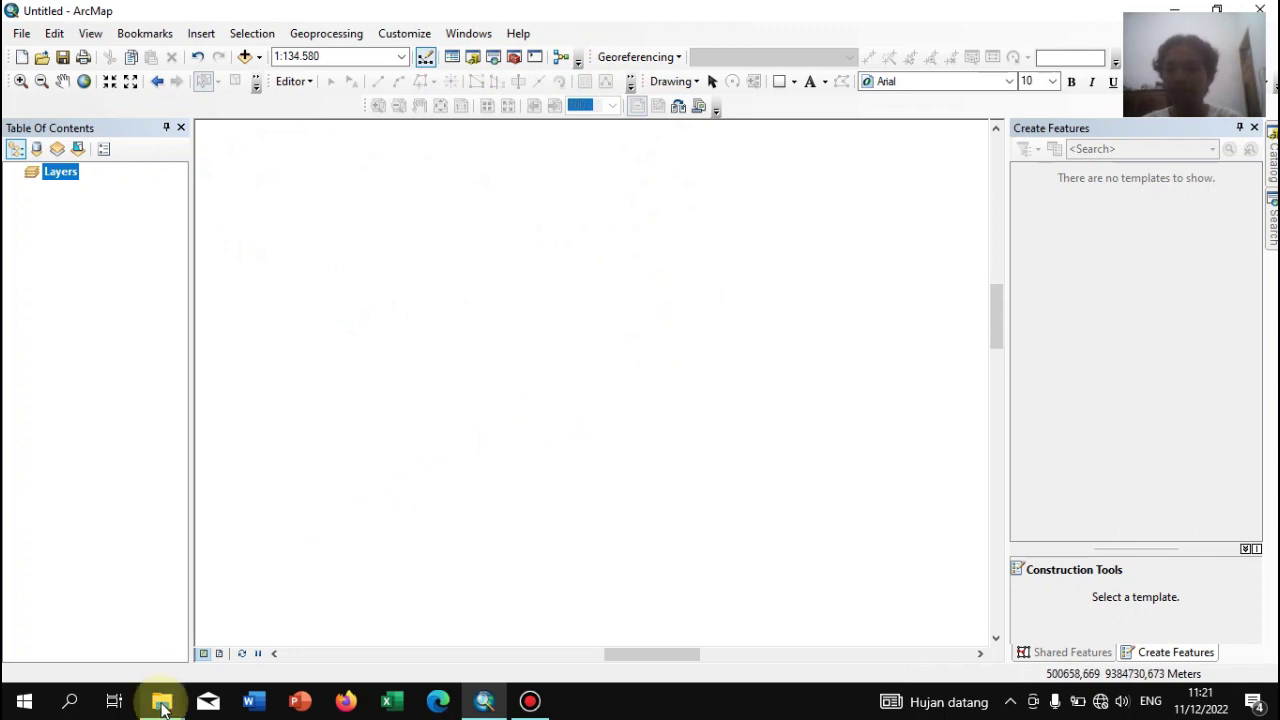
Bring the Tanah image from the Pemetaan folder into the ArcMap data frame as a layer
{"action": "mouse_move", "coordinate": [162, 707]}
{"action": "left_click", "coordinate": [258, 608]}
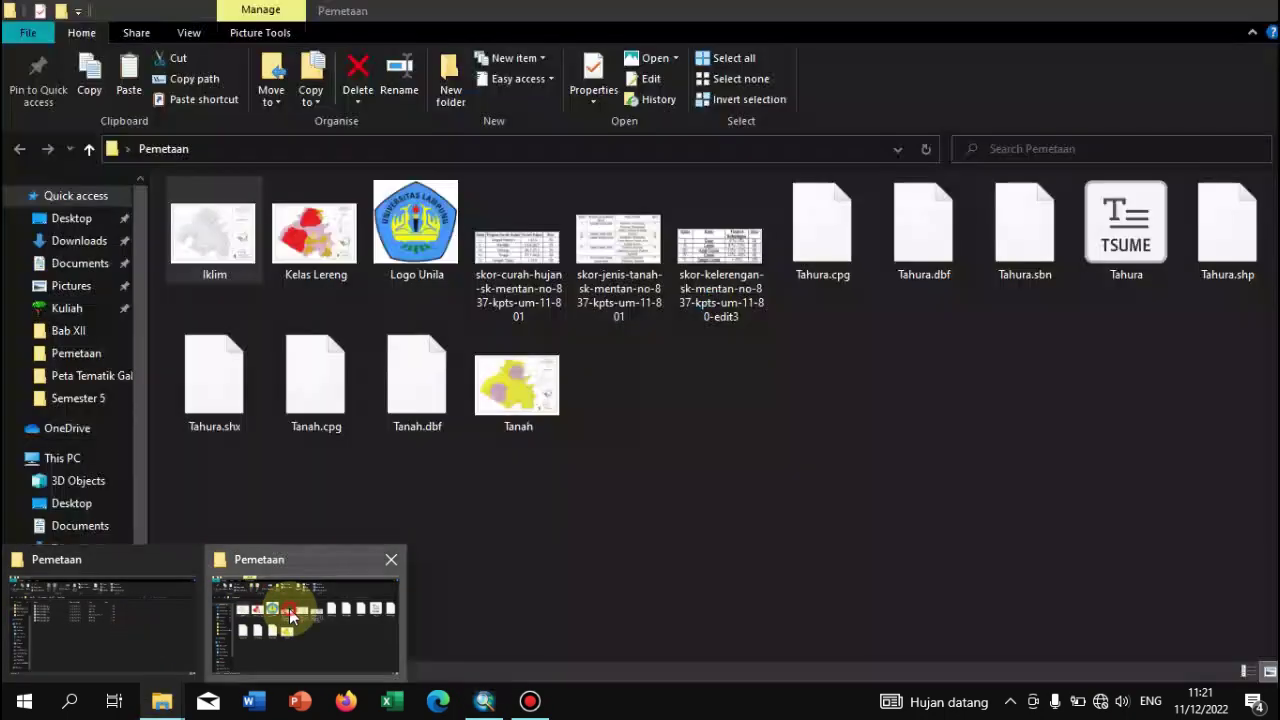
{"action": "left_click", "coordinate": [539, 470]}
{"action": "left_click", "coordinate": [520, 397]}
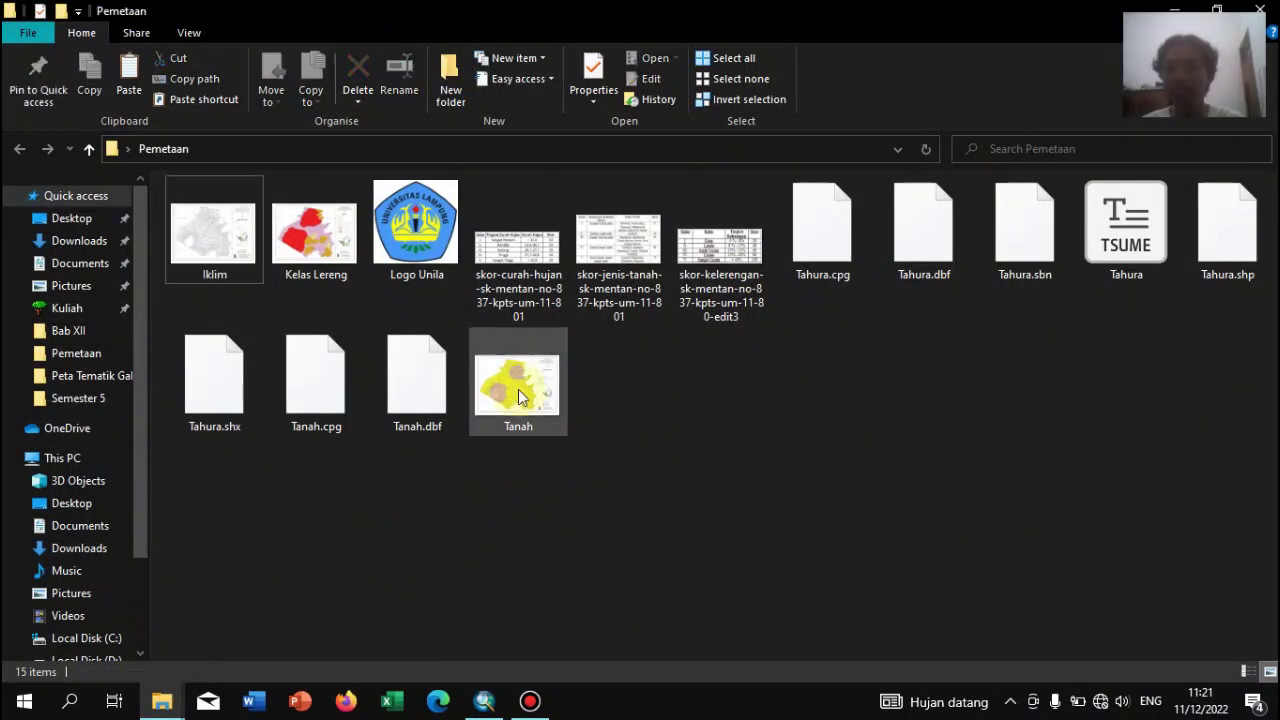
{"action": "left_click_drag", "start_coordinate": [515, 386], "coordinate": [131, 240]}
{"action": "left_click", "coordinate": [768, 433]}
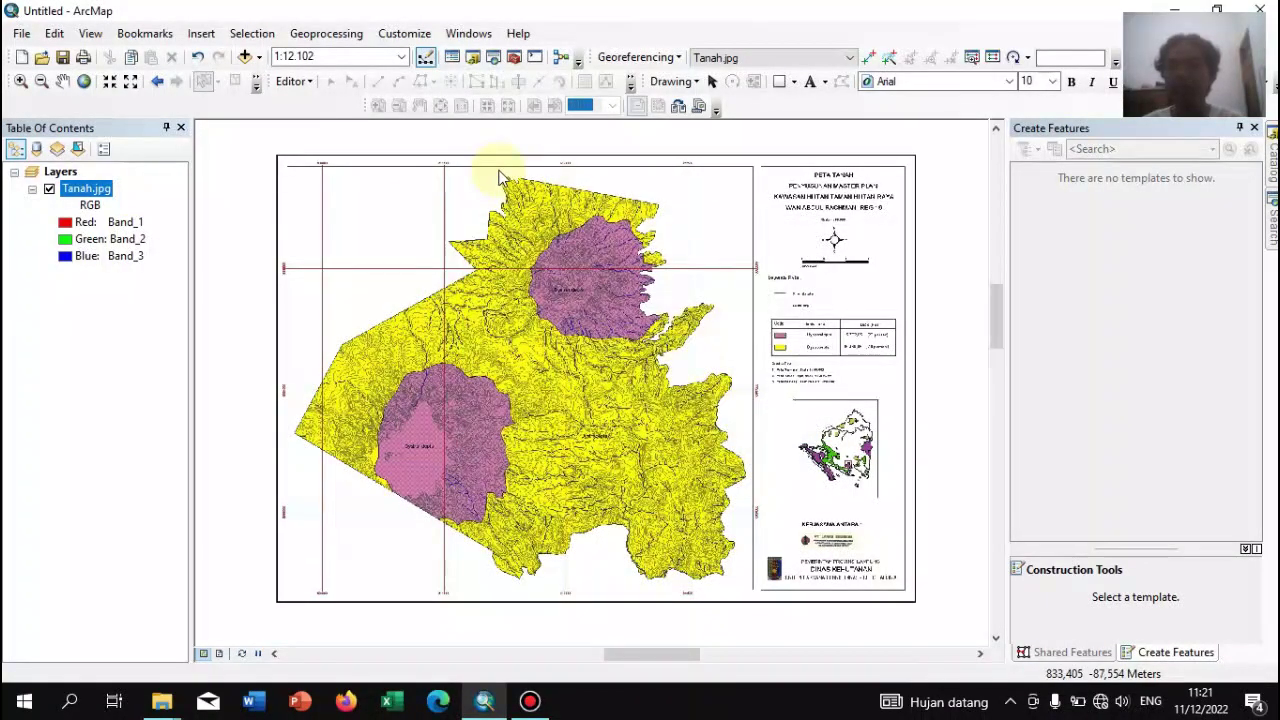
{"action": "left_click", "coordinate": [245, 58]}
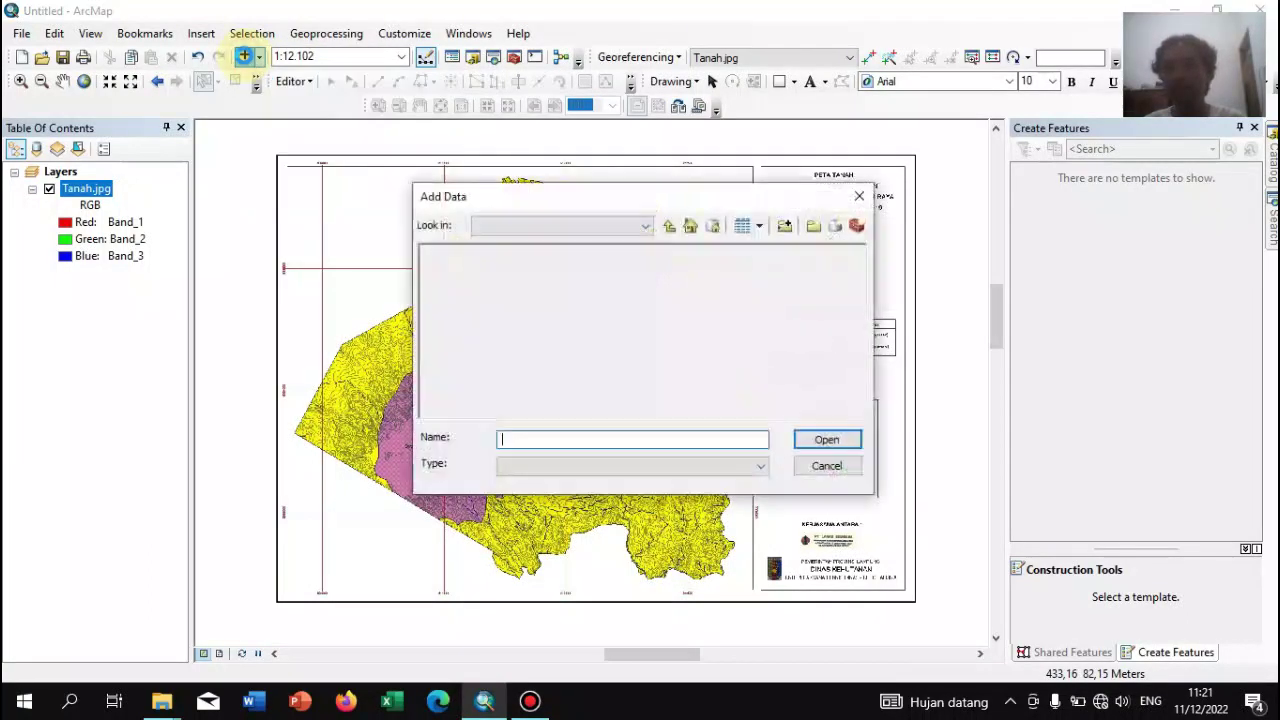
{"action": "left_click", "coordinate": [668, 230]}
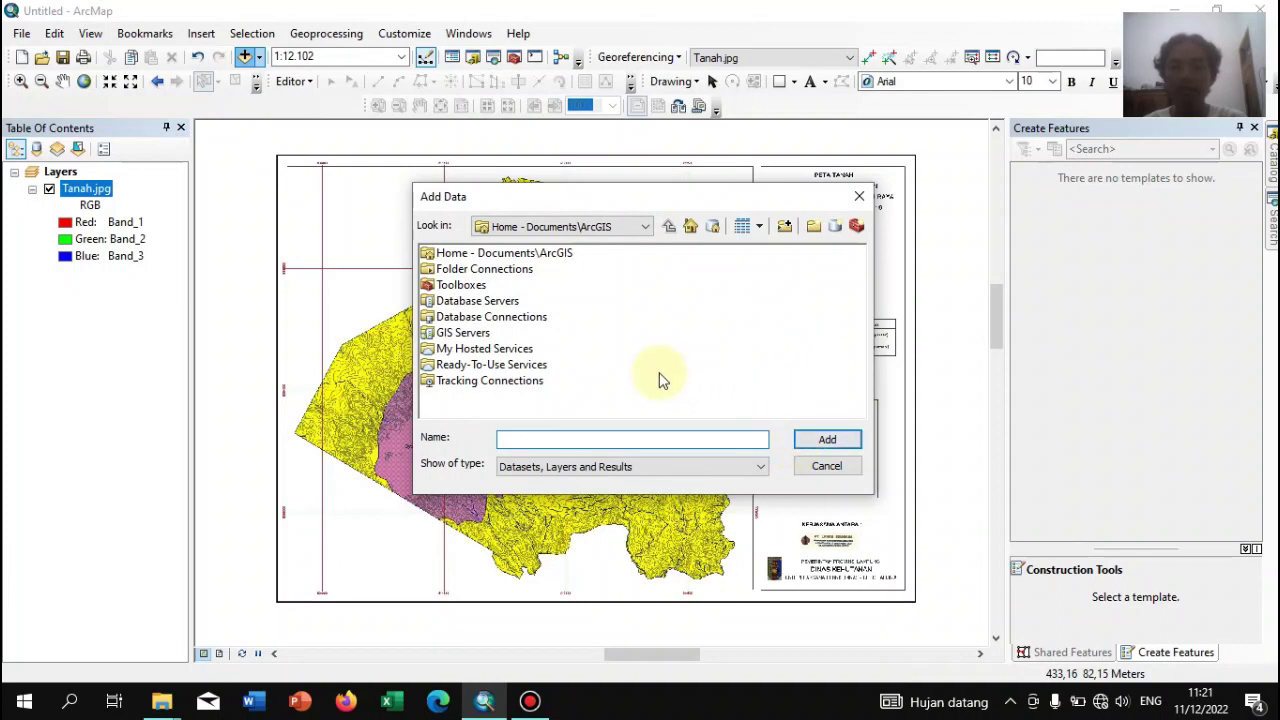
{"action": "left_click", "coordinate": [825, 468]}
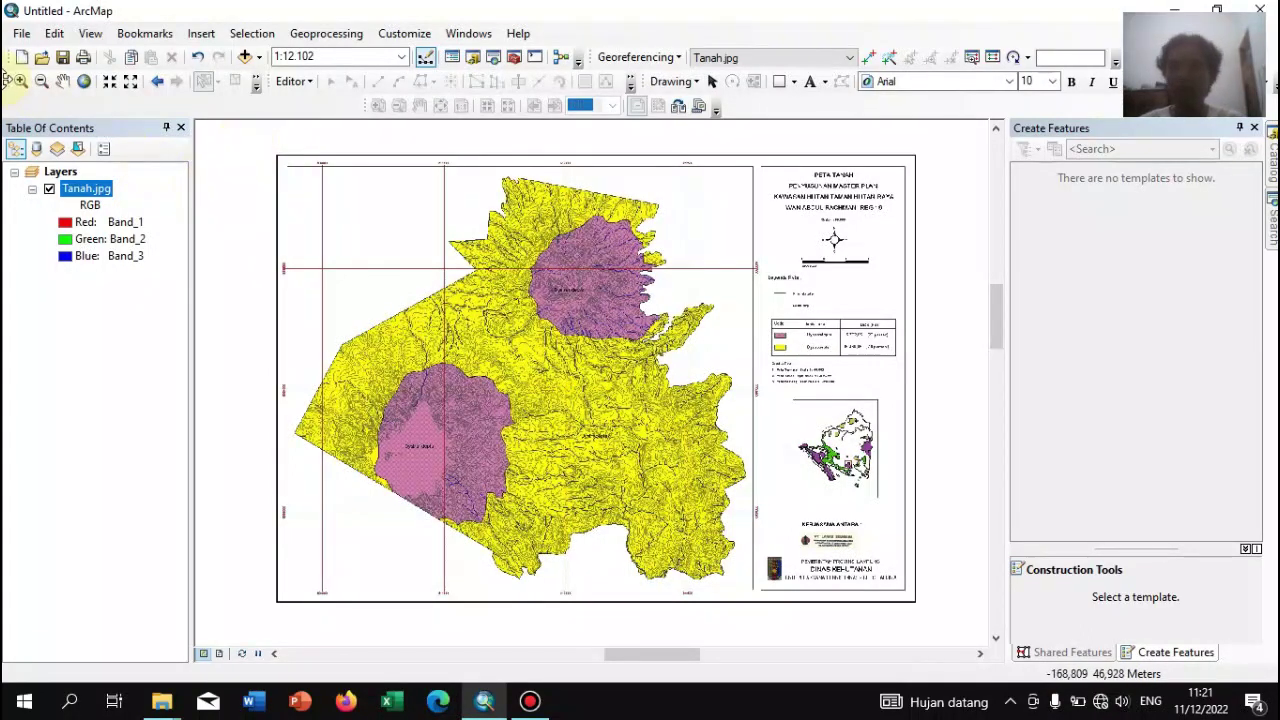
Set the data frame's coordinate system to WGS 1984 UTM Zone 48S from the favorites
{"action": "left_click", "coordinate": [20, 84]}
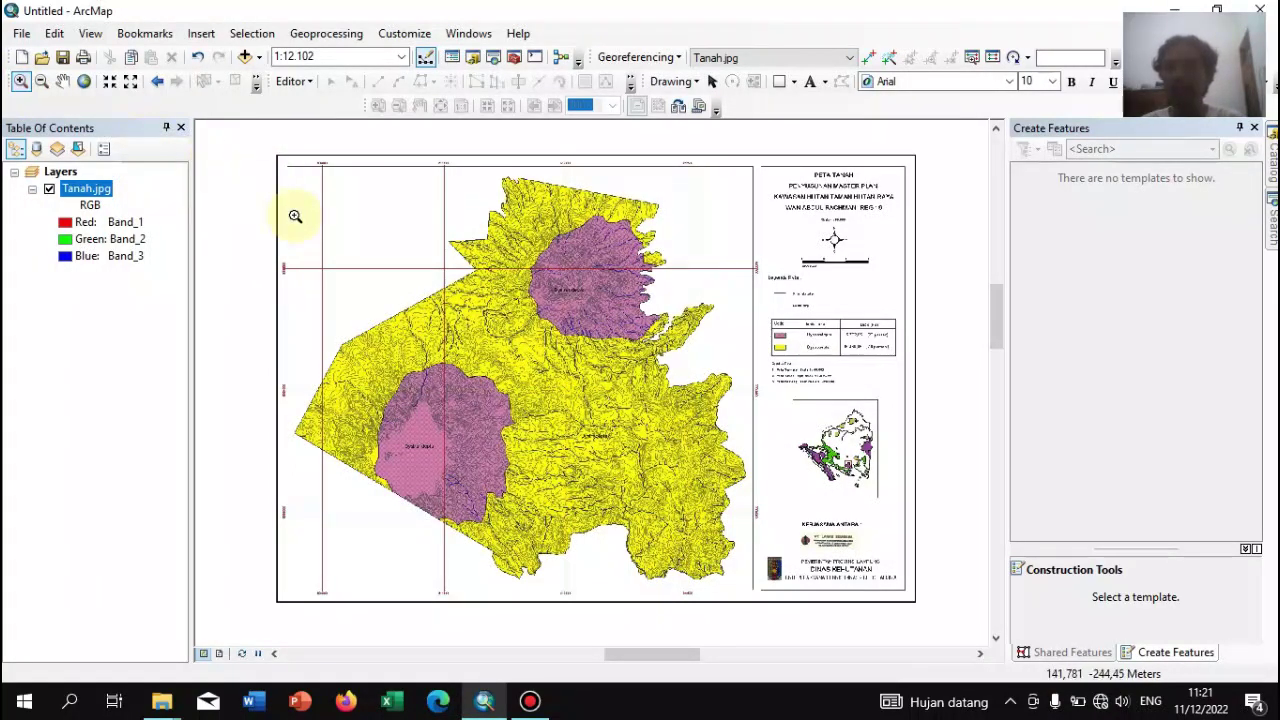
{"action": "left_click", "coordinate": [90, 33]}
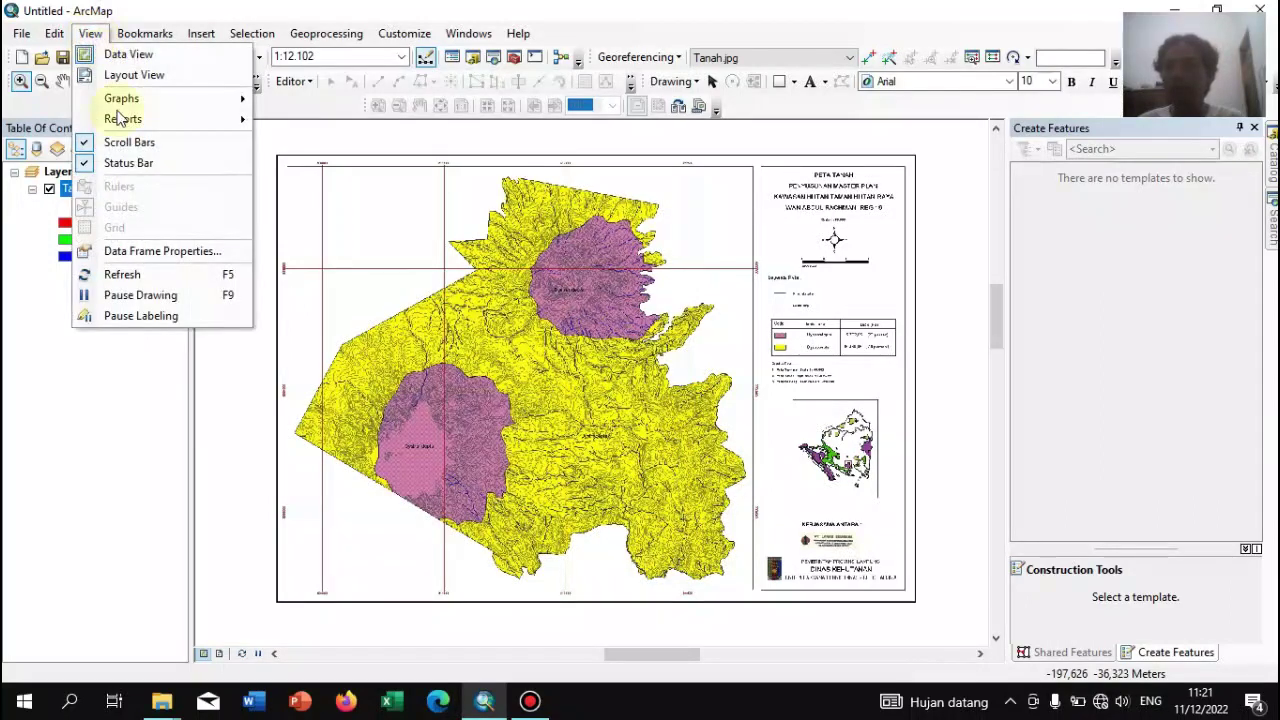
{"action": "left_click", "coordinate": [137, 251]}
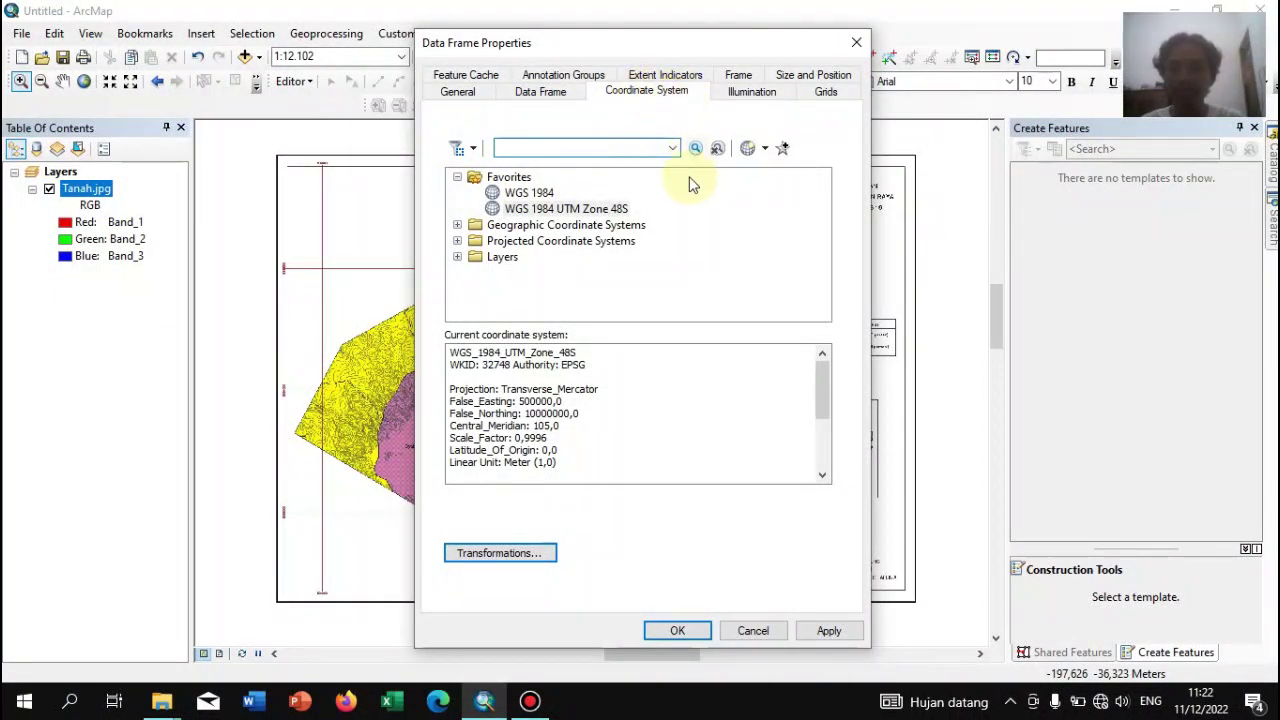
{"action": "left_click", "coordinate": [612, 210]}
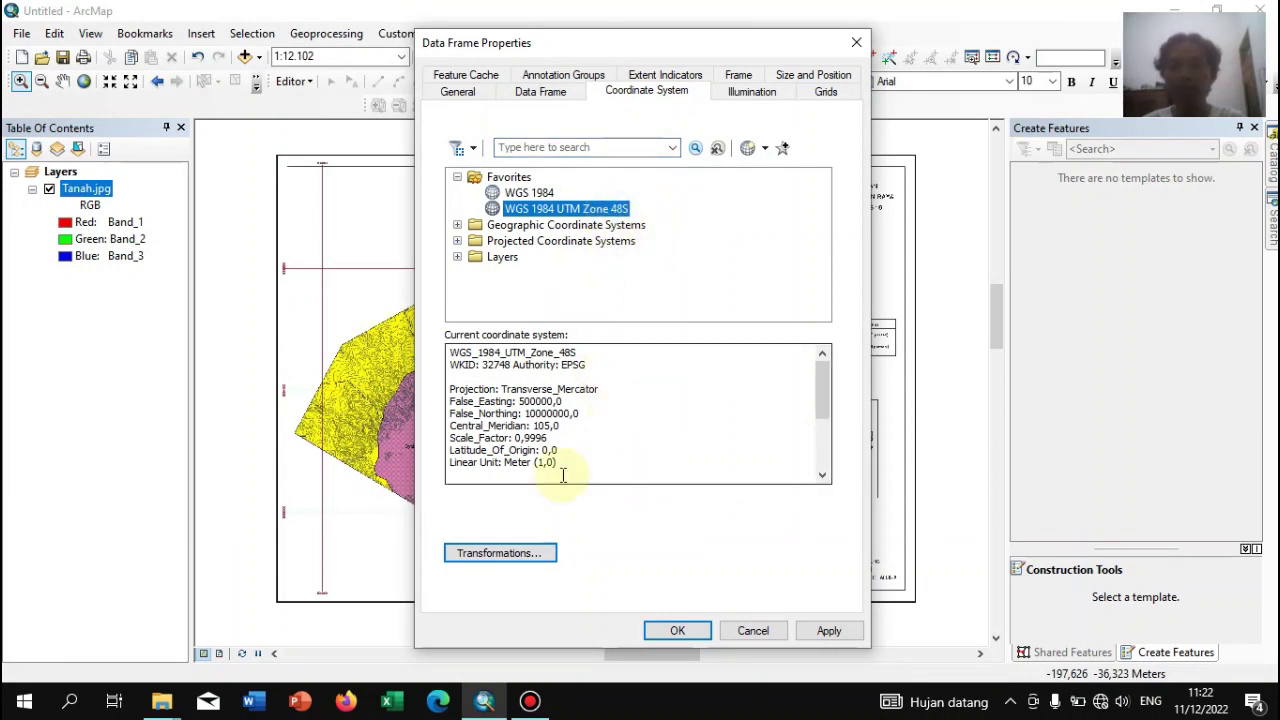
{"action": "left_click", "coordinate": [673, 630]}
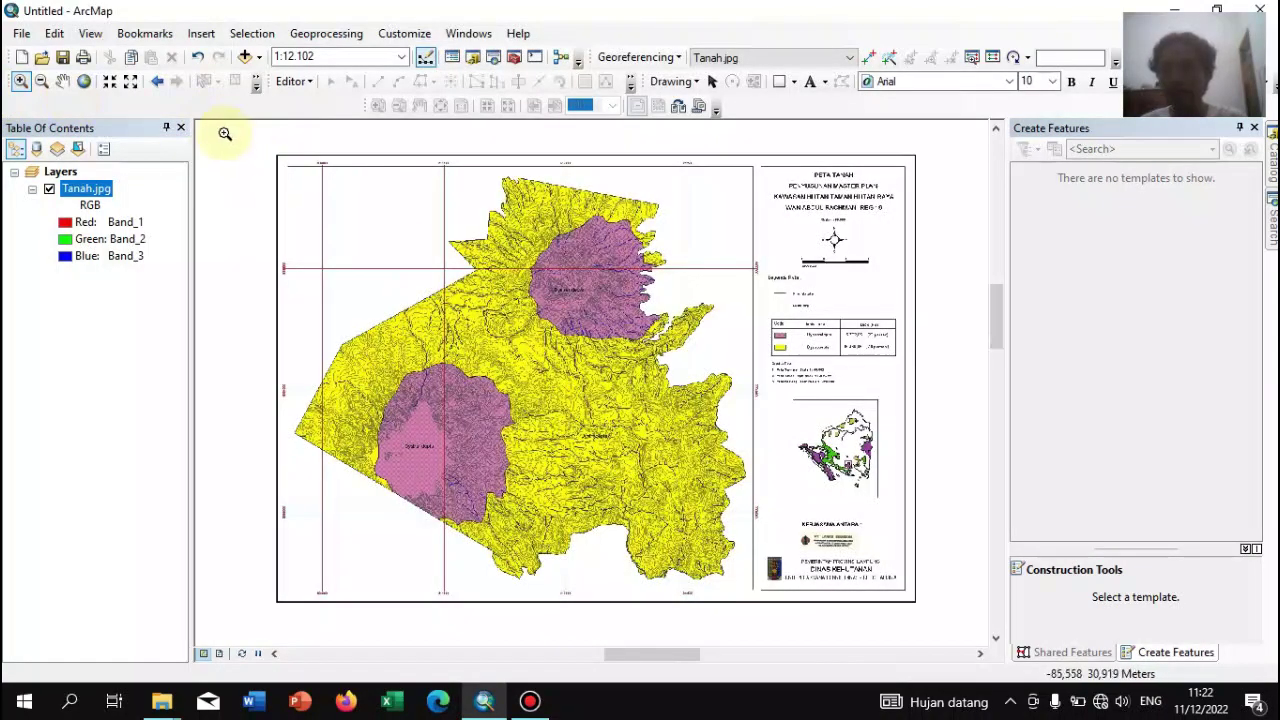
Place the first georeferencing control point exactly where the map's leftmost vertical grid line crosses its uppermost horizontal grid line
{"action": "left_click_drag", "start_coordinate": [221, 129], "coordinate": [390, 314]}
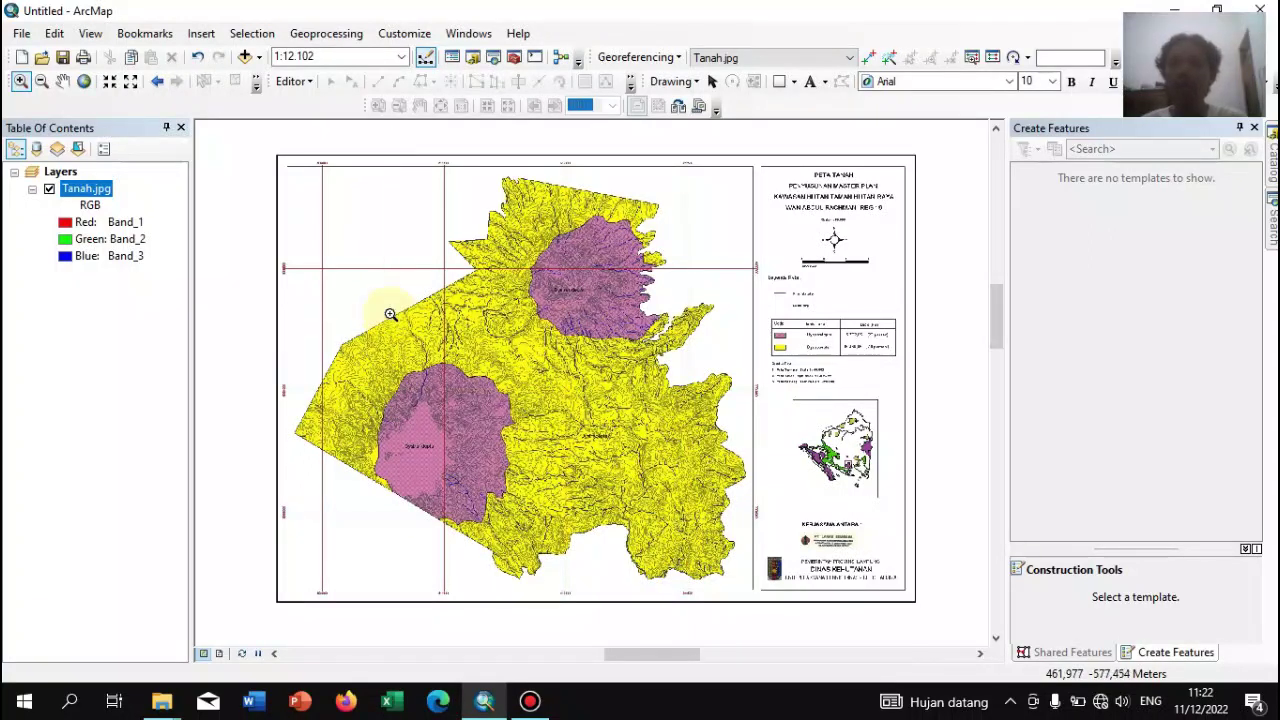
{"action": "key", "text": "Right"}
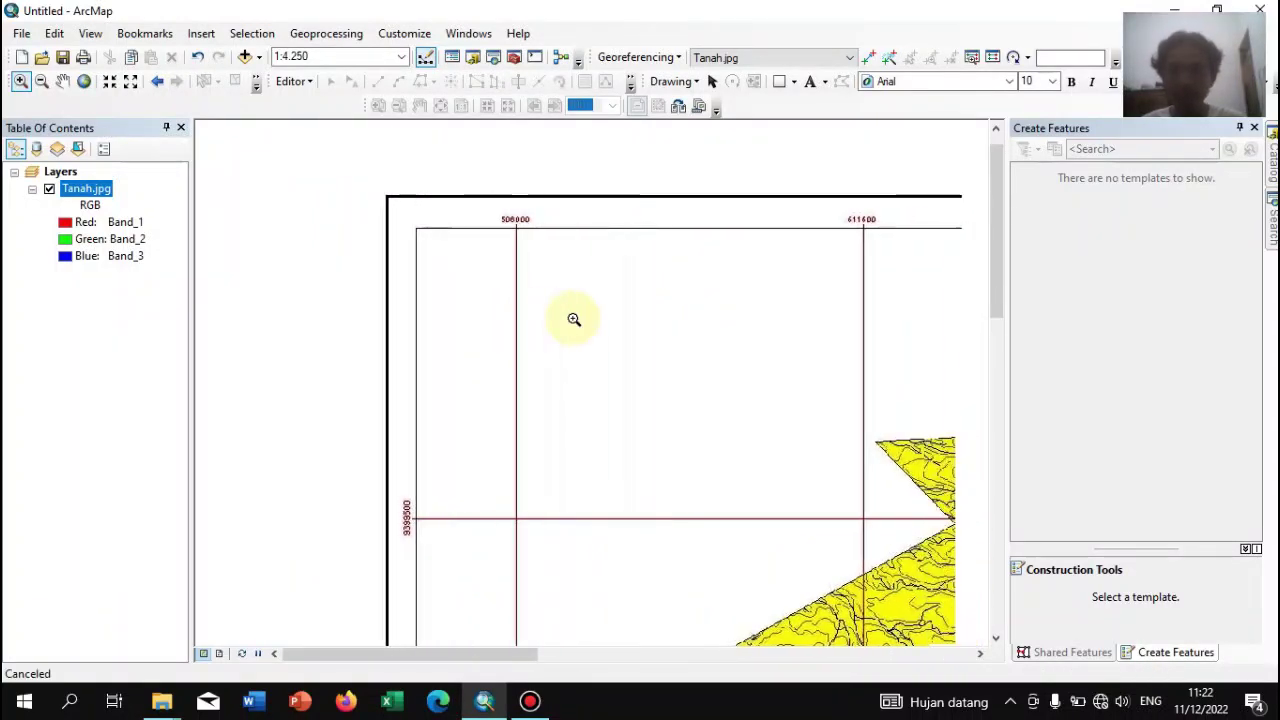
{"action": "key", "text": "Right"}
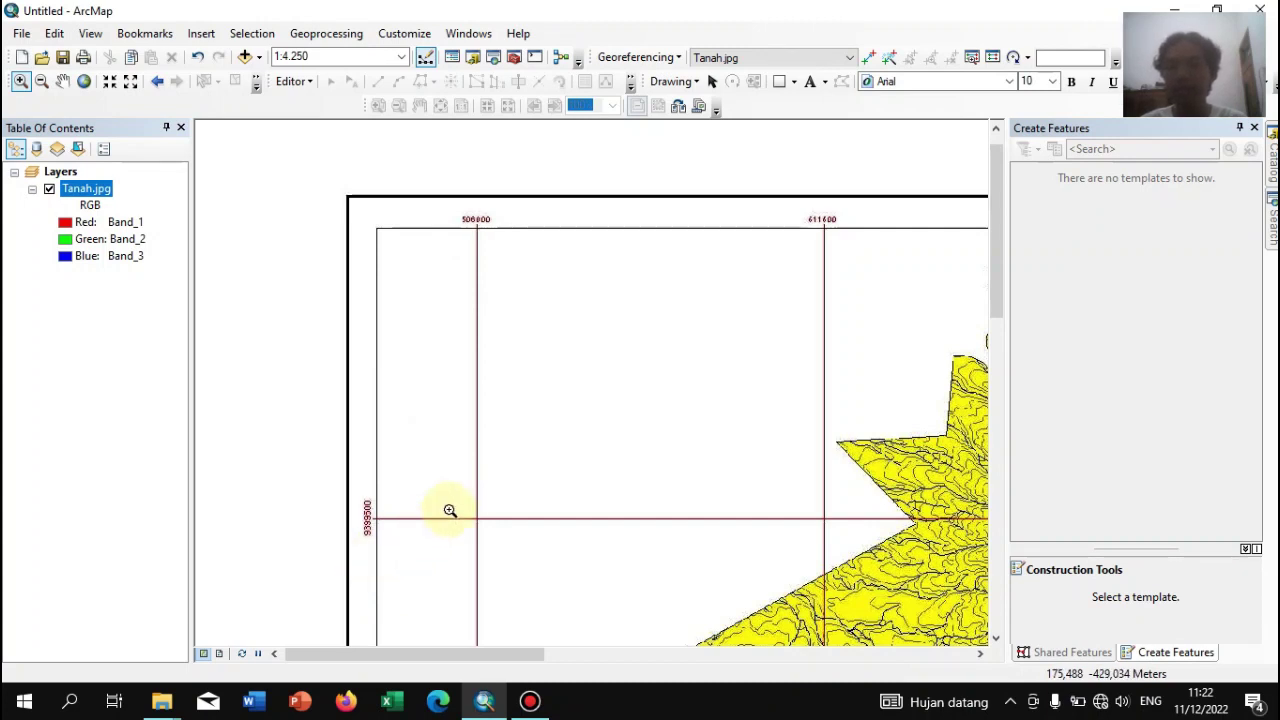
{"action": "left_click_drag", "start_coordinate": [445, 493], "coordinate": [526, 557]}
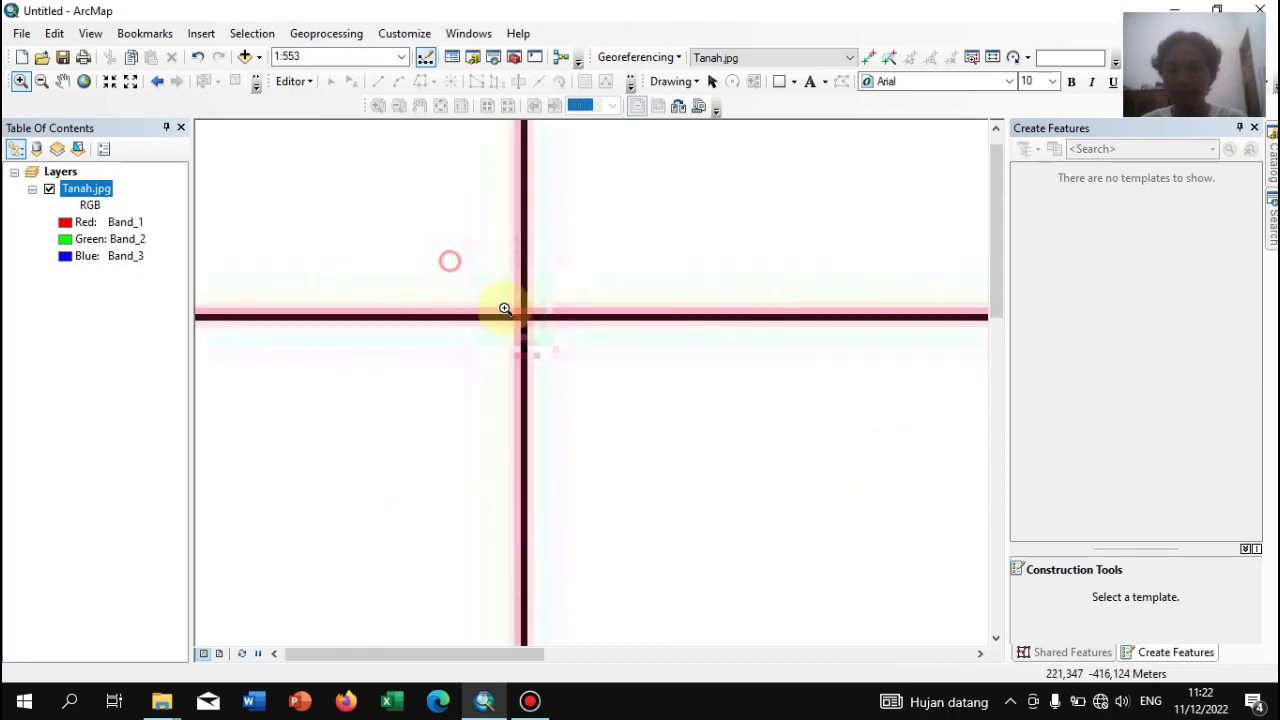
{"action": "left_click", "coordinate": [540, 330]}
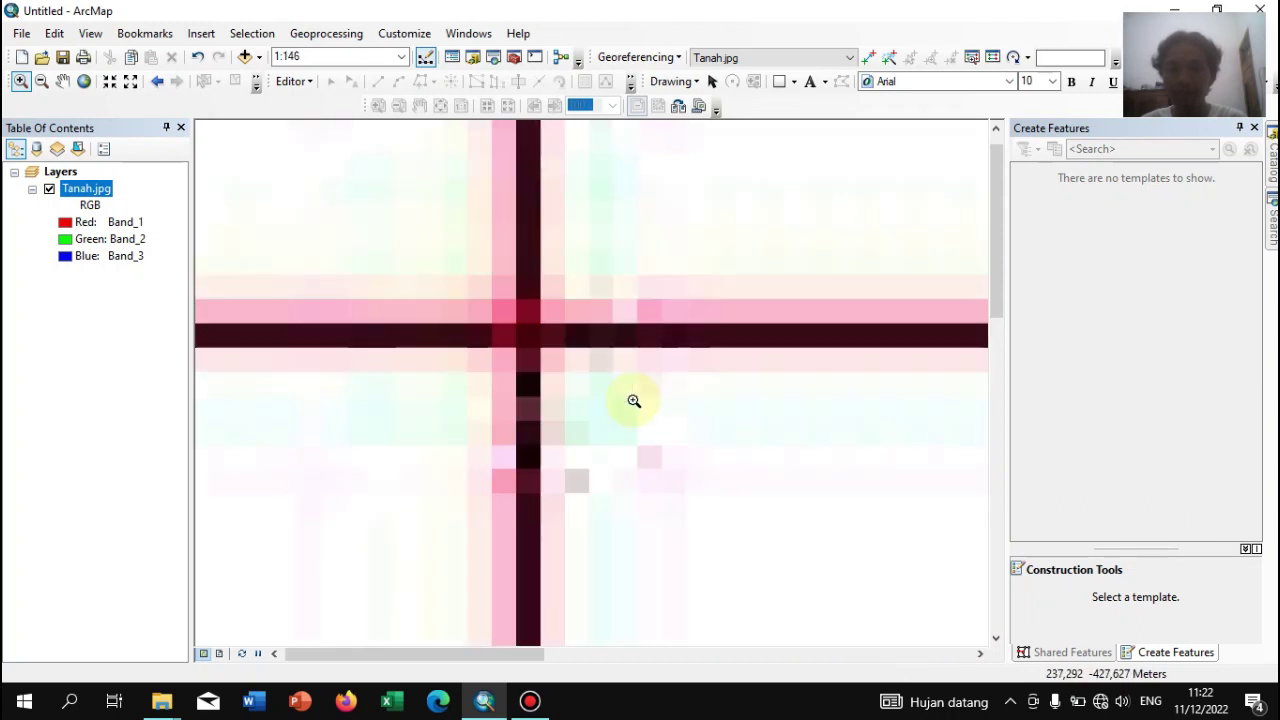
{"action": "left_click", "coordinate": [873, 60]}
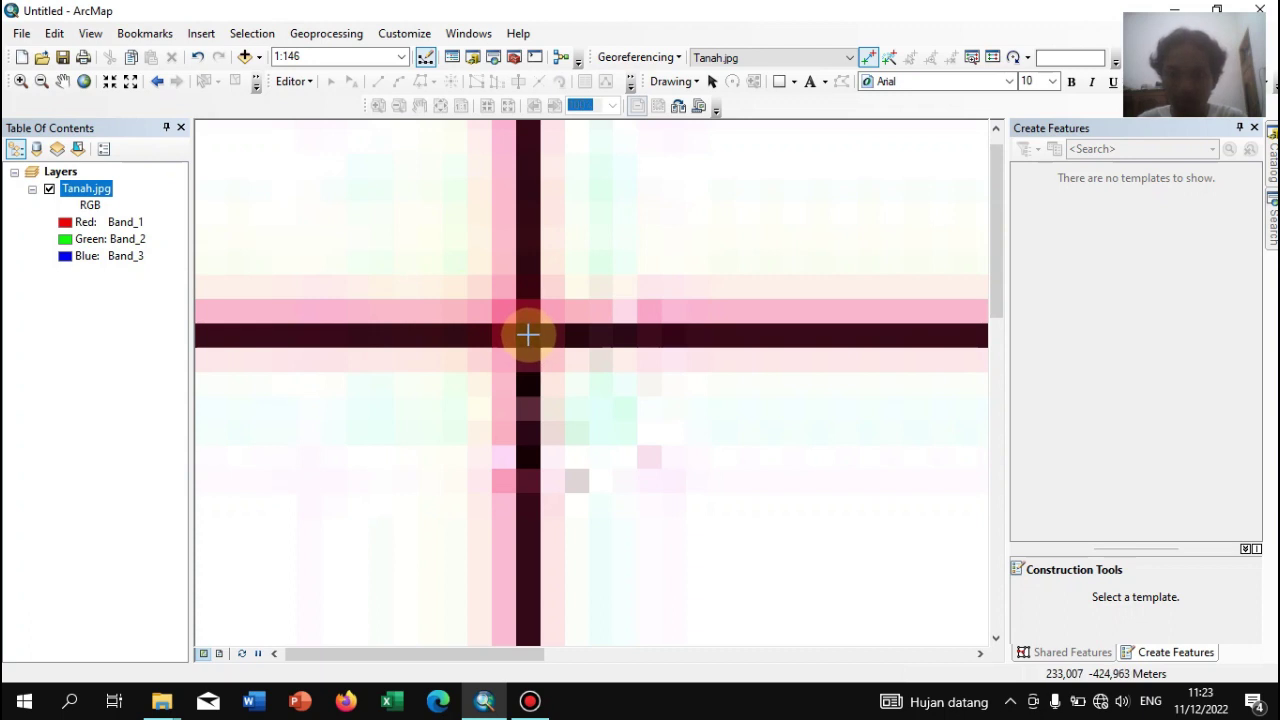
{"action": "left_click", "coordinate": [22, 82]}
{"action": "left_click_drag", "start_coordinate": [443, 266], "coordinate": [678, 421]}
{"action": "left_click", "coordinate": [868, 57]}
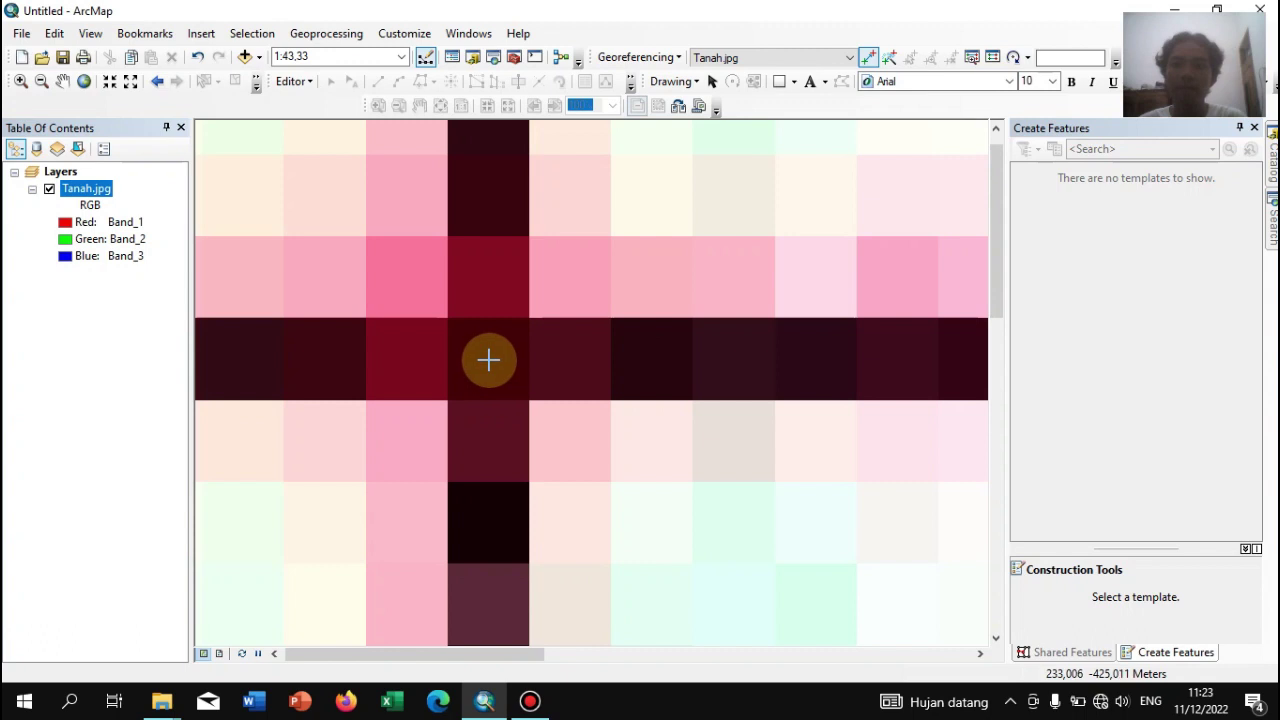
{"action": "right_click", "coordinate": [488, 358]}
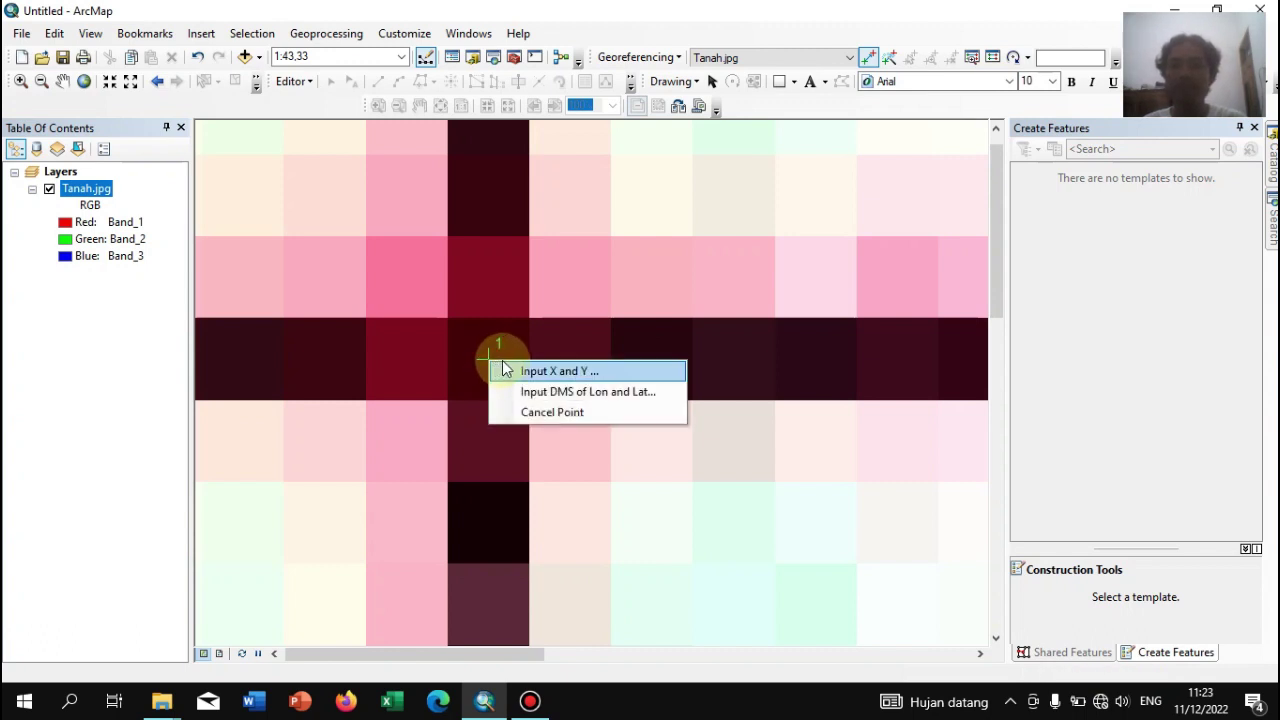
Assign the first control point the map coordinates X 506000 and Y 9399500
{"action": "left_click", "coordinate": [518, 374]}
{"action": "type", "text": "506000"}
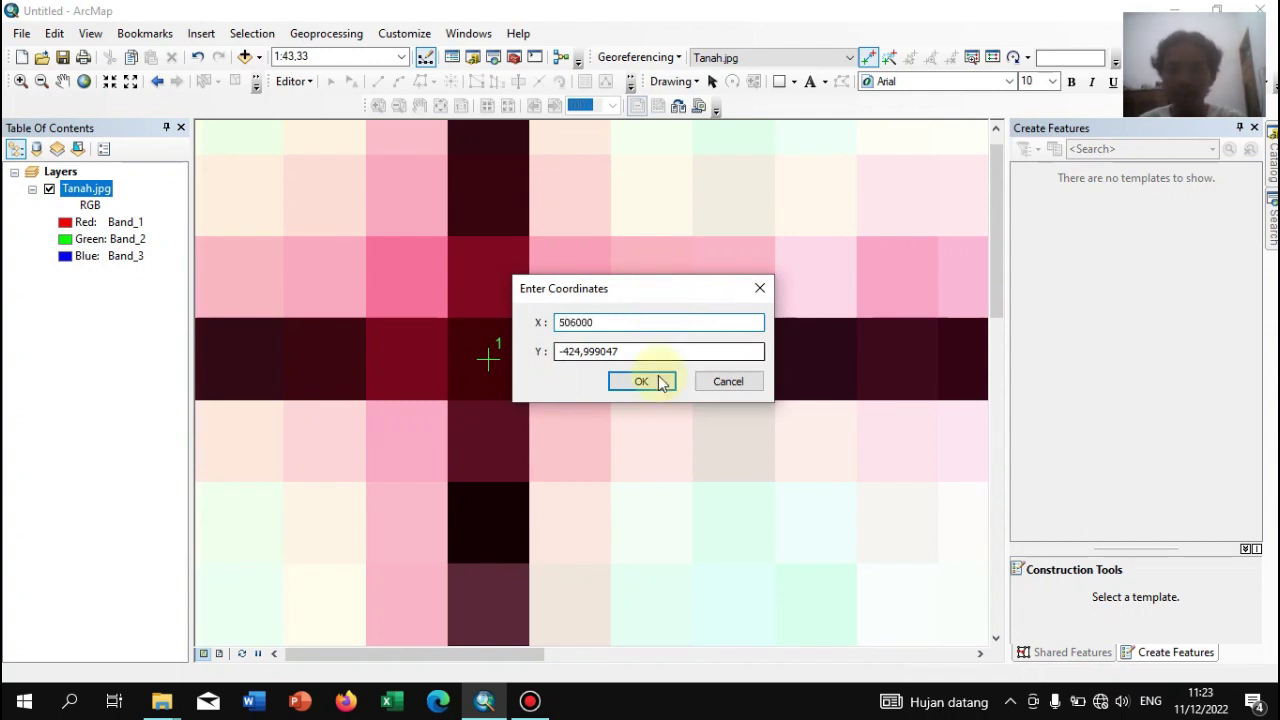
{"action": "left_click_drag", "start_coordinate": [653, 352], "coordinate": [486, 345]}
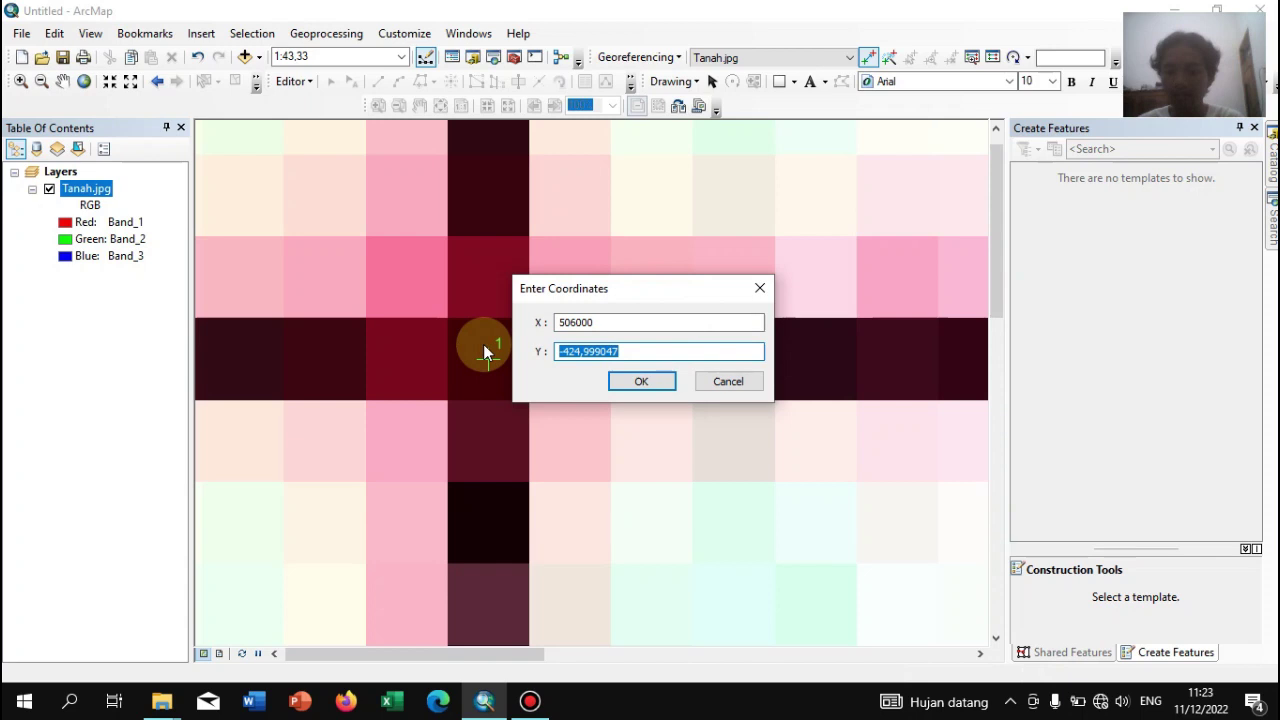
{"action": "type", "text": "399500"}
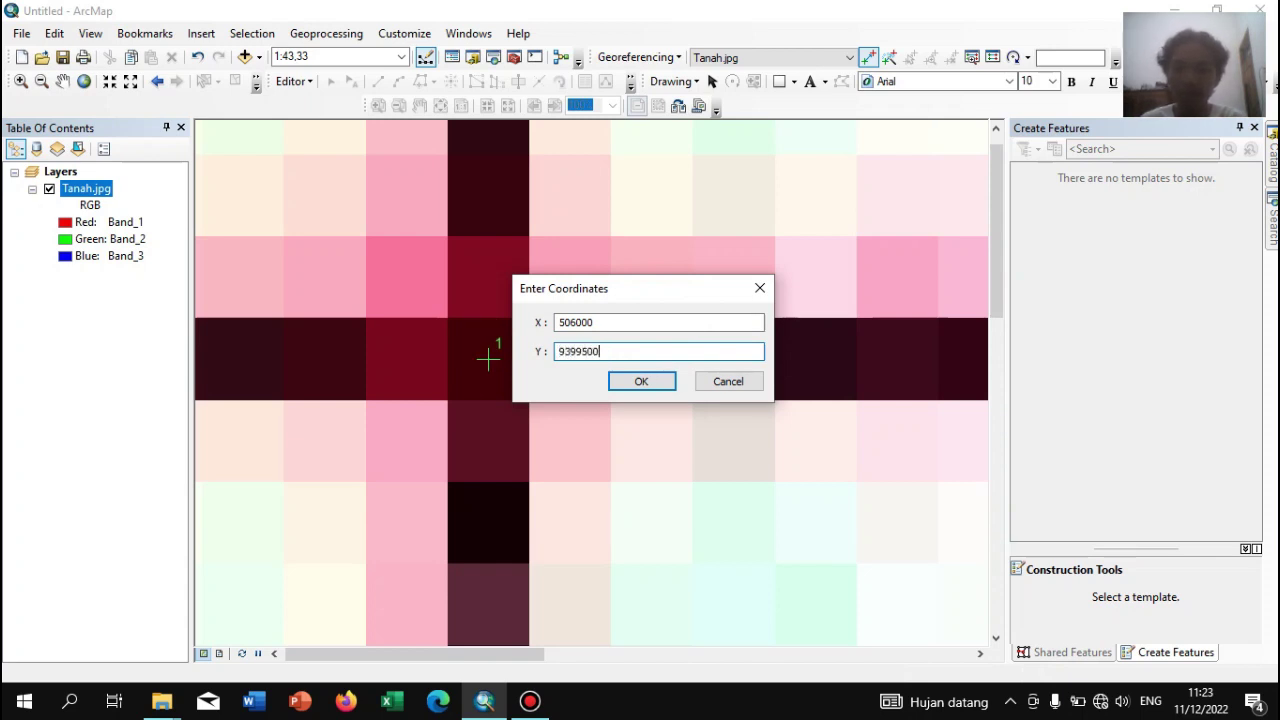
{"action": "key", "text": "Return"}
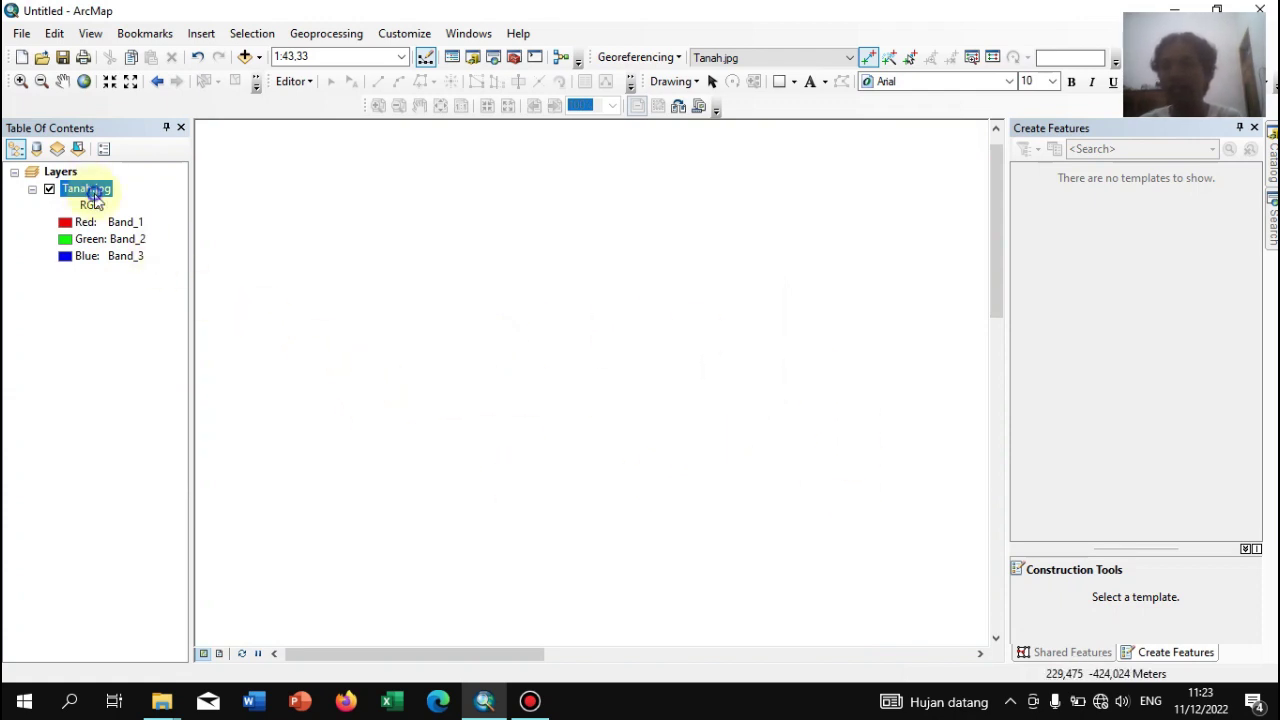
Place the second control point exactly where the map's rightmost vertical grid line crosses its uppermost horizontal grid line
{"action": "right_click", "coordinate": [96, 203]}
{"action": "left_click", "coordinate": [166, 296]}
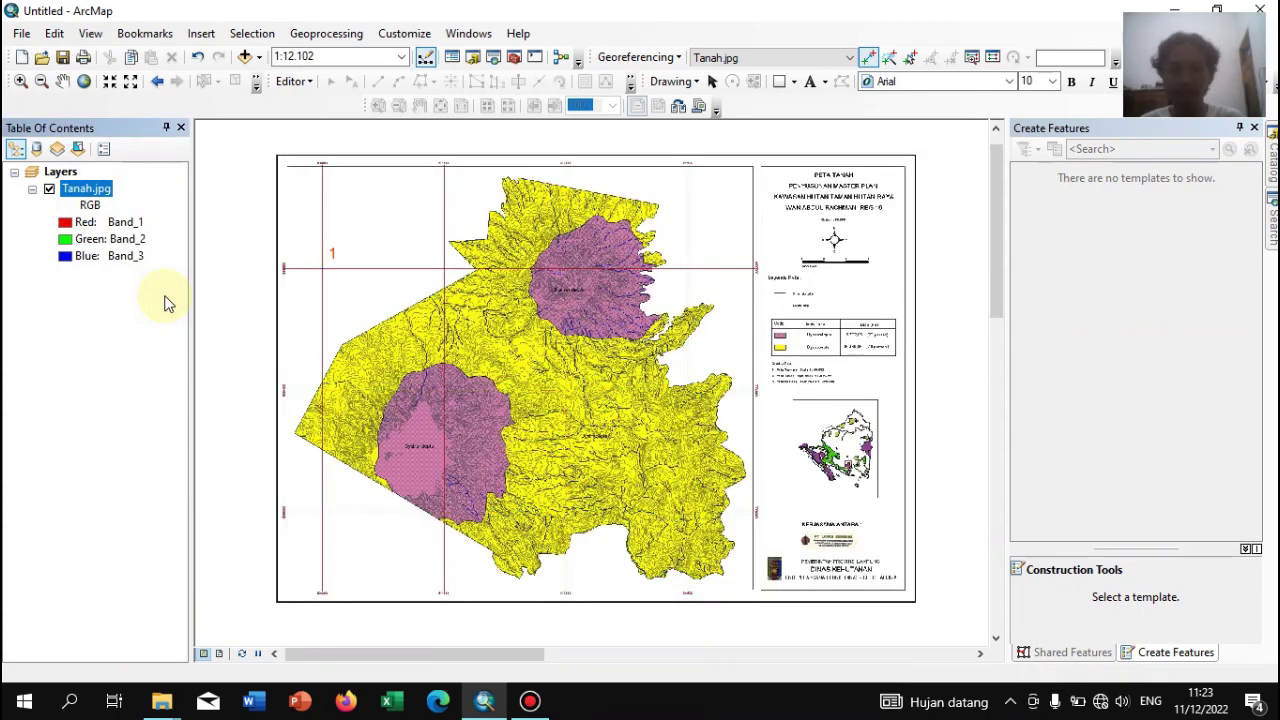
{"action": "left_click", "coordinate": [20, 81]}
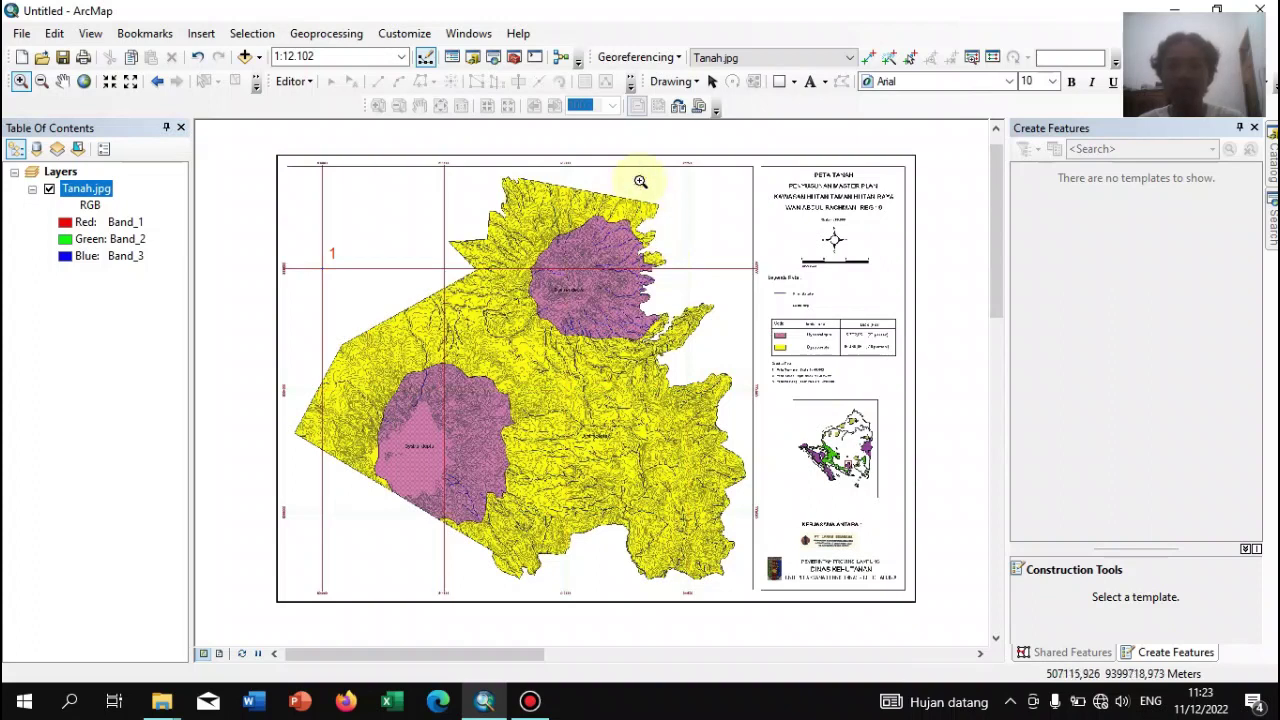
{"action": "left_click_drag", "start_coordinate": [640, 151], "coordinate": [794, 325]}
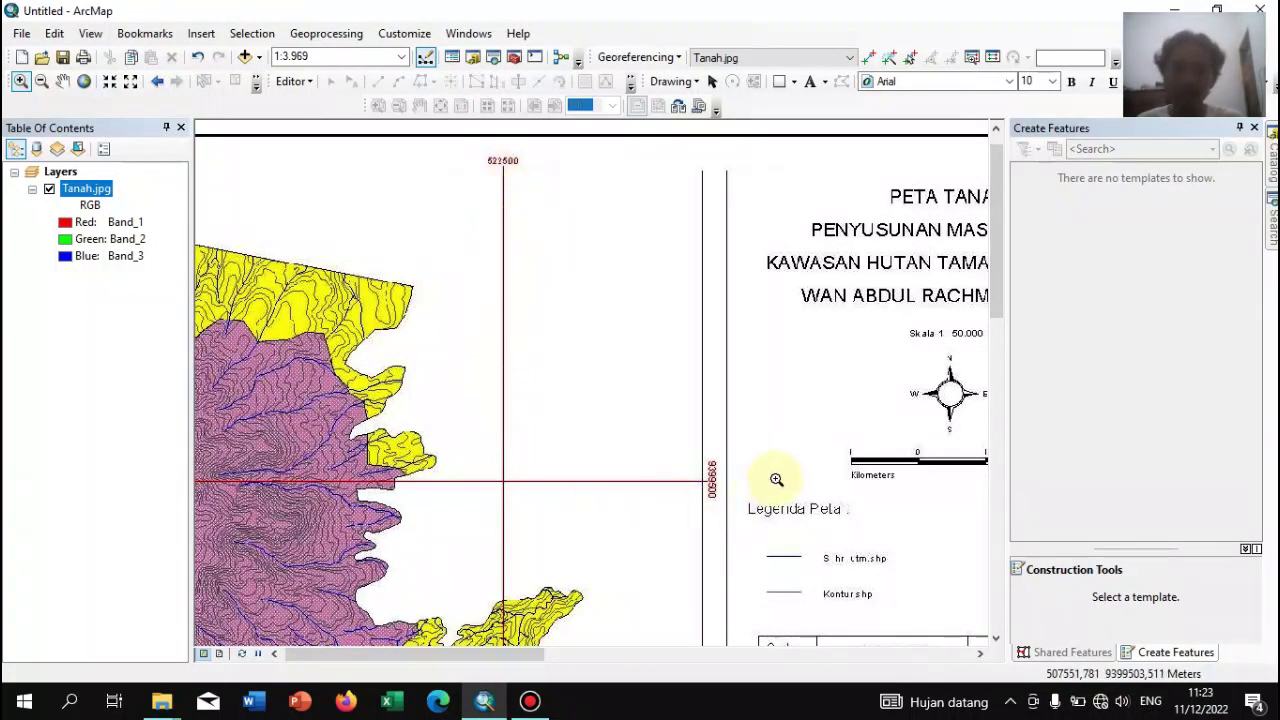
{"action": "left_click_drag", "start_coordinate": [460, 446], "coordinate": [560, 531]}
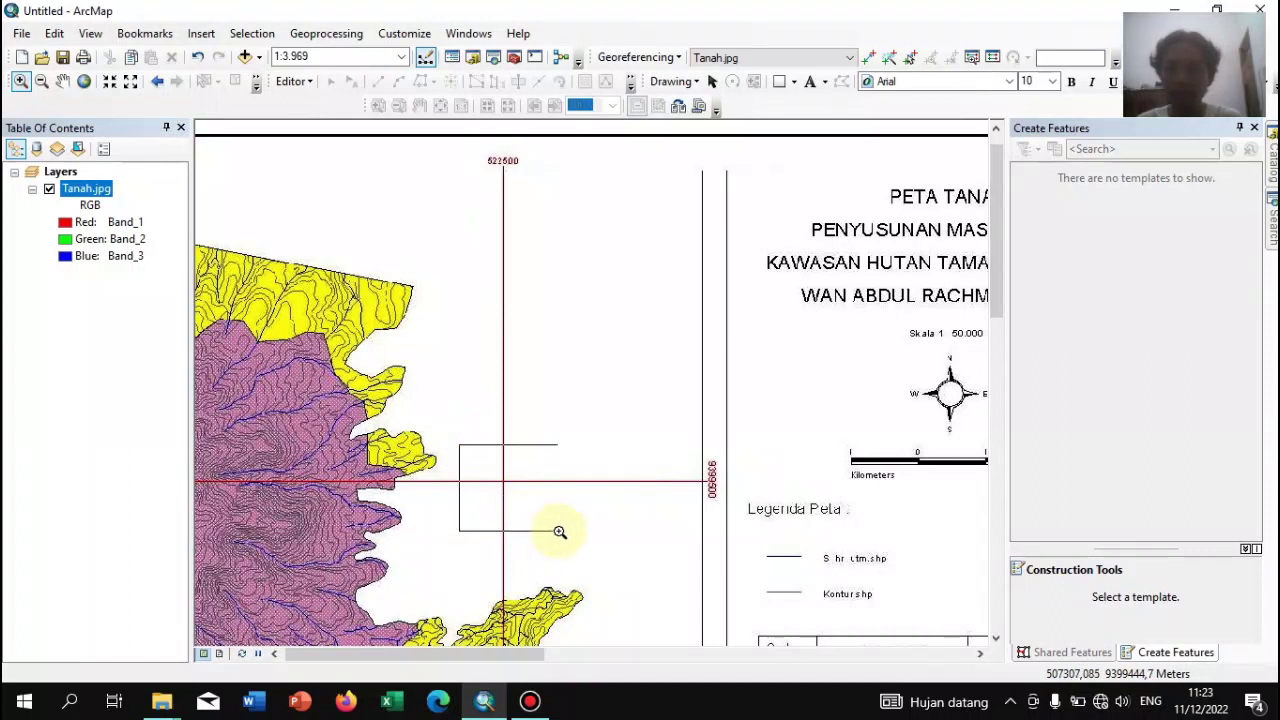
{"action": "left_click_drag", "start_coordinate": [490, 277], "coordinate": [676, 414]}
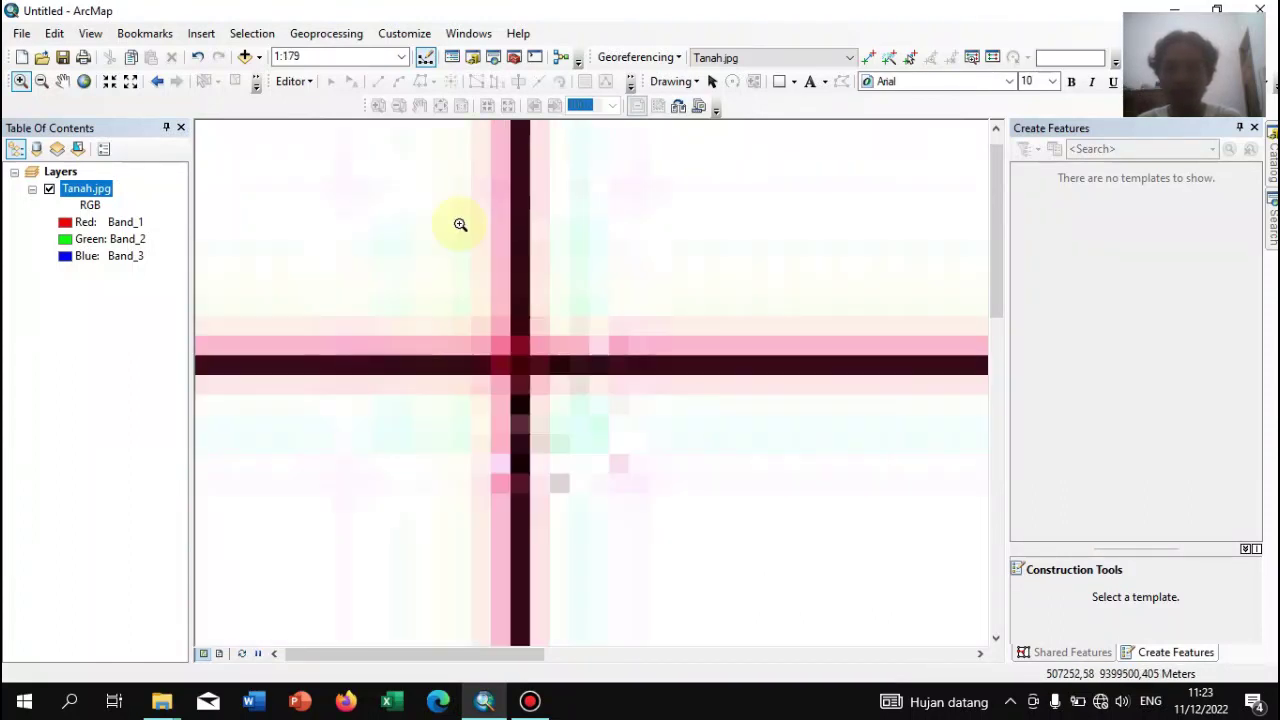
{"action": "left_click", "coordinate": [868, 57]}
{"action": "left_click", "coordinate": [520, 366]}
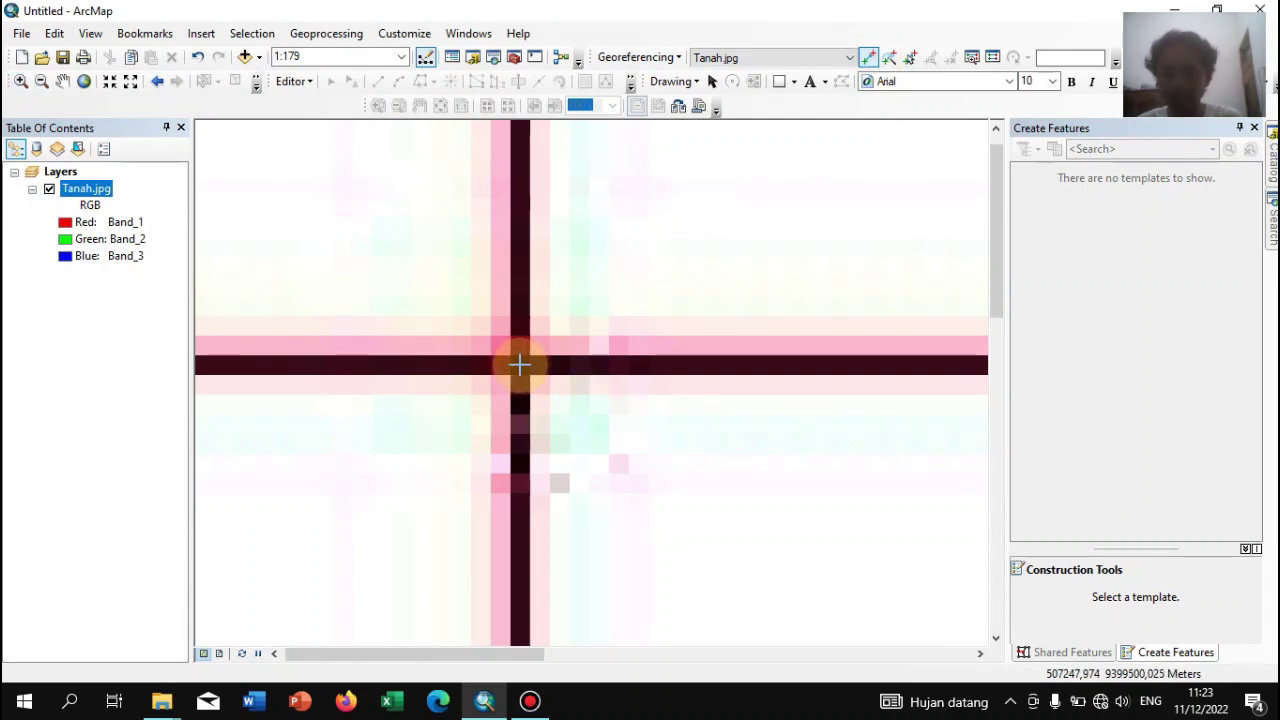
{"action": "left_click", "coordinate": [21, 81]}
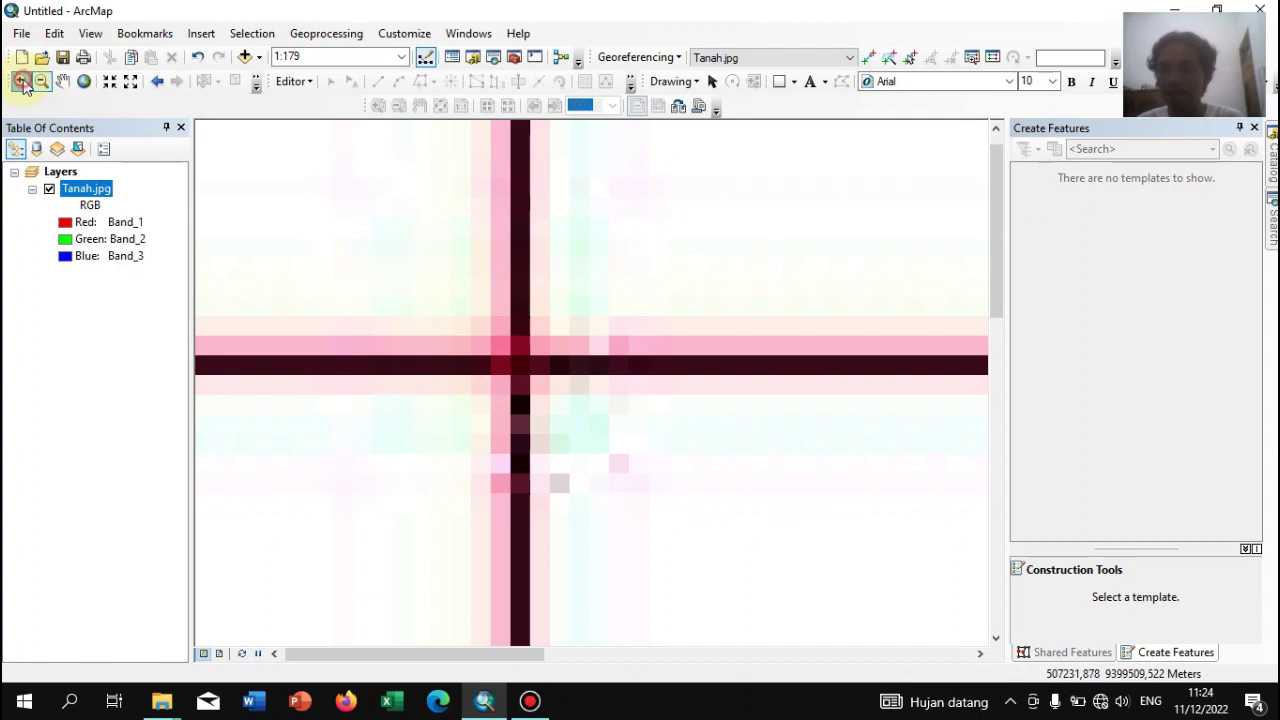
{"action": "left_click_drag", "start_coordinate": [462, 306], "coordinate": [606, 445]}
{"action": "left_click", "coordinate": [869, 58]}
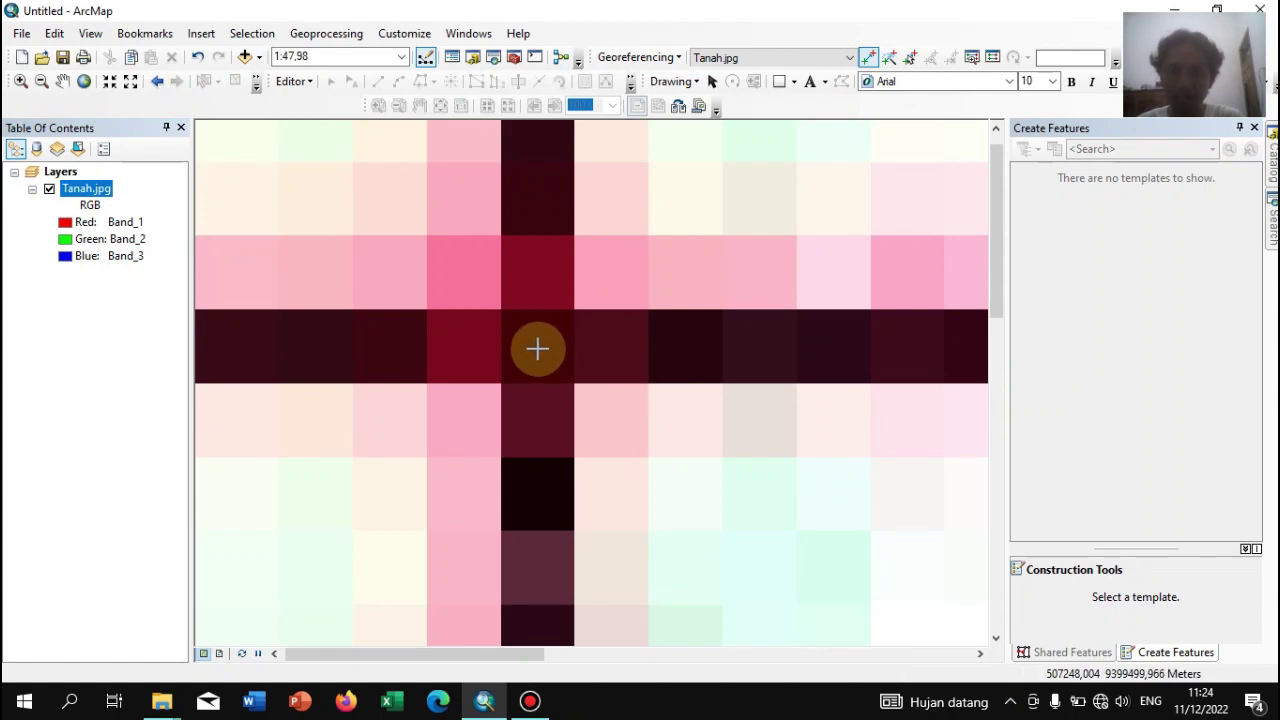
{"action": "left_click", "coordinate": [538, 347]}
Assign the second control point the map coordinates X 522500 and Y 9399500
{"action": "right_click", "coordinate": [538, 347]}
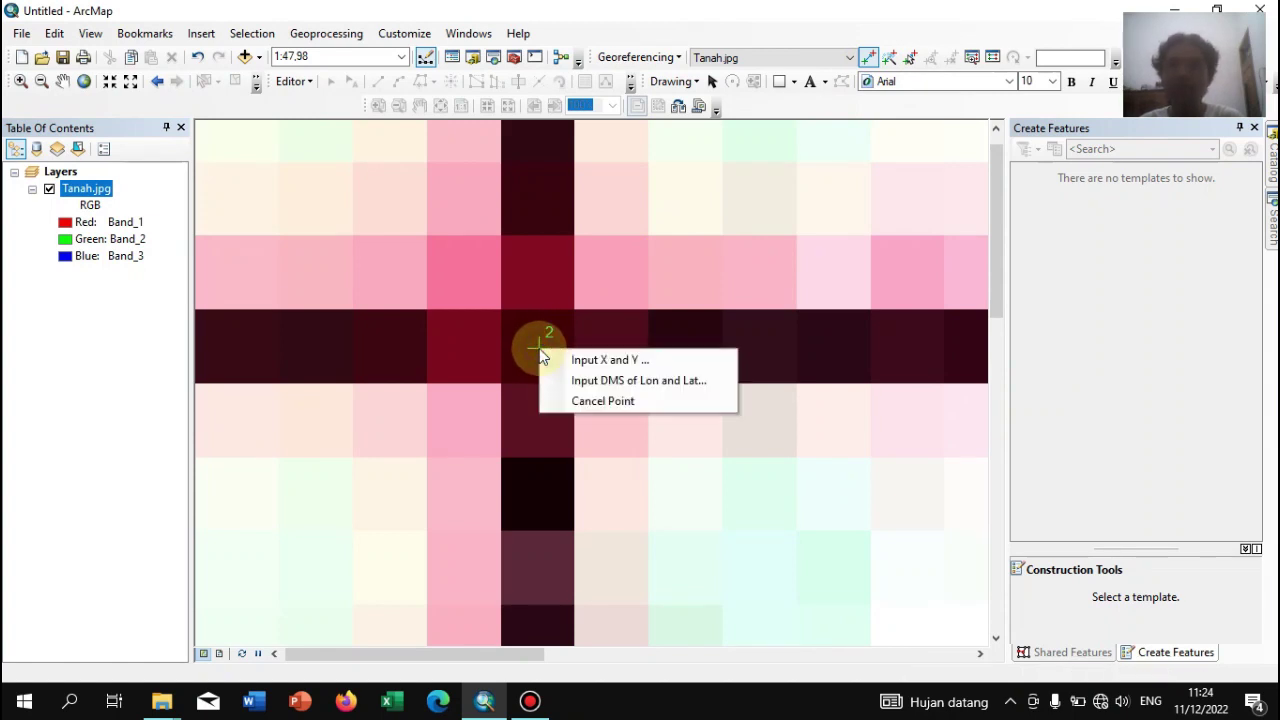
{"action": "left_click", "coordinate": [600, 360]}
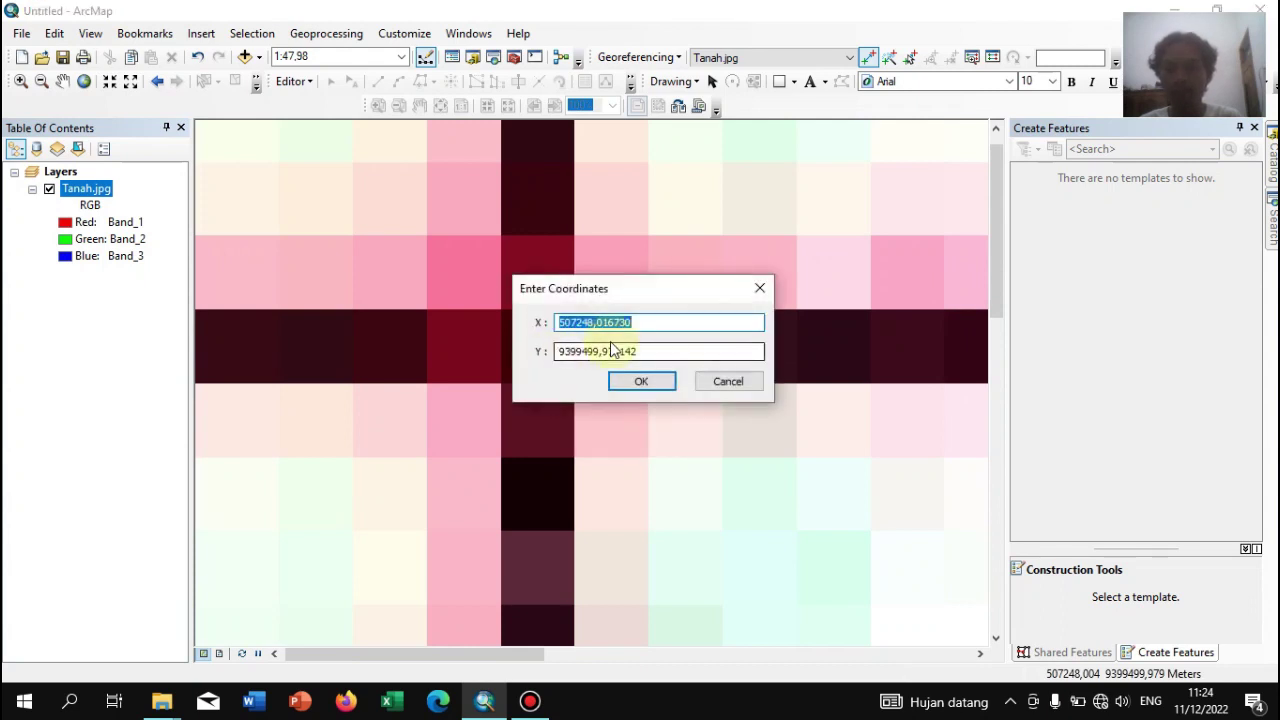
{"action": "type", "text": "522500"}
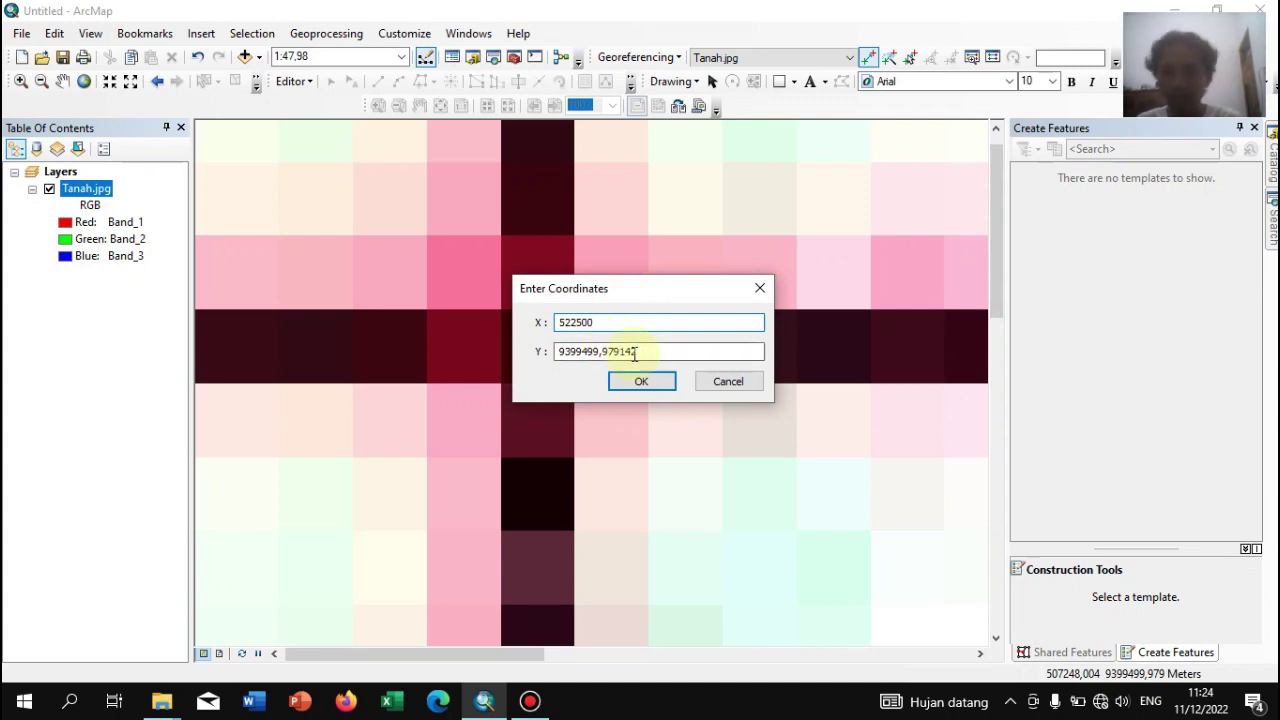
{"action": "left_click_drag", "start_coordinate": [660, 353], "coordinate": [590, 322]}
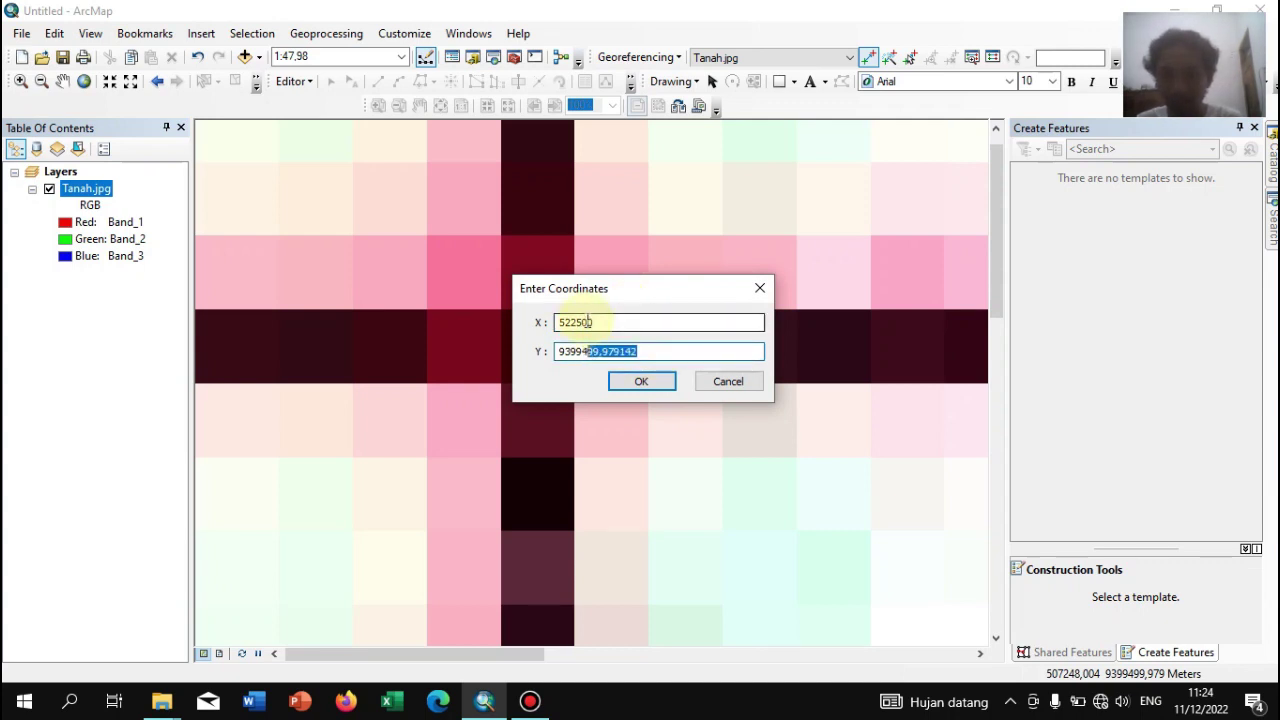
{"action": "type", "text": "500"}
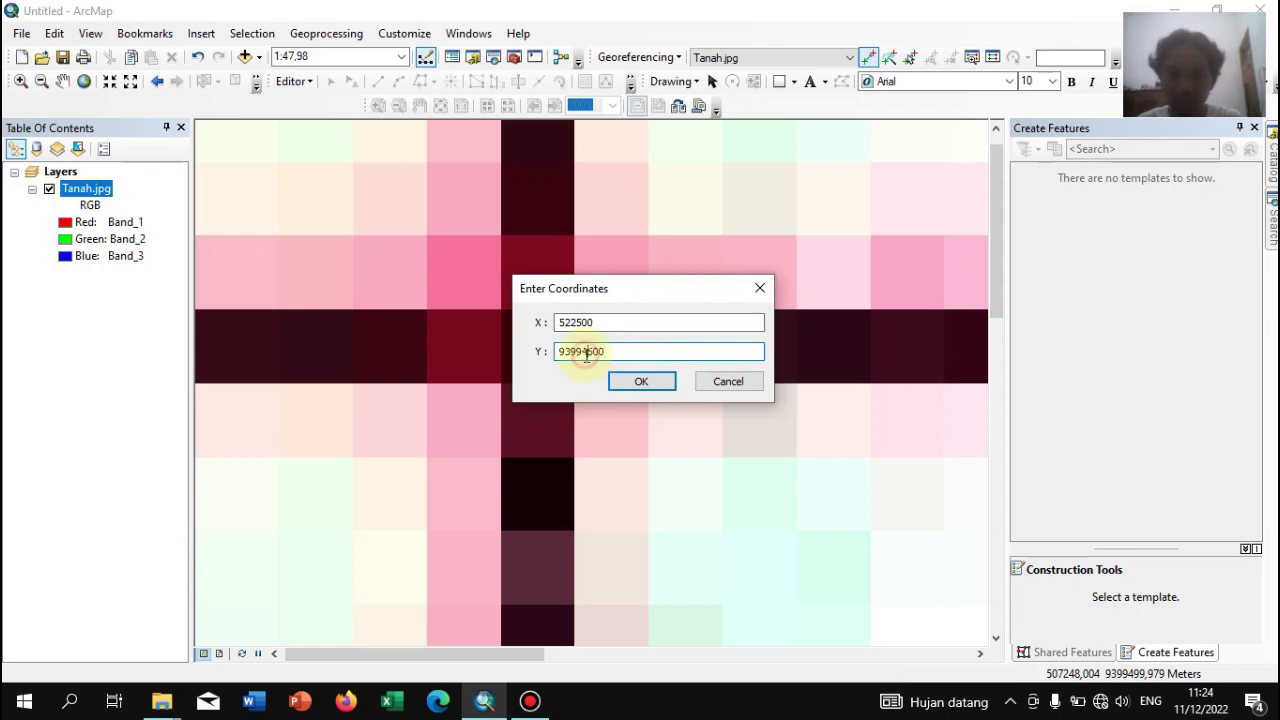
{"action": "left_click", "coordinate": [641, 381]}
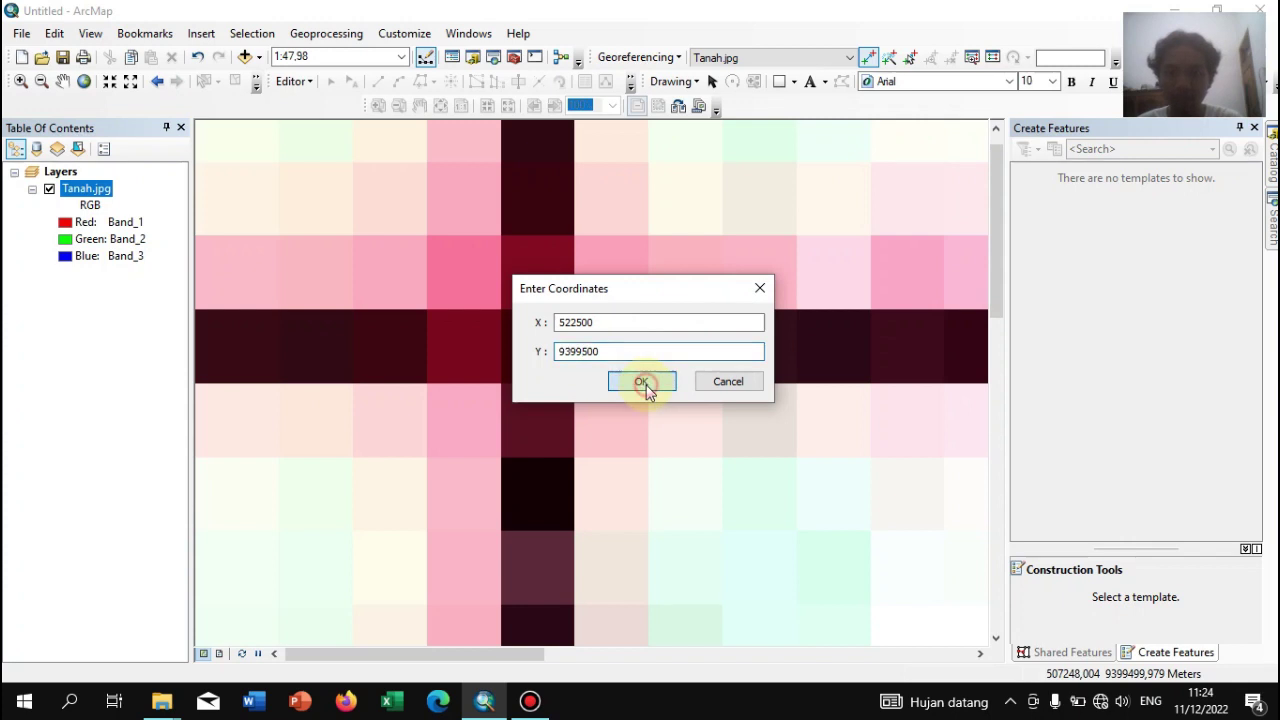
Place the third control point exactly where the map's leftmost vertical grid line crosses its lowest horizontal grid line
{"action": "right_click", "coordinate": [100, 197]}
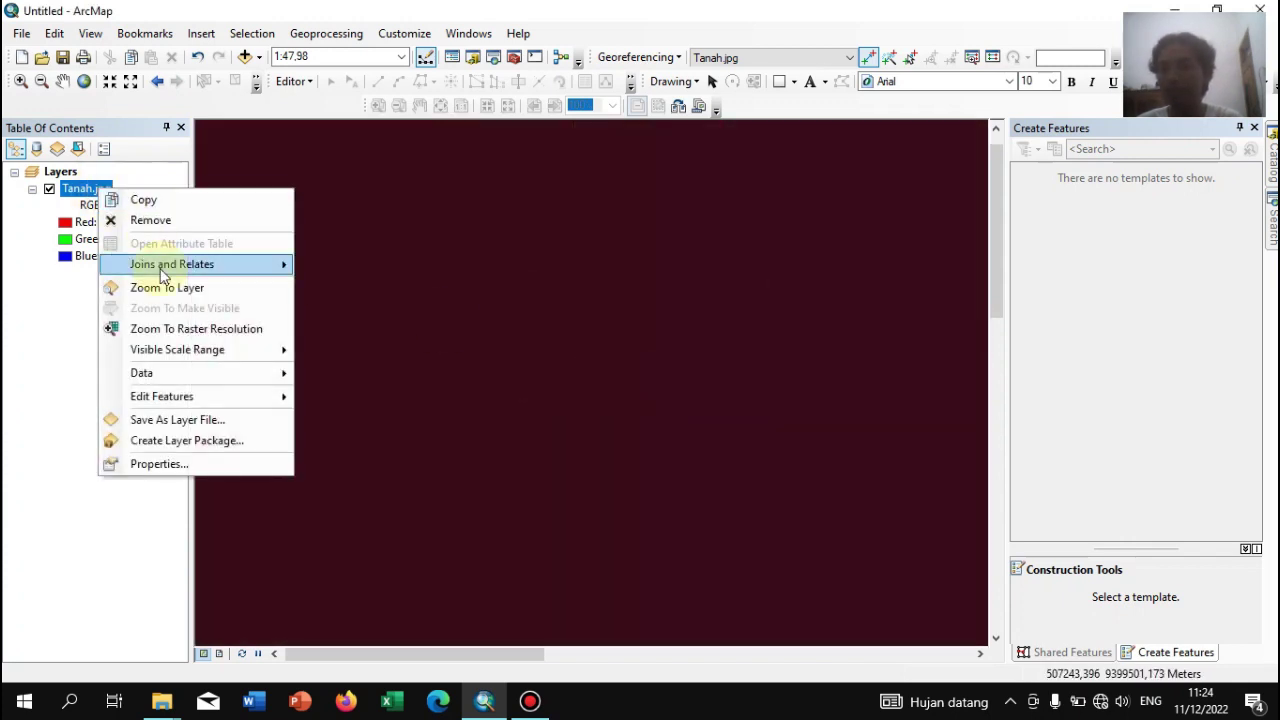
{"action": "left_click", "coordinate": [165, 290]}
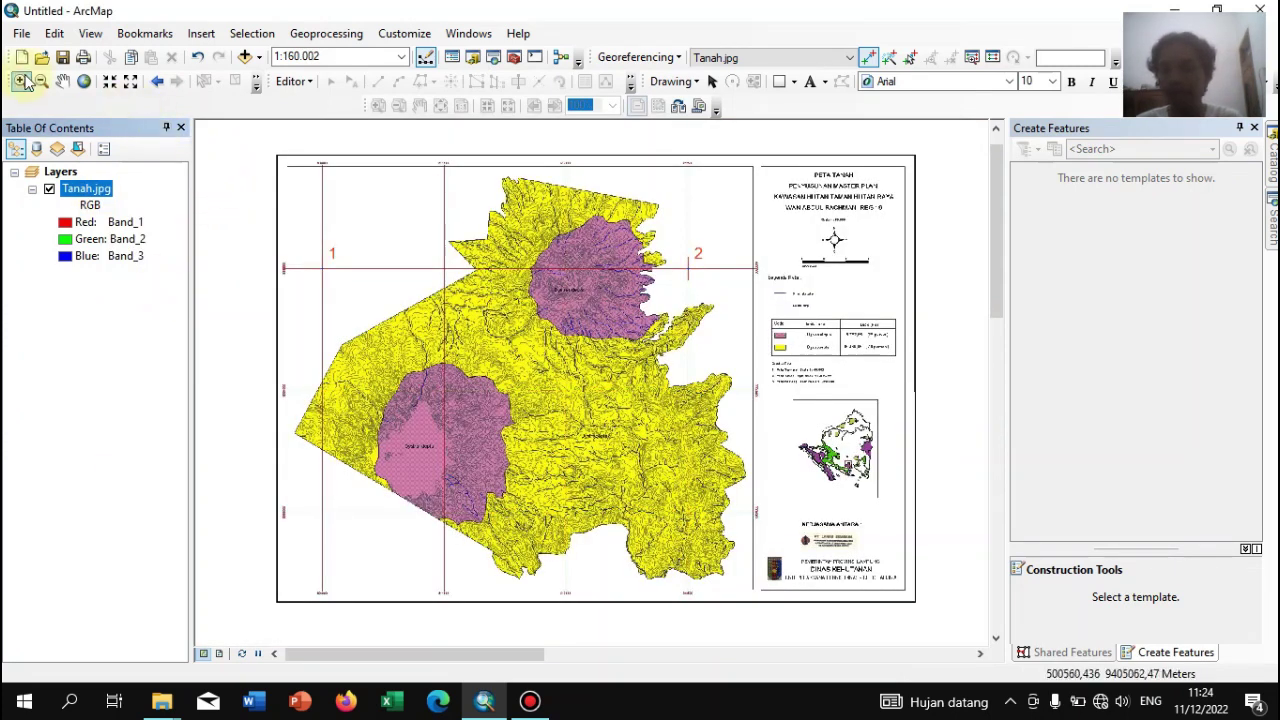
{"action": "left_click", "coordinate": [21, 81]}
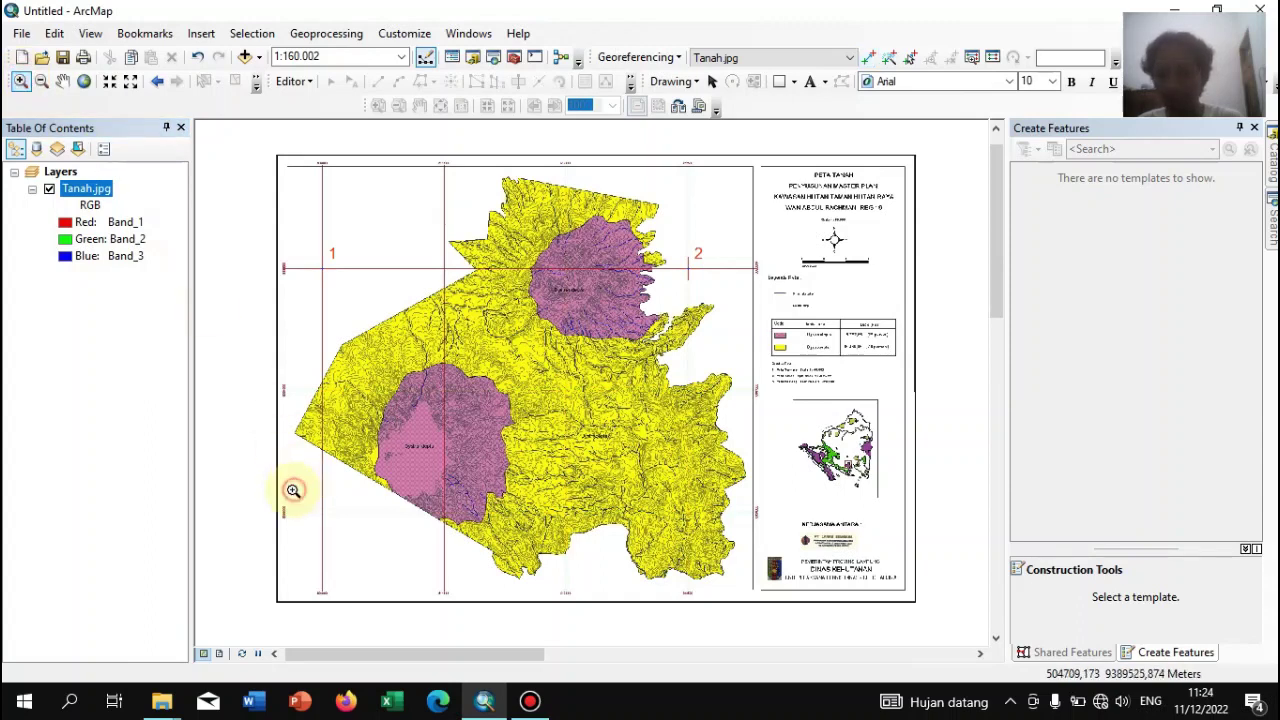
{"action": "left_click_drag", "start_coordinate": [300, 490], "coordinate": [330, 597]}
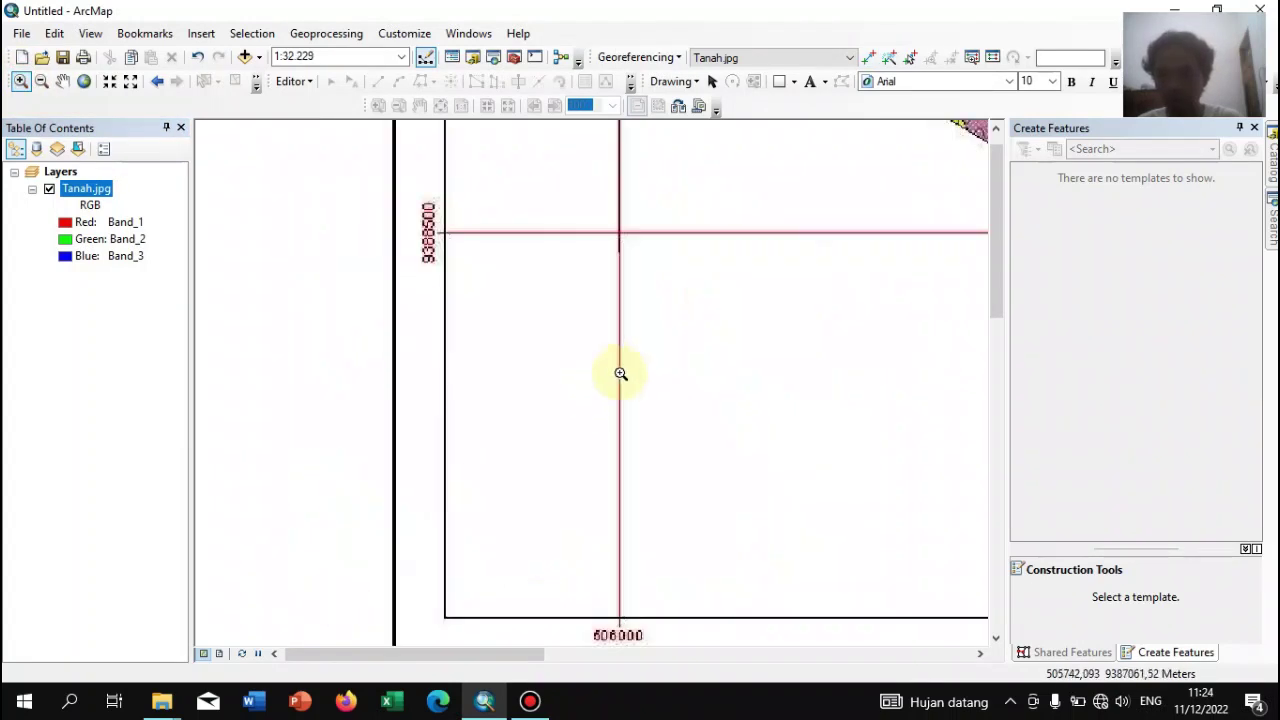
{"action": "key", "text": "Right"}
{"action": "key", "text": "Right"}
{"action": "key", "text": "Right"}
{"action": "key", "text": "Right"}
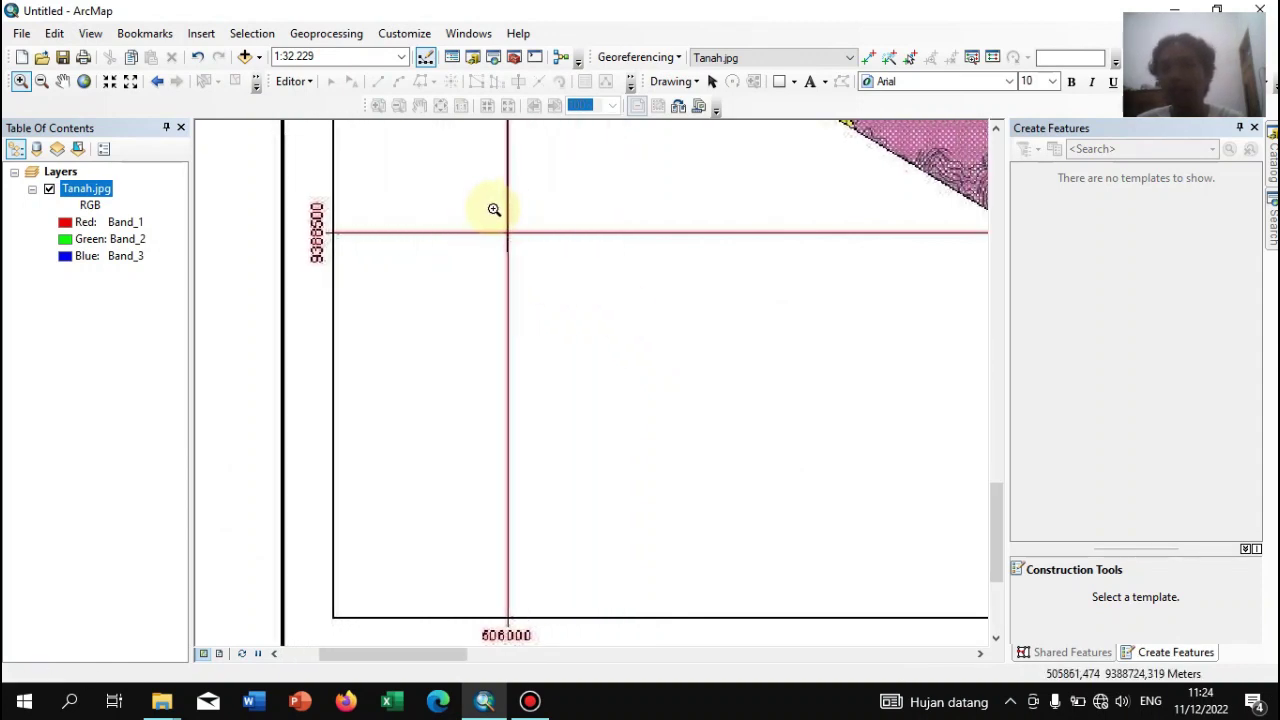
{"action": "left_click_drag", "start_coordinate": [487, 211], "coordinate": [543, 274]}
{"action": "left_click_drag", "start_coordinate": [438, 262], "coordinate": [652, 402]}
{"action": "left_click", "coordinate": [868, 58]}
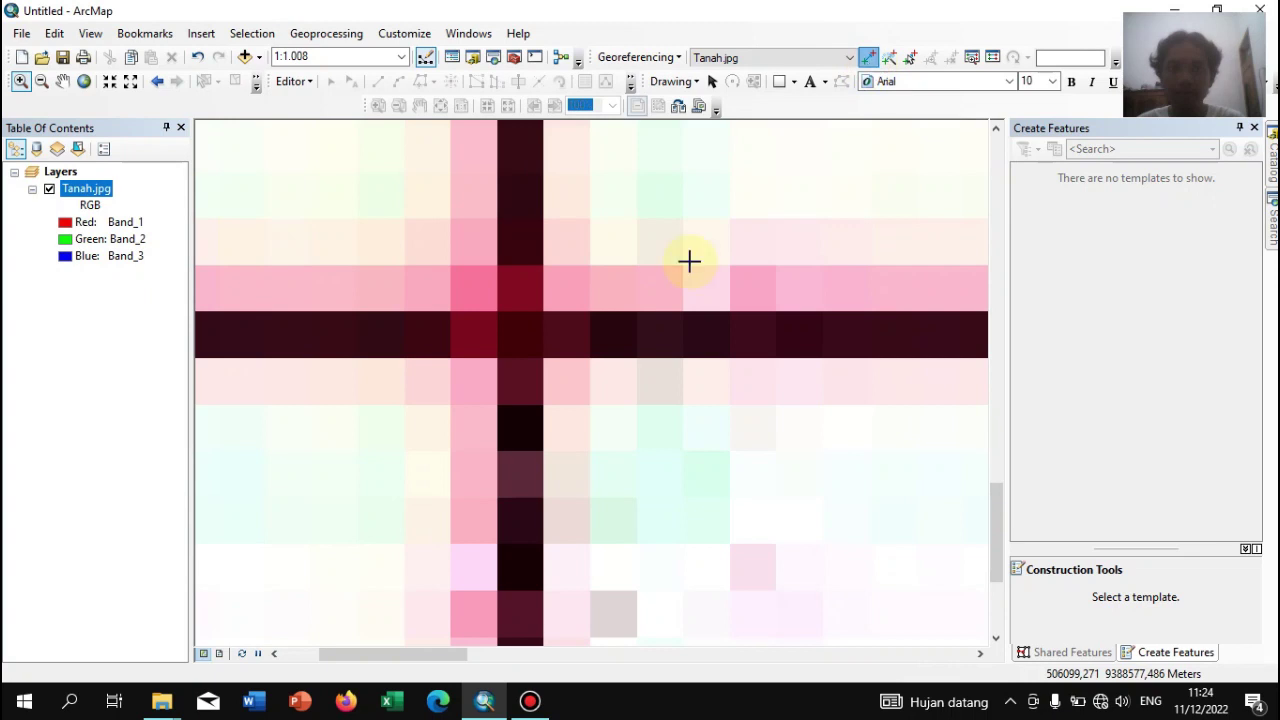
{"action": "left_click", "coordinate": [521, 338]}
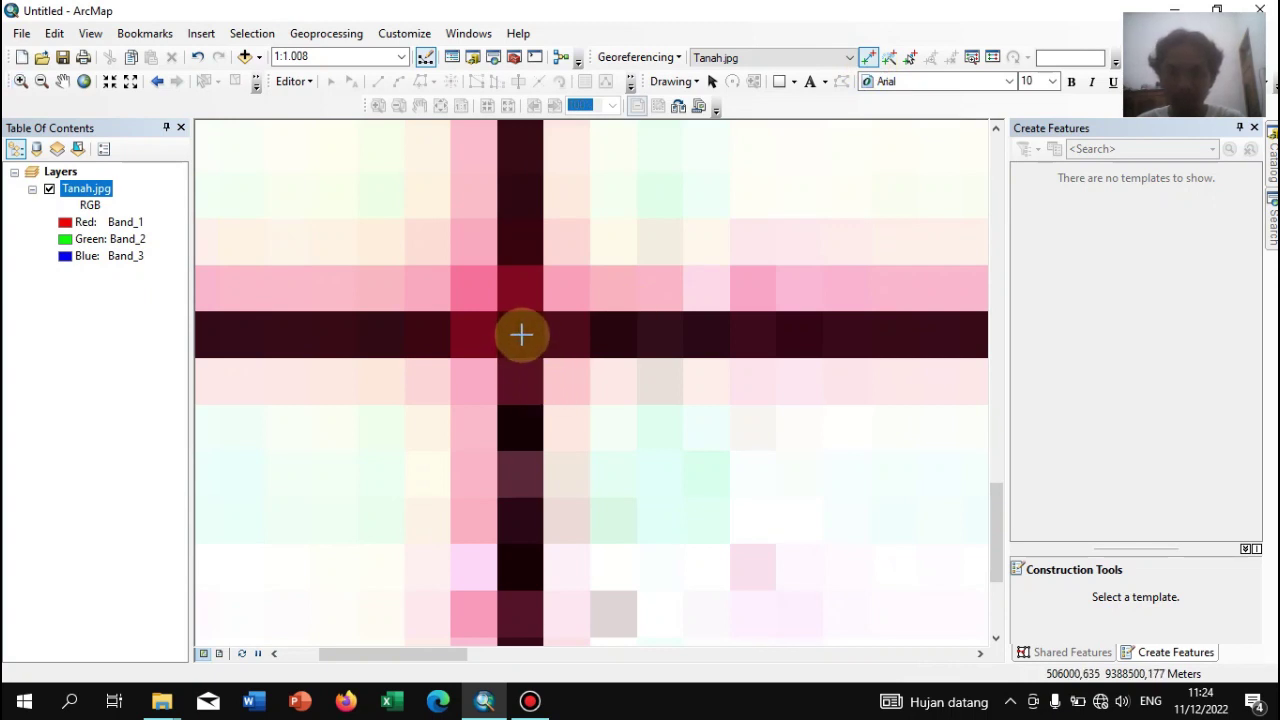
Assign the third control point the map coordinates X 506000 and Y 9388500
{"action": "right_click", "coordinate": [520, 336]}
{"action": "left_click", "coordinate": [550, 346]}
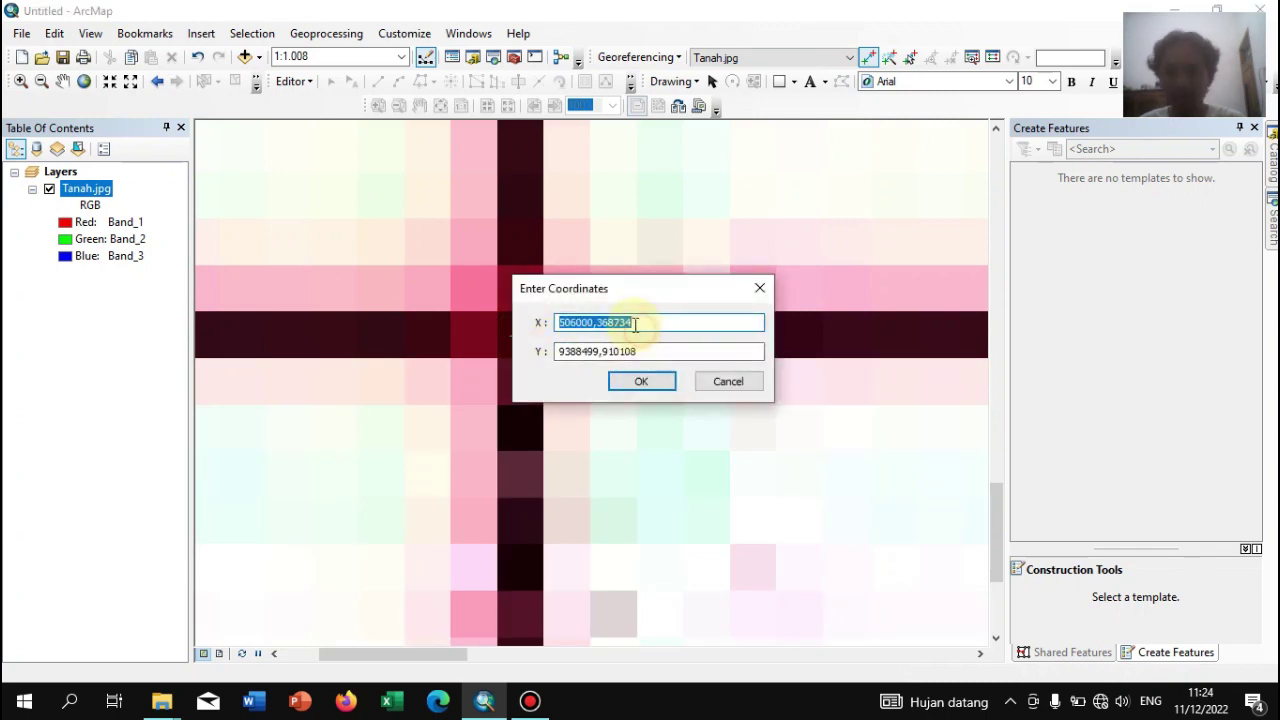
{"action": "left_click_drag", "start_coordinate": [641, 322], "coordinate": [594, 289]}
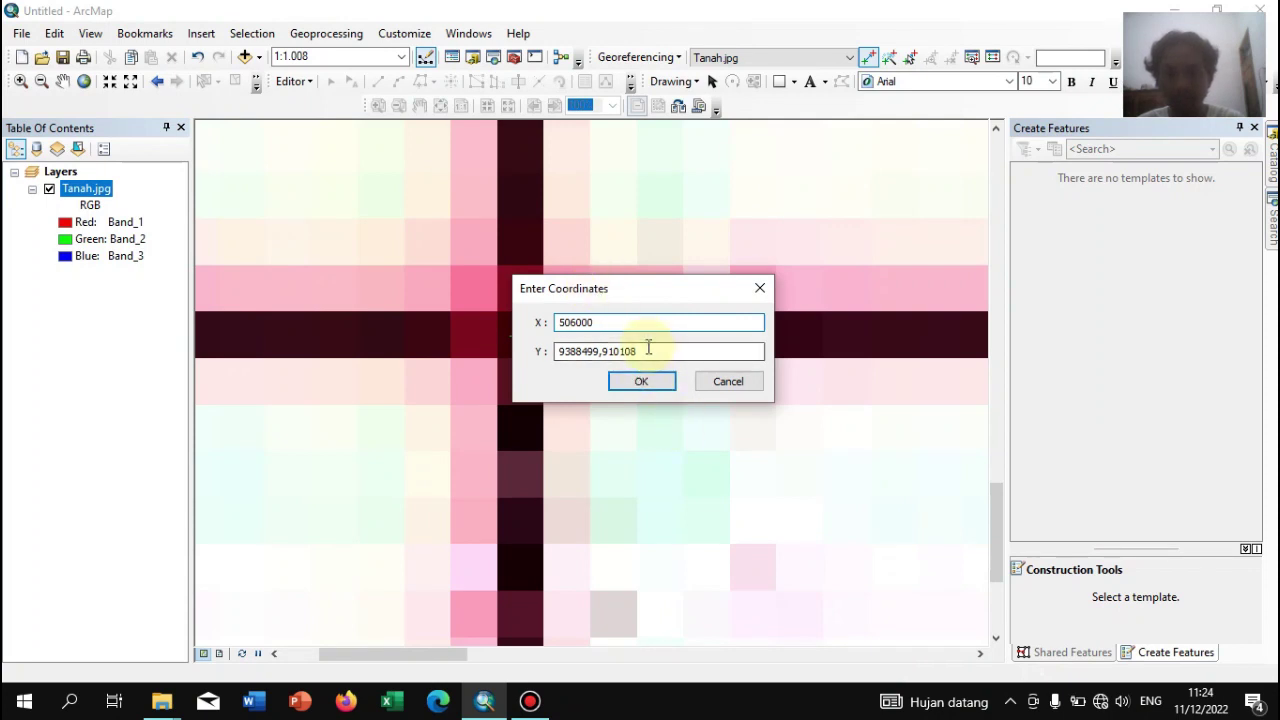
{"action": "left_click_drag", "start_coordinate": [648, 351], "coordinate": [586, 314]}
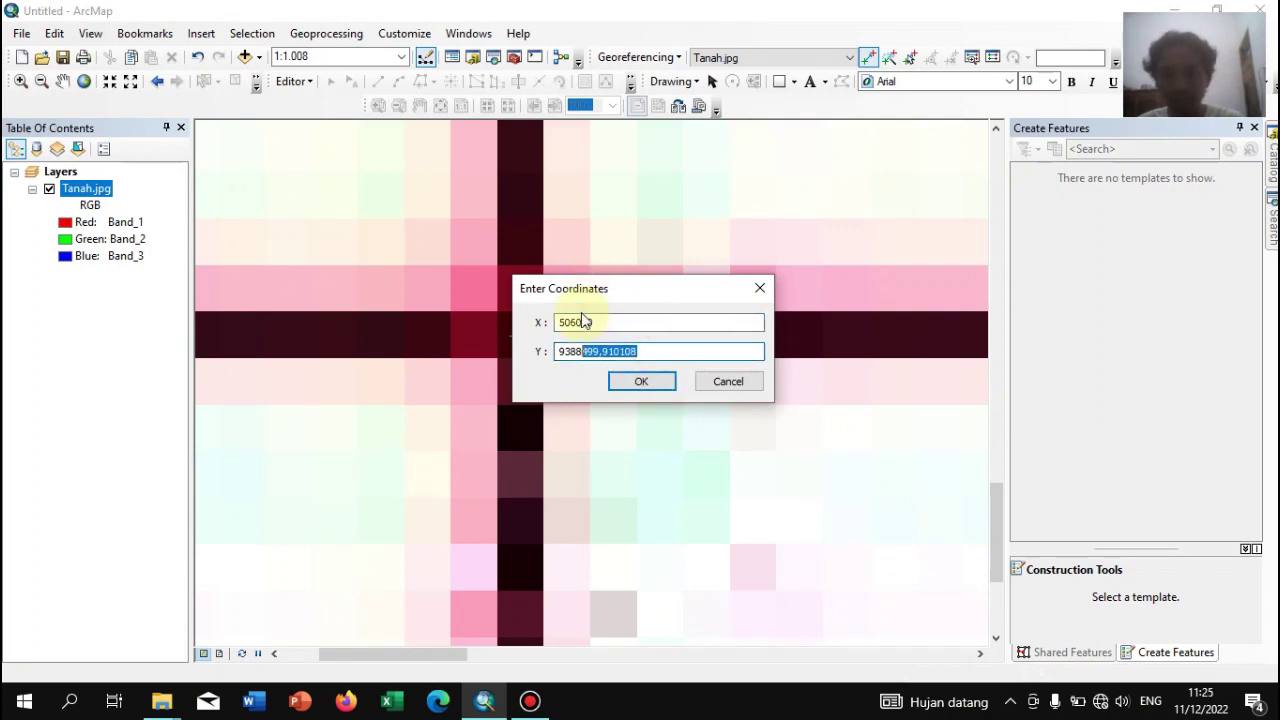
{"action": "type", "text": "5"}
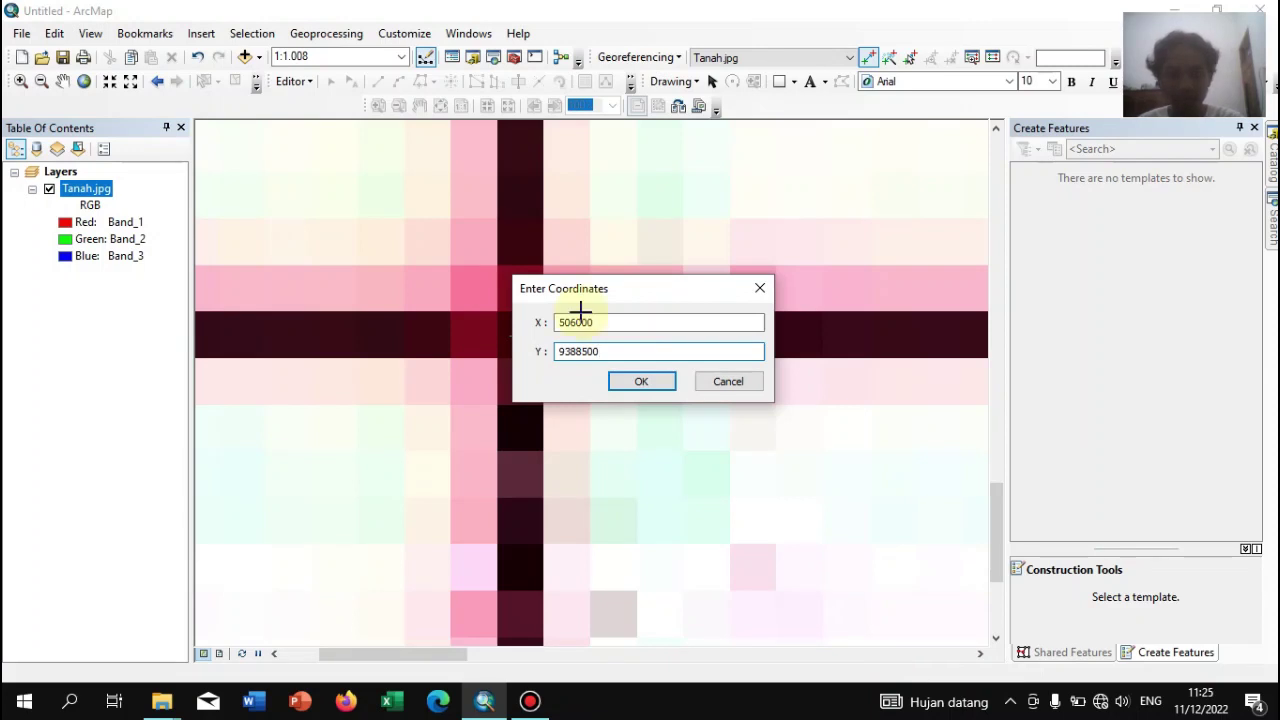
{"action": "type", "text": "00"}
{"action": "key", "text": "Return"}
Place the fourth control point exactly where the map's rightmost vertical grid line crosses its lowest horizontal grid line
{"action": "right_click", "coordinate": [87, 193]}
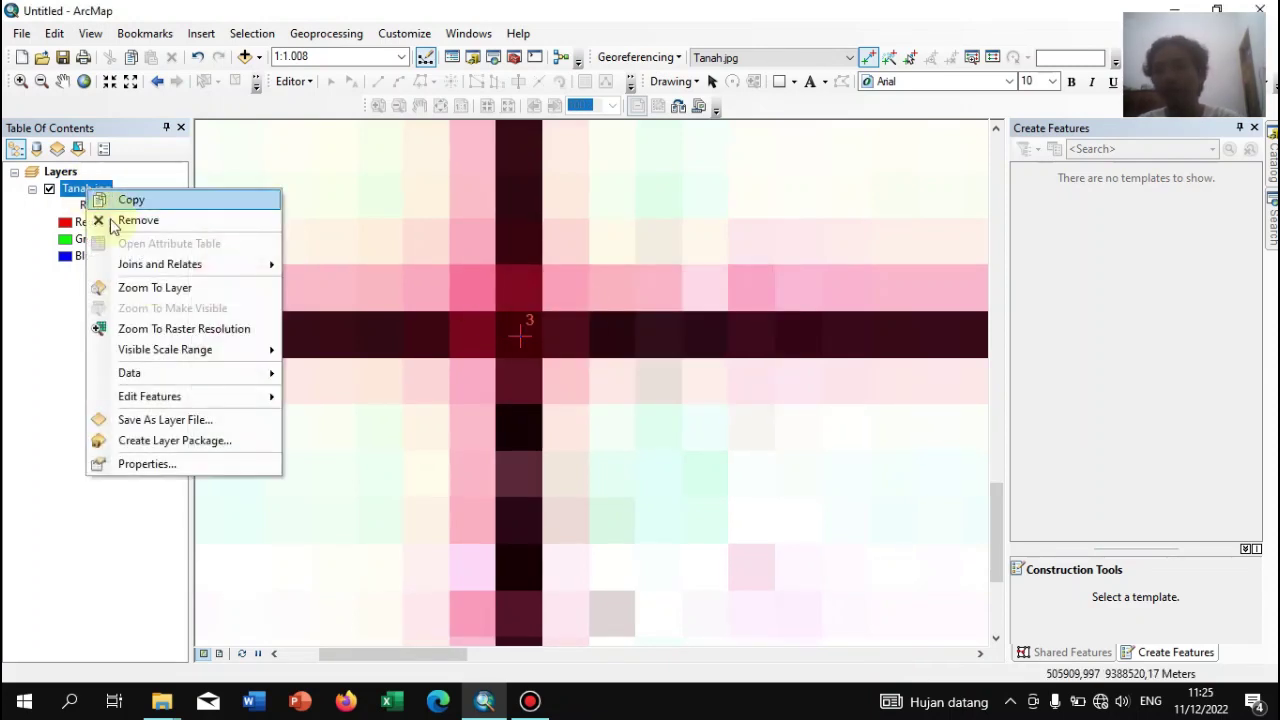
{"action": "left_click", "coordinate": [155, 284]}
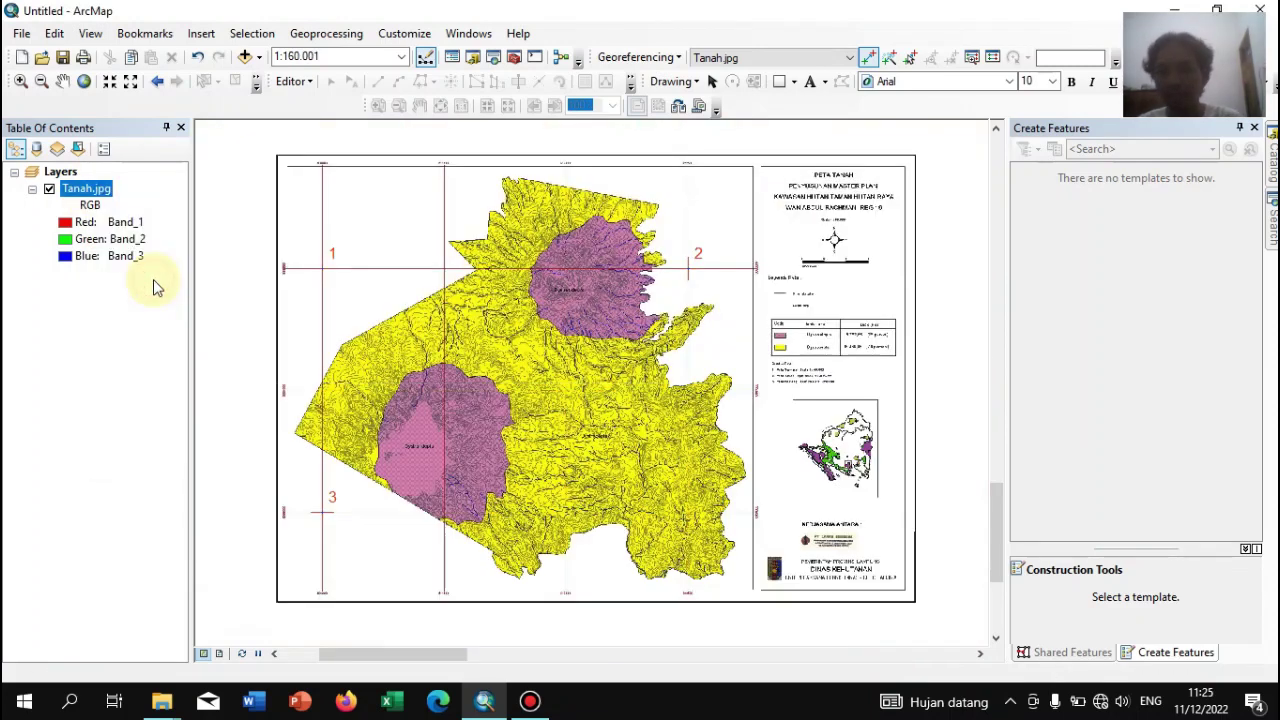
{"action": "left_click", "coordinate": [19, 82]}
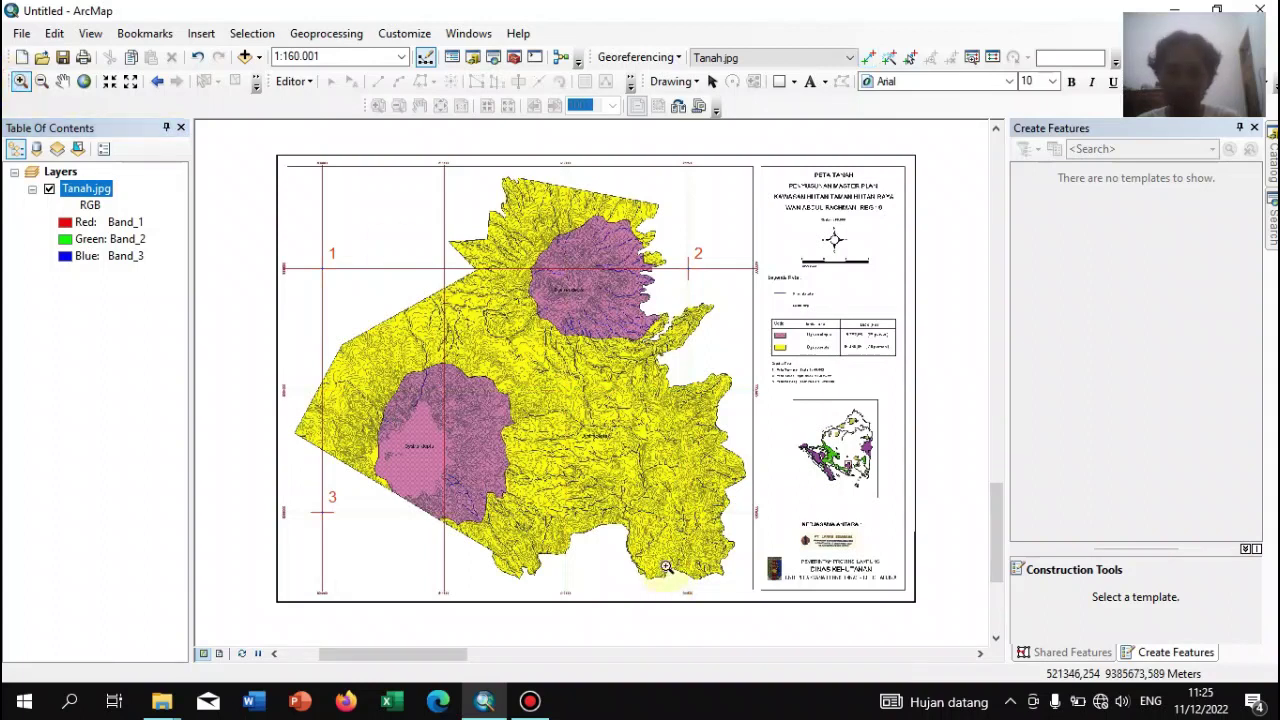
{"action": "left_click_drag", "start_coordinate": [658, 478], "coordinate": [757, 586]}
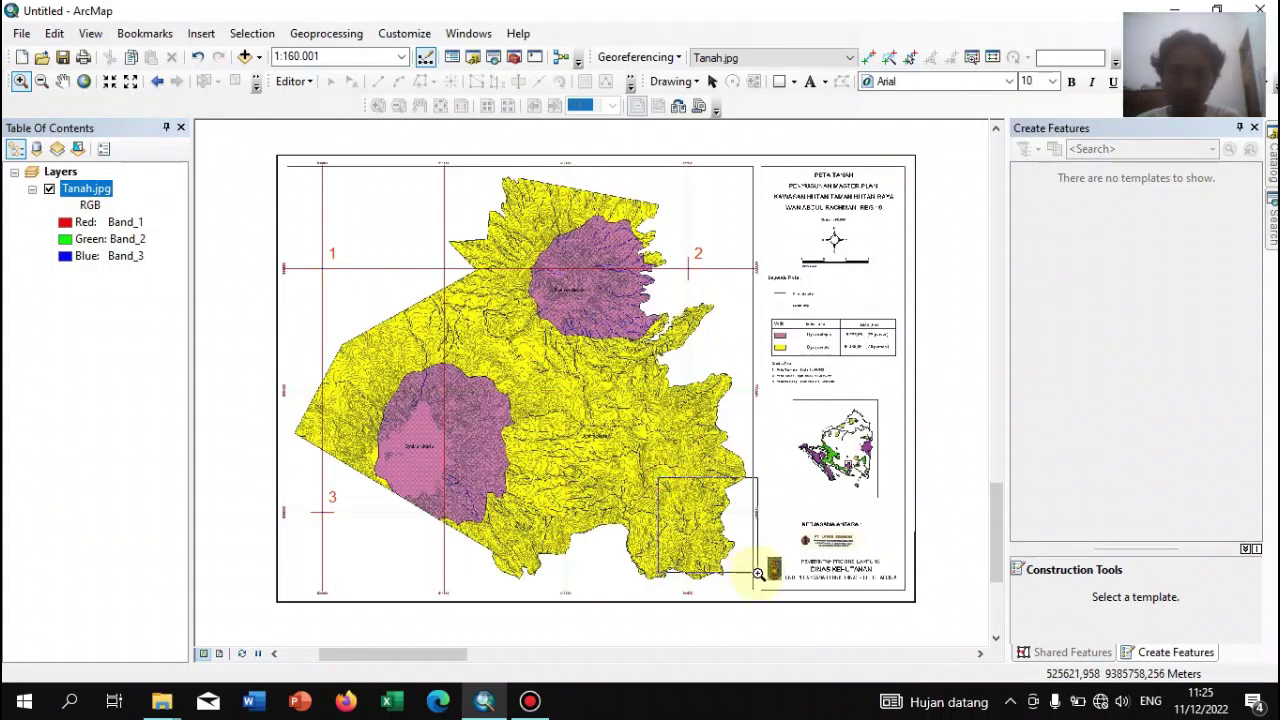
{"action": "left_click_drag", "start_coordinate": [530, 393], "coordinate": [600, 428]}
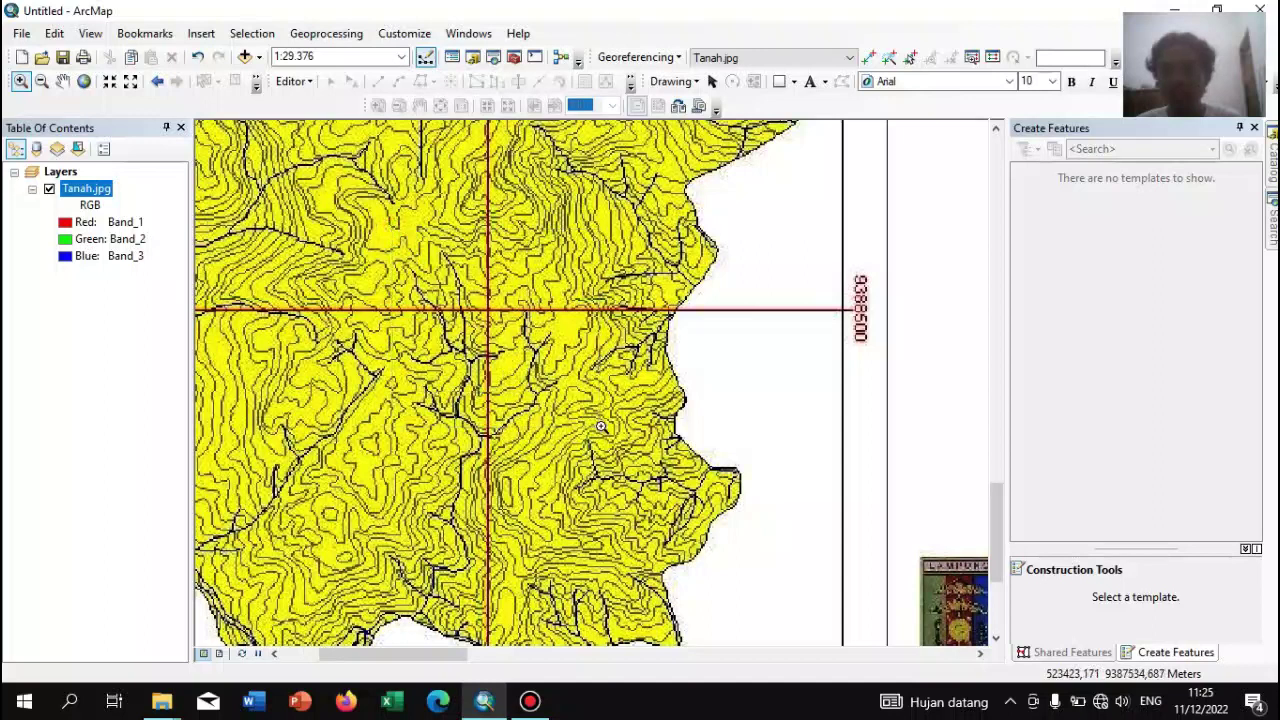
{"action": "left_click_drag", "start_coordinate": [510, 272], "coordinate": [637, 413]}
{"action": "left_click_drag", "start_coordinate": [486, 277], "coordinate": [611, 397]}
{"action": "left_click", "coordinate": [870, 59]}
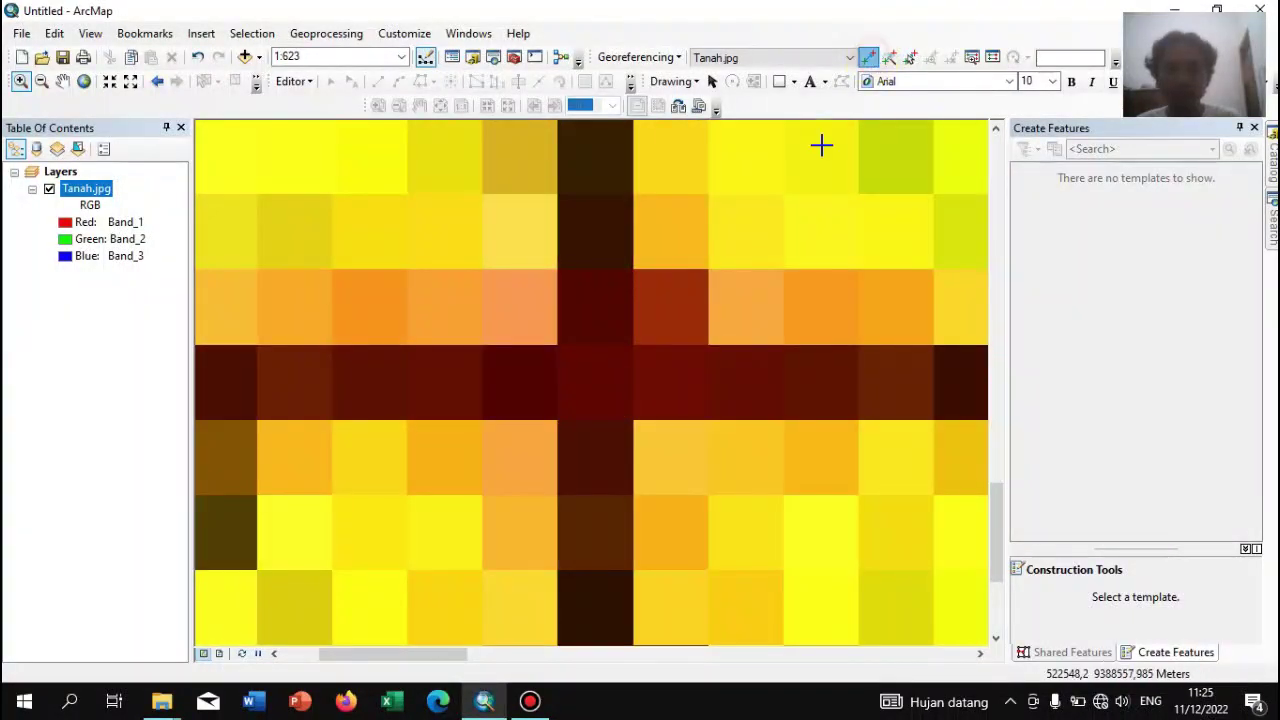
Assign the fourth control point the map coordinates X 522500 and Y 9388500
{"action": "right_click", "coordinate": [594, 379]}
{"action": "left_click", "coordinate": [618, 391]}
{"action": "left_click_drag", "start_coordinate": [597, 322], "coordinate": [646, 322]}
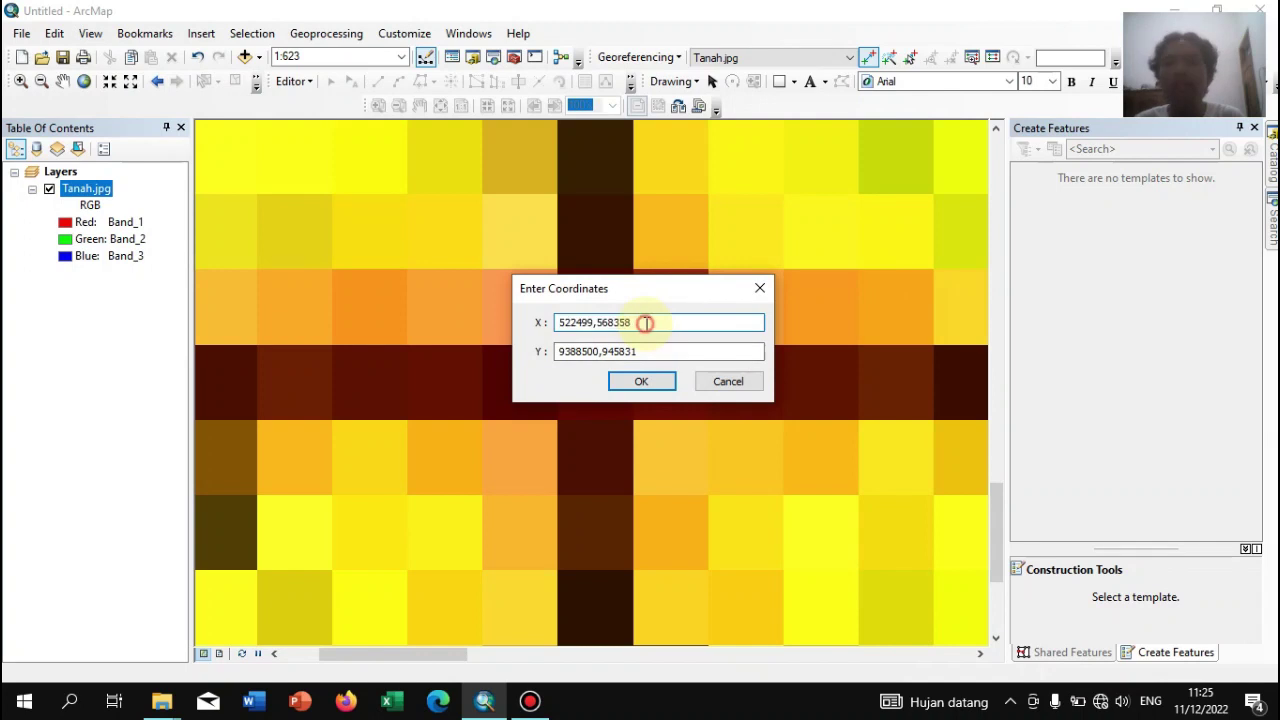
{"action": "type", "text": "5224500"}
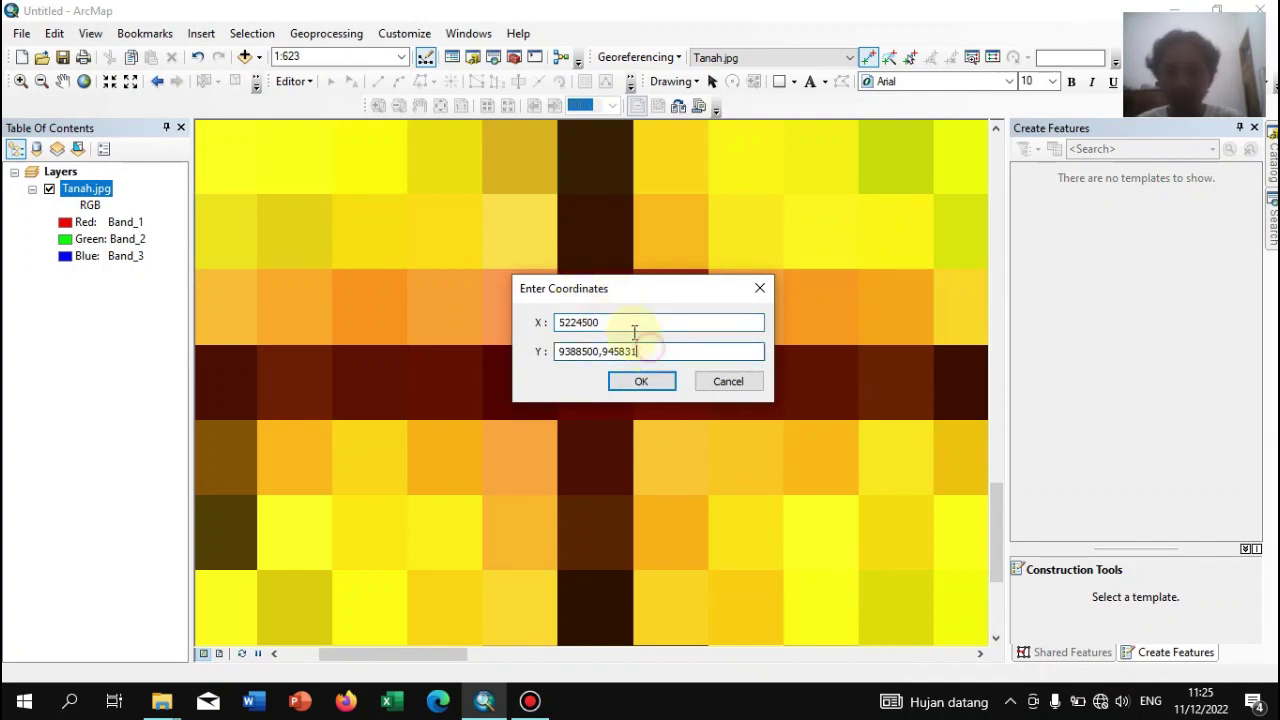
{"action": "left_click_drag", "start_coordinate": [646, 350], "coordinate": [605, 311]}
{"action": "key", "text": "BackSpace"}
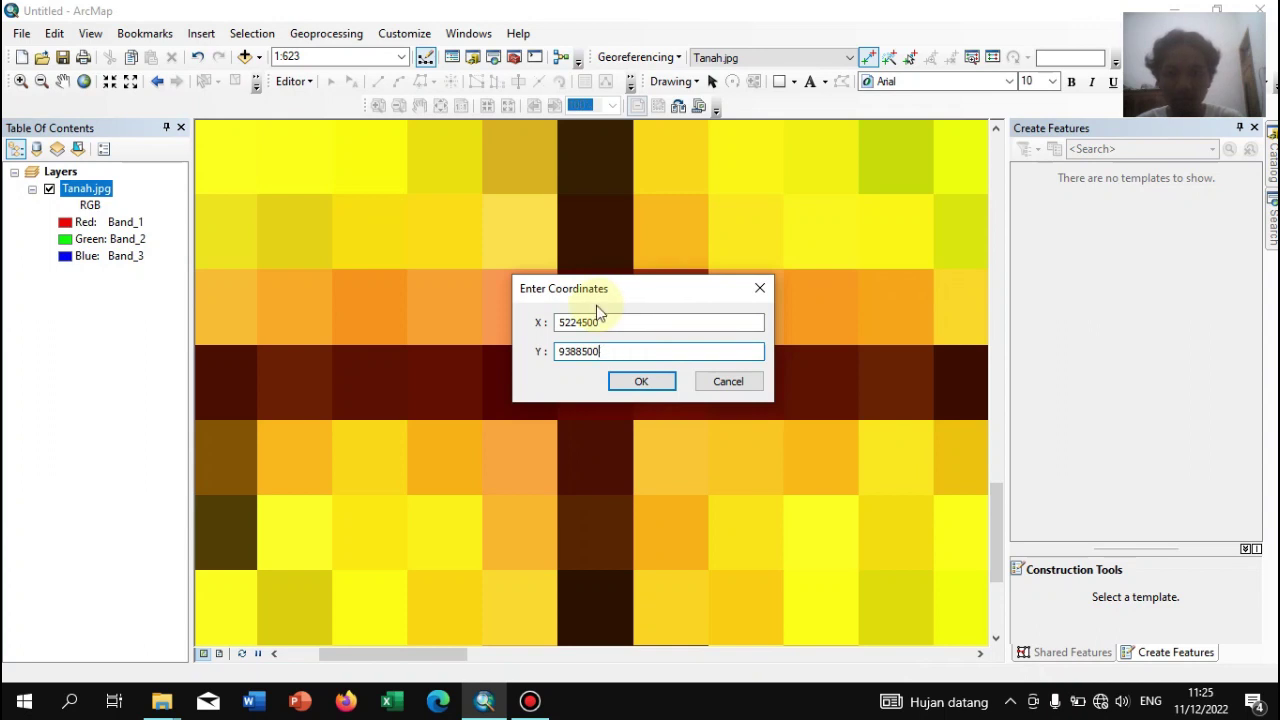
{"action": "left_click", "coordinate": [580, 322]}
{"action": "left_click", "coordinate": [612, 376]}
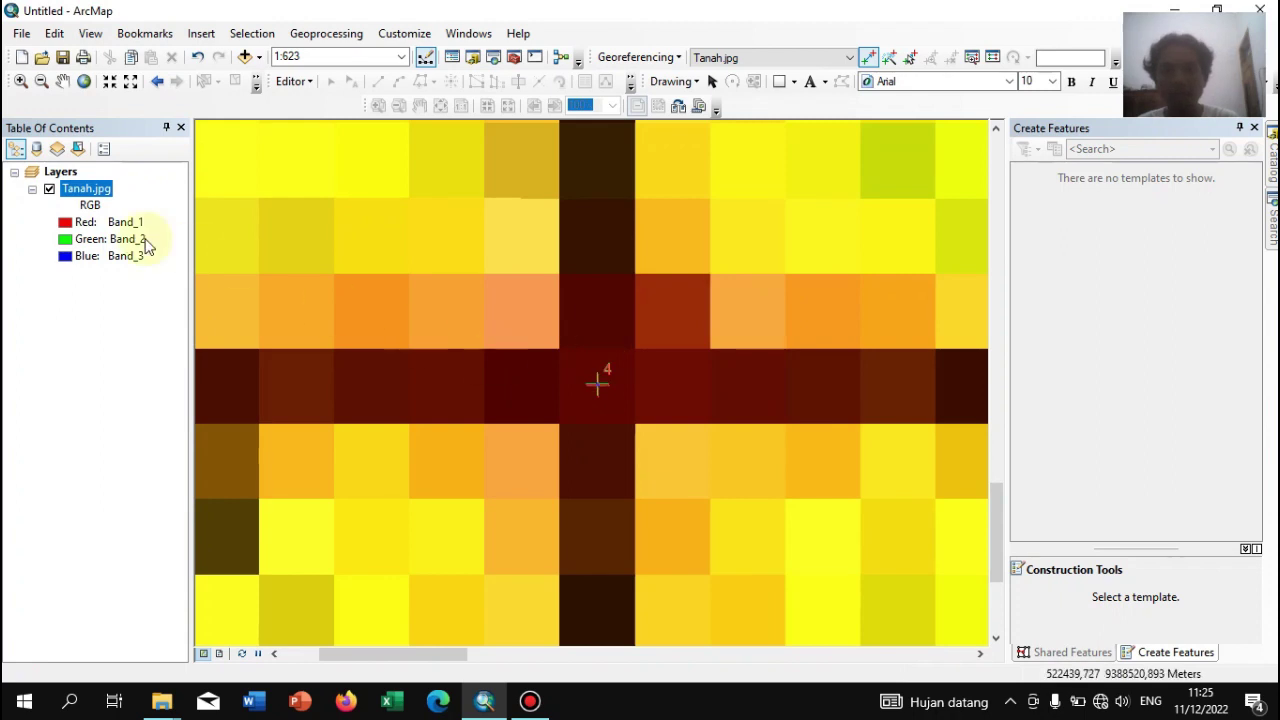
Save the control point link table as the text file Koordinat Tanah.txt in the Pemetaan folder and close the table
{"action": "right_click", "coordinate": [88, 188]}
{"action": "left_click", "coordinate": [160, 287]}
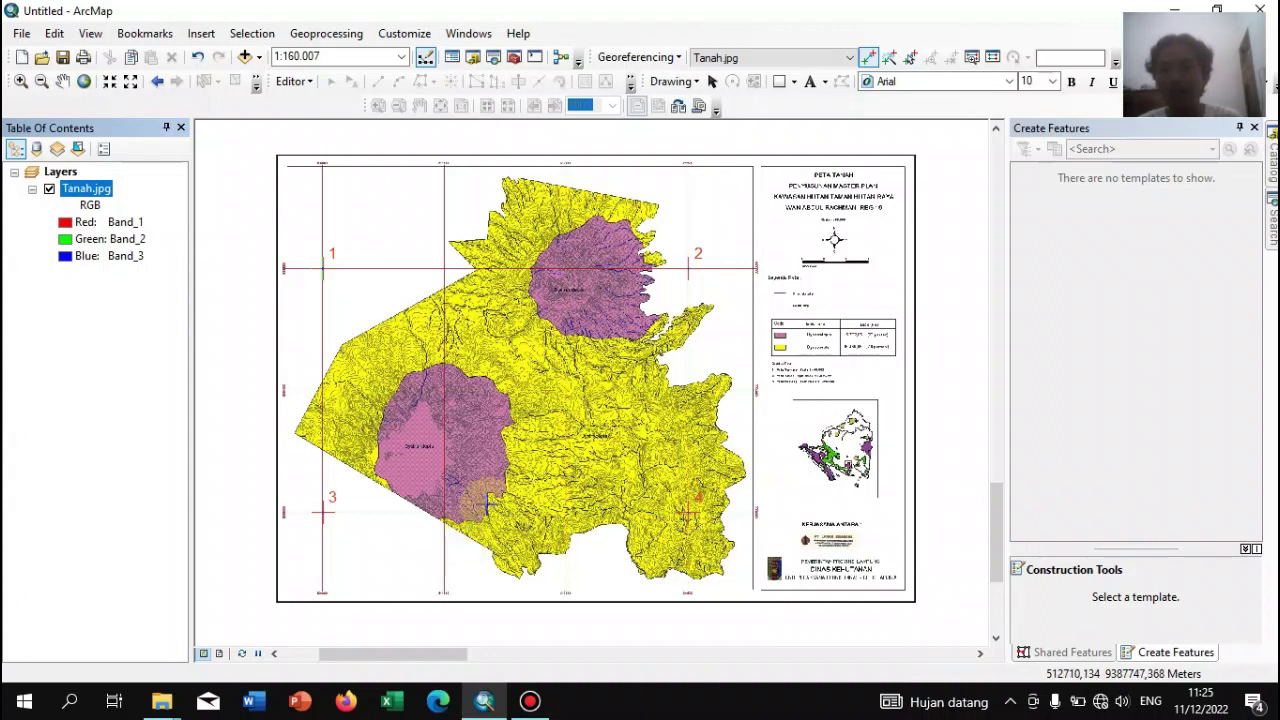
{"action": "left_click", "coordinate": [993, 59]}
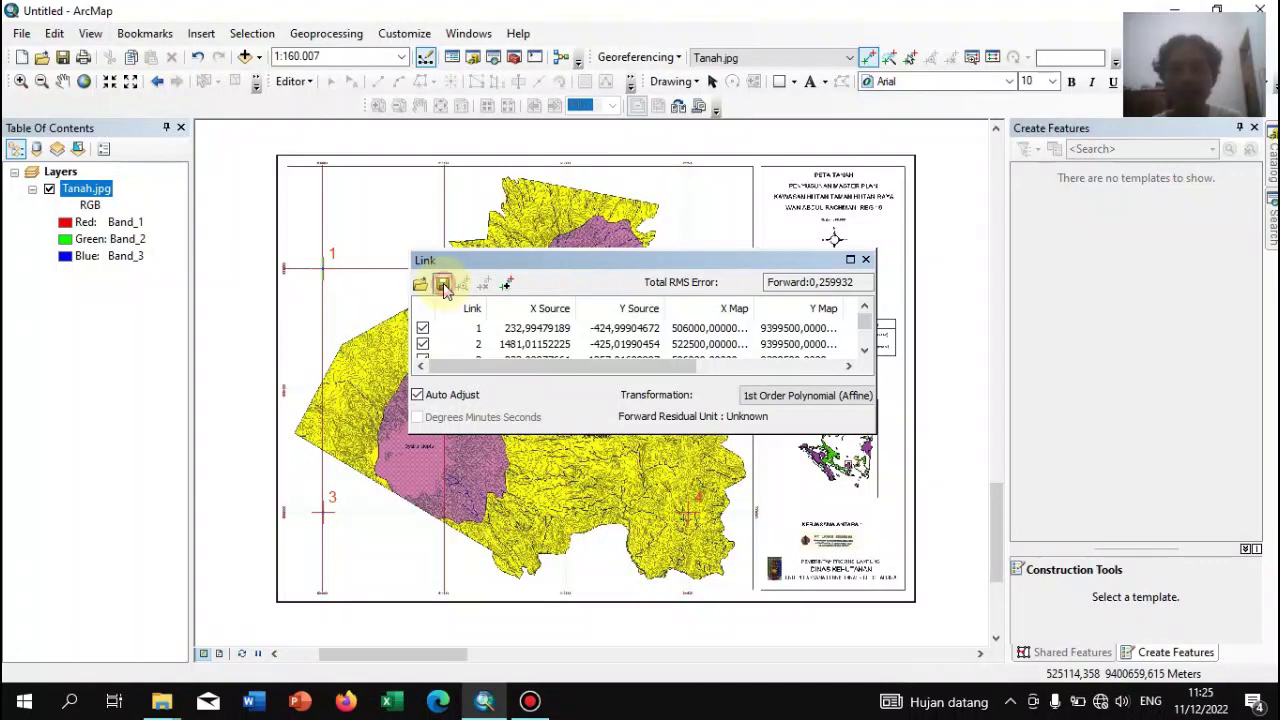
{"action": "left_click", "coordinate": [443, 285]}
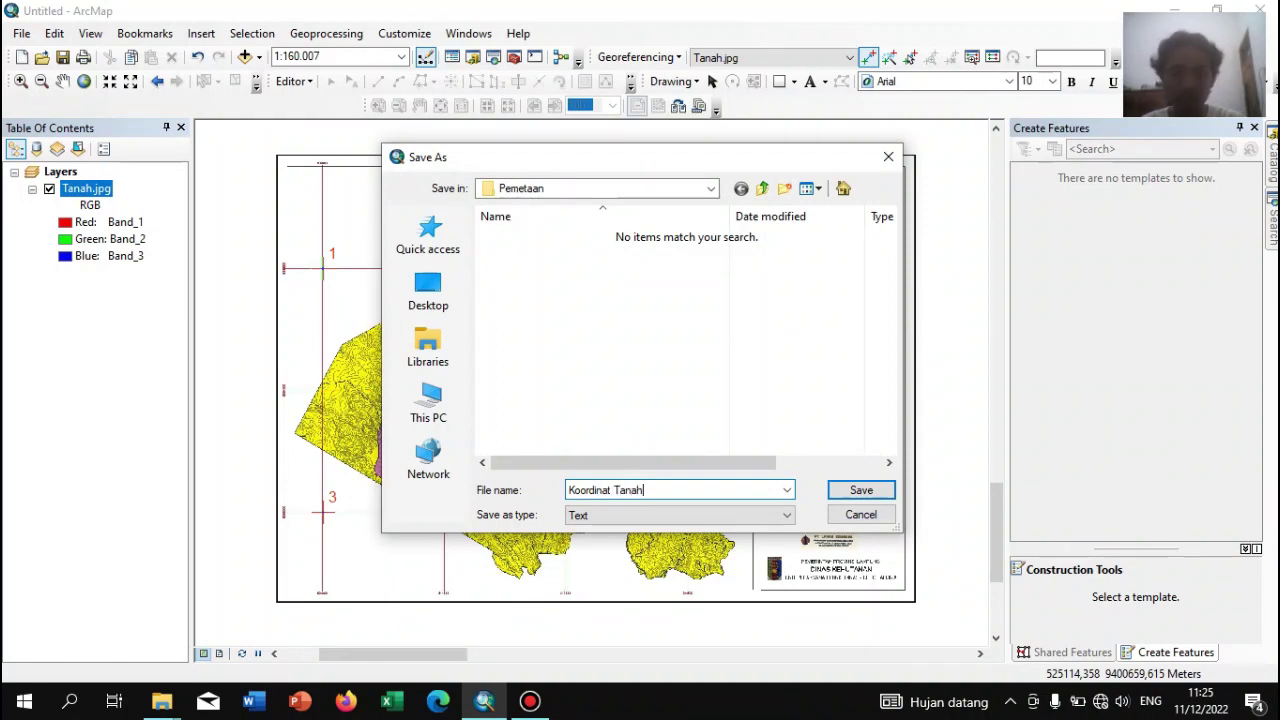
{"action": "left_click", "coordinate": [588, 491]}
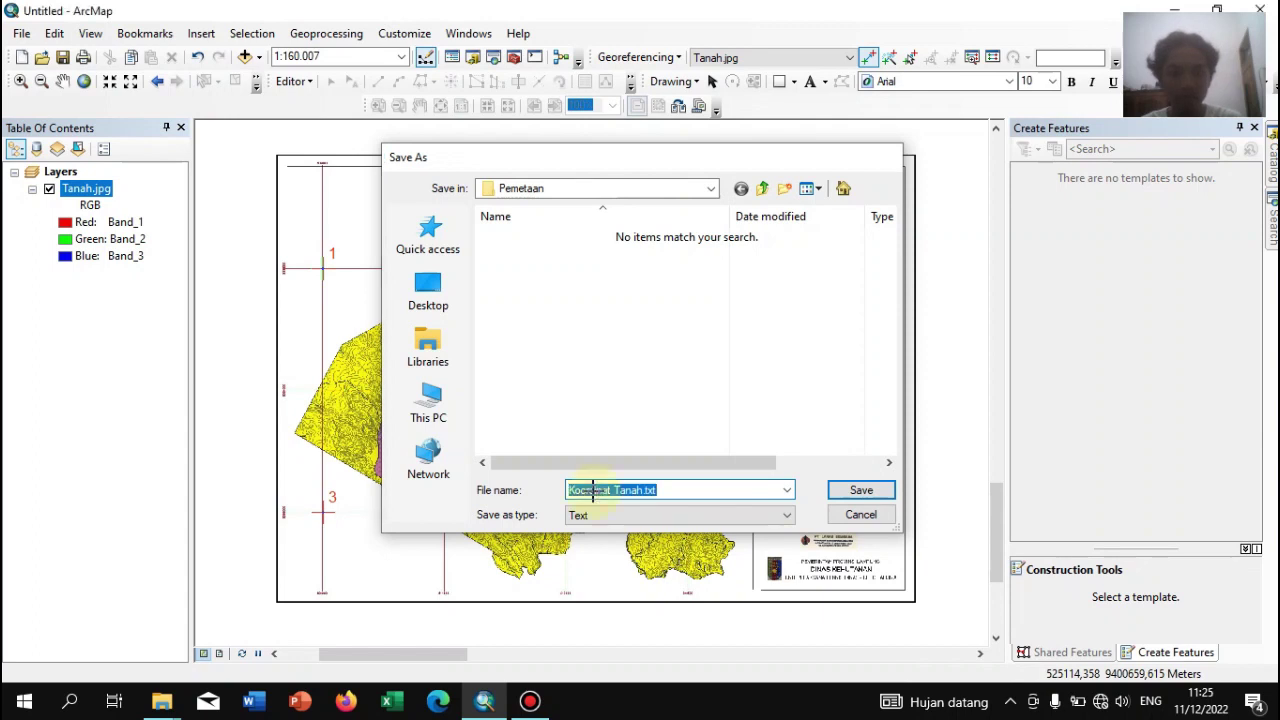
{"action": "key", "text": "Return"}
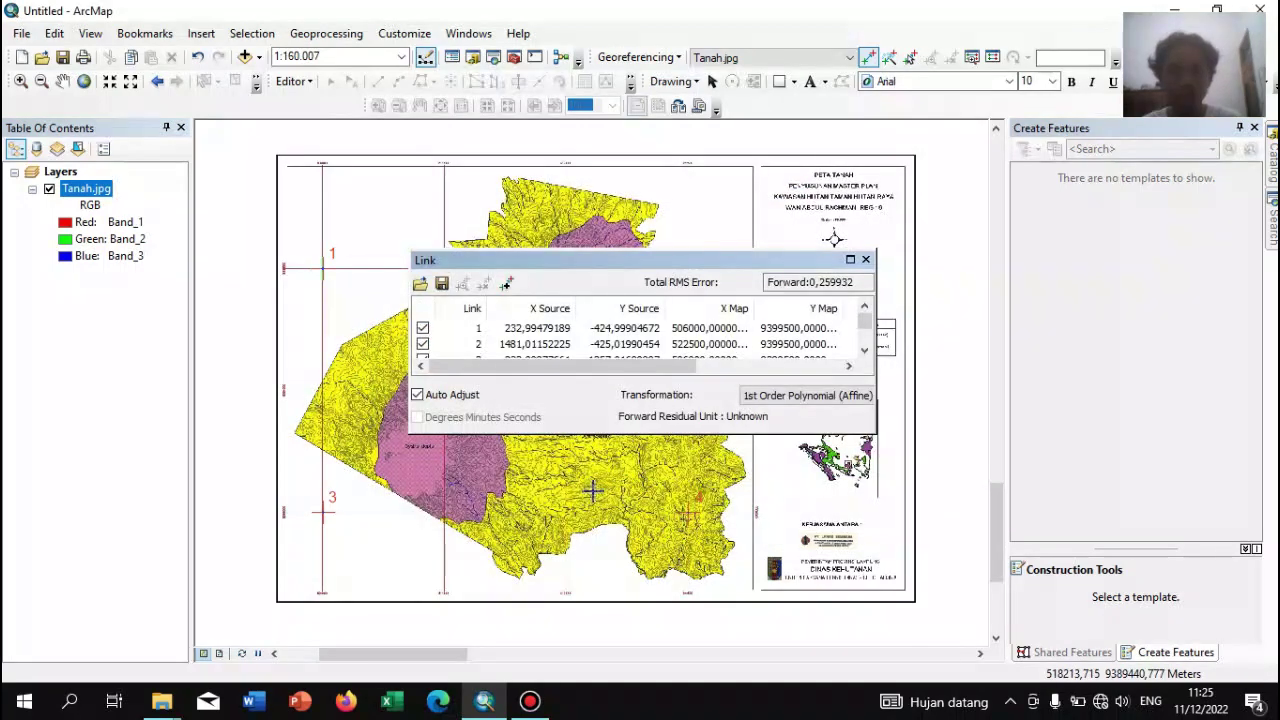
{"action": "left_click", "coordinate": [866, 260]}
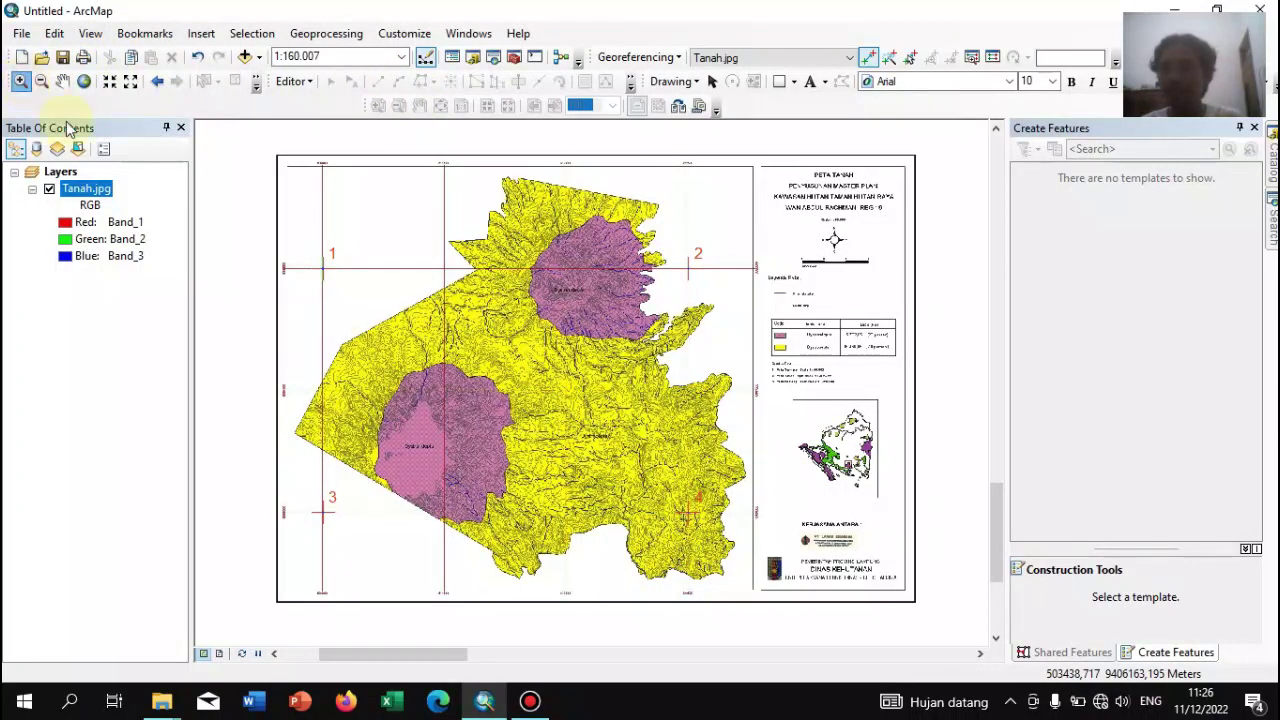
Create a polygon shapefile named SHP TAHURA WAR in the Pemetaan folder without assigning a coordinate system
{"action": "left_click_drag", "start_coordinate": [258, 321], "coordinate": [408, 552]}
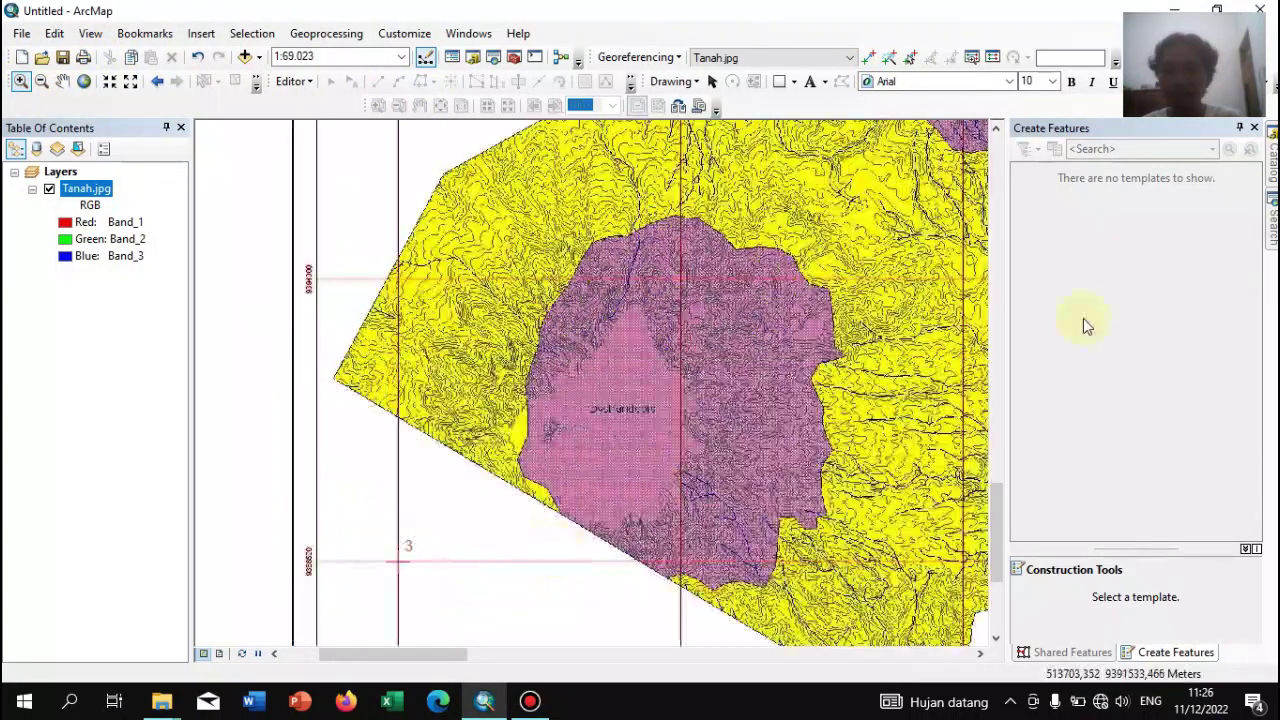
{"action": "mouse_move", "coordinate": [1273, 172]}
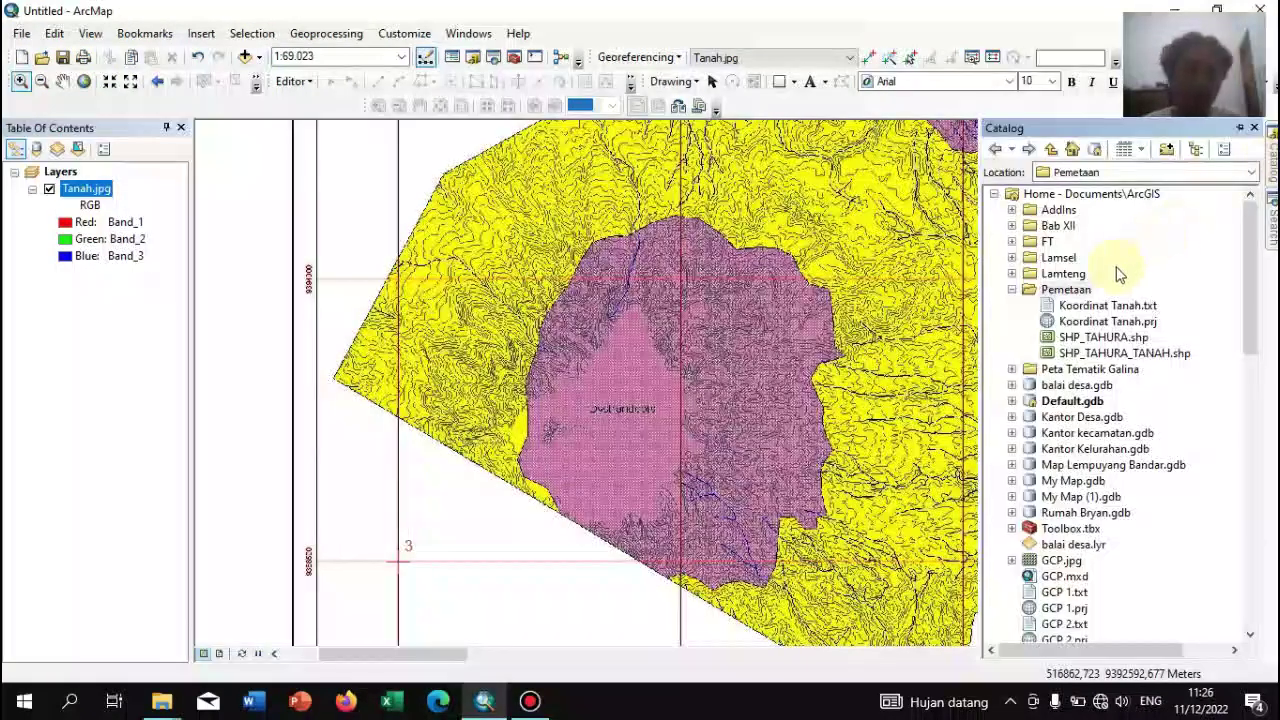
{"action": "left_click", "coordinate": [1067, 290]}
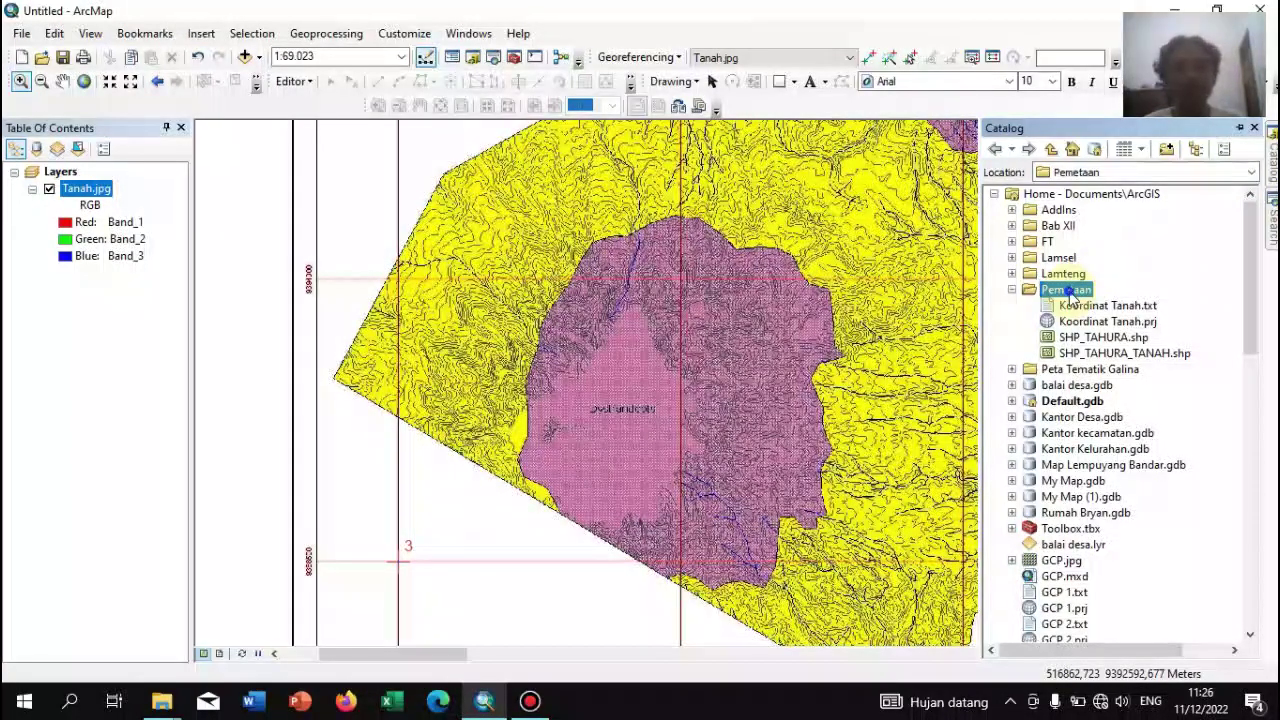
{"action": "right_click", "coordinate": [1071, 291]}
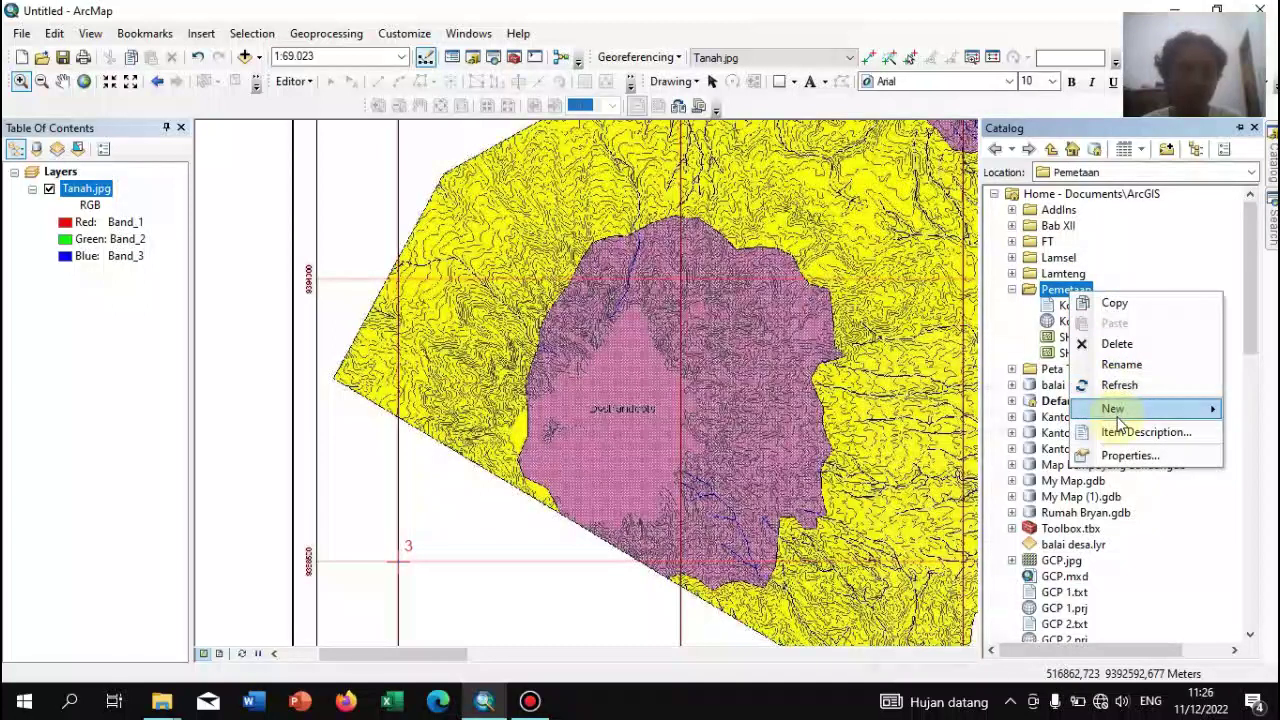
{"action": "mouse_move", "coordinate": [1116, 410]}
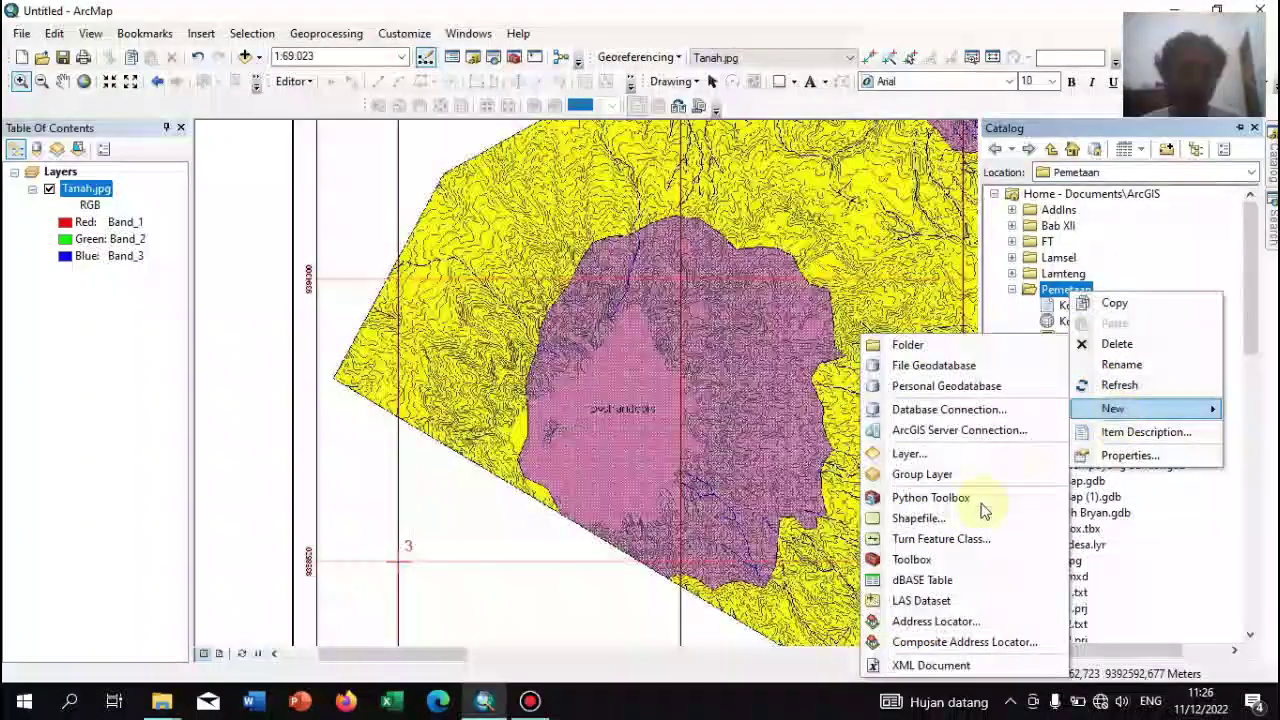
{"action": "left_click", "coordinate": [918, 518]}
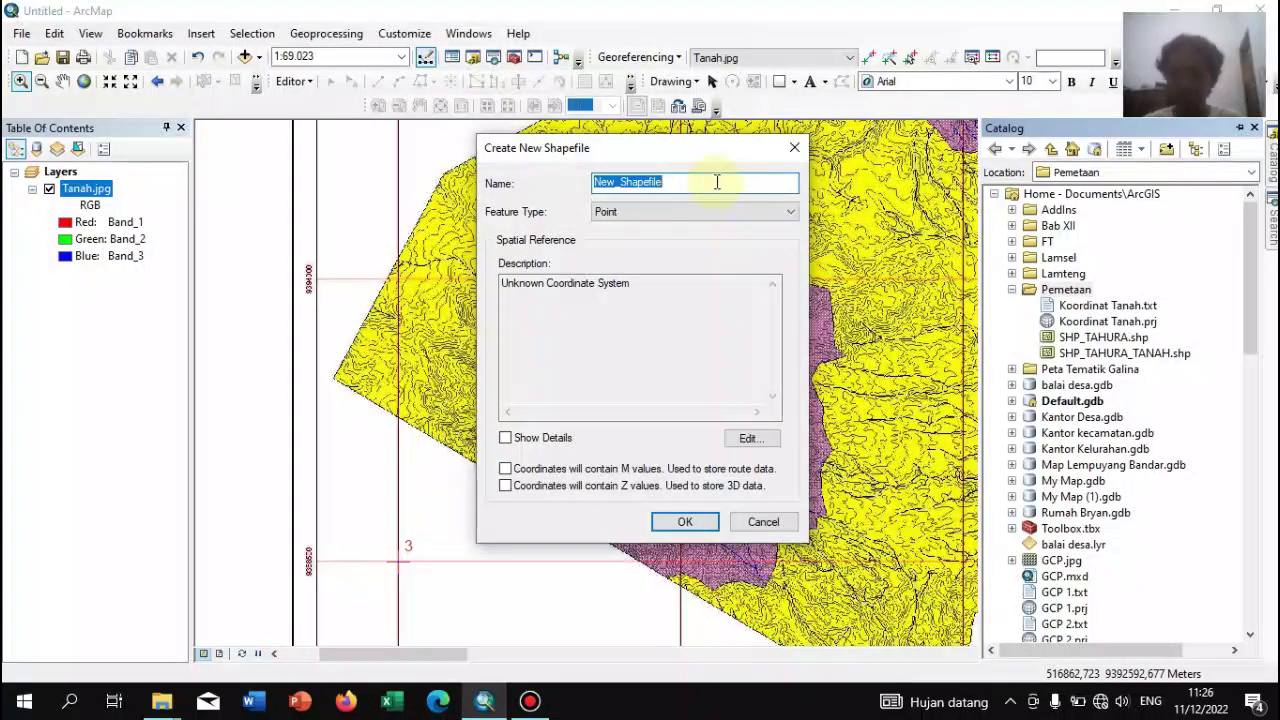
{"action": "type", "text": "S"}
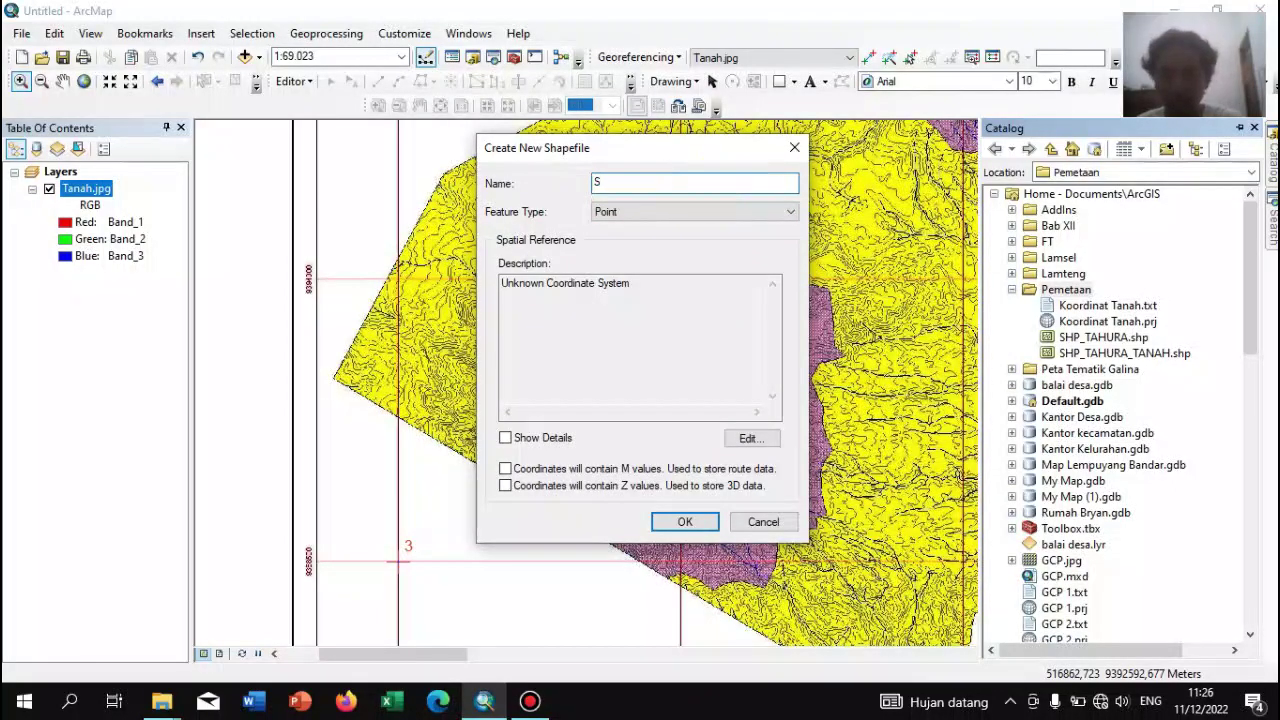
{"action": "type", "text": "HP TAHURA WAR"}
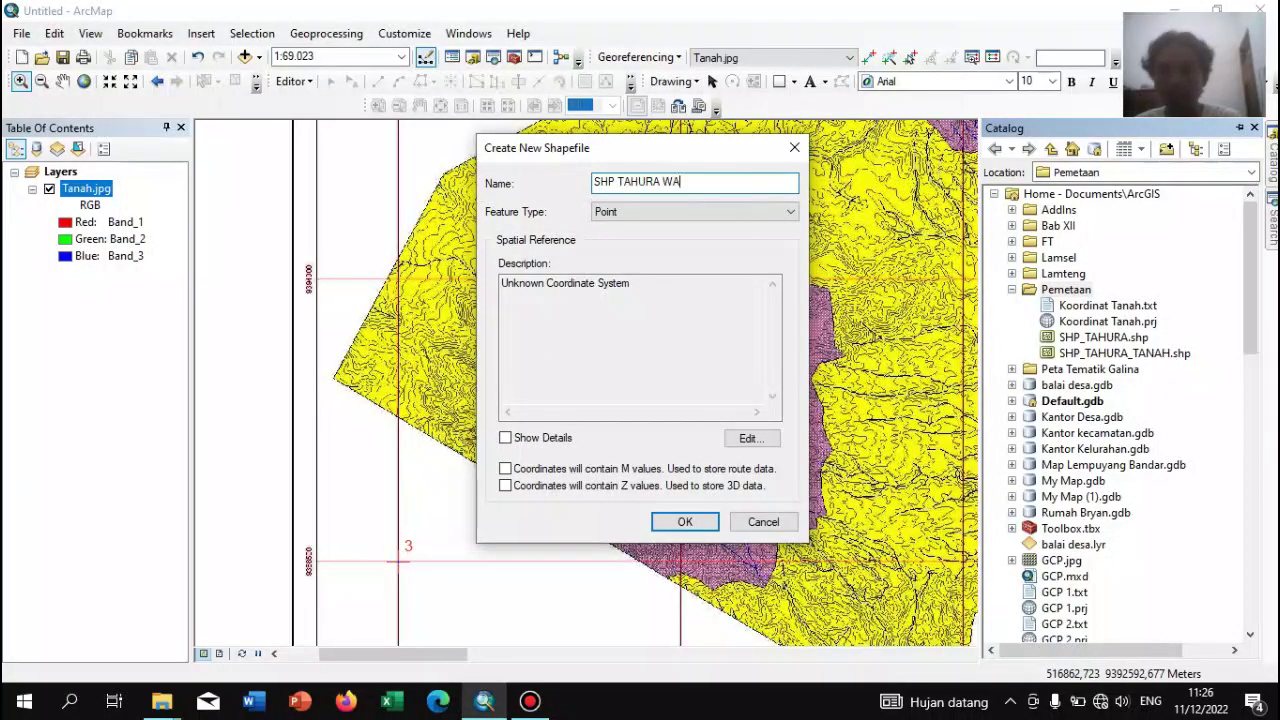
{"action": "left_click", "coordinate": [608, 212]}
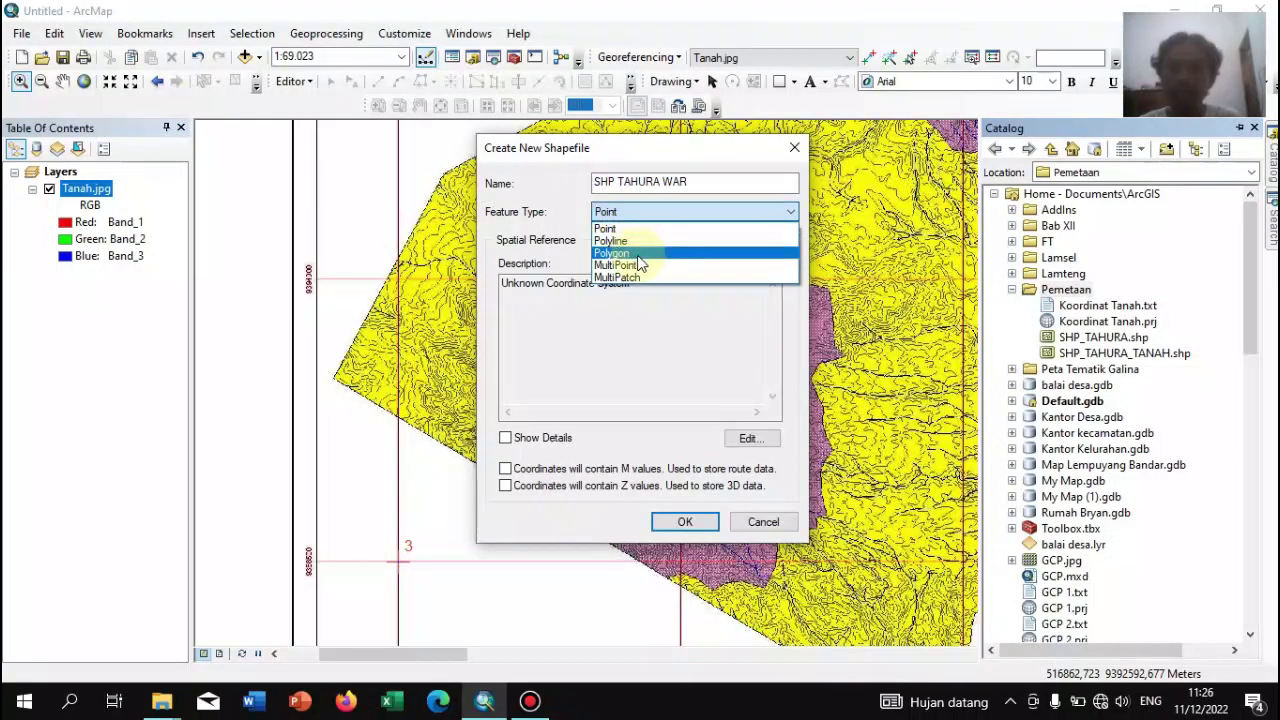
{"action": "left_click", "coordinate": [640, 256]}
{"action": "left_click", "coordinate": [686, 522]}
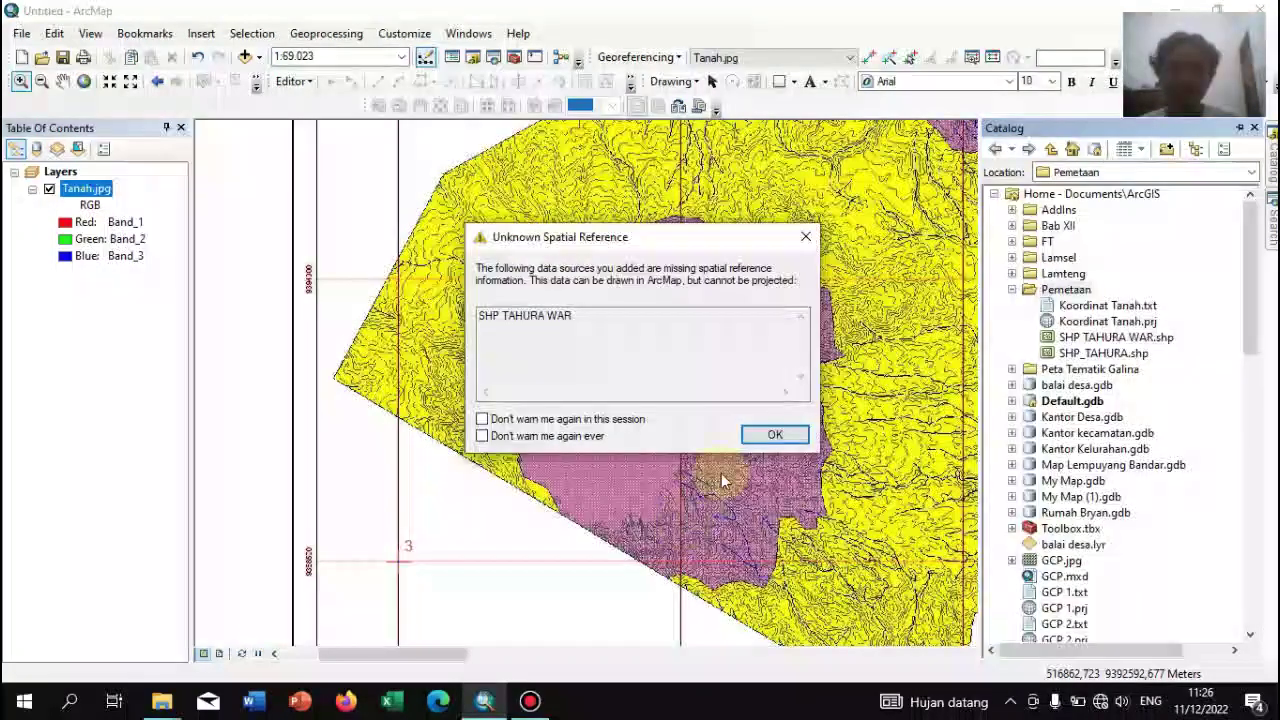
{"action": "left_click", "coordinate": [771, 434]}
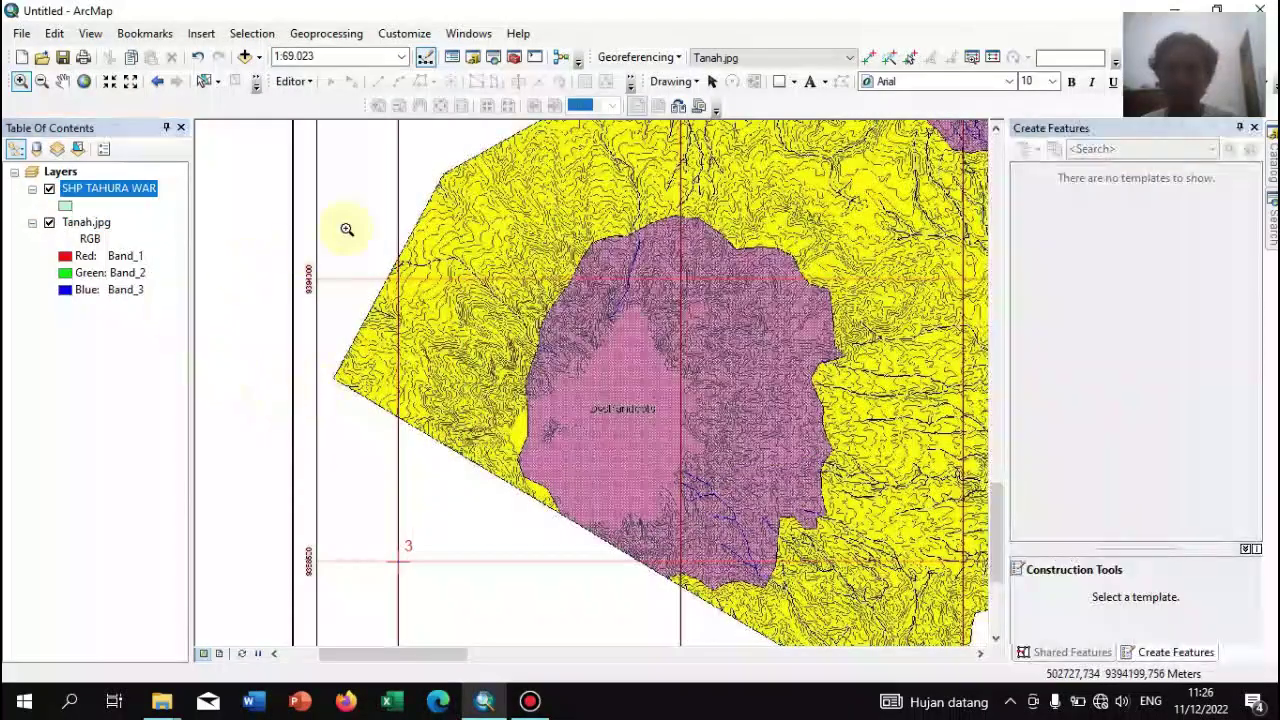
Start an edit session for the SHP TAHURA WAR layer and continue despite the spatial reference mismatch
{"action": "left_click", "coordinate": [292, 81]}
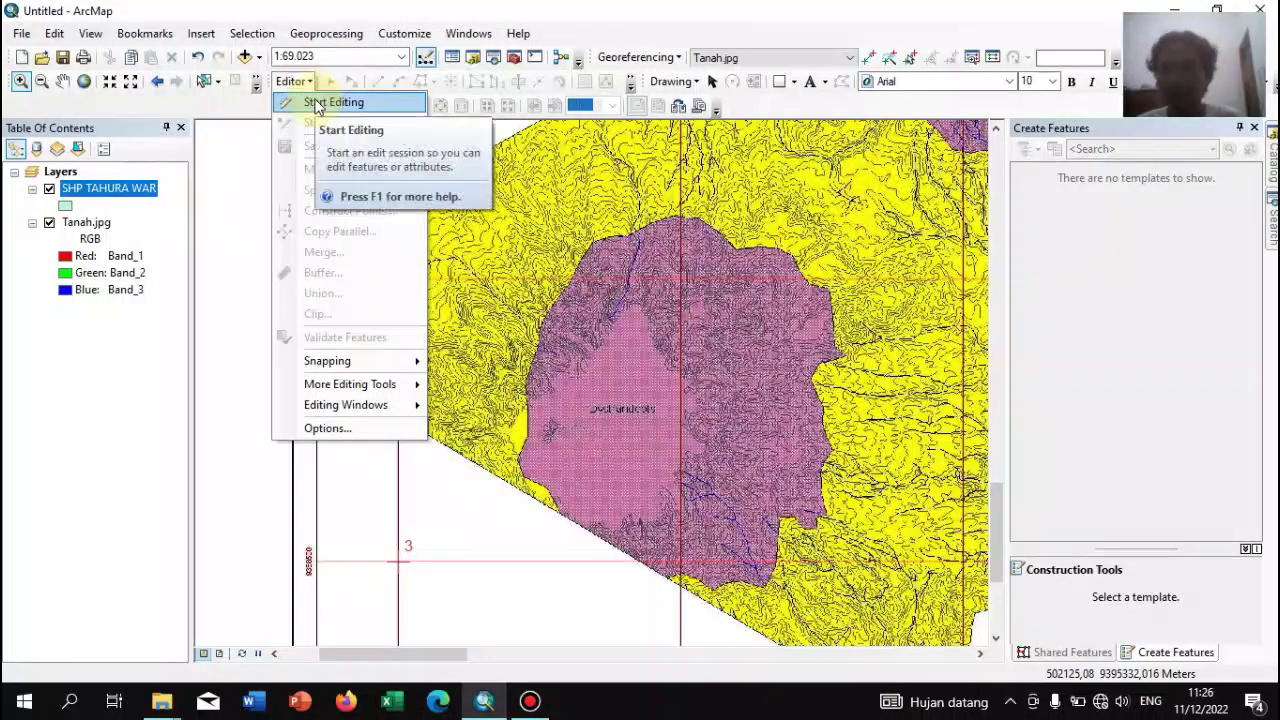
{"action": "left_click", "coordinate": [316, 103]}
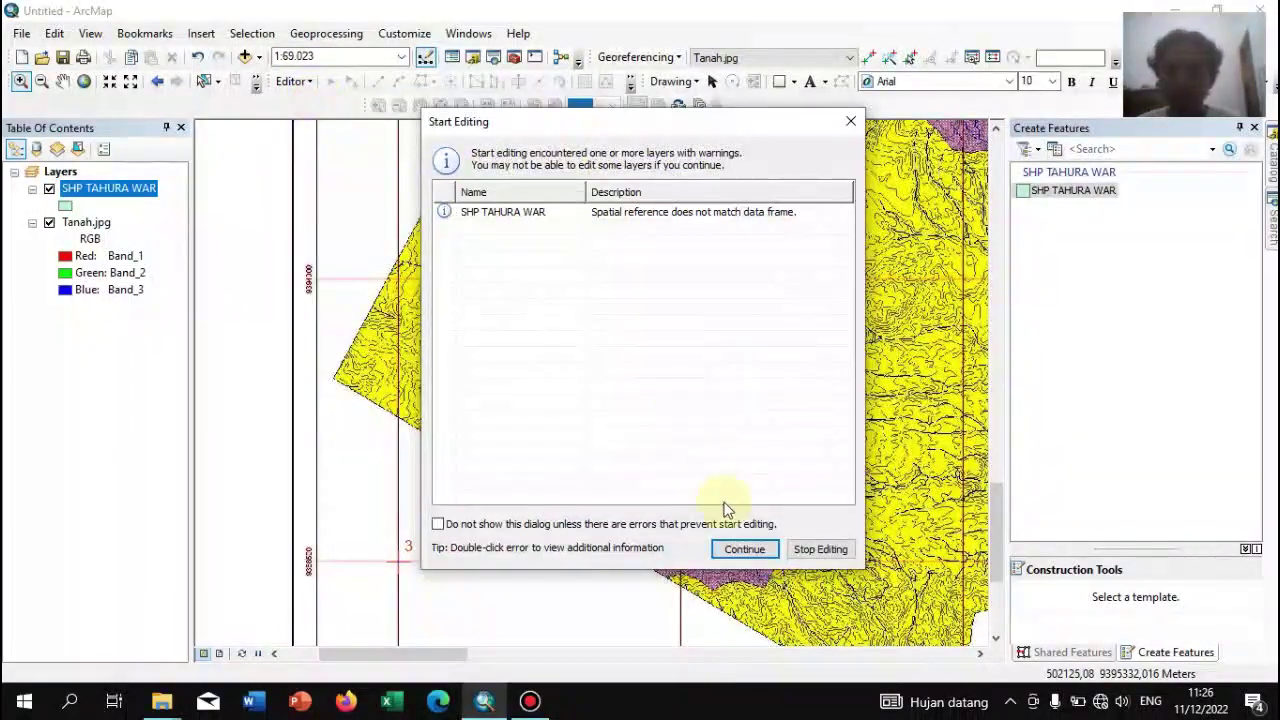
{"action": "left_click", "coordinate": [744, 549]}
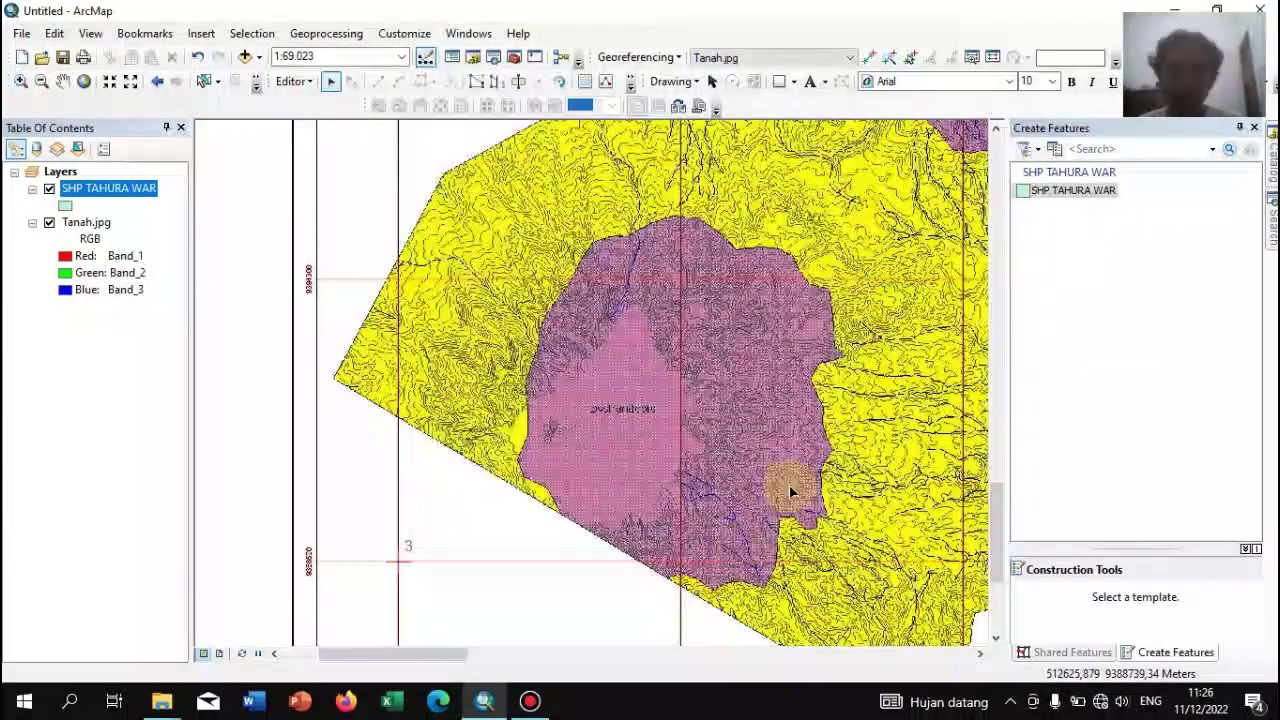
Begin a SHP TAHURA WAR polygon with a straight segment from the yellow area's westernmost tip to its next boundary corner northeast
{"action": "left_click", "coordinate": [1072, 191]}
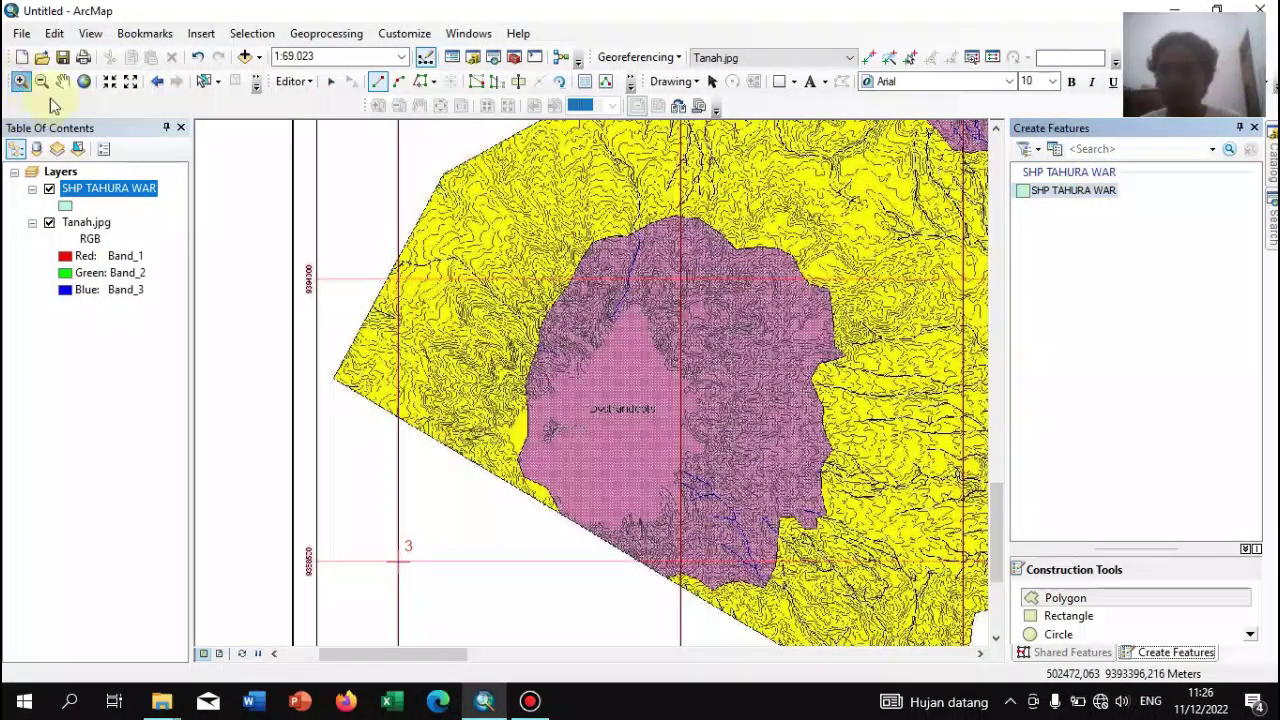
{"action": "left_click_drag", "start_coordinate": [292, 143], "coordinate": [497, 403]}
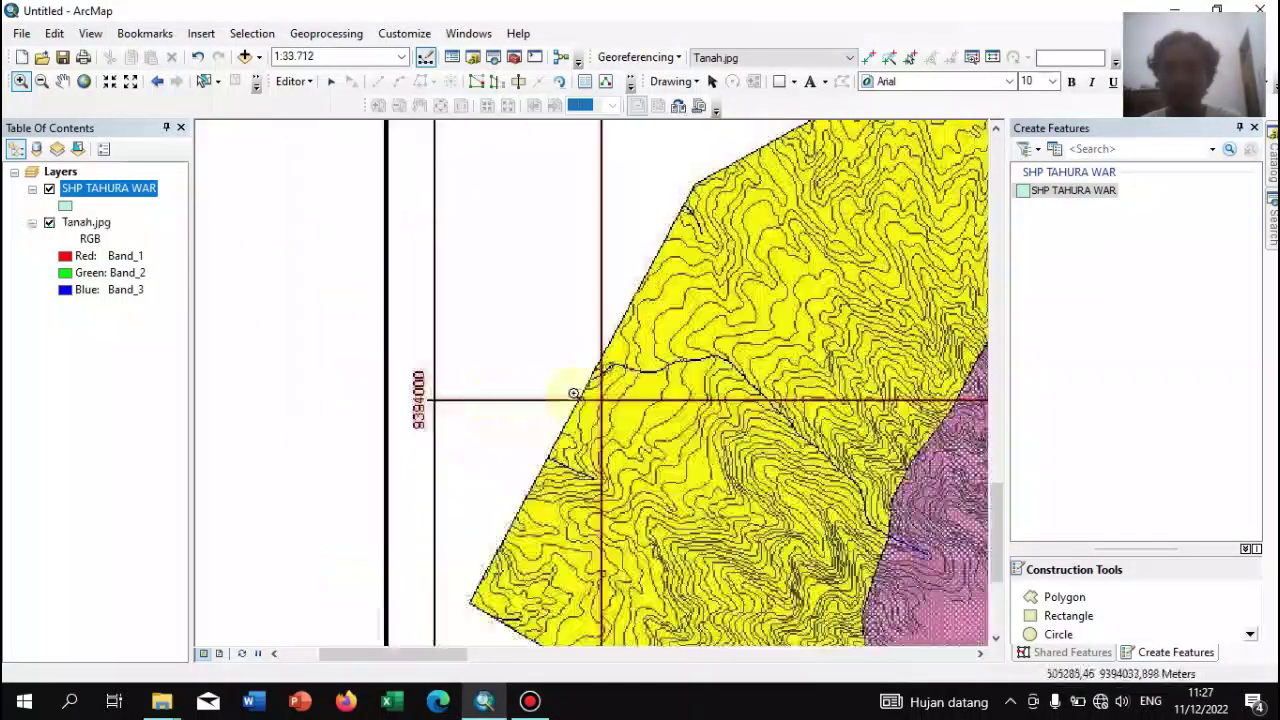
{"action": "left_click", "coordinate": [1047, 198]}
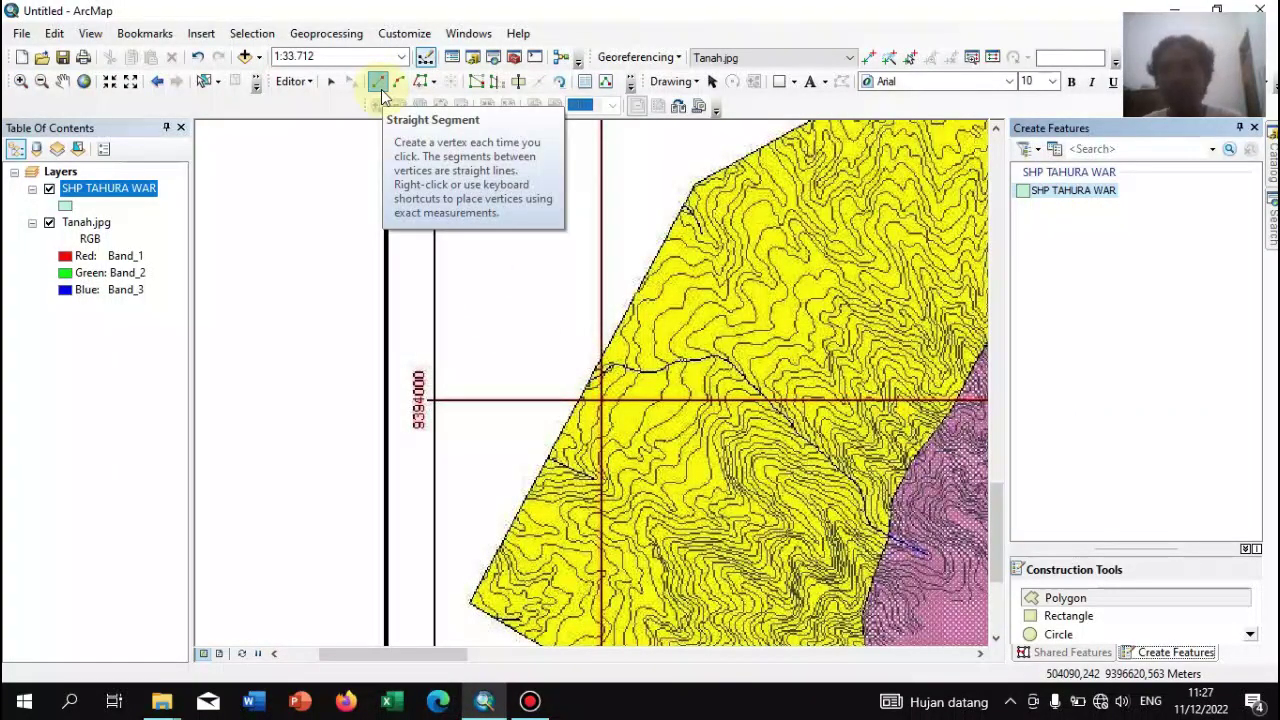
{"action": "left_click", "coordinate": [469, 603]}
{"action": "left_click", "coordinate": [693, 184]}
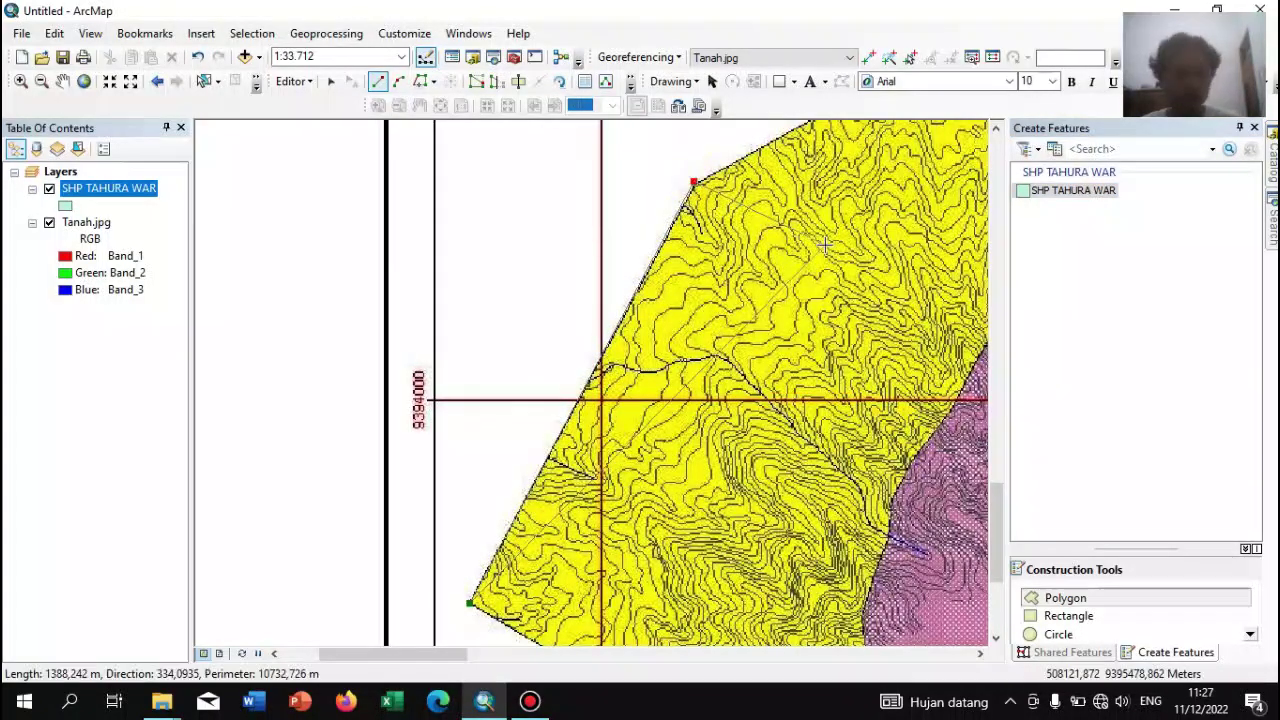
Extend the polygon along the northwest boundary to the notch beside the upper horizontal grid line, and out to the pointed tip above it
{"action": "key", "text": "Up"}
{"action": "key", "text": "Right"}
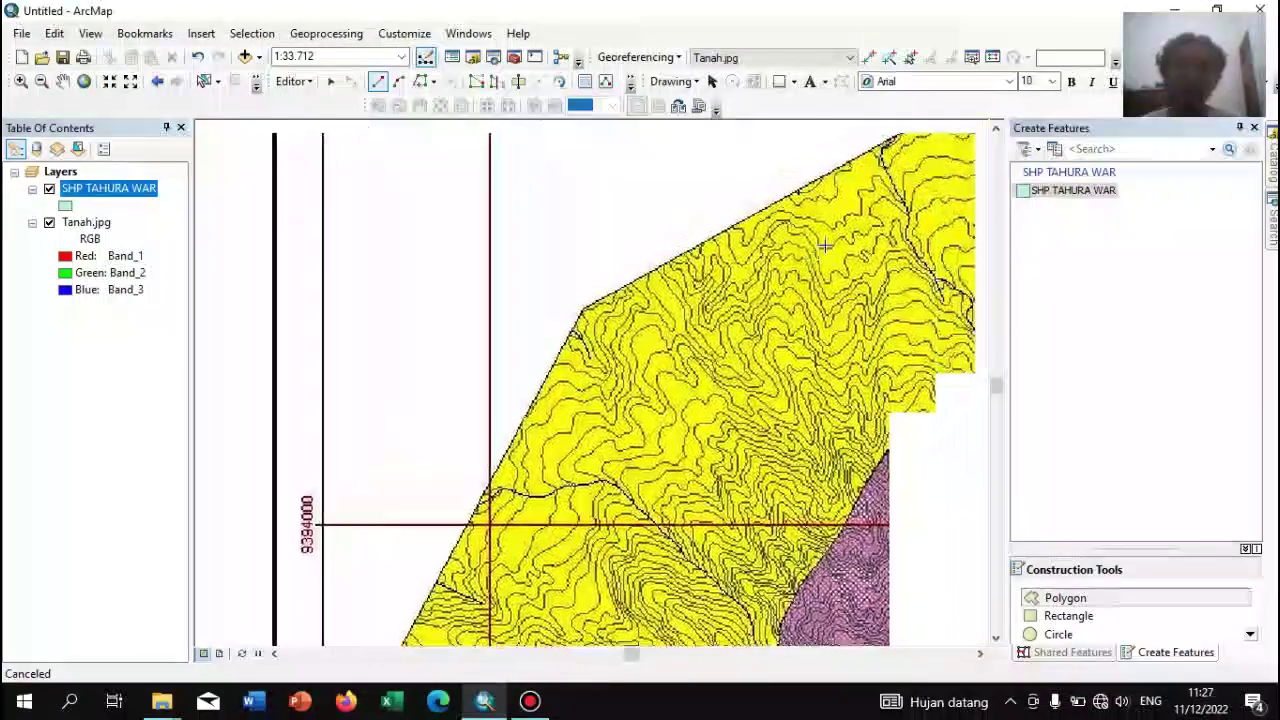
{"action": "key", "text": "Up"}
{"action": "key", "text": "Right"}
{"action": "key", "text": "Up"}
{"action": "key", "text": "Right"}
{"action": "key", "text": "Up"}
{"action": "key", "text": "Right"}
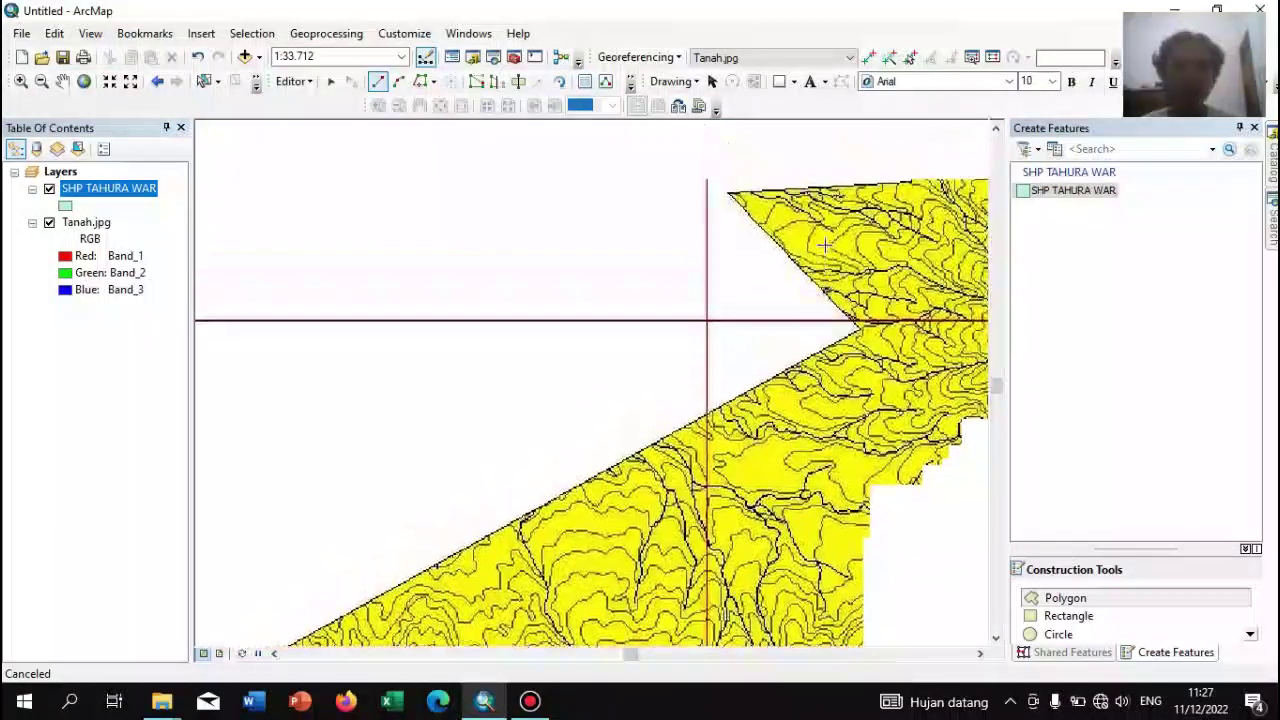
{"action": "key", "text": "Up"}
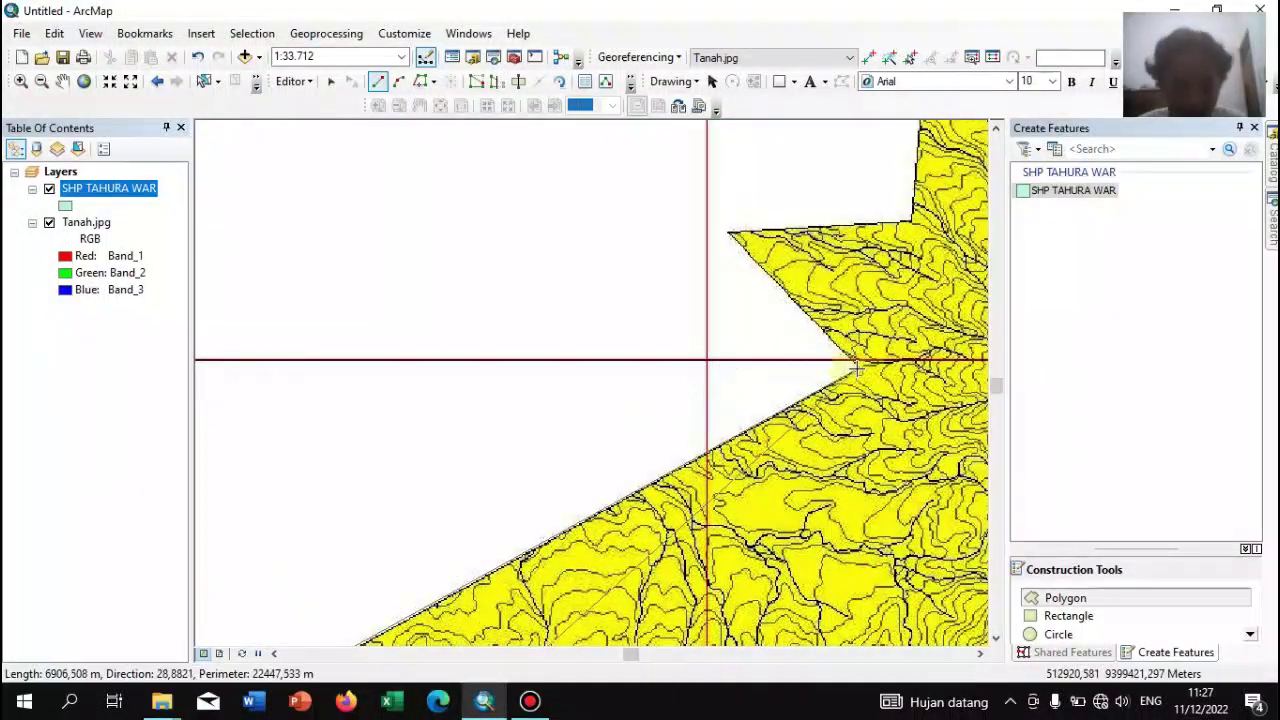
{"action": "left_click", "coordinate": [861, 365]}
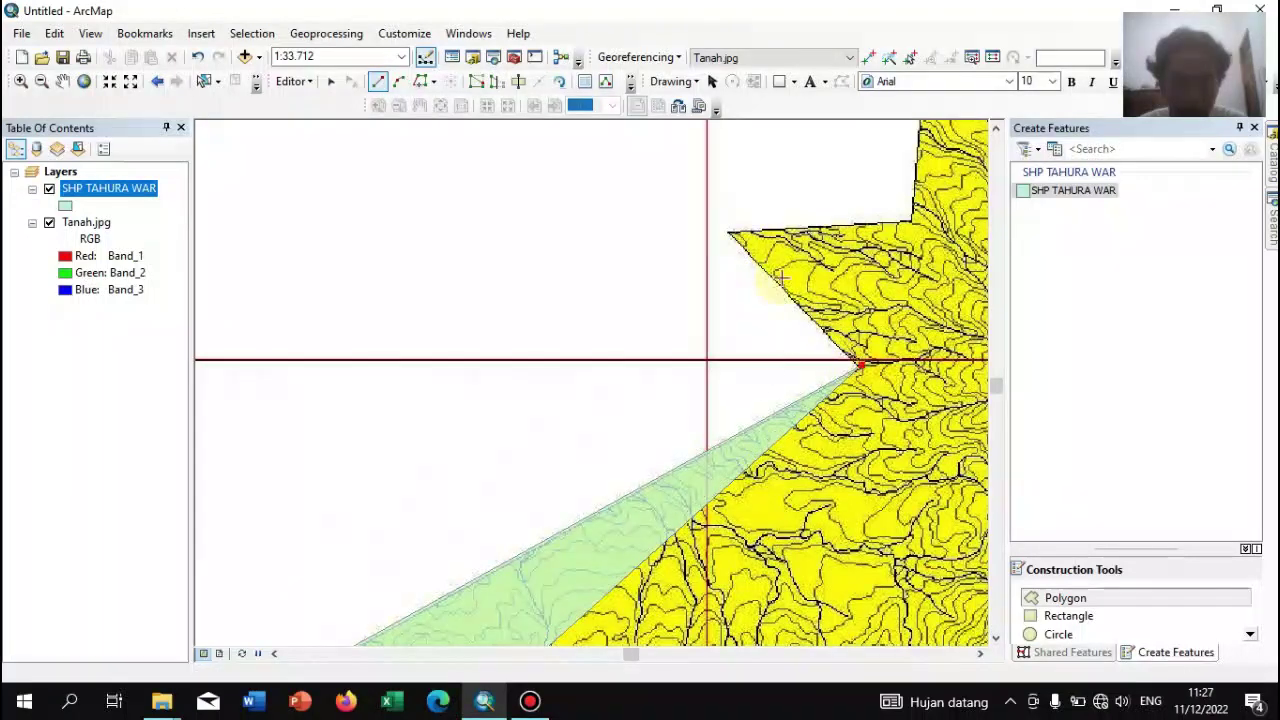
{"action": "left_click", "coordinate": [727, 232]}
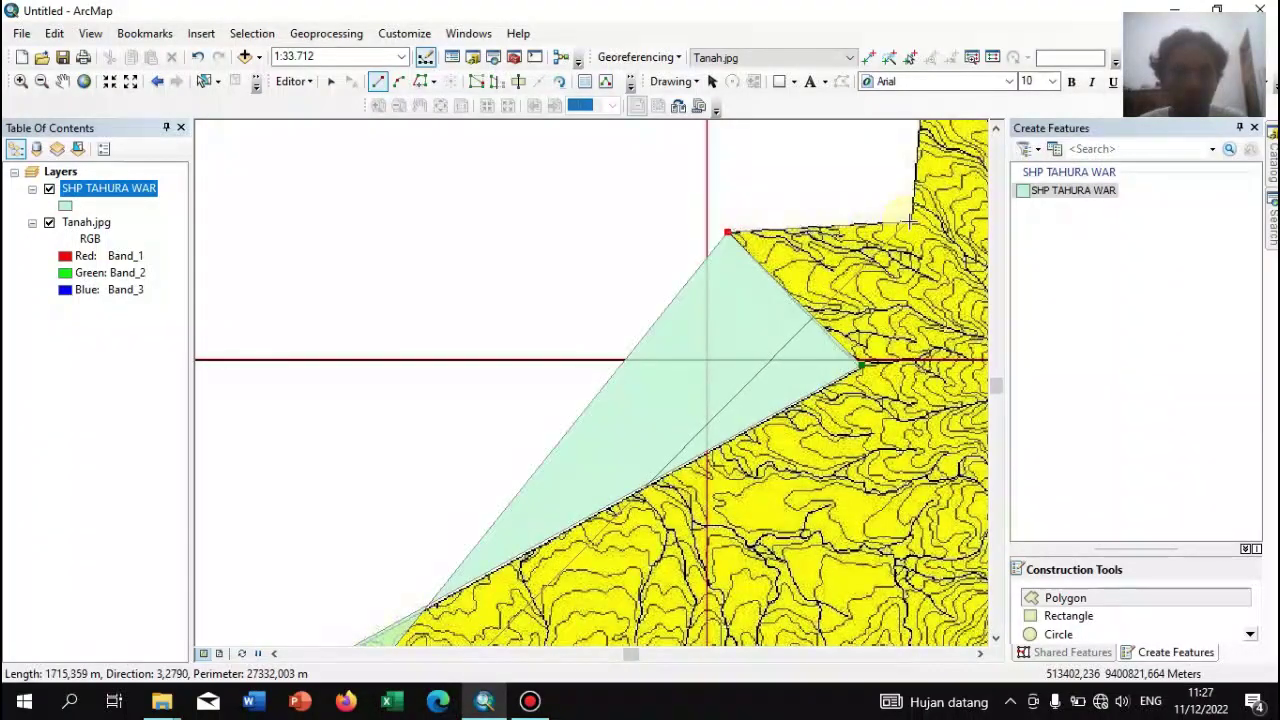
Trace the polygon from the pointed tip through the inner corner, up the steep edge and around the small inlet to the north
{"action": "scroll", "coordinate": [912, 220], "scroll_direction": "up", "scroll_amount": 5}
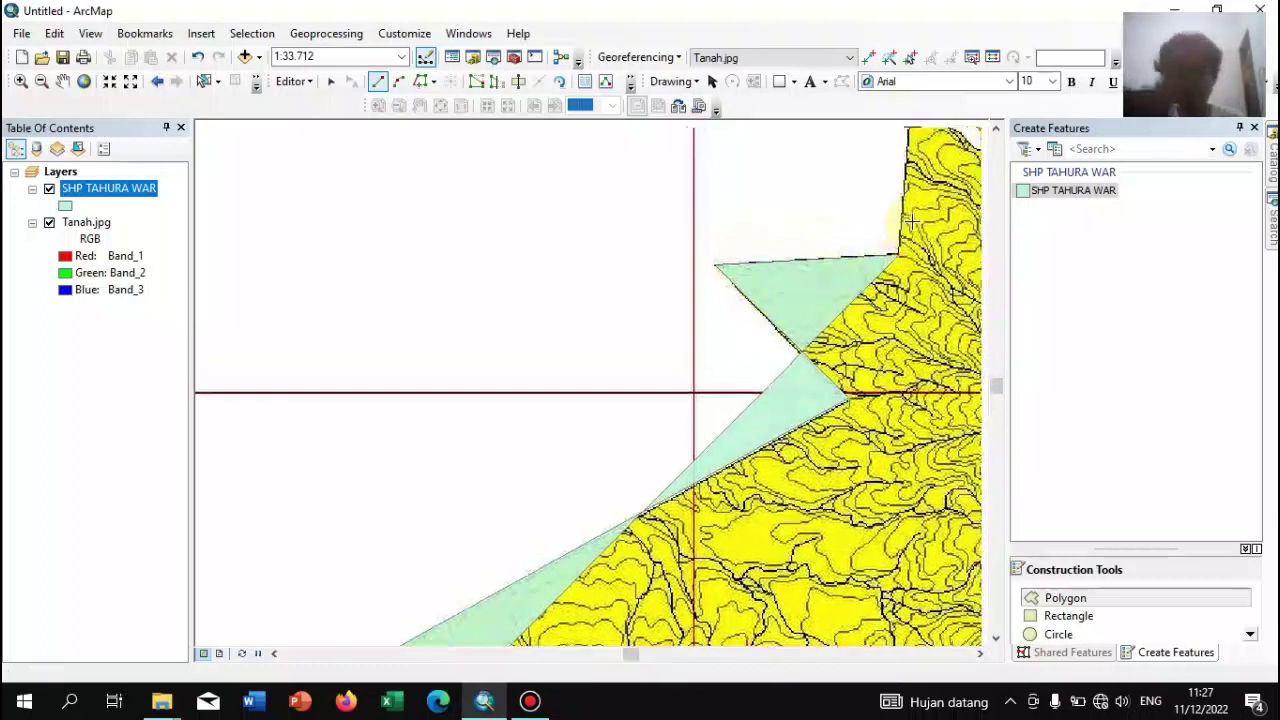
{"action": "left_click_drag", "start_coordinate": [912, 221], "coordinate": [666, 457]}
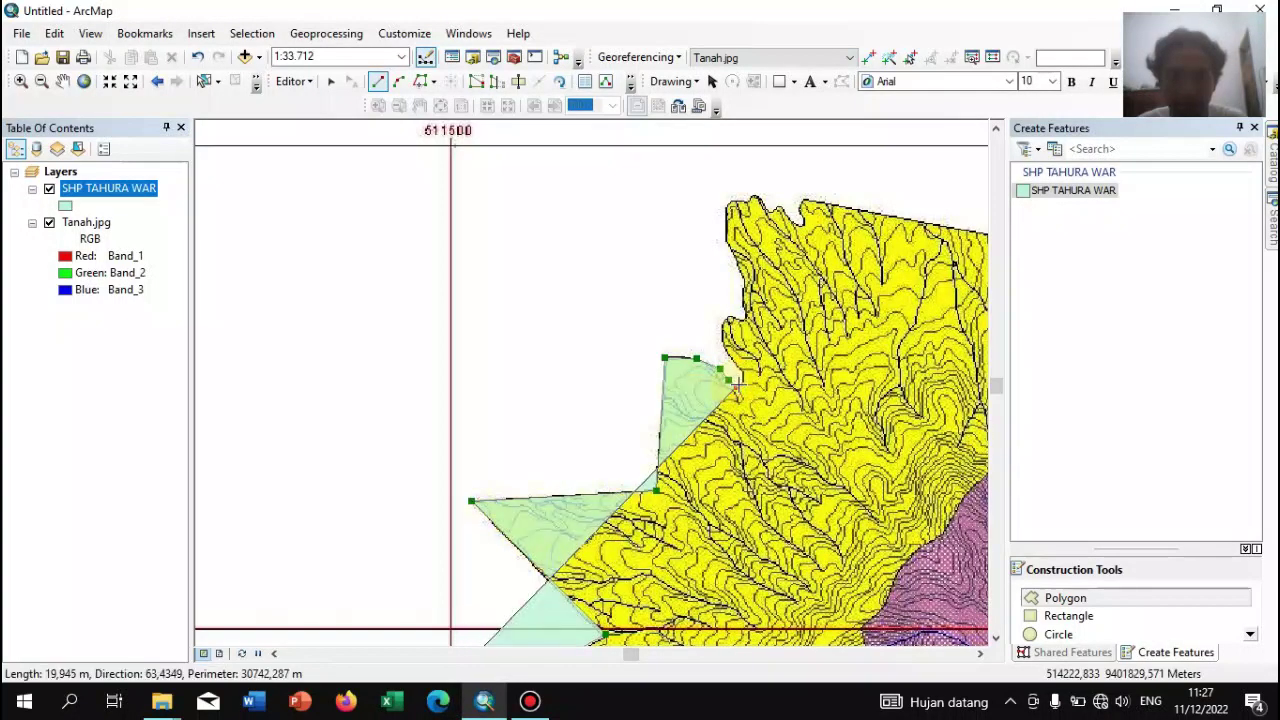
{"action": "left_click", "coordinate": [737, 385]}
{"action": "left_click", "coordinate": [741, 372]}
{"action": "left_click", "coordinate": [724, 352]}
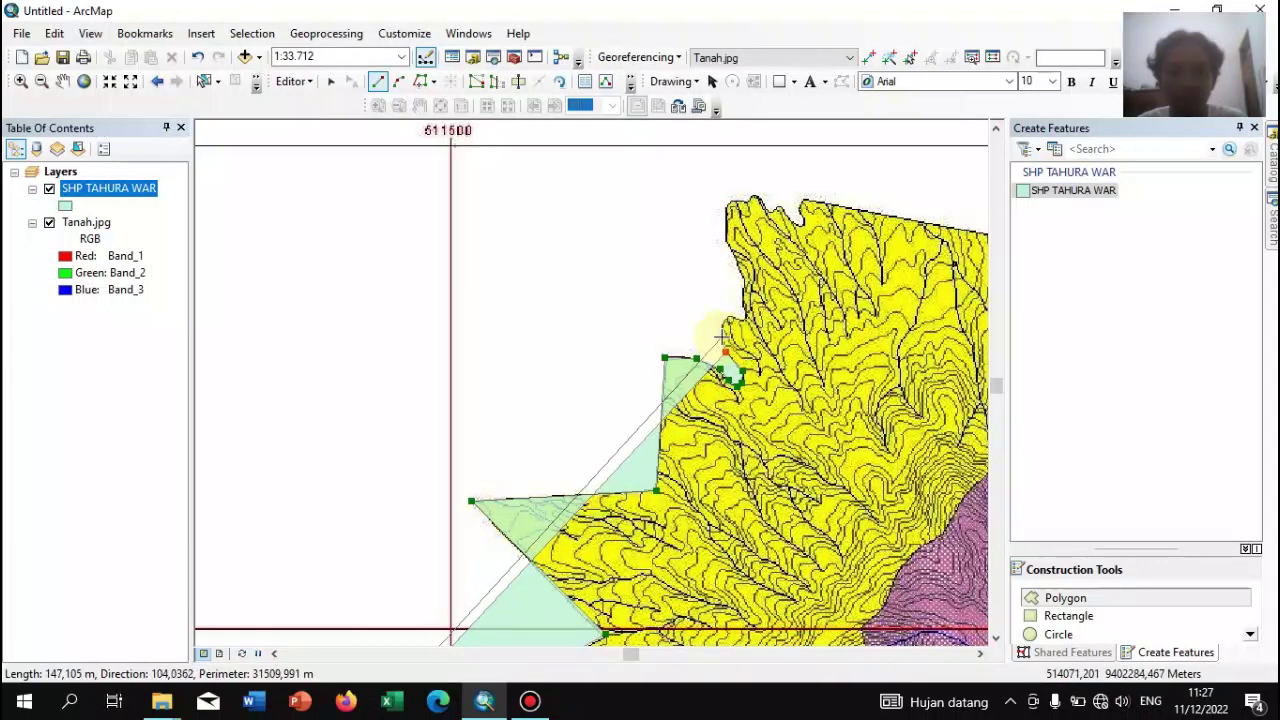
Trace the polygon around the small rounded lobe north of the inlet and up the indented edge beyond it
{"action": "left_click", "coordinate": [723, 336]}
{"action": "left_click", "coordinate": [722, 324]}
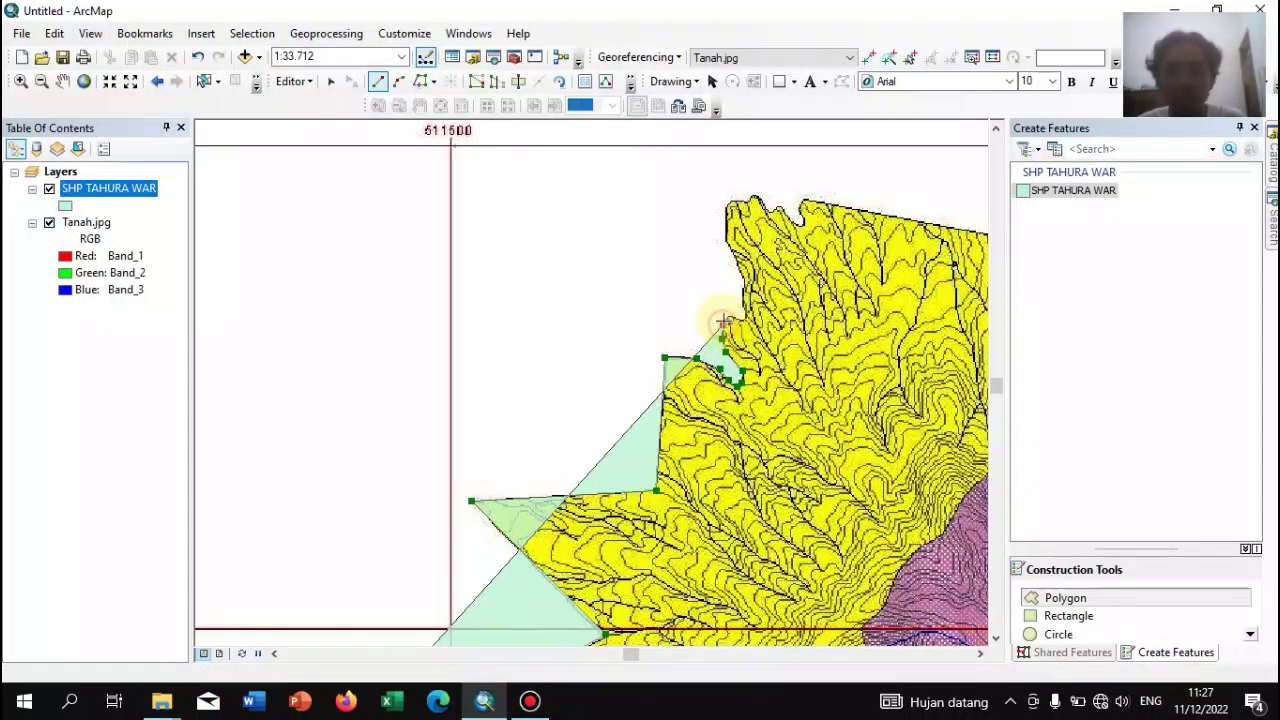
{"action": "left_click", "coordinate": [728, 317]}
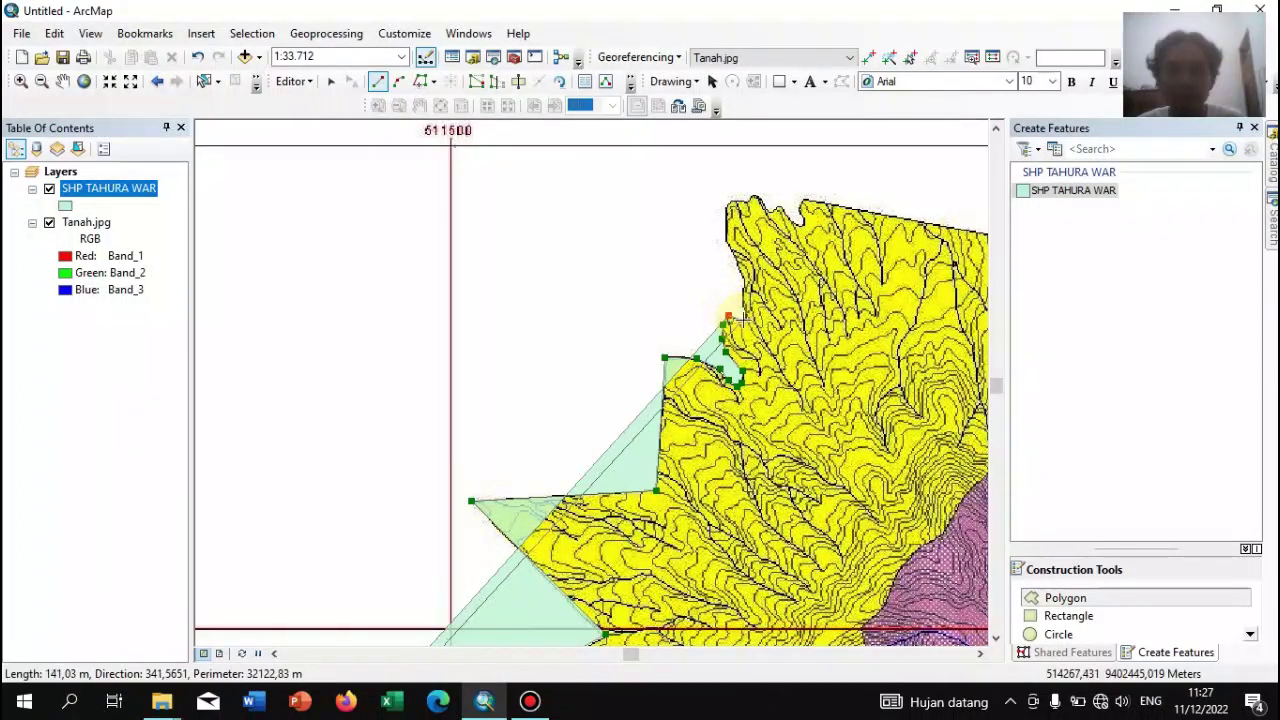
{"action": "left_click", "coordinate": [737, 316]}
{"action": "left_click", "coordinate": [744, 308]}
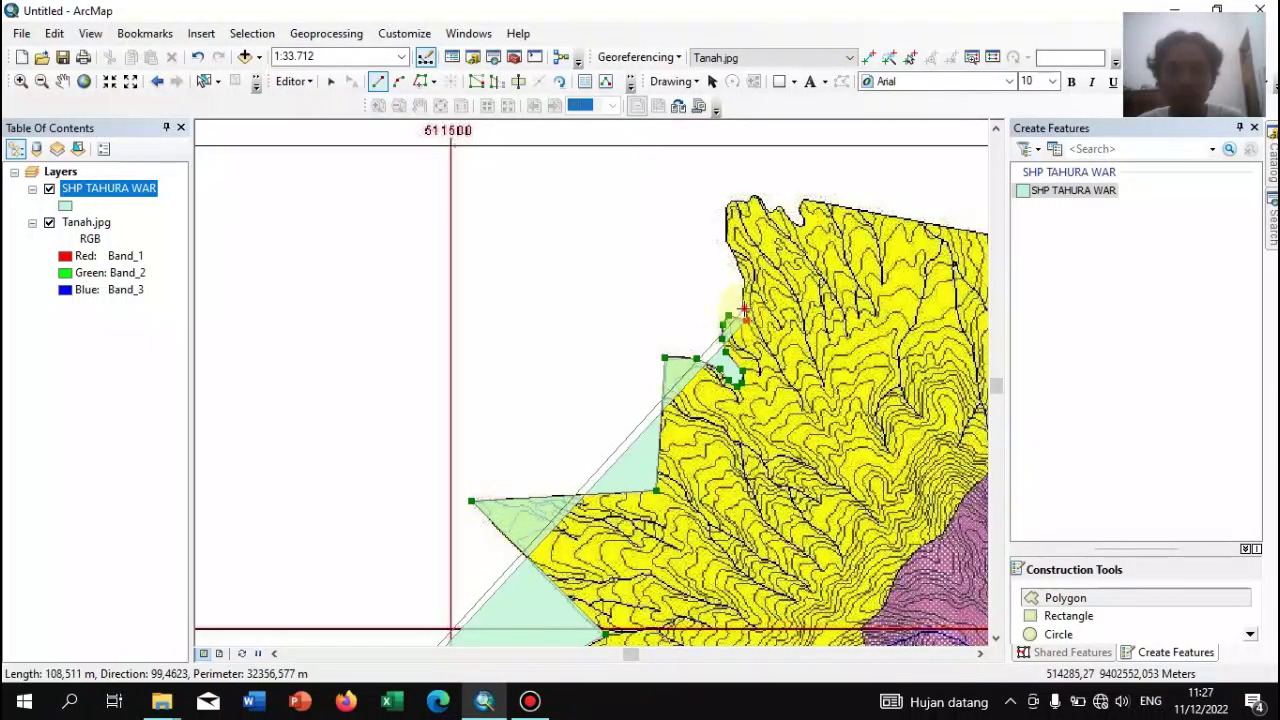
{"action": "left_click", "coordinate": [744, 288]}
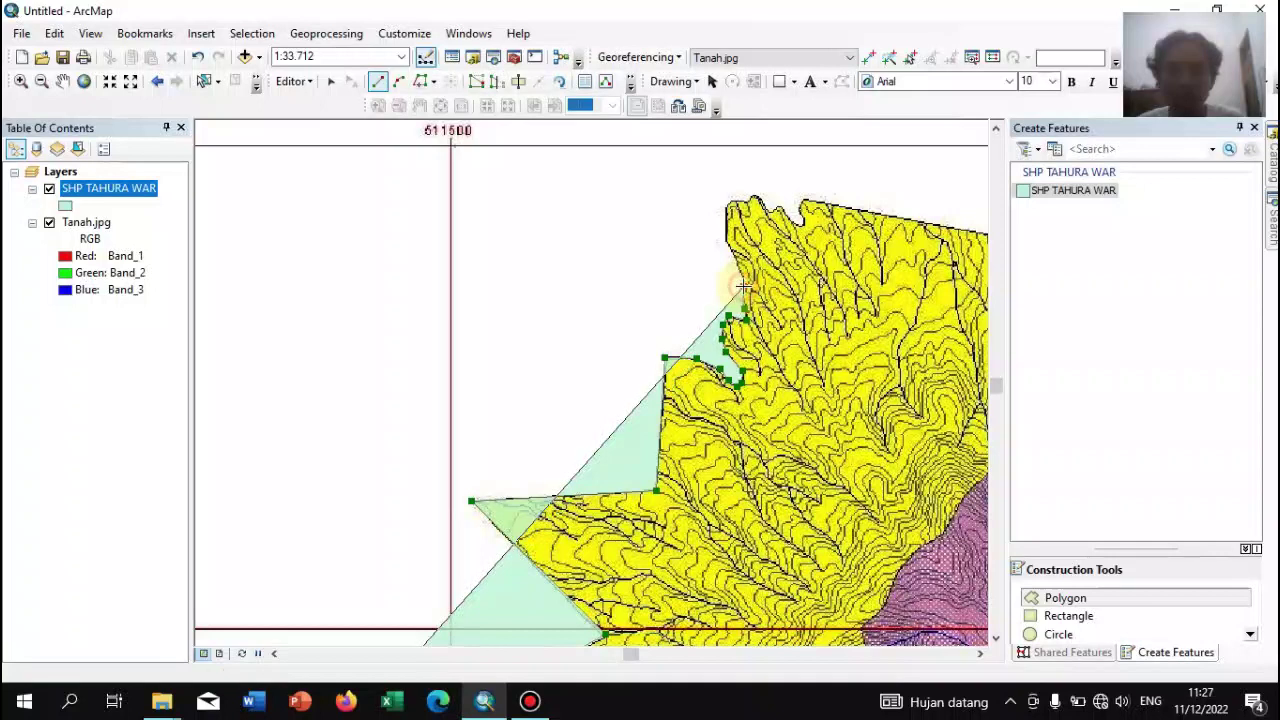
Trace the polygon up the west side of the northernmost lobe and over its small bumps to the peak
{"action": "left_click", "coordinate": [726, 237]}
{"action": "left_click", "coordinate": [727, 206]}
{"action": "left_click", "coordinate": [735, 203]}
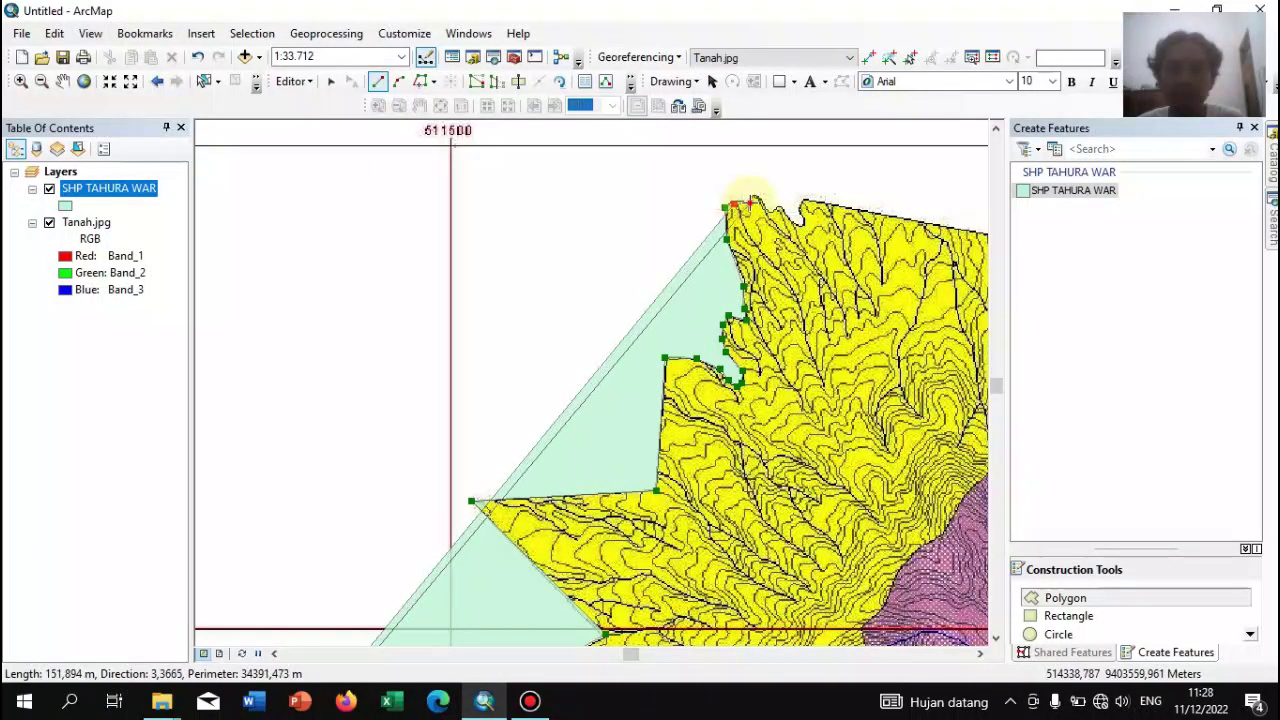
{"action": "left_click", "coordinate": [748, 199]}
{"action": "left_click", "coordinate": [756, 193]}
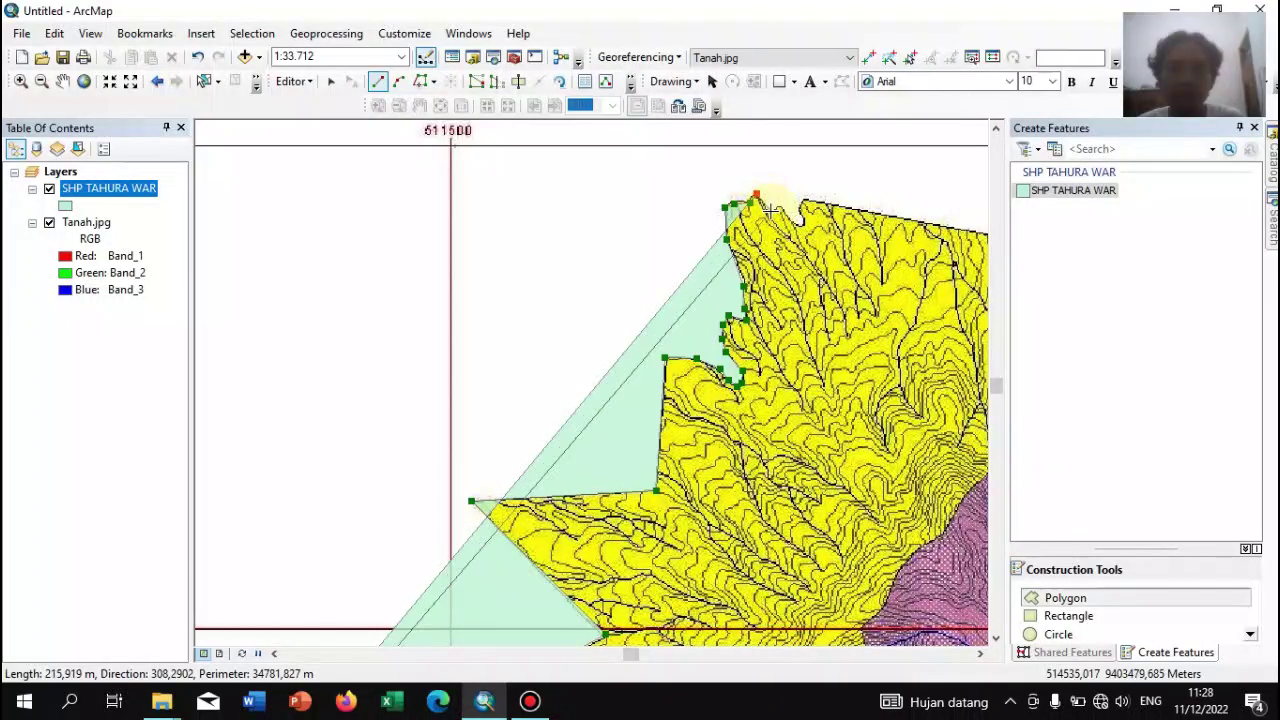
Trace the polygon from the peak through the dips and notch up to the start of the straight northern edge
{"action": "left_click", "coordinate": [767, 211]}
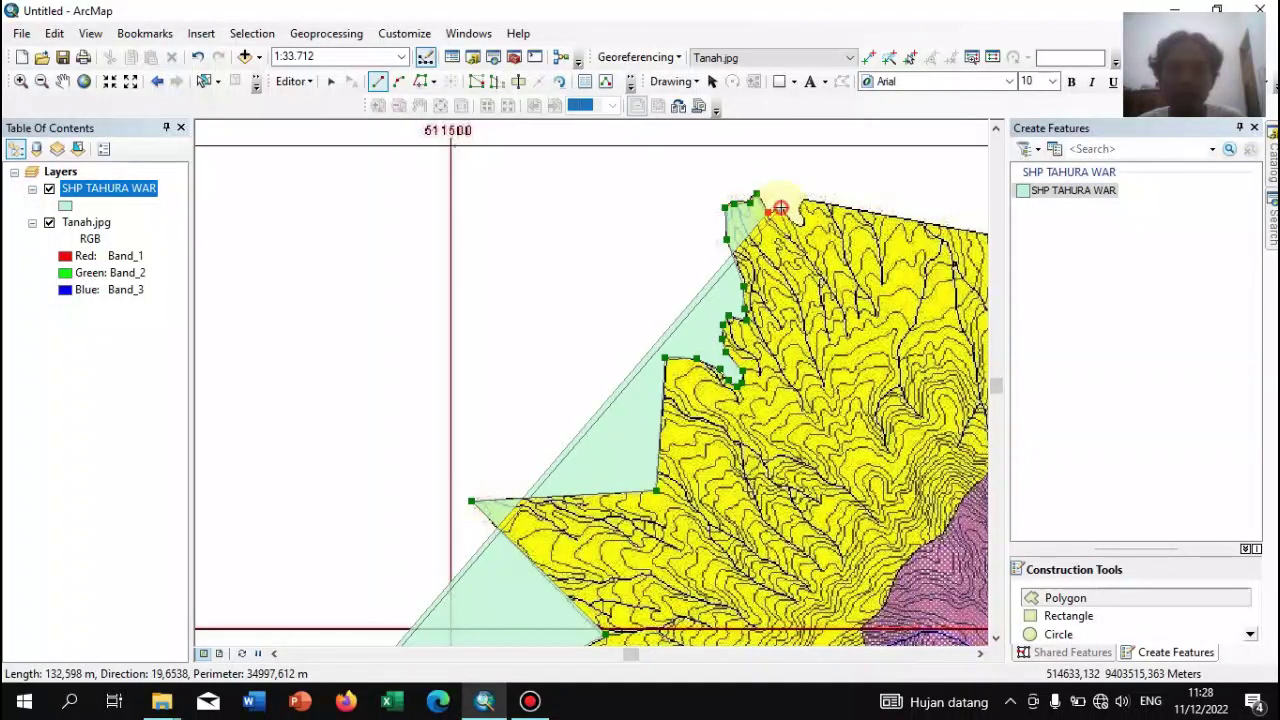
{"action": "left_click", "coordinate": [780, 208]}
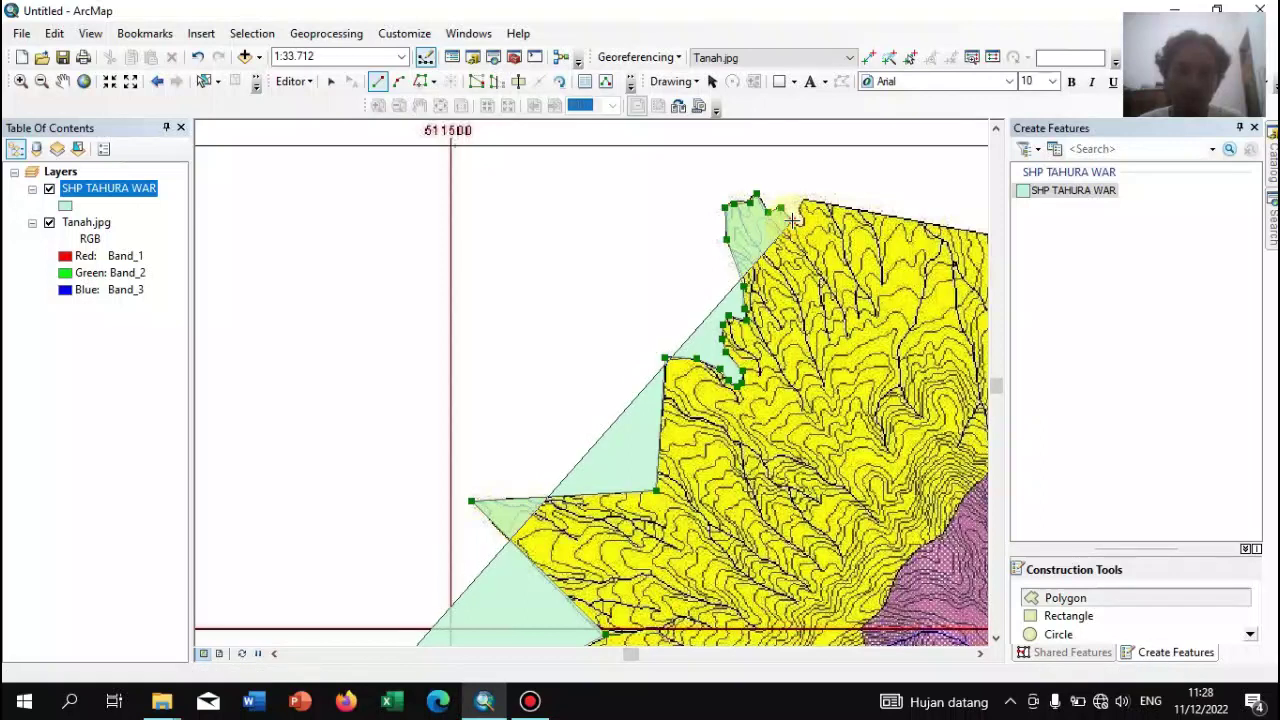
{"action": "left_click", "coordinate": [802, 220]}
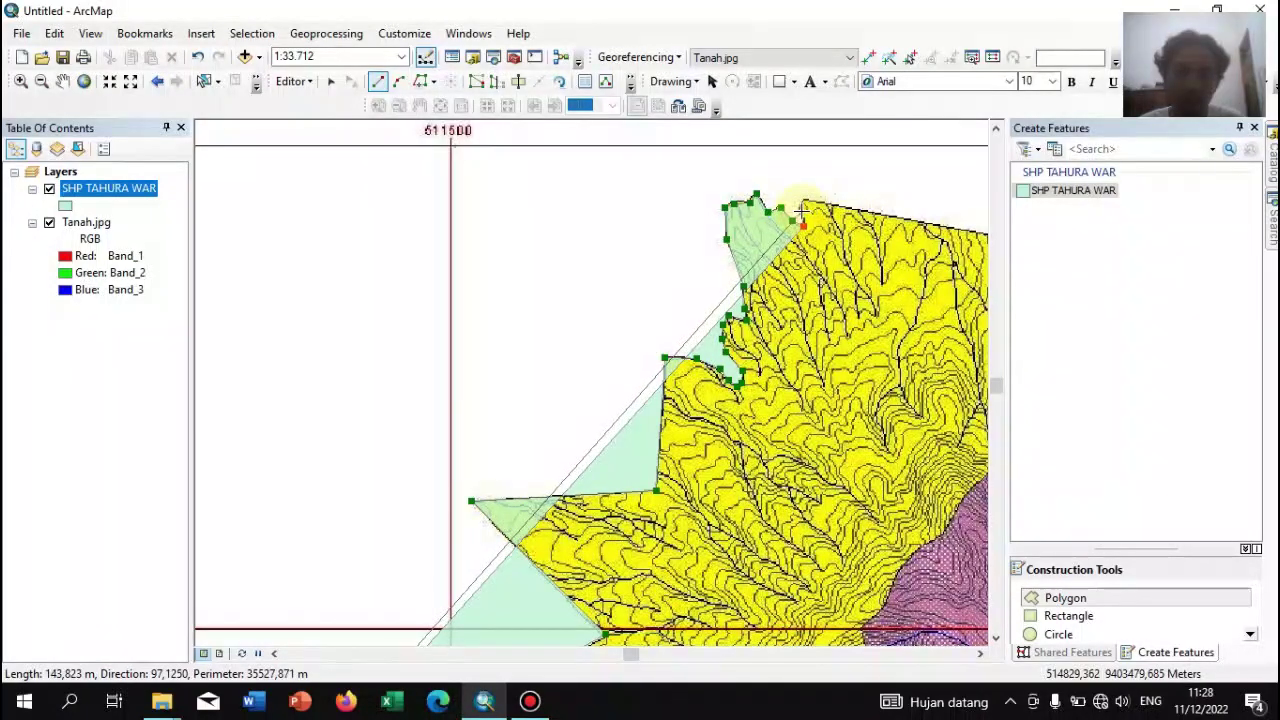
{"action": "double_click", "coordinate": [802, 212]}
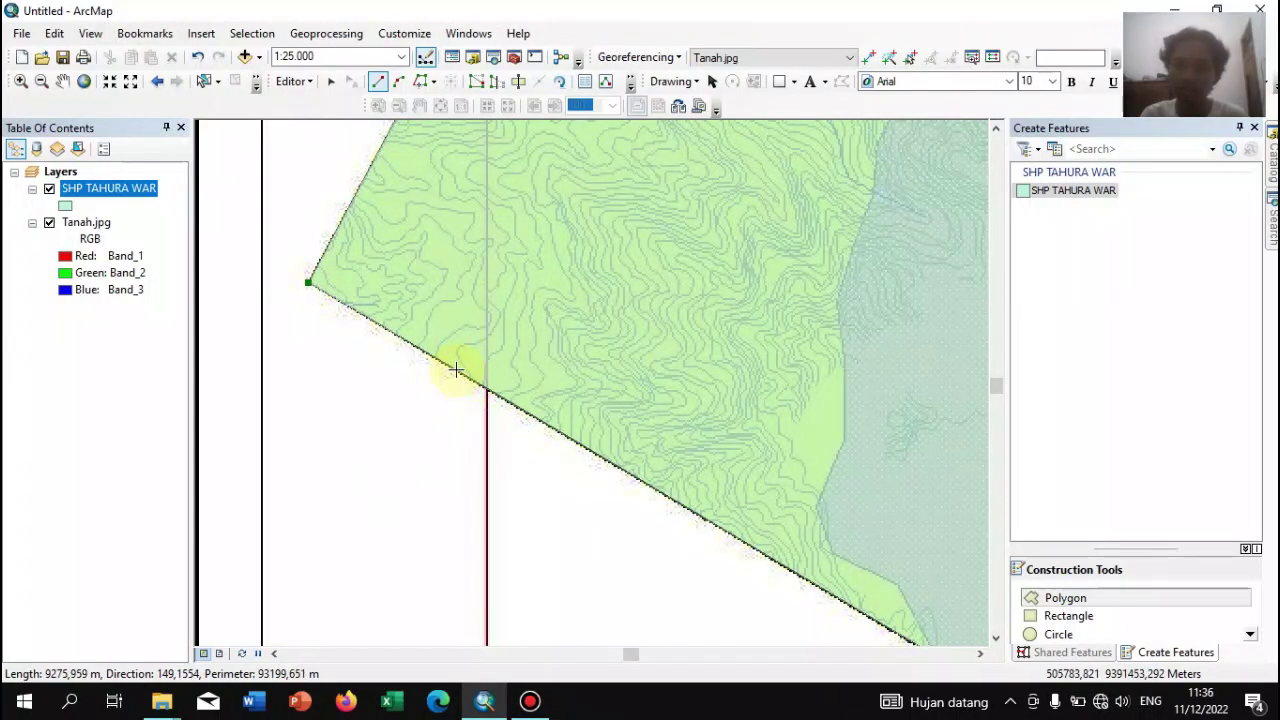
Finish the boundary polygon on the straight southwest edge and show the full extent of the SHP TAHURA WAR layer
{"action": "double_click", "coordinate": [455, 370]}
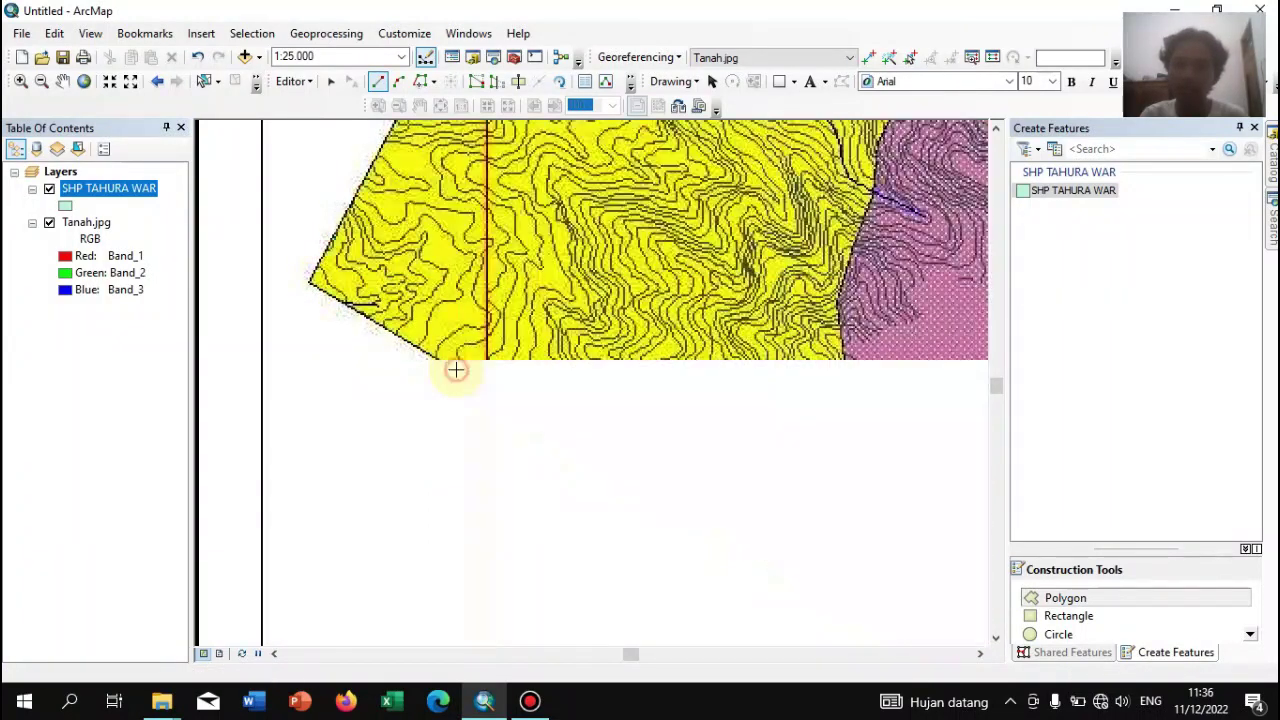
{"action": "right_click", "coordinate": [99, 196]}
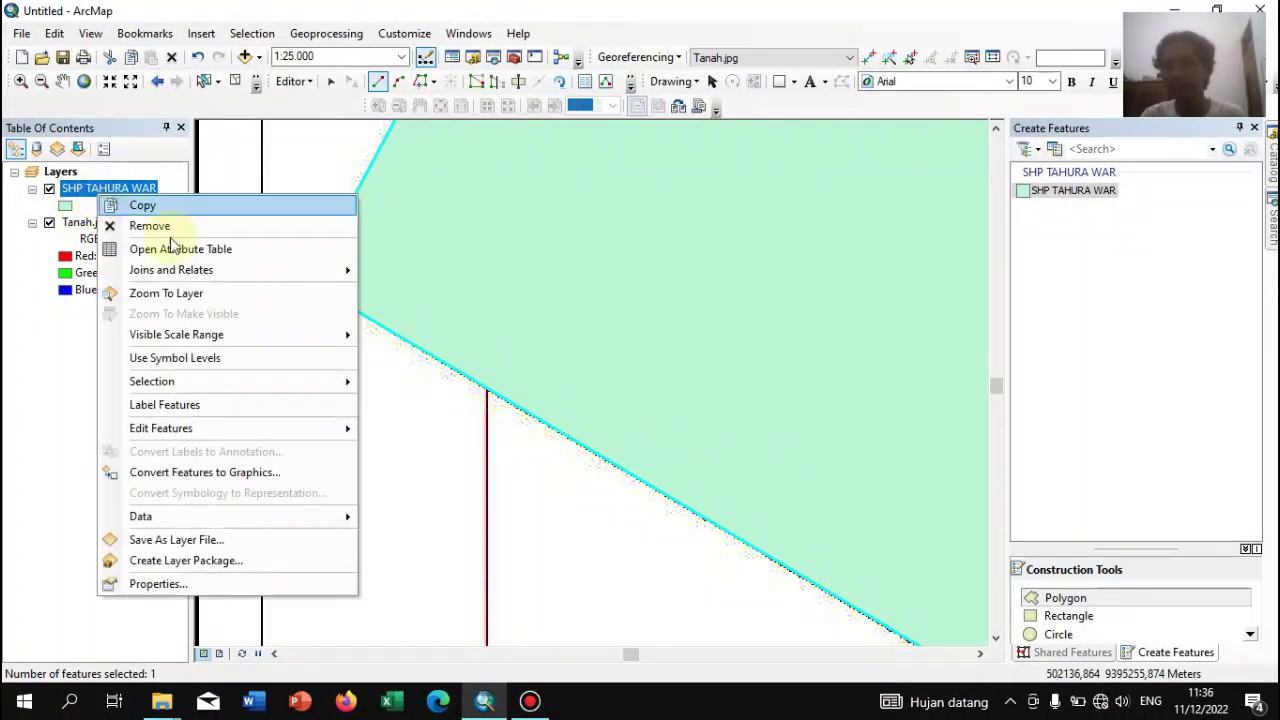
{"action": "left_click", "coordinate": [222, 302]}
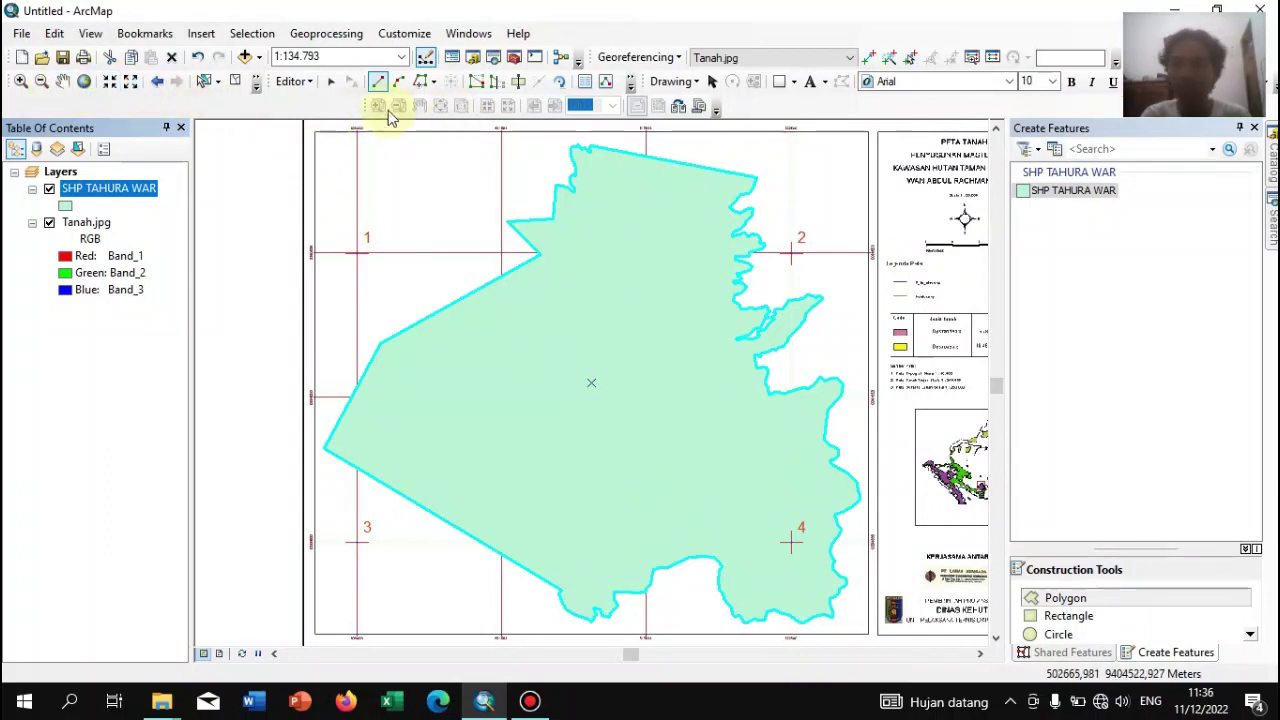
Save the edits to the digitized polygon and end the editing session
{"action": "left_click", "coordinate": [312, 84]}
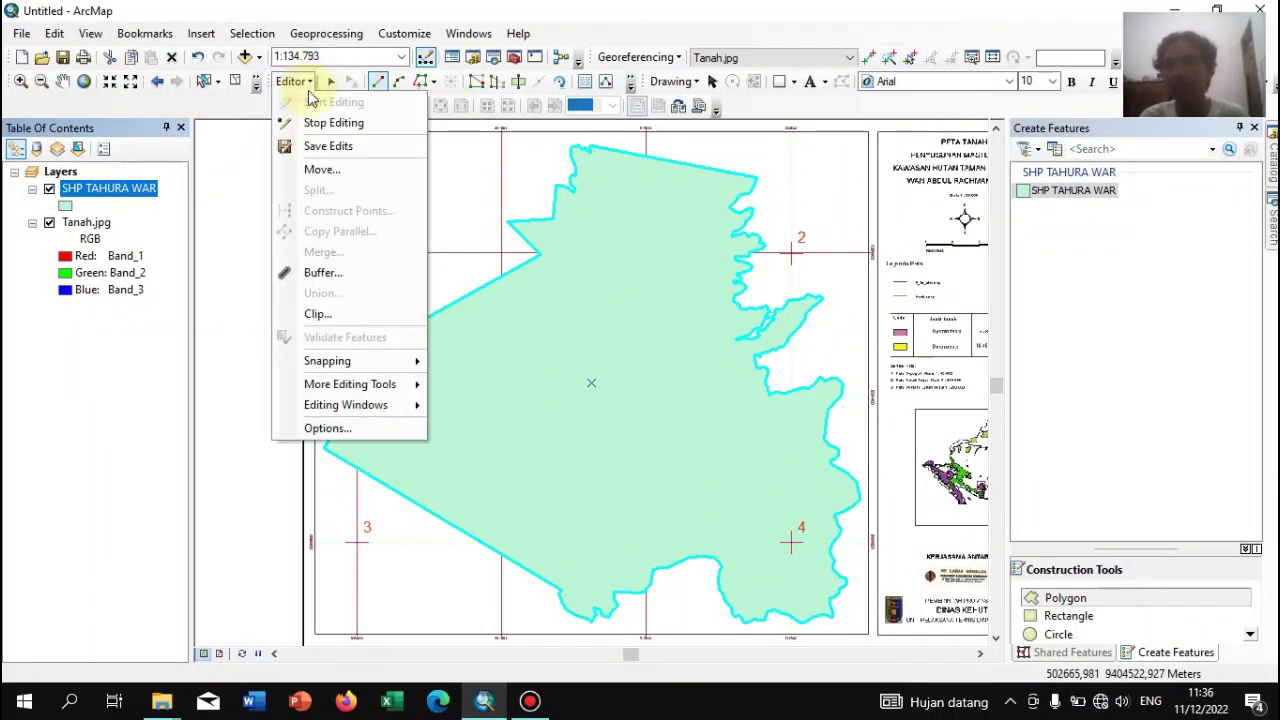
{"action": "left_click", "coordinate": [323, 143]}
{"action": "left_click", "coordinate": [293, 82]}
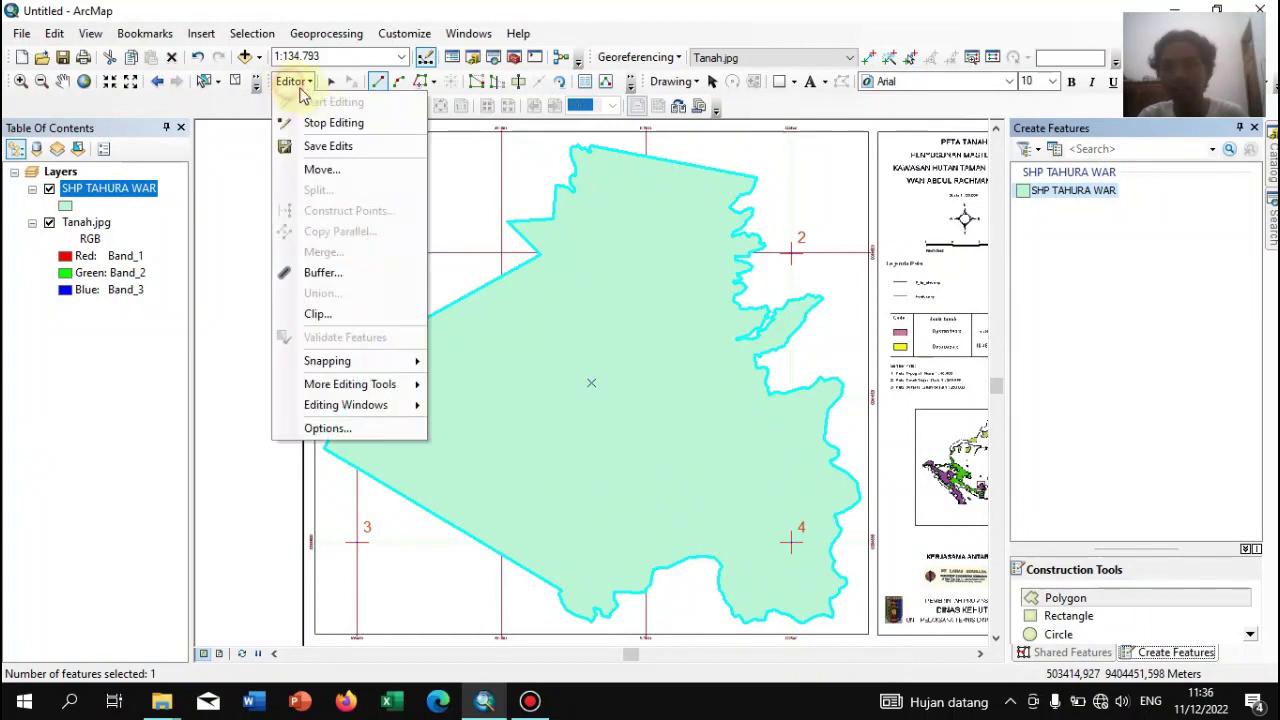
{"action": "left_click", "coordinate": [362, 123]}
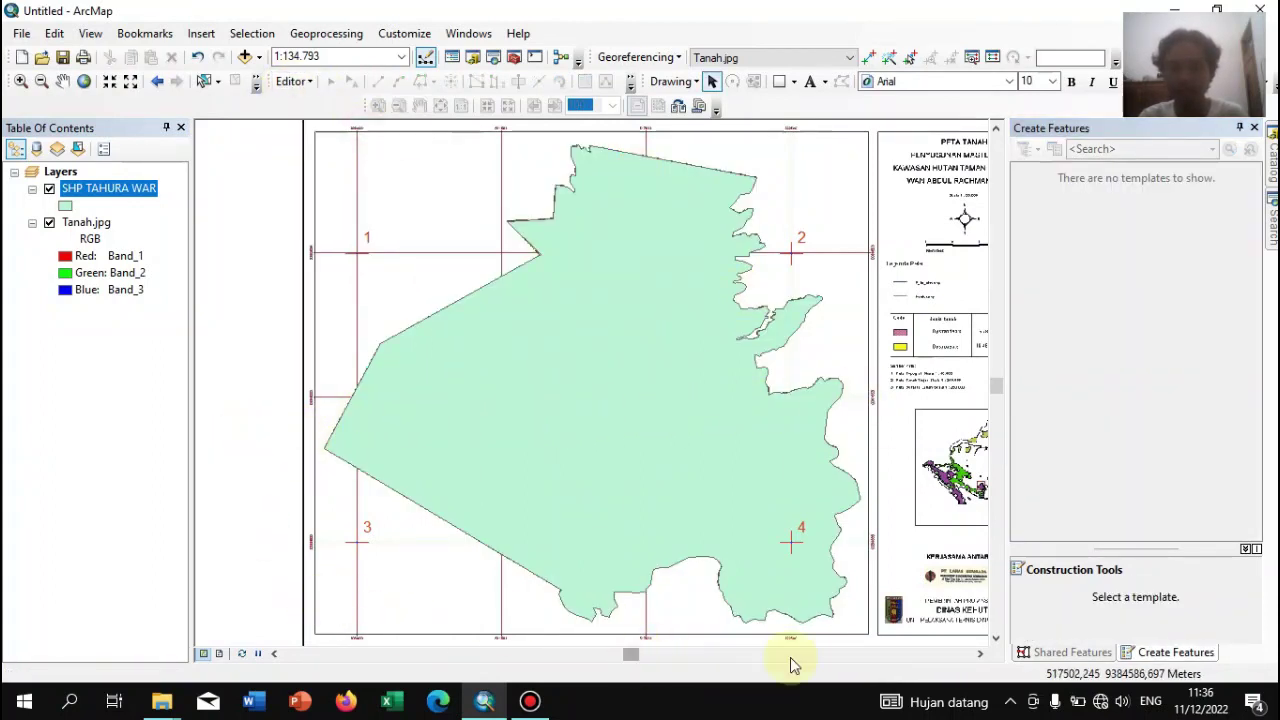
Compare the scan with the digitized polygon by placing Tanah.jpg above SHP TAHURA WAR and restoring the layer order
{"action": "left_click", "coordinate": [980, 653]}
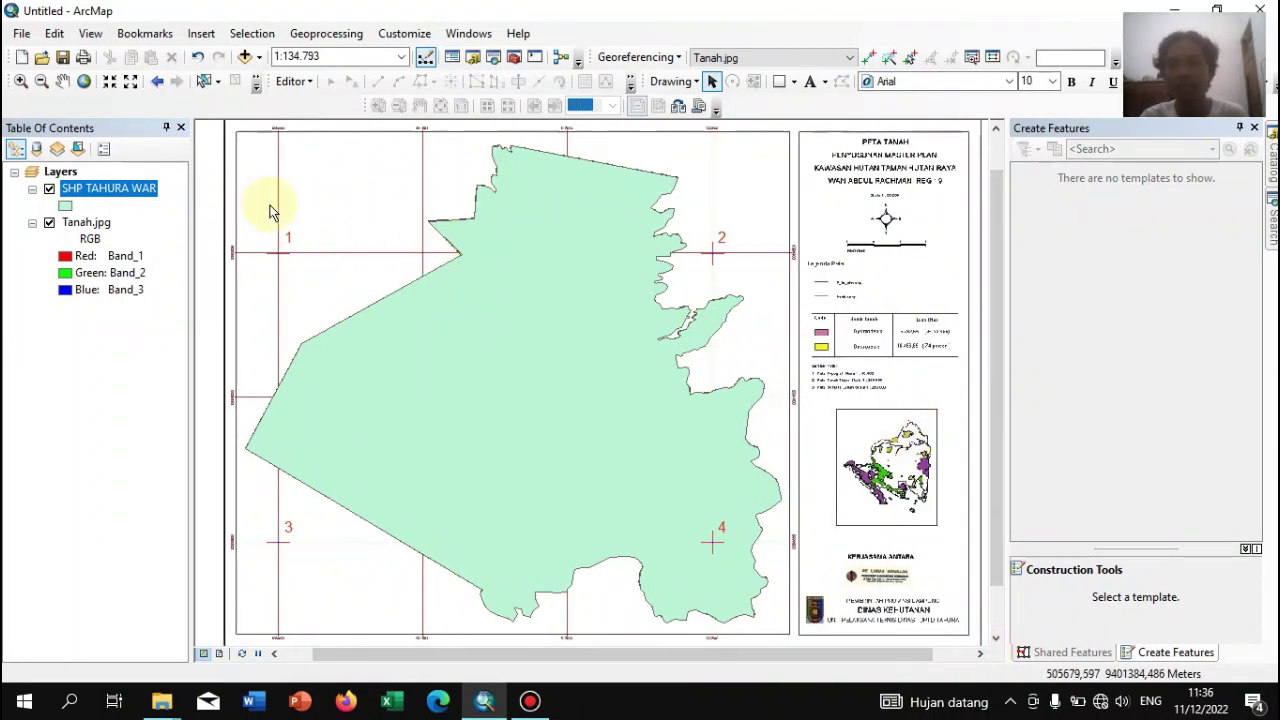
{"action": "left_click_drag", "start_coordinate": [112, 232], "coordinate": [120, 183]}
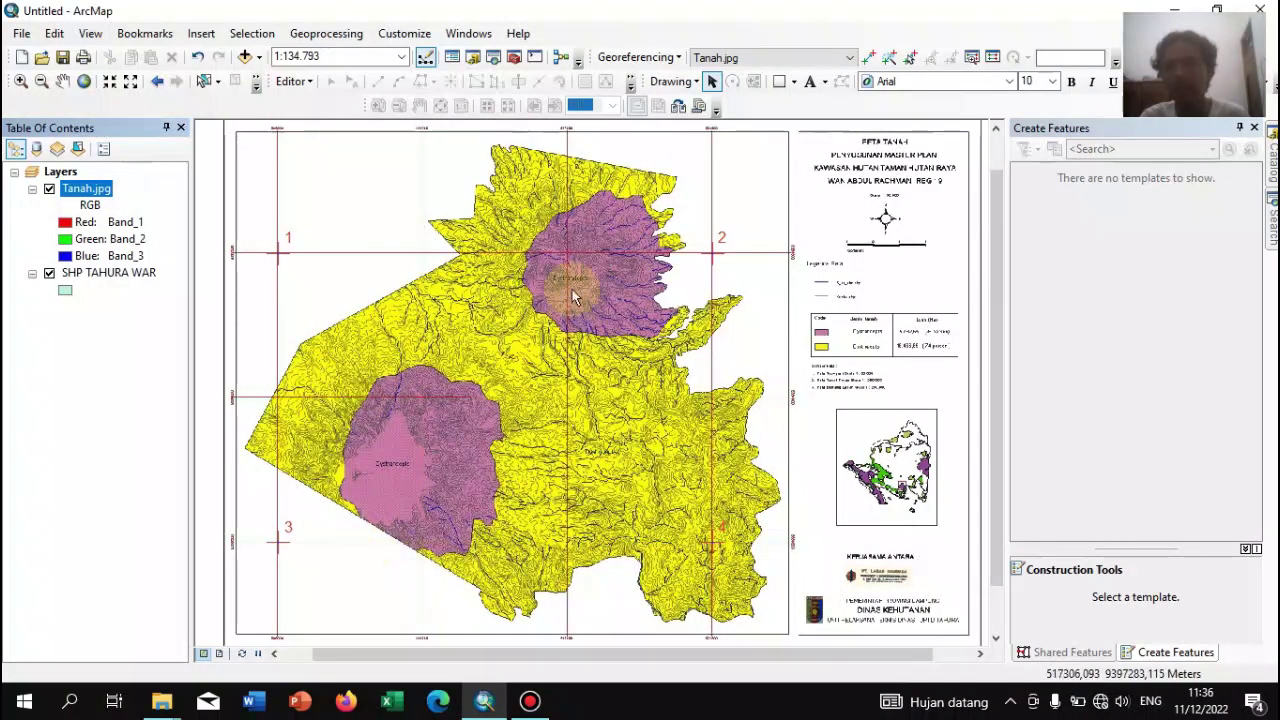
{"action": "left_click_drag", "start_coordinate": [92, 272], "coordinate": [100, 191]}
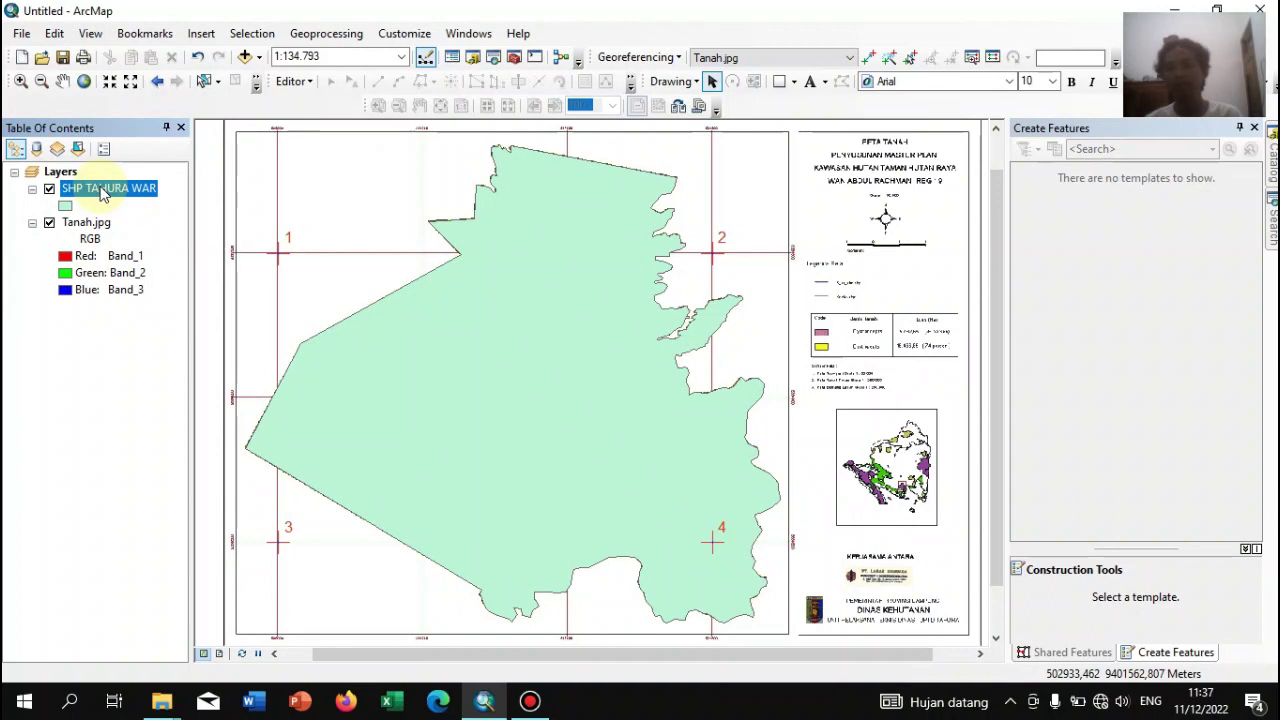
Export all features of SHP TAHURA WAR to the Pemetaan folder as shapefile SHP TANAH TAHURA and add it to the map
{"action": "right_click", "coordinate": [100, 190]}
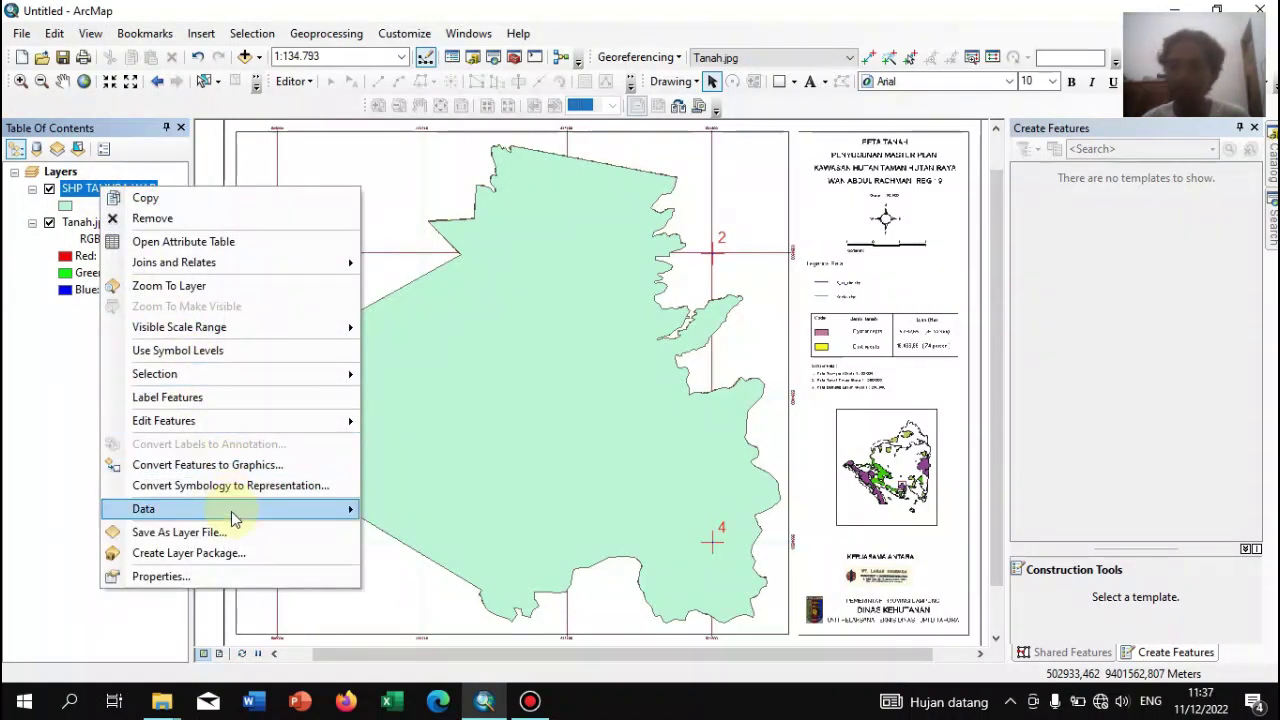
{"action": "mouse_move", "coordinate": [265, 512]}
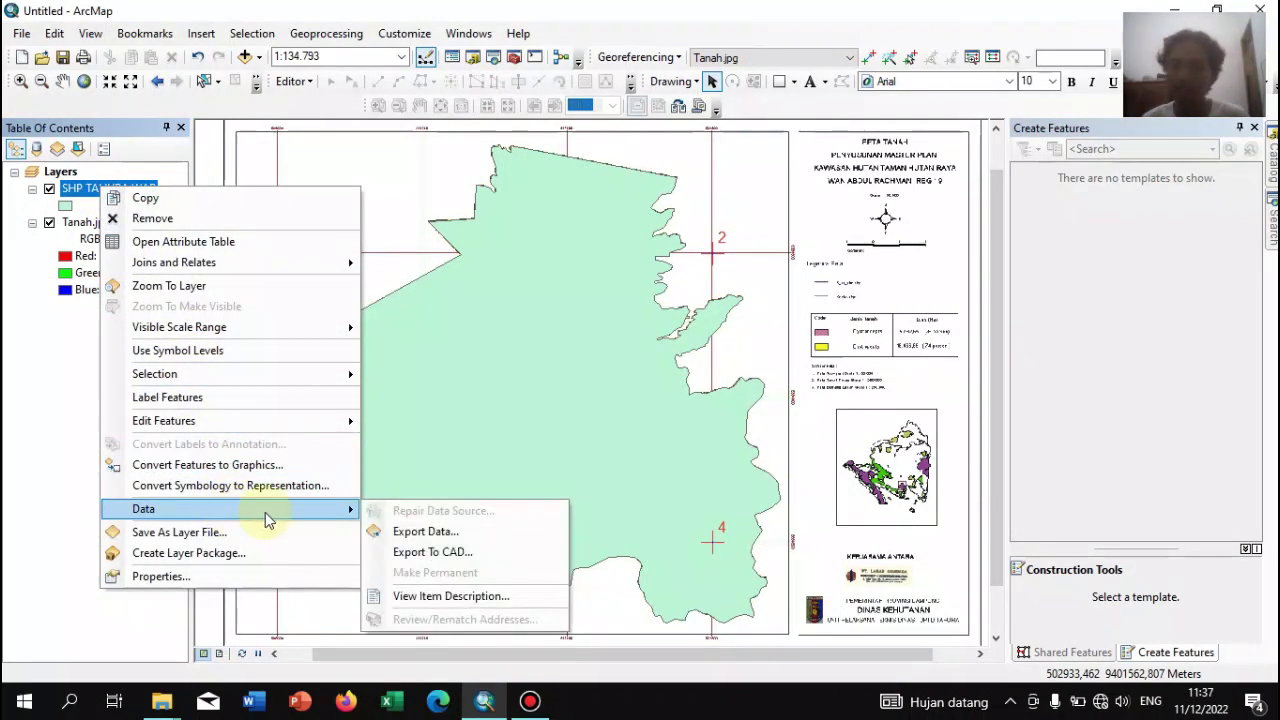
{"action": "left_click", "coordinate": [400, 533]}
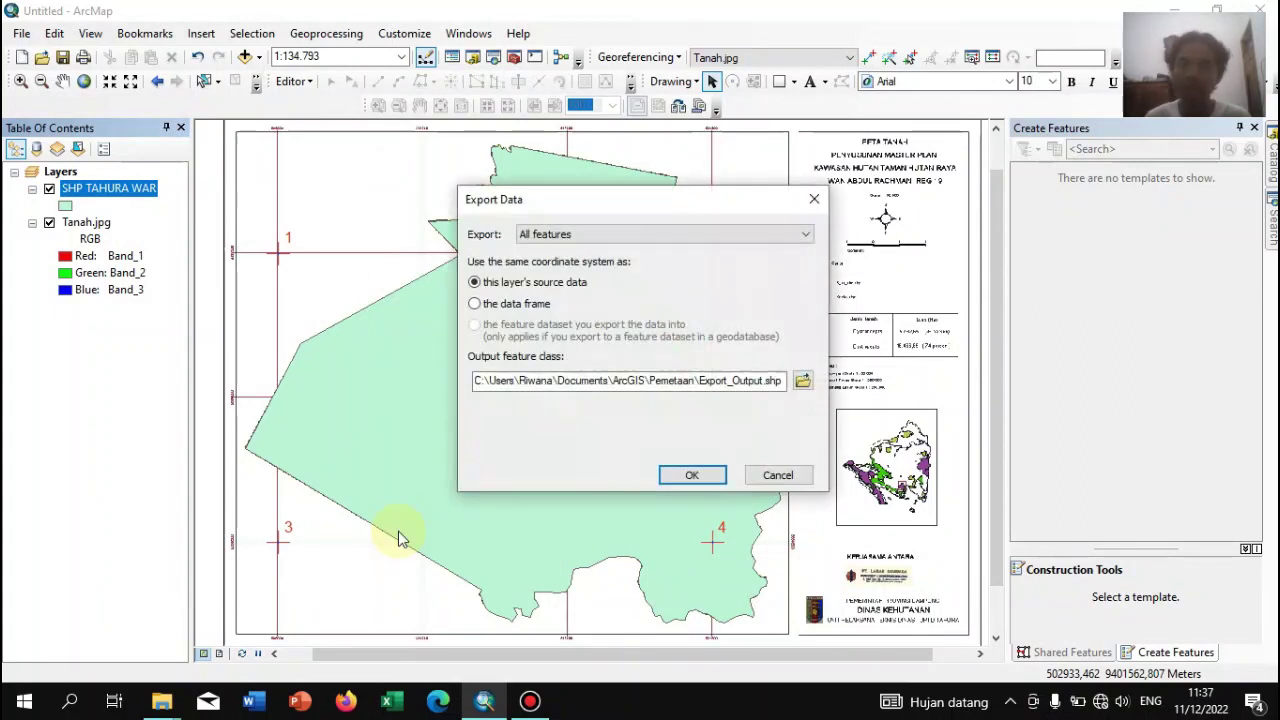
{"action": "left_click", "coordinate": [801, 385]}
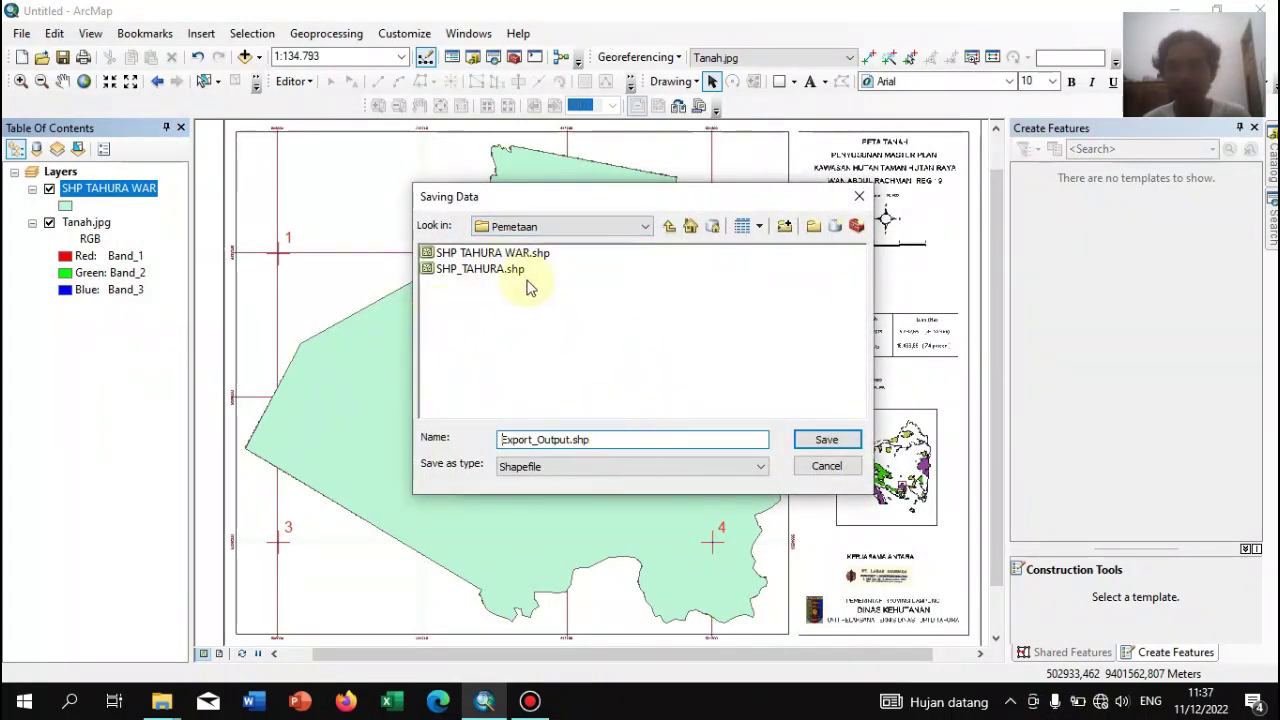
{"action": "left_click_drag", "start_coordinate": [622, 441], "coordinate": [436, 447]}
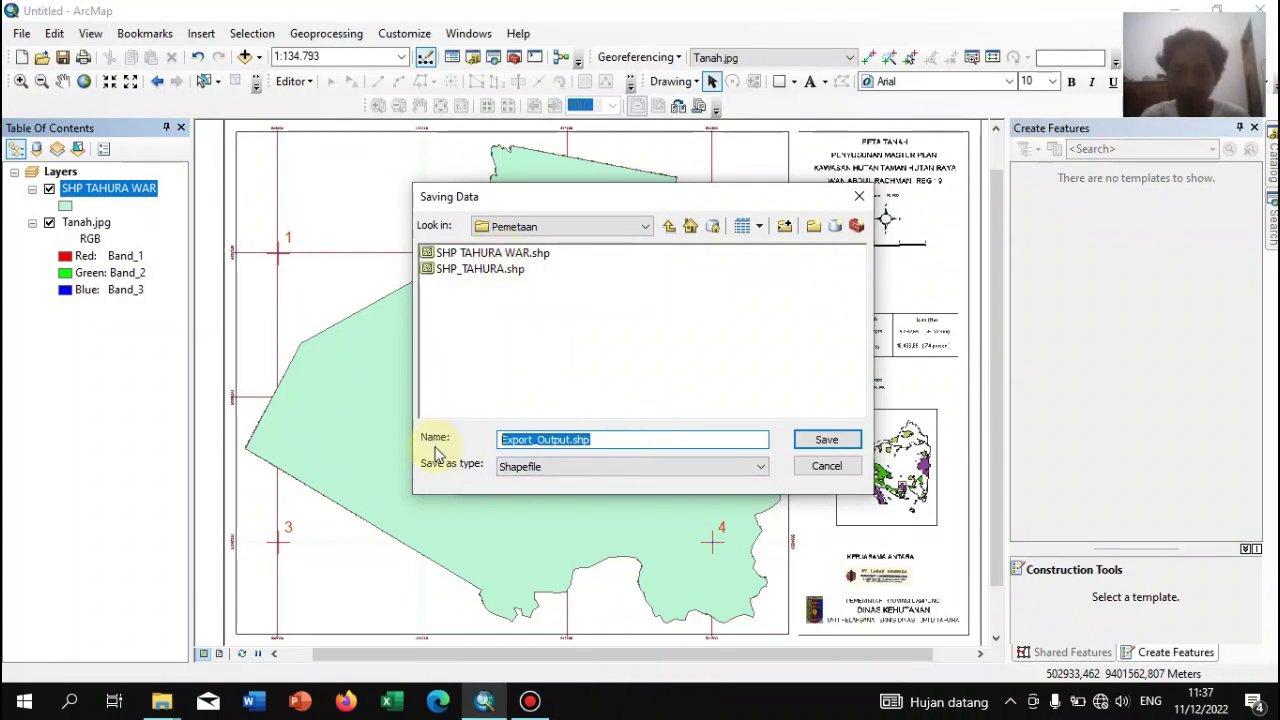
{"action": "type", "text": "SHP TANAH TAHURA"}
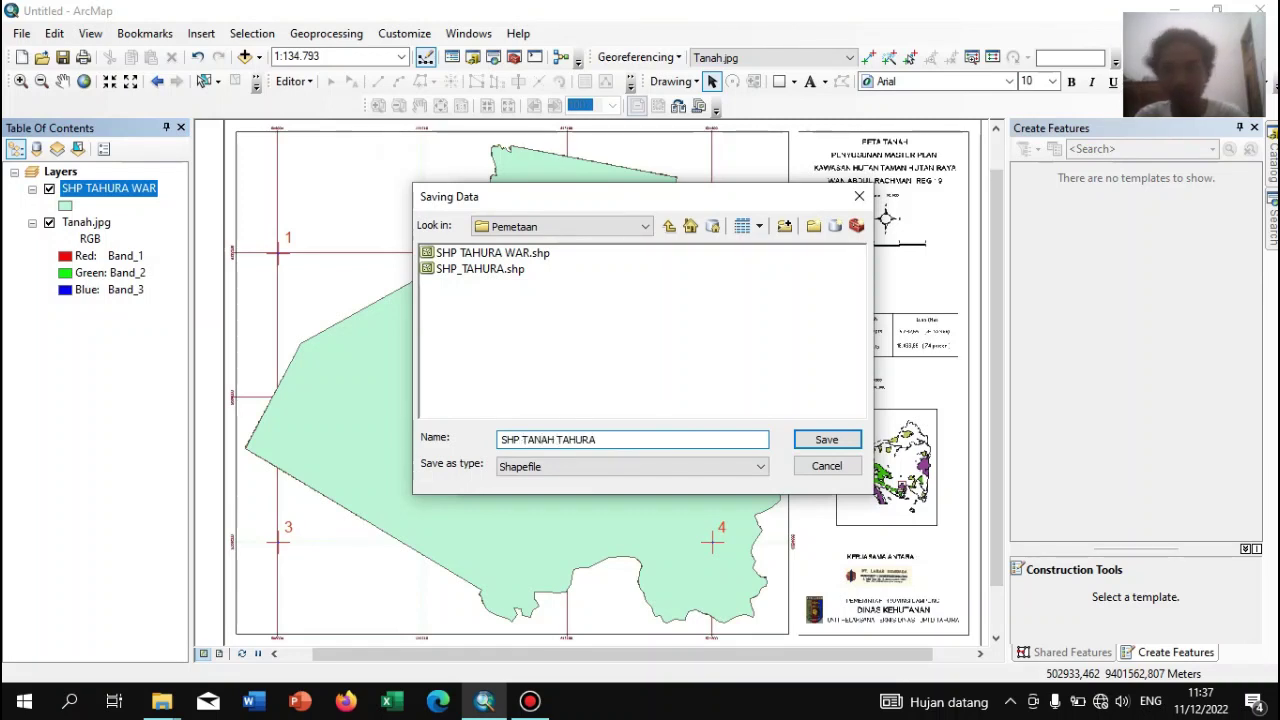
{"action": "left_click", "coordinate": [812, 442]}
{"action": "left_click", "coordinate": [700, 476]}
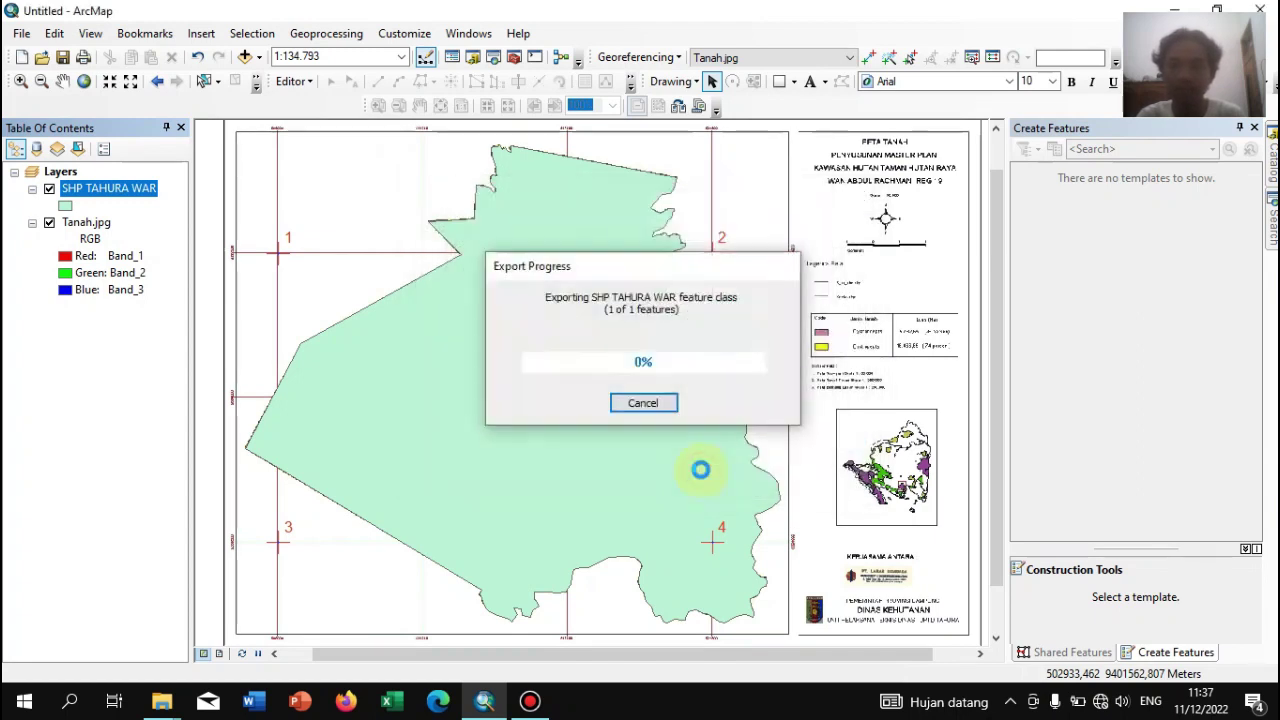
{"action": "left_click", "coordinate": [711, 417]}
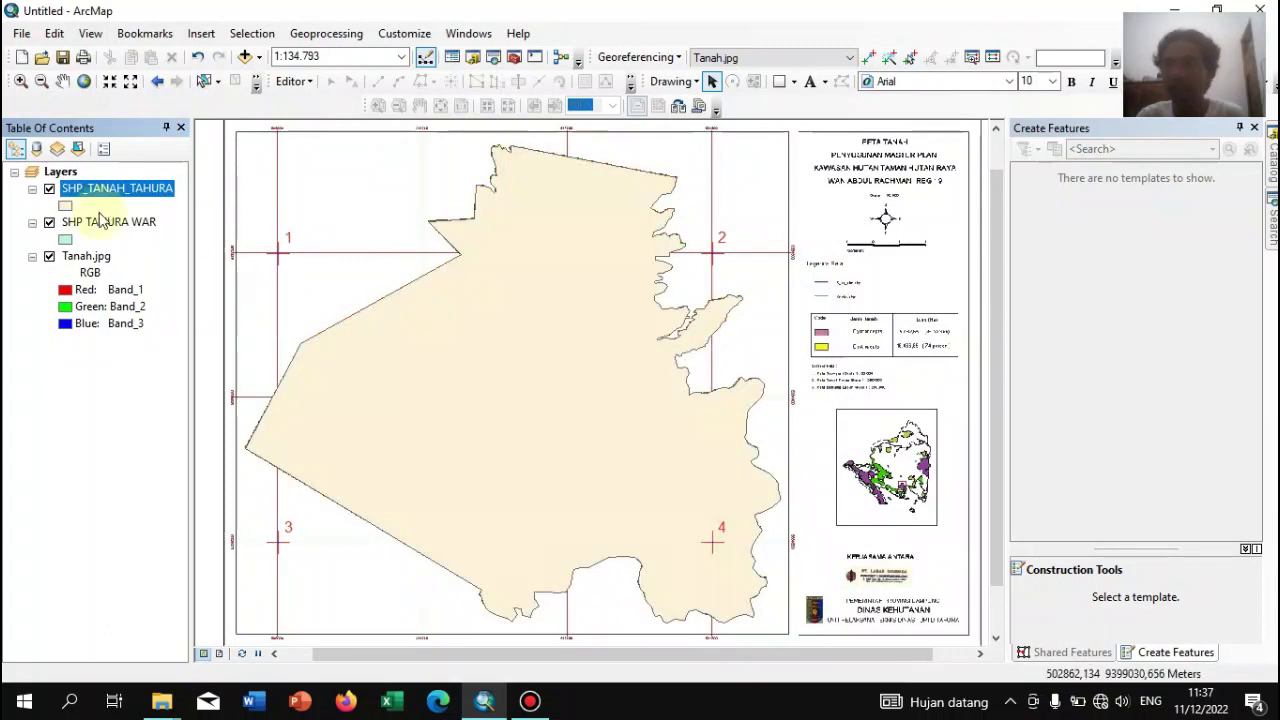
Remove the SHP TAHURA WAR layer from the map
{"action": "left_click", "coordinate": [97, 225]}
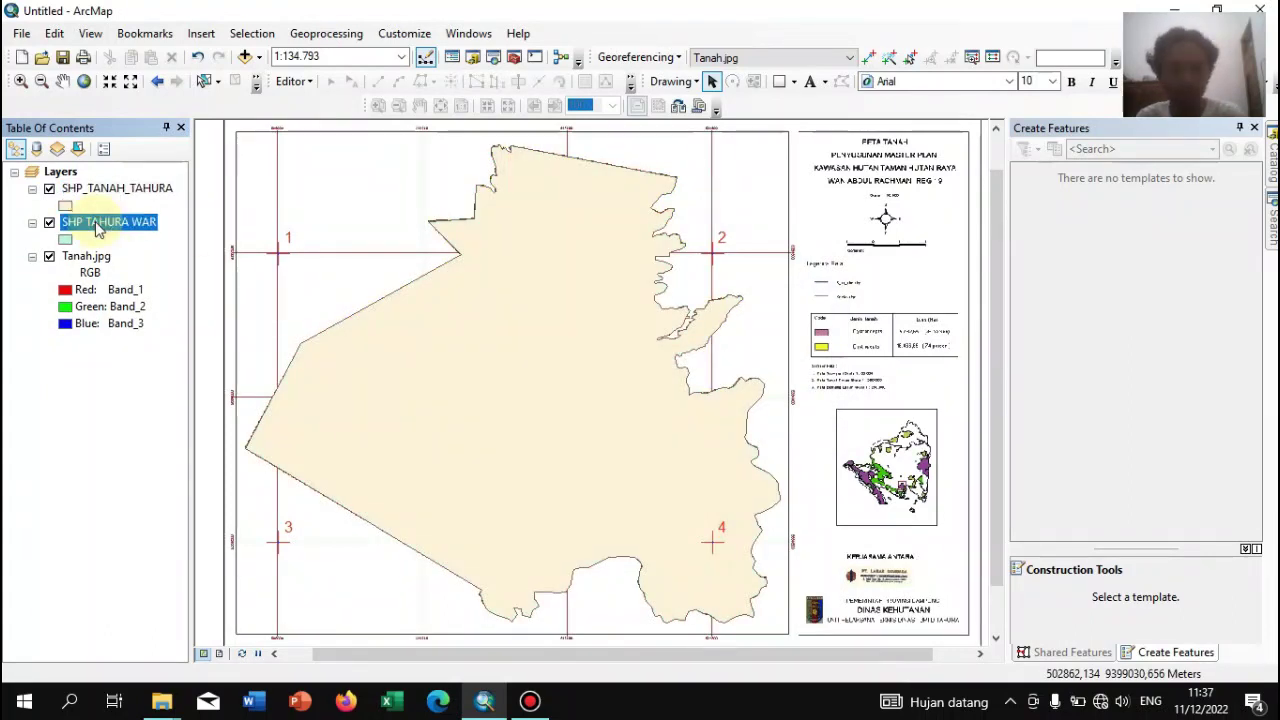
{"action": "right_click", "coordinate": [97, 225]}
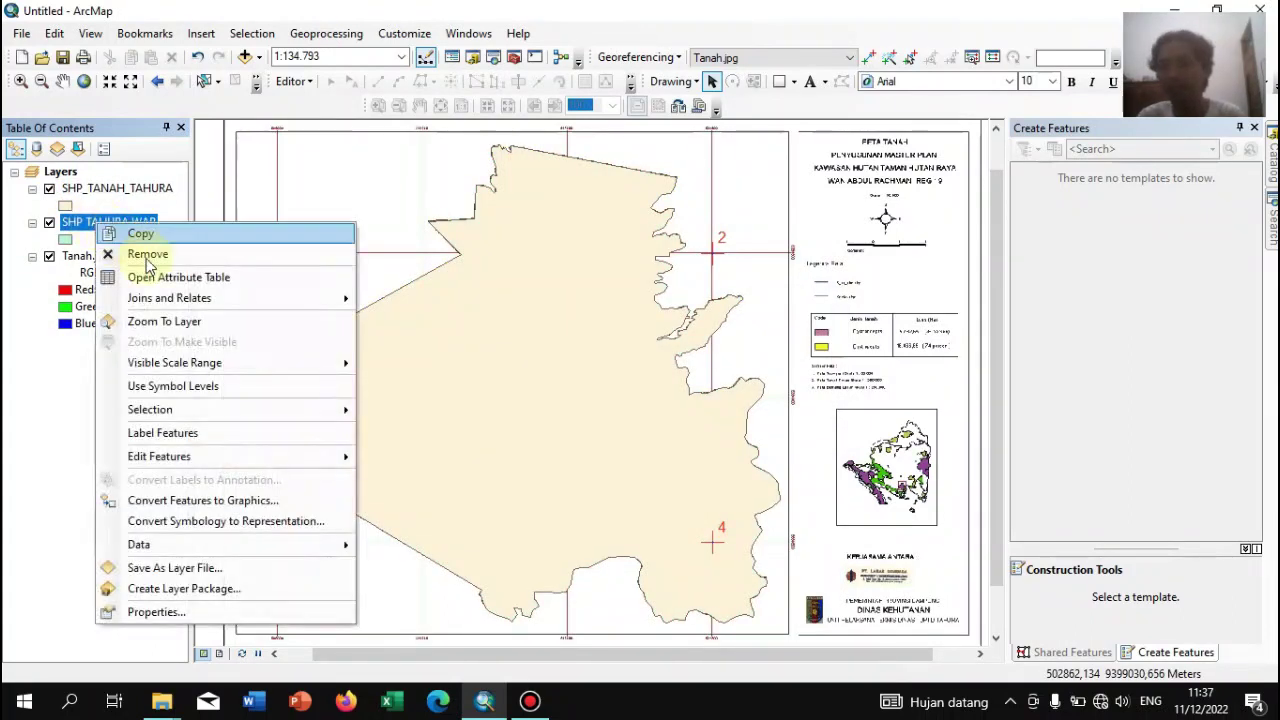
{"action": "left_click", "coordinate": [135, 252]}
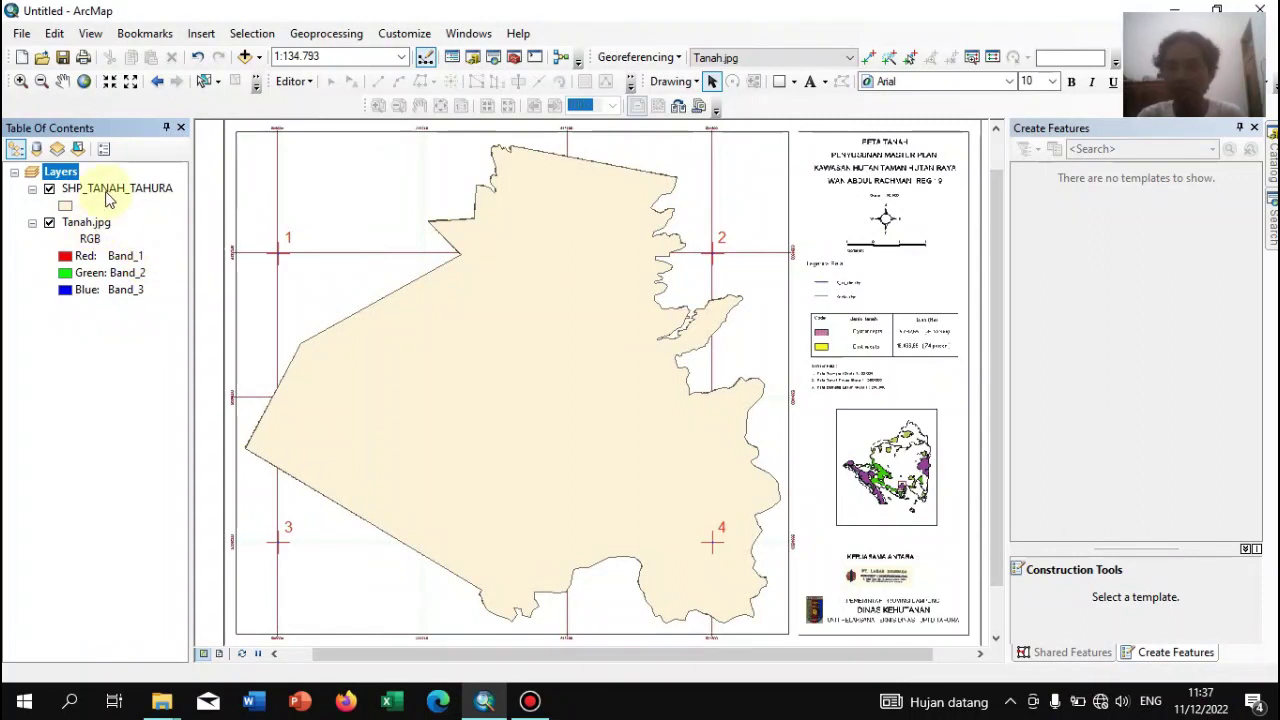
Give the SHP_TANAH_TAHURA layer a hollow outline symbol without fill
{"action": "left_click", "coordinate": [65, 207]}
{"action": "left_click", "coordinate": [455, 313]}
{"action": "left_click", "coordinate": [754, 547]}
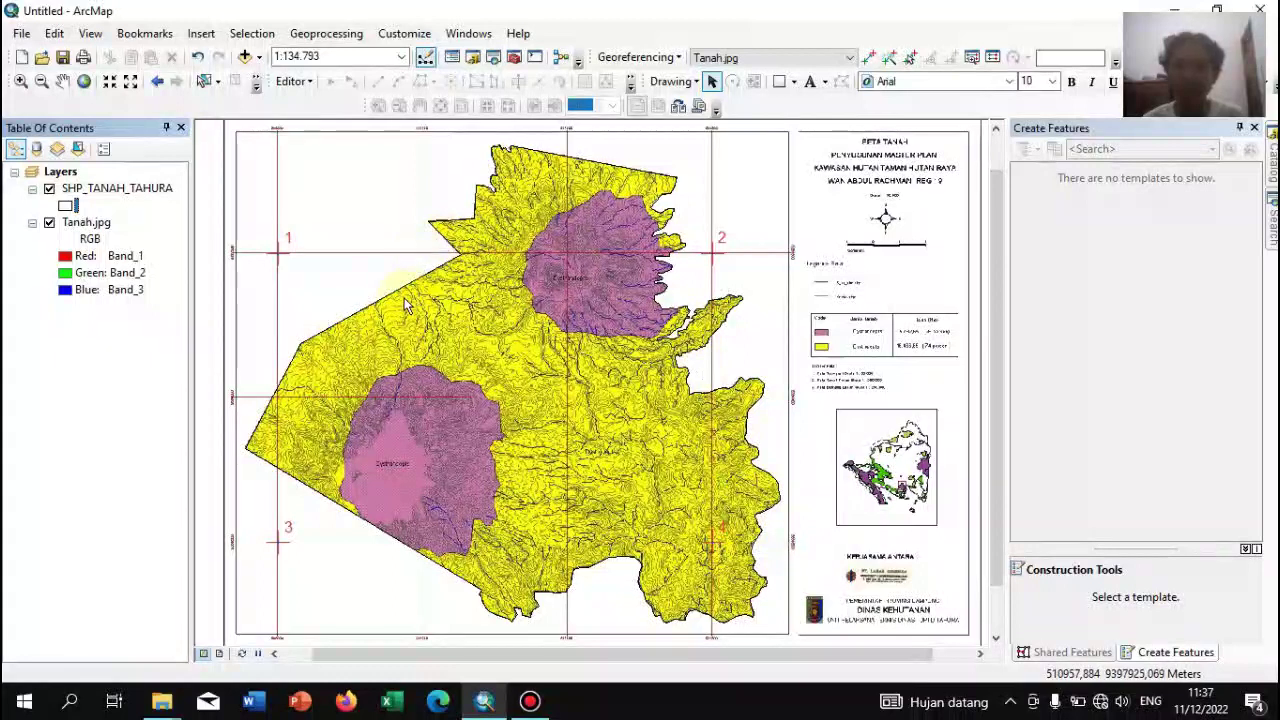
Start an editing session on SHP_TANAH_TAHURA, continuing past the spatial reference warning, and select its boundary polygon
{"action": "left_click", "coordinate": [95, 193]}
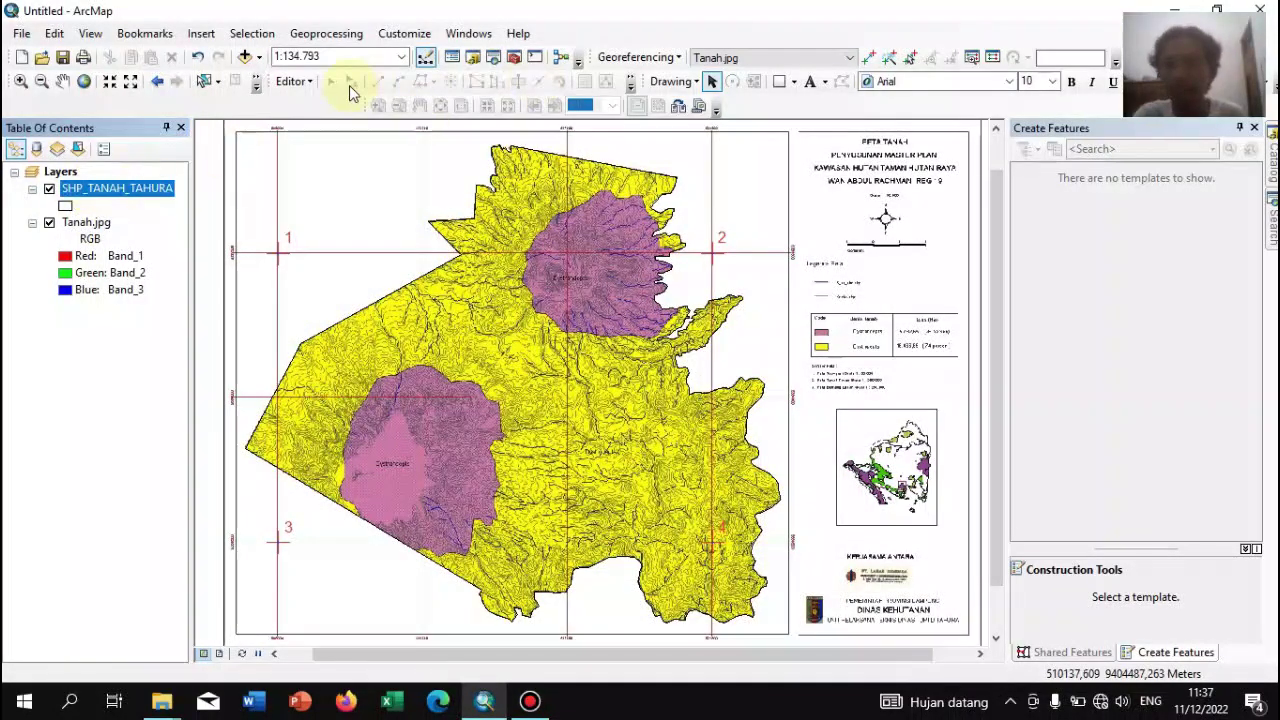
{"action": "left_click", "coordinate": [300, 83]}
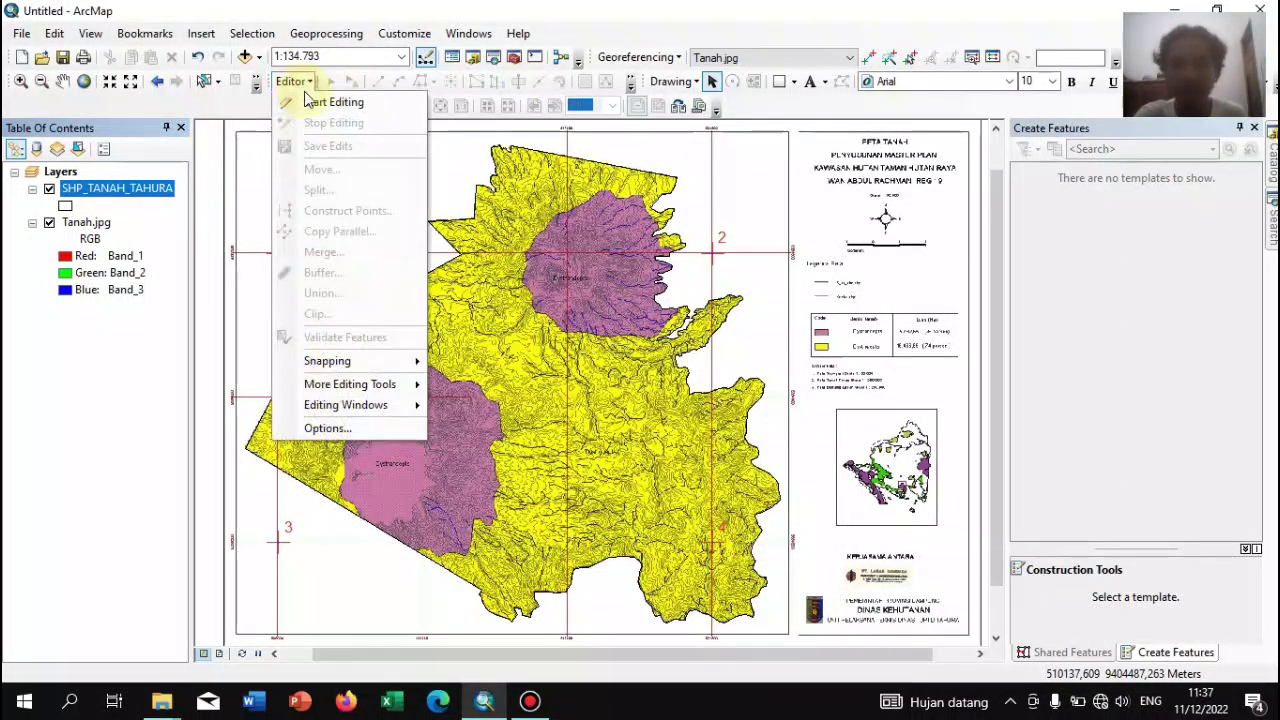
{"action": "left_click", "coordinate": [312, 100]}
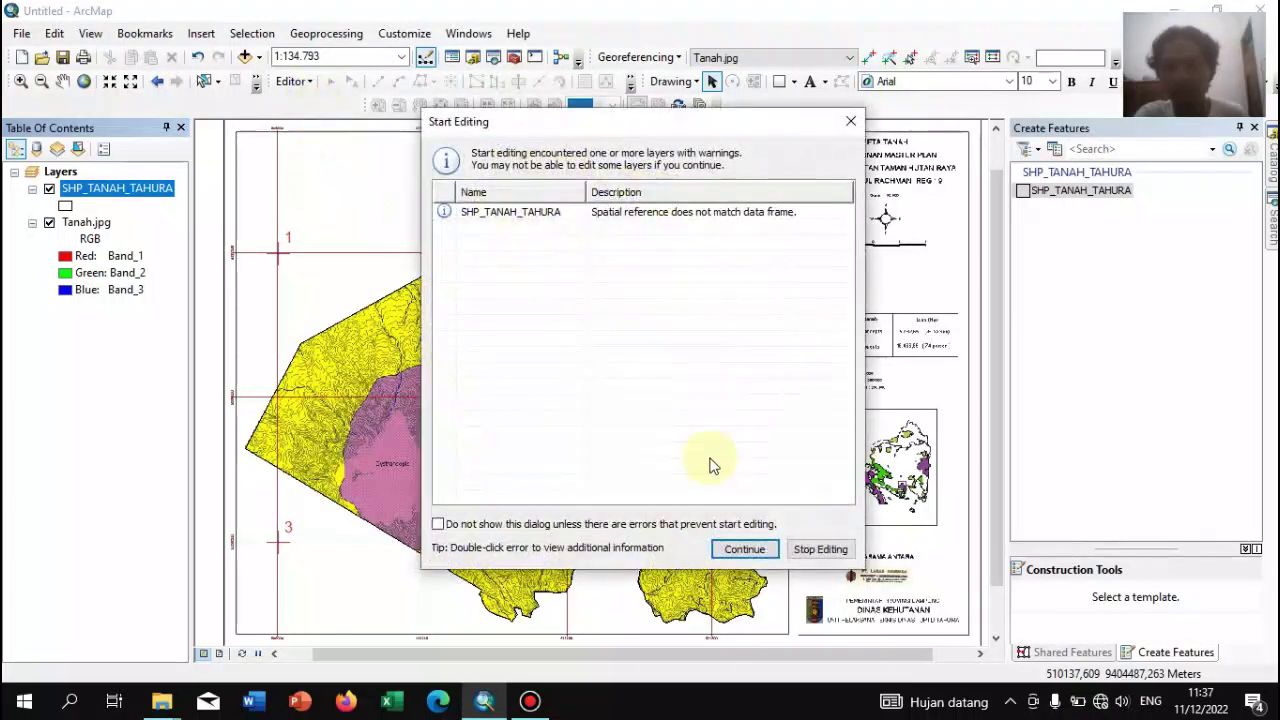
{"action": "left_click", "coordinate": [744, 549]}
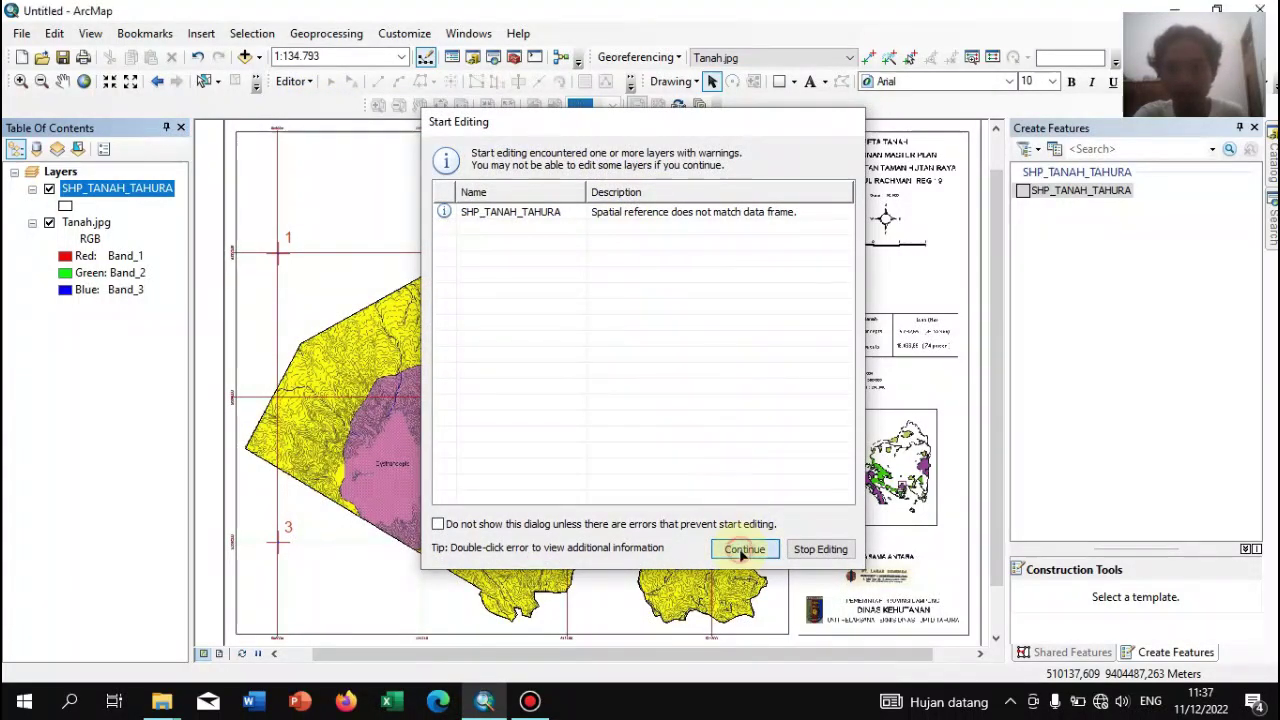
{"action": "left_click", "coordinate": [364, 309]}
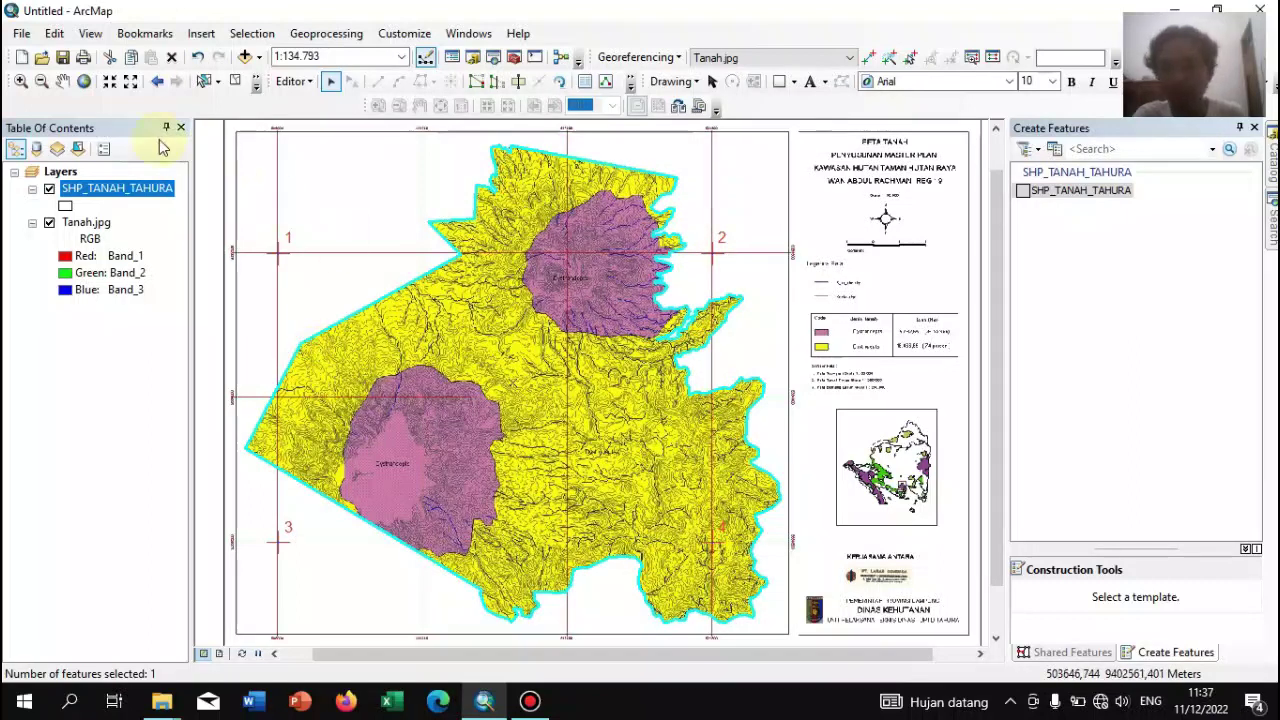
Start cutting the selected boundary polygon at the southwestern Dystrandepts area, tracing from the outer boundary up the lower part of its western edge
{"action": "left_click", "coordinate": [20, 81]}
{"action": "left_click_drag", "start_coordinate": [222, 289], "coordinate": [574, 618]}
{"action": "left_click_drag", "start_coordinate": [446, 182], "coordinate": [800, 634]}
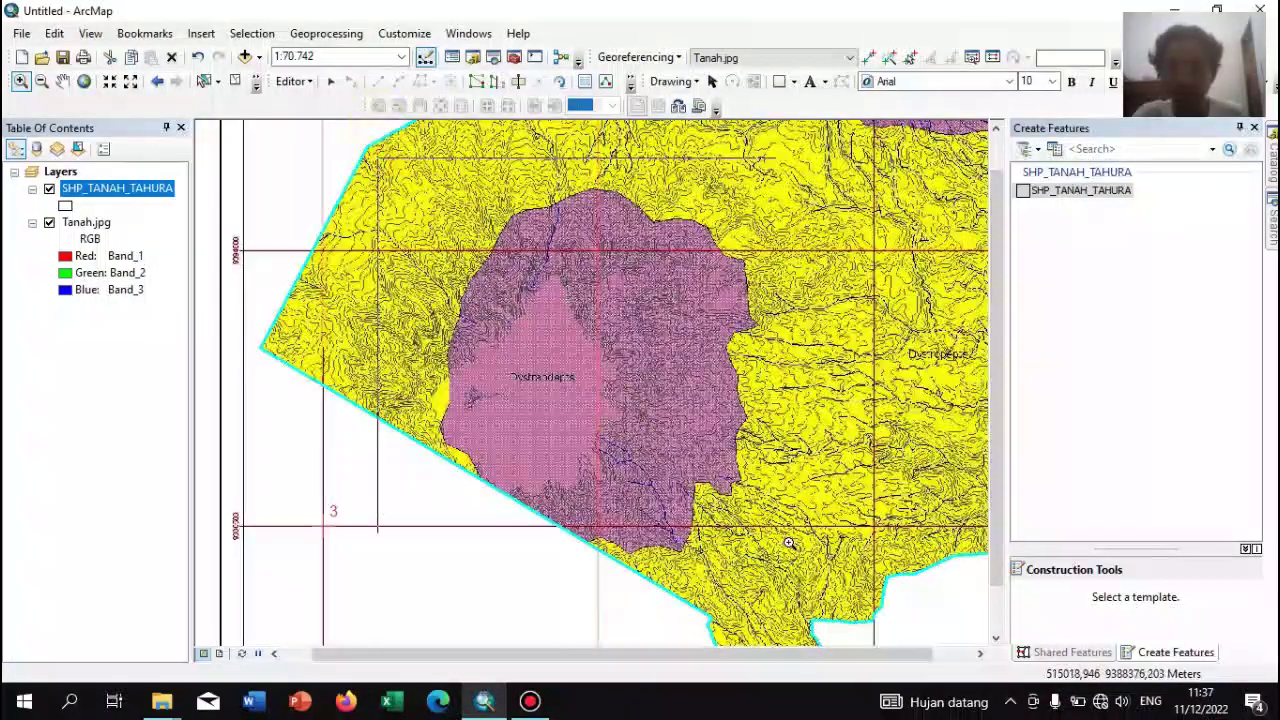
{"action": "scroll", "coordinate": [780, 550], "scroll_direction": "up", "scroll_amount": 2}
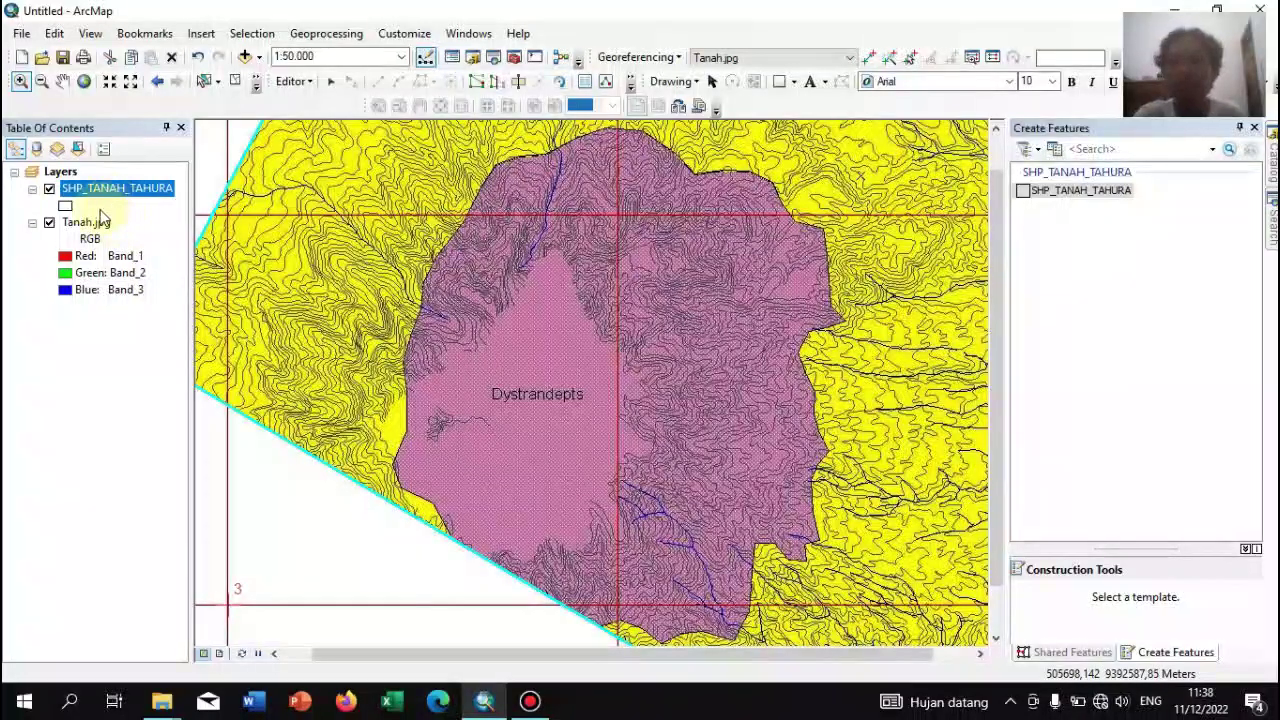
{"action": "left_click", "coordinate": [518, 84]}
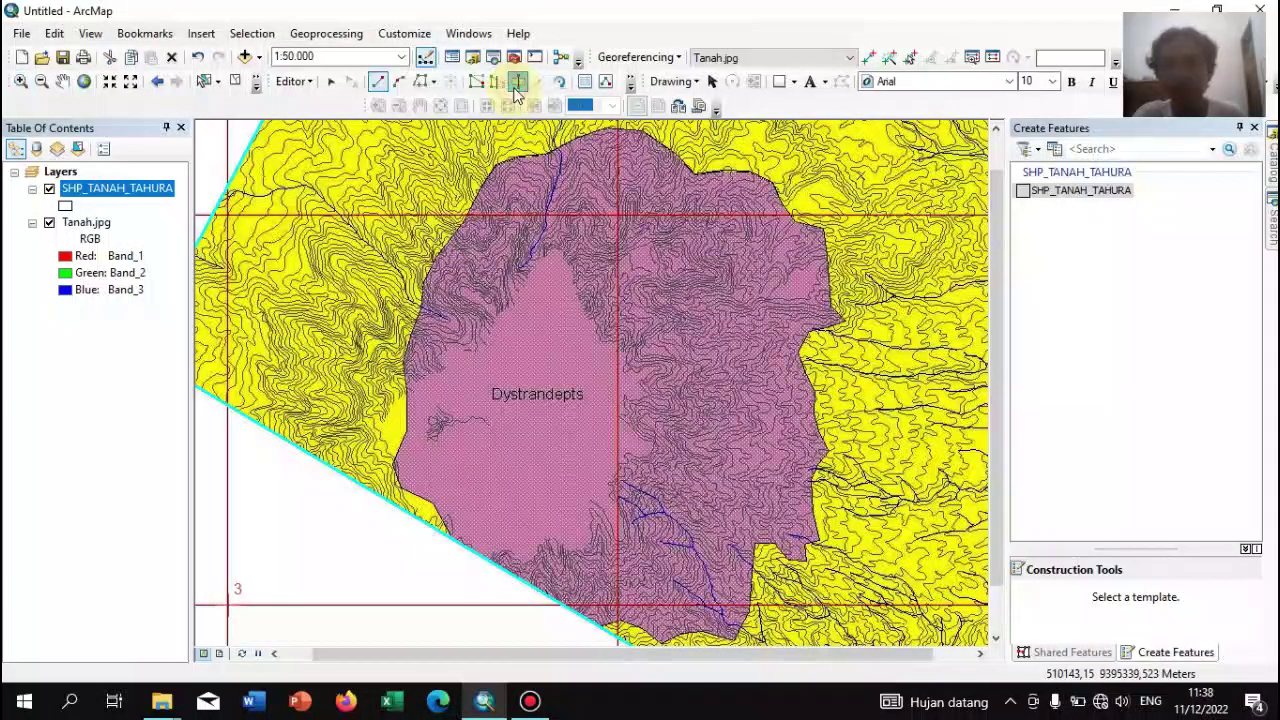
{"action": "left_click", "coordinate": [447, 524]}
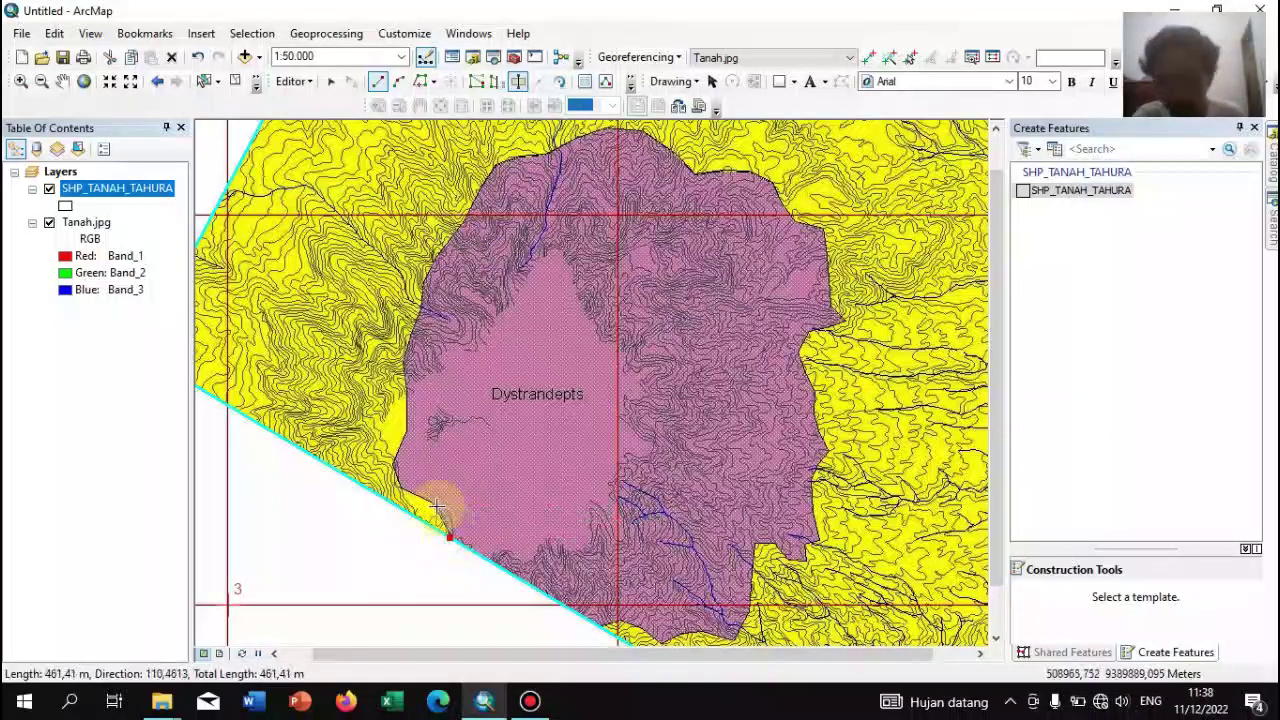
{"action": "scroll", "coordinate": [431, 506], "scroll_direction": "up", "scroll_amount": 1}
{"action": "scroll", "coordinate": [431, 506], "scroll_direction": "down", "scroll_amount": 4}
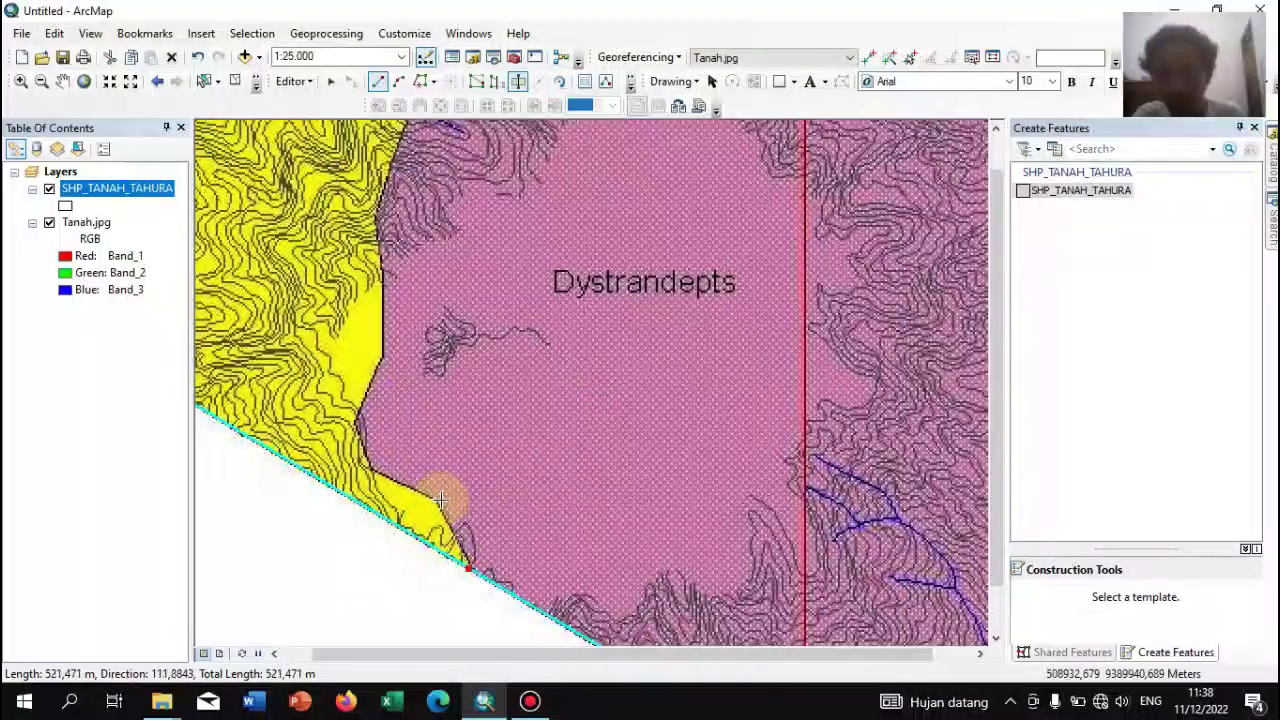
{"action": "left_click", "coordinate": [436, 497]}
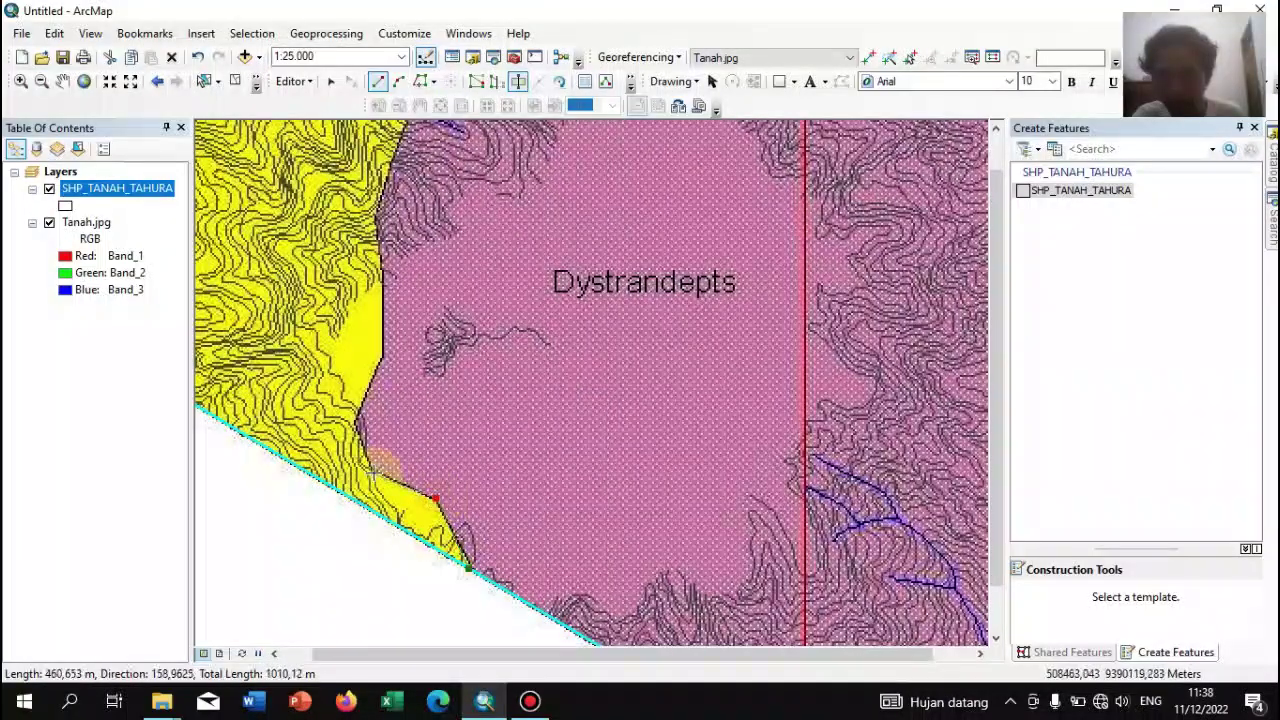
{"action": "left_click", "coordinate": [371, 469]}
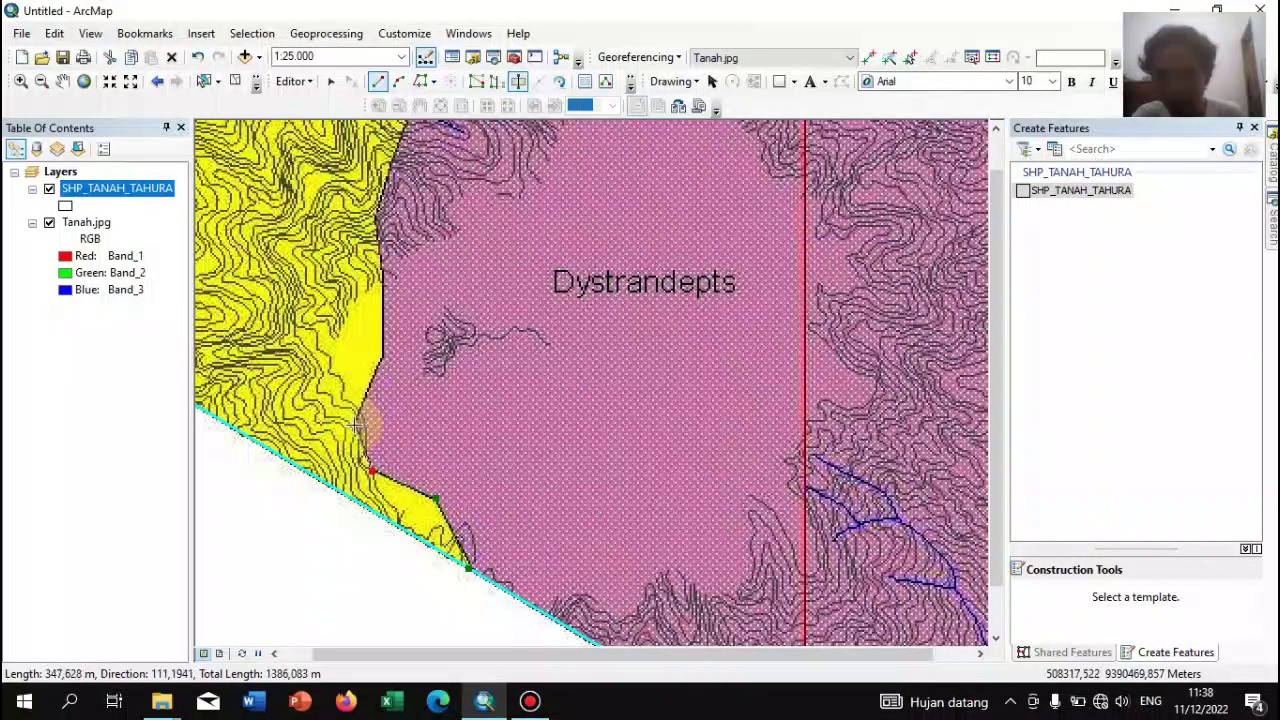
{"action": "left_click", "coordinate": [356, 425]}
{"action": "left_click", "coordinate": [384, 358]}
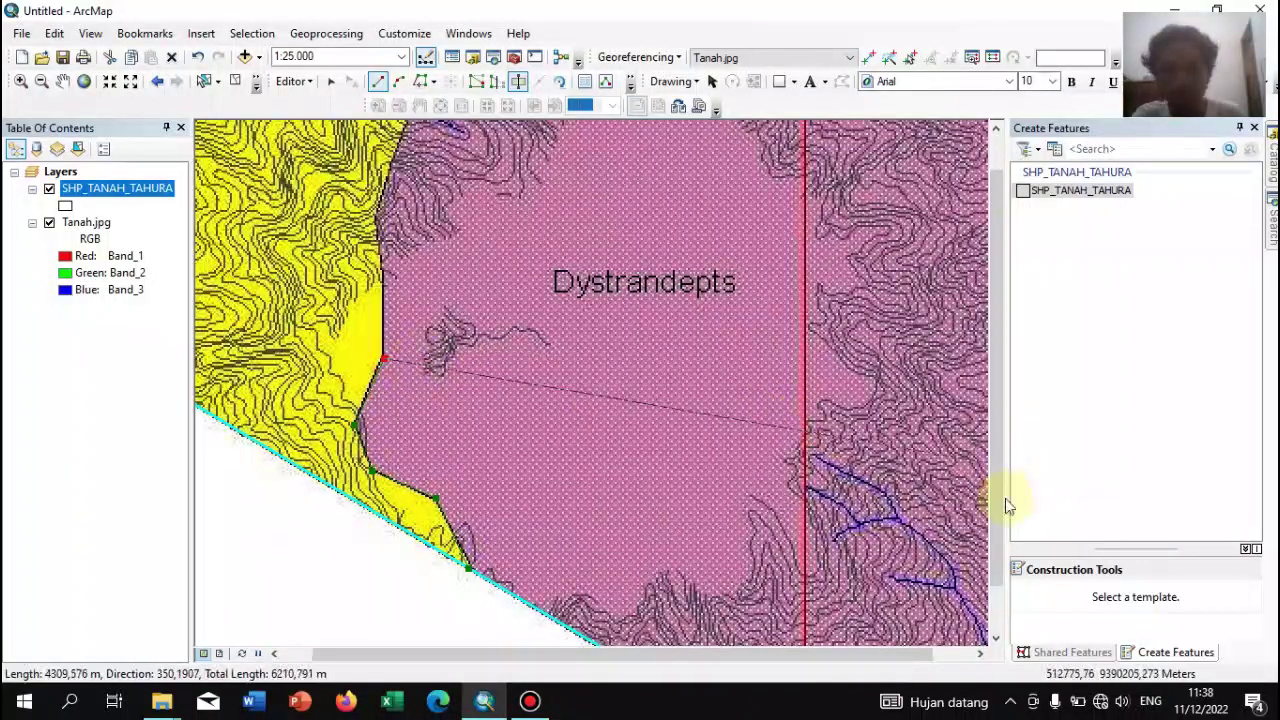
Continue the cut line northward along the western edge of the southwestern Dystrandepts area
{"action": "key", "text": "Up"}
{"action": "key", "text": "Up"}
{"action": "key", "text": "Up"}
{"action": "key", "text": "Up"}
{"action": "key", "text": "Up"}
{"action": "key", "text": "Up"}
{"action": "key", "text": "Up"}
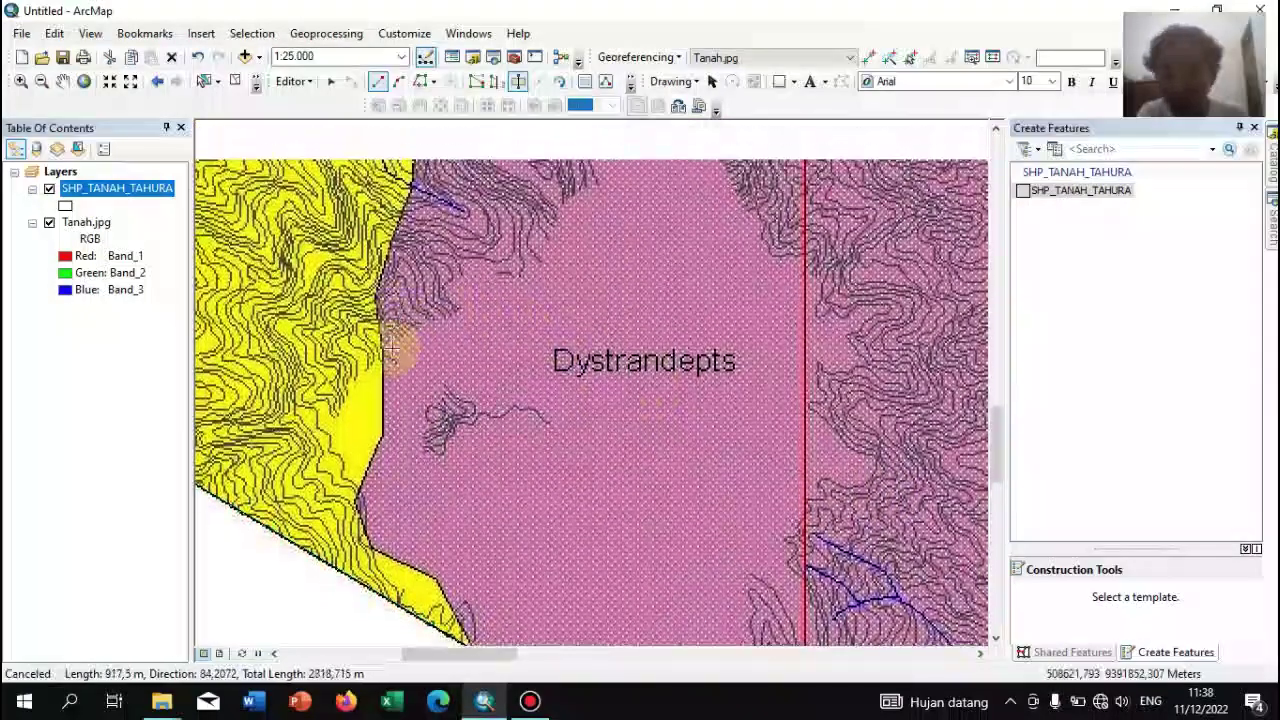
{"action": "left_click", "coordinate": [382, 358]}
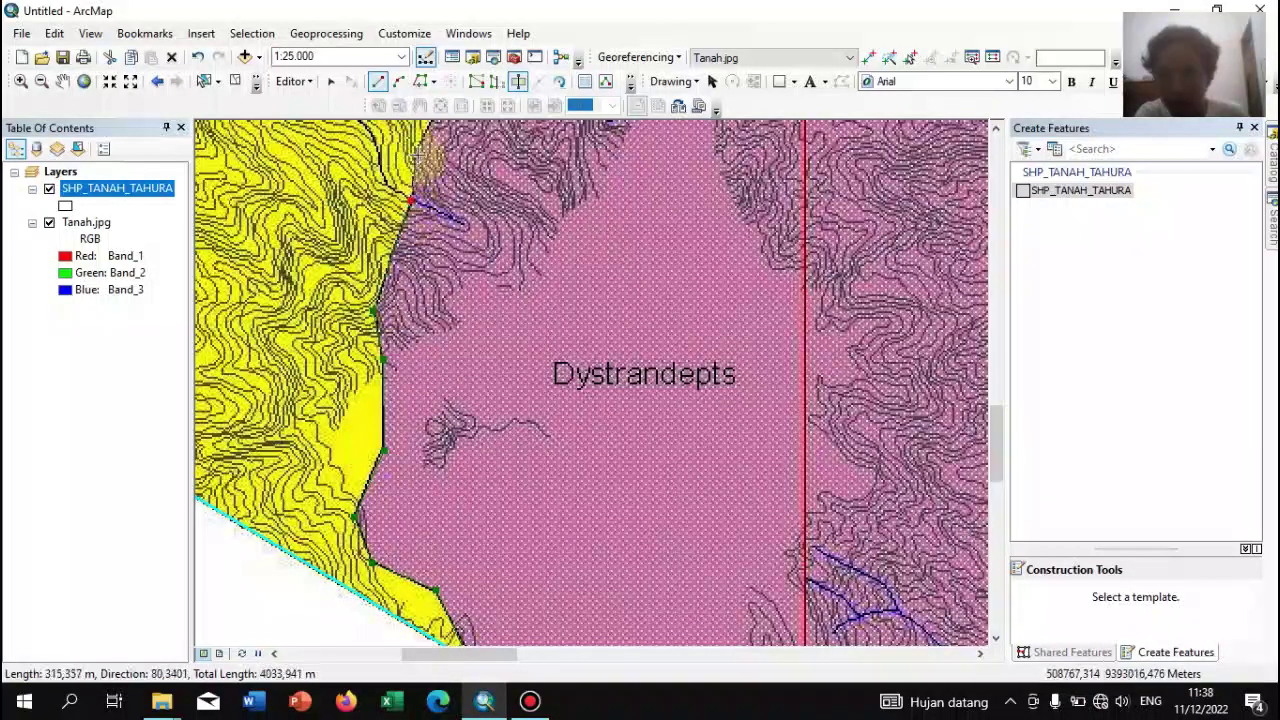
{"action": "key", "text": "Up"}
{"action": "key", "text": "Up"}
{"action": "key", "text": "Up"}
{"action": "key", "text": "Up"}
{"action": "key", "text": "Up"}
{"action": "key", "text": "Up"}
{"action": "key", "text": "Up"}
{"action": "key", "text": "Up"}
{"action": "key", "text": "Up"}
{"action": "key", "text": "Up"}
{"action": "key", "text": "Up"}
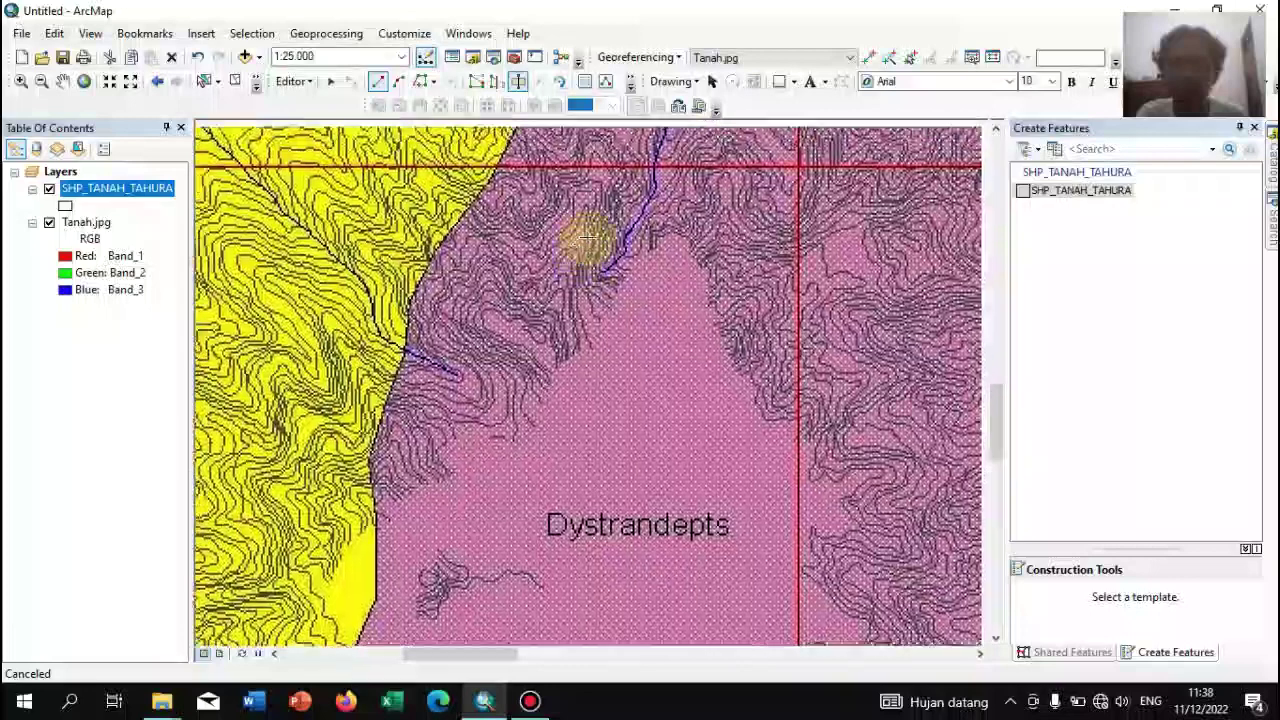
{"action": "key", "text": "Up"}
{"action": "key", "text": "Right"}
{"action": "left_click", "coordinate": [425, 258]}
{"action": "left_click", "coordinate": [476, 200]}
Trace the cut line around the northern and eastern edges of the southwestern Dystrandepts area and finish it on the outer boundary to split the polygon
{"action": "key", "text": "Up"}
{"action": "key", "text": "Up"}
{"action": "key", "text": "Up"}
{"action": "key", "text": "Up"}
{"action": "key", "text": "Up"}
{"action": "key", "text": "Up"}
{"action": "key", "text": "Up"}
{"action": "key", "text": "Up"}
{"action": "key", "text": "Up"}
{"action": "key", "text": "Right"}
{"action": "key", "text": "Right"}
{"action": "key", "text": "Right"}
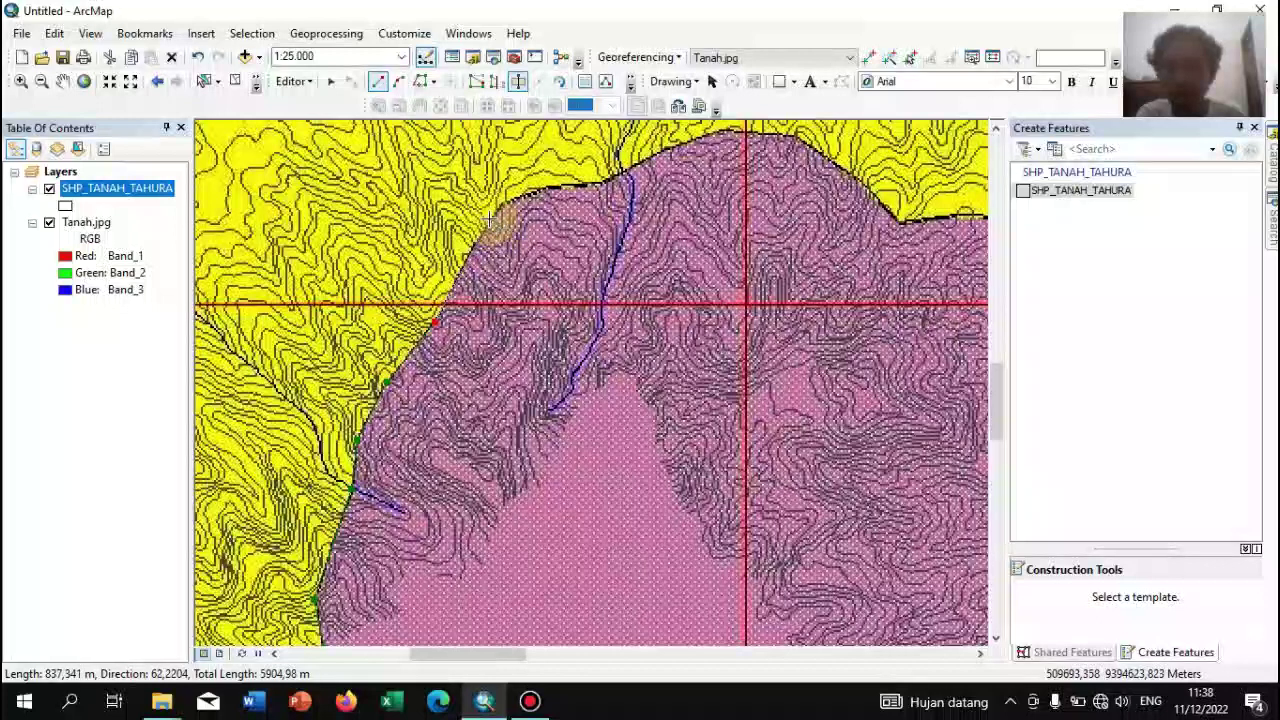
{"action": "left_click", "coordinate": [500, 205]}
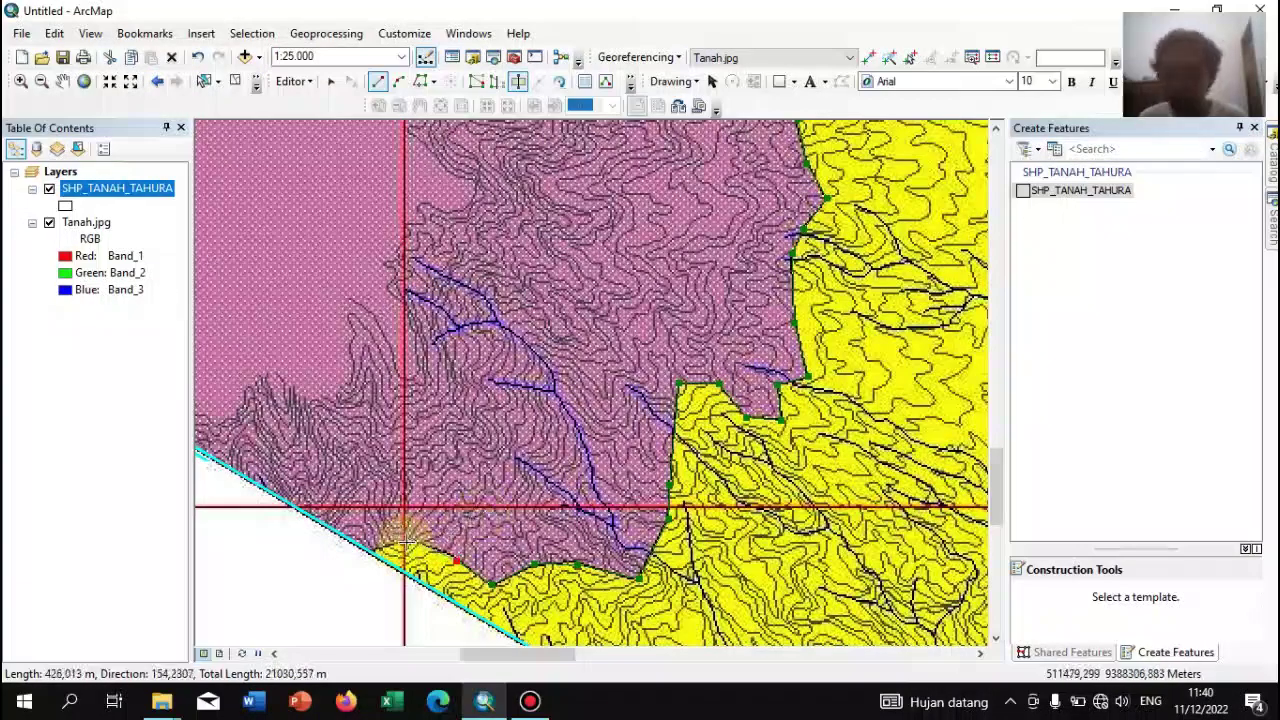
{"action": "left_click", "coordinate": [408, 540]}
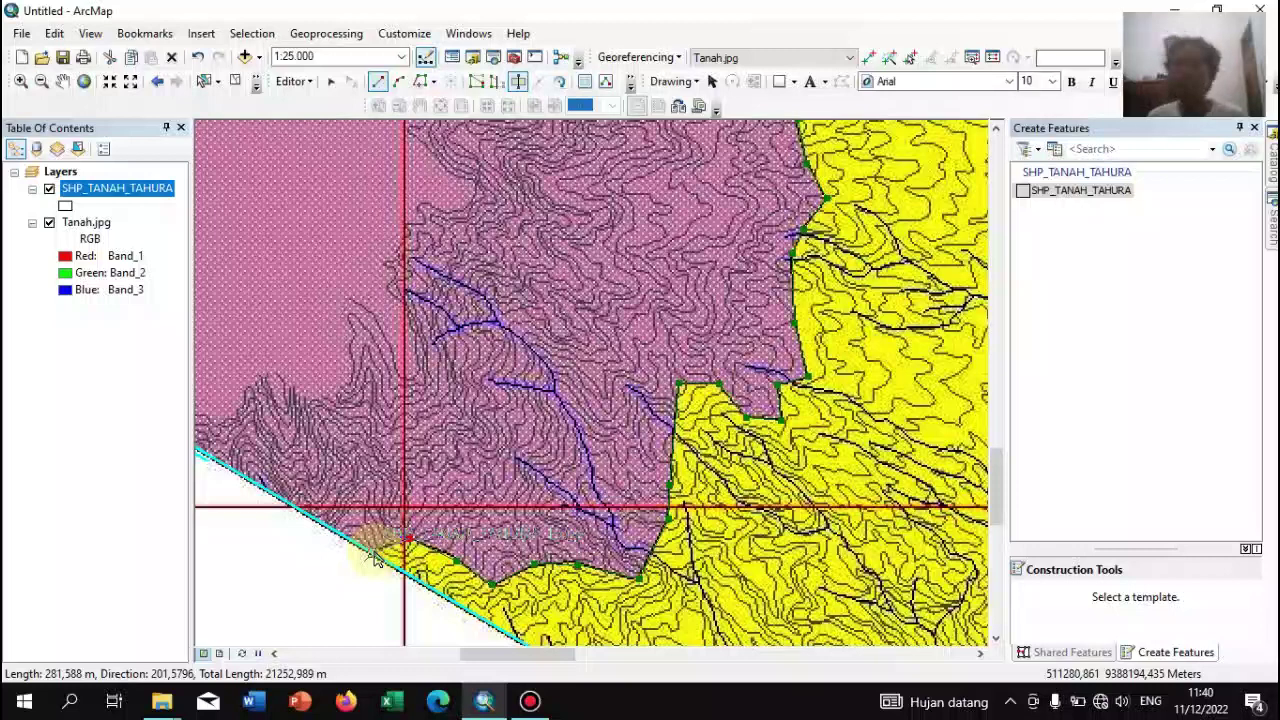
{"action": "double_click", "coordinate": [373, 556]}
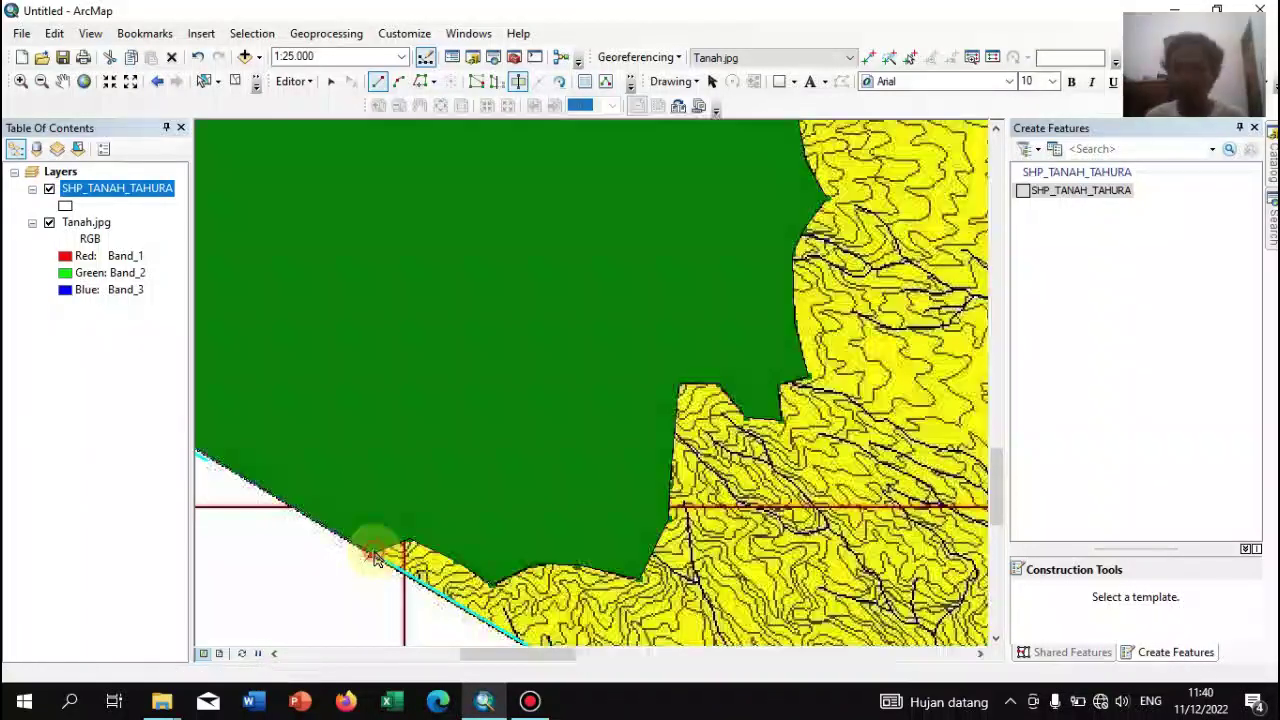
Cut the small yellow patch on the eastern side of the northern Dystrandepts area off from the polygon along its western and southern edges
{"action": "scroll", "coordinate": [671, 428], "scroll_direction": "down", "scroll_amount": 1}
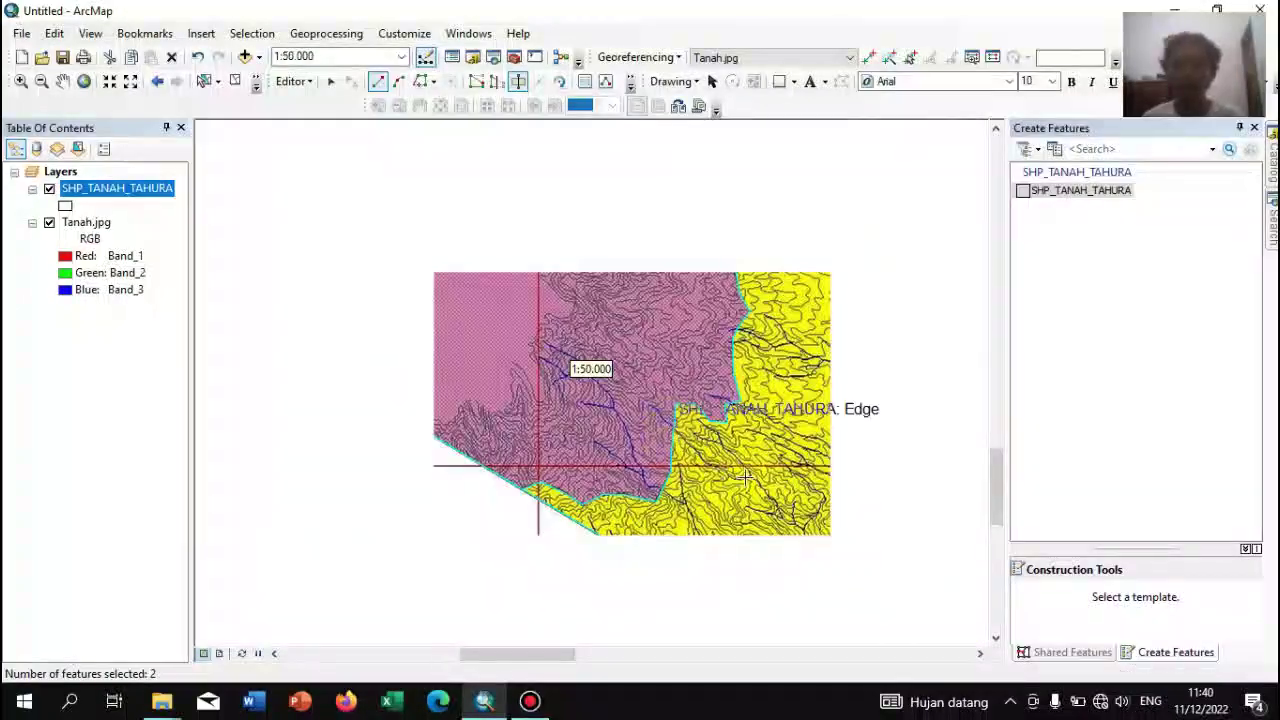
{"action": "key", "text": "Up"}
{"action": "key", "text": "Up"}
{"action": "key", "text": "Up"}
{"action": "key", "text": "Up"}
{"action": "key", "text": "Up"}
{"action": "key", "text": "Up"}
{"action": "key", "text": "Up"}
{"action": "key", "text": "Up"}
{"action": "key", "text": "Up"}
{"action": "key", "text": "Up"}
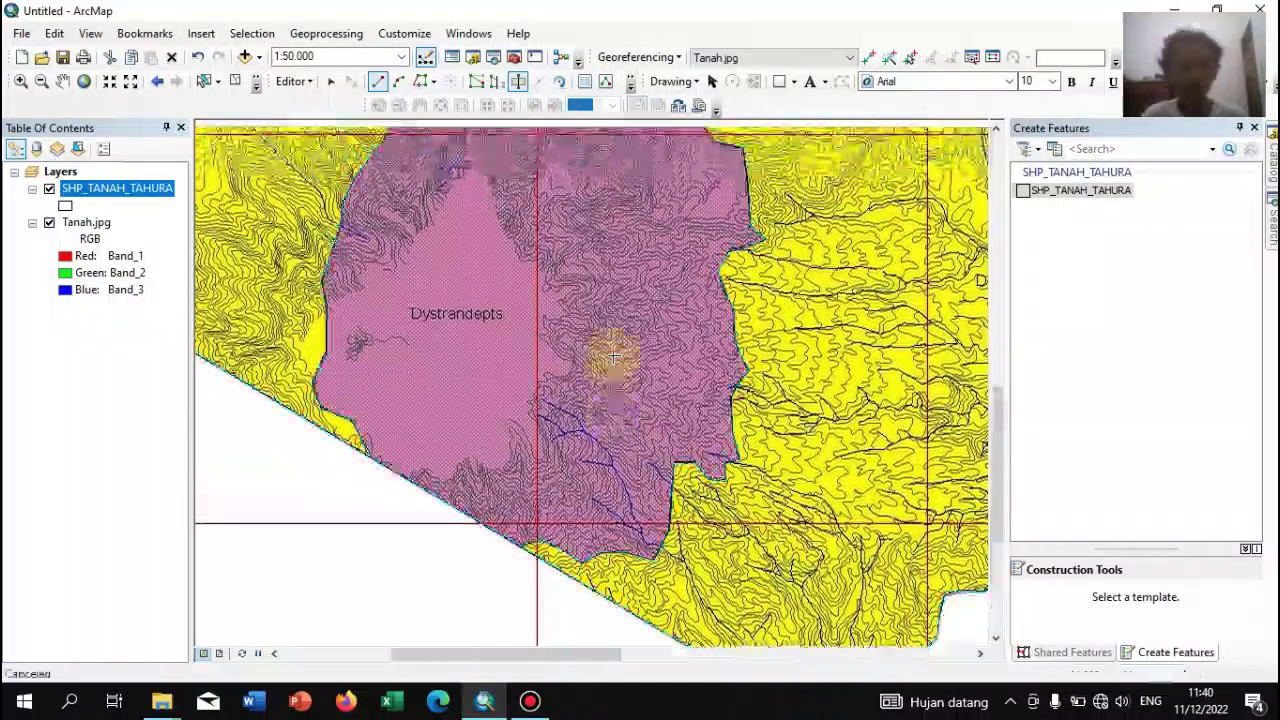
{"action": "key", "text": "Right"}
{"action": "key", "text": "Up"}
{"action": "key", "text": "Up"}
{"action": "key", "text": "Up"}
{"action": "key", "text": "Right"}
{"action": "key", "text": "Right"}
{"action": "key", "text": "Right"}
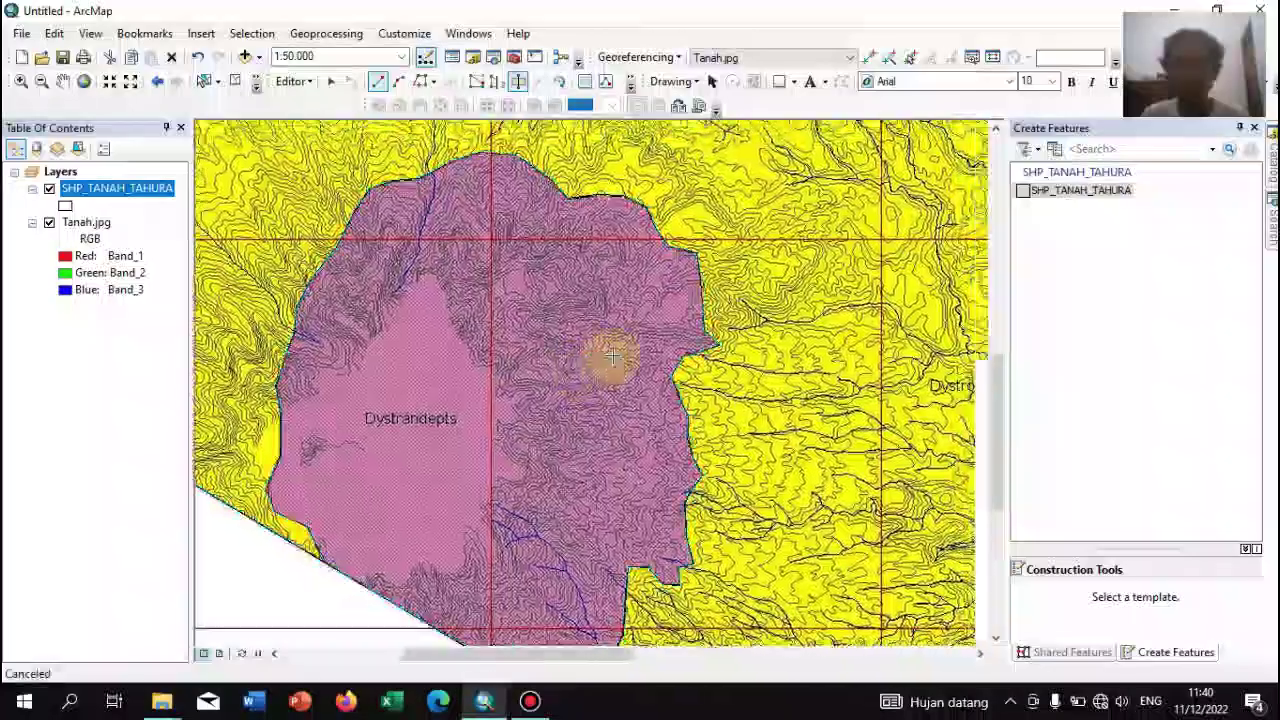
{"action": "key", "text": "Up"}
{"action": "key", "text": "Up"}
{"action": "key", "text": "Up"}
{"action": "key", "text": "Up"}
{"action": "key", "text": "Up"}
{"action": "key", "text": "Up"}
{"action": "key", "text": "Up"}
{"action": "key", "text": "Up"}
{"action": "key", "text": "Up"}
{"action": "key", "text": "Up"}
{"action": "key", "text": "Right"}
{"action": "key", "text": "Right"}
{"action": "key", "text": "Right"}
{"action": "key", "text": "Right"}
{"action": "key", "text": "Right"}
{"action": "key", "text": "Right"}
{"action": "key", "text": "Right"}
{"action": "key", "text": "Right"}
{"action": "key", "text": "Right"}
{"action": "key", "text": "Right"}
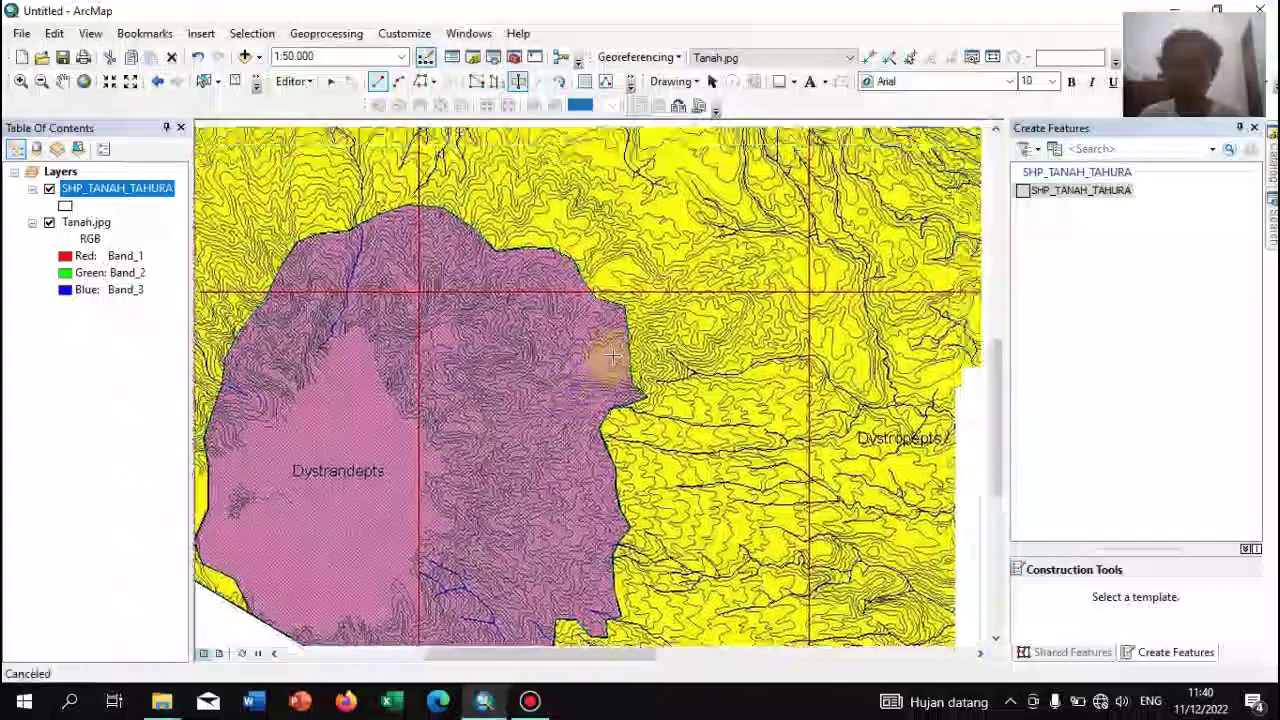
{"action": "key", "text": "Up"}
{"action": "key", "text": "Up"}
{"action": "key", "text": "Up"}
{"action": "key", "text": "Up"}
{"action": "key", "text": "Up"}
{"action": "key", "text": "Up"}
{"action": "key", "text": "Up"}
{"action": "key", "text": "Up"}
{"action": "key", "text": "Right"}
{"action": "key", "text": "Right"}
{"action": "key", "text": "Right"}
{"action": "key", "text": "Right"}
{"action": "key", "text": "Right"}
{"action": "key", "text": "Right"}
{"action": "key", "text": "Right"}
{"action": "key", "text": "Right"}
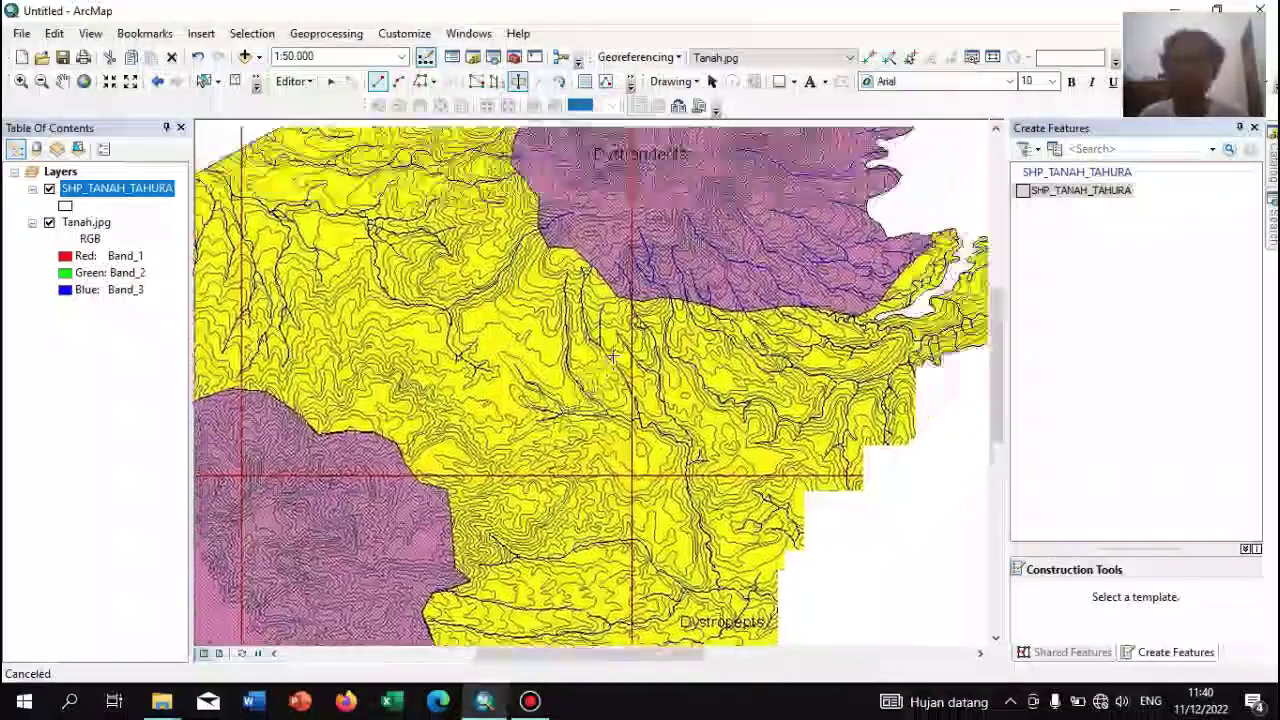
{"action": "key", "text": "Up"}
{"action": "key", "text": "Up"}
{"action": "key", "text": "Up"}
{"action": "key", "text": "Up"}
{"action": "key", "text": "Up"}
{"action": "key", "text": "Up"}
{"action": "key", "text": "Up"}
{"action": "key", "text": "Up"}
{"action": "key", "text": "Right"}
{"action": "key", "text": "Right"}
{"action": "key", "text": "Right"}
{"action": "key", "text": "Right"}
{"action": "key", "text": "Right"}
{"action": "key", "text": "Right"}
{"action": "key", "text": "Right"}
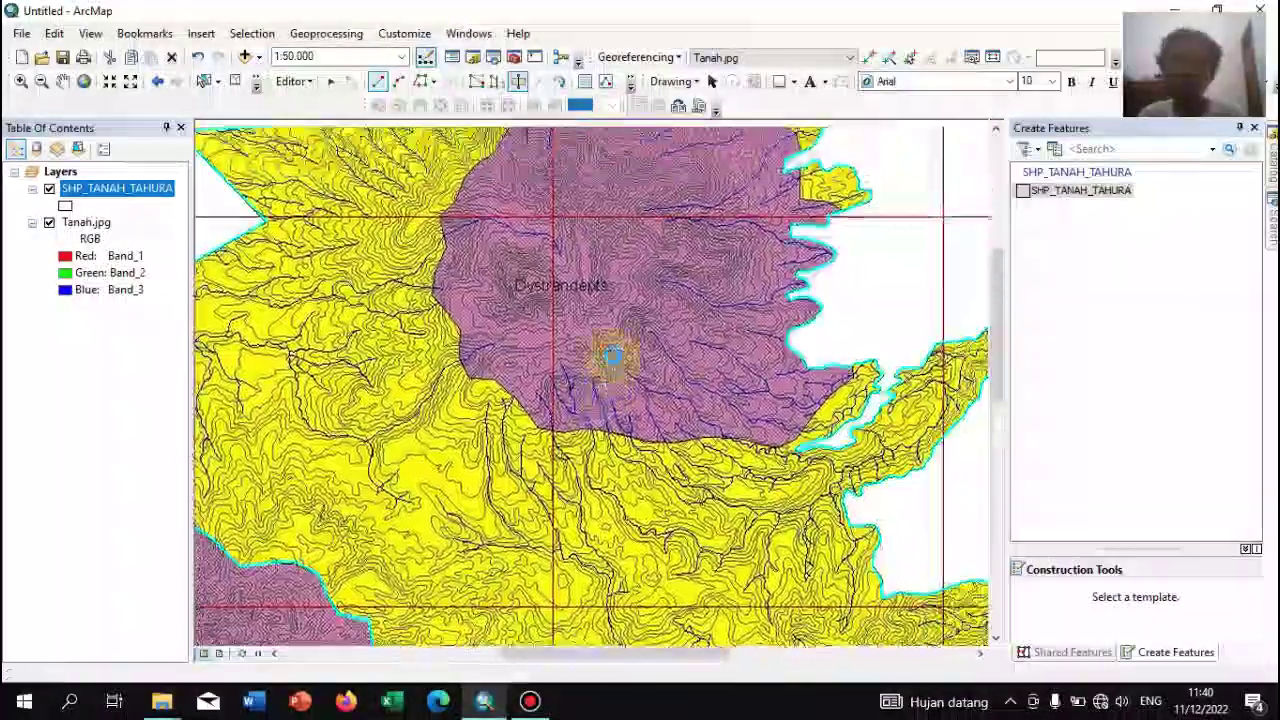
{"action": "key", "text": "Up"}
{"action": "key", "text": "Up"}
{"action": "key", "text": "Right"}
{"action": "key", "text": "Right"}
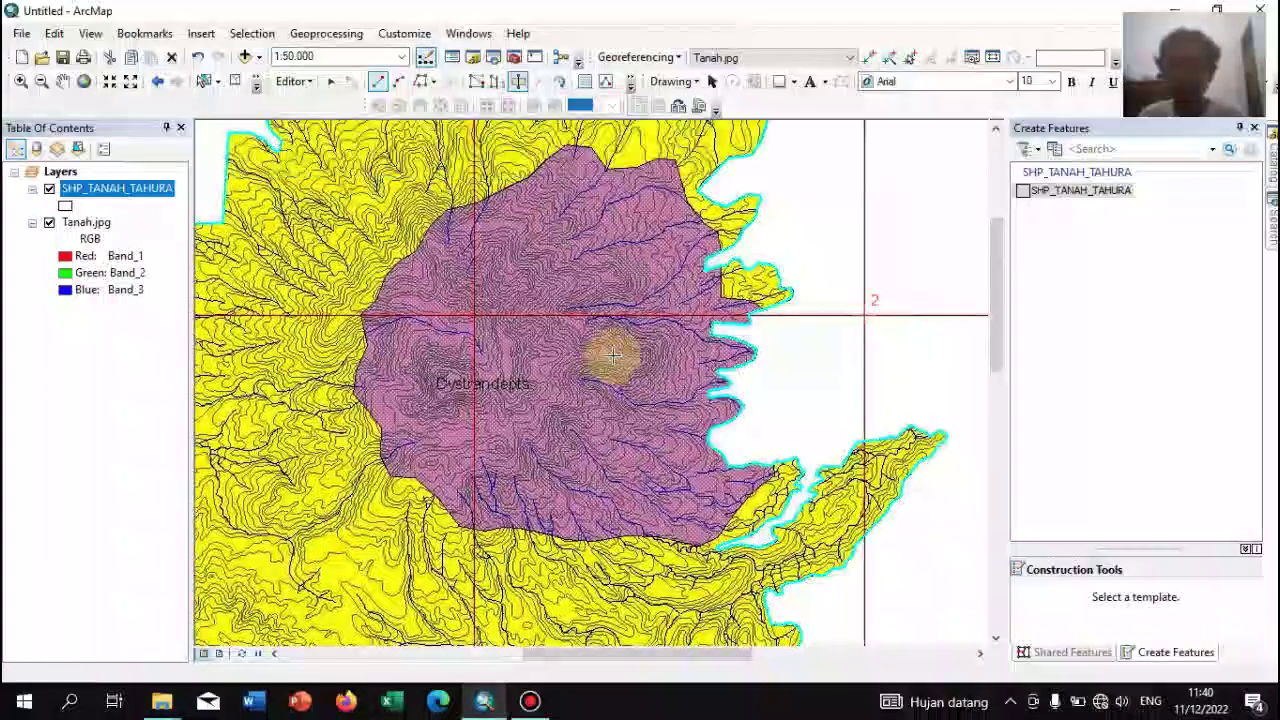
{"action": "scroll", "coordinate": [688, 318], "scroll_direction": "up", "scroll_amount": 5}
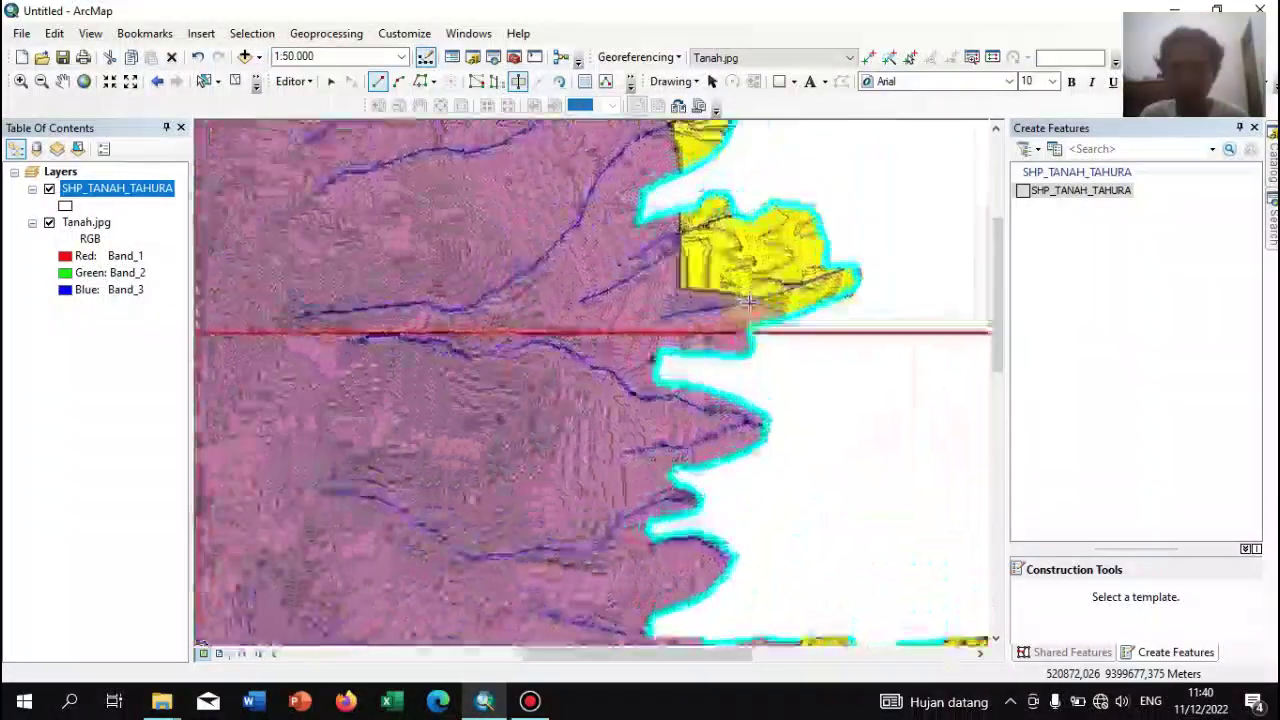
{"action": "left_click", "coordinate": [657, 182]}
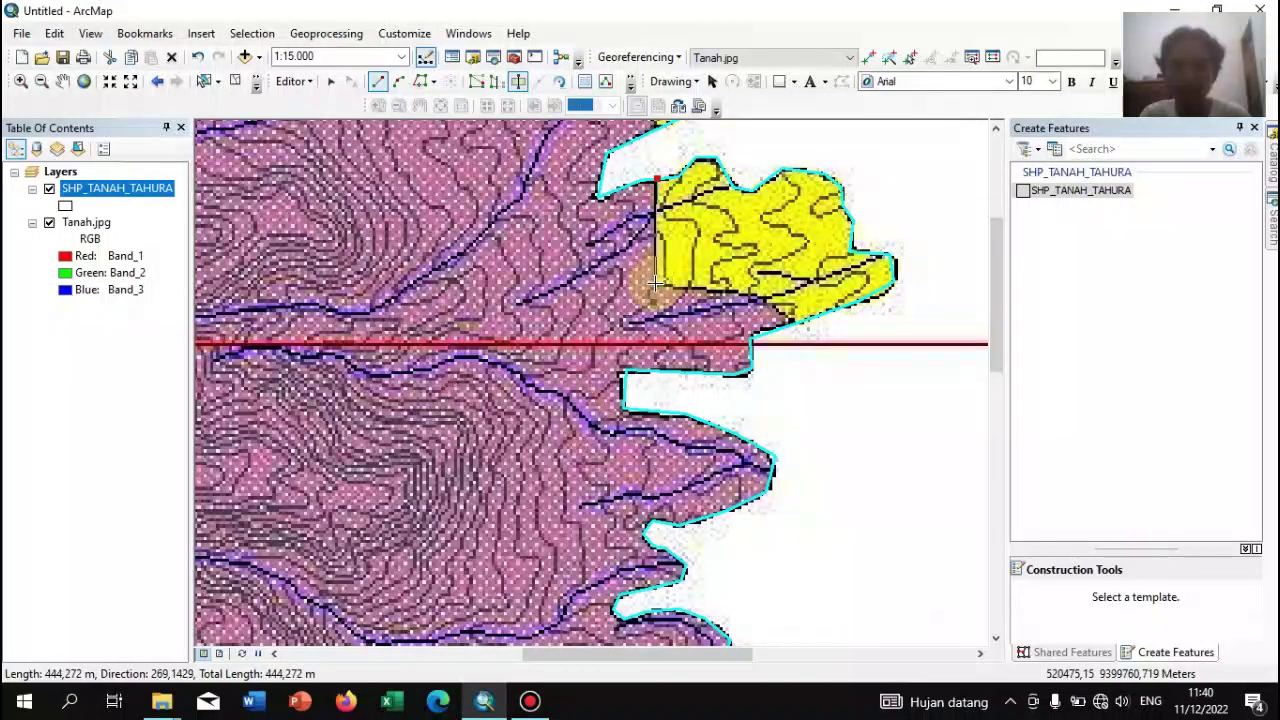
{"action": "left_click", "coordinate": [748, 296]}
{"action": "double_click", "coordinate": [797, 330]}
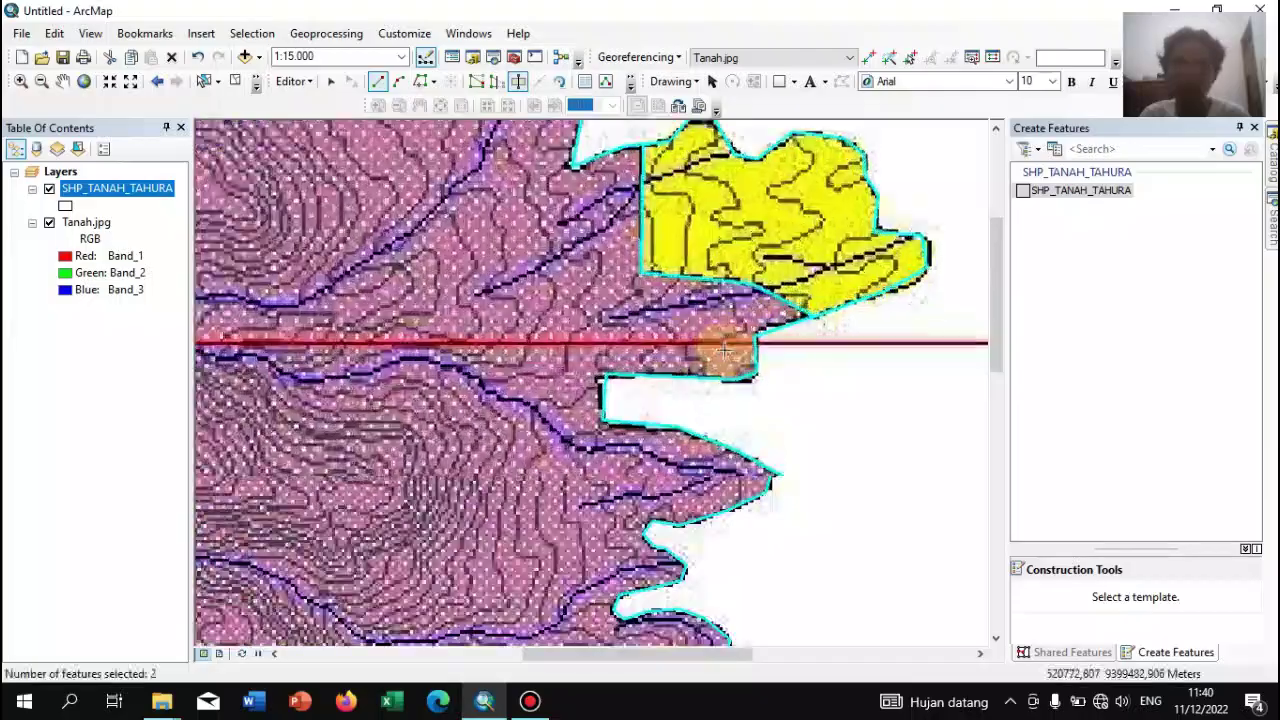
Cut the northern Dystrandepts area out of the yellow polygon, tracing its edge from the northeastern inlet around to the boundary vertex in the southeast
{"action": "scroll", "coordinate": [760, 340], "scroll_direction": "up", "scroll_amount": 2}
{"action": "scroll", "coordinate": [720, 345], "scroll_direction": "up", "scroll_amount": 3}
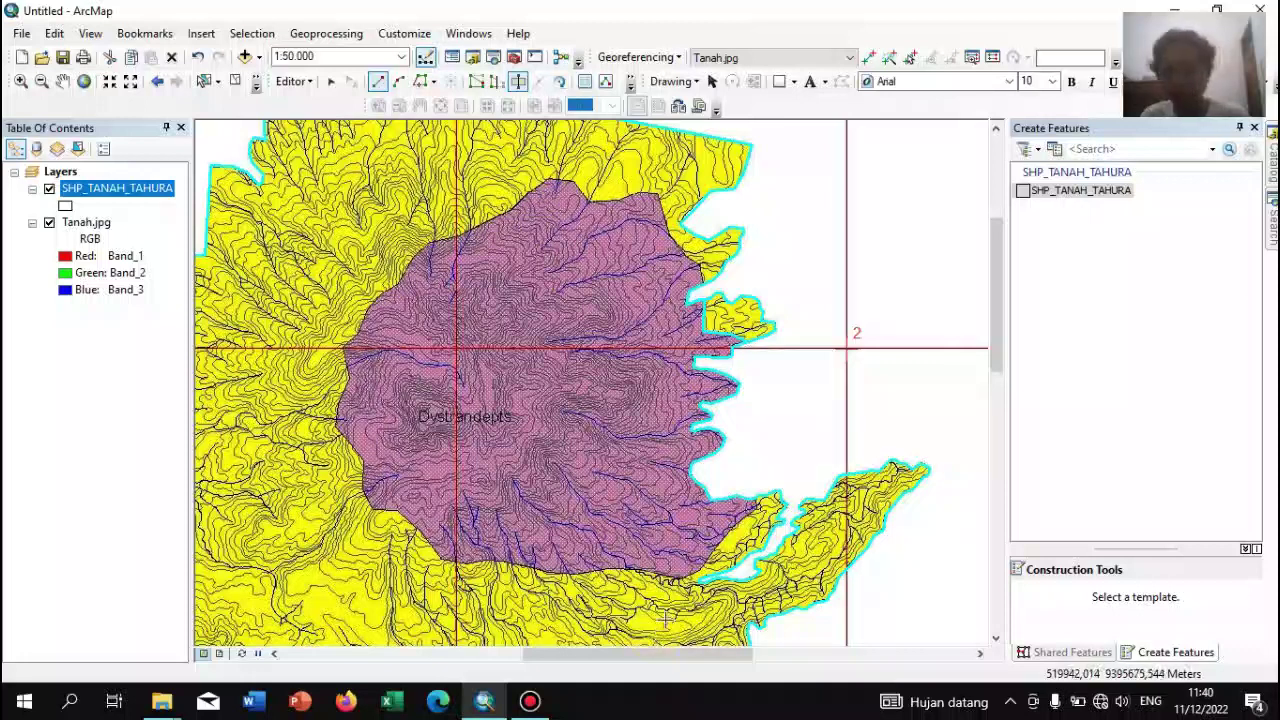
{"action": "left_click", "coordinate": [704, 288]}
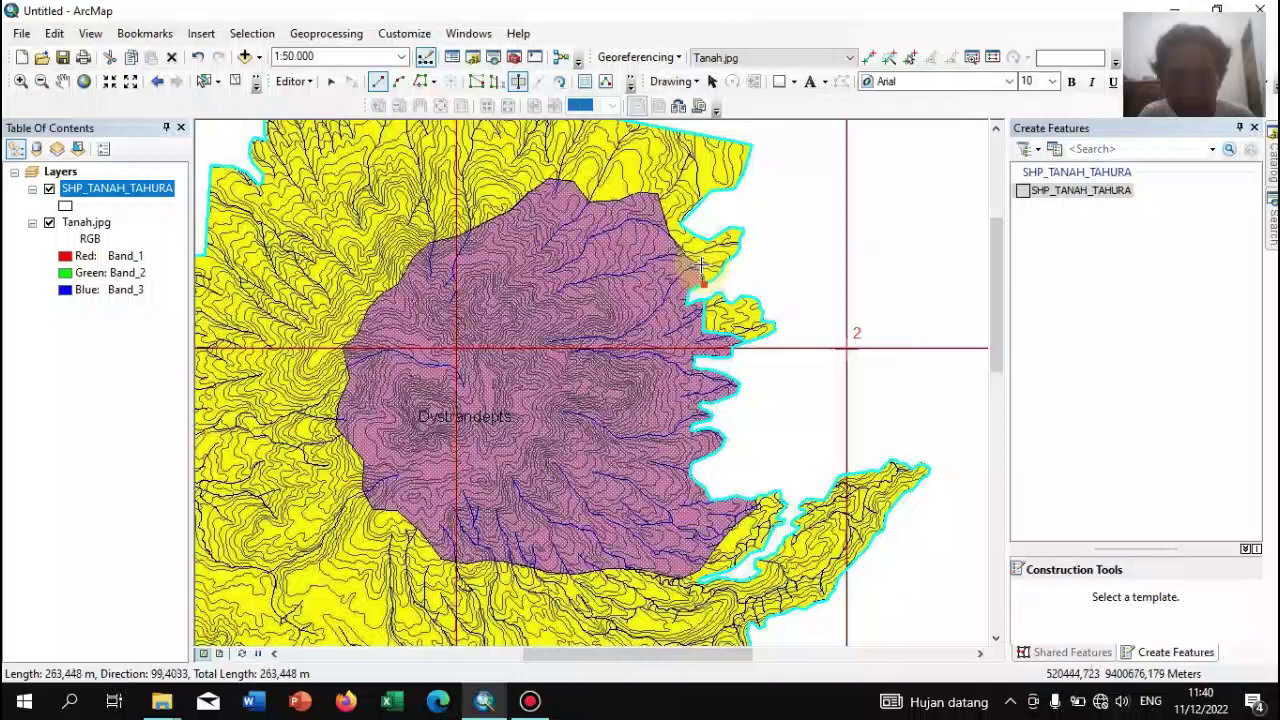
{"action": "left_click", "coordinate": [703, 267]}
{"action": "scroll", "coordinate": [703, 267], "scroll_direction": "up", "scroll_amount": 2}
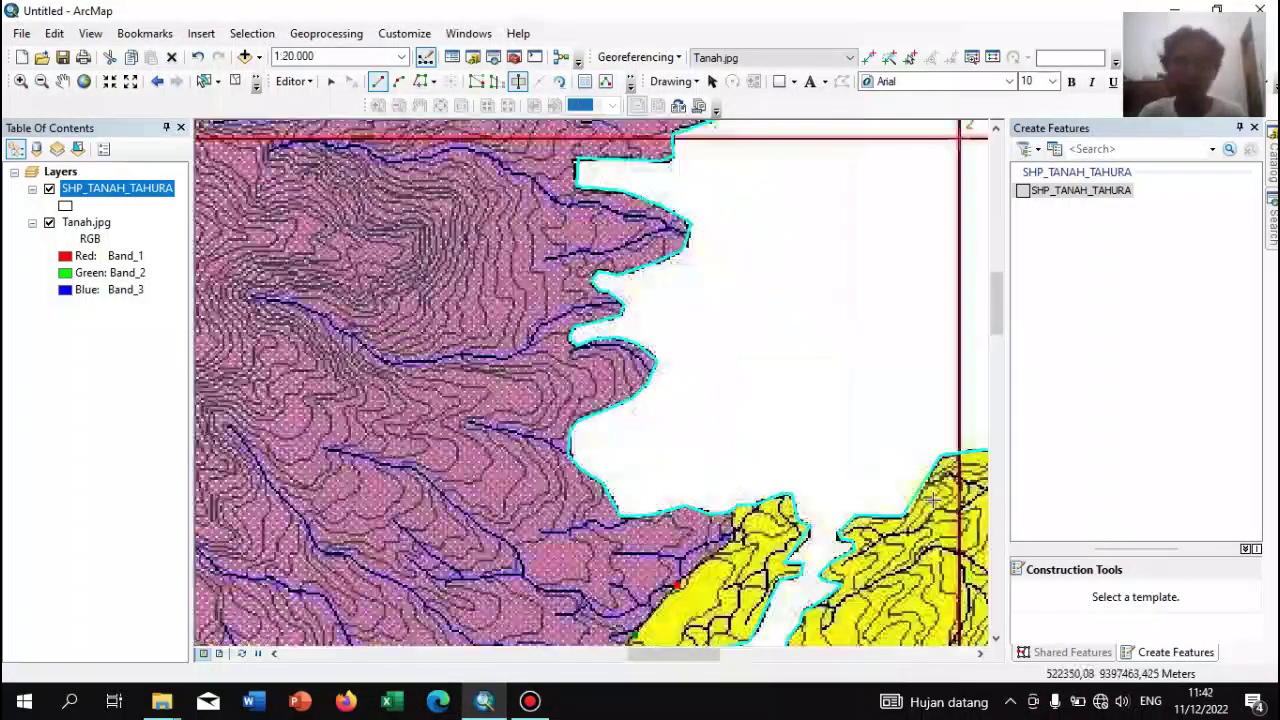
{"action": "left_click", "coordinate": [735, 538]}
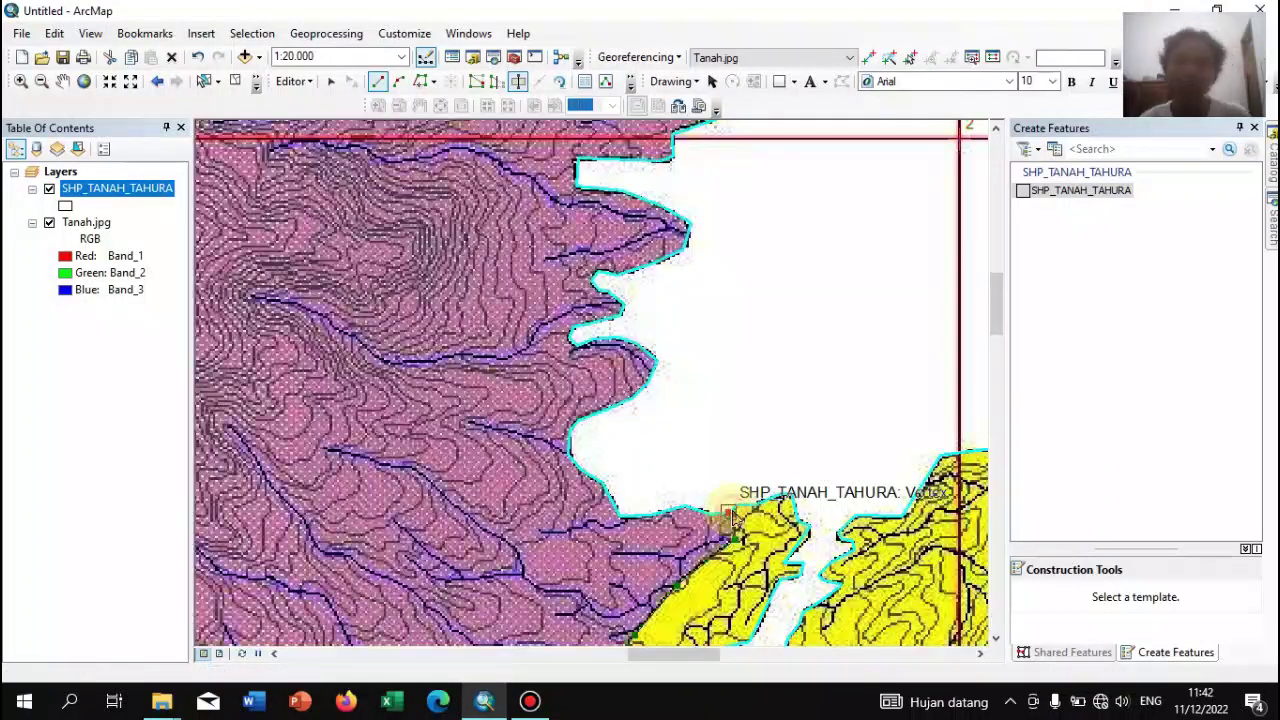
{"action": "double_click", "coordinate": [733, 518]}
Select the small eastern yellow patch together with the large yellow polygon surrounding the northern Dystrandepts area
{"action": "scroll", "coordinate": [522, 370], "scroll_direction": "down", "scroll_amount": 3}
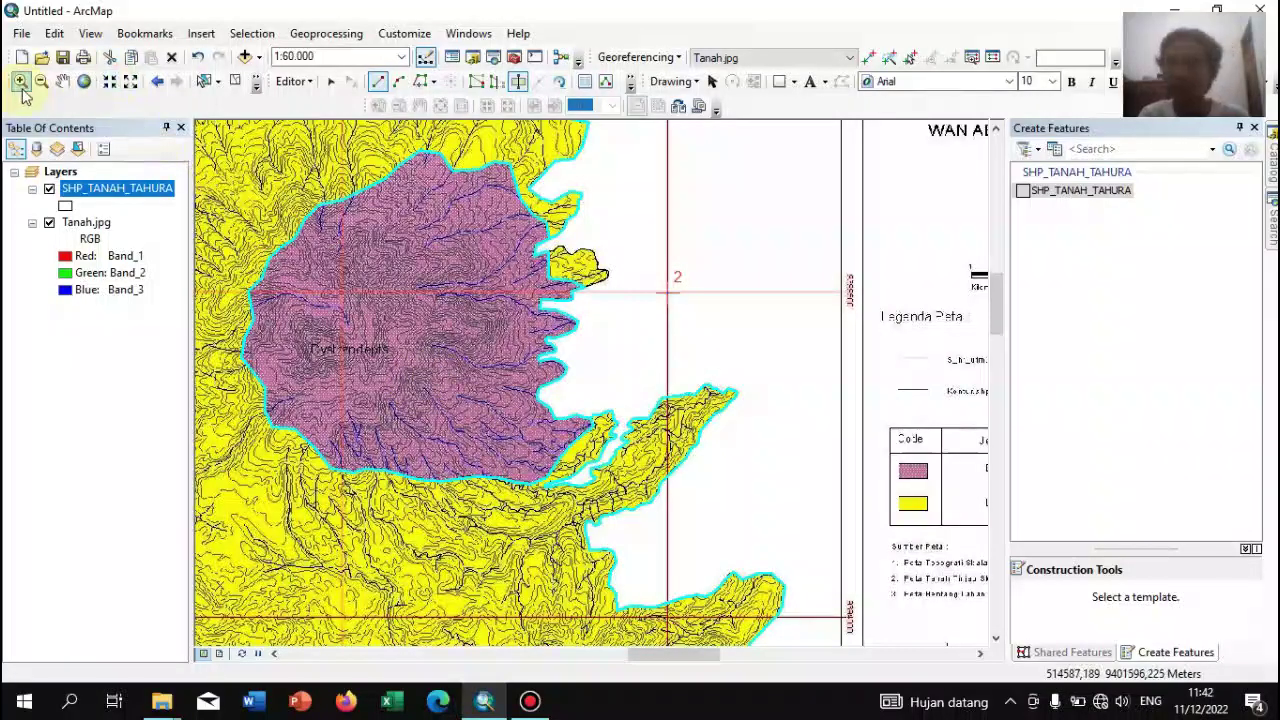
{"action": "left_click", "coordinate": [62, 81]}
{"action": "left_click_drag", "start_coordinate": [371, 443], "coordinate": [663, 362]}
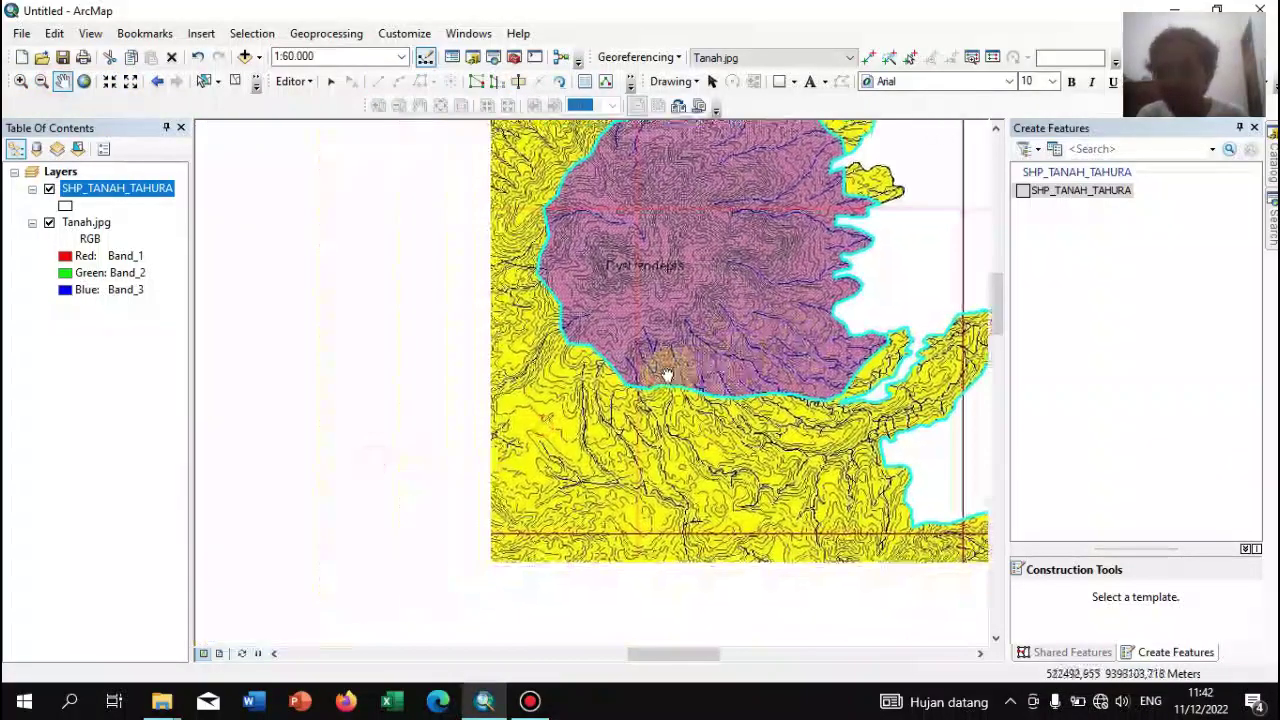
{"action": "left_click_drag", "start_coordinate": [903, 342], "coordinate": [705, 477]}
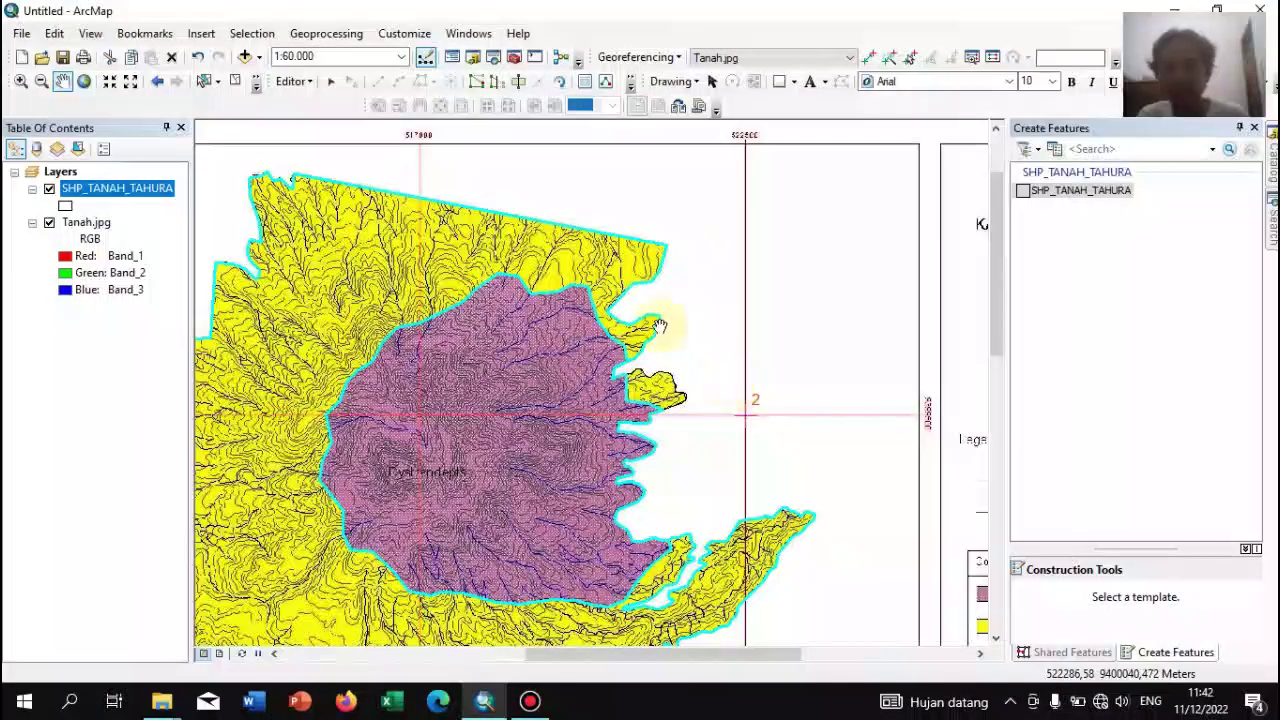
{"action": "left_click", "coordinate": [330, 81]}
{"action": "left_click", "coordinate": [658, 387]}
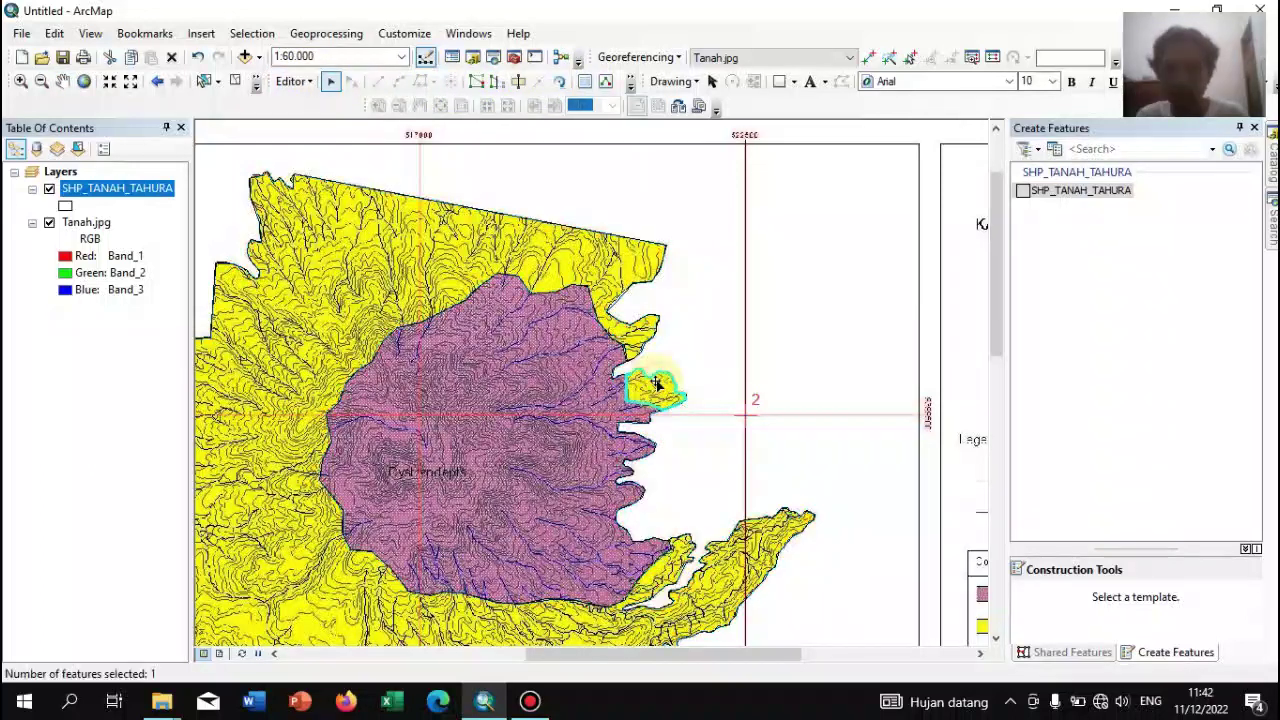
{"action": "left_click", "coordinate": [672, 383]}
{"action": "left_click", "coordinate": [661, 385]}
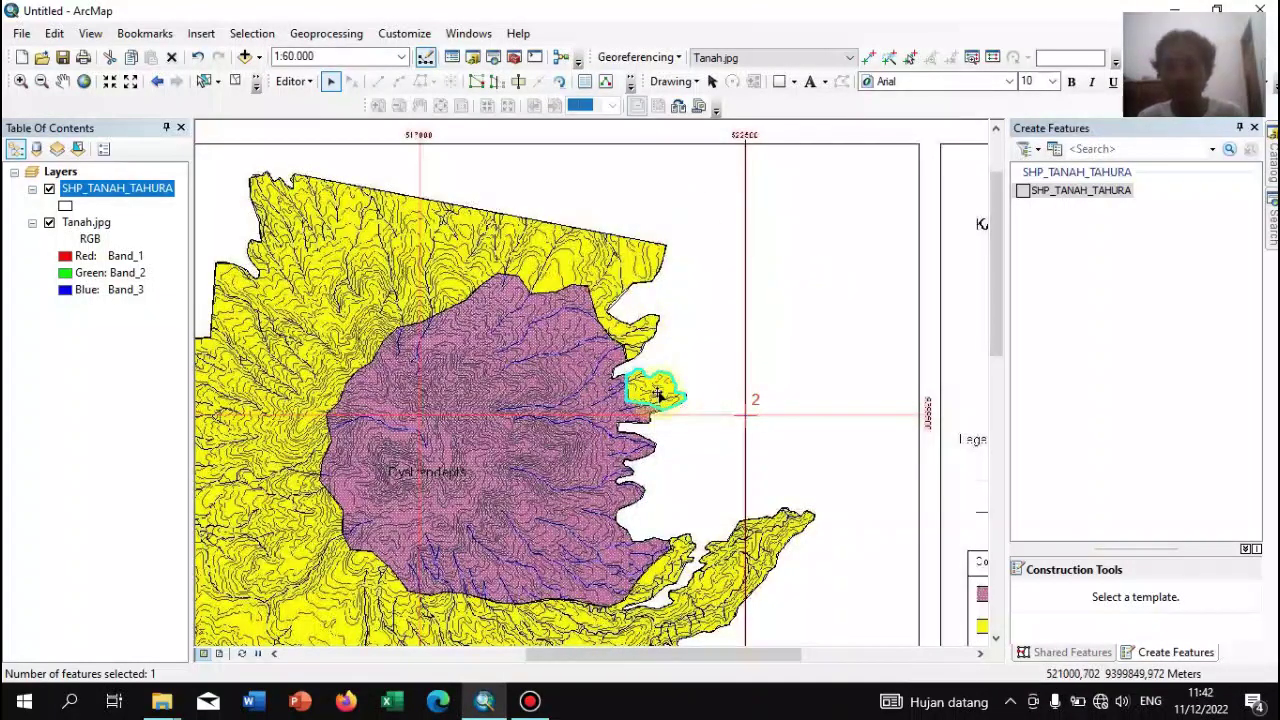
{"action": "left_click", "coordinate": [638, 340], "text": "shift"}
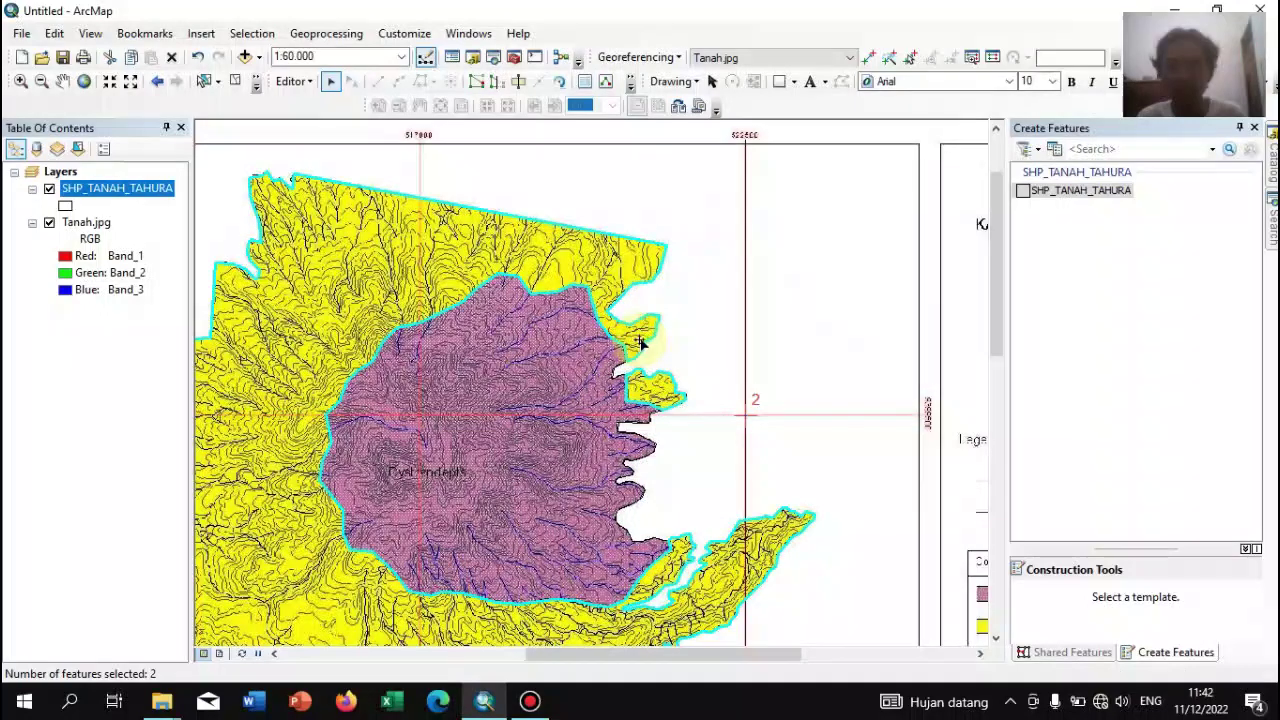
Merge the selected small eastern patch and the large yellow polygon into one feature and reselect the merged polygon
{"action": "left_click", "coordinate": [313, 86]}
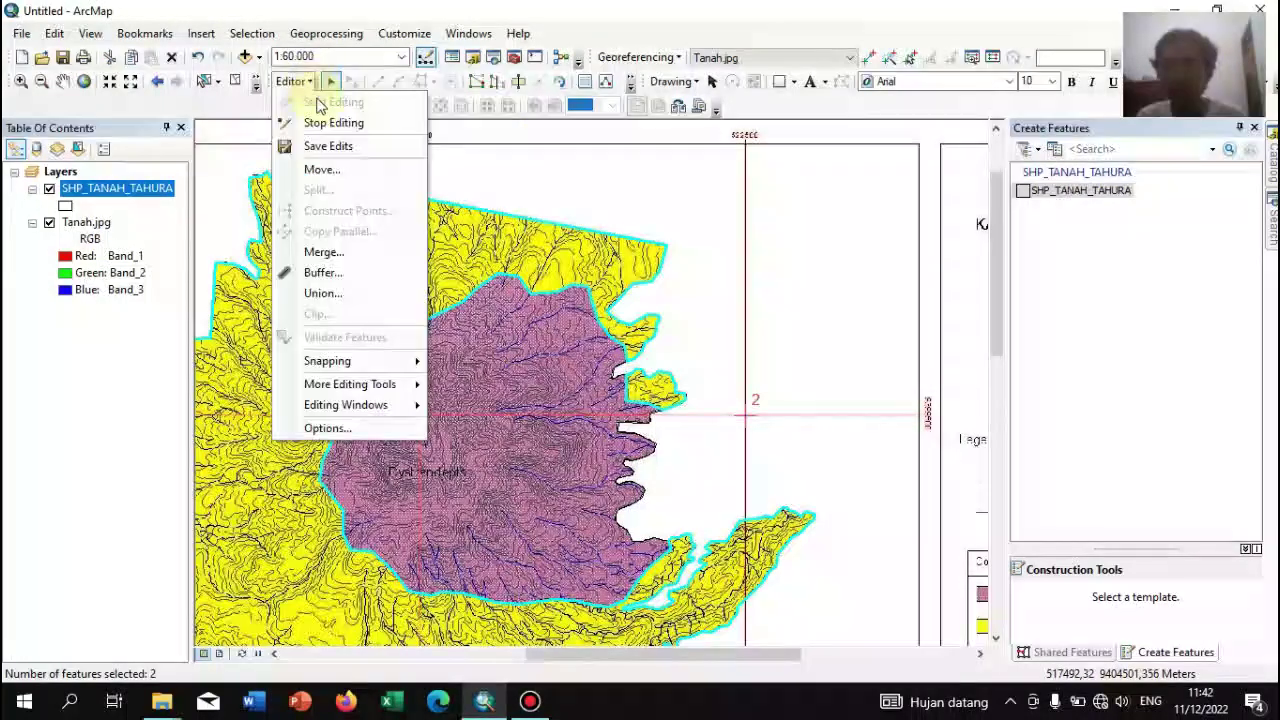
{"action": "left_click", "coordinate": [323, 253]}
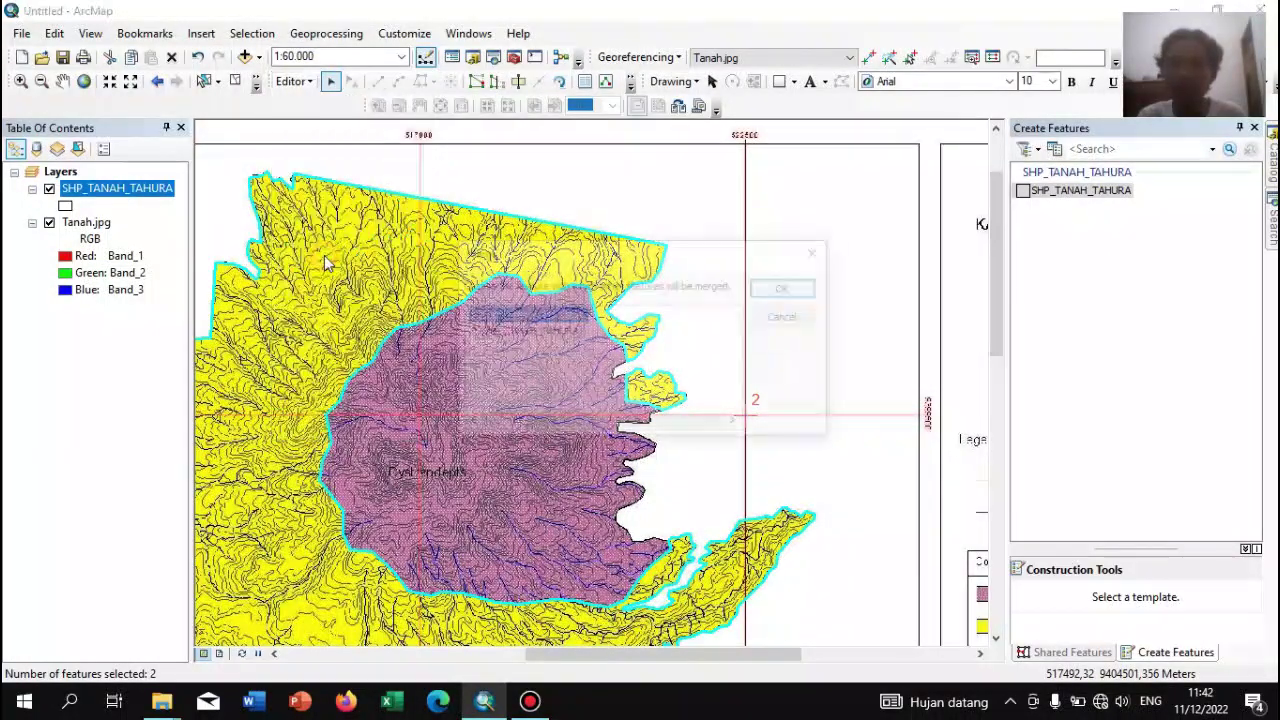
{"action": "left_click", "coordinate": [799, 292]}
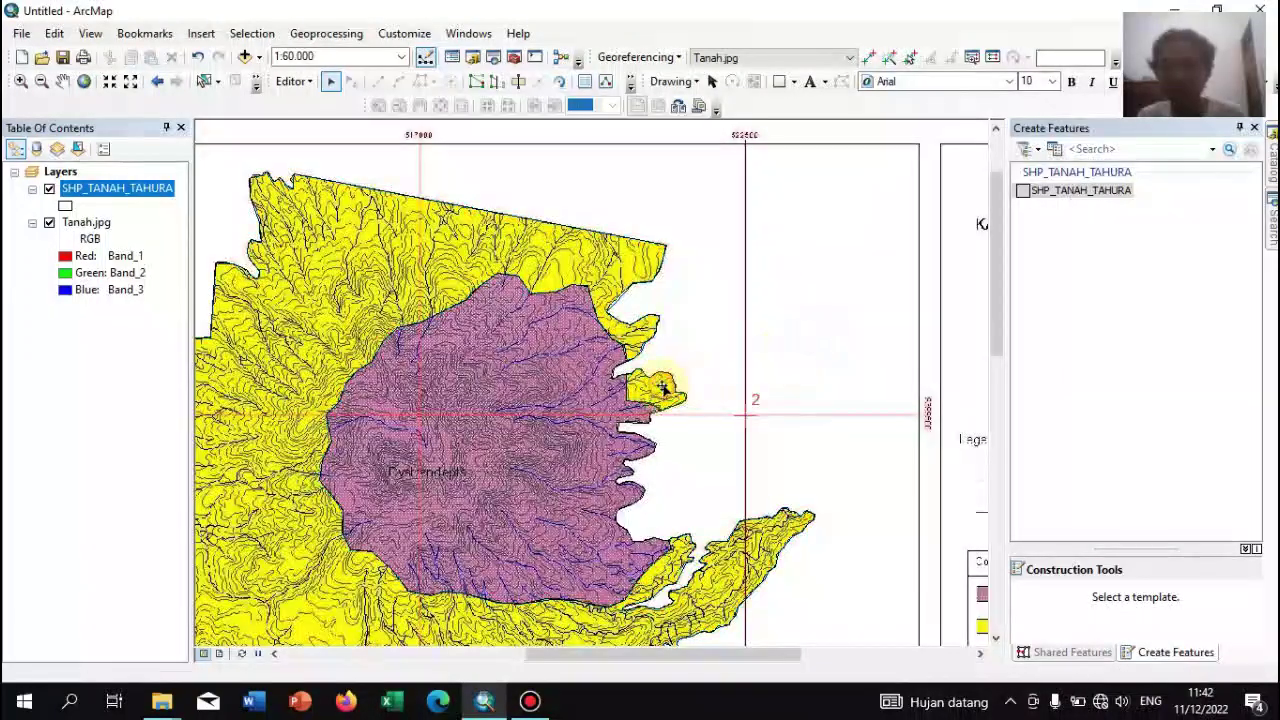
{"action": "left_click", "coordinate": [661, 388]}
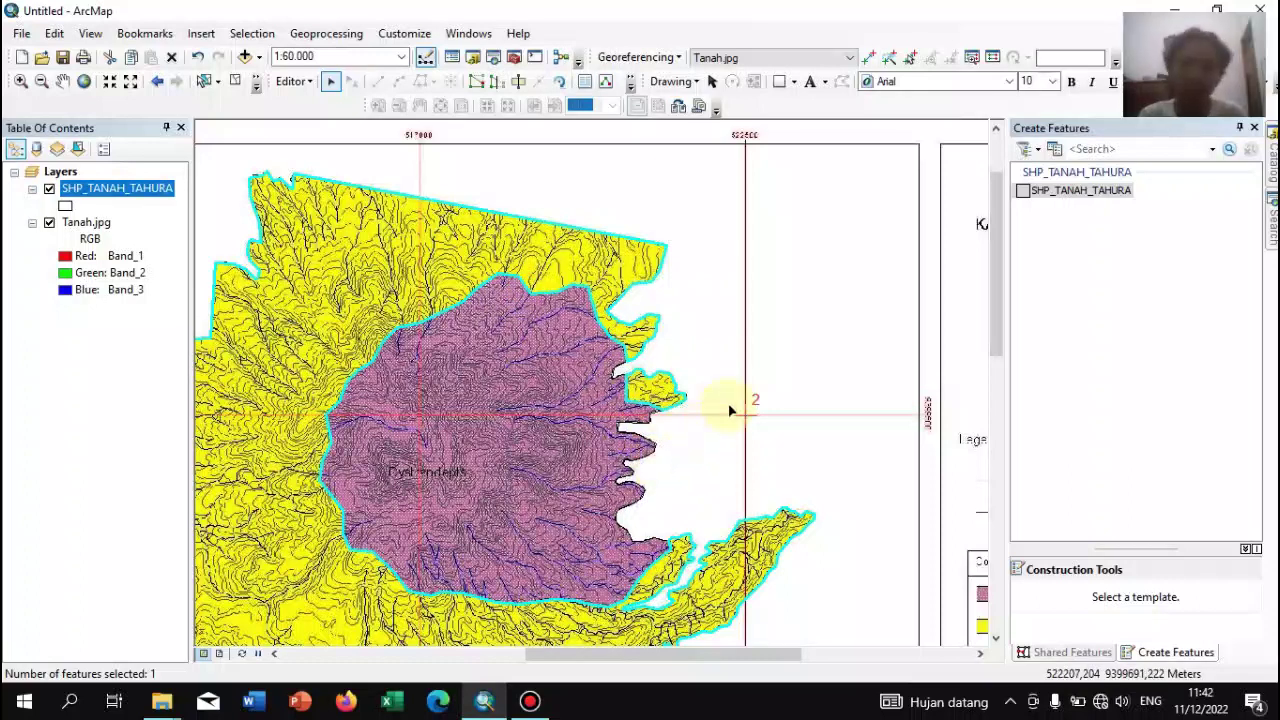
Save the edits made to the SHP_TANAH_TAHURA polygons and end the editing session
{"action": "left_click", "coordinate": [62, 81]}
{"action": "left_click_drag", "start_coordinate": [434, 315], "coordinate": [646, 212]}
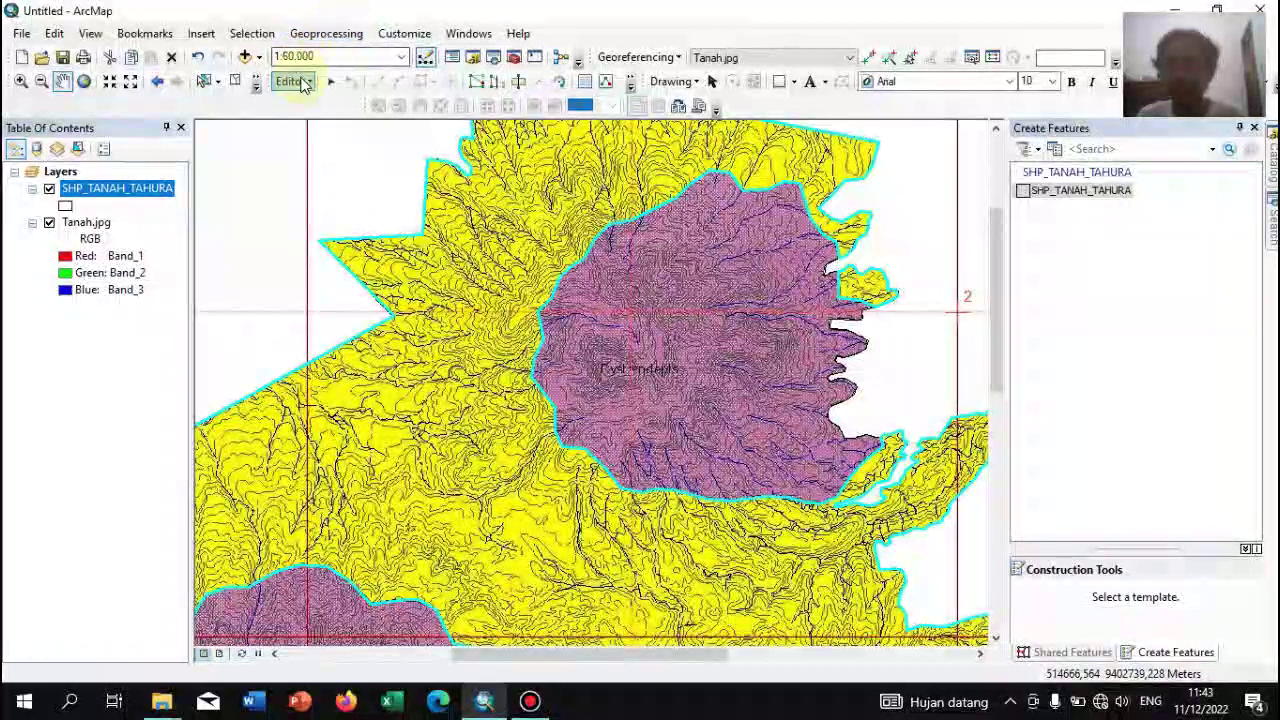
{"action": "left_click", "coordinate": [292, 81]}
{"action": "left_click", "coordinate": [362, 158]}
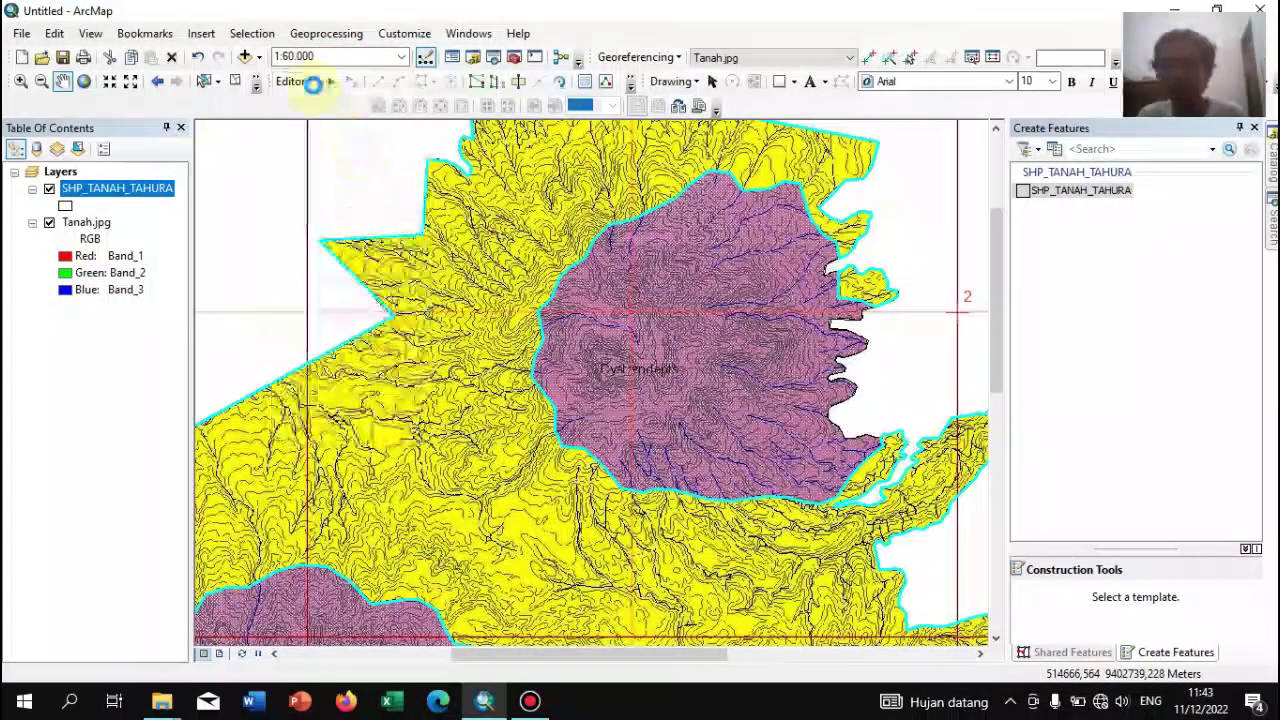
{"action": "left_click", "coordinate": [296, 81]}
{"action": "left_click", "coordinate": [330, 123]}
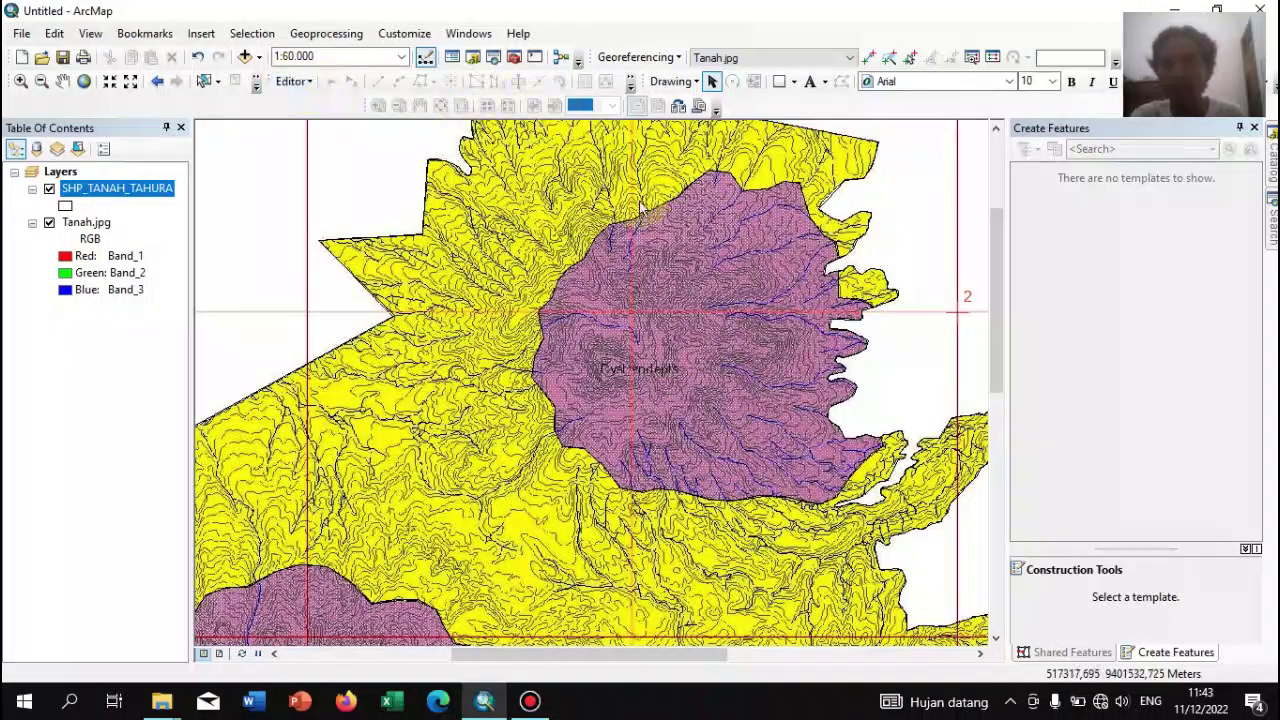
Open the attribute table of the SHP_TANAH_TAHURA layer and place it as a small window over the map
{"action": "right_click", "coordinate": [136, 194]}
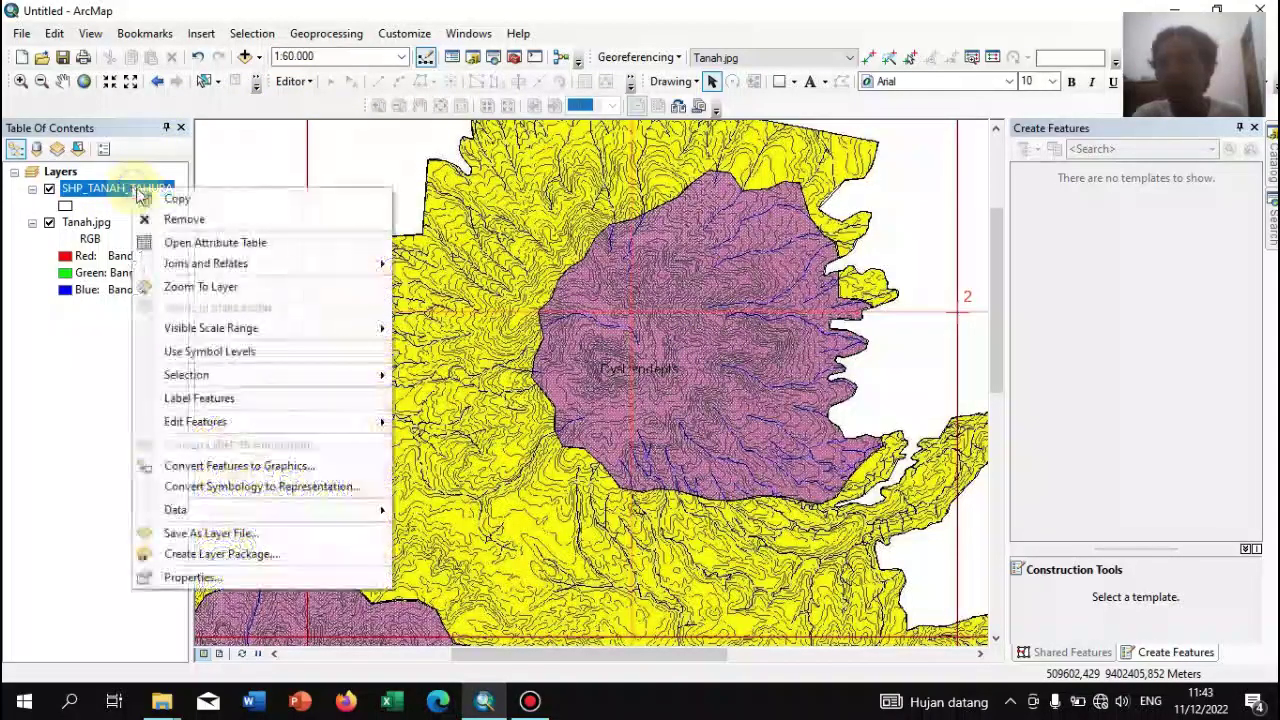
{"action": "left_click", "coordinate": [266, 244]}
{"action": "left_click_drag", "start_coordinate": [1168, 148], "coordinate": [452, 240]}
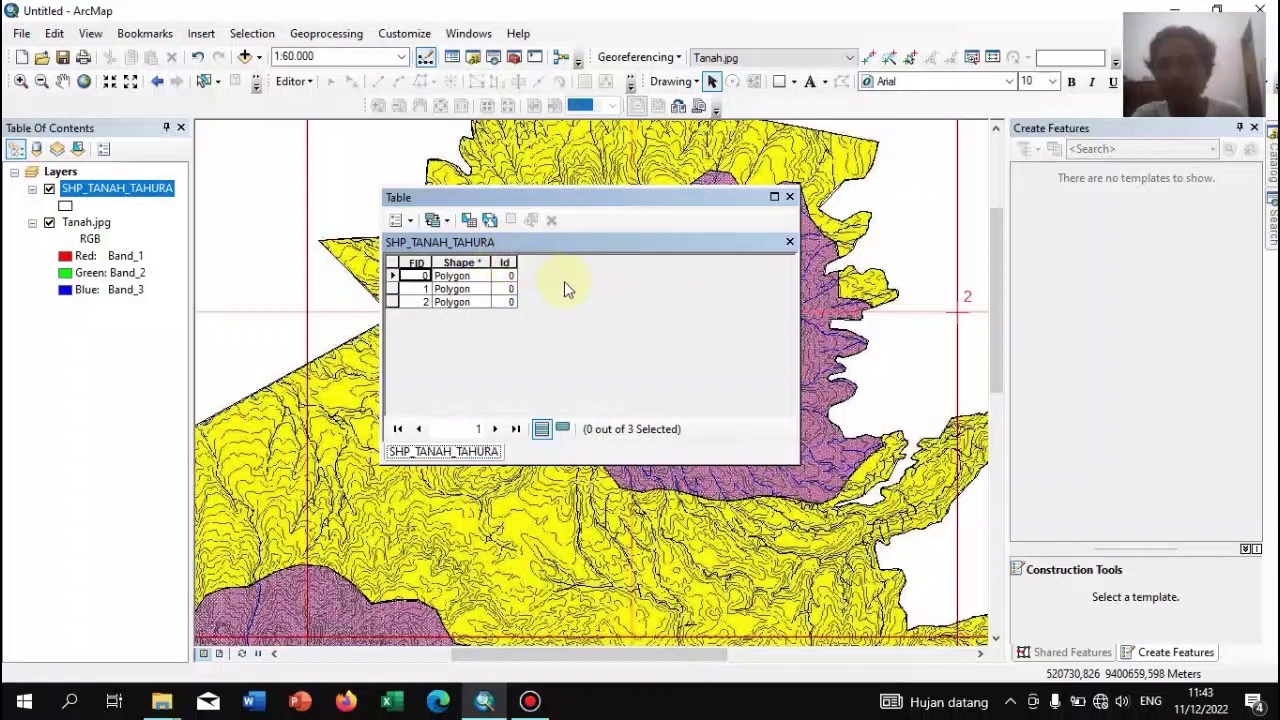
{"action": "left_click_drag", "start_coordinate": [678, 210], "coordinate": [757, 212]}
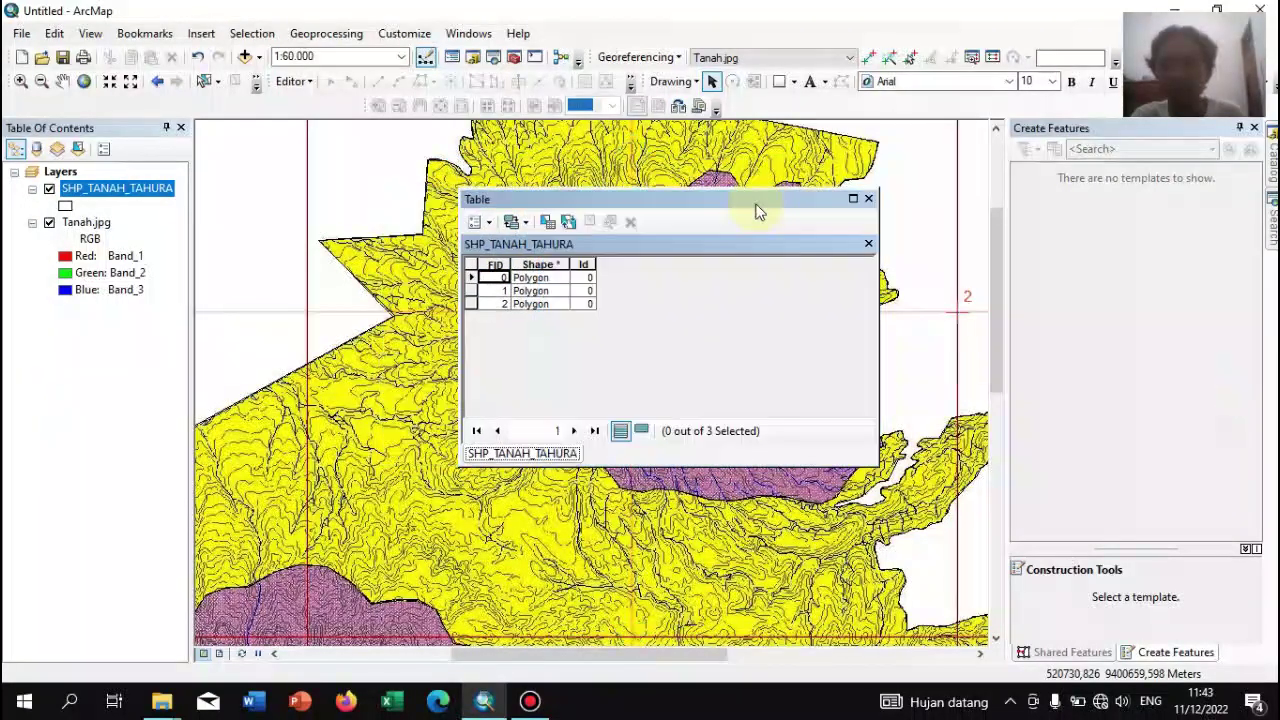
Add a Text field named Klasifikasi with a length of 50 to the attribute table
{"action": "left_click", "coordinate": [489, 224]}
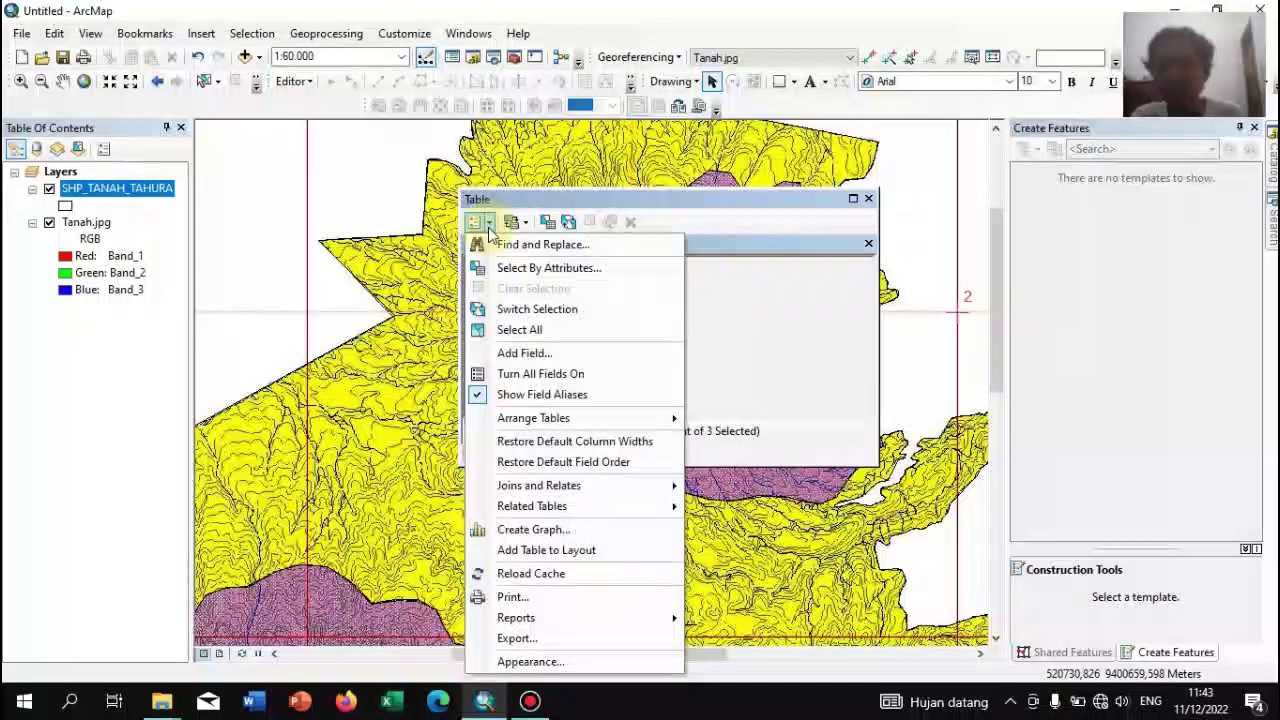
{"action": "left_click", "coordinate": [530, 353]}
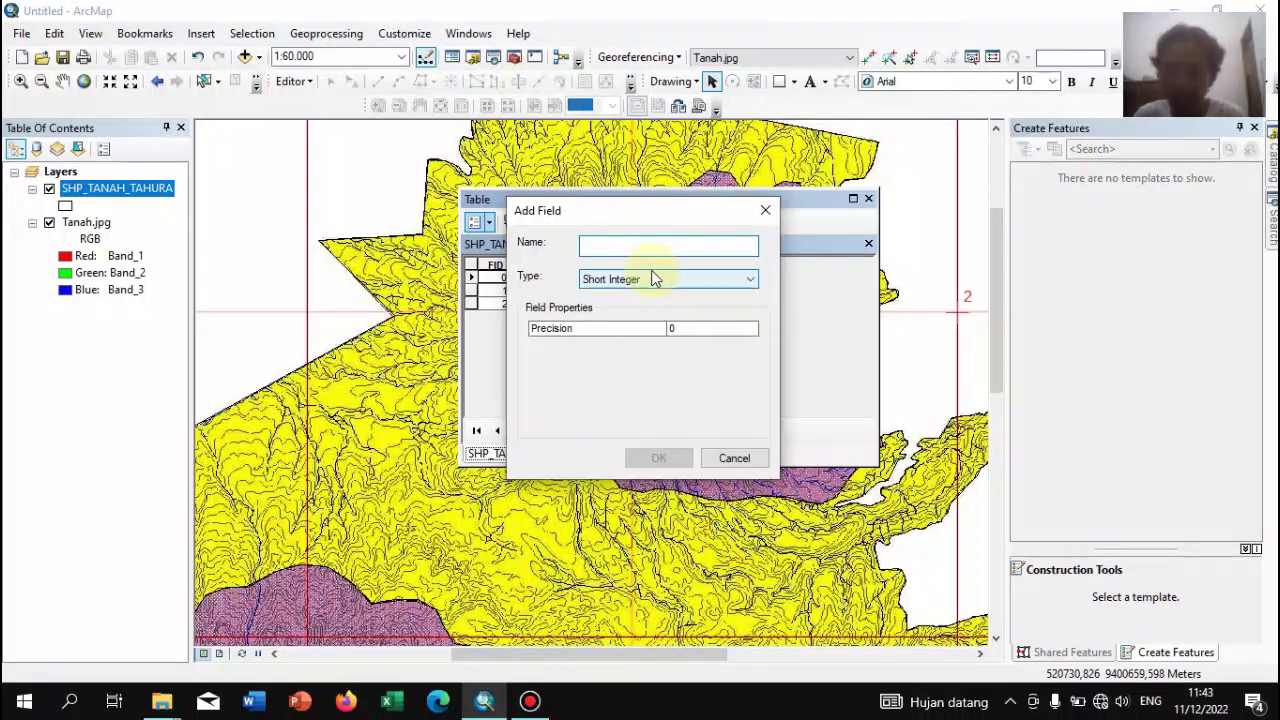
{"action": "type", "text": "Klasifikasi"}
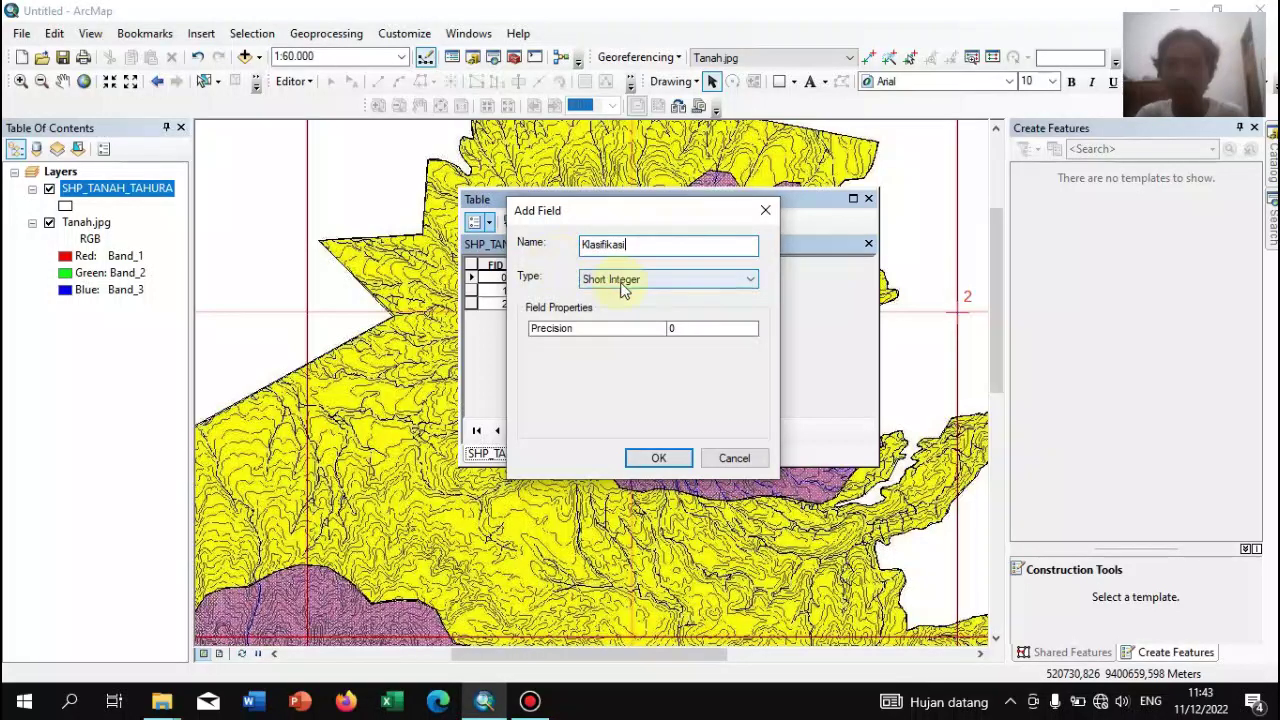
{"action": "left_click", "coordinate": [622, 285]}
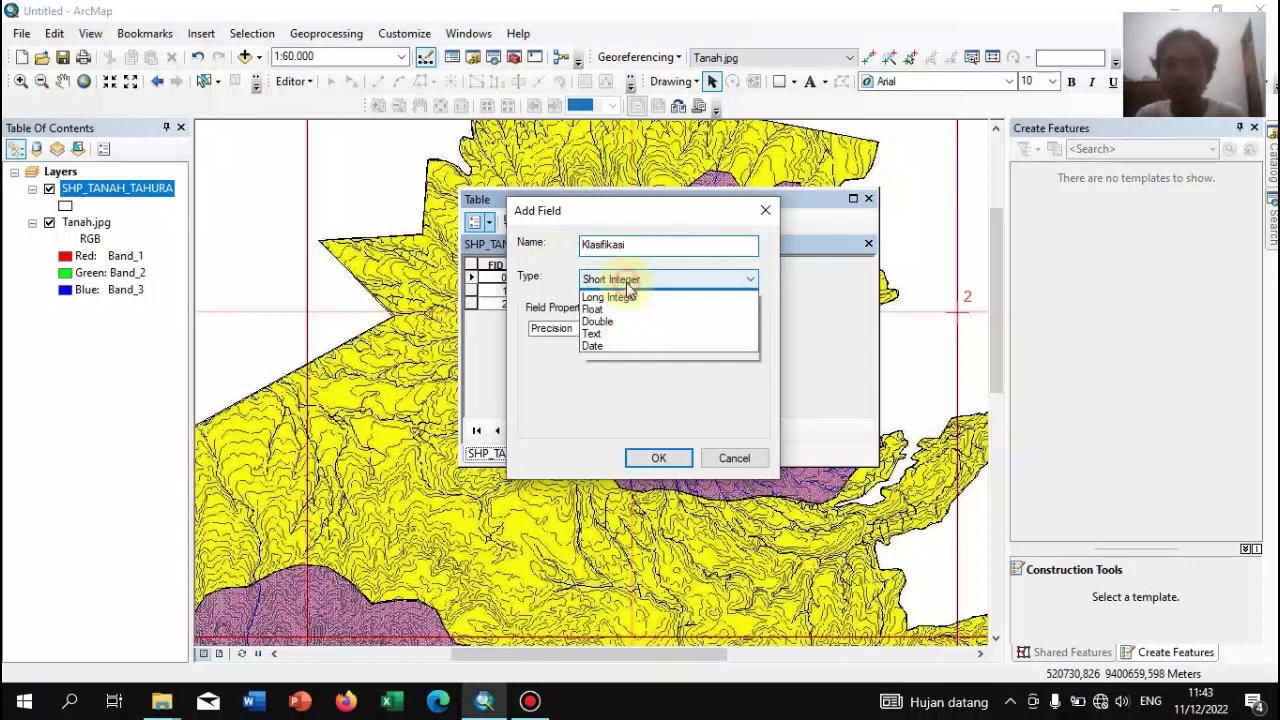
{"action": "left_click", "coordinate": [657, 345]}
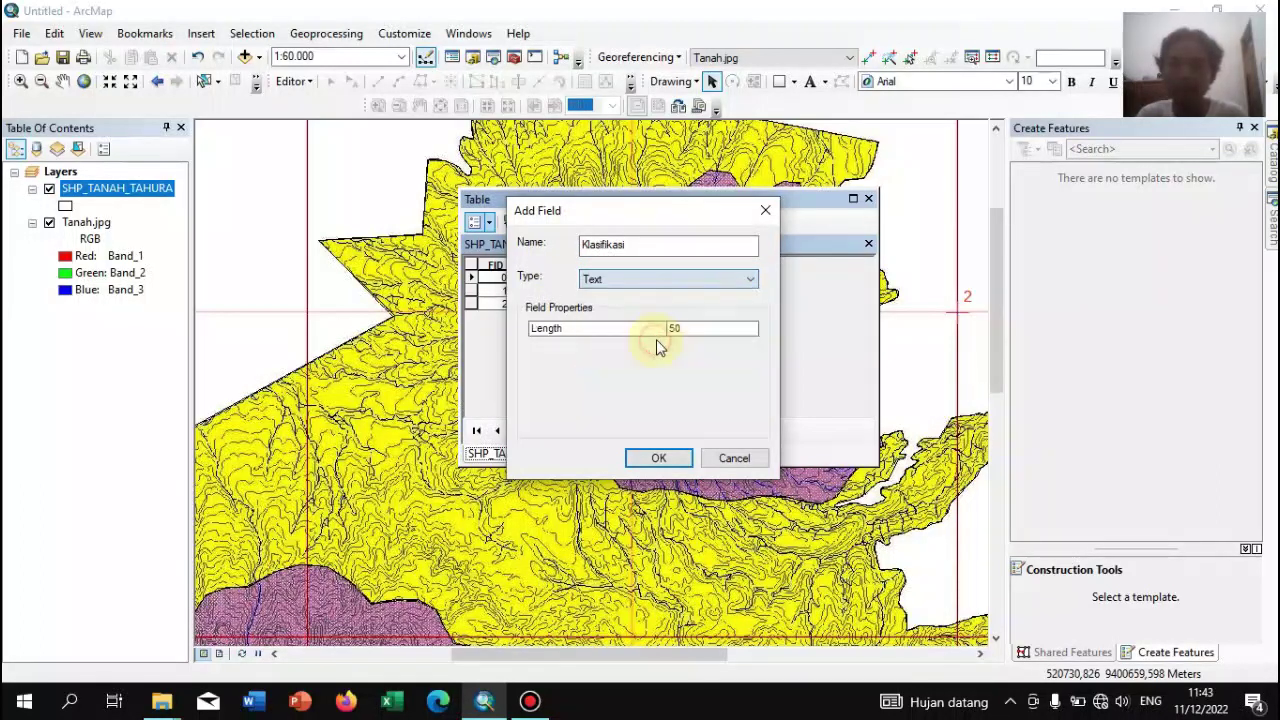
{"action": "left_click", "coordinate": [660, 460]}
{"action": "left_click", "coordinate": [716, 419]}
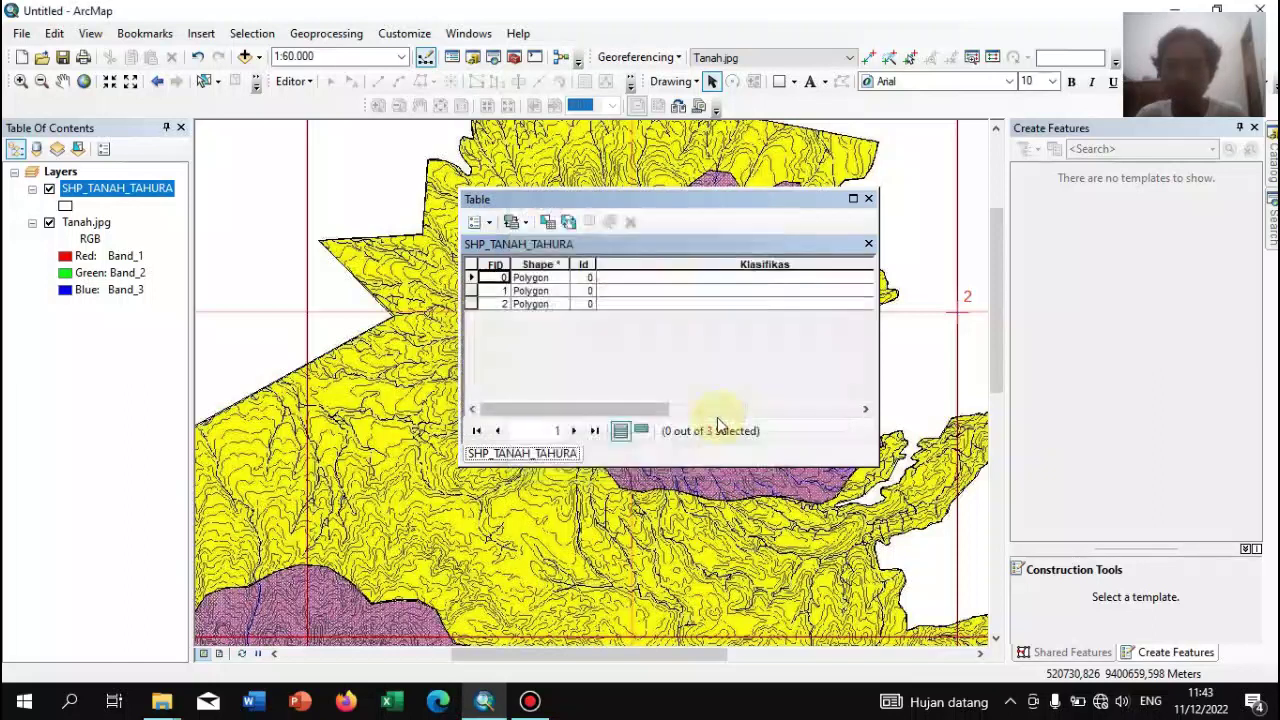
Narrow the Klasifikas column so it fits in the table window and move the table toward the map's northeast
{"action": "left_click_drag", "start_coordinate": [645, 410], "coordinate": [850, 345]}
{"action": "left_click_drag", "start_coordinate": [841, 264], "coordinate": [642, 271]}
{"action": "left_click_drag", "start_coordinate": [648, 207], "coordinate": [748, 167]}
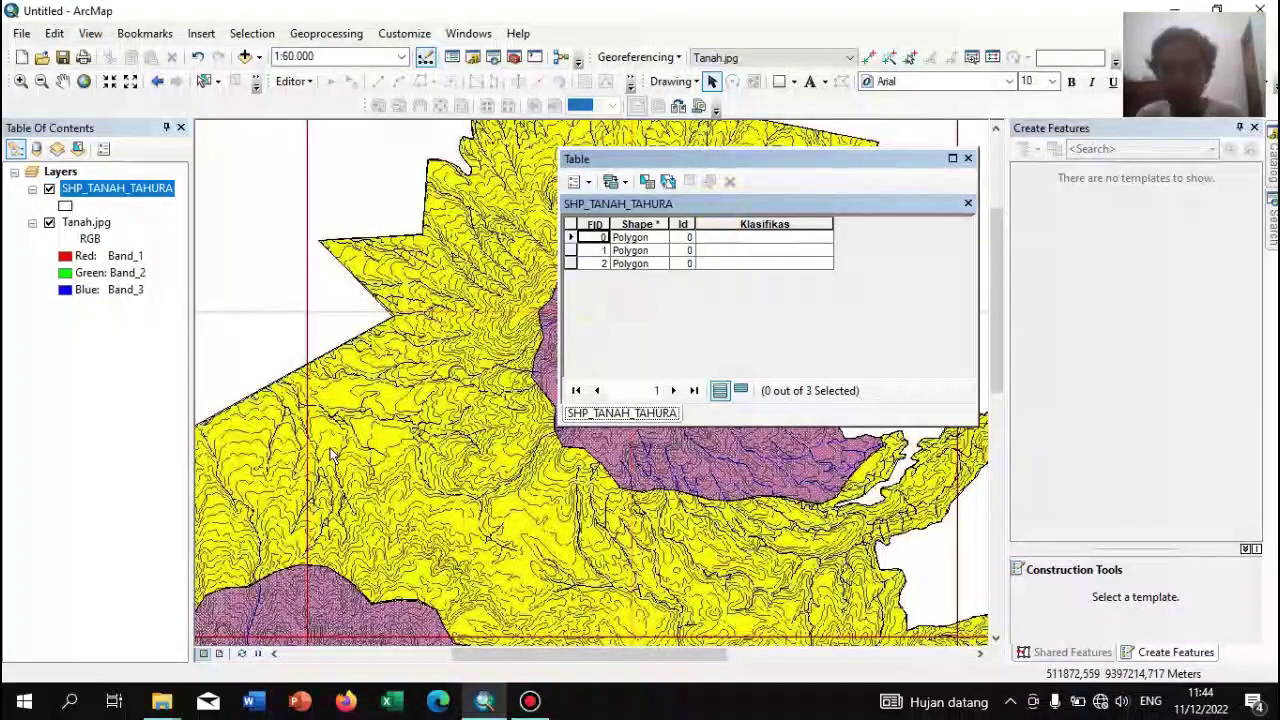
Select the southwestern Dystrandepts polygon on the map
{"action": "scroll", "coordinate": [345, 470], "scroll_direction": "up", "scroll_amount": 1}
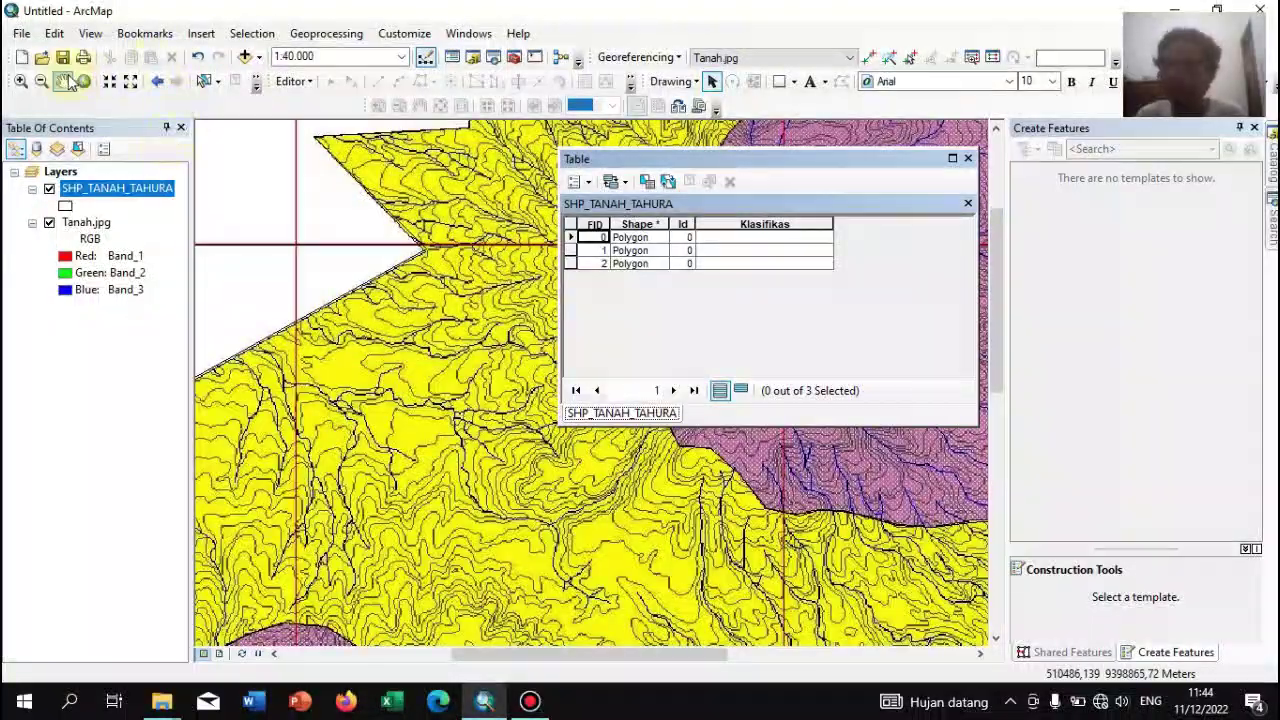
{"action": "left_click", "coordinate": [67, 79]}
{"action": "left_click_drag", "start_coordinate": [387, 498], "coordinate": [523, 257]}
{"action": "left_click_drag", "start_coordinate": [409, 476], "coordinate": [420, 410]}
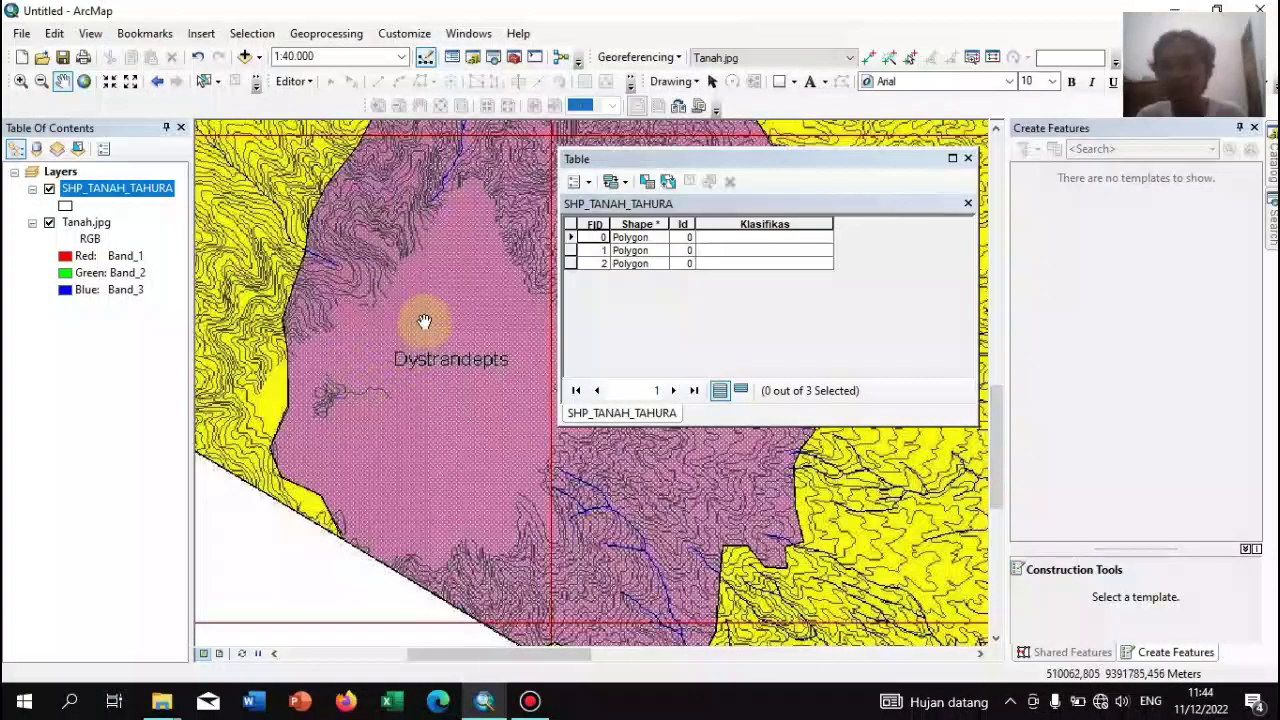
{"action": "left_click", "coordinate": [204, 81]}
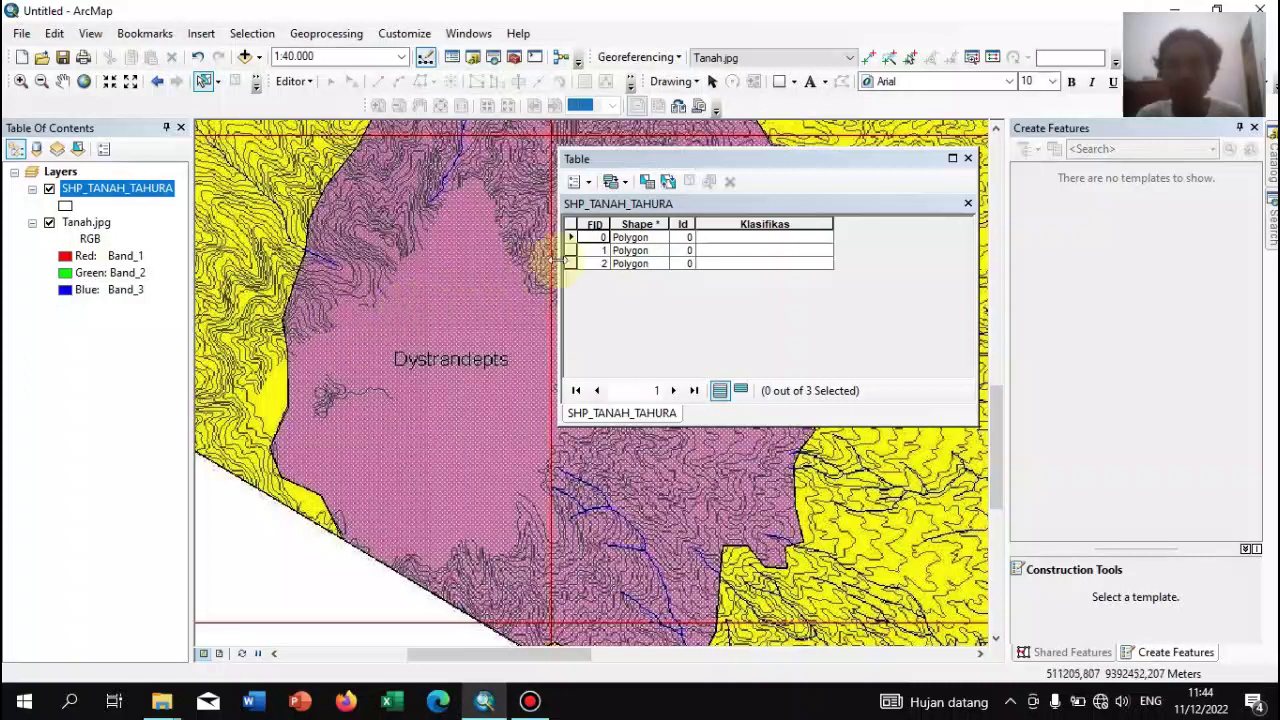
{"action": "left_click", "coordinate": [353, 285]}
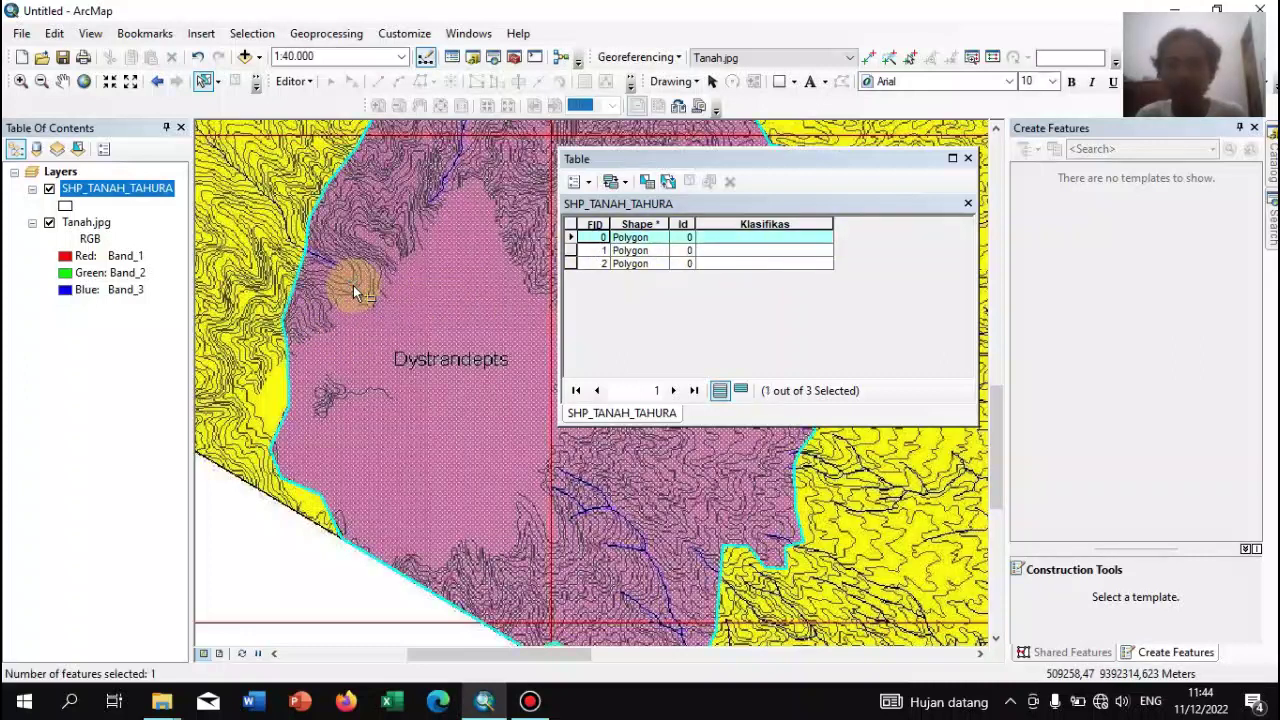
{"action": "left_click", "coordinate": [729, 240]}
{"action": "right_click", "coordinate": [730, 240]}
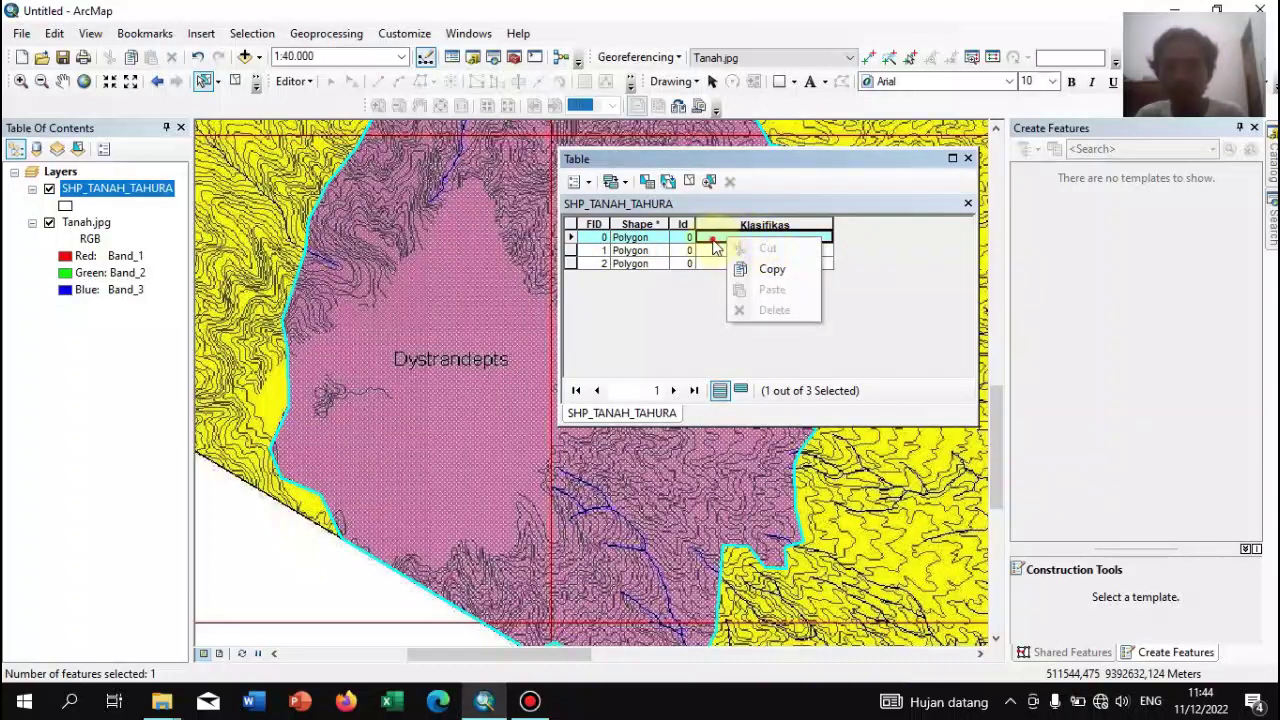
{"action": "left_click", "coordinate": [717, 246]}
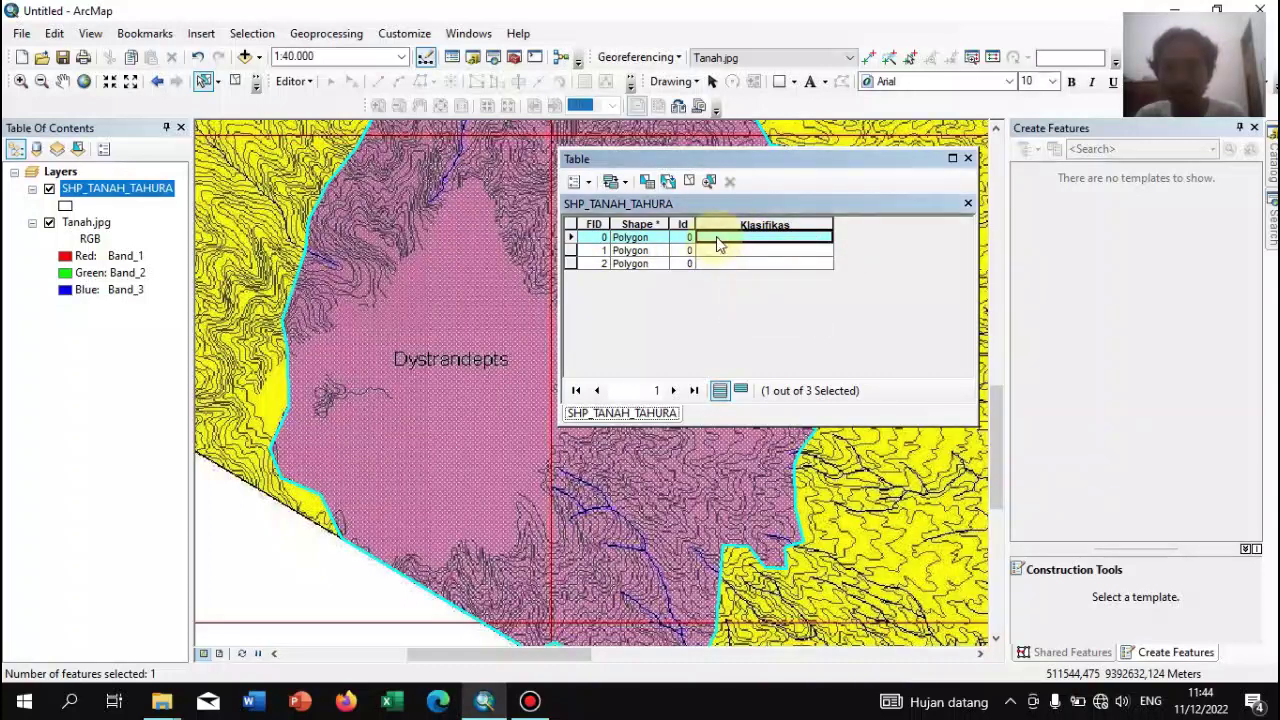
{"action": "left_click", "coordinate": [772, 224]}
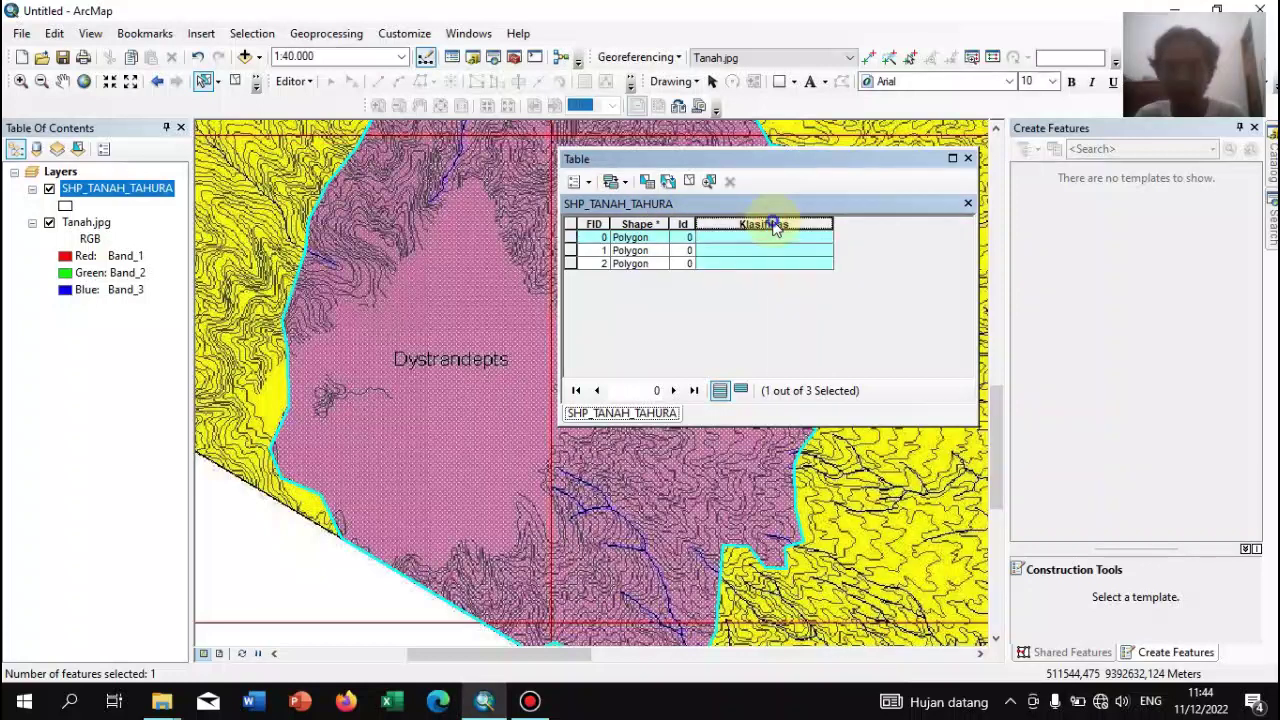
{"action": "right_click", "coordinate": [775, 226]}
{"action": "left_click", "coordinate": [451, 320]}
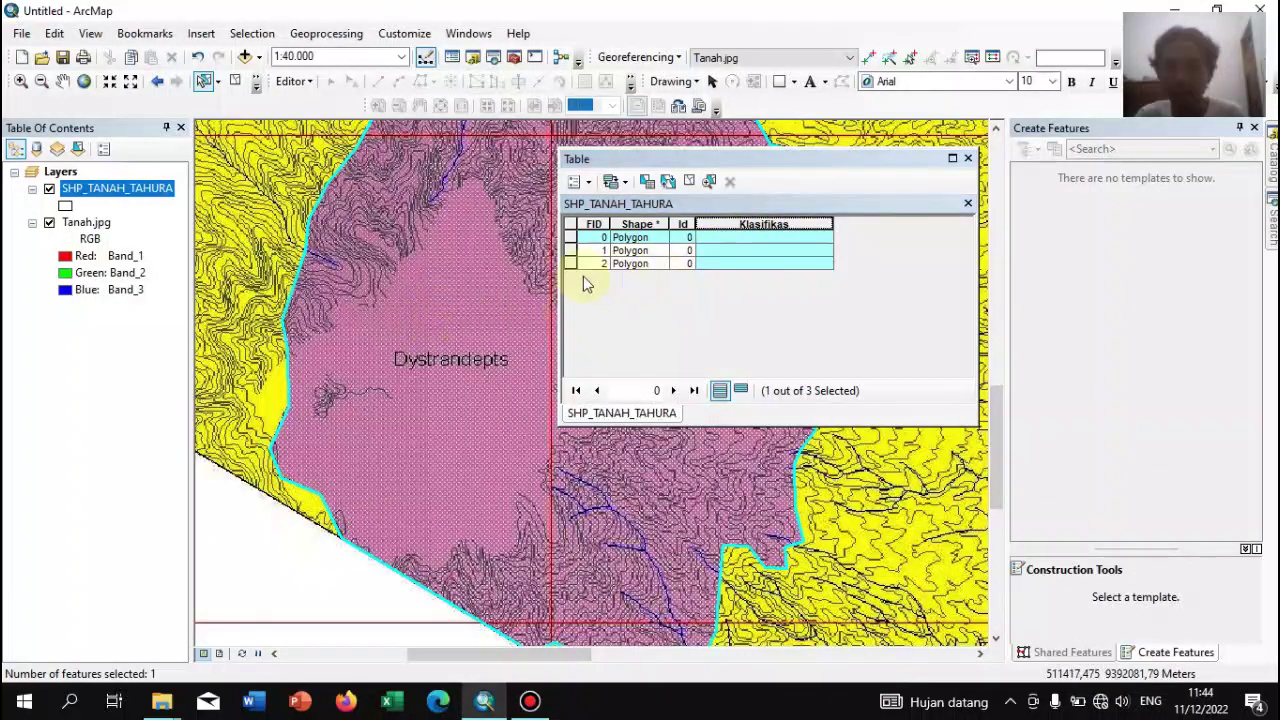
{"action": "right_click", "coordinate": [757, 233]}
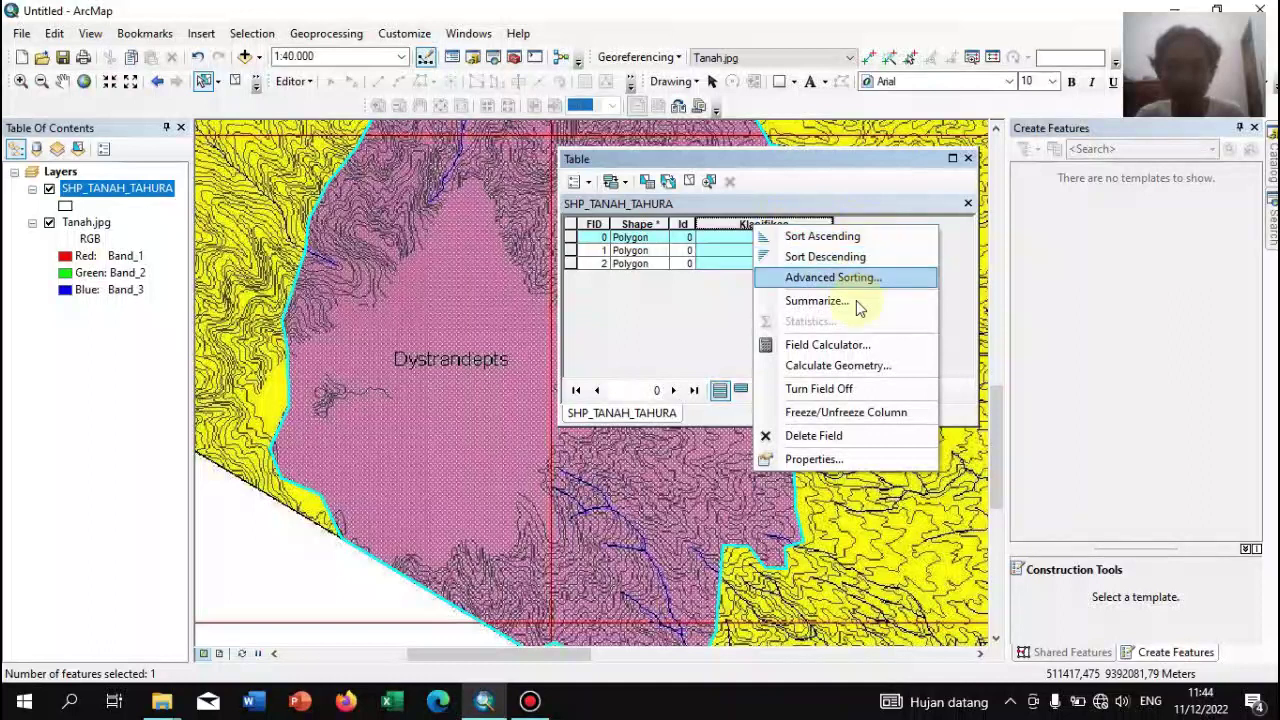
{"action": "left_click", "coordinate": [850, 344]}
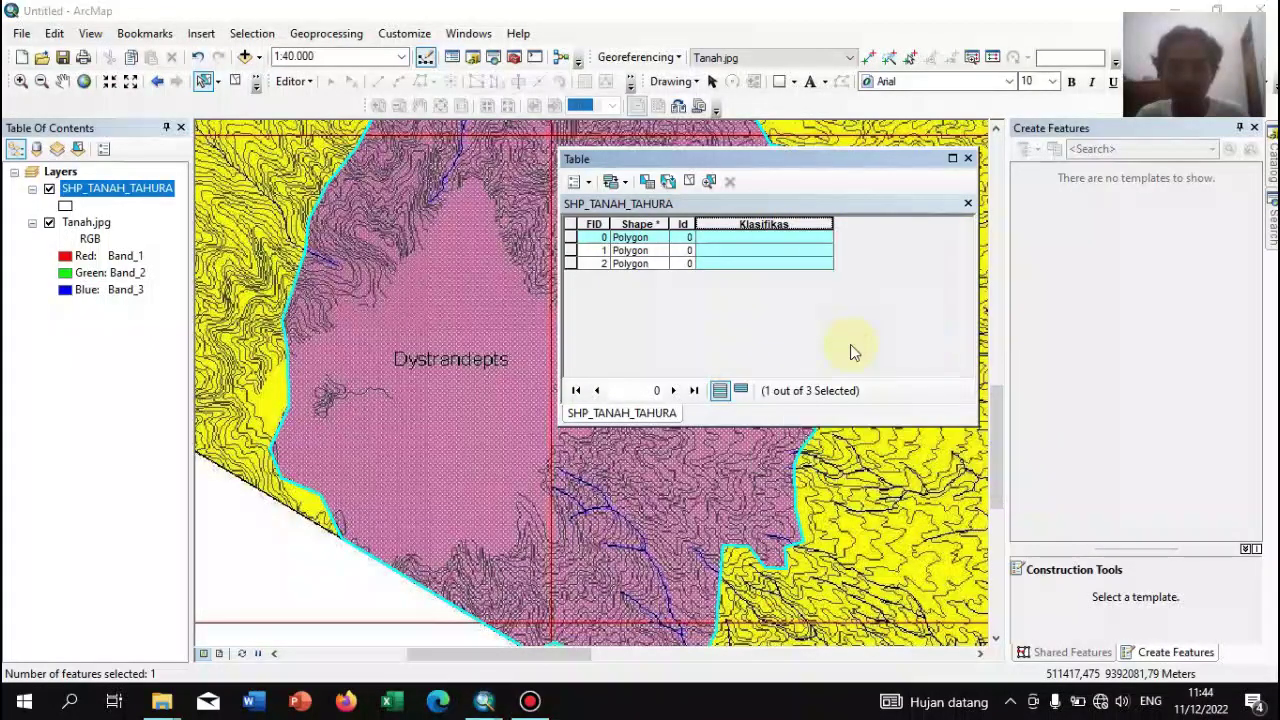
{"action": "left_click", "coordinate": [684, 389]}
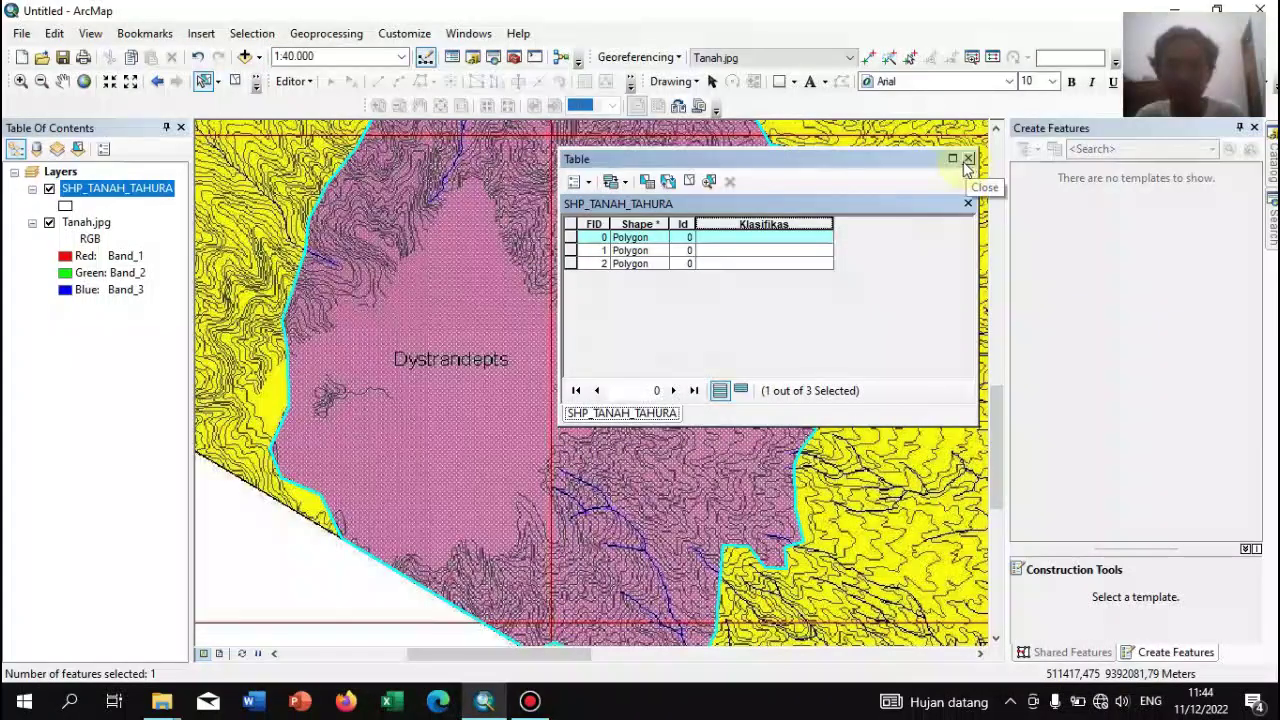
Fill the selected southwestern polygon's Klasifikas value with "Dystrandepts" using the Field Calculator with the String type
{"action": "left_click", "coordinate": [680, 238]}
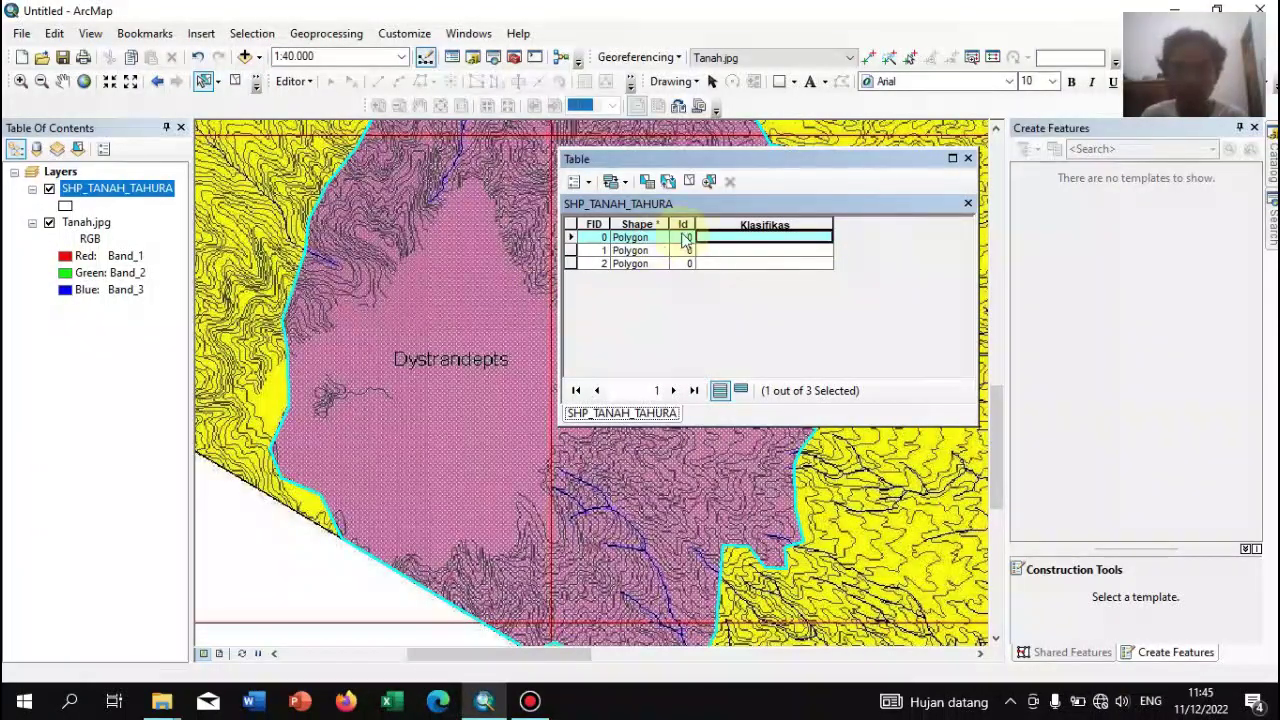
{"action": "right_click", "coordinate": [745, 225]}
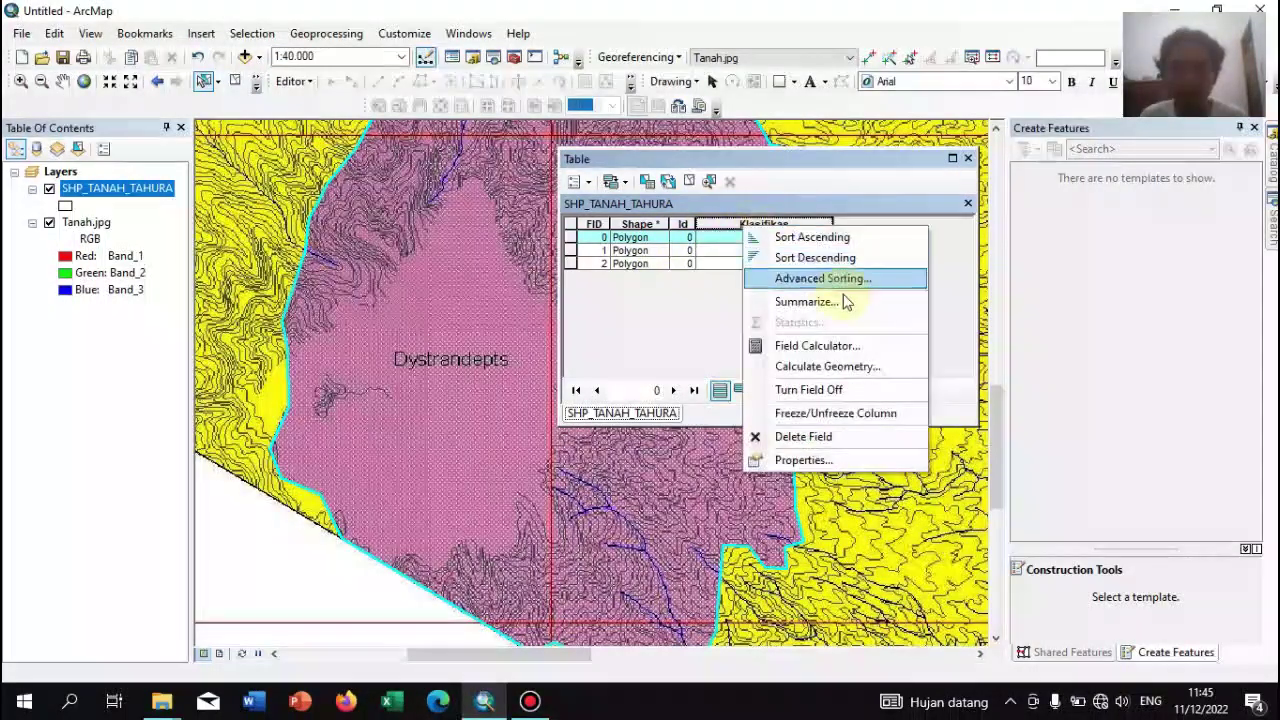
{"action": "left_click", "coordinate": [818, 345]}
{"action": "left_click", "coordinate": [599, 389]}
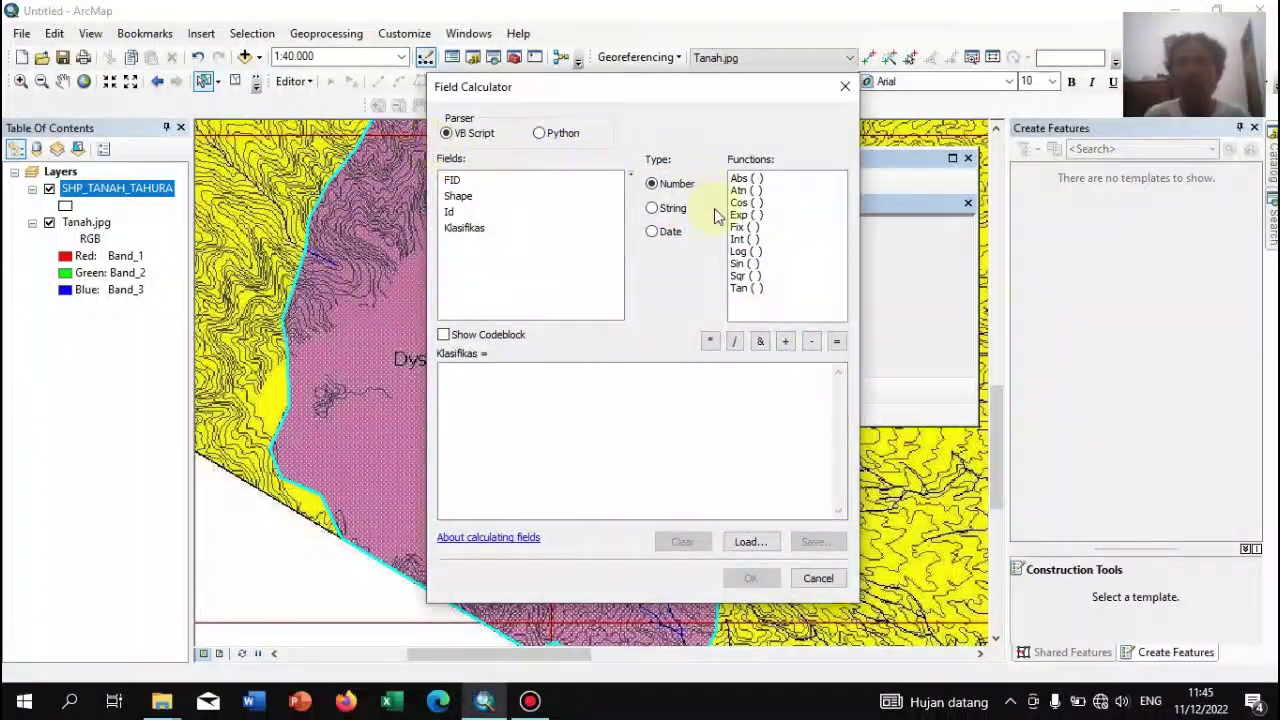
{"action": "left_click", "coordinate": [652, 209]}
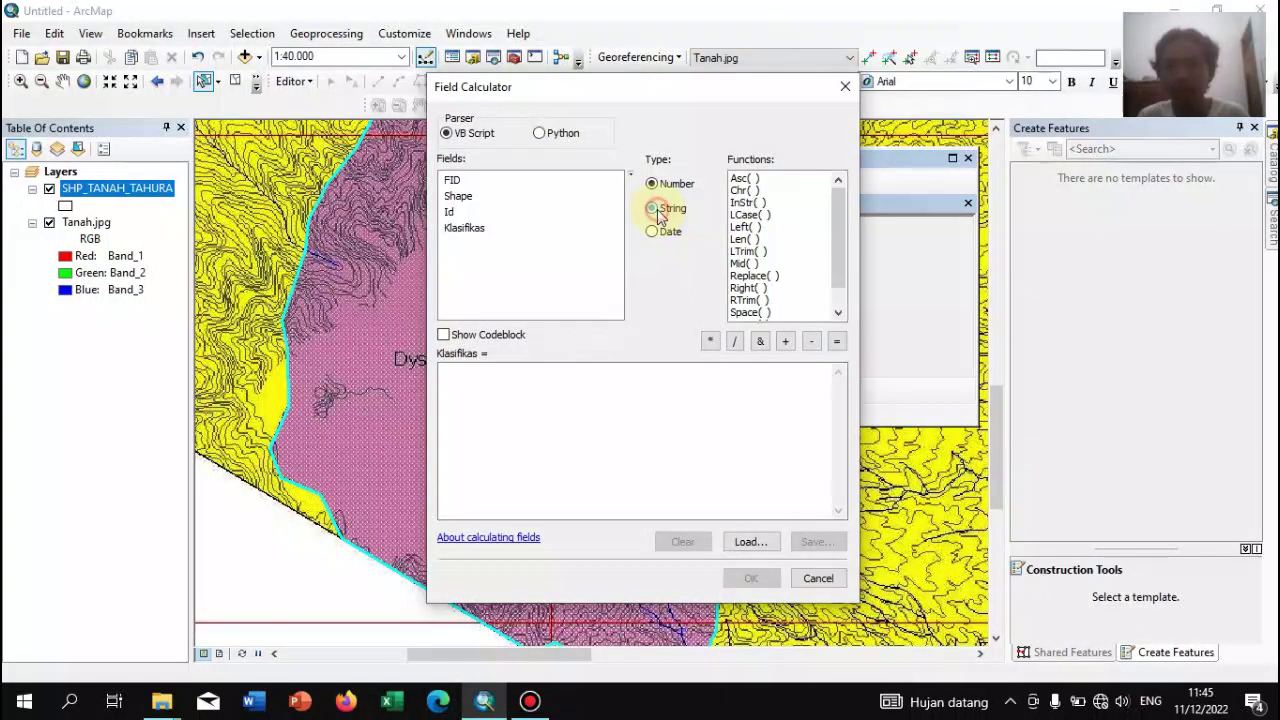
{"action": "left_click", "coordinate": [533, 381]}
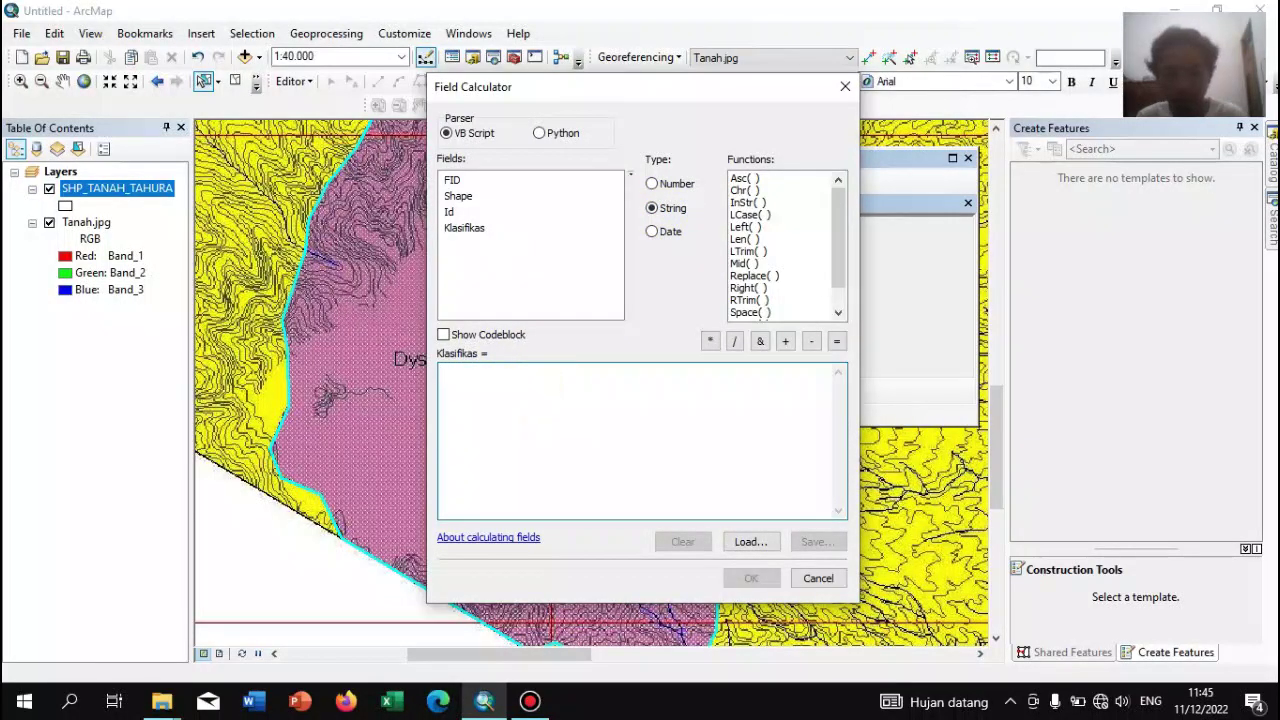
{"action": "type", "text": "1"}
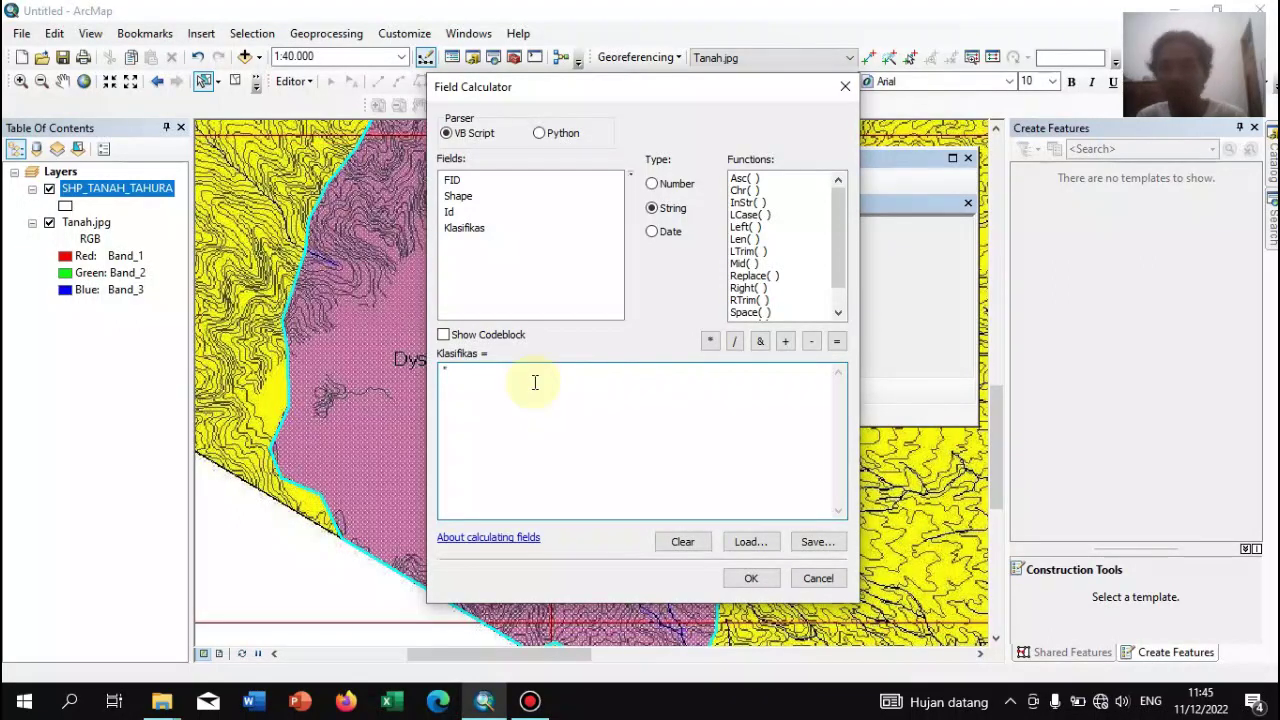
{"action": "left_click_drag", "start_coordinate": [672, 90], "coordinate": [870, 120]}
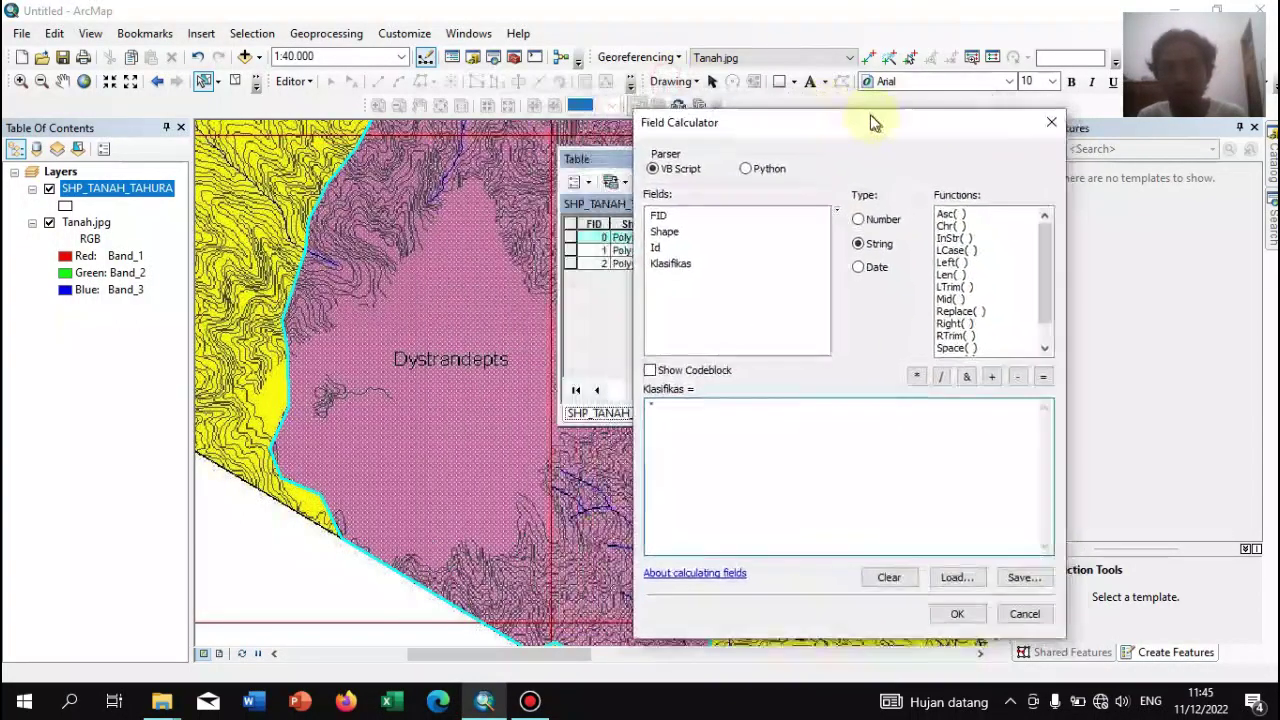
{"action": "type", "text": "Dystrandepts"}
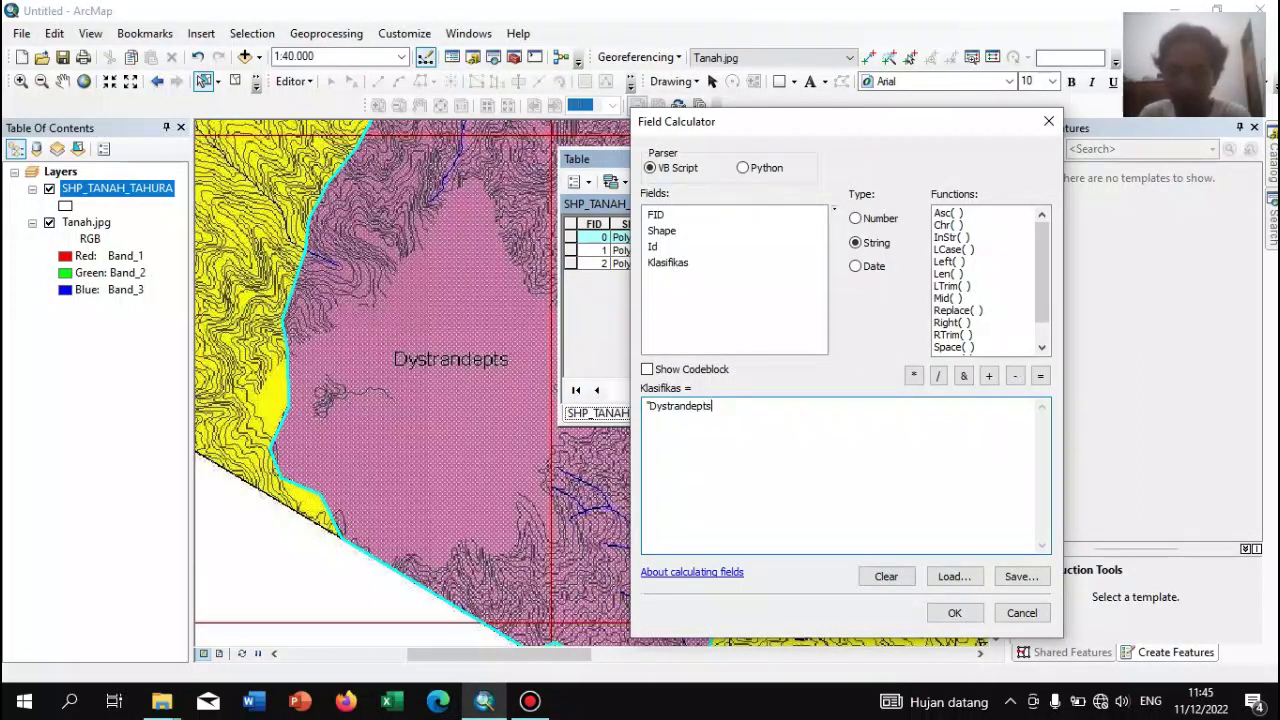
{"action": "type", "text": "\""}
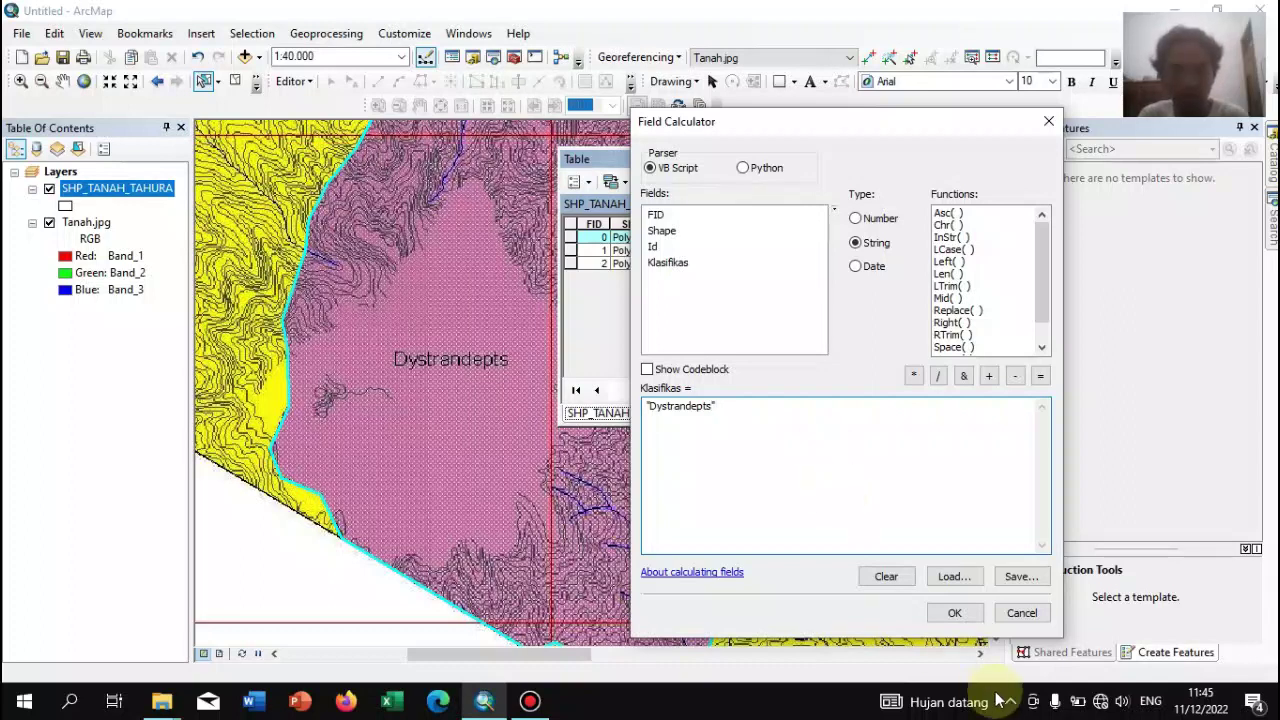
{"action": "left_click", "coordinate": [955, 613]}
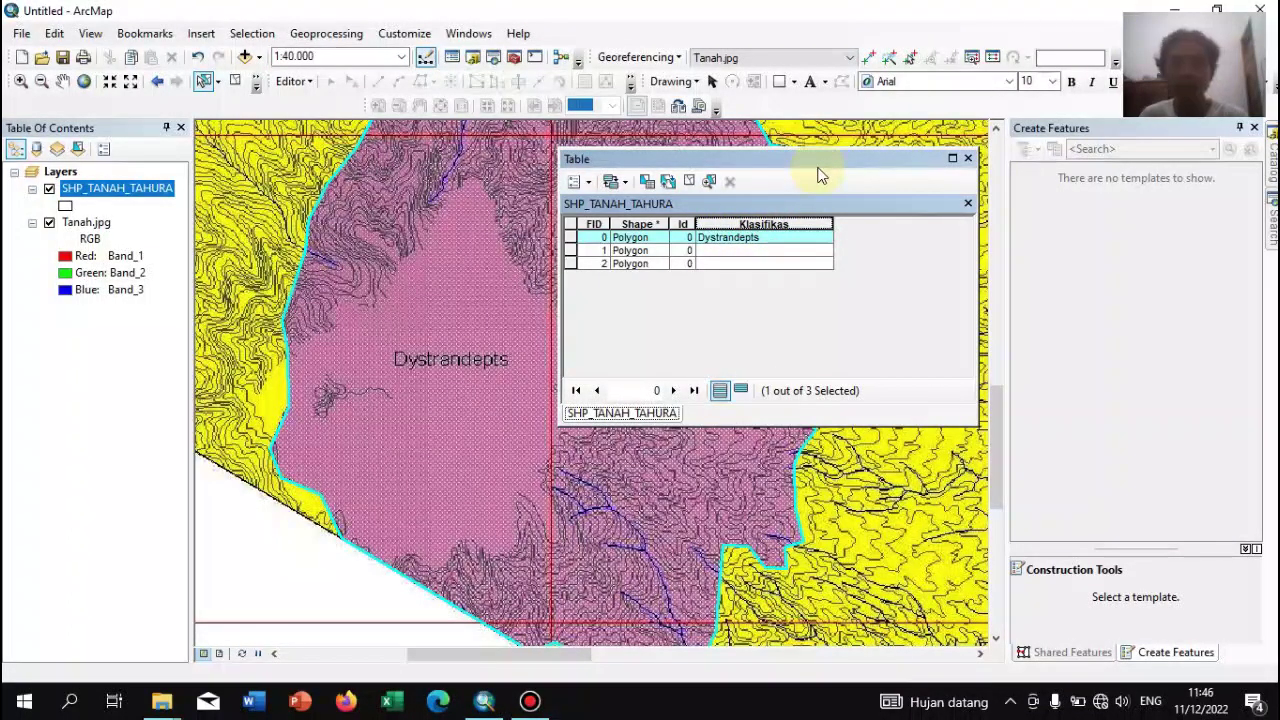
Close the attribute table, select the northeastern Dystrandepts polygon on the map, and reopen the SHP_TANAH_TAHURA attribute table
{"action": "left_click", "coordinate": [969, 159]}
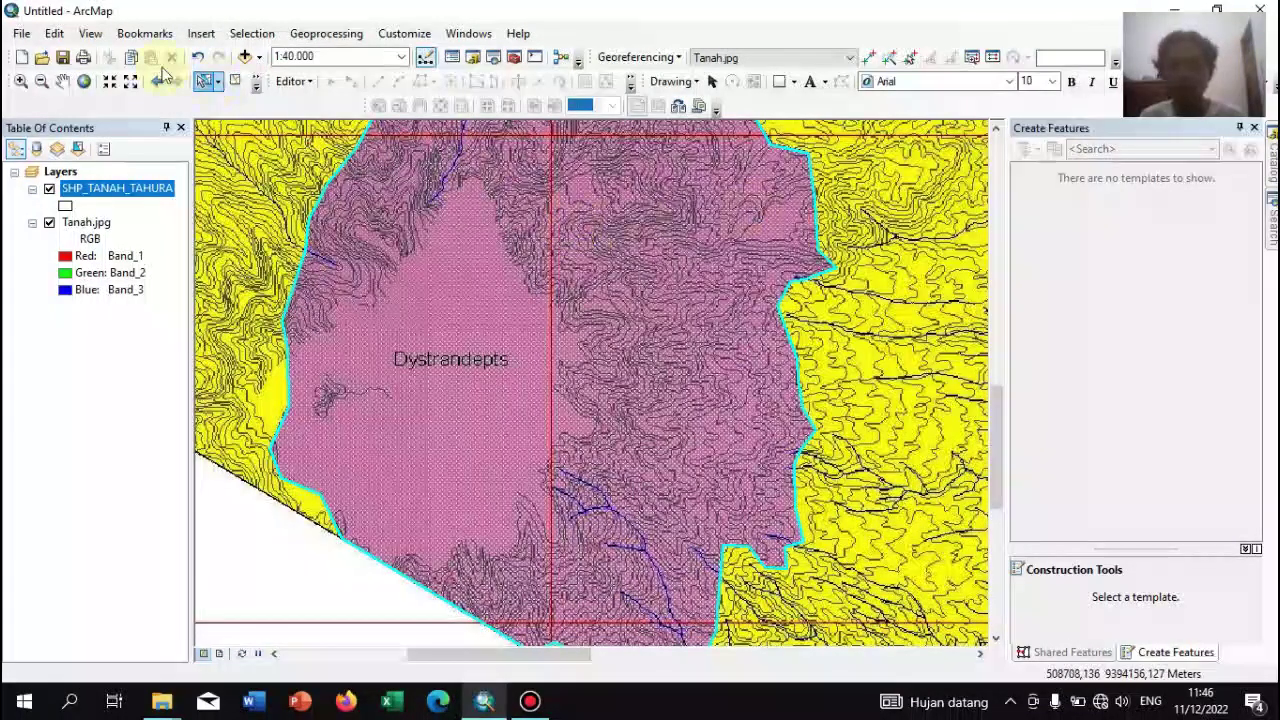
{"action": "left_click", "coordinate": [62, 81]}
{"action": "left_click_drag", "start_coordinate": [646, 216], "coordinate": [400, 440]}
{"action": "left_click_drag", "start_coordinate": [695, 242], "coordinate": [609, 289]}
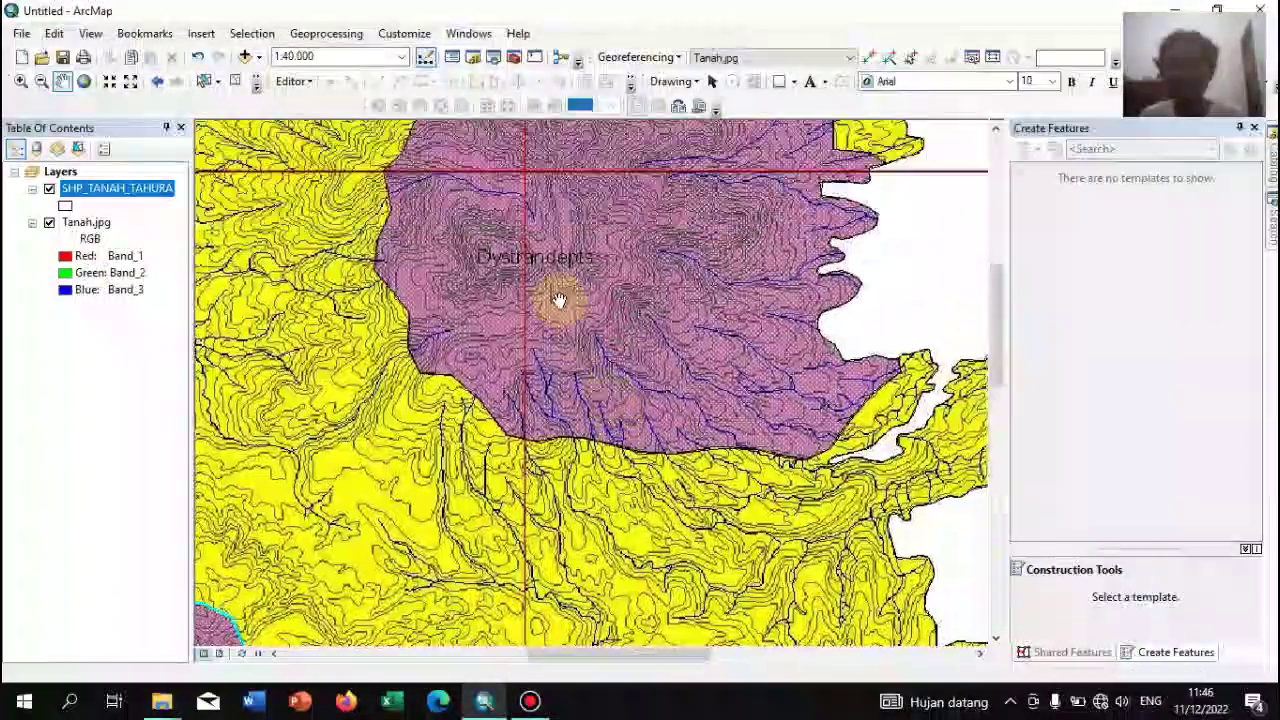
{"action": "left_click", "coordinate": [203, 81]}
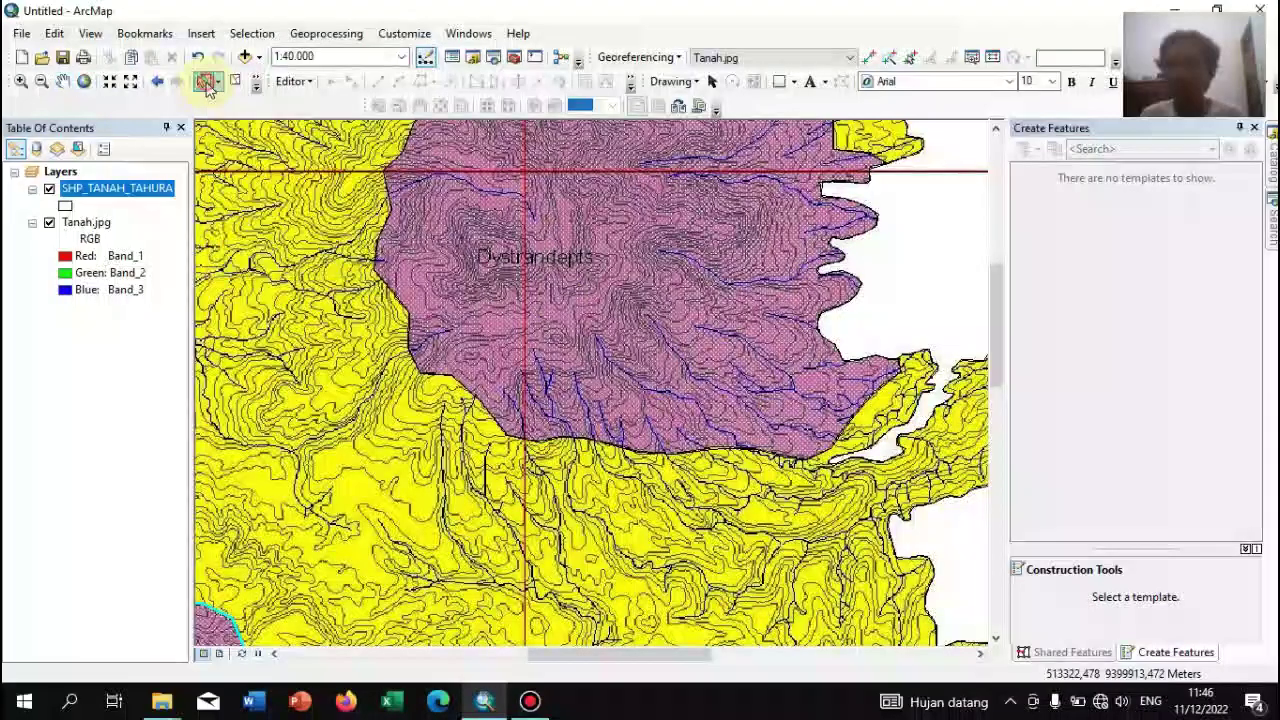
{"action": "left_click", "coordinate": [636, 230]}
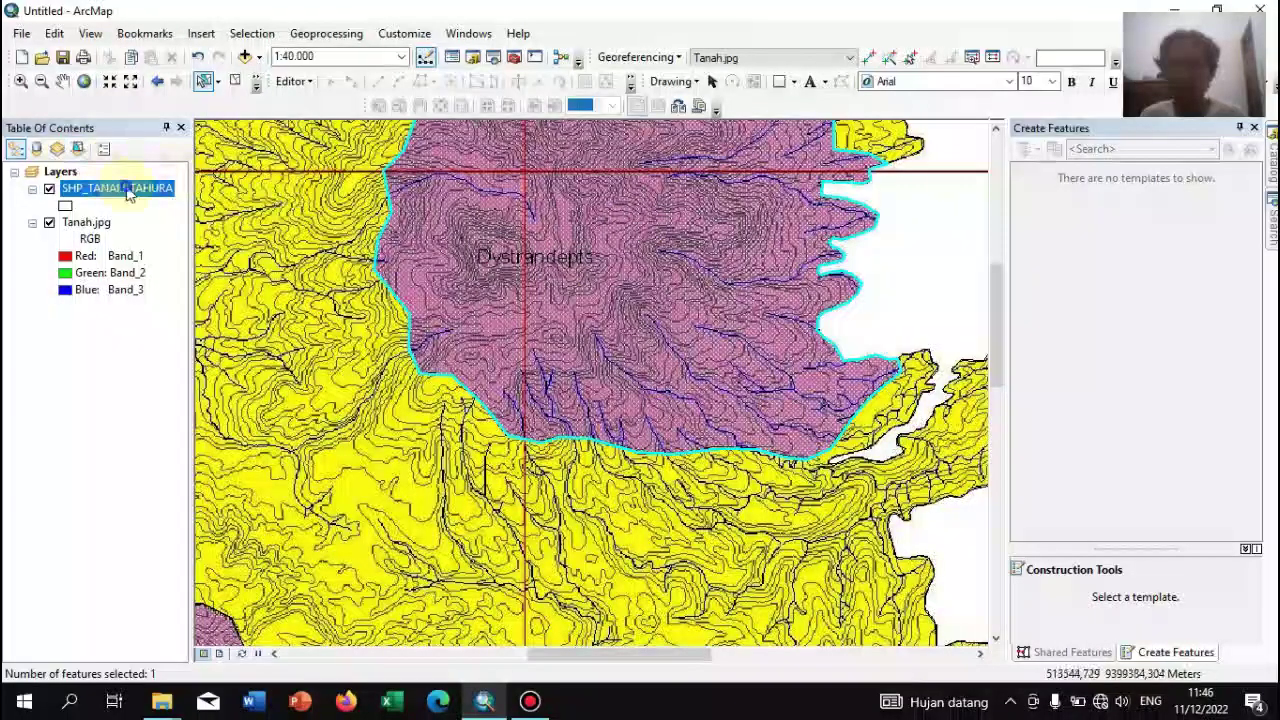
{"action": "right_click", "coordinate": [126, 189]}
{"action": "left_click", "coordinate": [222, 245]}
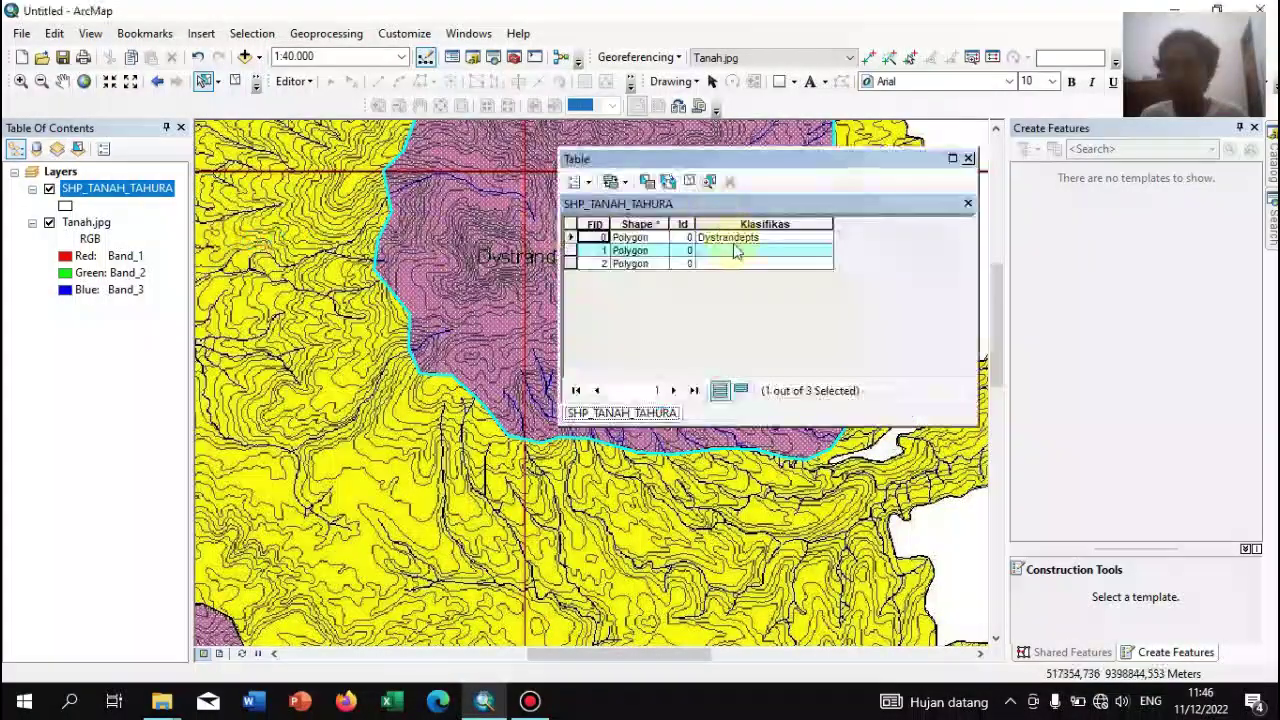
Calculate the Klasifikas field of the selected northeastern polygon as the string "Dystrandepts" with the Field Calculator
{"action": "left_click", "coordinate": [710, 243]}
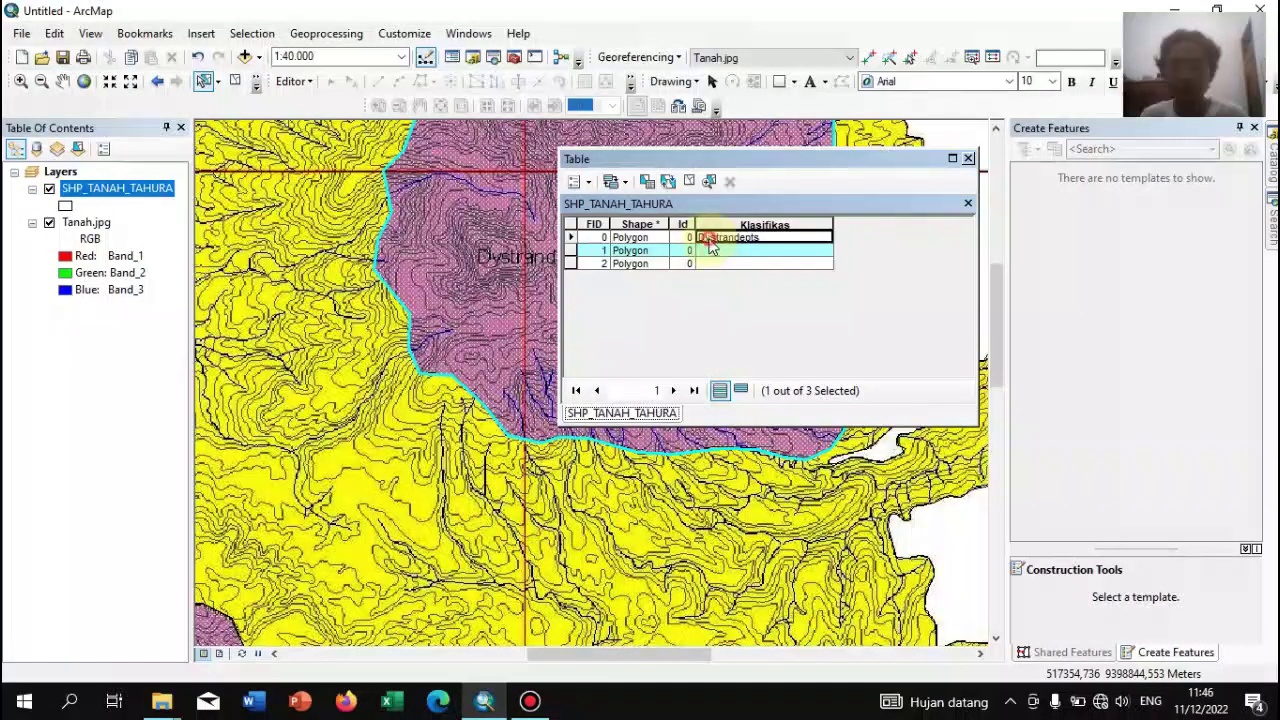
{"action": "left_click", "coordinate": [726, 254]}
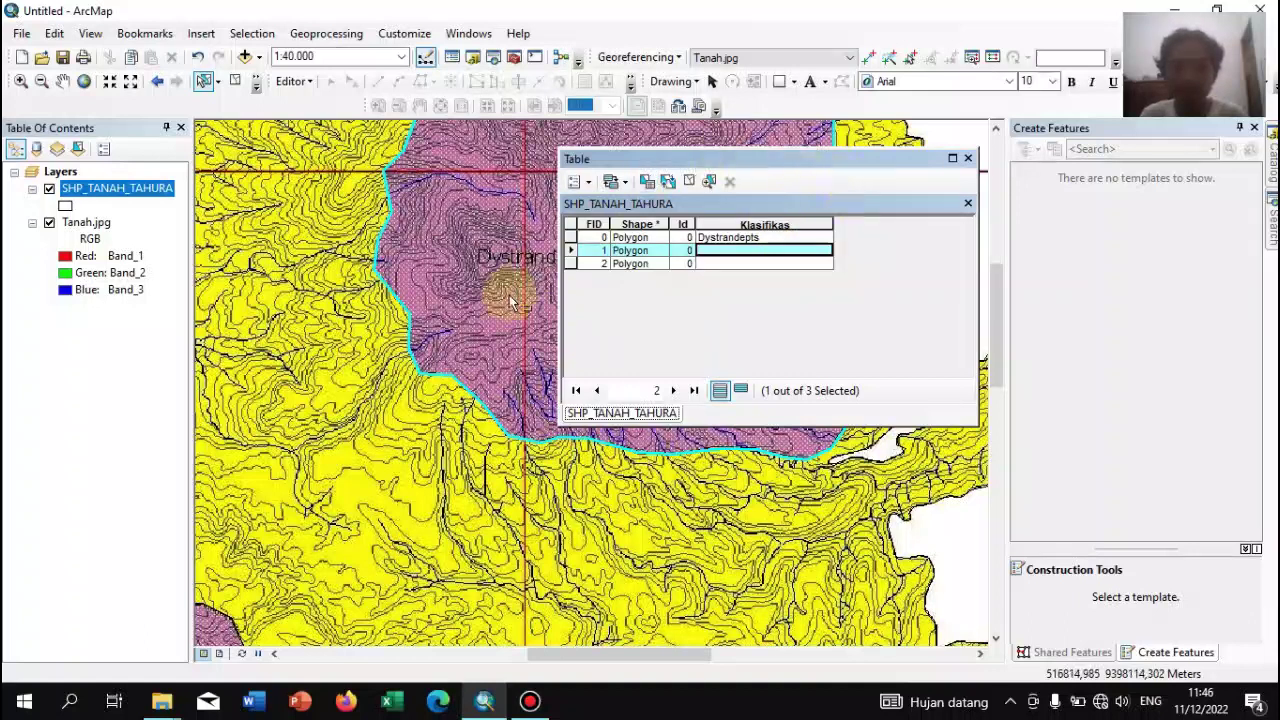
{"action": "left_click", "coordinate": [66, 84]}
{"action": "left_click_drag", "start_coordinate": [376, 256], "coordinate": [208, 328]}
{"action": "right_click", "coordinate": [770, 228]}
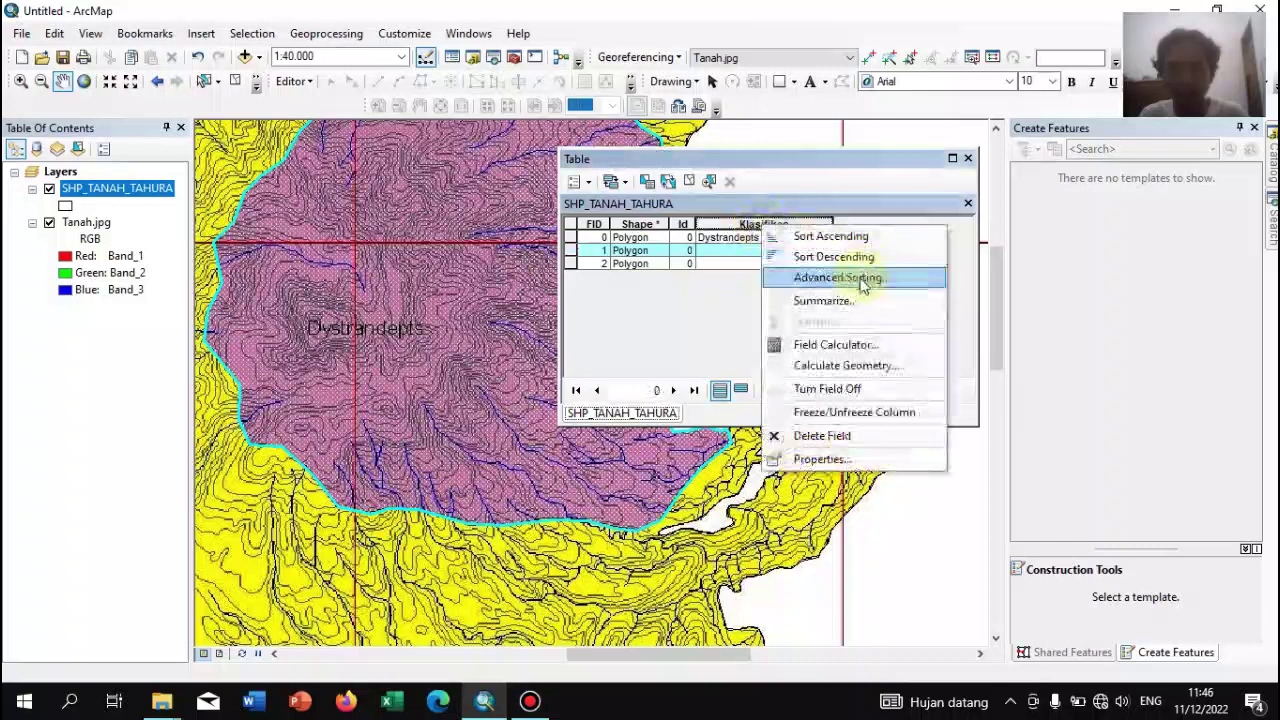
{"action": "left_click", "coordinate": [847, 345]}
{"action": "left_click", "coordinate": [597, 388]}
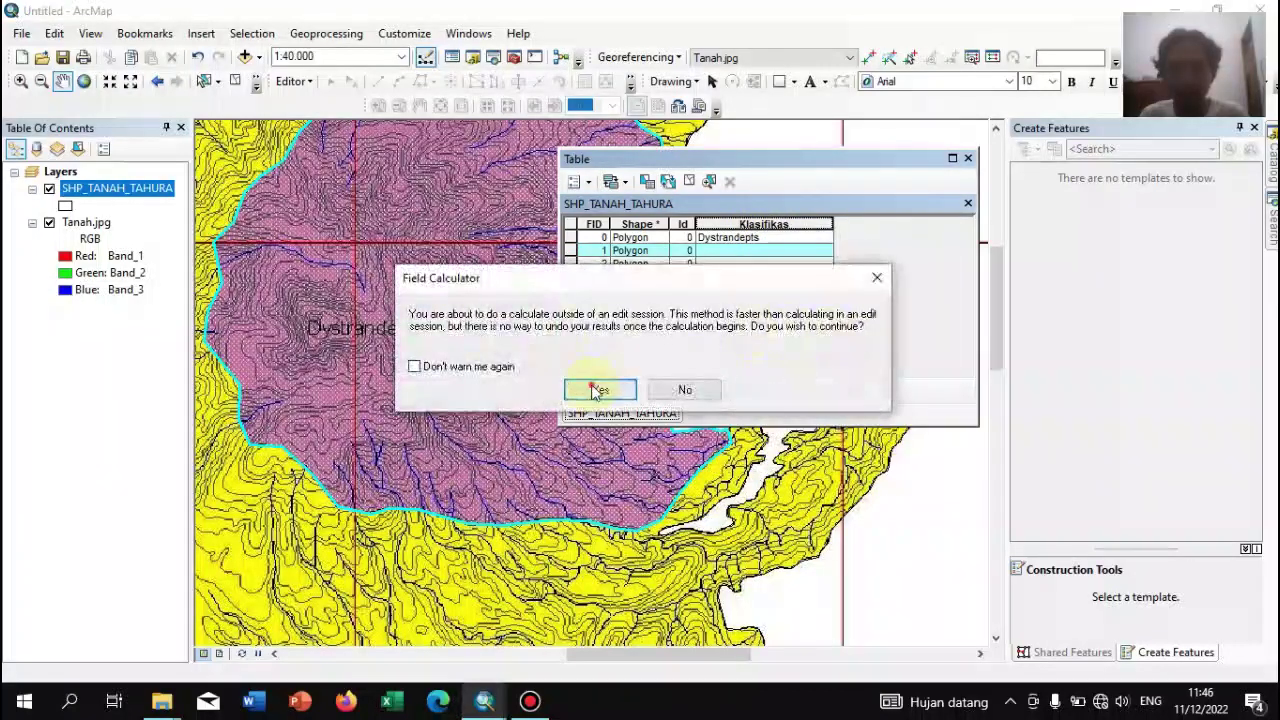
{"action": "left_click", "coordinate": [666, 210]}
{"action": "left_click", "coordinate": [544, 382]}
{"action": "type", "text": "\"Dystrandepts"}
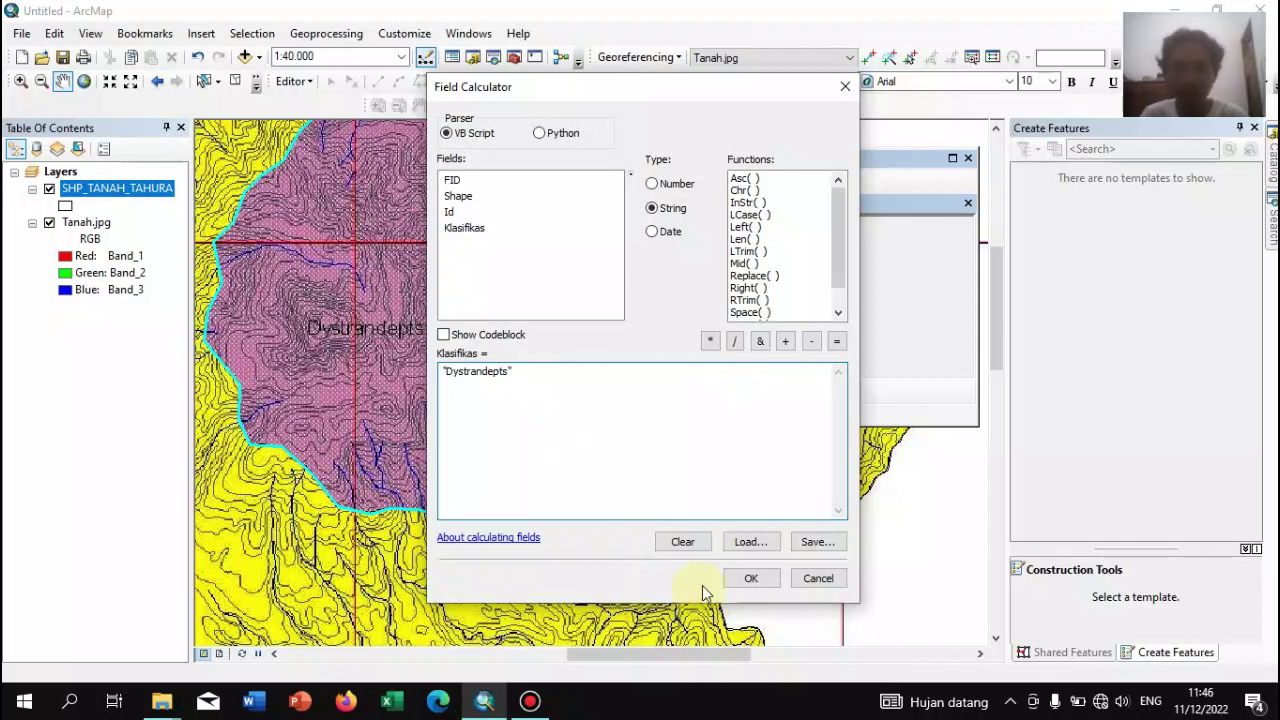
{"action": "left_click", "coordinate": [750, 580]}
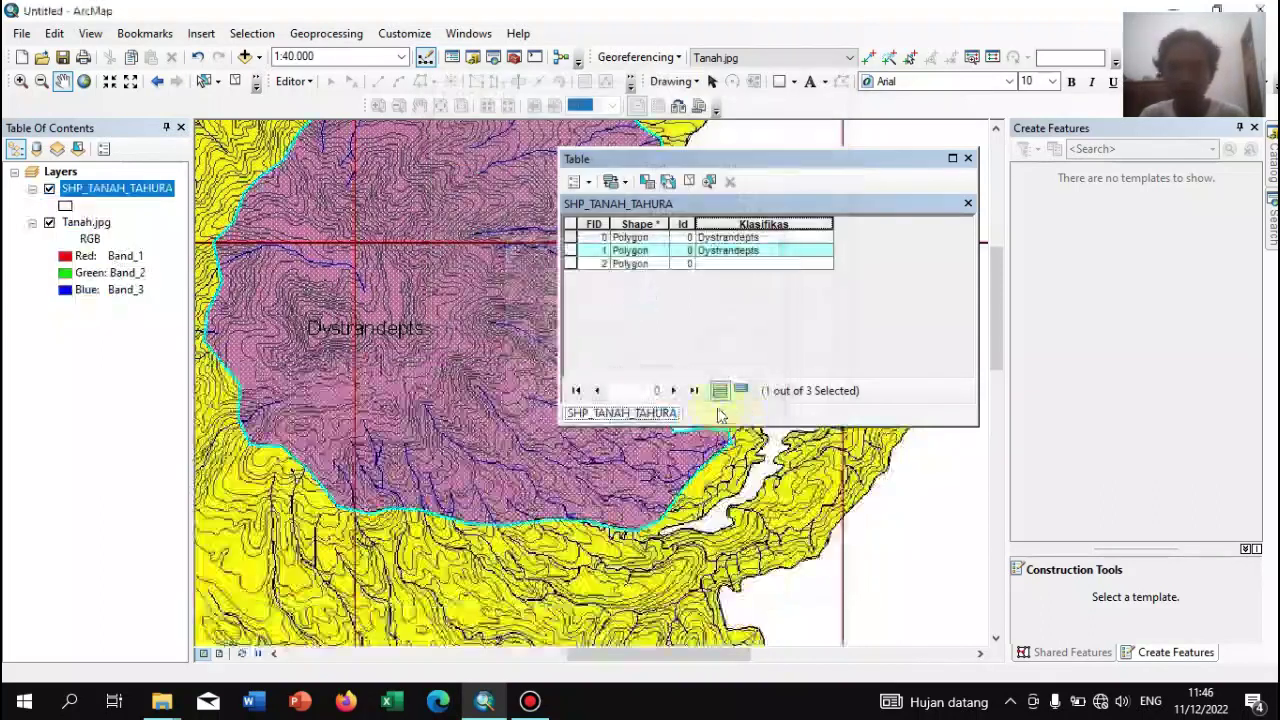
Select the yellow Dystropepts polygon on the map, keeping the attribute table open
{"action": "left_click_drag", "start_coordinate": [440, 481], "coordinate": [746, 309]}
{"action": "left_click_drag", "start_coordinate": [495, 528], "coordinate": [362, 284]}
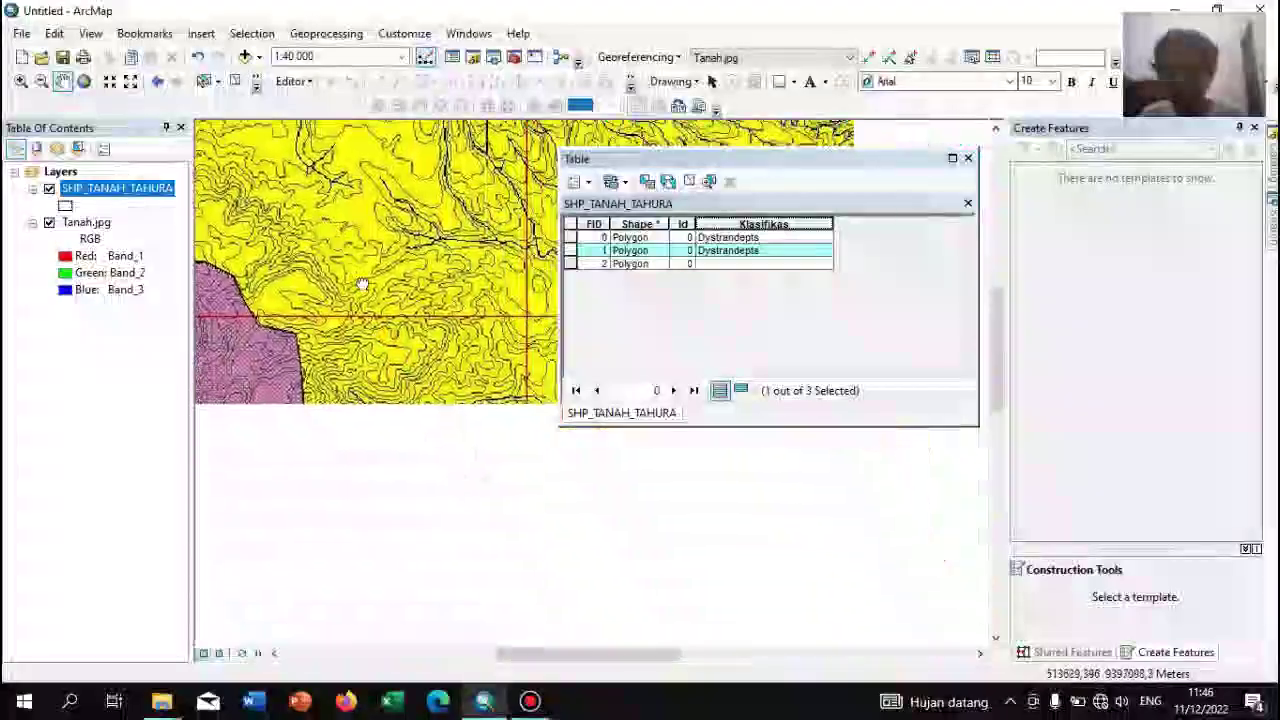
{"action": "left_click_drag", "start_coordinate": [636, 511], "coordinate": [363, 429]}
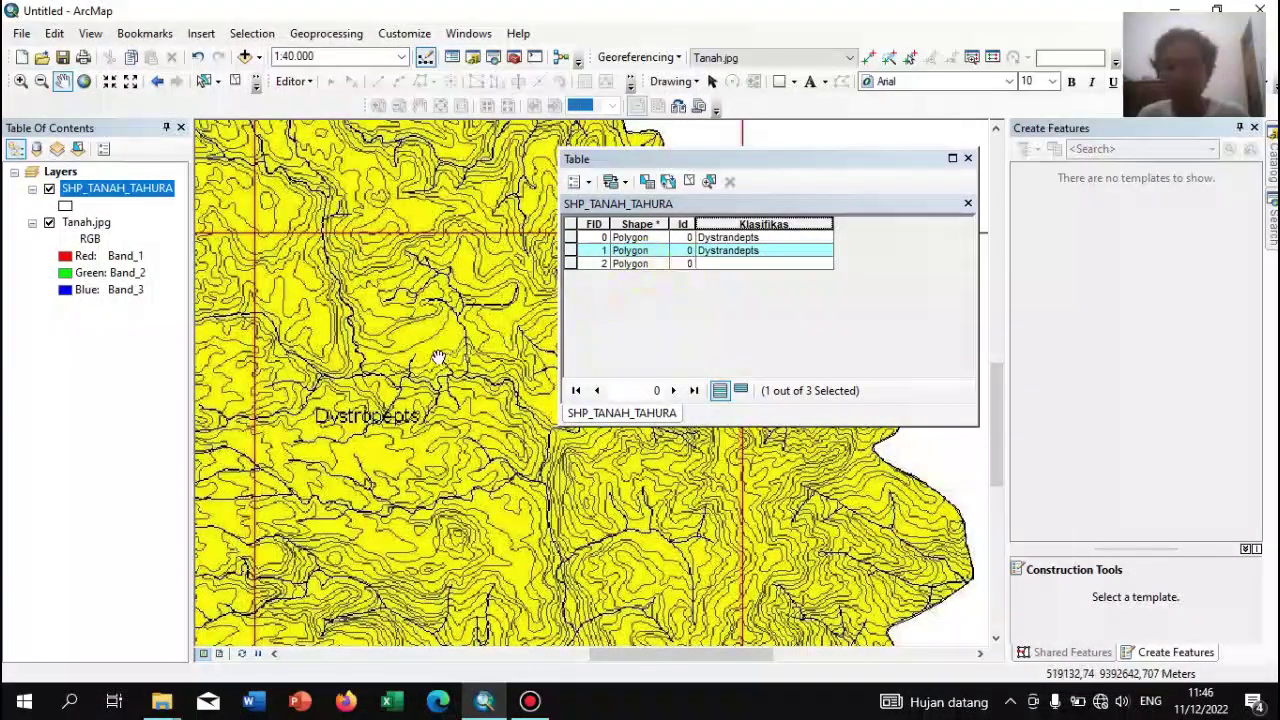
{"action": "left_click", "coordinate": [203, 81]}
{"action": "left_click", "coordinate": [455, 327]}
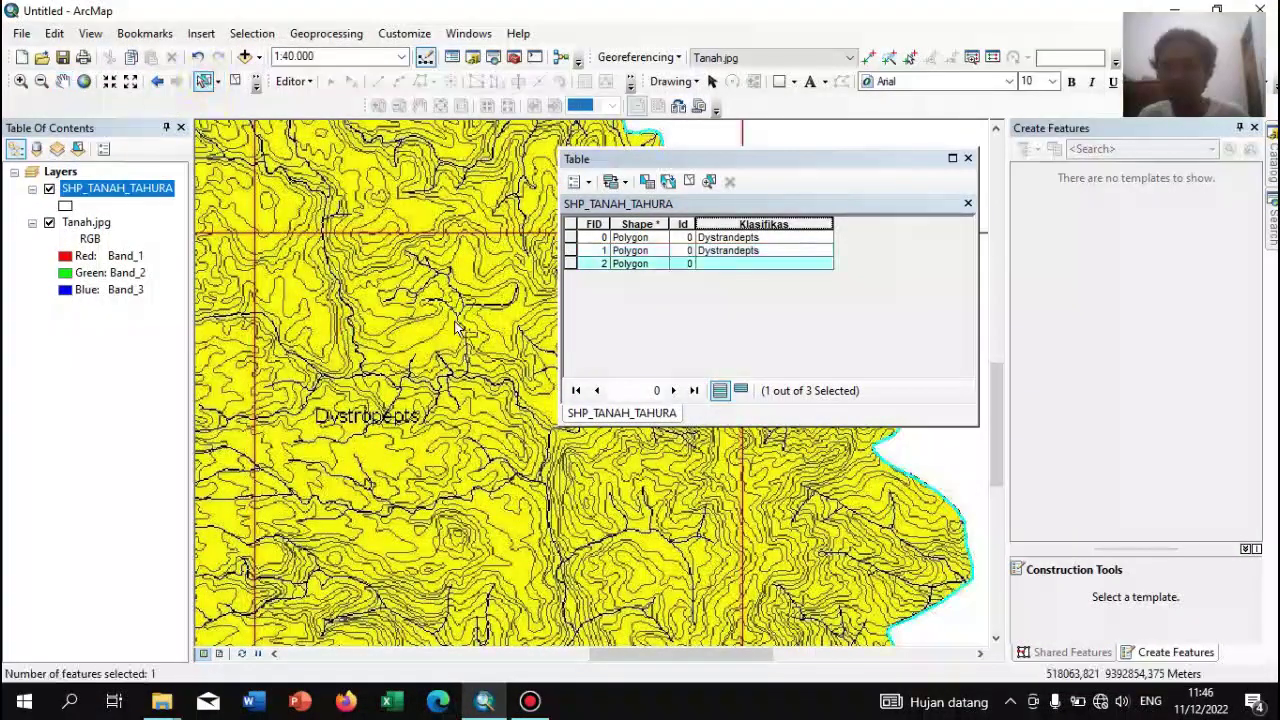
Use the Field Calculator to set the selected yellow polygon's Klasifikas value to the string "Dystropepts"
{"action": "right_click", "coordinate": [729, 224]}
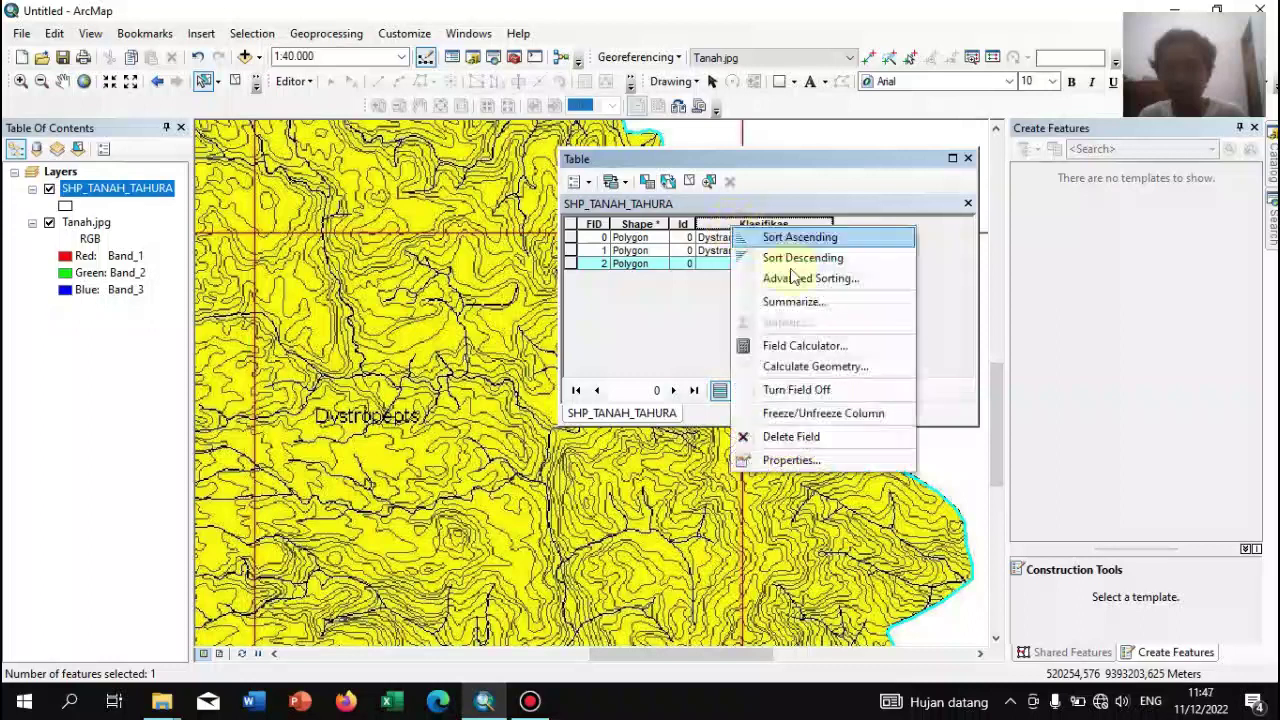
{"action": "left_click", "coordinate": [800, 341]}
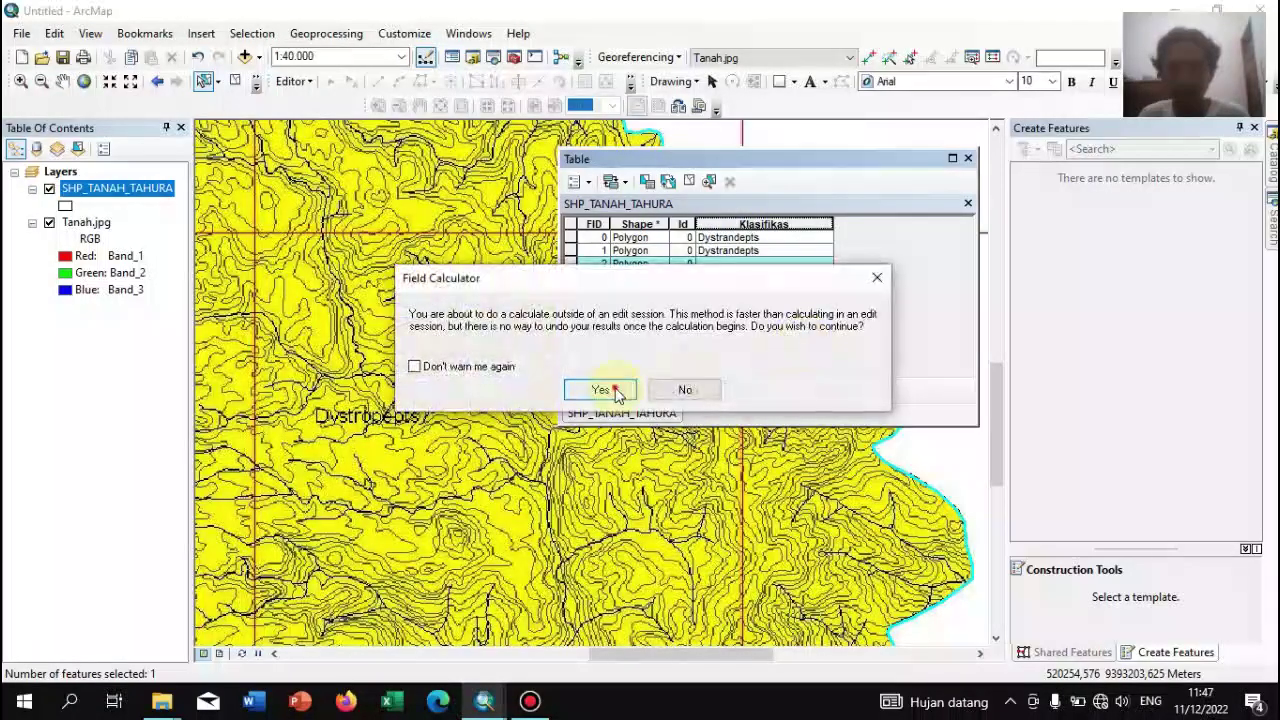
{"action": "left_click", "coordinate": [600, 388]}
{"action": "left_click", "coordinate": [670, 207]}
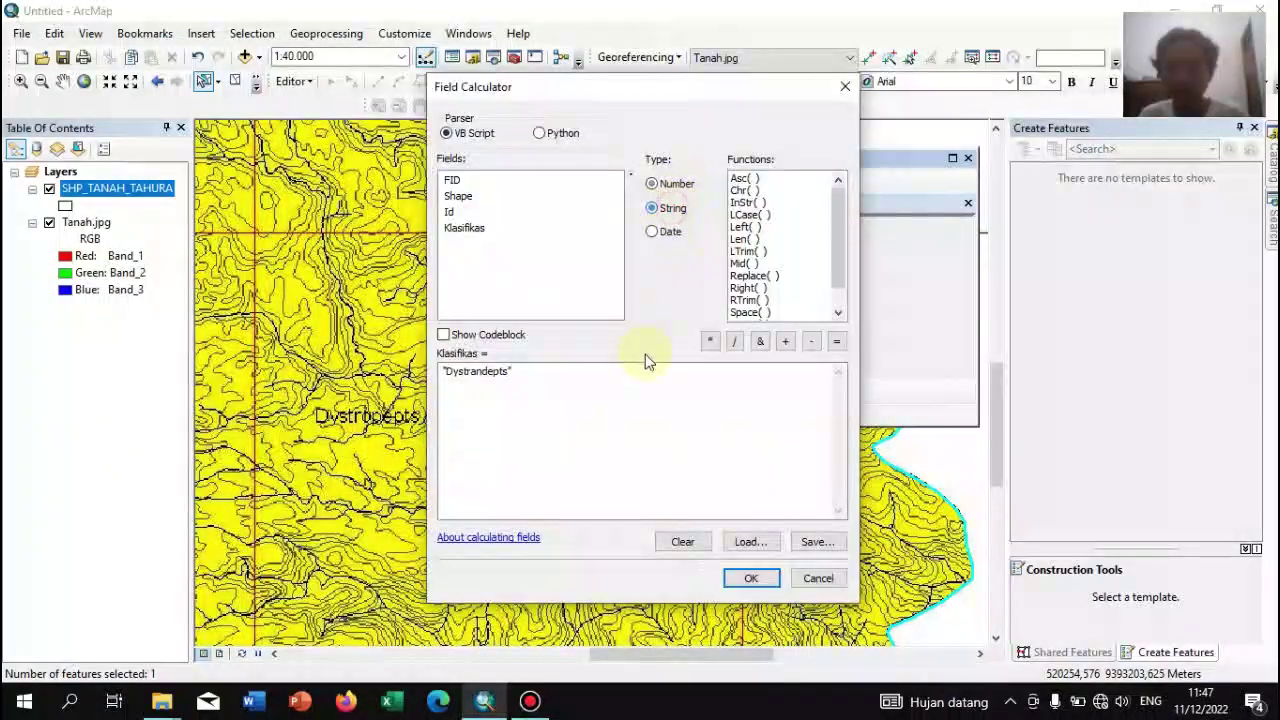
{"action": "left_click", "coordinate": [708, 389]}
{"action": "double_click", "coordinate": [479, 372]}
{"action": "type", "text": "\""}
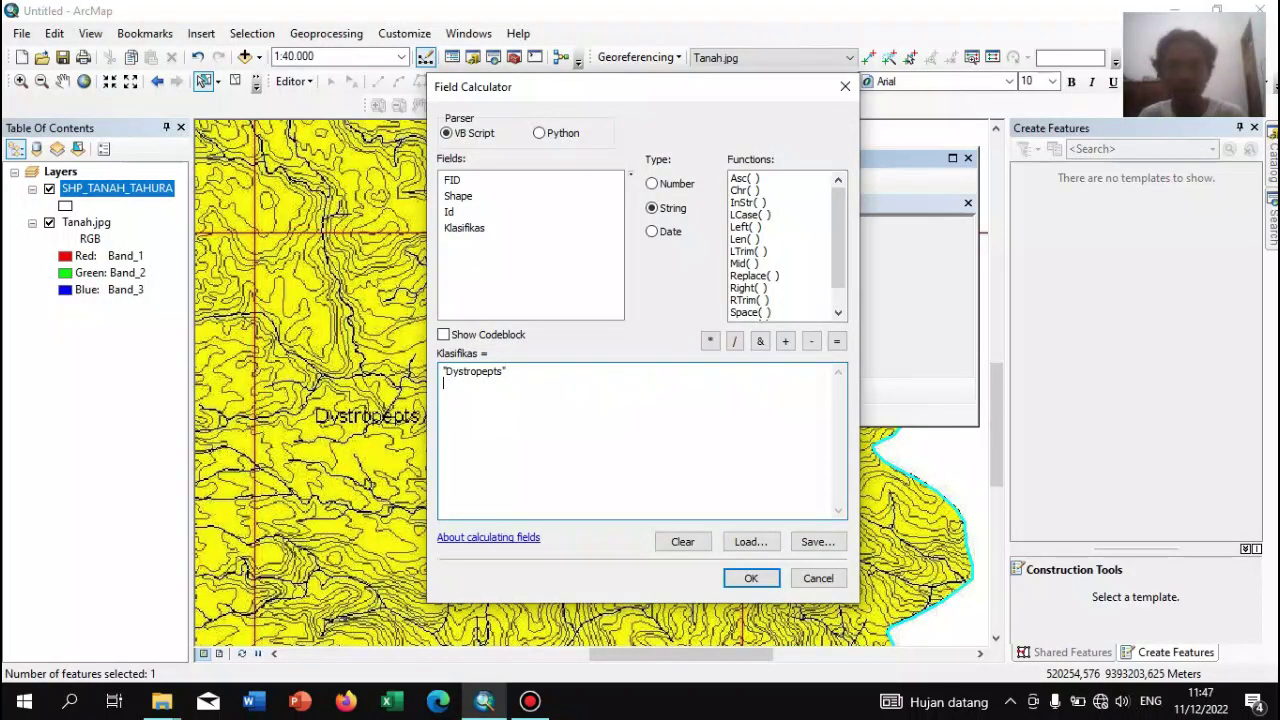
{"action": "left_click", "coordinate": [751, 578]}
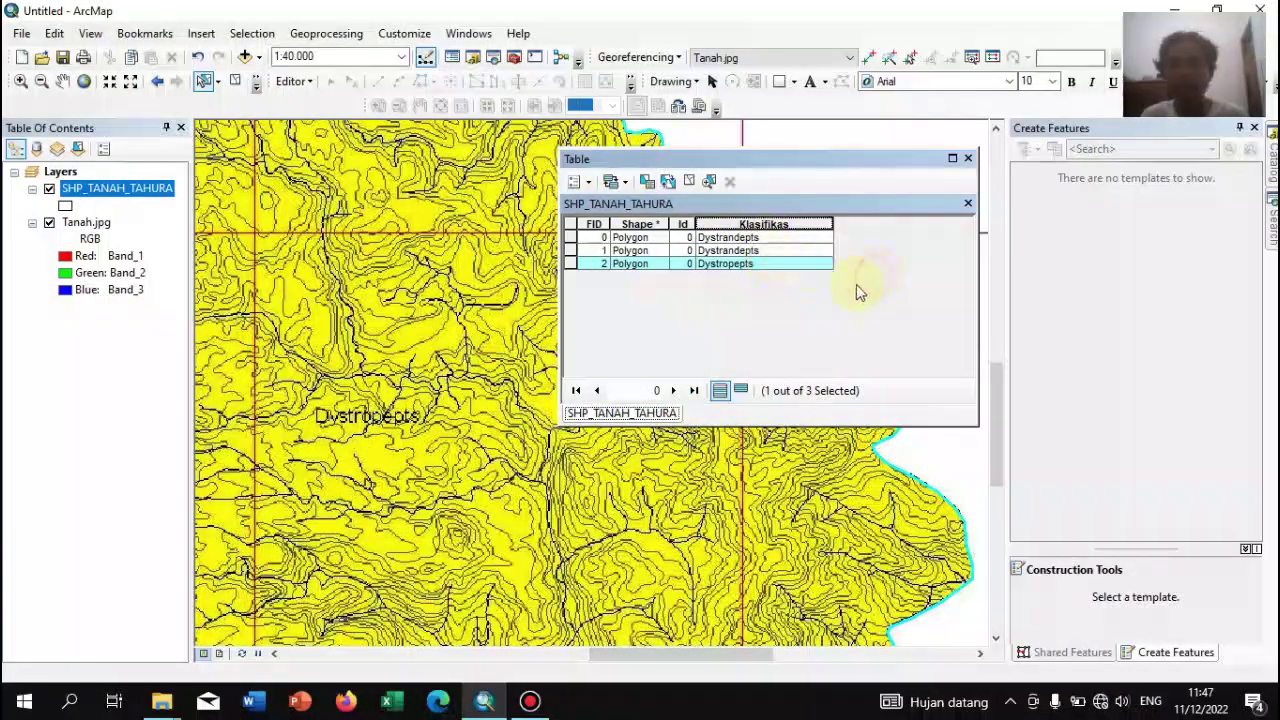
Add a field named Luas of type Double to the SHP_TANAH_TAHURA attribute table
{"action": "left_click", "coordinate": [589, 182]}
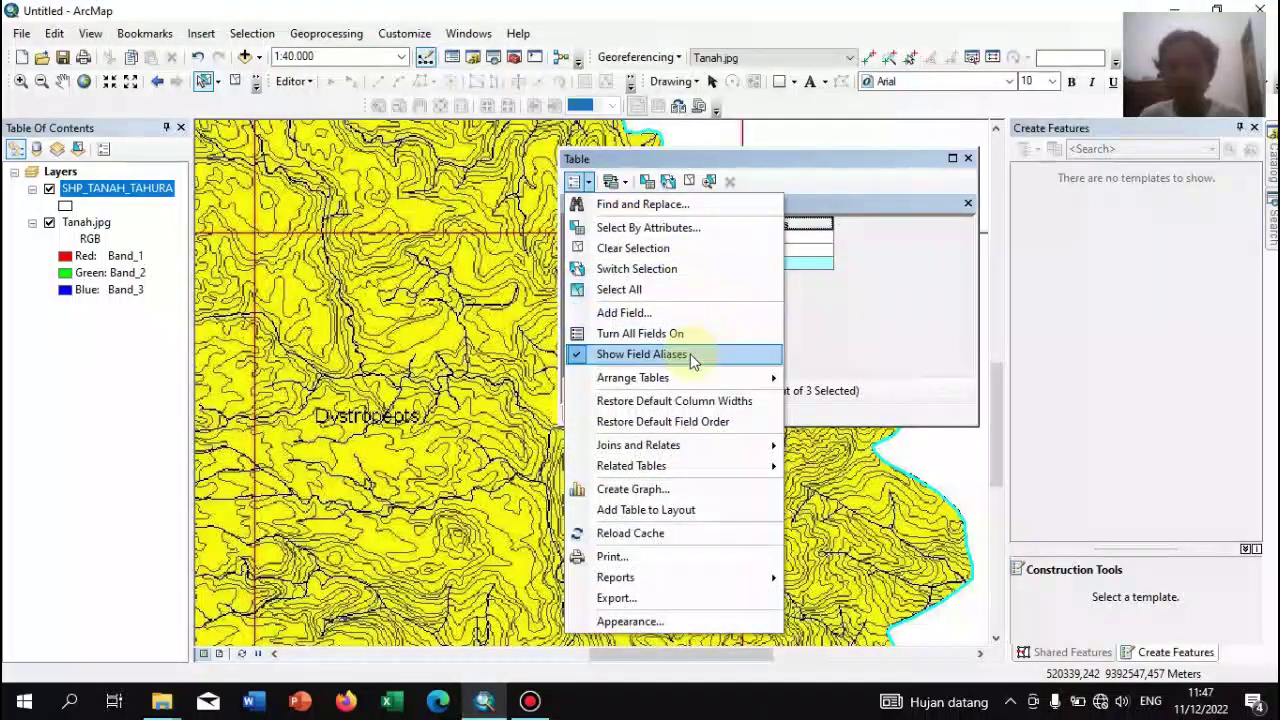
{"action": "left_click", "coordinate": [660, 312]}
{"action": "left_click", "coordinate": [623, 280]}
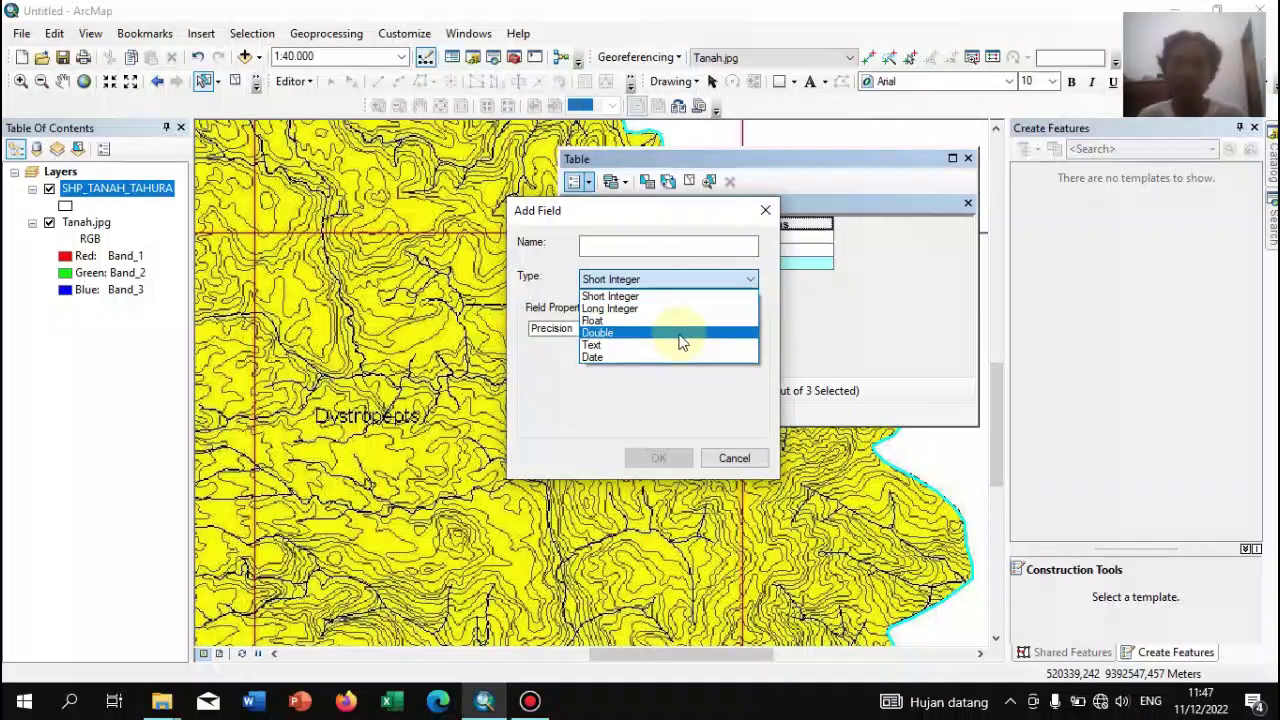
{"action": "left_click", "coordinate": [679, 335]}
{"action": "left_click", "coordinate": [643, 245]}
{"action": "type", "text": "Luas"}
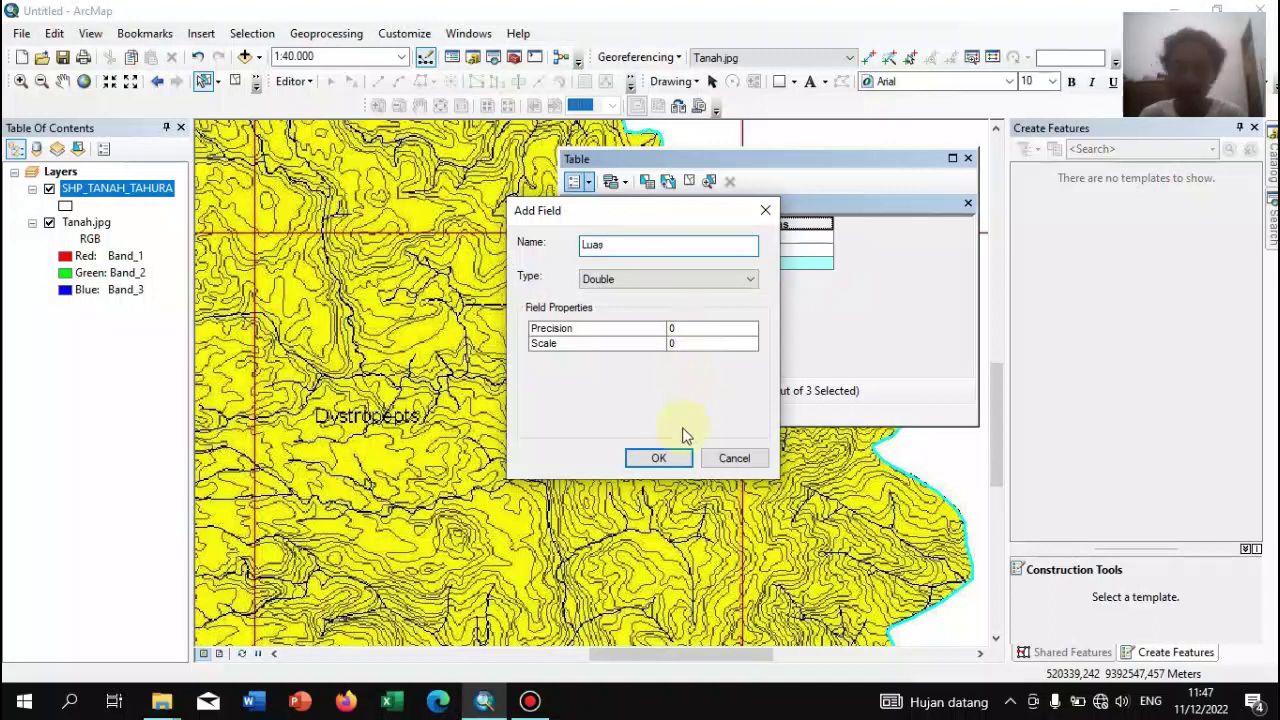
{"action": "left_click", "coordinate": [659, 457]}
Use Calculate Geometry to write the Area of the selected Dystropepts polygon into the Luas field
{"action": "left_click", "coordinate": [906, 224]}
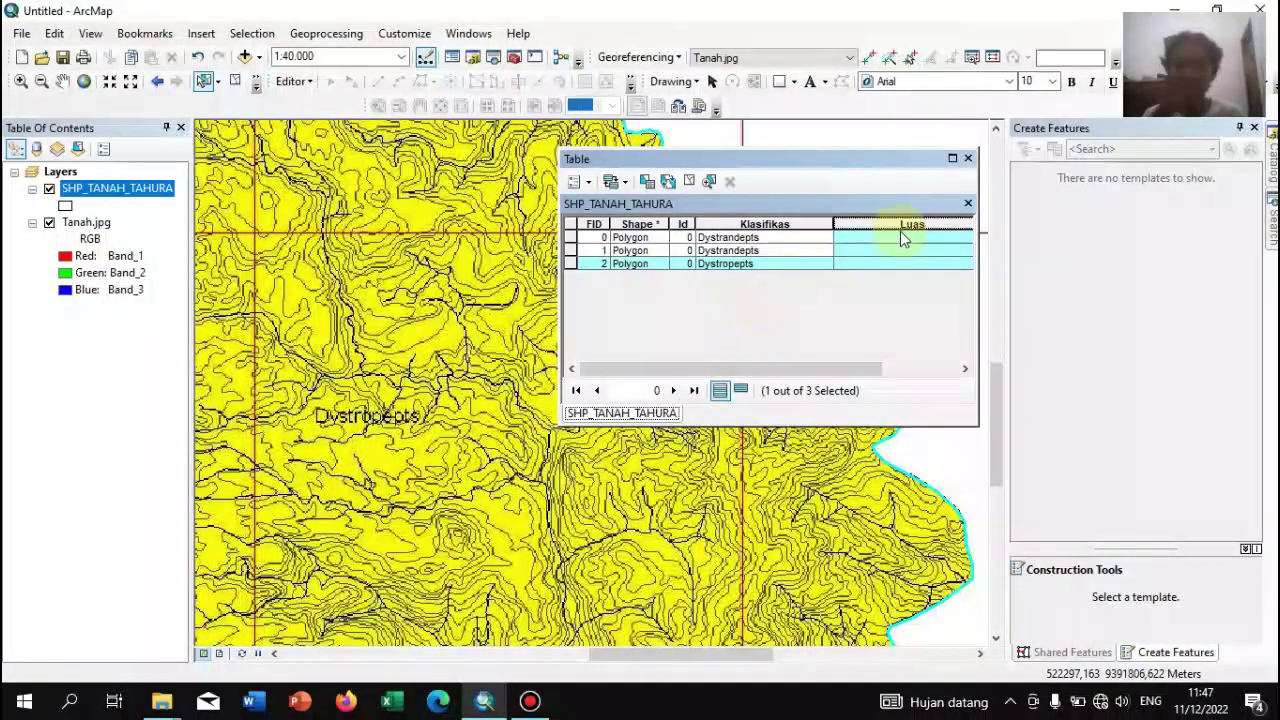
{"action": "left_click_drag", "start_coordinate": [780, 369], "coordinate": [855, 369]}
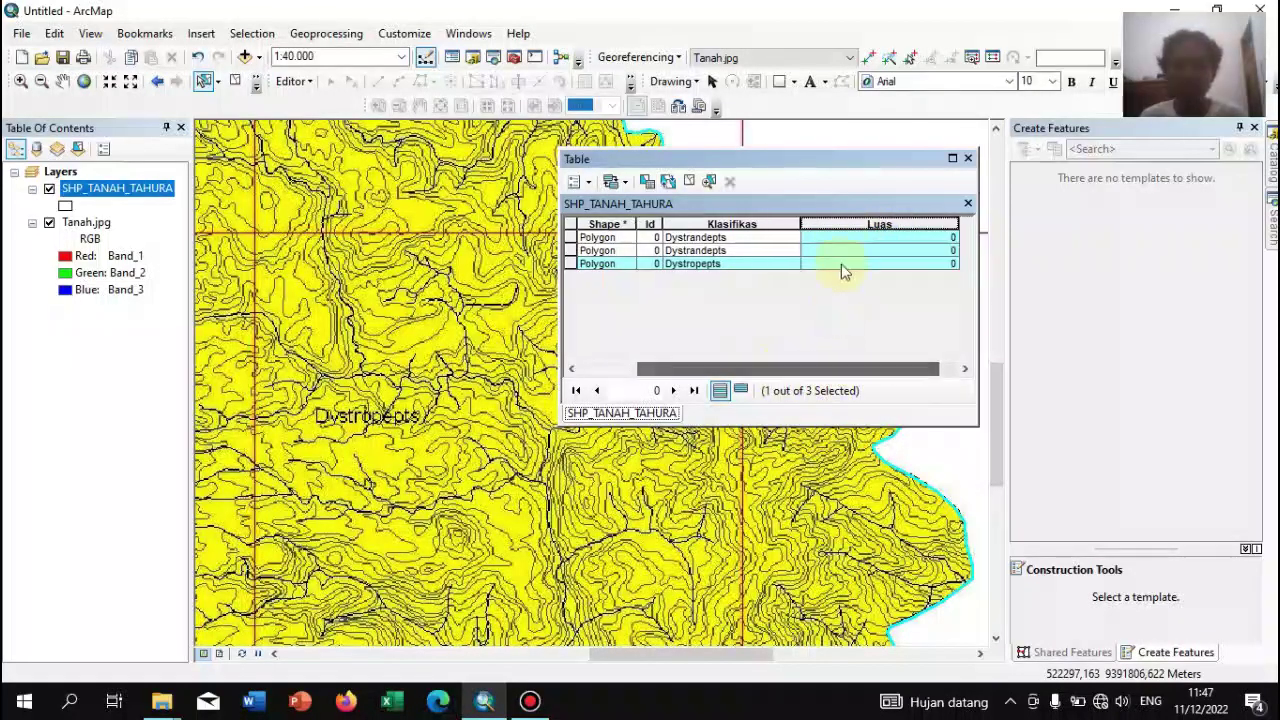
{"action": "right_click", "coordinate": [852, 224]}
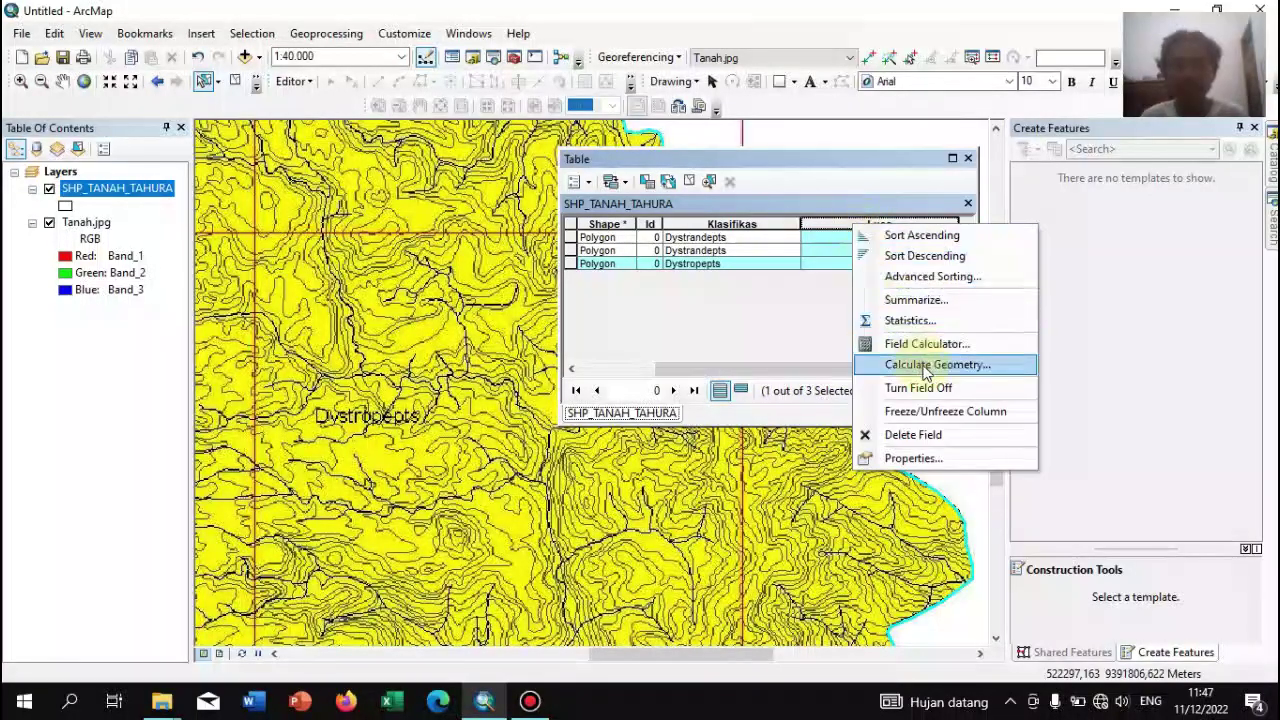
{"action": "left_click", "coordinate": [922, 366]}
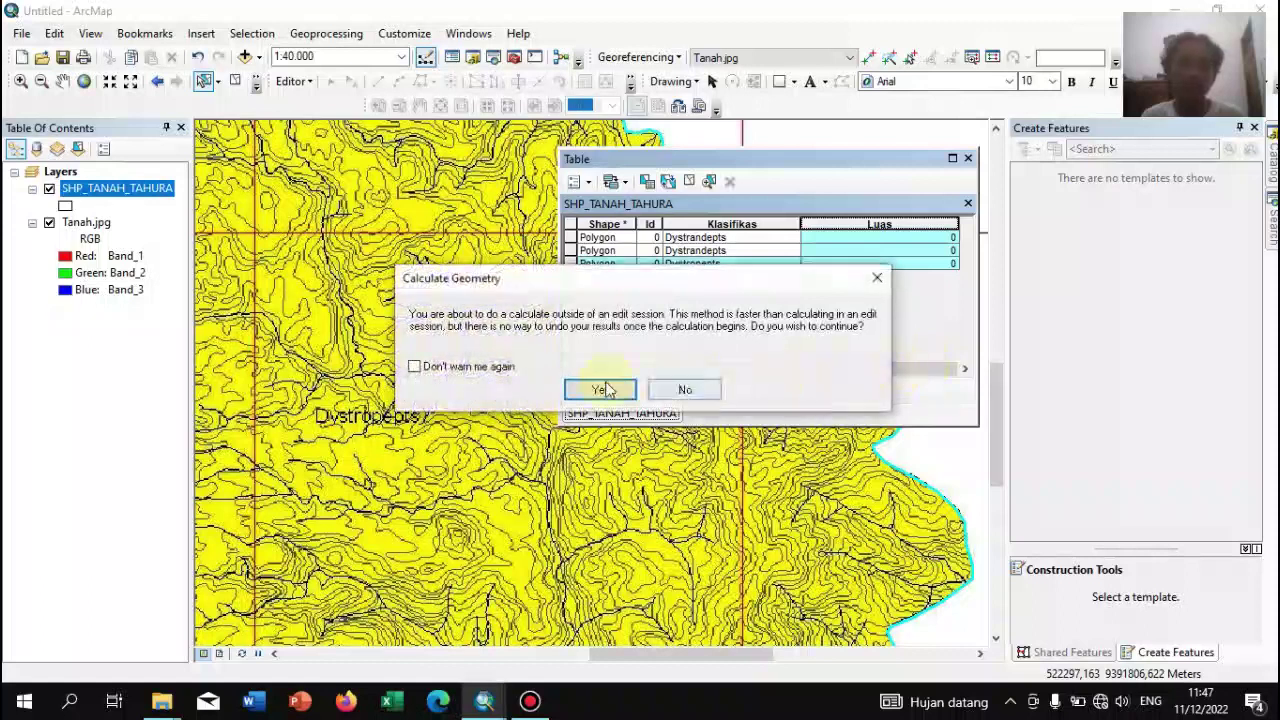
{"action": "left_click", "coordinate": [600, 387]}
{"action": "left_click", "coordinate": [607, 250]}
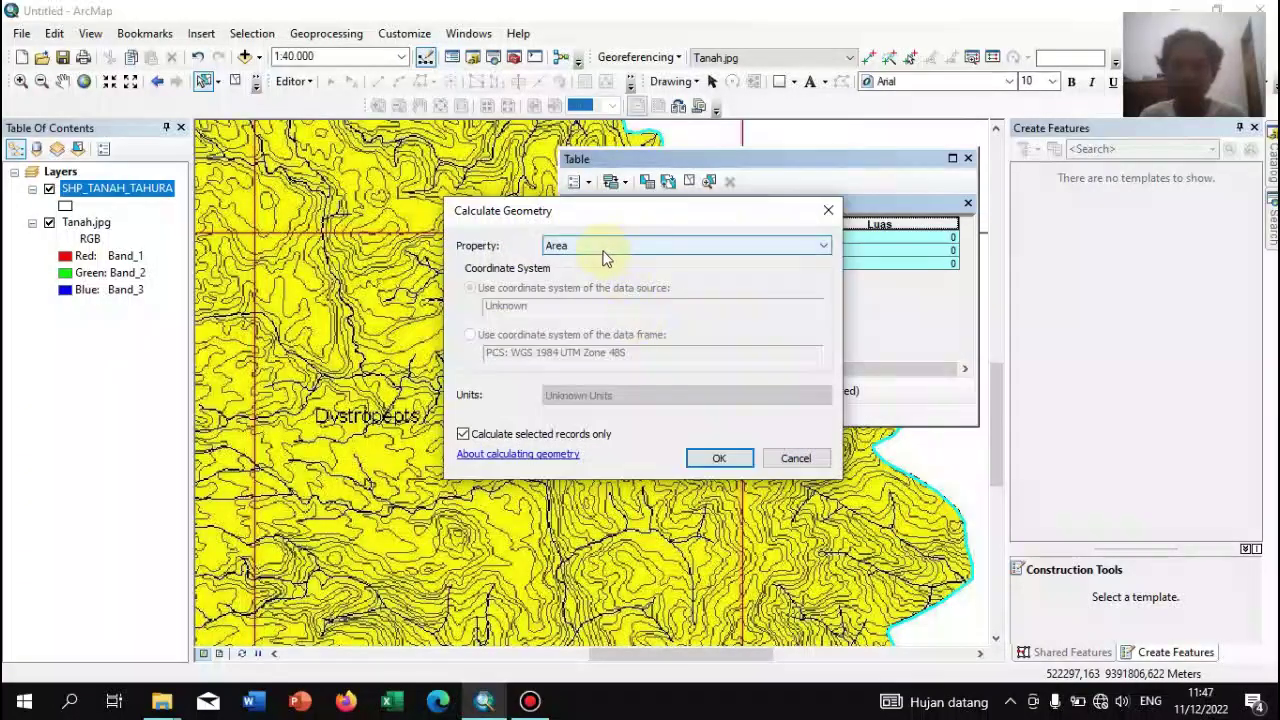
{"action": "left_click", "coordinate": [617, 264]}
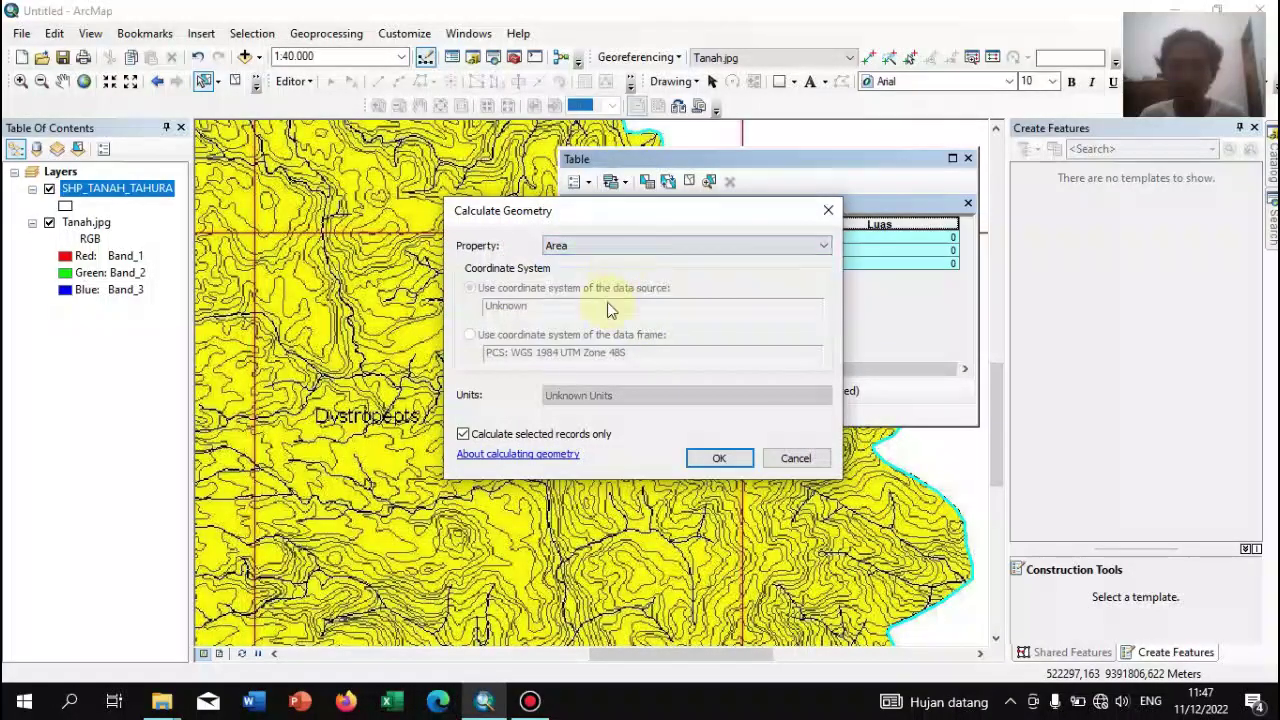
{"action": "left_click", "coordinate": [719, 458]}
{"action": "left_click", "coordinate": [603, 388]}
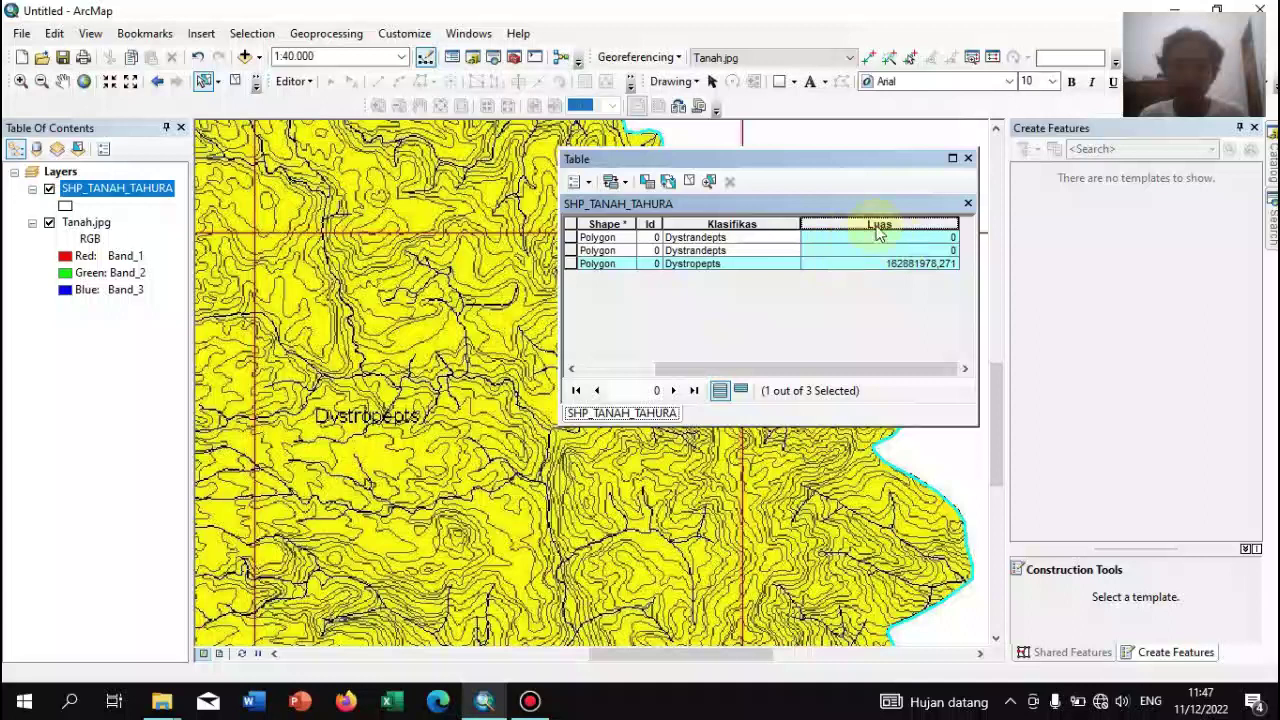
Select all records in the attribute table and calculate their Area into the Luas field with Calculate Geometry
{"action": "key", "text": "ctrl+a"}
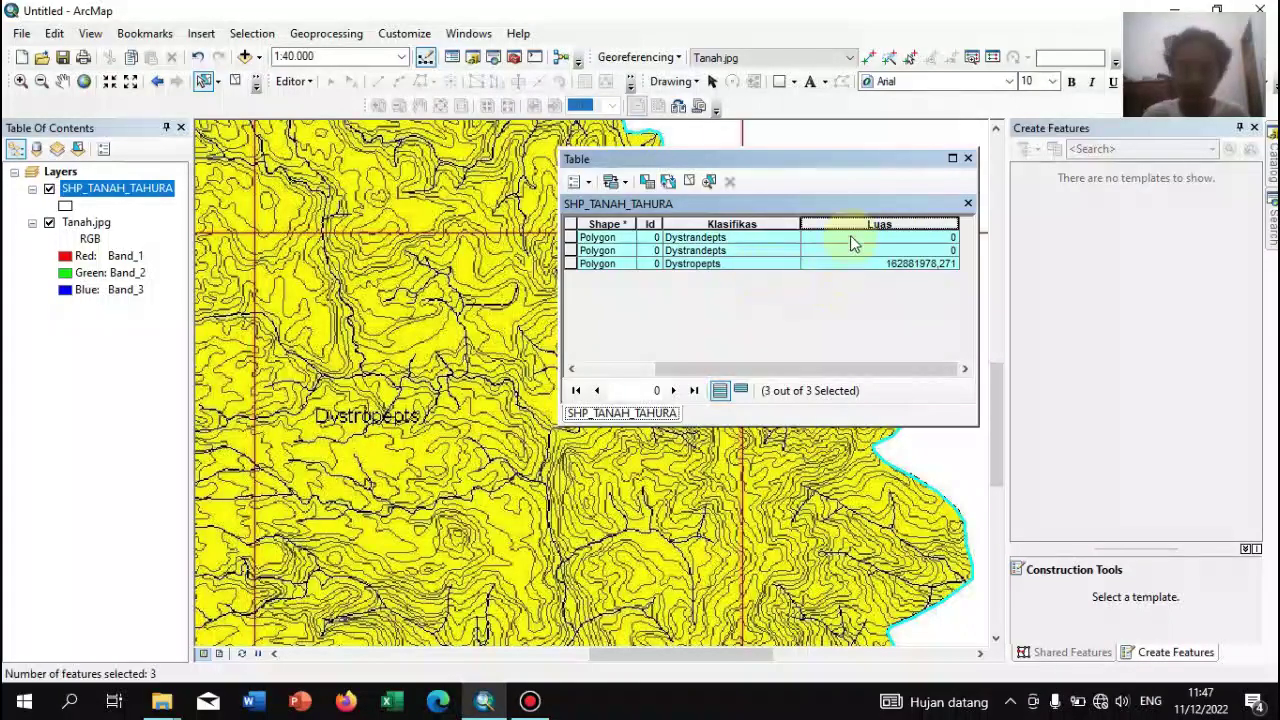
{"action": "right_click", "coordinate": [853, 225]}
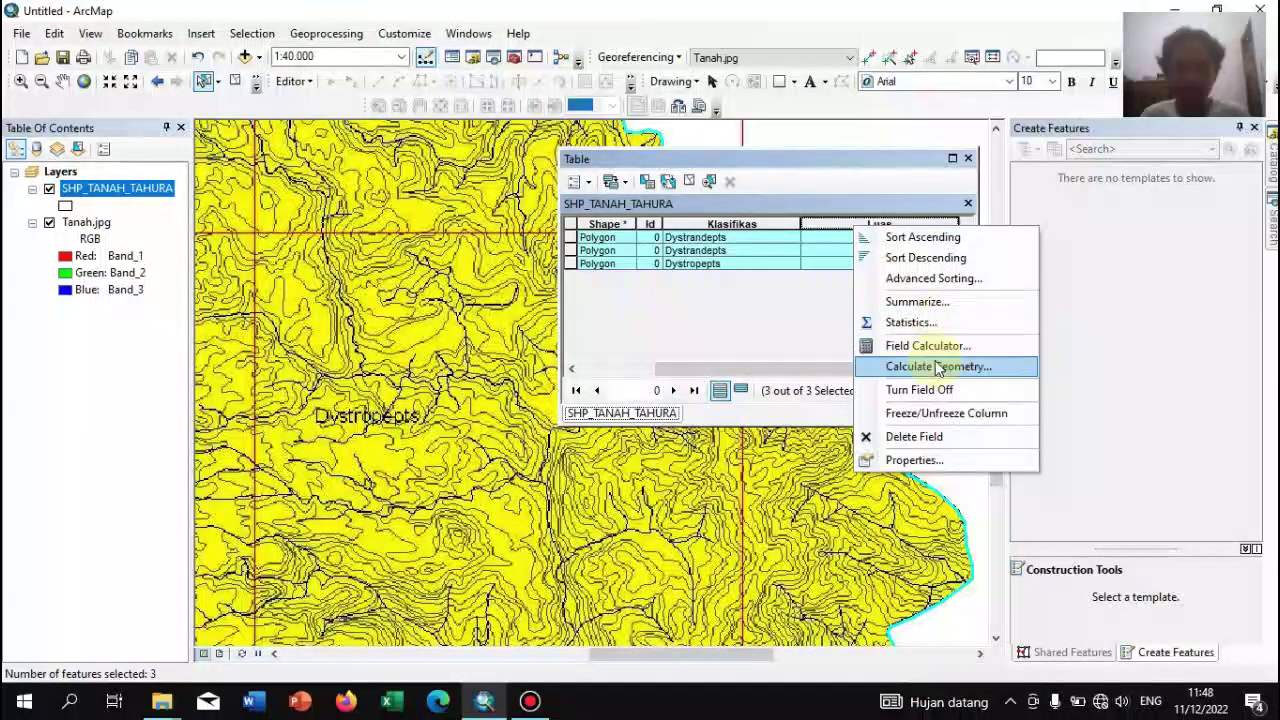
{"action": "left_click", "coordinate": [938, 366]}
{"action": "left_click", "coordinate": [597, 390]}
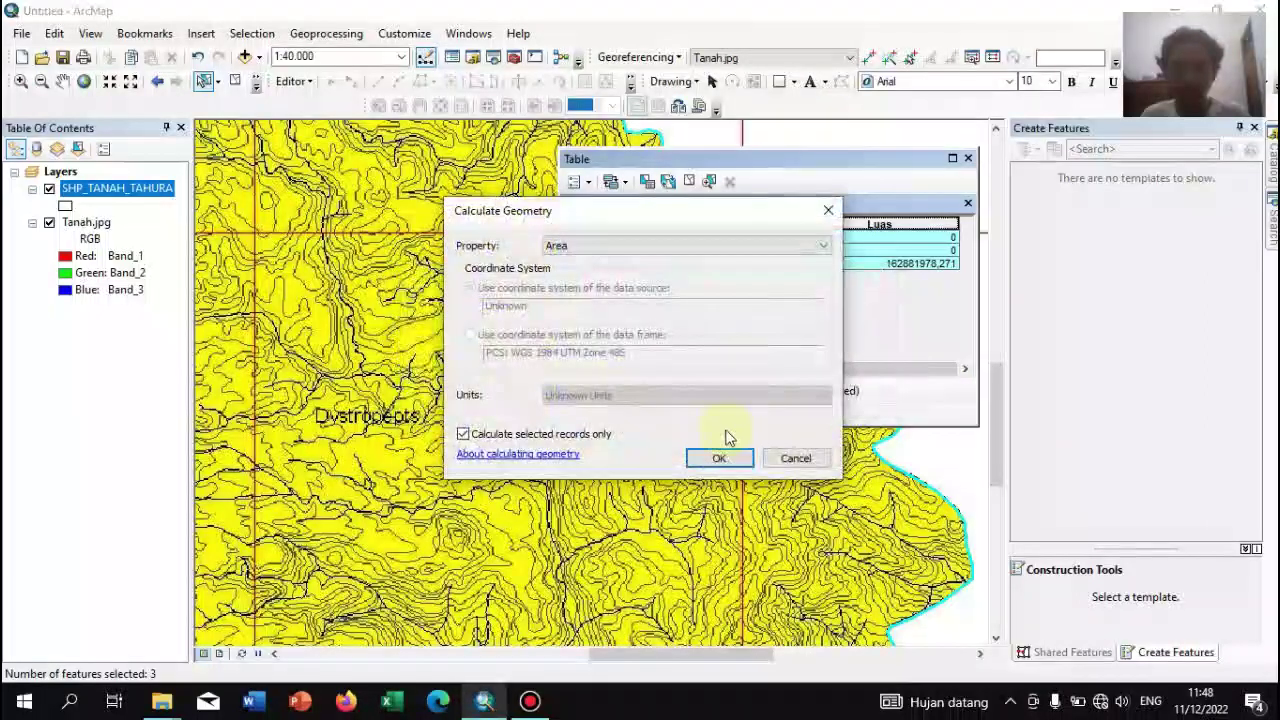
{"action": "left_click", "coordinate": [745, 460]}
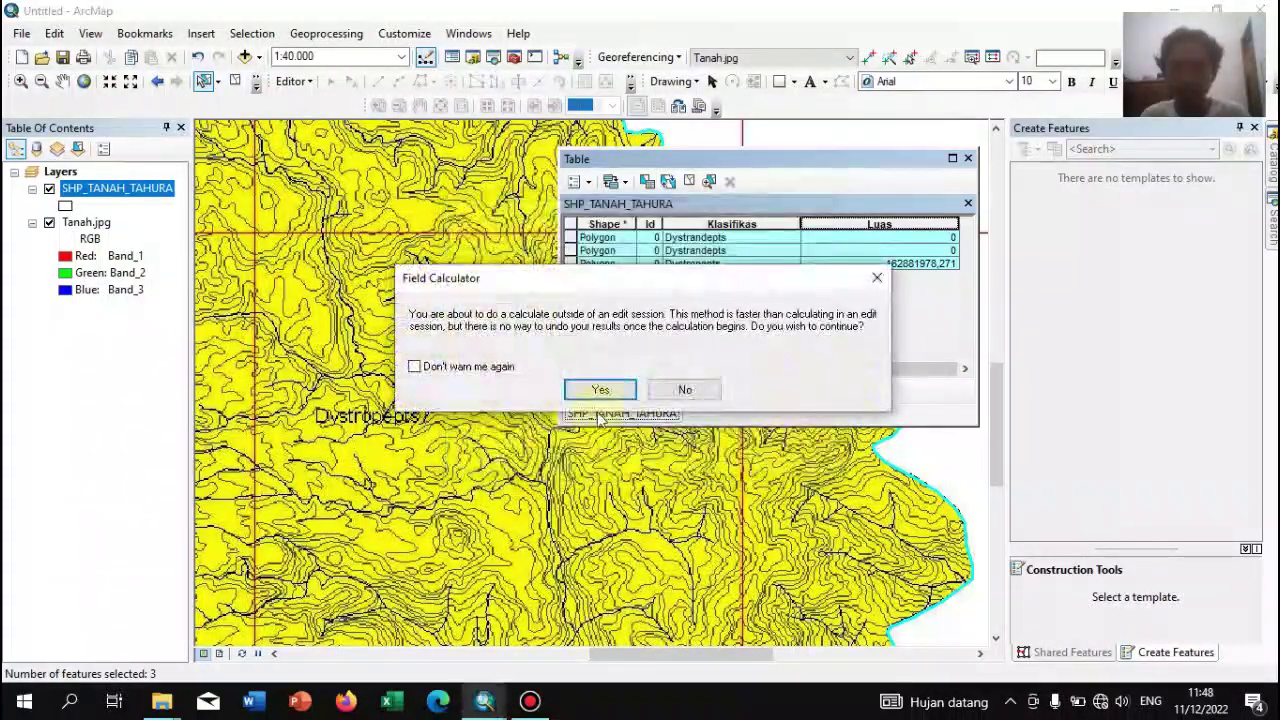
{"action": "left_click", "coordinate": [597, 388]}
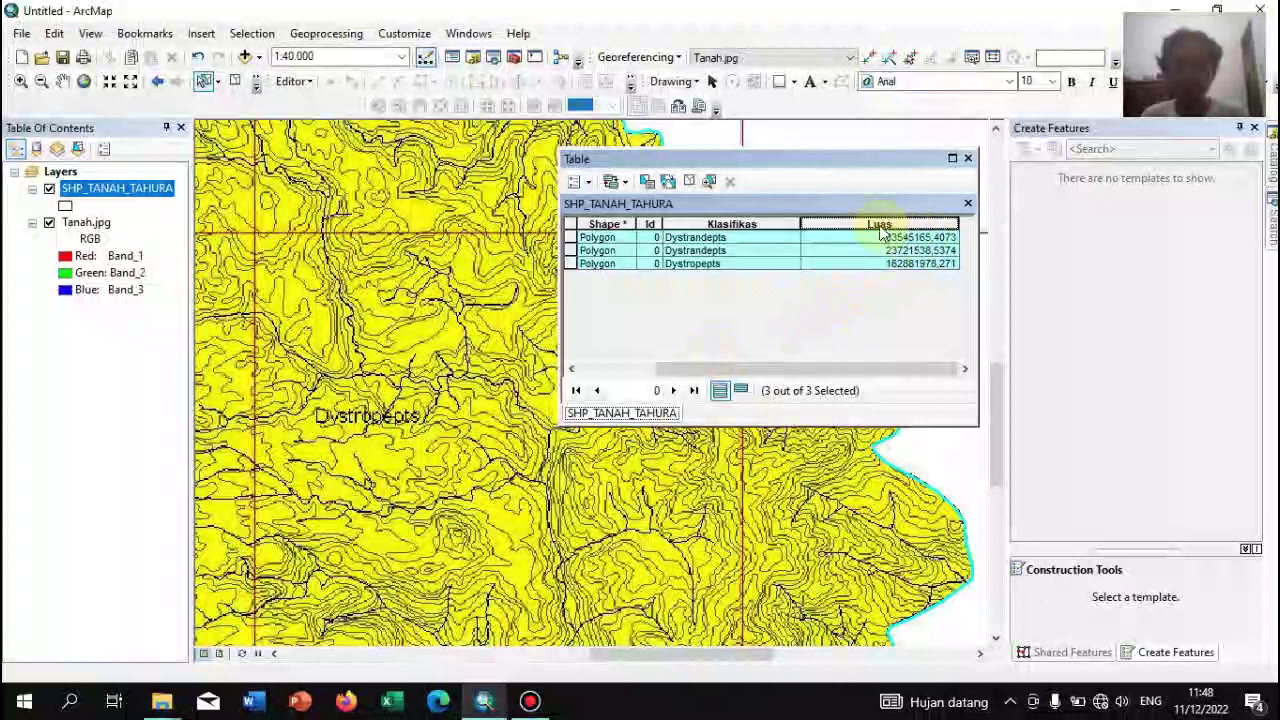
Narrow the Klasifikas and Luas columns of the attribute table and close the table
{"action": "left_click_drag", "start_coordinate": [801, 222], "coordinate": [752, 223]}
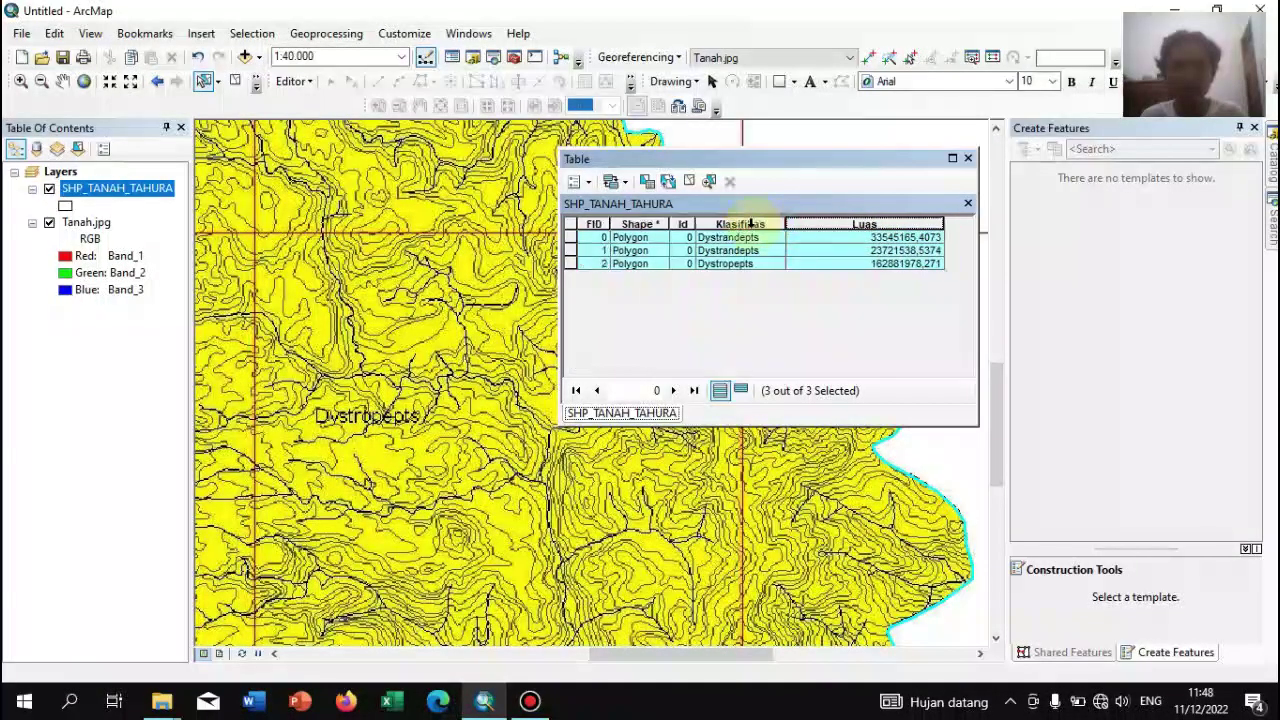
{"action": "left_click_drag", "start_coordinate": [943, 224], "coordinate": [888, 222]}
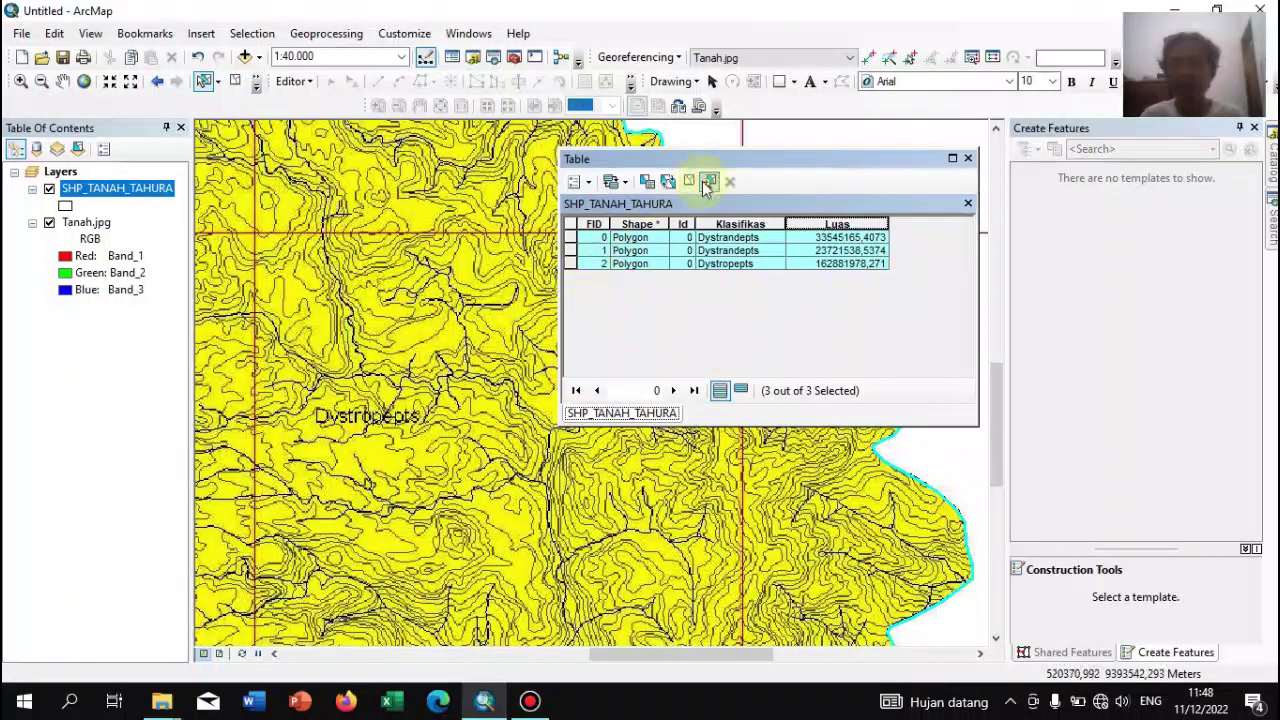
{"action": "left_click", "coordinate": [970, 159]}
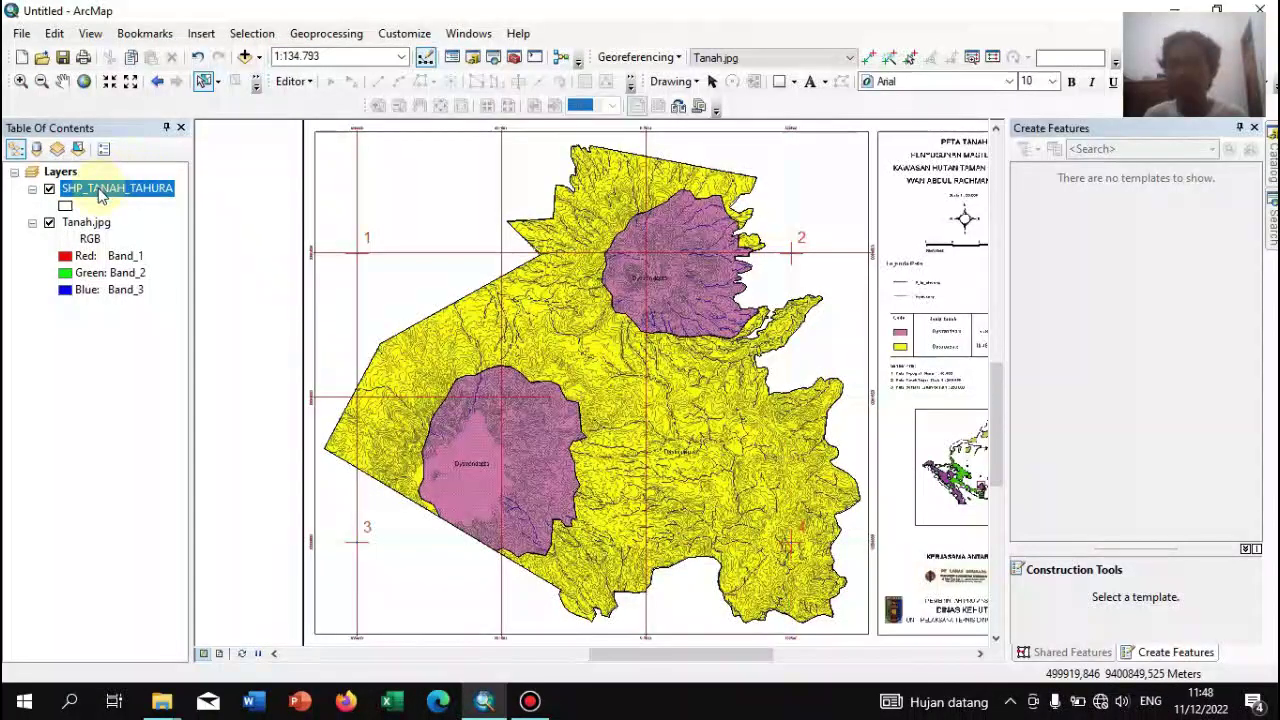
Reopen the SHP_TANAH_TAHURA attribute table, and view skor-jenis-tanah-sk-mentan-no-837-kpts-um-11-801.jpg from the Pemetaan folder in File Explorer
{"action": "right_click", "coordinate": [100, 192]}
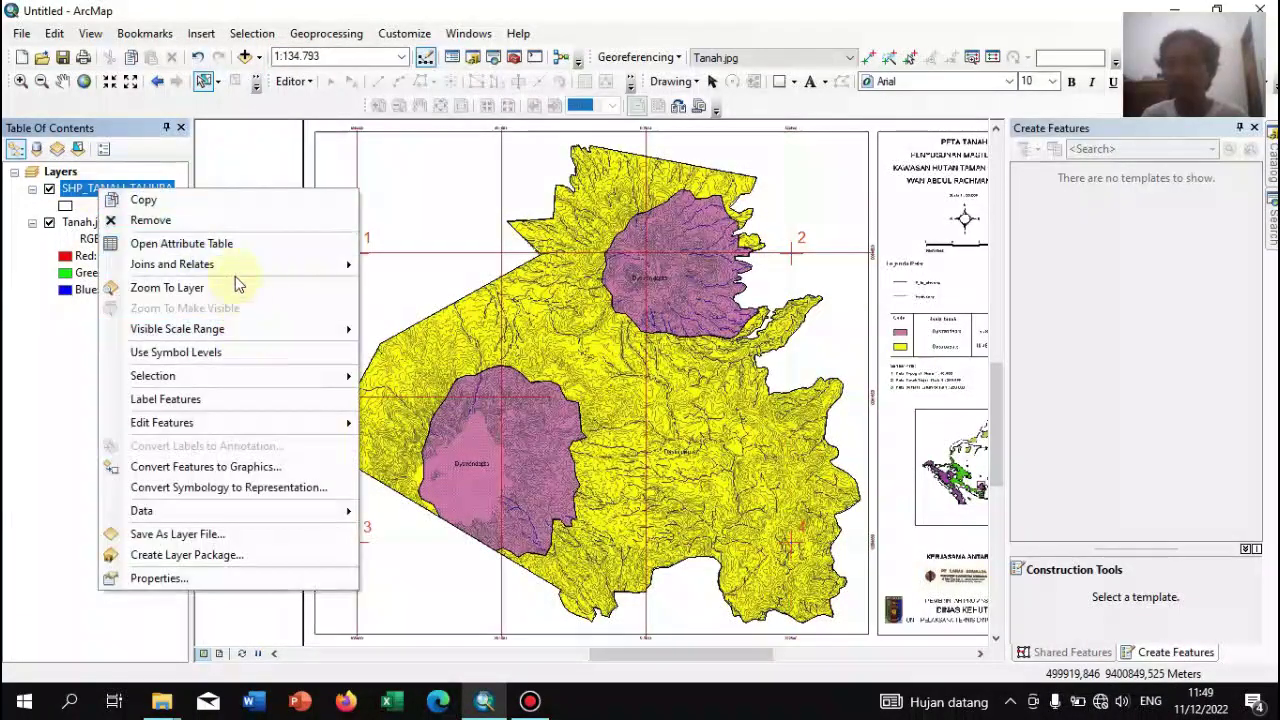
{"action": "left_click", "coordinate": [228, 245]}
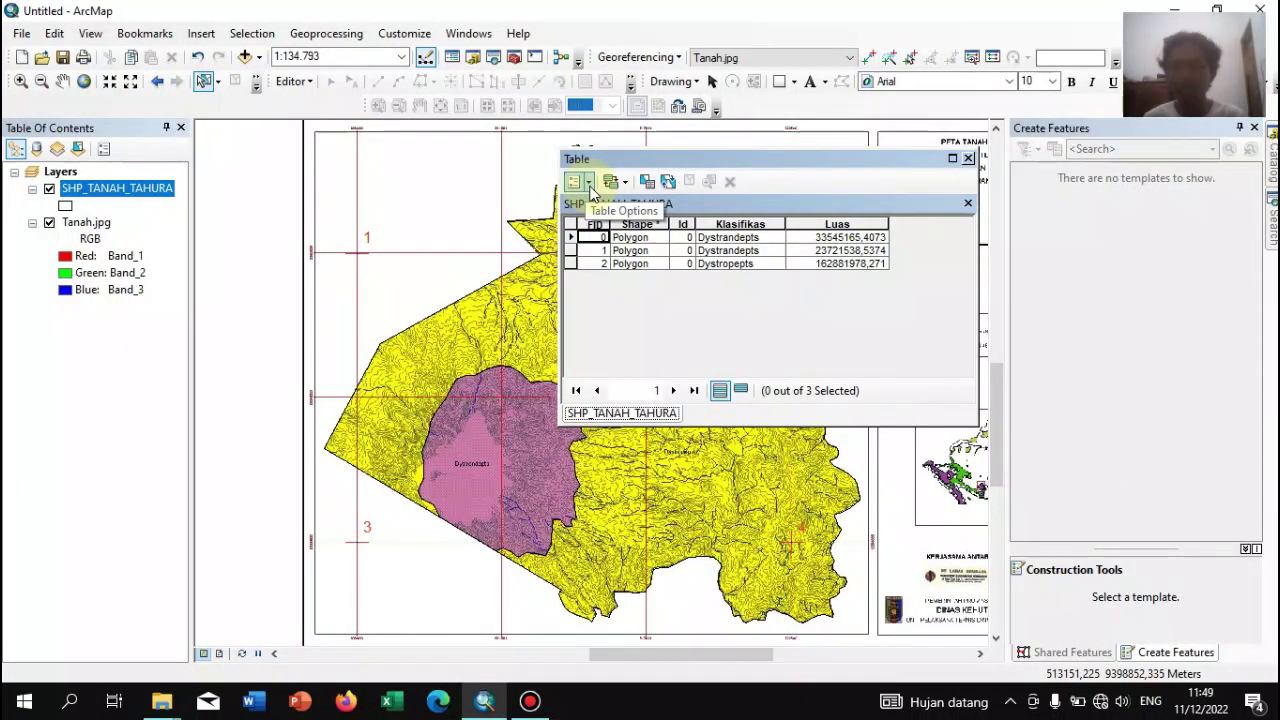
{"action": "mouse_move", "coordinate": [161, 700]}
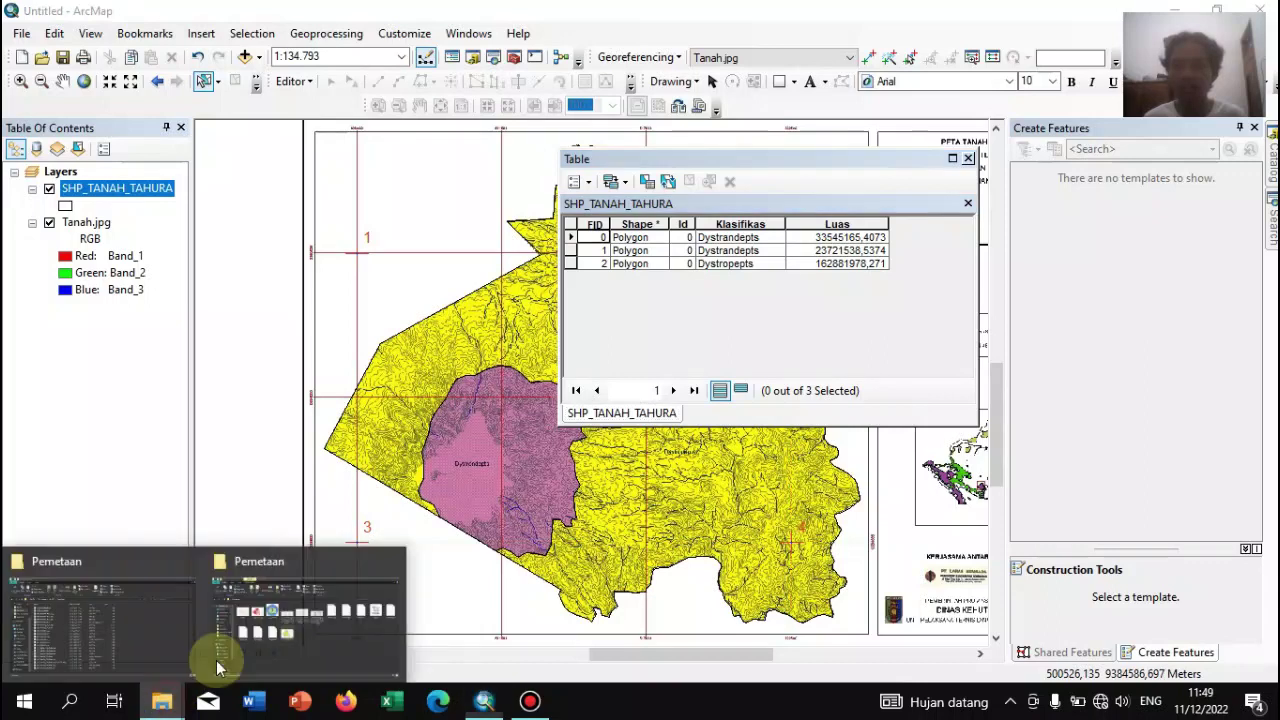
{"action": "left_click", "coordinate": [283, 625]}
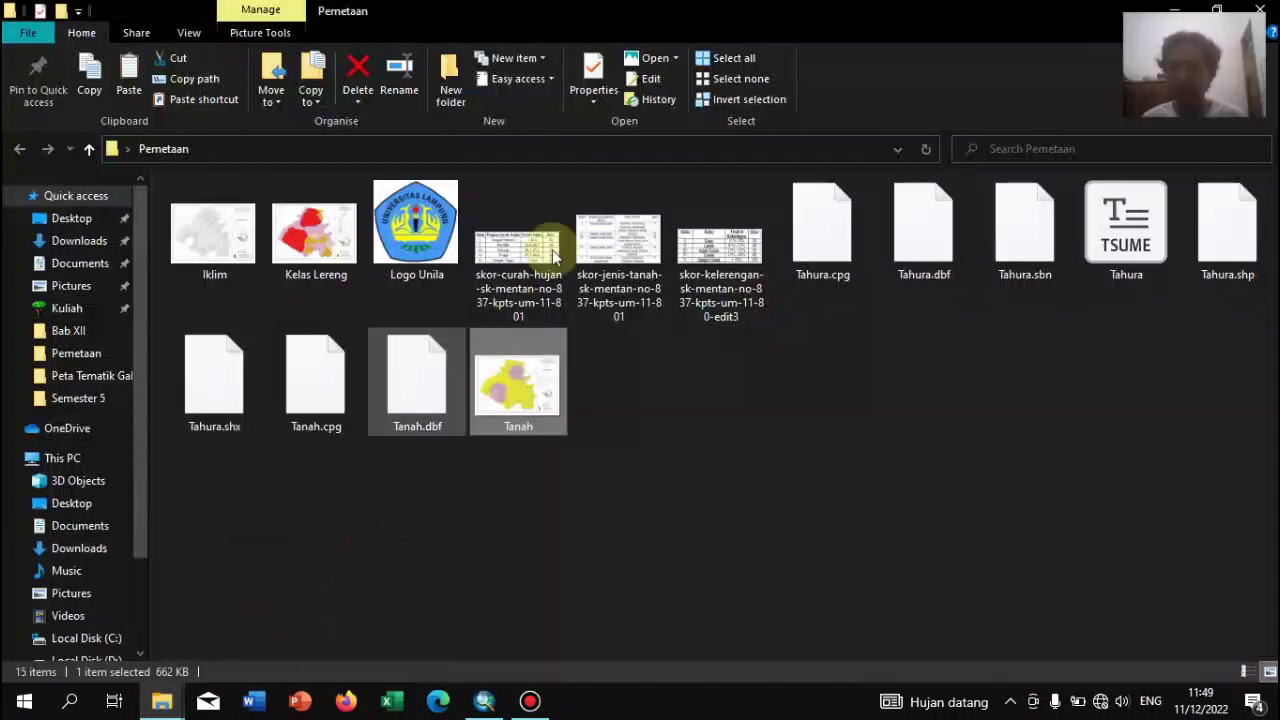
{"action": "left_click", "coordinate": [605, 265]}
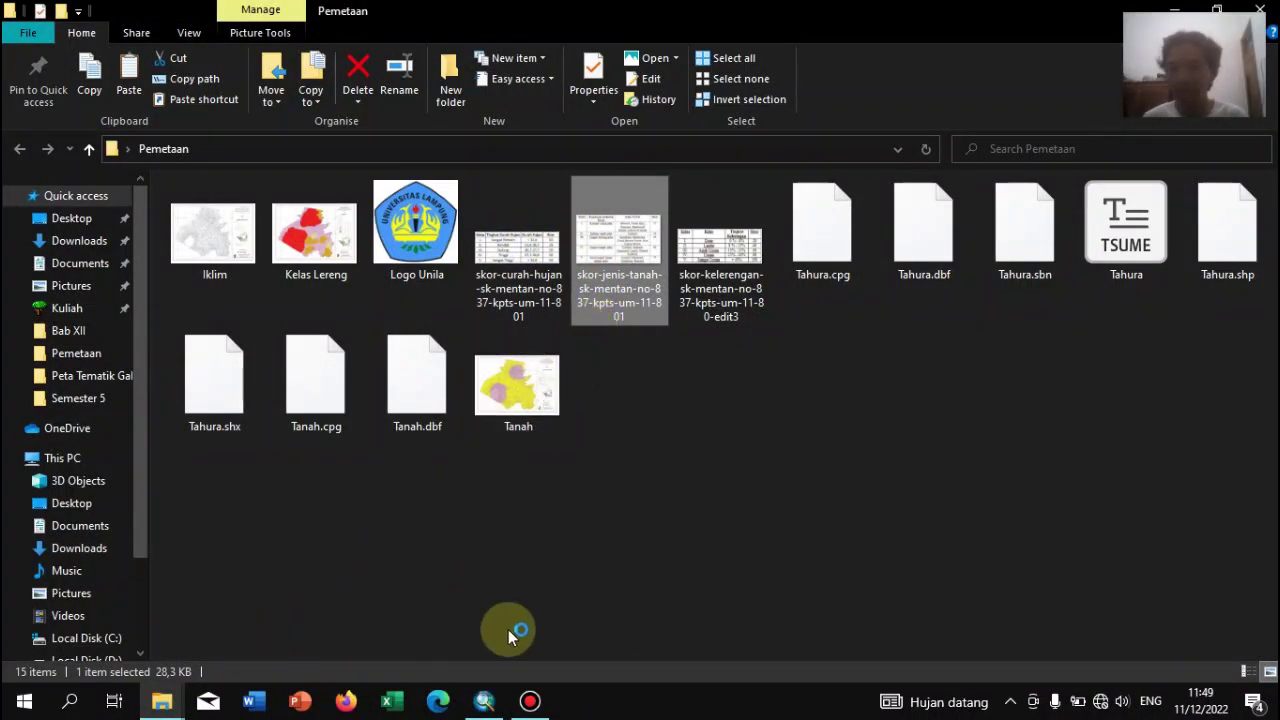
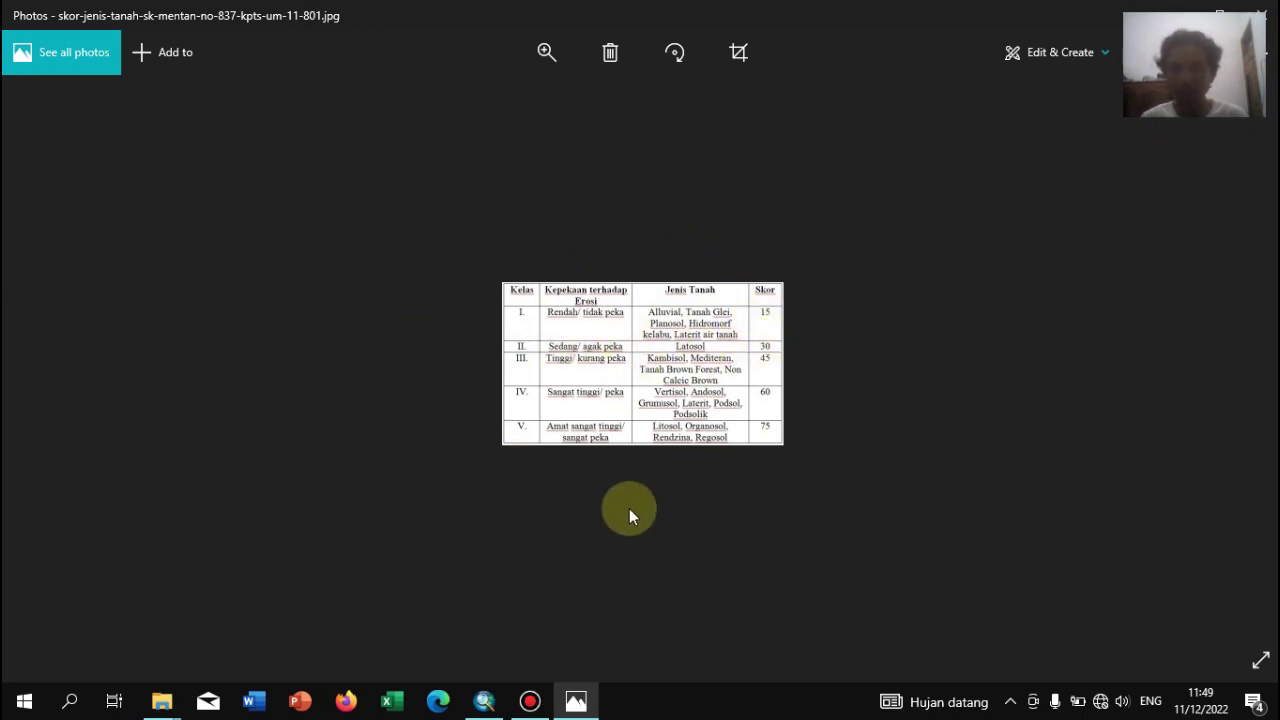
Return to ArcMap and add a field named Keterangan of type Text with length 50 to the attribute table
{"action": "left_click", "coordinate": [484, 701]}
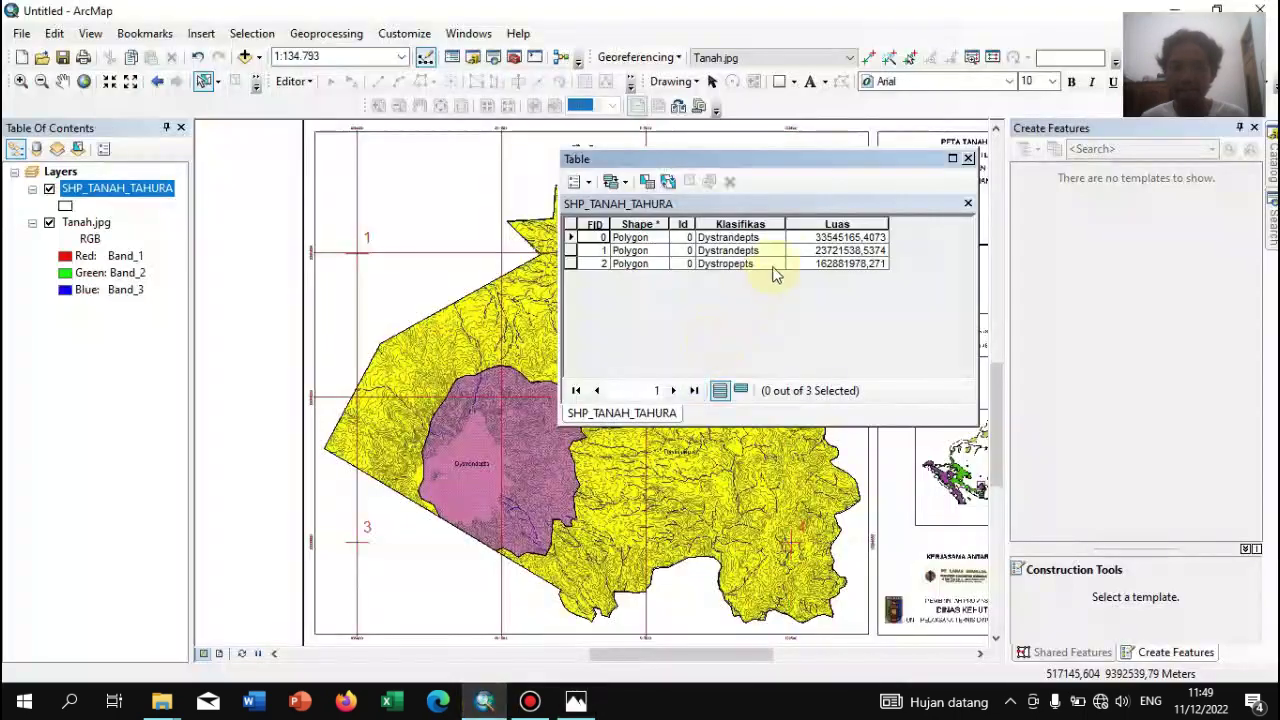
{"action": "left_click", "coordinate": [579, 181]}
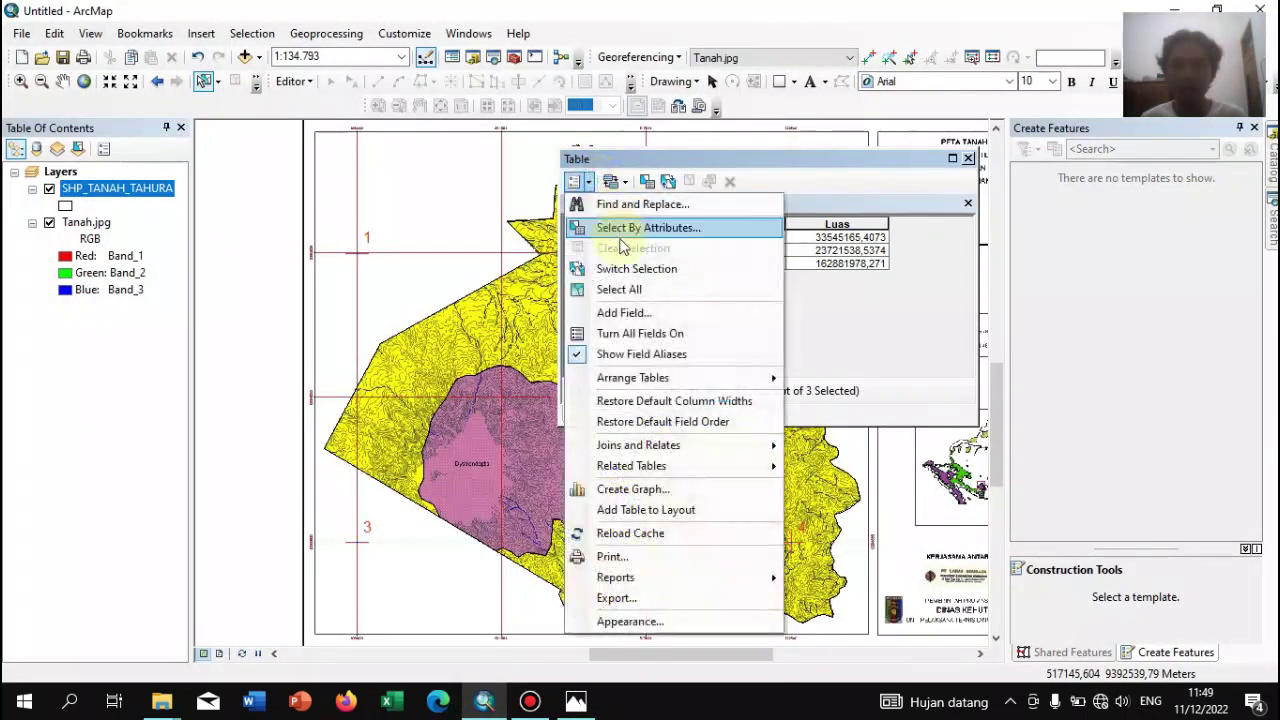
{"action": "left_click", "coordinate": [632, 312]}
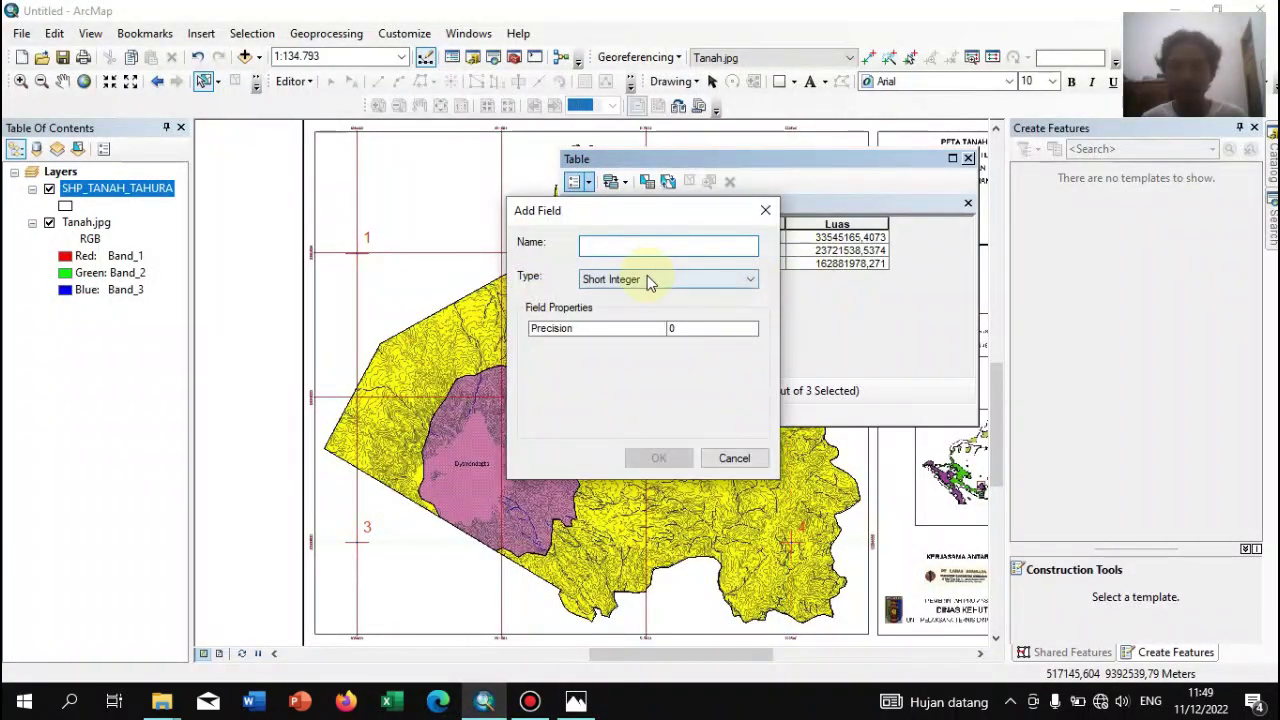
{"action": "left_click", "coordinate": [647, 279]}
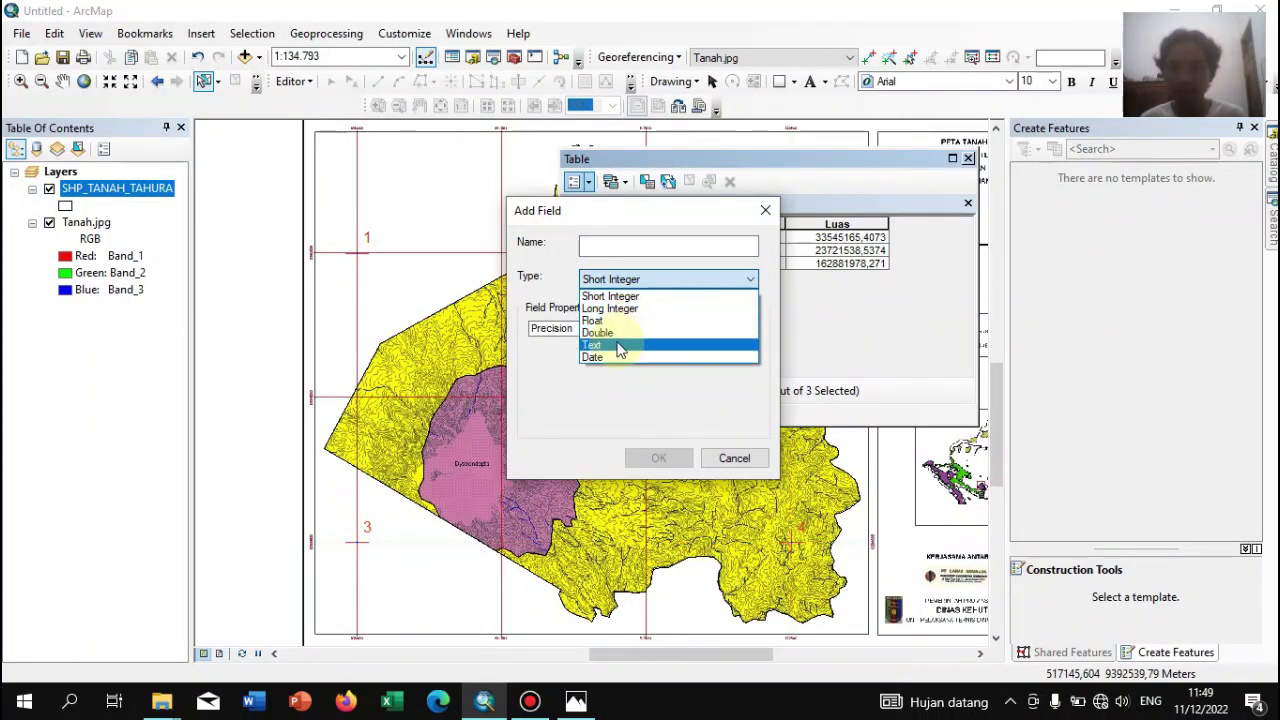
{"action": "left_click", "coordinate": [620, 346]}
{"action": "left_click", "coordinate": [645, 246]}
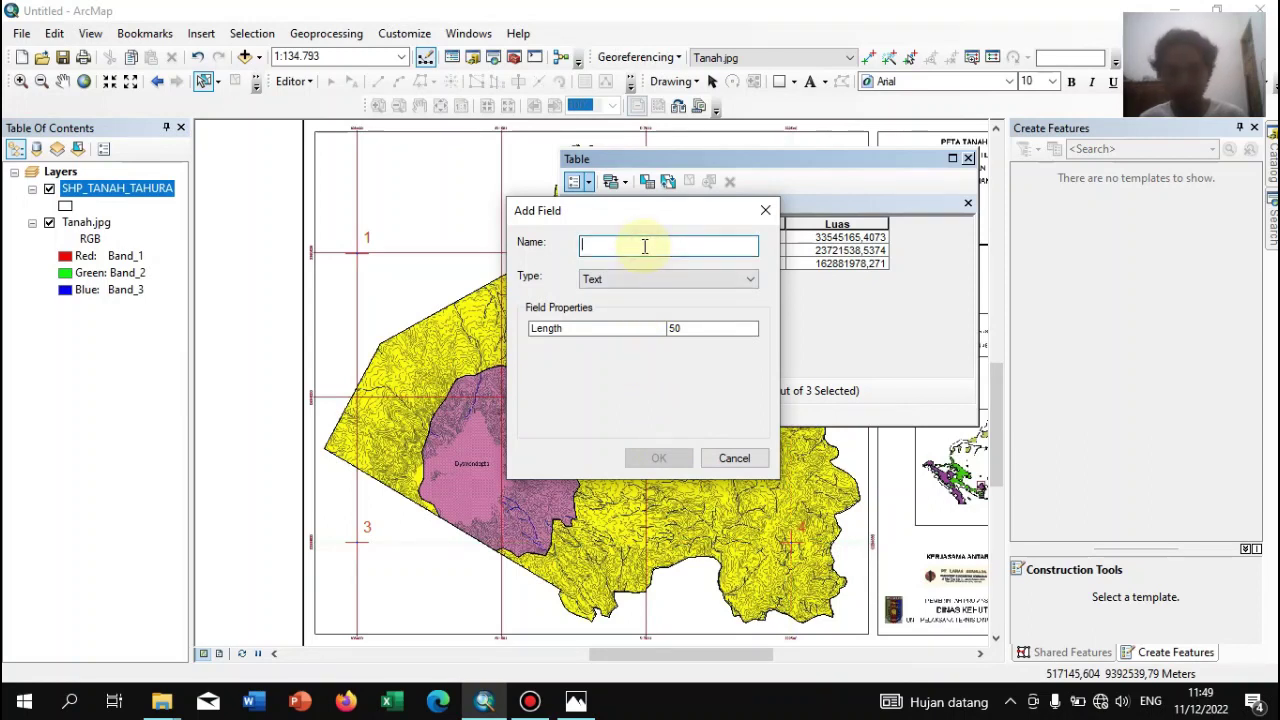
{"action": "type", "text": "Ke"}
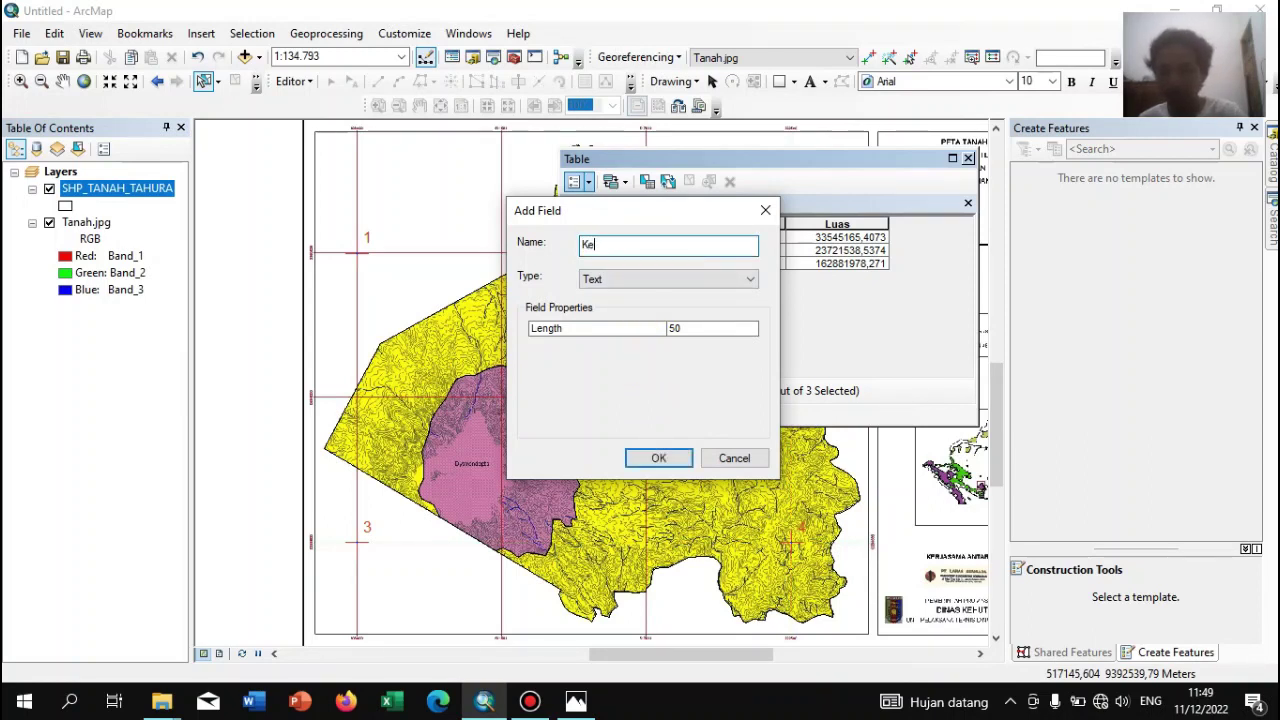
{"action": "type", "text": "terangan"}
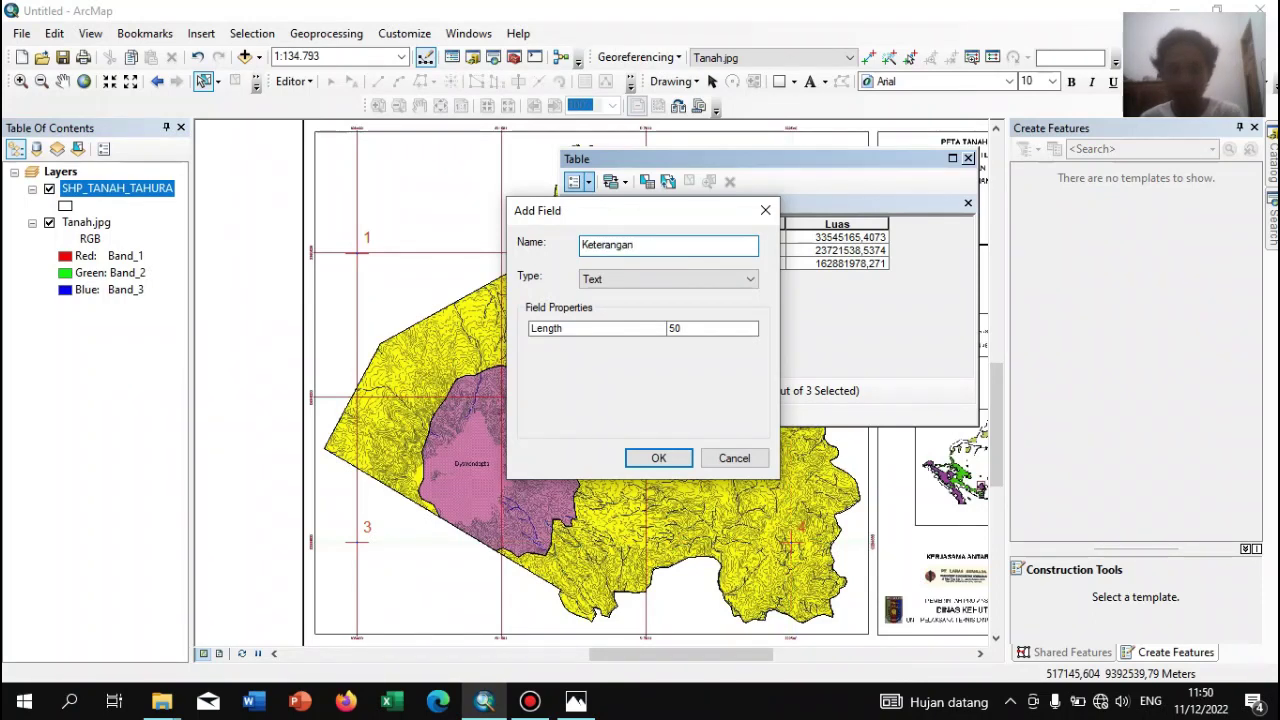
{"action": "key", "text": "Return"}
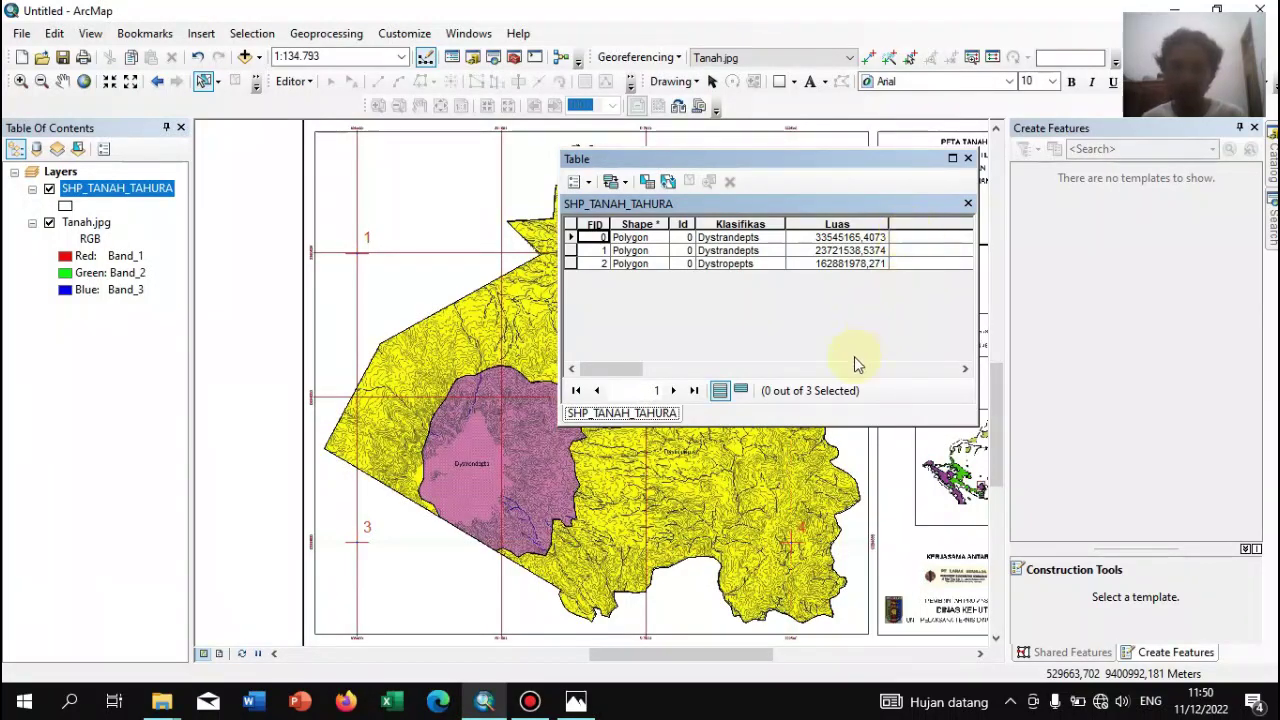
Select all records and fill their Keterangan field with "Tidak Peka" using the Field Calculator with type String, and narrow the column
{"action": "left_click", "coordinate": [965, 368]}
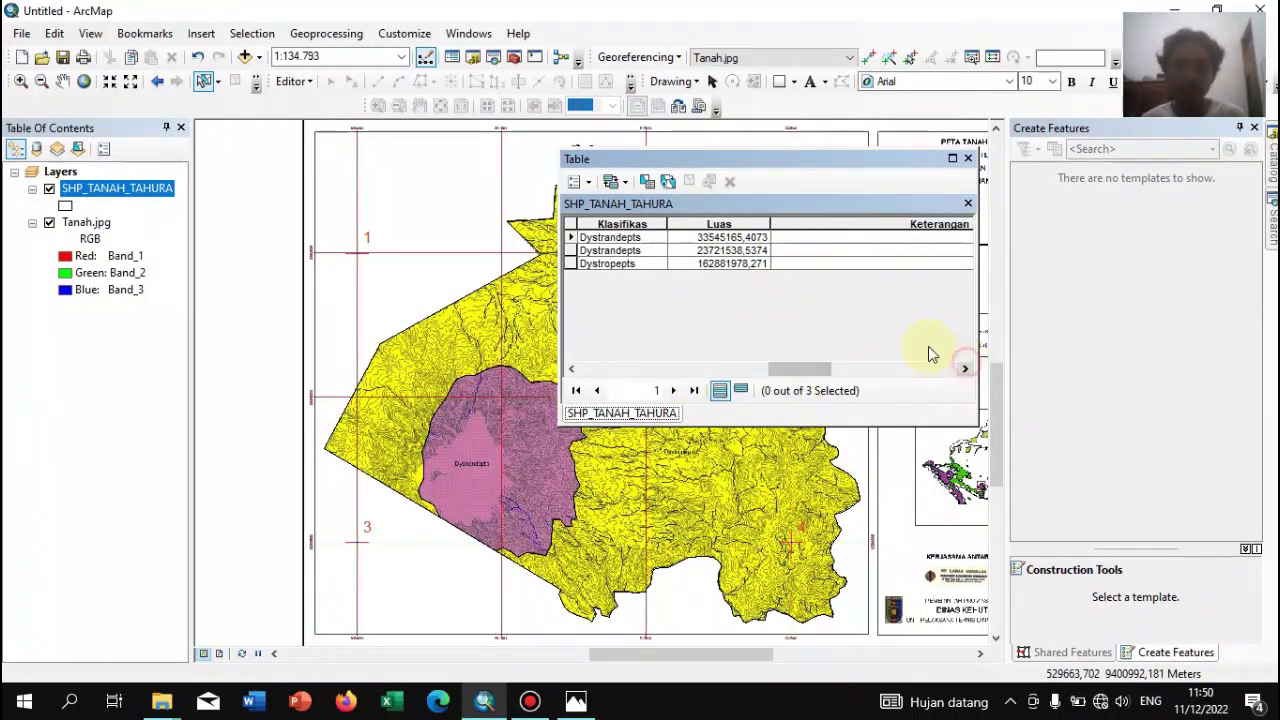
{"action": "key", "text": "ctrl+a"}
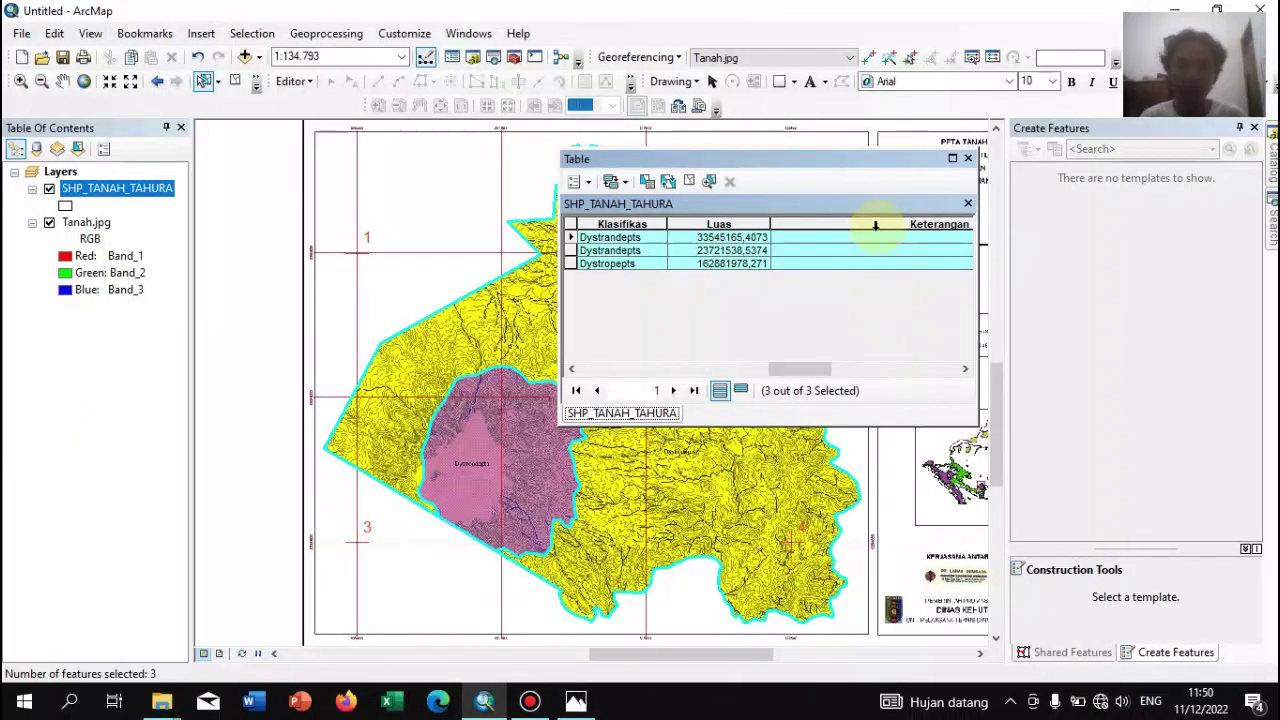
{"action": "right_click", "coordinate": [875, 224]}
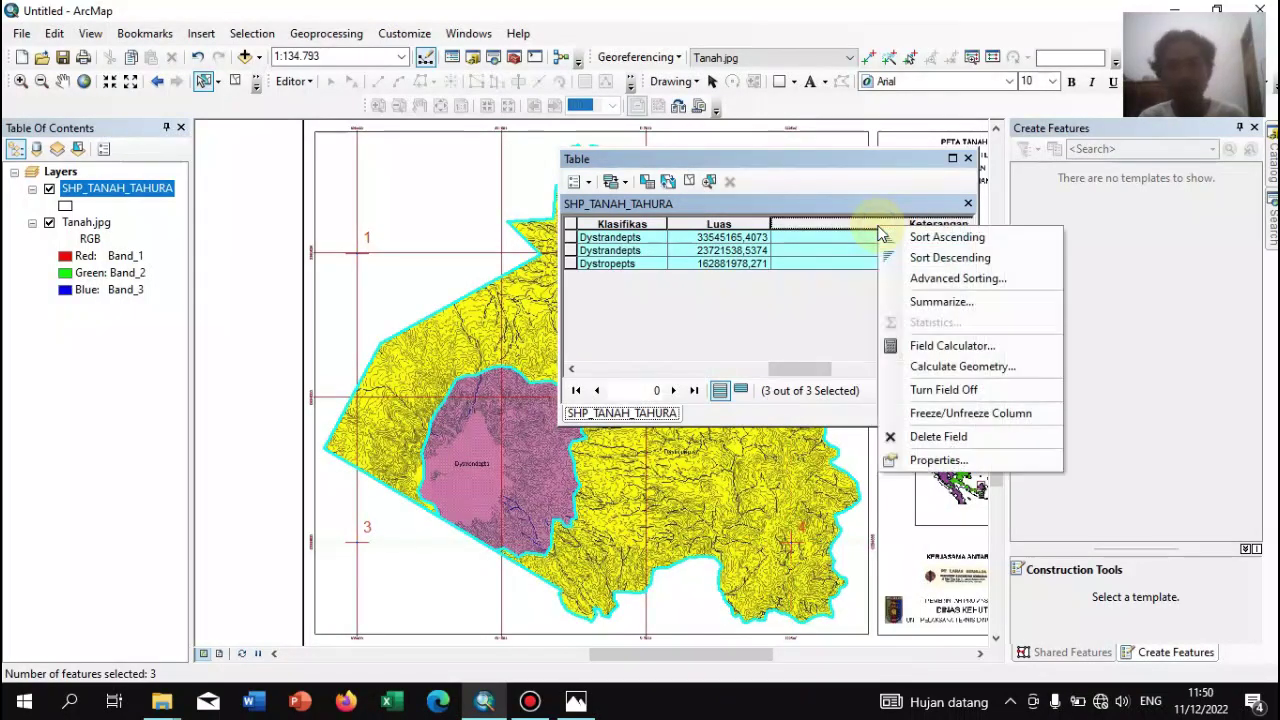
{"action": "left_click", "coordinate": [912, 346]}
{"action": "left_click", "coordinate": [600, 389]}
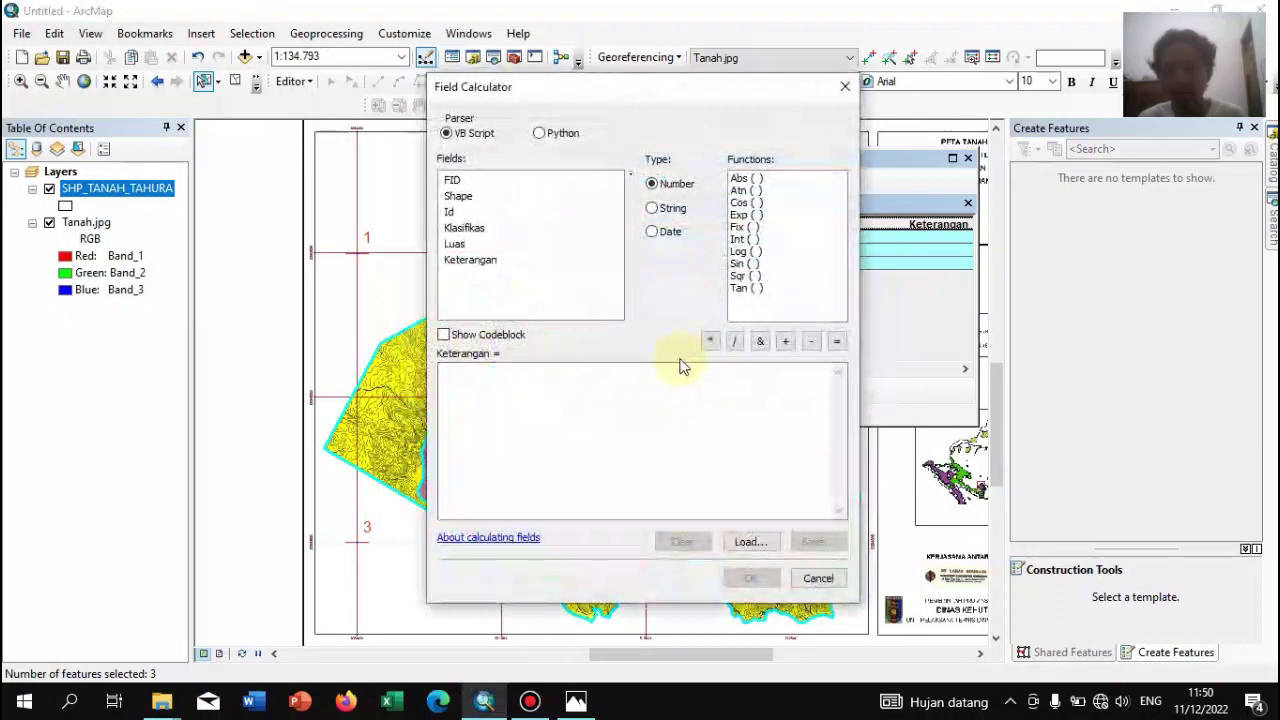
{"action": "left_click", "coordinate": [660, 208]}
{"action": "left_click", "coordinate": [500, 405]}
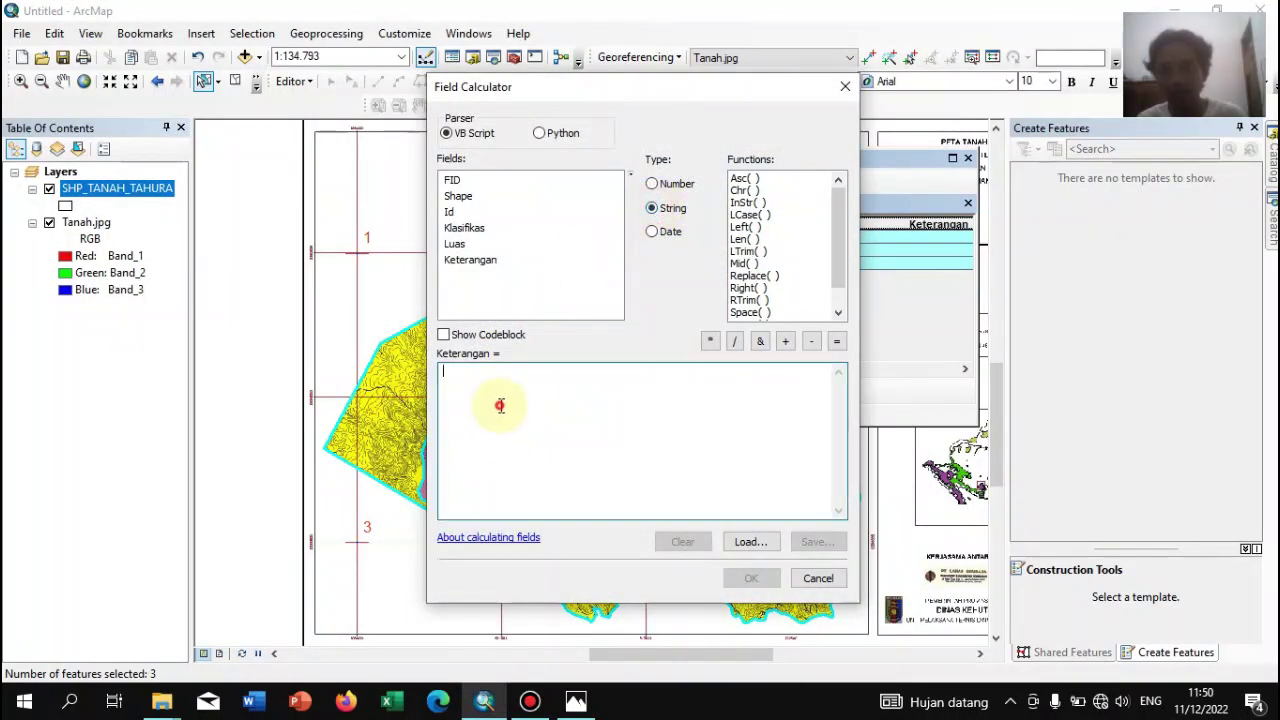
{"action": "type", "text": "\"Tidak Pe"}
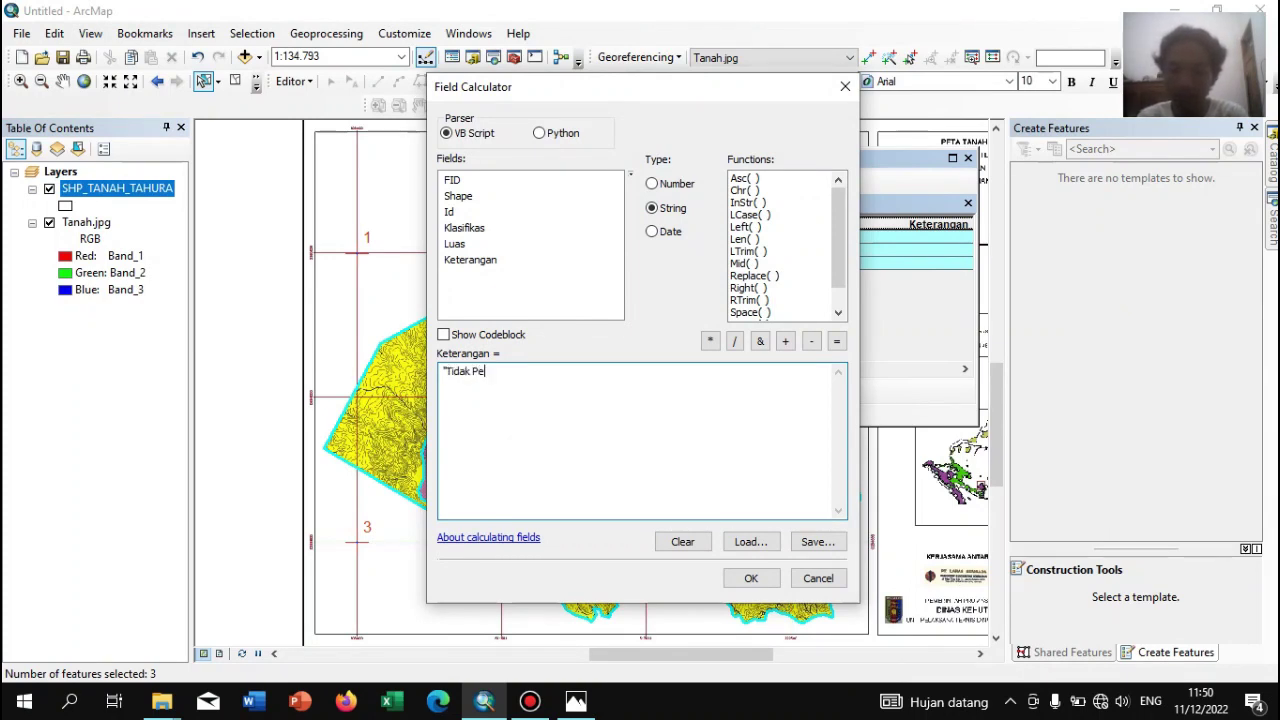
{"action": "type", "text": "ka\""}
{"action": "left_click", "coordinate": [751, 578]}
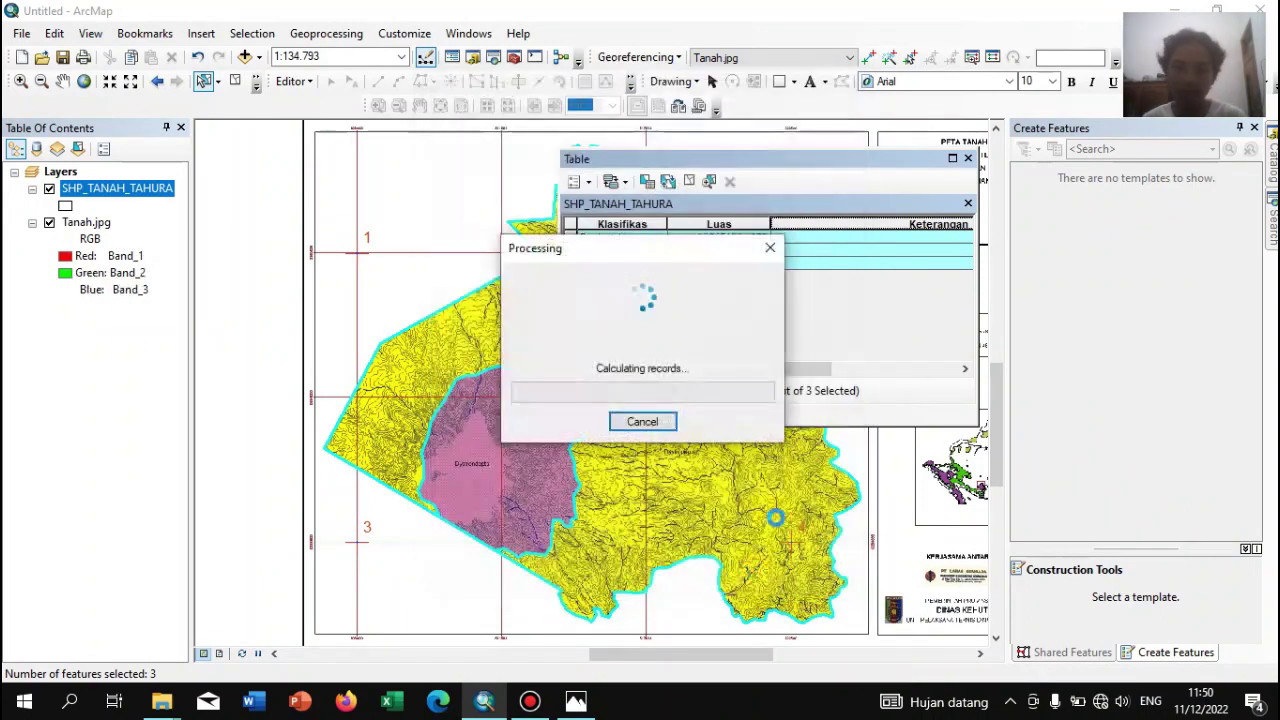
{"action": "left_click_drag", "start_coordinate": [911, 222], "coordinate": [697, 242]}
{"action": "left_click", "coordinate": [886, 295]}
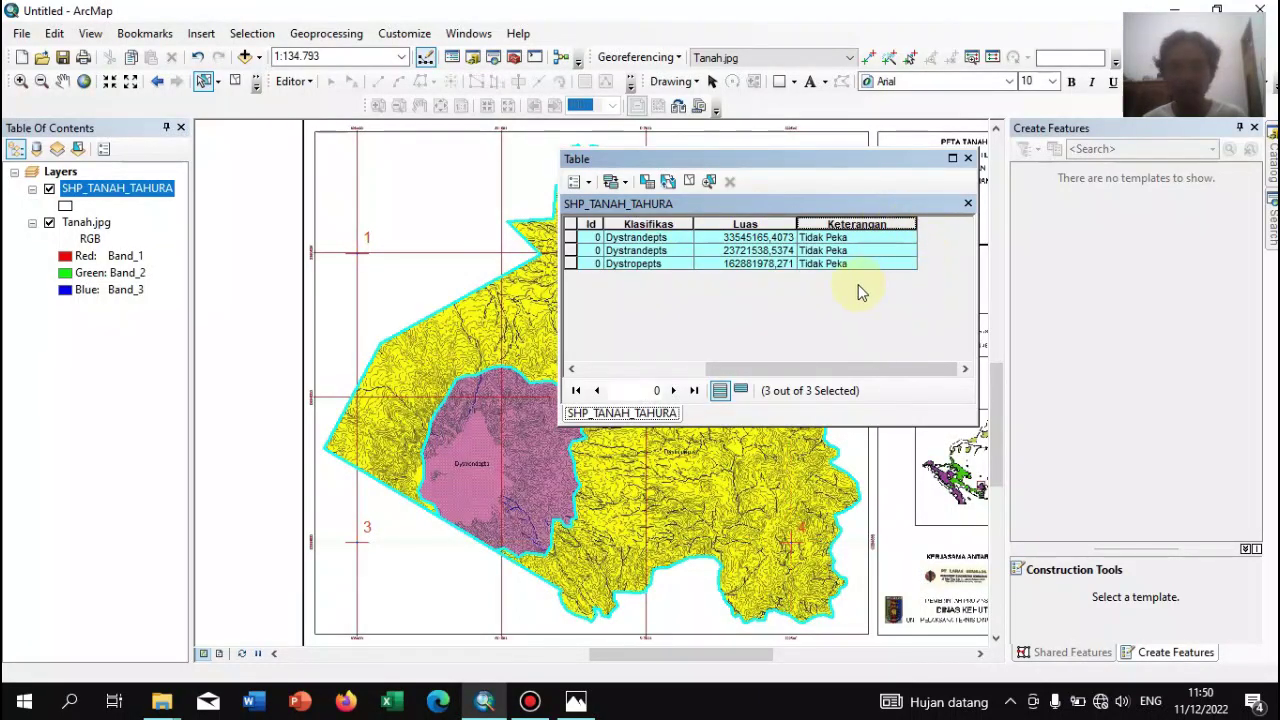
Add a field named Skor of type Double to the attribute table and narrow its column
{"action": "left_click", "coordinate": [578, 182]}
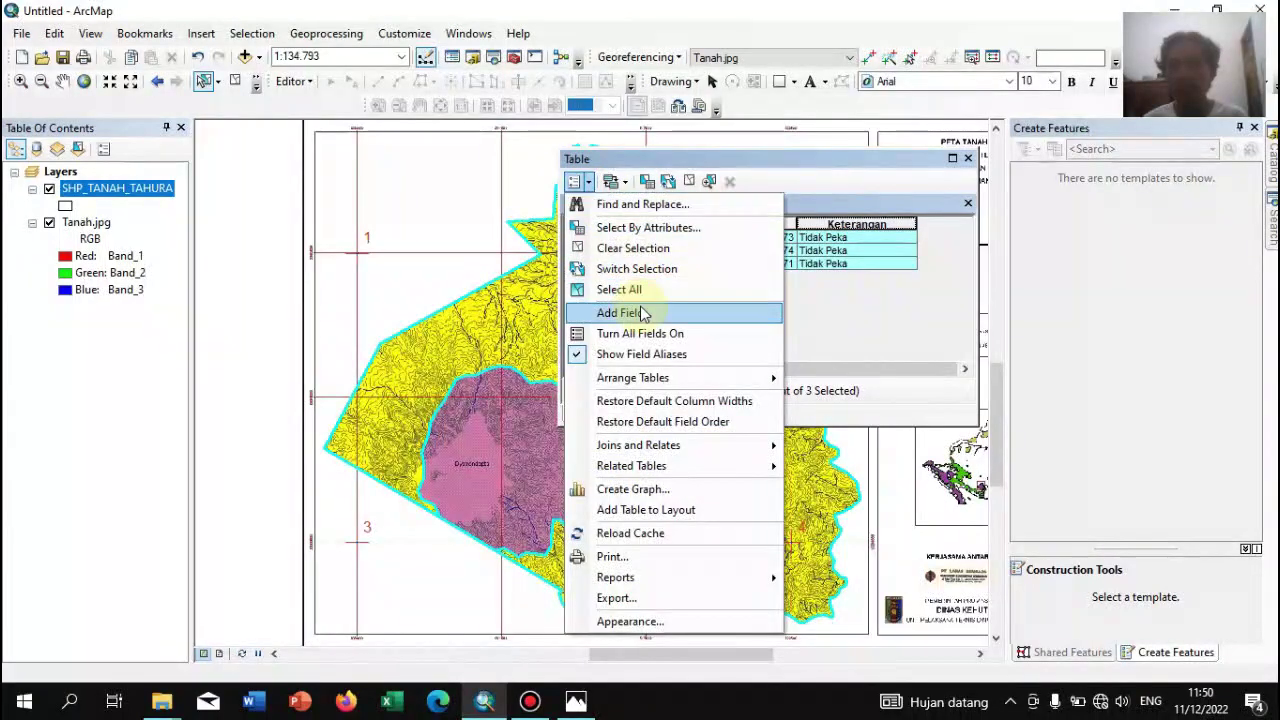
{"action": "left_click", "coordinate": [638, 313]}
{"action": "left_click", "coordinate": [632, 281]}
{"action": "left_click", "coordinate": [663, 335]}
{"action": "left_click", "coordinate": [631, 247]}
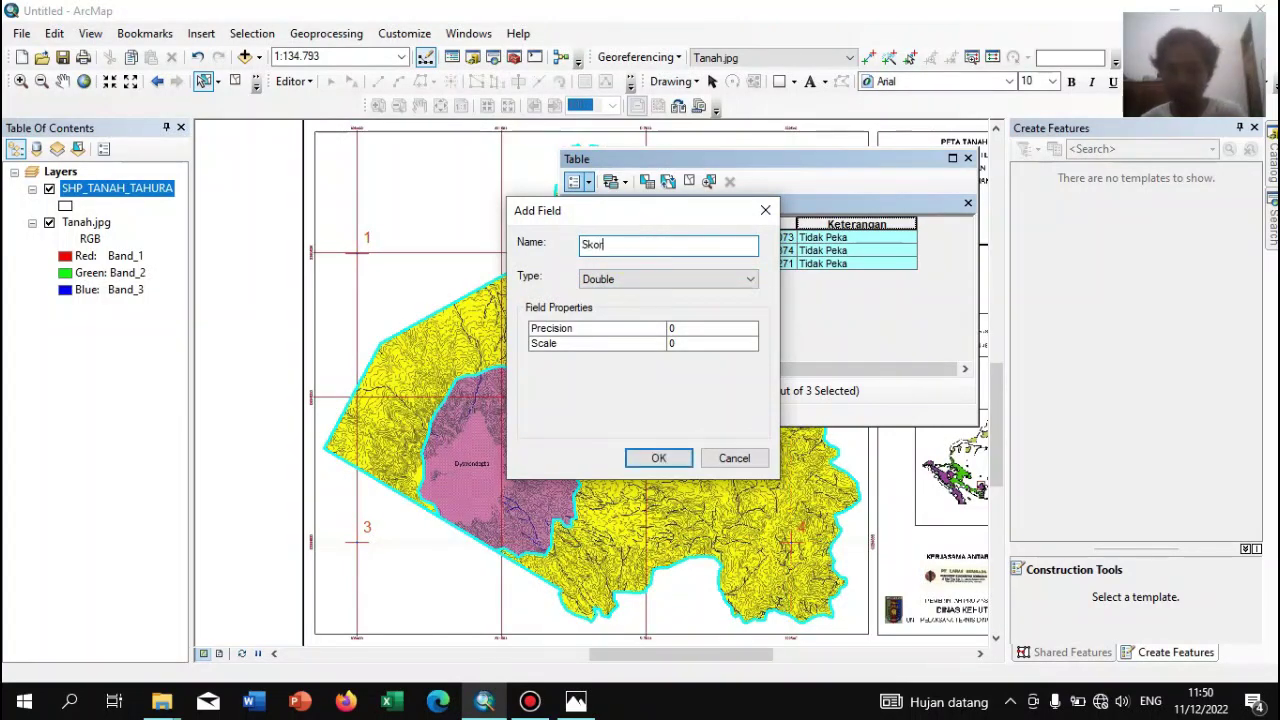
{"action": "key", "text": "Return"}
{"action": "left_click_drag", "start_coordinate": [767, 368], "coordinate": [869, 326]}
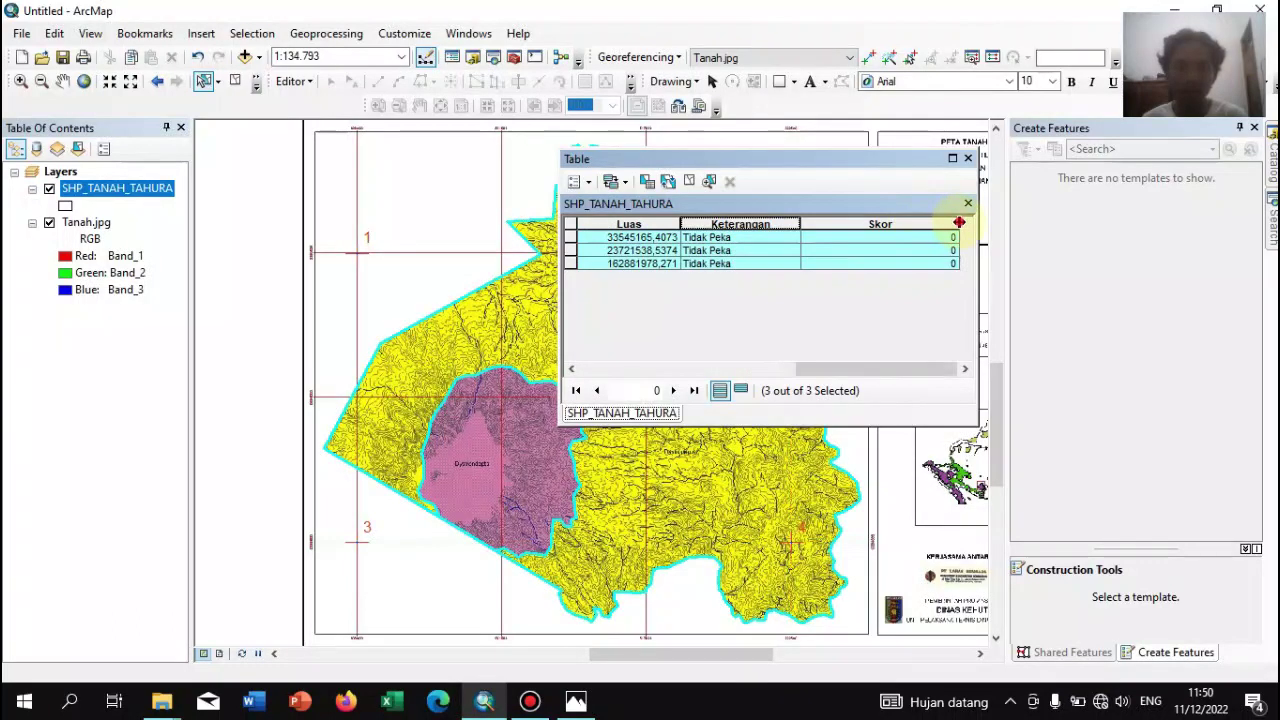
{"action": "left_click_drag", "start_coordinate": [888, 232], "coordinate": [887, 228]}
Set the Skor field of all selected records to 30 with the Field Calculator and close the attribute table
{"action": "left_click", "coordinate": [853, 224]}
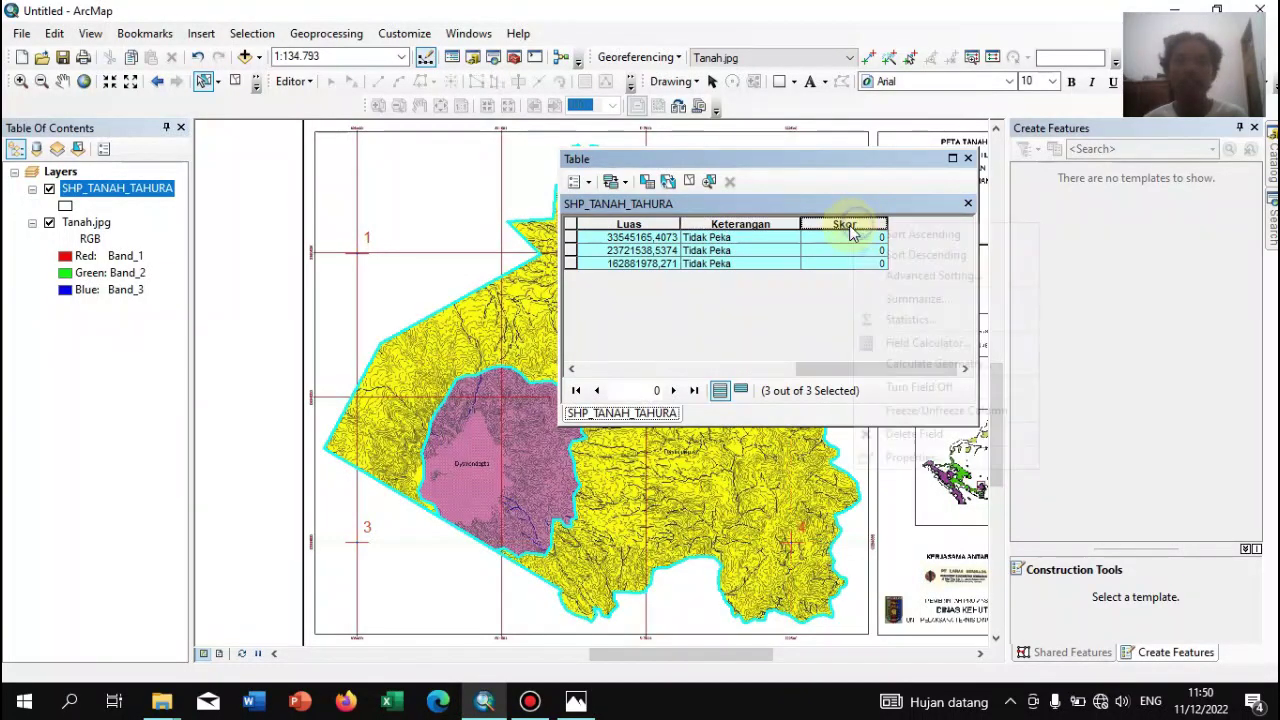
{"action": "right_click", "coordinate": [853, 224]}
{"action": "left_click", "coordinate": [908, 342]}
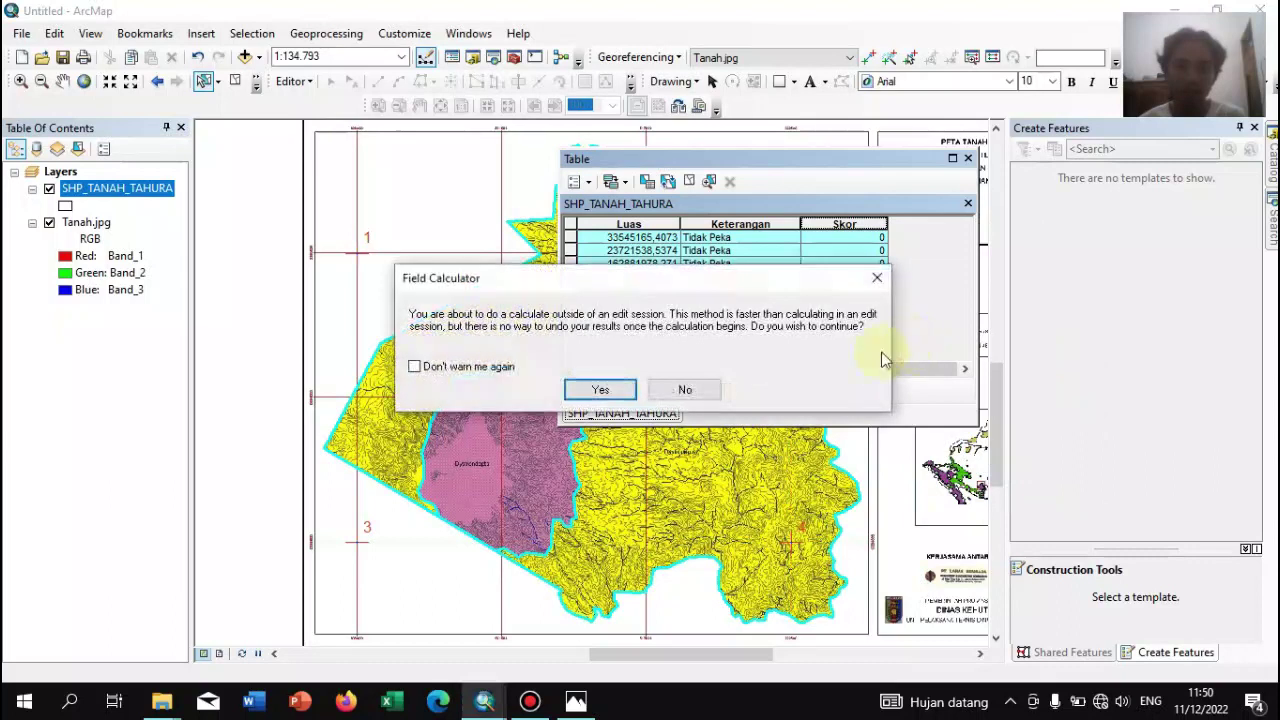
{"action": "left_click", "coordinate": [600, 390]}
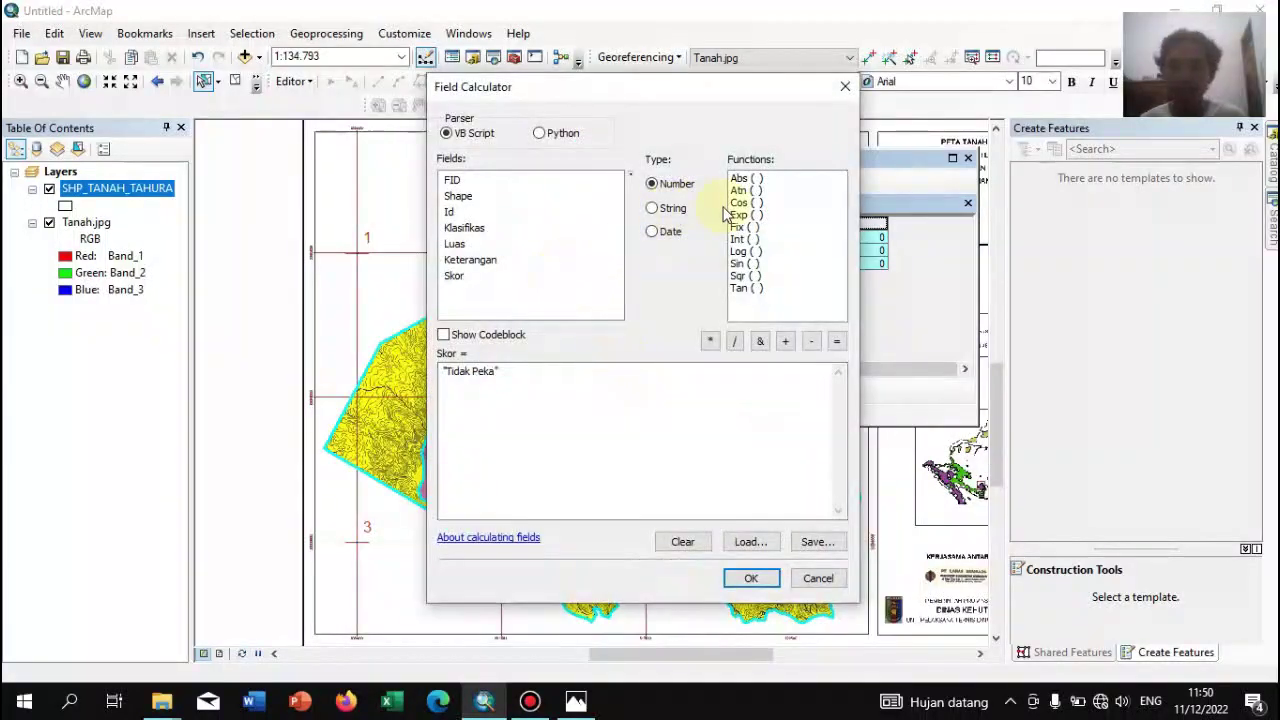
{"action": "left_click_drag", "start_coordinate": [533, 375], "coordinate": [353, 372]}
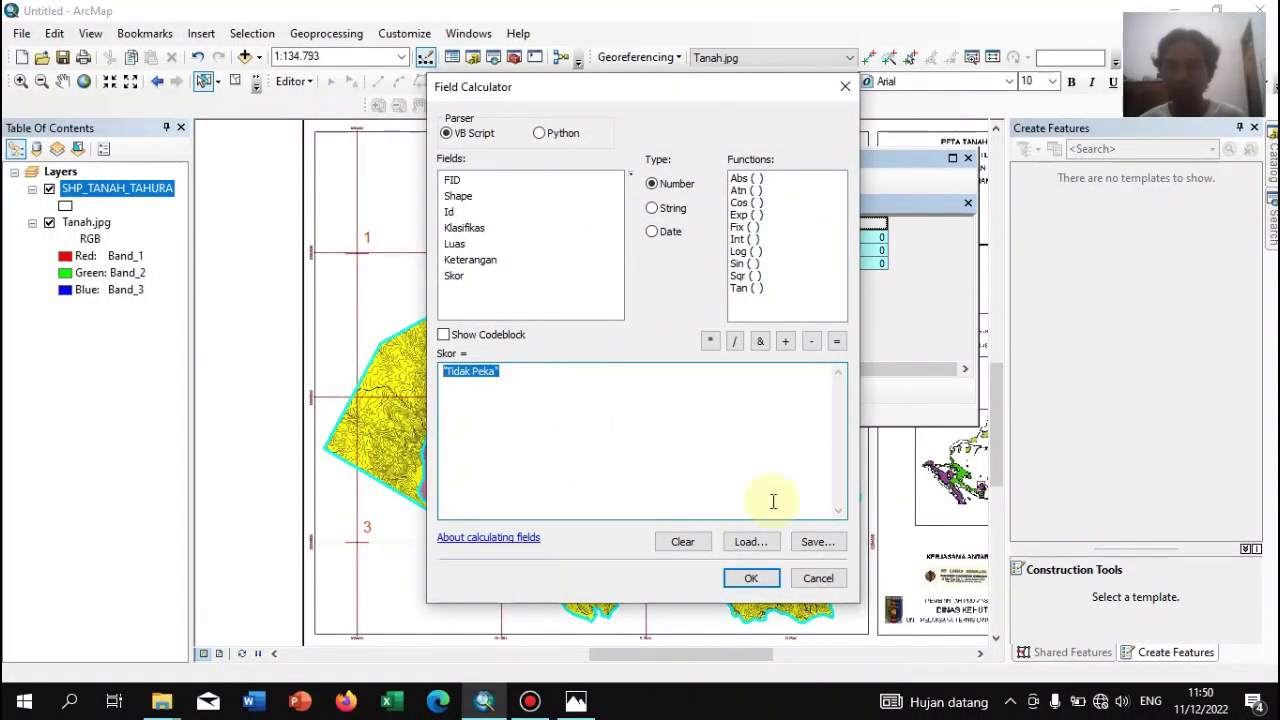
{"action": "type", "text": "3"}
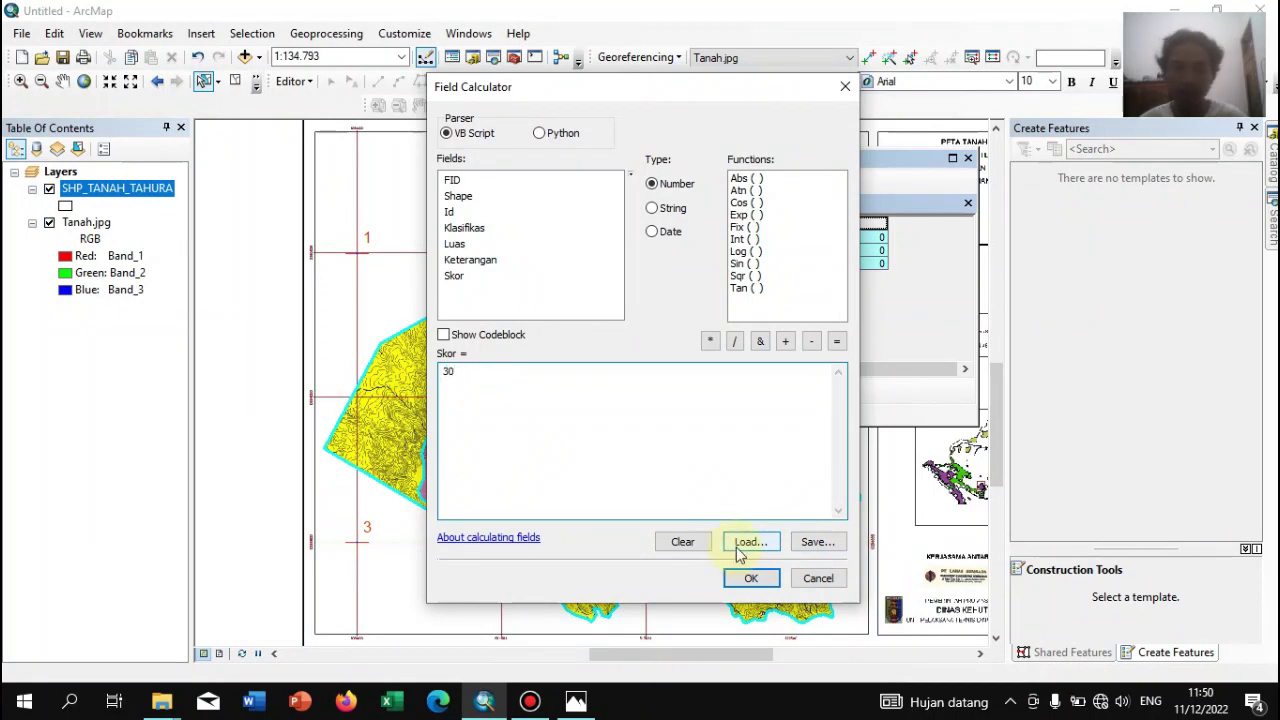
{"action": "type", "text": "0"}
{"action": "left_click", "coordinate": [750, 588]}
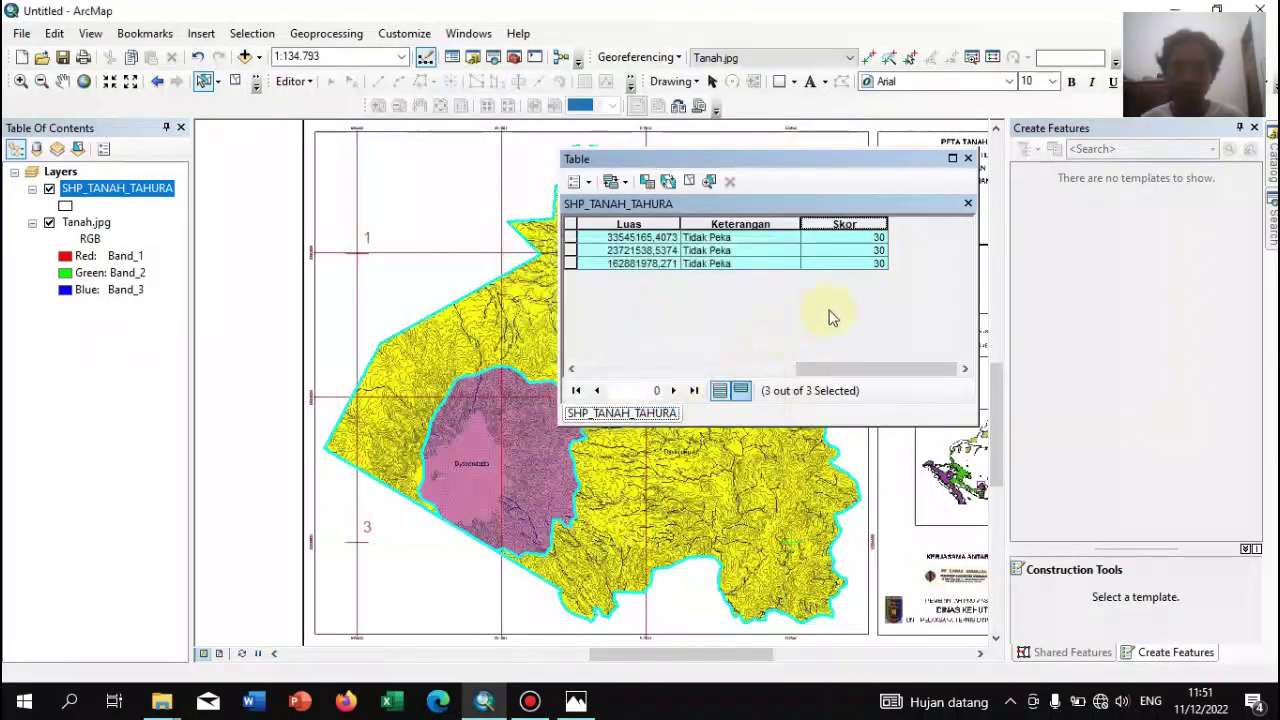
{"action": "left_click", "coordinate": [969, 158]}
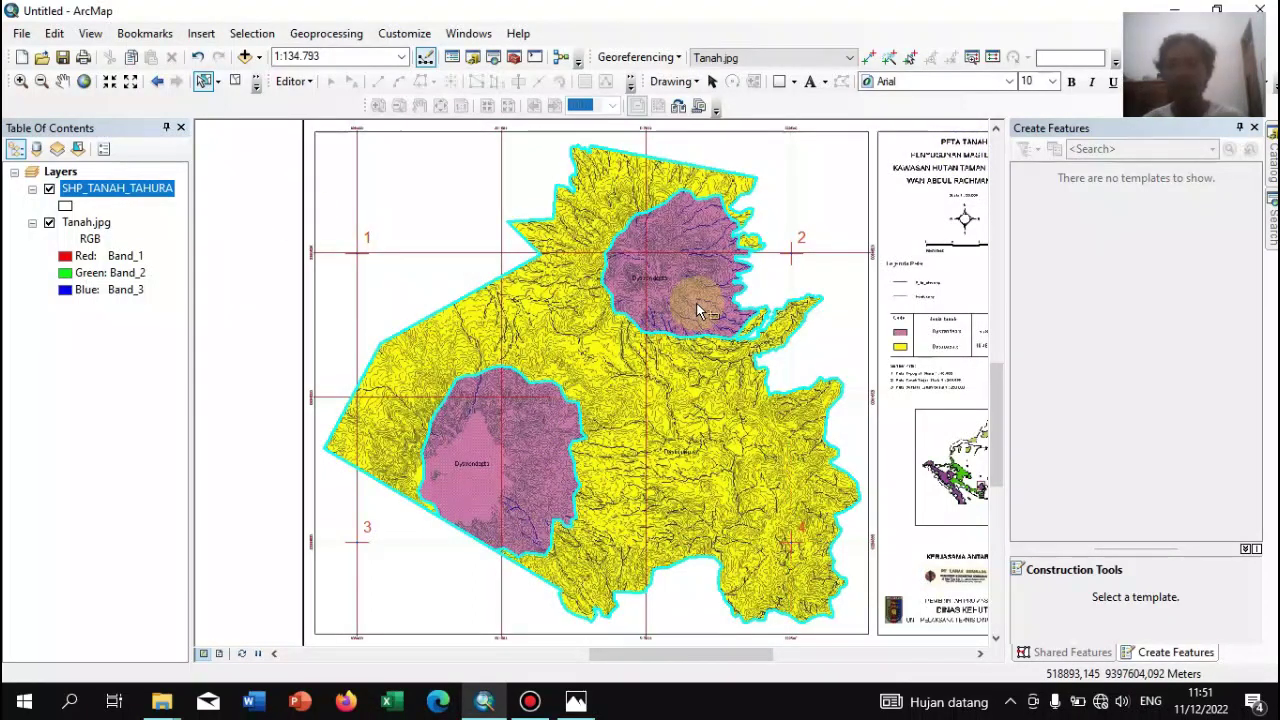
Turn on feature labels for SHP_TANAH_TAHURA and set its symbology to unique values of the Klasifikas field with all values added
{"action": "right_click", "coordinate": [151, 193]}
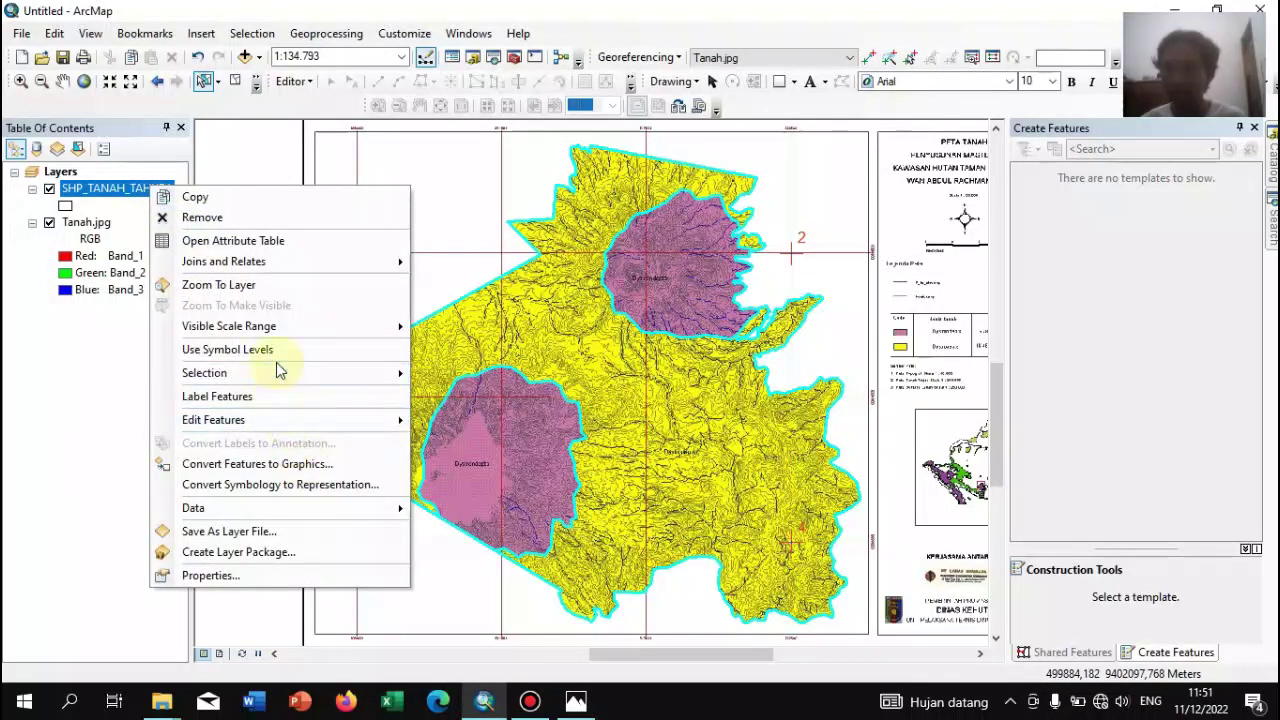
{"action": "left_click", "coordinate": [251, 397]}
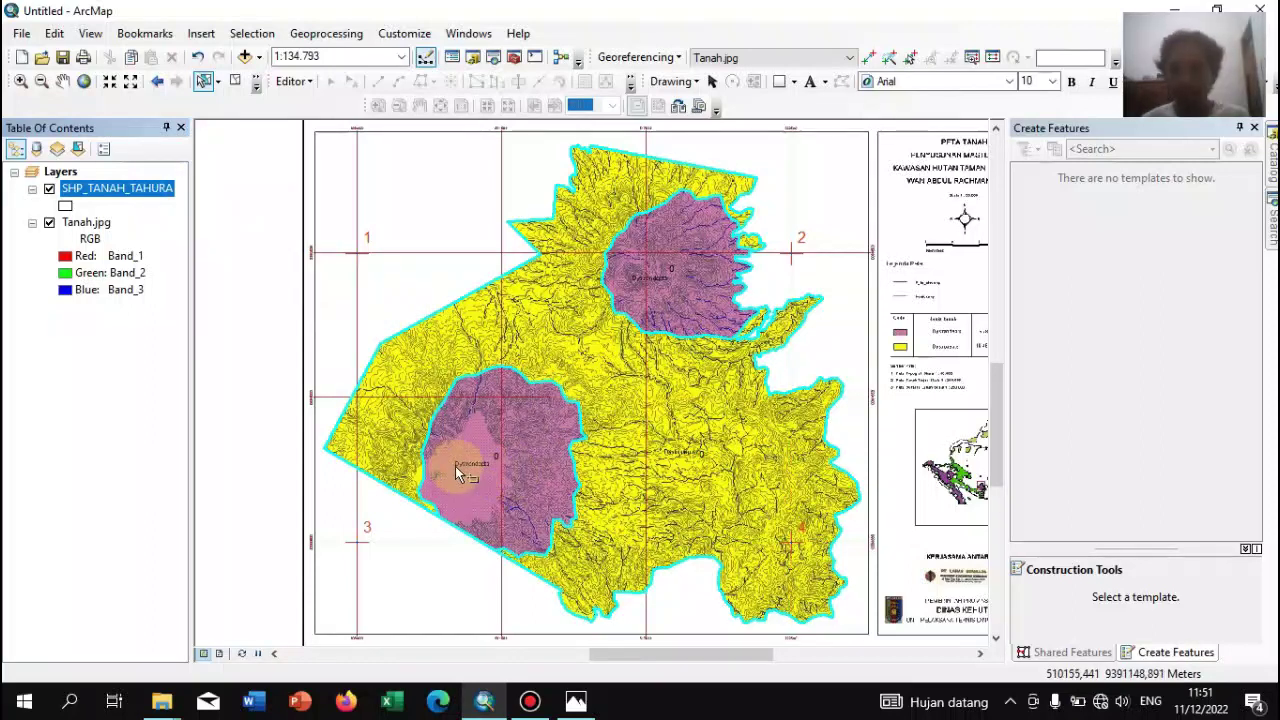
{"action": "right_click", "coordinate": [116, 196]}
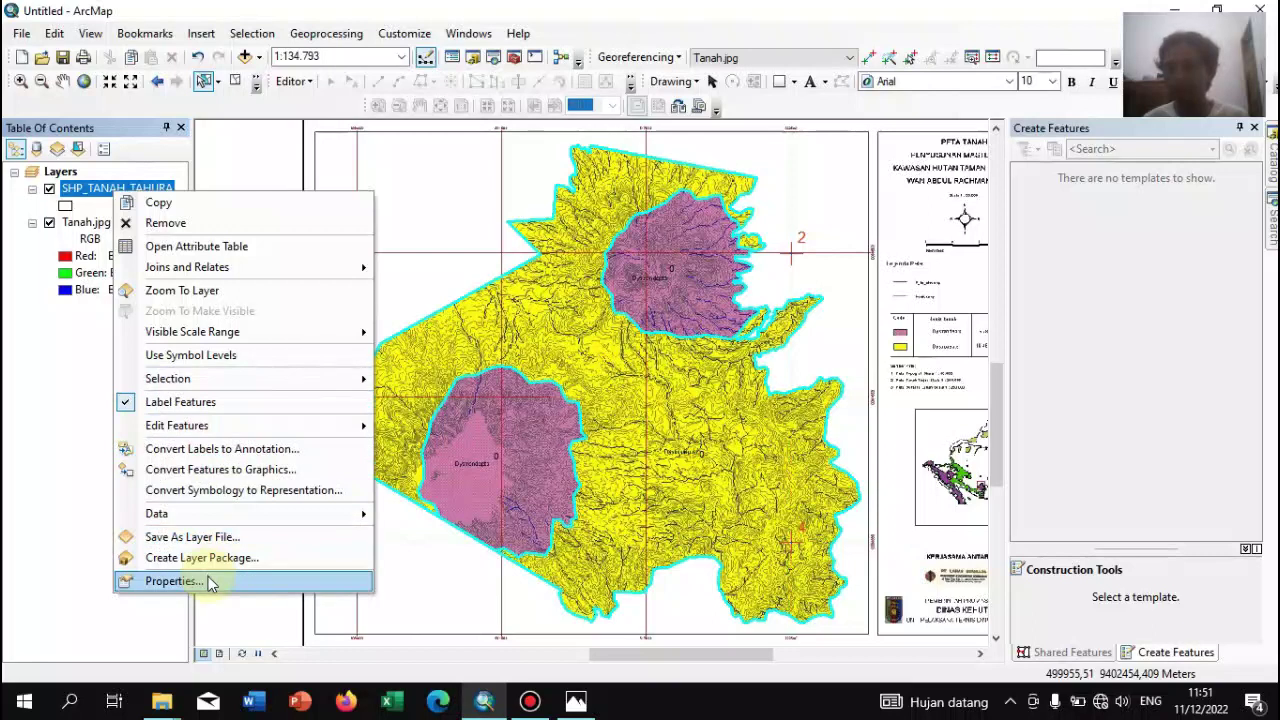
{"action": "left_click", "coordinate": [212, 581]}
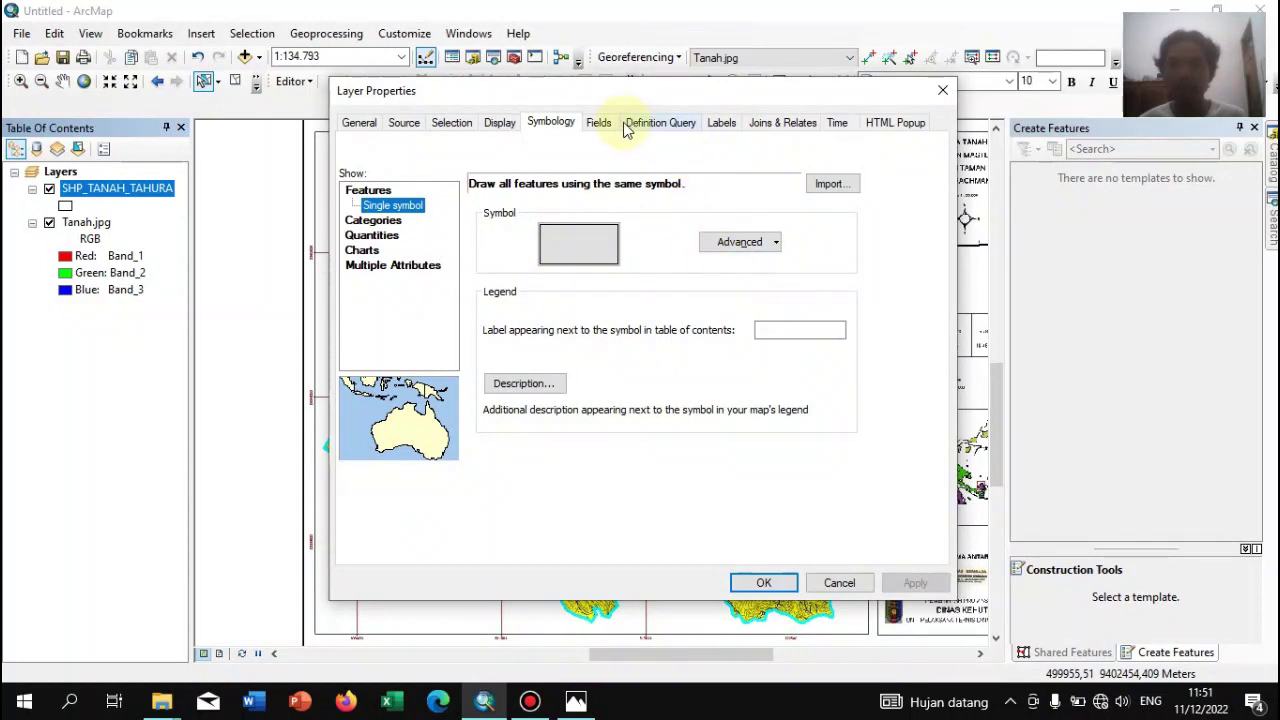
{"action": "left_click", "coordinate": [370, 220]}
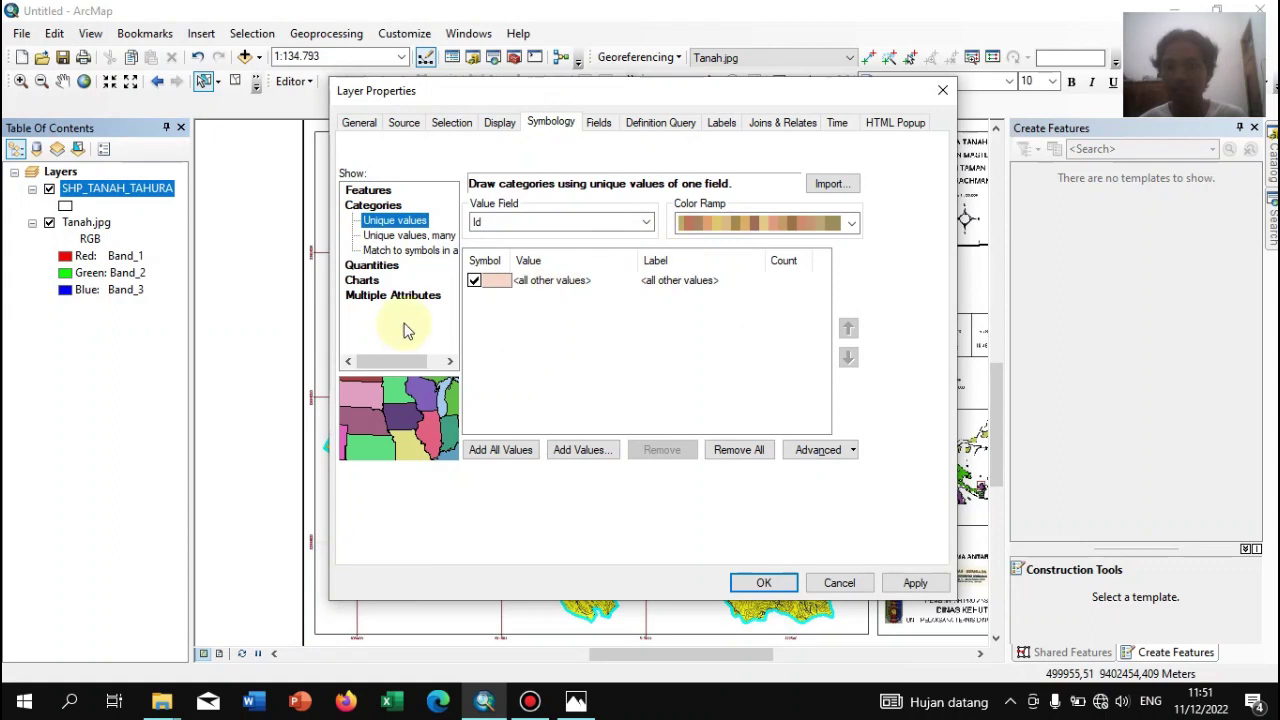
{"action": "left_click", "coordinate": [585, 224]}
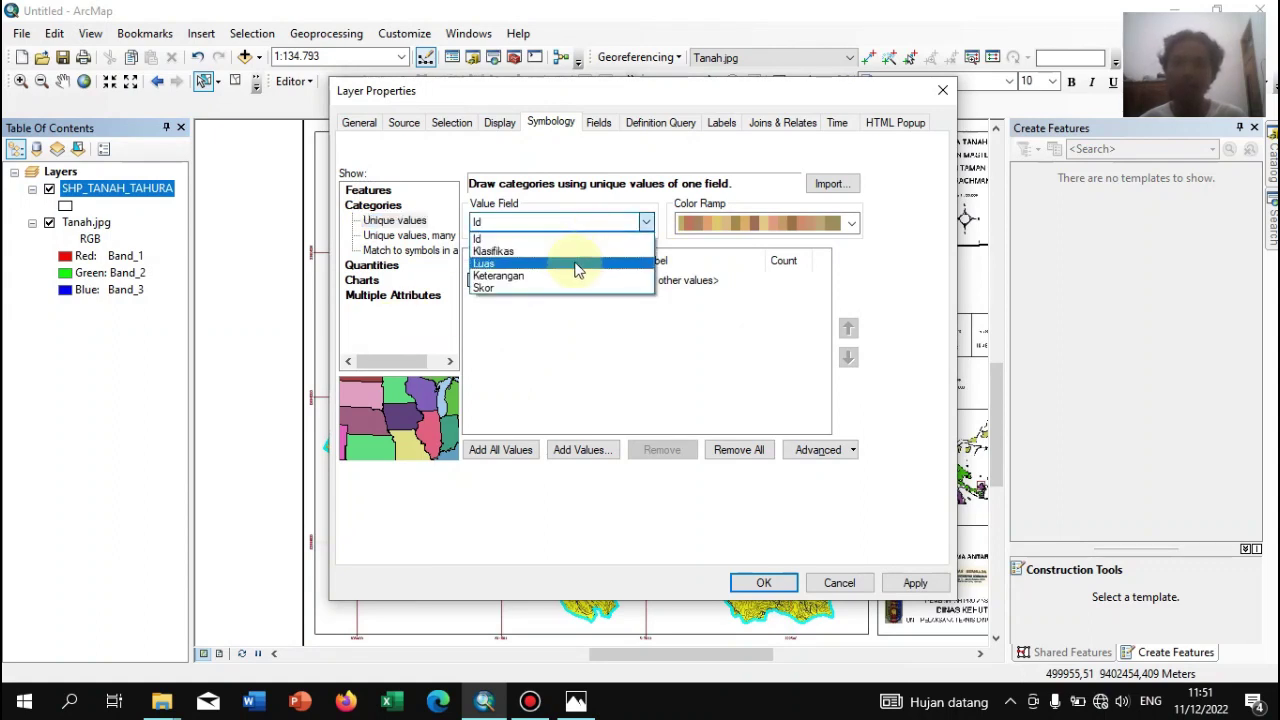
{"action": "left_click", "coordinate": [573, 258]}
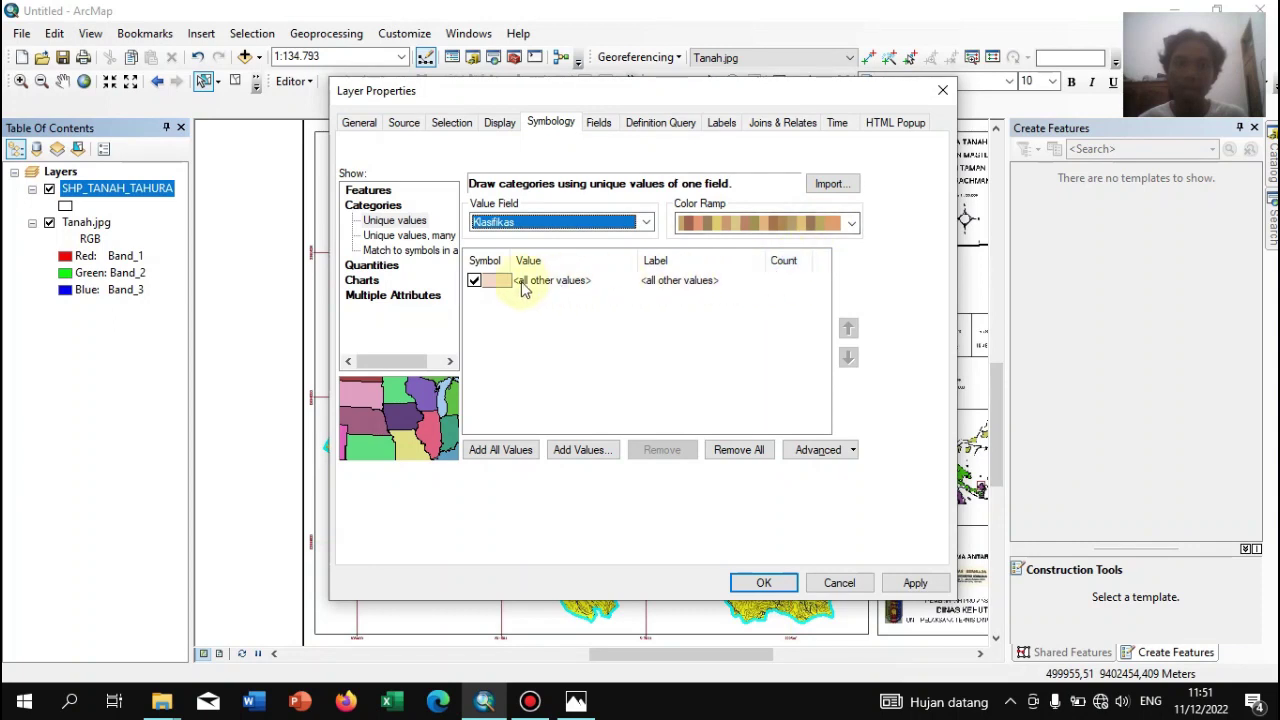
{"action": "left_click", "coordinate": [507, 451]}
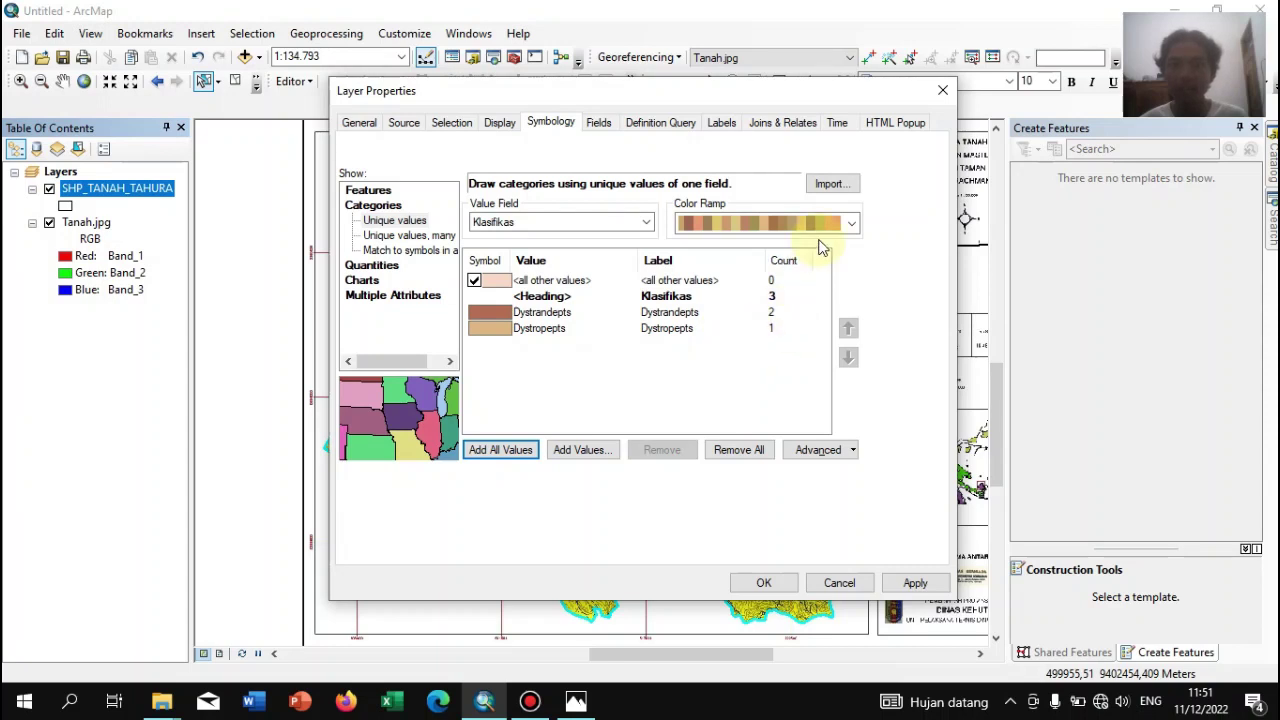
Apply a multicoloured color ramp that gives Dystrandepts olive green and Dystropepts purple, and confirm the layer properties
{"action": "scroll", "coordinate": [834, 223], "scroll_direction": "down", "scroll_amount": 1}
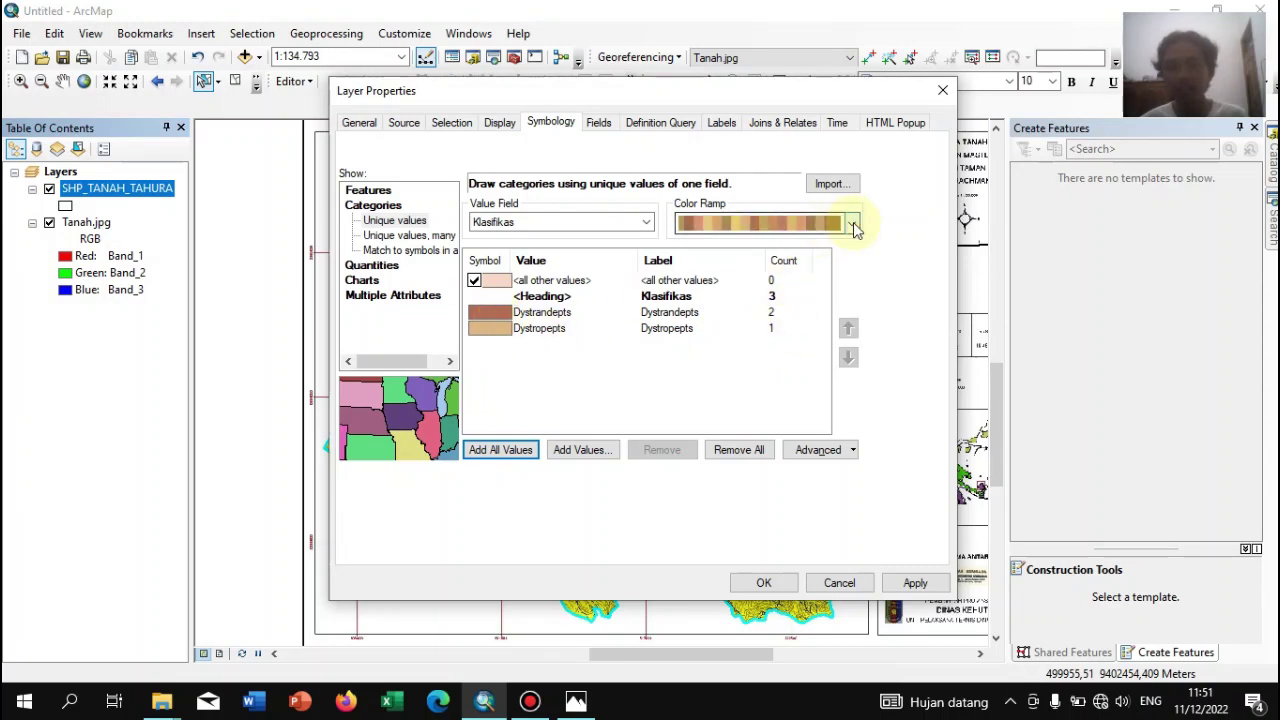
{"action": "left_click", "coordinate": [853, 224]}
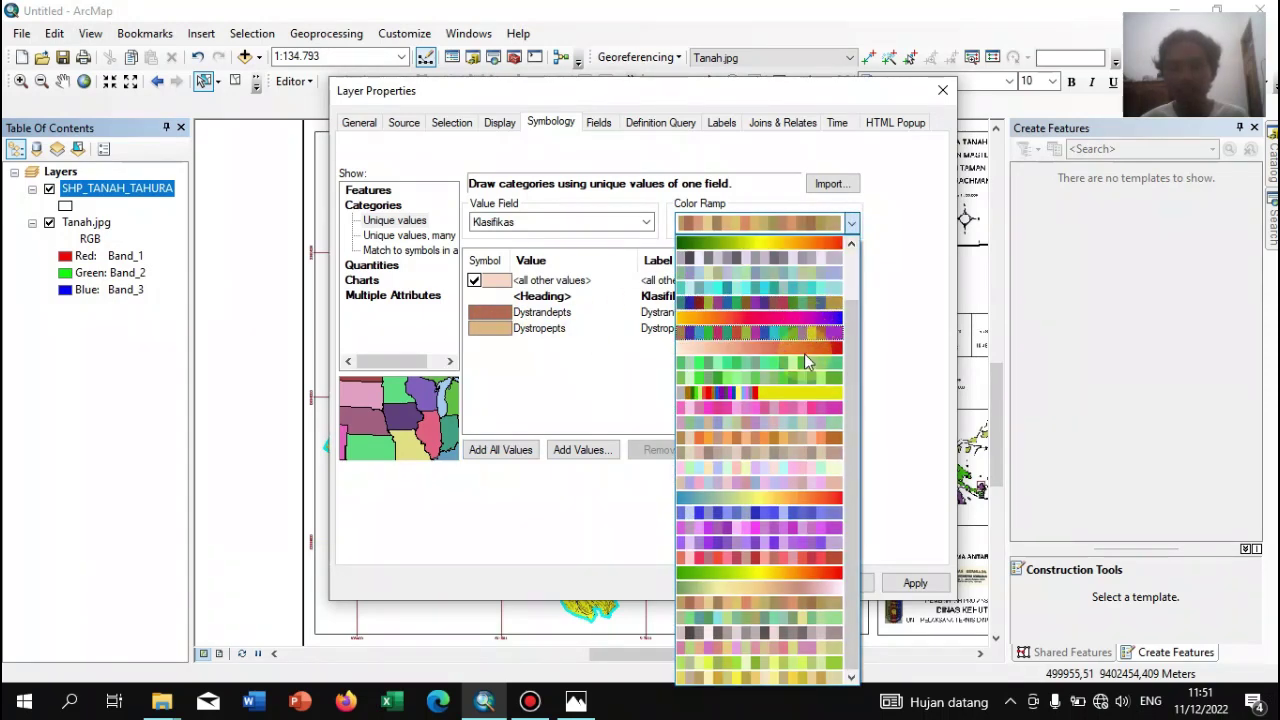
{"action": "scroll", "coordinate": [838, 300], "scroll_direction": "up", "scroll_amount": 2}
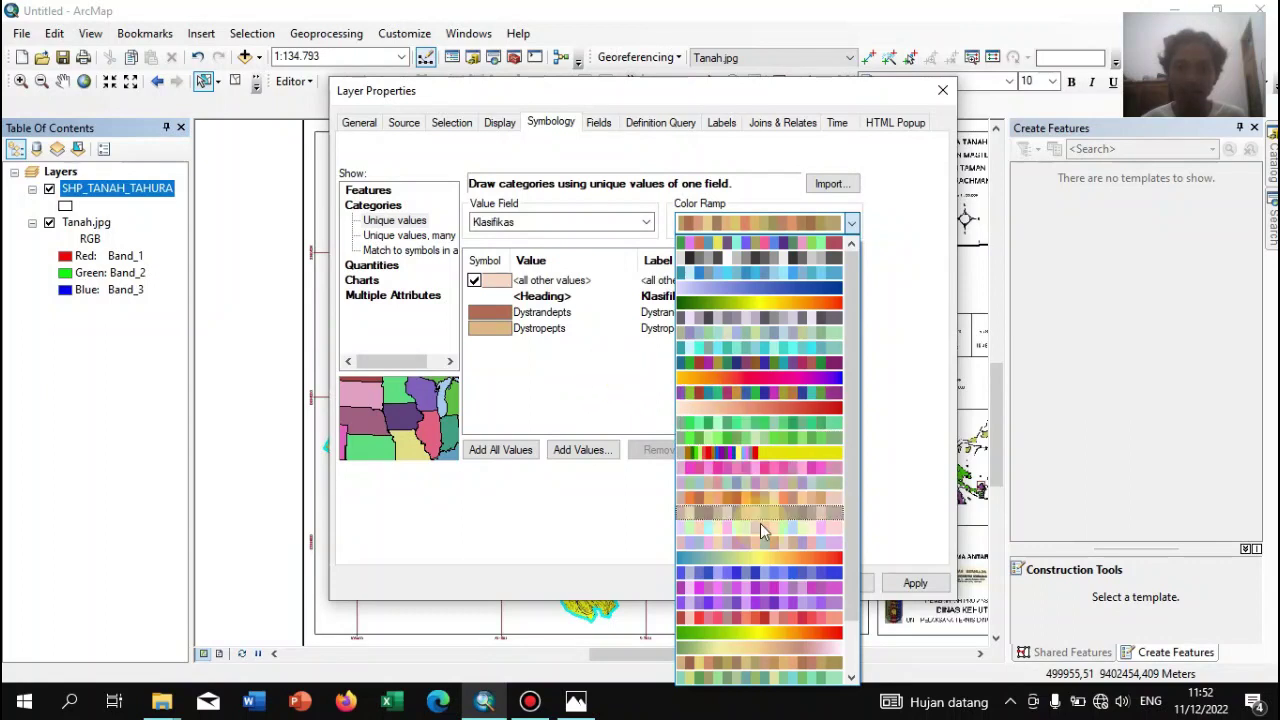
{"action": "left_click", "coordinate": [750, 434]}
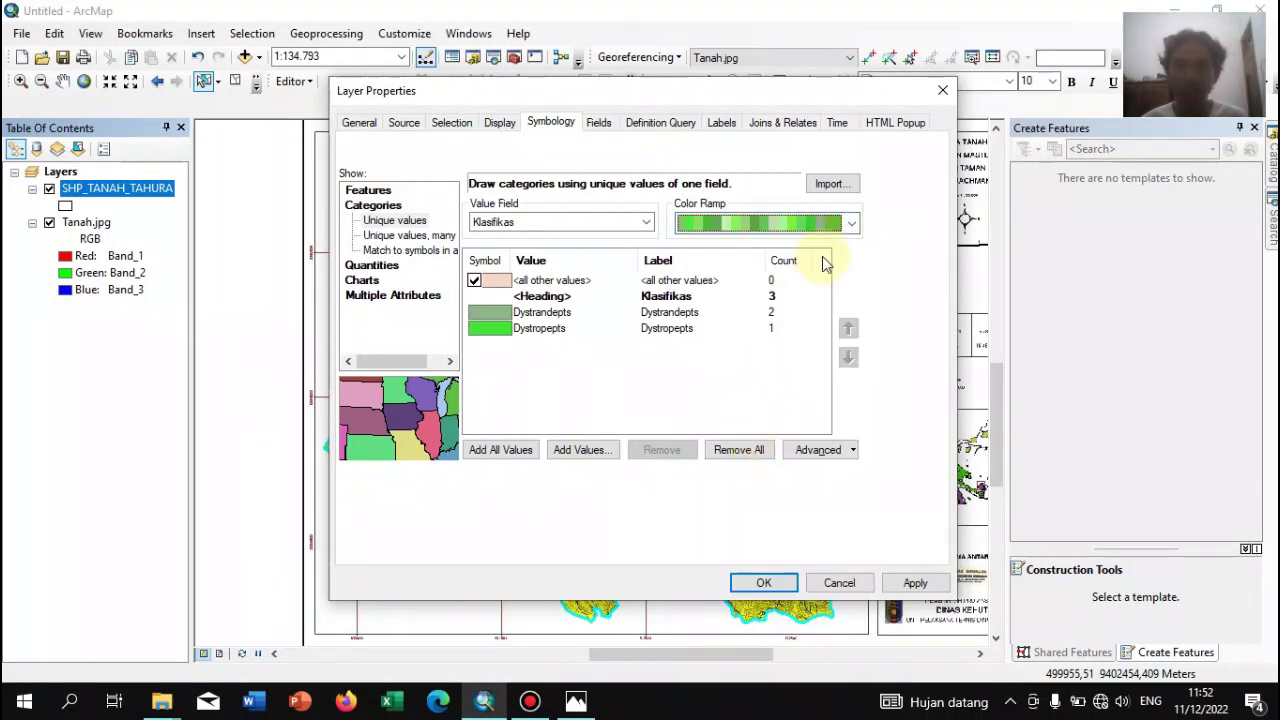
{"action": "left_click", "coordinate": [850, 222]}
{"action": "left_click", "coordinate": [786, 332]}
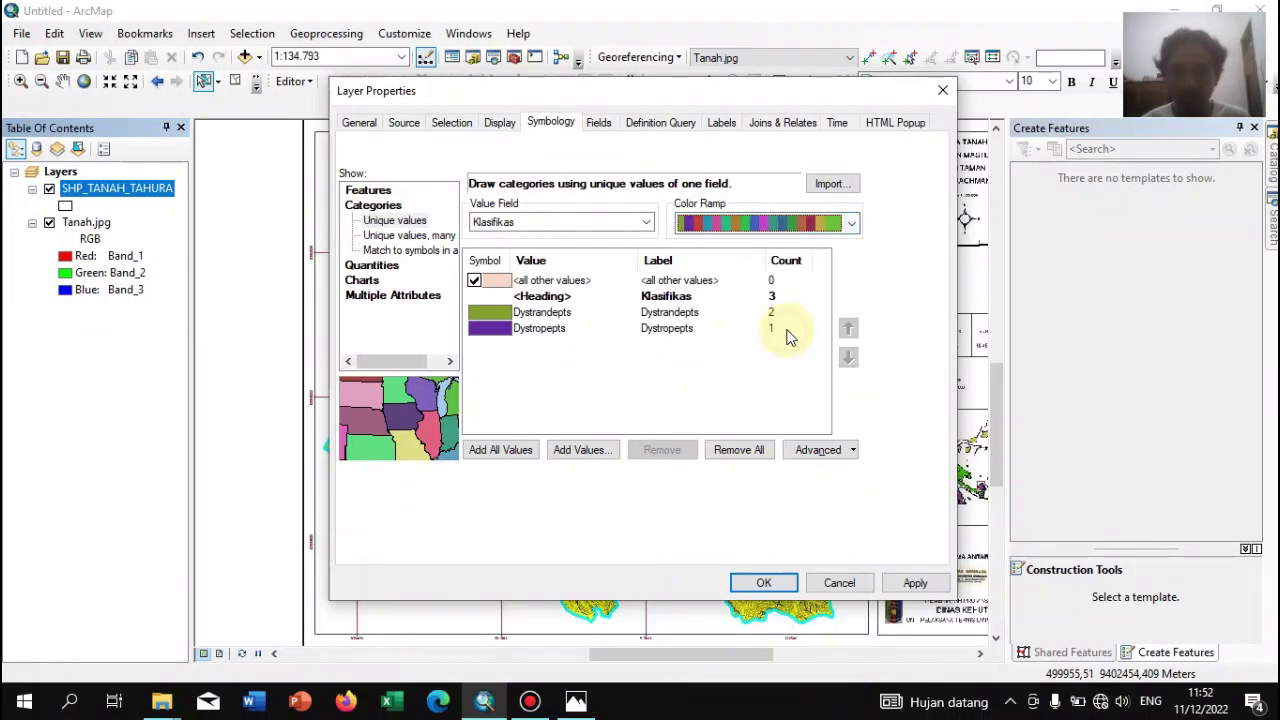
{"action": "left_click", "coordinate": [775, 585]}
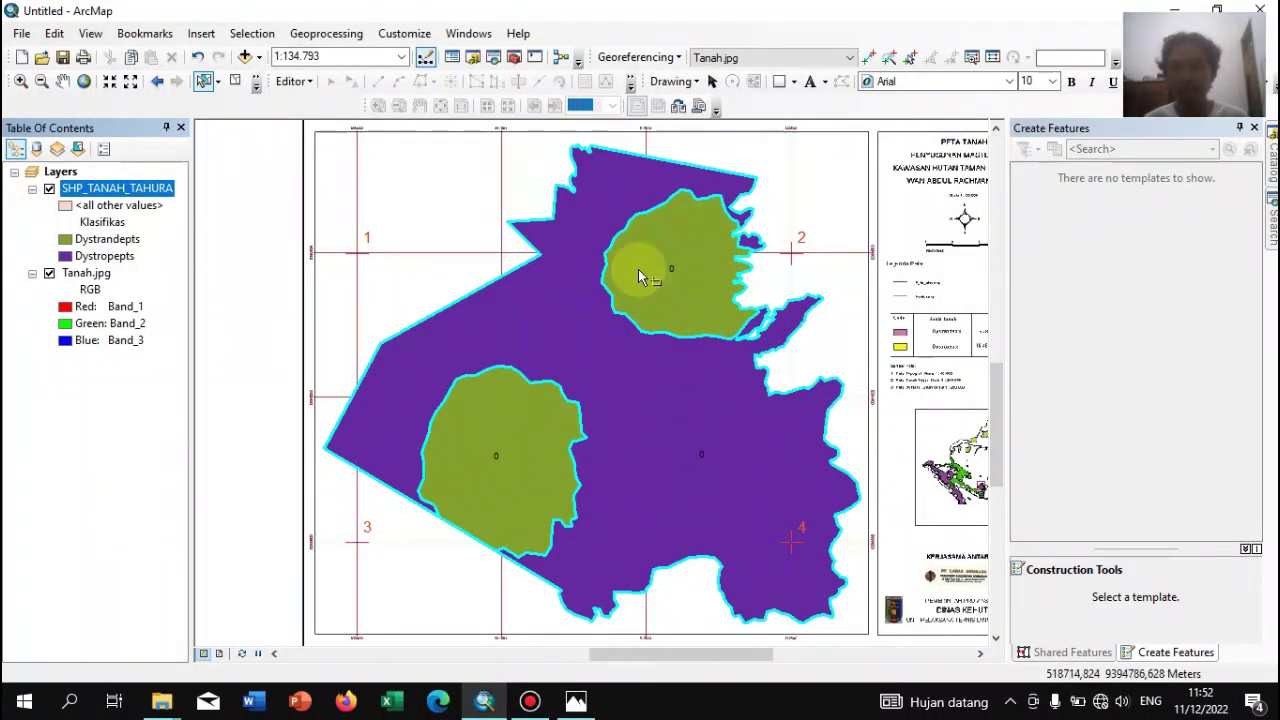
Set the label field of the SHP_TANAH_TAHURA layer to Klasifikas in its layer properties
{"action": "right_click", "coordinate": [153, 192]}
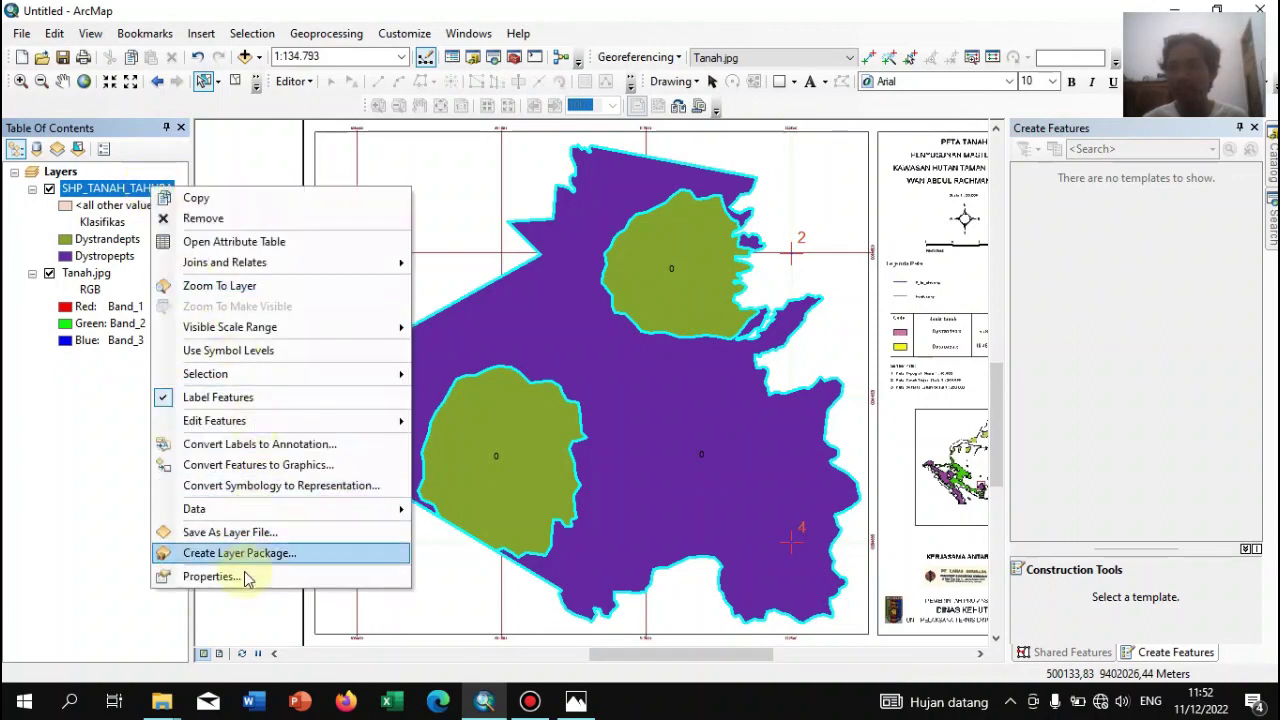
{"action": "left_click", "coordinate": [243, 574]}
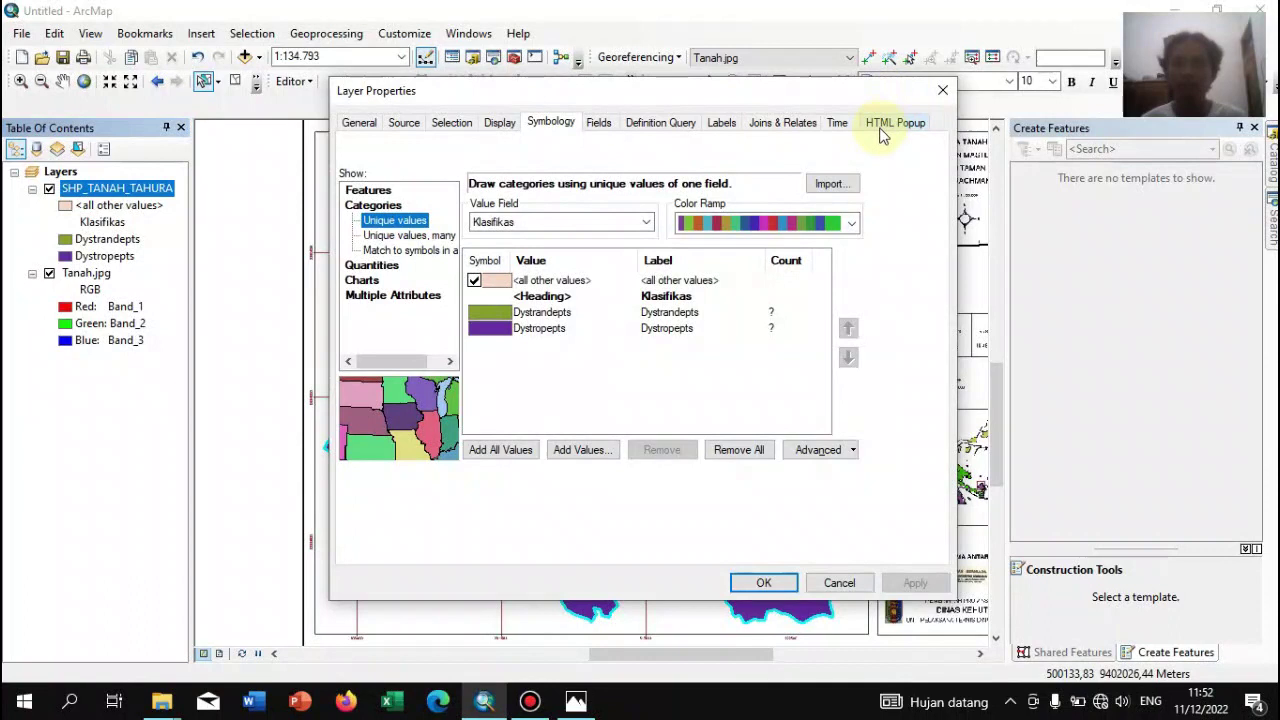
{"action": "left_click", "coordinate": [720, 124]}
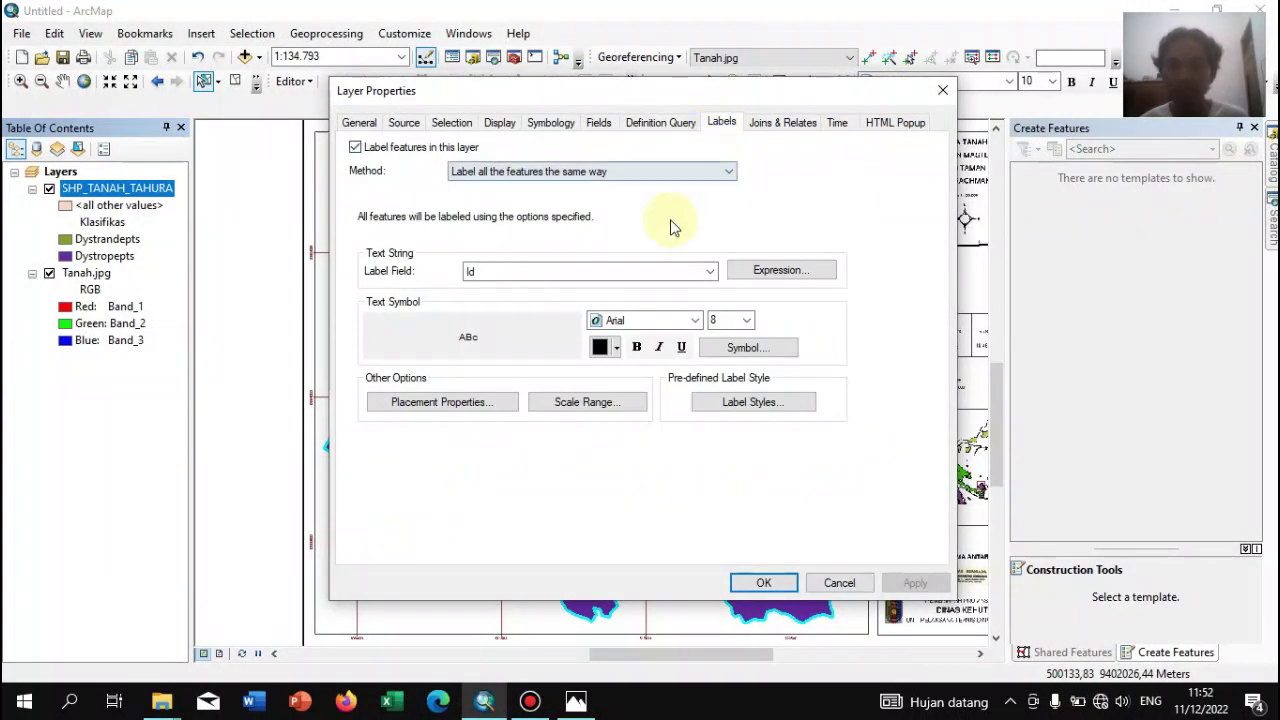
{"action": "left_click", "coordinate": [710, 271]}
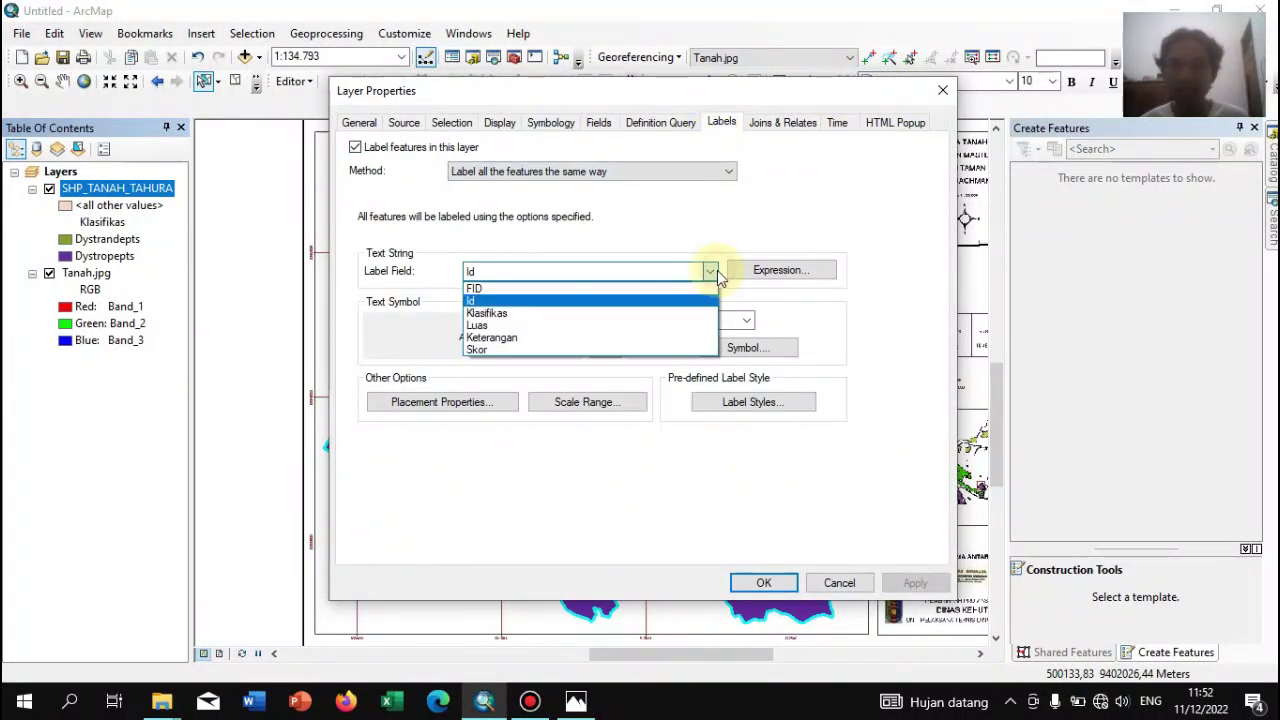
{"action": "left_click", "coordinate": [556, 314]}
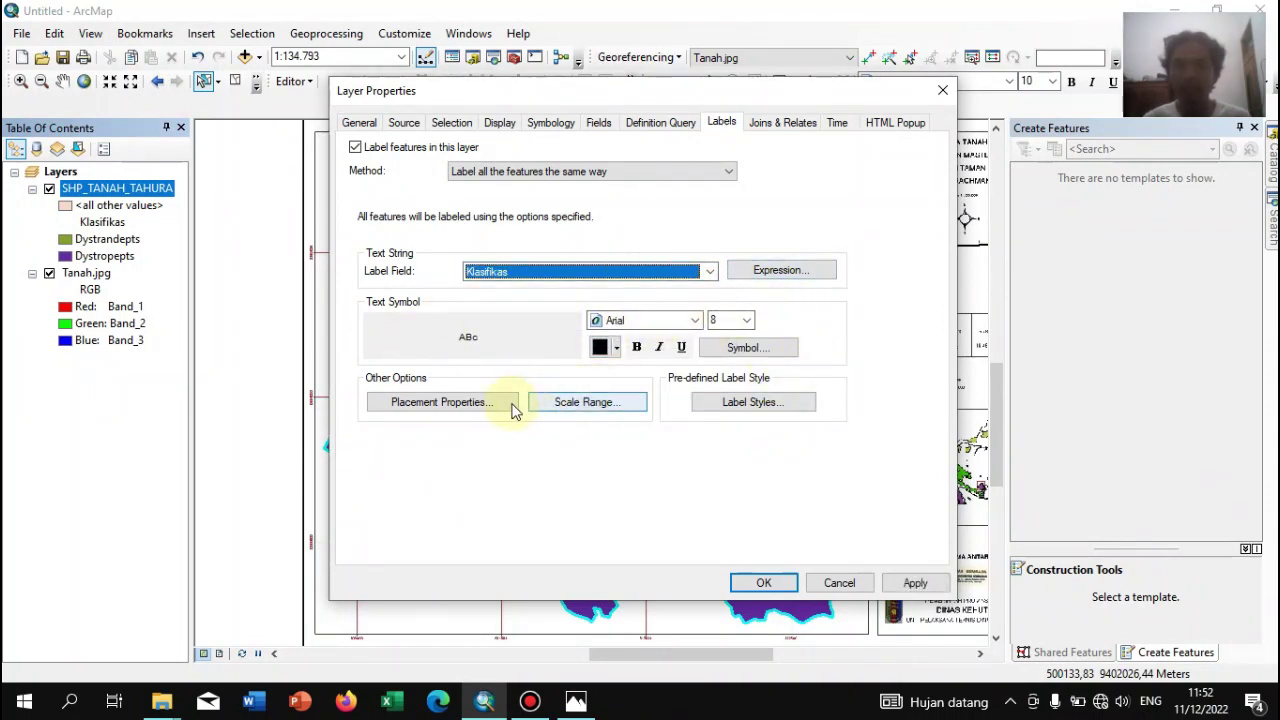
Review and accept the label placement properties, and confirm the layer properties of SHP_TANAH_TAHURA
{"action": "left_click_drag", "start_coordinate": [766, 91], "coordinate": [1208, 78]}
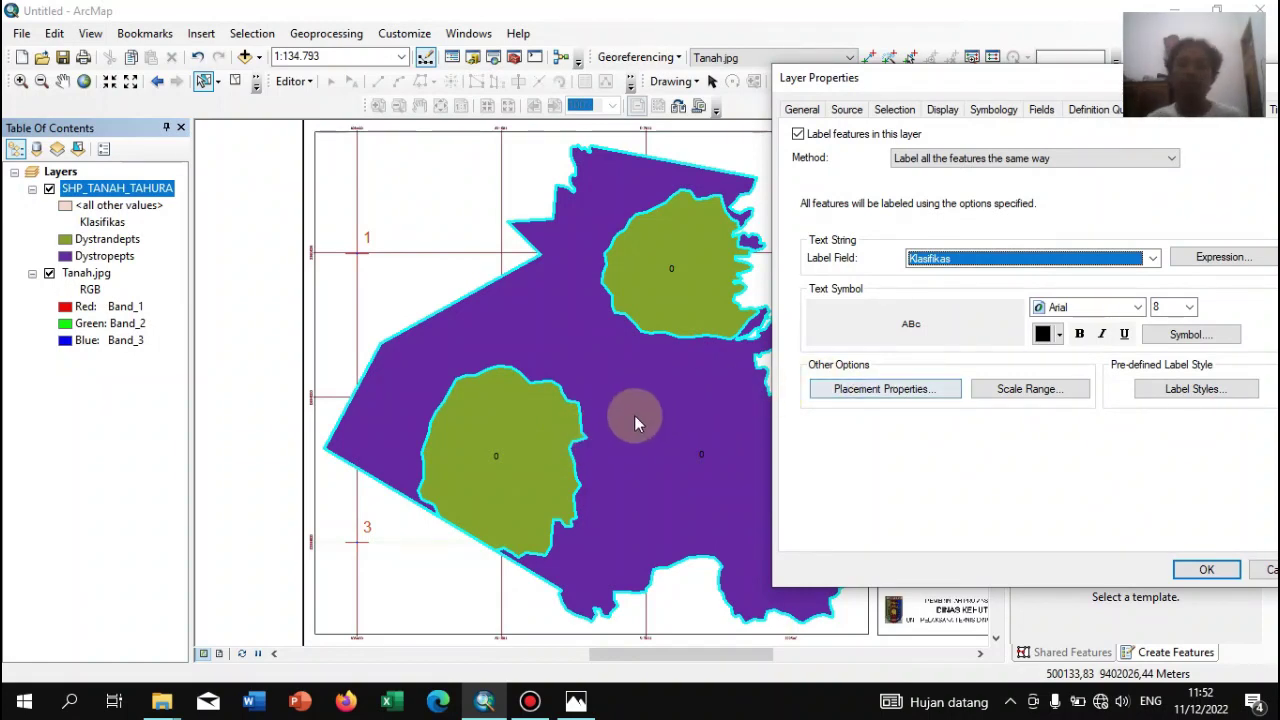
{"action": "left_click", "coordinate": [861, 391]}
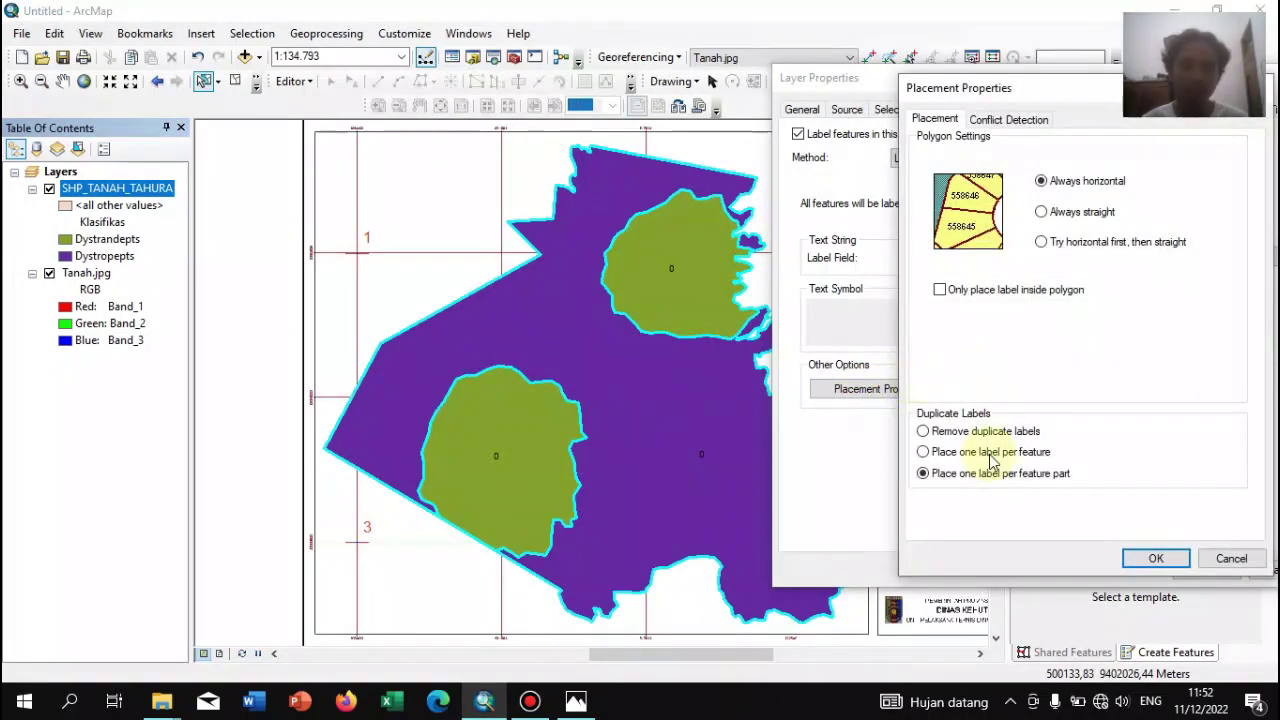
{"action": "left_click", "coordinate": [1156, 558]}
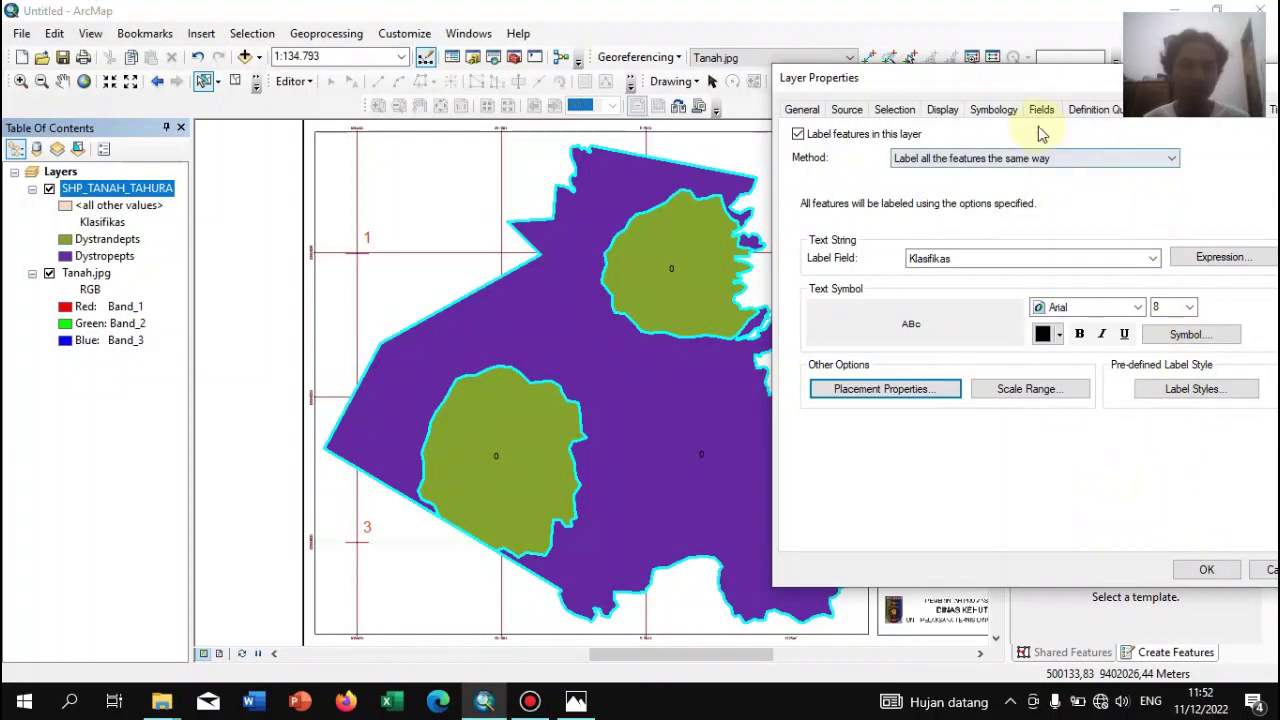
{"action": "left_click_drag", "start_coordinate": [1036, 82], "coordinate": [826, 82]}
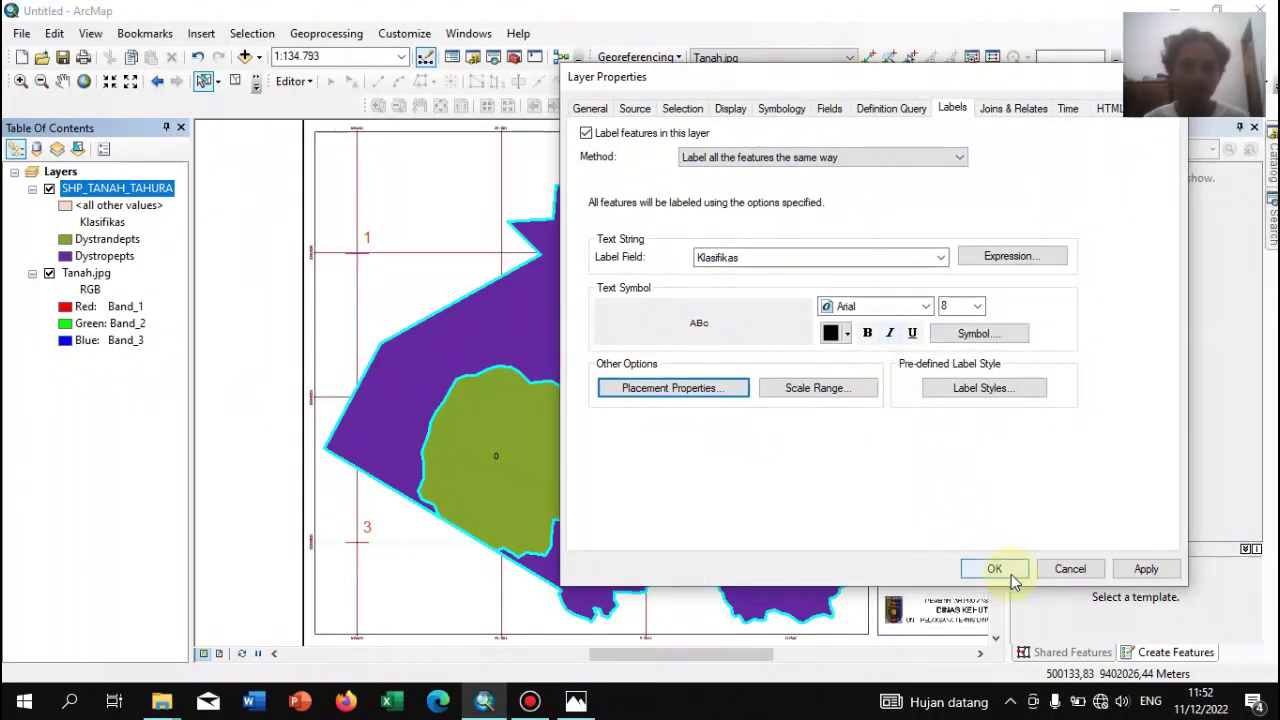
{"action": "left_click", "coordinate": [995, 570]}
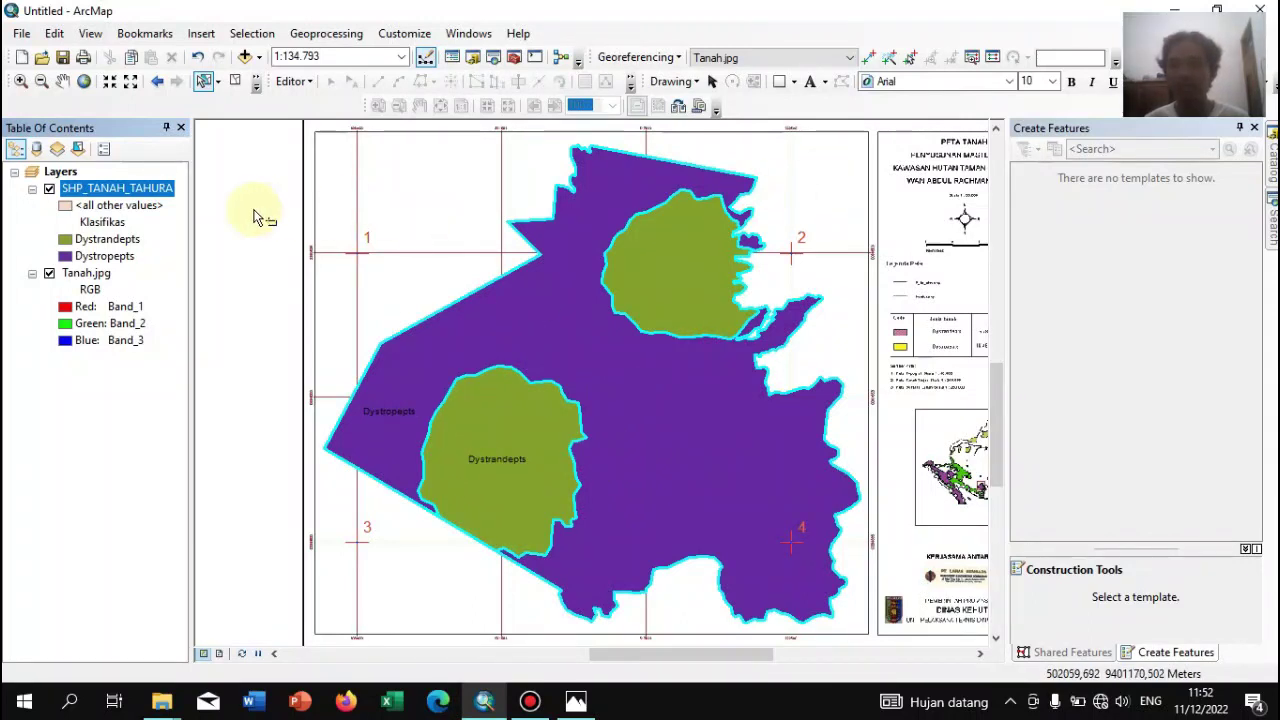
Clear the feature selection on the map and hide the Tanah.jpg raster
{"action": "left_click", "coordinate": [681, 455]}
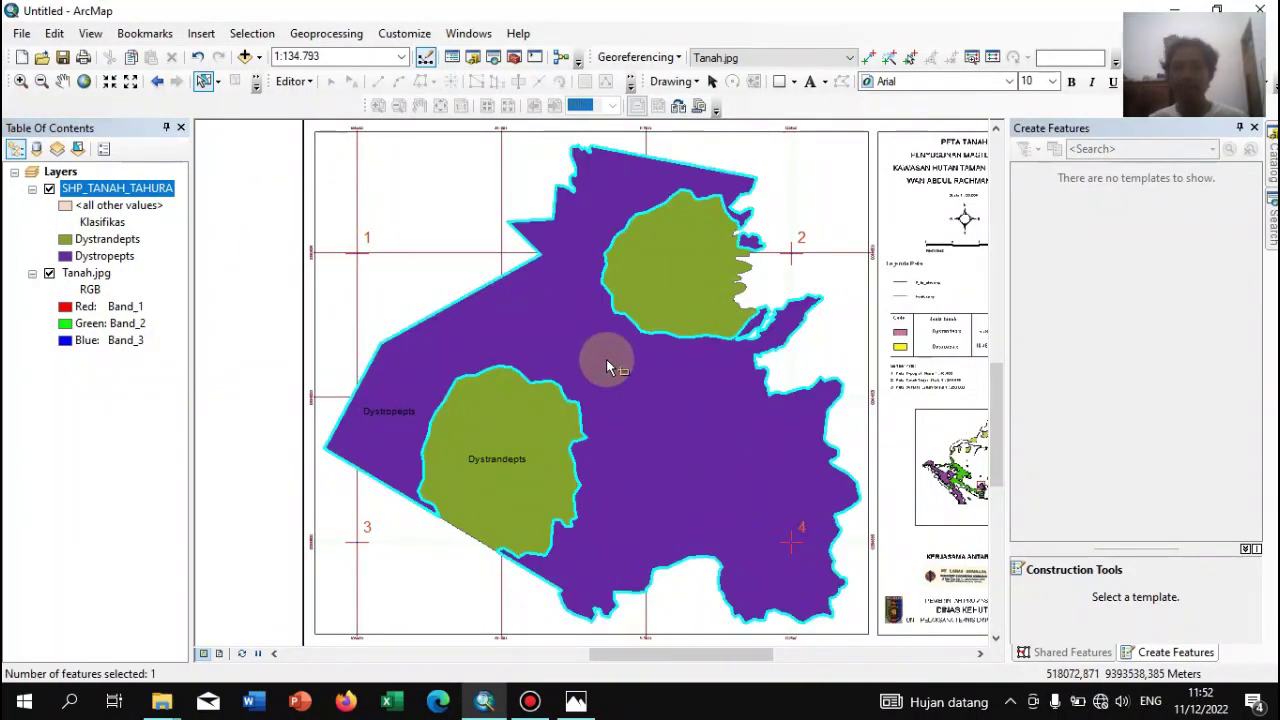
{"action": "left_click", "coordinate": [310, 208]}
{"action": "left_click", "coordinate": [50, 274]}
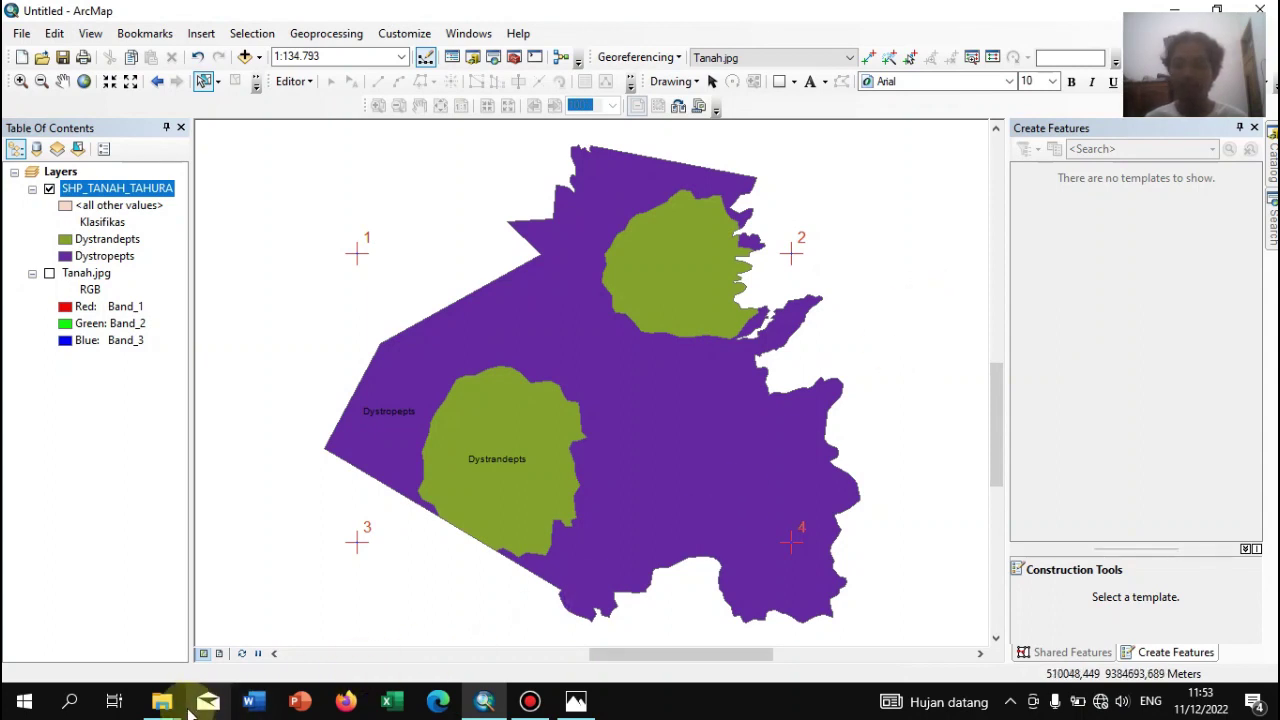
Save the map as an ArcMap Document named Tanah in the Pemetaan folder on the Desktop
{"action": "left_click", "coordinate": [18, 34]}
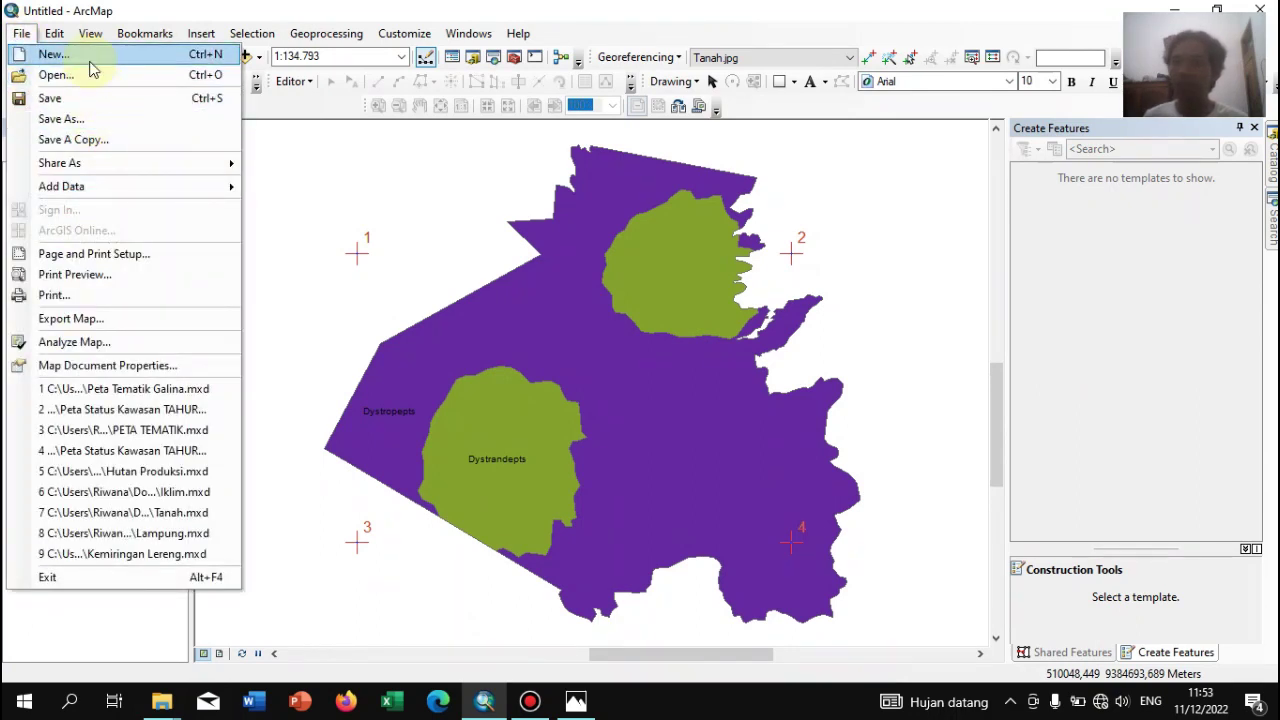
{"action": "left_click", "coordinate": [85, 99]}
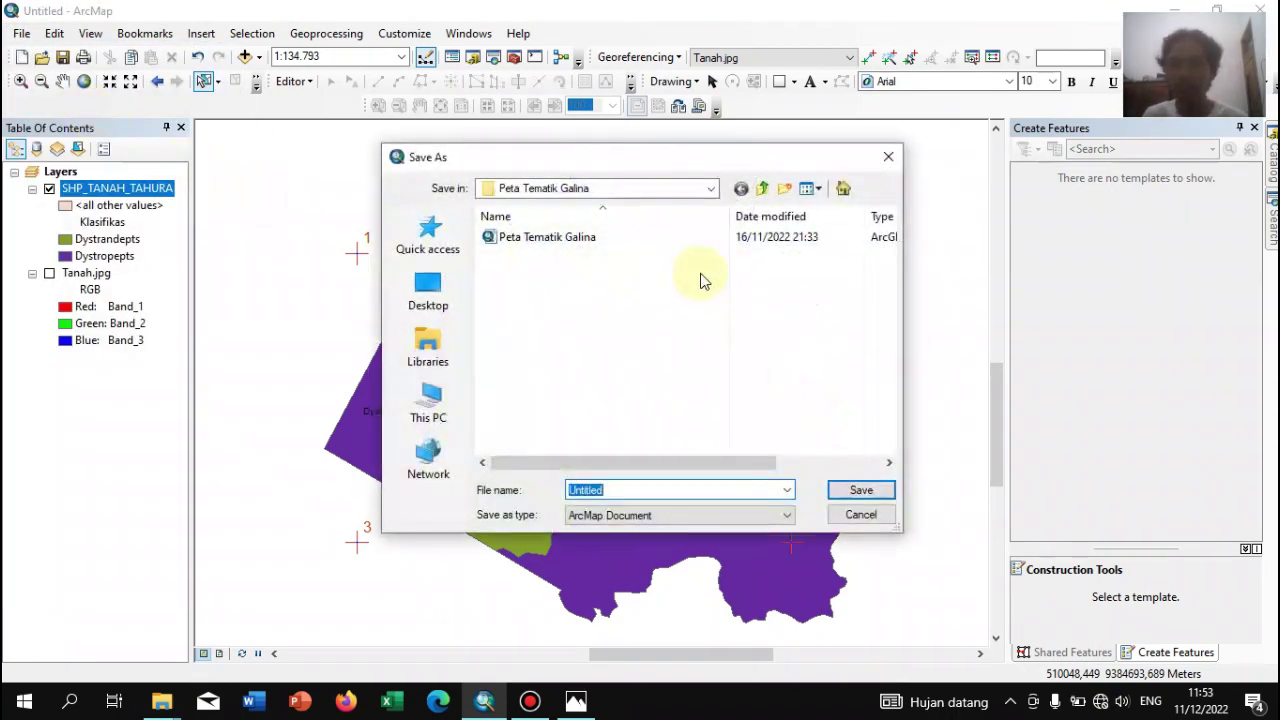
{"action": "left_click", "coordinate": [432, 305]}
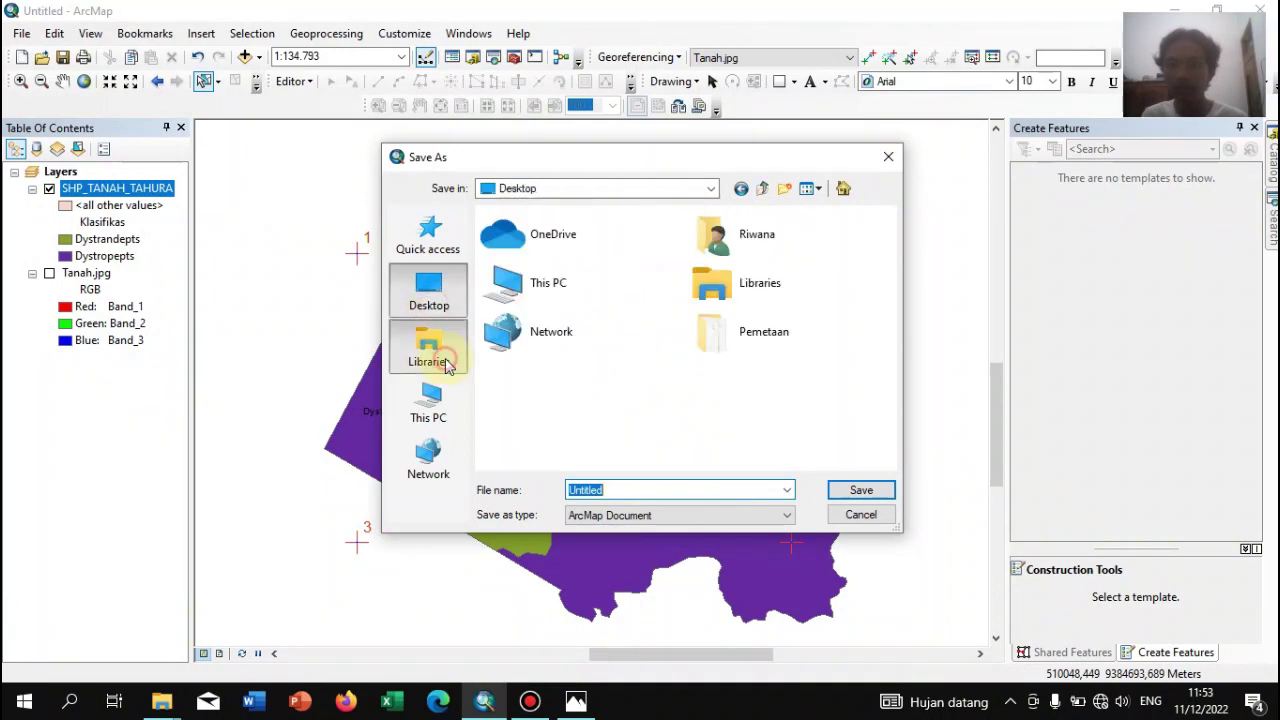
{"action": "left_click", "coordinate": [440, 361]}
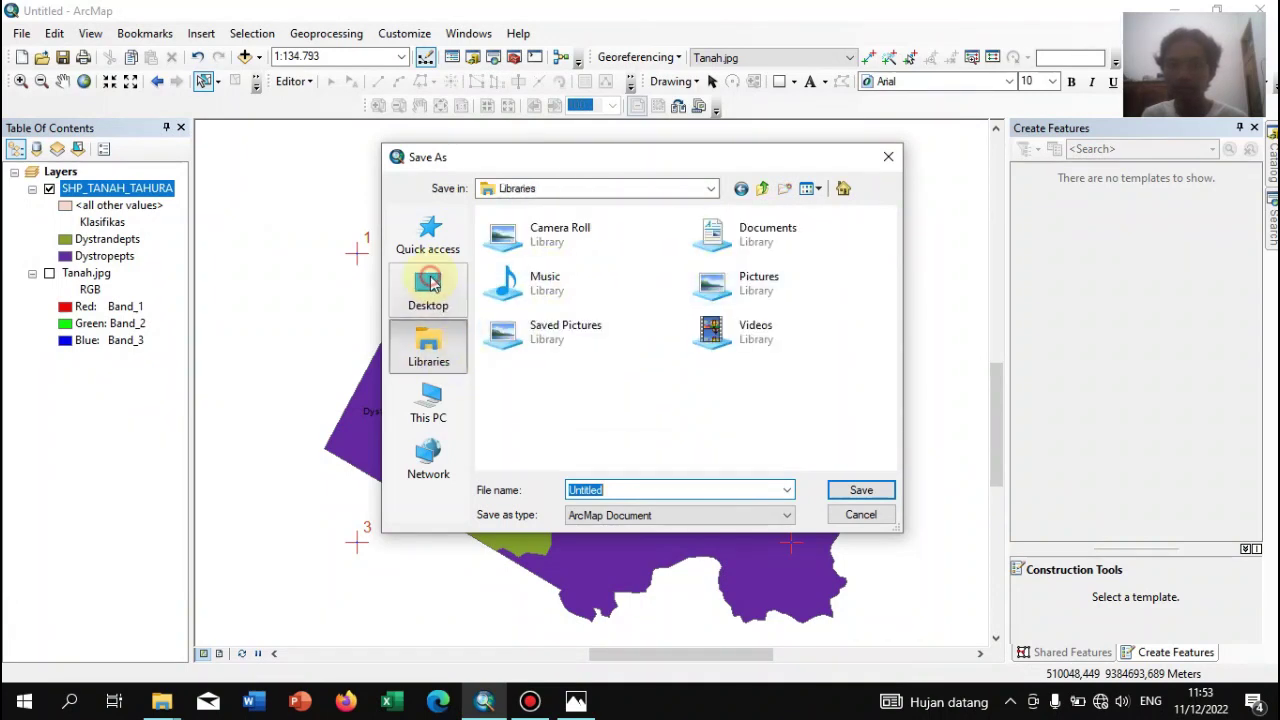
{"action": "left_click", "coordinate": [430, 285]}
{"action": "left_click", "coordinate": [762, 339]}
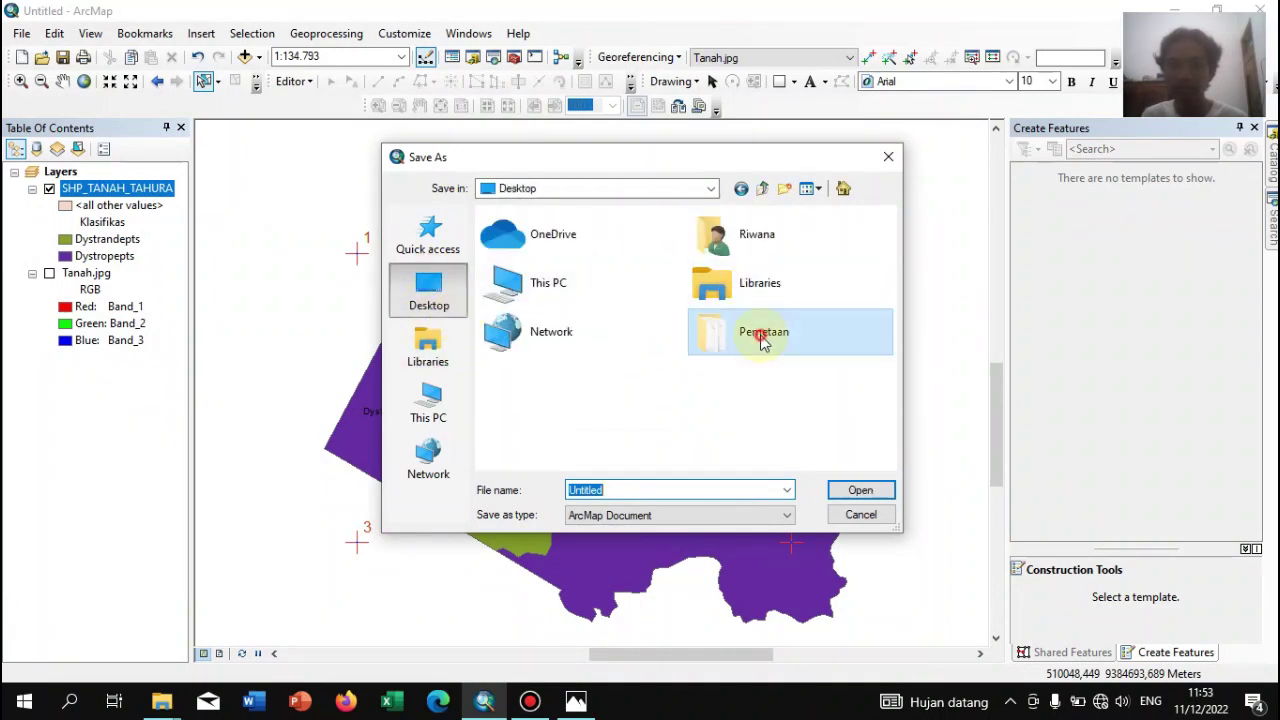
{"action": "double_click", "coordinate": [762, 339]}
{"action": "left_click_drag", "start_coordinate": [645, 492], "coordinate": [519, 500]}
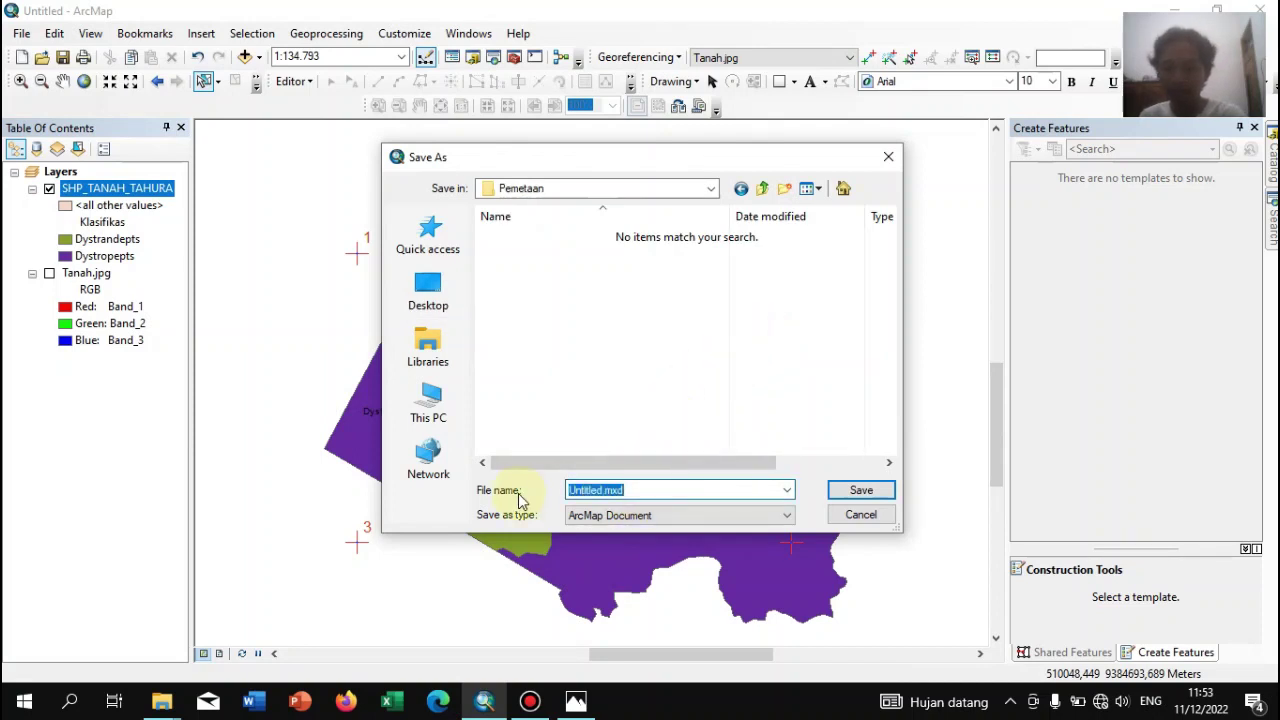
{"action": "type", "text": "Tanah"}
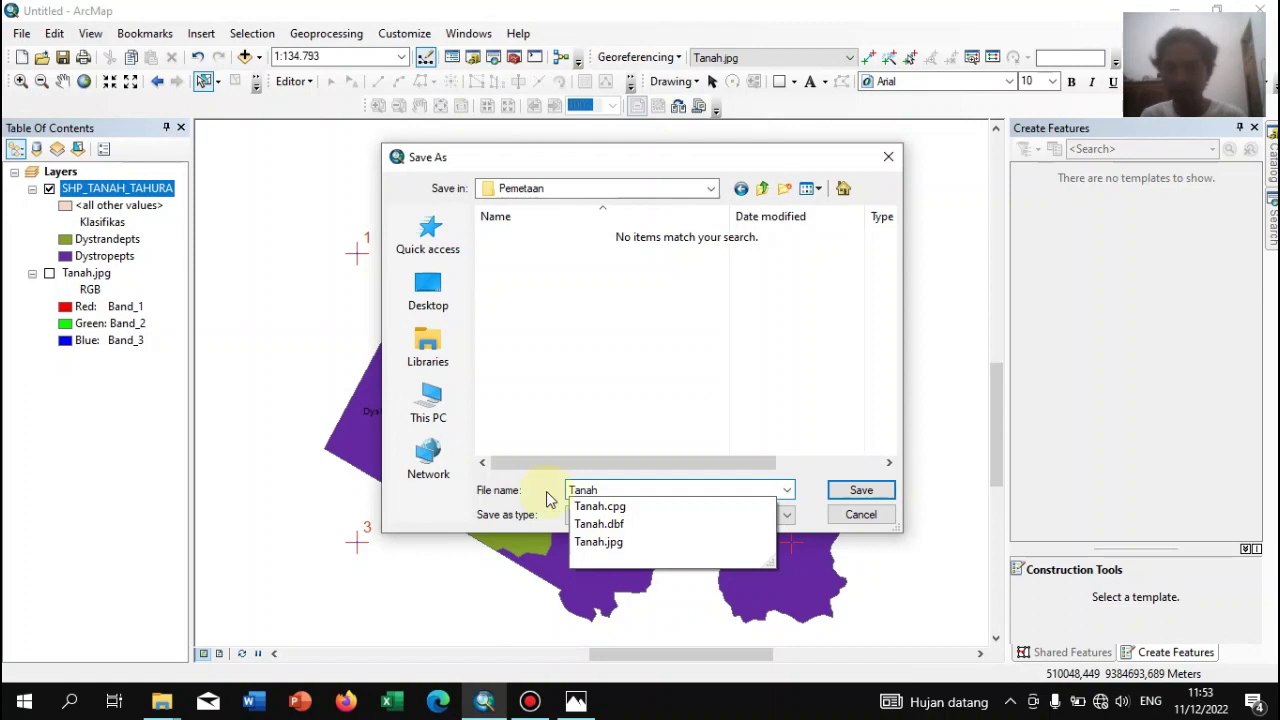
{"action": "left_click", "coordinate": [684, 430]}
{"action": "left_click", "coordinate": [699, 512]}
{"action": "left_click", "coordinate": [699, 512]}
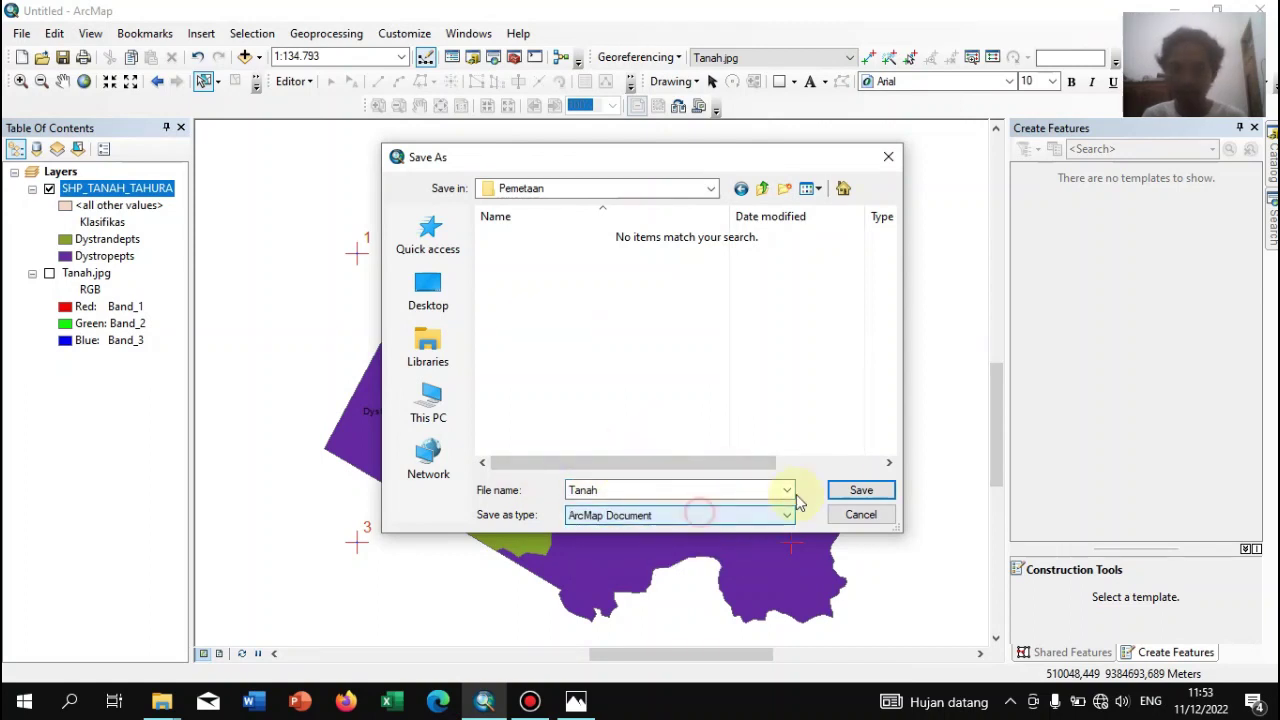
{"action": "left_click", "coordinate": [855, 490]}
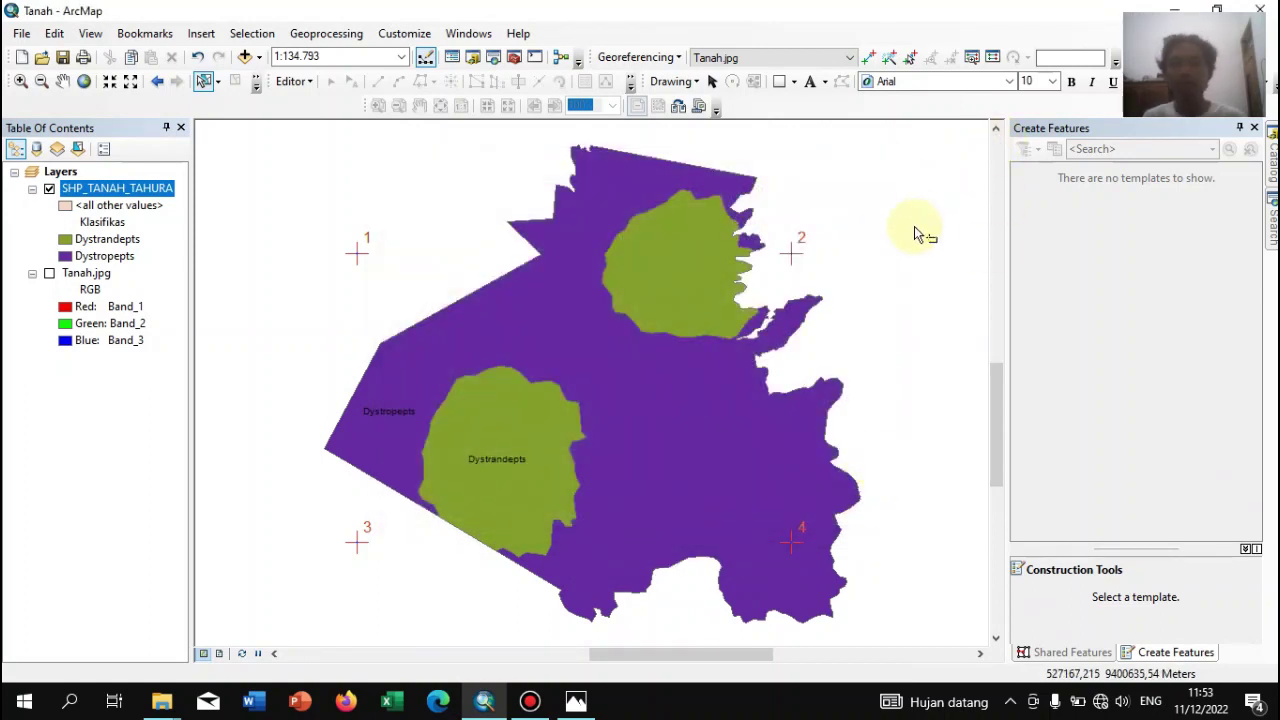
Create a new map document from the Blank Map template
{"action": "left_click", "coordinate": [29, 36]}
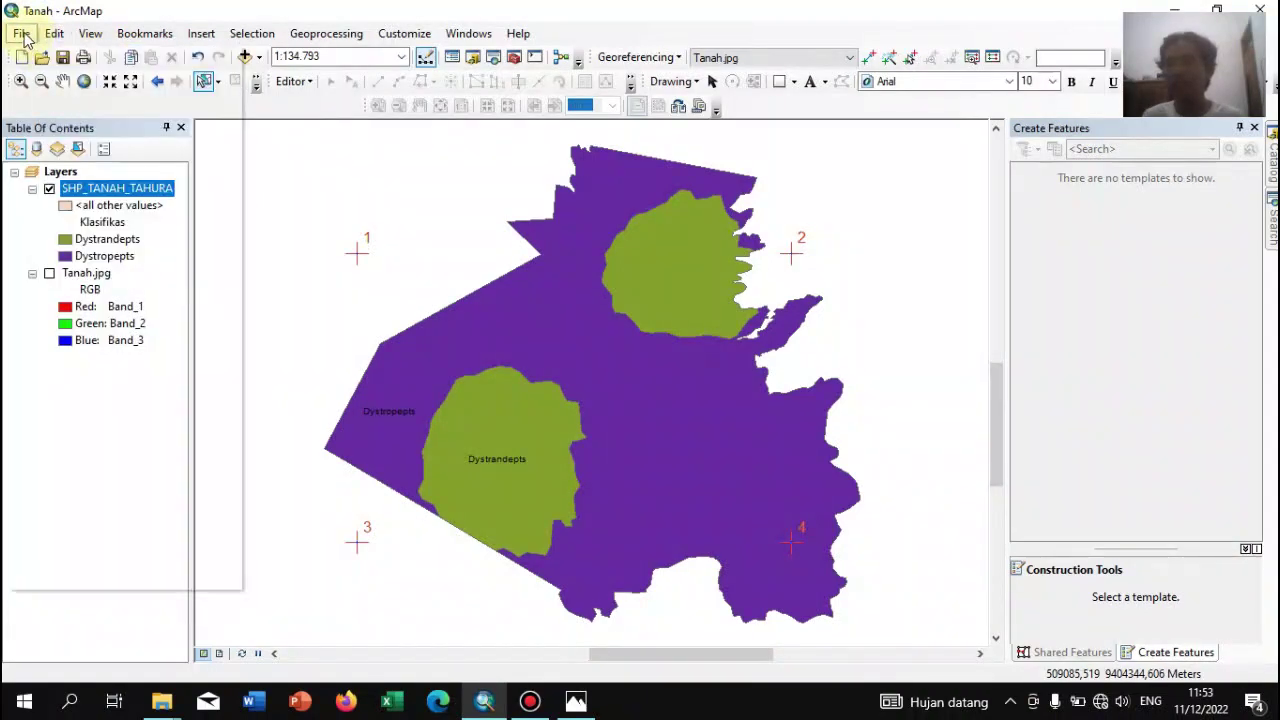
{"action": "left_click", "coordinate": [33, 54]}
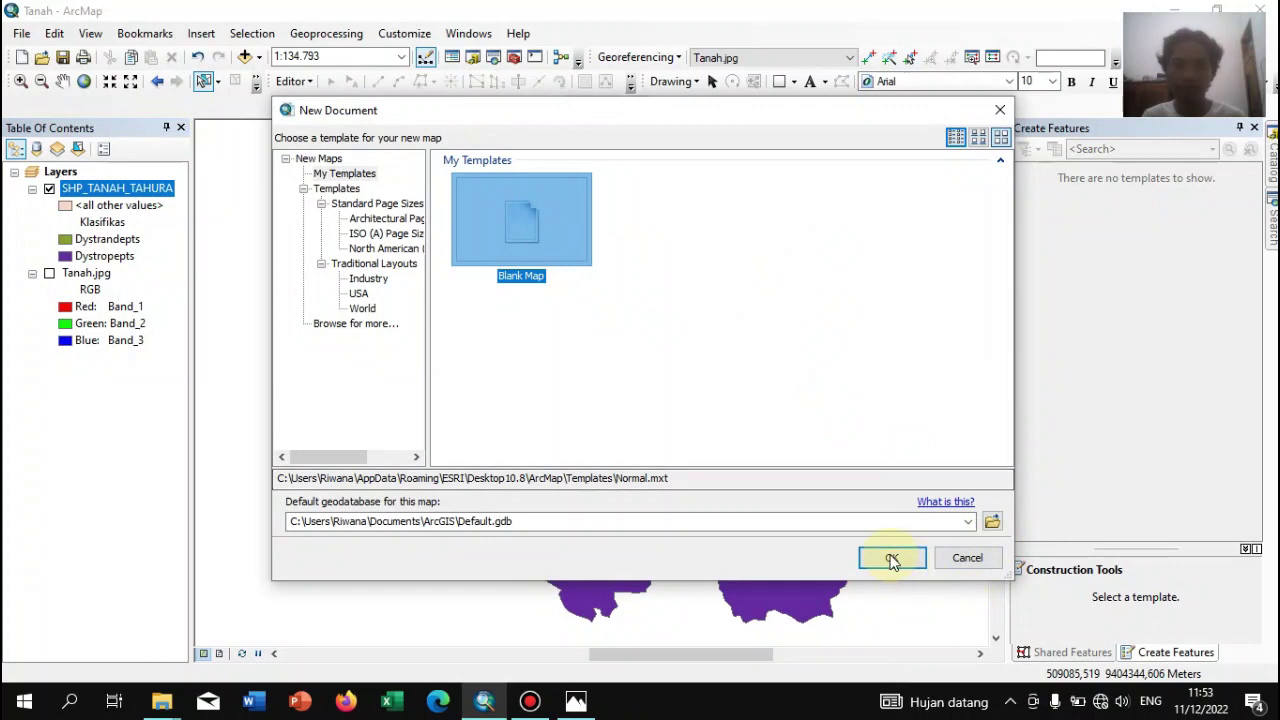
{"action": "left_click", "coordinate": [891, 557]}
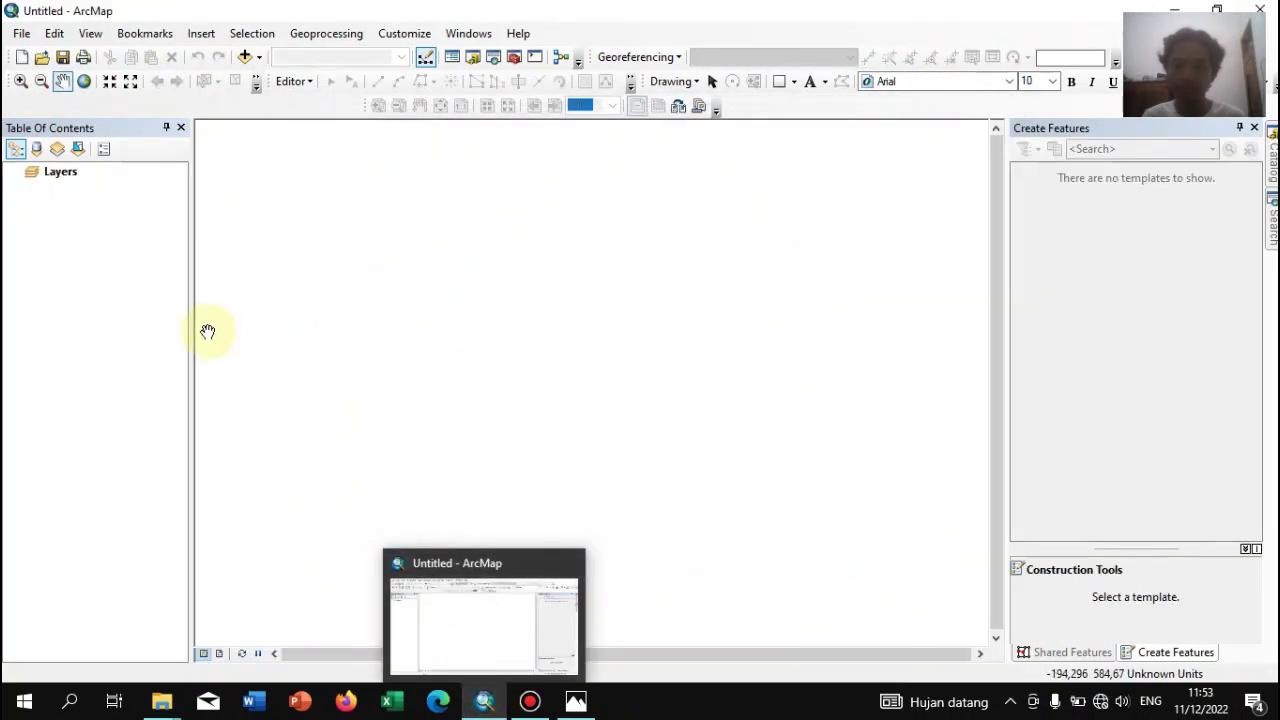
Add the Kelas Lereng image from the Pemetaan folder to the new map and dismiss the spatial reference warning
{"action": "mouse_move", "coordinate": [162, 700]}
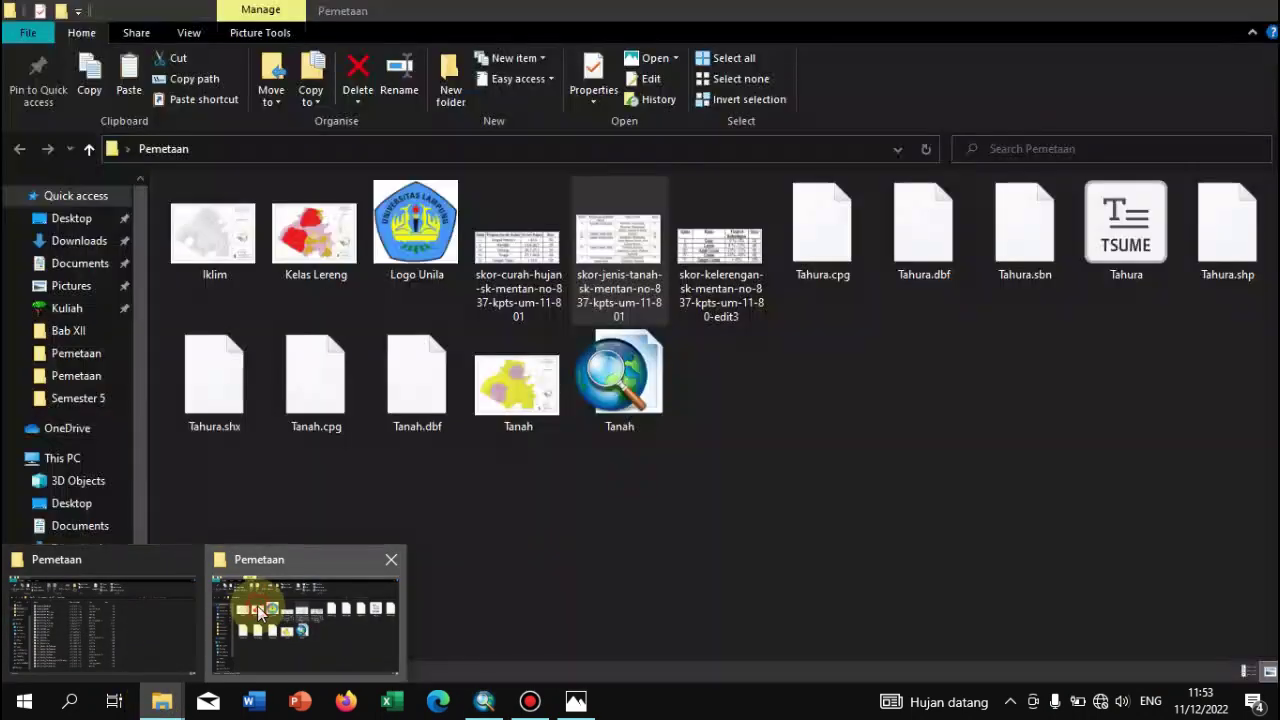
{"action": "left_click", "coordinate": [252, 612]}
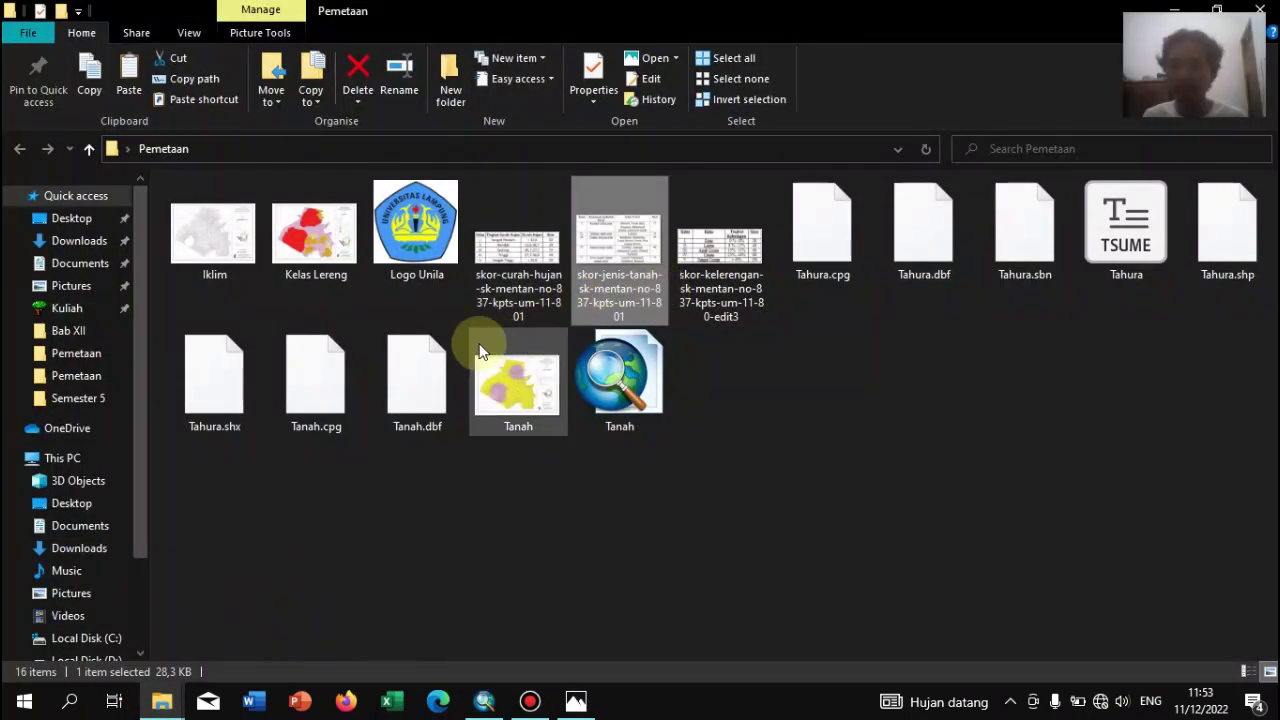
{"action": "left_click", "coordinate": [306, 246]}
{"action": "left_click_drag", "start_coordinate": [301, 224], "coordinate": [144, 296]}
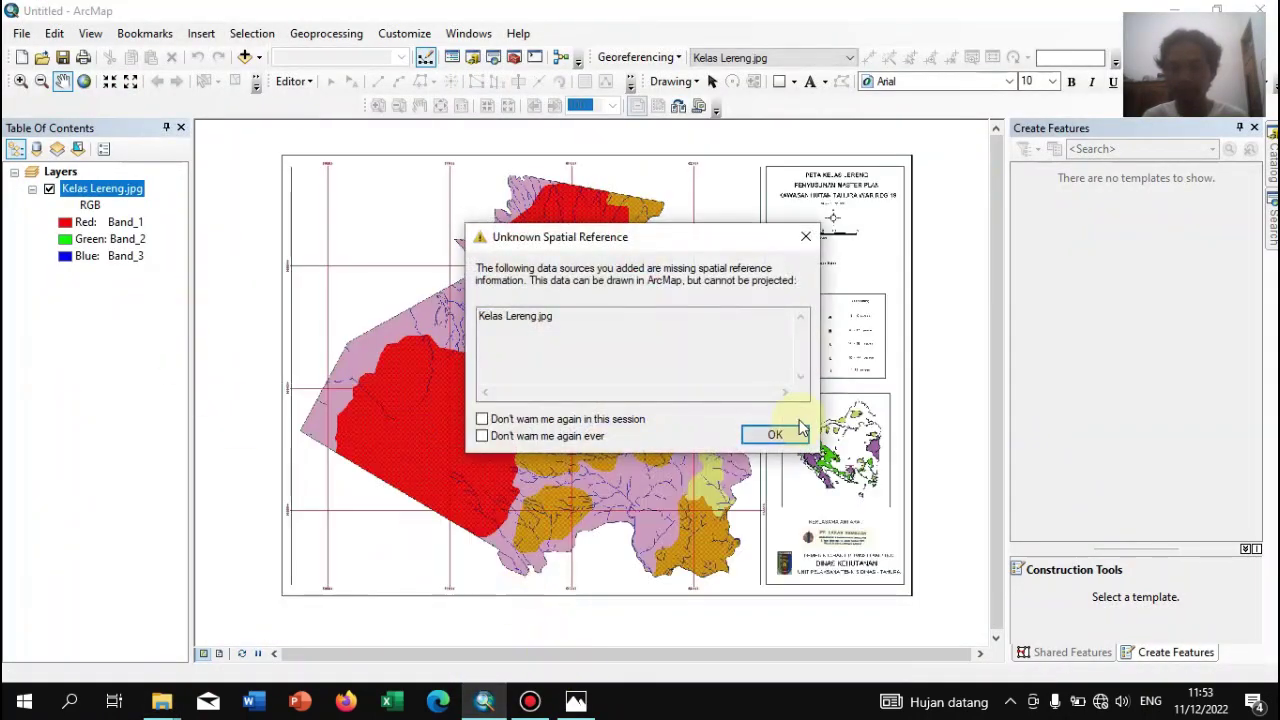
{"action": "left_click", "coordinate": [786, 441]}
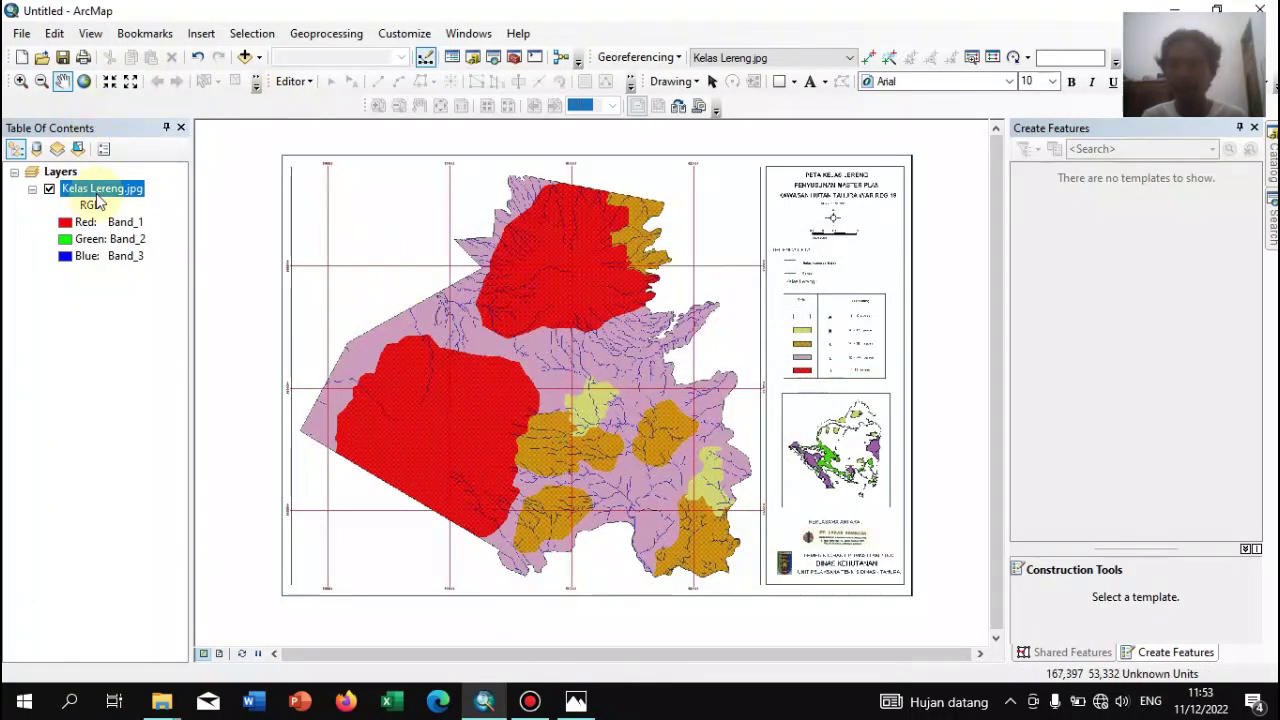
Set the data frame's coordinate system to WGS 1984 UTM Zone 48S
{"action": "left_click", "coordinate": [80, 36]}
{"action": "left_click", "coordinate": [225, 250]}
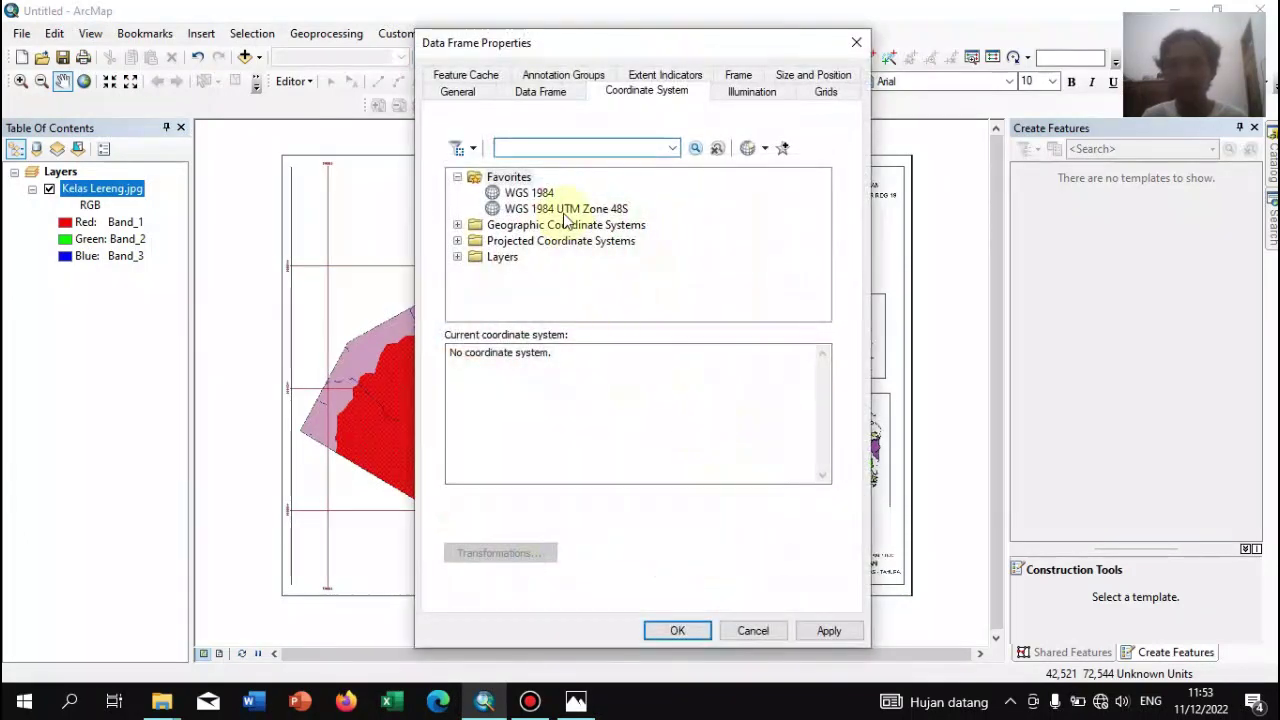
{"action": "left_click", "coordinate": [565, 208]}
{"action": "left_click", "coordinate": [680, 631]}
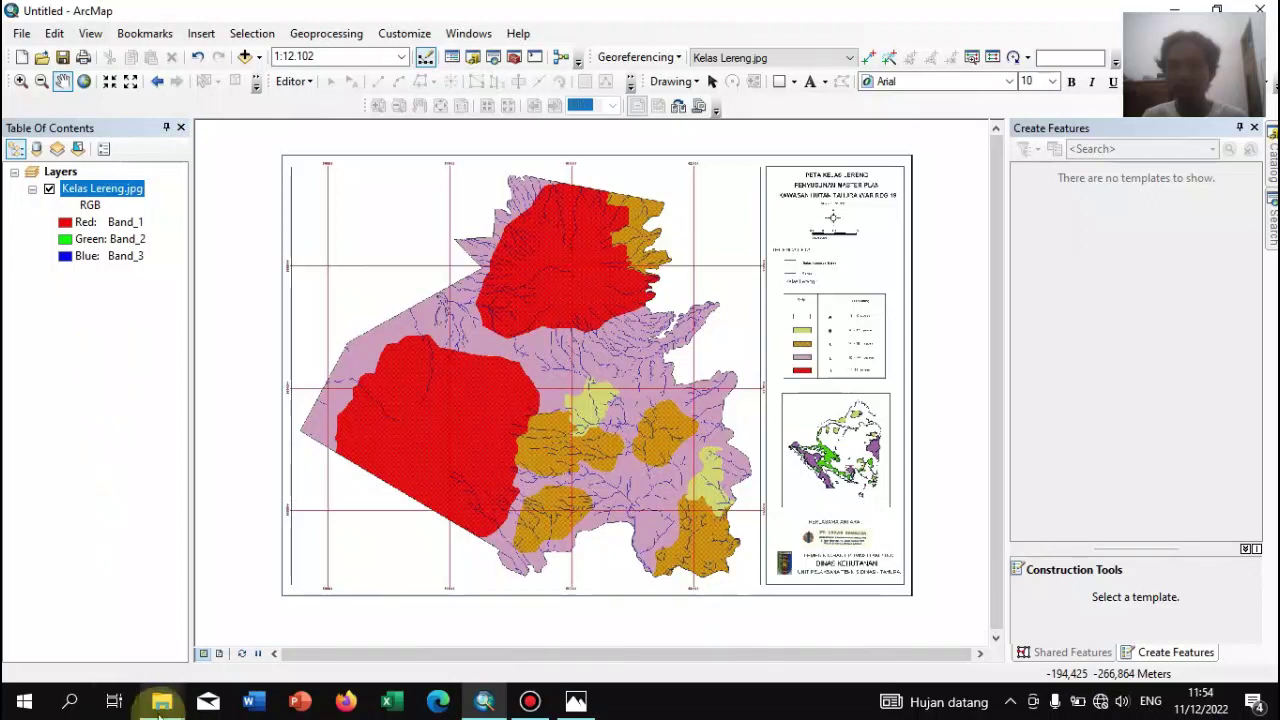
Add SHP TAHURA WAR.shp from the Pemetaan folder in Documents\ArcGIS to the map, keeping Kelas Lereng.jpg above it in the layer order
{"action": "left_click", "coordinate": [163, 703]}
{"action": "left_click", "coordinate": [156, 637]}
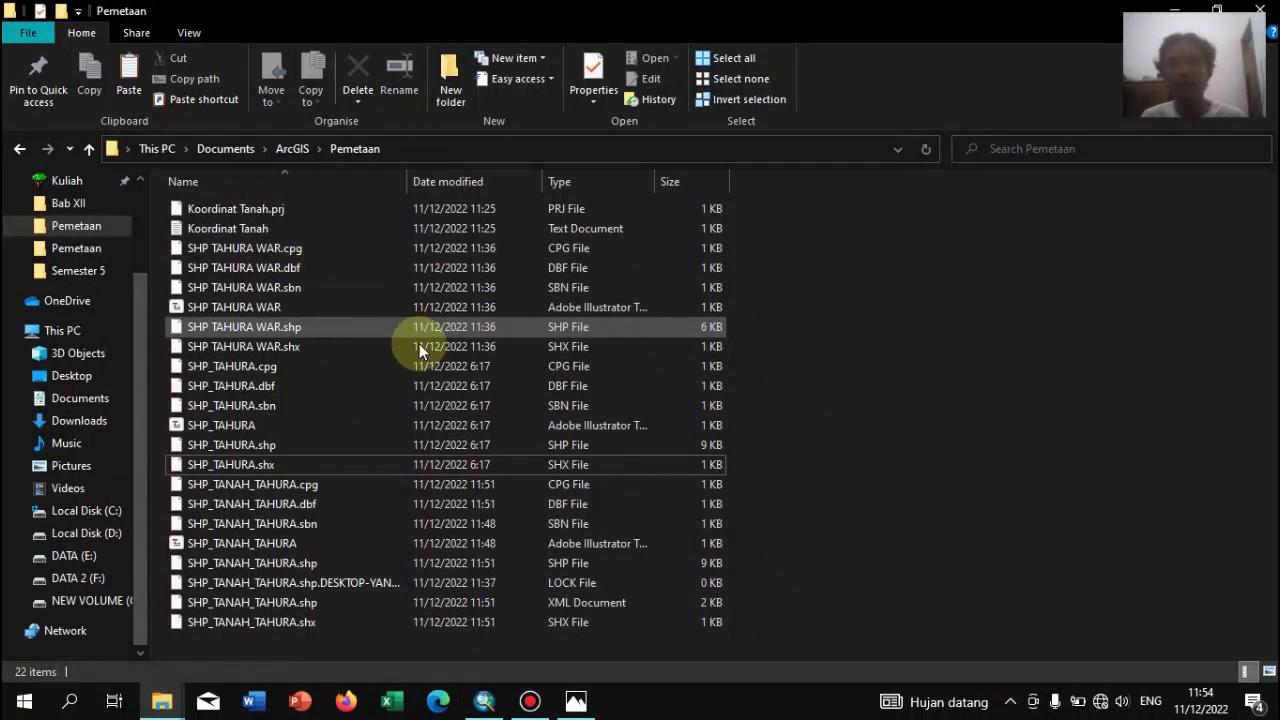
{"action": "left_click", "coordinate": [296, 330]}
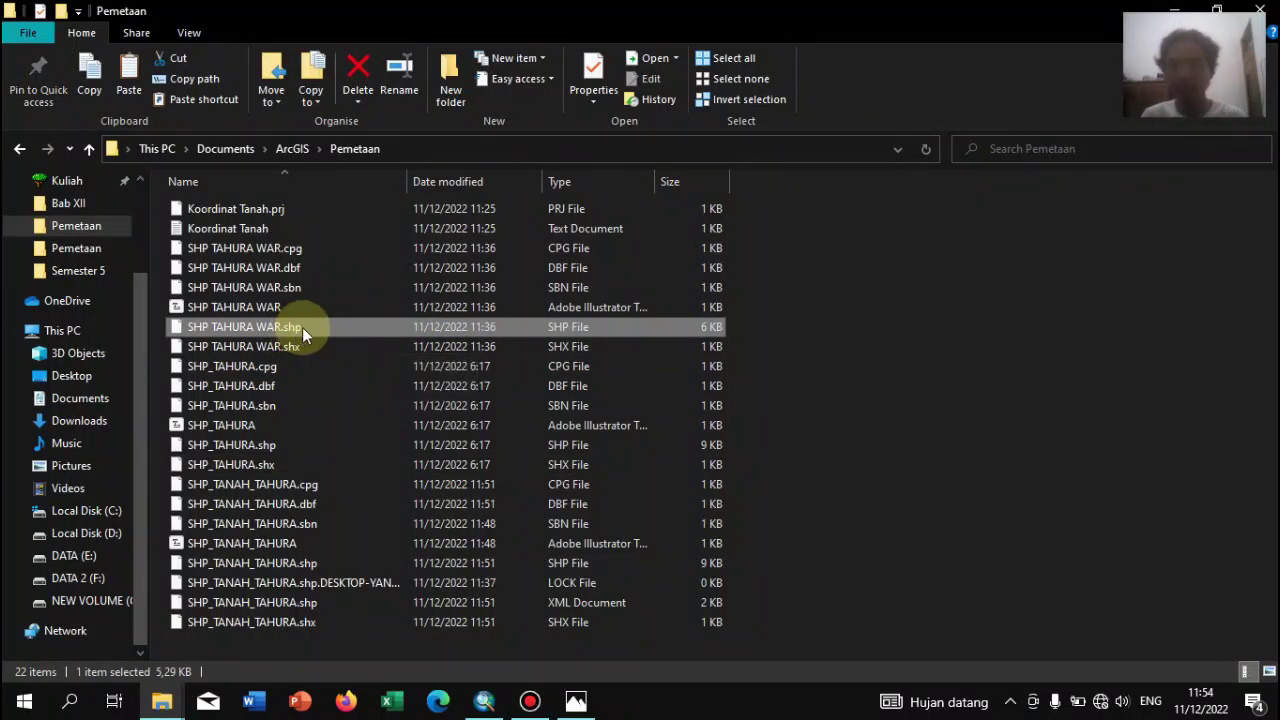
{"action": "left_click", "coordinate": [287, 329]}
{"action": "left_click_drag", "start_coordinate": [287, 331], "coordinate": [135, 288]}
{"action": "mouse_move", "coordinate": [120, 190]}
{"action": "left_mouse_down"}
{"action": "mouse_move", "coordinate": [126, 229]}
{"action": "mouse_move", "coordinate": [124, 190]}
{"action": "left_mouse_up"}
{"action": "left_click", "coordinate": [768, 431]}
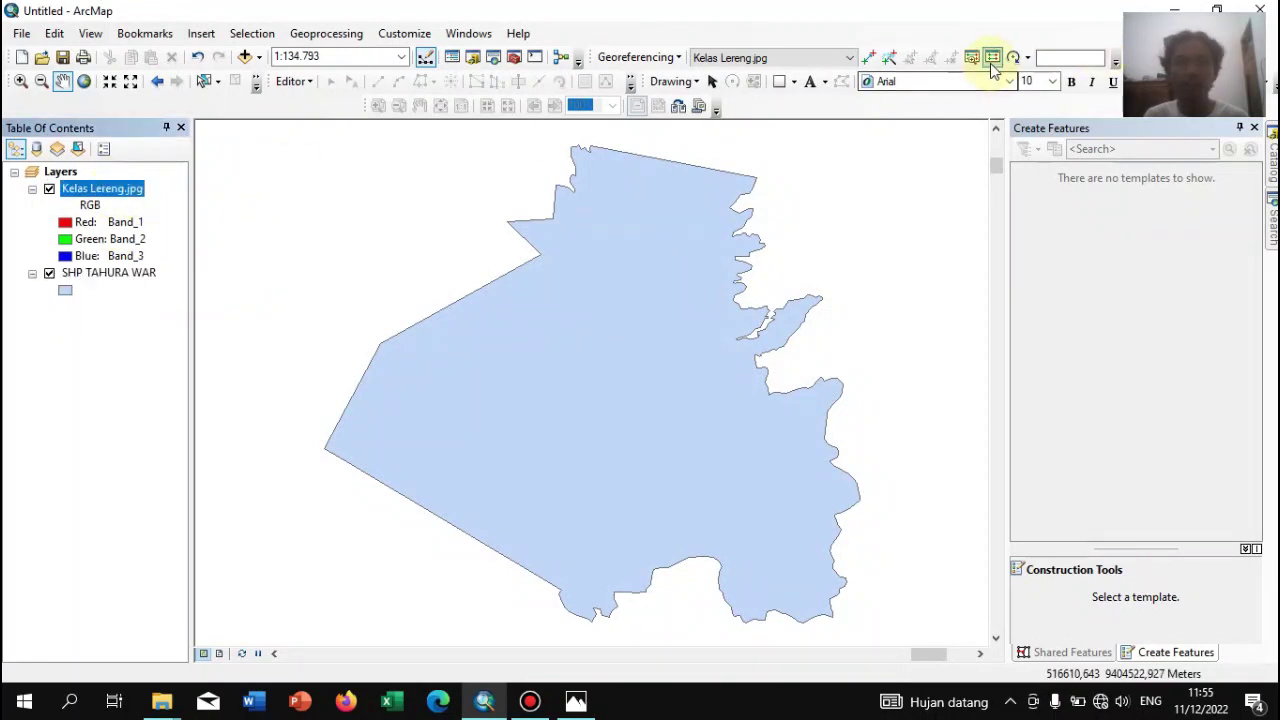
Zoom to the Kelas Lereng.jpg layer and close in on its upper-left grid line intersection
{"action": "right_click", "coordinate": [133, 190]}
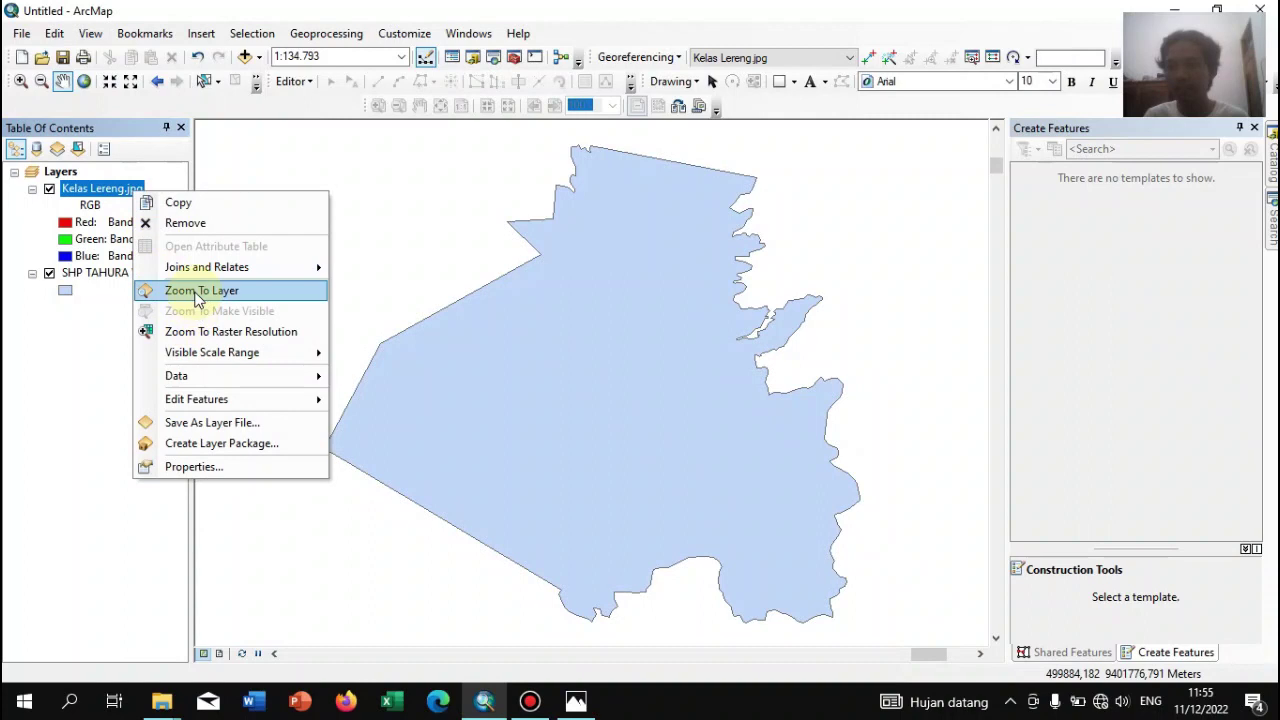
{"action": "left_click", "coordinate": [201, 291]}
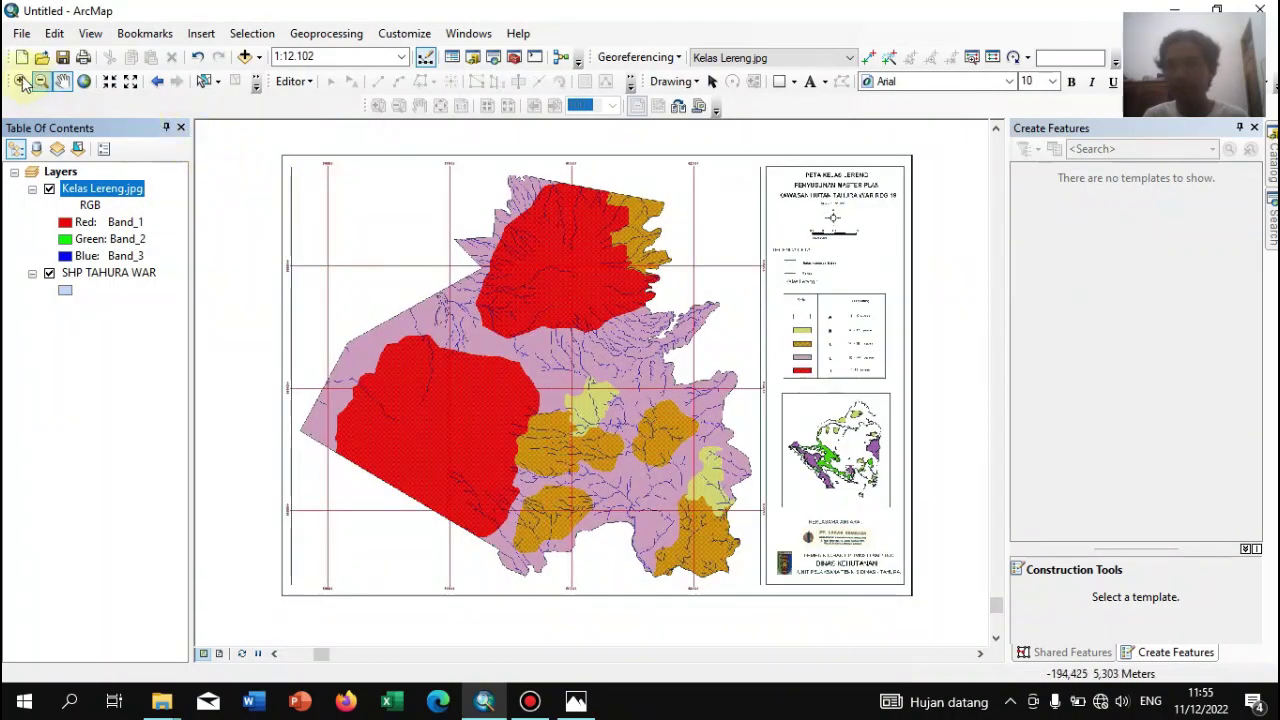
{"action": "left_click", "coordinate": [22, 82]}
{"action": "left_click_drag", "start_coordinate": [243, 136], "coordinate": [364, 326]}
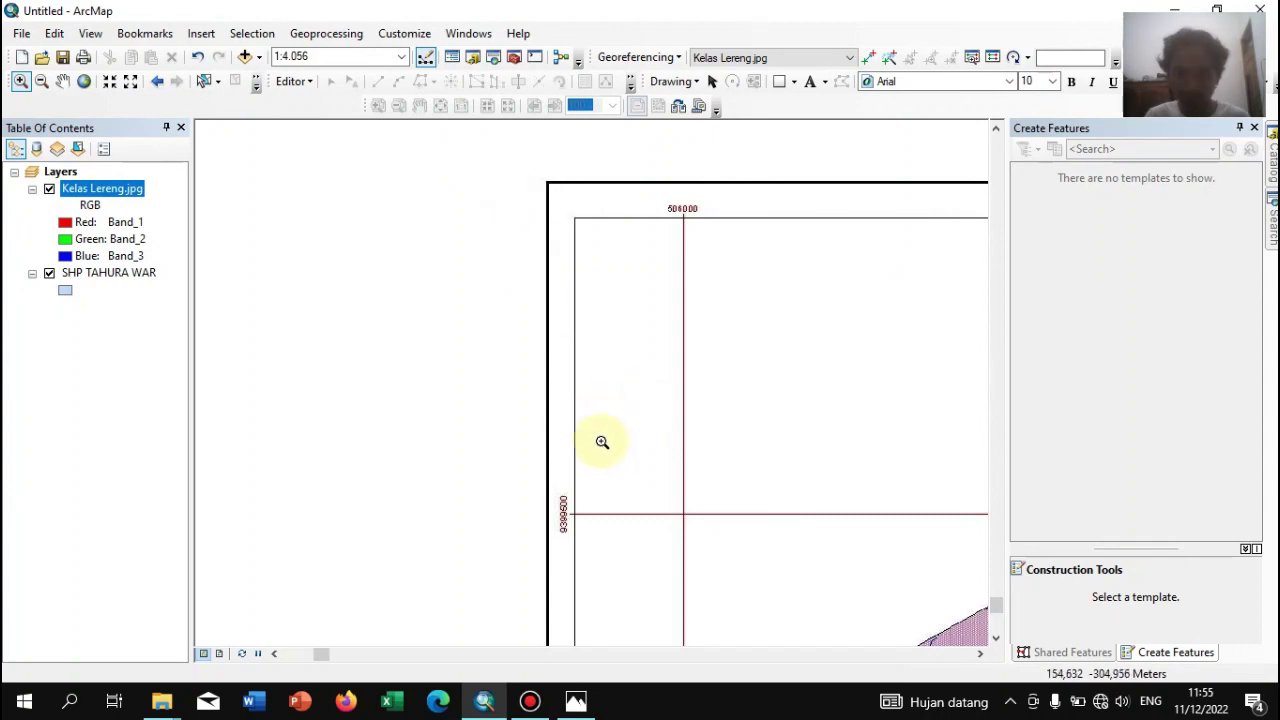
{"action": "left_click_drag", "start_coordinate": [484, 132], "coordinate": [805, 624]}
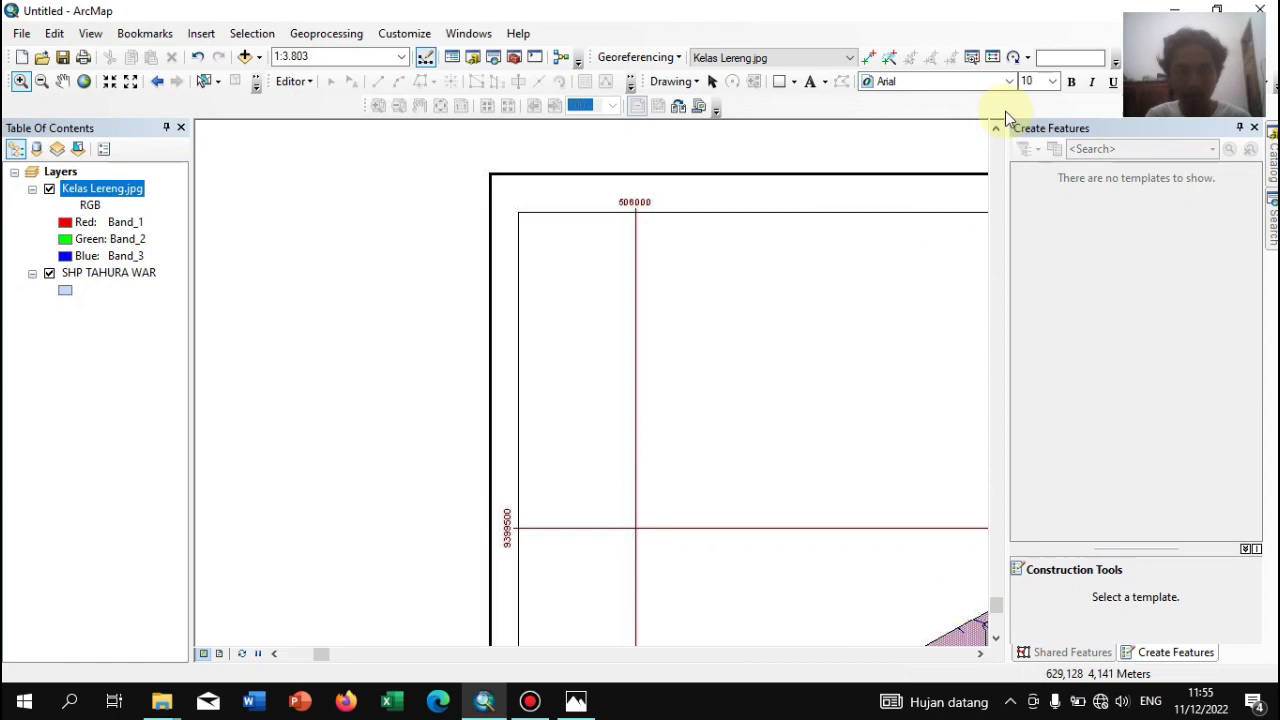
{"action": "left_click_drag", "start_coordinate": [518, 362], "coordinate": [726, 608]}
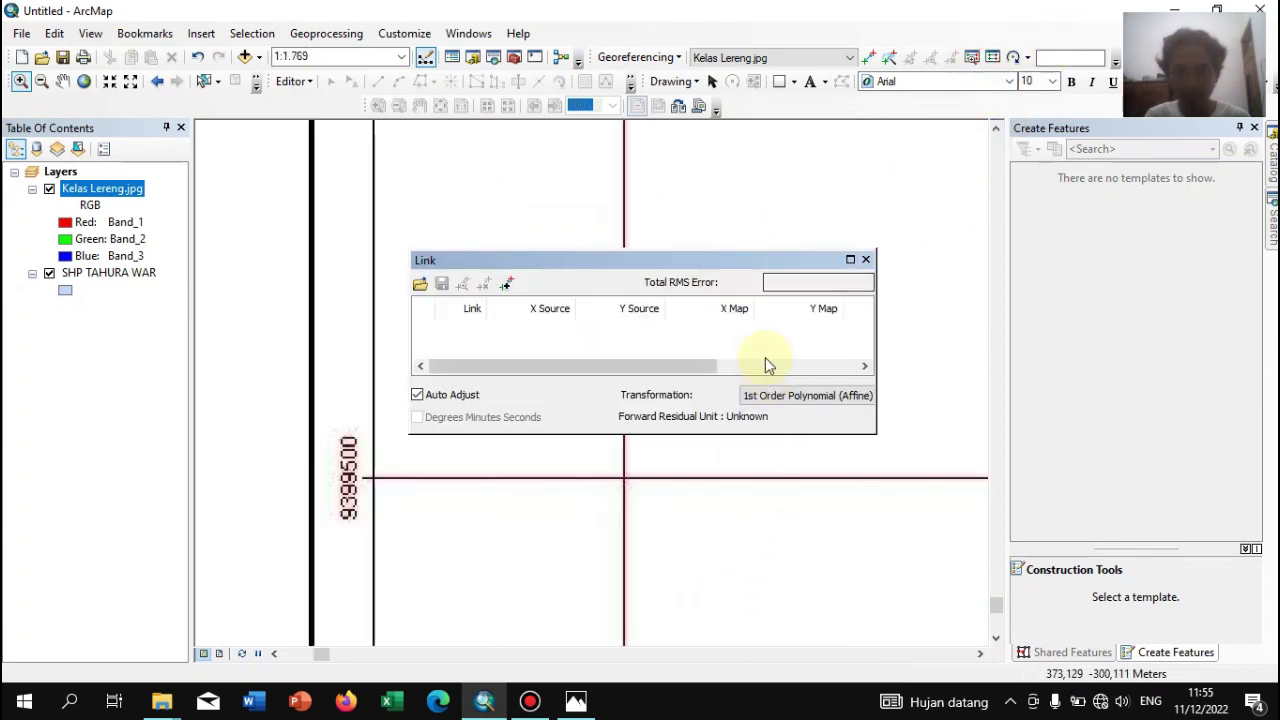
{"action": "left_click", "coordinate": [869, 260]}
{"action": "left_click_drag", "start_coordinate": [523, 383], "coordinate": [731, 534]}
{"action": "left_click_drag", "start_coordinate": [652, 503], "coordinate": [736, 549]}
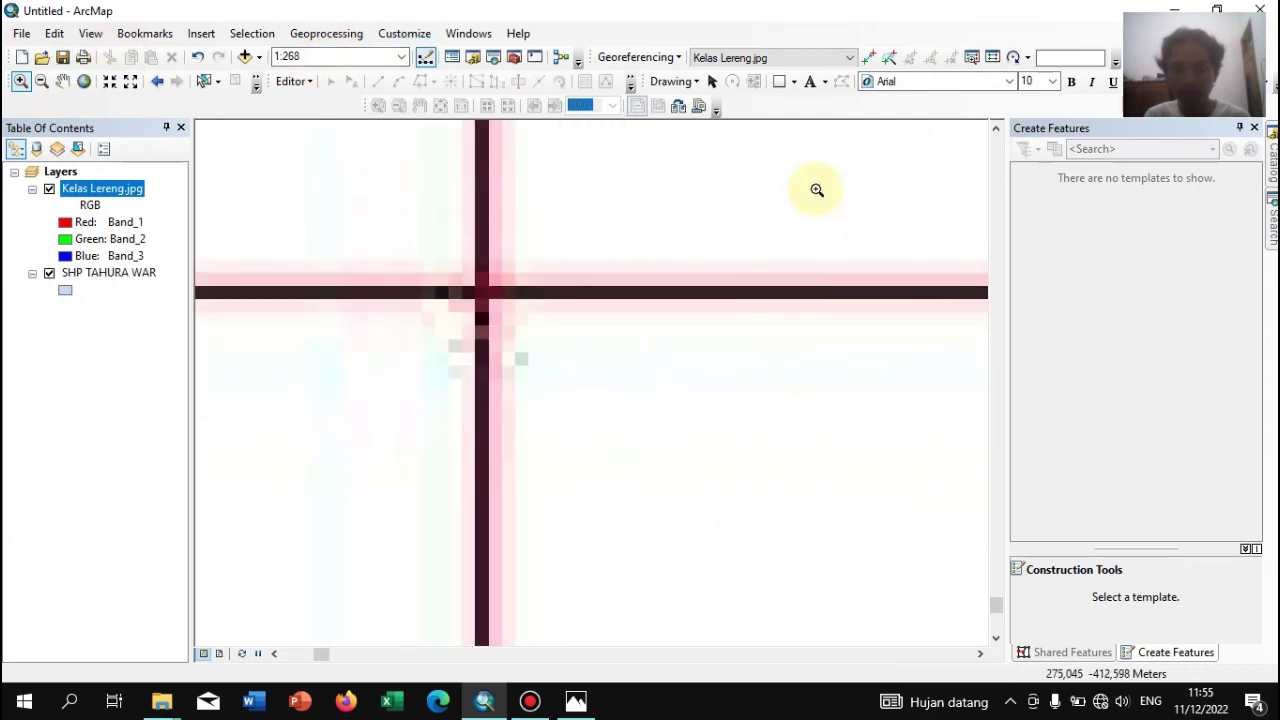
{"action": "left_click", "coordinate": [867, 57]}
{"action": "left_click", "coordinate": [480, 287]}
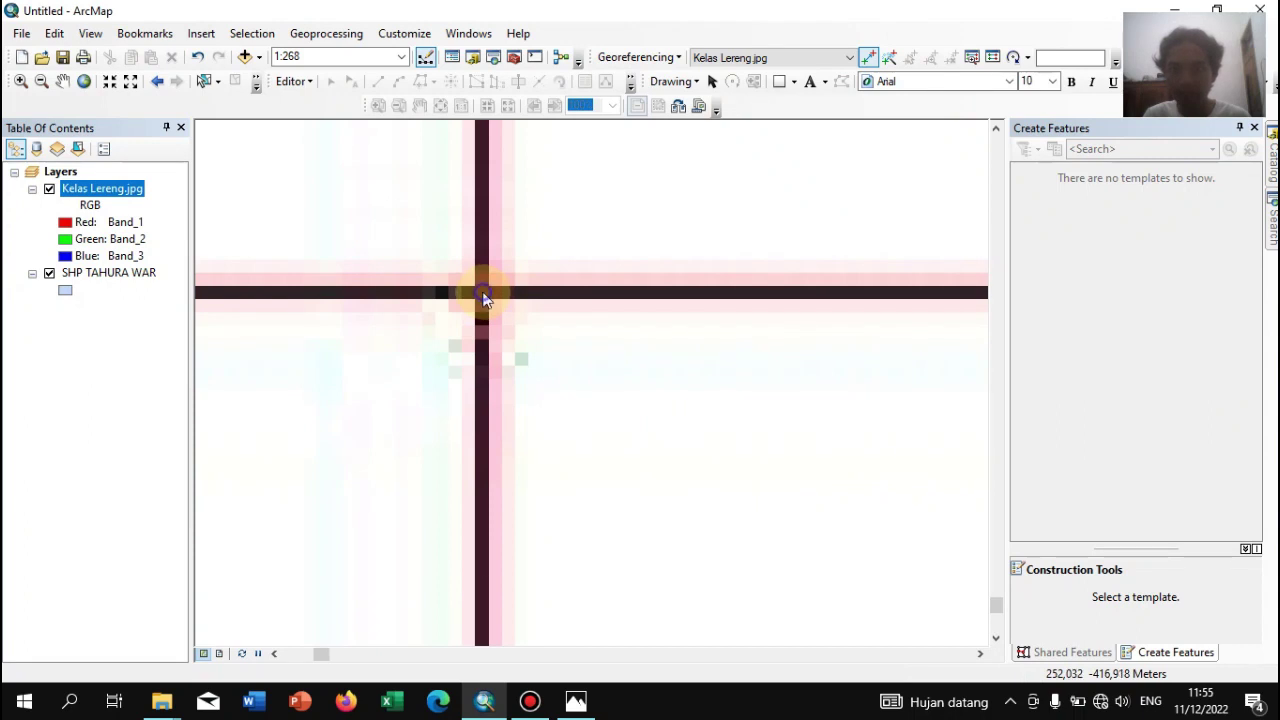
{"action": "right_click", "coordinate": [484, 298]}
{"action": "key", "text": "Escape"}
{"action": "right_click", "coordinate": [491, 349]}
{"action": "left_click", "coordinate": [559, 399]}
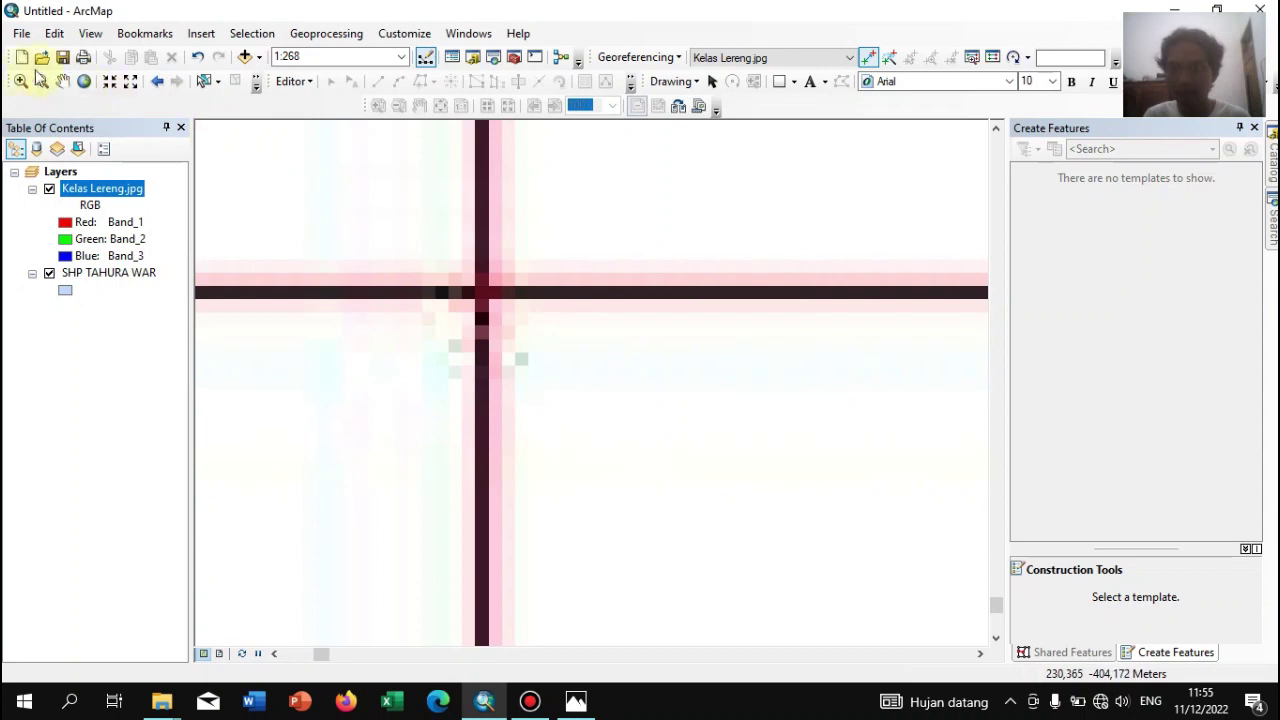
Add a control point on the upper-left grid intersection of Kelas Lereng.jpg with map coordinates X 506000 and Y 9399500
{"action": "left_click_drag", "start_coordinate": [408, 229], "coordinate": [550, 352]}
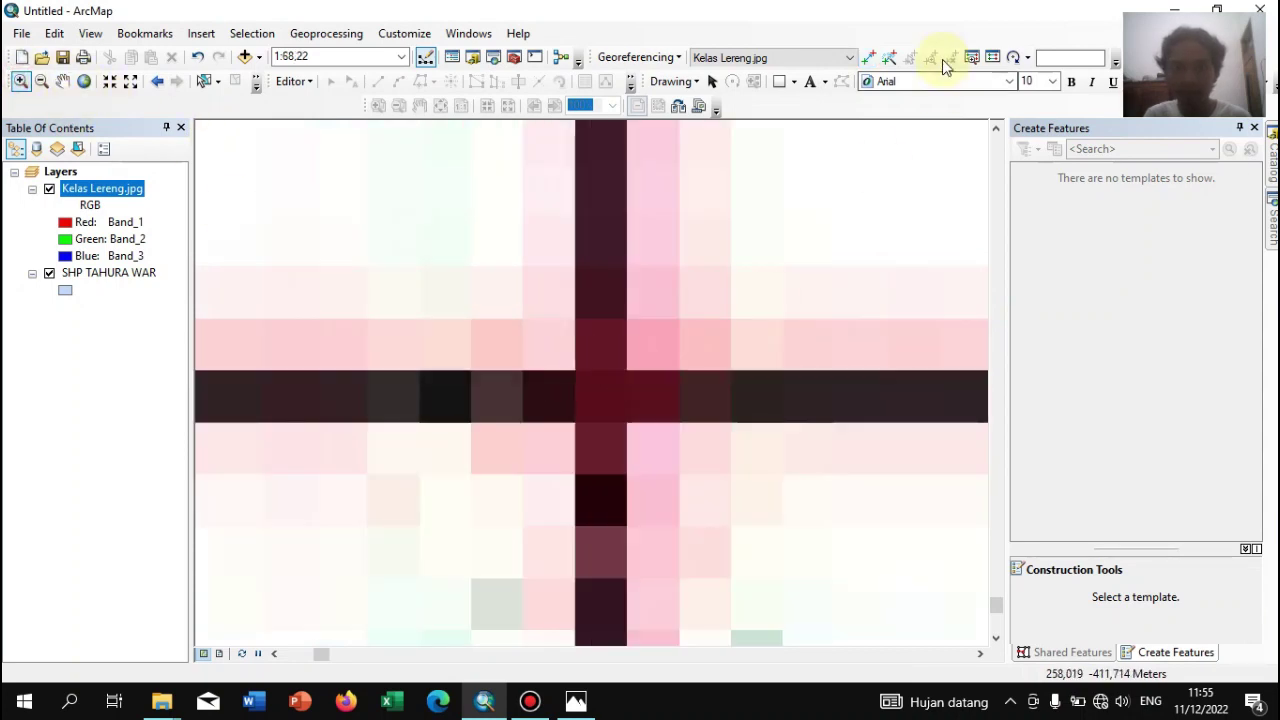
{"action": "left_click", "coordinate": [870, 57]}
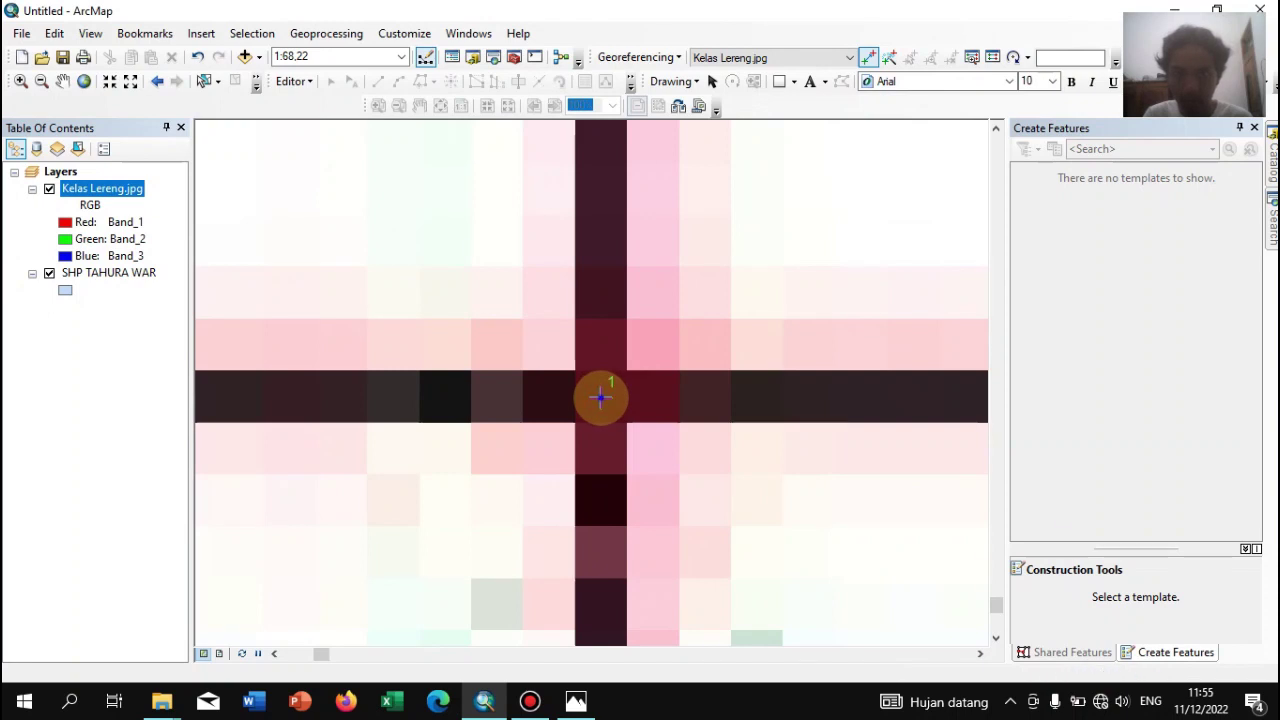
{"action": "right_click", "coordinate": [600, 397]}
{"action": "left_click", "coordinate": [651, 409]}
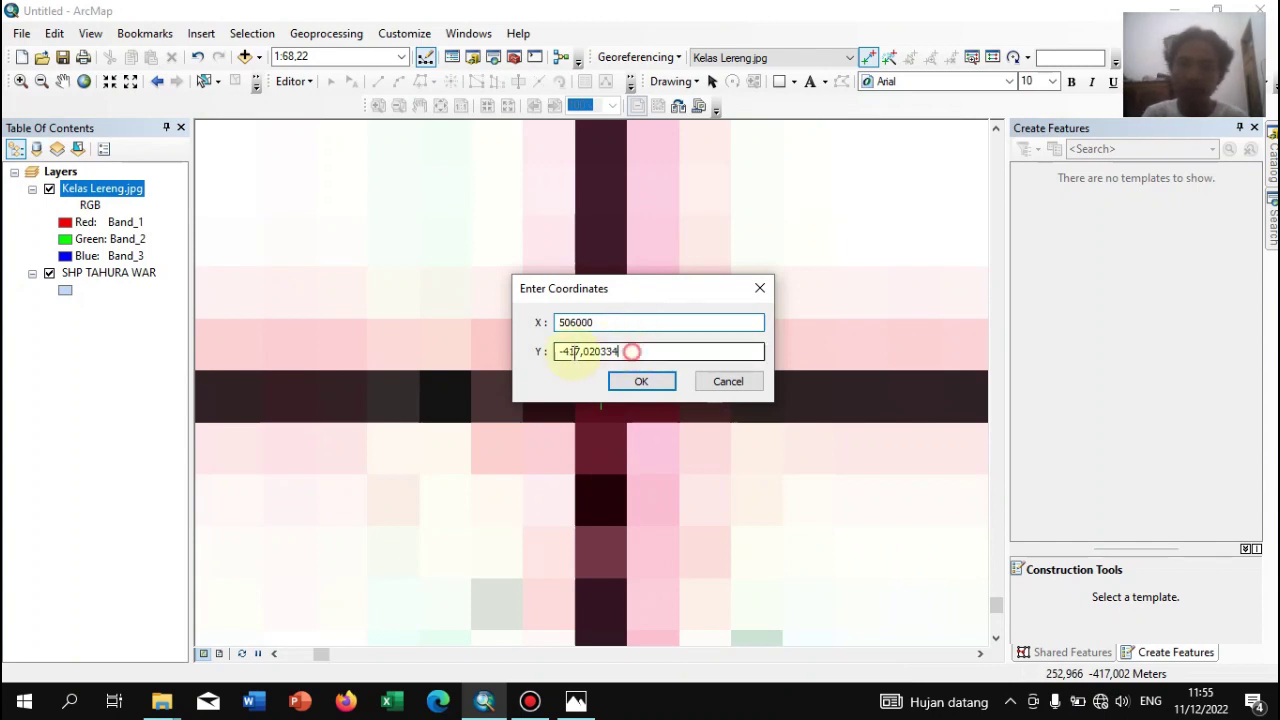
{"action": "left_click_drag", "start_coordinate": [572, 351], "coordinate": [506, 356]}
{"action": "type", "text": "92"}
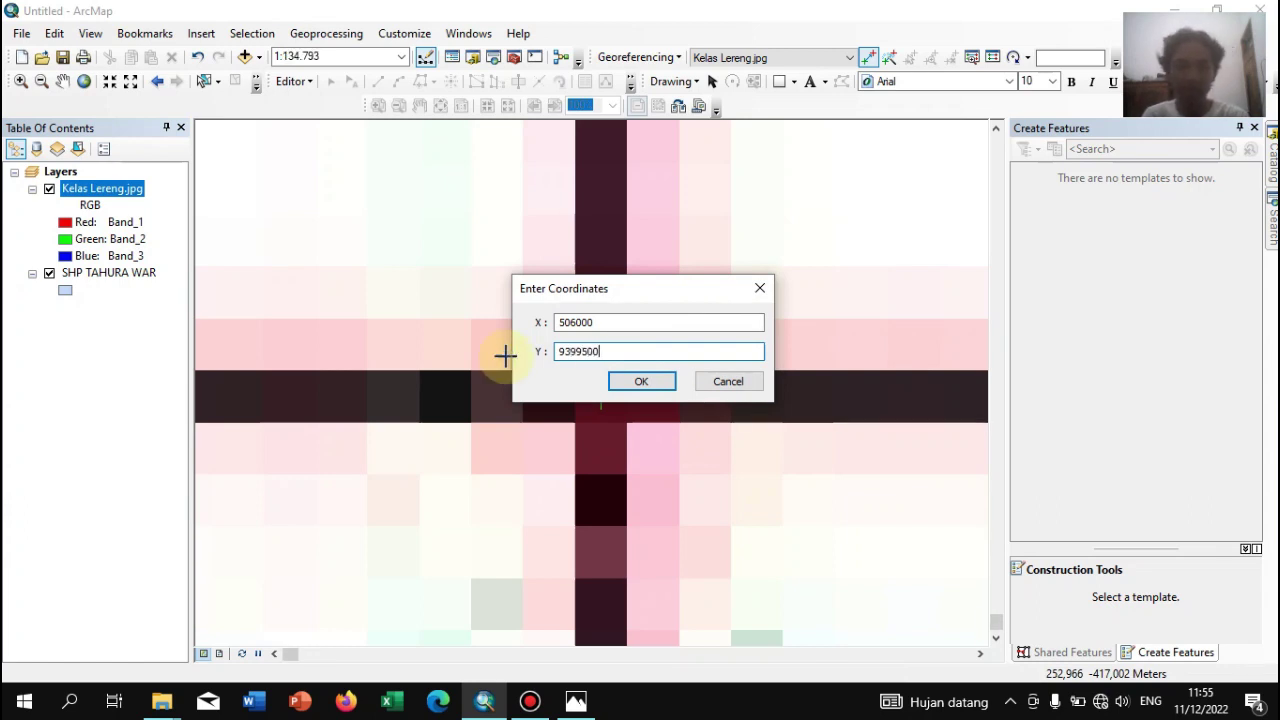
{"action": "key", "text": "Return"}
Add a second control point on the upper-right grid intersection of Kelas Lereng.jpg with map coordinates X 522500 and Y 9399500
{"action": "right_click", "coordinate": [123, 197]}
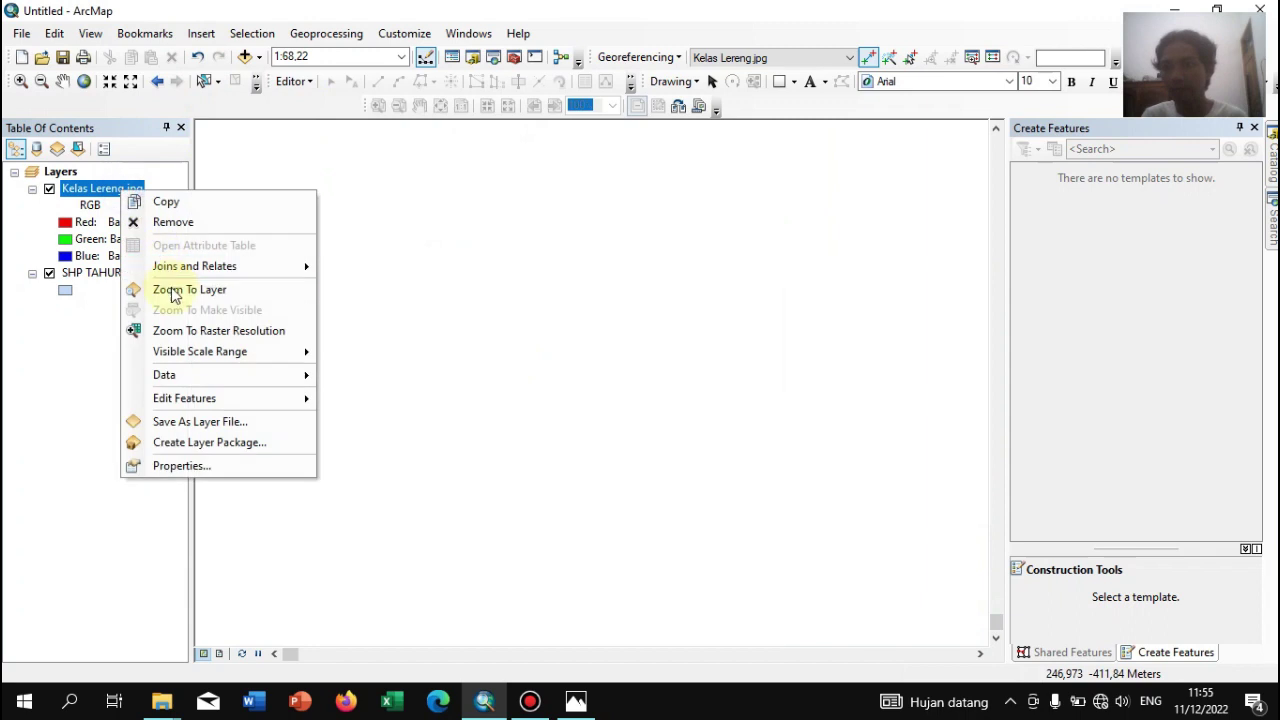
{"action": "left_click", "coordinate": [171, 288]}
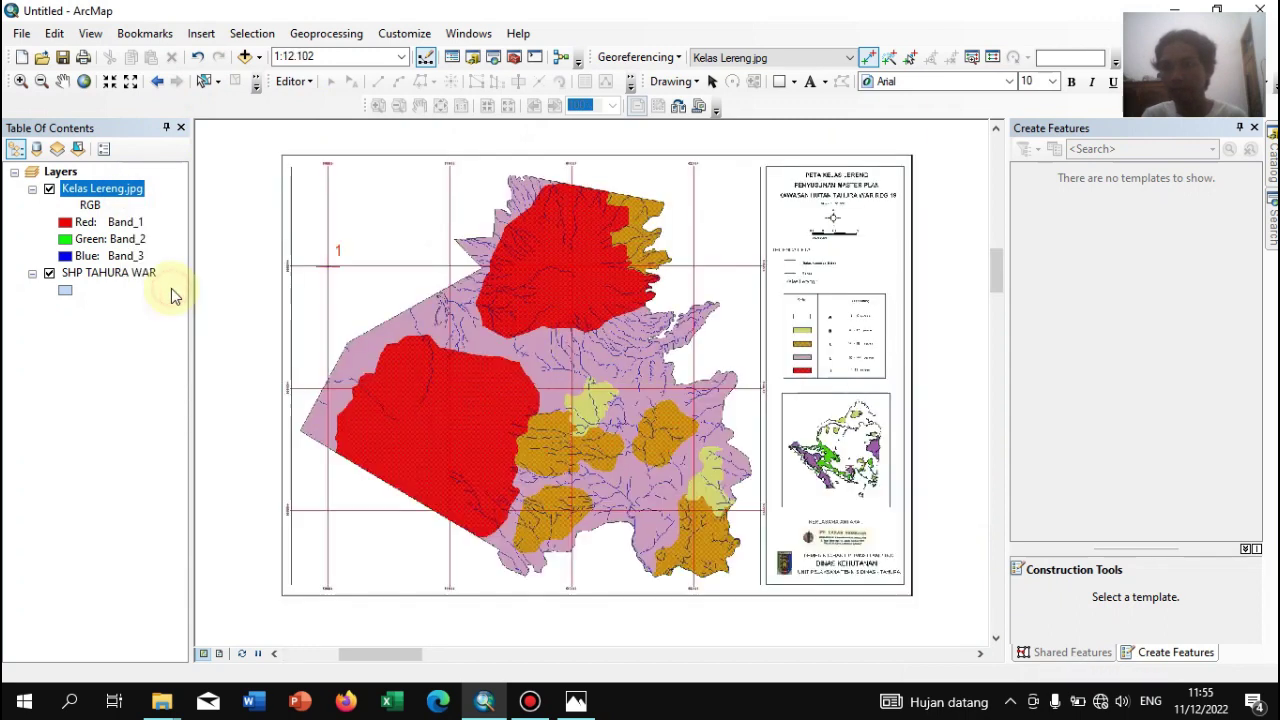
{"action": "left_click", "coordinate": [20, 82]}
{"action": "left_click_drag", "start_coordinate": [676, 235], "coordinate": [710, 298]}
{"action": "left_click_drag", "start_coordinate": [561, 344], "coordinate": [660, 423]}
{"action": "left_click_drag", "start_coordinate": [463, 366], "coordinate": [640, 555]}
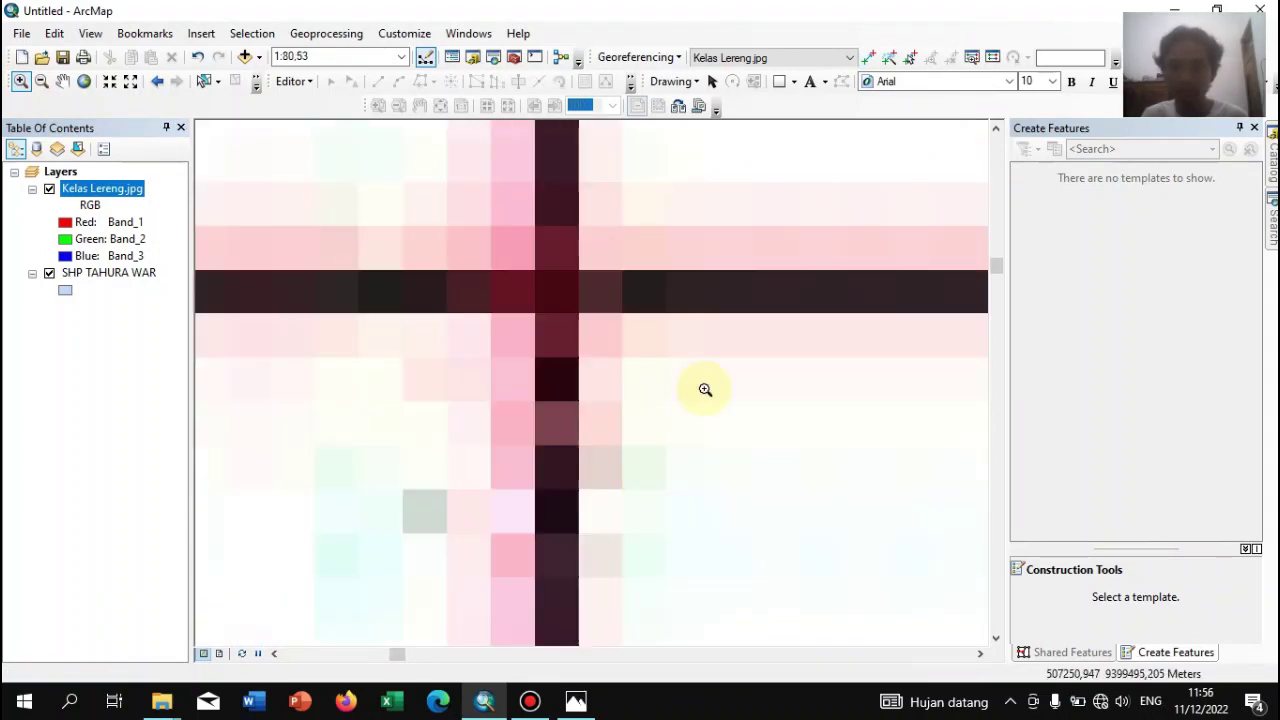
{"action": "left_click", "coordinate": [867, 57]}
{"action": "left_click", "coordinate": [556, 290]}
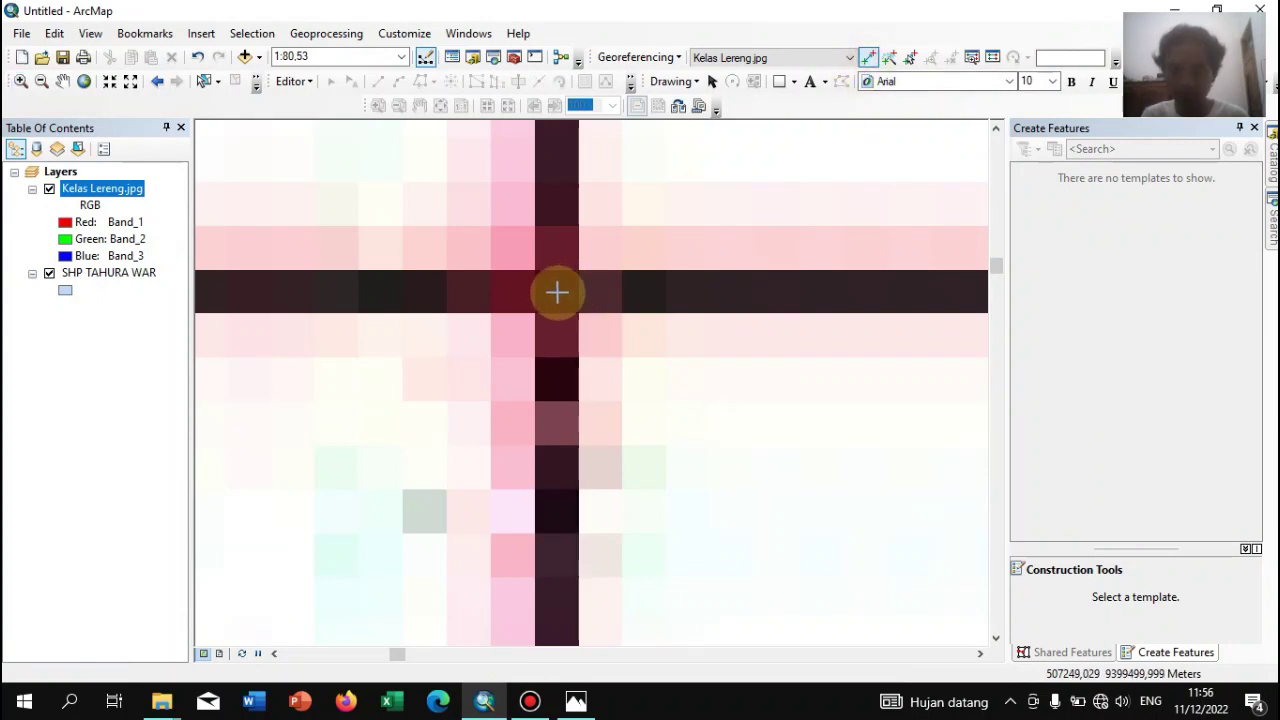
{"action": "right_click", "coordinate": [557, 292]}
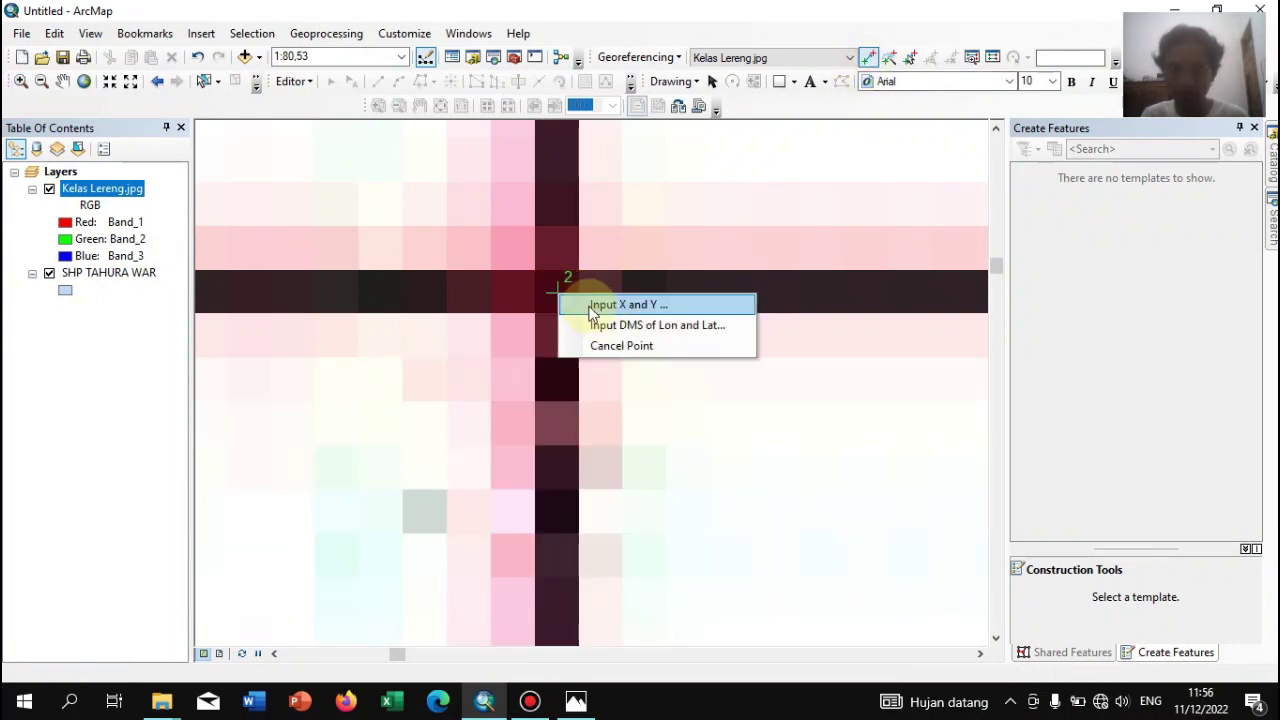
{"action": "left_click", "coordinate": [598, 303]}
{"action": "left_click_drag", "start_coordinate": [650, 350], "coordinate": [592, 333]}
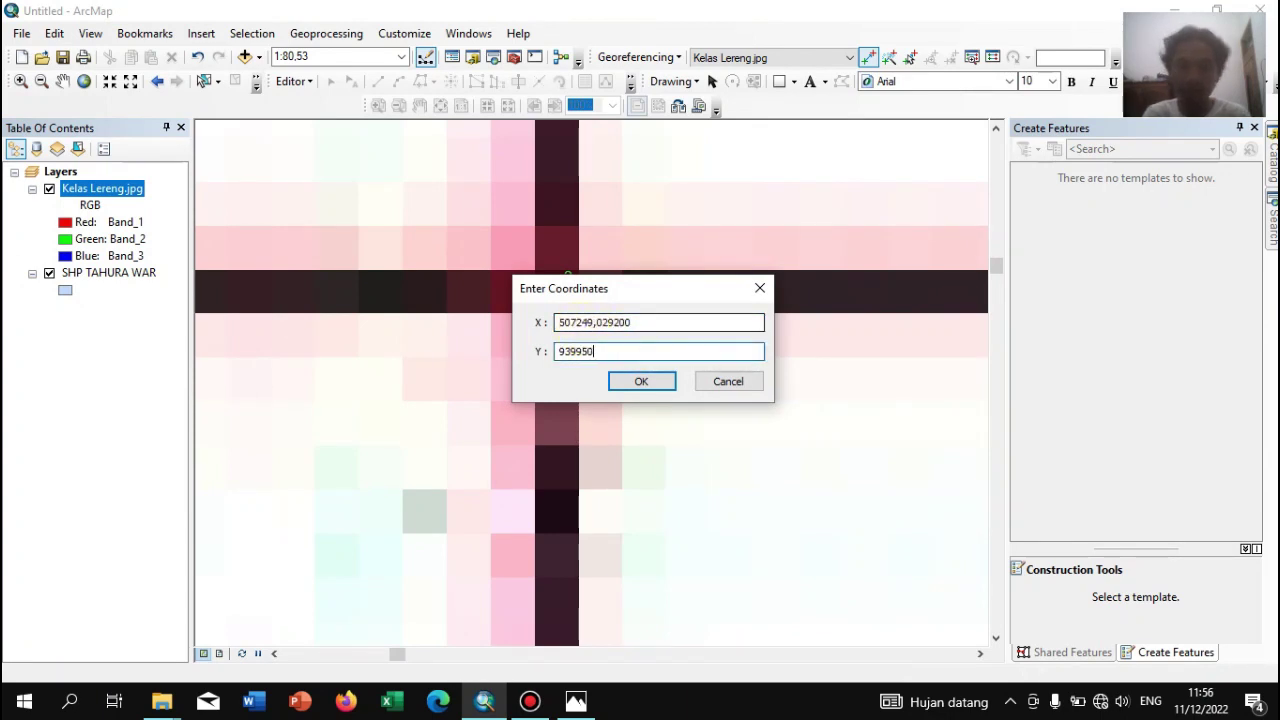
{"action": "left_click_drag", "start_coordinate": [650, 327], "coordinate": [541, 318]}
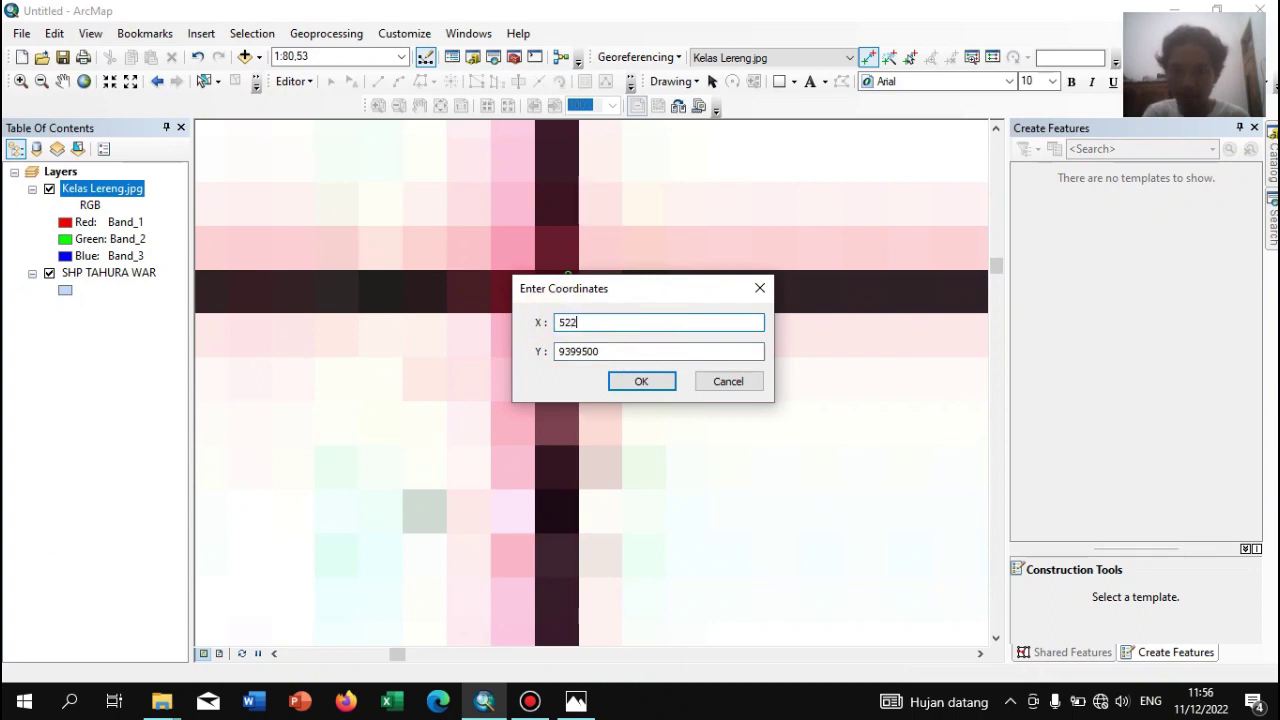
{"action": "key", "text": "Return"}
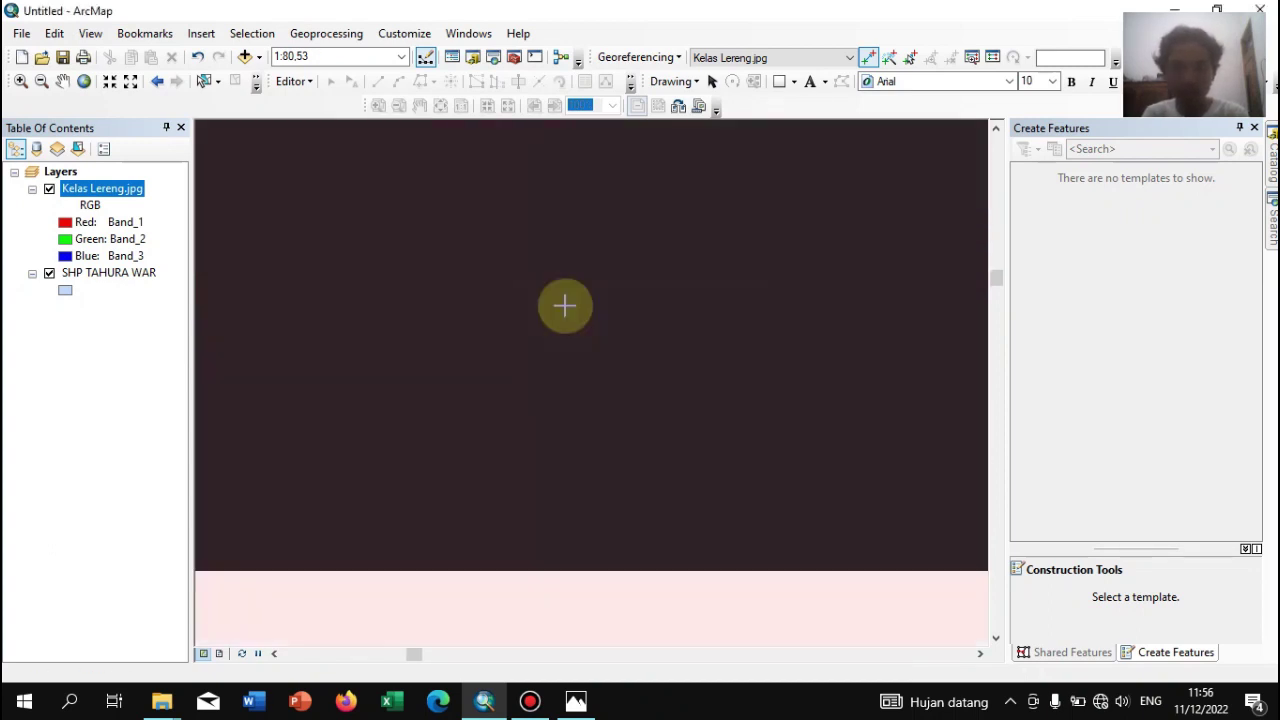
Examine the lower-left grid intersection of Kelas Lereng.jpg and follow its horizontal grid line to the map frame's edge
{"action": "right_click", "coordinate": [124, 189]}
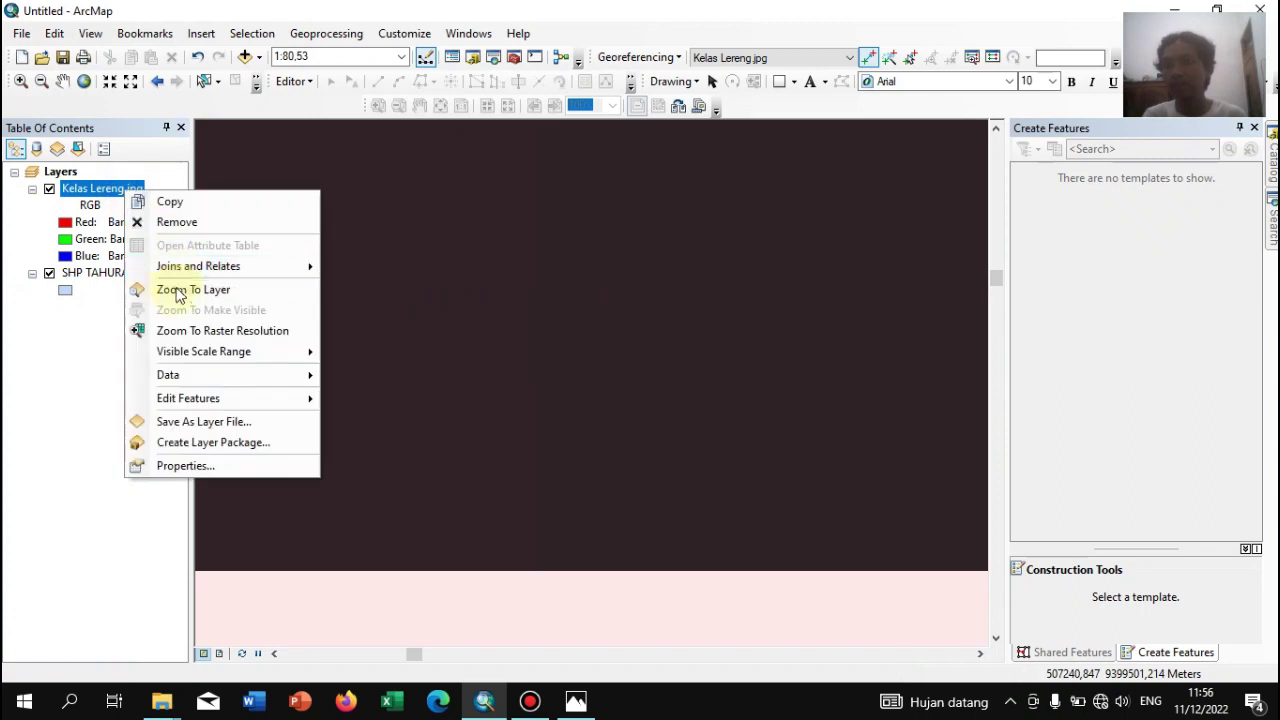
{"action": "left_click", "coordinate": [177, 289]}
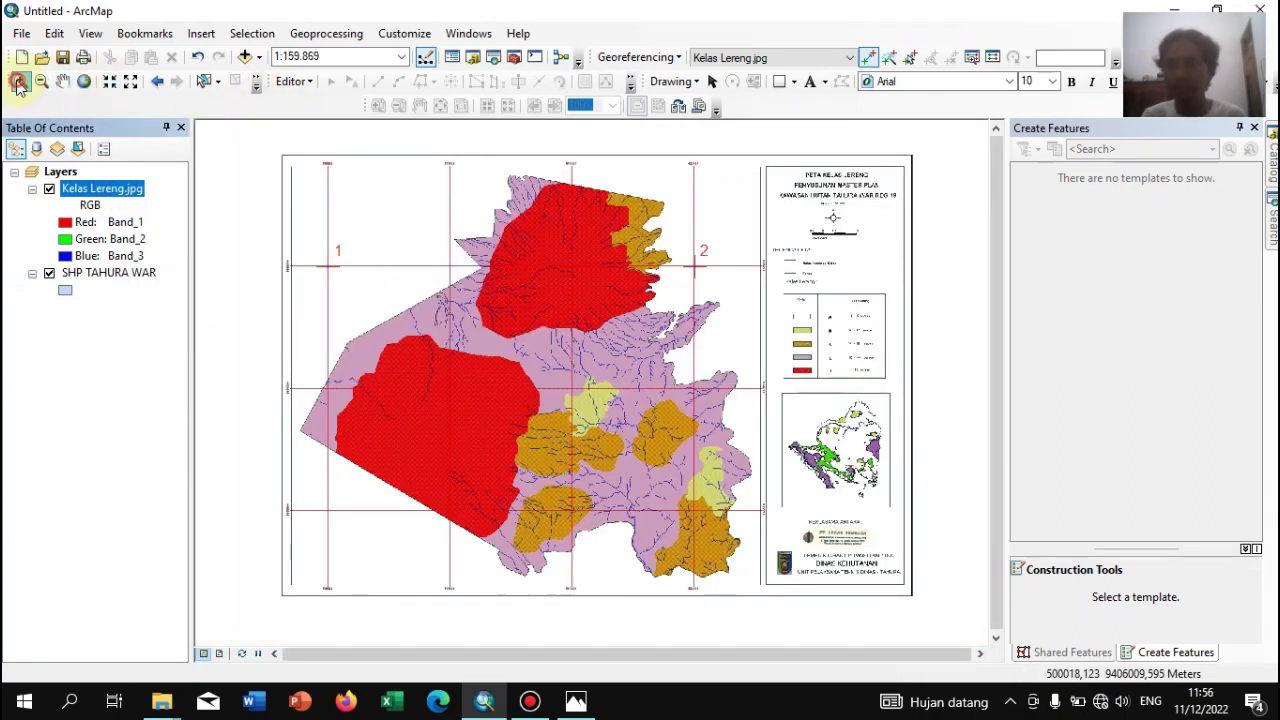
{"action": "left_click", "coordinate": [18, 82]}
{"action": "left_click_drag", "start_coordinate": [318, 505], "coordinate": [343, 516]}
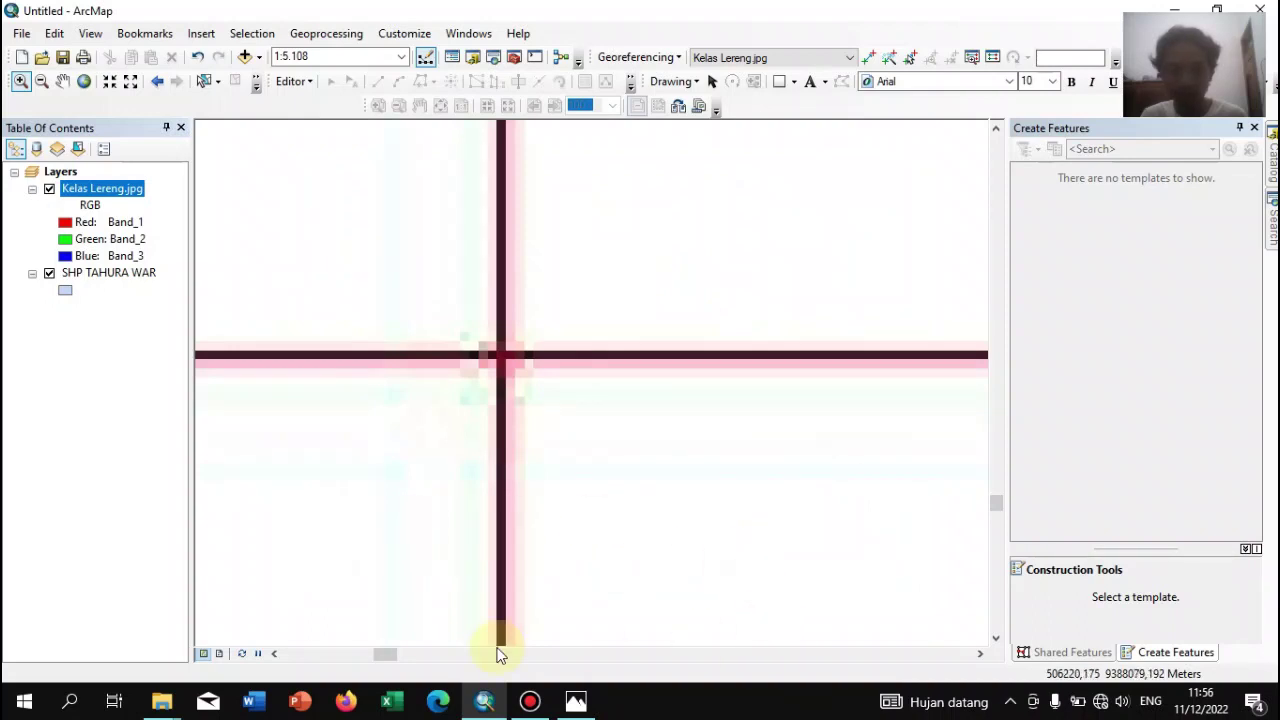
{"action": "scroll", "coordinate": [499, 654], "scroll_direction": "left", "scroll_amount": 10}
{"action": "scroll", "coordinate": [498, 648], "scroll_direction": "left", "scroll_amount": 10}
{"action": "scroll", "coordinate": [498, 648], "scroll_direction": "left", "scroll_amount": 5}
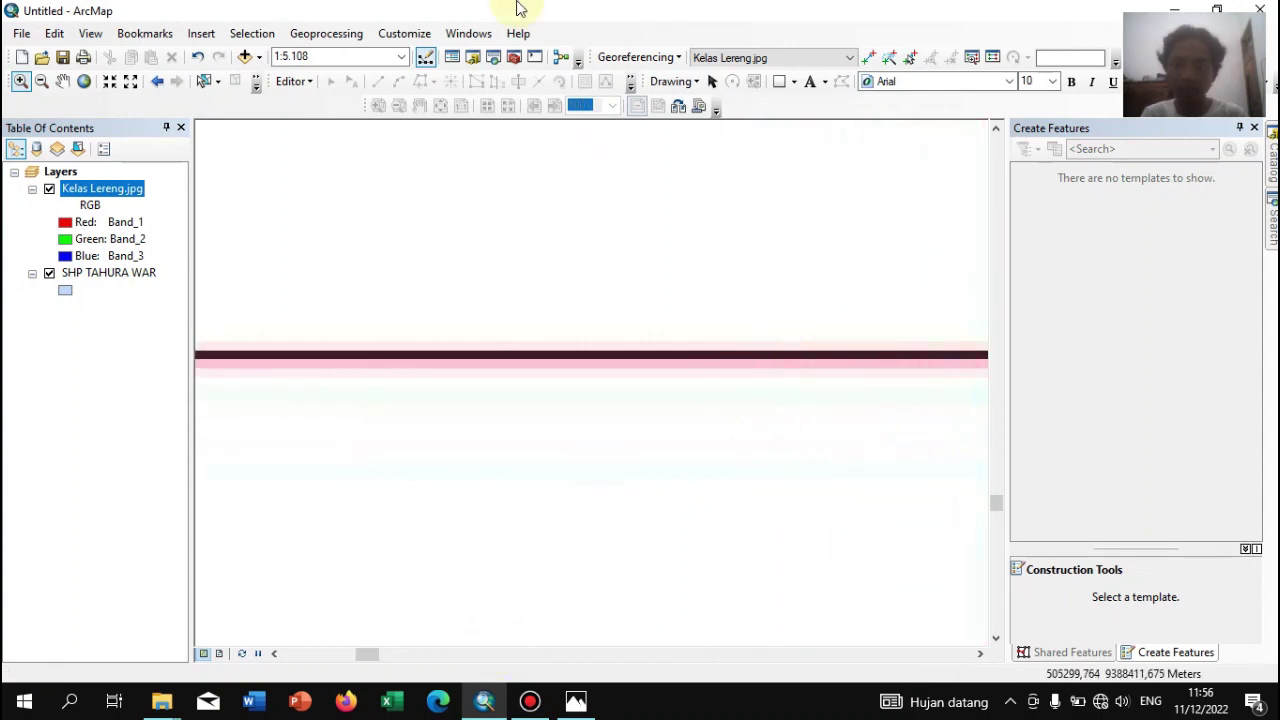
{"action": "left_click", "coordinate": [42, 82]}
{"action": "left_click", "coordinate": [356, 324]}
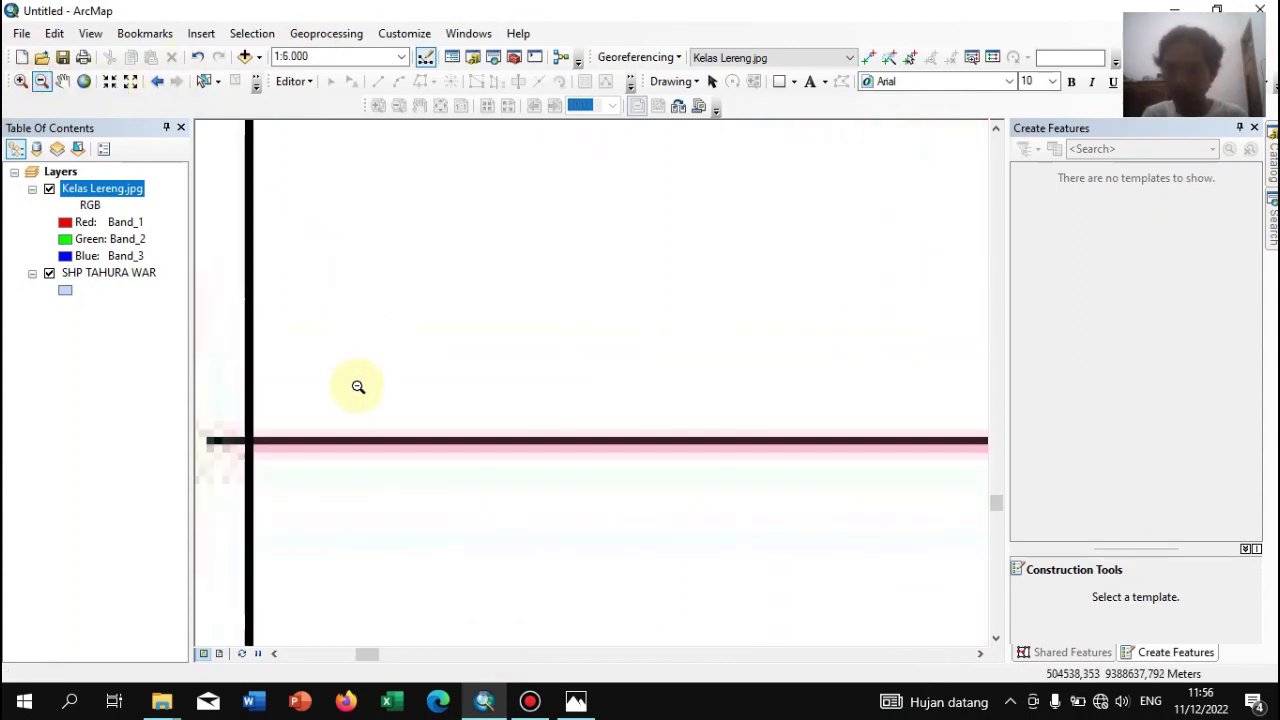
{"action": "left_click", "coordinate": [352, 386]}
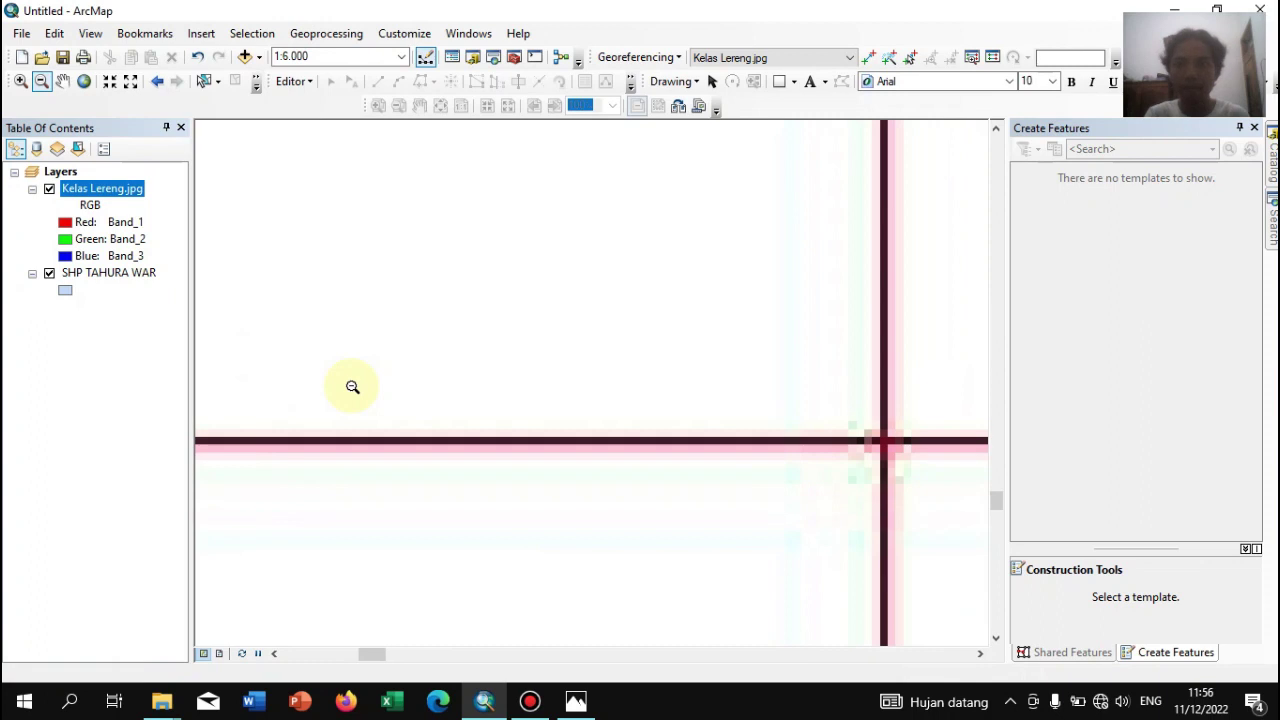
Add a third control point on the lower-left grid intersection of Kelas Lereng.jpg with map coordinates X 506000 and Y 9388500
{"action": "left_click_drag", "start_coordinate": [871, 429], "coordinate": [908, 466]}
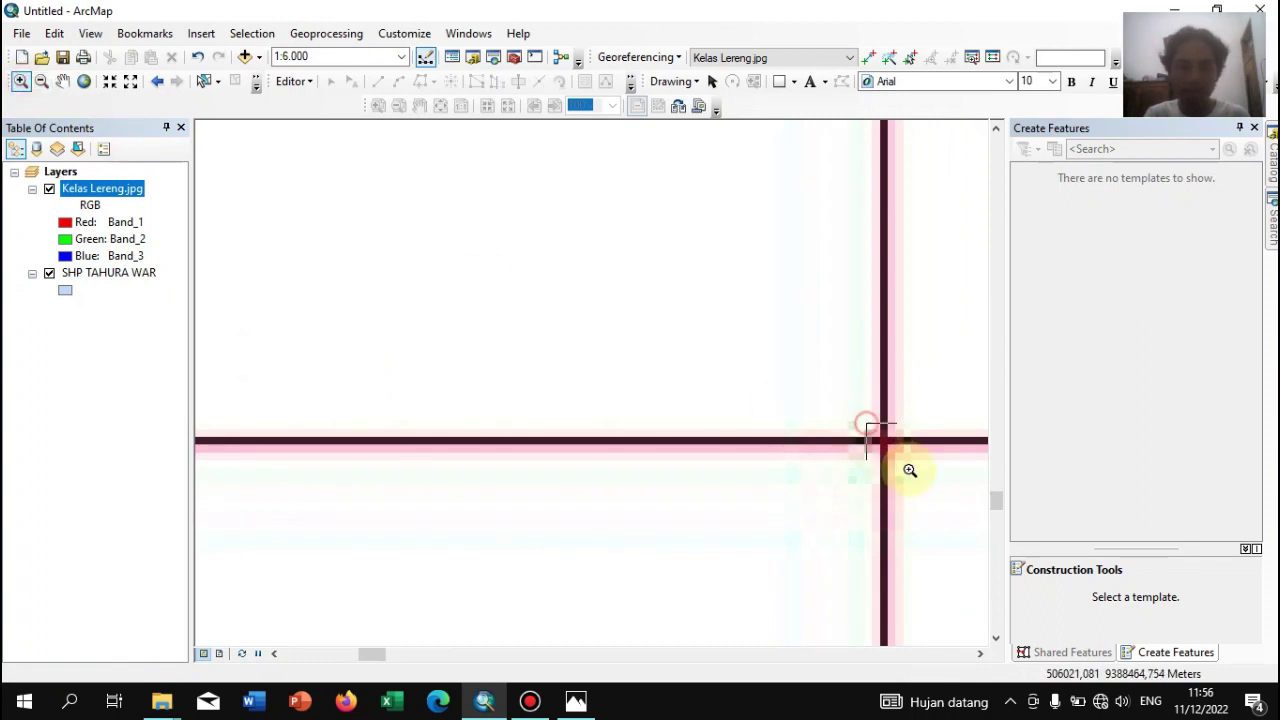
{"action": "left_click", "coordinate": [870, 58]}
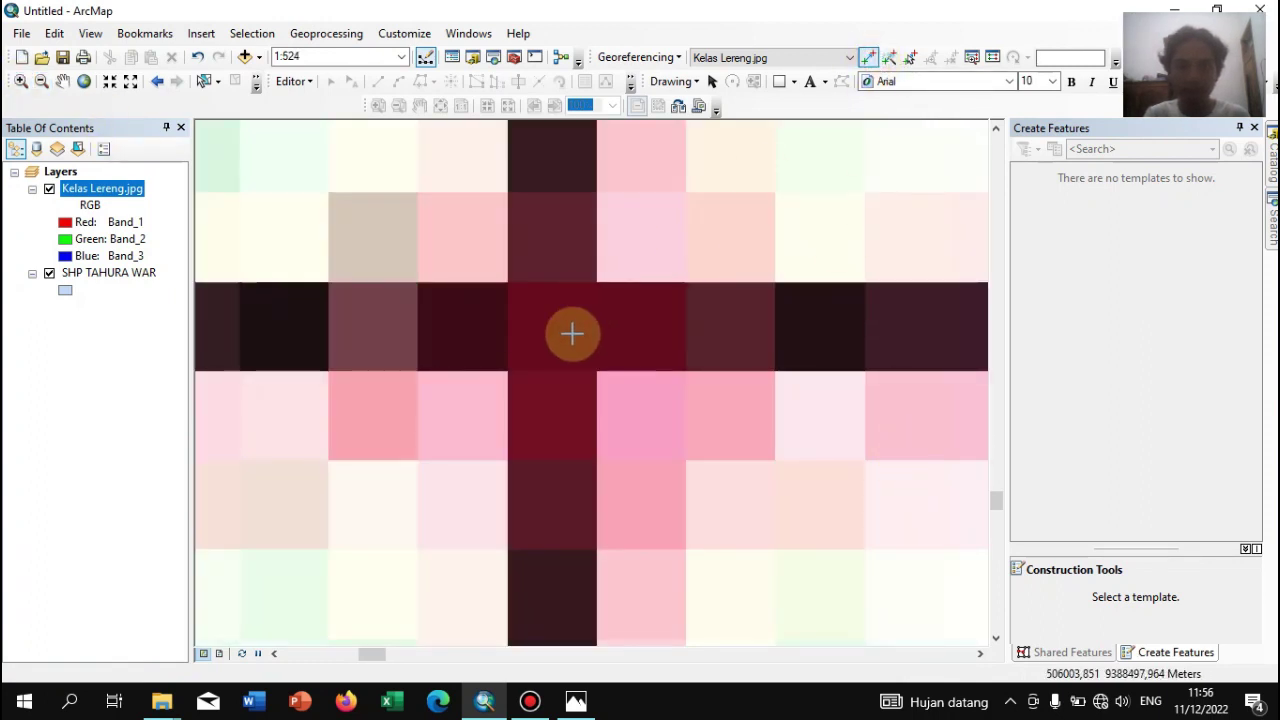
{"action": "right_click", "coordinate": [551, 326]}
{"action": "left_click", "coordinate": [578, 336]}
{"action": "left_click_drag", "start_coordinate": [645, 349], "coordinate": [588, 330]}
{"action": "type", "text": "500"}
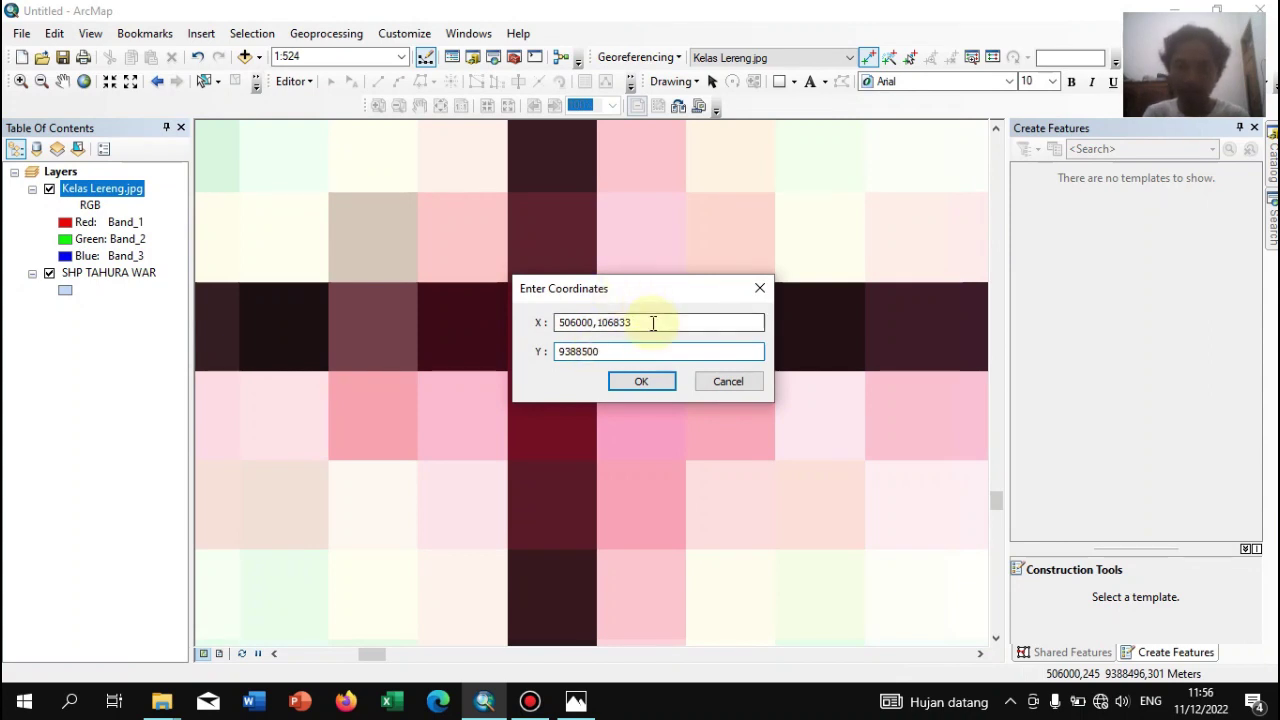
{"action": "left_click_drag", "start_coordinate": [652, 323], "coordinate": [598, 296]}
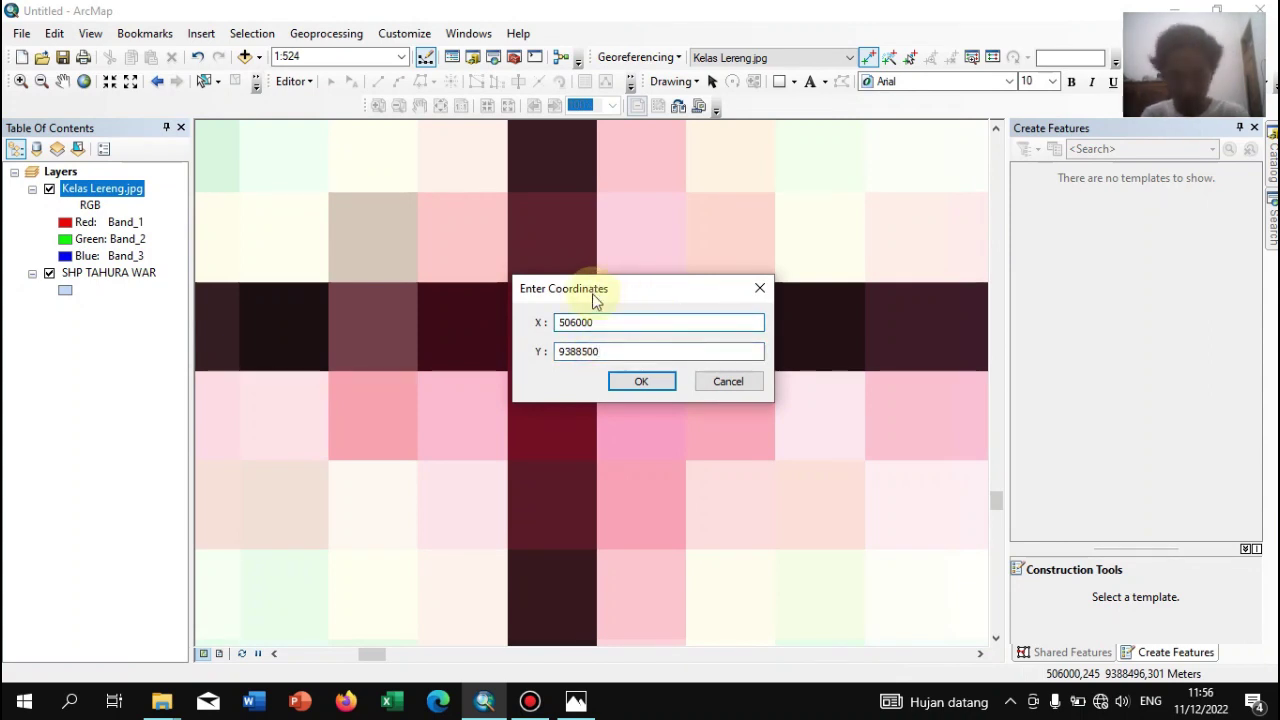
{"action": "key", "text": "Return"}
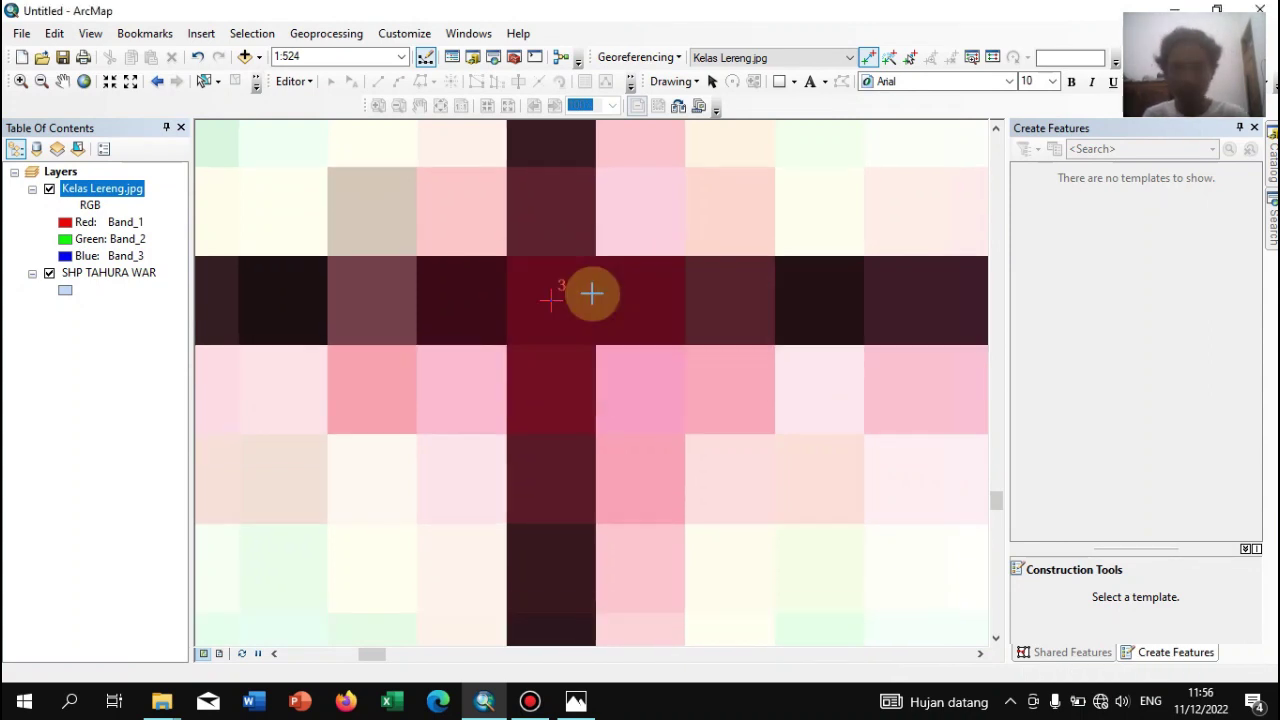
Start adding a fourth control point at the lower-right grid intersection of Kelas Lereng.jpg
{"action": "right_click", "coordinate": [133, 189]}
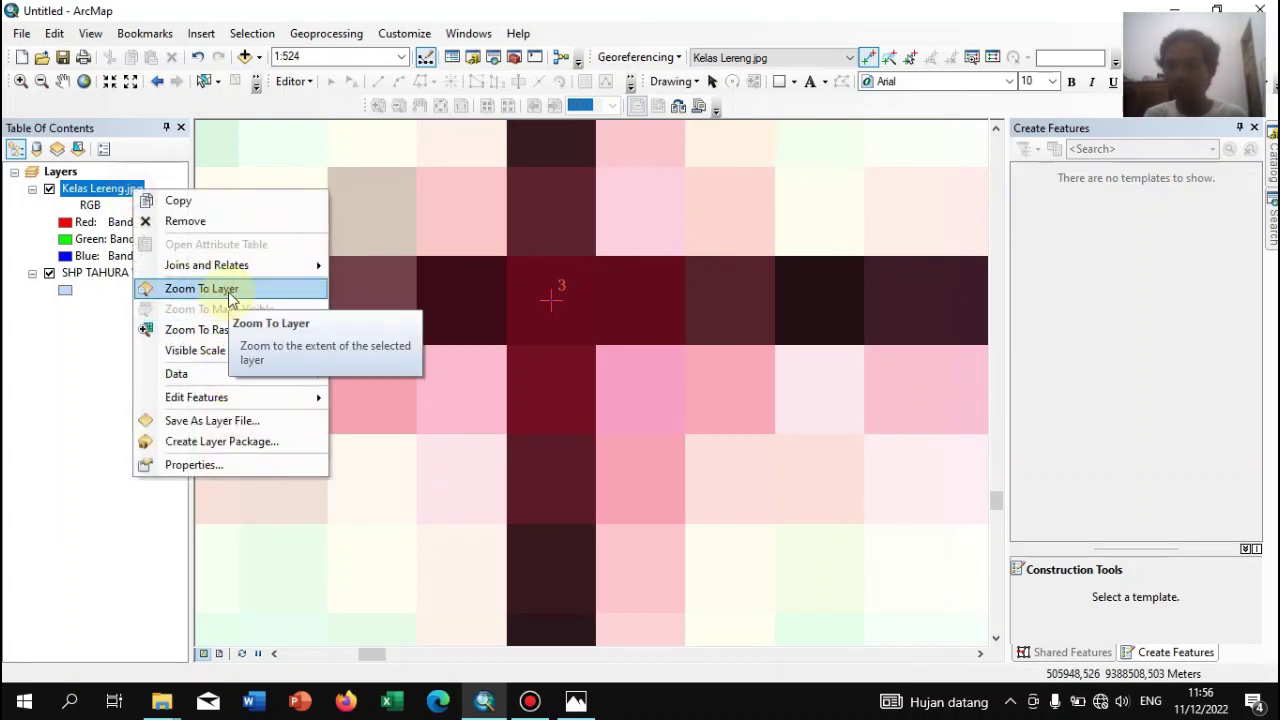
{"action": "left_click", "coordinate": [201, 288]}
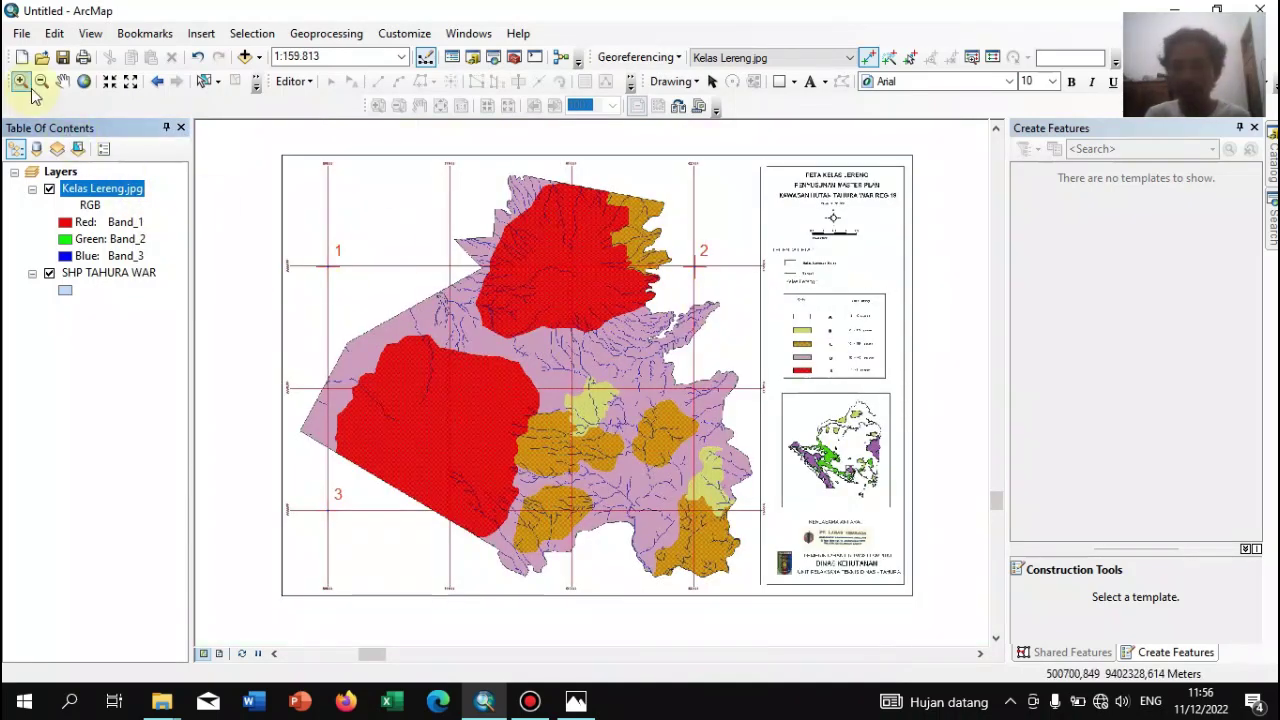
{"action": "left_click", "coordinate": [28, 86]}
{"action": "left_click_drag", "start_coordinate": [688, 499], "coordinate": [714, 533]}
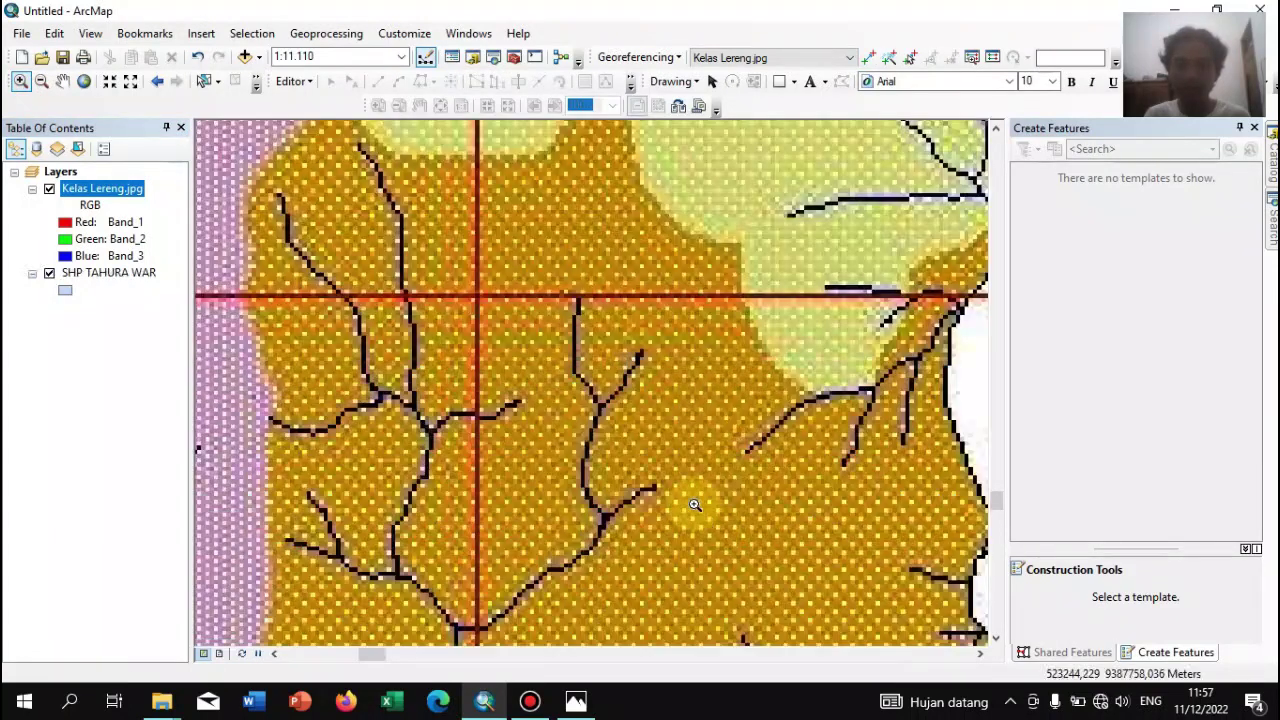
{"action": "left_click_drag", "start_coordinate": [444, 258], "coordinate": [557, 386]}
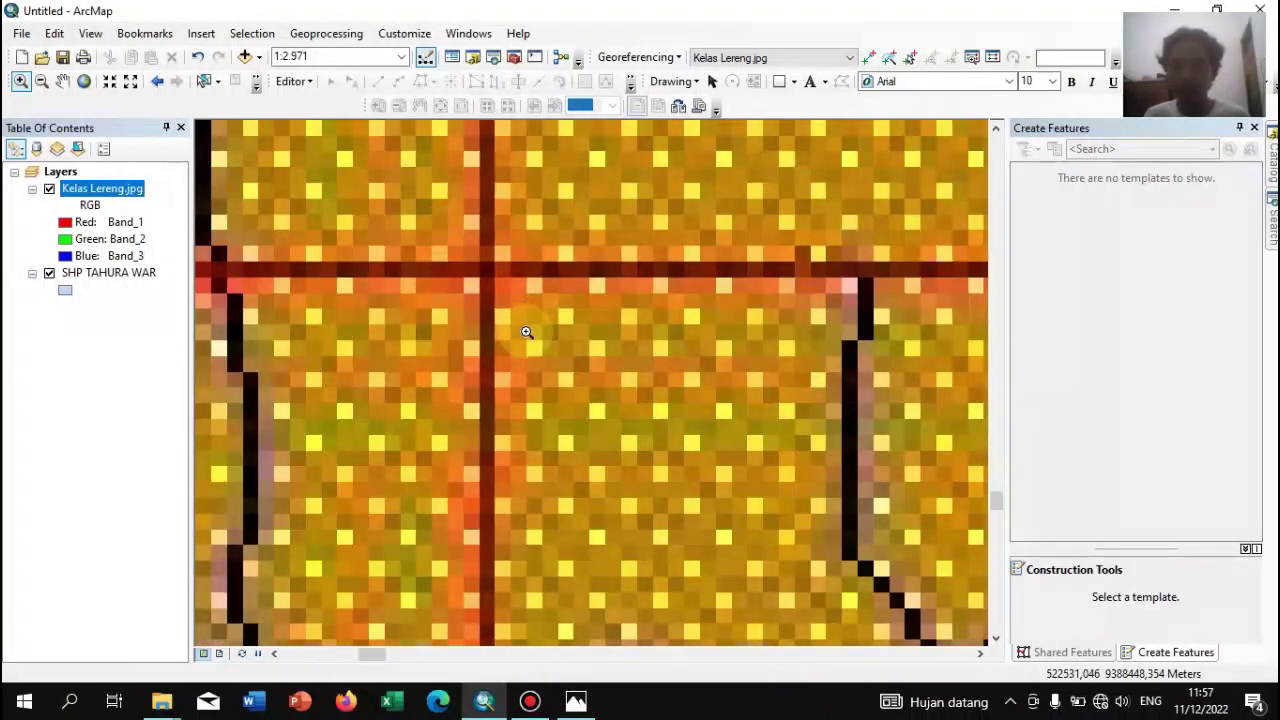
{"action": "left_click_drag", "start_coordinate": [527, 332], "coordinate": [433, 230]}
{"action": "left_click", "coordinate": [869, 59]}
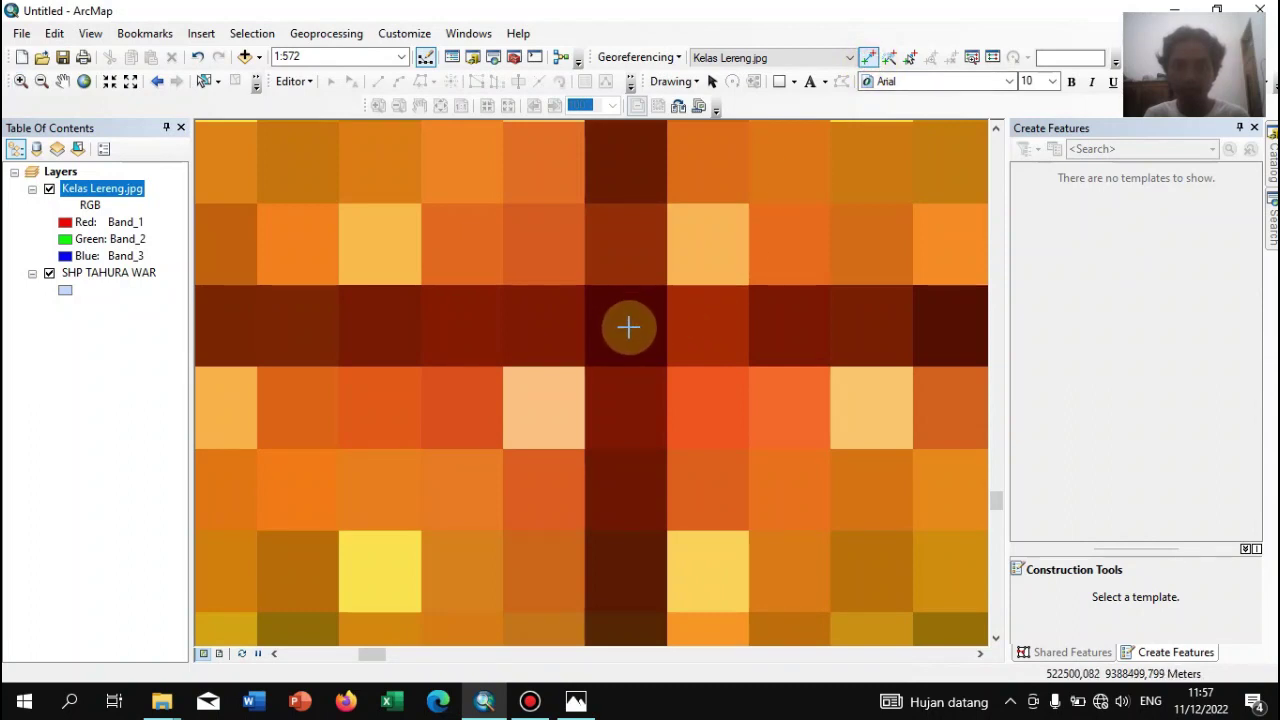
Add the fourth georeferencing control point at the dark grid crossing with coordinates X 522500 and Y 9388500
{"action": "left_click", "coordinate": [628, 327]}
{"action": "right_click", "coordinate": [629, 325]}
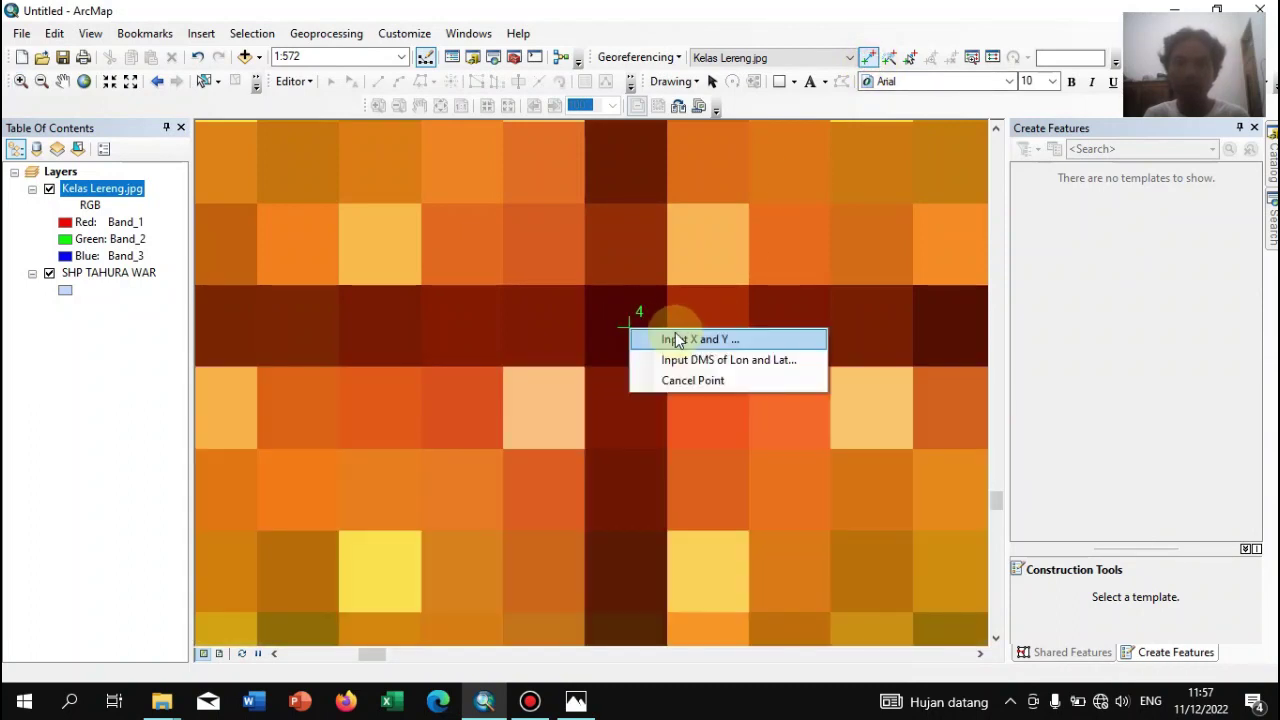
{"action": "left_click", "coordinate": [676, 334]}
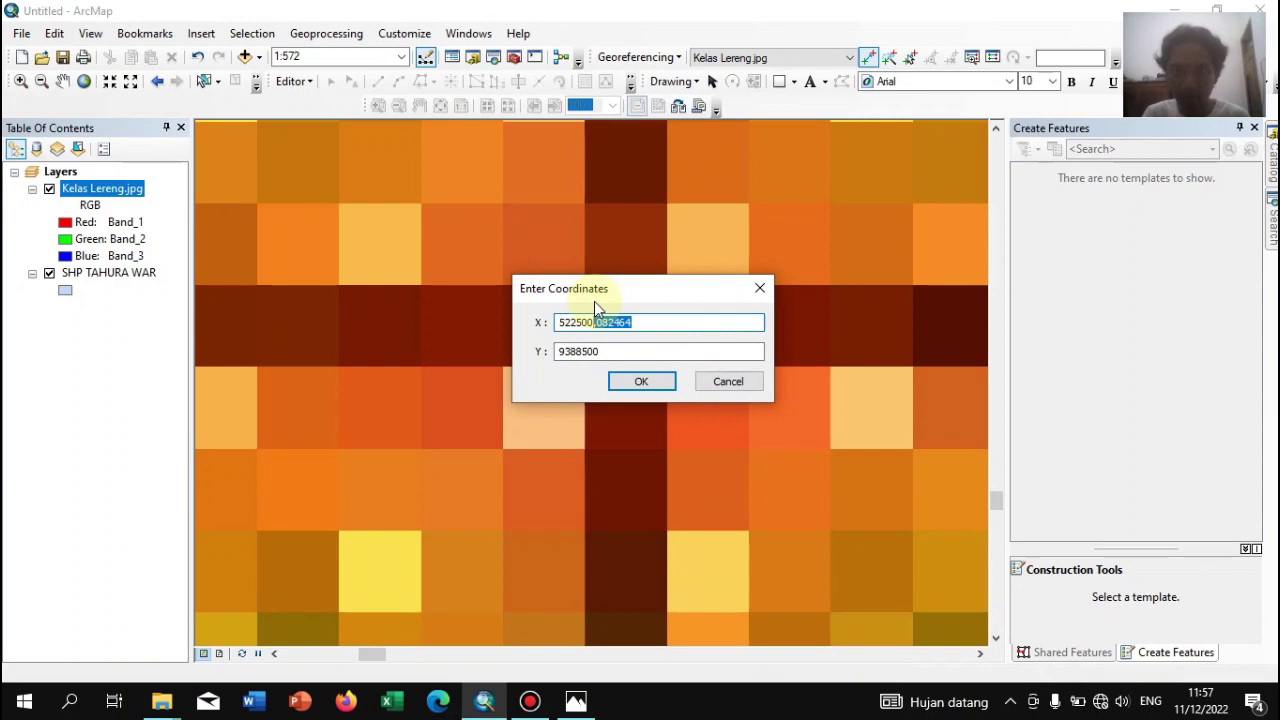
{"action": "key", "text": "Return"}
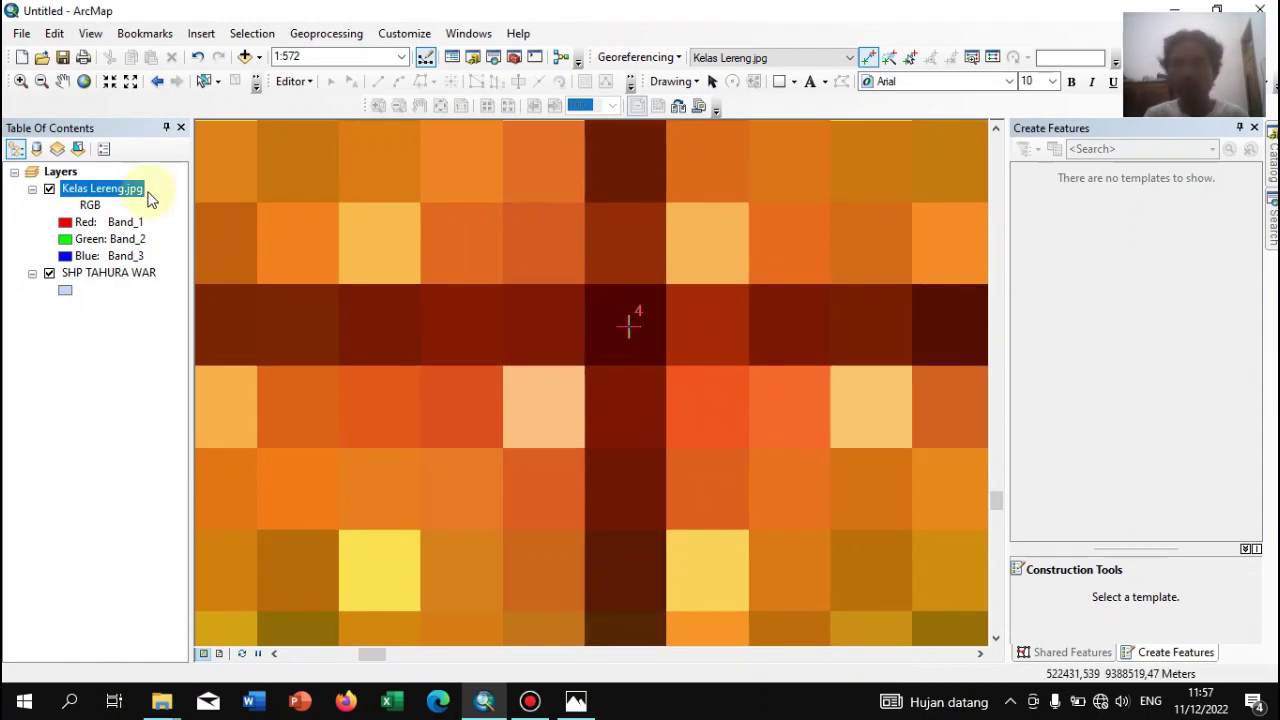
Save the control point link table of Kelas Lereng.jpg as the text file Koordinat Lereng in the Pemetaan folder
{"action": "right_click", "coordinate": [115, 195]}
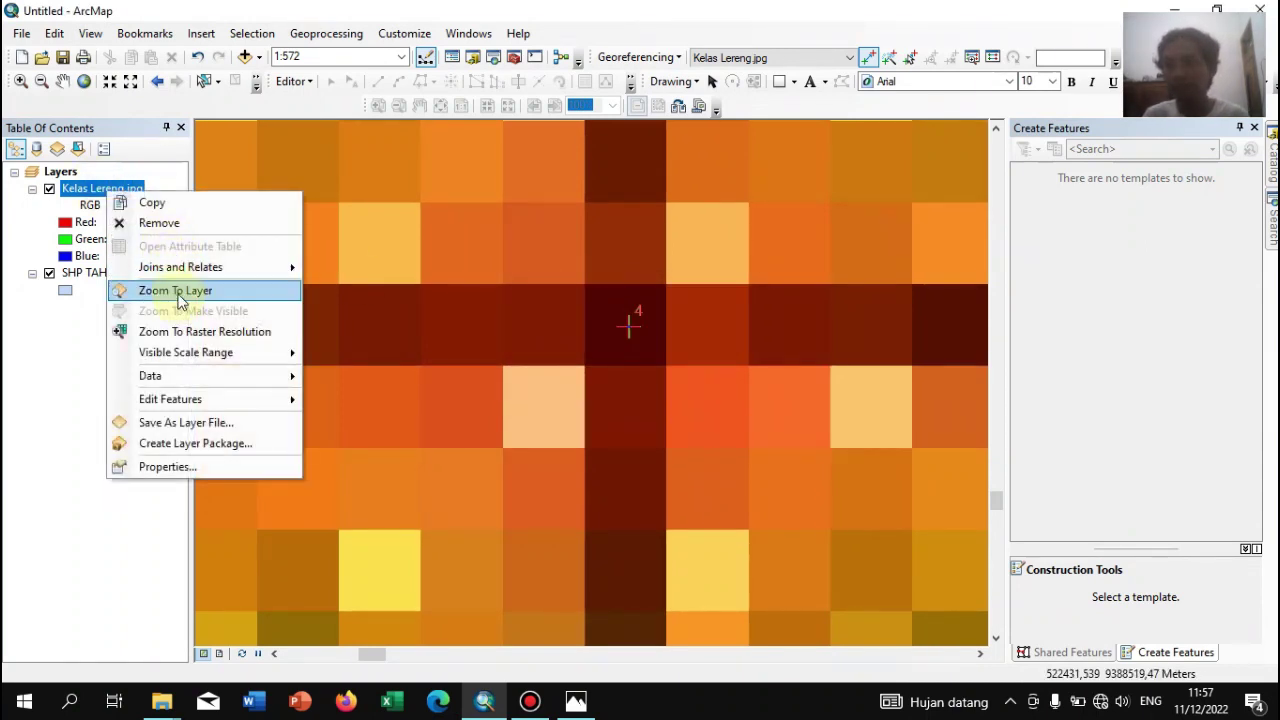
{"action": "left_click", "coordinate": [180, 291]}
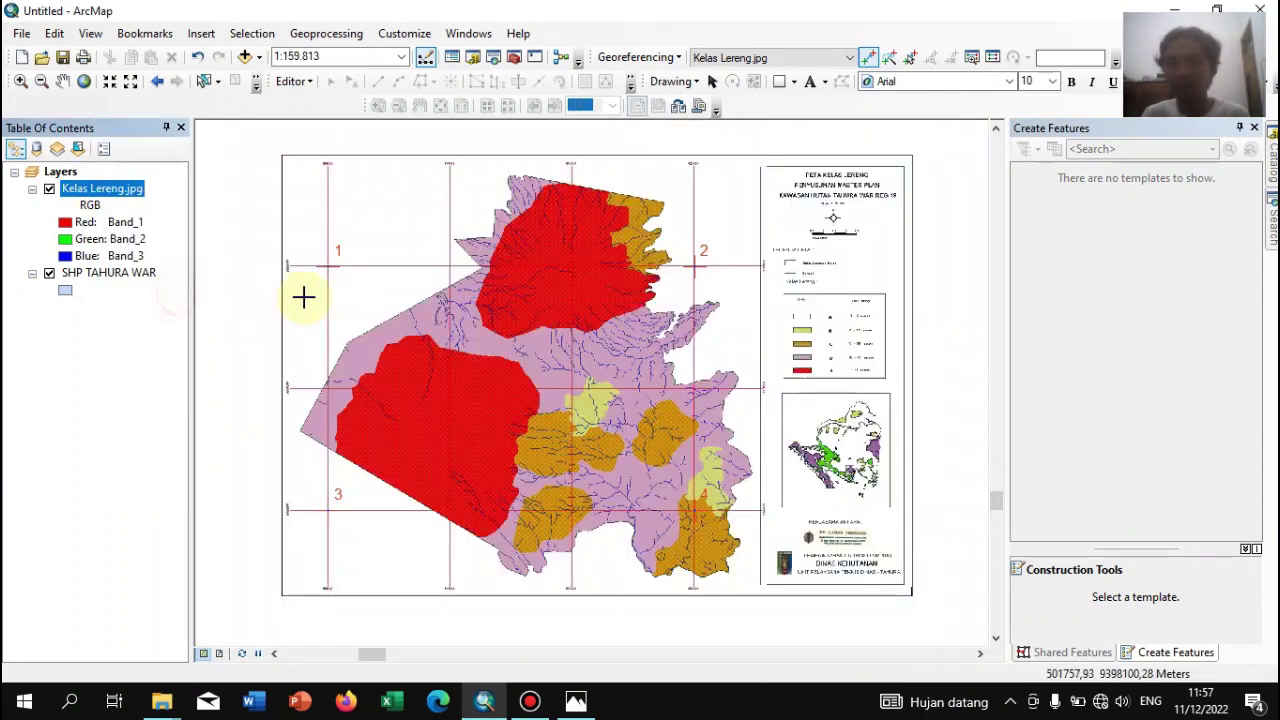
{"action": "left_click", "coordinate": [990, 58]}
{"action": "left_click", "coordinate": [443, 285]}
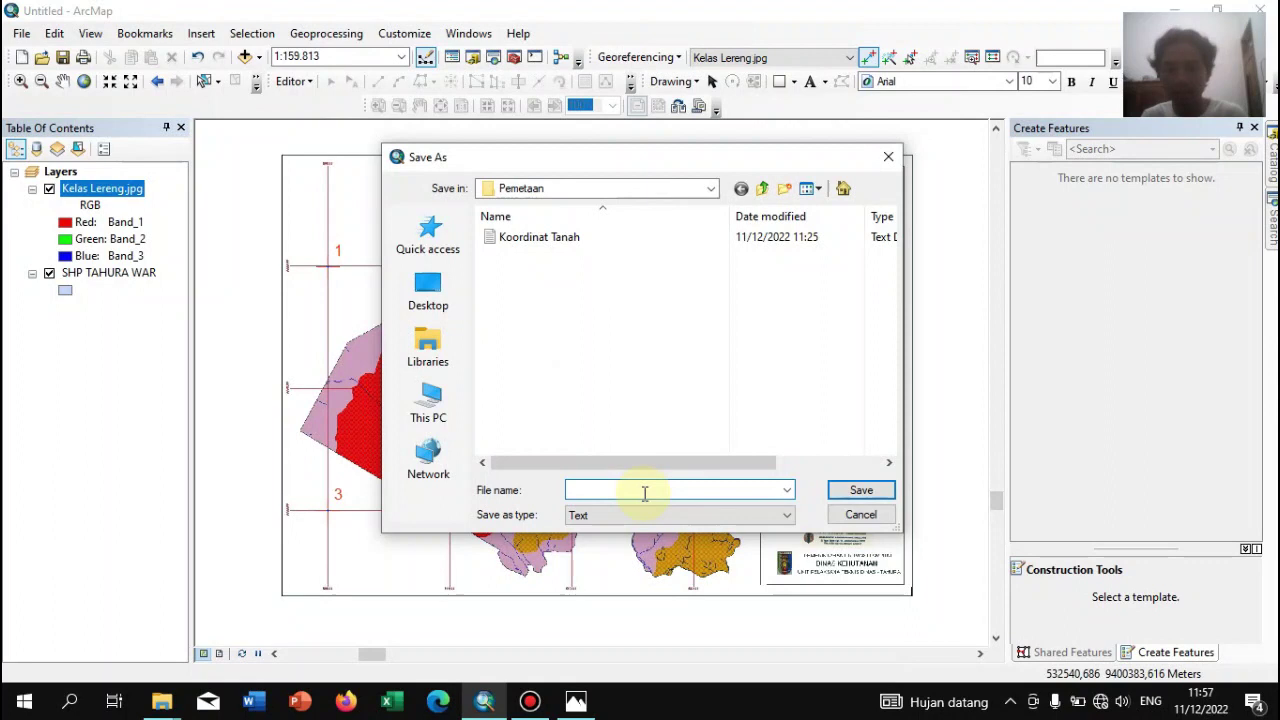
{"action": "type", "text": "Koor"}
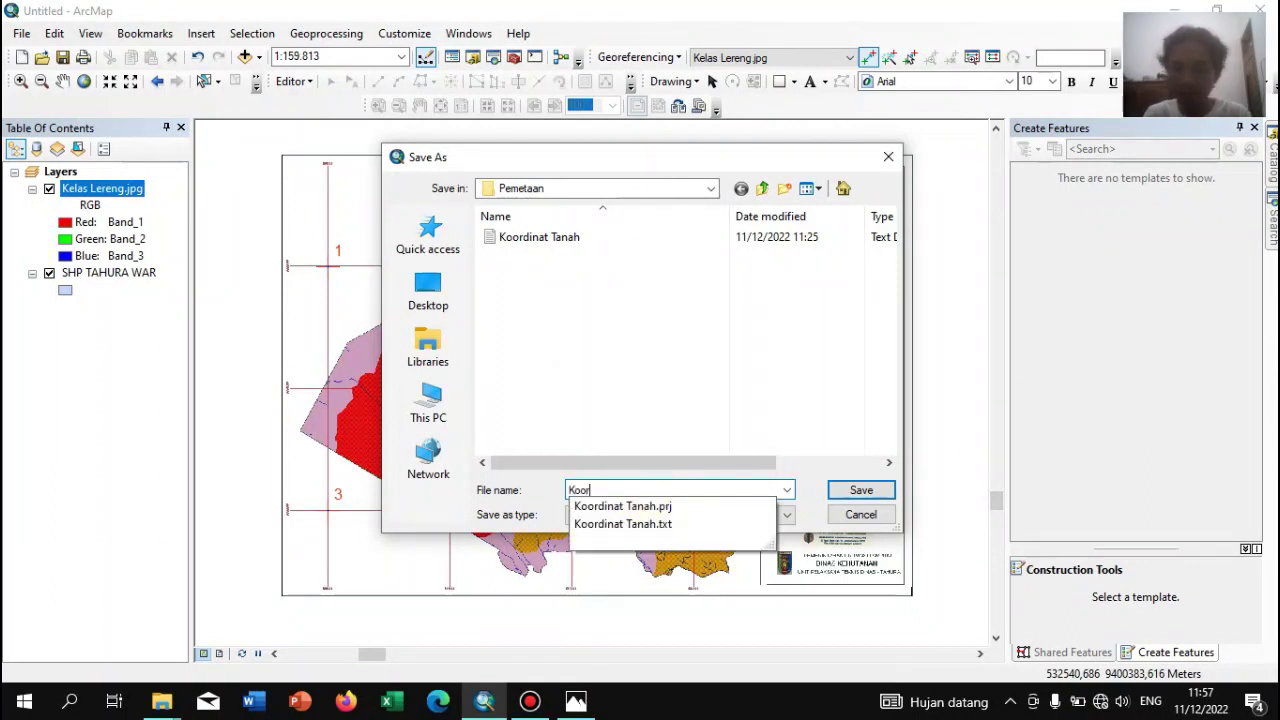
{"action": "type", "text": "dinat"}
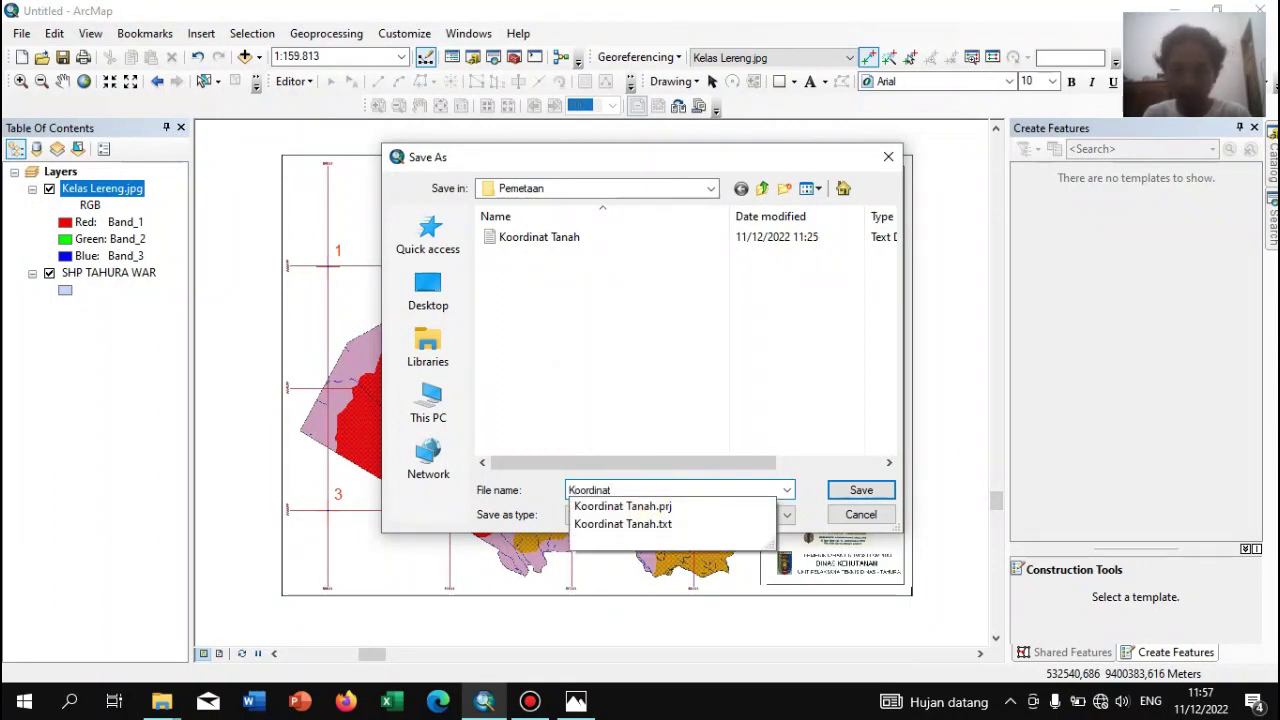
{"action": "type", "text": " Lereng"}
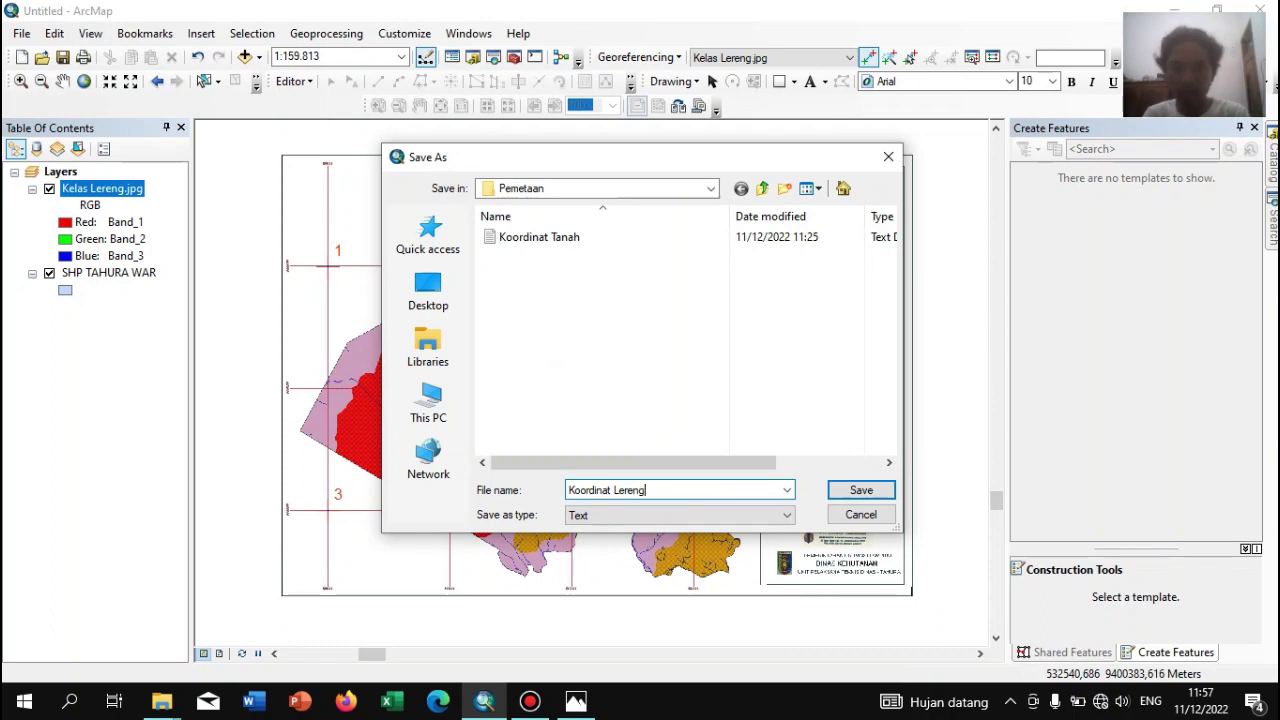
{"action": "key", "text": "Return"}
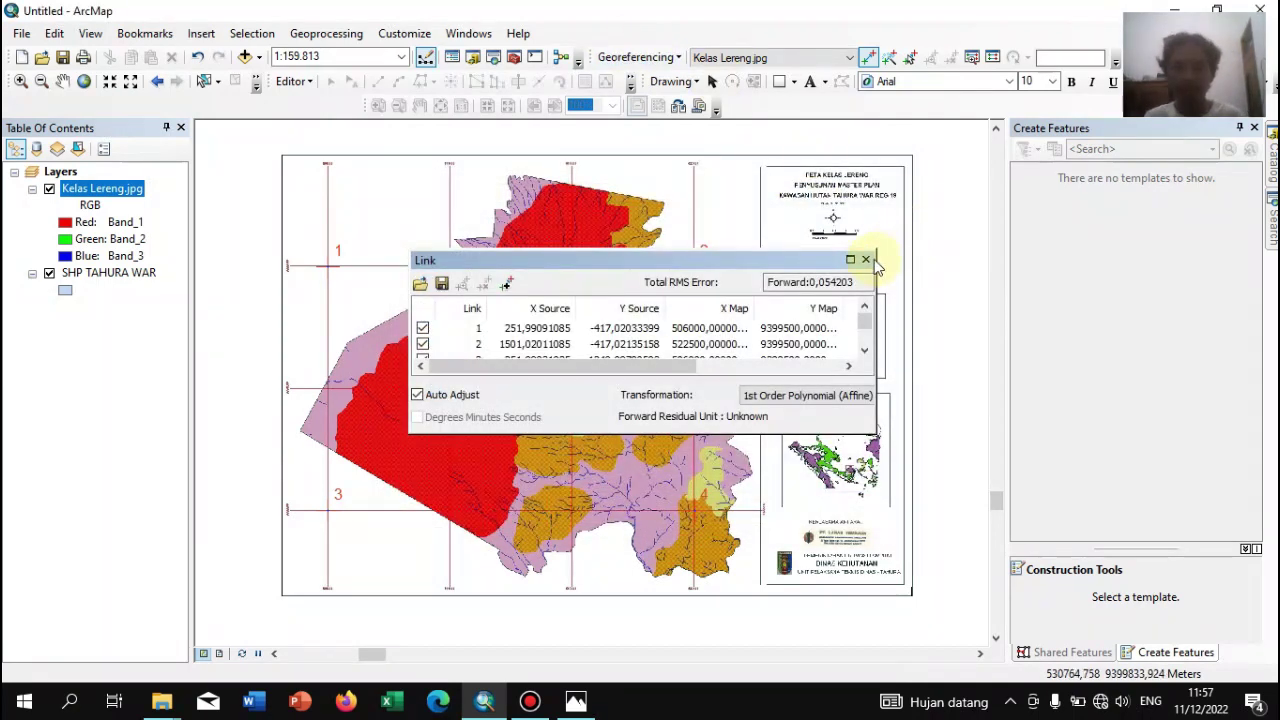
{"action": "left_click", "coordinate": [867, 260]}
{"action": "left_click", "coordinate": [108, 272]}
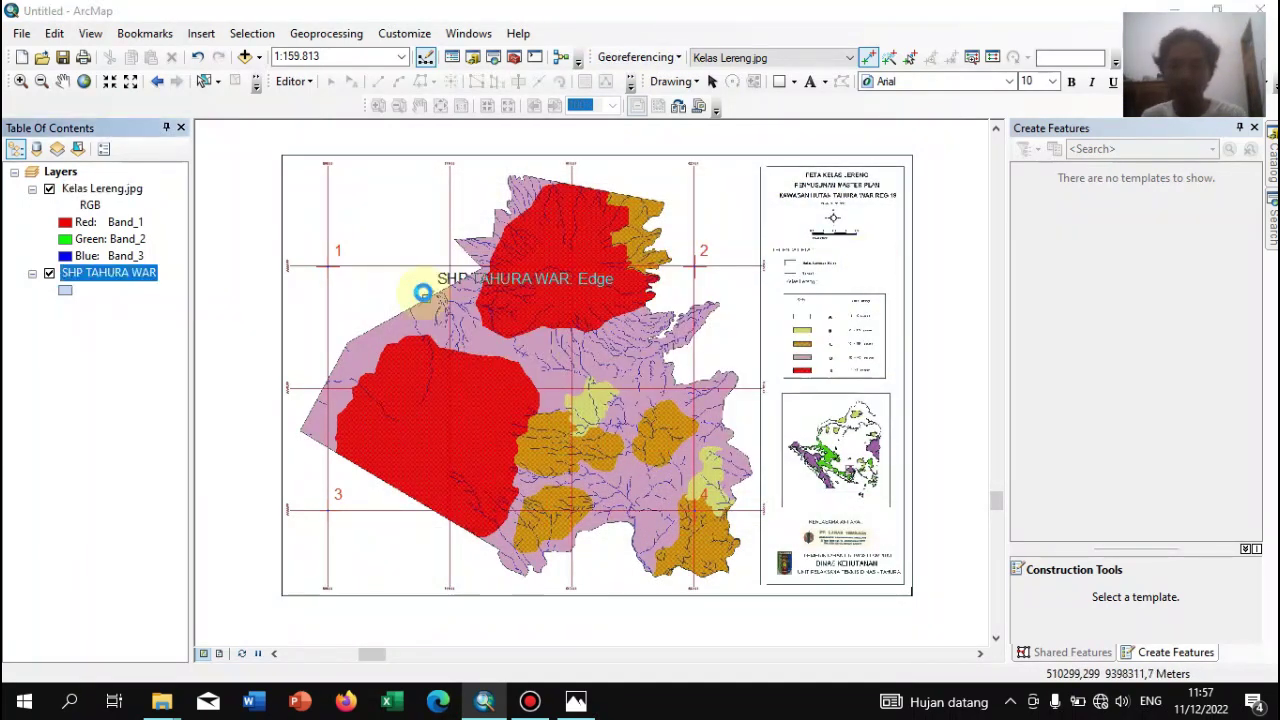
{"action": "double_click", "coordinate": [155, 274]}
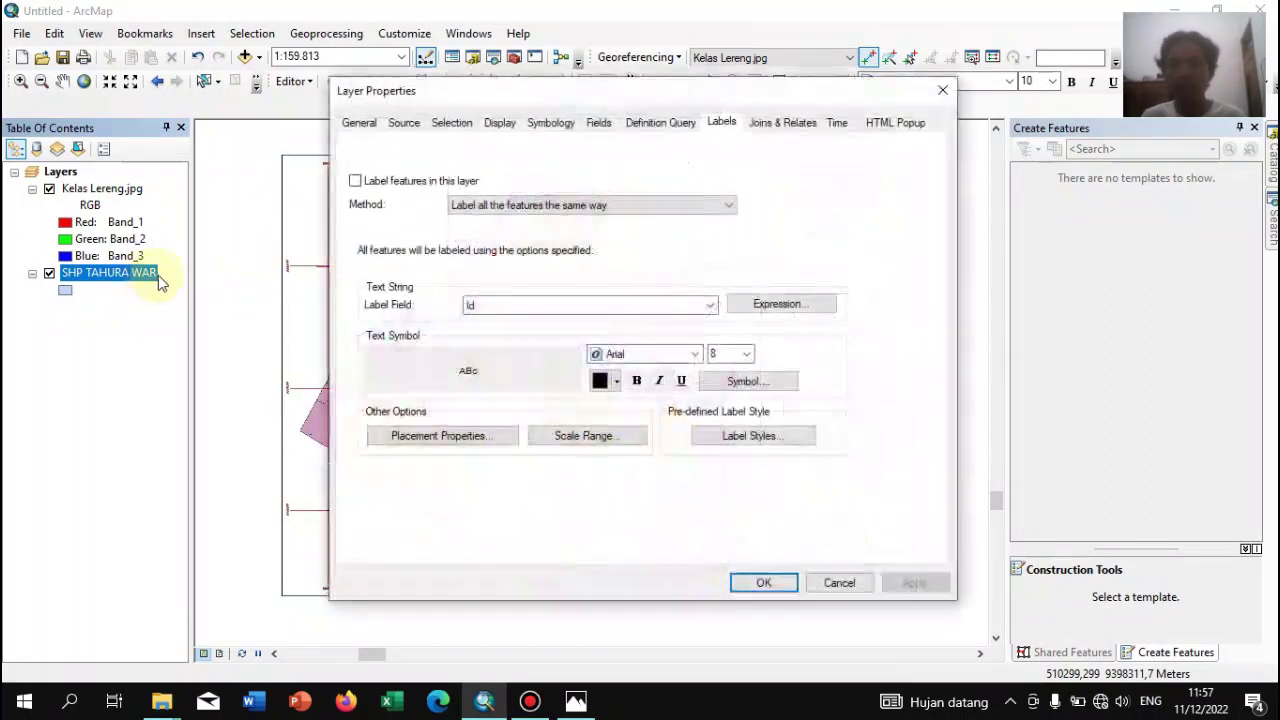
{"action": "left_click", "coordinate": [838, 585]}
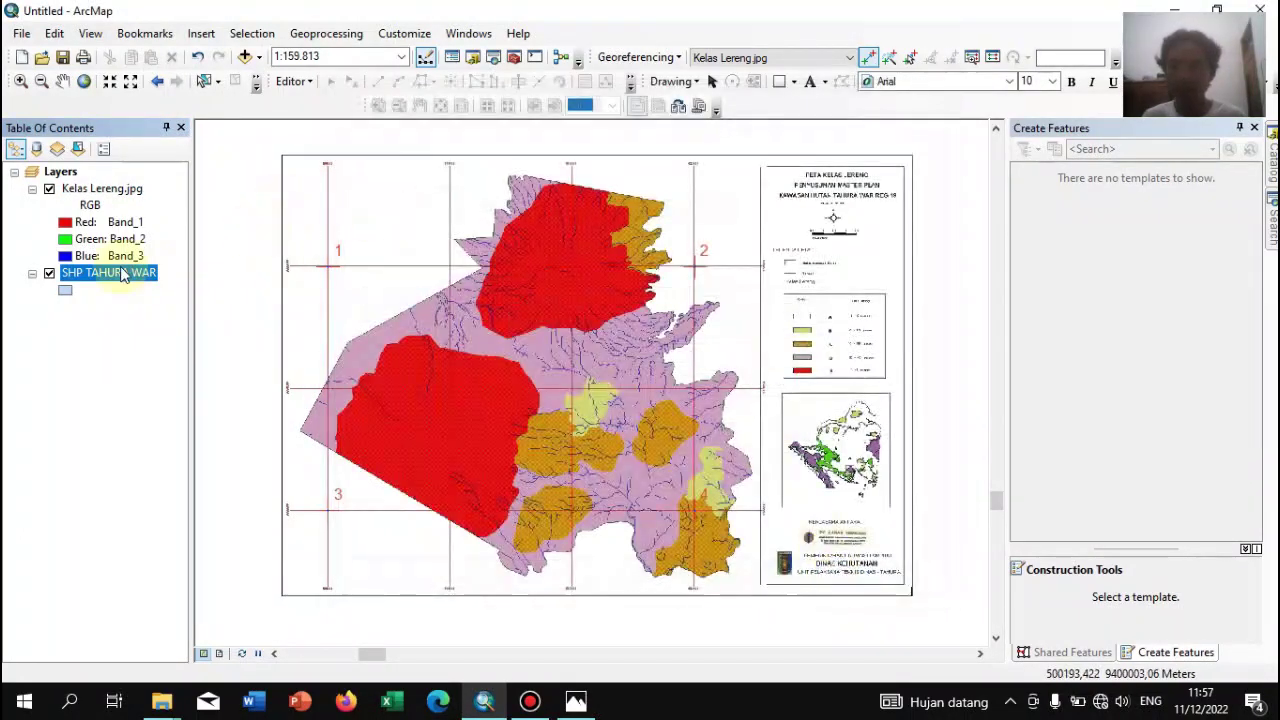
Move the SHP TAHURA WAR layer above Kelas Lereng.jpg and give it the Hollow symbol
{"action": "left_click_drag", "start_coordinate": [105, 278], "coordinate": [112, 185]}
{"action": "left_click", "coordinate": [68, 208]}
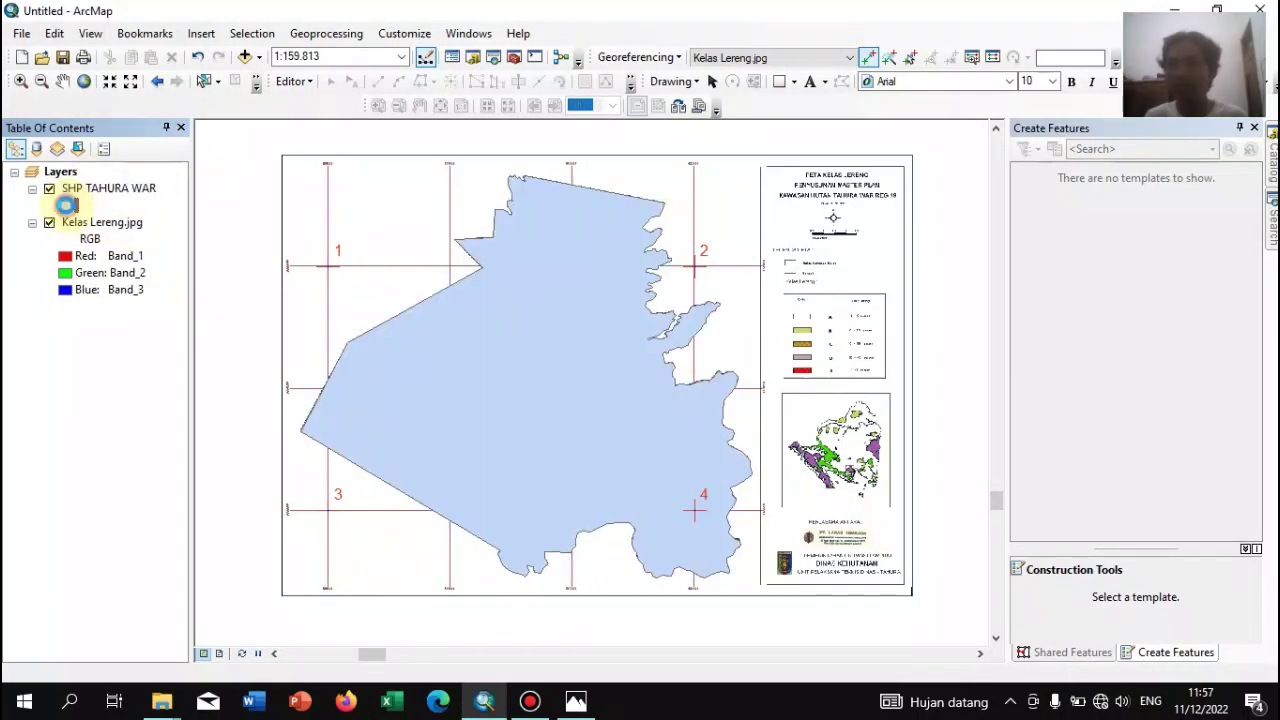
{"action": "left_click", "coordinate": [455, 315]}
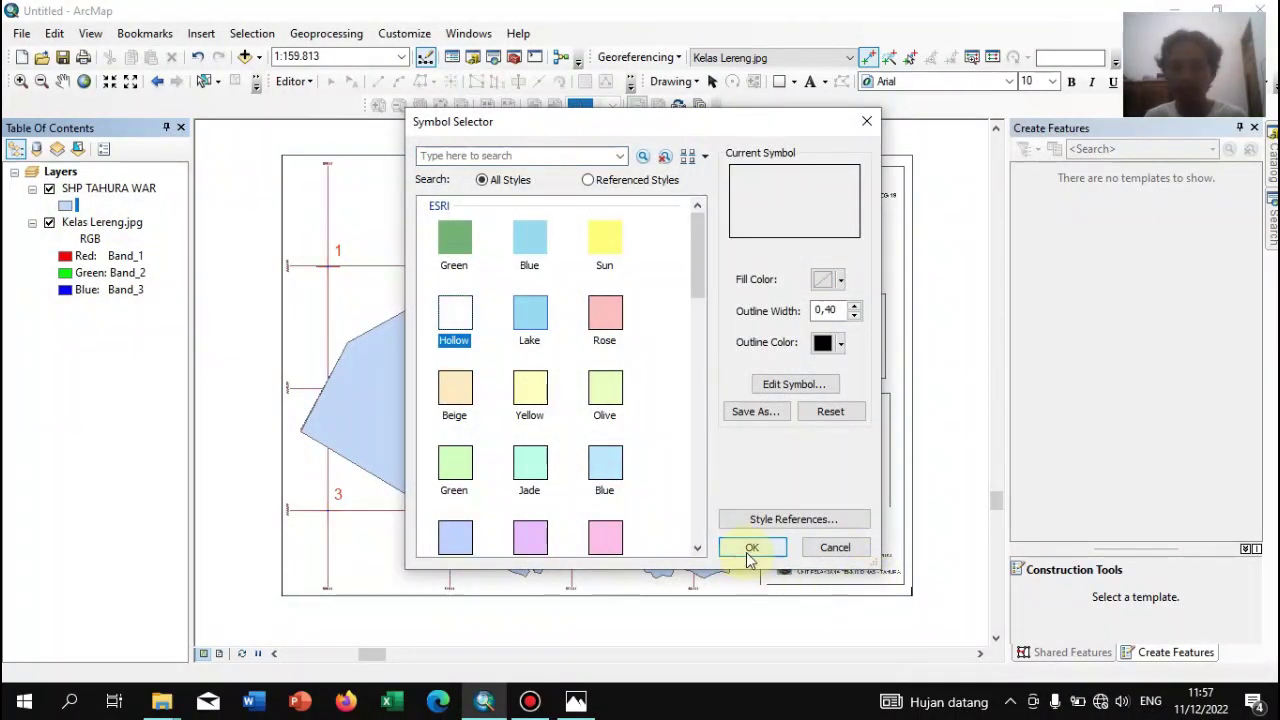
{"action": "left_click", "coordinate": [751, 550]}
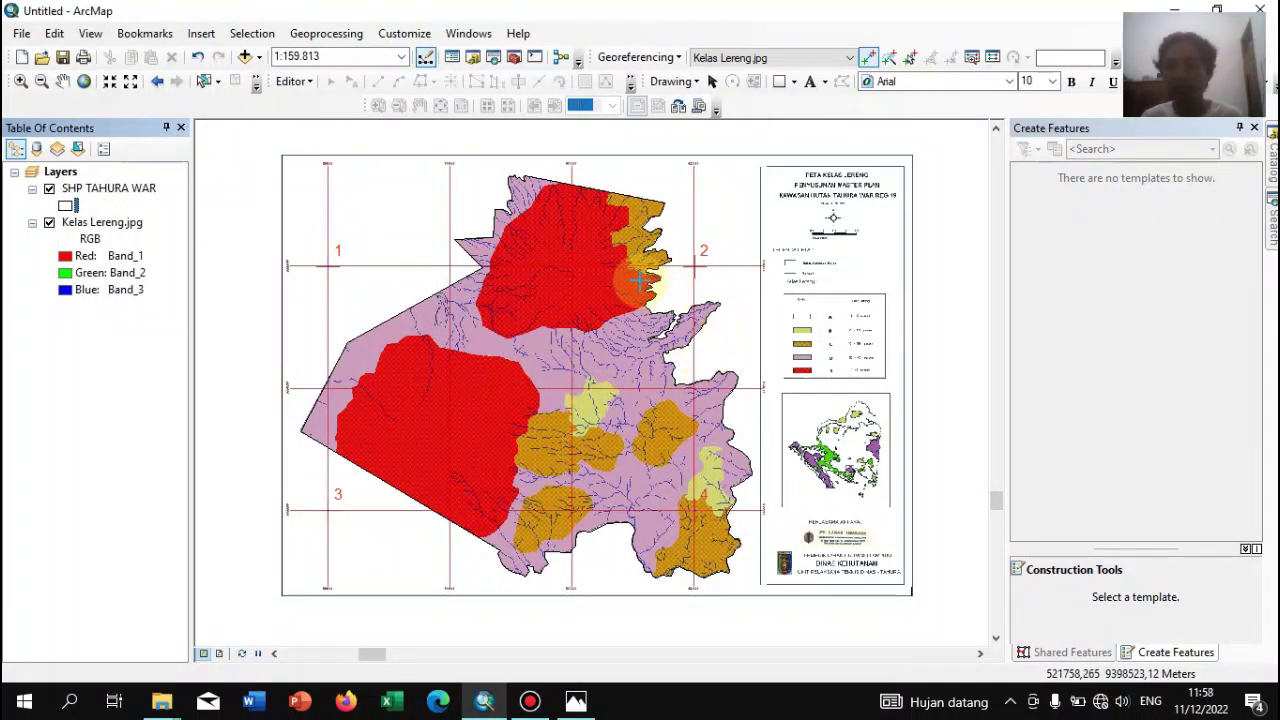
Start an edit session despite the spatial reference warning and select the SHP TAHURA WAR polygon
{"action": "left_click", "coordinate": [294, 83]}
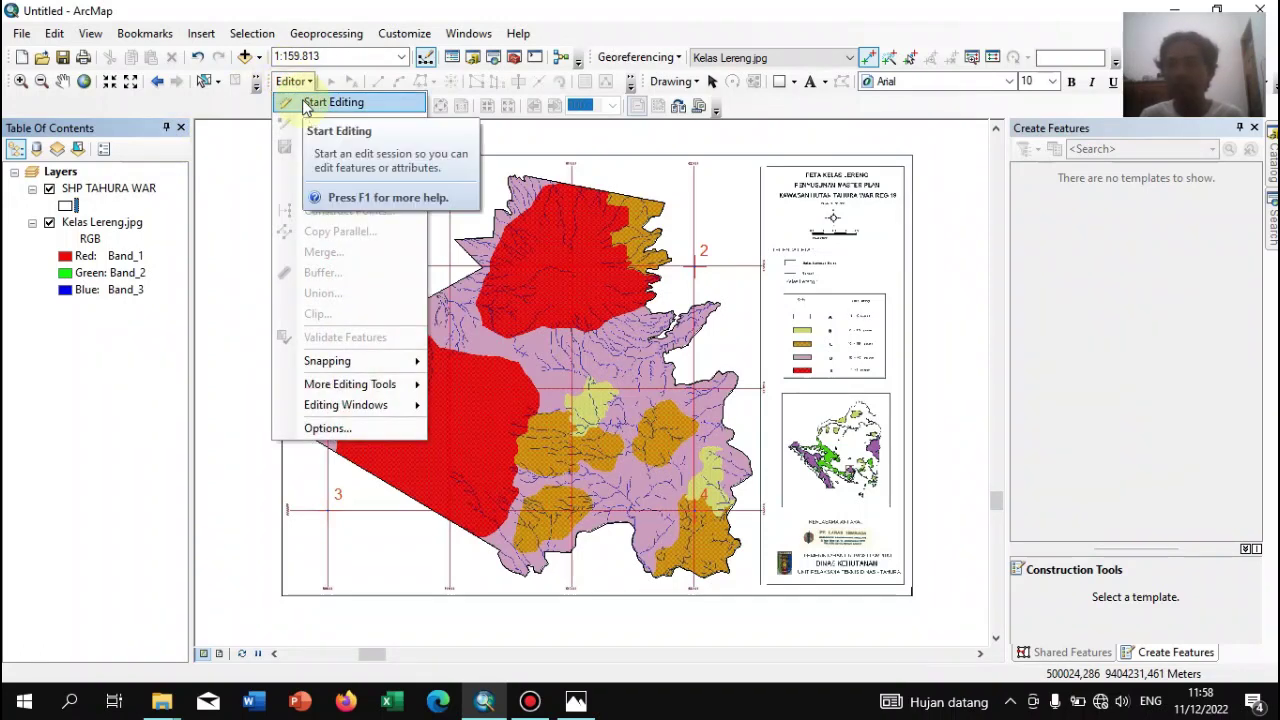
{"action": "left_click", "coordinate": [310, 104]}
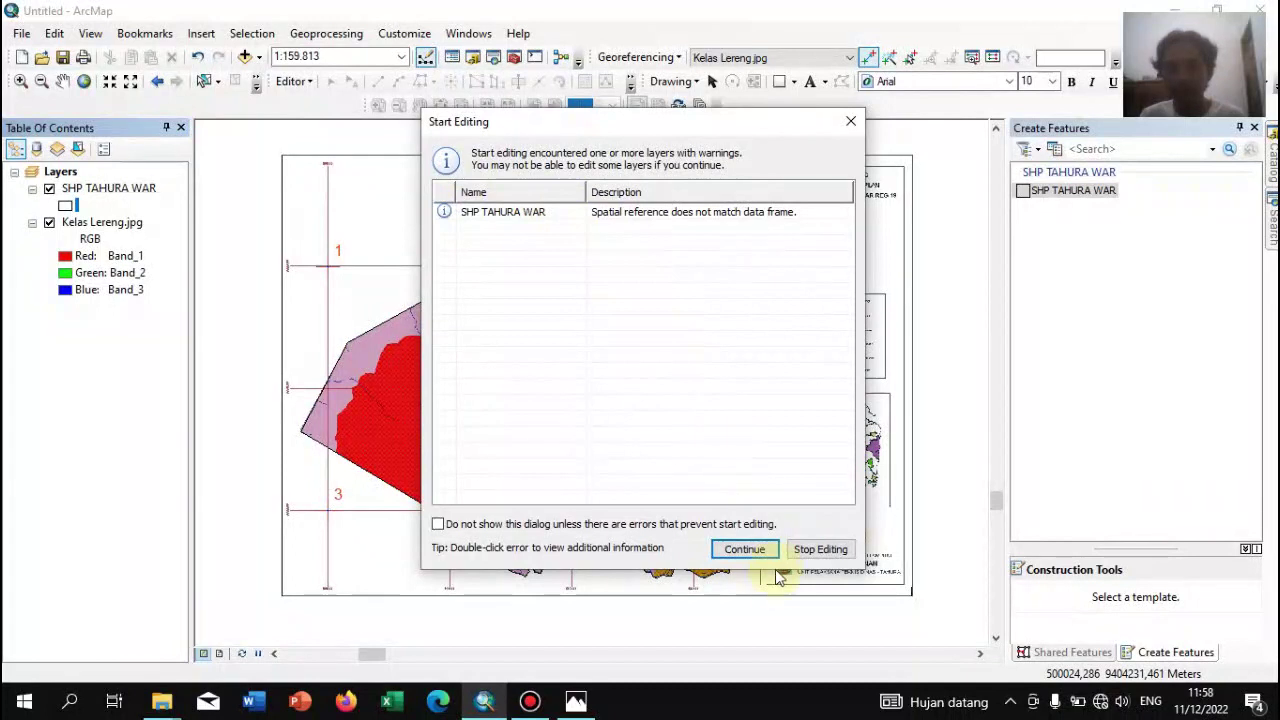
{"action": "left_click", "coordinate": [746, 552]}
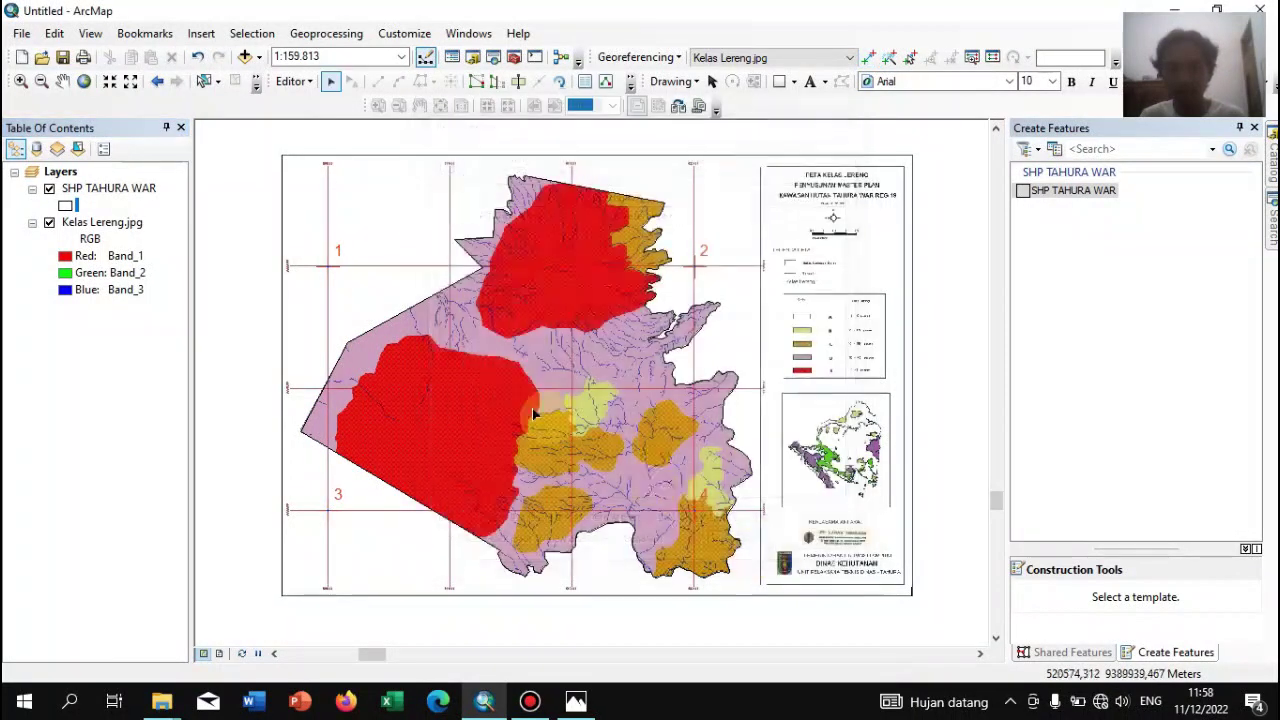
{"action": "left_click", "coordinate": [412, 309]}
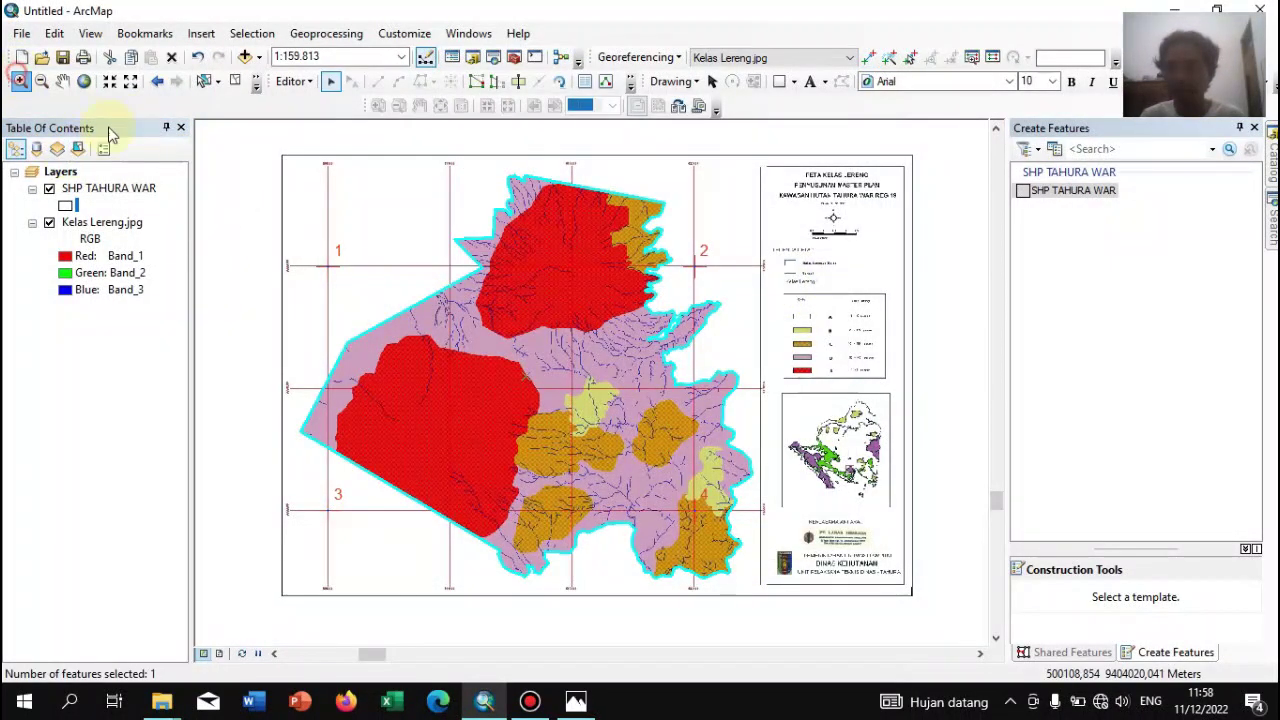
Begin a Cut Polygons line where the polygon's southwest edge meets the large southwestern red area, tracing that area's western boundary northward
{"action": "left_click_drag", "start_coordinate": [483, 337], "coordinate": [378, 533]}
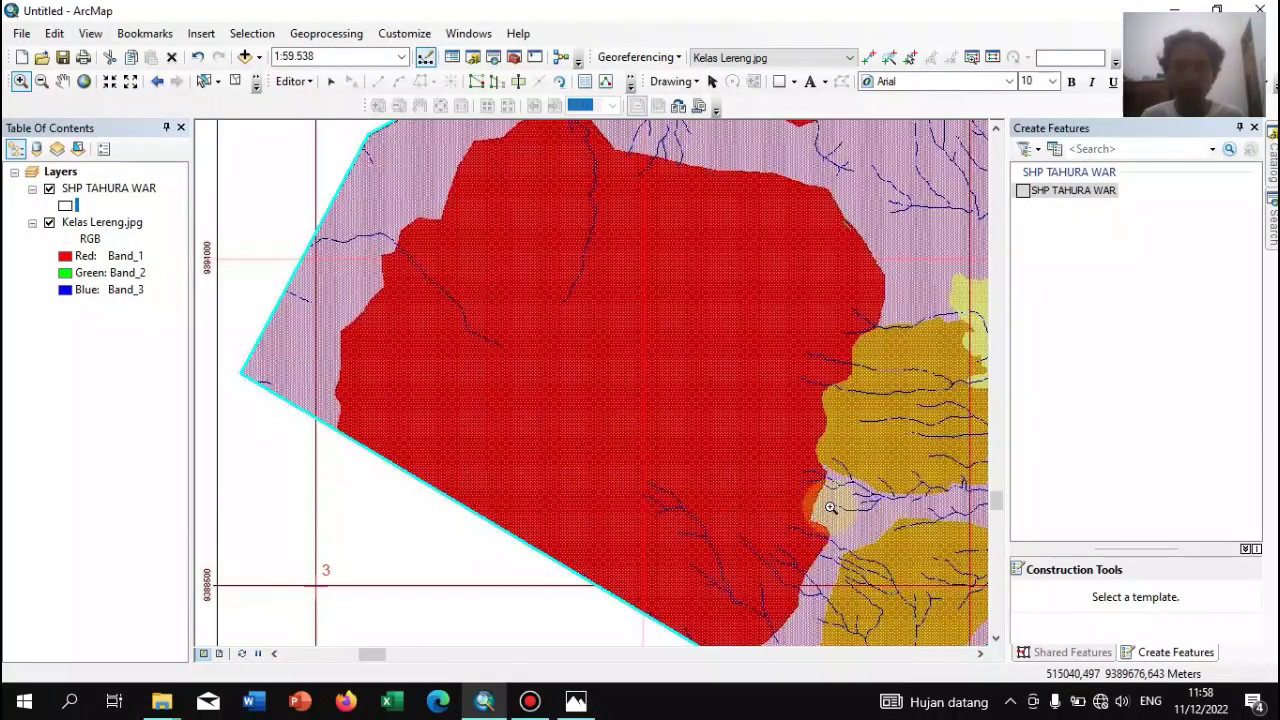
{"action": "left_click", "coordinate": [980, 653]}
{"action": "left_click", "coordinate": [980, 653]}
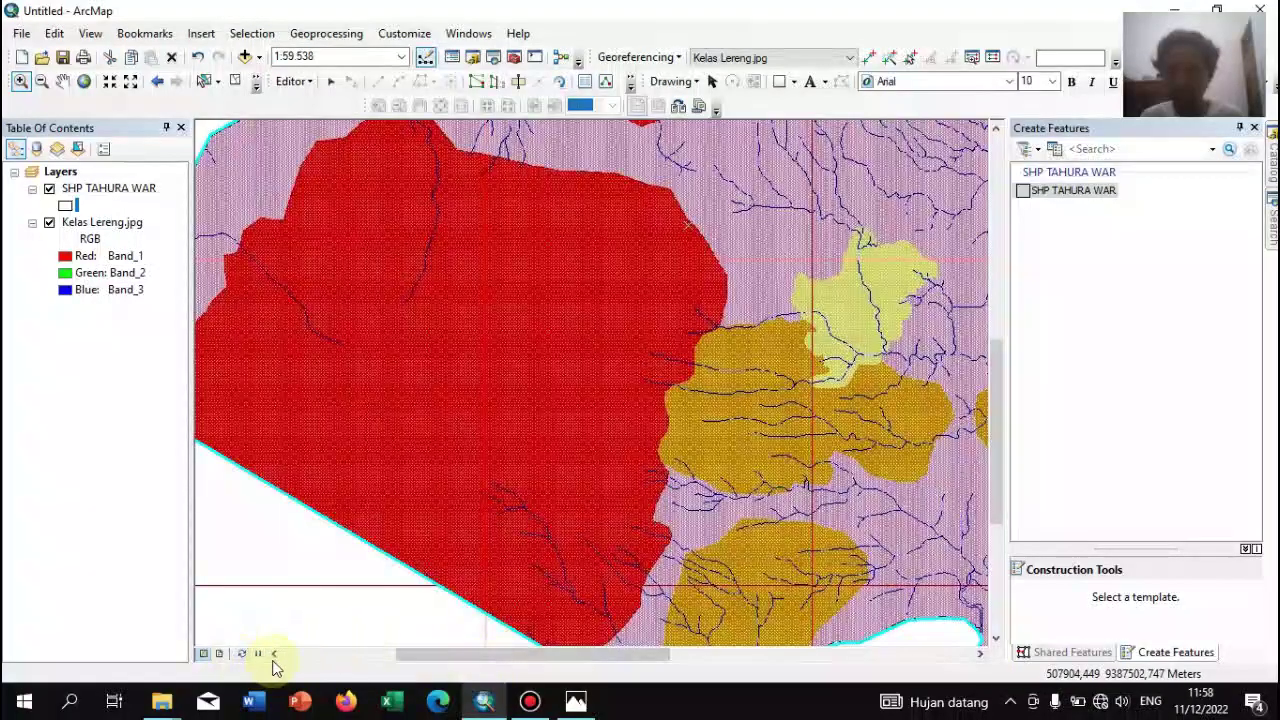
{"action": "left_click", "coordinate": [274, 654]}
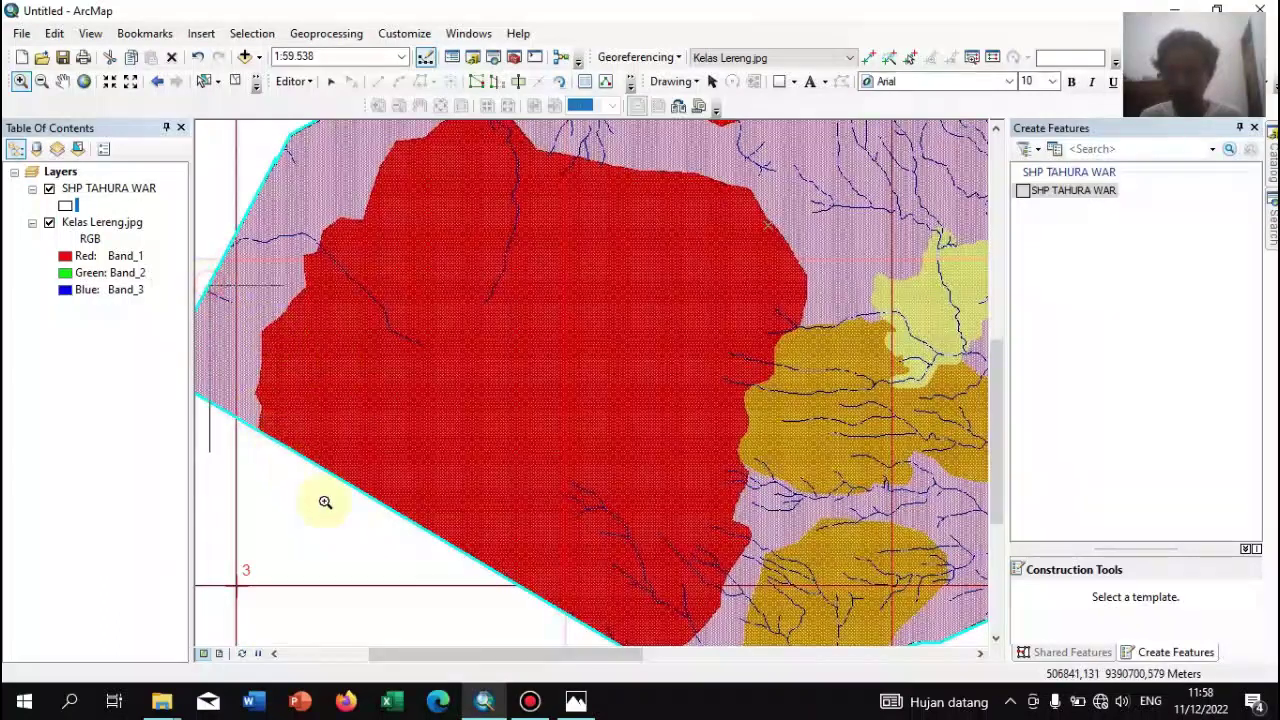
{"action": "left_click", "coordinate": [383, 534]}
{"action": "left_click_drag", "start_coordinate": [411, 163], "coordinate": [620, 480]}
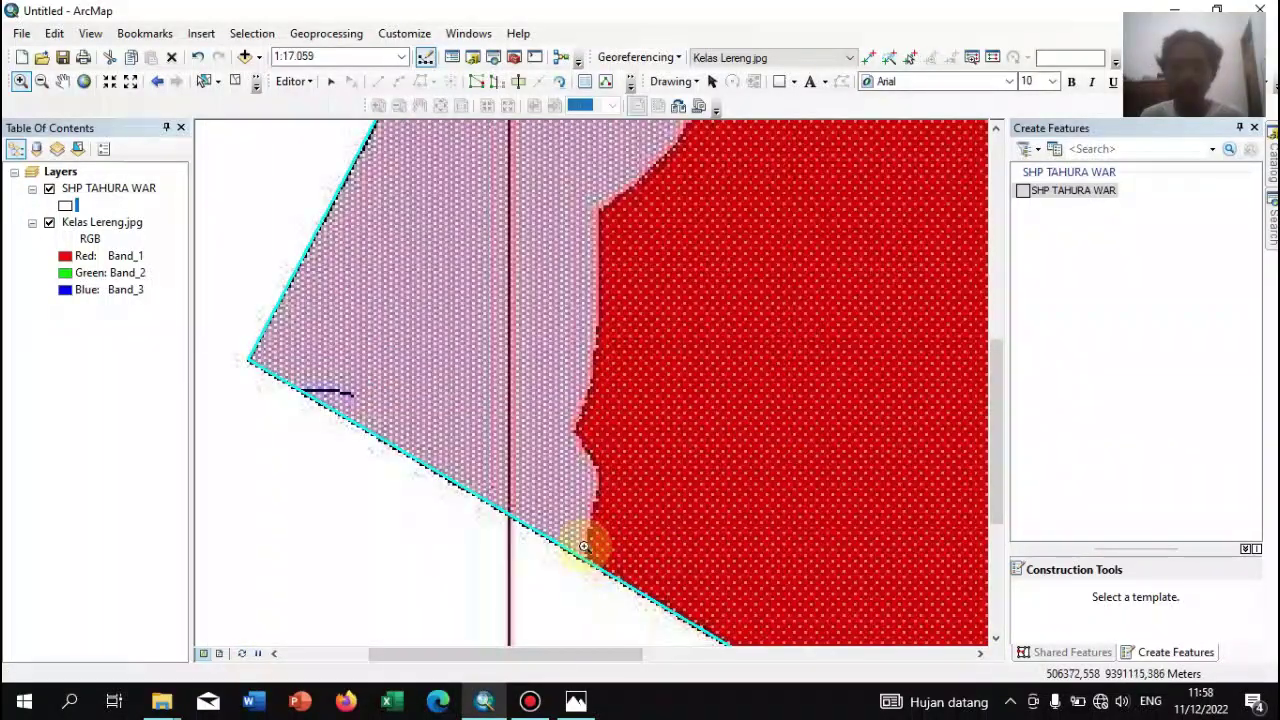
{"action": "left_click", "coordinate": [517, 86]}
{"action": "left_click", "coordinate": [587, 563]}
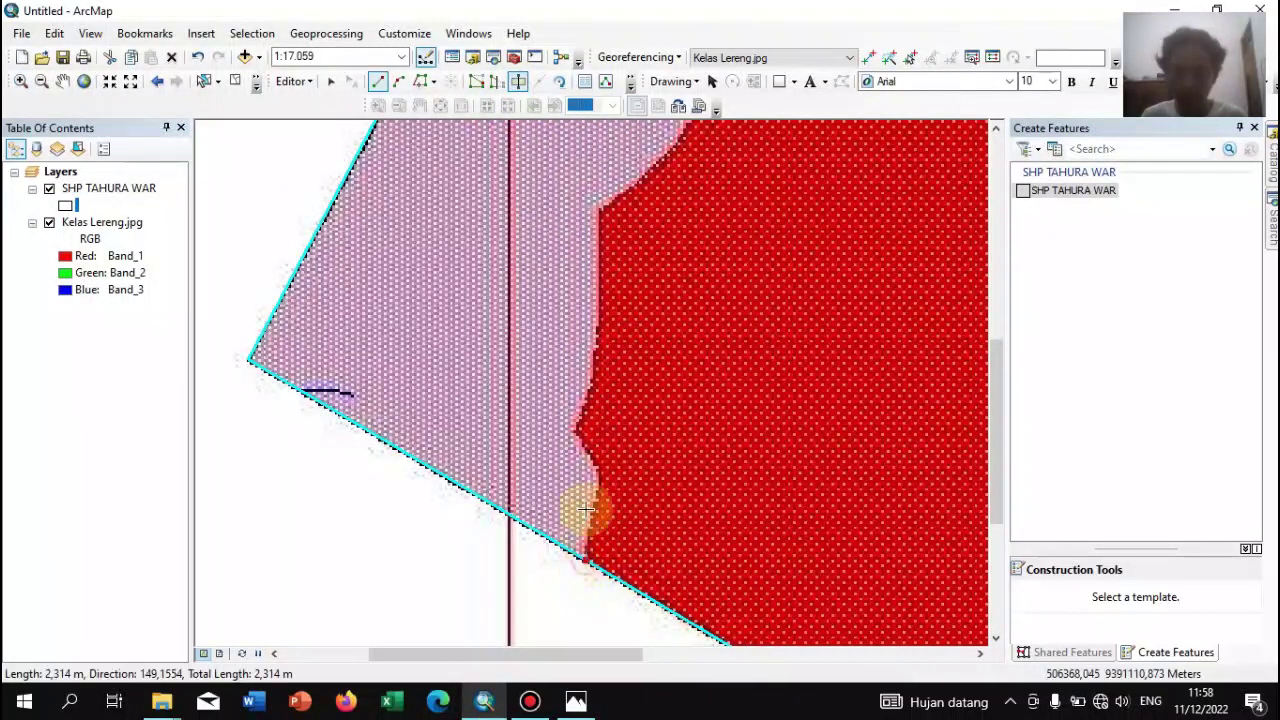
{"action": "left_click", "coordinate": [598, 484]}
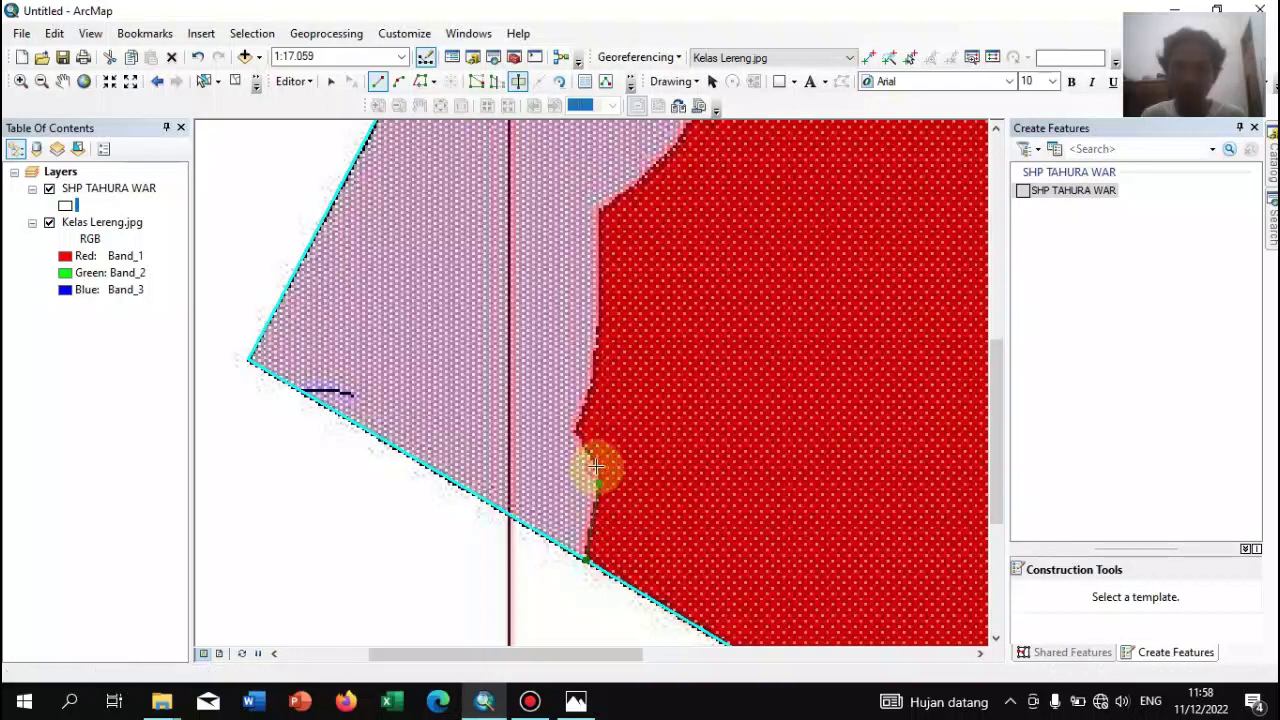
{"action": "left_click", "coordinate": [594, 380]}
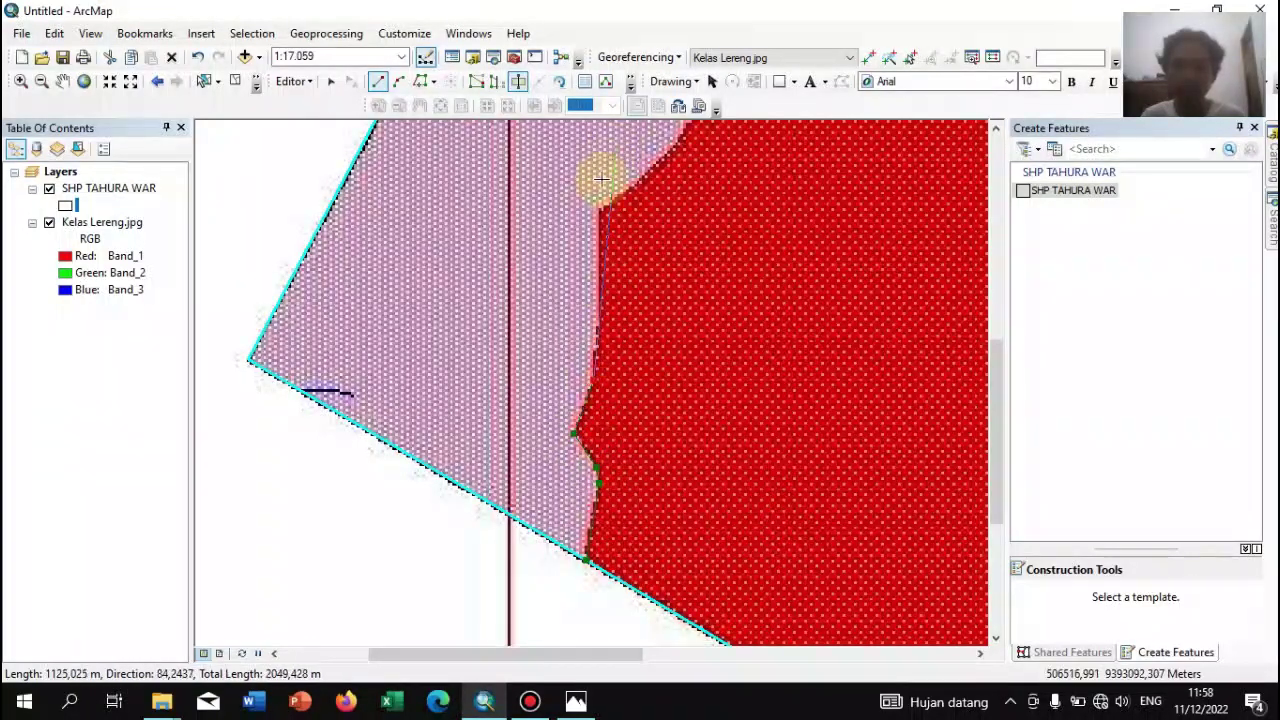
{"action": "left_click", "coordinate": [601, 220]}
Extend the cut line northeast along the red area's stepped western boundary, placing vertices at its bends
{"action": "key", "text": "Right"}
{"action": "key", "text": "Up"}
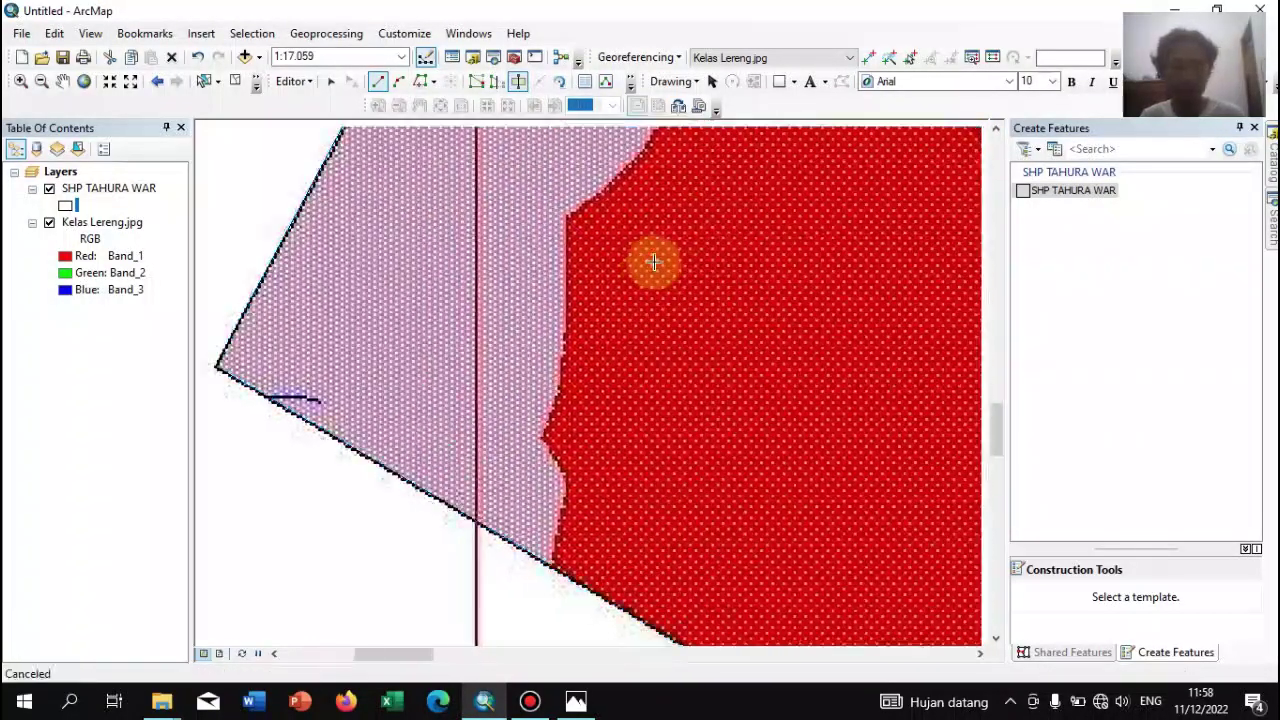
{"action": "key", "text": "Right"}
{"action": "key", "text": "Up"}
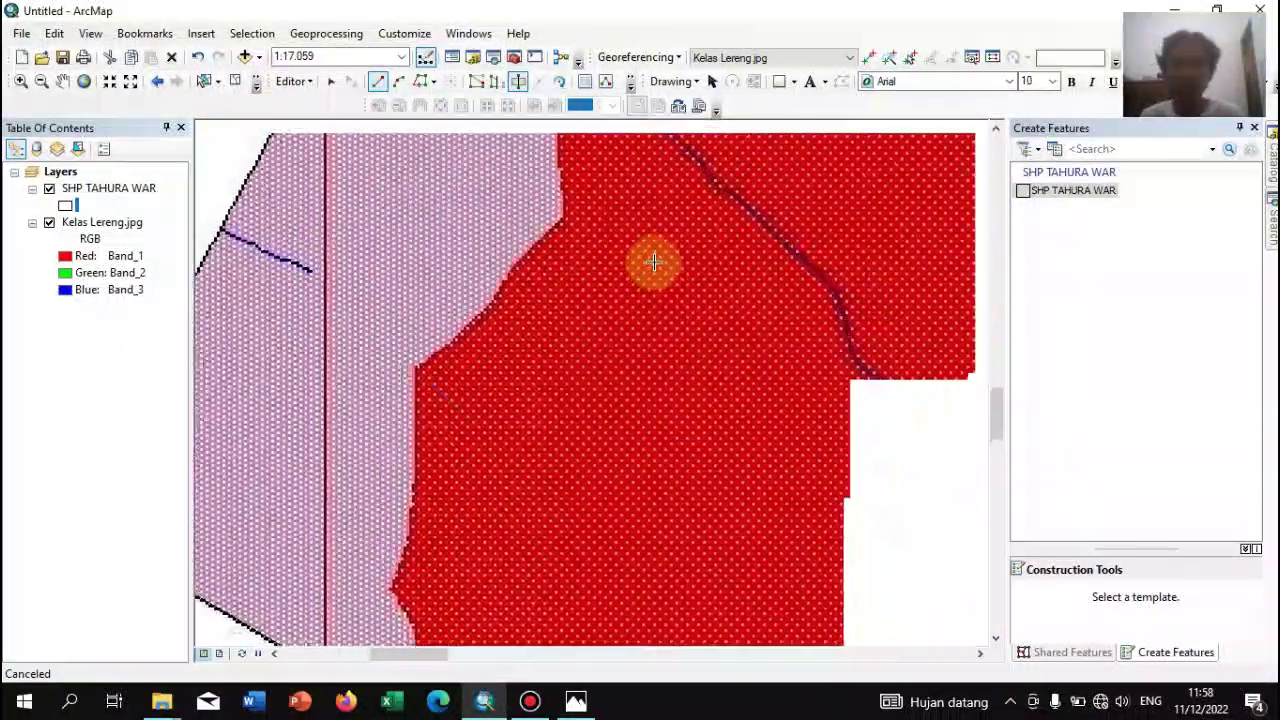
{"action": "left_click", "coordinate": [412, 382]}
{"action": "left_click", "coordinate": [456, 335]}
{"action": "left_click", "coordinate": [462, 313]}
{"action": "left_click", "coordinate": [518, 264]}
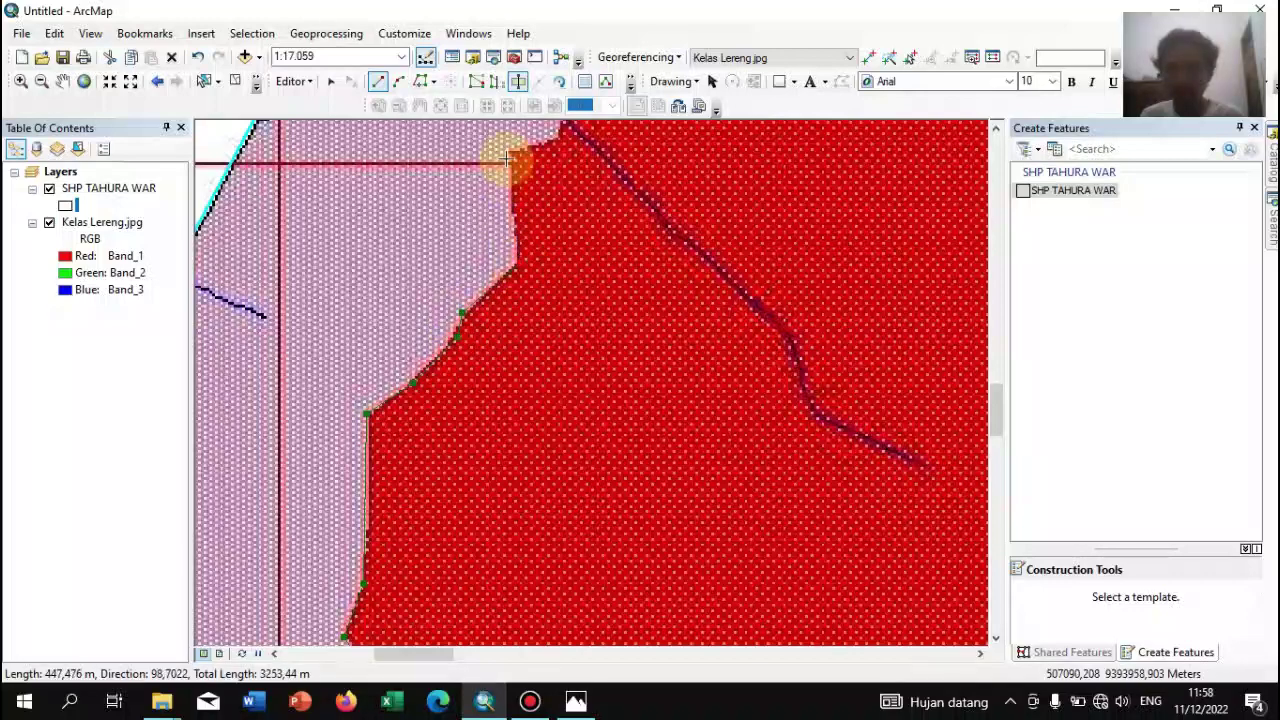
Trace the cut line around the rest of the red area and finish it at the polygon's southwest edge to split off that area
{"action": "key", "text": "Right"}
{"action": "key", "text": "Right"}
{"action": "key", "text": "Right"}
{"action": "key", "text": "Right"}
{"action": "key", "text": "Right"}
{"action": "key", "text": "Up"}
{"action": "key", "text": "Up"}
{"action": "key", "text": "Up"}
{"action": "key", "text": "Up"}
{"action": "key", "text": "Up"}
{"action": "key", "text": "Up"}
{"action": "key", "text": "Up"}
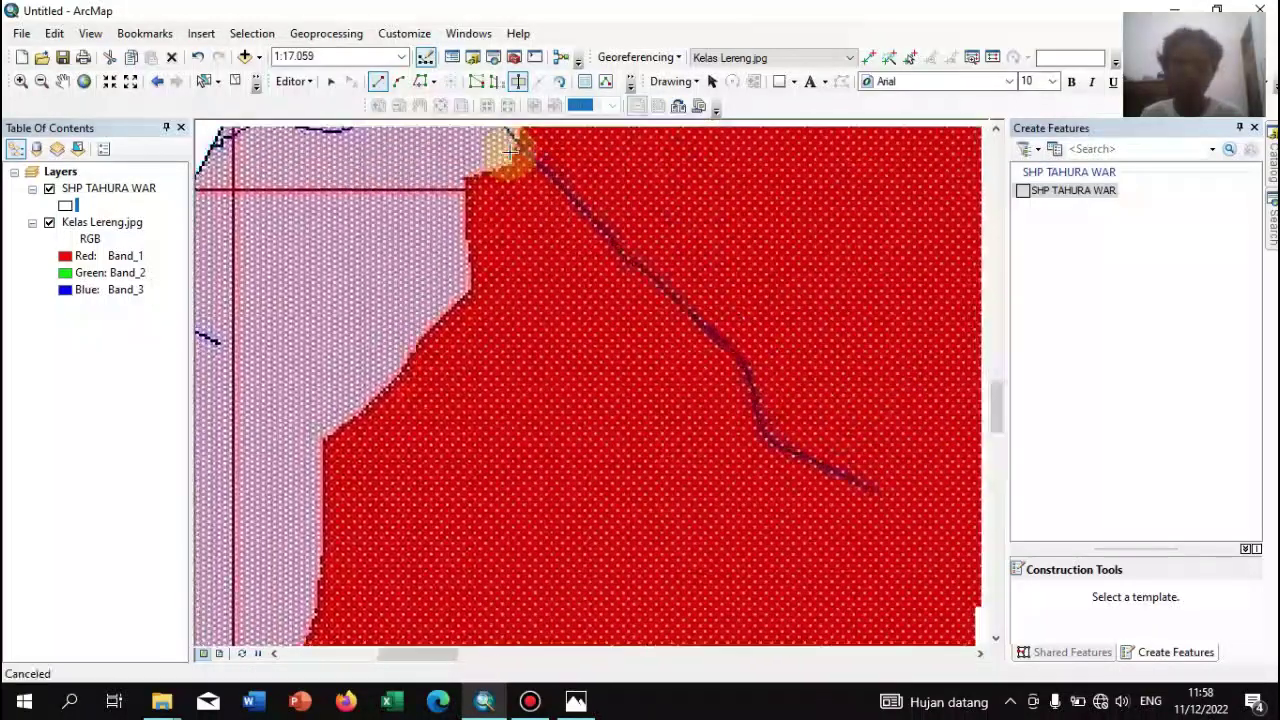
{"action": "key", "text": "Up"}
{"action": "key", "text": "Right"}
{"action": "key", "text": "Right"}
{"action": "key", "text": "Up"}
{"action": "key", "text": "Up"}
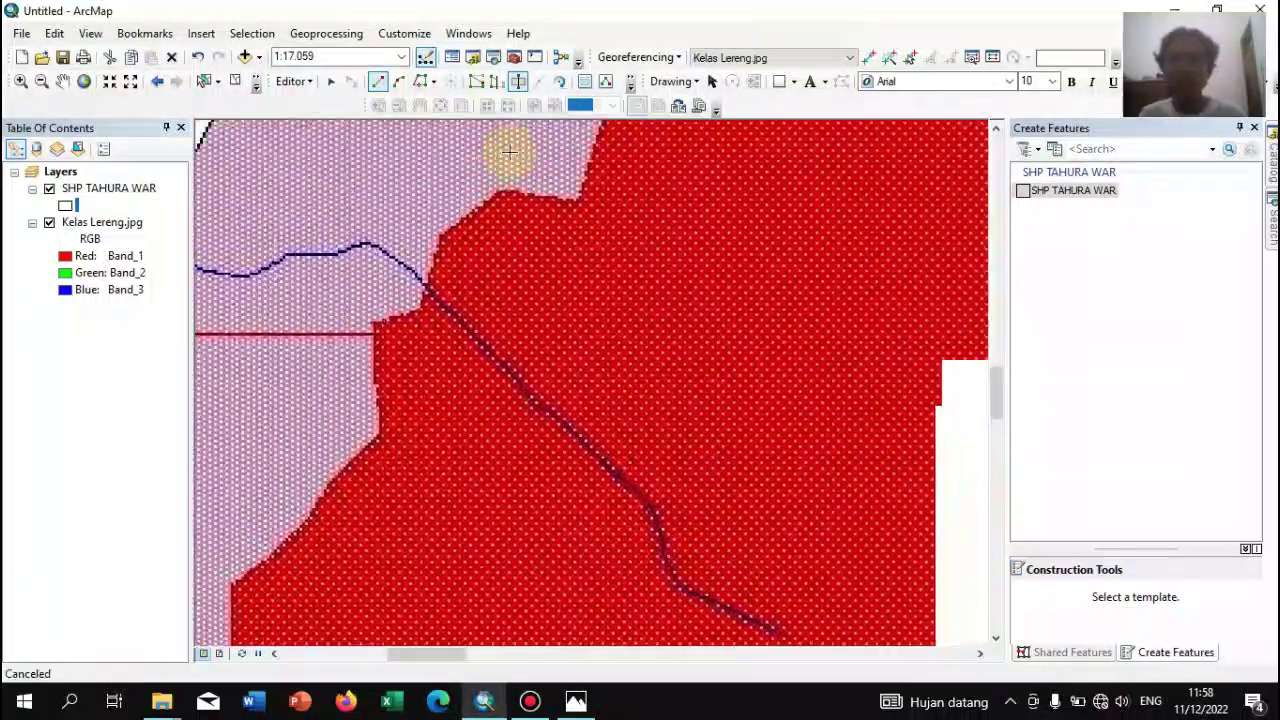
{"action": "left_click", "coordinate": [423, 305]}
{"action": "left_click", "coordinate": [438, 235]}
{"action": "left_click", "coordinate": [500, 190]}
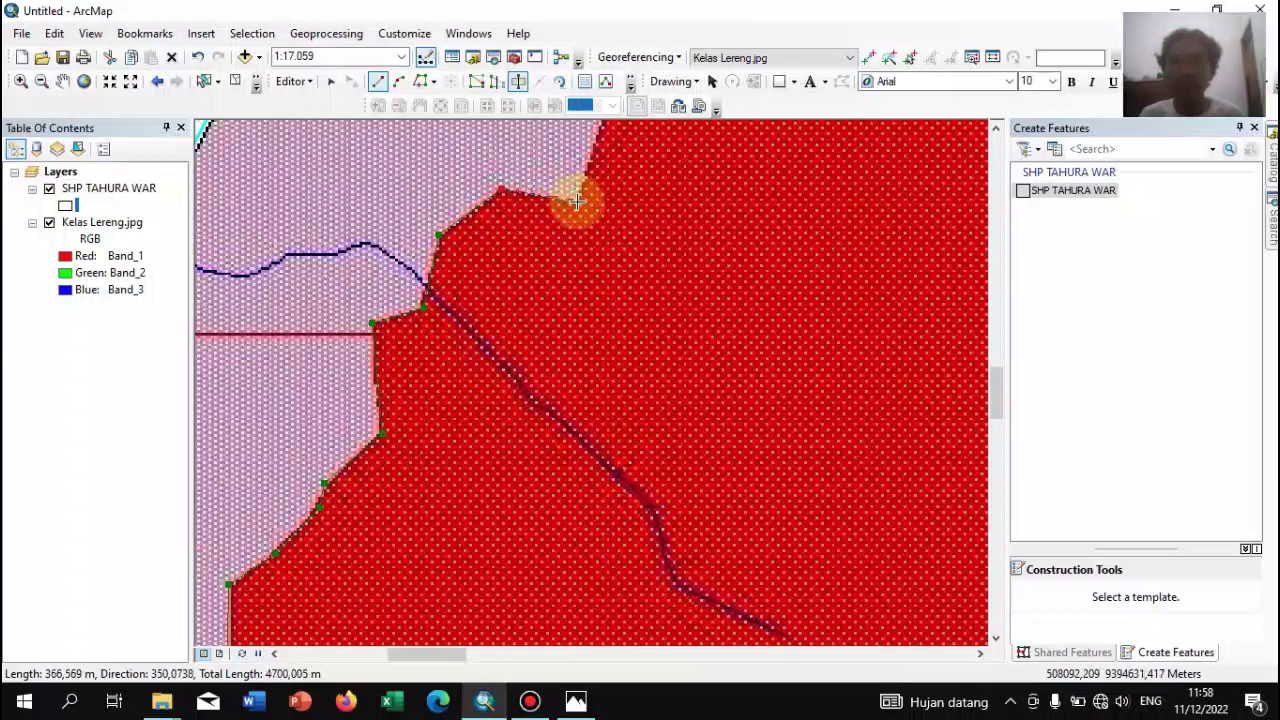
{"action": "left_click", "coordinate": [576, 201]}
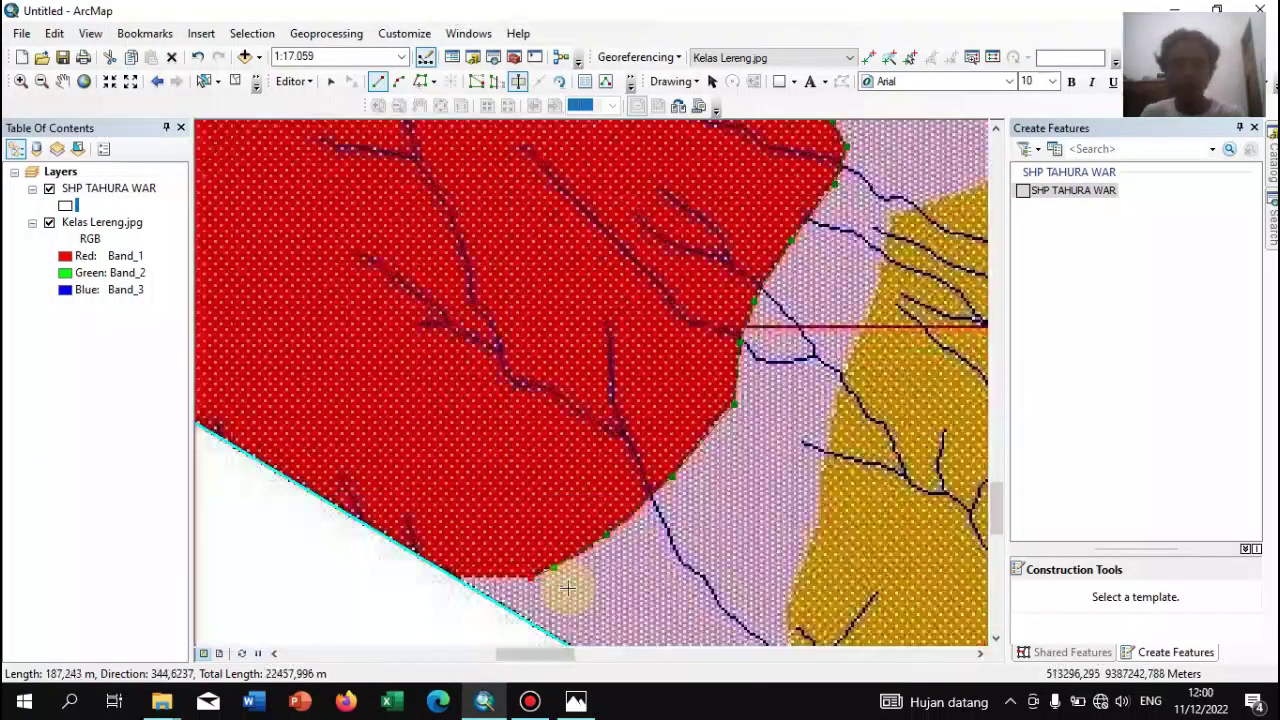
{"action": "double_click", "coordinate": [455, 587]}
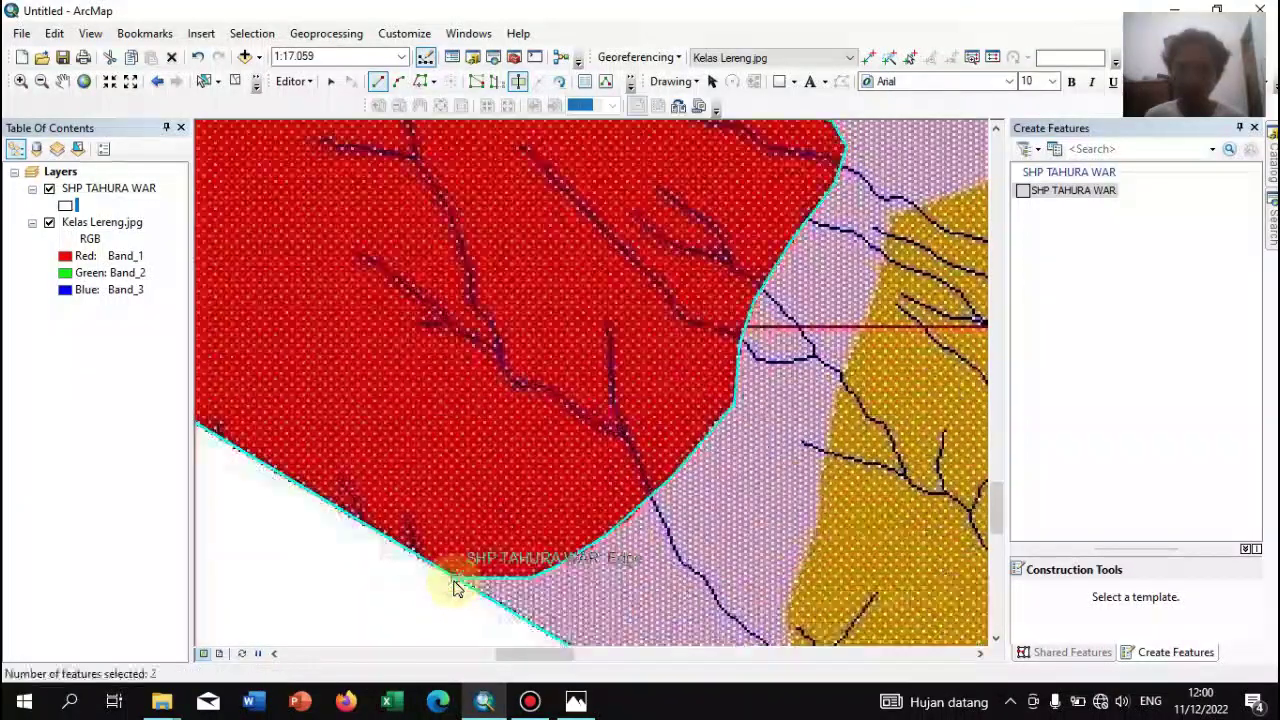
Begin a cut line where the northern red area meets the polygon's north edge, tracing the area's northwestern boundary southwestward
{"action": "right_click", "coordinate": [90, 192]}
{"action": "left_click", "coordinate": [209, 285]}
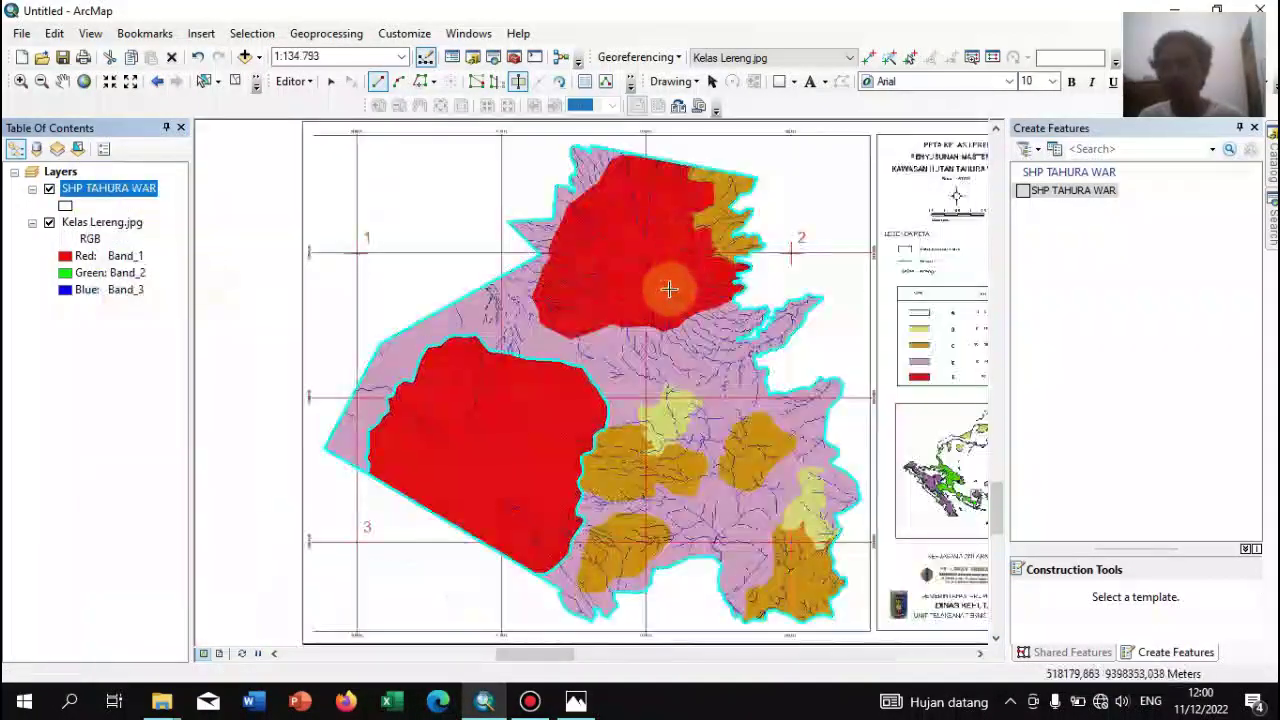
{"action": "left_click_drag", "start_coordinate": [528, 121], "coordinate": [825, 406]}
{"action": "left_click_drag", "start_coordinate": [438, 139], "coordinate": [707, 345]}
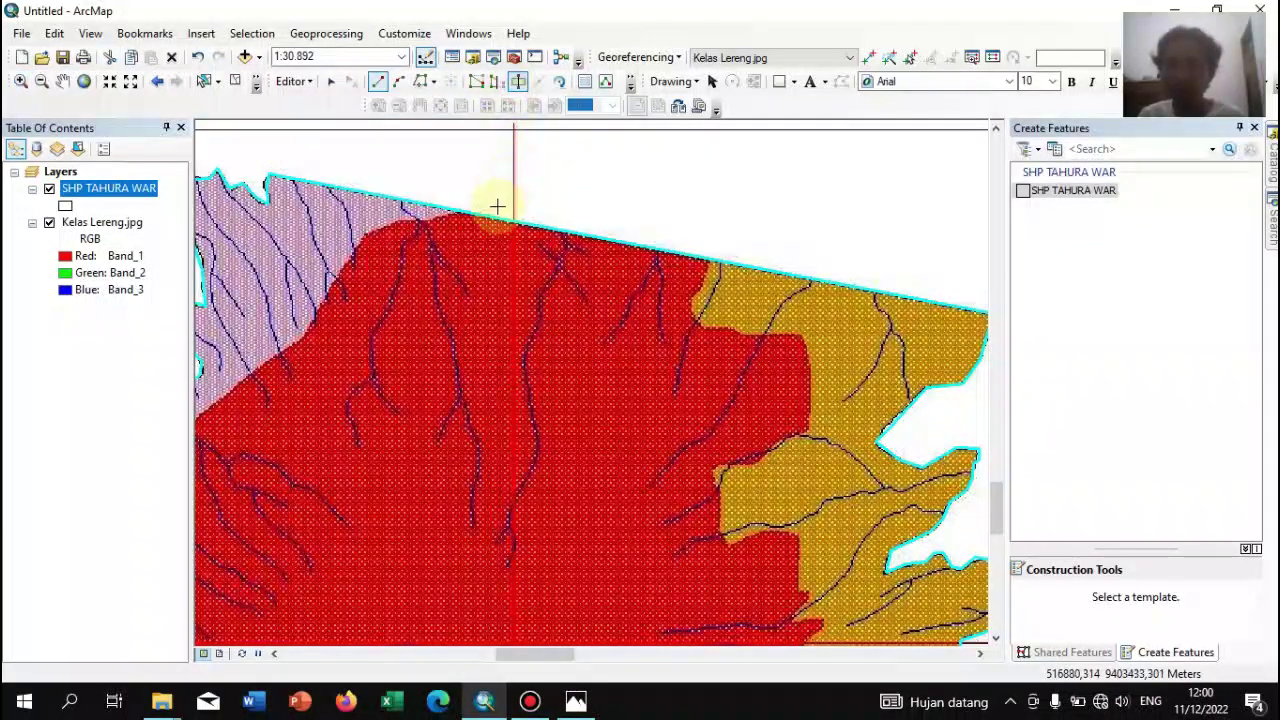
{"action": "left_click", "coordinate": [464, 213]}
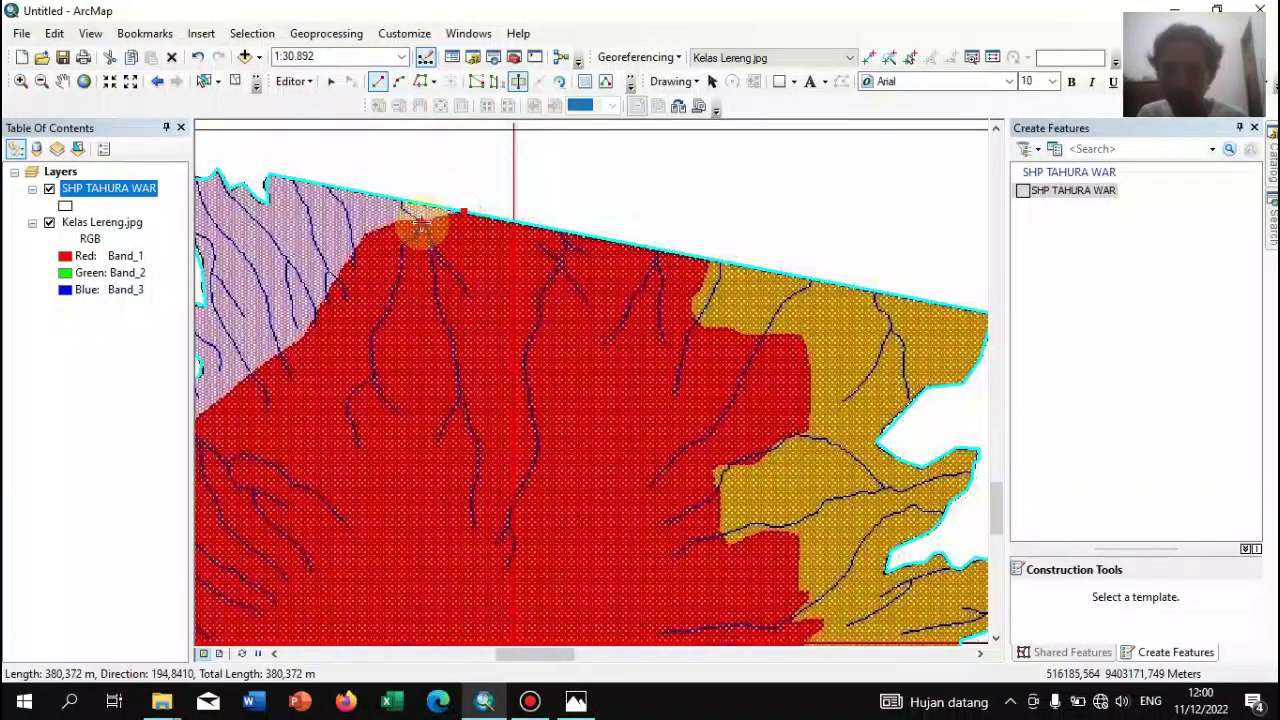
{"action": "left_click", "coordinate": [389, 228]}
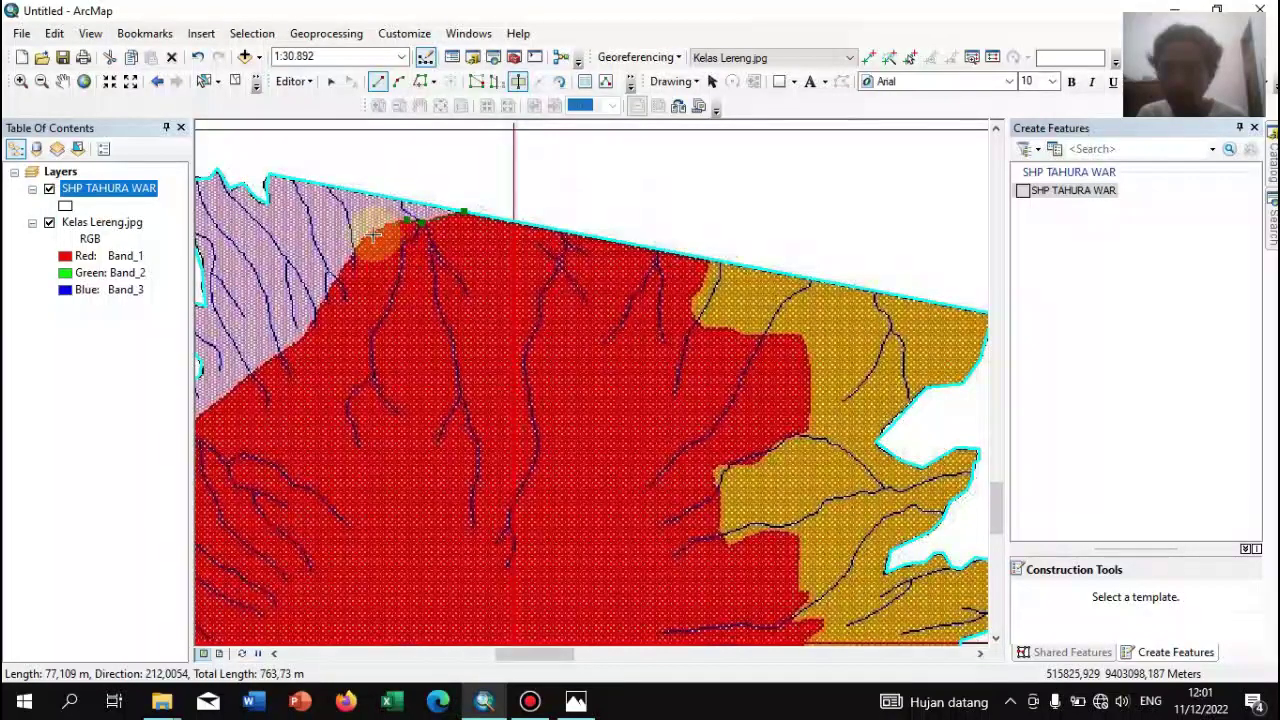
{"action": "left_click", "coordinate": [355, 257]}
{"action": "left_click", "coordinate": [322, 292]}
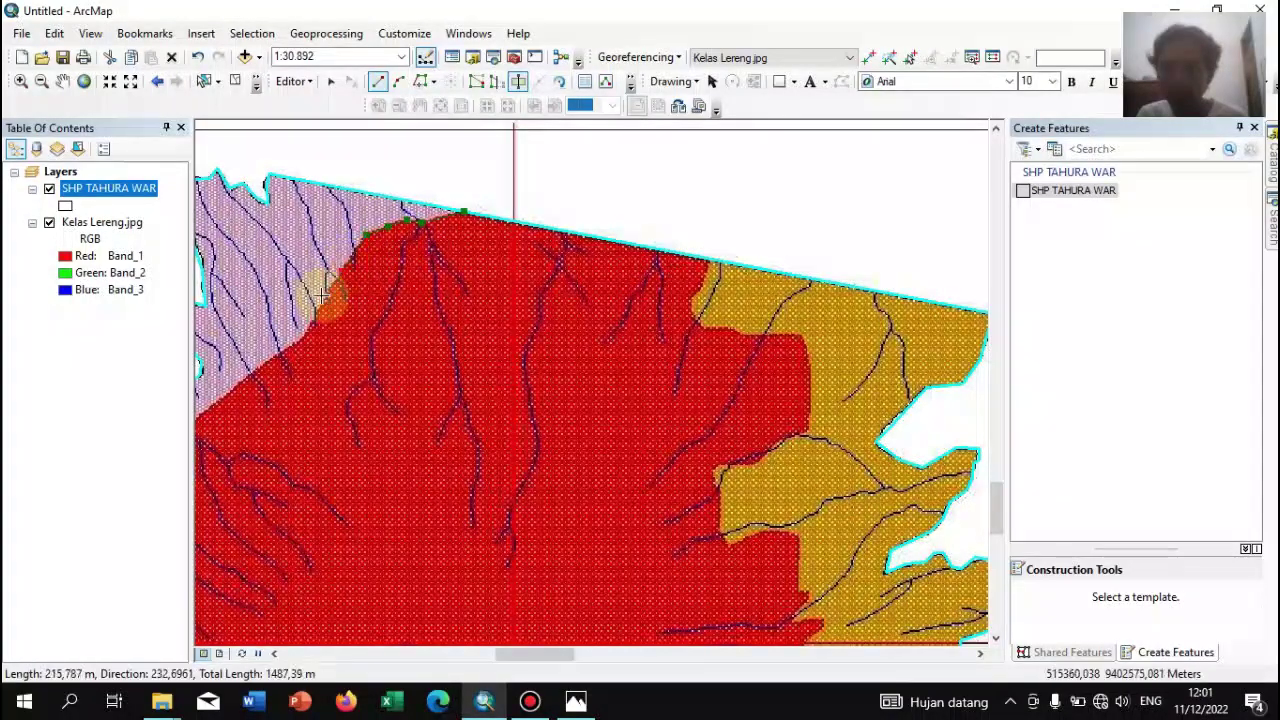
Continue the cut line along the northern red area's western and southern boundaries and finish it at the polygon's east edge
{"action": "left_click", "coordinate": [342, 271]}
{"action": "left_click", "coordinate": [318, 307]}
{"action": "left_click", "coordinate": [302, 334]}
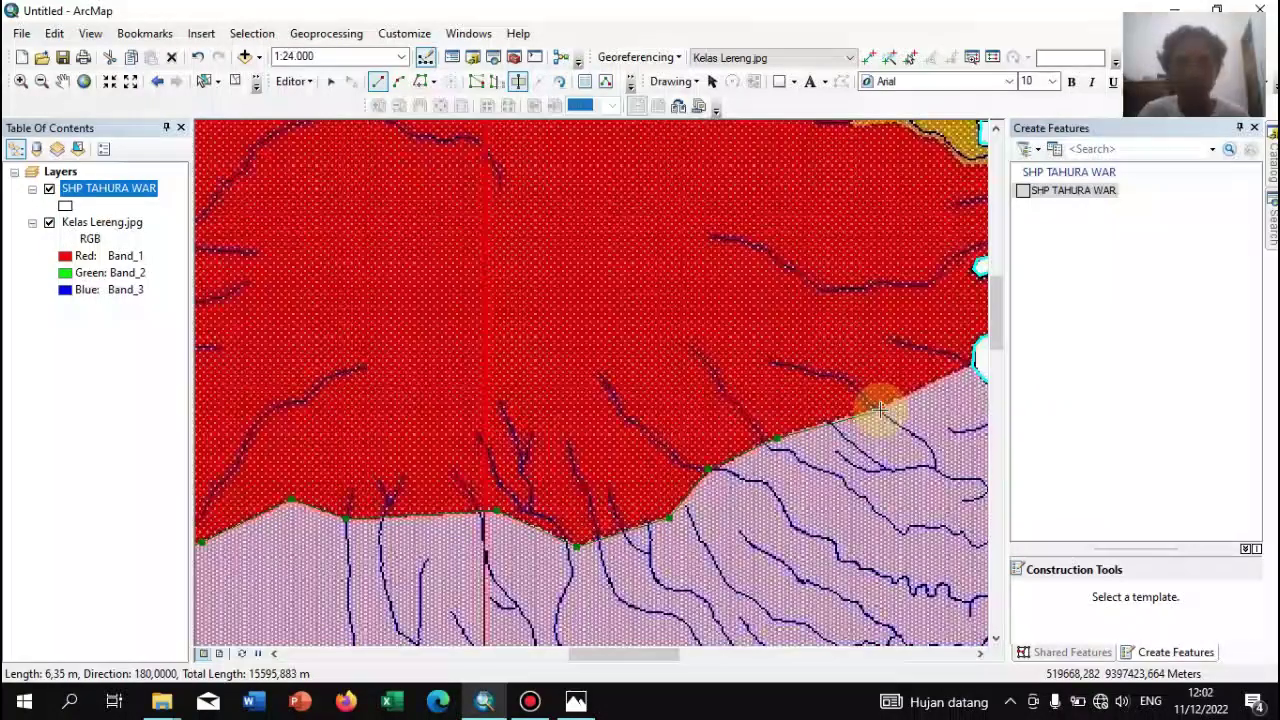
{"action": "left_click", "coordinate": [880, 408]}
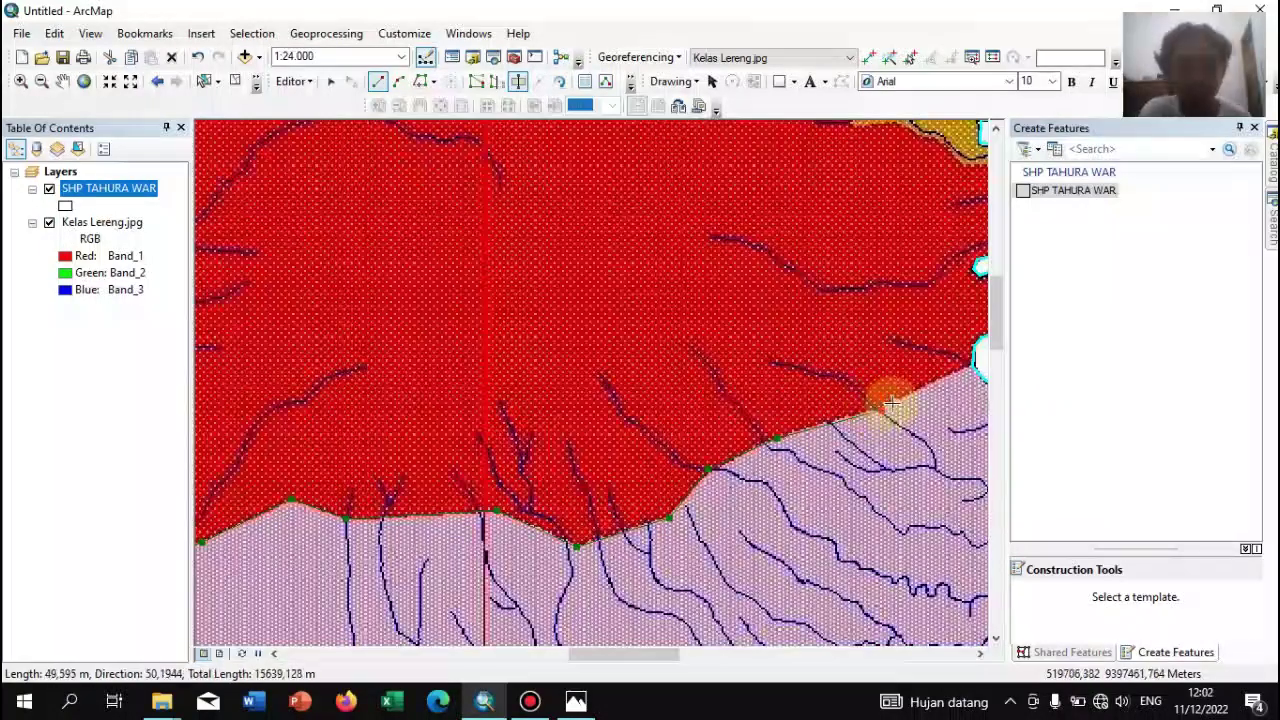
{"action": "double_click", "coordinate": [972, 368]}
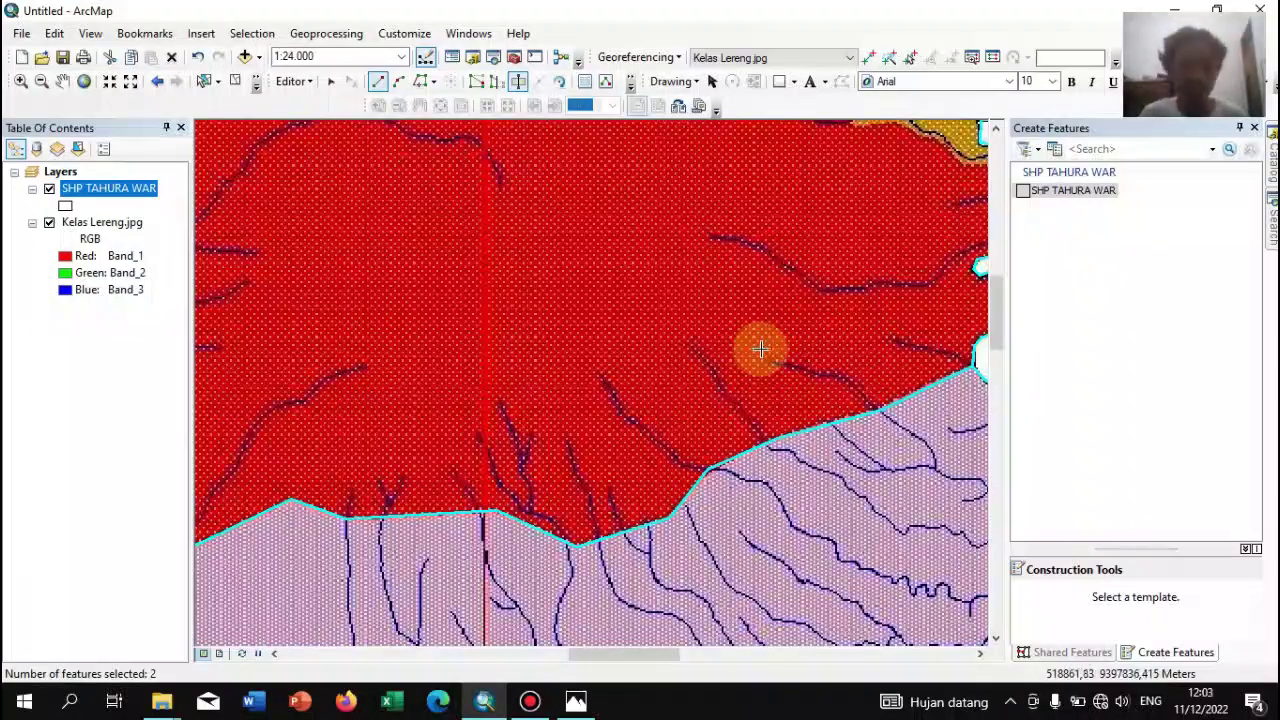
Begin a cut line at the polygon's east edge where the northeastern orange area meets the red, tracing their shared boundary northwestward
{"action": "key", "text": "Up"}
{"action": "key", "text": "Right"}
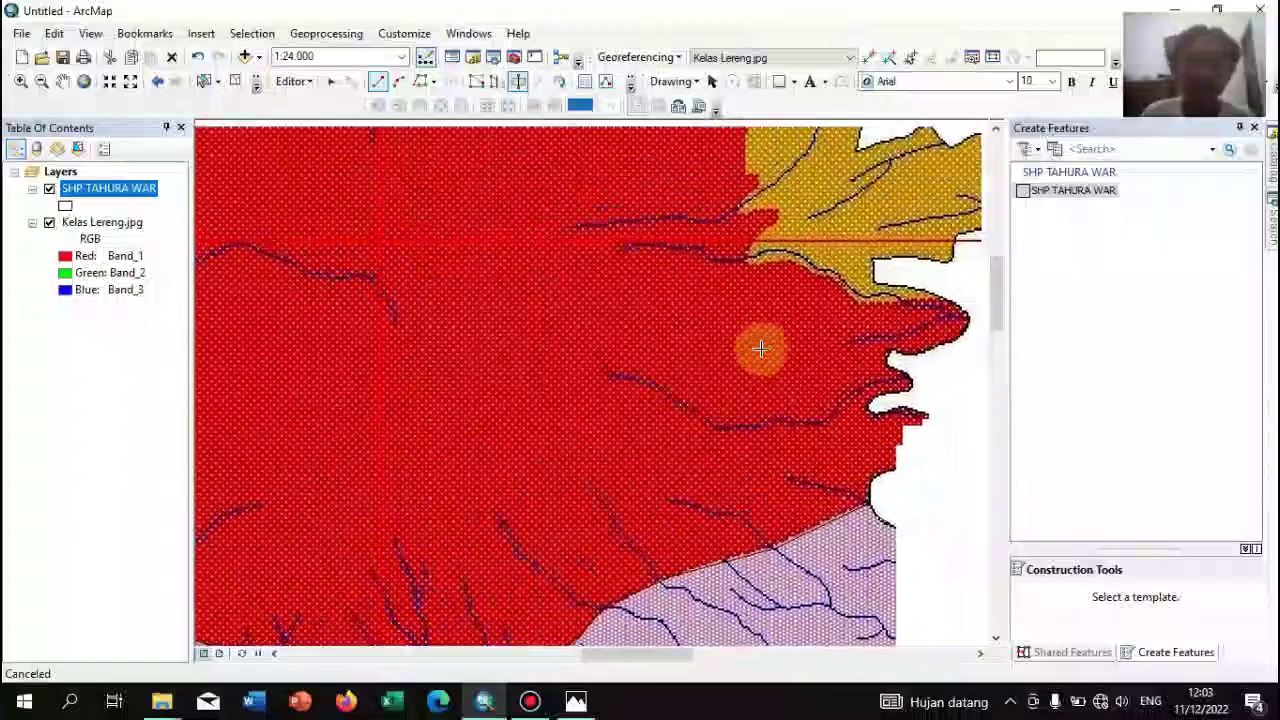
{"action": "key", "text": "Up"}
{"action": "key", "text": "Right"}
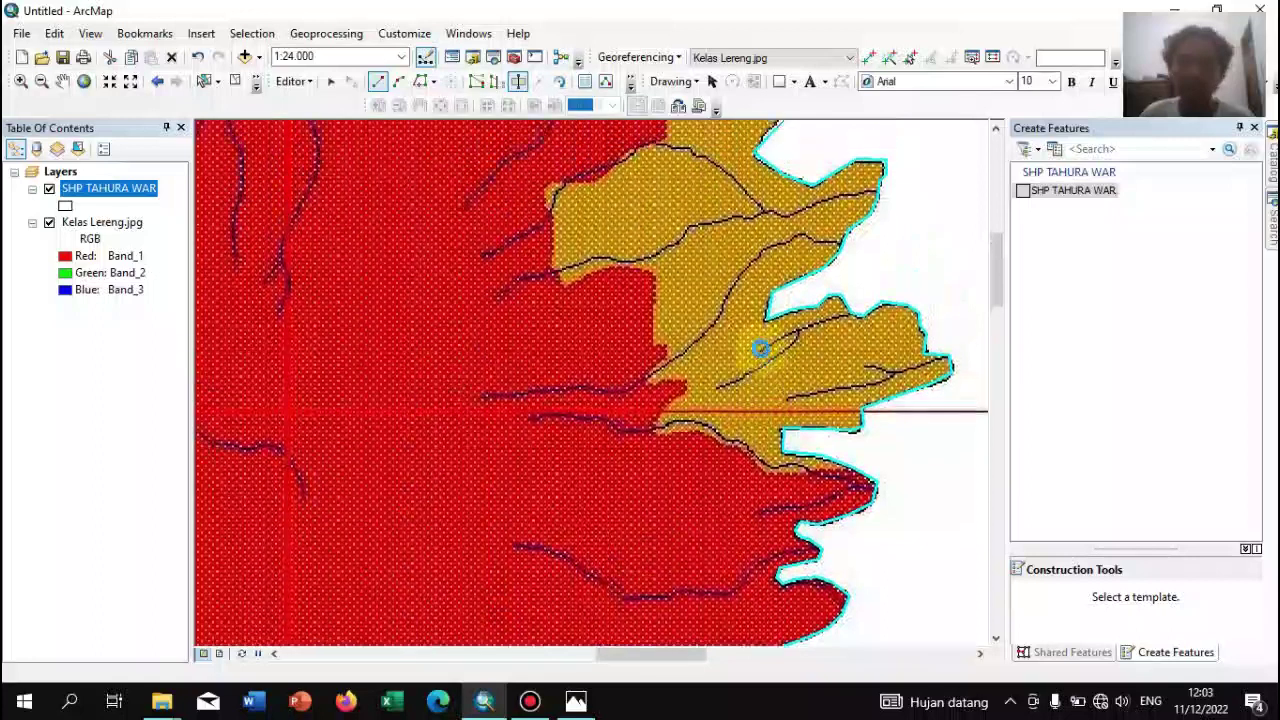
{"action": "key", "text": "Up"}
{"action": "key", "text": "Up"}
{"action": "key", "text": "Up"}
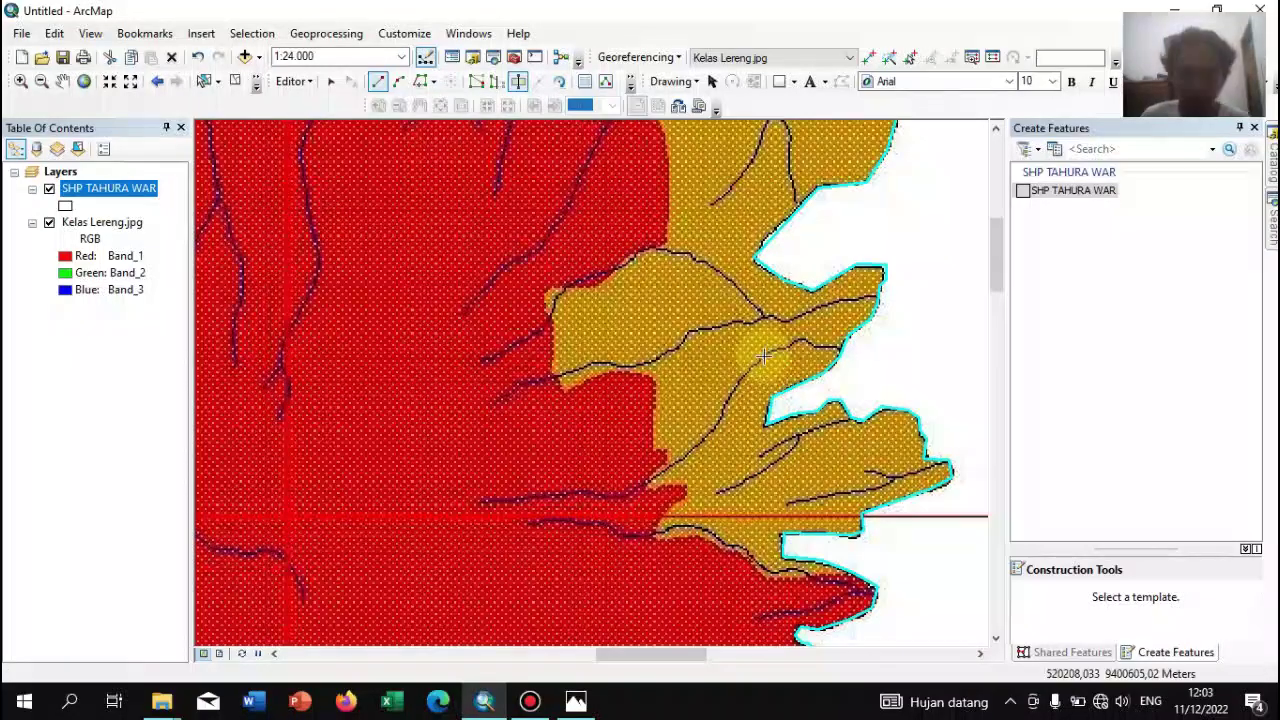
{"action": "left_click", "coordinate": [851, 575]}
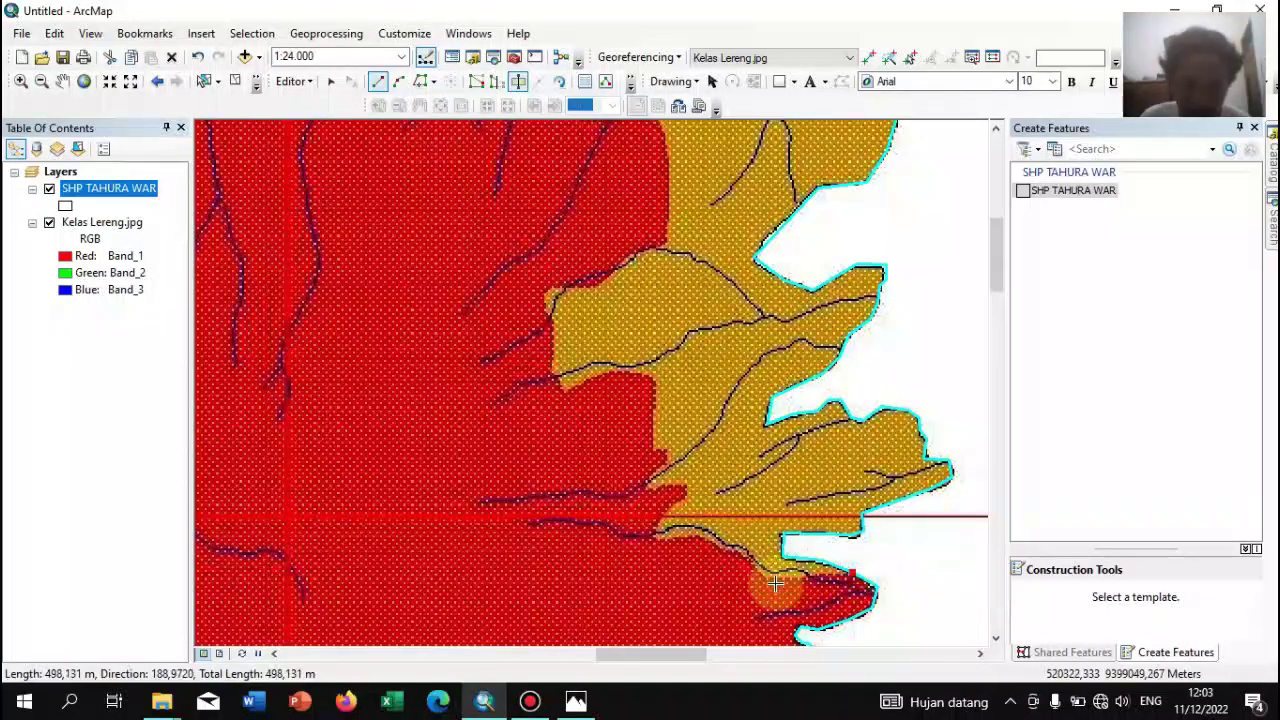
{"action": "left_click", "coordinate": [764, 582]}
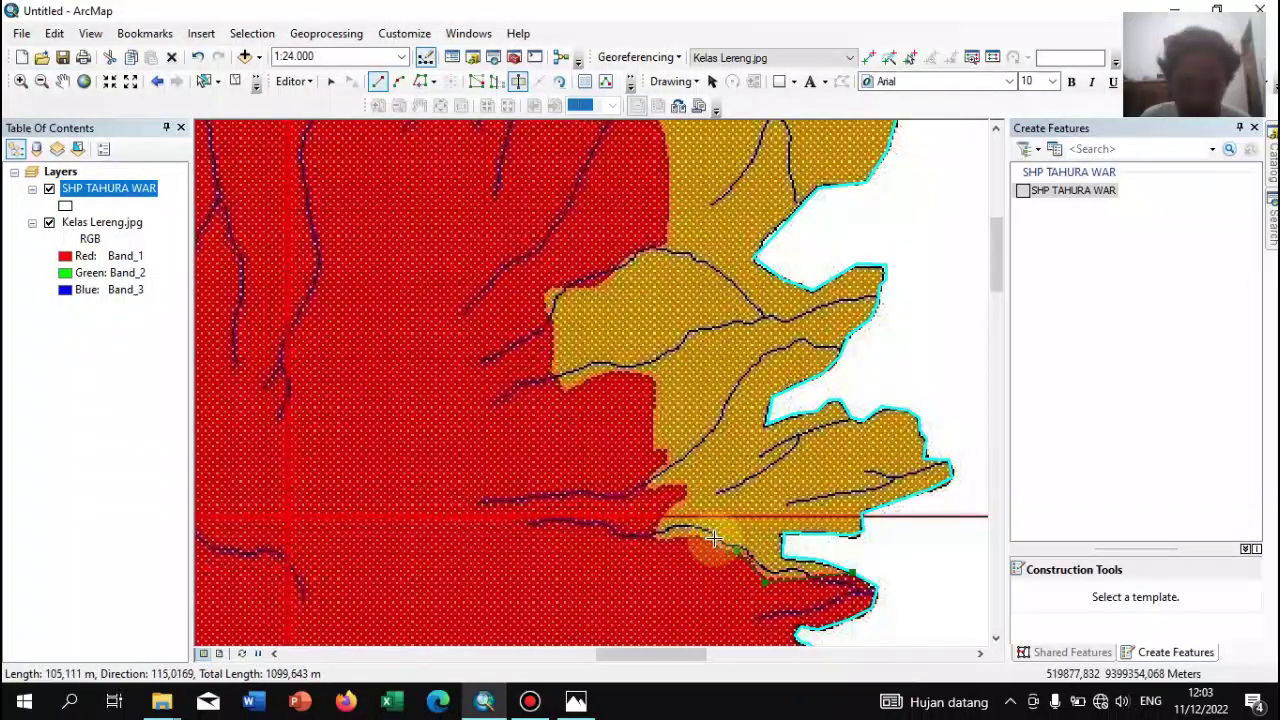
{"action": "left_click", "coordinate": [701, 541]}
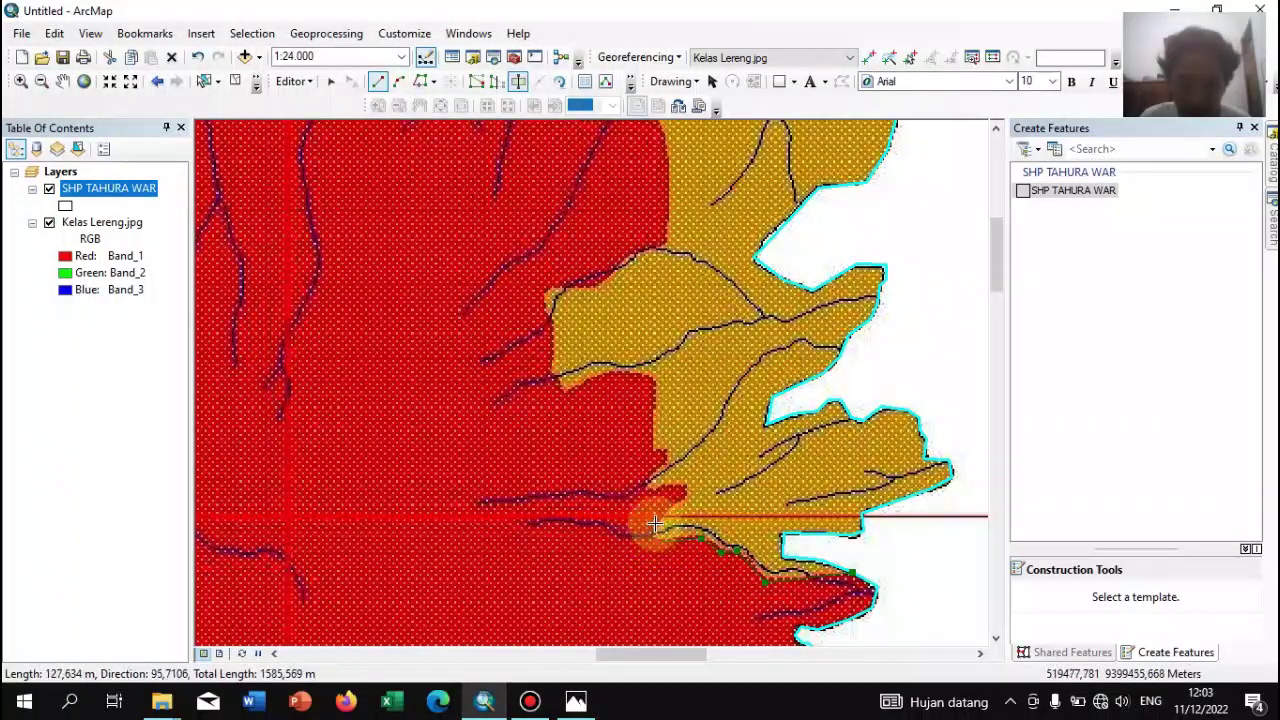
{"action": "left_click", "coordinate": [655, 524]}
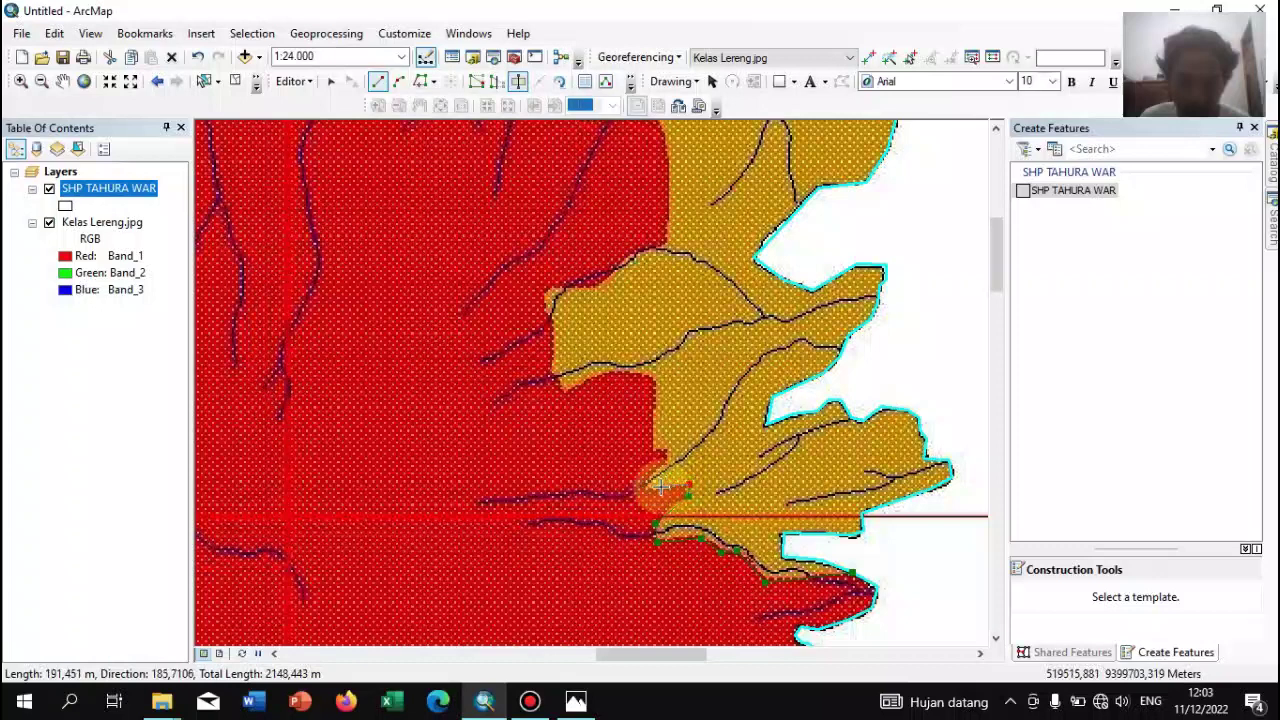
Extend the cut line northward along the stepped red-orange boundary and around the orange area's westward bulge
{"action": "left_click", "coordinate": [646, 488]}
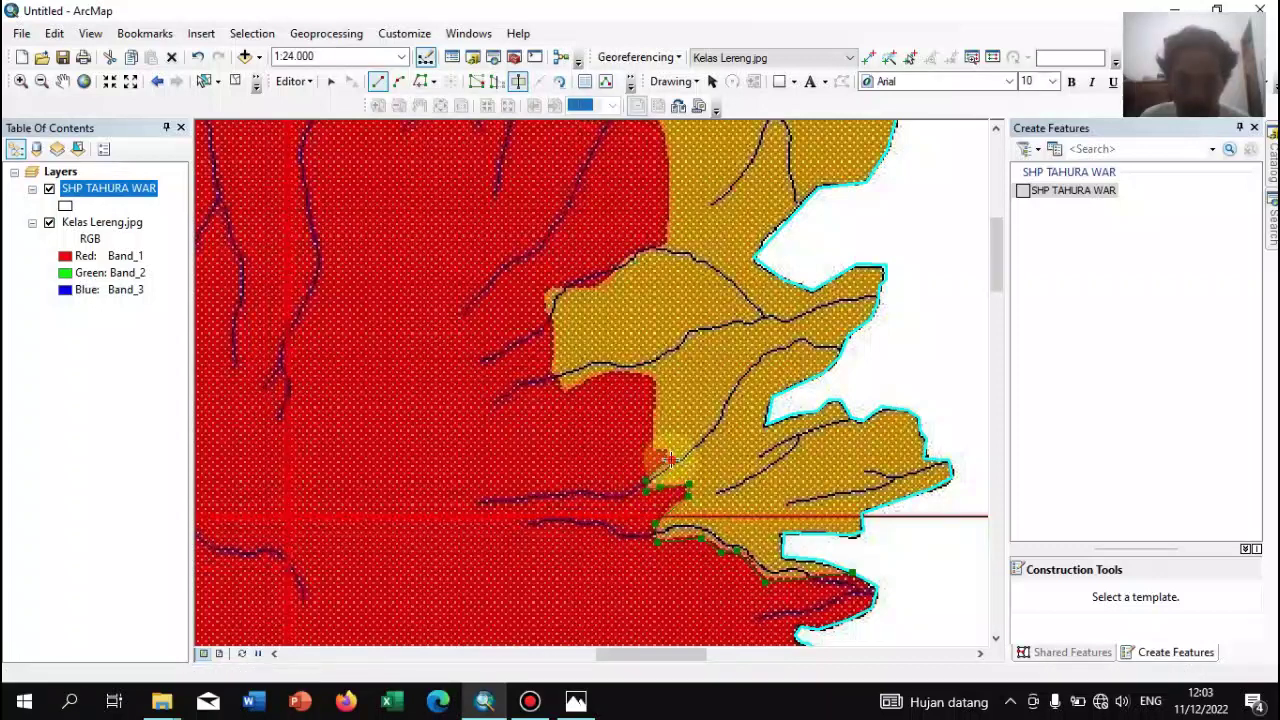
{"action": "left_click", "coordinate": [656, 449]}
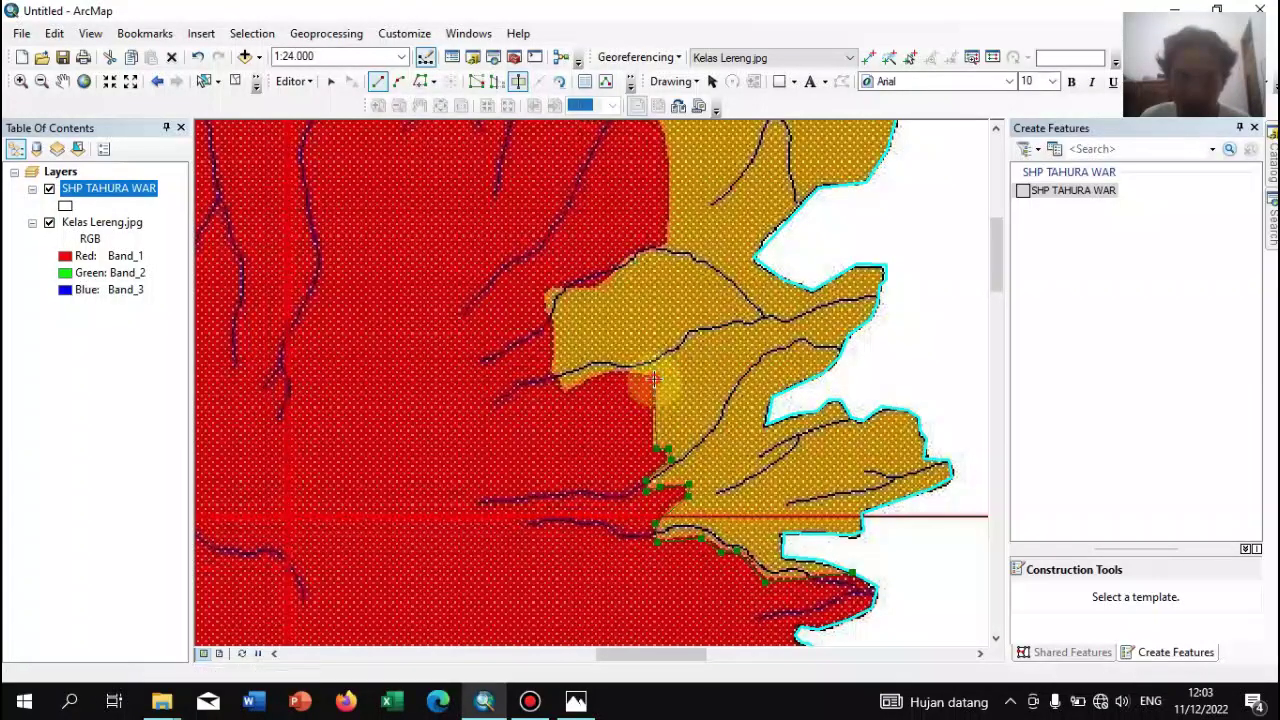
{"action": "left_click", "coordinate": [654, 379]}
{"action": "left_click", "coordinate": [623, 372]}
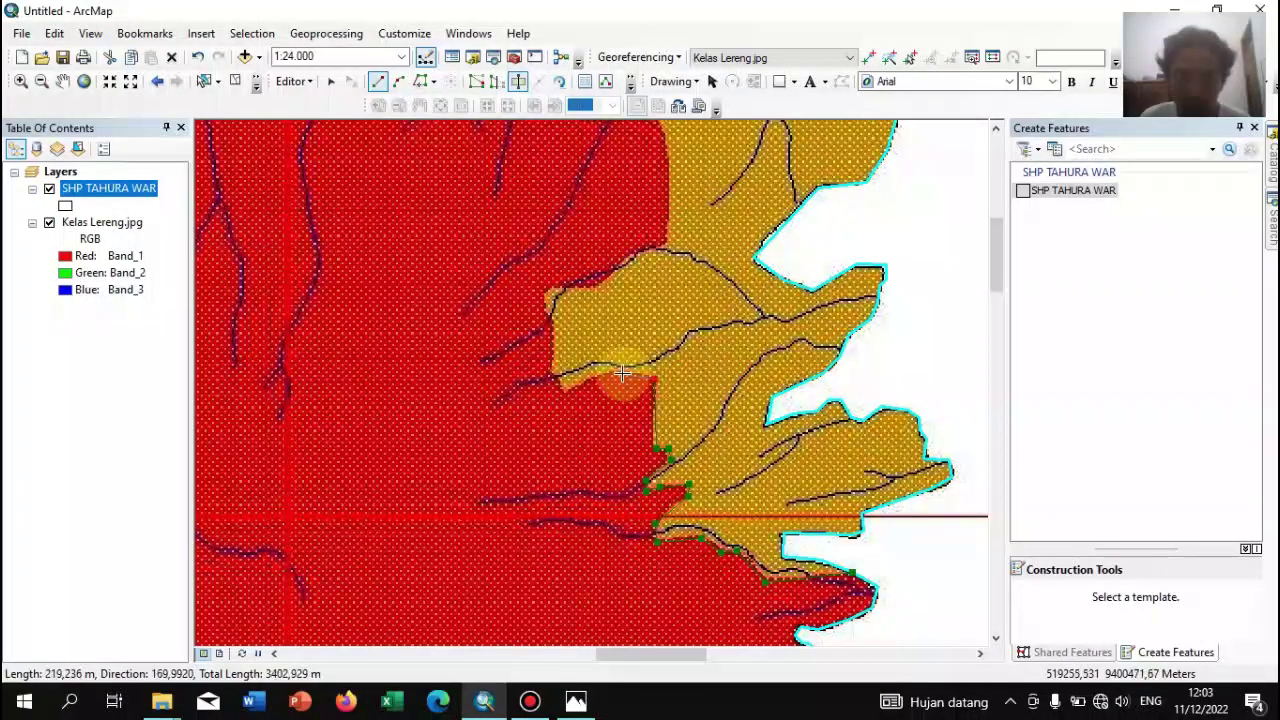
{"action": "left_click", "coordinate": [567, 391]}
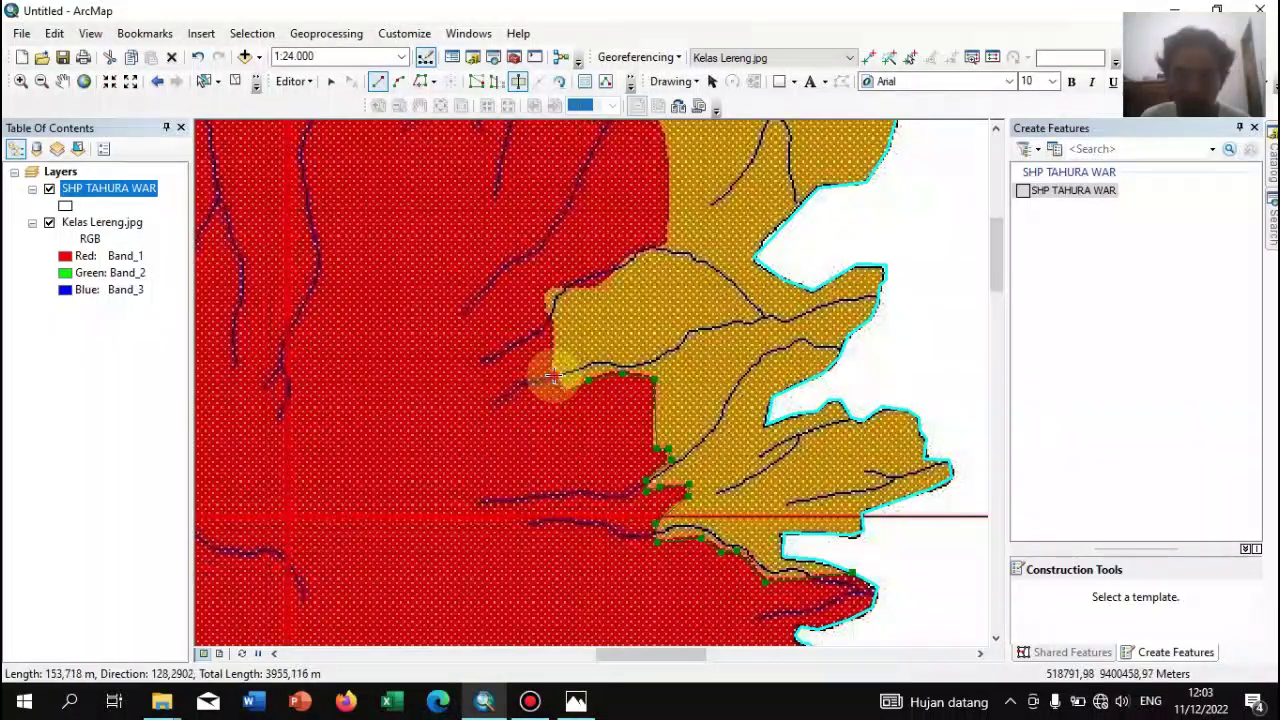
{"action": "left_click", "coordinate": [545, 315]}
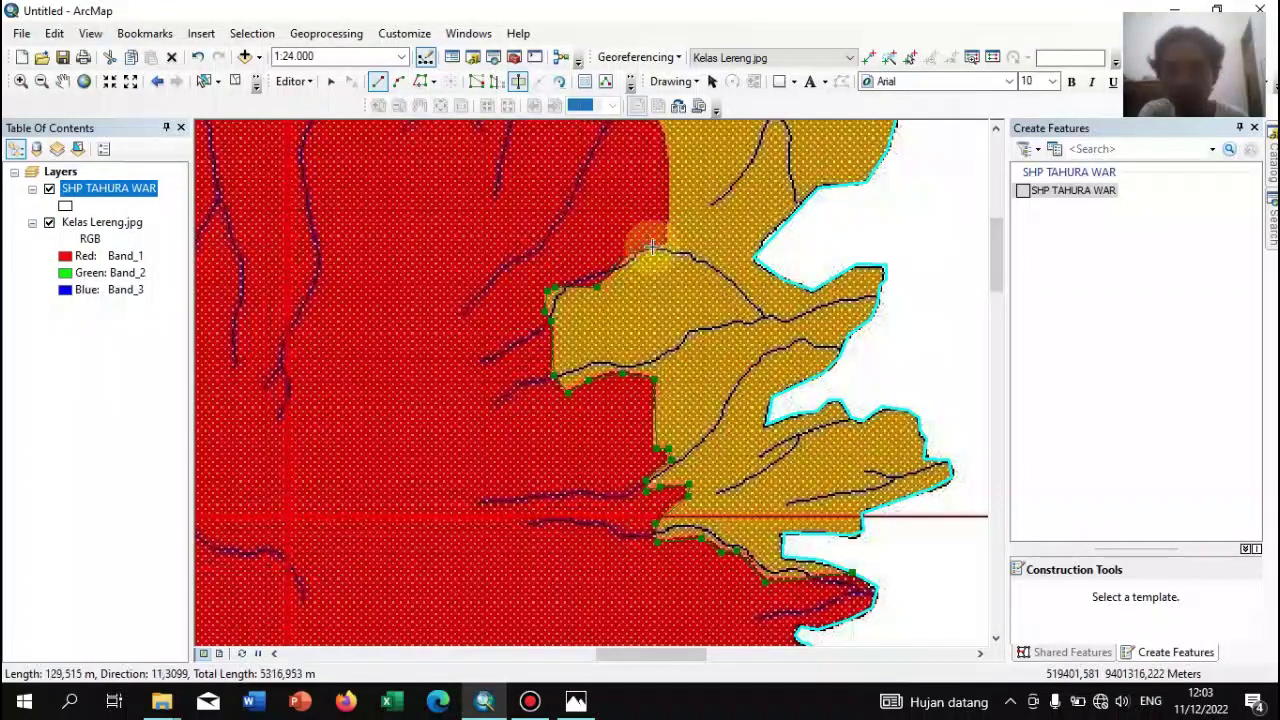
Trace the rest of the red-orange boundary and finish the cut at the polygon's north edge to split off the northeastern orange area
{"action": "key", "text": "Up"}
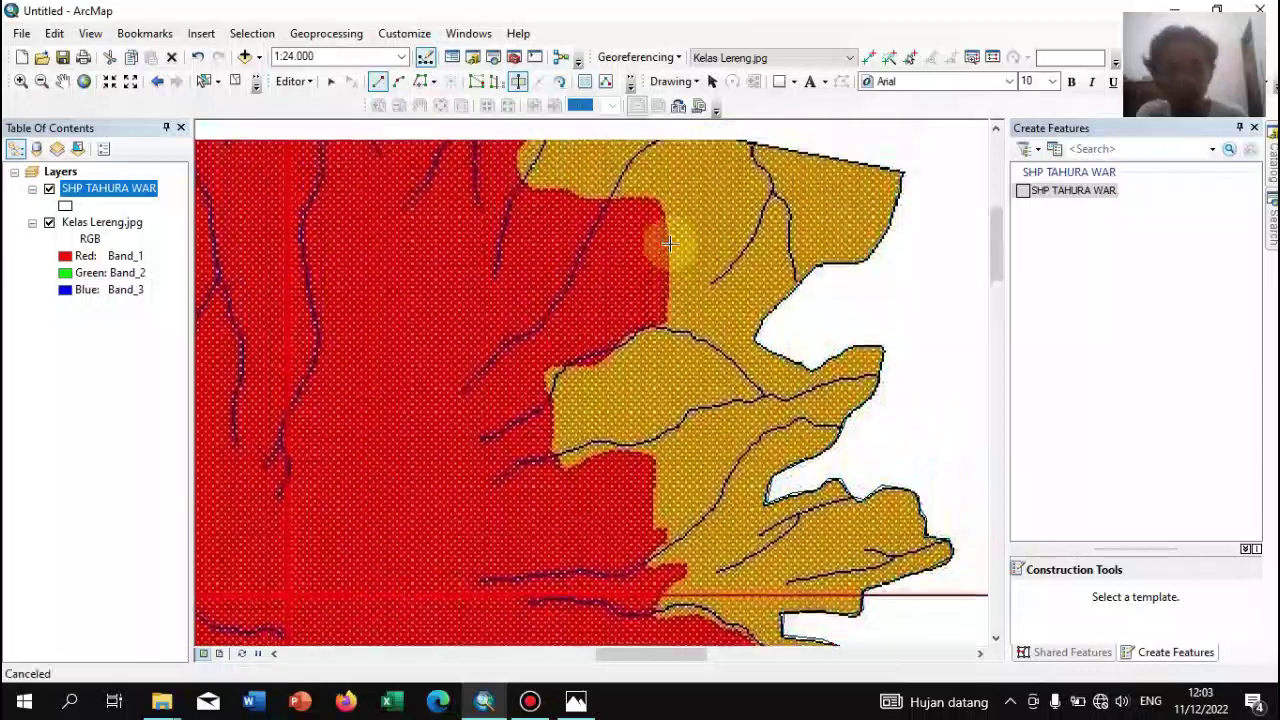
{"action": "key", "text": "Up"}
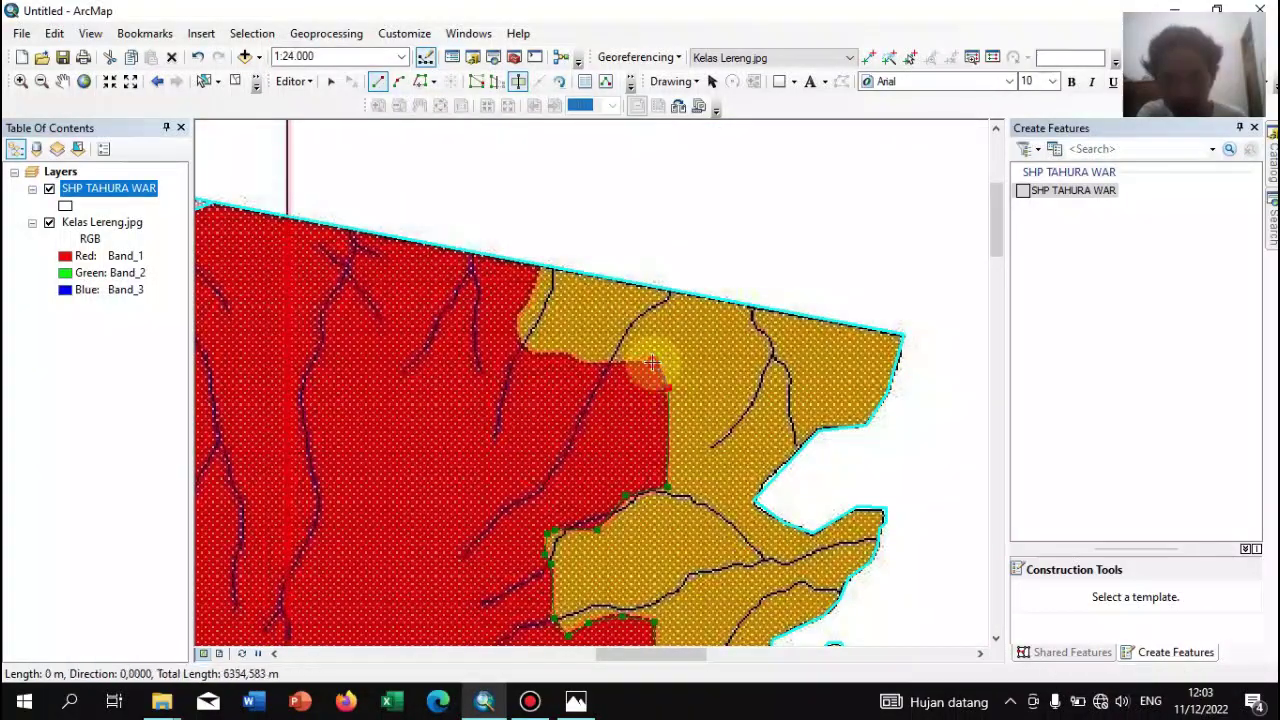
{"action": "left_click", "coordinate": [566, 354]}
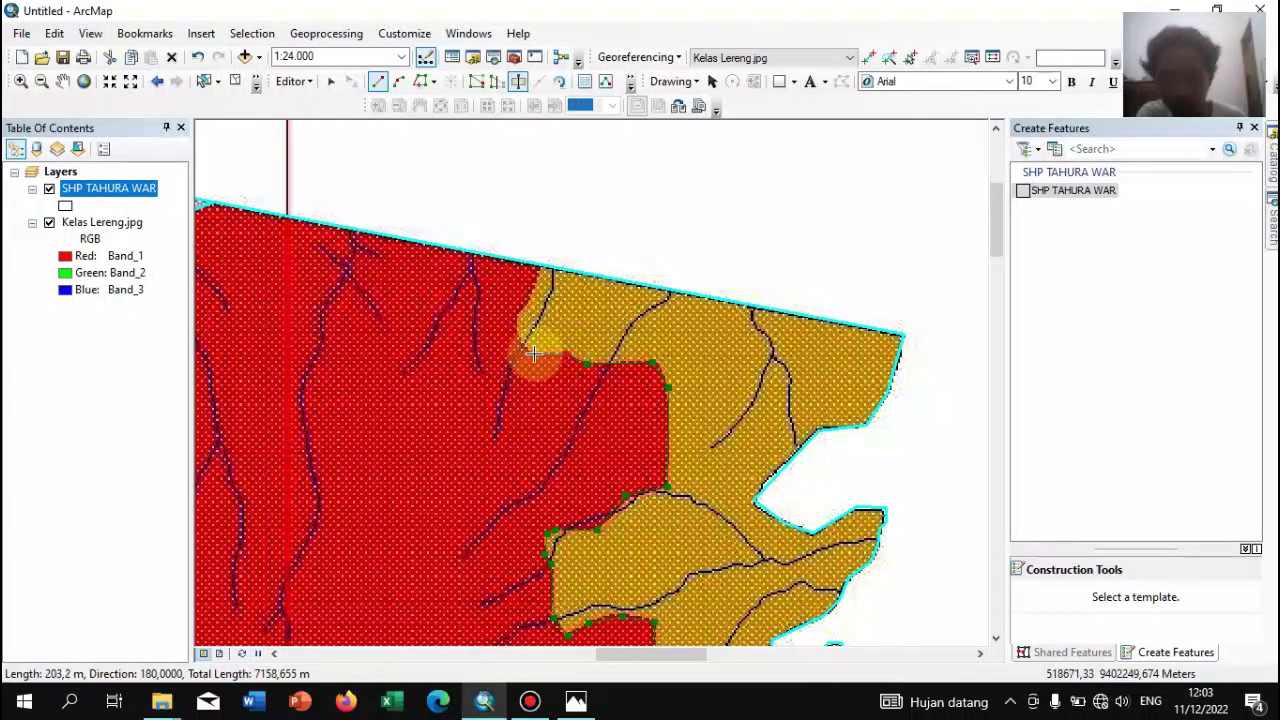
{"action": "left_click", "coordinate": [534, 354]}
{"action": "left_click", "coordinate": [518, 335]}
{"action": "left_click", "coordinate": [517, 316]}
{"action": "left_click", "coordinate": [526, 305]}
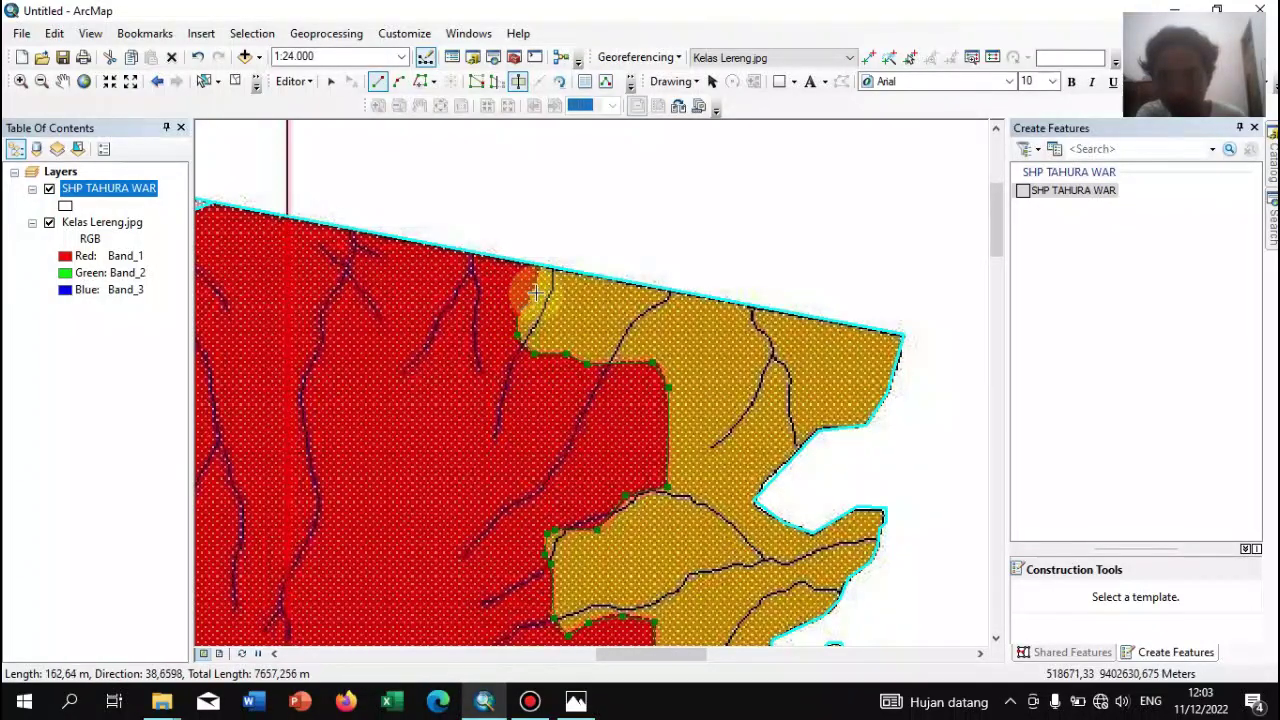
{"action": "double_click", "coordinate": [538, 258]}
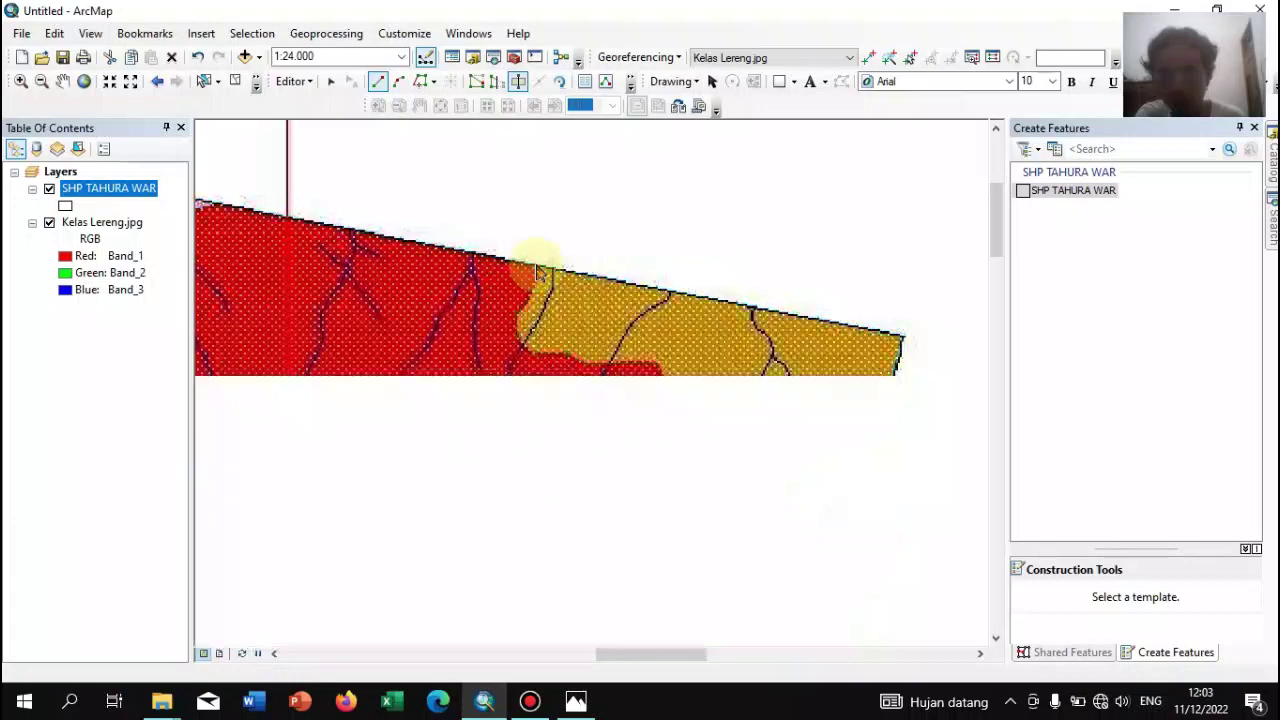
Select the remaining purple SHP TAHURA WAR polygon that surrounds the enclosed orange area in the southeastern part of the map
{"action": "right_click", "coordinate": [141, 193]}
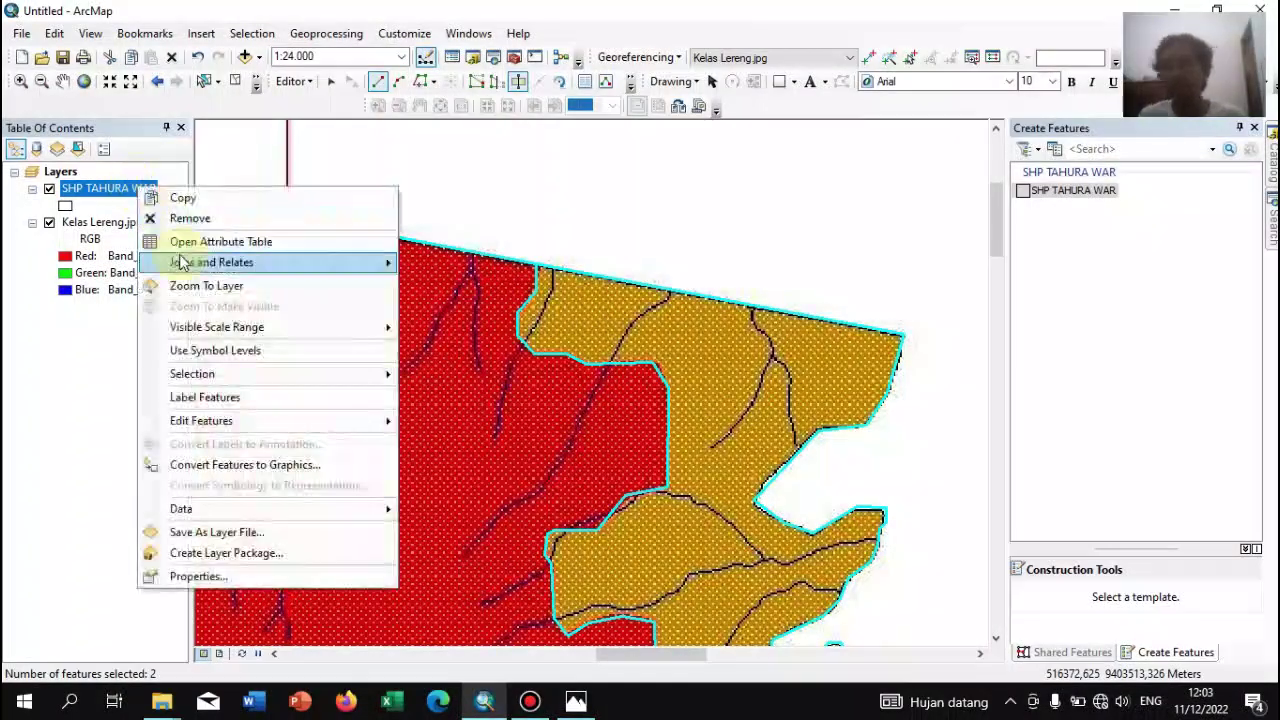
{"action": "left_click", "coordinate": [192, 286]}
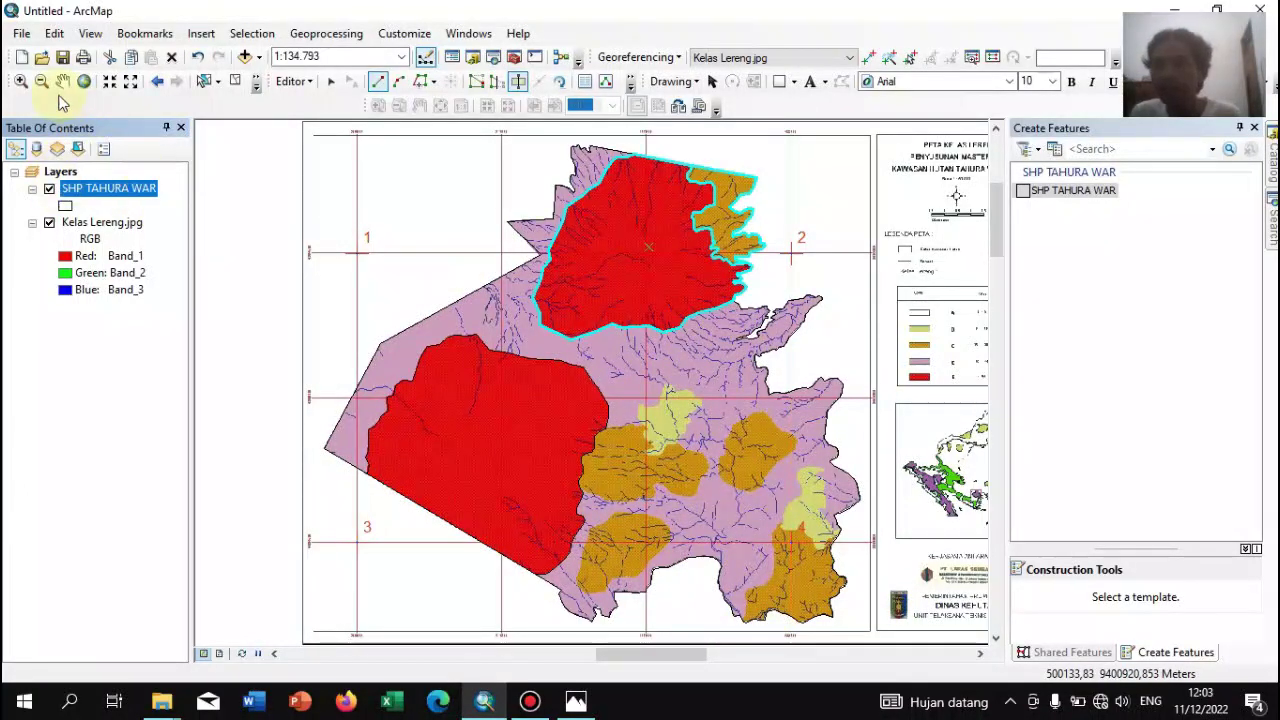
{"action": "left_click", "coordinate": [20, 81]}
{"action": "left_click_drag", "start_coordinate": [678, 373], "coordinate": [830, 545]}
{"action": "left_click_drag", "start_coordinate": [415, 182], "coordinate": [783, 532]}
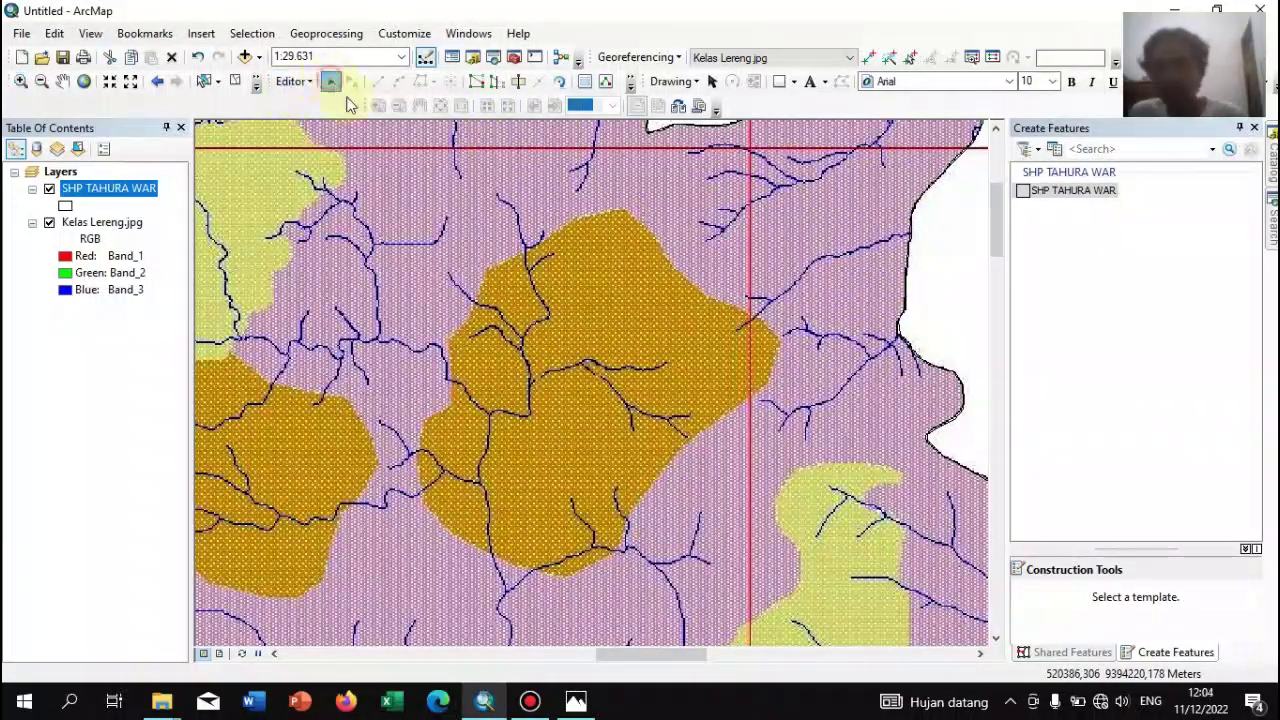
{"action": "left_click", "coordinate": [905, 335]}
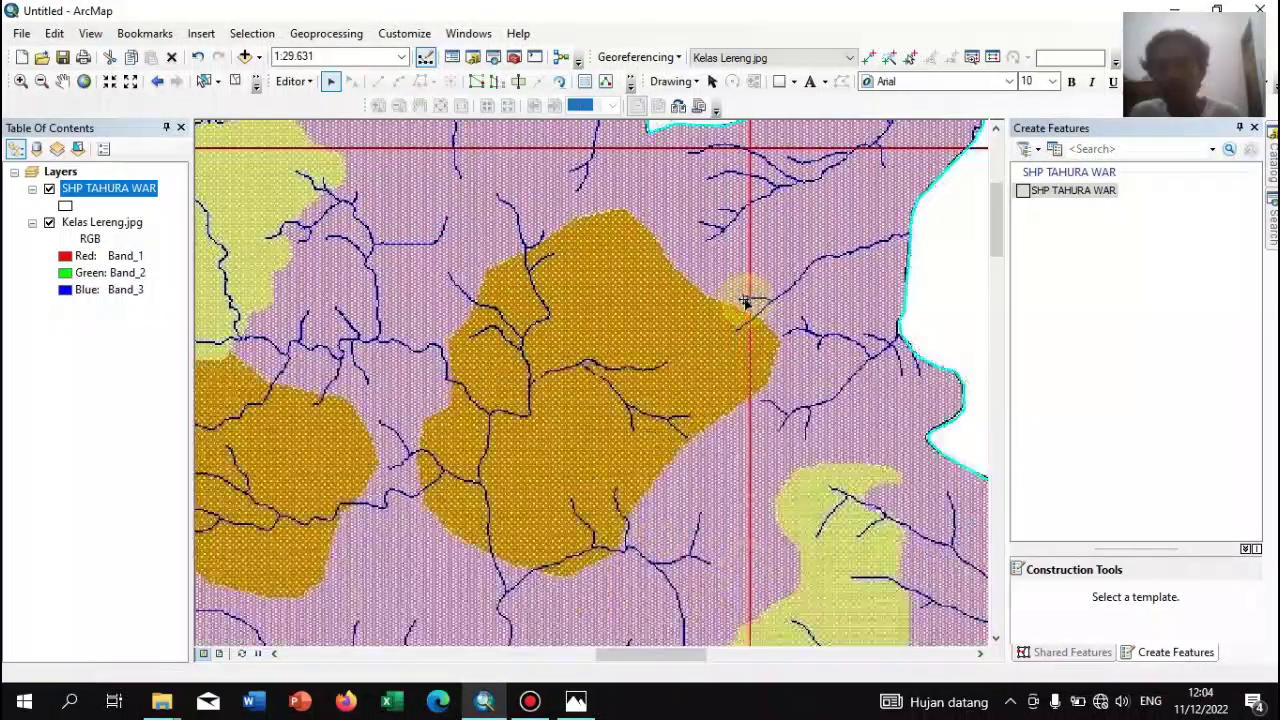
Save the polygon edits and stop the edit session
{"action": "left_click", "coordinate": [312, 83]}
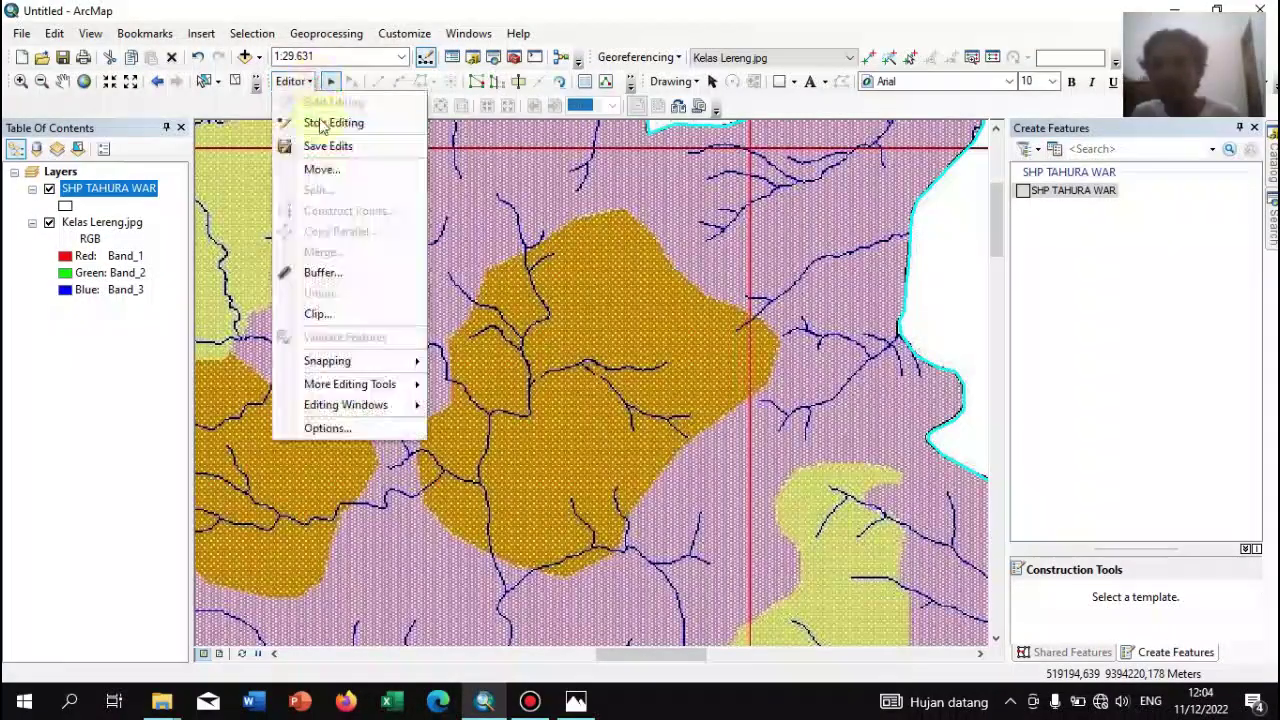
{"action": "left_click", "coordinate": [326, 145]}
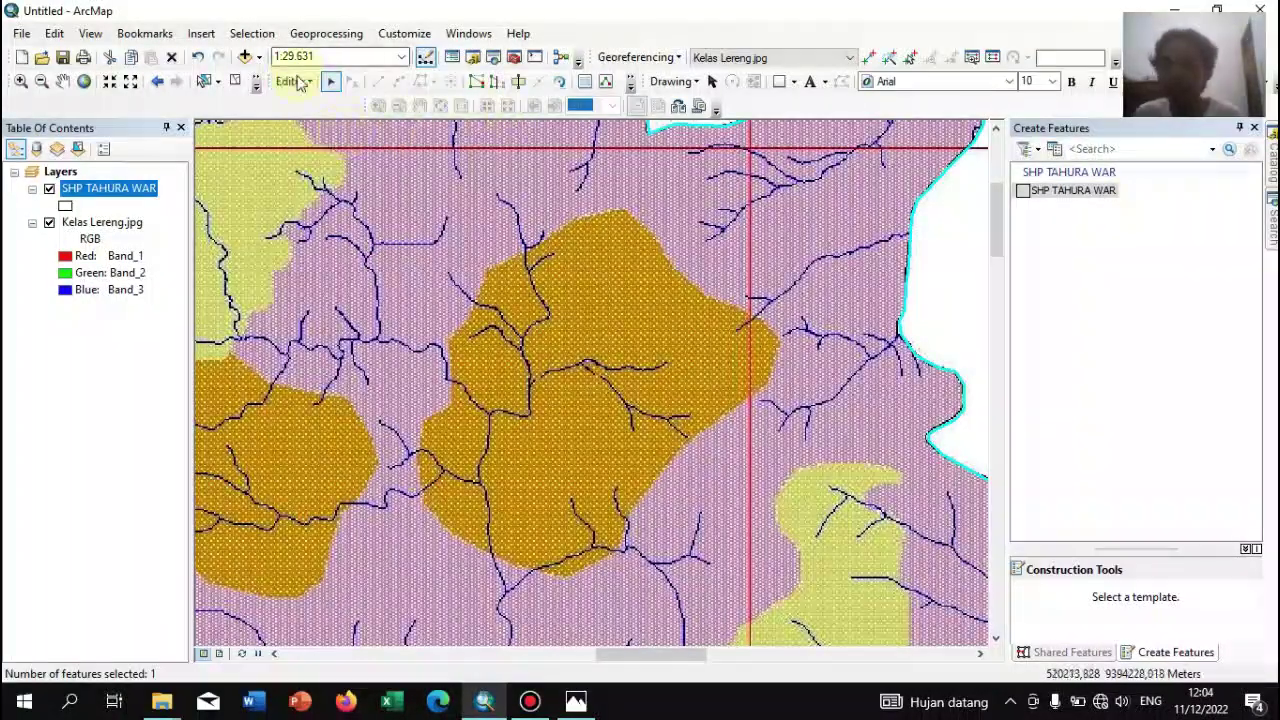
{"action": "left_click", "coordinate": [300, 82]}
{"action": "left_click", "coordinate": [322, 123]}
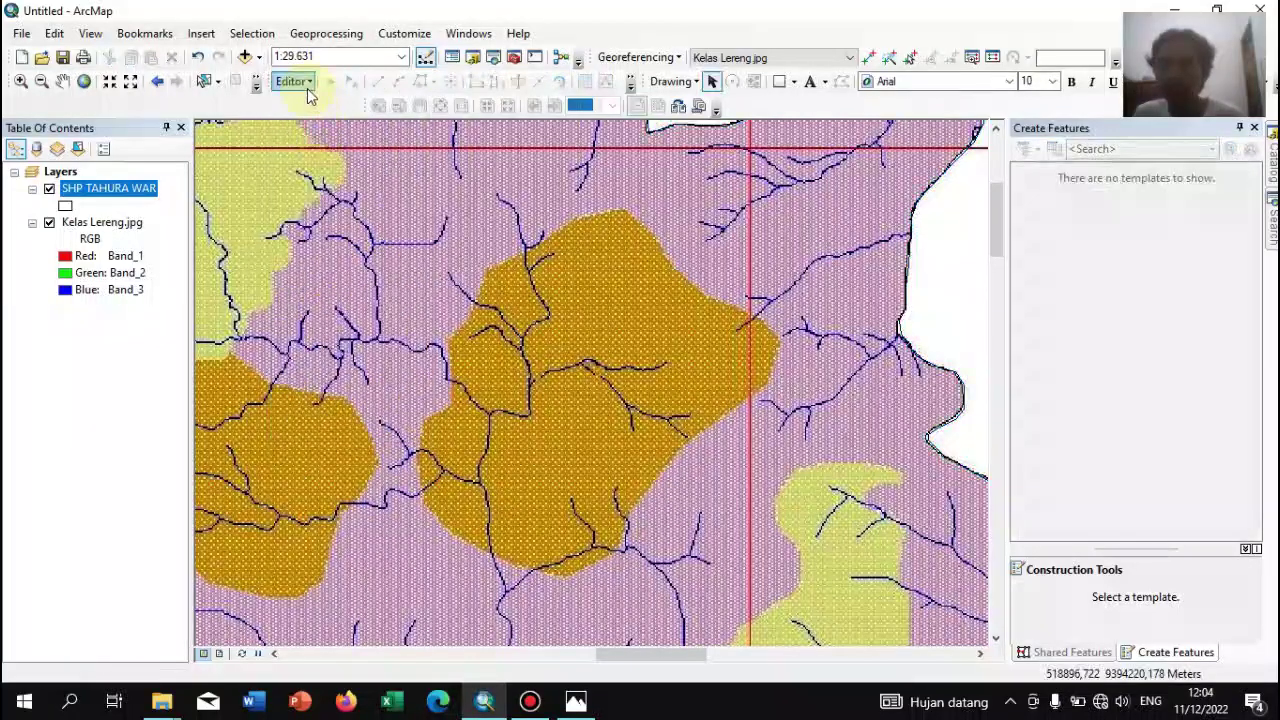
Restart editing despite the spatial reference warning, with the surrounding polygon selected and the SHP TAHURA WAR template active for polygon construction
{"action": "left_click", "coordinate": [306, 86]}
{"action": "left_click", "coordinate": [320, 105]}
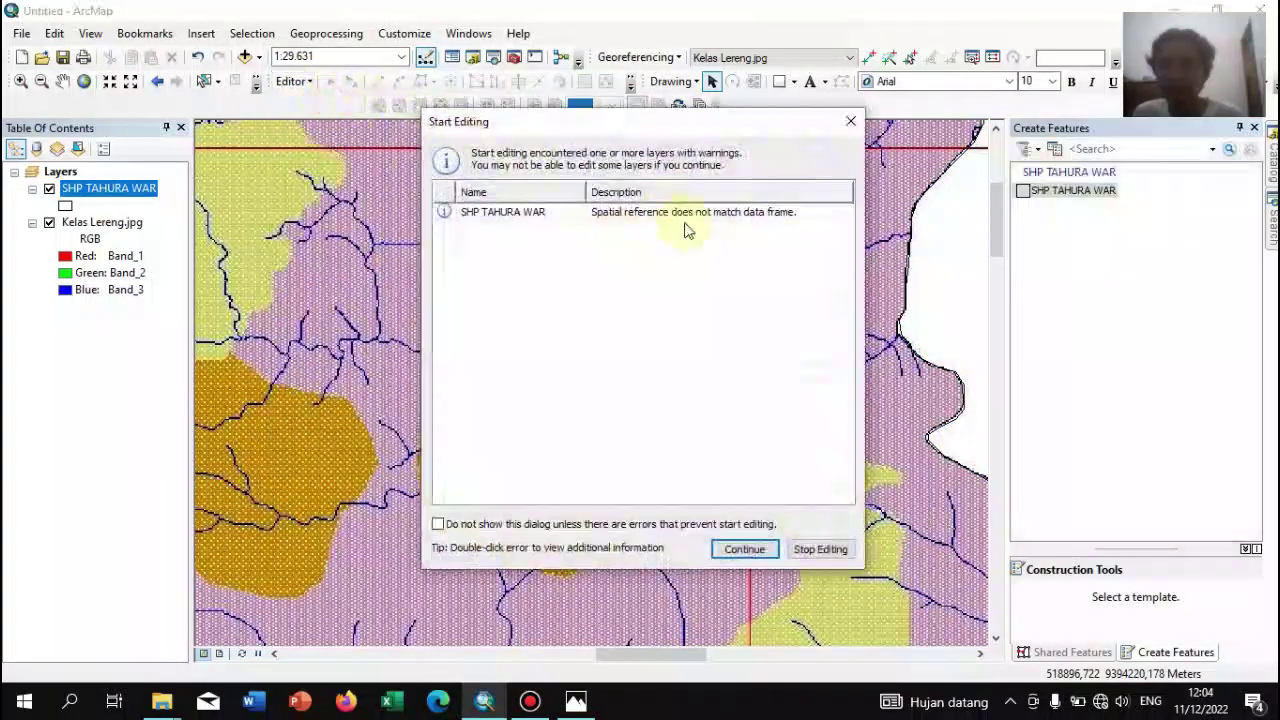
{"action": "left_click", "coordinate": [745, 549]}
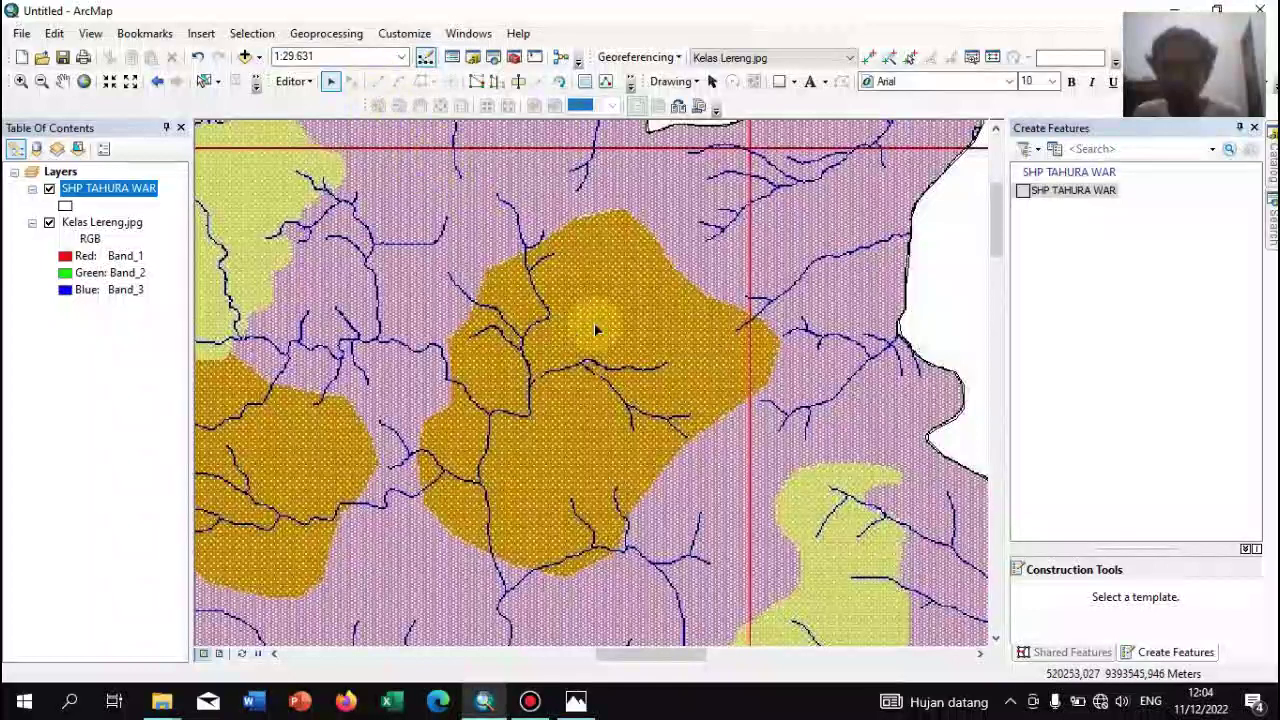
{"action": "left_click", "coordinate": [630, 347]}
{"action": "left_click", "coordinate": [1077, 195]}
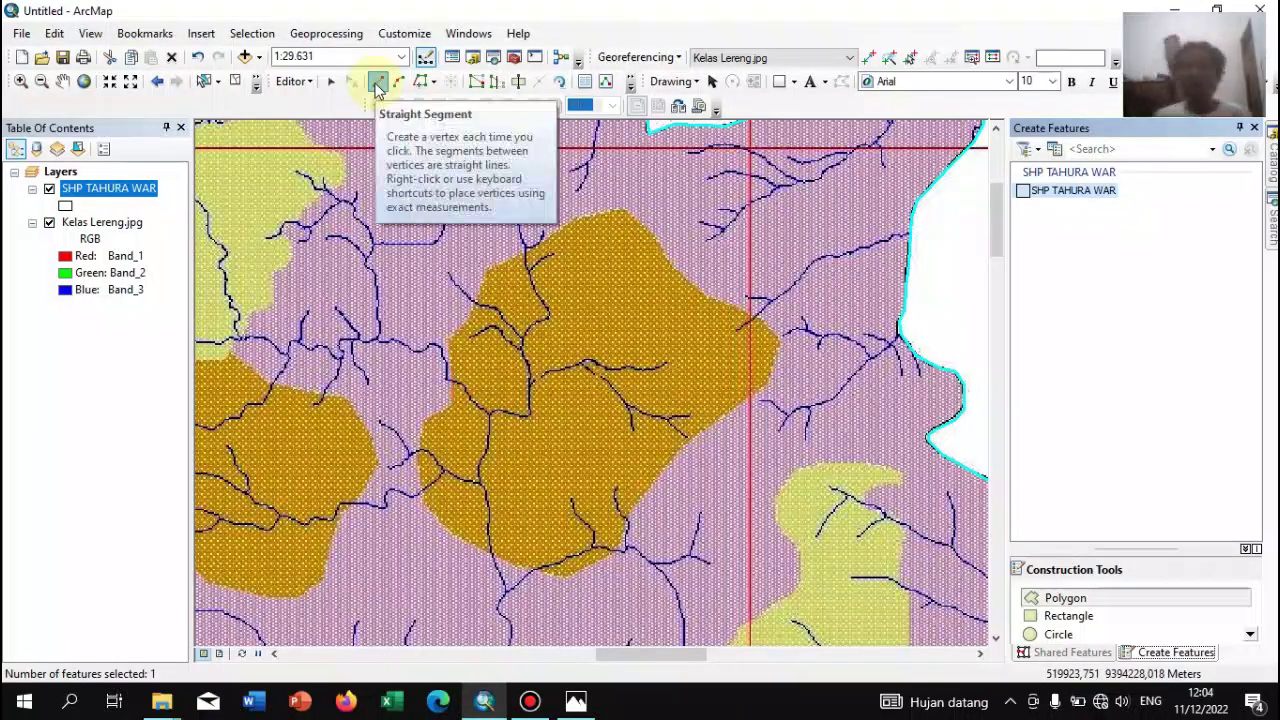
Draw a new SHP TAHURA WAR polygon around the enclosed orange area, following its outline clockwise from the northern tip and finishing it there
{"action": "left_click", "coordinate": [621, 208]}
{"action": "left_click", "coordinate": [660, 245]}
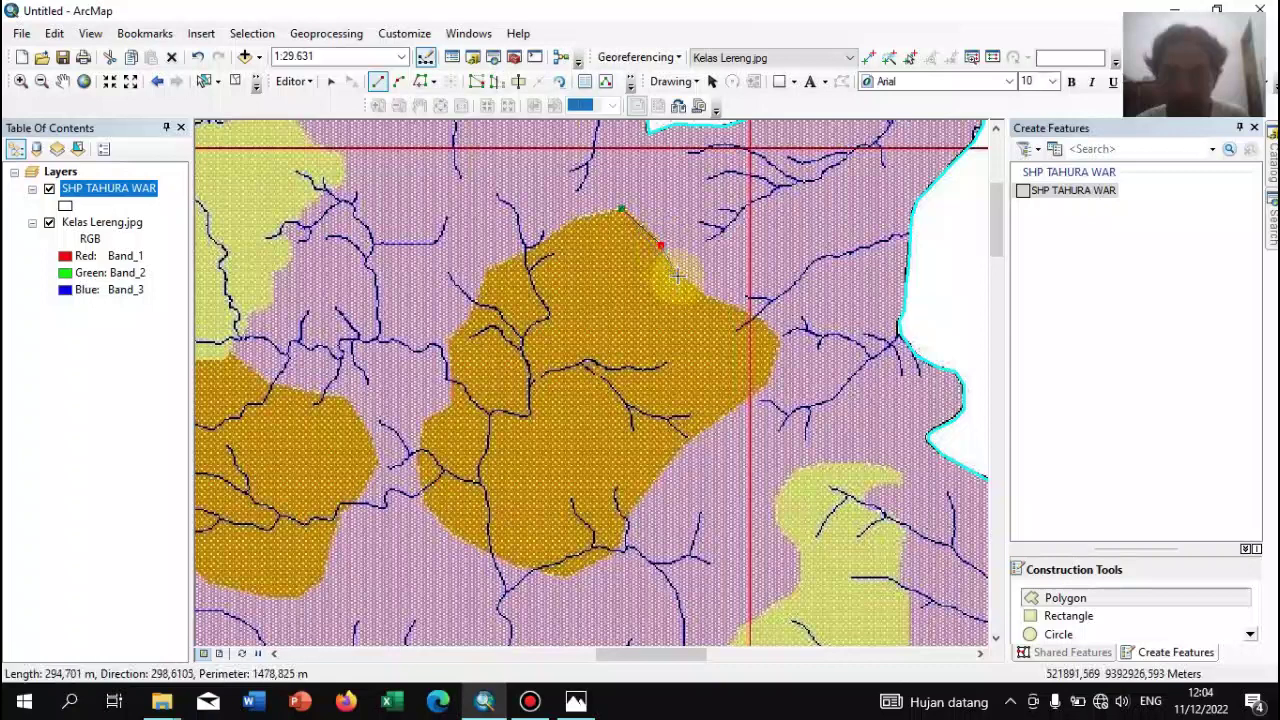
{"action": "left_click", "coordinate": [677, 275]}
{"action": "left_click", "coordinate": [706, 297]}
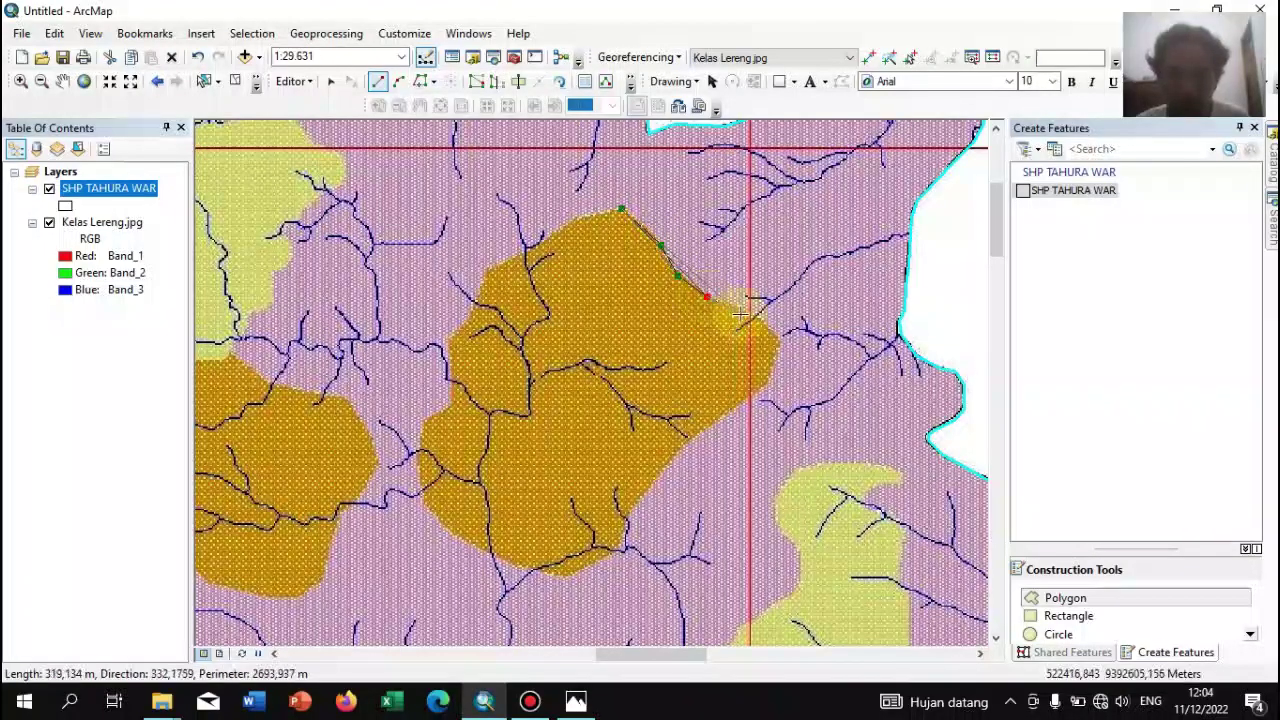
{"action": "left_click", "coordinate": [746, 313]}
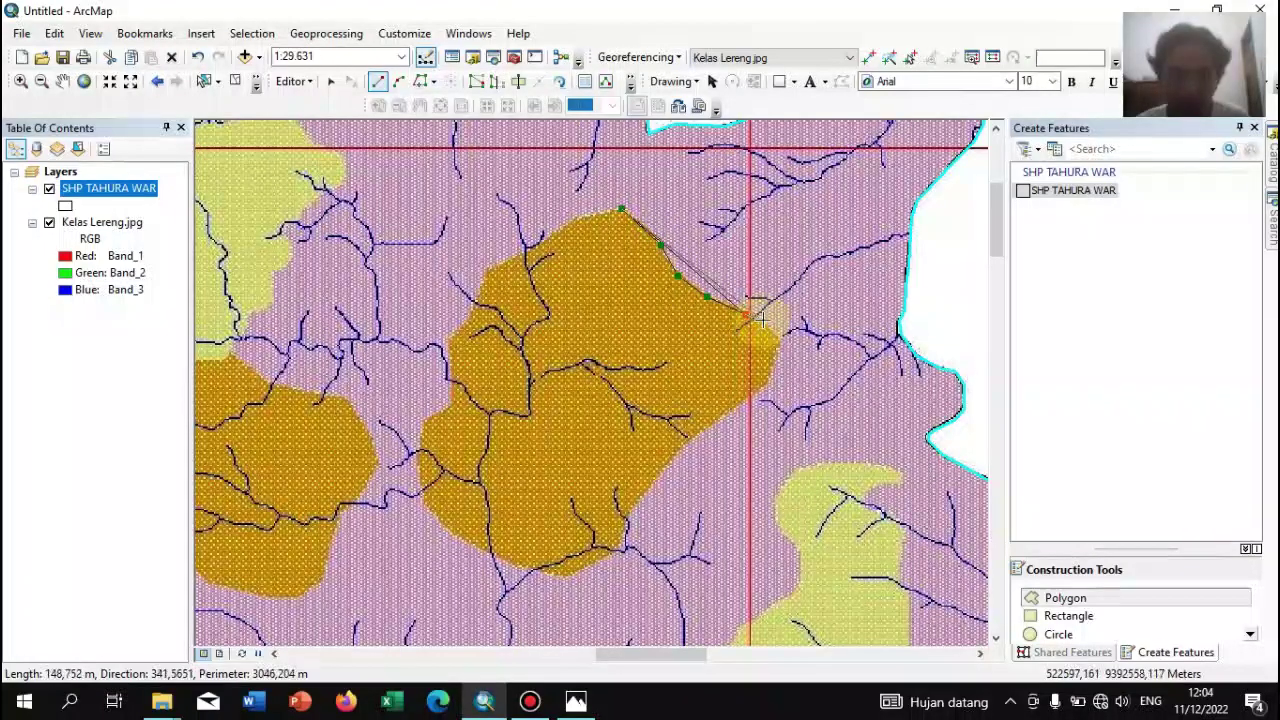
{"action": "left_click", "coordinate": [760, 318]}
{"action": "left_click", "coordinate": [778, 340]}
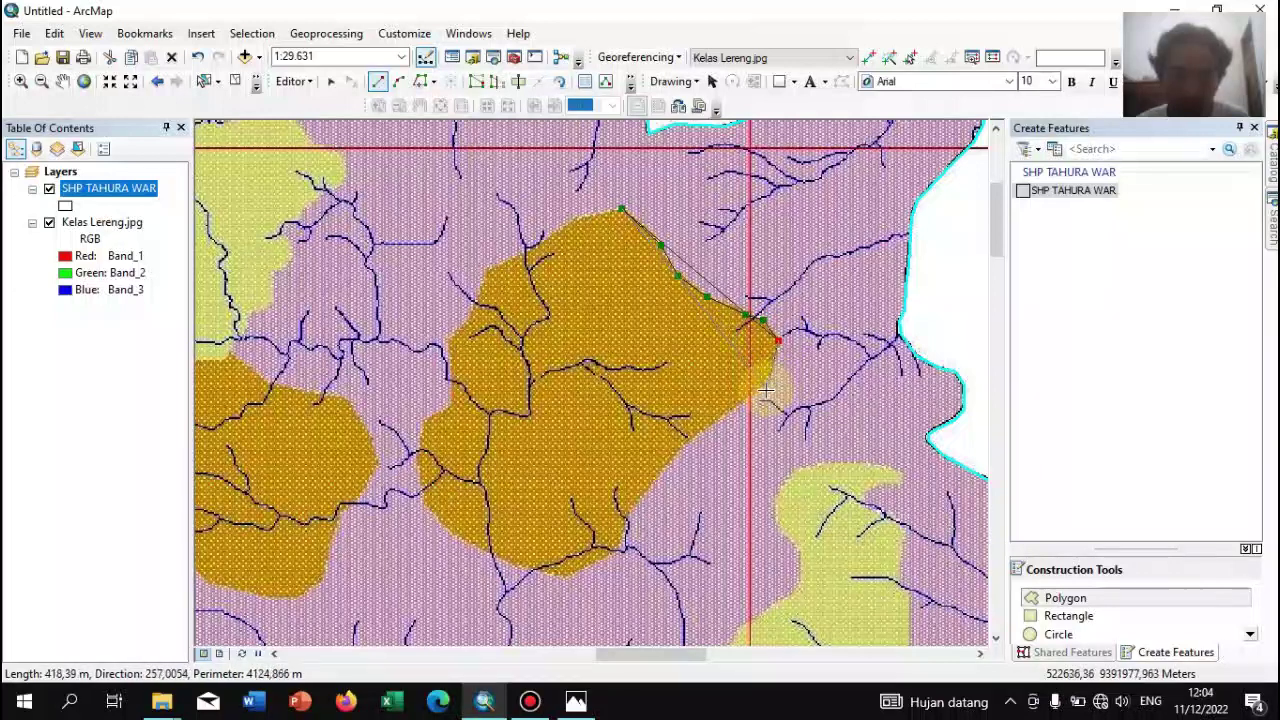
{"action": "left_click", "coordinate": [765, 392]}
{"action": "left_click", "coordinate": [717, 424]}
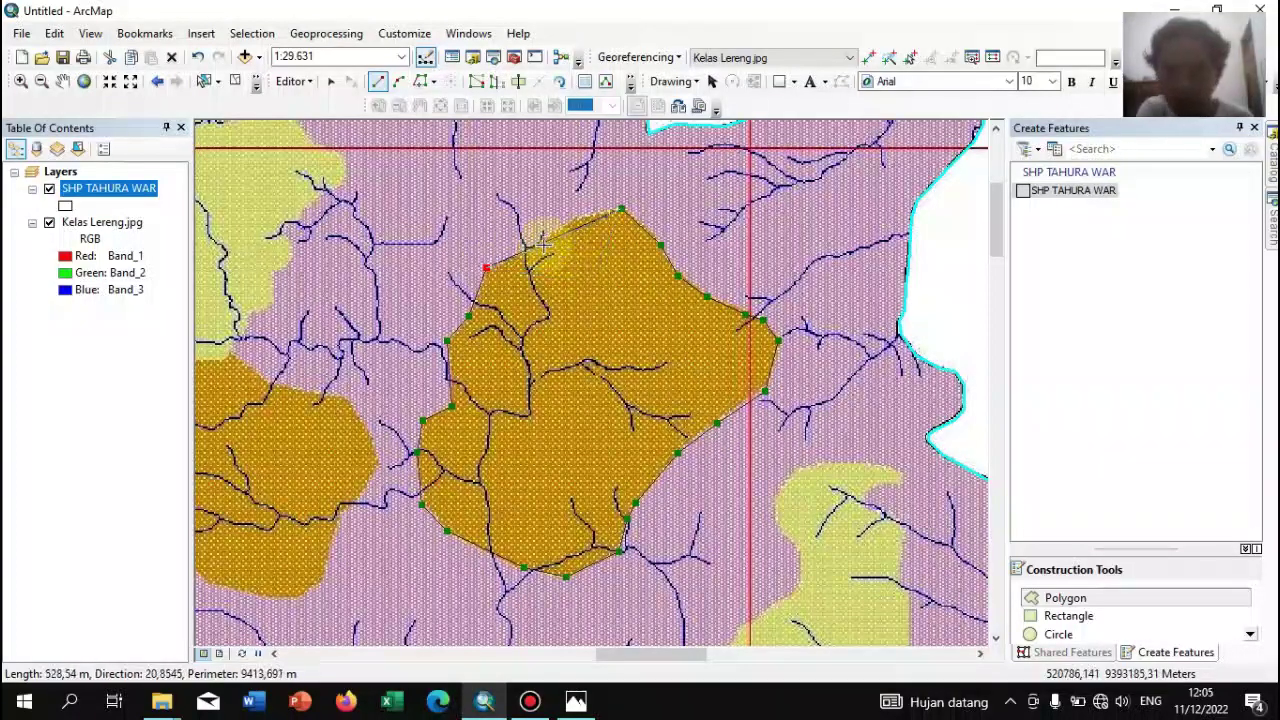
{"action": "left_click", "coordinate": [540, 244]}
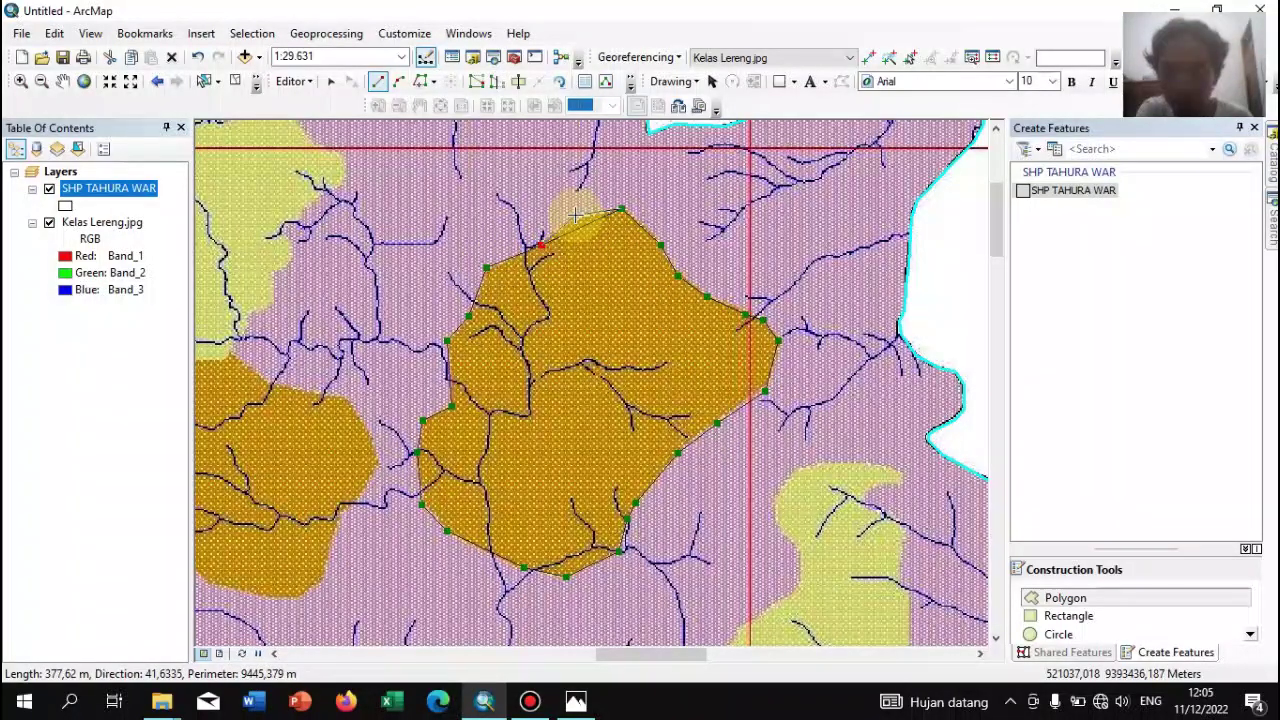
{"action": "double_click", "coordinate": [575, 215]}
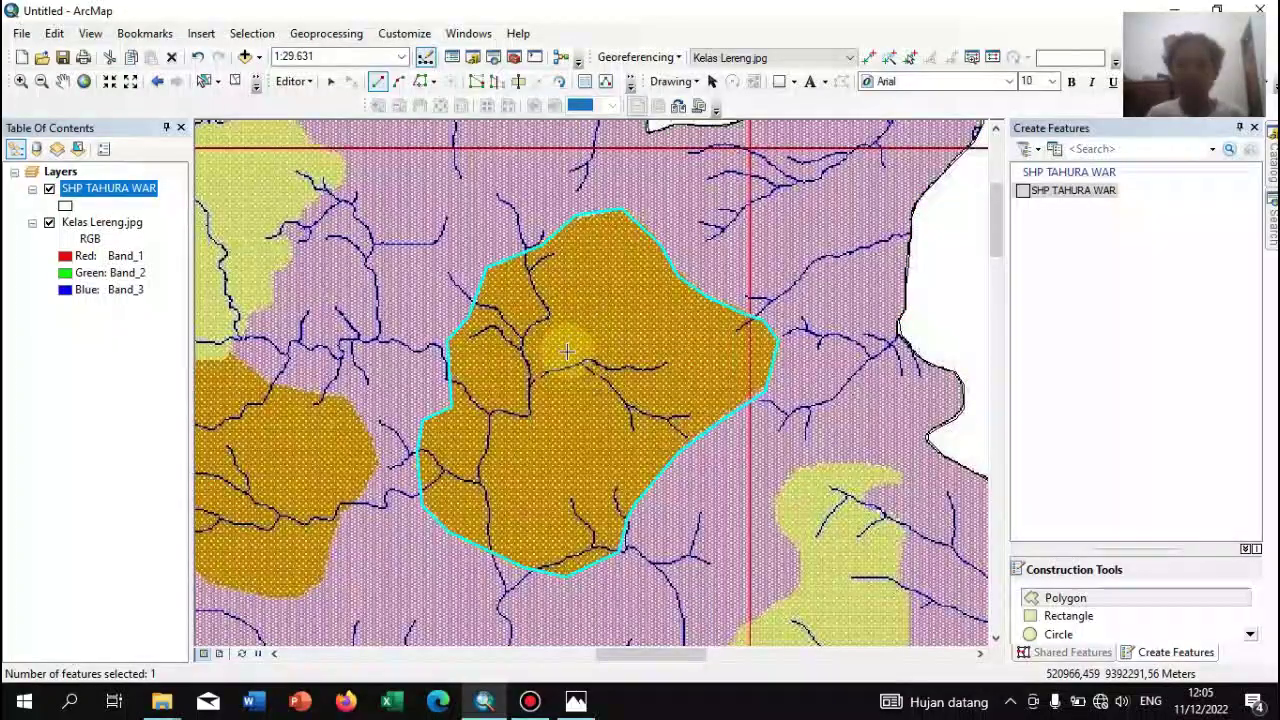
Start a new SHP TAHURA WAR polygon on the yellow area west of the finished orange polygon, tracing its western edge northward
{"action": "left_click_drag", "start_coordinate": [500, 290], "coordinate": [917, 413]}
{"action": "left_click_drag", "start_coordinate": [486, 334], "coordinate": [610, 510]}
{"action": "left_click_drag", "start_coordinate": [540, 367], "coordinate": [553, 392]}
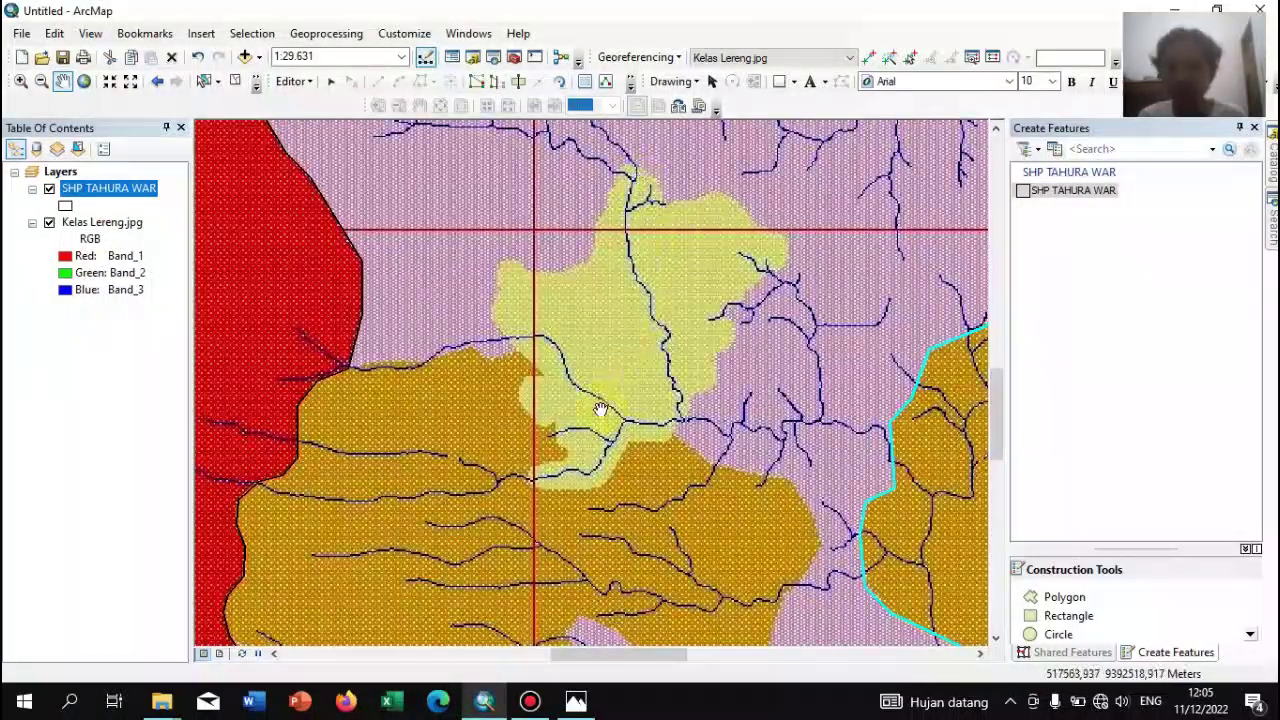
{"action": "scroll", "coordinate": [574, 310], "scroll_direction": "up", "scroll_amount": 3}
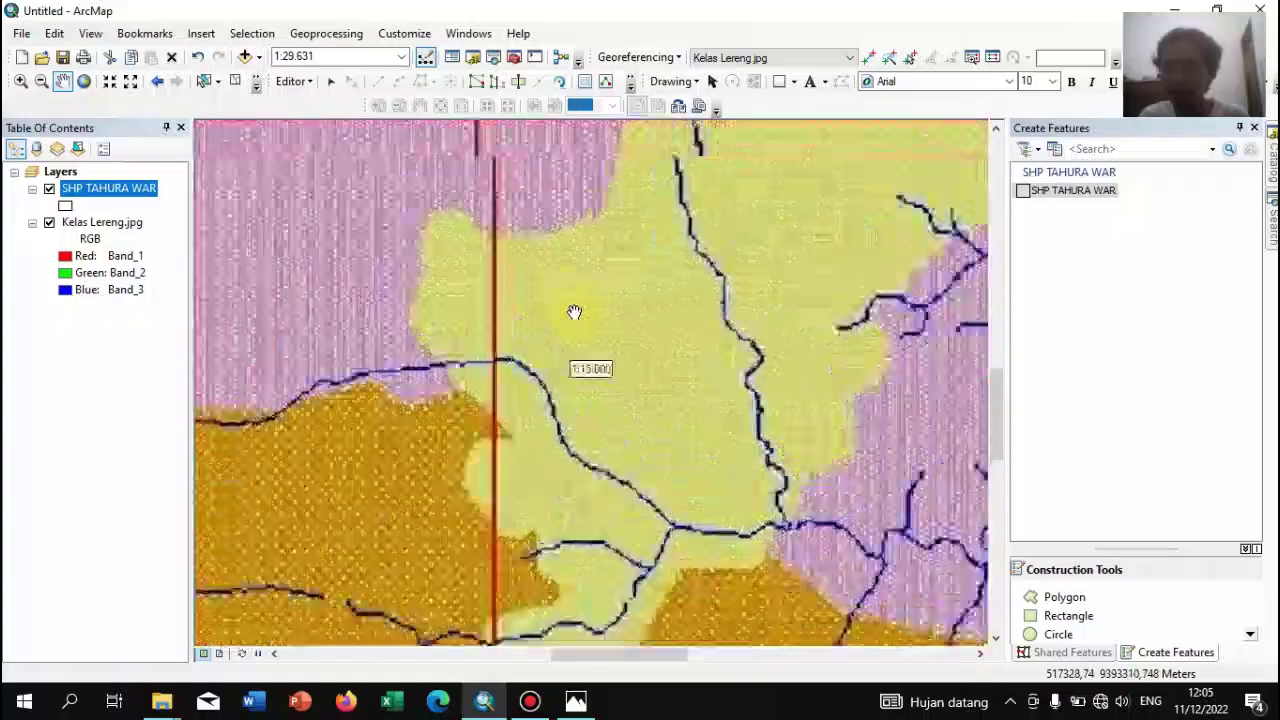
{"action": "scroll", "coordinate": [574, 312], "scroll_direction": "up", "scroll_amount": 1}
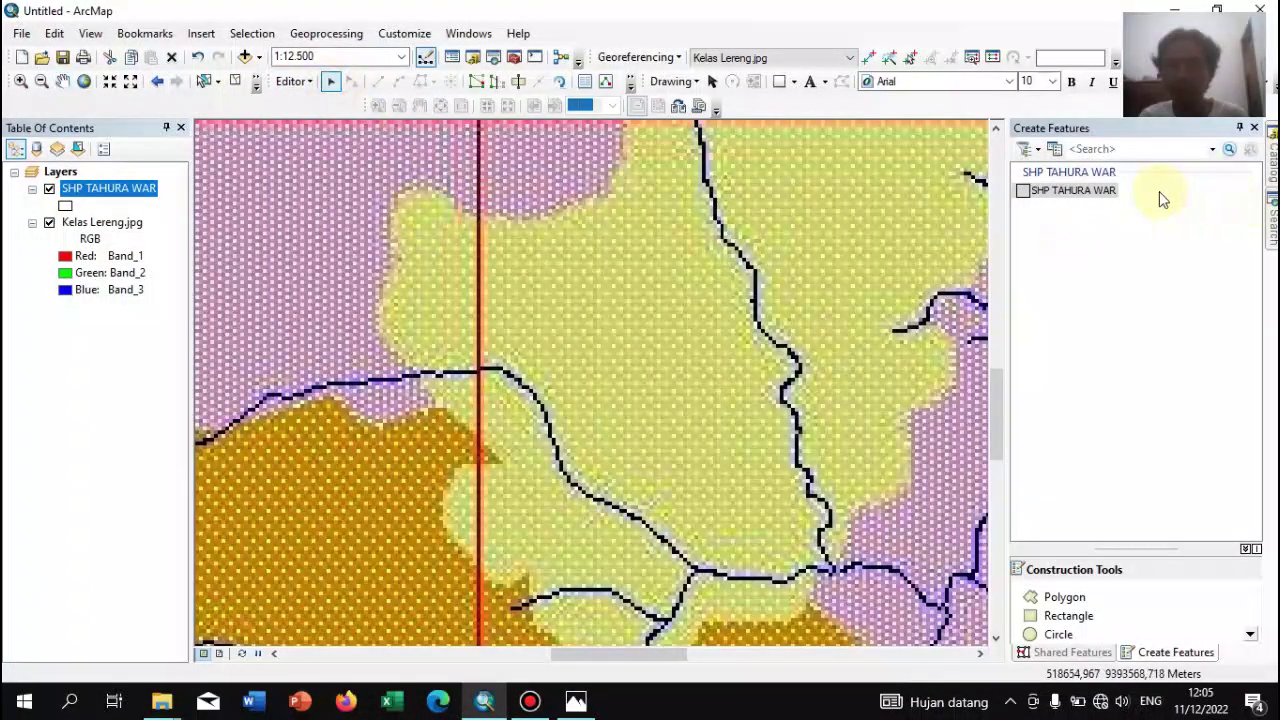
{"action": "left_click", "coordinate": [1084, 192]}
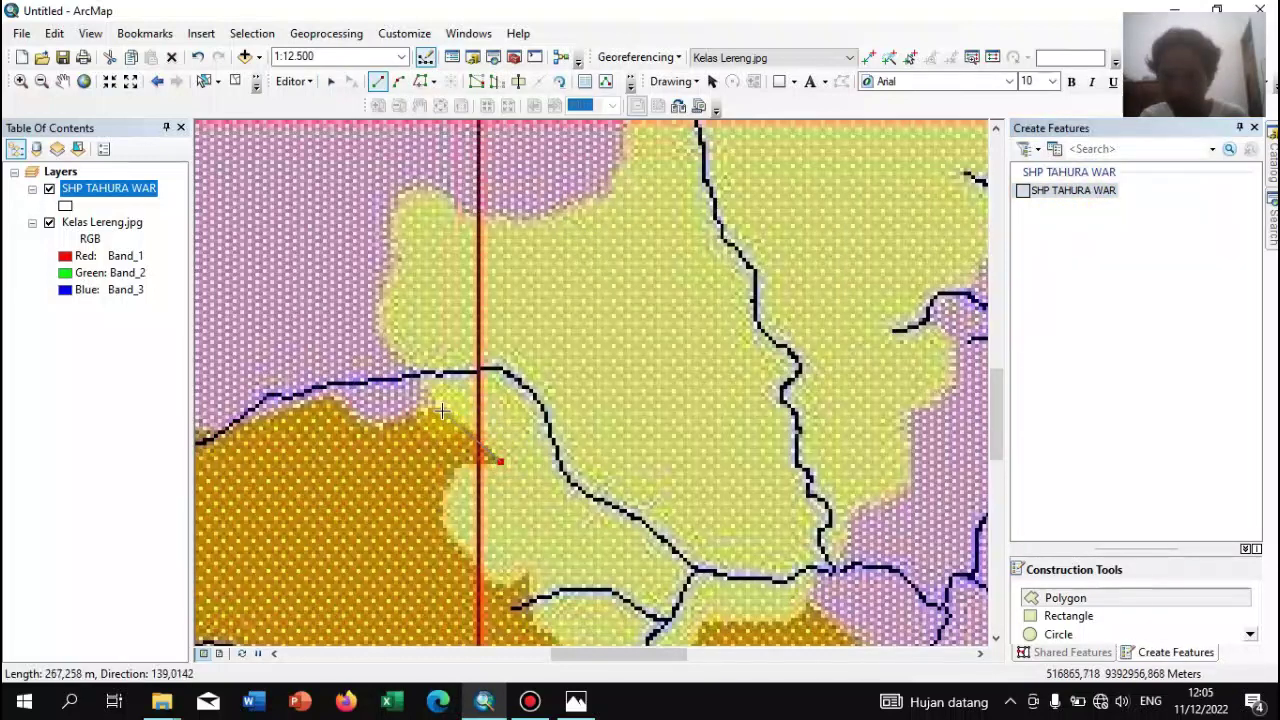
{"action": "left_click", "coordinate": [430, 390]}
{"action": "left_click", "coordinate": [397, 352]}
{"action": "left_click", "coordinate": [376, 328]}
{"action": "left_click", "coordinate": [381, 290]}
{"action": "left_click", "coordinate": [404, 257]}
{"action": "left_click", "coordinate": [393, 233]}
{"action": "left_click", "coordinate": [394, 202]}
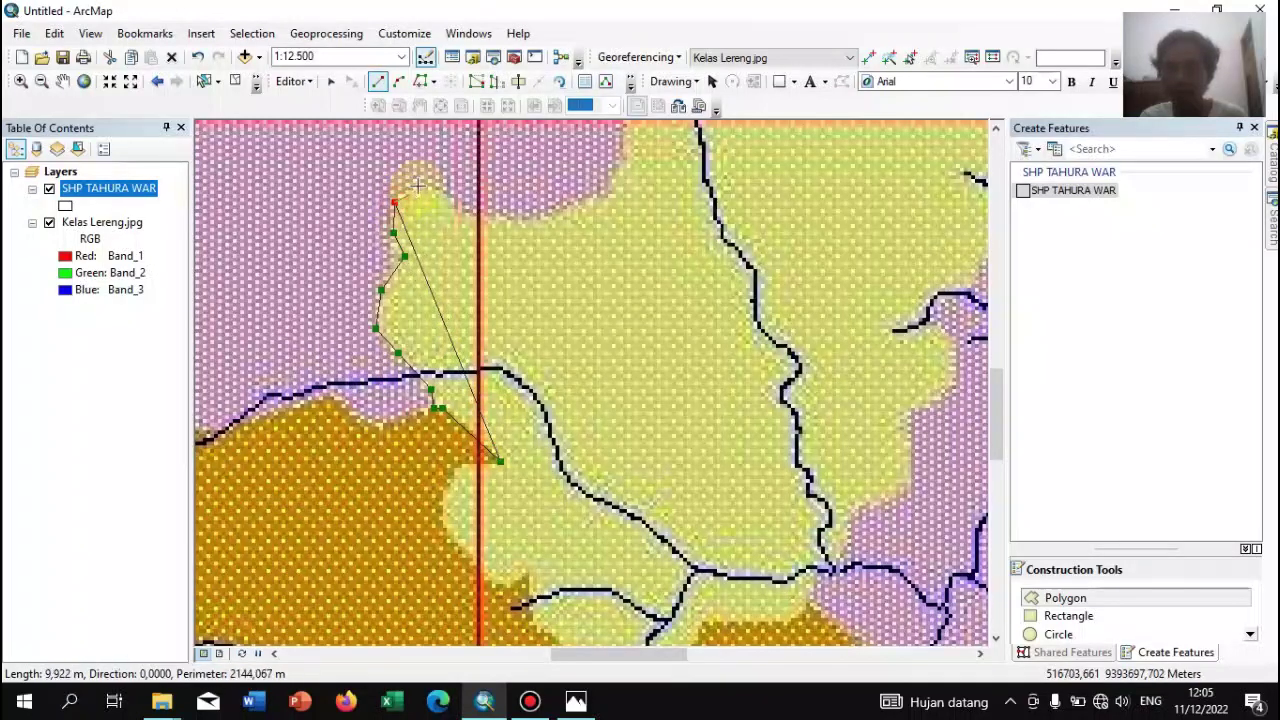
Continue the polygon over the top of the yellow area's western lobe and up toward its northern tip
{"action": "left_click", "coordinate": [419, 186]}
{"action": "left_click", "coordinate": [455, 197]}
{"action": "left_click", "coordinate": [461, 213]}
{"action": "left_click", "coordinate": [525, 218]}
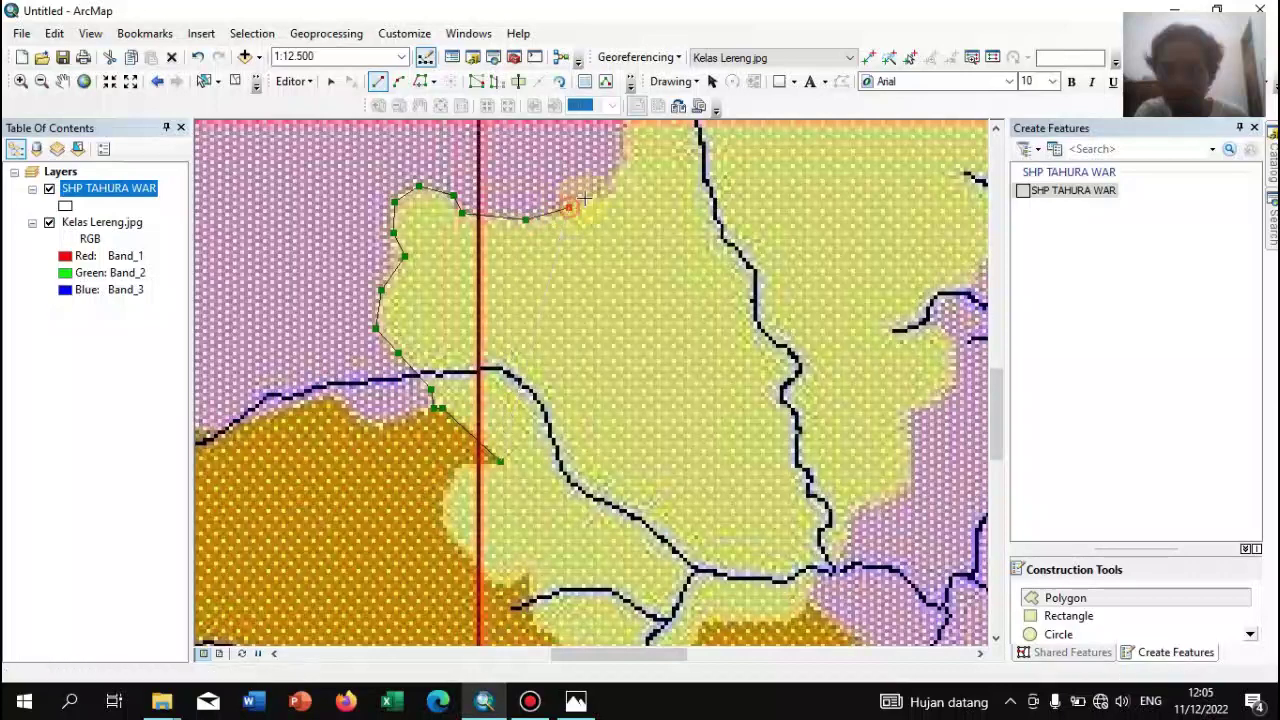
{"action": "scroll", "coordinate": [604, 196], "scroll_direction": "up", "scroll_amount": 3}
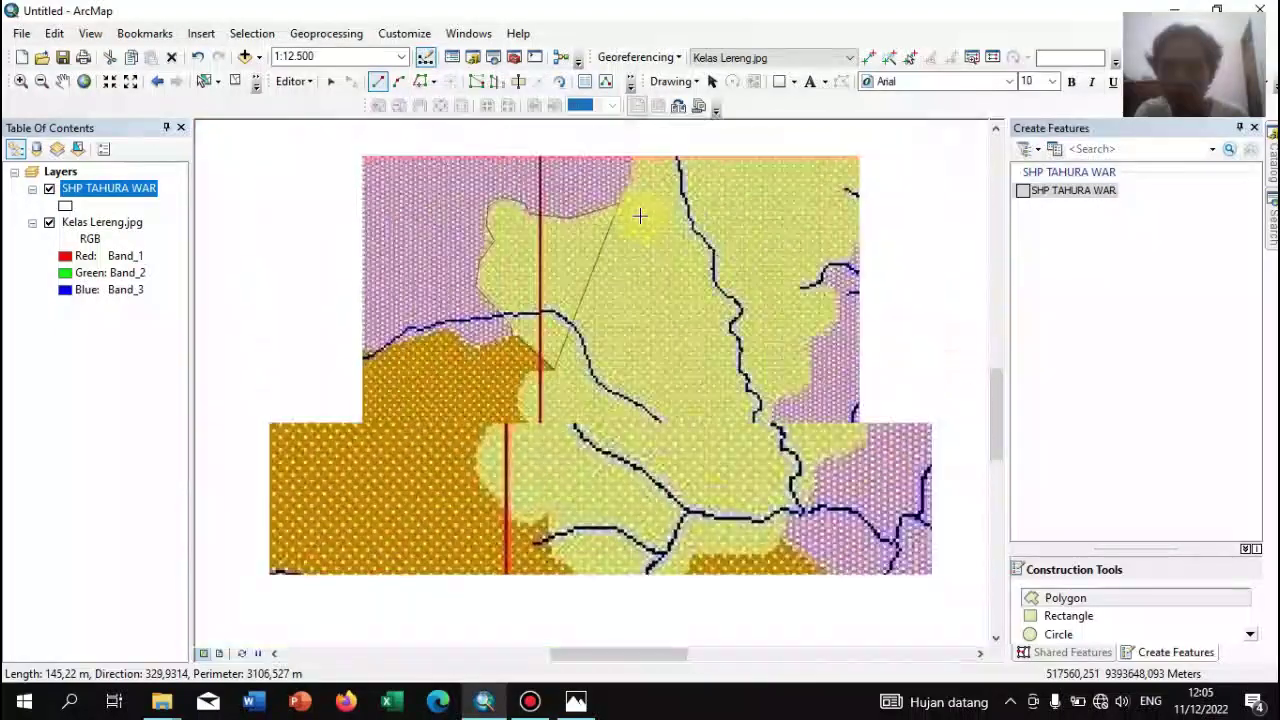
{"action": "key", "text": "Up"}
{"action": "key", "text": "Right"}
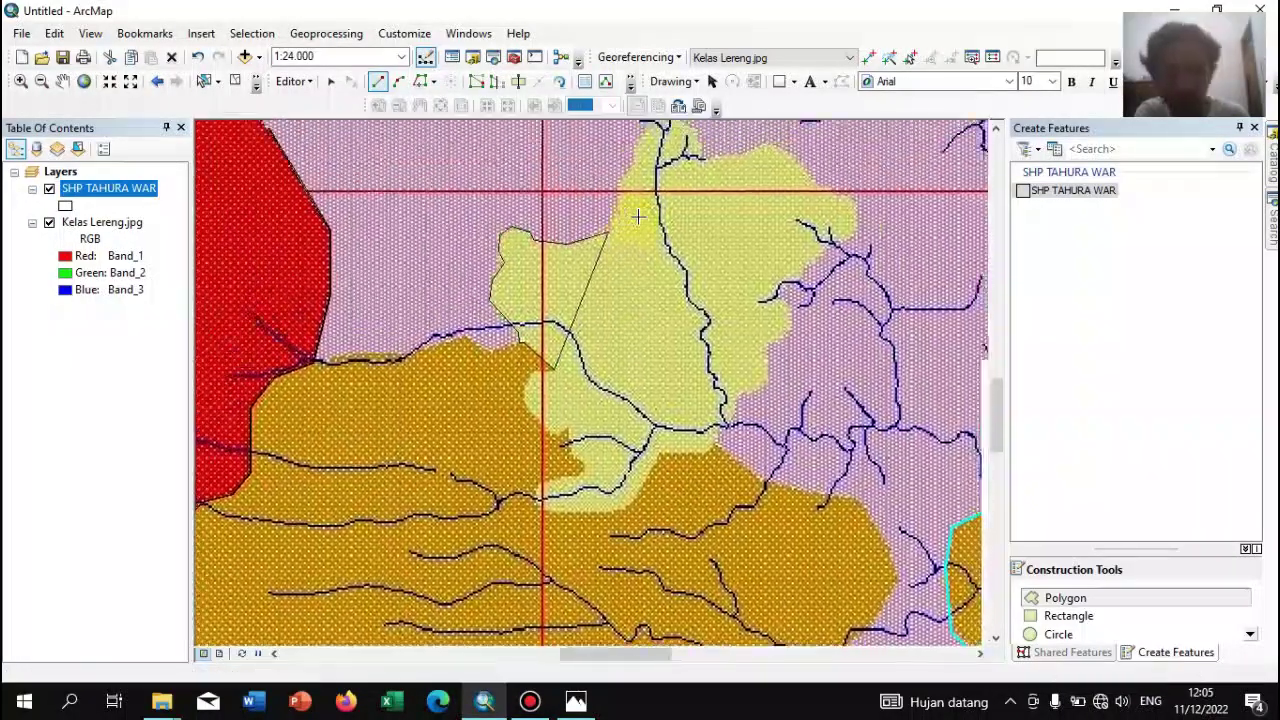
{"action": "scroll", "coordinate": [637, 216], "scroll_direction": "down", "scroll_amount": 3}
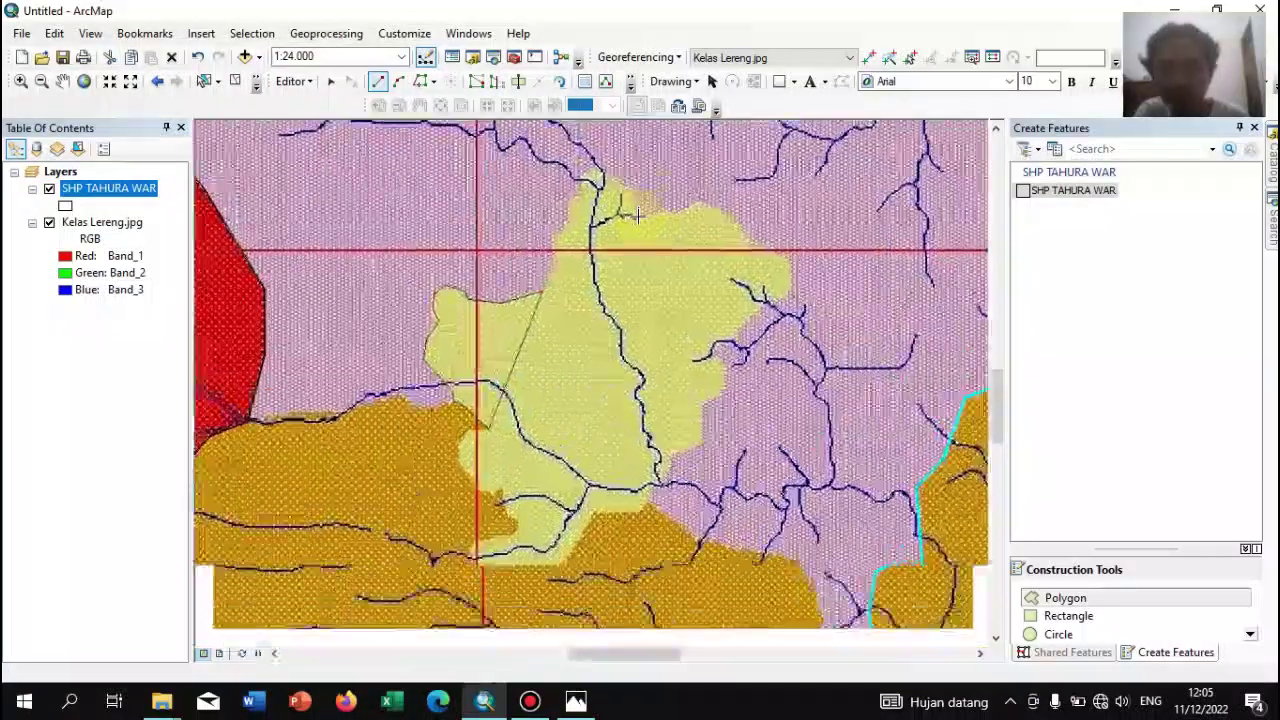
{"action": "scroll", "coordinate": [437, 349], "scroll_direction": "down", "scroll_amount": 1}
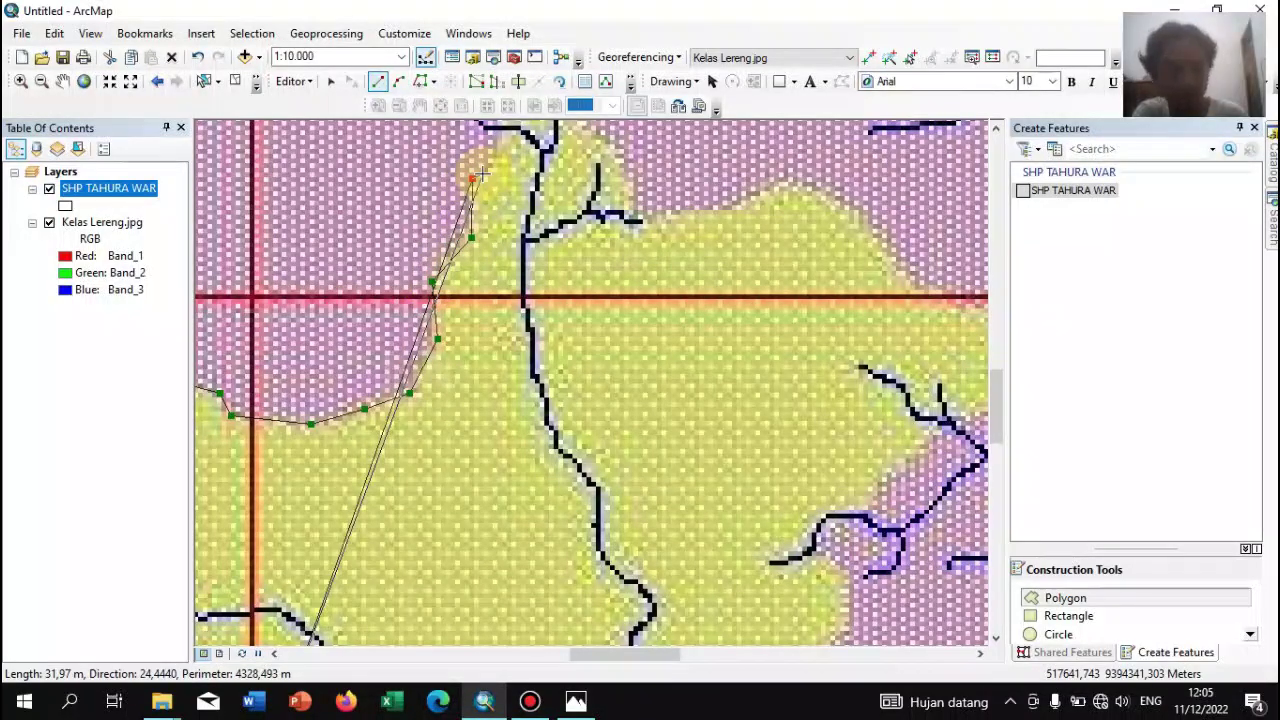
Trace the northern tip and the rest of the yellow area's outline, and finish the polygon near its starting vertex
{"action": "key", "text": "Up"}
{"action": "key", "text": "Right"}
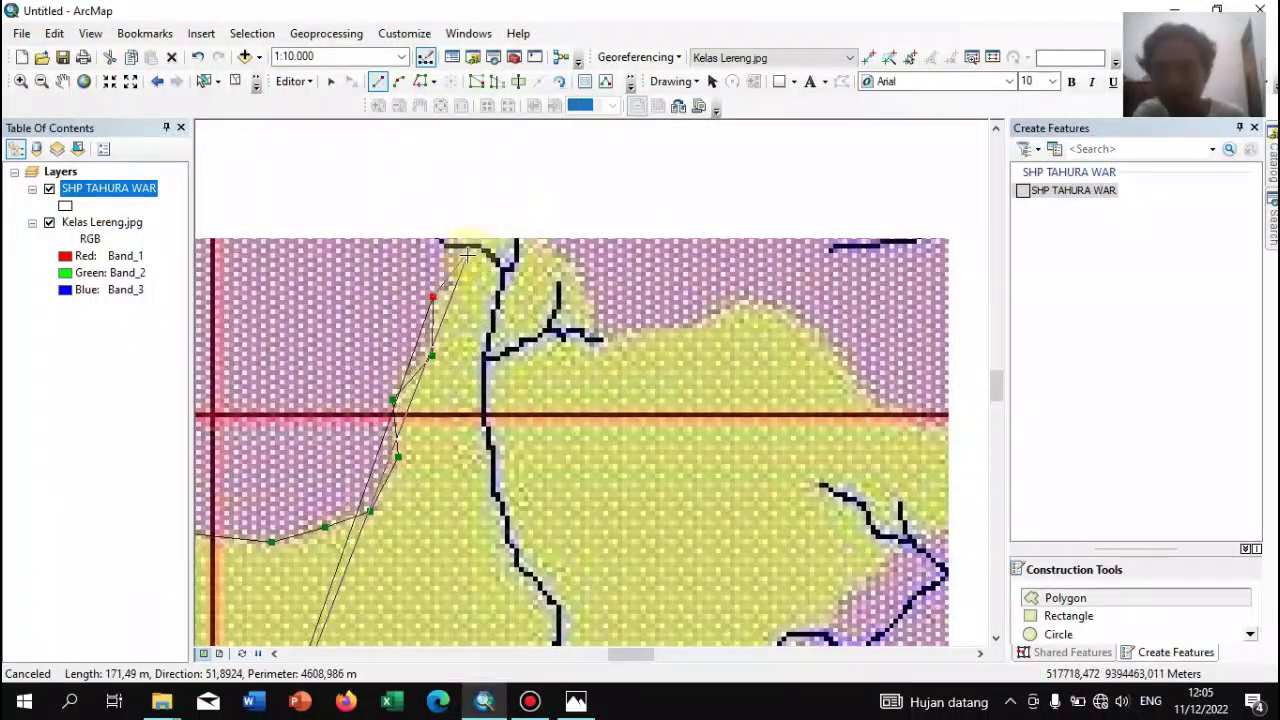
{"action": "left_click", "coordinate": [457, 276]}
{"action": "left_click", "coordinate": [468, 231]}
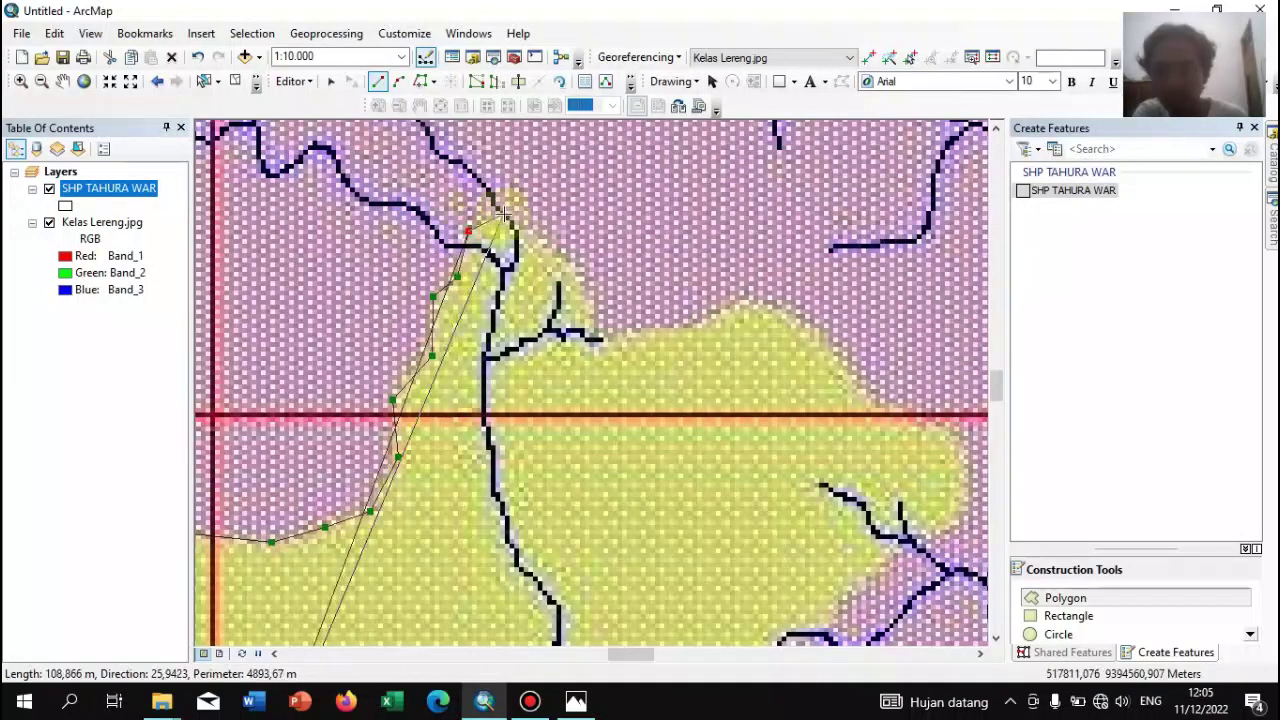
{"action": "left_click", "coordinate": [507, 221]}
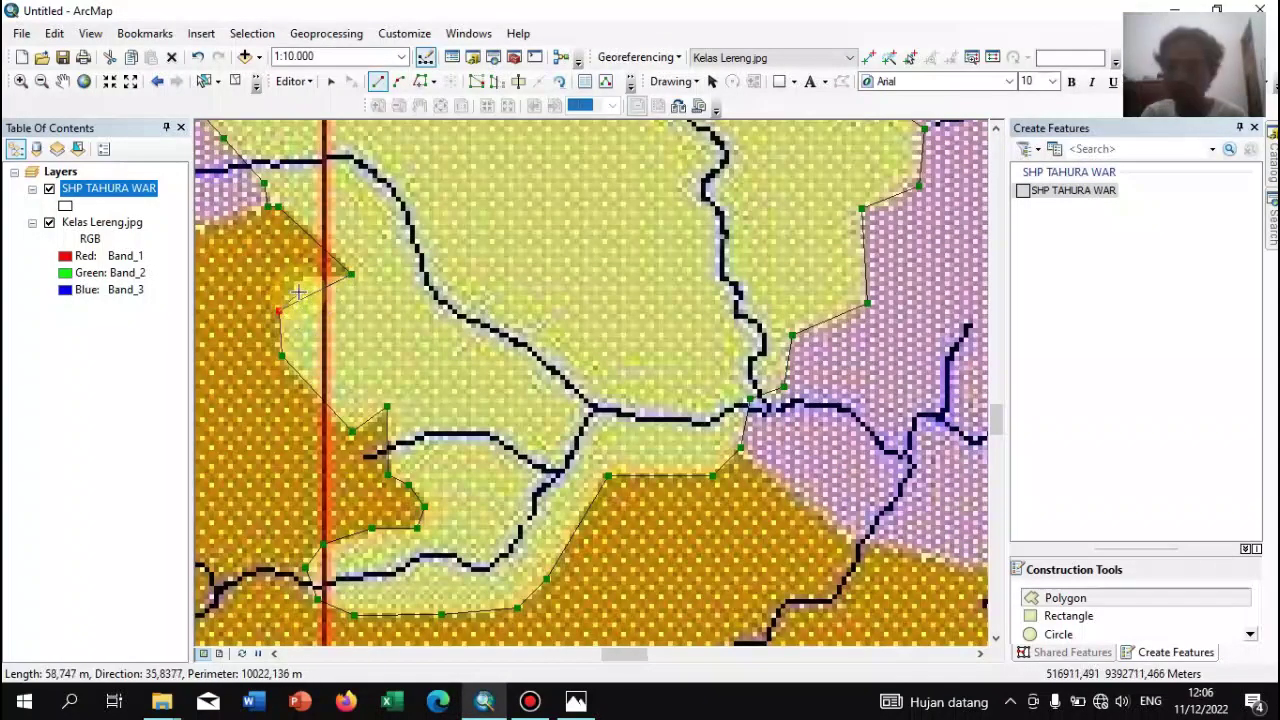
{"action": "double_click", "coordinate": [298, 278]}
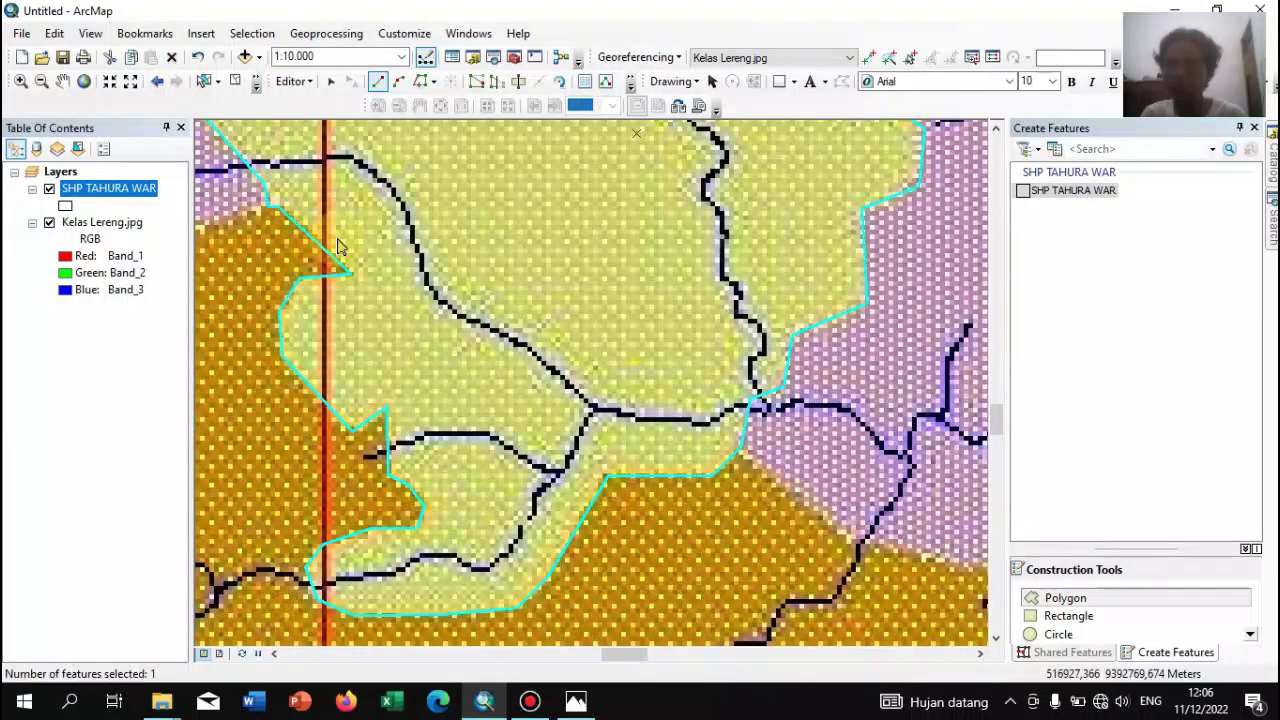
Select the surrounding purple SHP TAHURA WAR polygon that covers the southeastern part of the map
{"action": "right_click", "coordinate": [165, 189]}
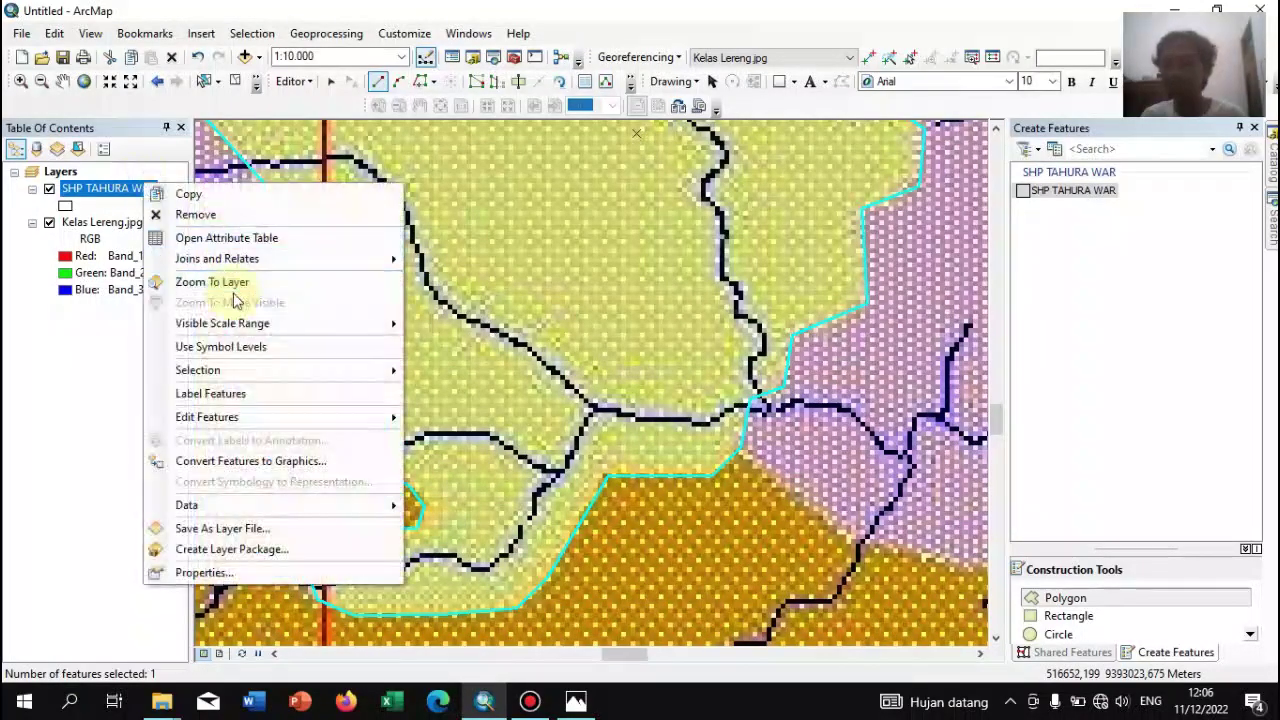
{"action": "left_click", "coordinate": [226, 277]}
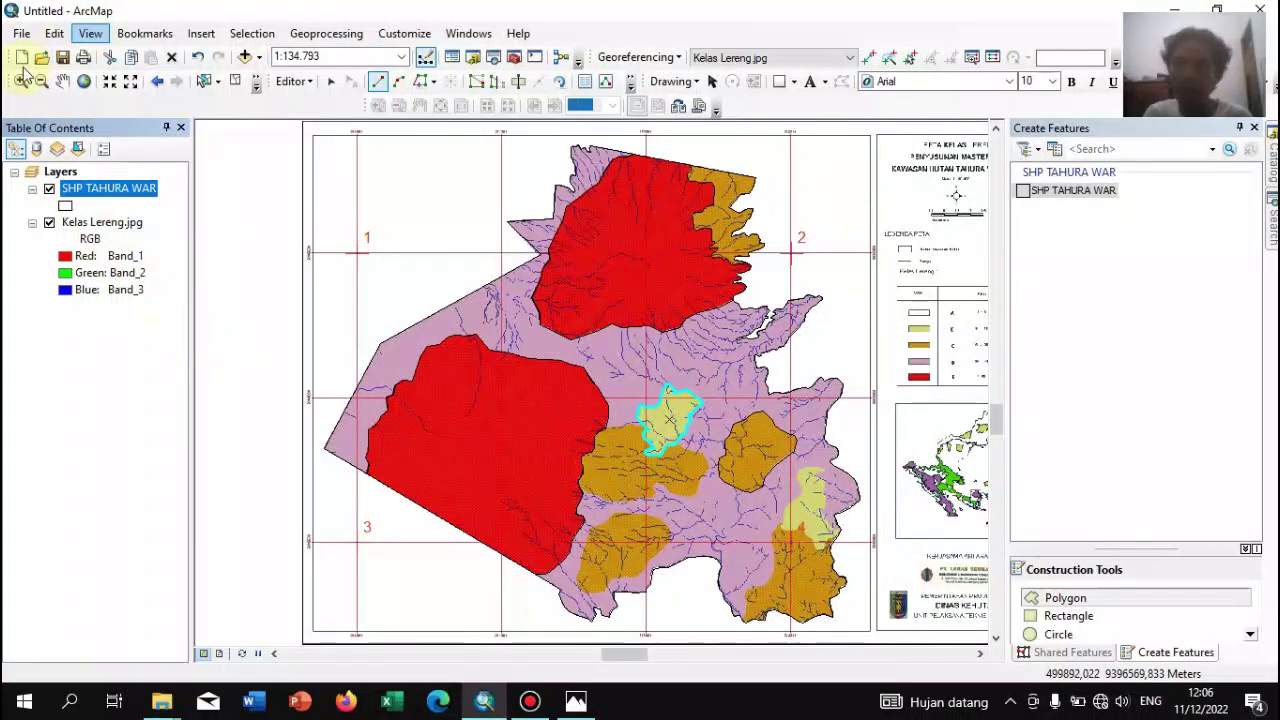
{"action": "left_click", "coordinate": [20, 82]}
{"action": "left_click_drag", "start_coordinate": [686, 416], "coordinate": [883, 632]}
{"action": "left_click", "coordinate": [330, 81]}
{"action": "left_click", "coordinate": [437, 488]}
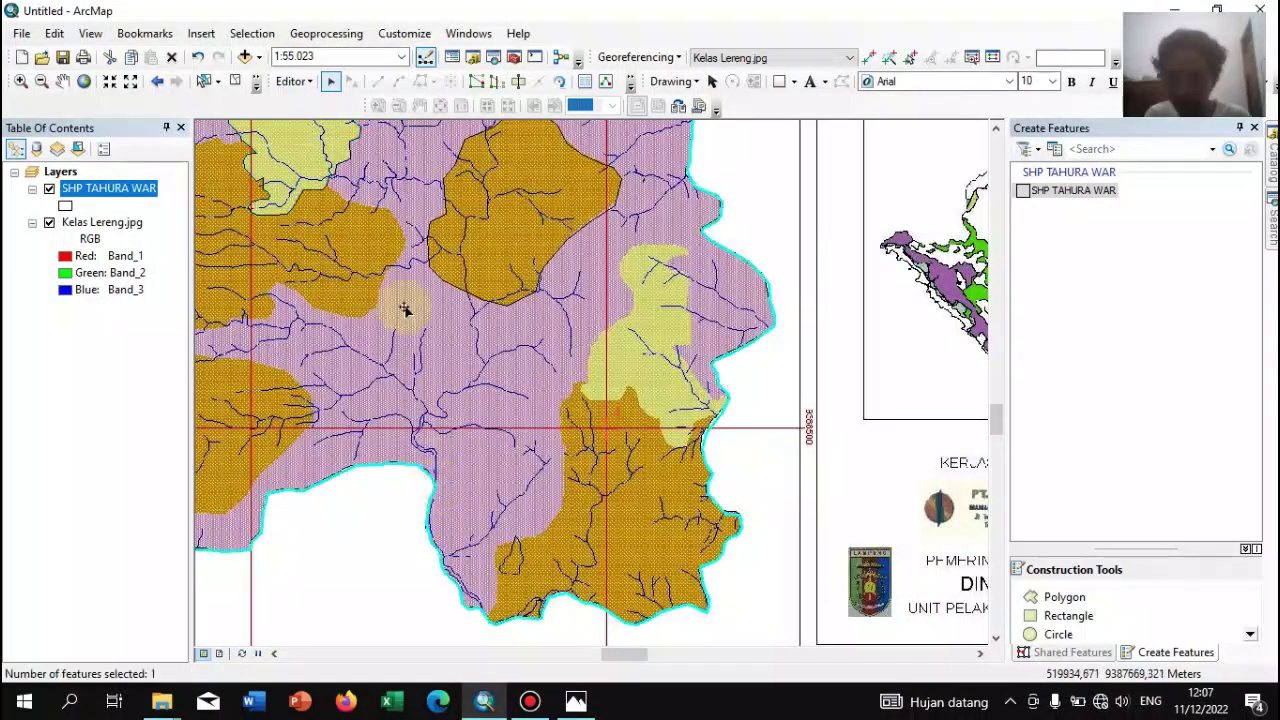
Start cutting the selected polygon at its south edge, tracing northward along the boundary between purple and the southeastern orange area
{"action": "left_click", "coordinate": [20, 81]}
{"action": "left_click_drag", "start_coordinate": [422, 330], "coordinate": [790, 656]}
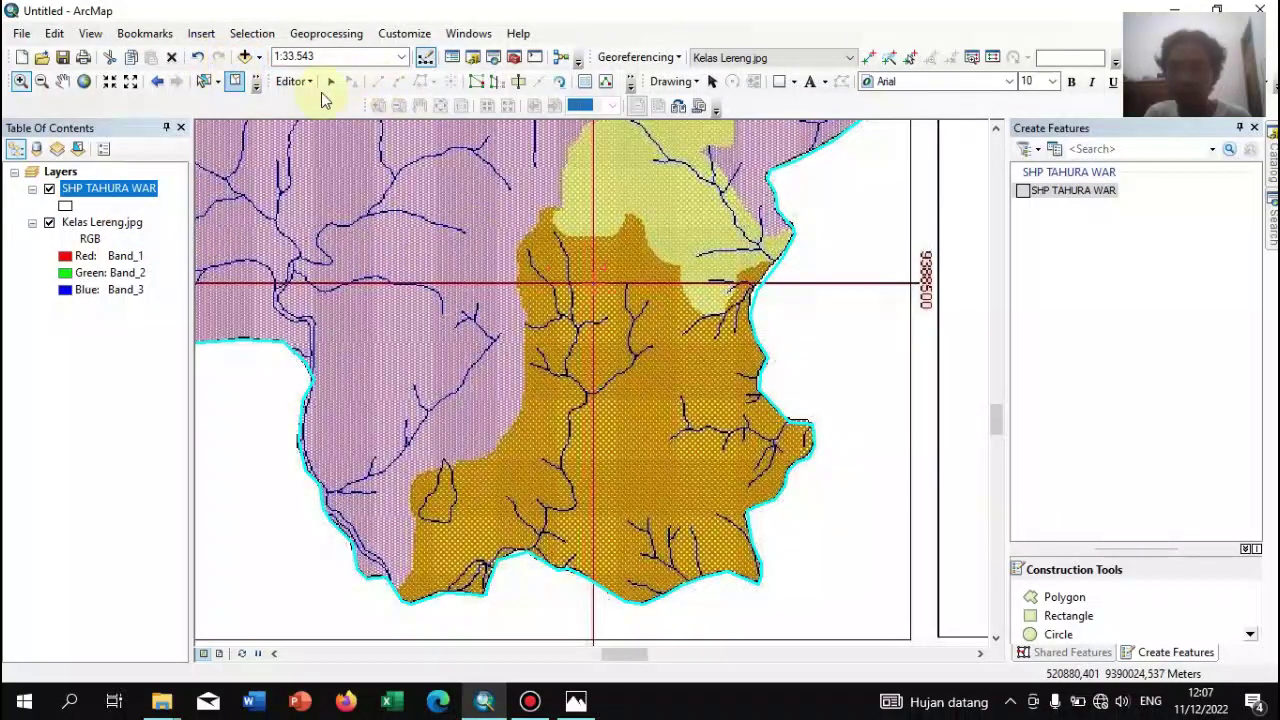
{"action": "left_click", "coordinate": [518, 81]}
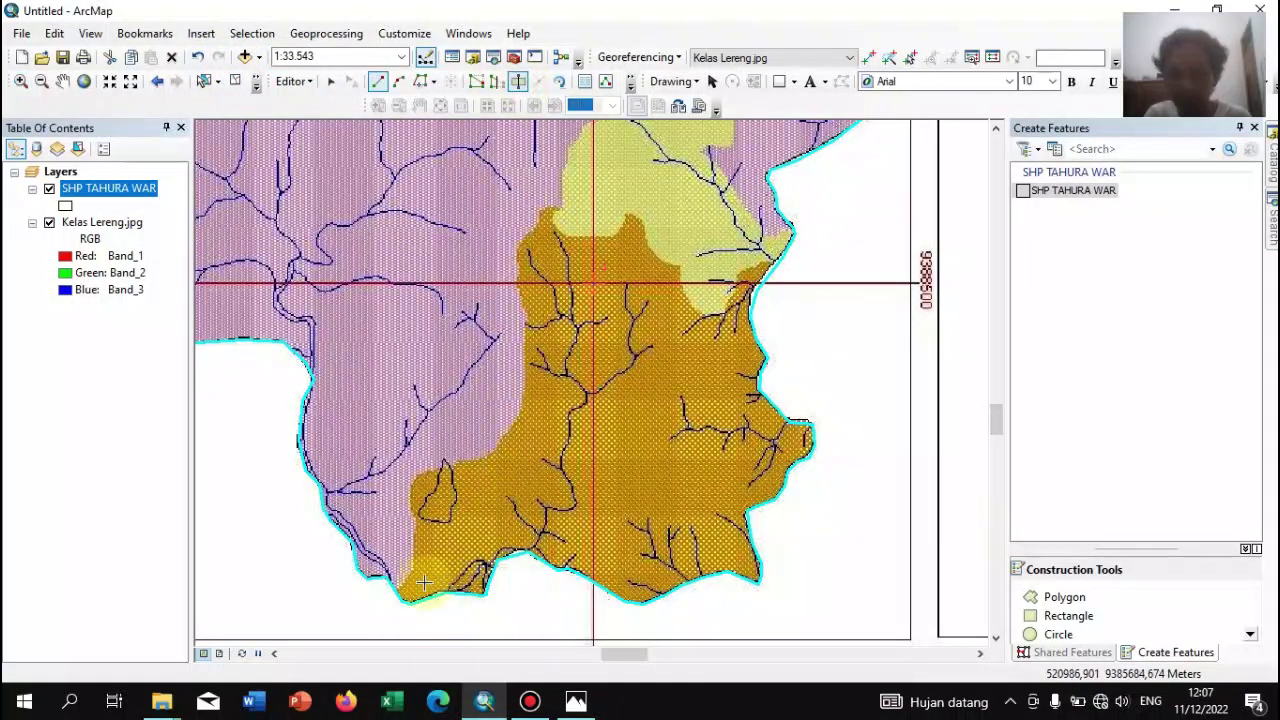
{"action": "left_click", "coordinate": [21, 81]}
{"action": "left_click_drag", "start_coordinate": [333, 475], "coordinate": [482, 622]}
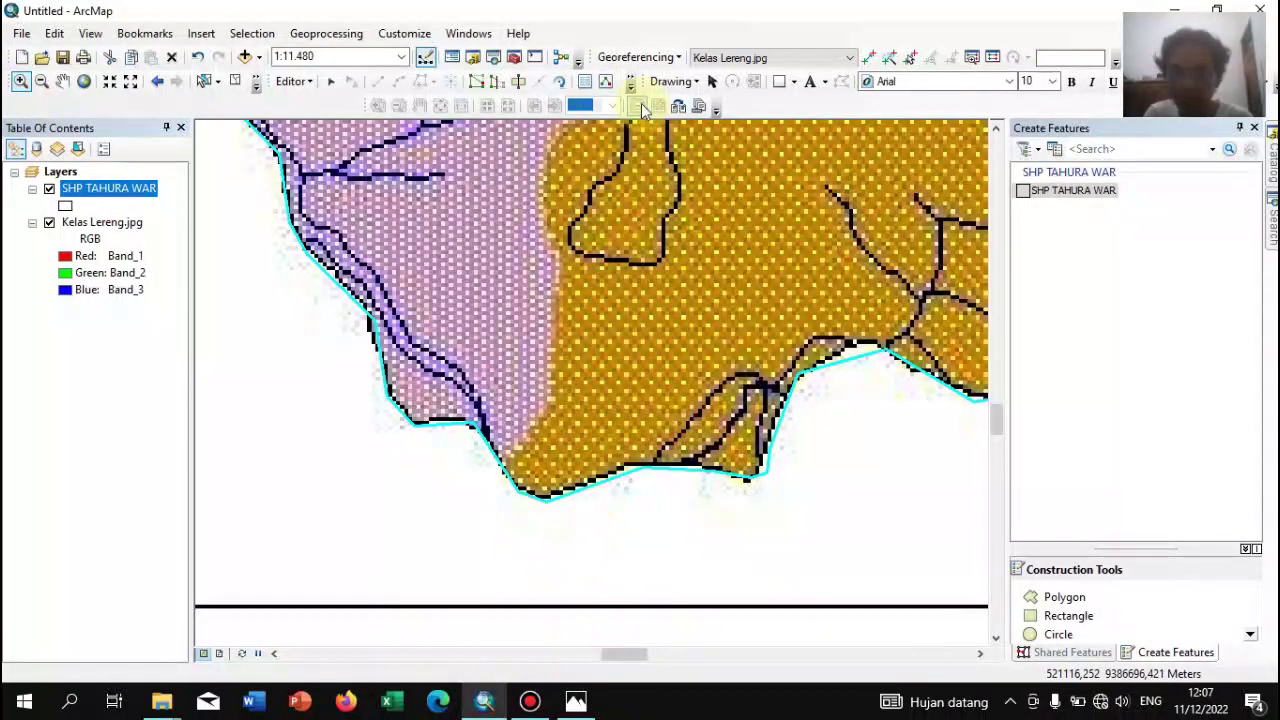
{"action": "left_click", "coordinate": [518, 81]}
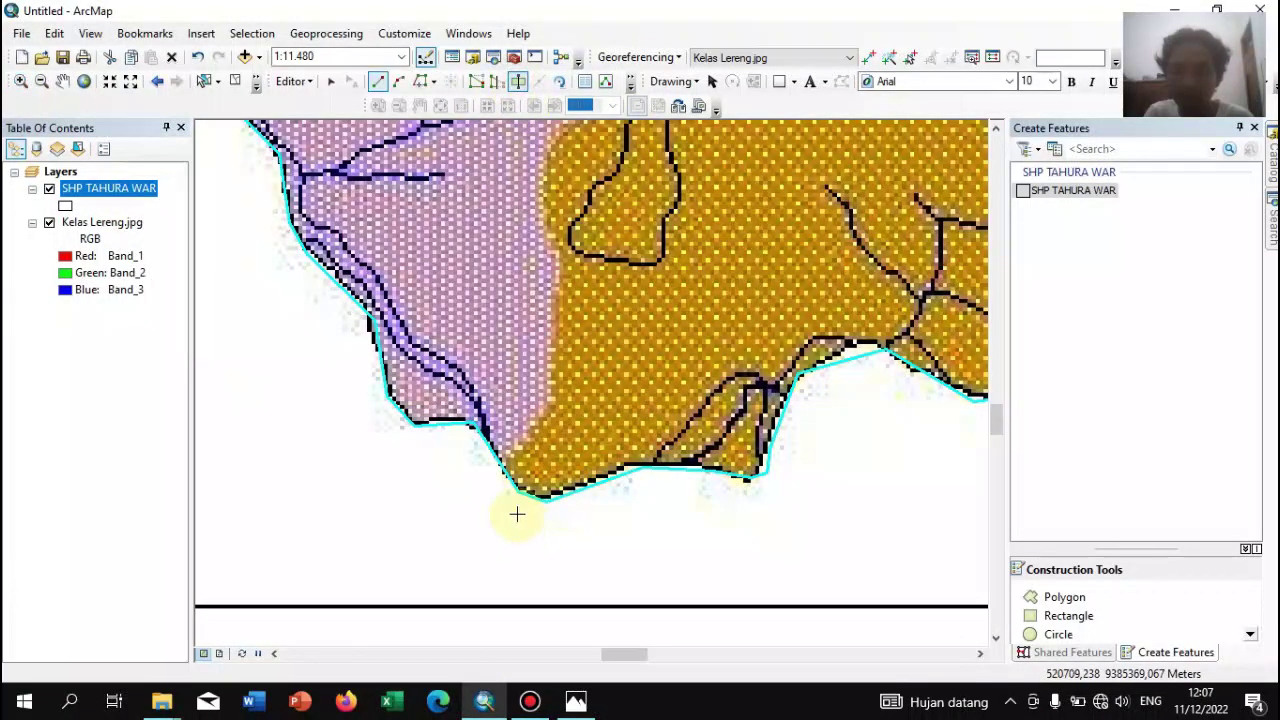
{"action": "left_click", "coordinate": [500, 463]}
{"action": "left_click", "coordinate": [549, 404]}
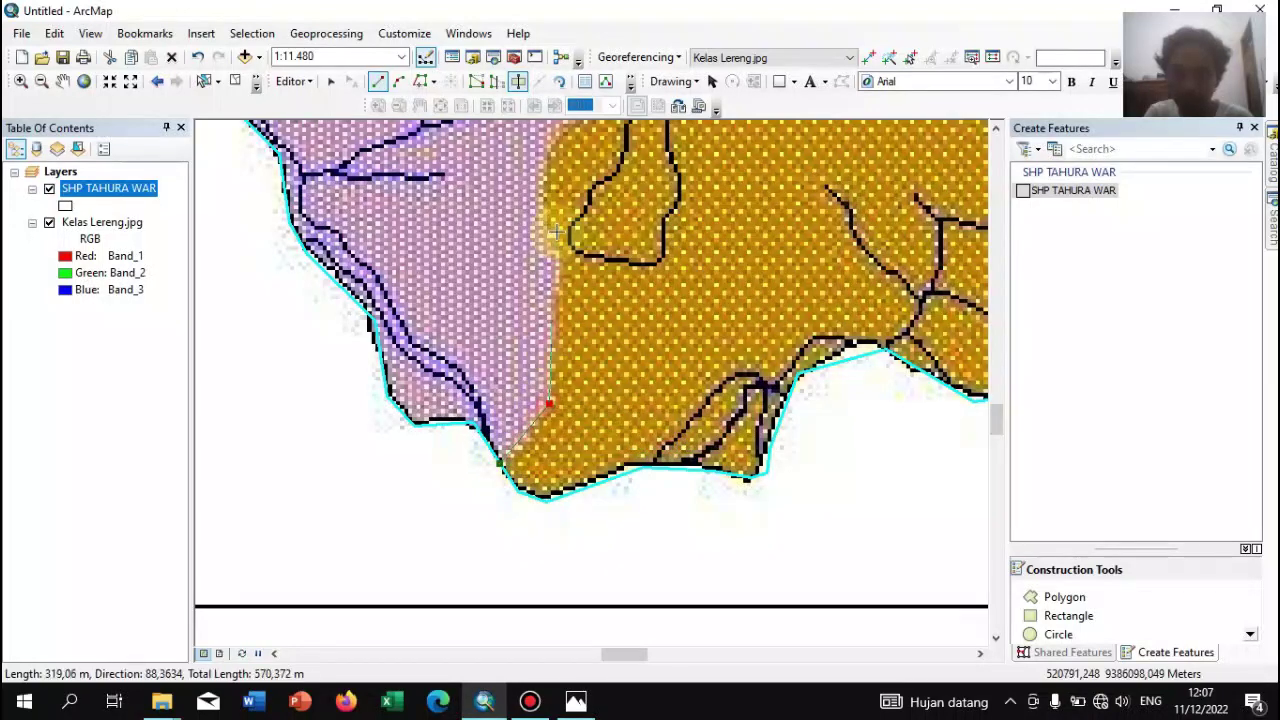
{"action": "left_click", "coordinate": [558, 247]}
{"action": "left_click", "coordinate": [548, 225]}
{"action": "left_click", "coordinate": [548, 152]}
Continue the cut line northeast along the purple-orange boundary, past the small closed stream loop
{"action": "key", "text": "Up"}
{"action": "key", "text": "Right"}
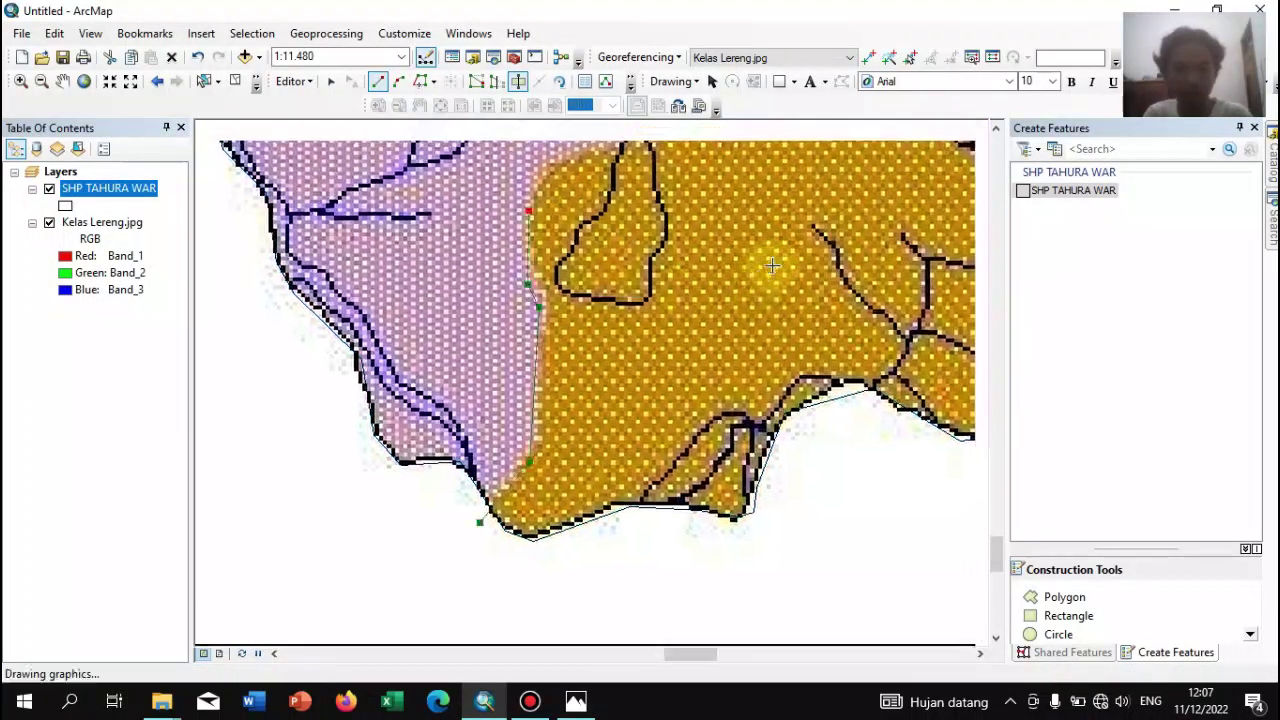
{"action": "left_click", "coordinate": [330, 397]}
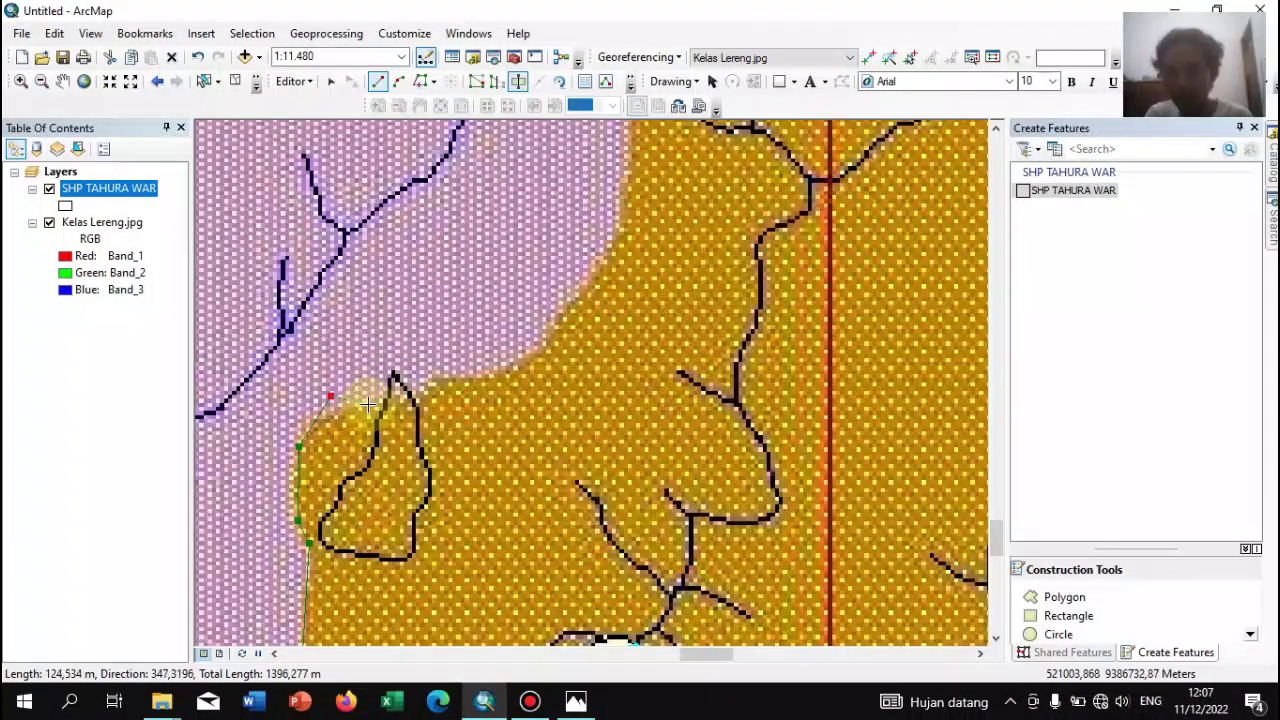
{"action": "left_click", "coordinate": [325, 415]}
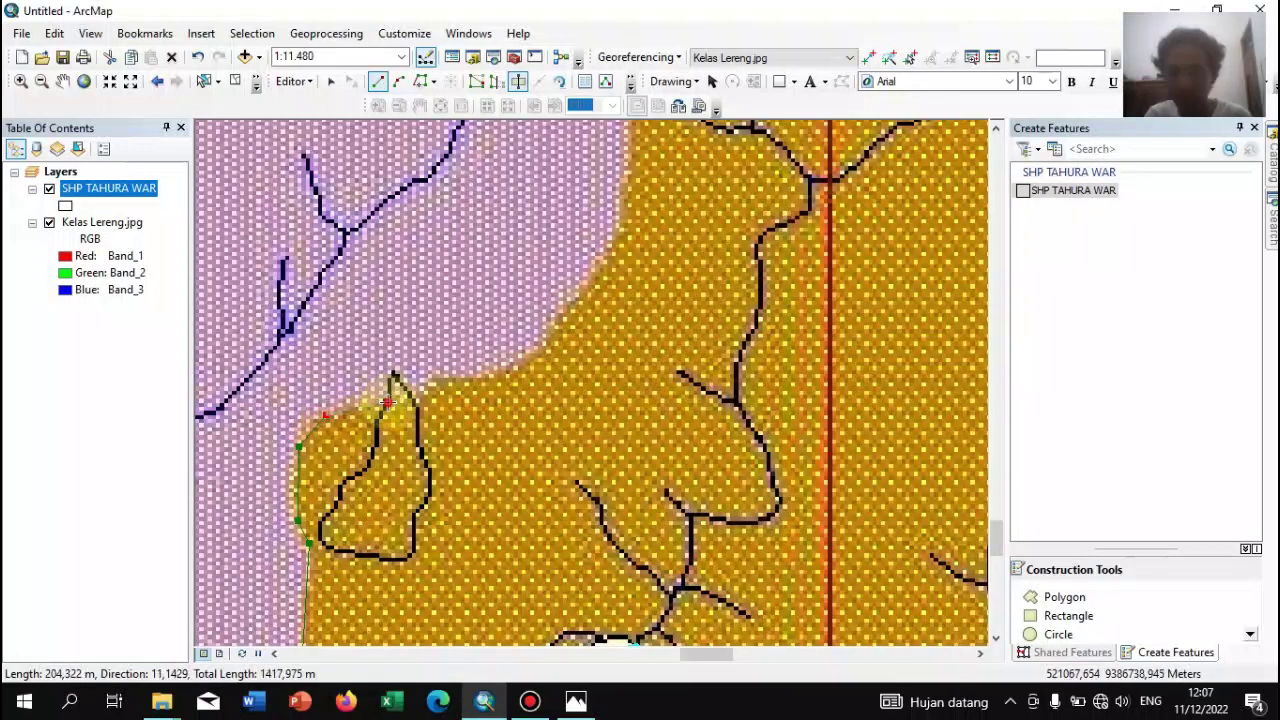
{"action": "left_click", "coordinate": [387, 403]}
{"action": "left_click", "coordinate": [439, 377]}
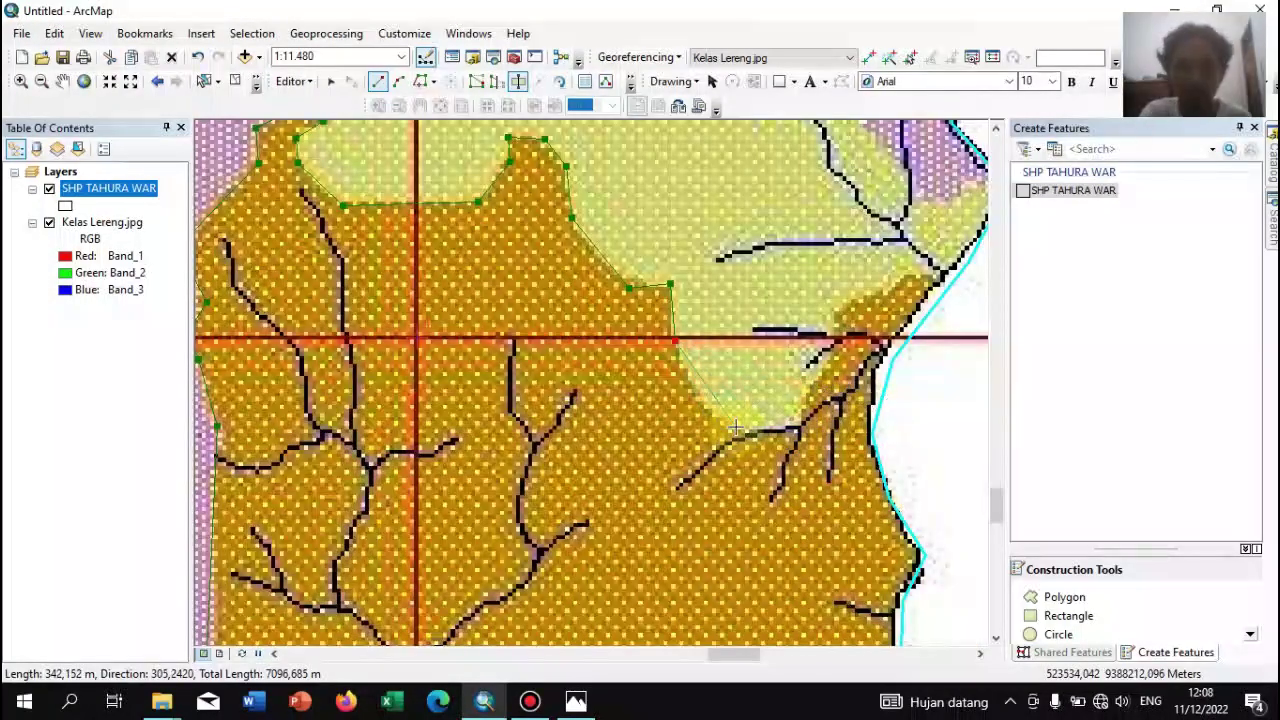
Trace the cut line around the southern tip of the yellow area and finish it at the polygon's eastern edge
{"action": "left_click", "coordinate": [698, 397]}
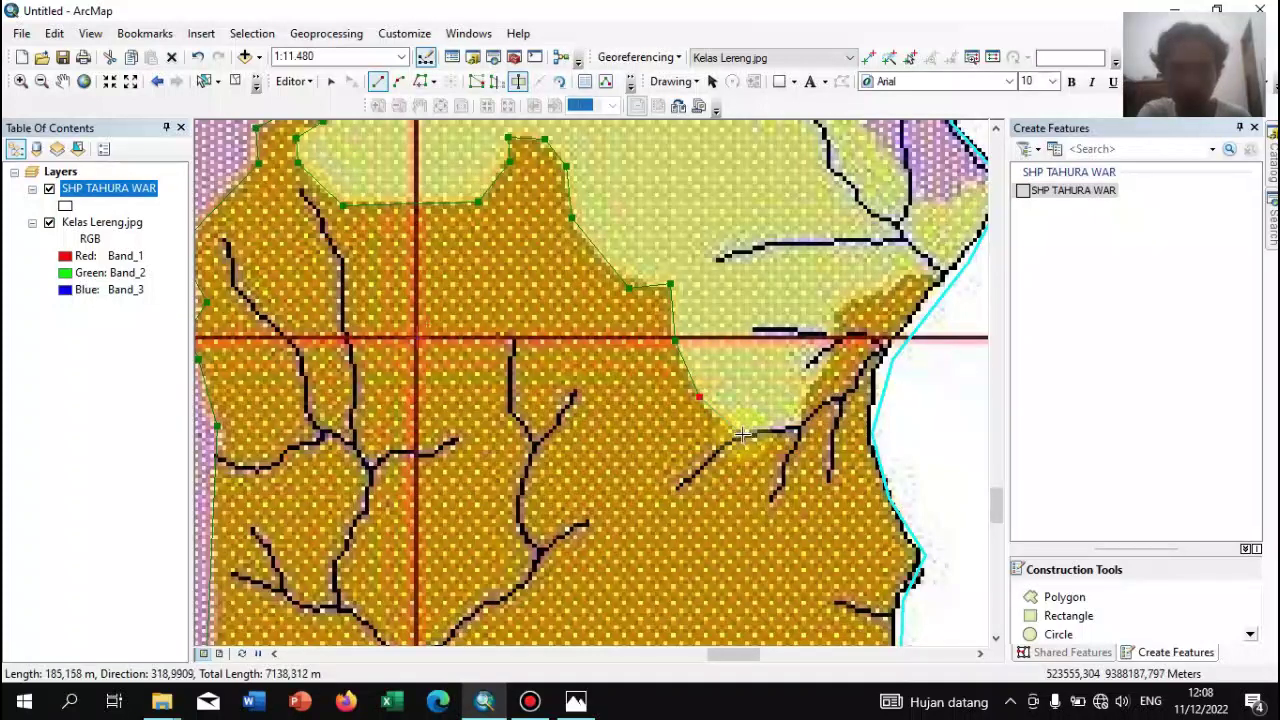
{"action": "left_click", "coordinate": [742, 435]}
{"action": "left_click", "coordinate": [811, 379]}
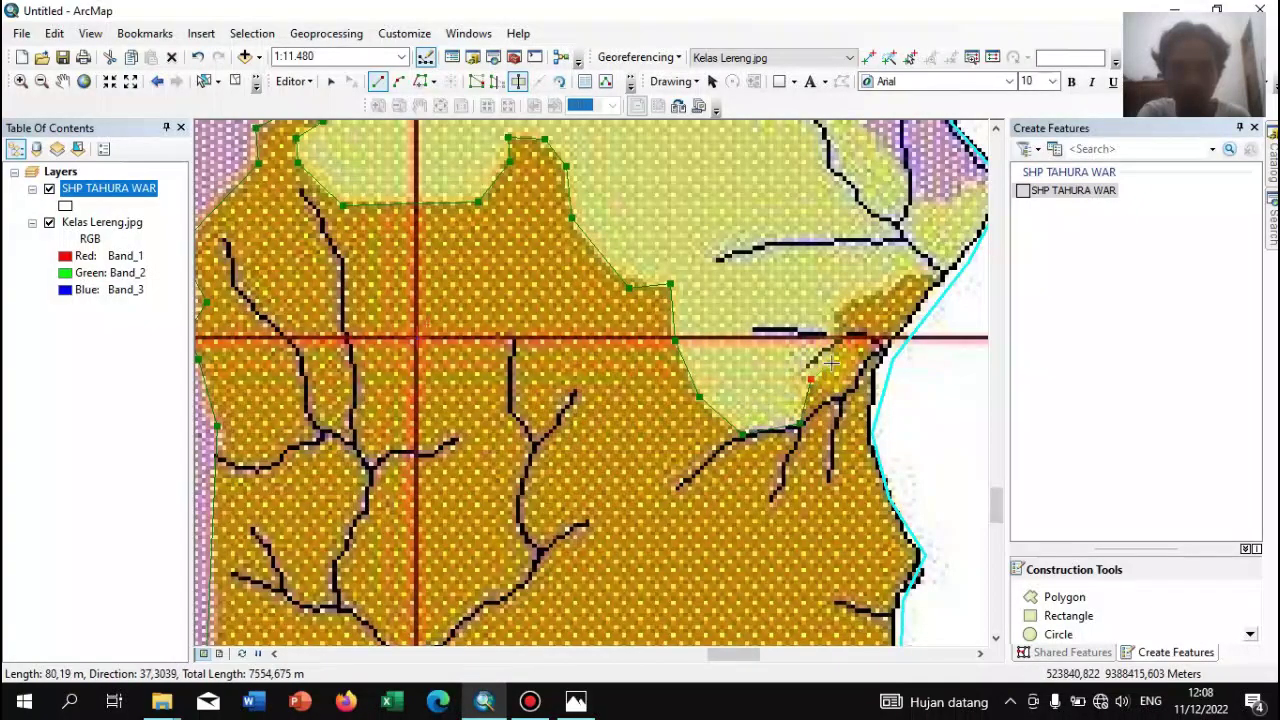
{"action": "left_click", "coordinate": [832, 317]}
{"action": "left_click", "coordinate": [893, 294]}
{"action": "left_click", "coordinate": [905, 273]}
{"action": "double_click", "coordinate": [957, 281]}
Start a new SHP TAHURA WAR polygon around the southern orange area, tracing its western edge northward from the southwest corner
{"action": "right_click", "coordinate": [105, 197]}
{"action": "left_click", "coordinate": [200, 289]}
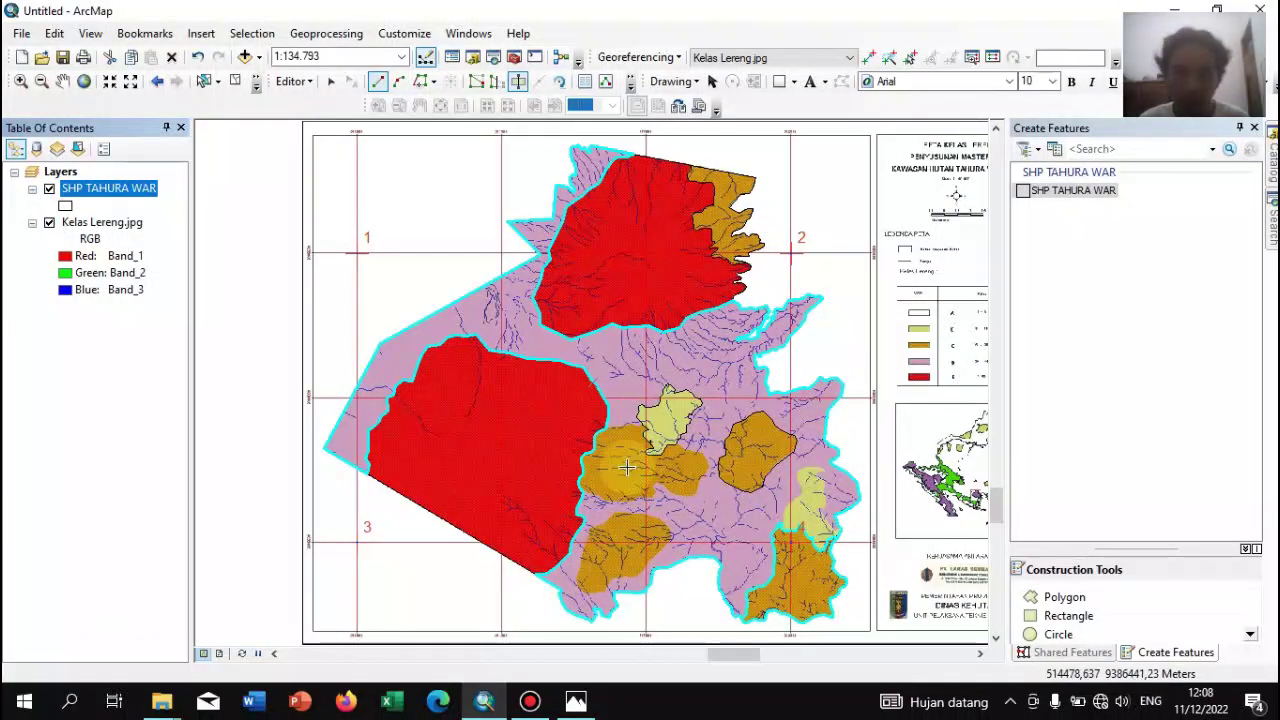
{"action": "left_click", "coordinate": [18, 82]}
{"action": "left_click_drag", "start_coordinate": [526, 429], "coordinate": [742, 627]}
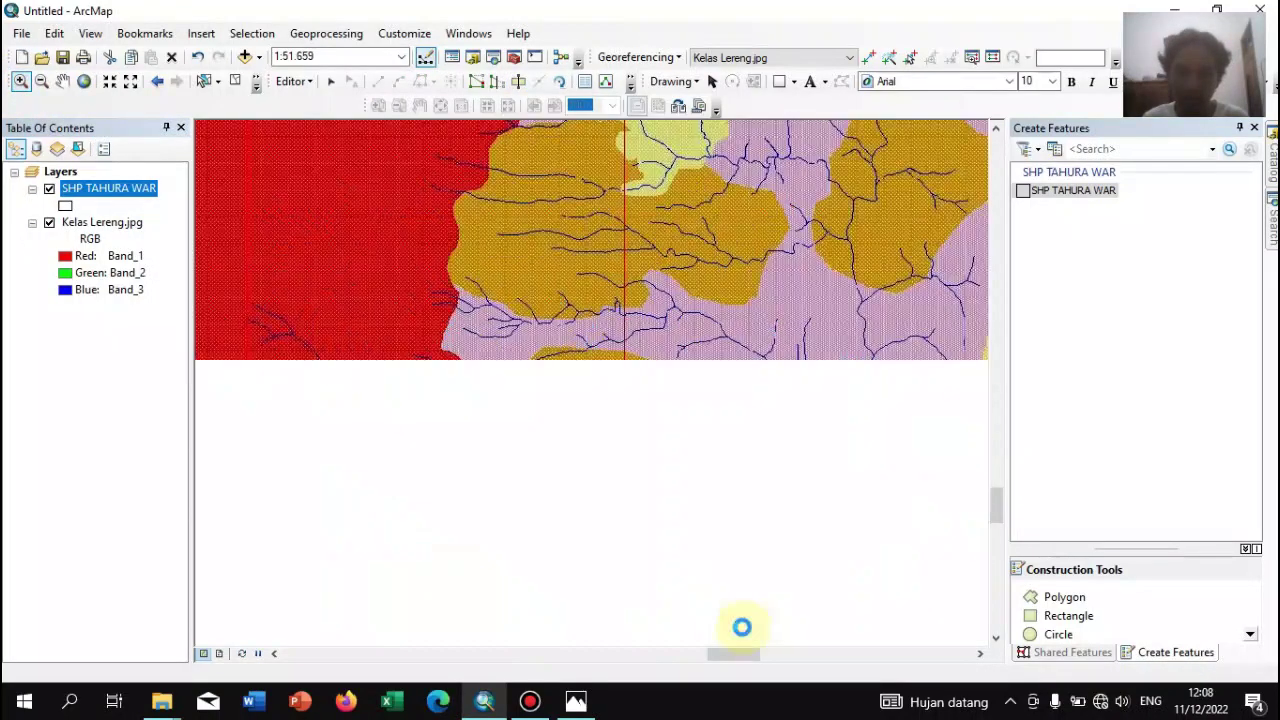
{"action": "left_click_drag", "start_coordinate": [386, 271], "coordinate": [786, 617]}
{"action": "left_click_drag", "start_coordinate": [345, 208], "coordinate": [794, 598]}
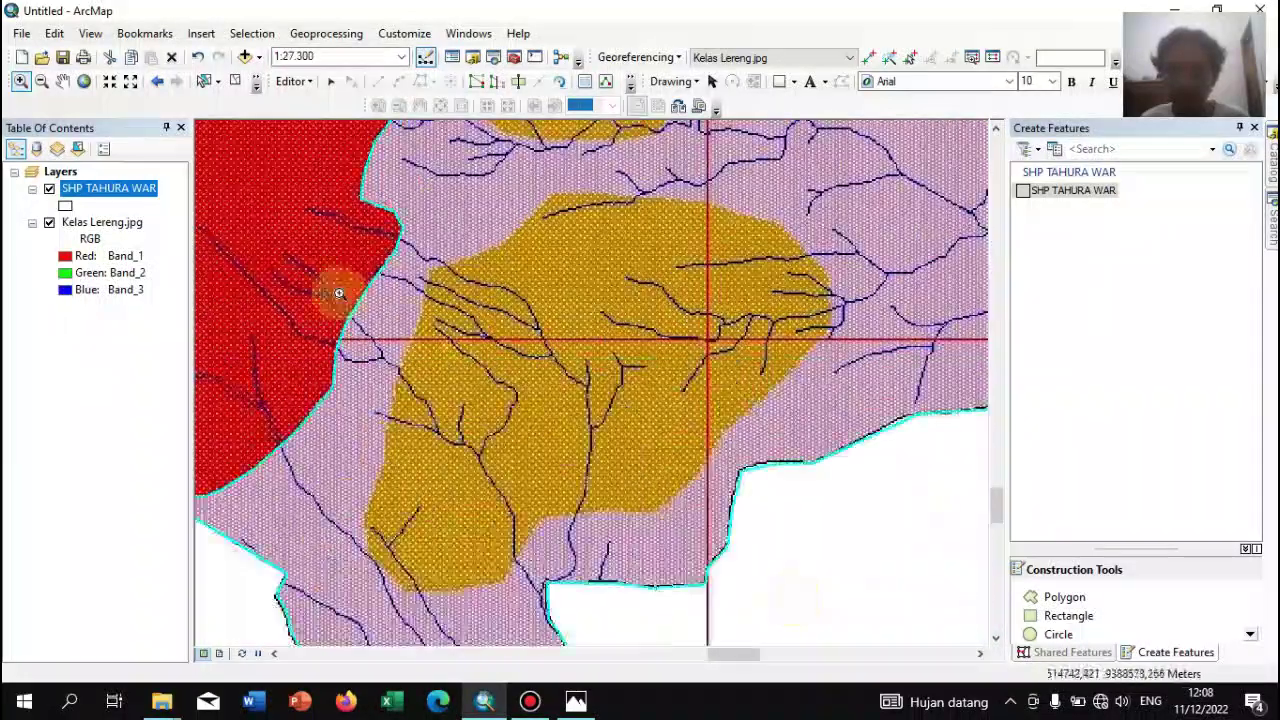
{"action": "left_click_drag", "start_coordinate": [235, 340], "coordinate": [646, 672]}
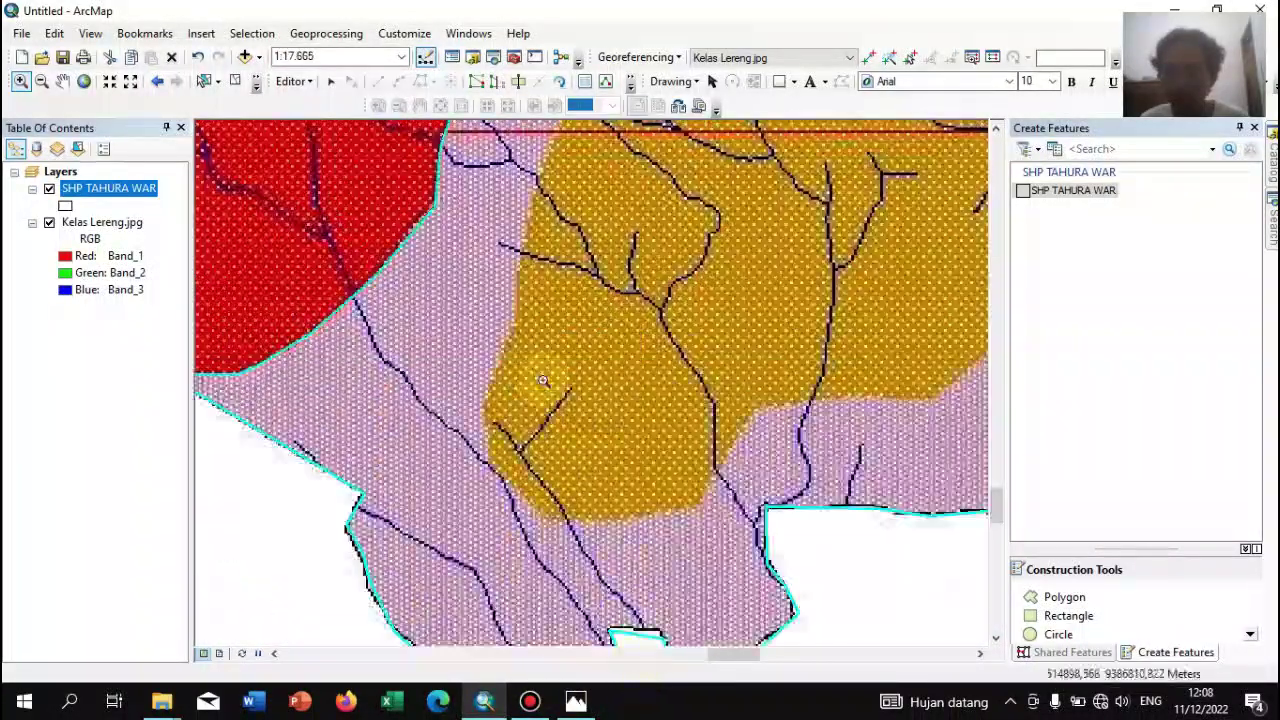
{"action": "left_click", "coordinate": [331, 82]}
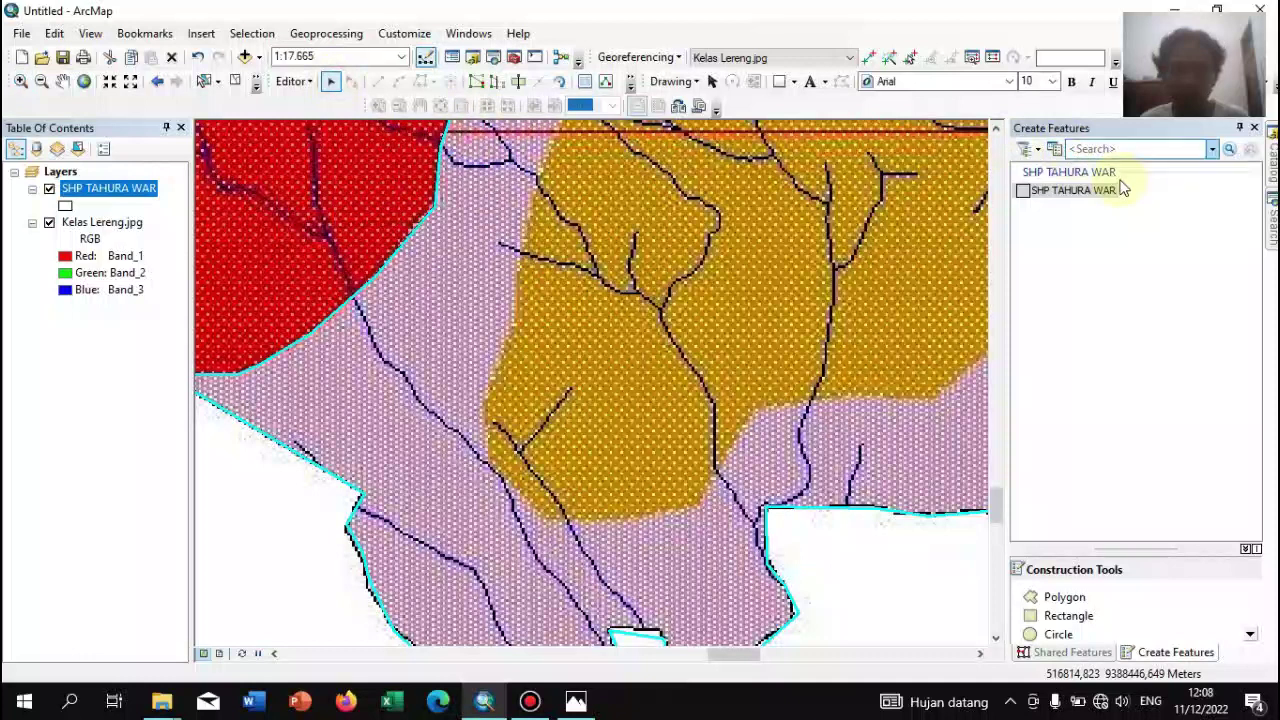
{"action": "left_click", "coordinate": [1100, 191]}
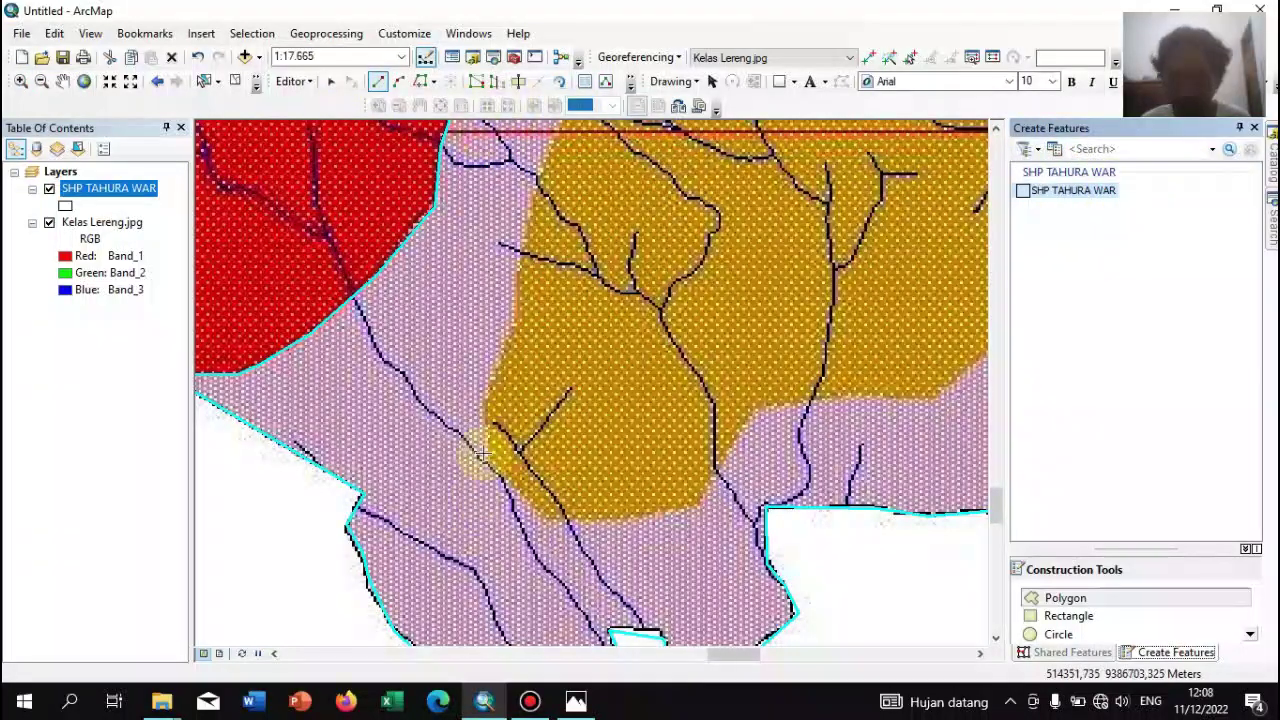
{"action": "left_click", "coordinate": [486, 398]}
{"action": "left_click", "coordinate": [514, 320]}
{"action": "left_click", "coordinate": [521, 266]}
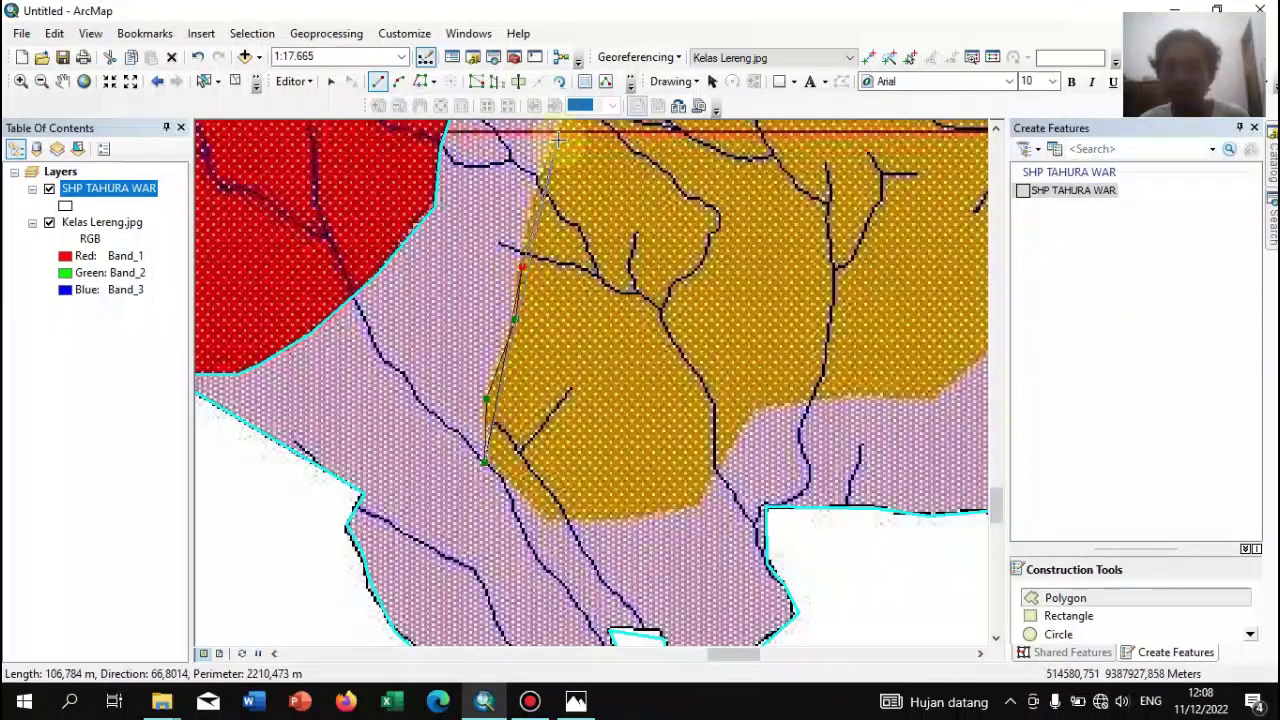
{"action": "left_click", "coordinate": [538, 178]}
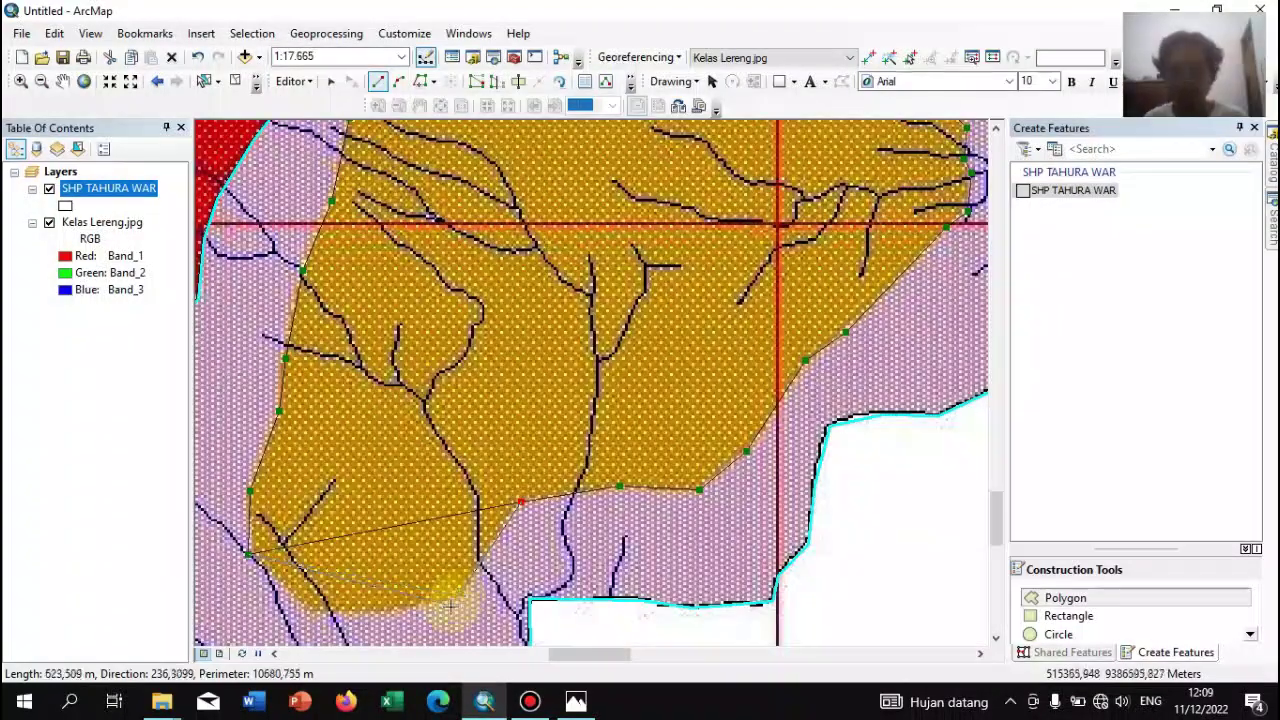
Trace the orange area's southern tip back toward the starting vertex and finish the polygon
{"action": "left_click", "coordinate": [453, 601]}
{"action": "left_click", "coordinate": [358, 616]}
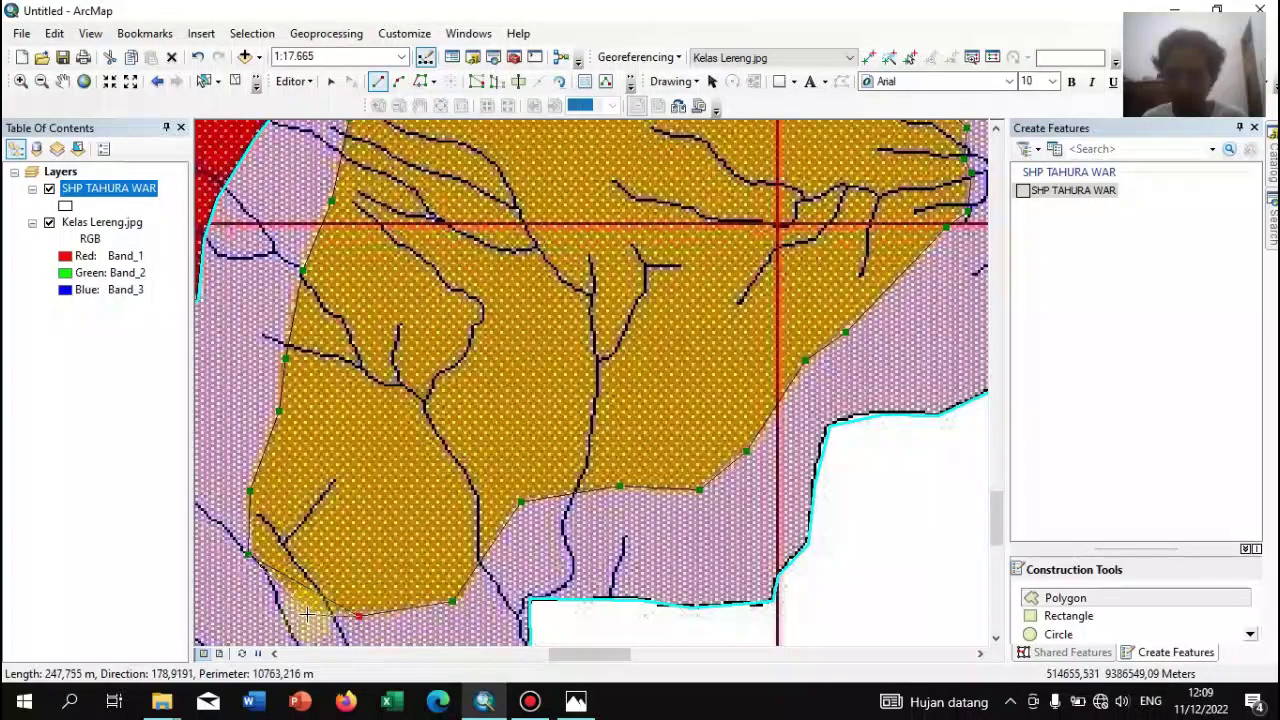
{"action": "left_click", "coordinate": [306, 609]}
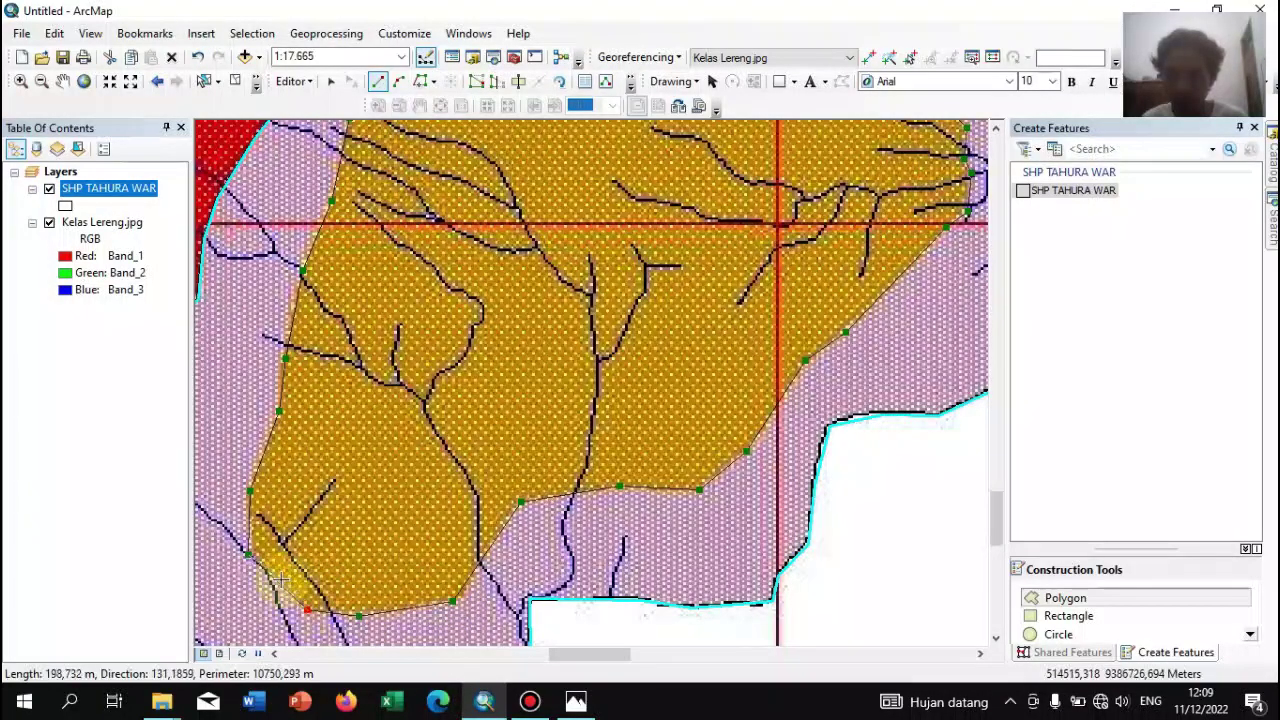
{"action": "double_click", "coordinate": [279, 582]}
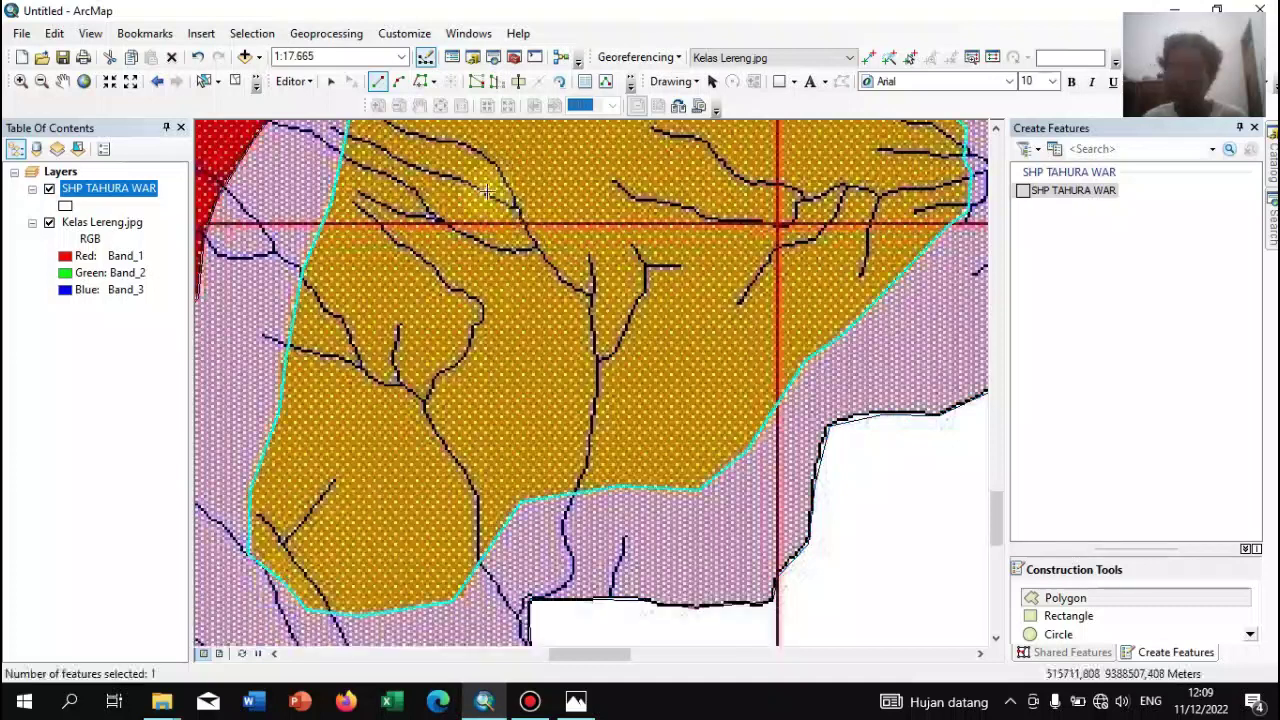
Select the purple and southeastern orange SHP TAHURA WAR polygons around the southeastern yellow area
{"action": "right_click", "coordinate": [138, 197]}
{"action": "left_click", "coordinate": [190, 288]}
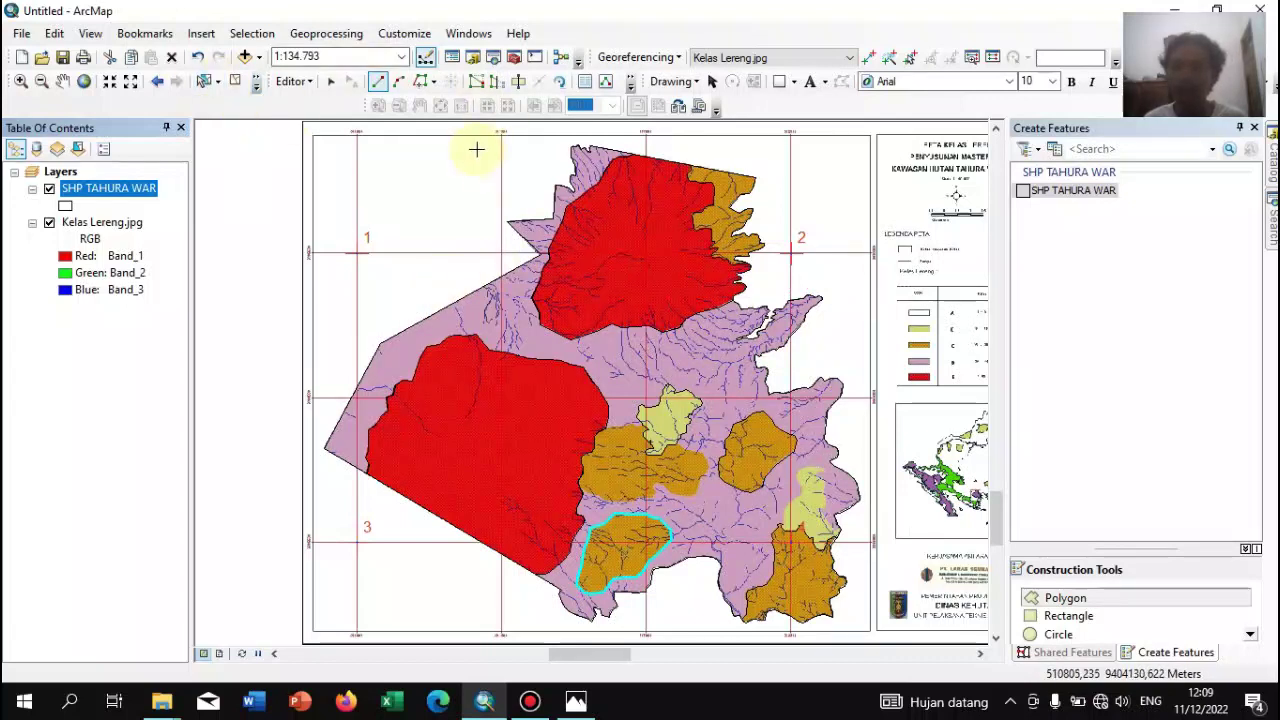
{"action": "left_click", "coordinate": [22, 81]}
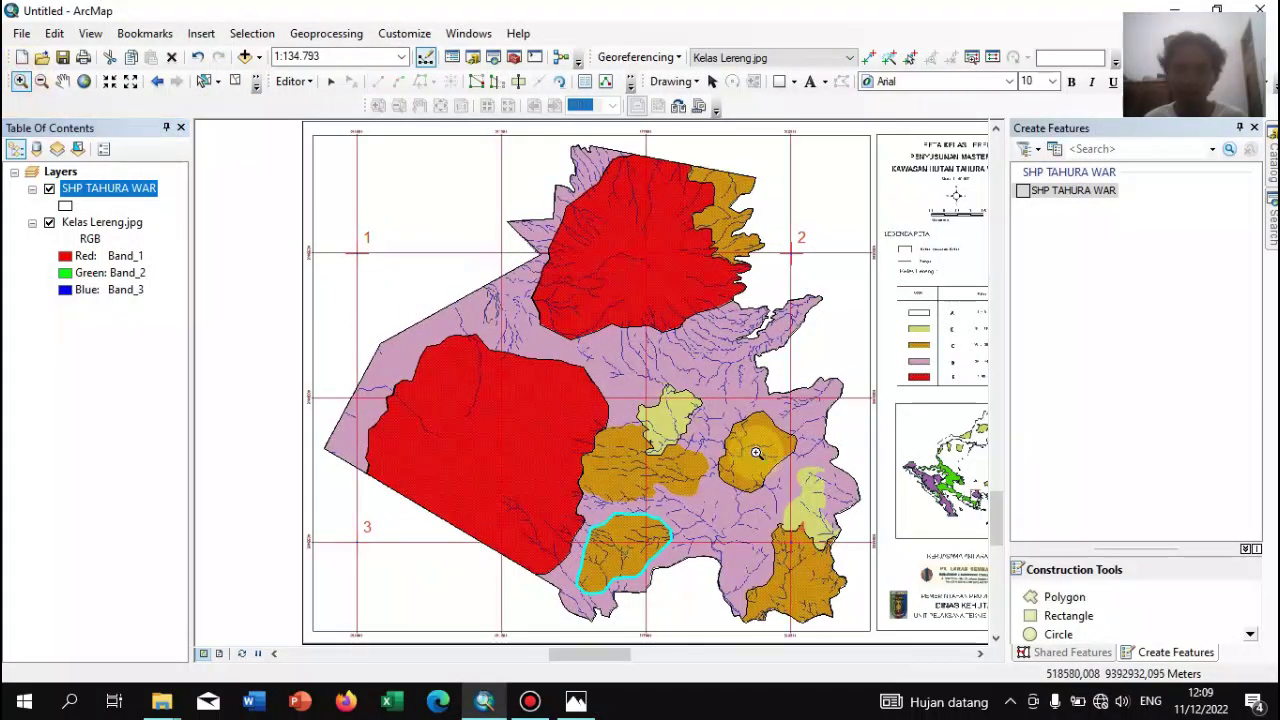
{"action": "left_click_drag", "start_coordinate": [751, 413], "coordinate": [870, 591]}
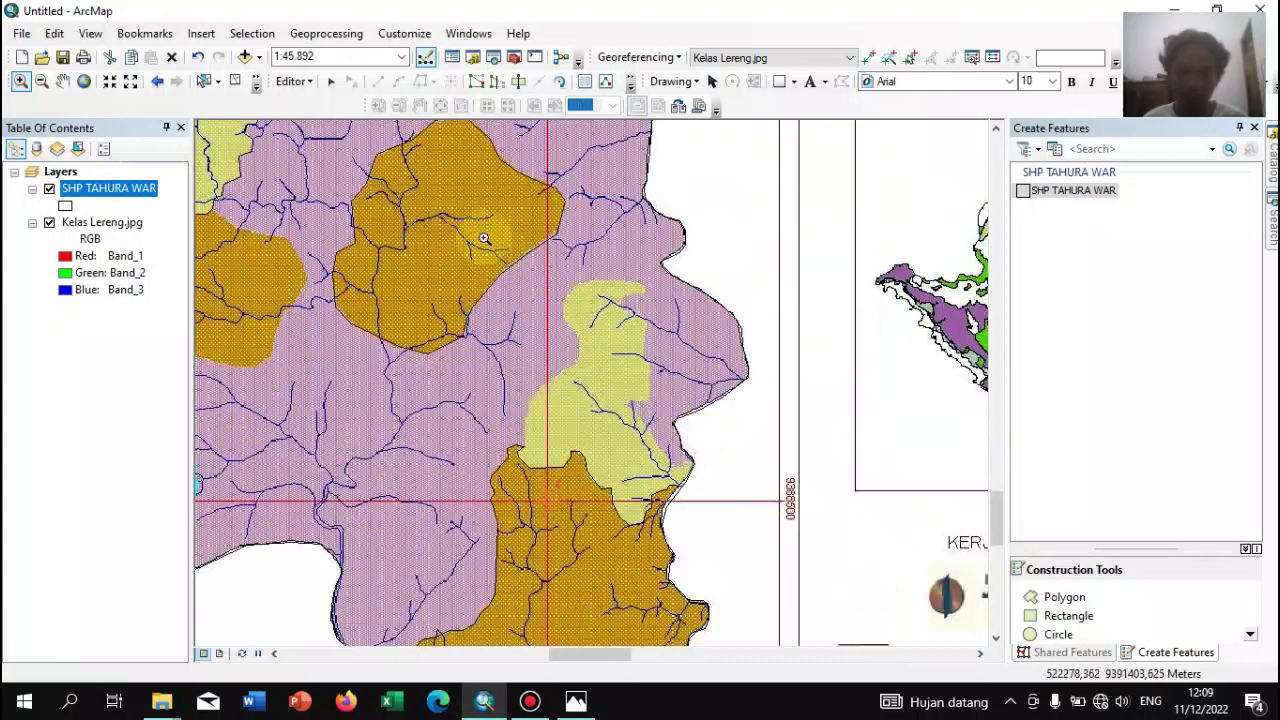
{"action": "left_click_drag", "start_coordinate": [756, 593], "coordinate": [756, 593]}
{"action": "mouse_move", "coordinate": [466, 175]}
{"action": "left_mouse_down"}
{"action": "mouse_move", "coordinate": [669, 523]}
{"action": "mouse_move", "coordinate": [790, 626]}
{"action": "left_mouse_up"}
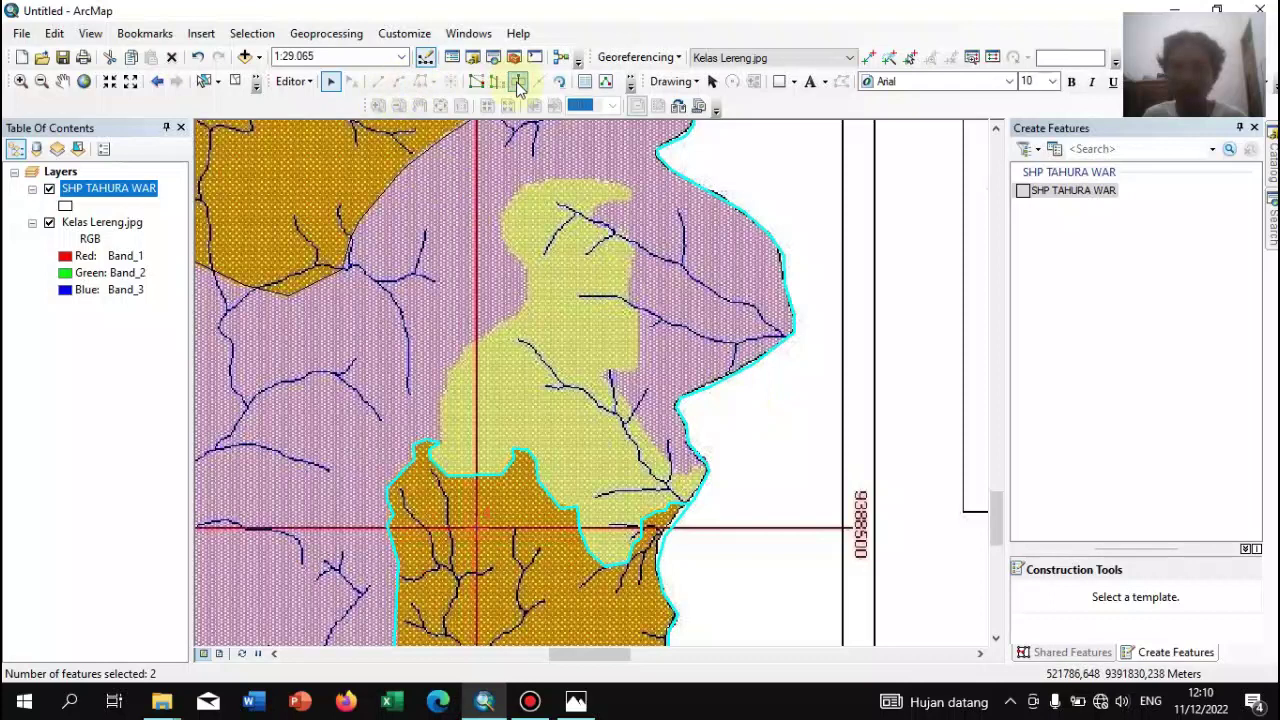
Start cutting the selected polygons at the east edge, tracing northwest along the boundary between the yellow and purple areas
{"action": "left_click", "coordinate": [20, 81]}
{"action": "left_click_drag", "start_coordinate": [421, 283], "coordinate": [683, 620]}
{"action": "left_click_drag", "start_coordinate": [766, 643], "coordinate": [766, 643]}
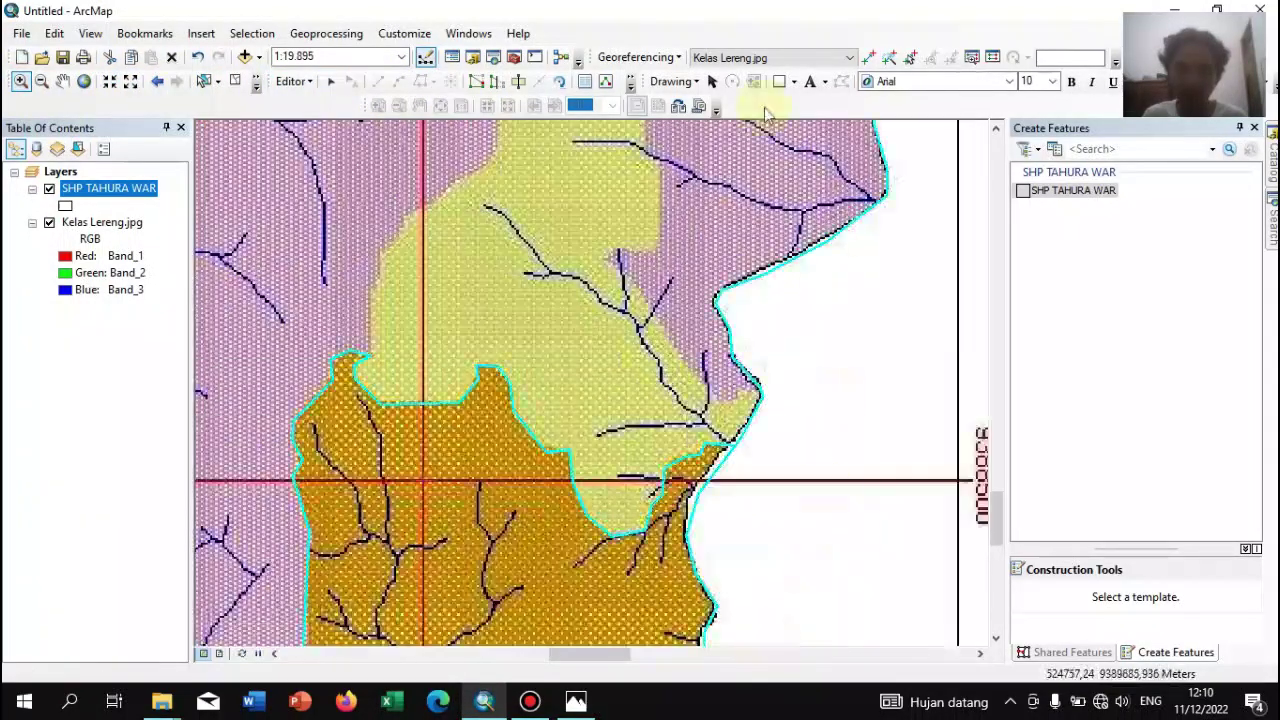
{"action": "left_click_drag", "start_coordinate": [616, 278], "coordinate": [839, 538]}
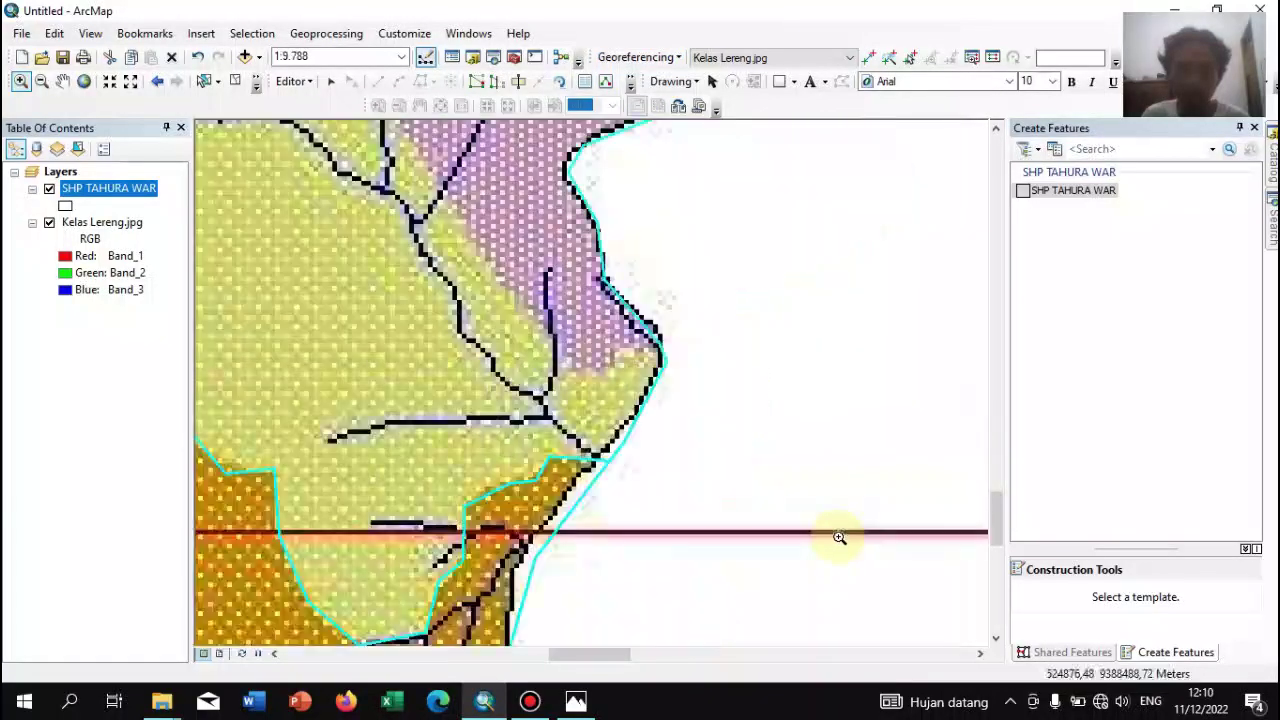
{"action": "left_click", "coordinate": [517, 82]}
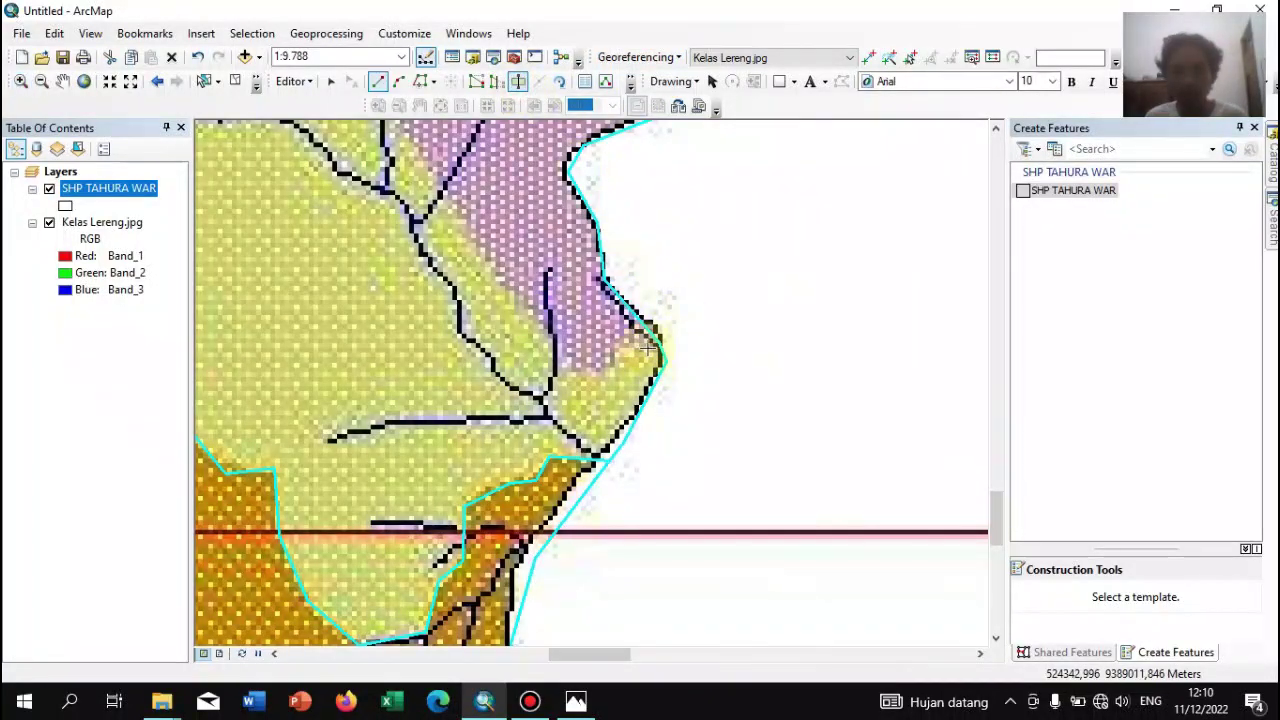
{"action": "left_click", "coordinate": [663, 351]}
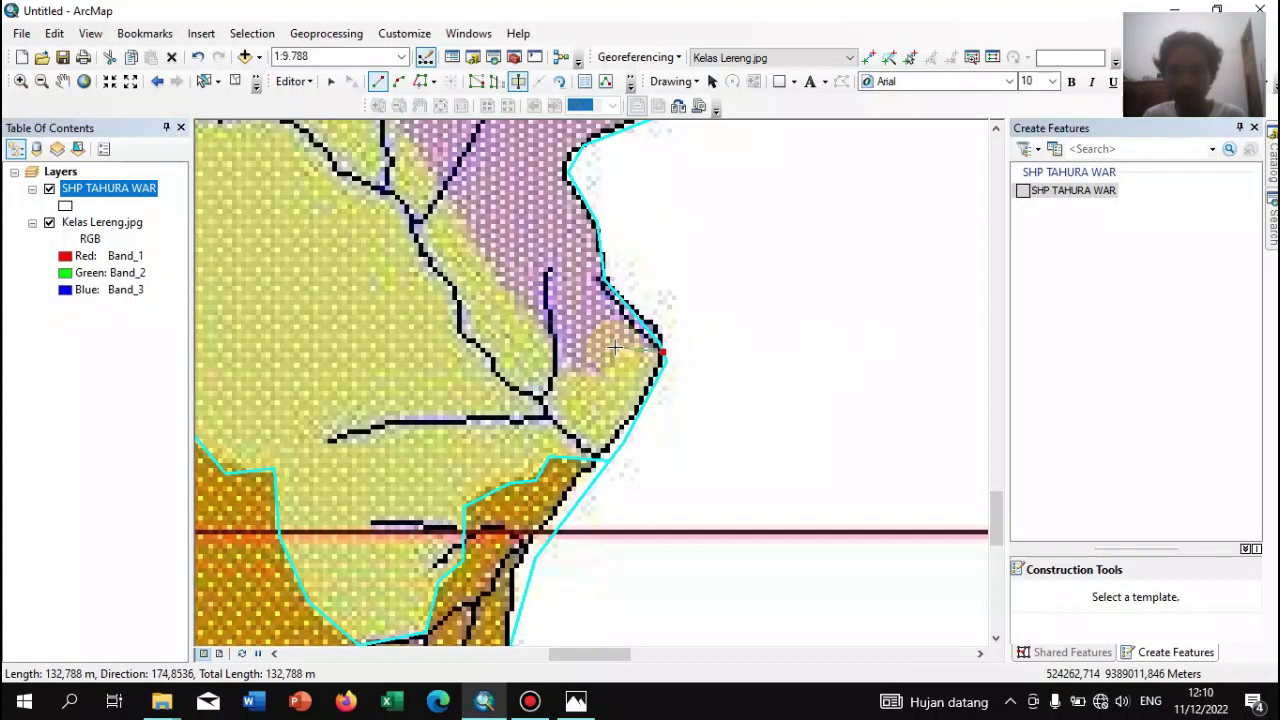
{"action": "left_click", "coordinate": [616, 348]}
{"action": "left_click", "coordinate": [616, 368]}
{"action": "left_click", "coordinate": [573, 369]}
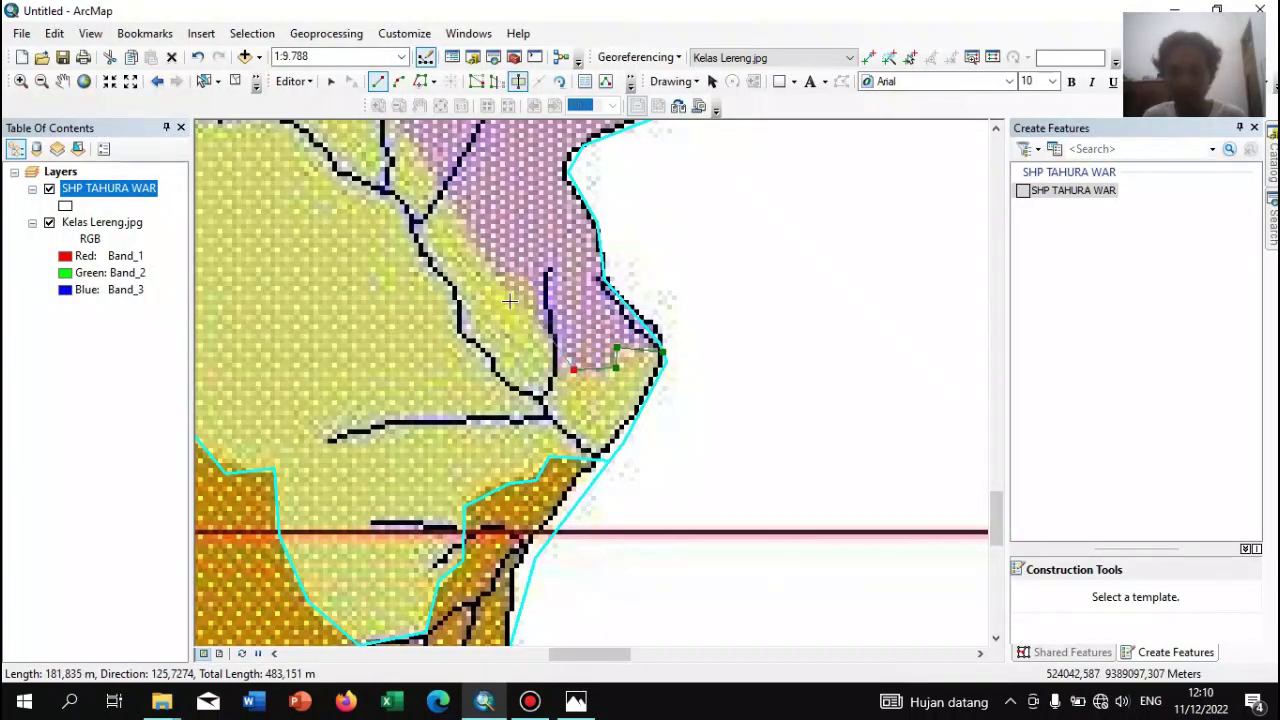
{"action": "left_click", "coordinate": [499, 277]}
Continue the cut line northwest along the yellow-purple boundary to the notch at the short stream's upper end
{"action": "key", "text": "Up"}
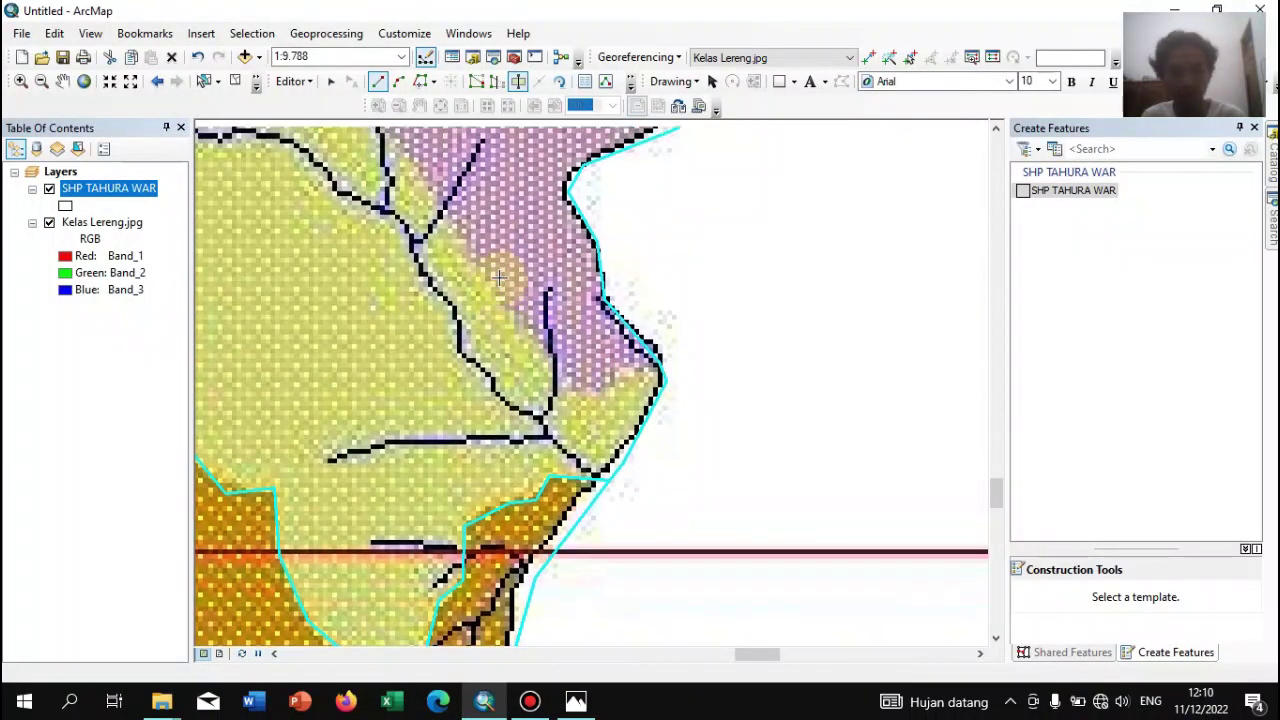
{"action": "key", "text": "Left"}
{"action": "key", "text": "Up"}
{"action": "key", "text": "Up"}
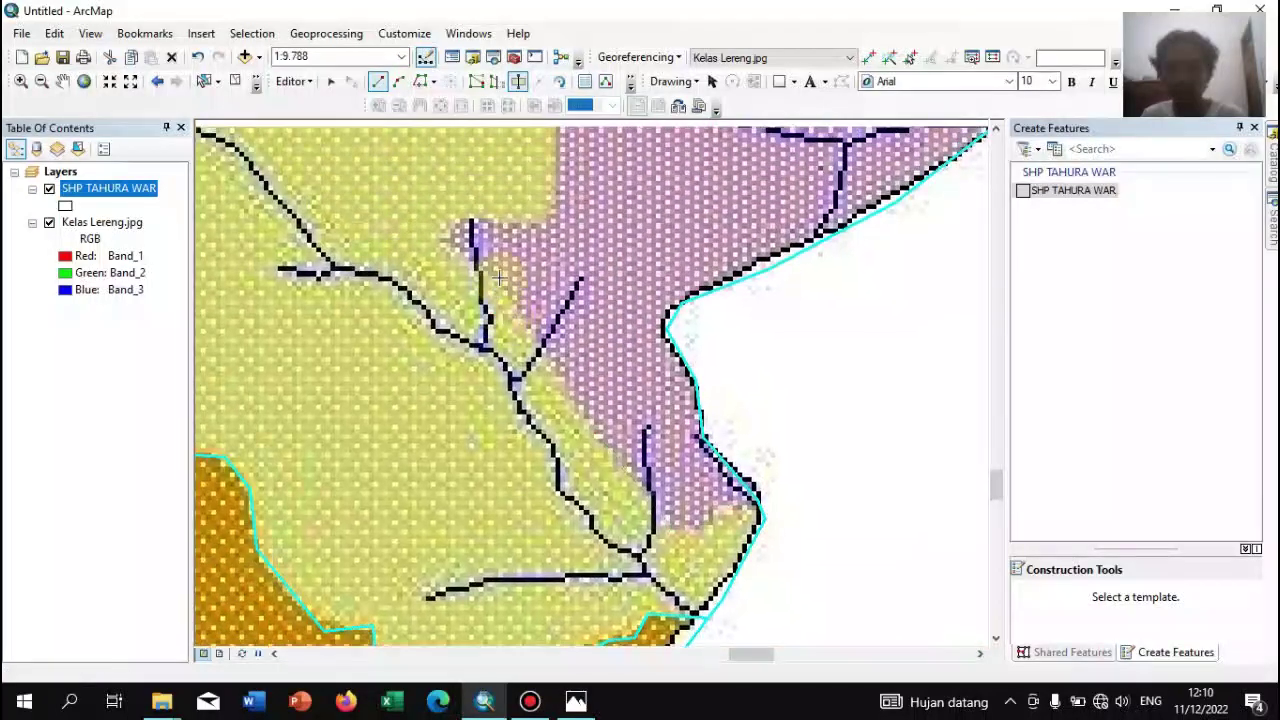
{"action": "left_click", "coordinate": [551, 384]}
{"action": "left_click", "coordinate": [500, 303]}
{"action": "left_click", "coordinate": [443, 261]}
{"action": "left_click", "coordinate": [471, 238]}
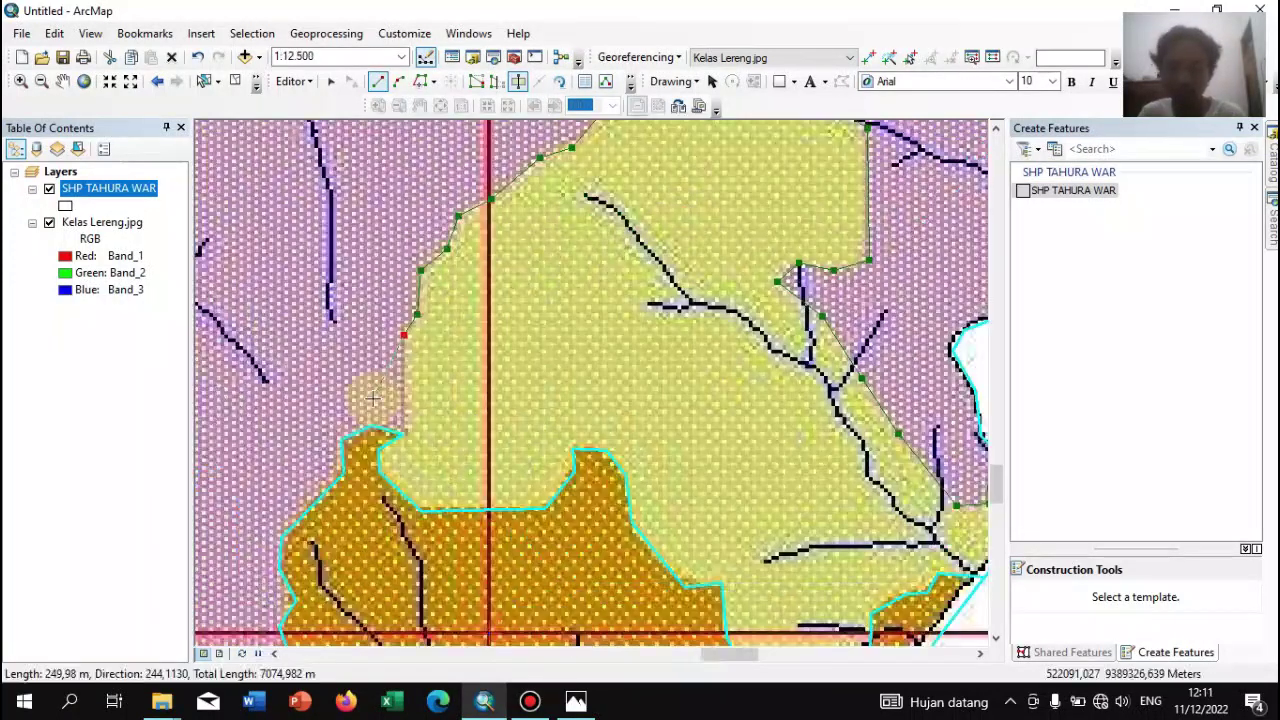
Finish the cut down the yellow area's western side on the orange polygon's vertex at its northwest corner
{"action": "double_click", "coordinate": [405, 440]}
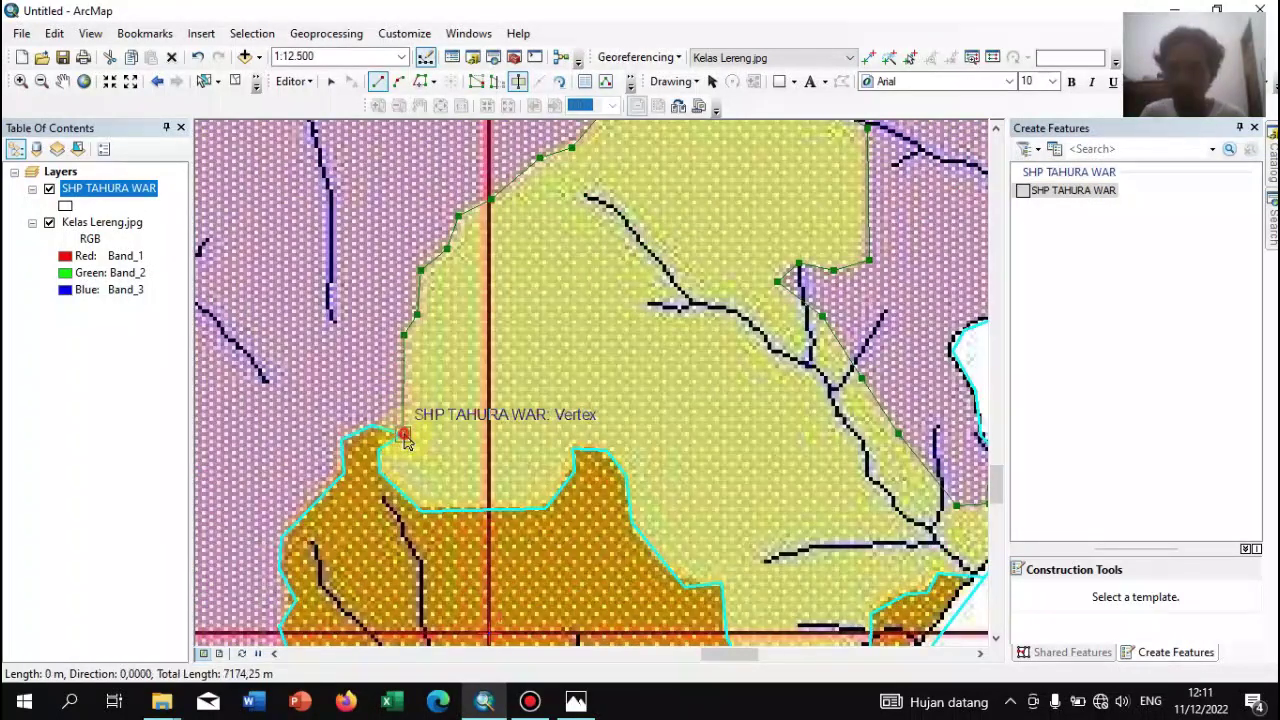
{"action": "key", "text": "Down"}
{"action": "key", "text": "Right"}
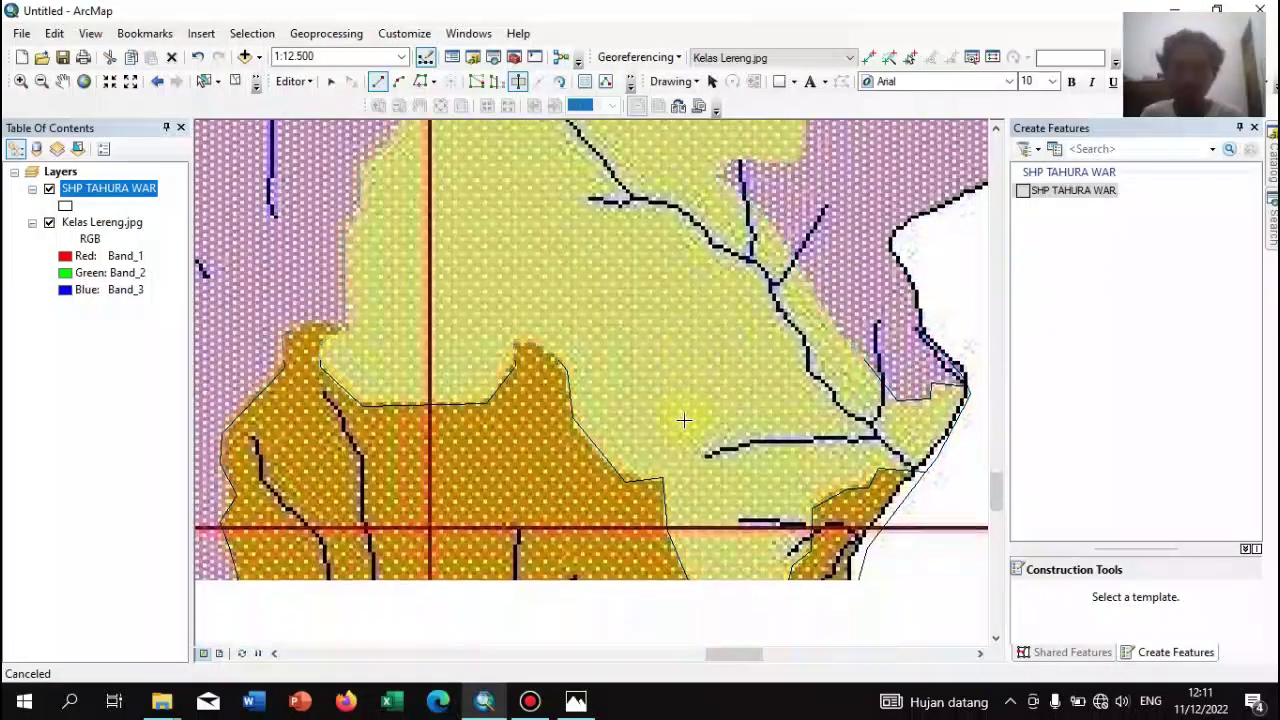
{"action": "key", "text": "Up"}
{"action": "key", "text": "Up"}
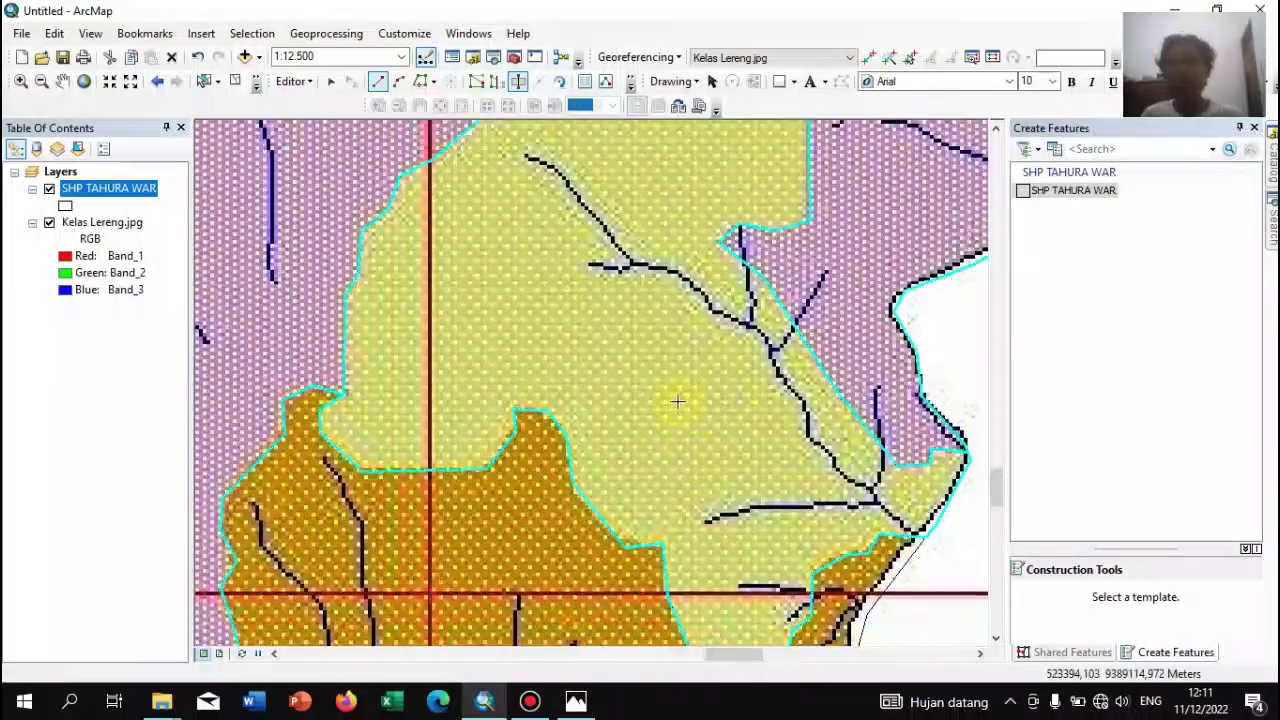
Add the central yellow polygon above the remaining orange area to the current selection
{"action": "right_click", "coordinate": [84, 190]}
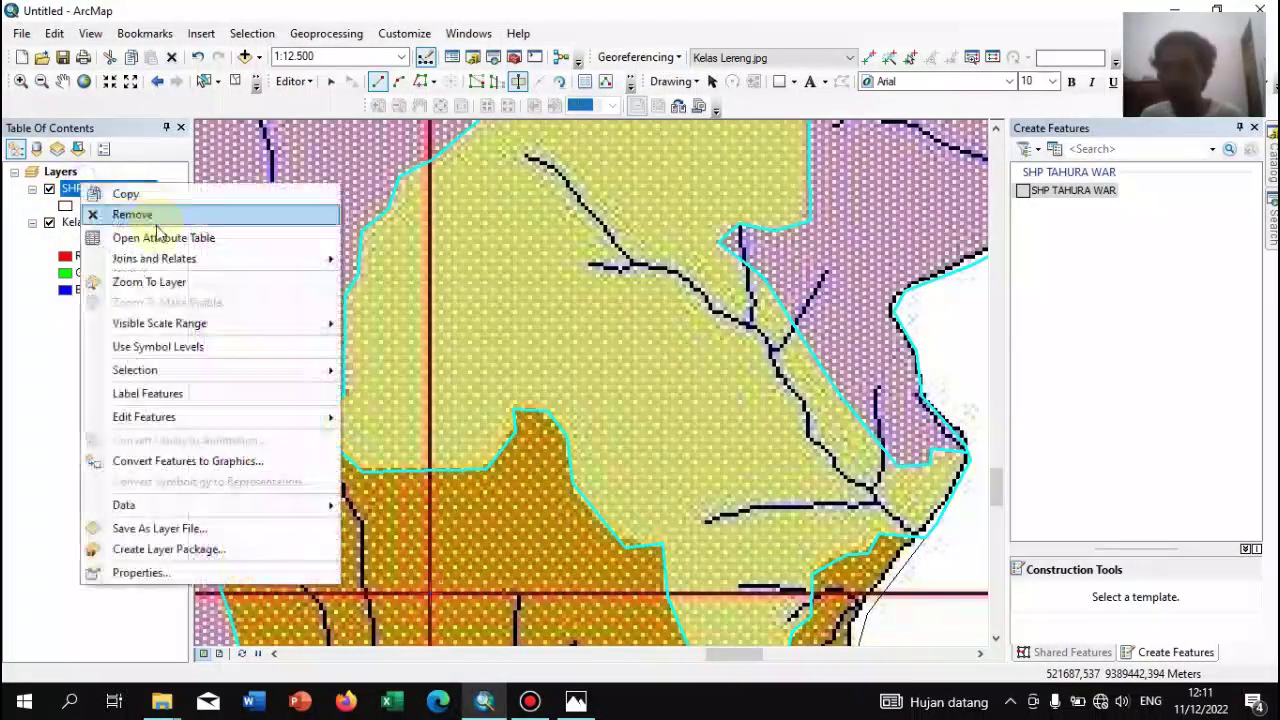
{"action": "left_click", "coordinate": [163, 279]}
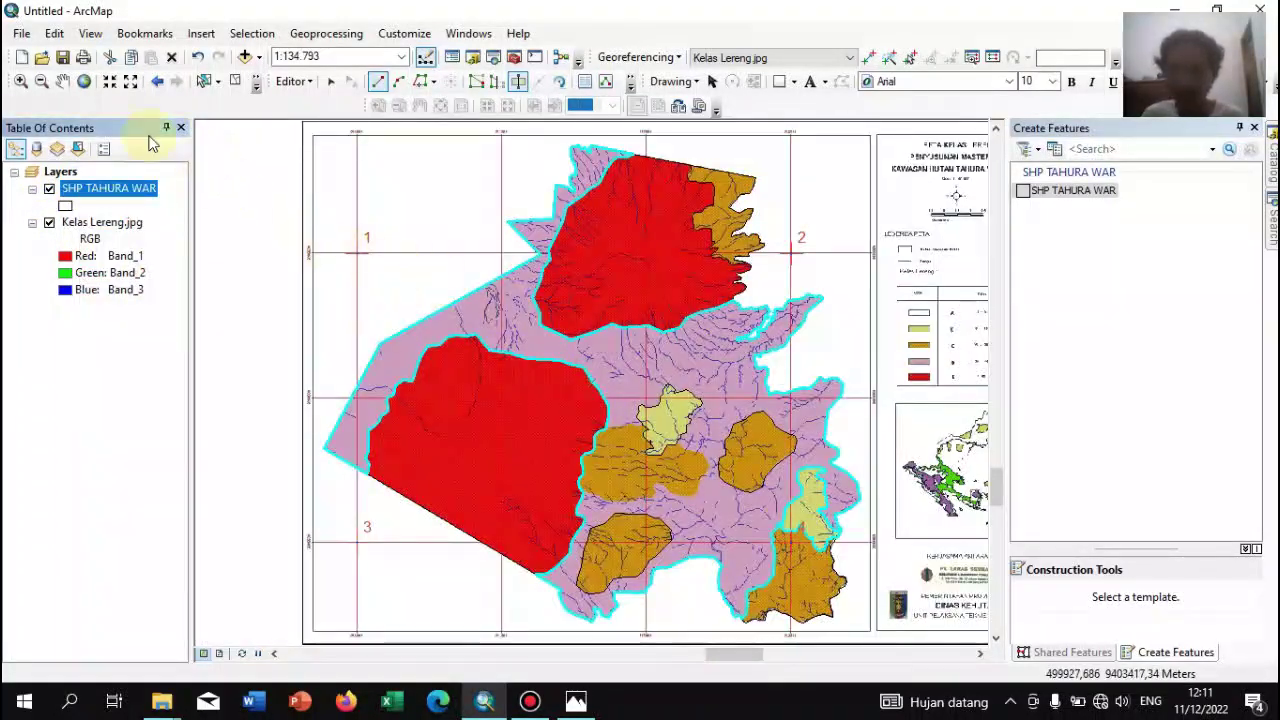
{"action": "left_click_drag", "start_coordinate": [497, 325], "coordinate": [752, 567]}
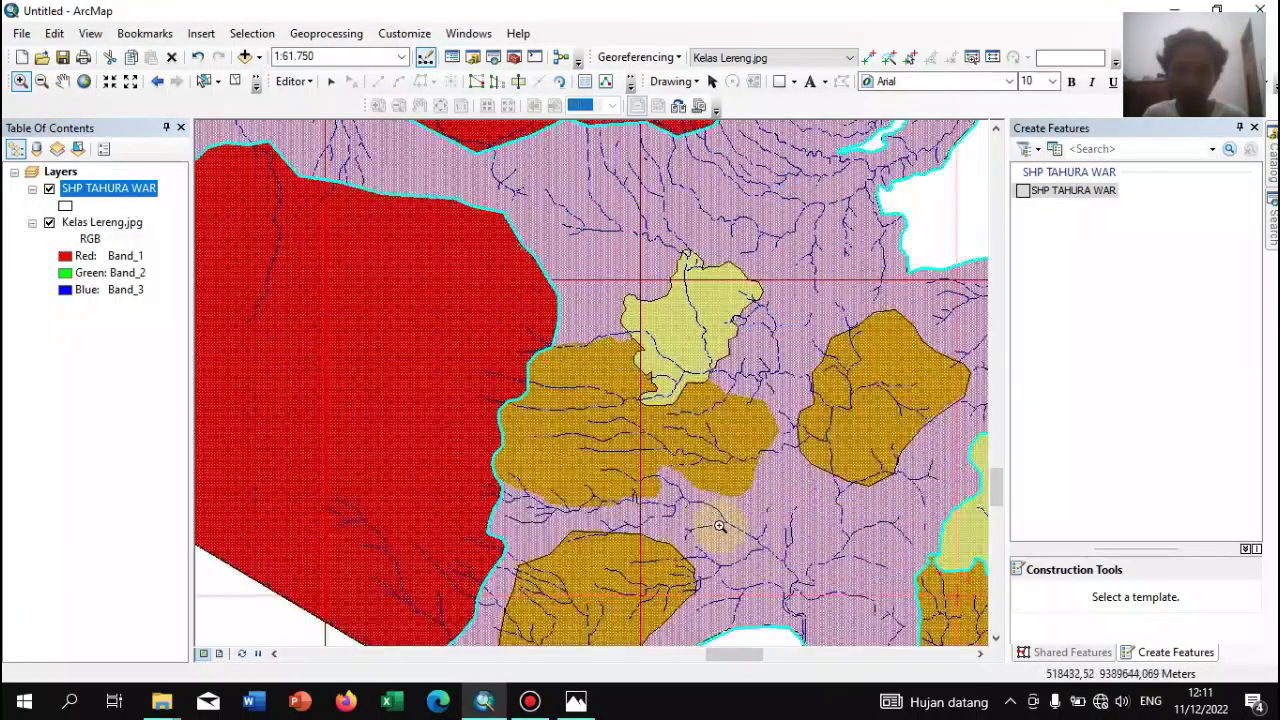
{"action": "left_click_drag", "start_coordinate": [455, 276], "coordinate": [836, 573]}
{"action": "left_click", "coordinate": [330, 81]}
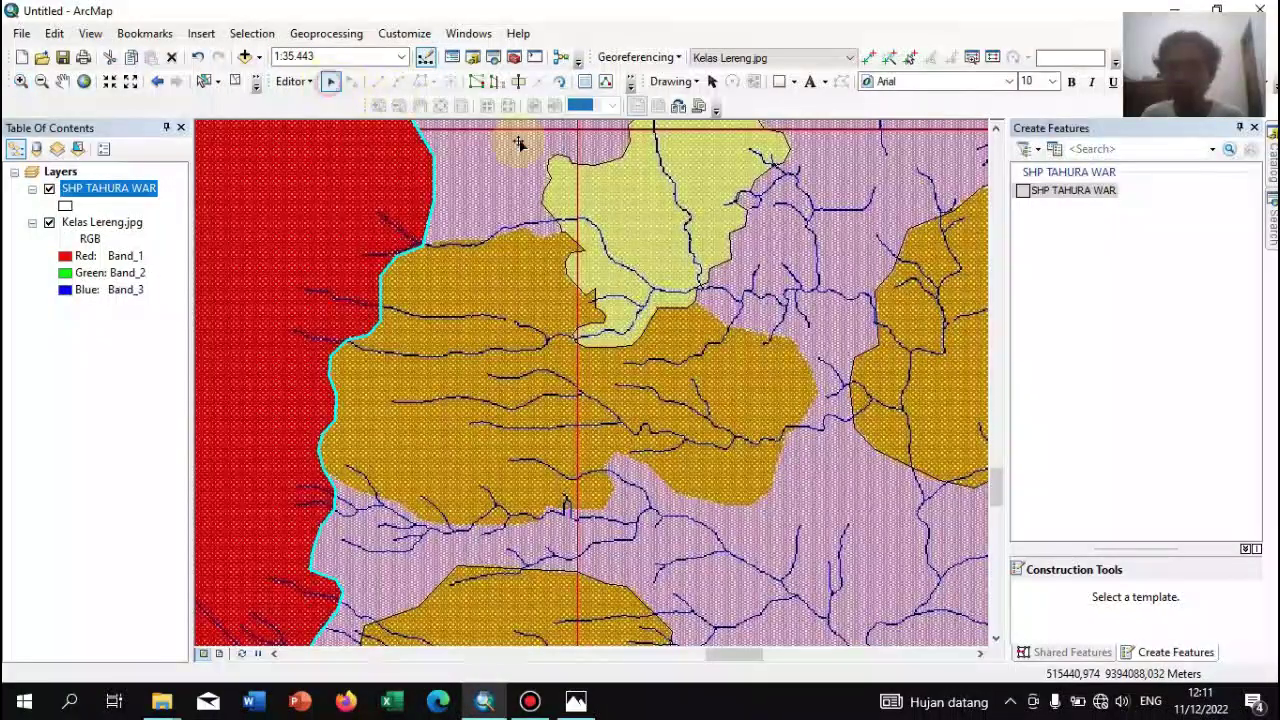
{"action": "left_click", "coordinate": [663, 197]}
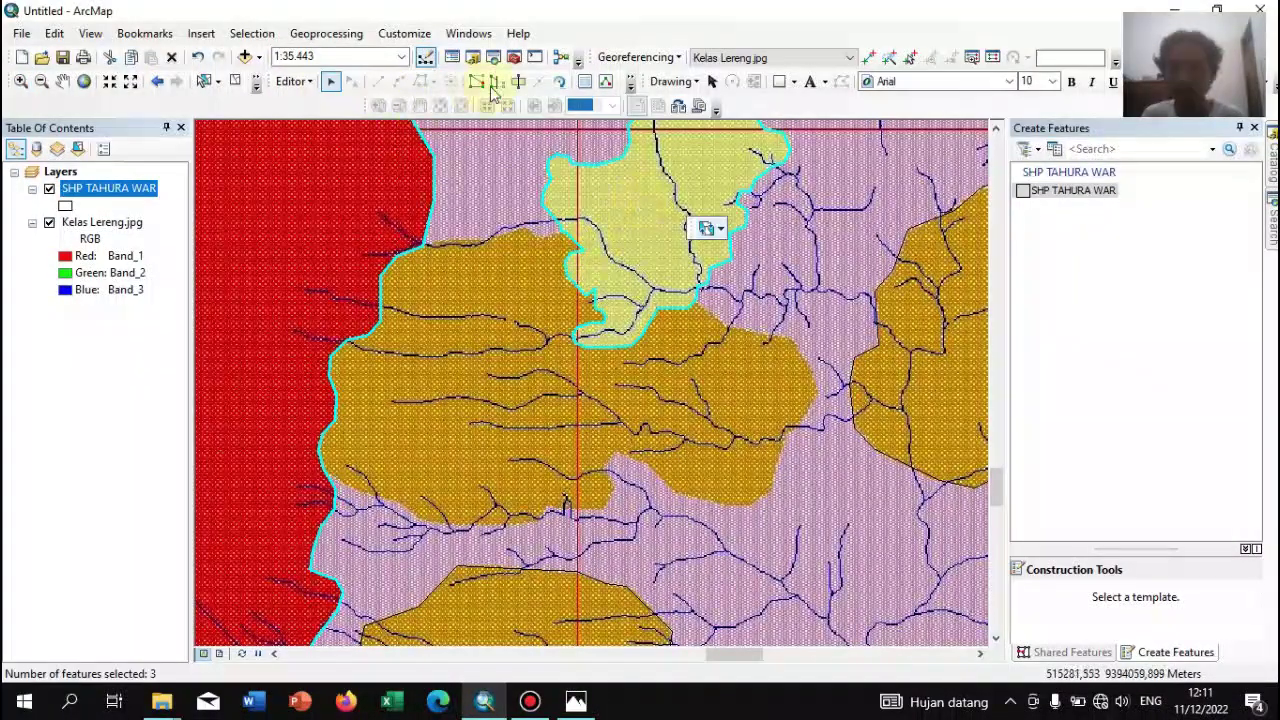
Try to cut the selected polygons from the red area's edge, starting along the orange area's northern boundary with the purple area
{"action": "left_click", "coordinate": [519, 83]}
{"action": "left_click", "coordinate": [20, 81]}
{"action": "left_click_drag", "start_coordinate": [383, 178], "coordinate": [672, 336]}
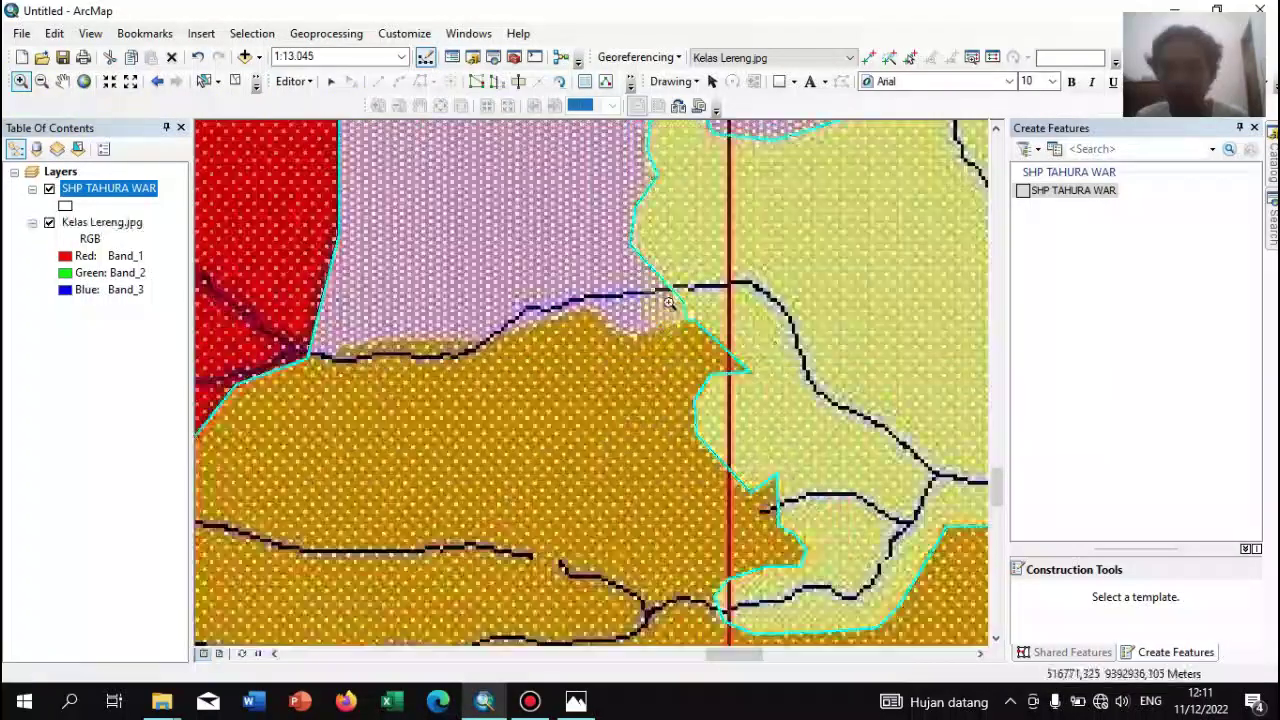
{"action": "left_click", "coordinate": [519, 83]}
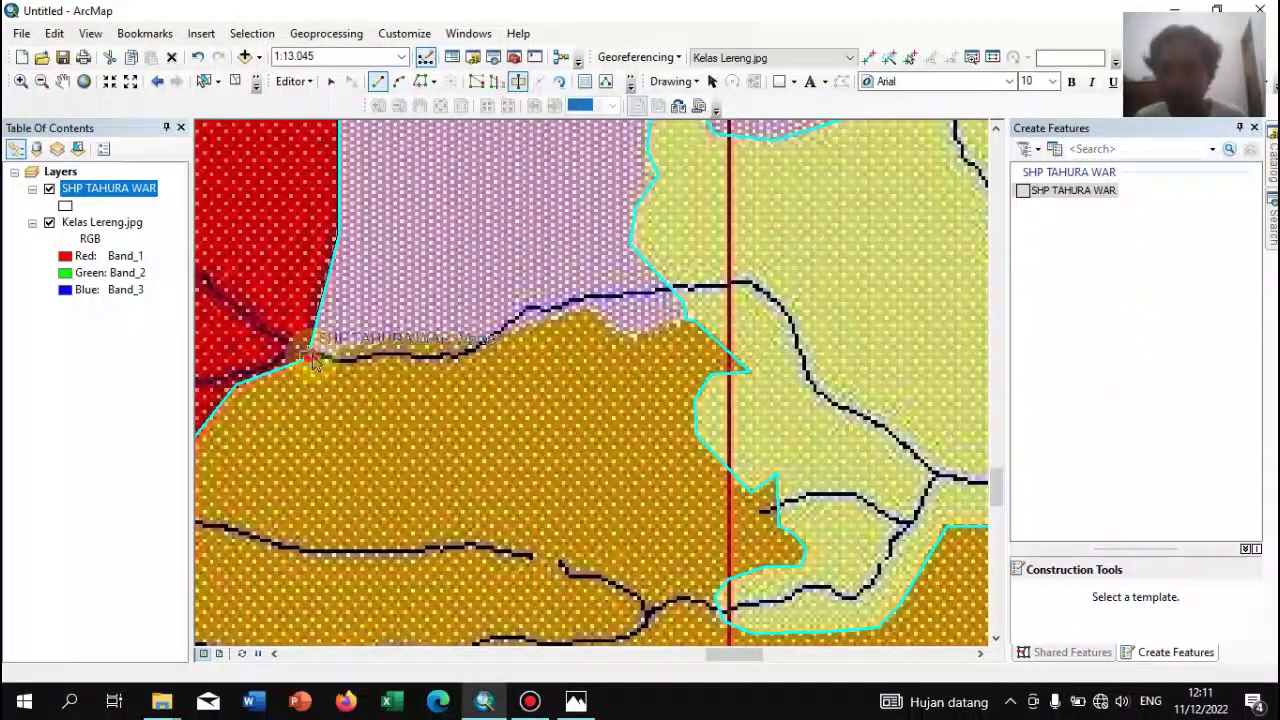
{"action": "left_click", "coordinate": [309, 357]}
{"action": "left_click", "coordinate": [340, 352]}
{"action": "left_click", "coordinate": [349, 344]}
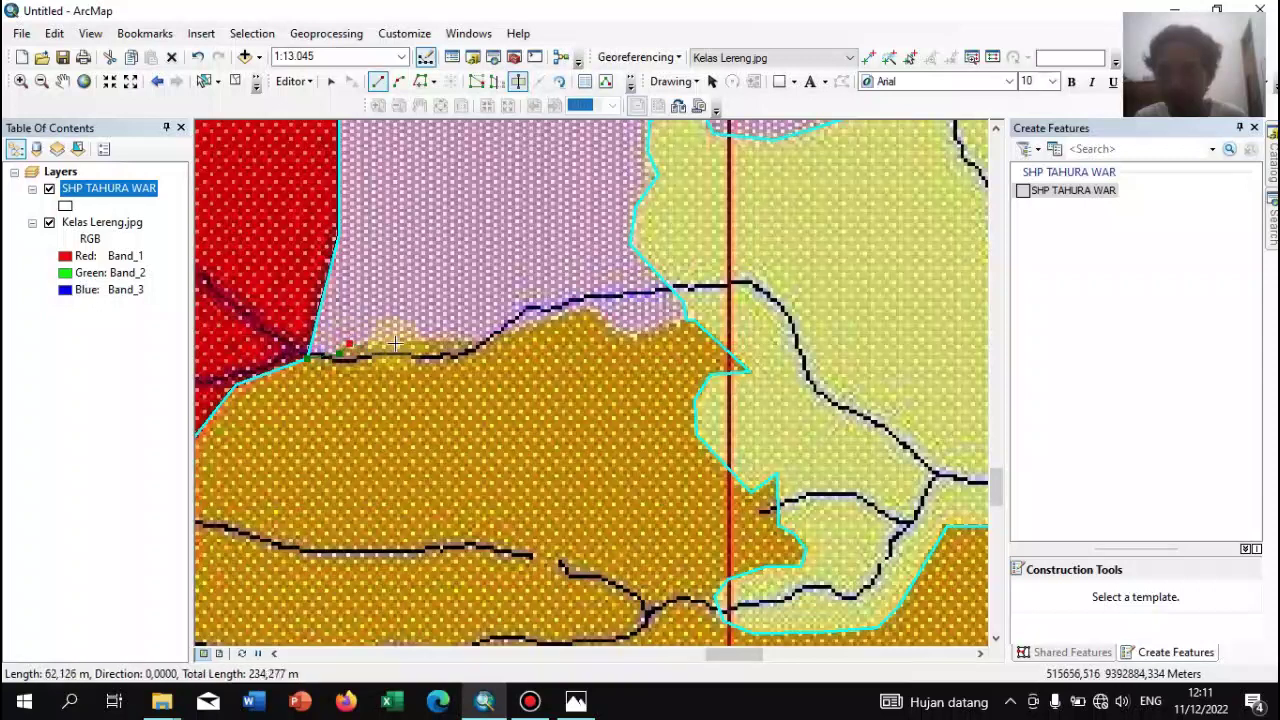
Continue the attempted cut east along the orange area's northern boundary and end it on the yellow polygon's western vertex
{"action": "left_click", "coordinate": [478, 344]}
{"action": "left_click", "coordinate": [516, 328]}
{"action": "left_click", "coordinate": [536, 327]}
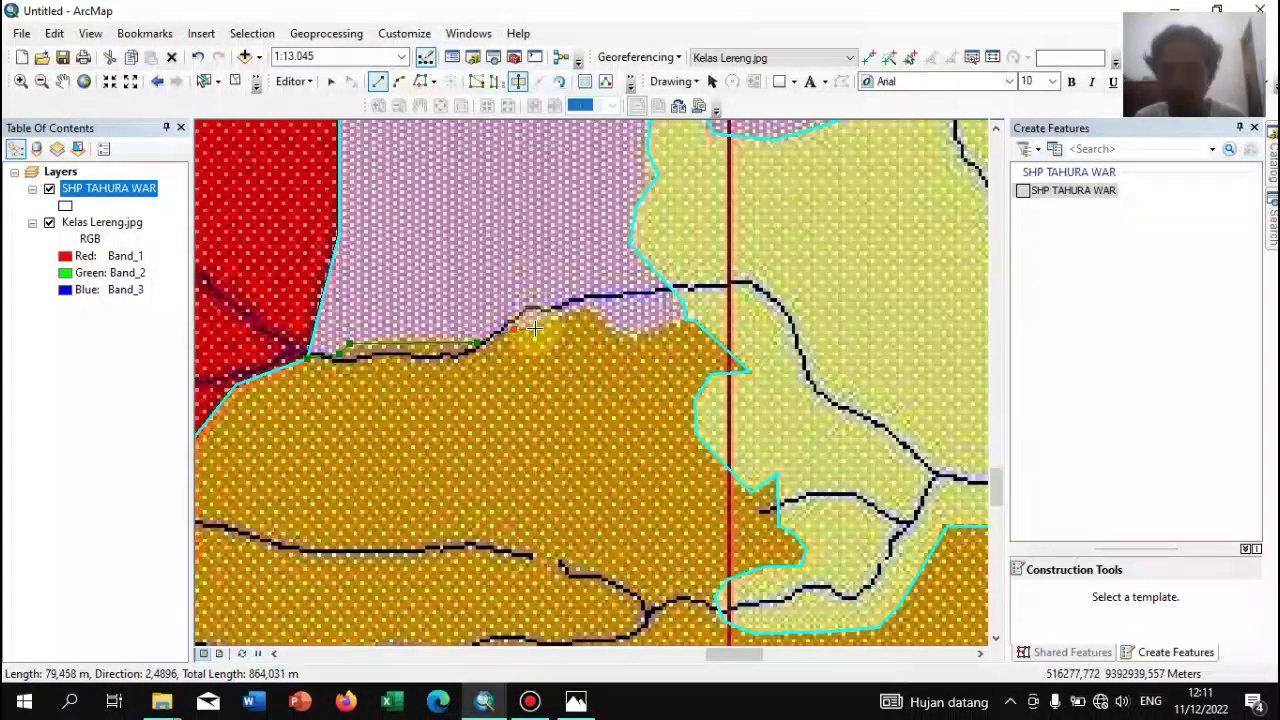
{"action": "left_click", "coordinate": [589, 306]}
{"action": "left_click", "coordinate": [629, 335]}
{"action": "left_click", "coordinate": [685, 323]}
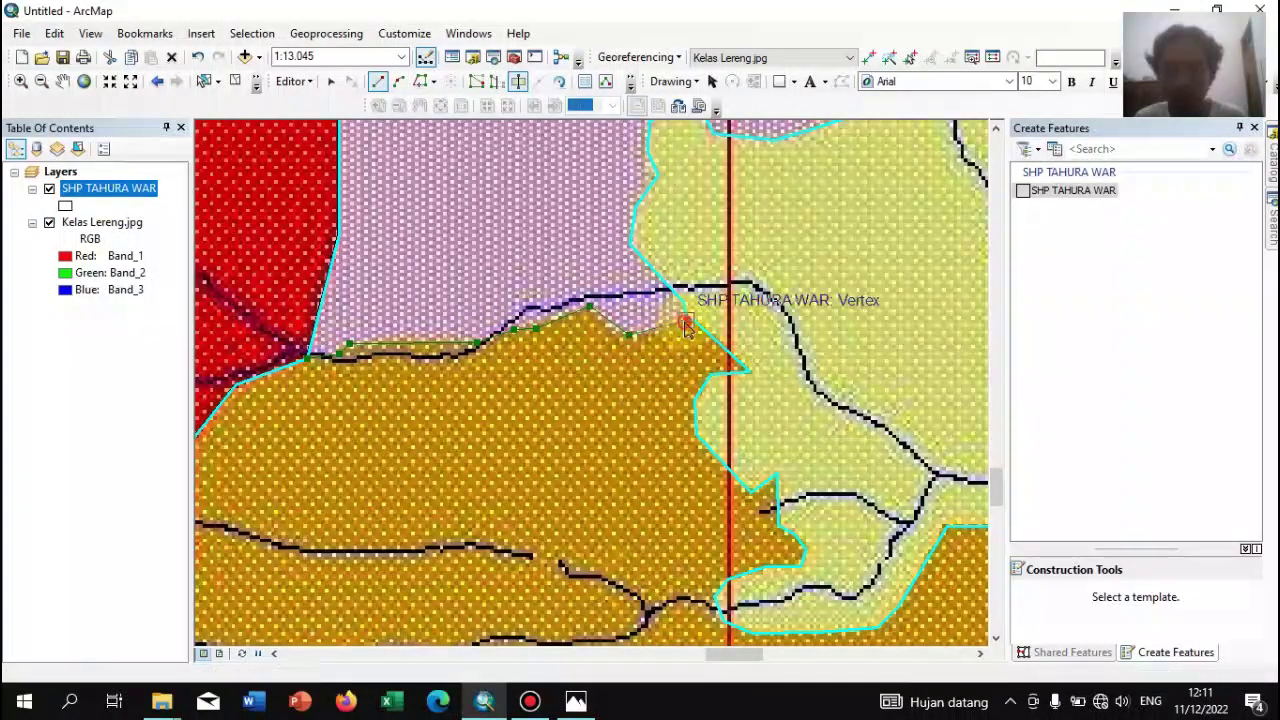
{"action": "double_click", "coordinate": [687, 331]}
{"action": "left_click", "coordinate": [781, 392]}
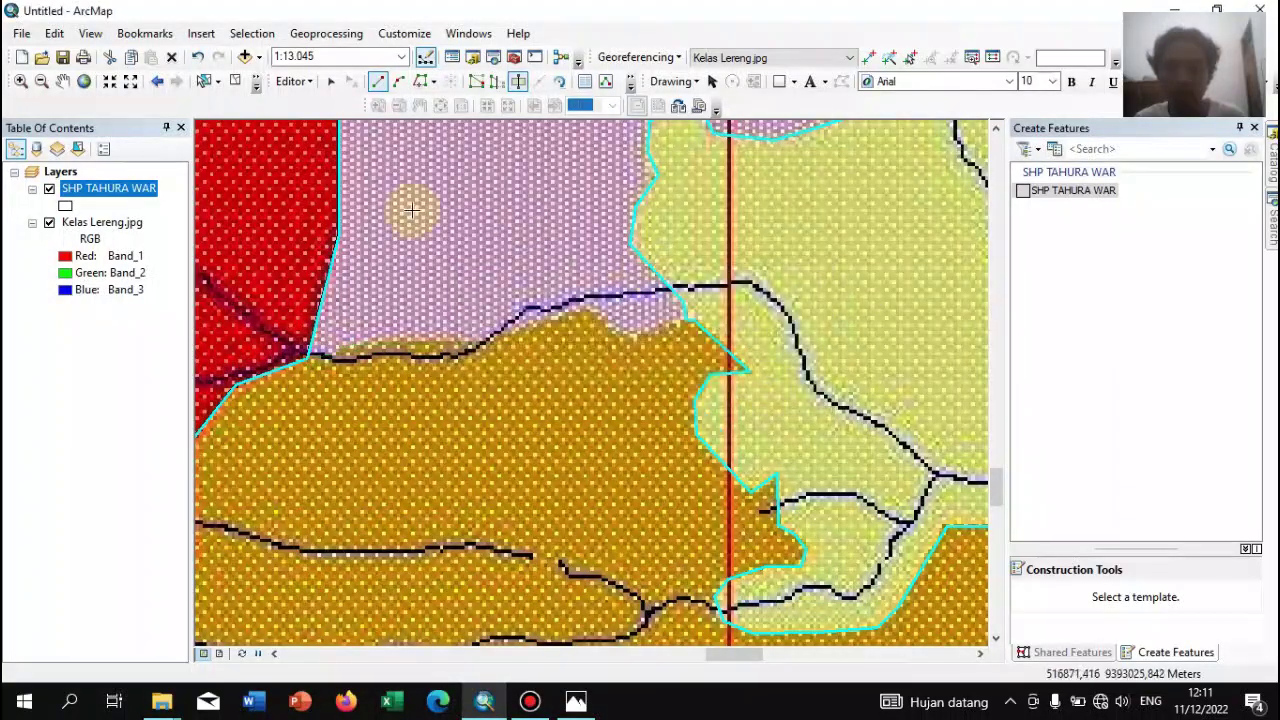
Start a new SHP TAHURA WAR polygon at the orange area's southwest corner on the red area's boundary
{"action": "right_click", "coordinate": [95, 190]}
{"action": "left_click", "coordinate": [209, 286]}
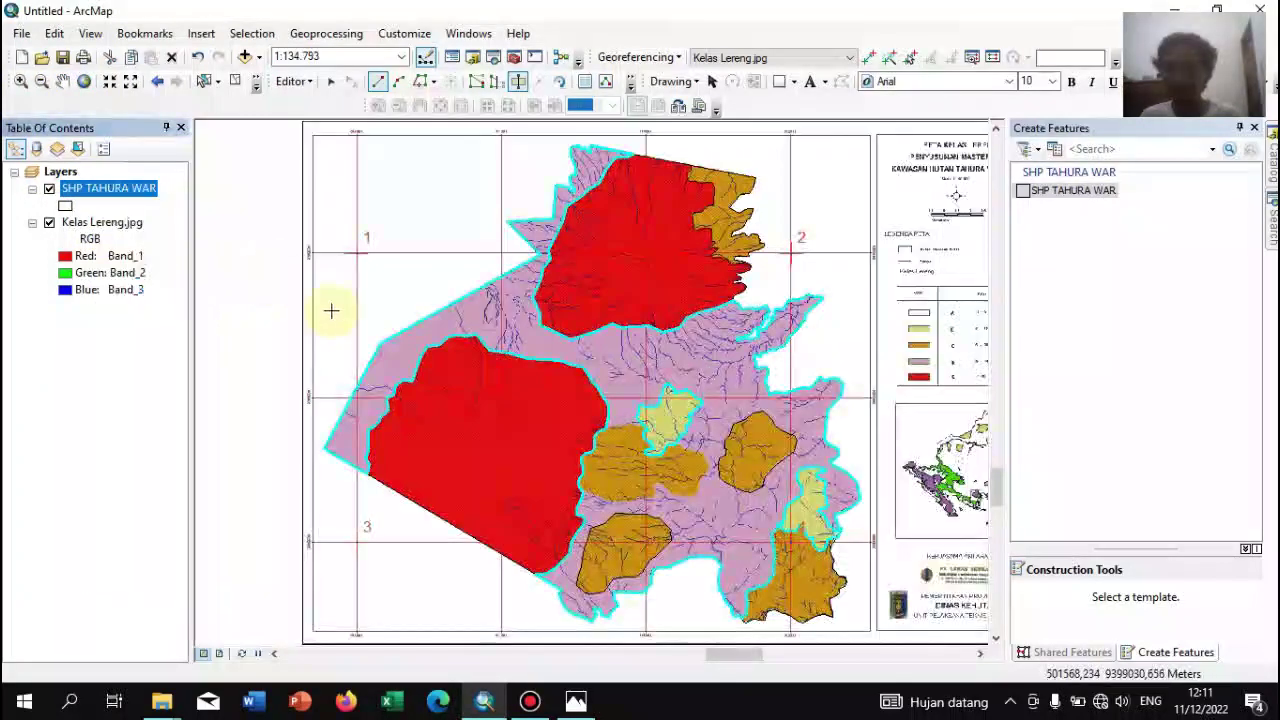
{"action": "left_click", "coordinate": [380, 83]}
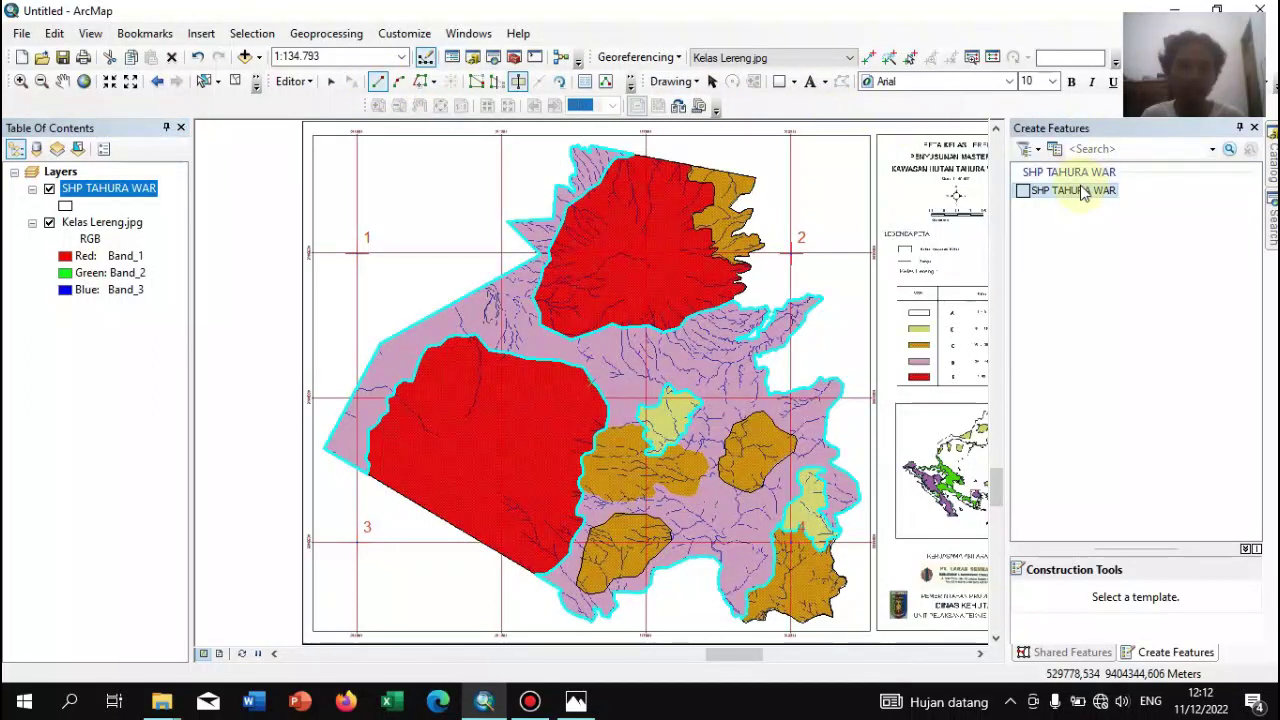
{"action": "left_click", "coordinate": [1083, 191]}
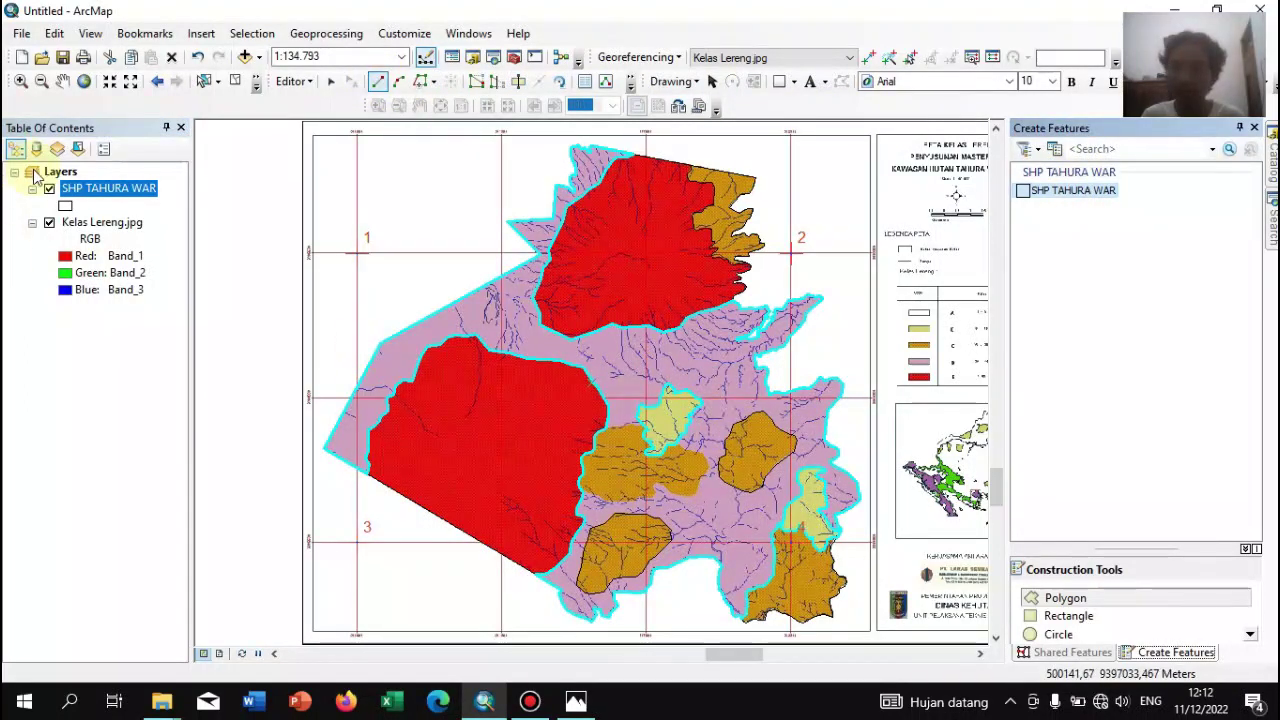
{"action": "left_click", "coordinate": [19, 81]}
{"action": "left_click_drag", "start_coordinate": [552, 380], "coordinate": [737, 531]}
{"action": "left_click_drag", "start_coordinate": [282, 231], "coordinate": [849, 600]}
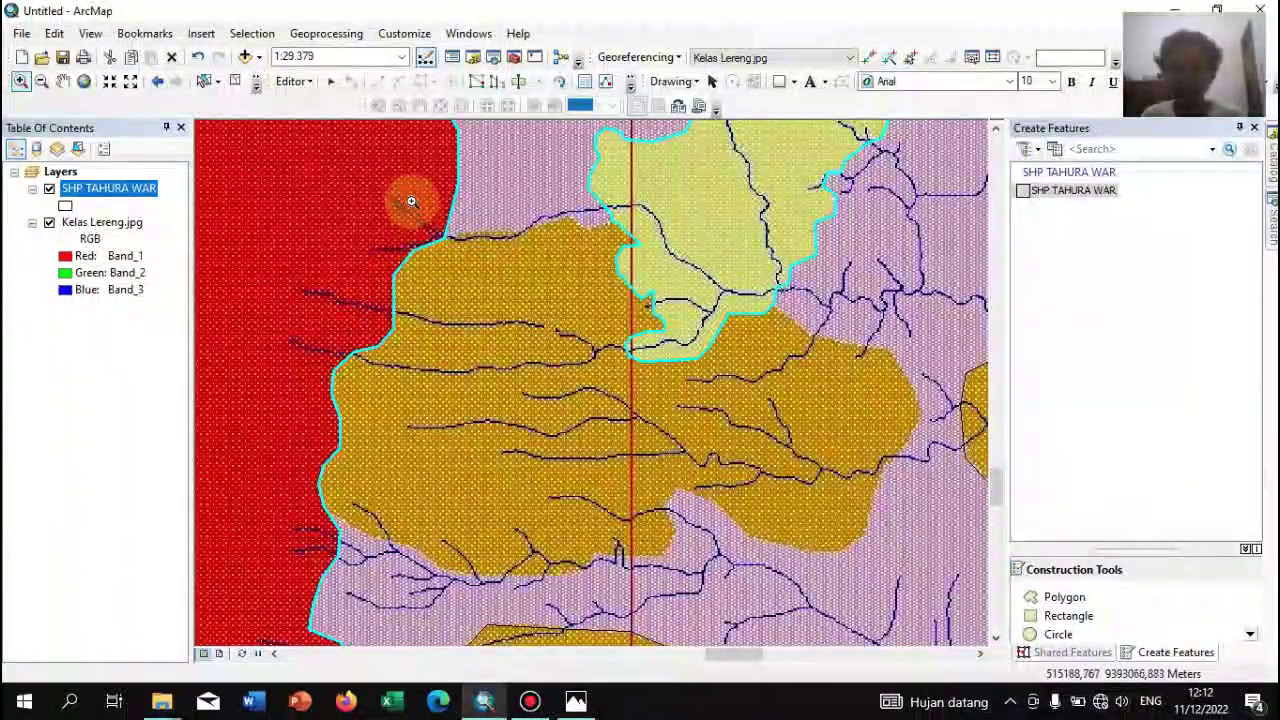
{"action": "left_click_drag", "start_coordinate": [278, 186], "coordinate": [960, 618]}
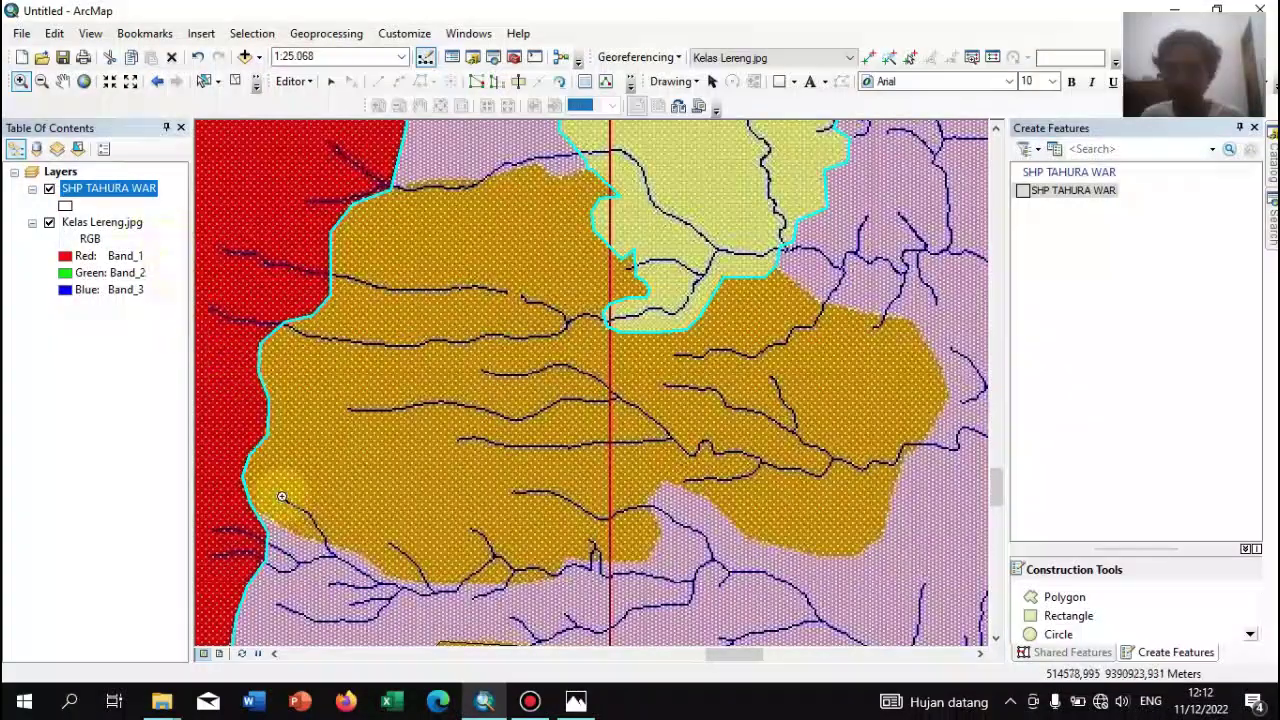
{"action": "left_click", "coordinate": [1080, 193]}
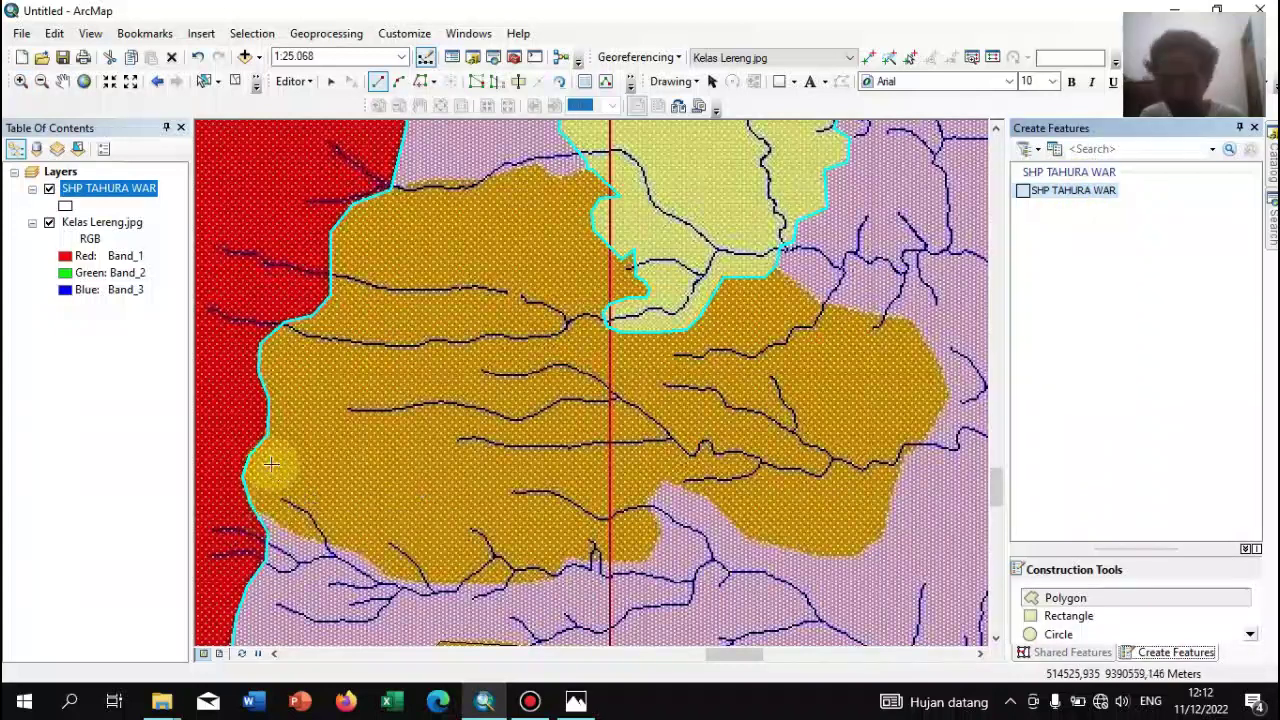
{"action": "left_click", "coordinate": [258, 516]}
{"action": "left_click", "coordinate": [283, 519]}
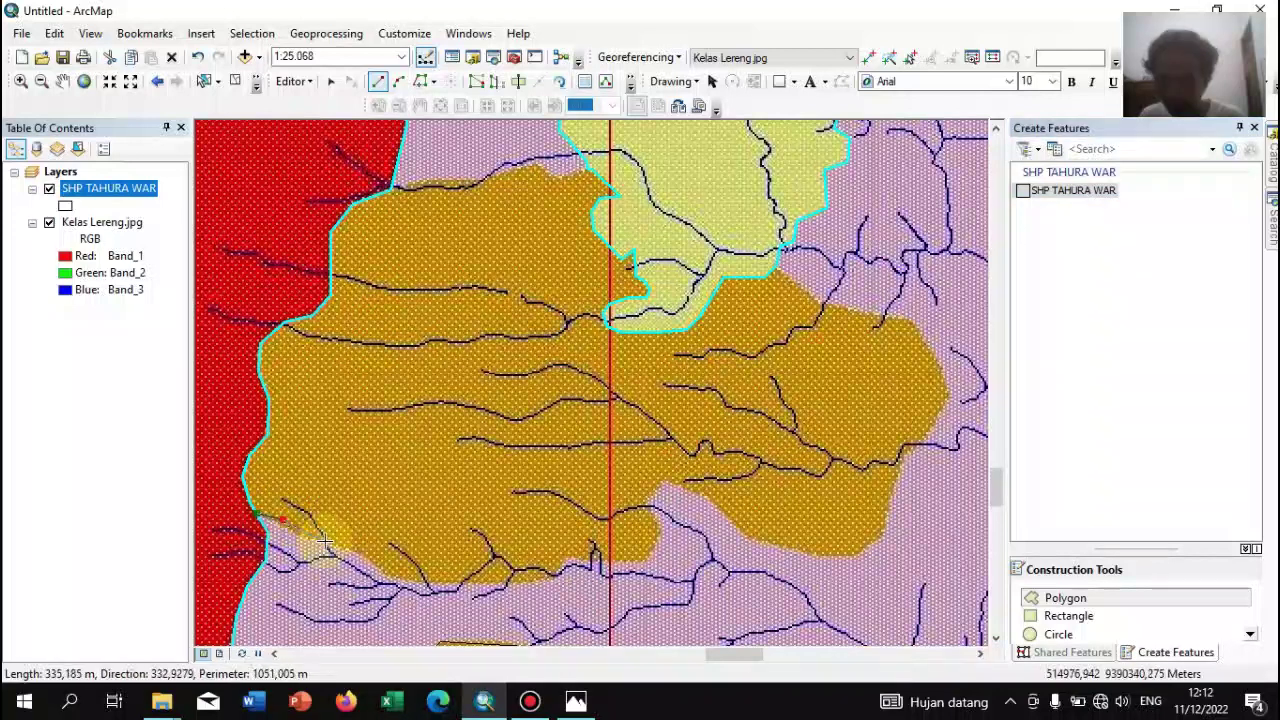
Trace the new polygon eastward along the orange area's southern boundary with the purple area
{"action": "left_click", "coordinate": [303, 538]}
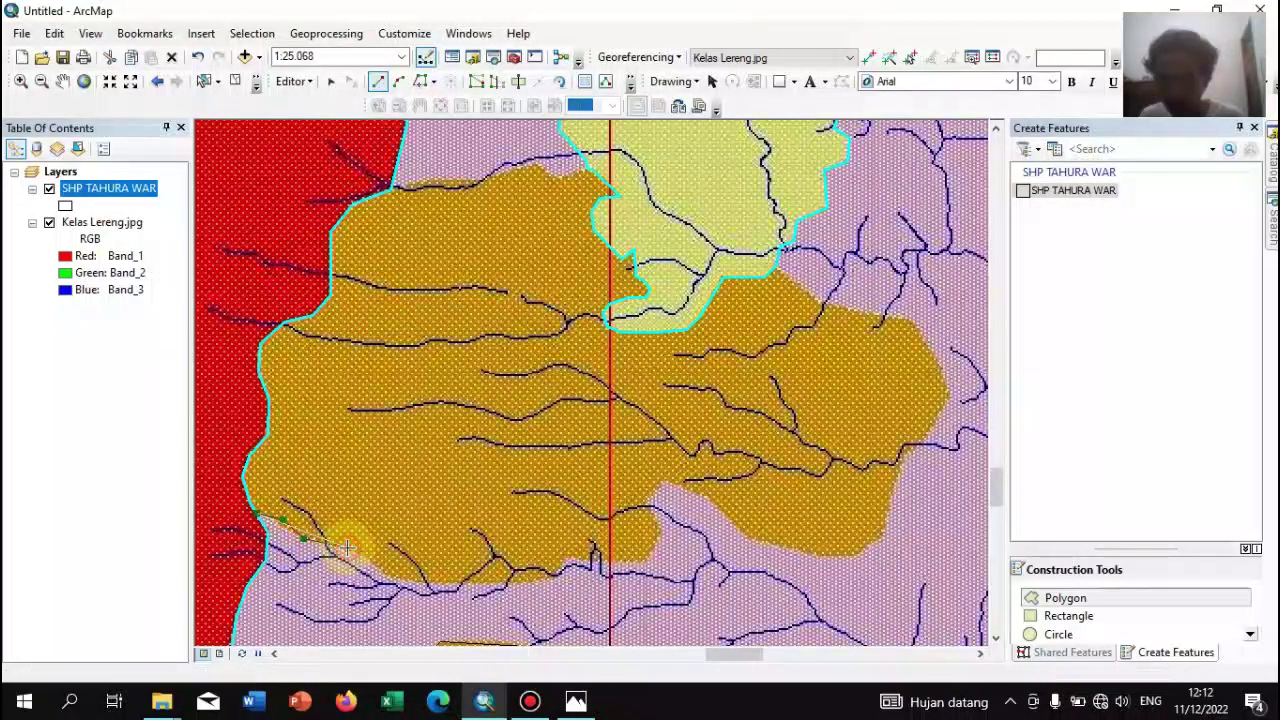
{"action": "left_click", "coordinate": [347, 548]}
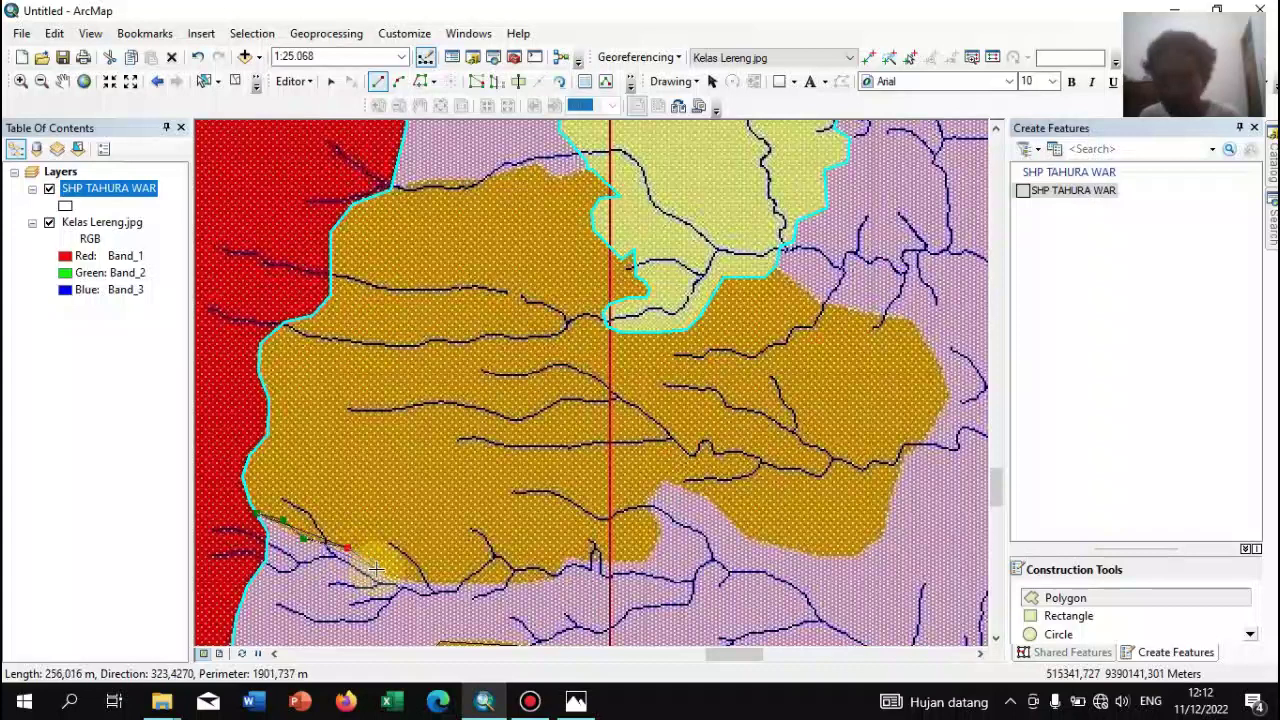
{"action": "left_click", "coordinate": [376, 569]}
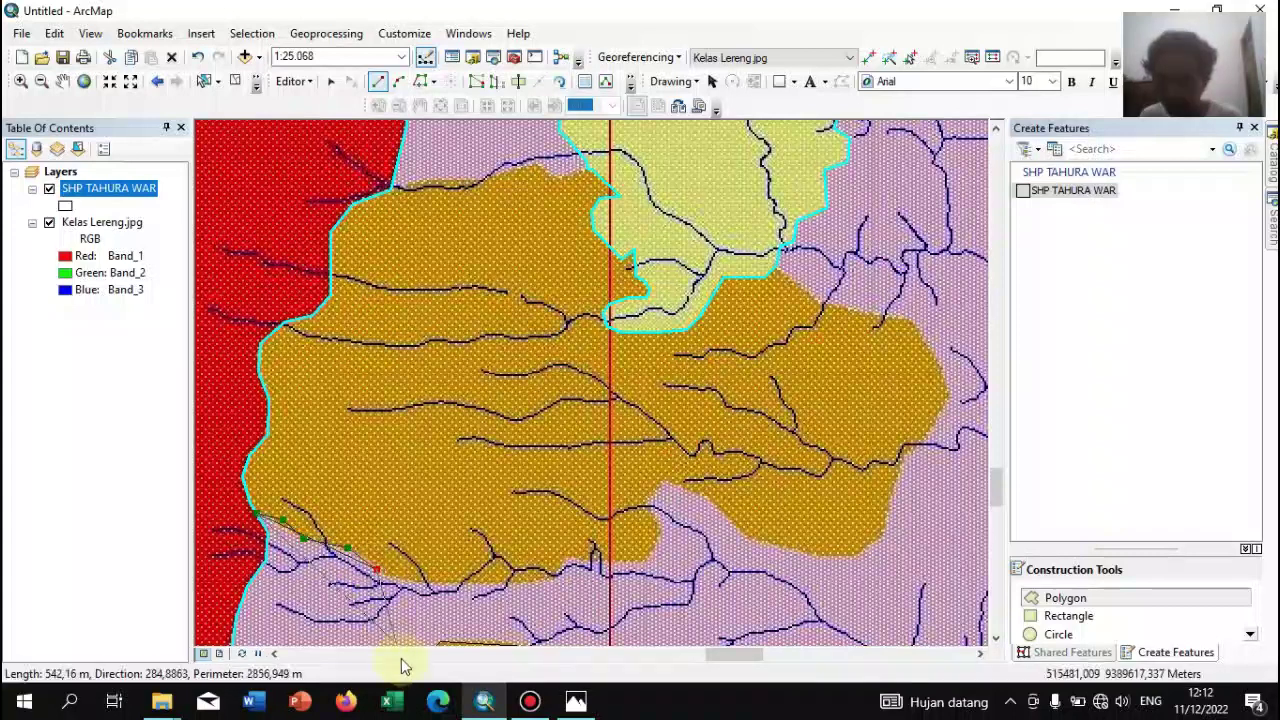
{"action": "left_click", "coordinate": [418, 583]}
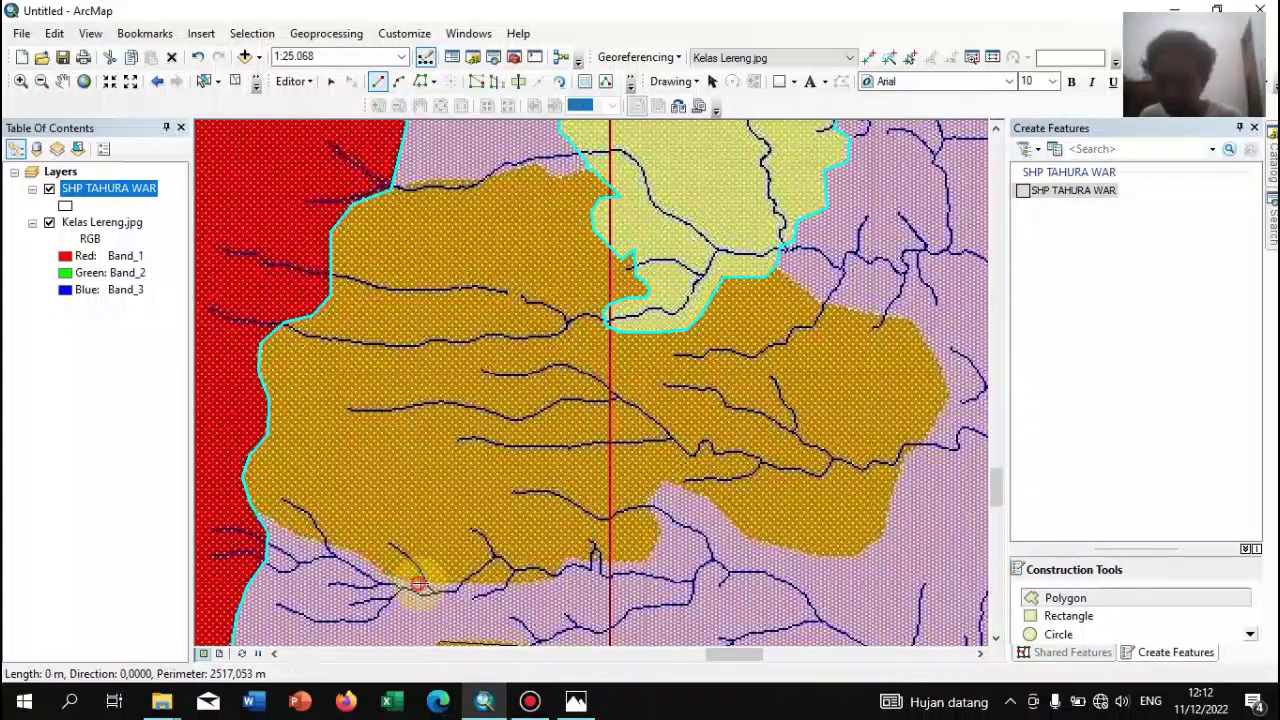
{"action": "left_click", "coordinate": [539, 582]}
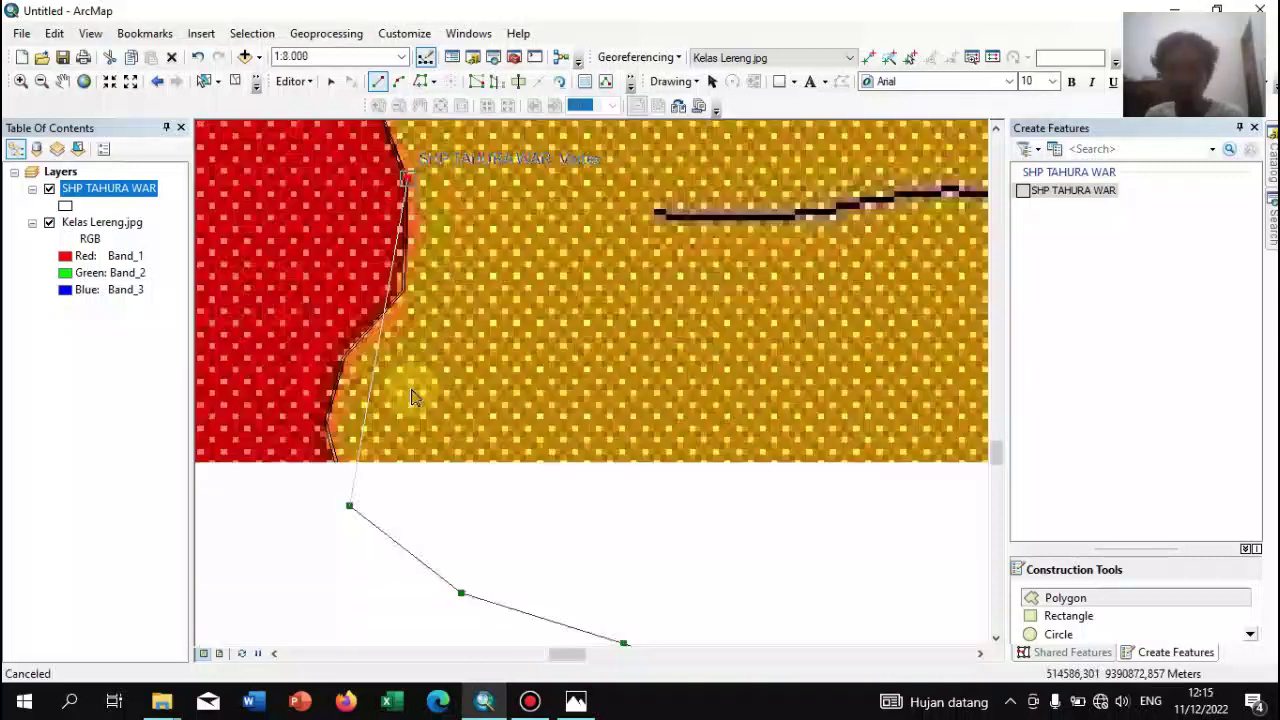
Finish the orange area's polygon southward along the red area's boundary, snapping to its existing vertices
{"action": "left_click", "coordinate": [403, 291]}
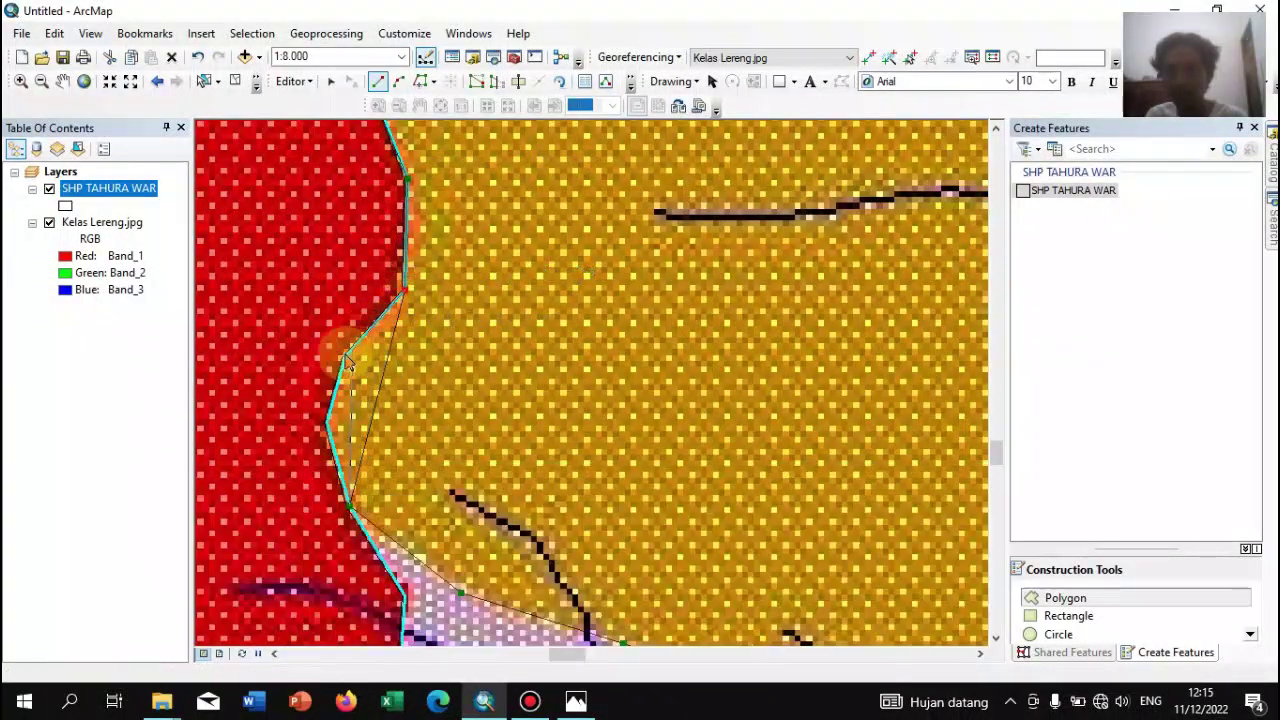
{"action": "left_click", "coordinate": [343, 357]}
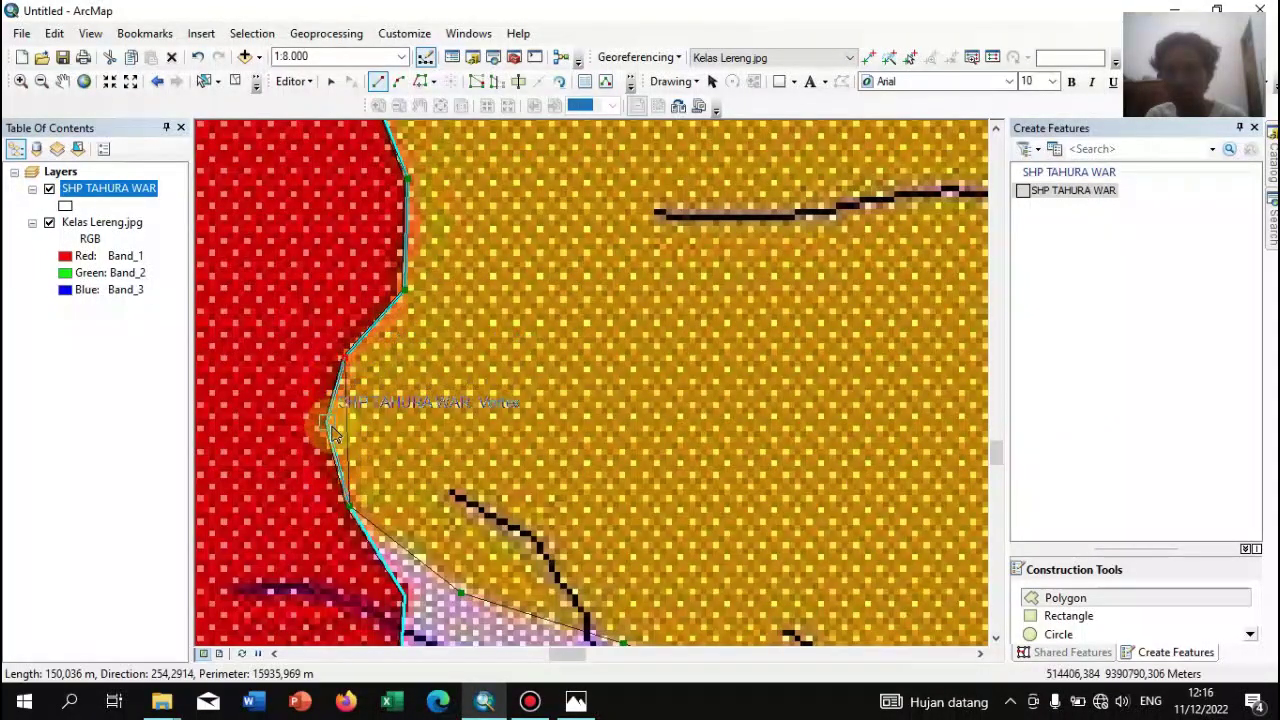
{"action": "double_click", "coordinate": [335, 432]}
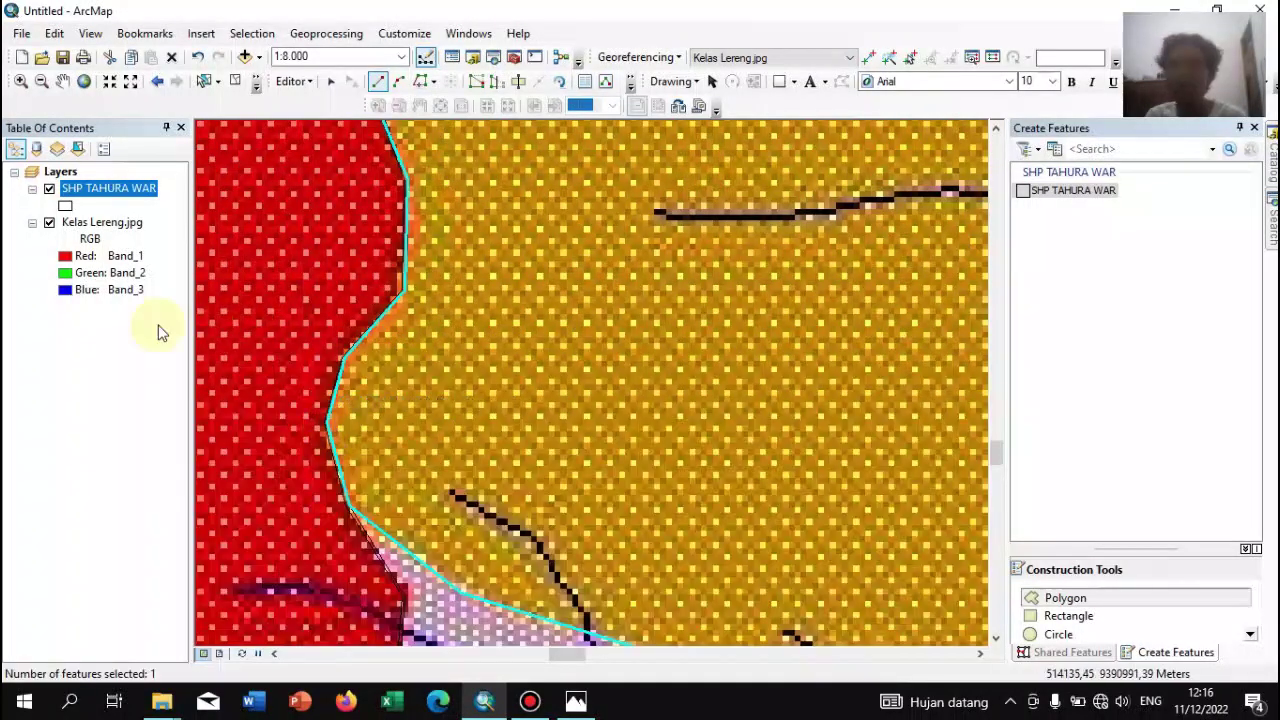
{"action": "right_click", "coordinate": [124, 195]}
{"action": "left_click", "coordinate": [172, 299]}
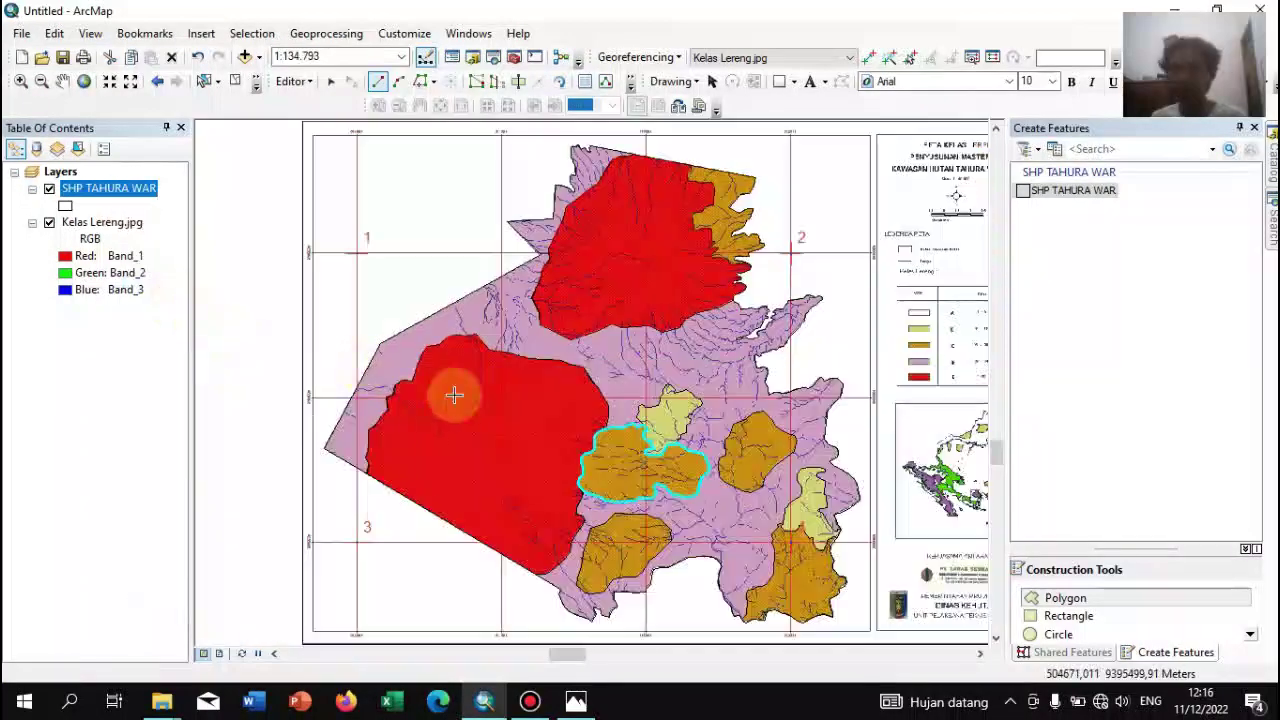
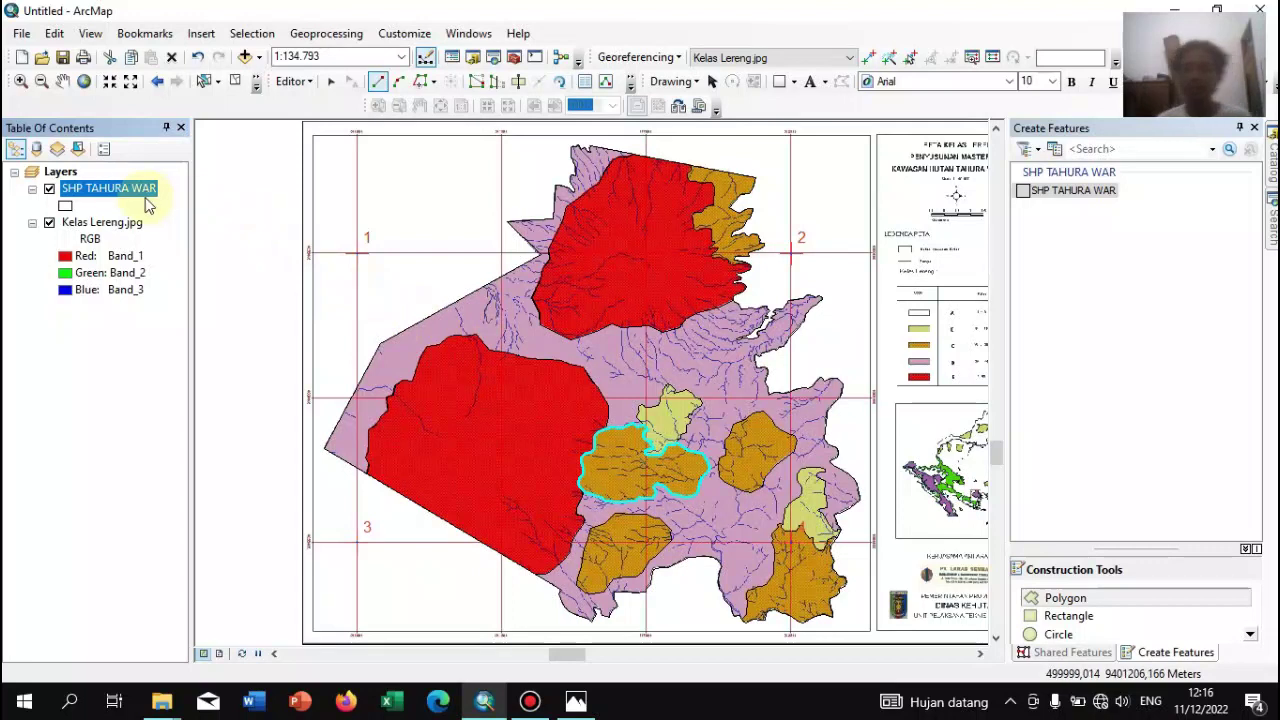
Save the edits to the SHP TAHURA WAR layer and end the editing session
{"action": "left_click", "coordinate": [296, 81]}
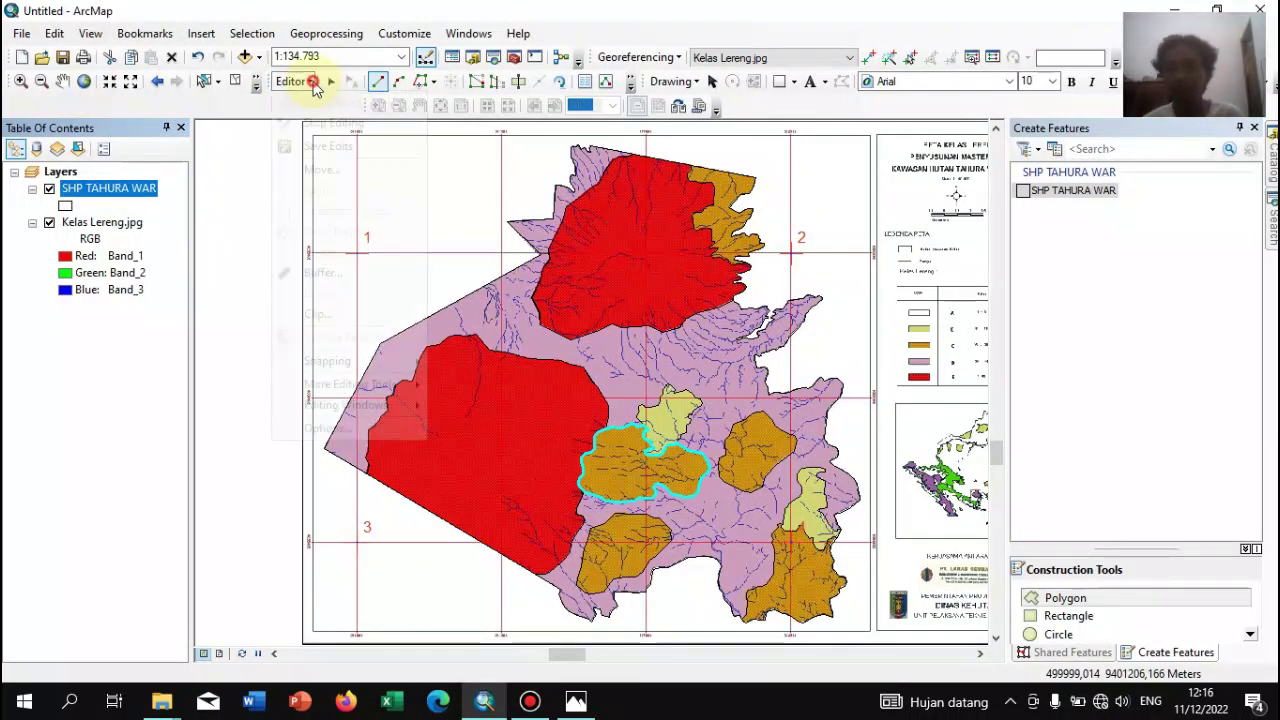
{"action": "left_click", "coordinate": [325, 148]}
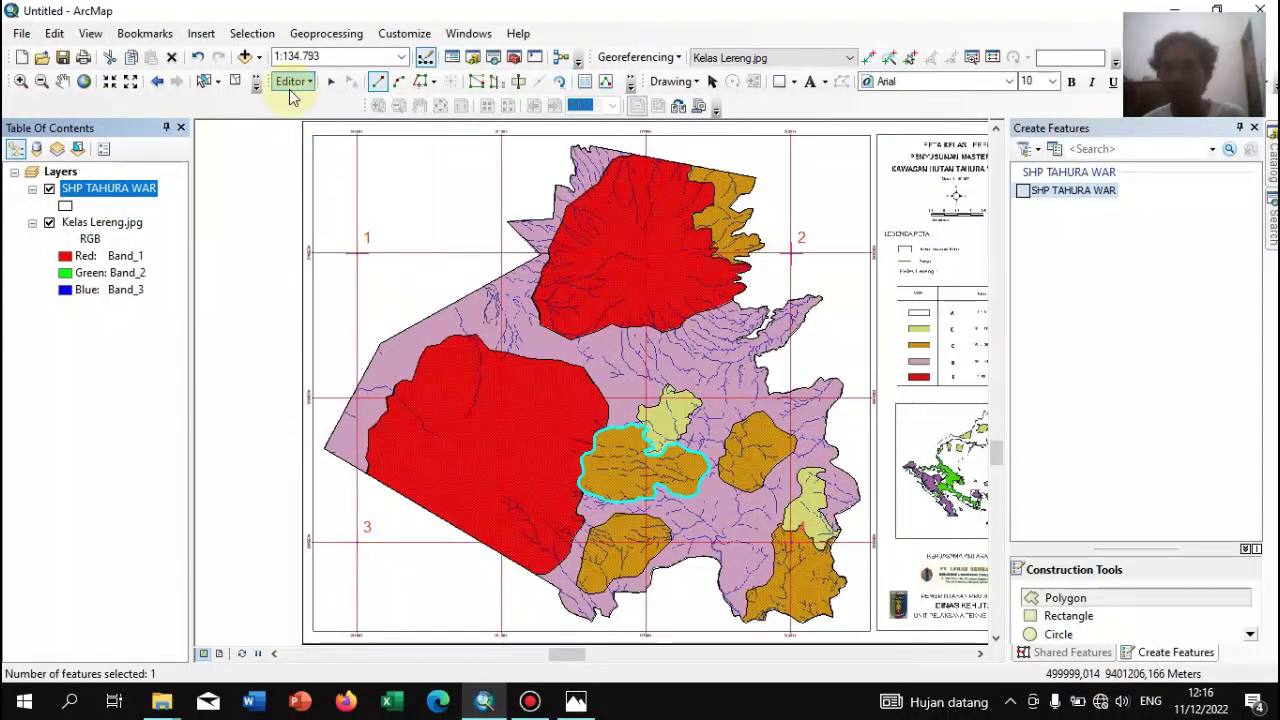
{"action": "left_click", "coordinate": [292, 81]}
{"action": "left_click", "coordinate": [322, 122]}
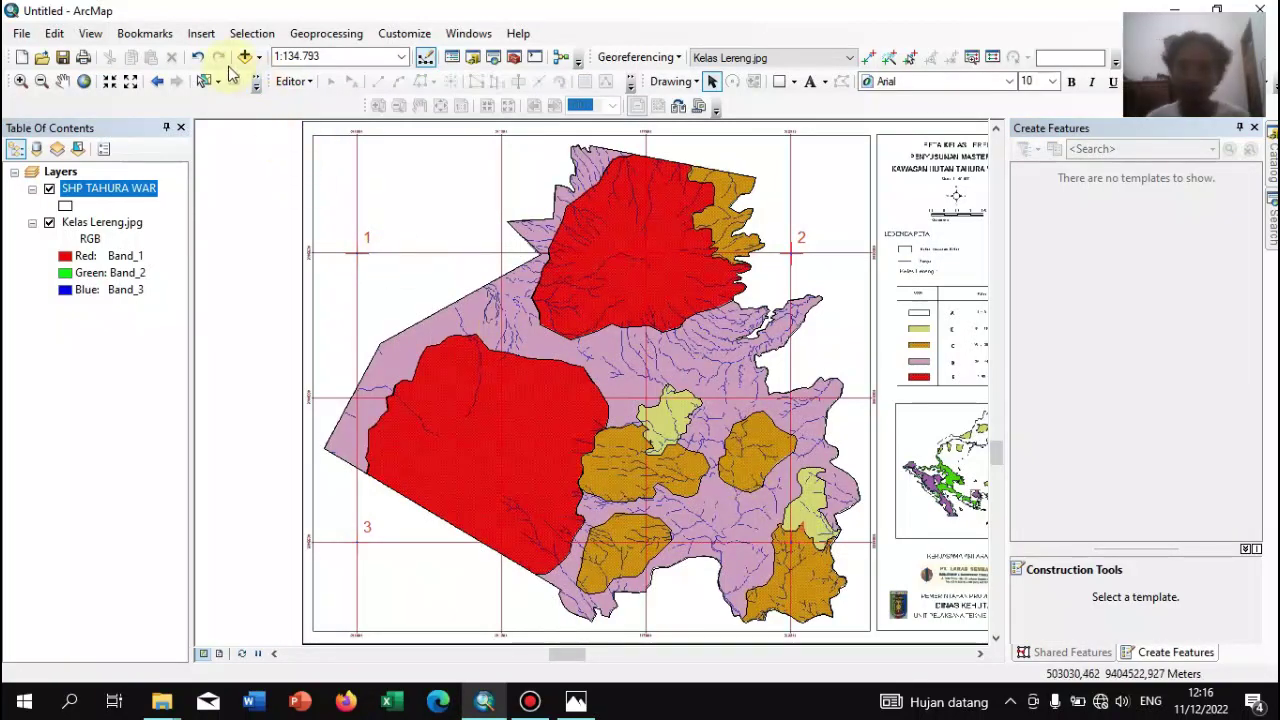
Check the digitized red, orange, purple and yellow polygons by selecting them on the map, and clear the selection
{"action": "left_click_drag", "start_coordinate": [433, 462], "coordinate": [448, 448]}
{"action": "left_click", "coordinate": [662, 283]}
{"action": "left_click", "coordinate": [728, 220]}
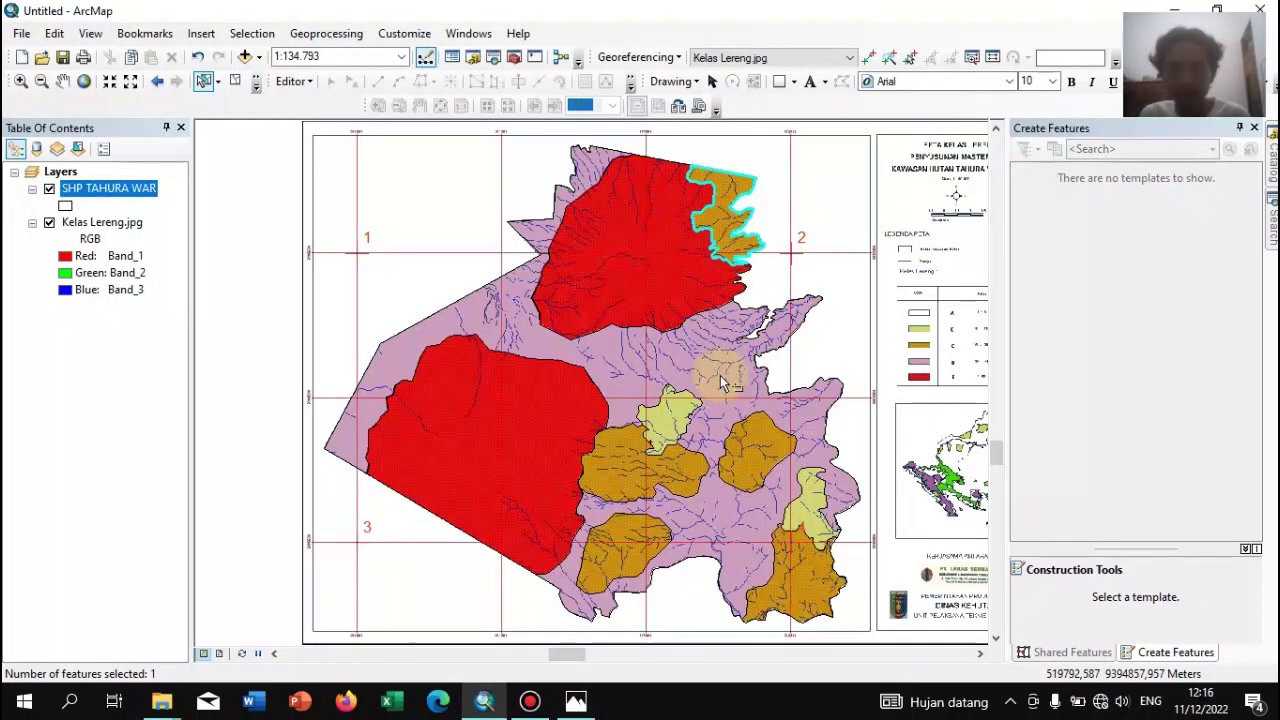
{"action": "left_click", "coordinate": [718, 378]}
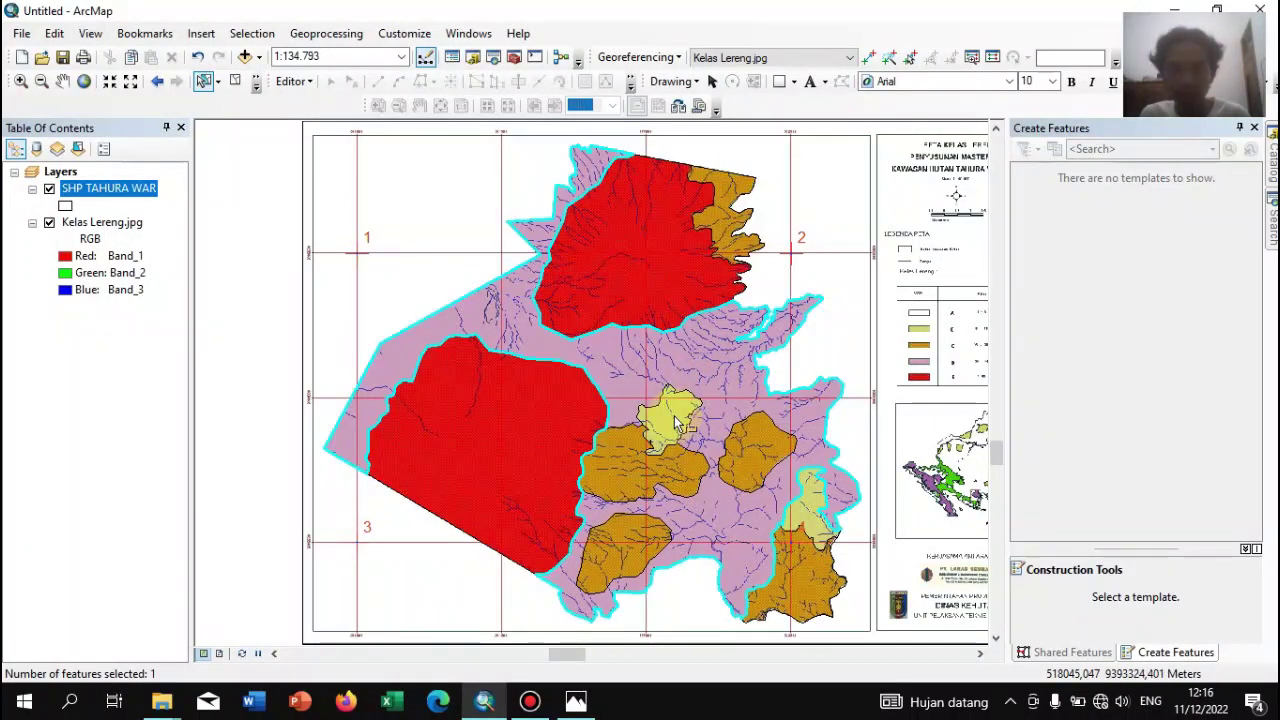
{"action": "left_click", "coordinate": [674, 416]}
{"action": "left_click", "coordinate": [660, 473]}
{"action": "left_click", "coordinate": [764, 447]}
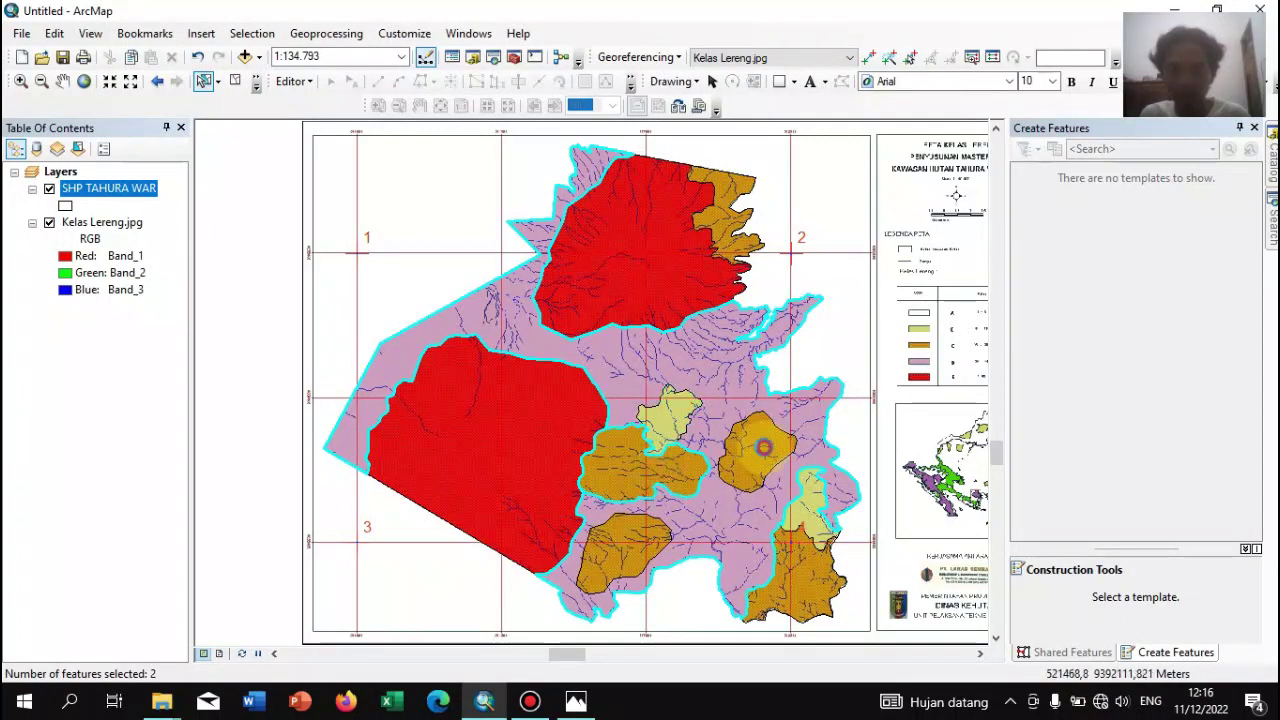
{"action": "left_click", "coordinate": [618, 551]}
{"action": "left_click", "coordinate": [812, 563]}
{"action": "left_click", "coordinate": [814, 514]}
{"action": "left_click", "coordinate": [840, 322]}
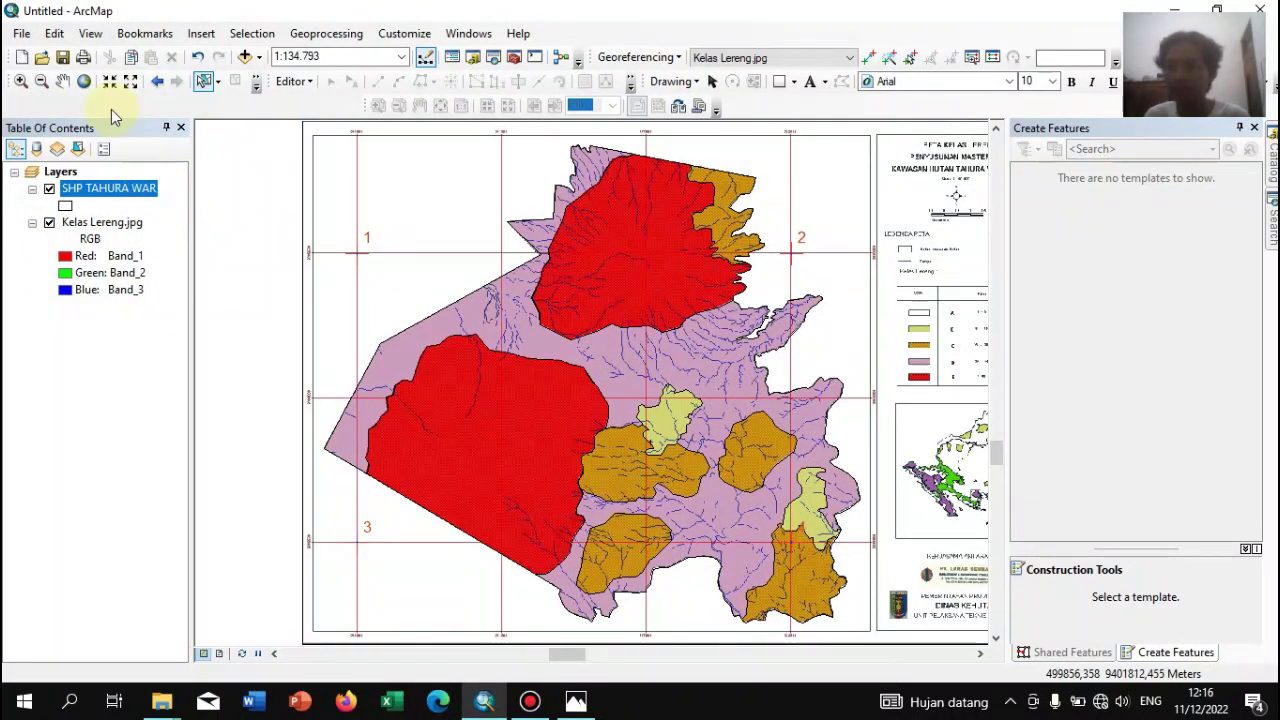
Open the attribute table of the SHP TAHURA WAR layer and place it clear of the map's western part
{"action": "right_click", "coordinate": [122, 192]}
{"action": "left_click", "coordinate": [223, 239]}
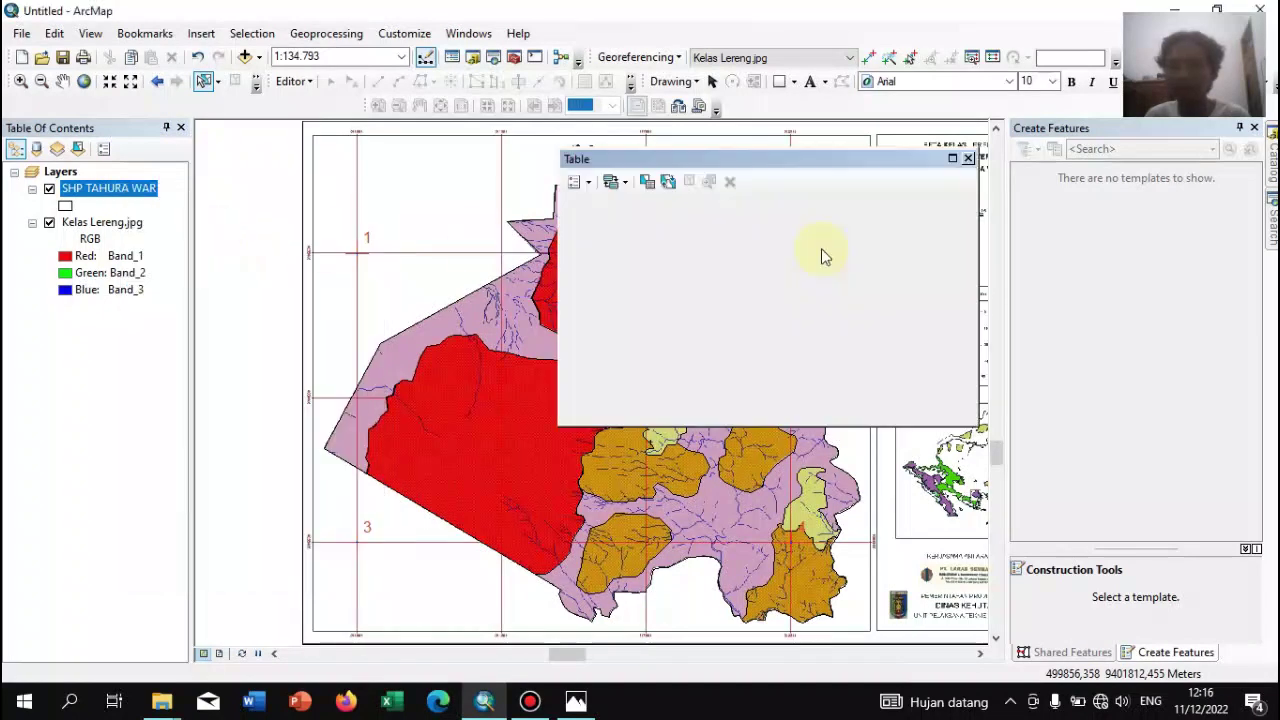
{"action": "left_click_drag", "start_coordinate": [741, 160], "coordinate": [940, 203]}
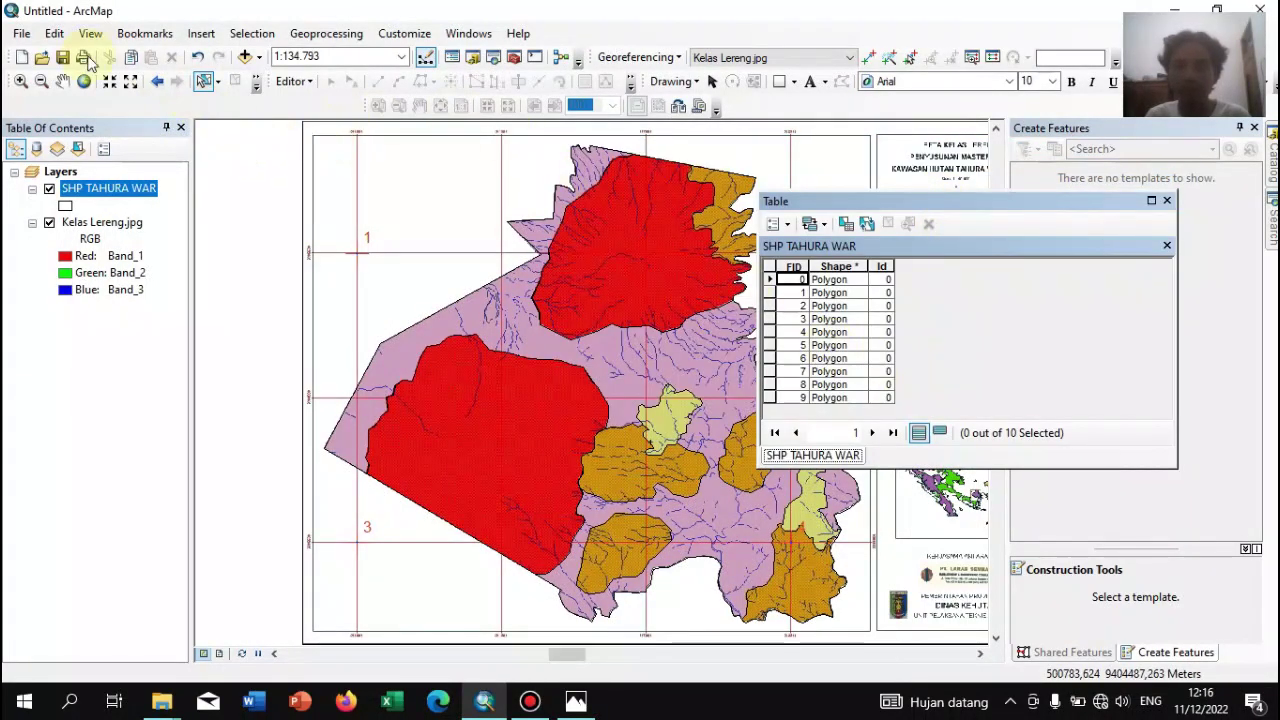
Match polygons to their table rows by selecting the southwestern red polygon, and the purple polygon together with the central yellow one
{"action": "left_click", "coordinate": [540, 375]}
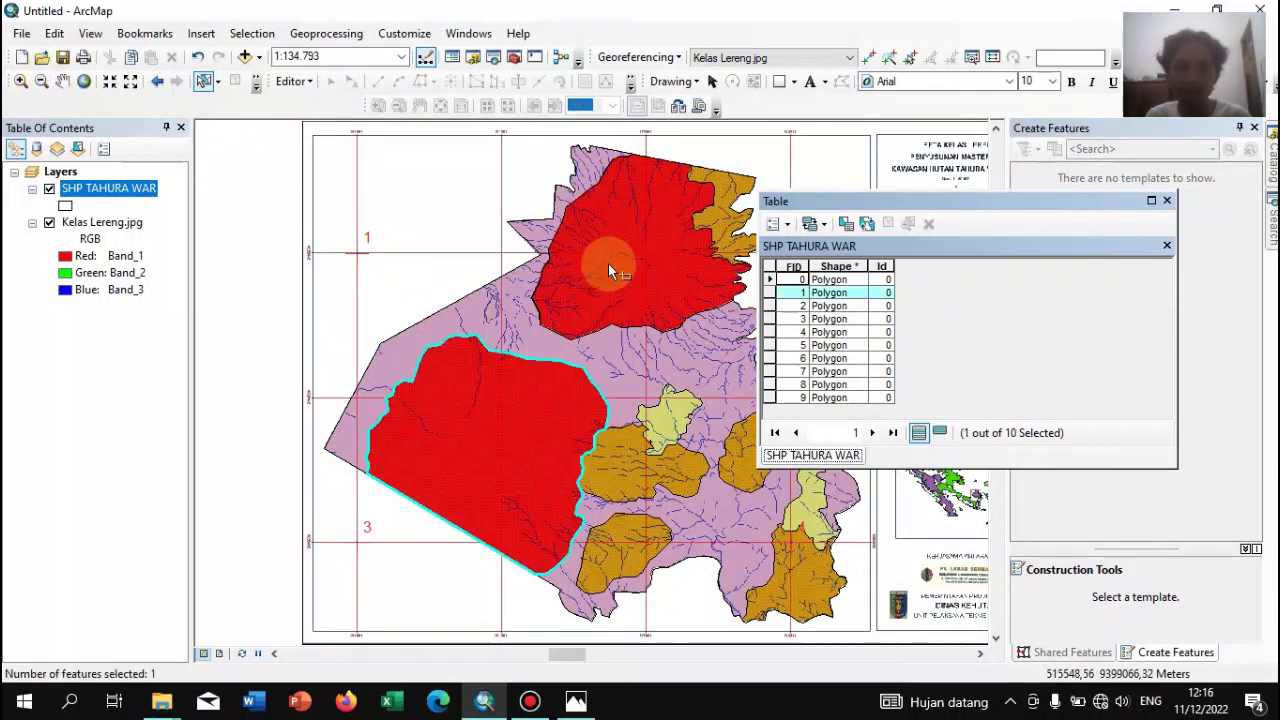
{"action": "left_click", "coordinate": [621, 362]}
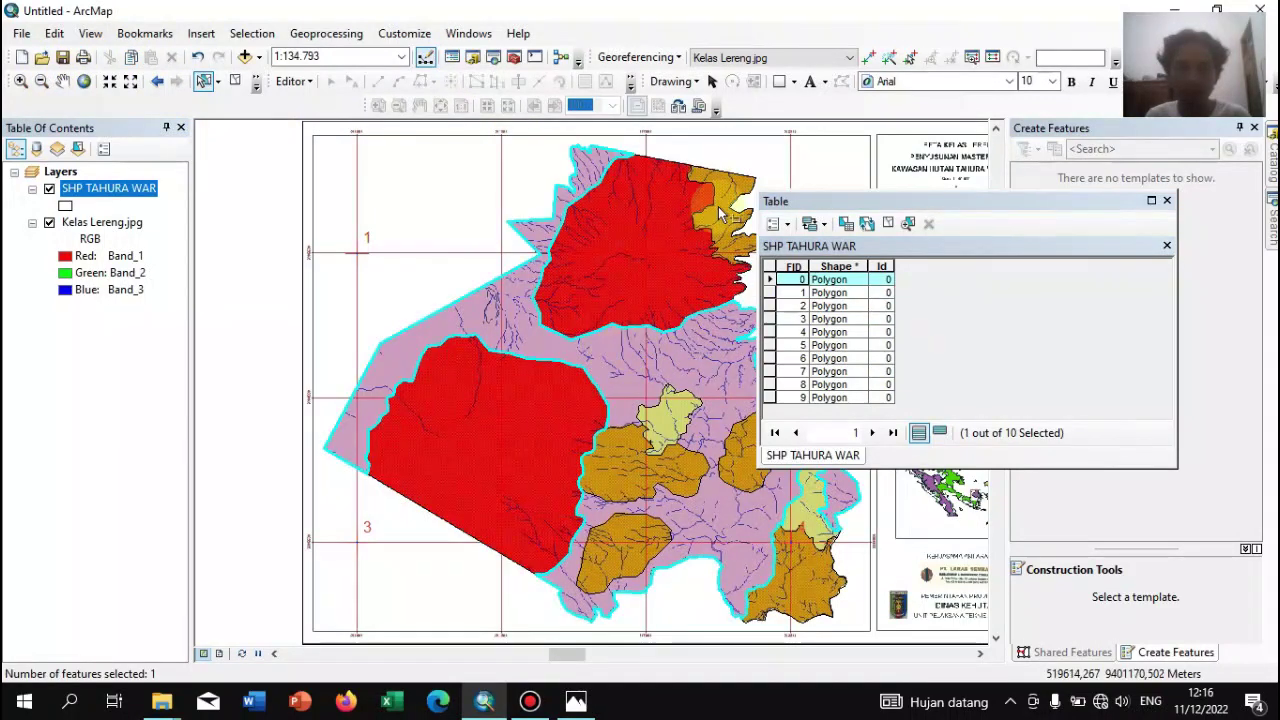
{"action": "left_click", "coordinate": [670, 425], "text": "shift"}
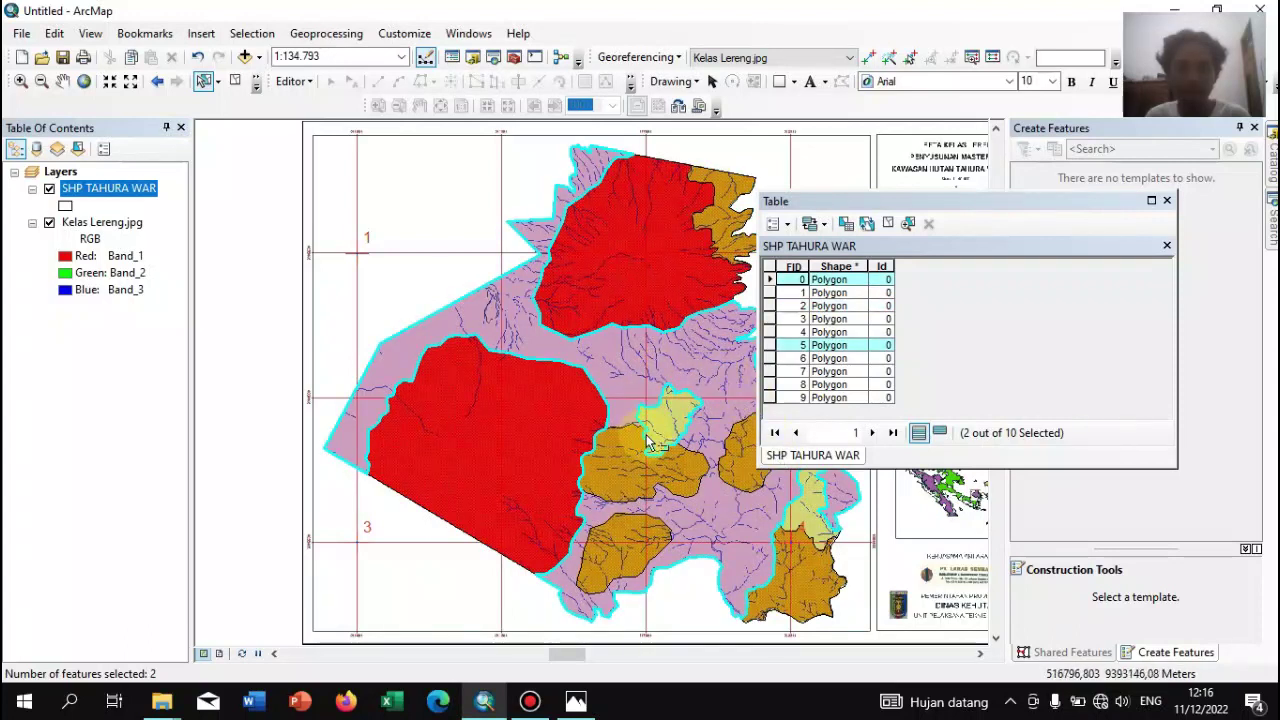
Match the central, southeastern and southern orange polygons to their table rows, and move the table off the map's eastern part
{"action": "left_click", "coordinate": [652, 475], "text": "shift"}
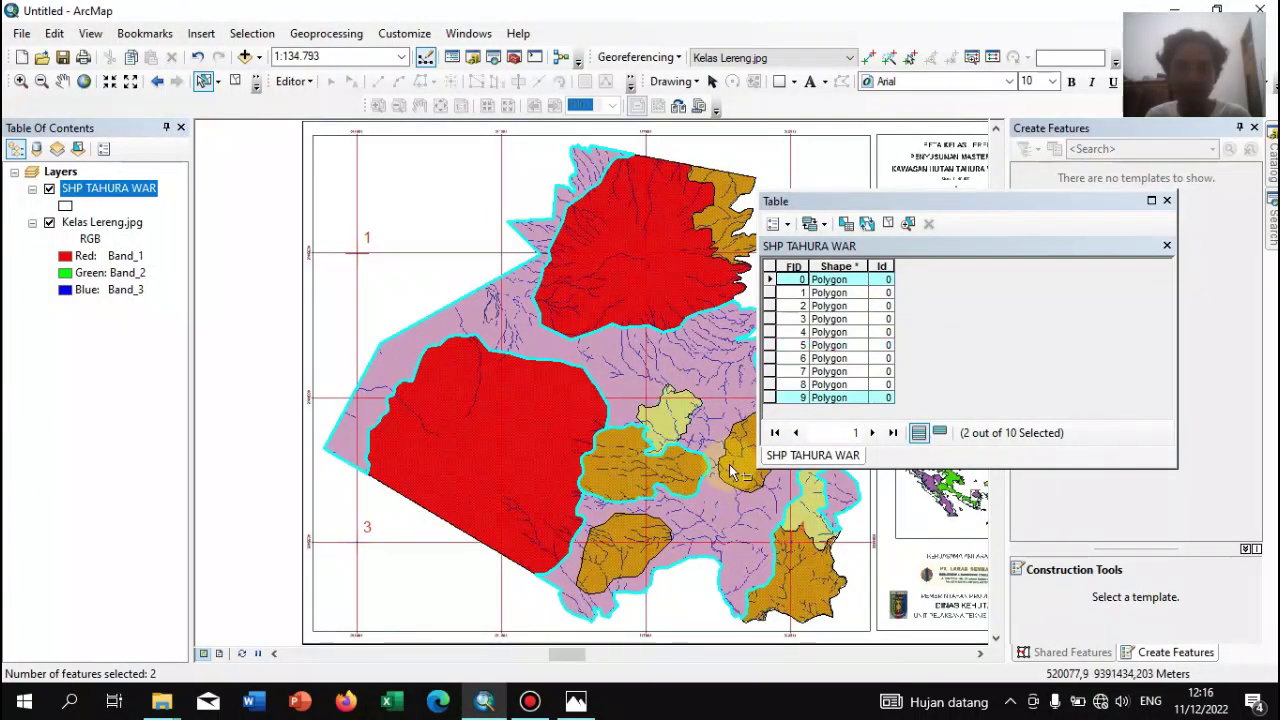
{"action": "left_click", "coordinate": [805, 522]}
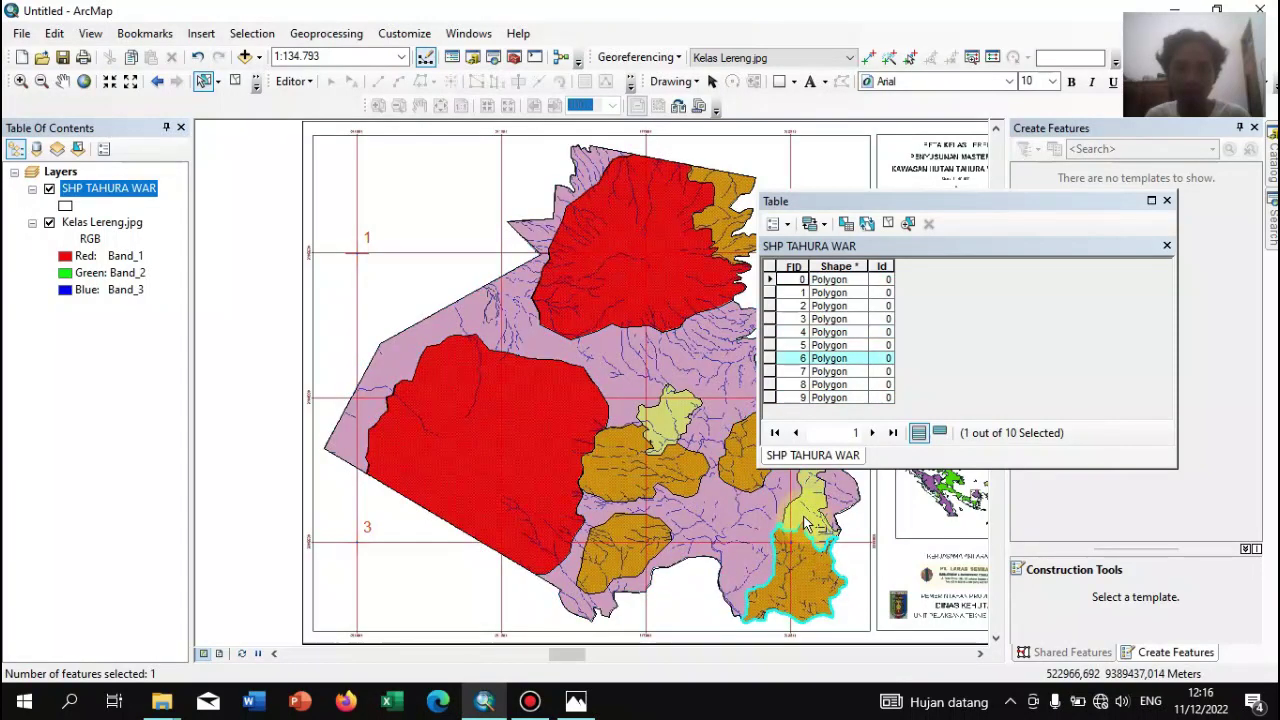
{"action": "left_click", "coordinate": [630, 555]}
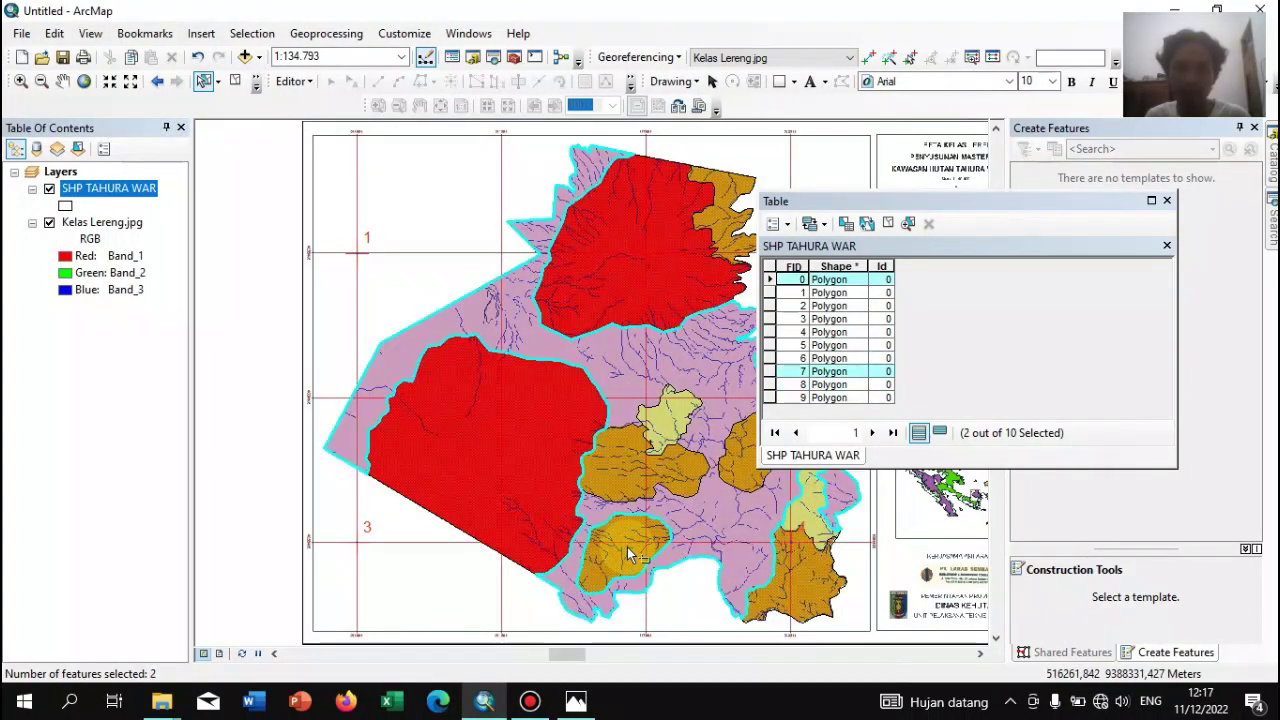
{"action": "left_click", "coordinate": [443, 199]}
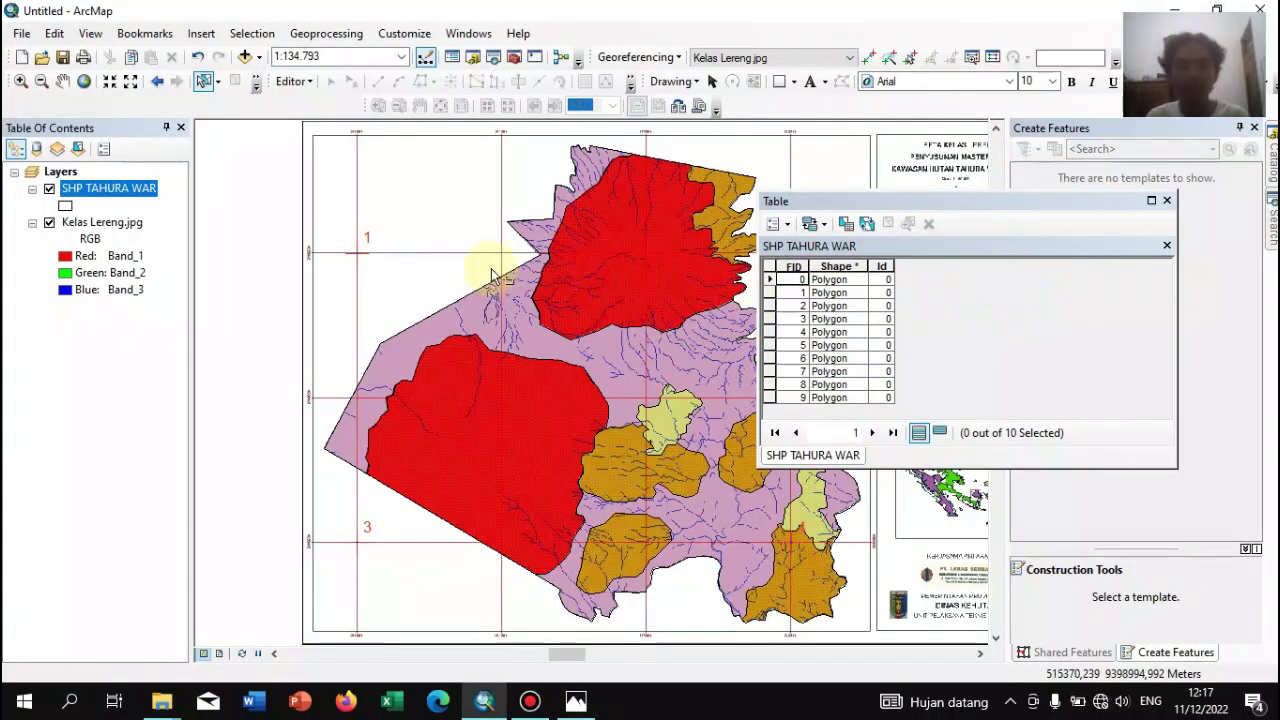
{"action": "left_click_drag", "start_coordinate": [938, 199], "coordinate": [1038, 186]}
{"action": "left_click", "coordinate": [684, 291]}
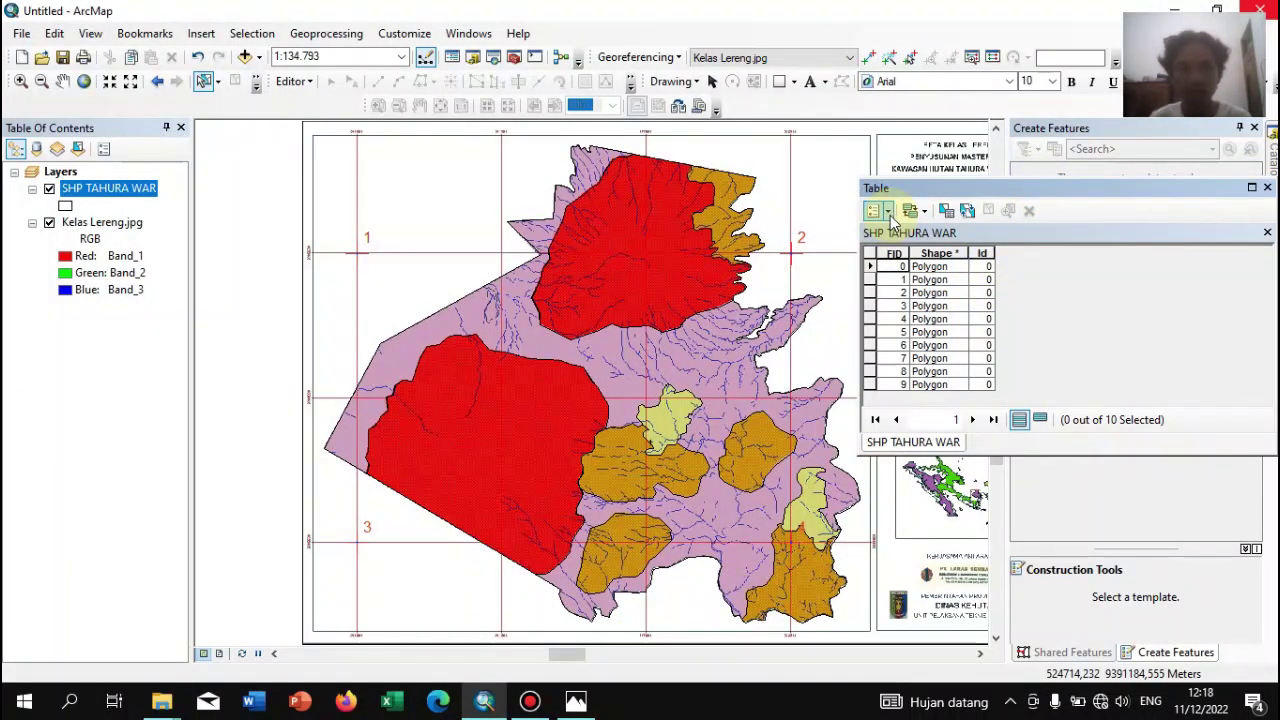
Add a text field named Klasifikasi with length 50 to the SHP TAHURA WAR attribute table, and narrow its column
{"action": "left_click", "coordinate": [887, 211]}
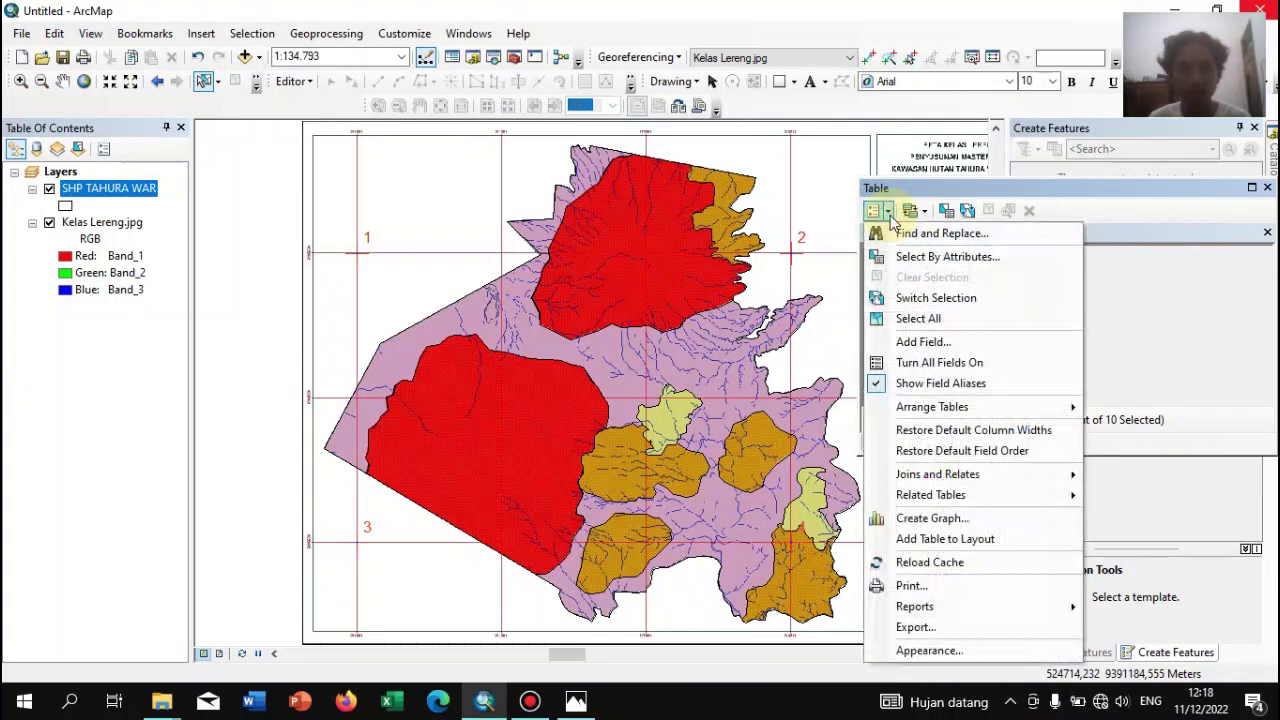
{"action": "left_click", "coordinate": [950, 342]}
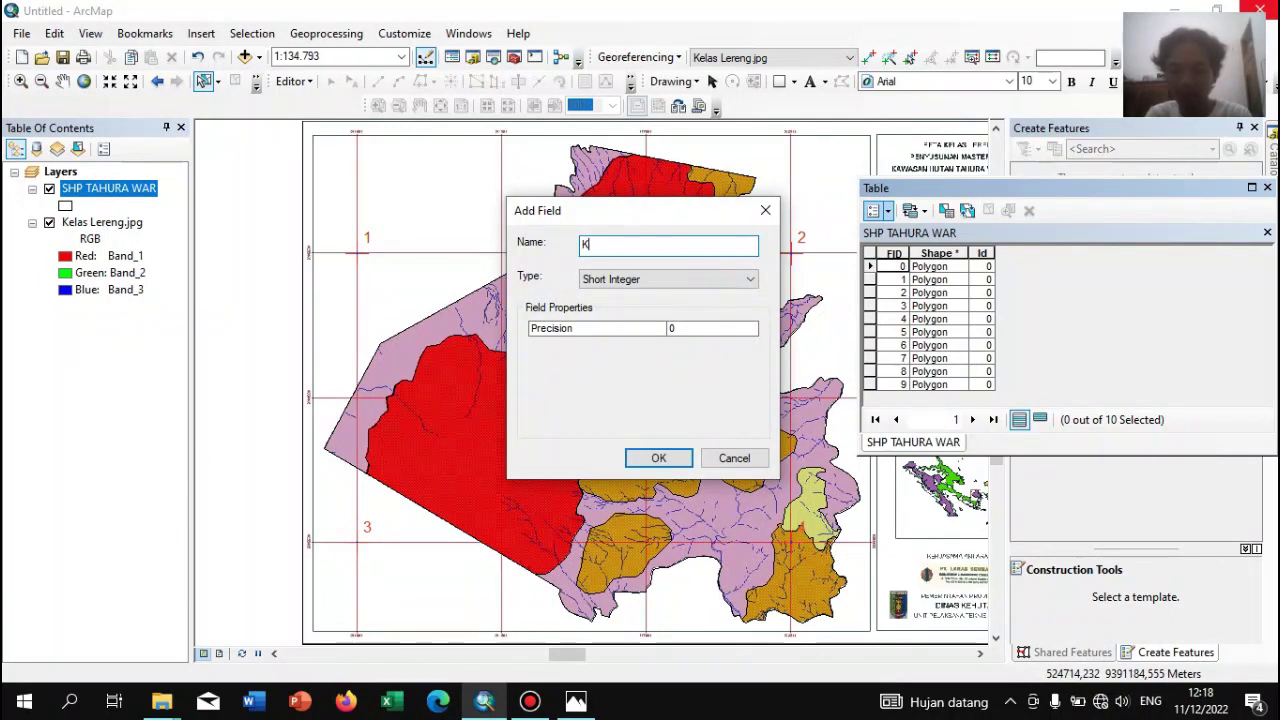
{"action": "left_click", "coordinate": [652, 280]}
{"action": "left_click", "coordinate": [634, 342]}
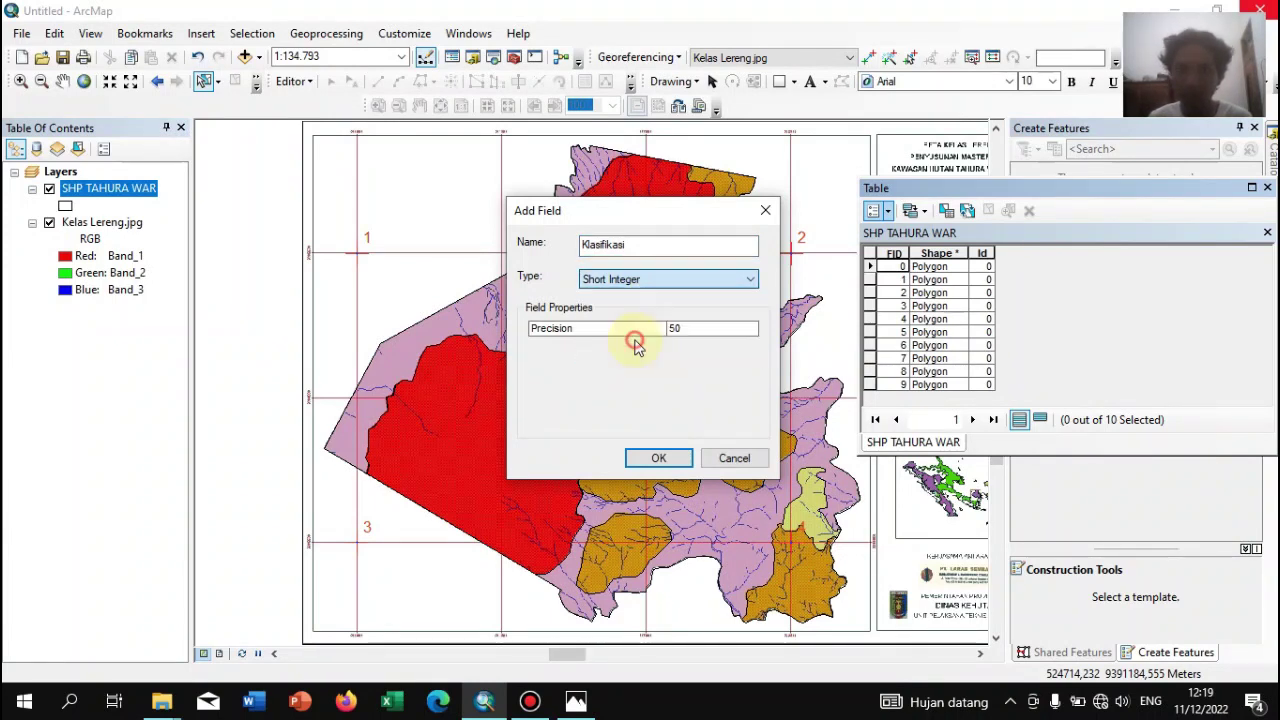
{"action": "left_click", "coordinate": [657, 460]}
{"action": "left_click", "coordinate": [707, 418]}
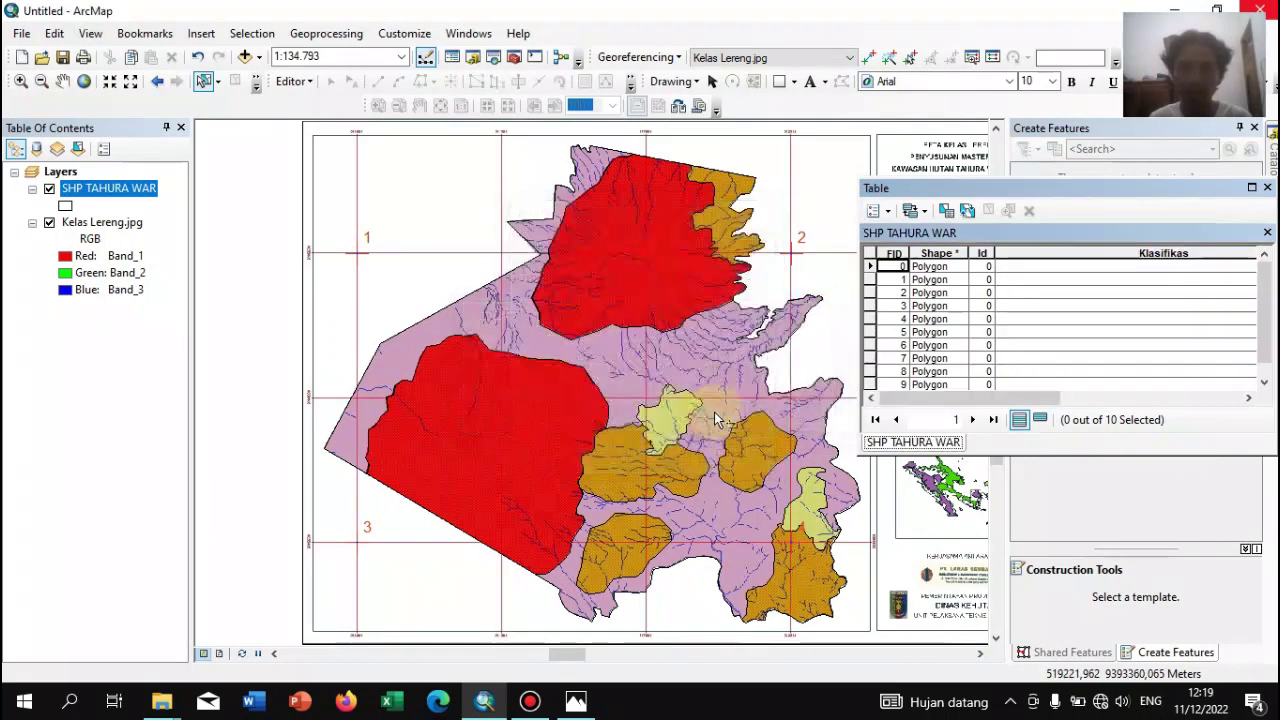
{"action": "left_click_drag", "start_coordinate": [1051, 399], "coordinate": [1236, 399]}
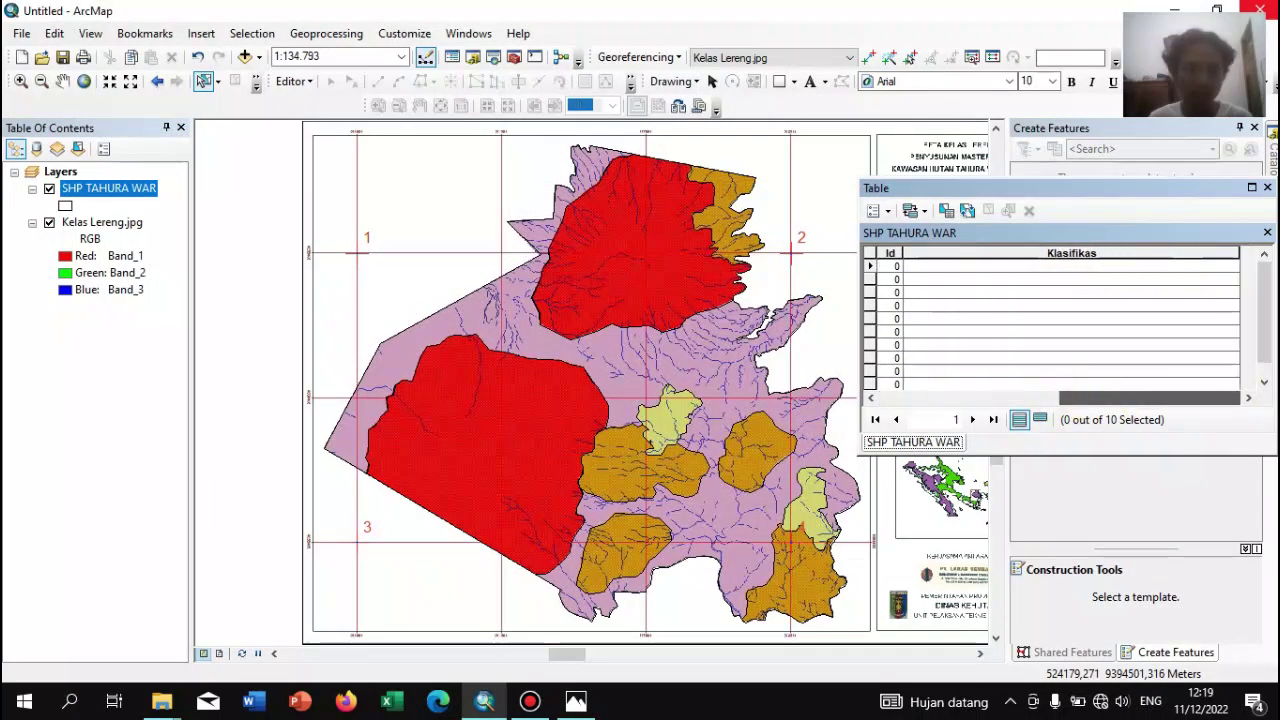
{"action": "left_click_drag", "start_coordinate": [1239, 254], "coordinate": [1031, 268]}
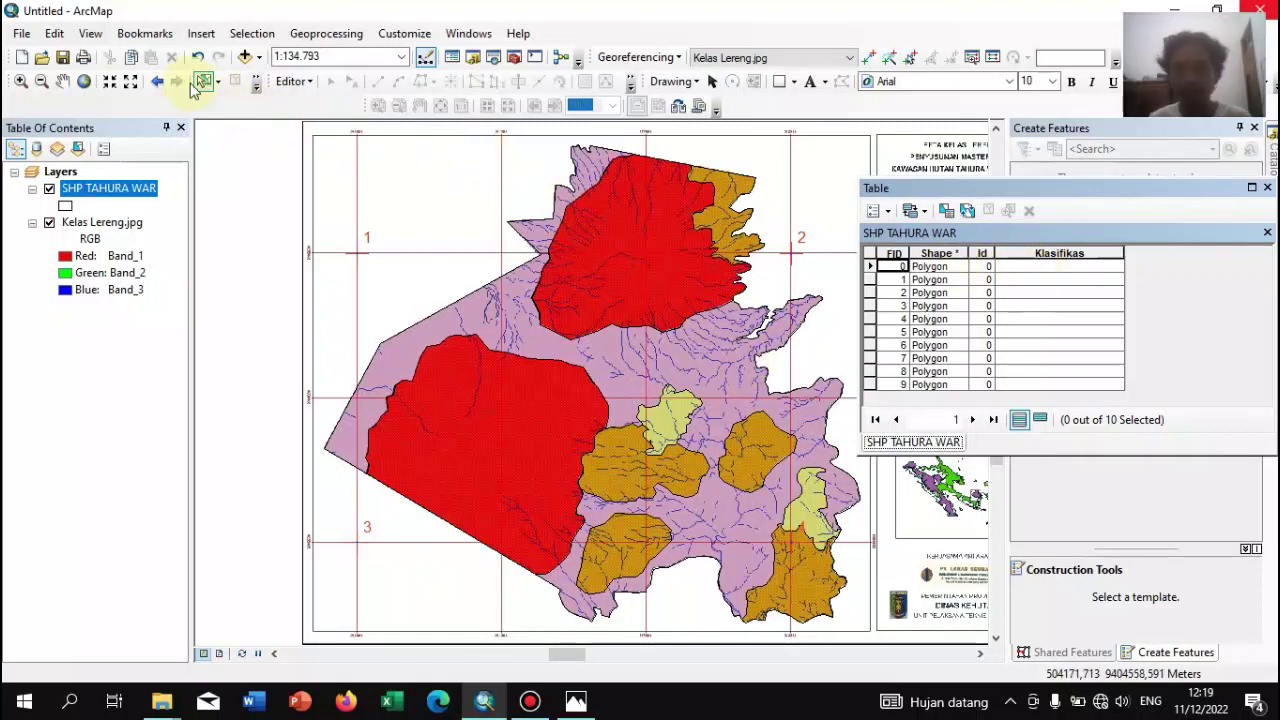
Select the purple polygon and set its Klasifikas value to the string "30 - 45%" with the Field Calculator
{"action": "left_click", "coordinate": [203, 84]}
{"action": "left_click", "coordinate": [486, 296]}
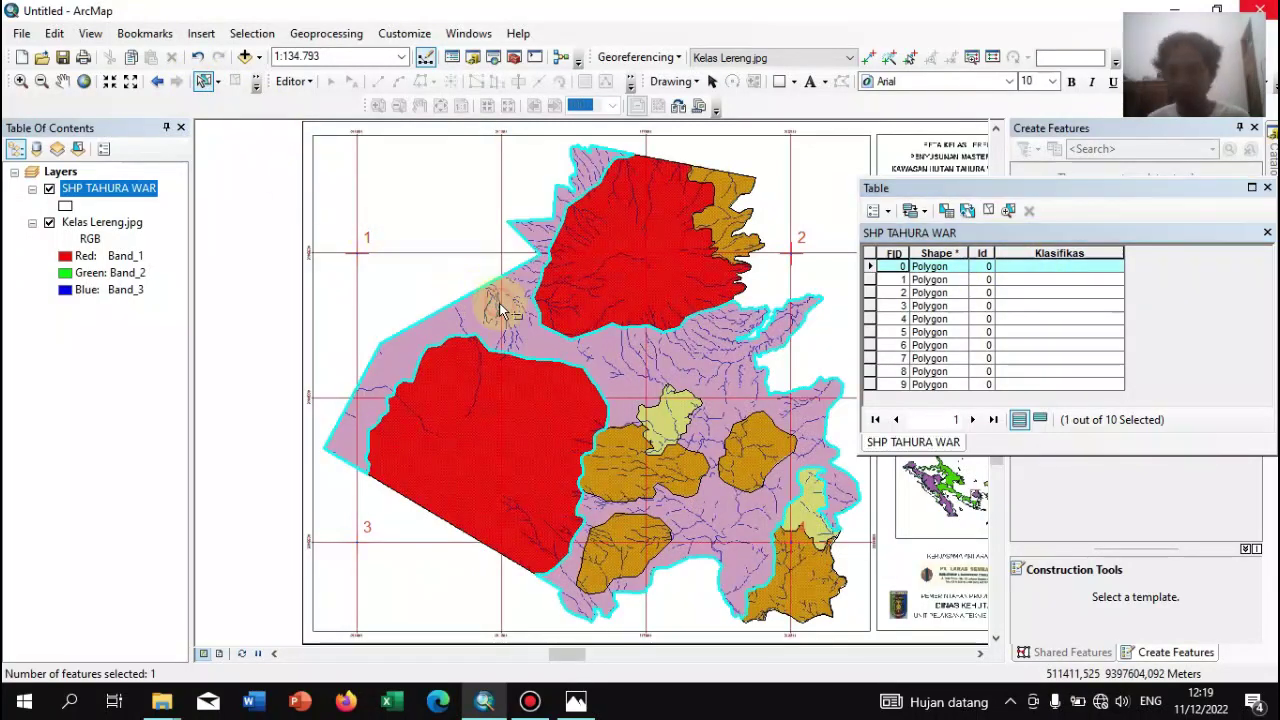
{"action": "right_click", "coordinate": [1066, 277]}
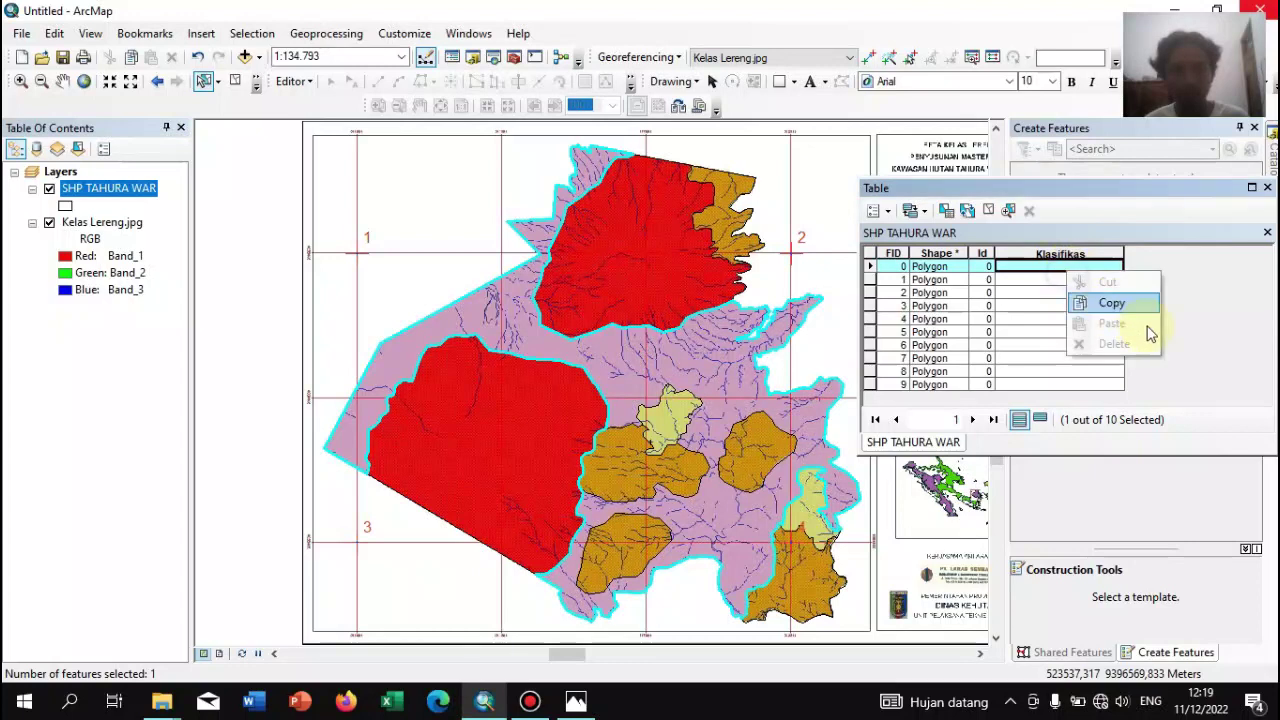
{"action": "left_click", "coordinate": [1053, 258]}
{"action": "right_click", "coordinate": [1053, 258]}
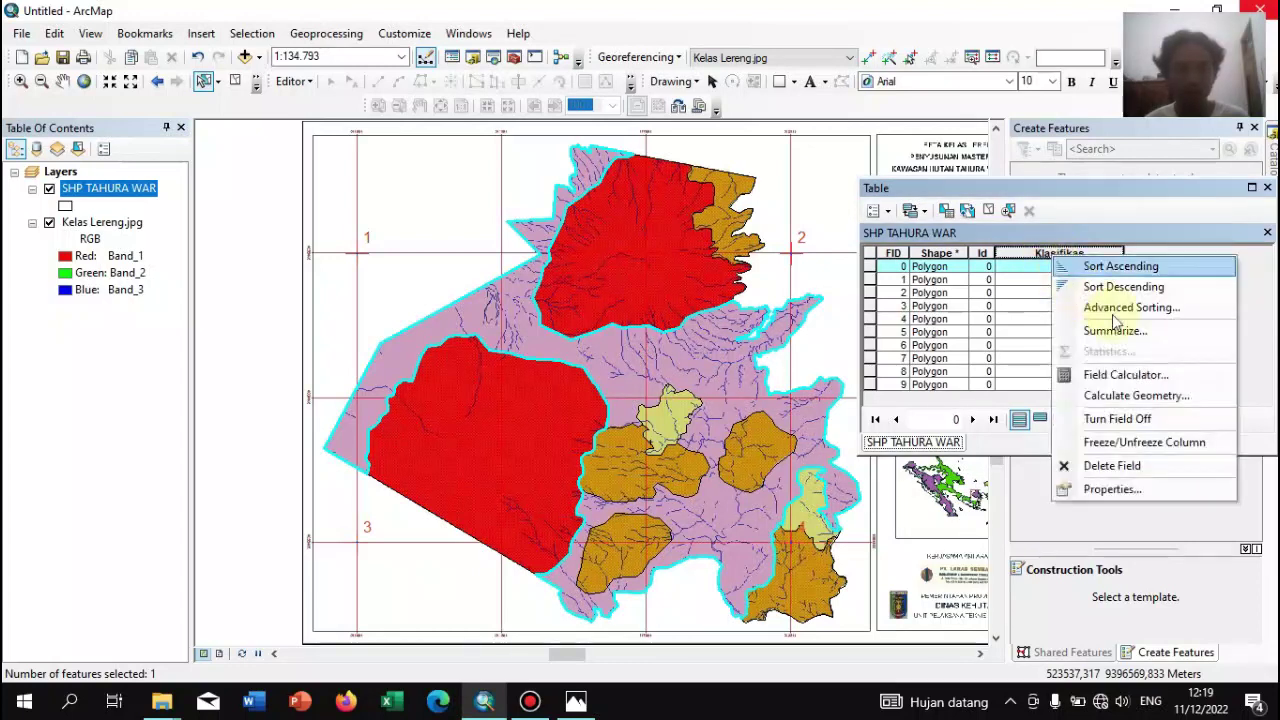
{"action": "left_click", "coordinate": [1145, 378]}
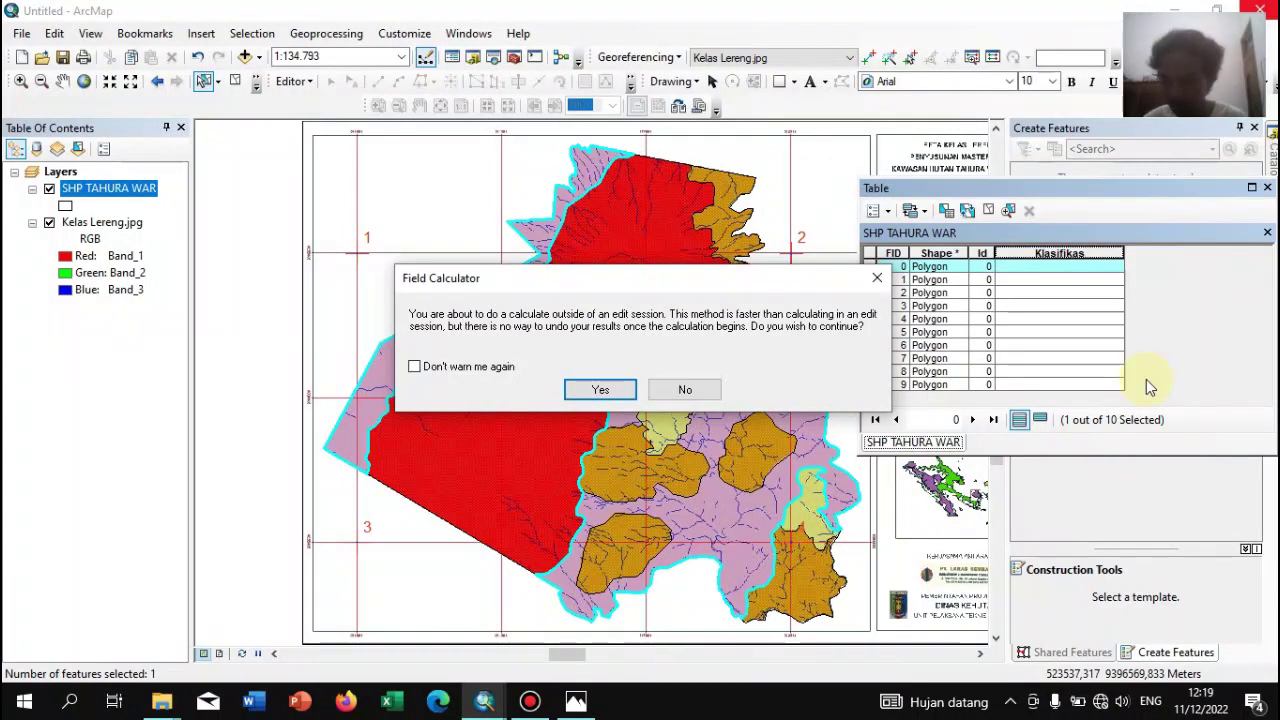
{"action": "left_click", "coordinate": [600, 390]}
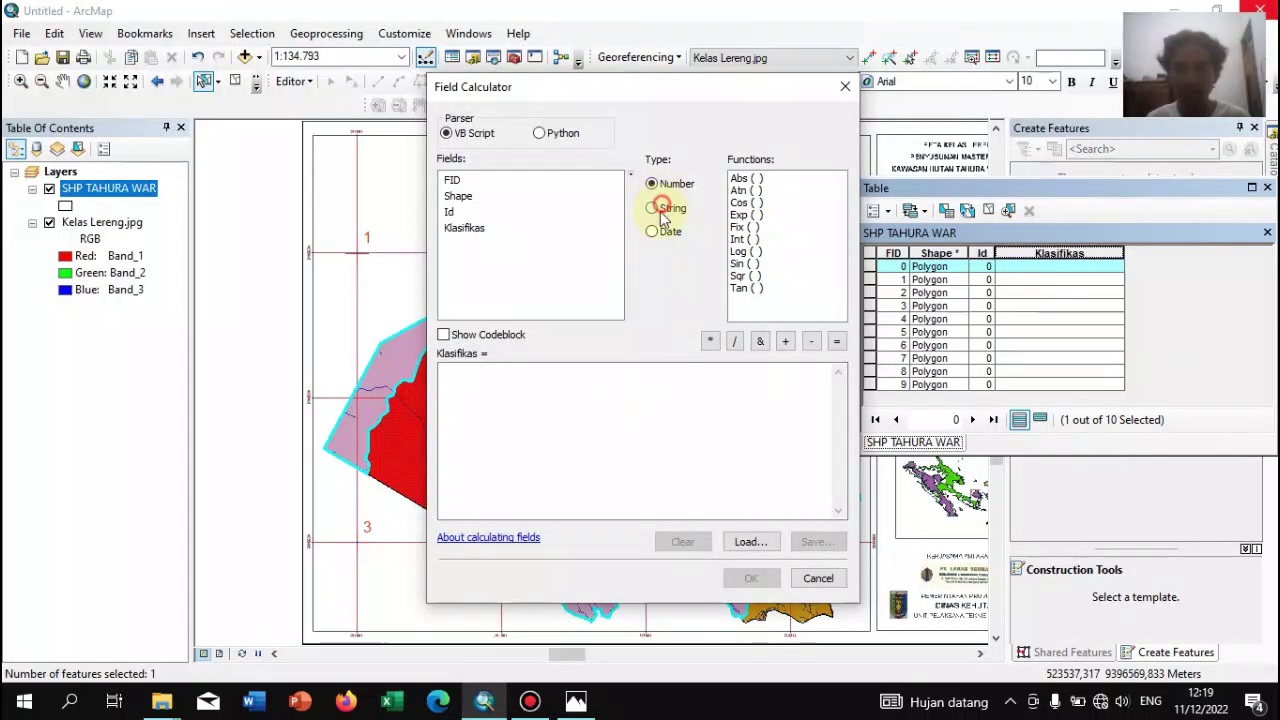
{"action": "left_click", "coordinate": [661, 209]}
{"action": "left_click", "coordinate": [559, 415]}
{"action": "type", "text": "\""}
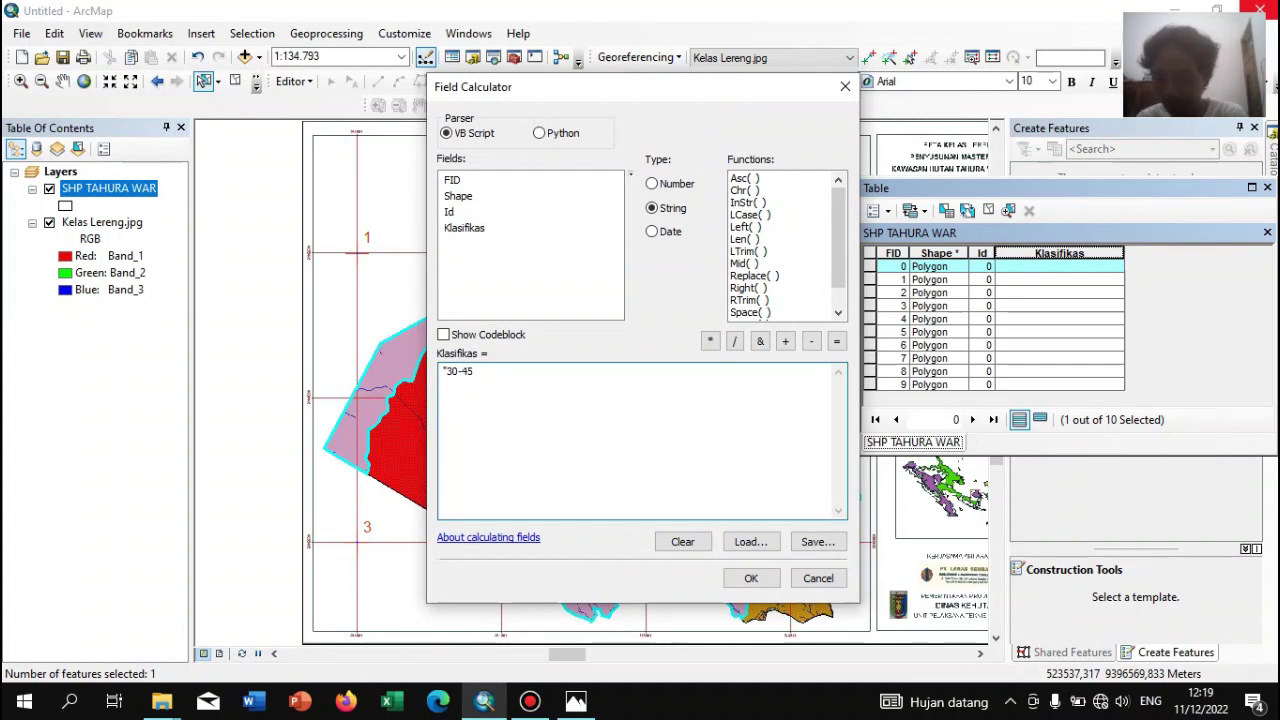
{"action": "type", "text": "30 -"}
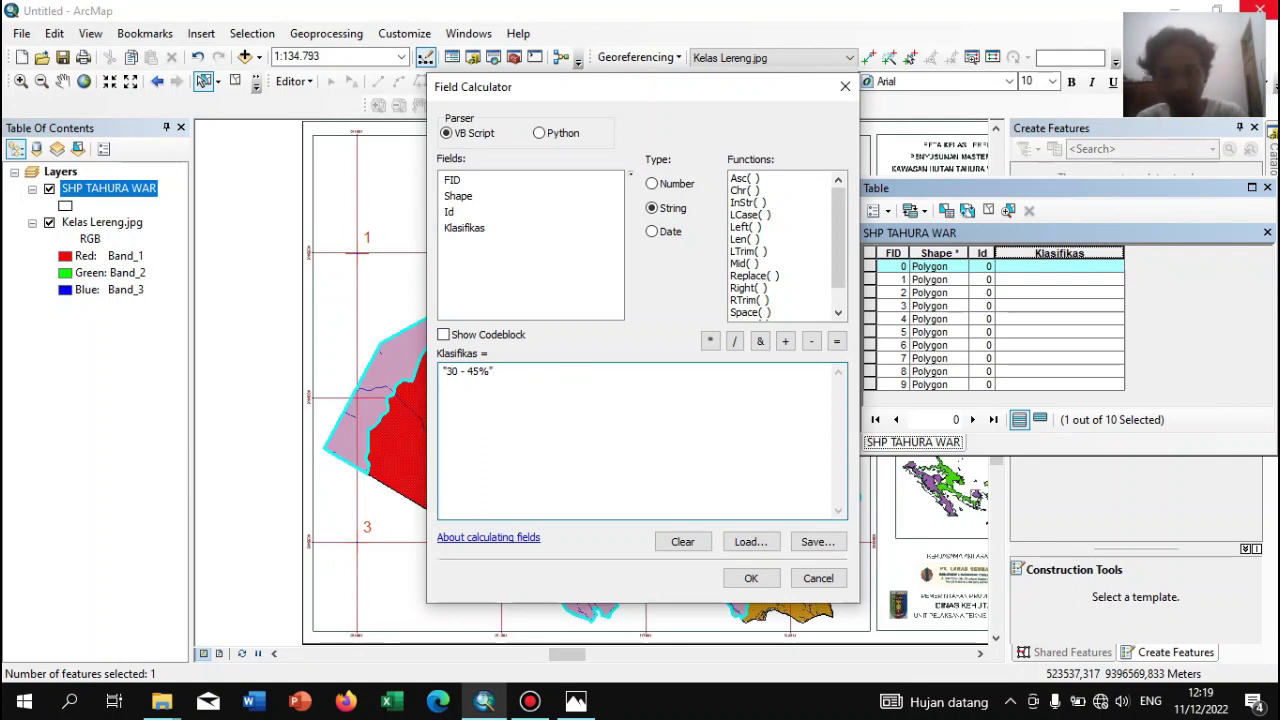
{"action": "left_click", "coordinate": [745, 578]}
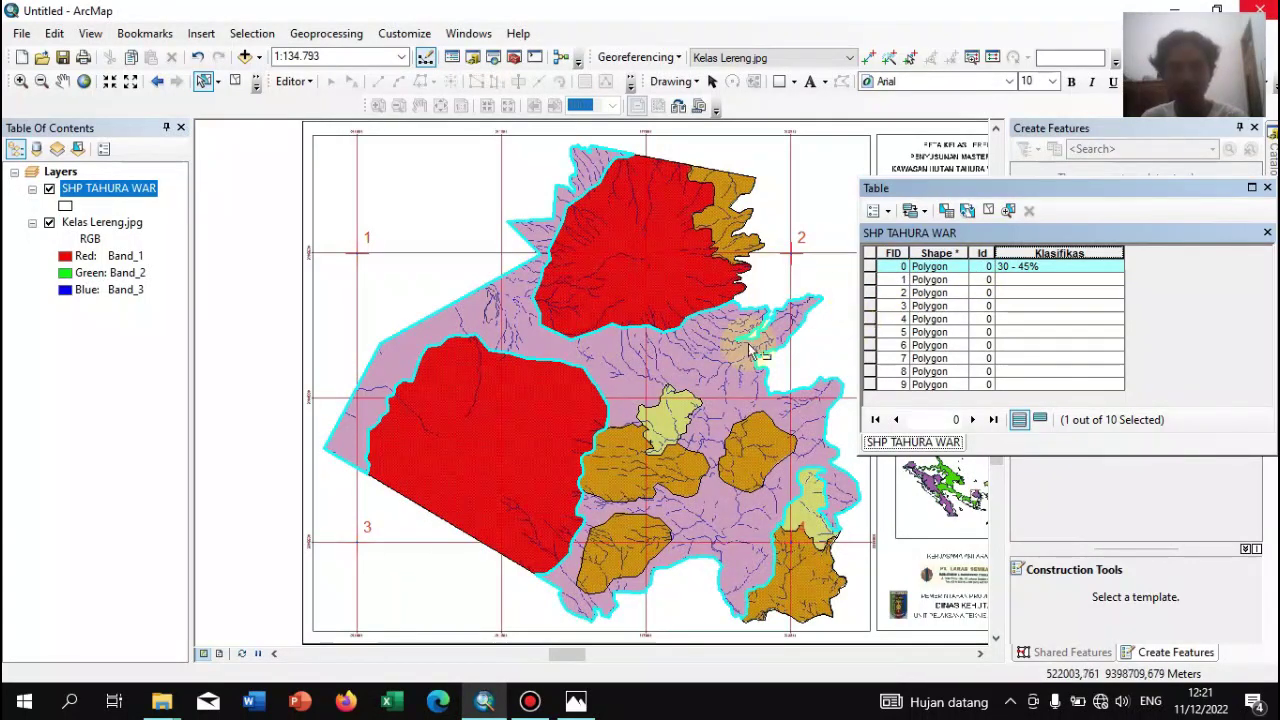
Select the southwestern red polygon and set its Klasifikas value to ">45%" with the Field Calculator
{"action": "left_click", "coordinate": [524, 424]}
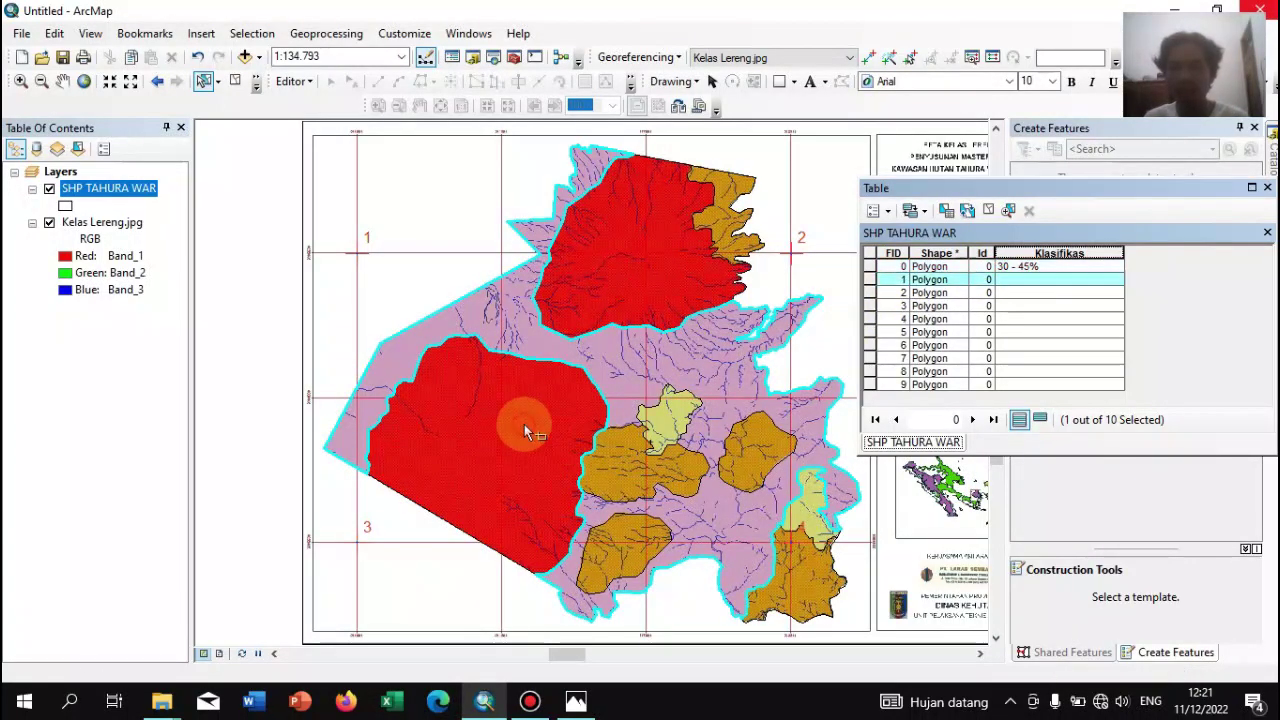
{"action": "right_click", "coordinate": [1067, 254]}
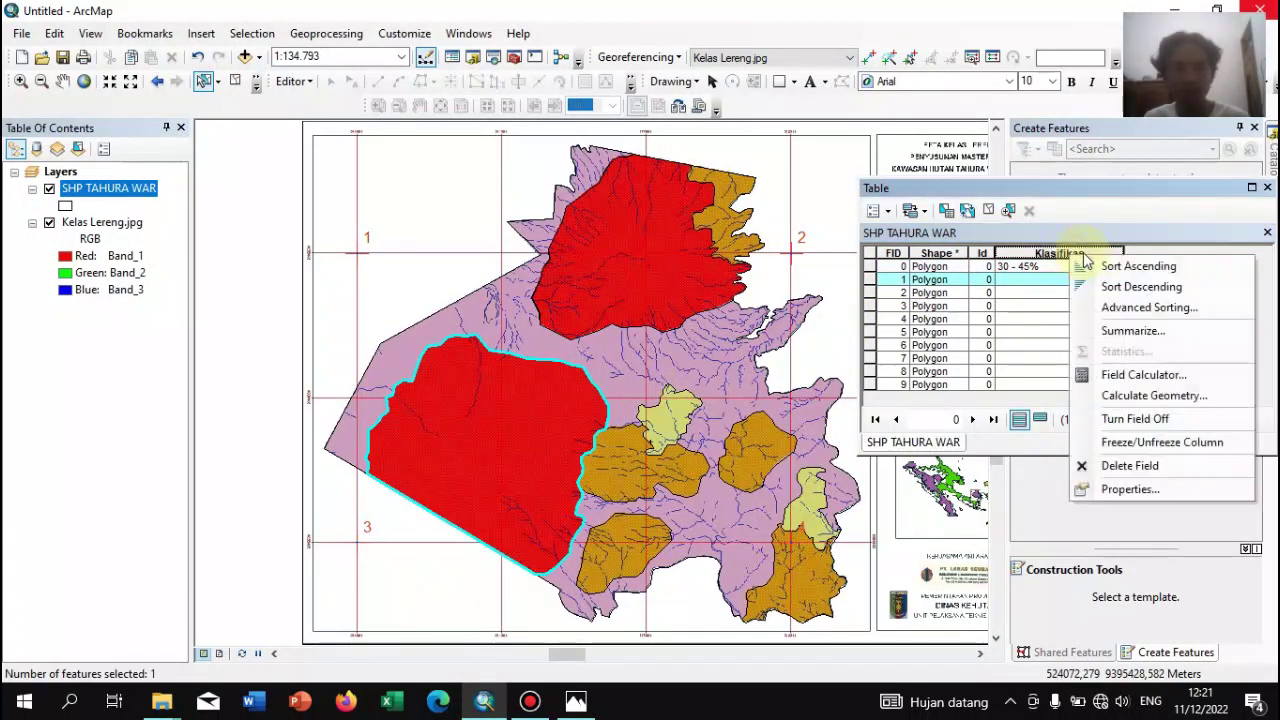
{"action": "left_click", "coordinate": [1140, 375]}
{"action": "left_click", "coordinate": [628, 391]}
{"action": "left_click", "coordinate": [494, 374]}
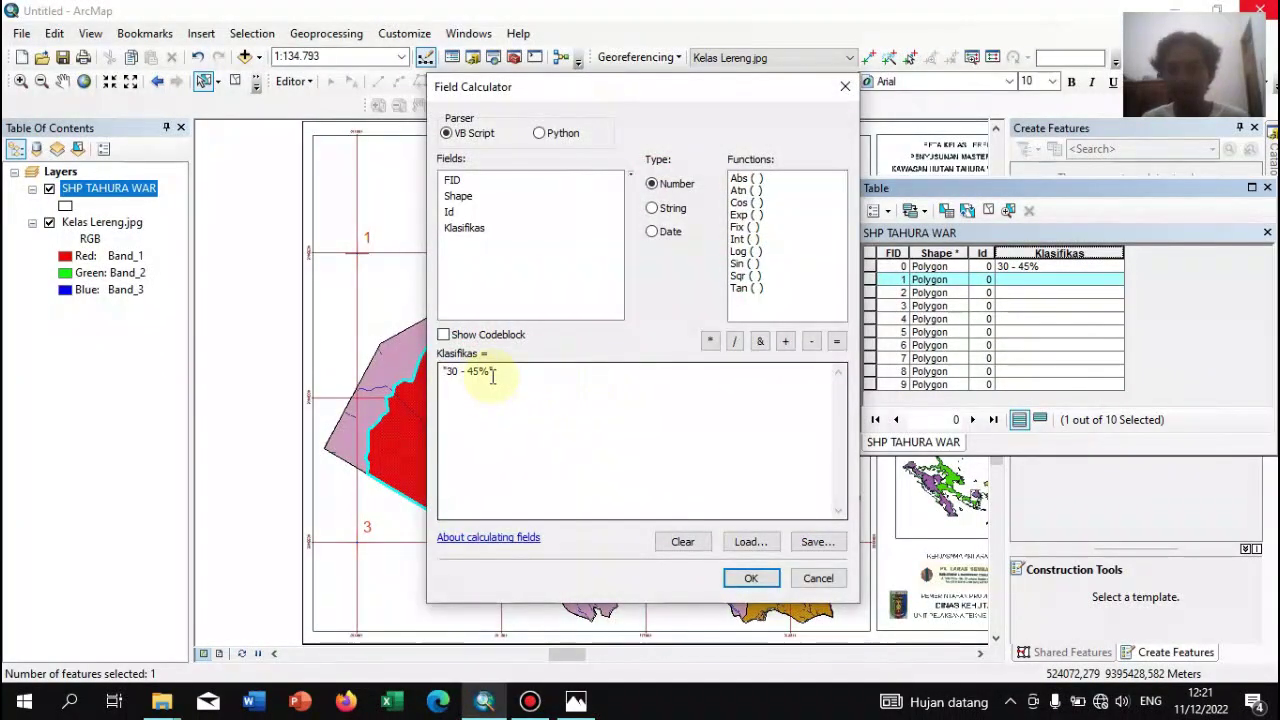
{"action": "left_click", "coordinate": [471, 376]}
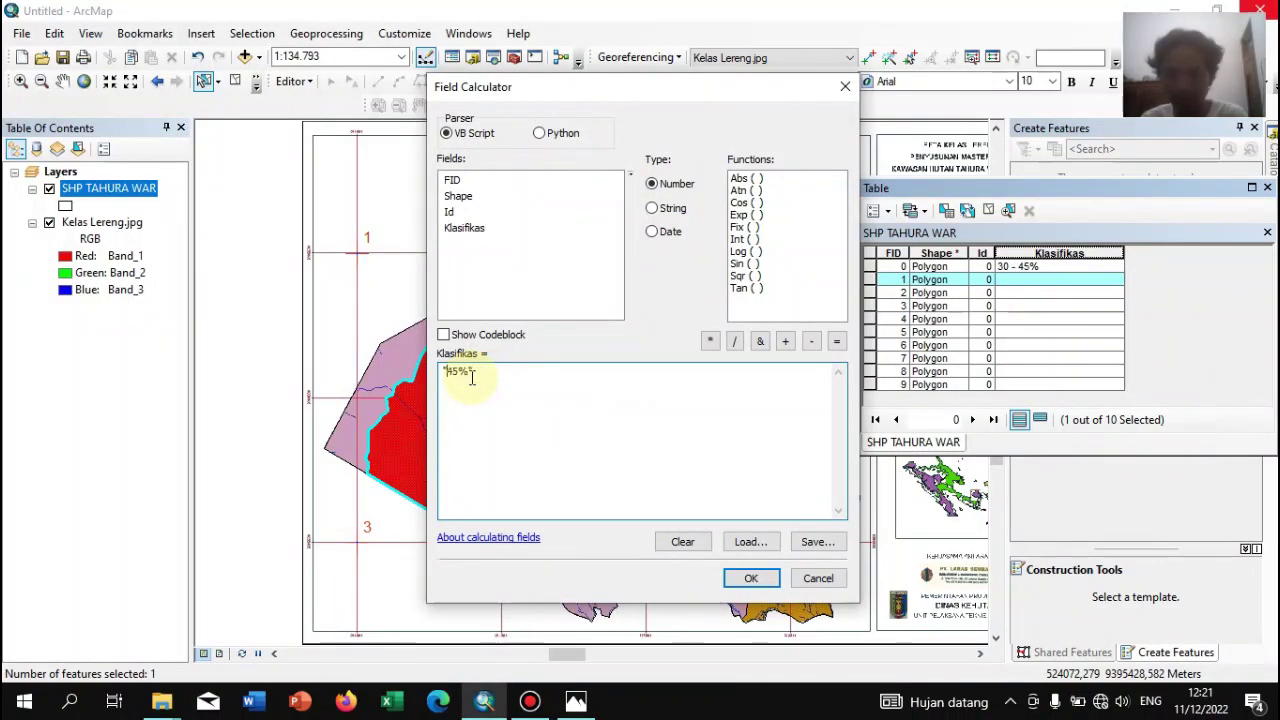
{"action": "key", "text": "BackSpace"}
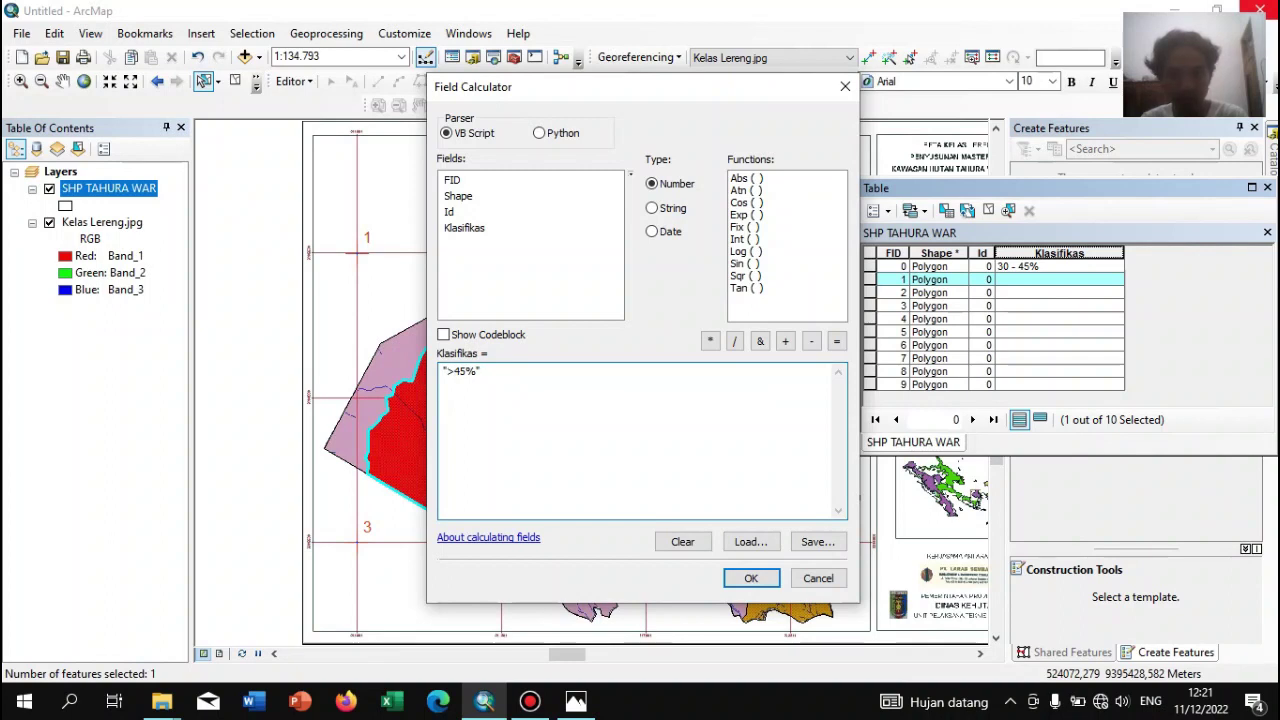
{"action": "type", "text": ">"}
{"action": "left_click", "coordinate": [745, 579]}
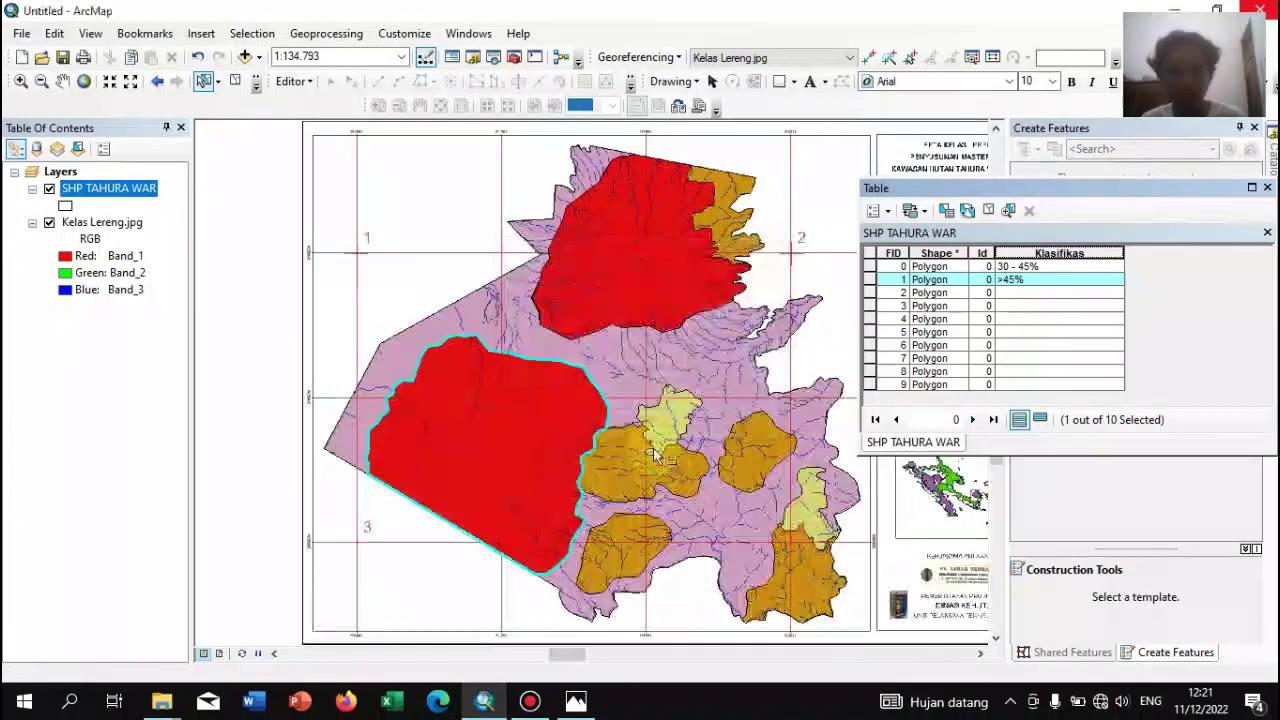
Select the northern red polygon and assign it the Klasifikas value ">45%" with the Field Calculator
{"action": "left_click", "coordinate": [636, 278]}
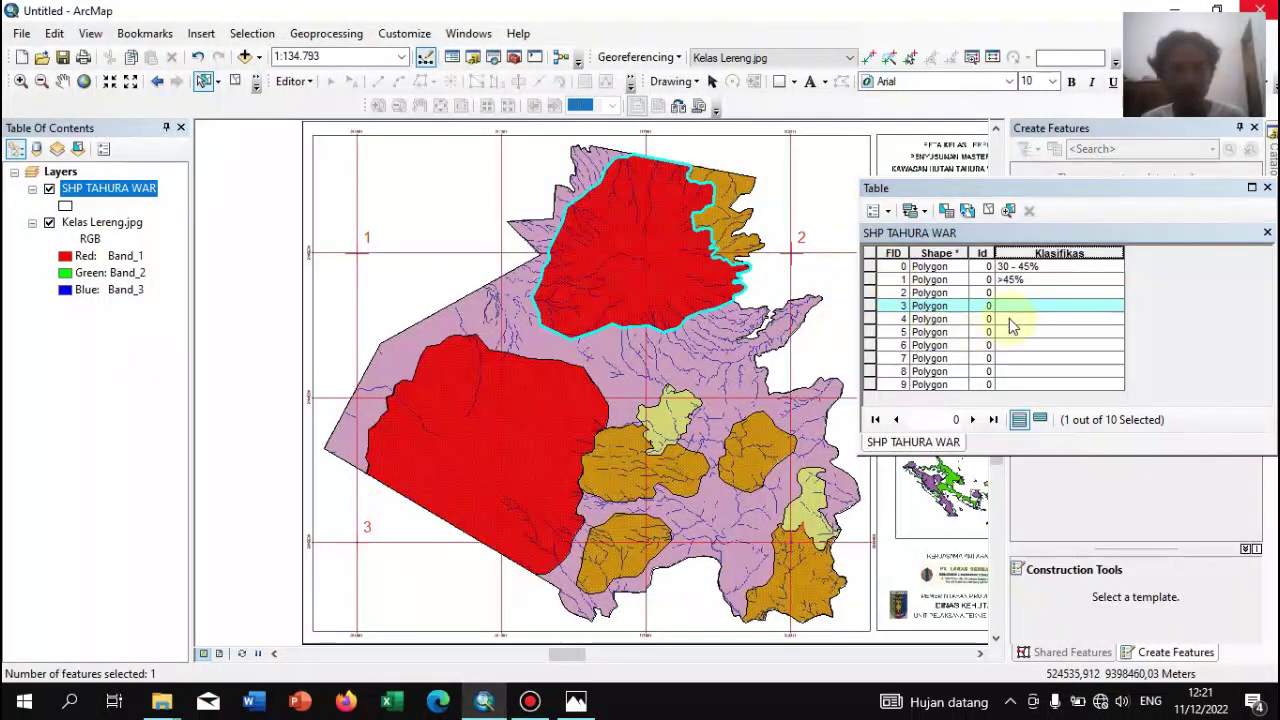
{"action": "right_click", "coordinate": [1030, 256]}
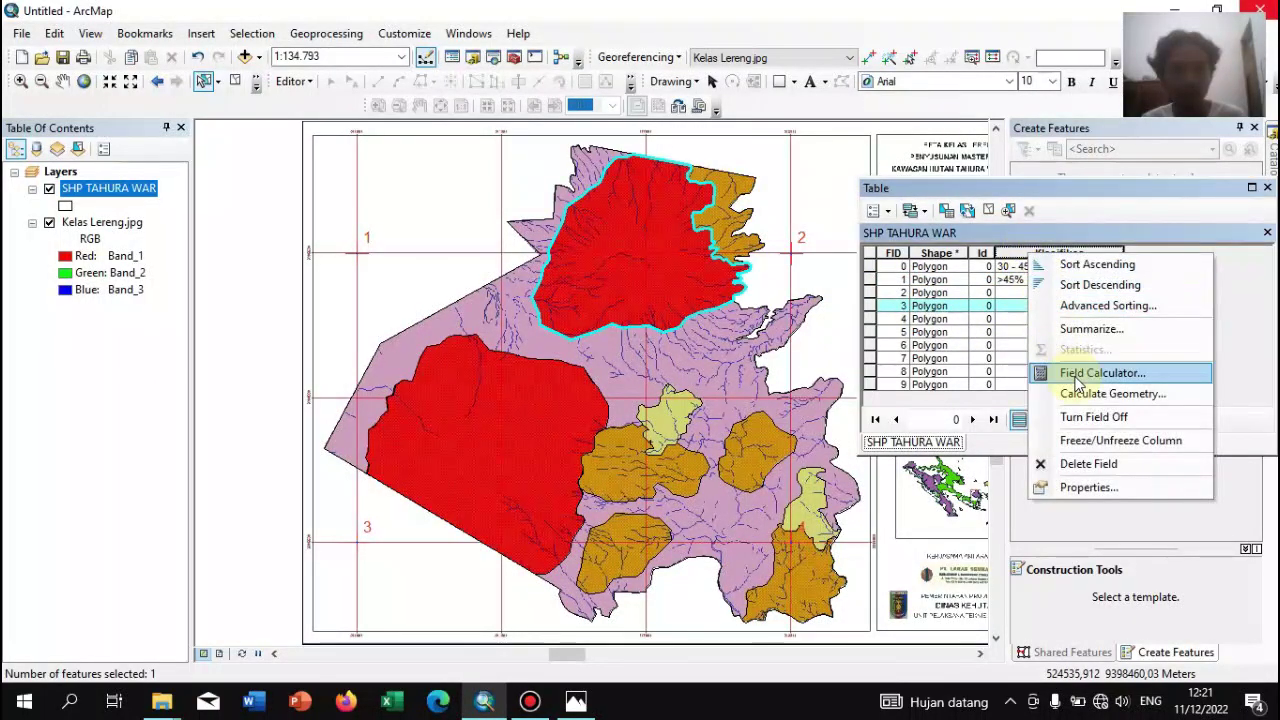
{"action": "left_click", "coordinate": [1100, 373]}
{"action": "left_click", "coordinate": [620, 389]}
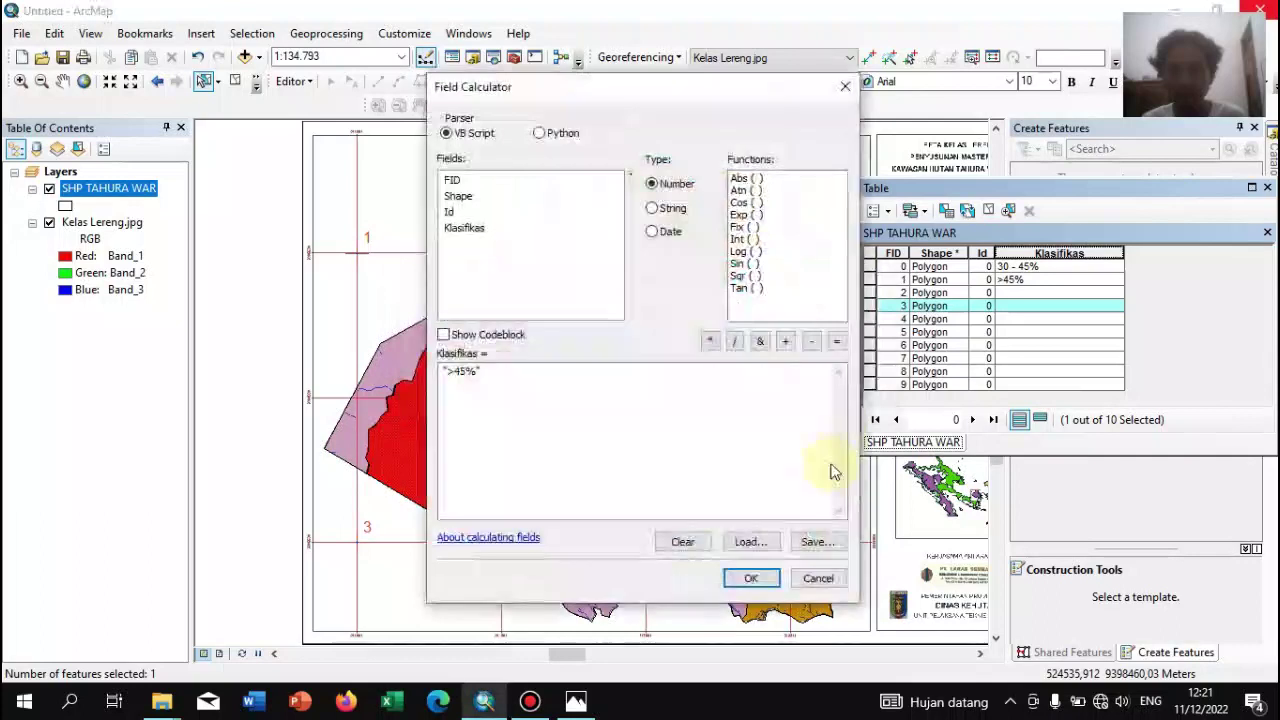
{"action": "left_click", "coordinate": [751, 578]}
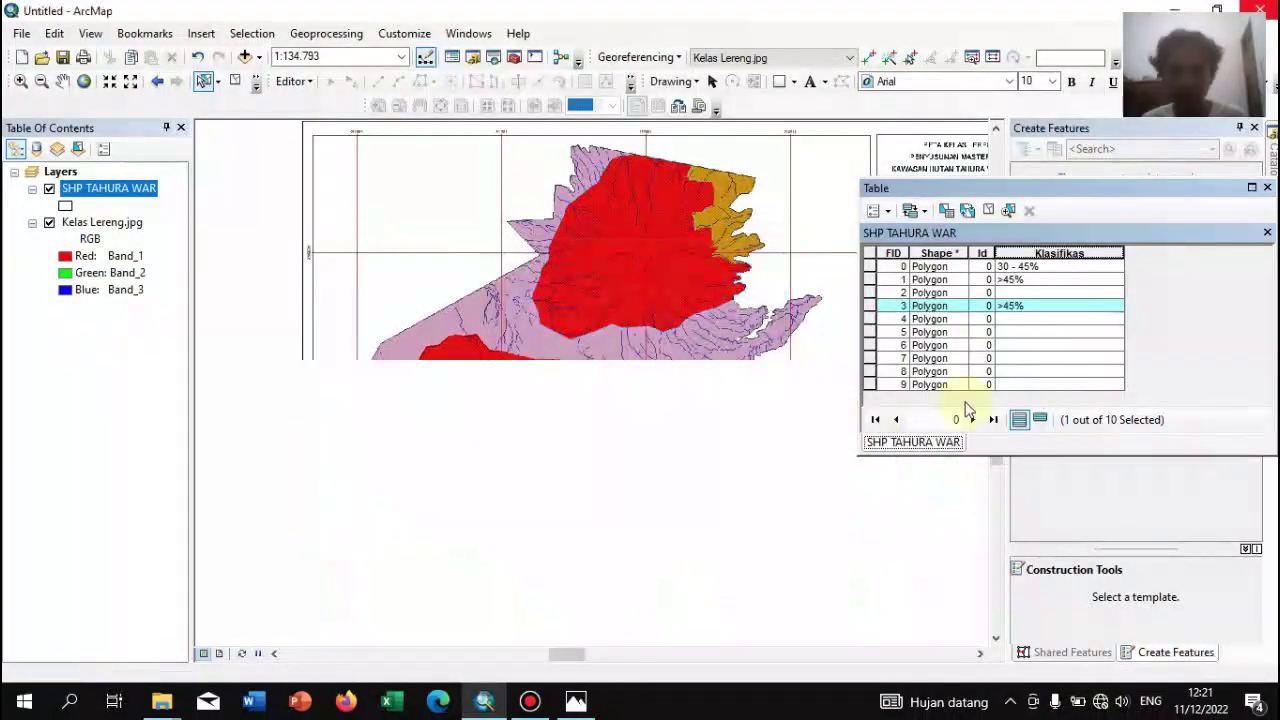
Select only the central yellow polygon and set its Klasifikas value to "8 - 15%" with the Field Calculator
{"action": "left_click", "coordinate": [678, 413]}
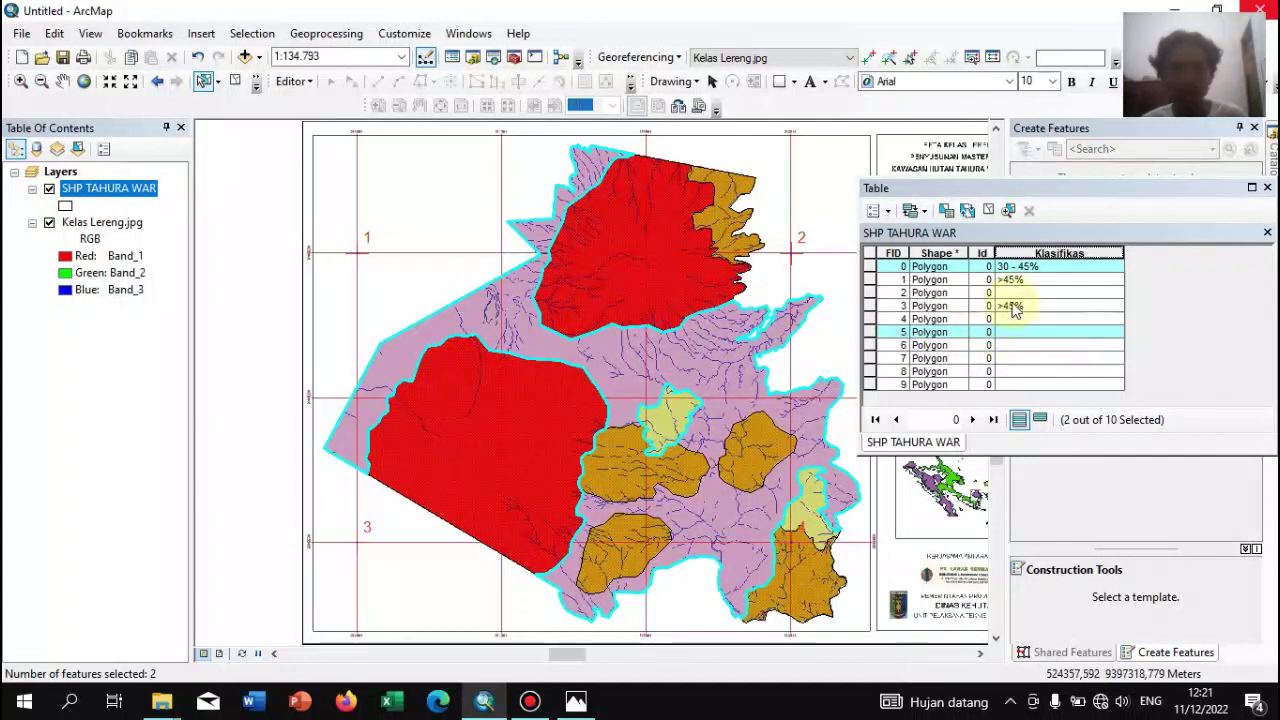
{"action": "left_click", "coordinate": [1180, 335]}
{"action": "left_click", "coordinate": [480, 218]}
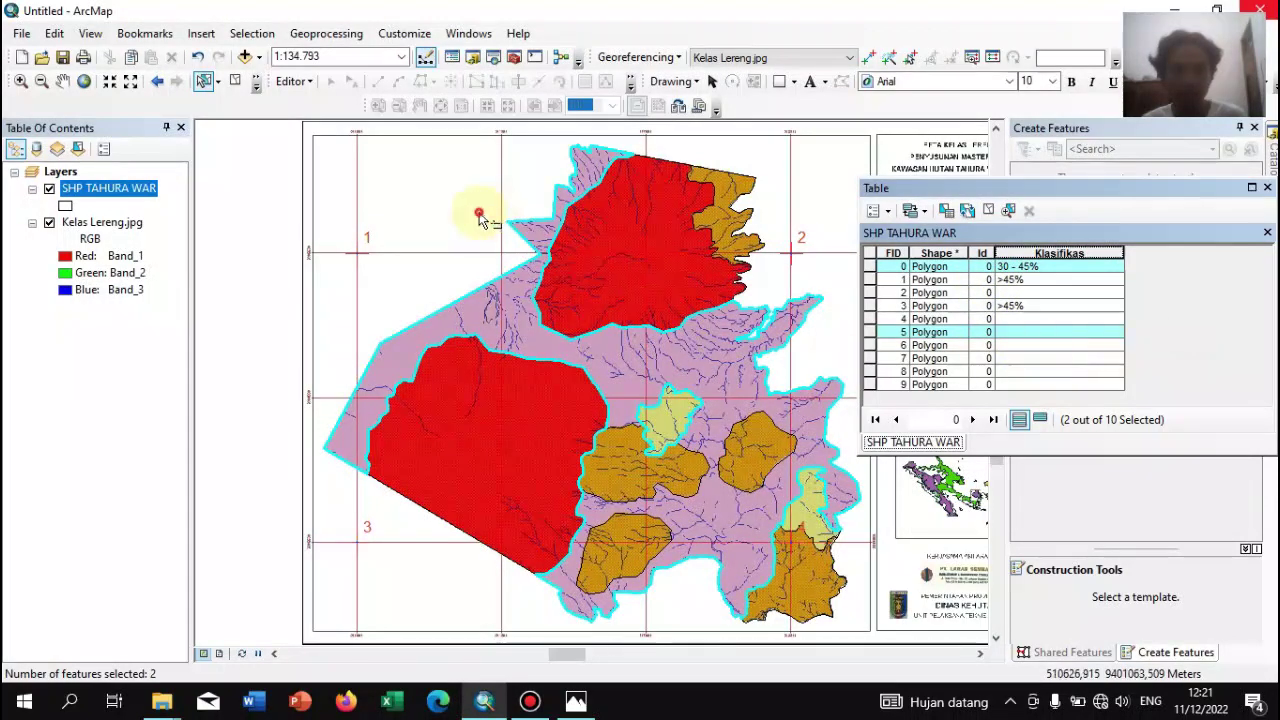
{"action": "left_click", "coordinate": [868, 333]}
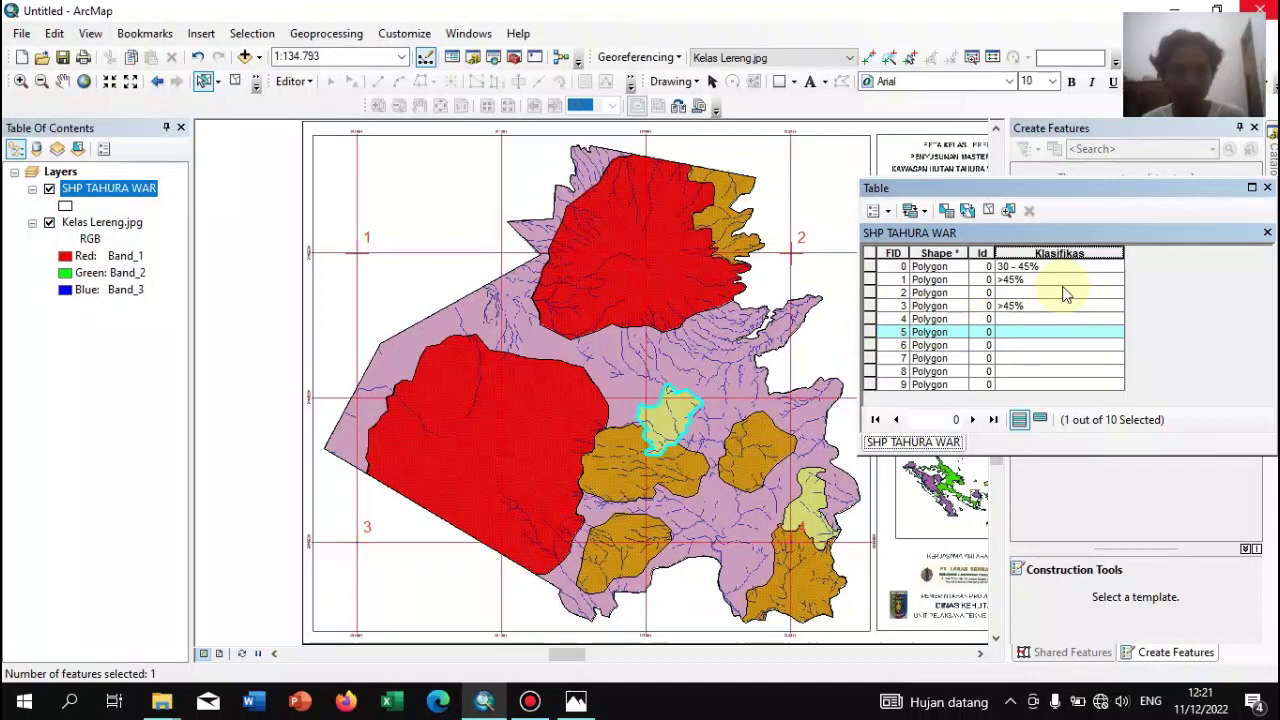
{"action": "right_click", "coordinate": [1068, 254]}
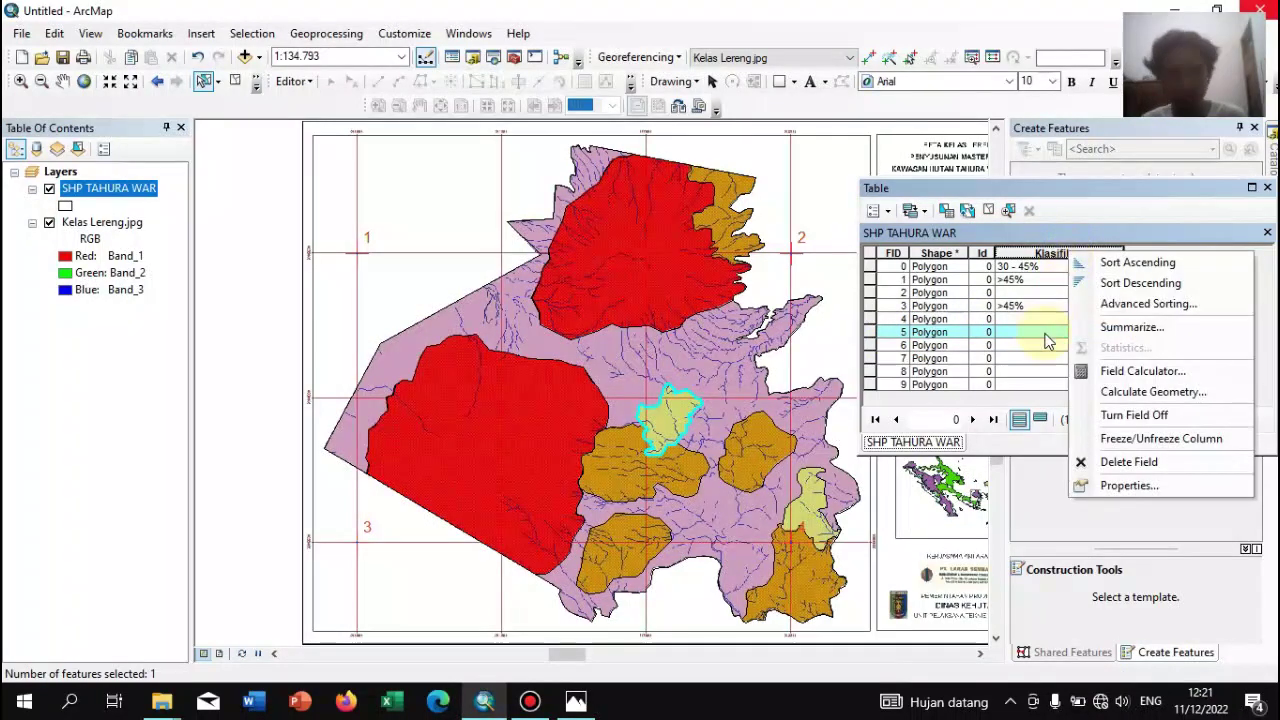
{"action": "left_click", "coordinate": [1150, 370]}
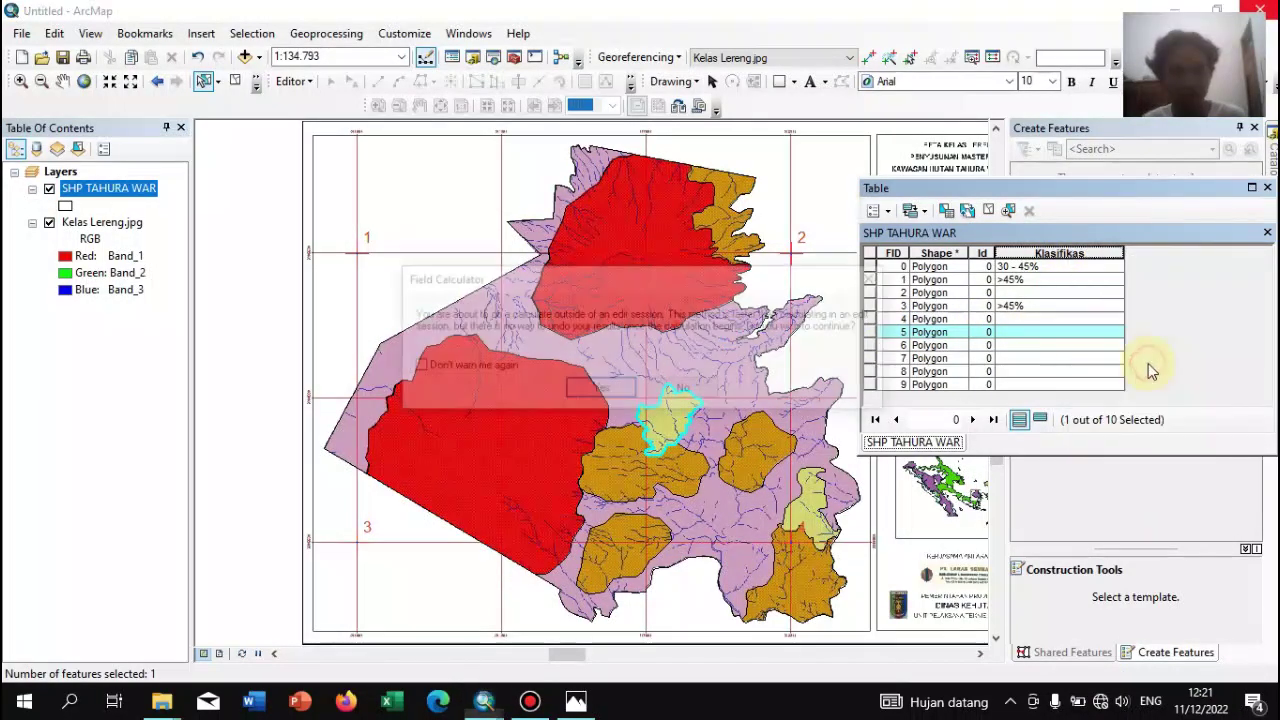
{"action": "left_click", "coordinate": [607, 390]}
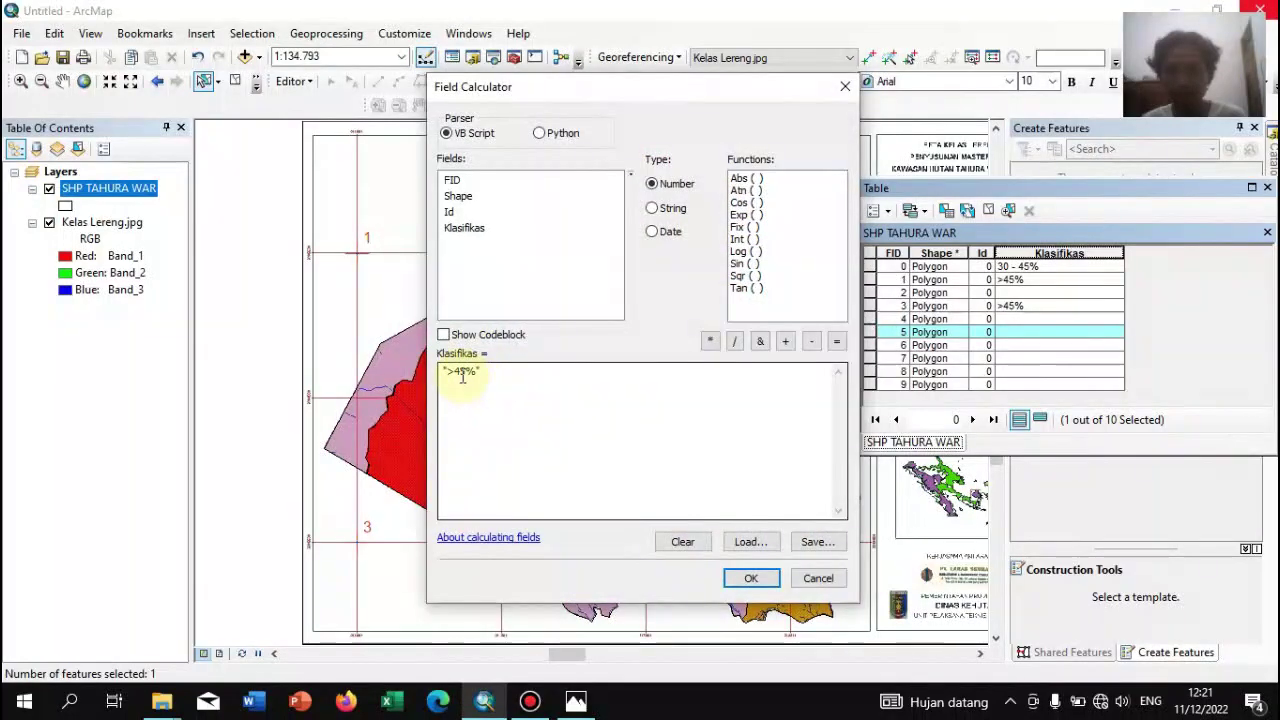
{"action": "left_click", "coordinate": [465, 376]}
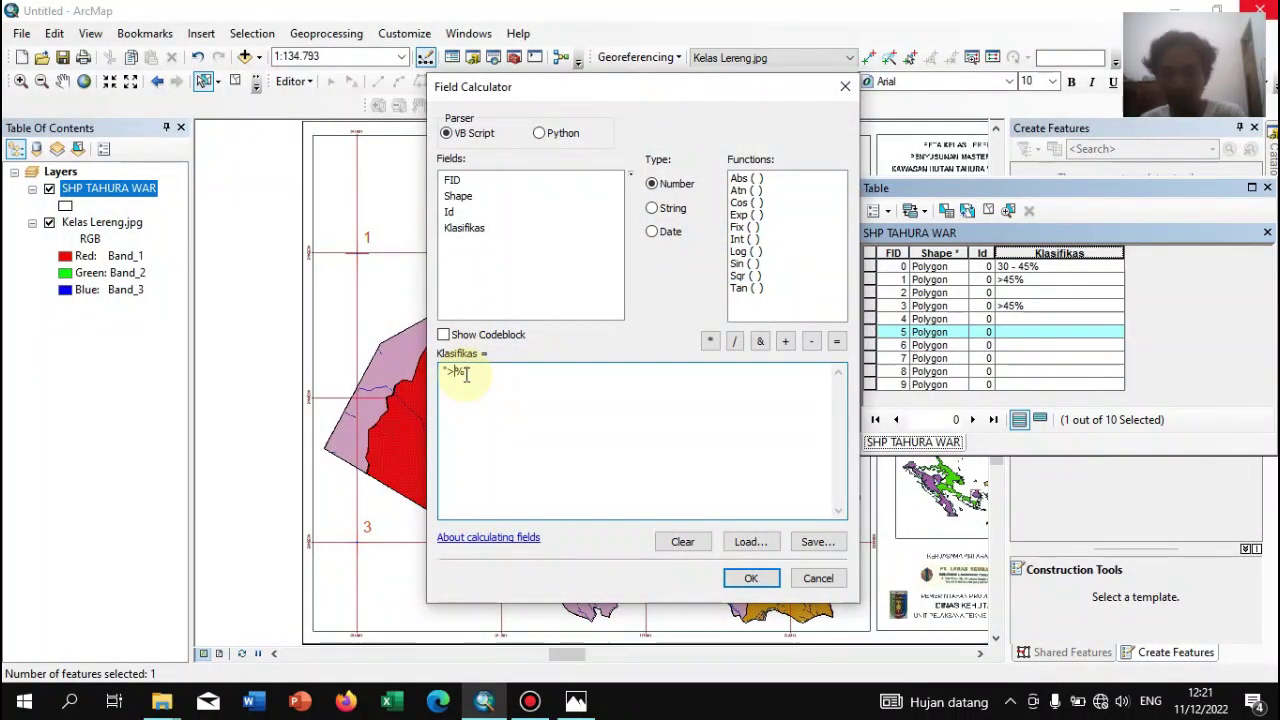
{"action": "type", "text": "8"}
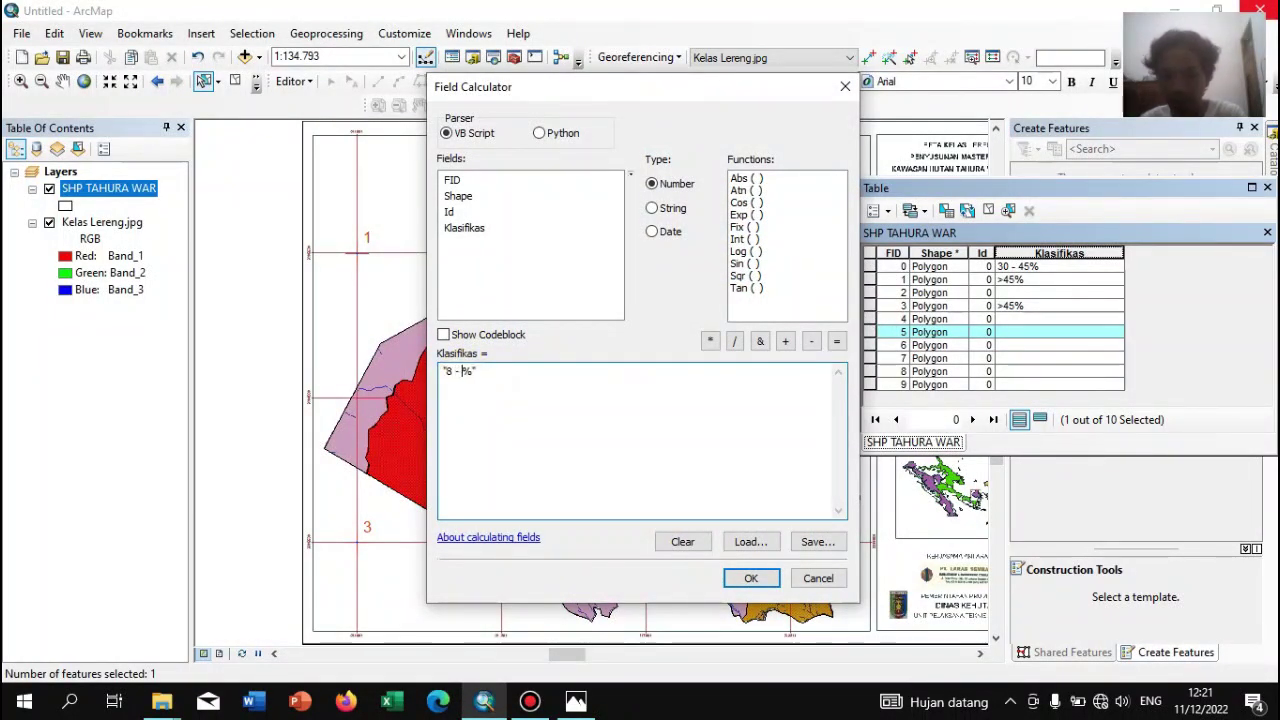
{"action": "type", "text": " - 15"}
{"action": "key", "text": "Return"}
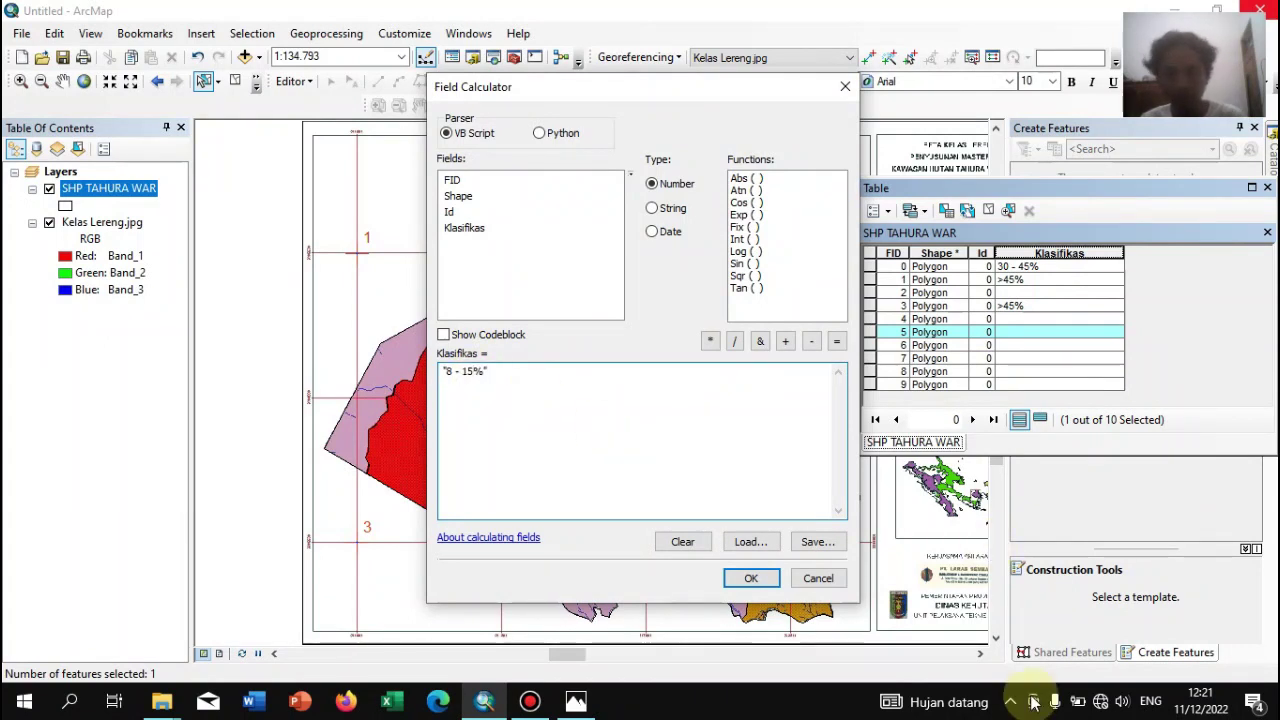
{"action": "left_click", "coordinate": [751, 578]}
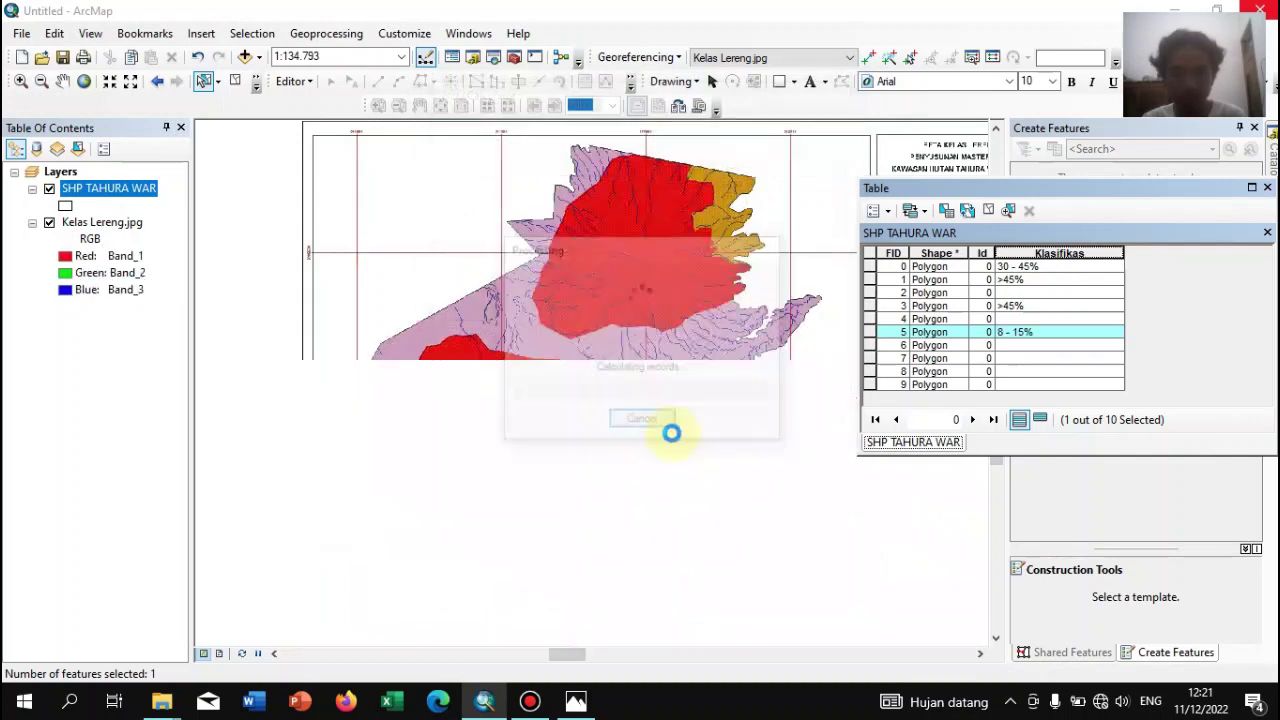
Select the southeastern yellow polygon and set its Klasifikas value to the string "8 - 15%" with the Field Calculator
{"action": "left_click", "coordinate": [813, 510]}
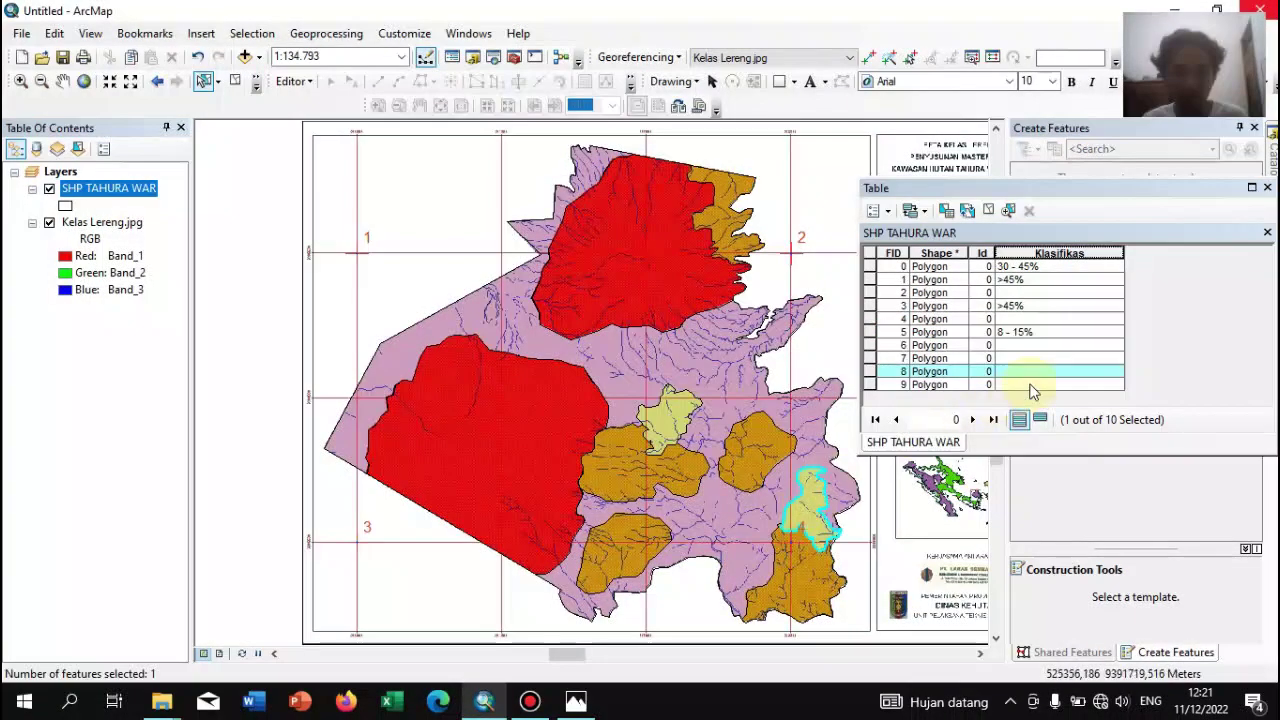
{"action": "right_click", "coordinate": [1052, 255]}
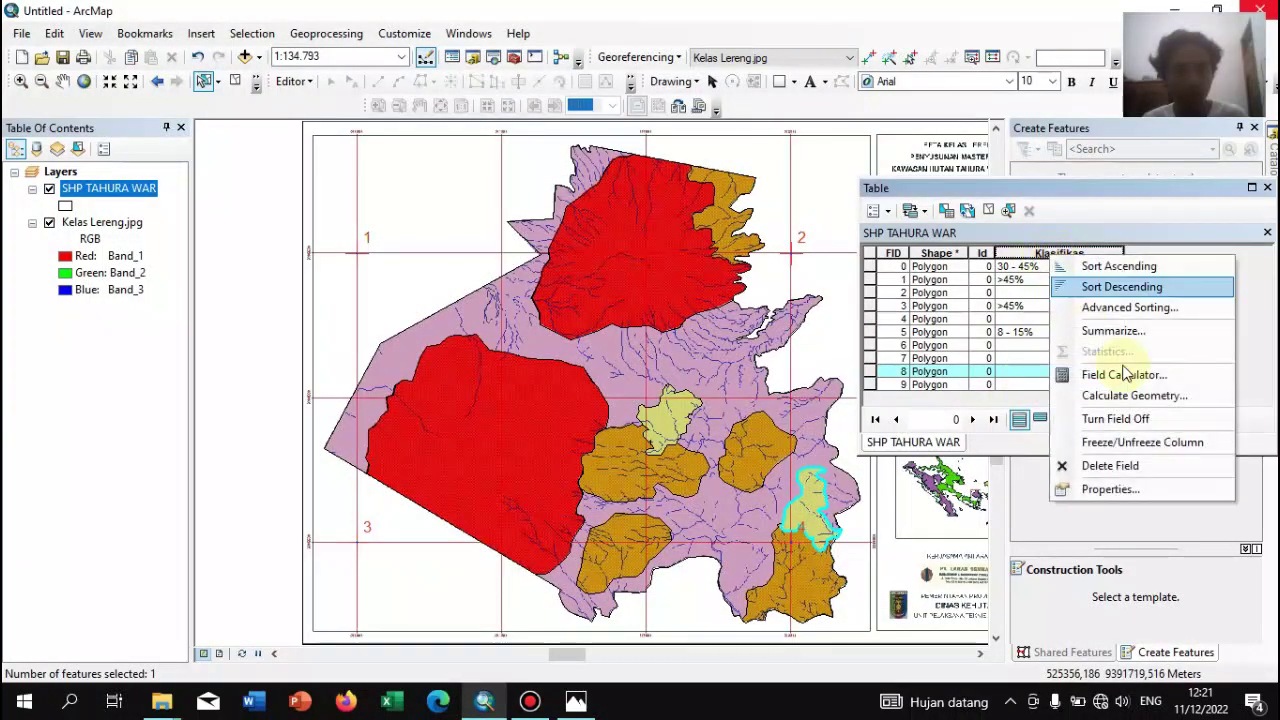
{"action": "left_click", "coordinate": [1143, 382]}
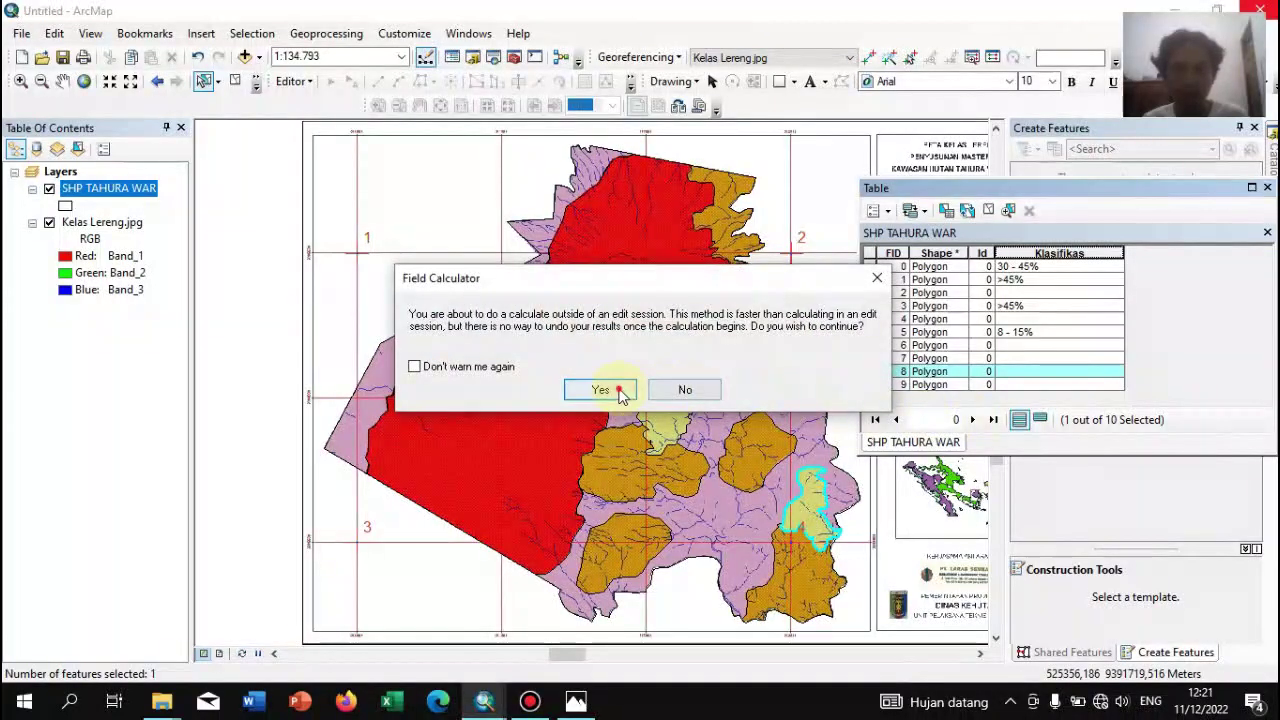
{"action": "left_click", "coordinate": [606, 388]}
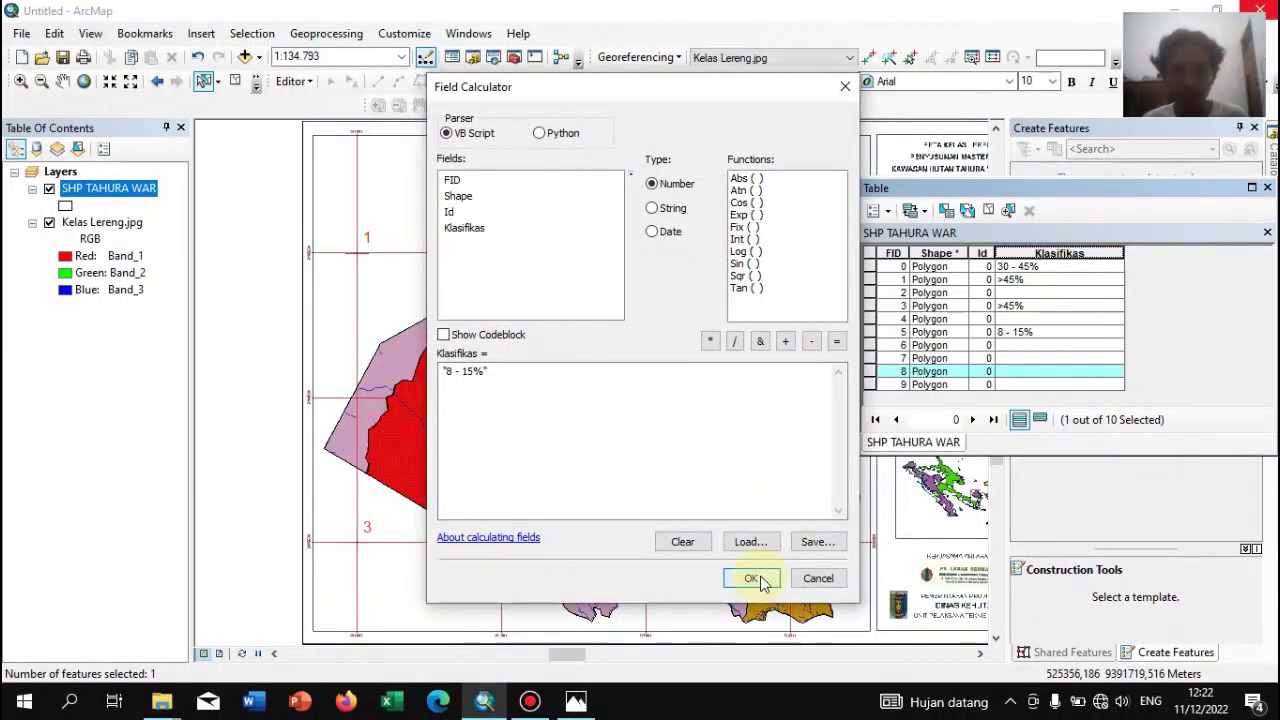
{"action": "left_click", "coordinate": [668, 212]}
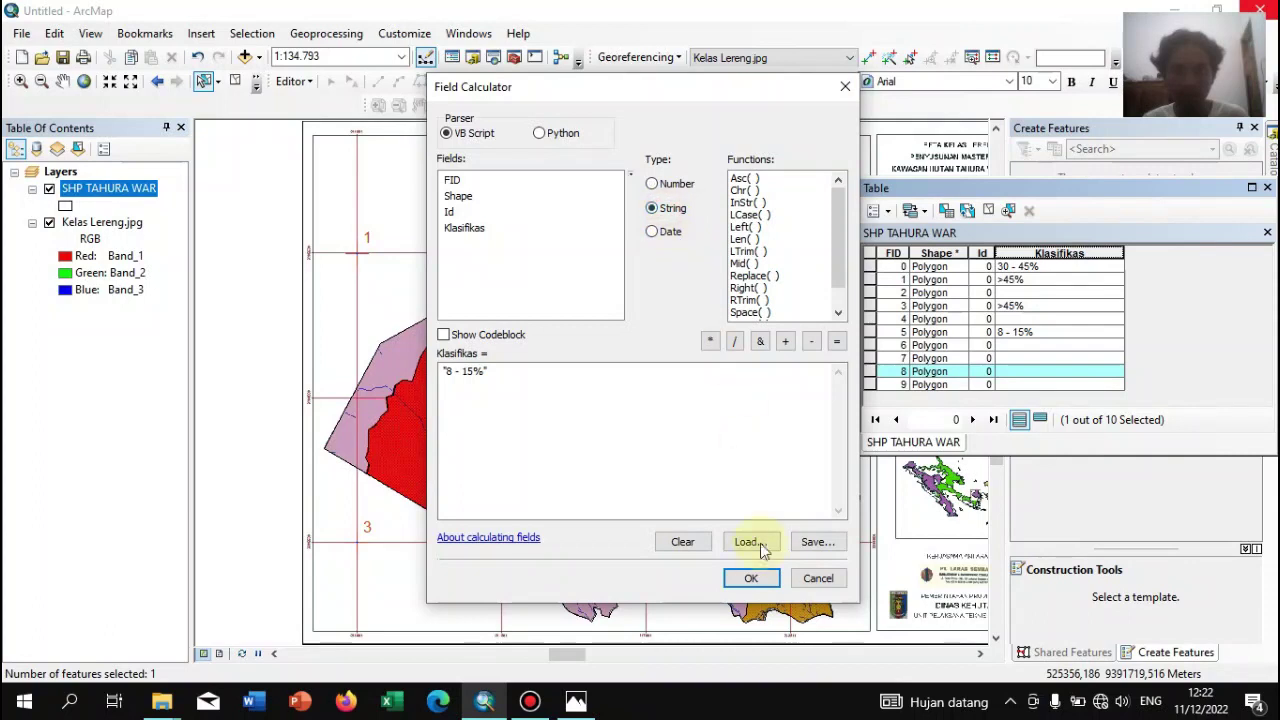
{"action": "left_click", "coordinate": [750, 580]}
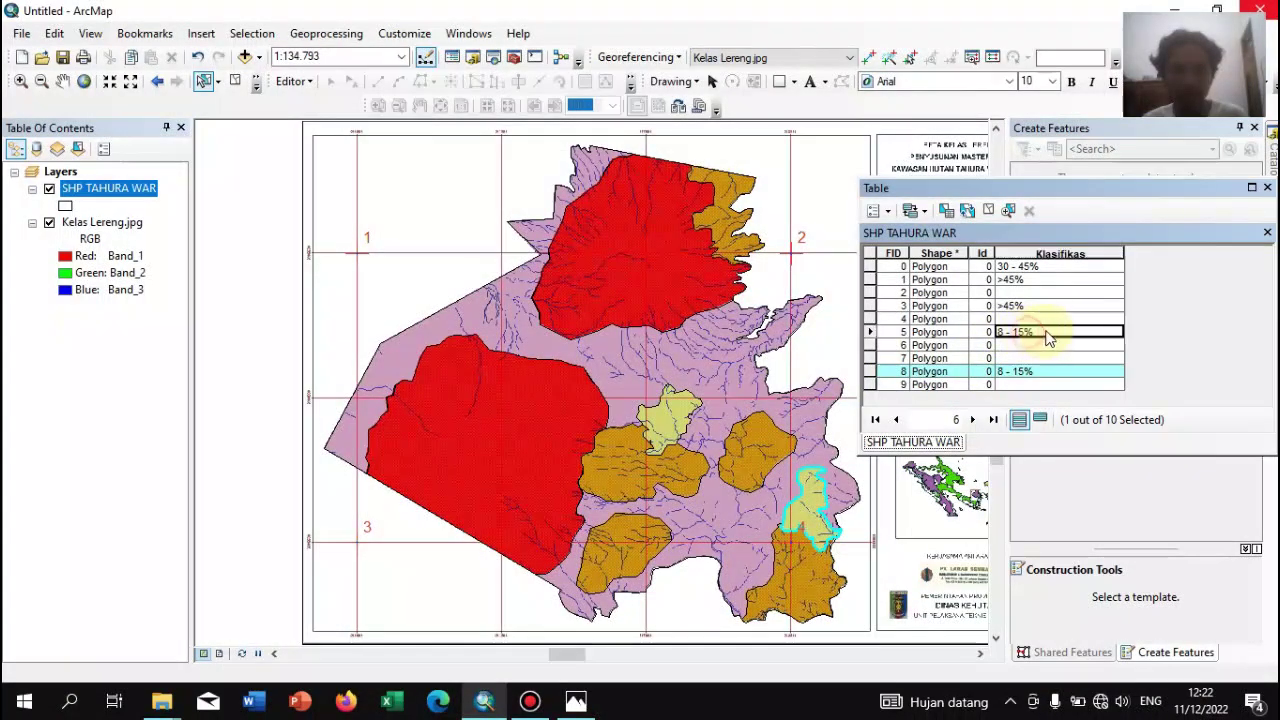
Recalculate the southeastern yellow polygon's Klasifikas value as "8 - 15%" with the String type in the Field Calculator
{"action": "right_click", "coordinate": [1056, 254]}
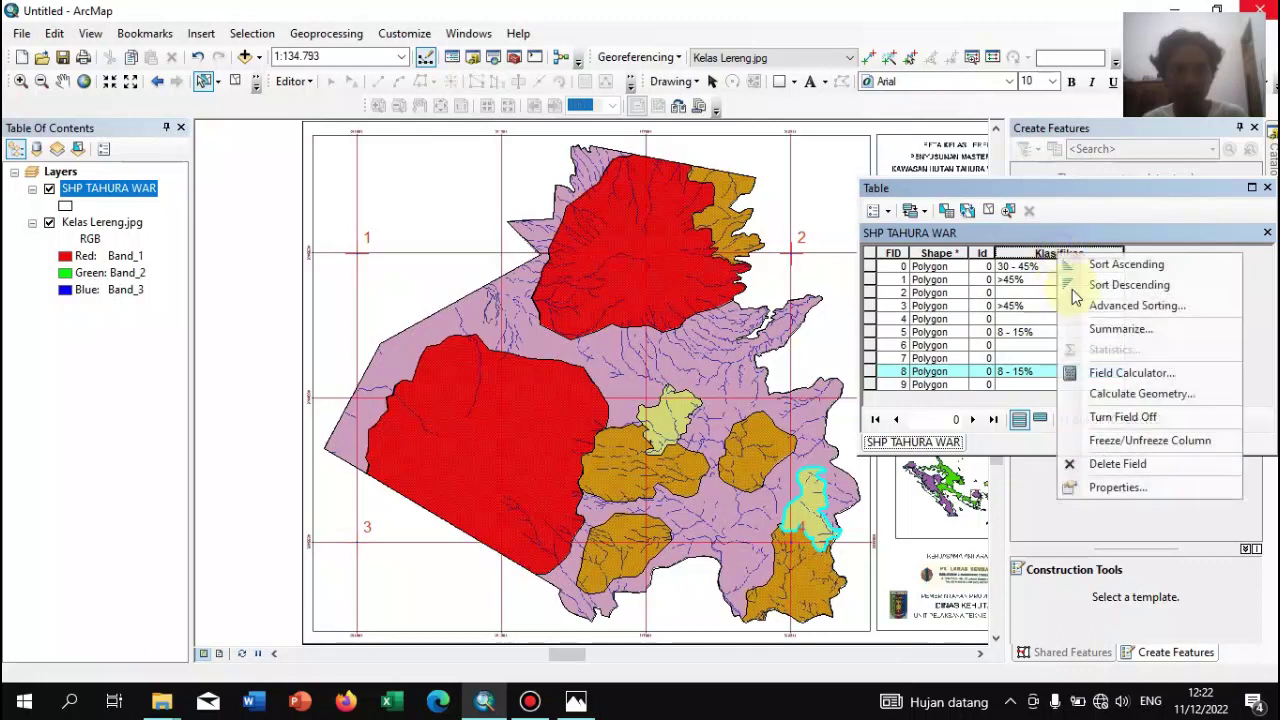
{"action": "left_click", "coordinate": [1124, 372]}
{"action": "left_click", "coordinate": [598, 392]}
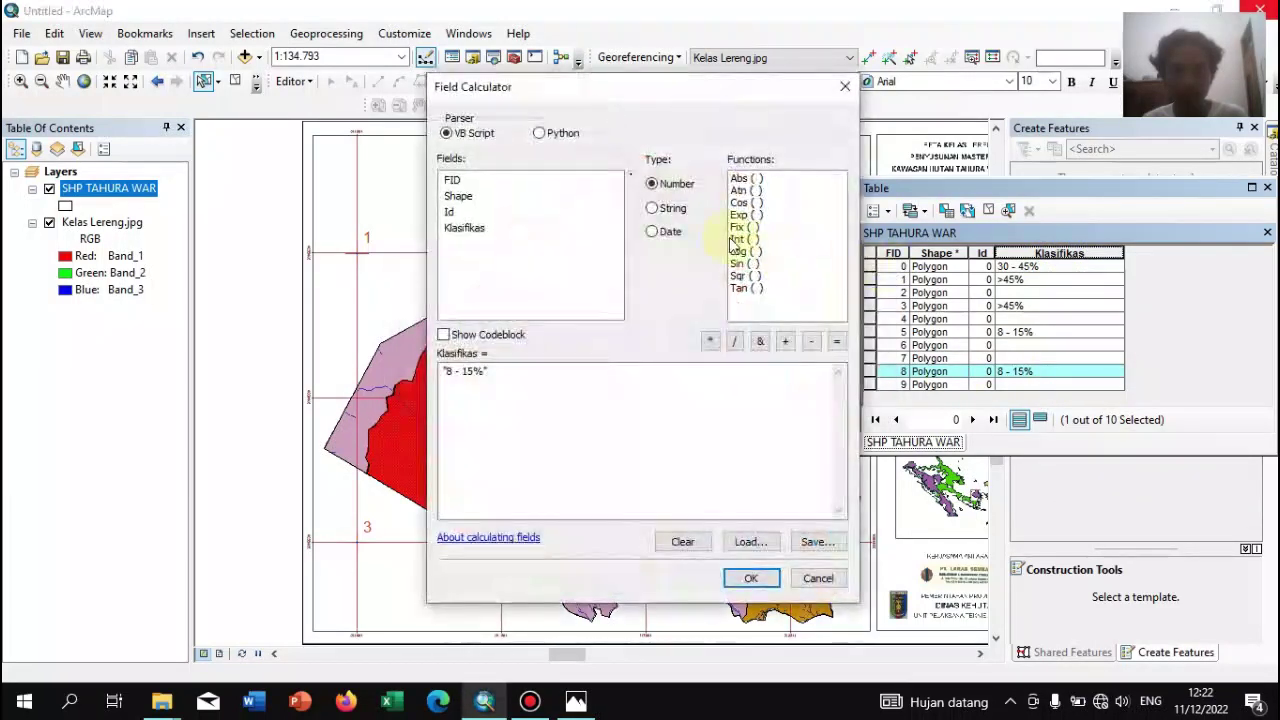
{"action": "left_click", "coordinate": [658, 208]}
{"action": "left_click", "coordinate": [752, 579]}
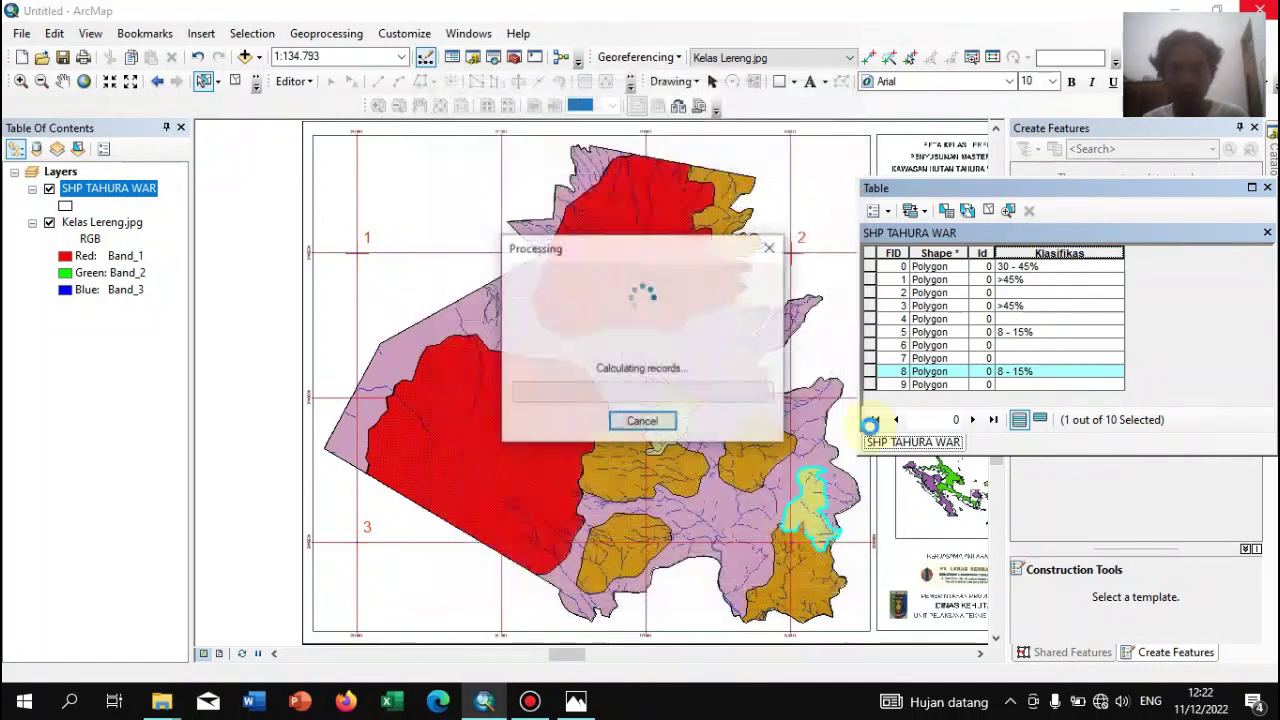
{"action": "left_click", "coordinate": [1028, 305]}
{"action": "key", "text": "ctrl+a"}
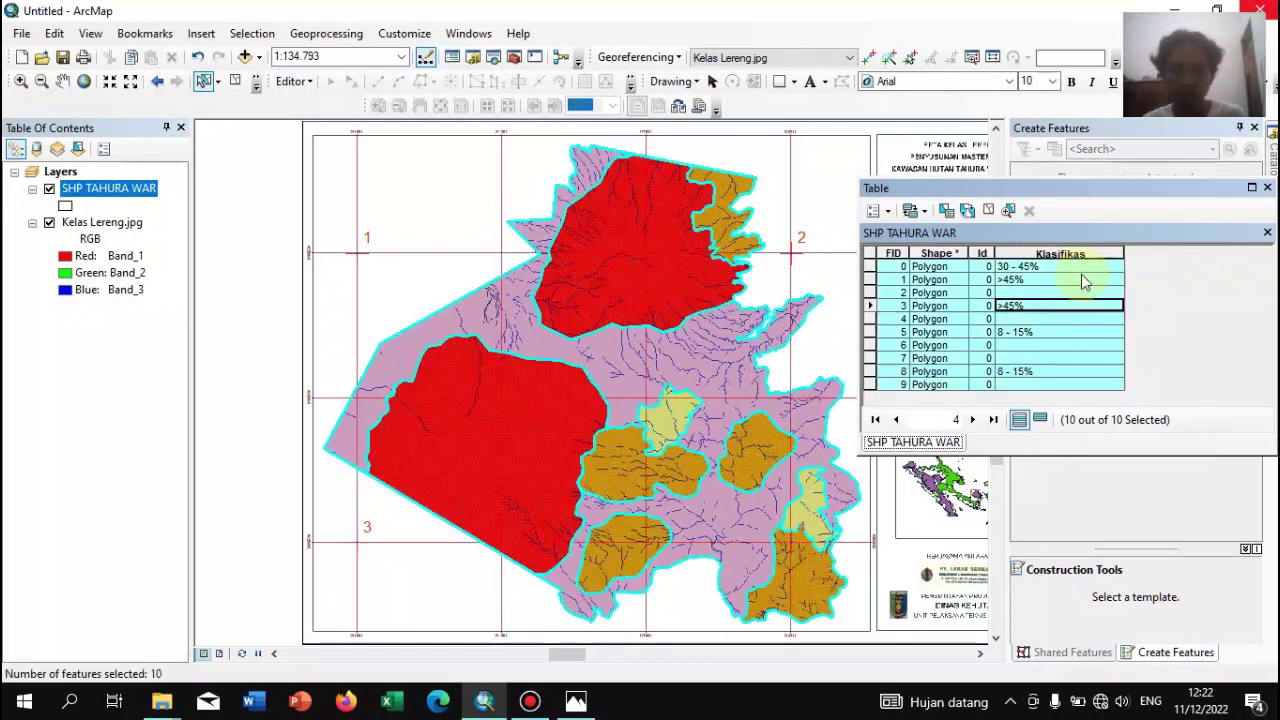
{"action": "right_click", "coordinate": [1071, 253]}
{"action": "left_click", "coordinate": [1127, 375]}
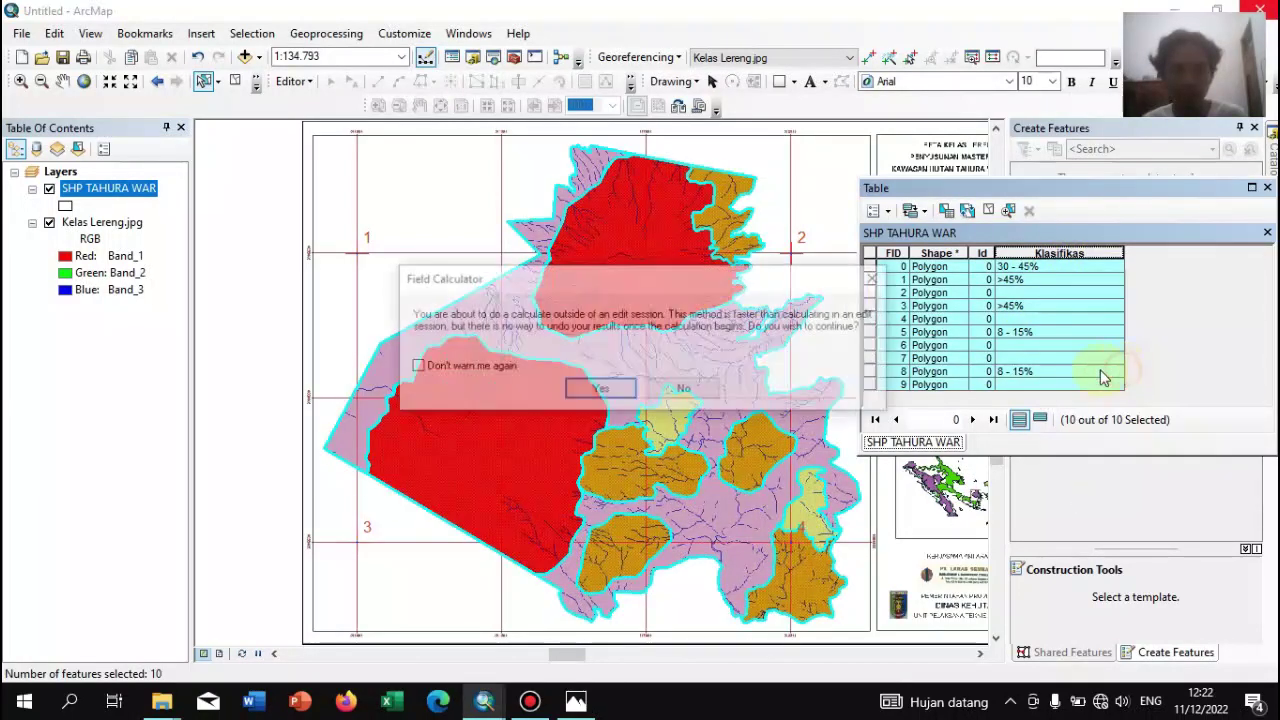
{"action": "left_click", "coordinate": [621, 390]}
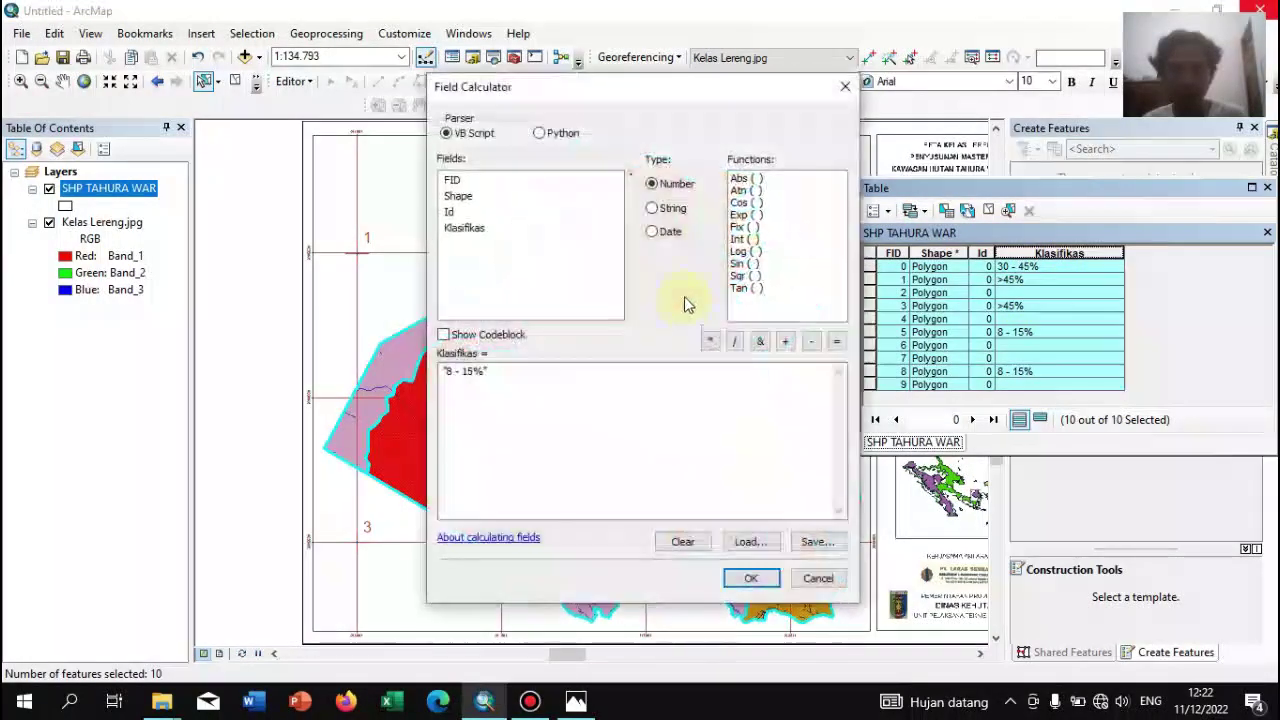
{"action": "left_click", "coordinate": [665, 208]}
{"action": "left_click", "coordinate": [818, 578]}
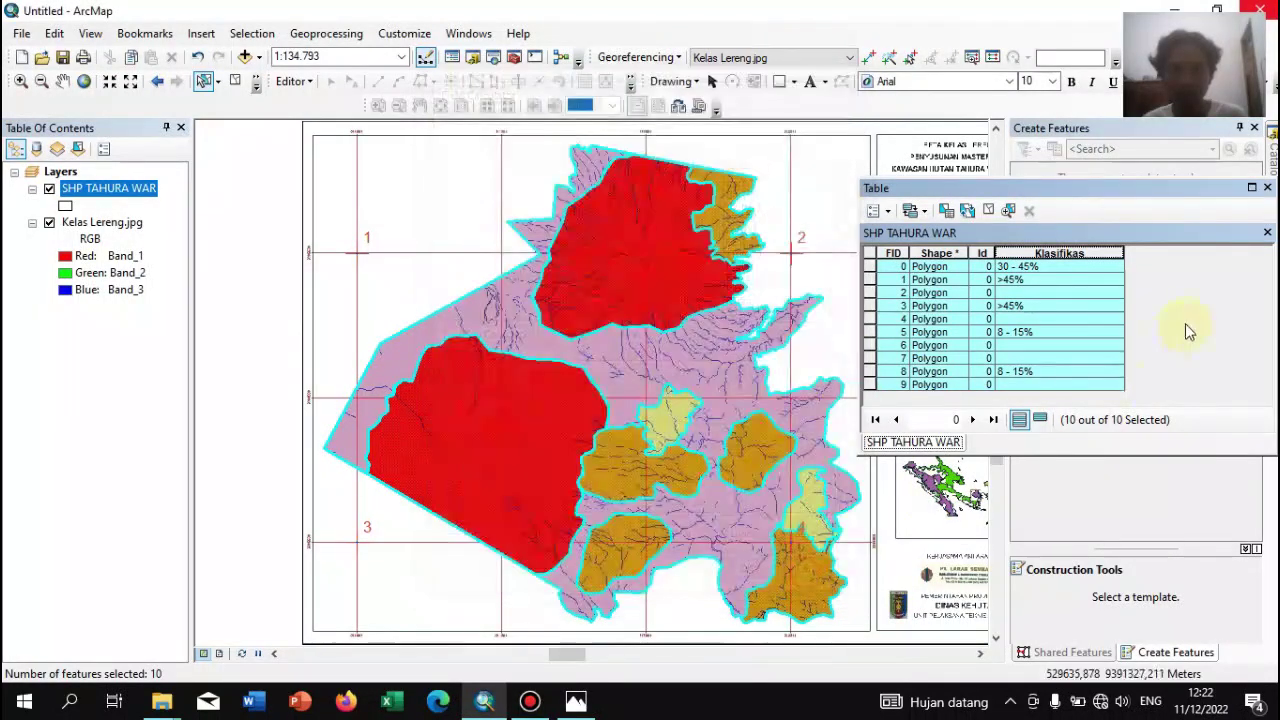
{"action": "left_click", "coordinate": [1147, 263]}
{"action": "left_click", "coordinate": [482, 207]}
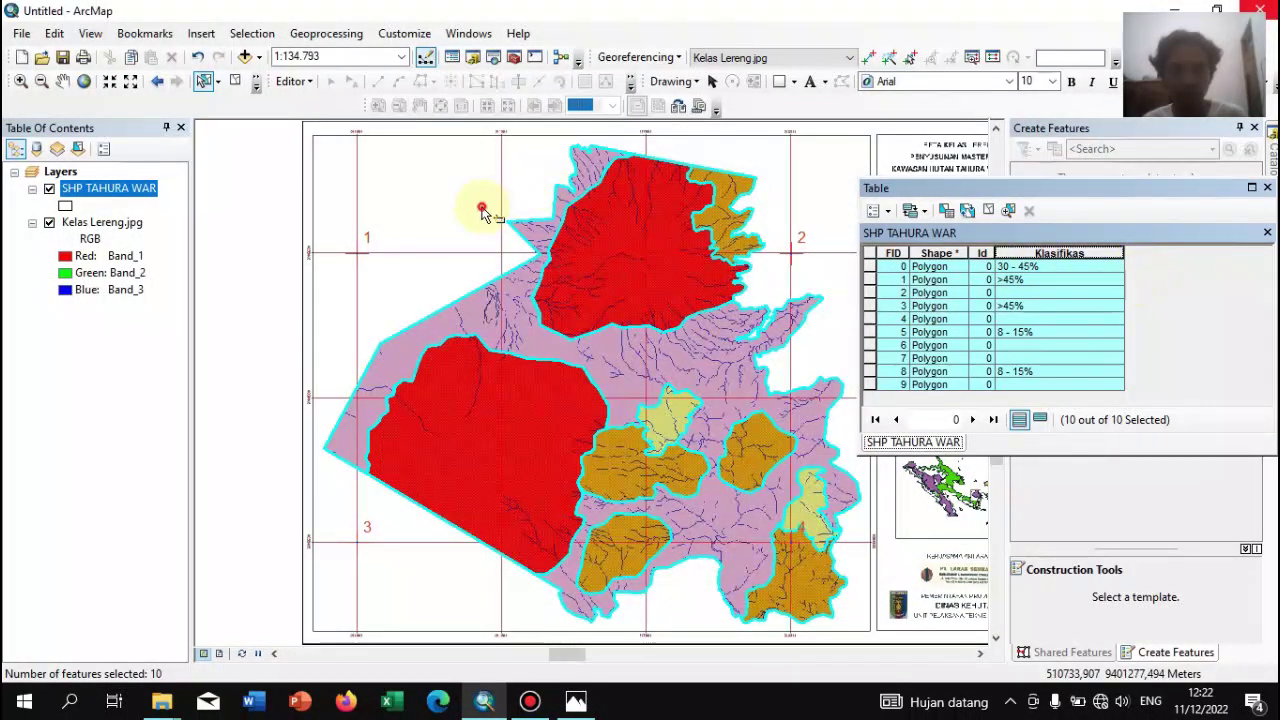
{"action": "left_click", "coordinate": [1056, 267]}
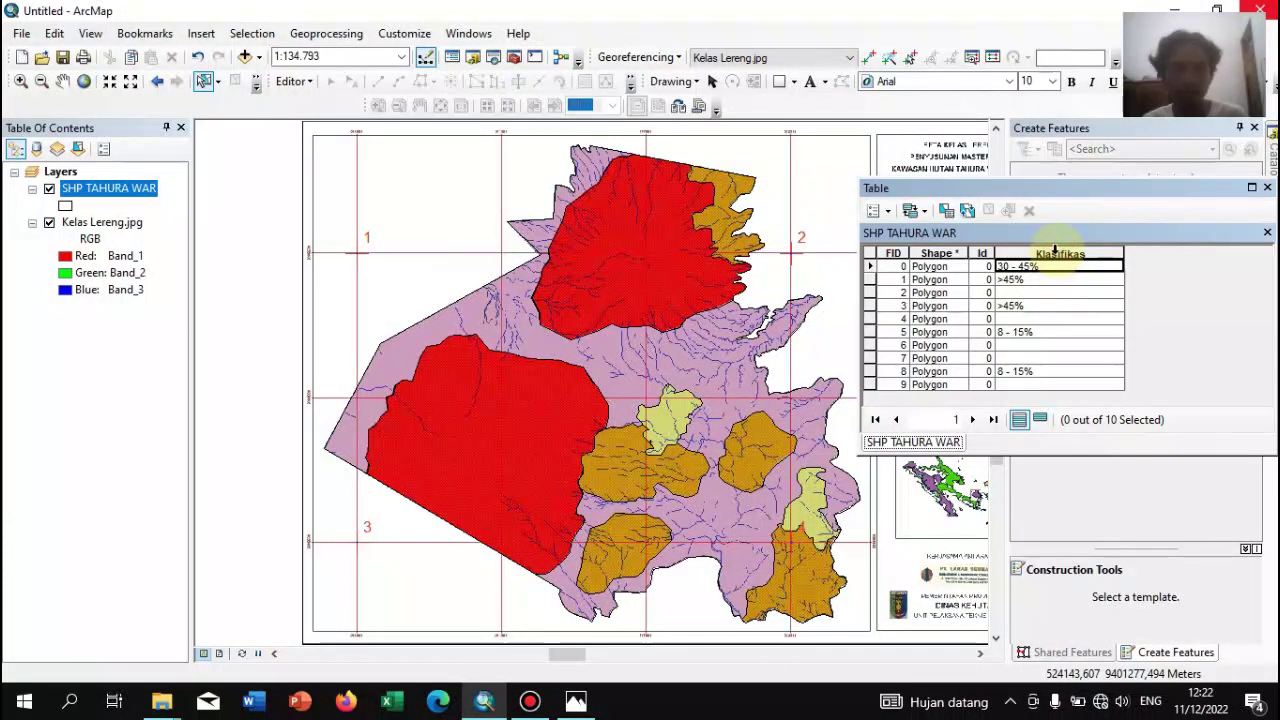
{"action": "left_click", "coordinate": [870, 267]}
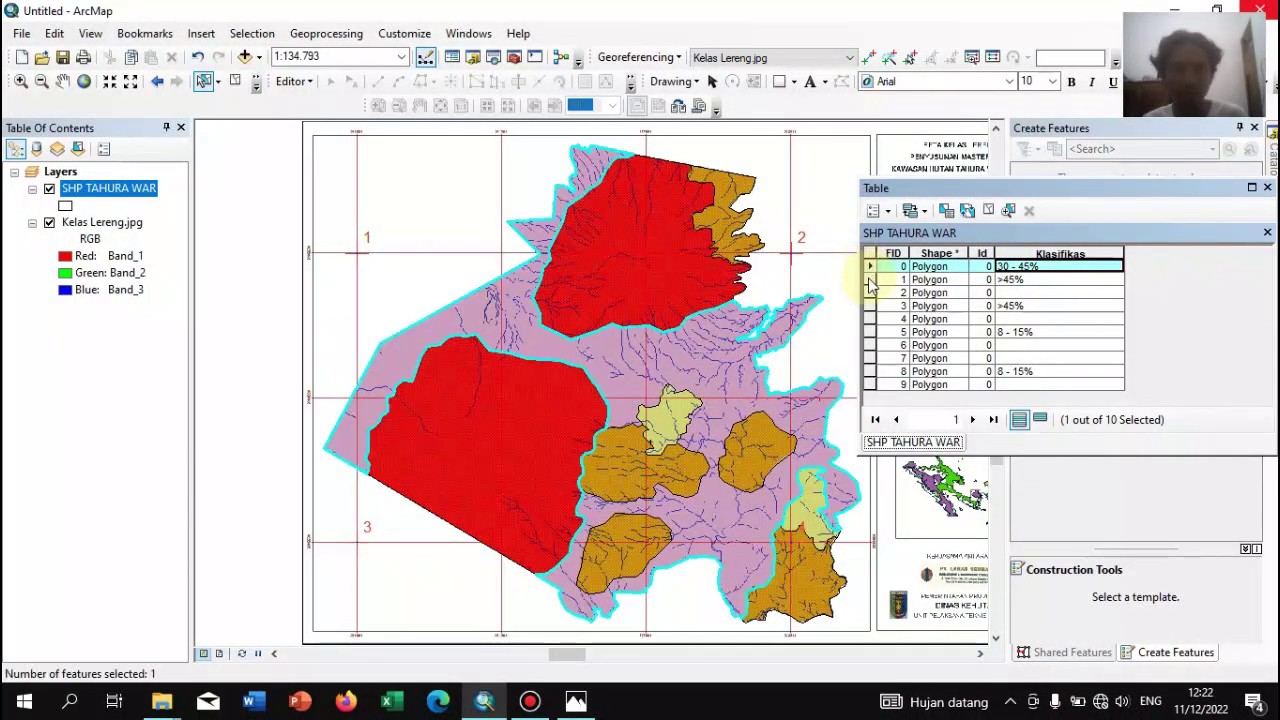
{"action": "left_click", "coordinate": [869, 280]}
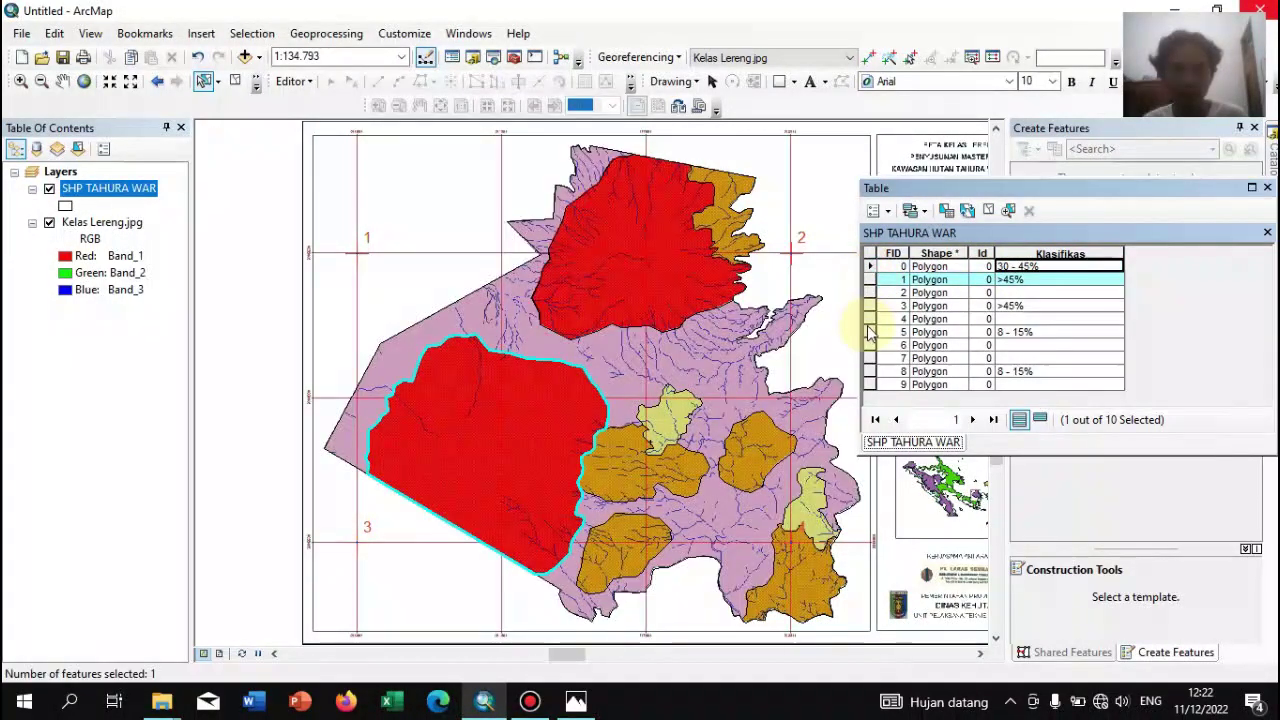
{"action": "left_click_drag", "start_coordinate": [870, 306], "coordinate": [918, 281]}
{"action": "right_click", "coordinate": [1025, 254]}
{"action": "left_click", "coordinate": [1237, 263]}
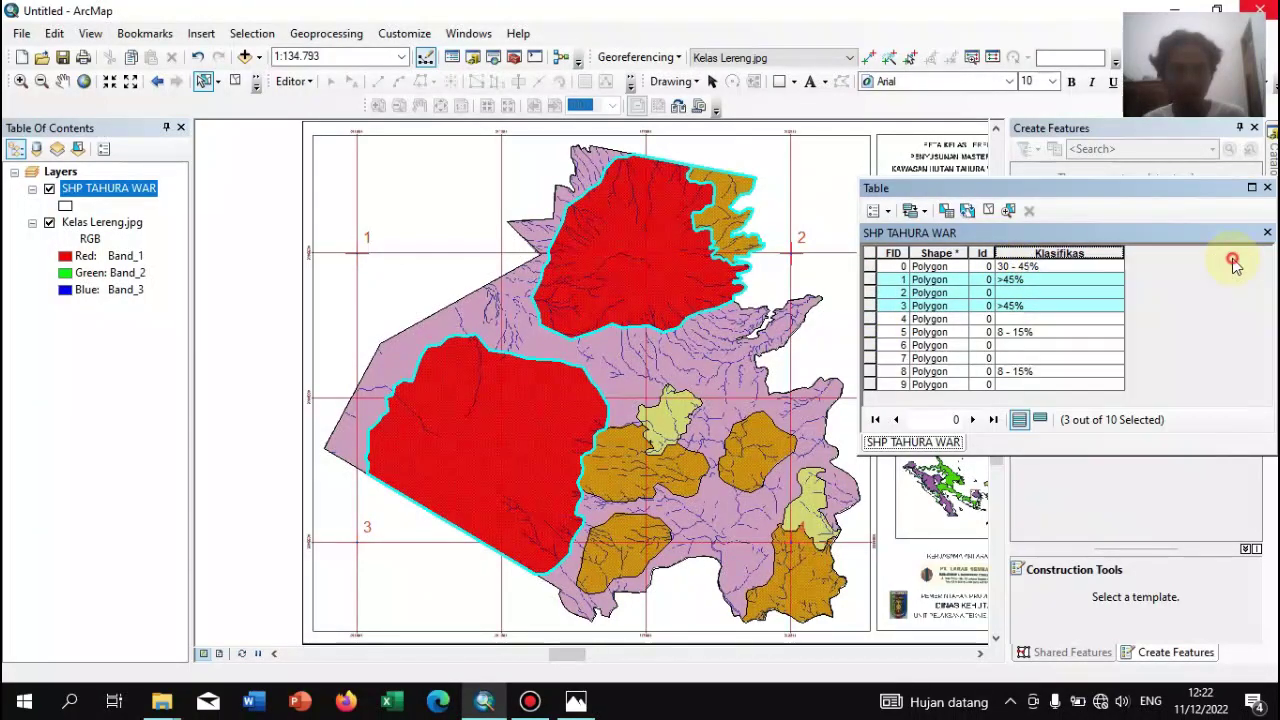
Select both red polygon records and recalculate their Klasifikas value as the string ">45%" with the Field Calculator
{"action": "left_click", "coordinate": [869, 280]}
{"action": "left_click", "coordinate": [870, 306], "text": "ctrl"}
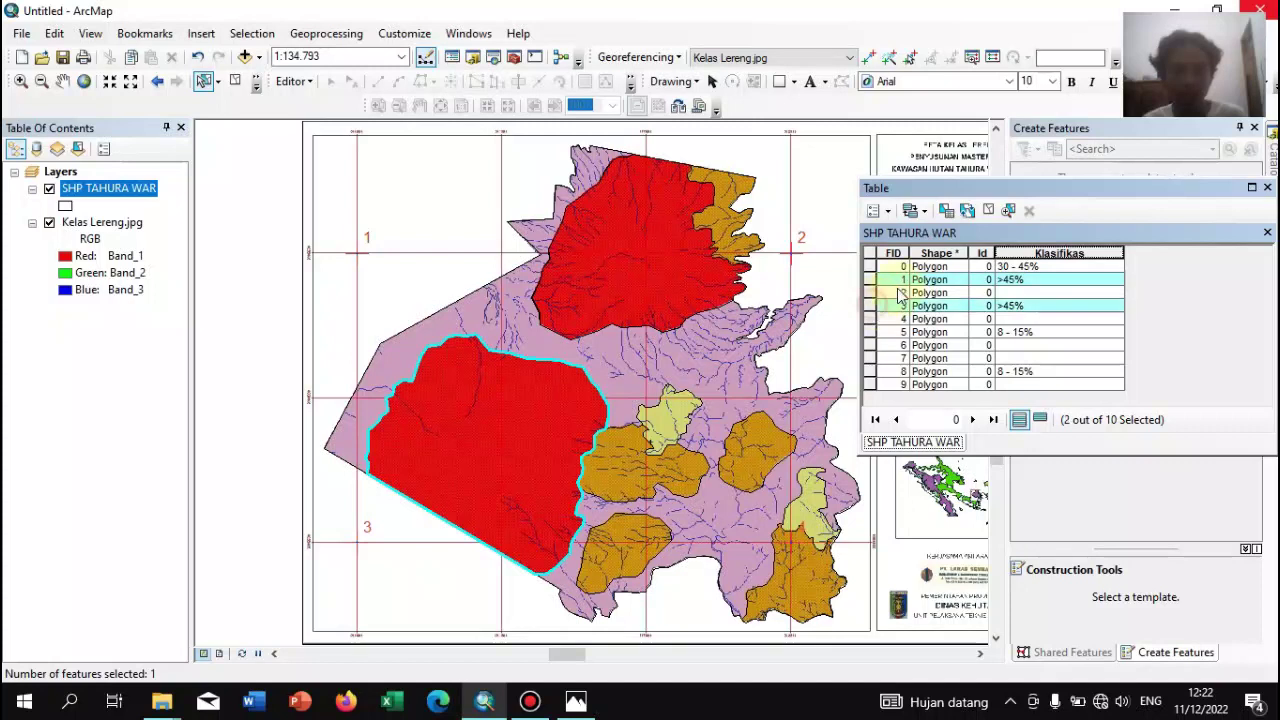
{"action": "right_click", "coordinate": [1025, 254]}
{"action": "left_click", "coordinate": [1097, 367]}
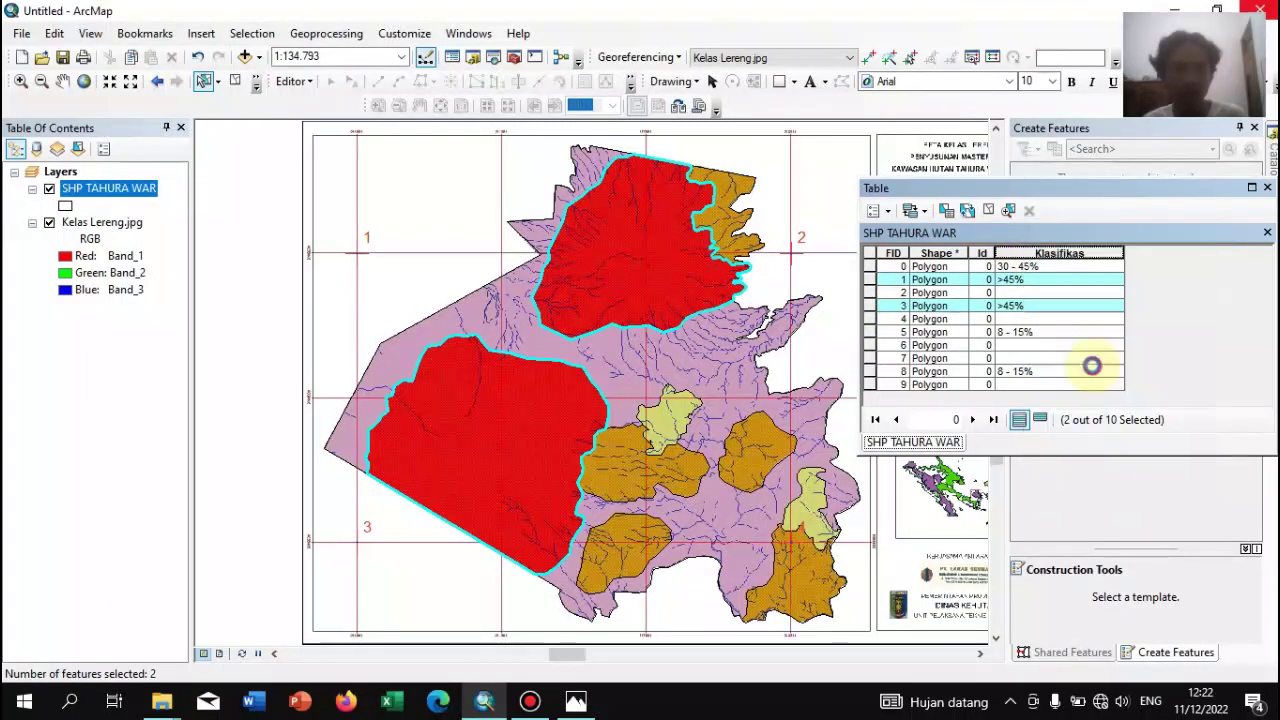
{"action": "left_click", "coordinate": [603, 386]}
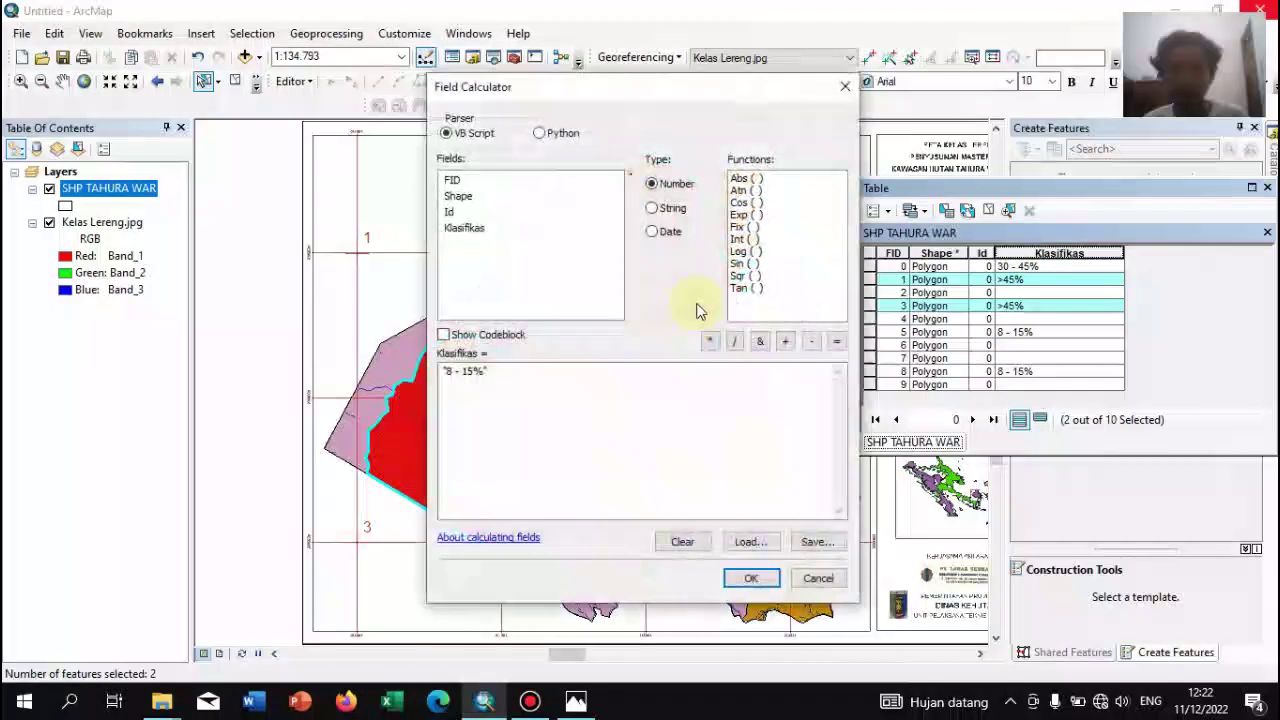
{"action": "left_click", "coordinate": [667, 207]}
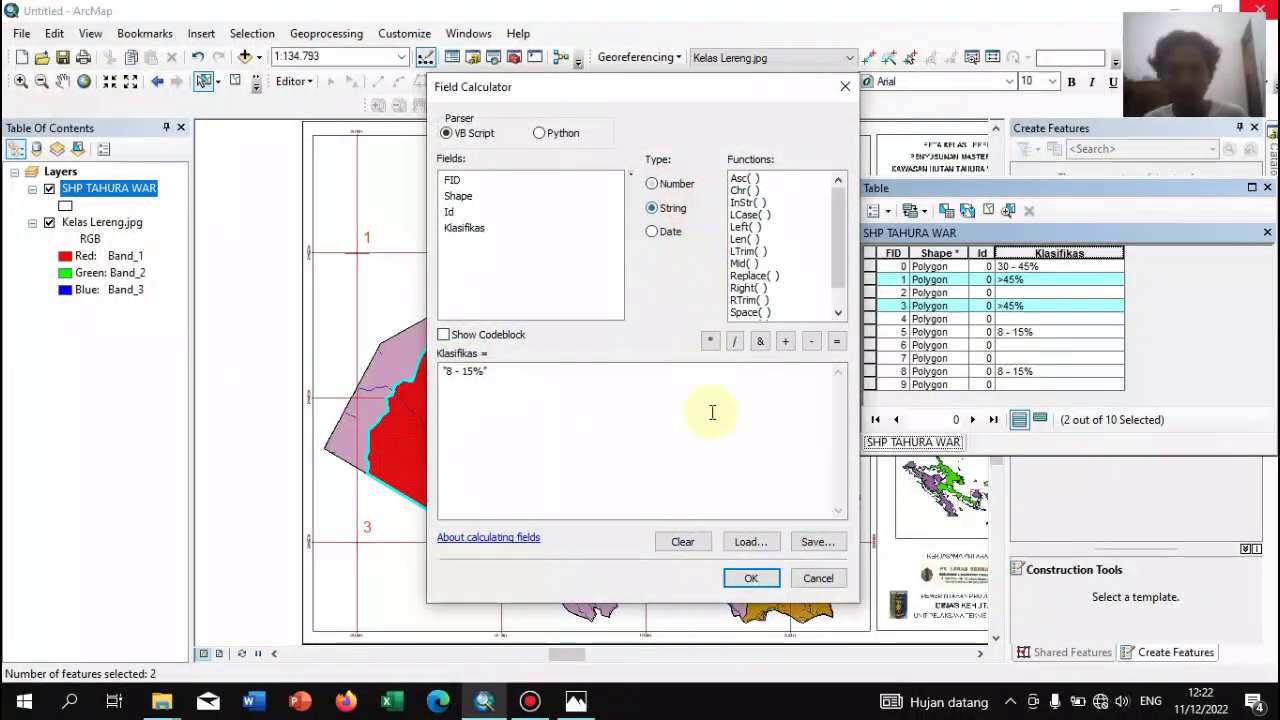
{"action": "left_click", "coordinate": [470, 371]}
{"action": "key", "text": "BackSpace"}
{"action": "key", "text": "BackSpace"}
{"action": "key", "text": "BackSpace"}
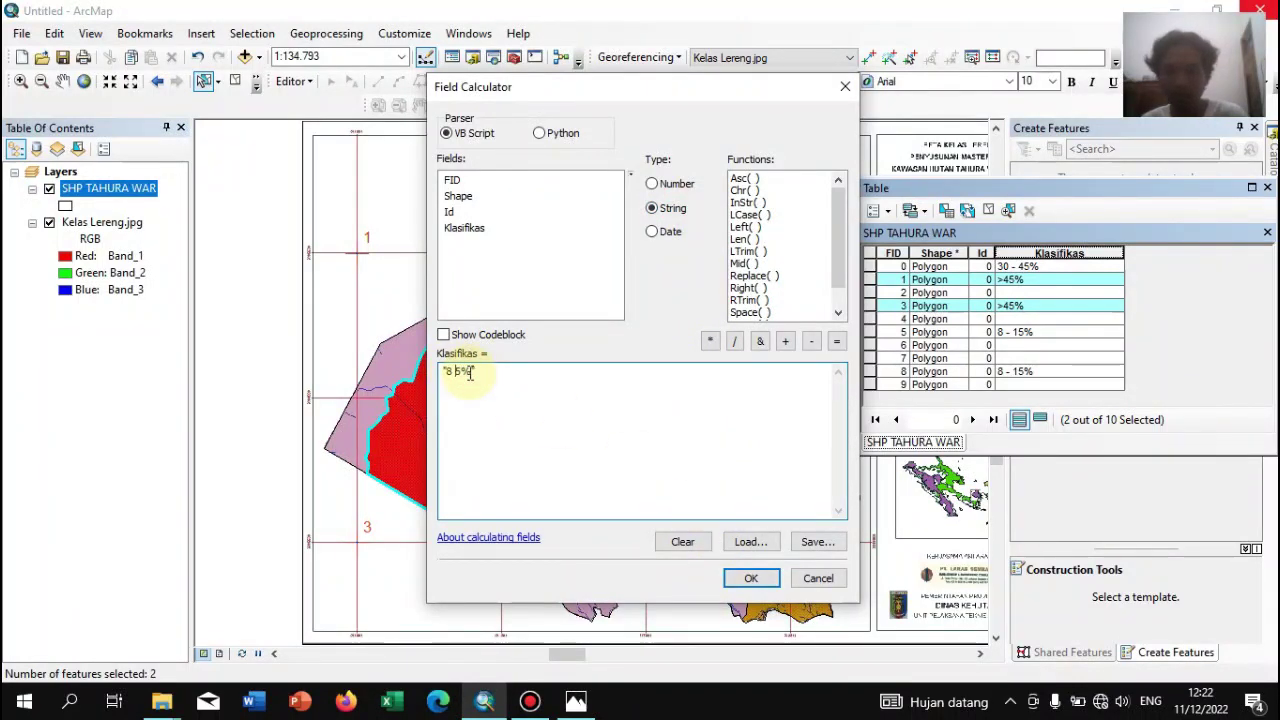
{"action": "type", "text": ">4"}
{"action": "key", "text": "Return"}
{"action": "key", "text": "BackSpace"}
{"action": "left_click", "coordinate": [752, 580]}
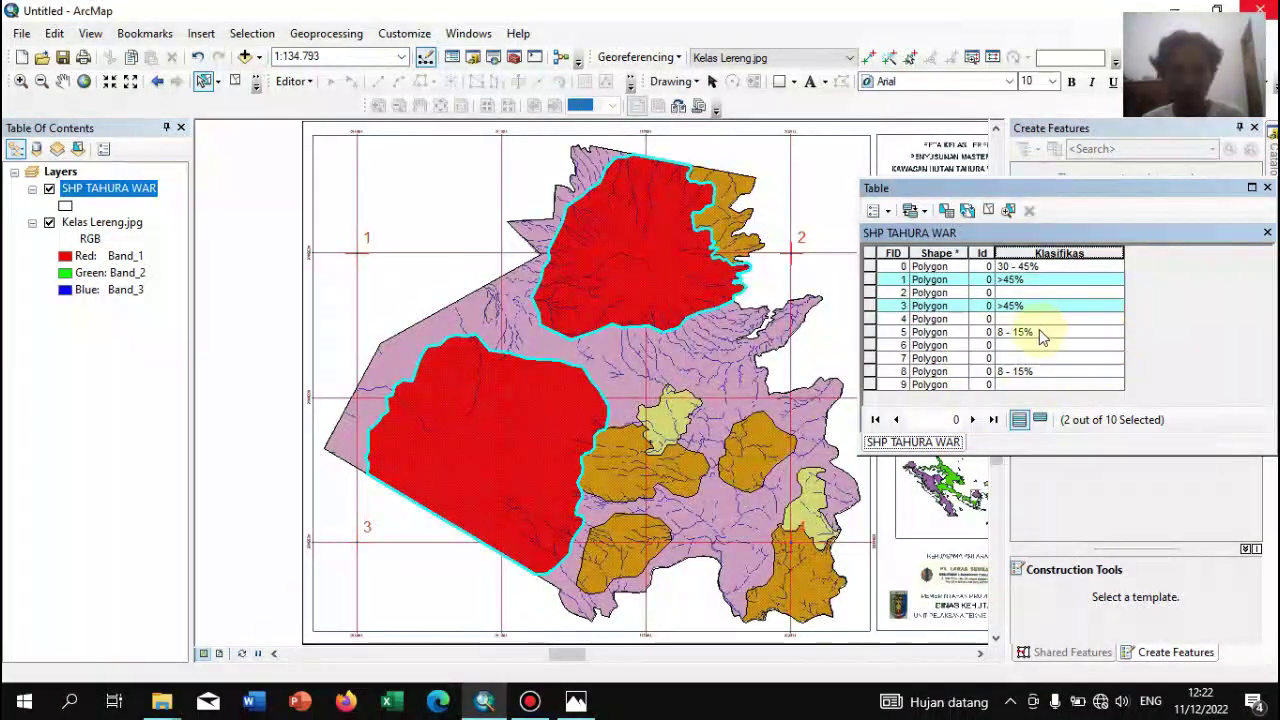
Select only the purple polygon's record and recalculate its Klasifikas value as the string "30 - 45%" with the Field Calculator
{"action": "left_click", "coordinate": [869, 266]}
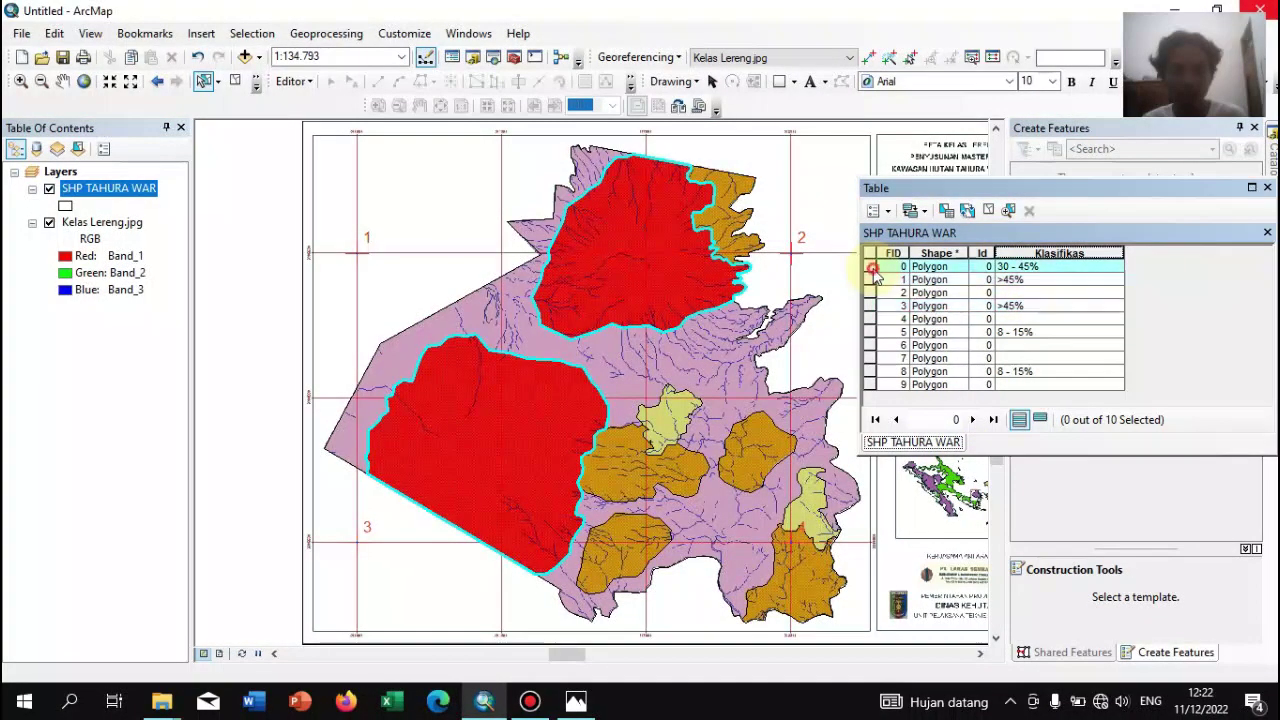
{"action": "right_click", "coordinate": [1050, 255]}
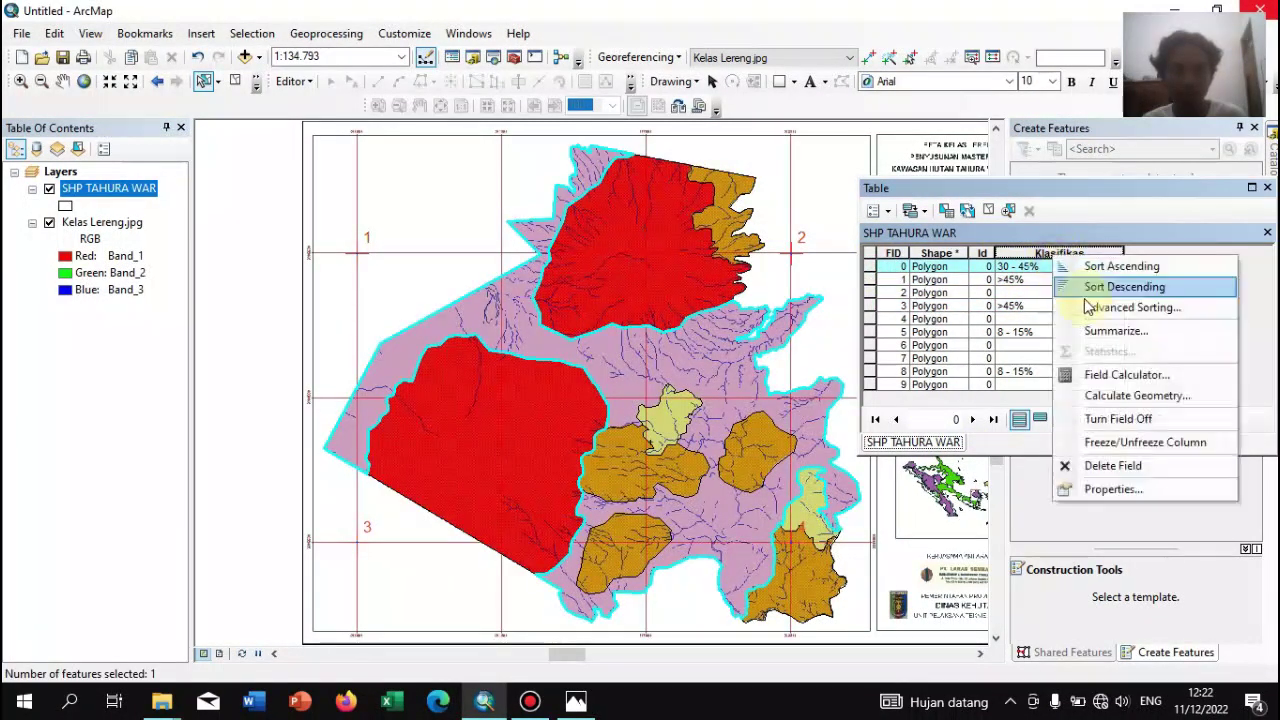
{"action": "left_click", "coordinate": [1094, 371]}
{"action": "left_click", "coordinate": [599, 388]}
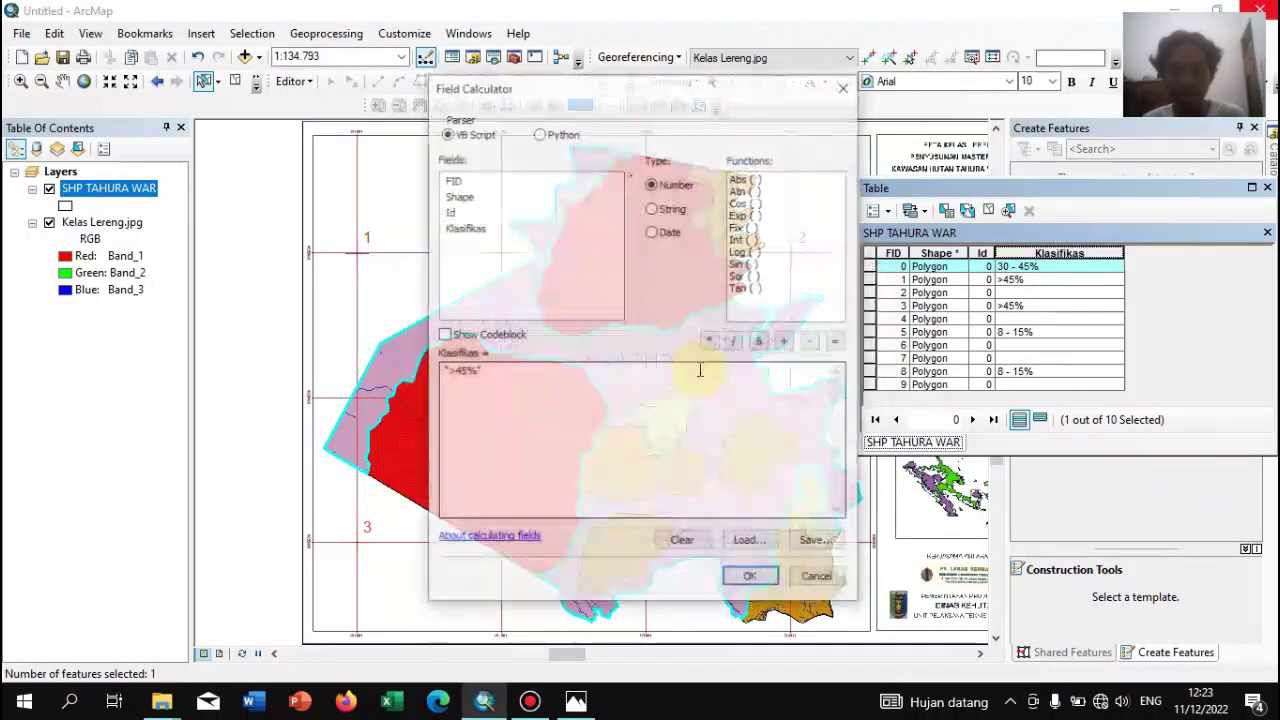
{"action": "left_click", "coordinate": [670, 210]}
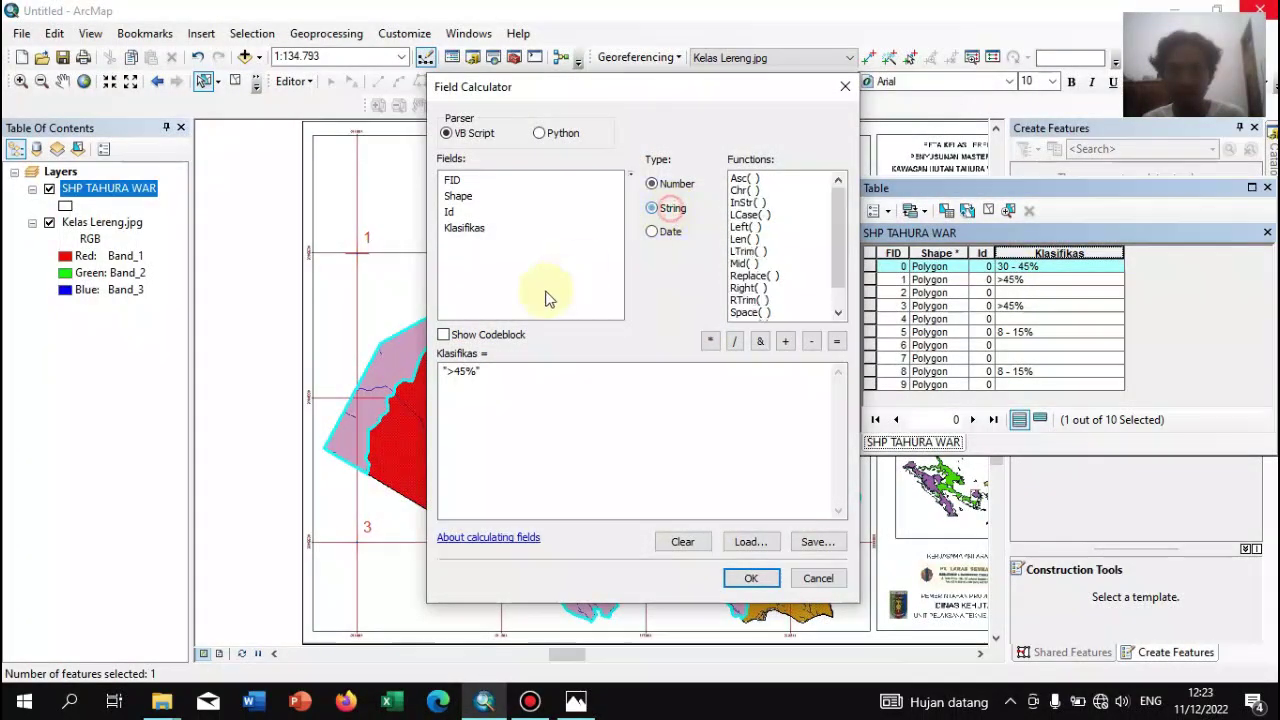
{"action": "left_click", "coordinate": [457, 374]}
{"action": "type", "text": "30 -"}
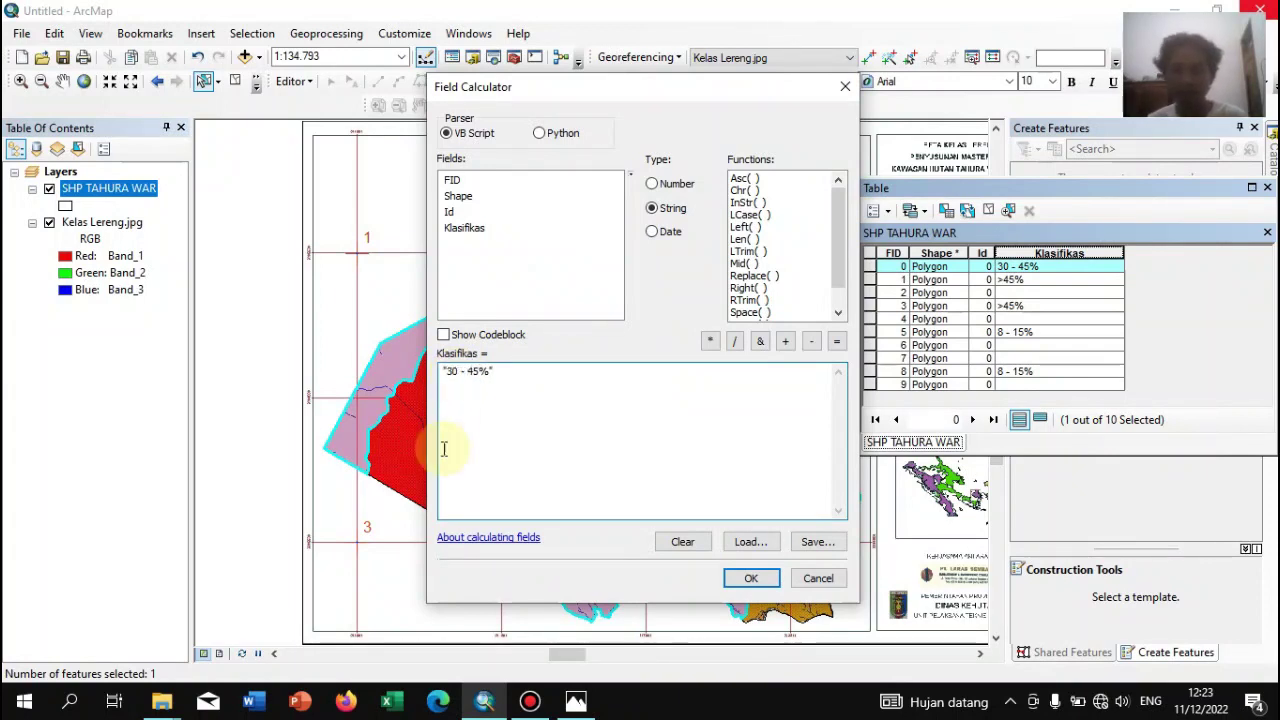
{"action": "left_click", "coordinate": [750, 578]}
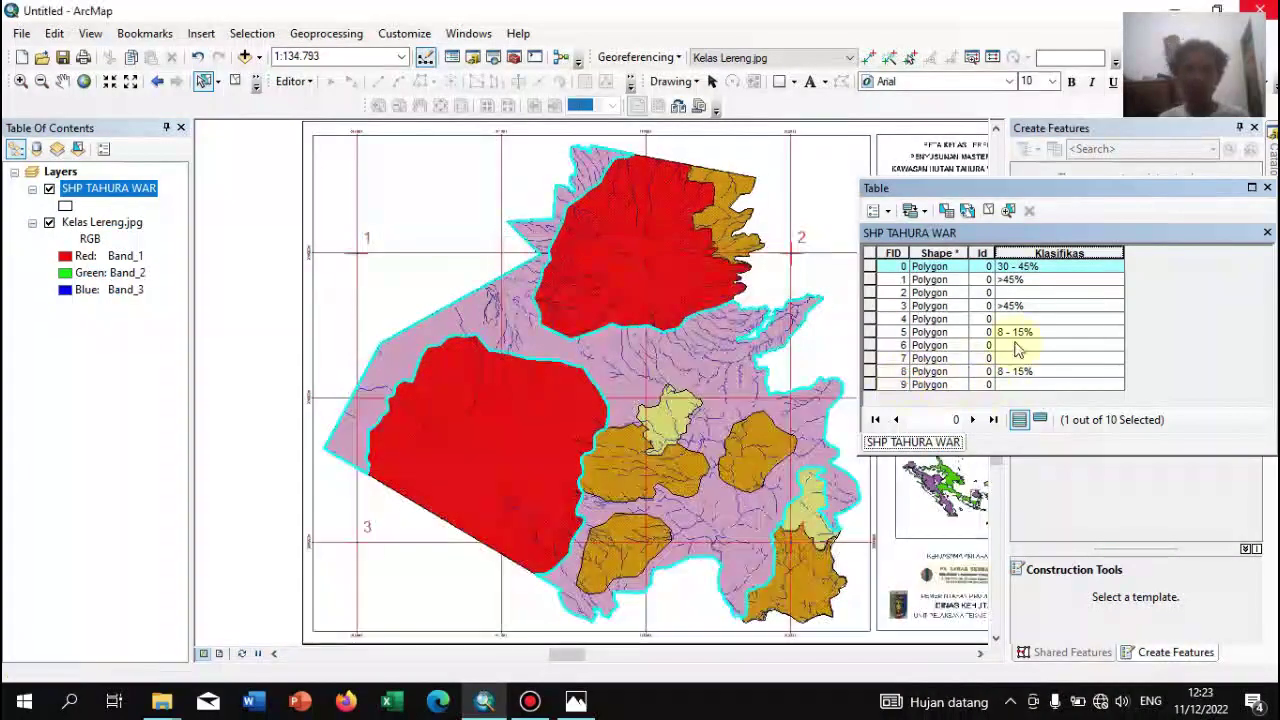
Select the five brown polygon records and set their Klasifikas value to the string "15 - 30%" with the Field Calculator
{"action": "left_click", "coordinate": [869, 385]}
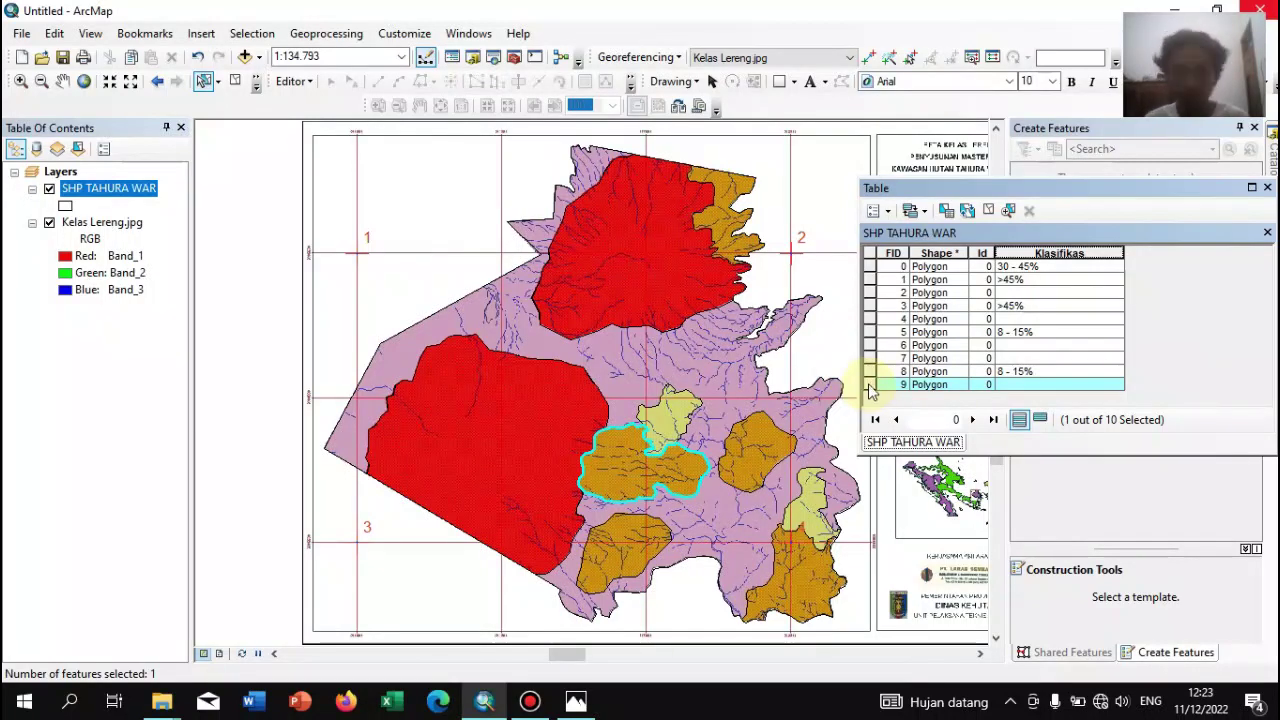
{"action": "left_click", "coordinate": [869, 358]}
{"action": "left_click", "coordinate": [869, 385], "text": "ctrl"}
{"action": "left_click", "coordinate": [869, 345], "text": "ctrl"}
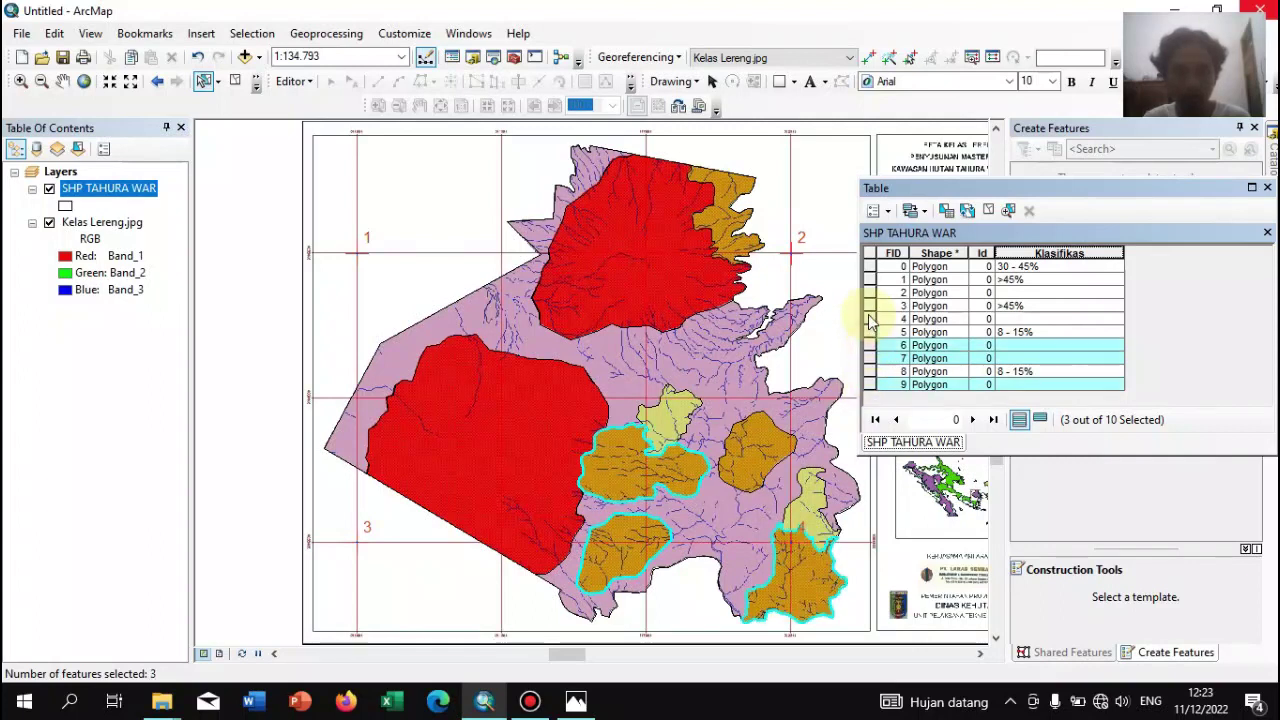
{"action": "left_click", "coordinate": [869, 318], "text": "ctrl"}
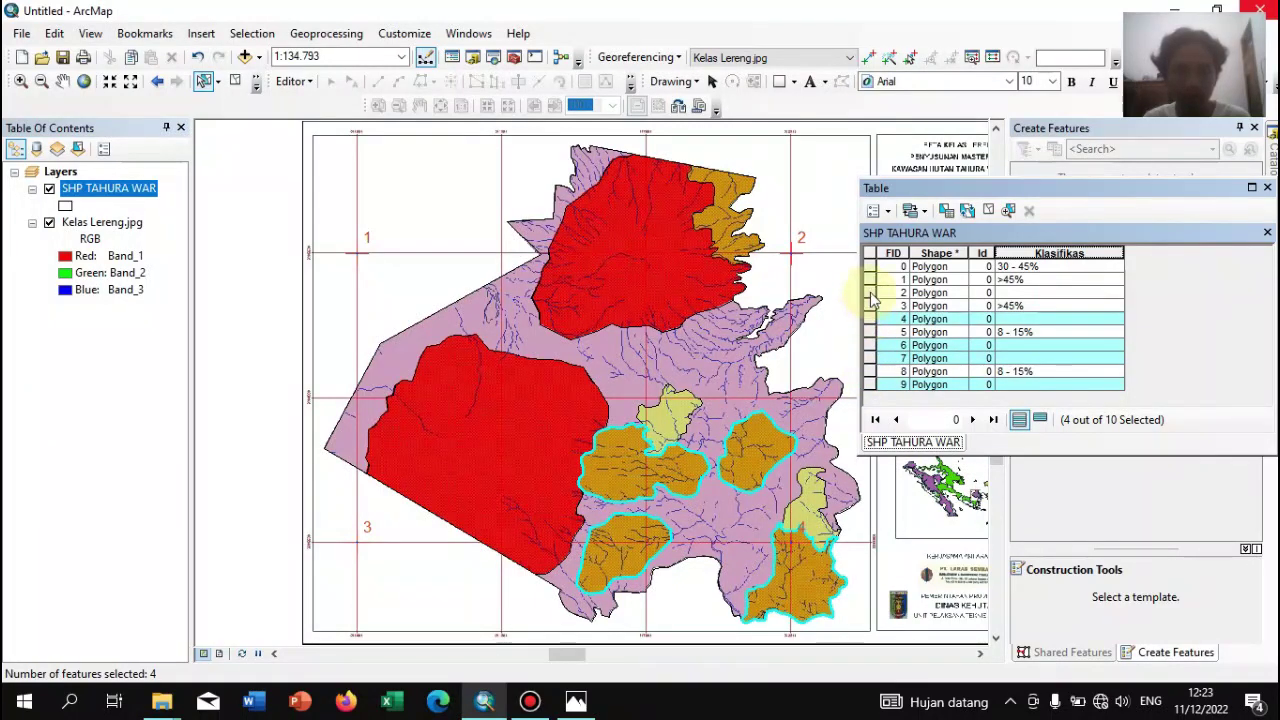
{"action": "left_click", "coordinate": [869, 292], "text": "ctrl"}
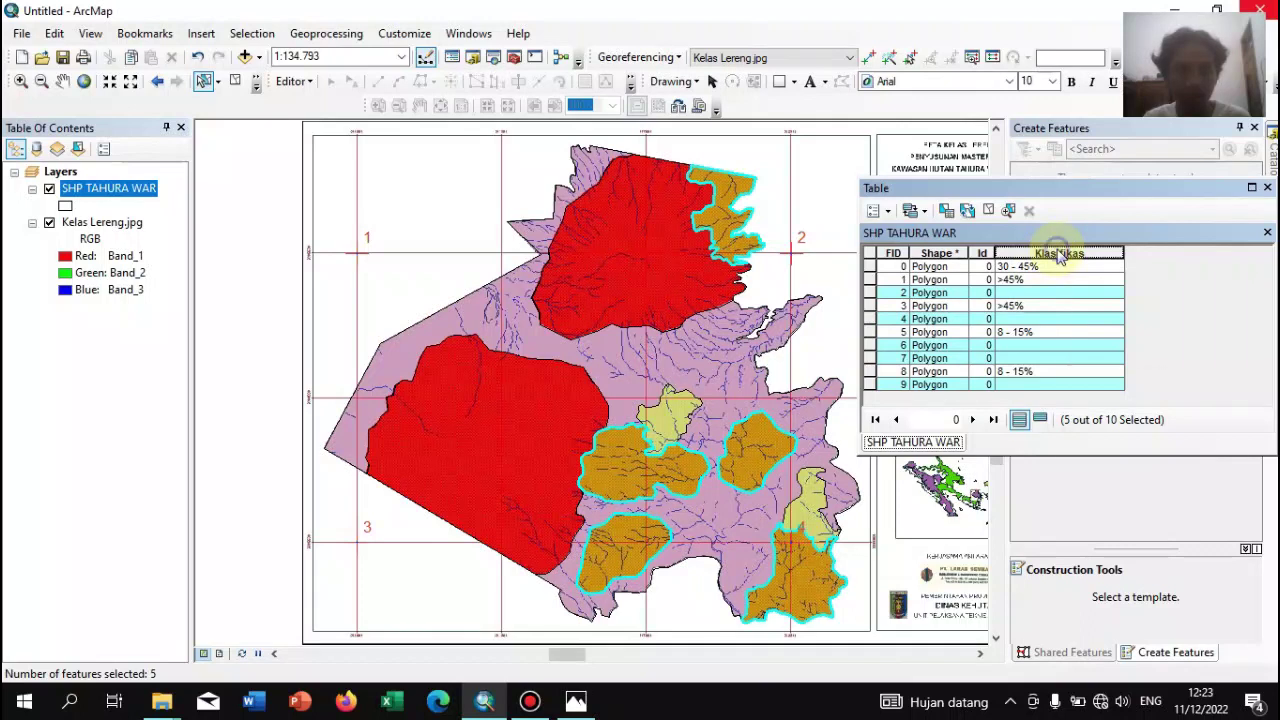
{"action": "right_click", "coordinate": [1060, 256]}
{"action": "left_click", "coordinate": [1115, 366]}
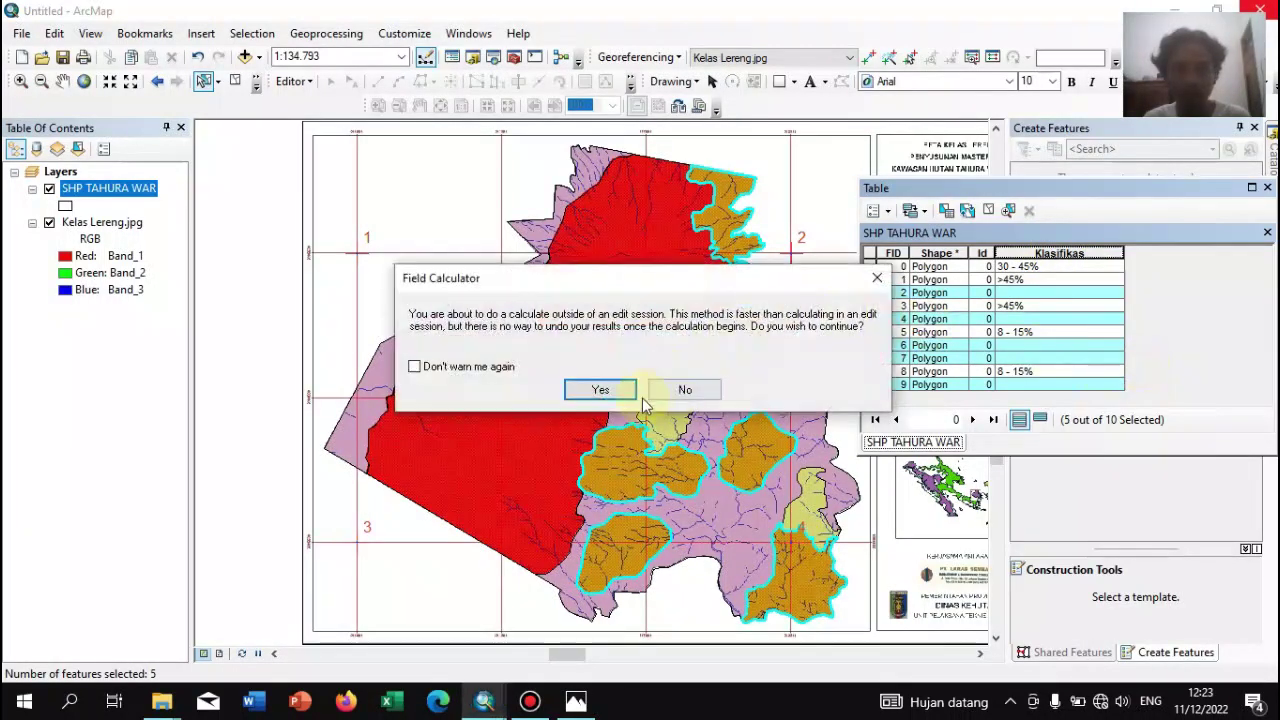
{"action": "left_click", "coordinate": [600, 390]}
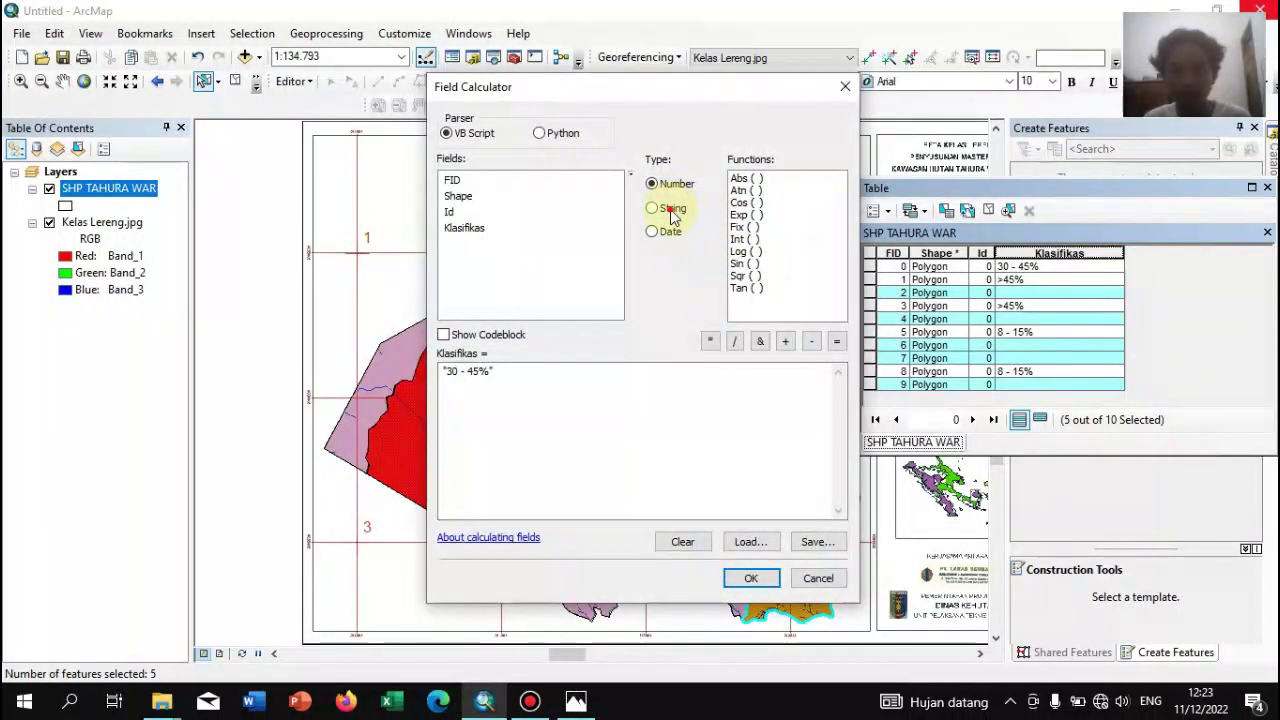
{"action": "left_click", "coordinate": [670, 211]}
{"action": "left_click", "coordinate": [479, 372]}
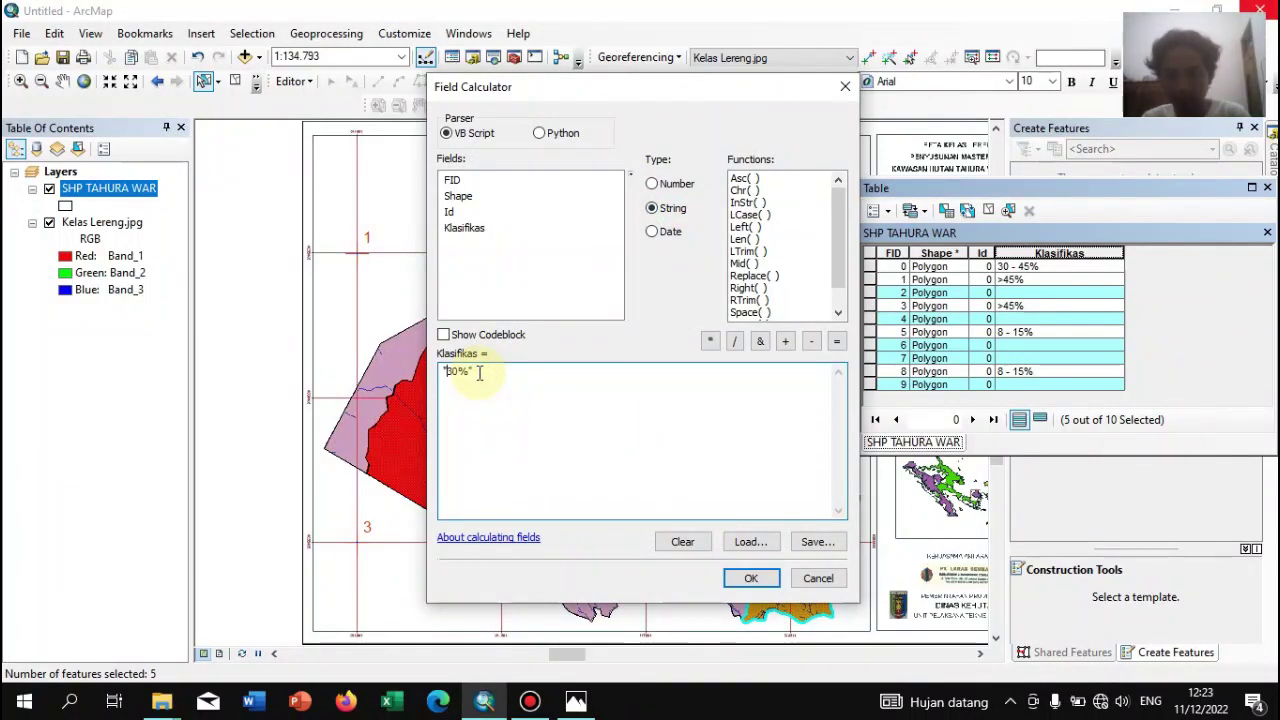
{"action": "type", "text": "15 -"}
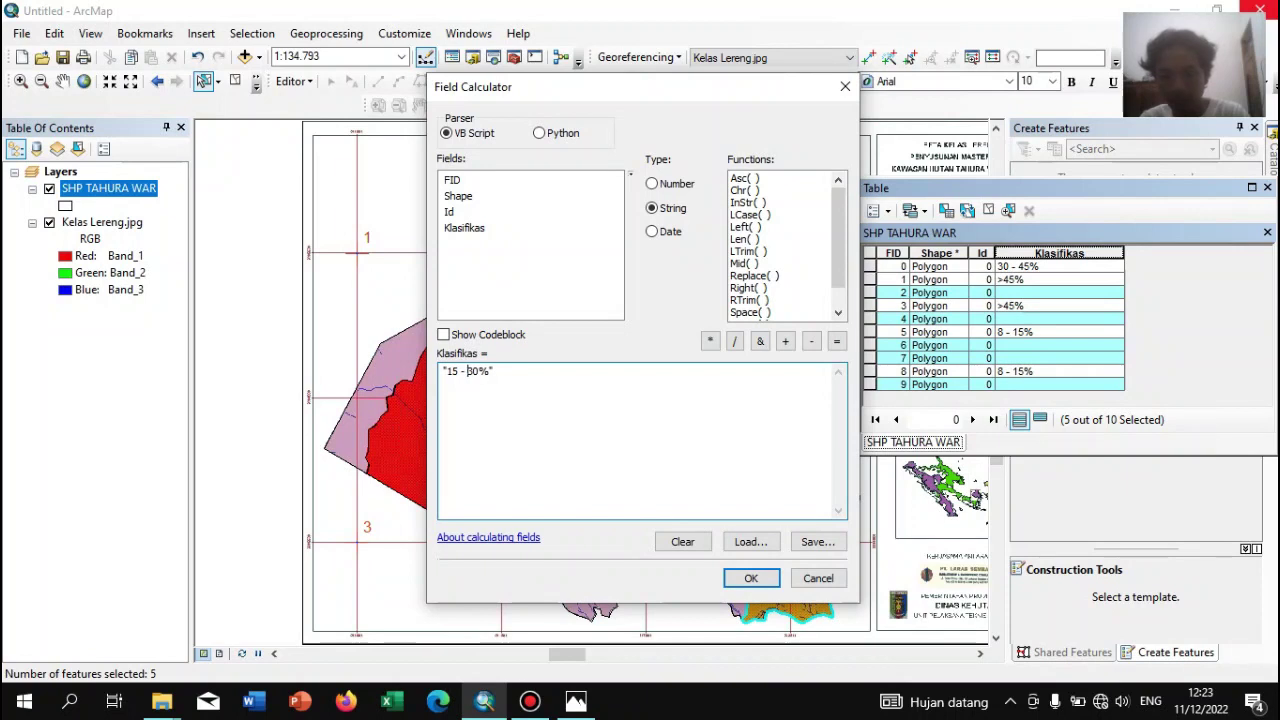
{"action": "left_click", "coordinate": [751, 578]}
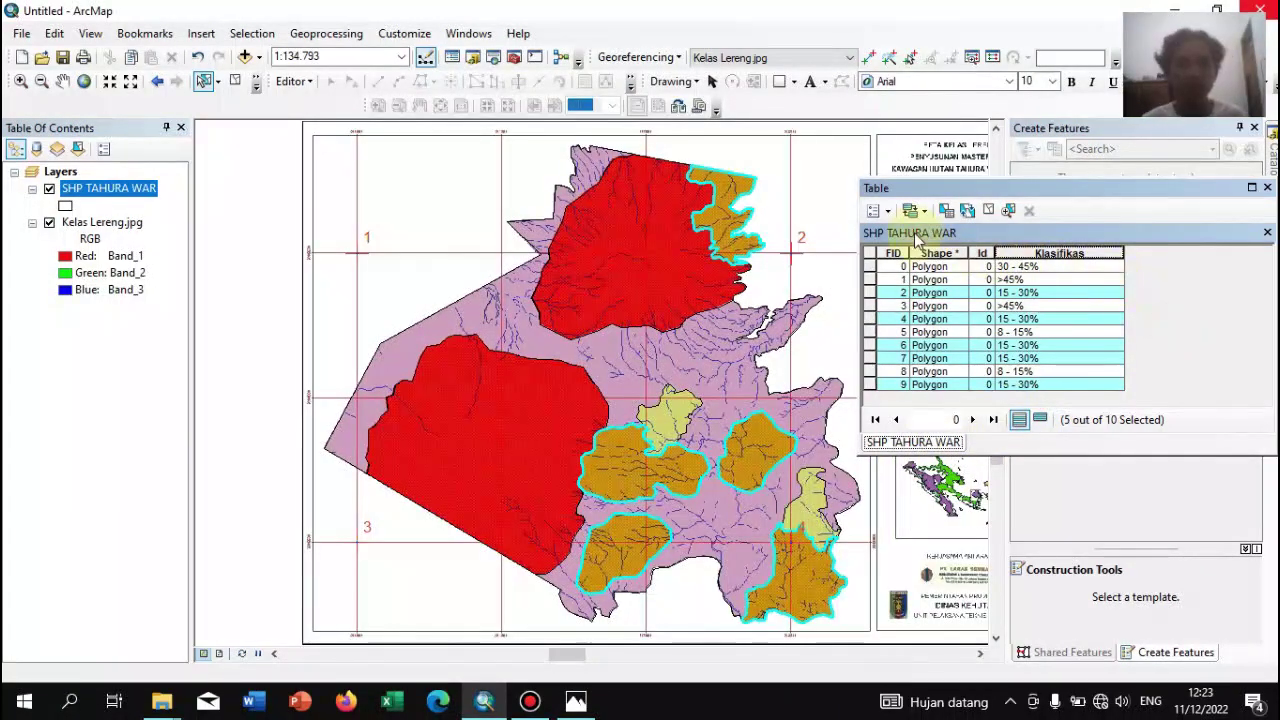
Add a decimal-number field named Luas to the SHP TAHURA WAR attribute table
{"action": "left_click", "coordinate": [886, 212]}
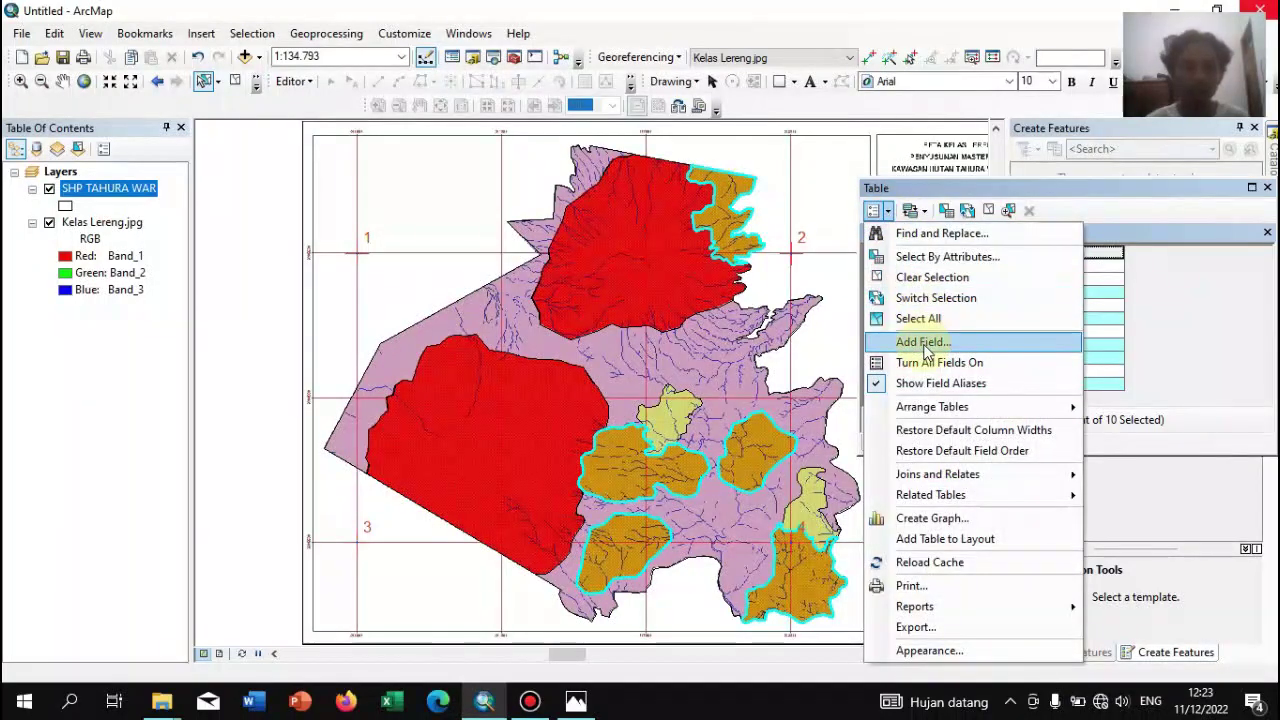
{"action": "left_click", "coordinate": [924, 345]}
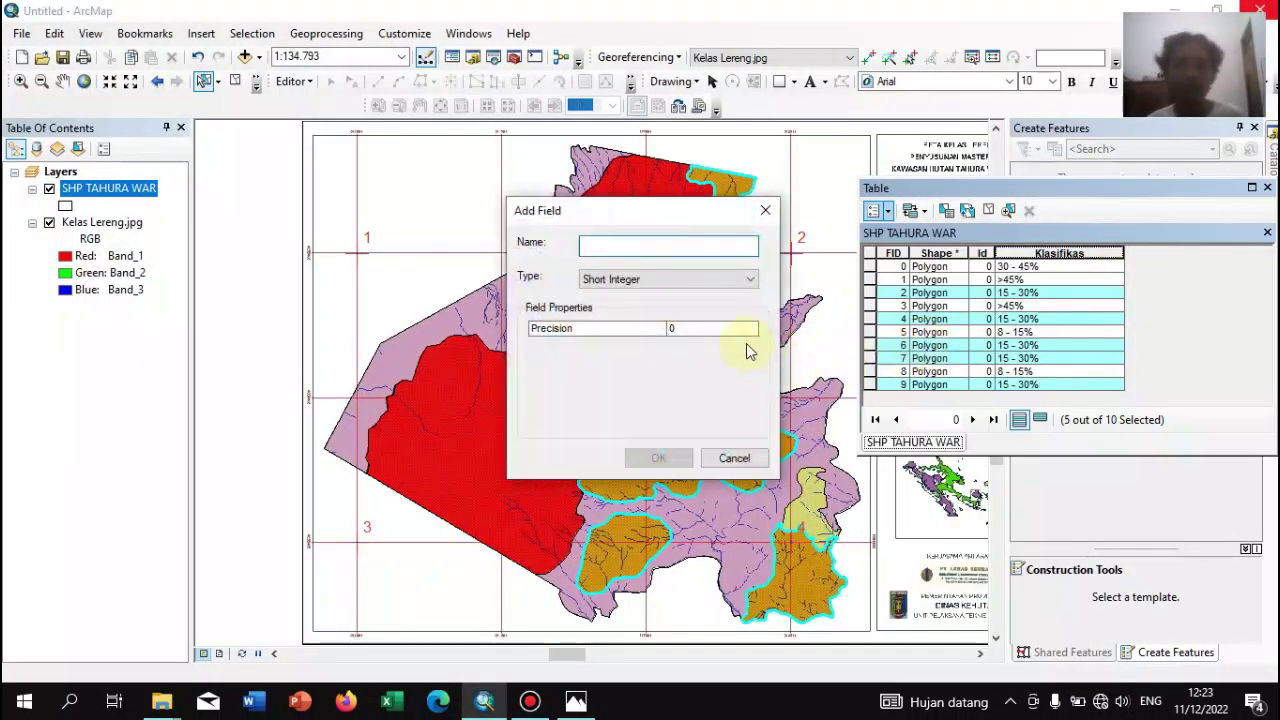
{"action": "left_click", "coordinate": [658, 280]}
{"action": "left_click", "coordinate": [664, 332]}
{"action": "left_click", "coordinate": [648, 244]}
{"action": "type", "text": "L"}
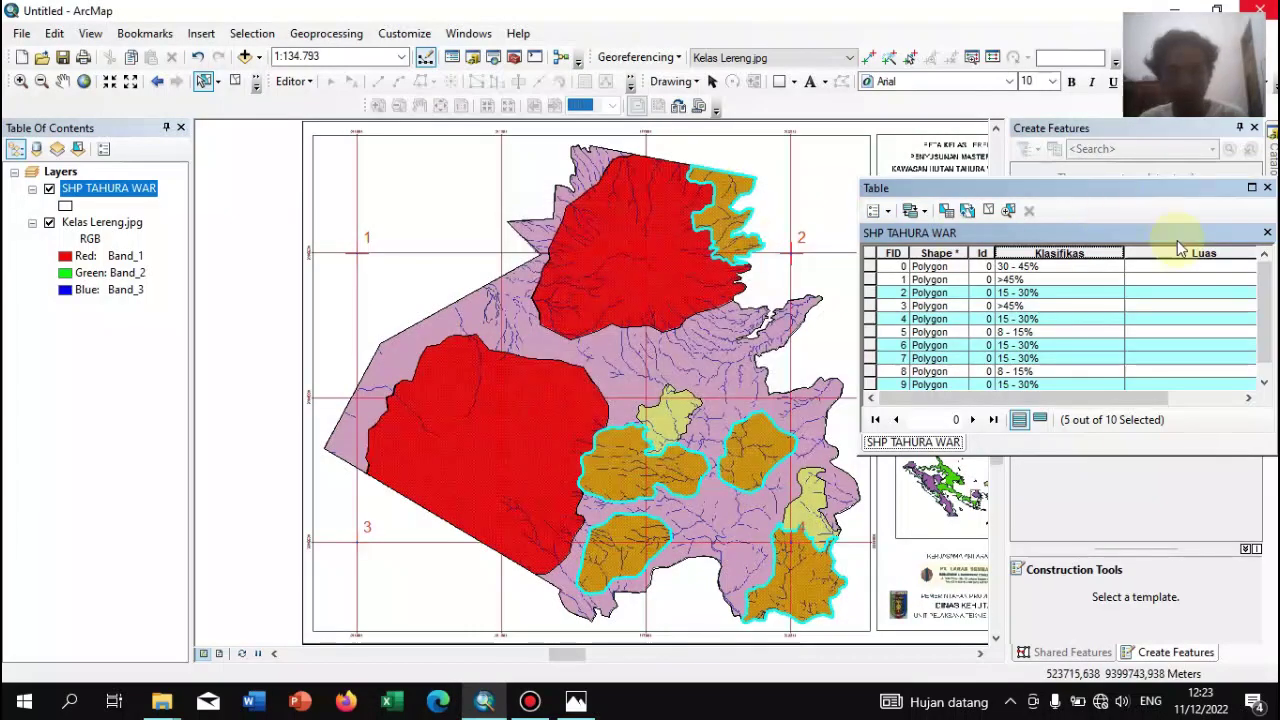
Fill the Luas field of all polygon records with their Area using Calculate Geometry, keeping the calculation limited to selected records
{"action": "left_click", "coordinate": [1188, 256]}
{"action": "right_click", "coordinate": [1188, 258]}
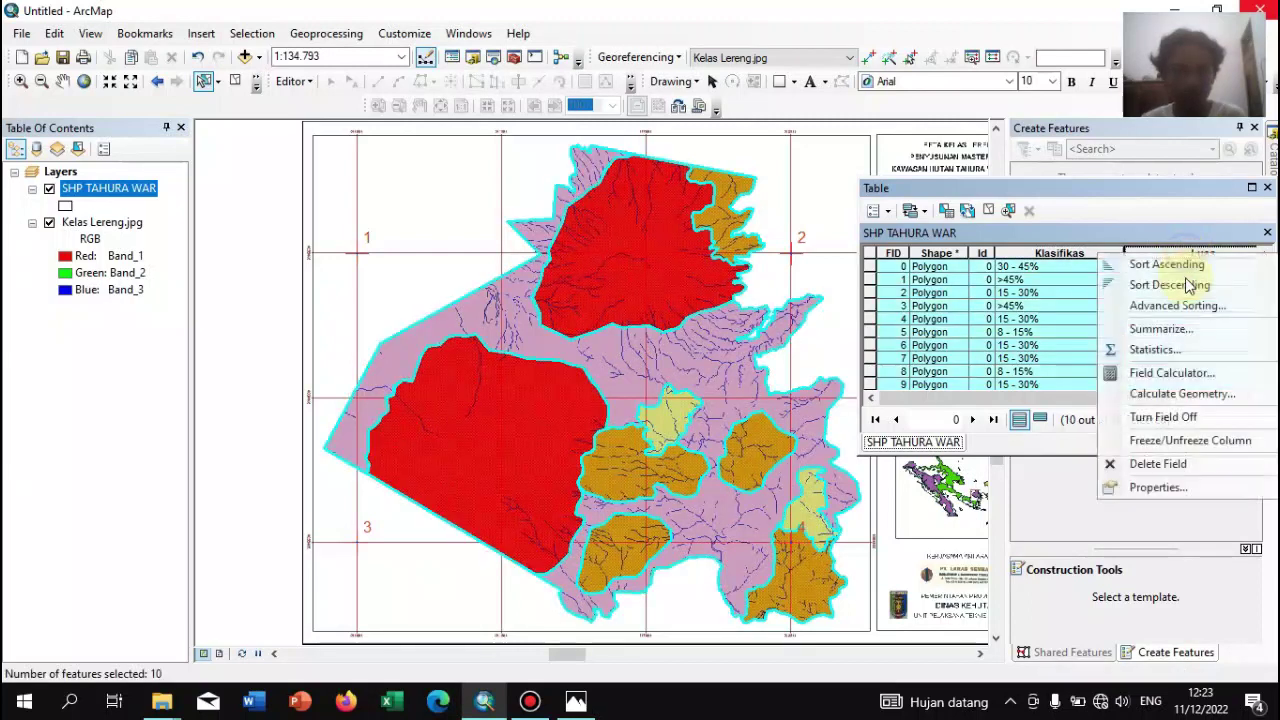
{"action": "left_click", "coordinate": [1165, 395]}
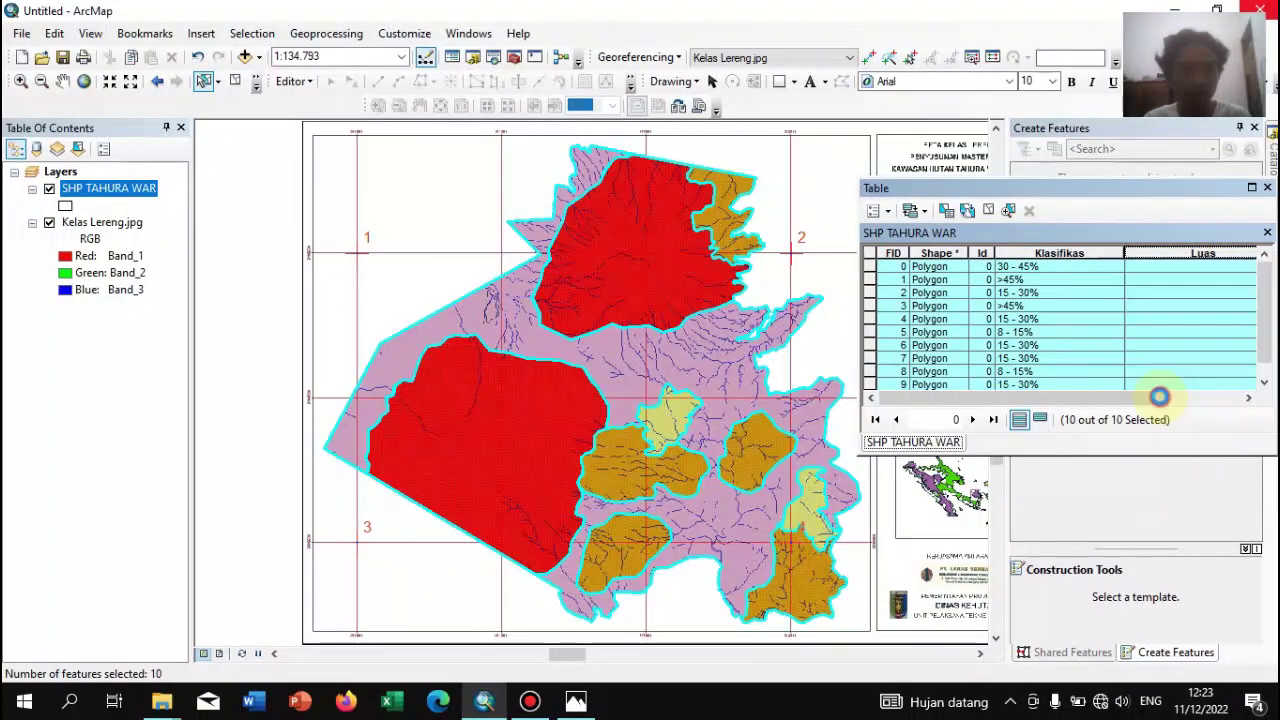
{"action": "left_click", "coordinate": [598, 388]}
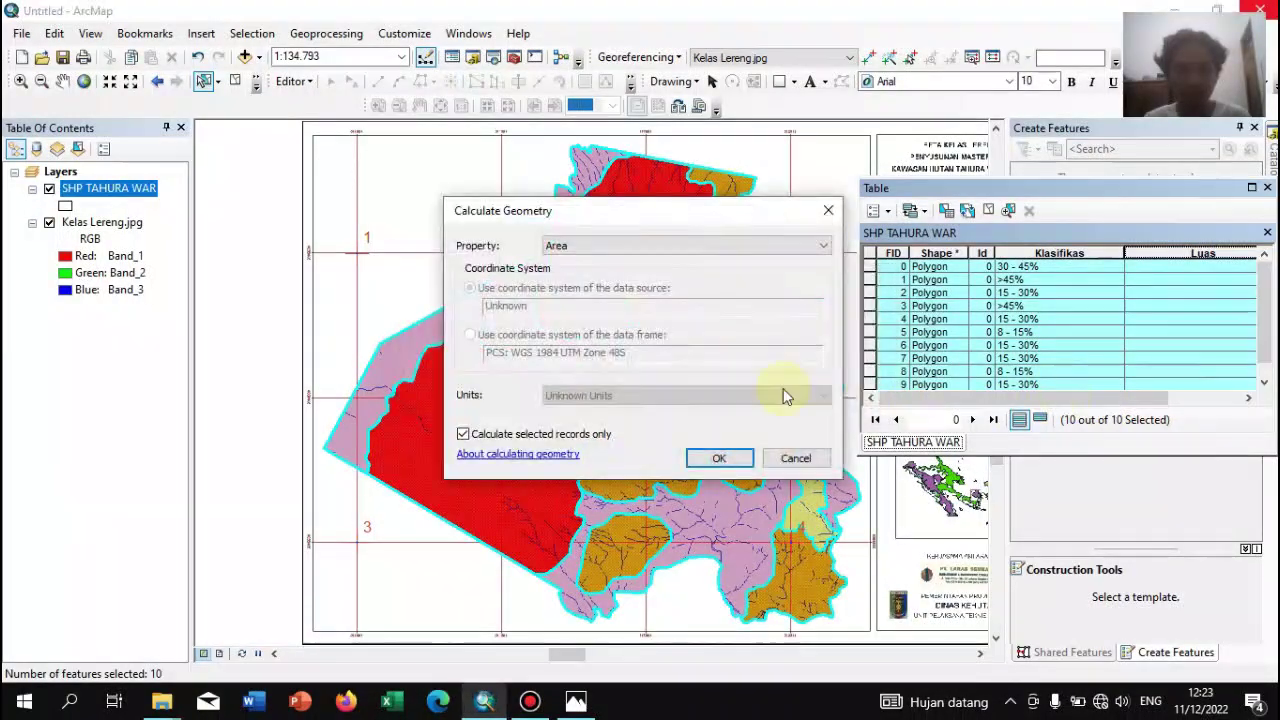
{"action": "left_click", "coordinate": [720, 458]}
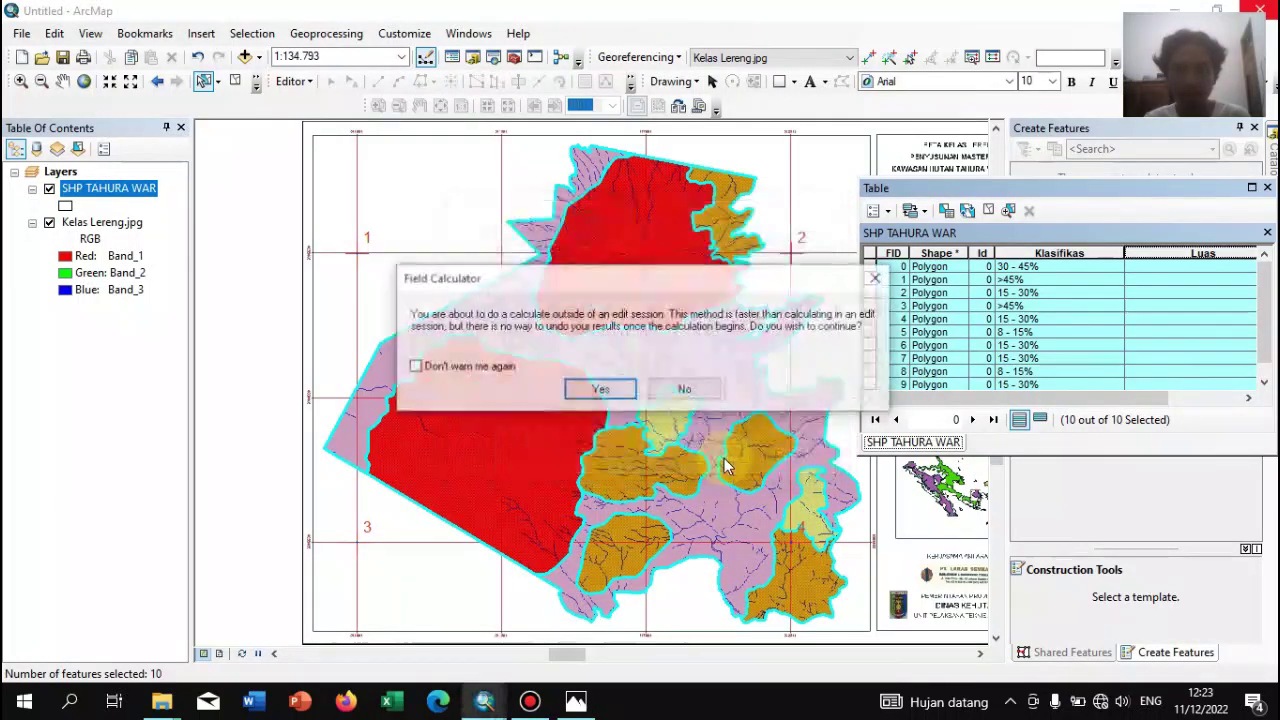
{"action": "left_click", "coordinate": [597, 388]}
Narrow the Klasifikas and Luas columns so that both fit within the attribute table window
{"action": "left_click_drag", "start_coordinate": [928, 397], "coordinate": [986, 394]}
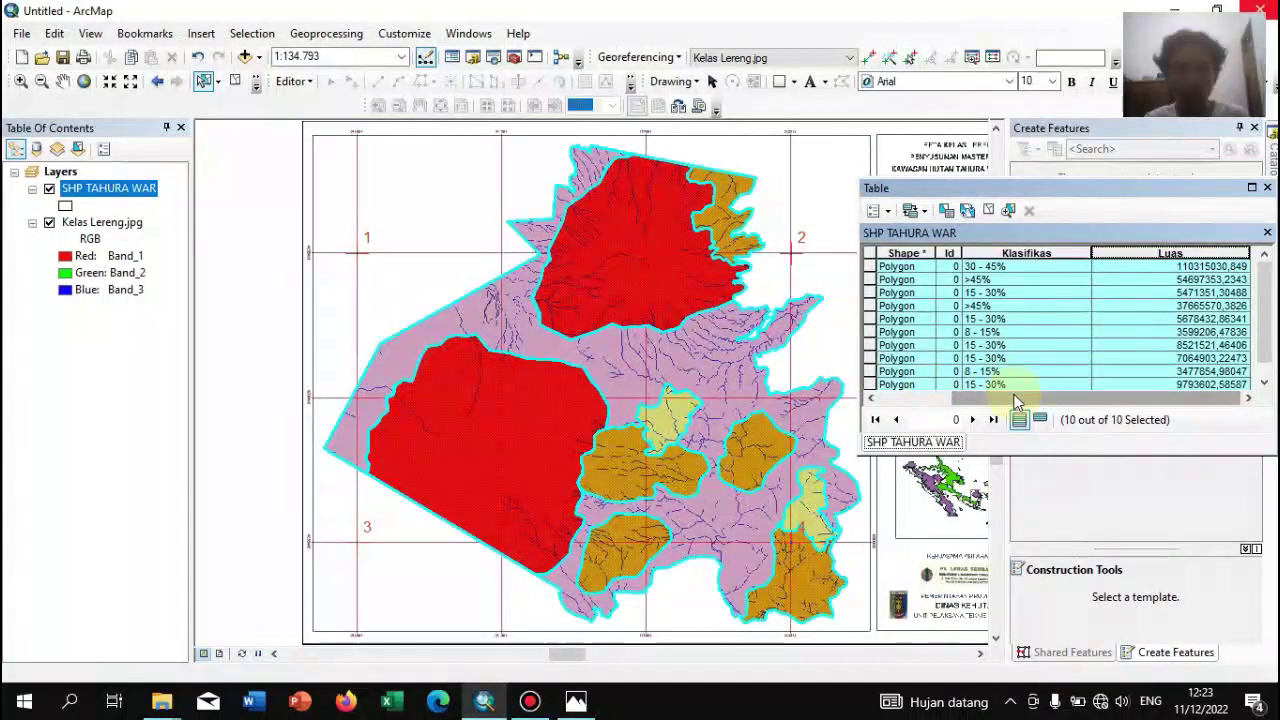
{"action": "left_click_drag", "start_coordinate": [1249, 253], "coordinate": [1207, 260]}
{"action": "left_click_drag", "start_coordinate": [1124, 254], "coordinate": [1072, 253]}
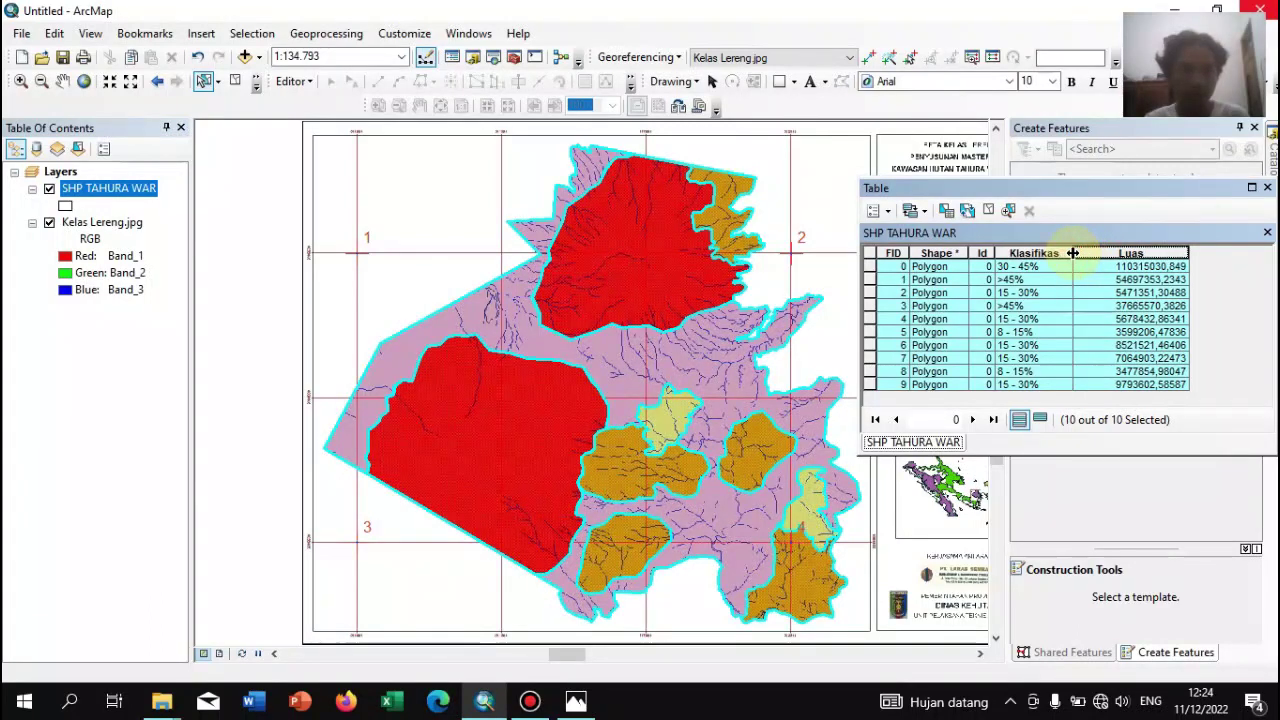
{"action": "left_click_drag", "start_coordinate": [1184, 253], "coordinate": [1170, 253]}
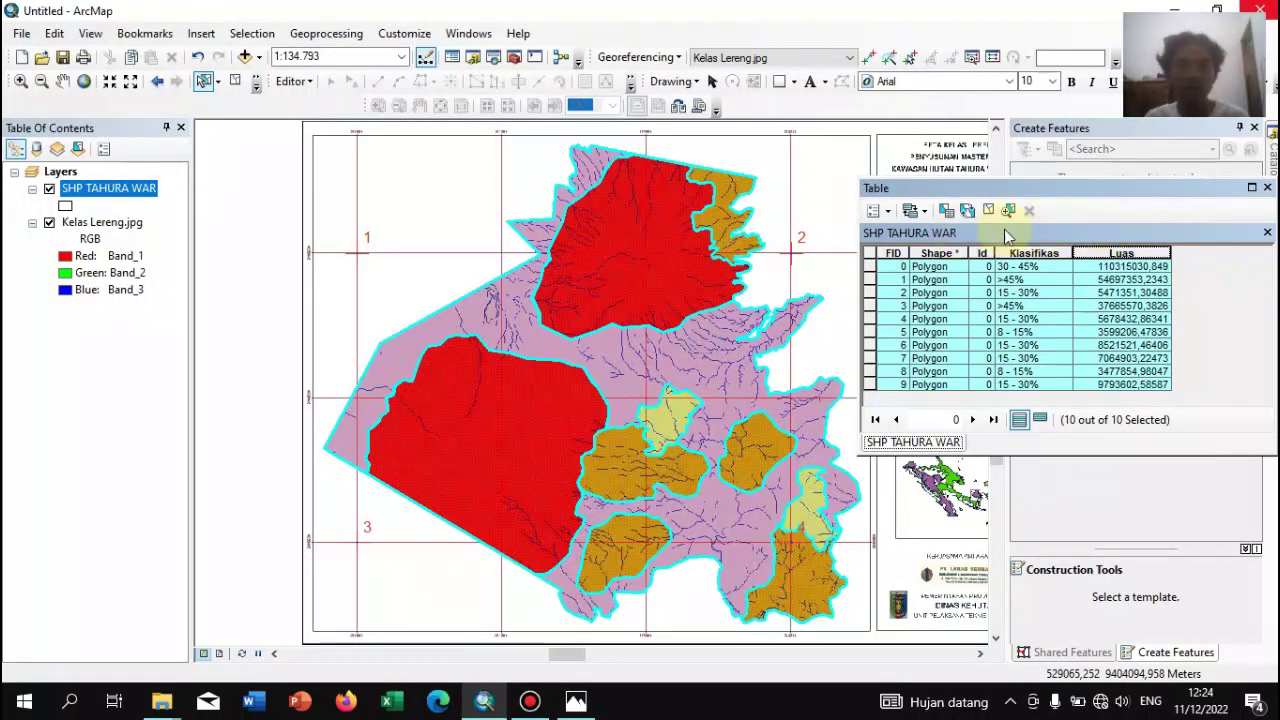
Add a Text field named Keterangan with length 50 to the SHP TAHURA WAR attribute table
{"action": "left_click", "coordinate": [886, 212]}
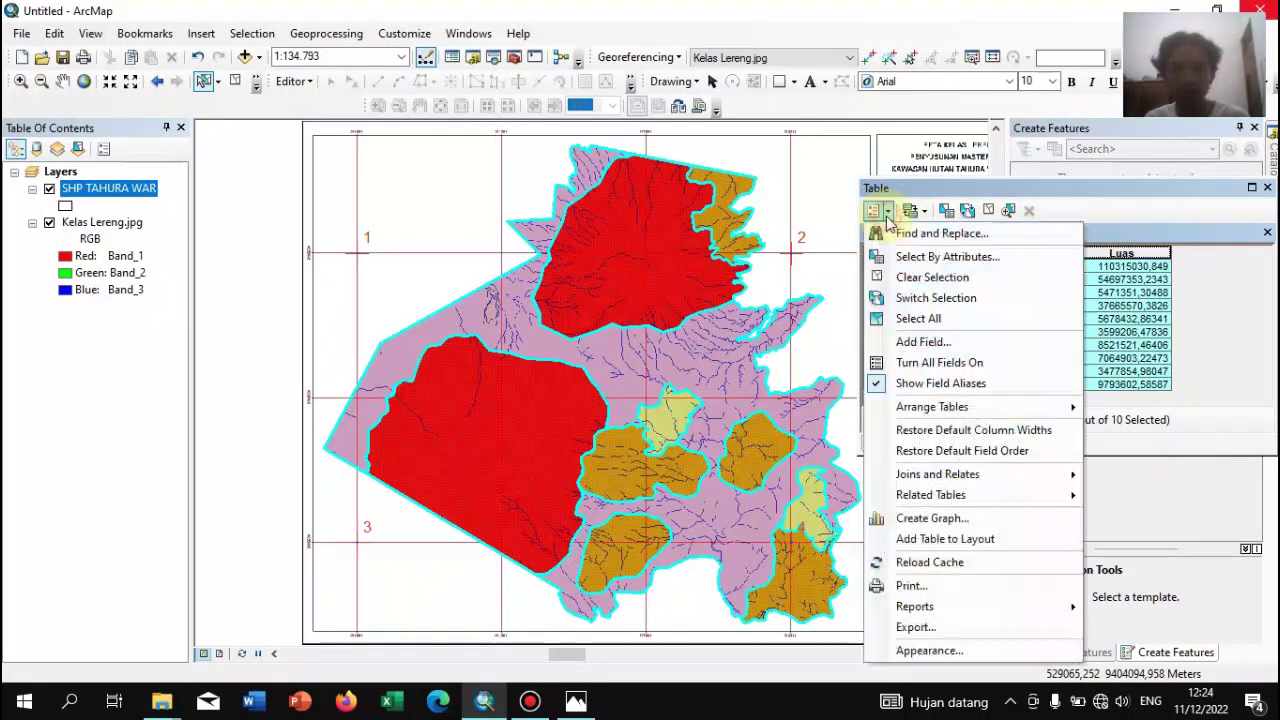
{"action": "left_click", "coordinate": [952, 340]}
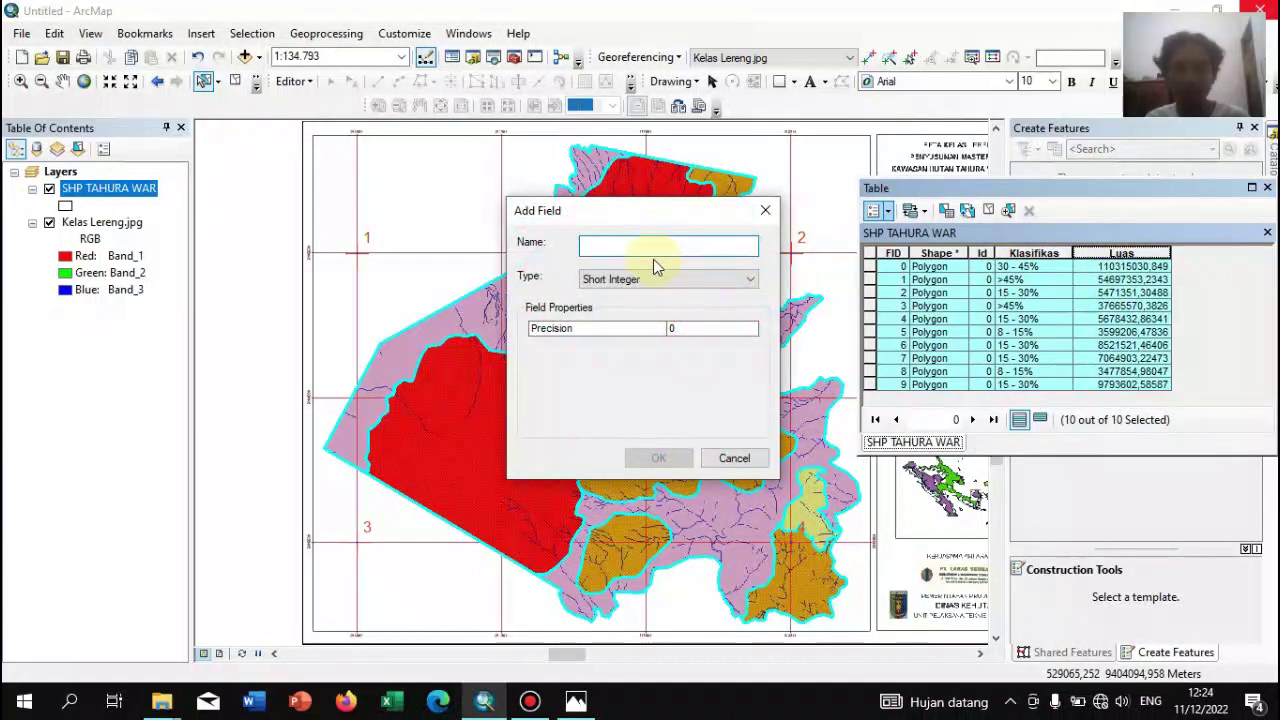
{"action": "type", "text": "Keterangan"}
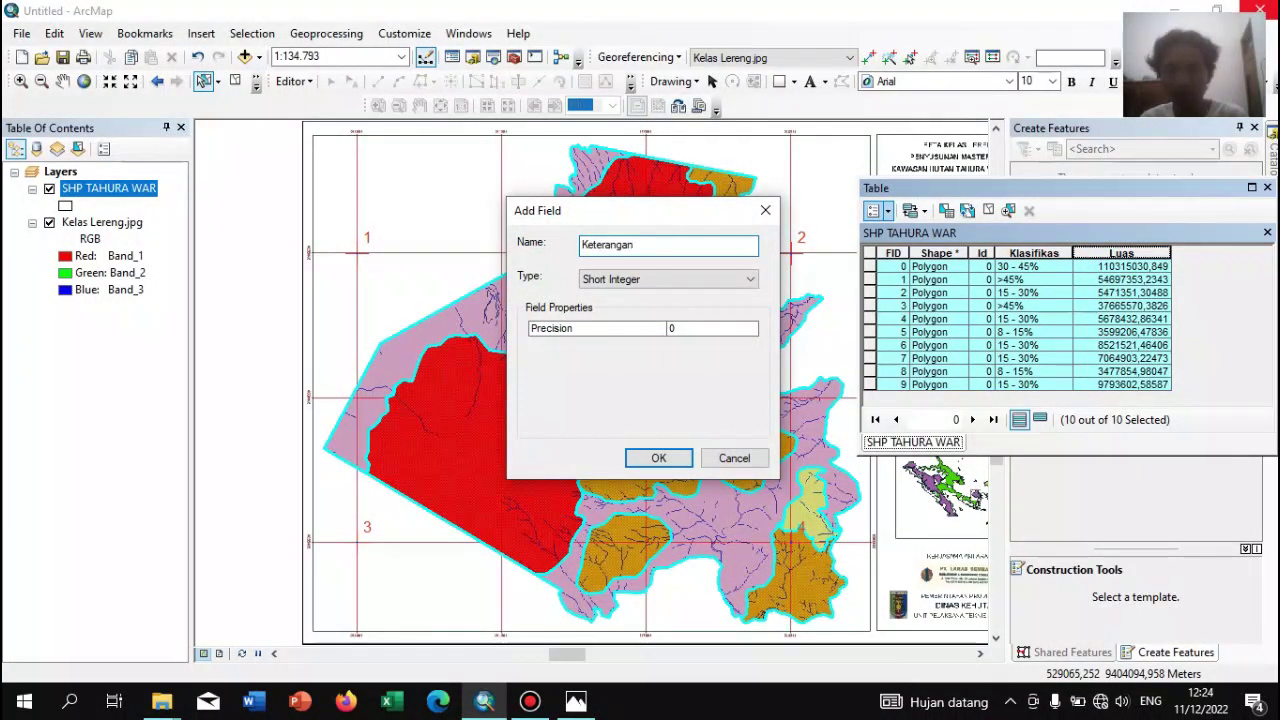
{"action": "left_click", "coordinate": [663, 279]}
{"action": "left_click", "coordinate": [669, 344]}
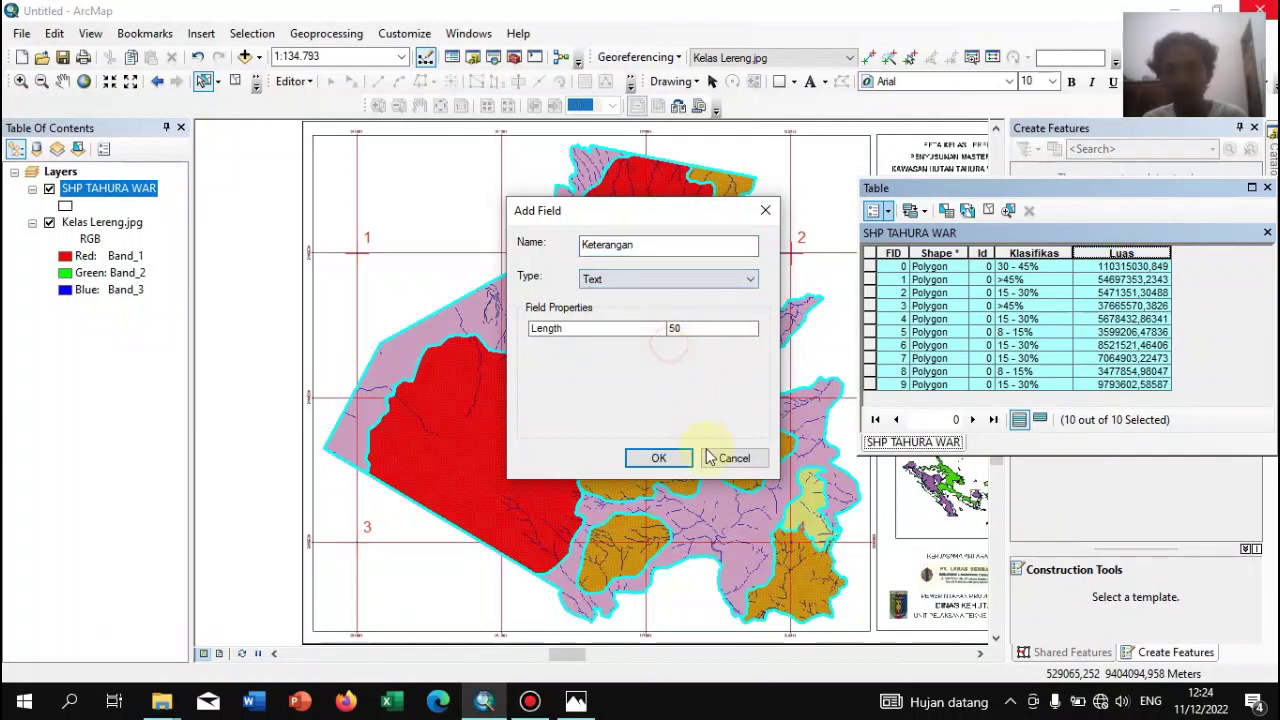
{"action": "left_click", "coordinate": [661, 458]}
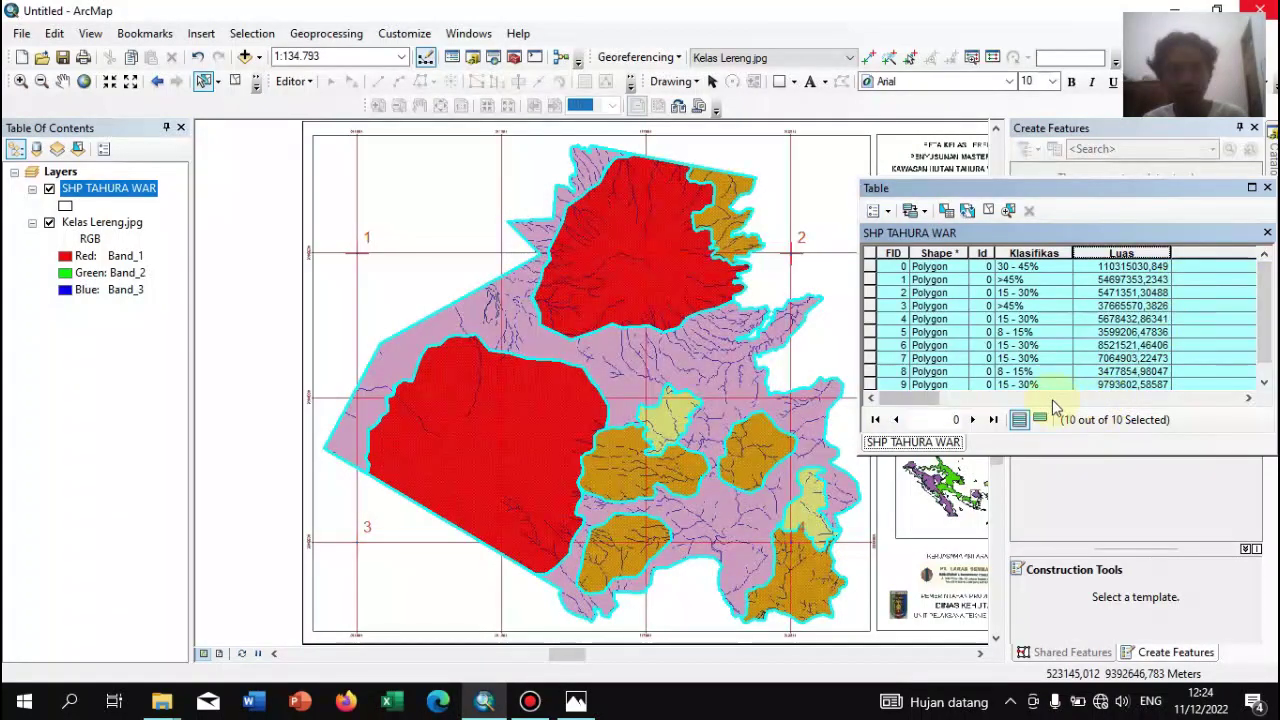
Narrow the empty Keterangan column so that it fits beside the Luas column
{"action": "left_click", "coordinate": [1248, 398]}
{"action": "left_click", "coordinate": [1248, 398]}
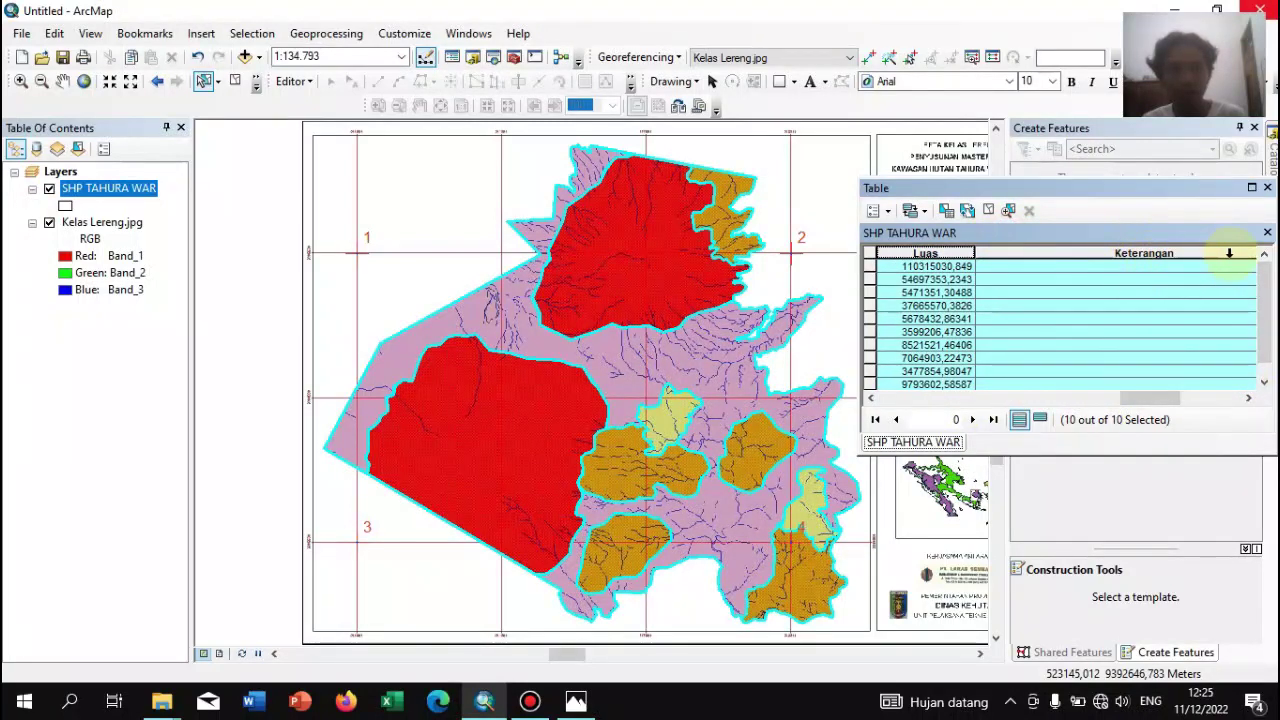
{"action": "left_click", "coordinate": [1248, 398]}
{"action": "left_click_drag", "start_coordinate": [1211, 254], "coordinate": [986, 257]}
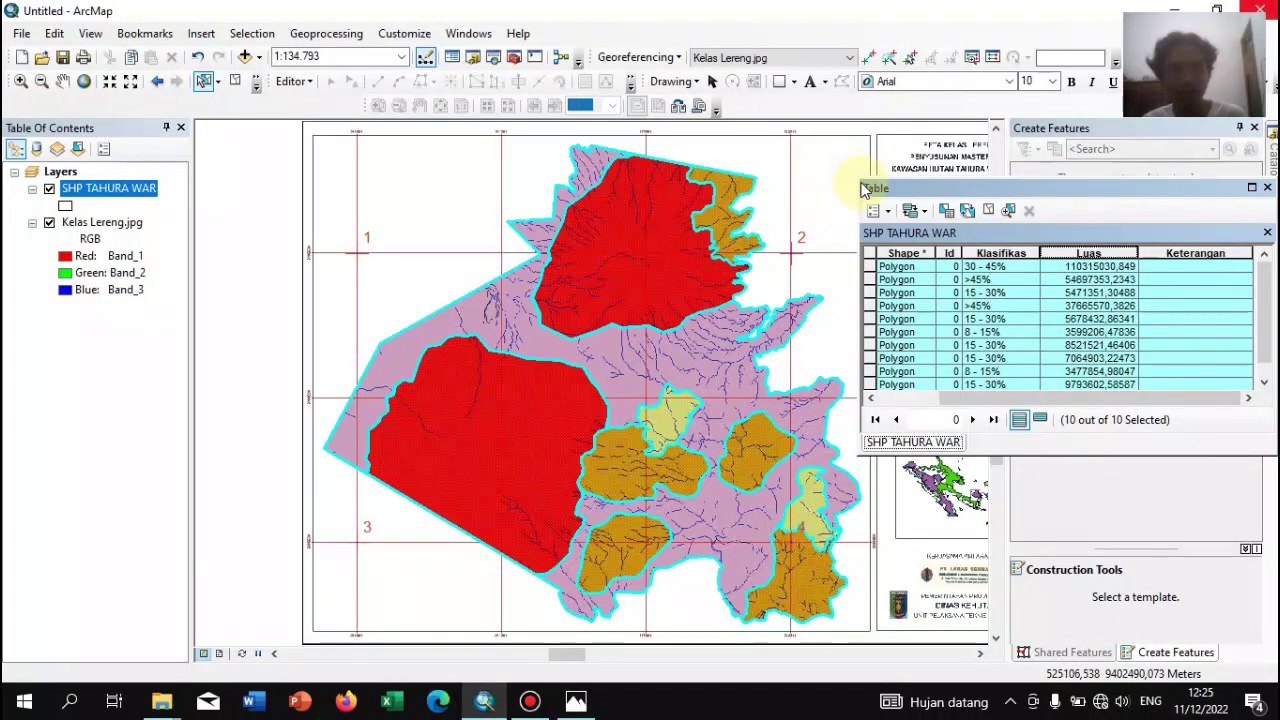
Enlarge and reposition the attribute table window to show every column, and clear the record selection
{"action": "left_click_drag", "start_coordinate": [860, 176], "coordinate": [860, 123]}
{"action": "left_click_drag", "start_coordinate": [858, 255], "coordinate": [407, 258]}
{"action": "left_click_drag", "start_coordinate": [833, 134], "coordinate": [860, 135]}
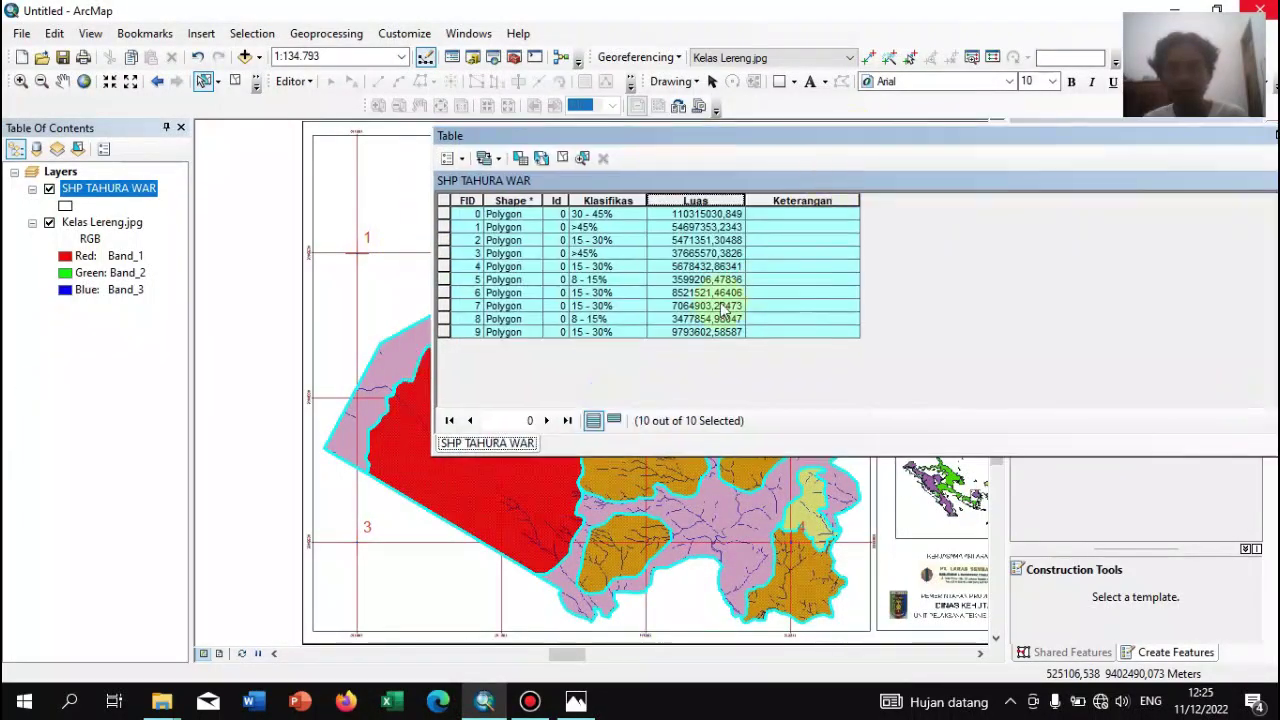
{"action": "left_click", "coordinate": [415, 385]}
{"action": "left_click", "coordinate": [784, 133]}
{"action": "left_click_drag", "start_coordinate": [899, 197], "coordinate": [894, 264]}
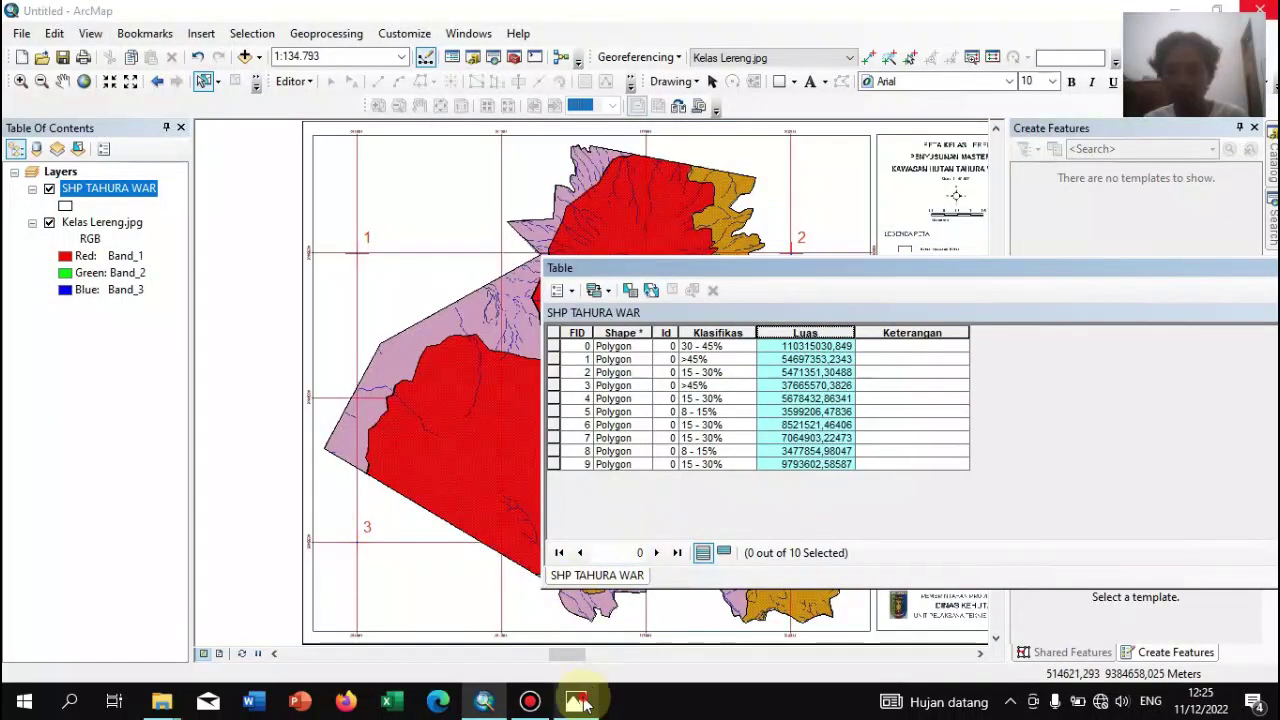
Switch to Photos and check the slope class names against their percentage ranges in the reference table
{"action": "left_click", "coordinate": [580, 702]}
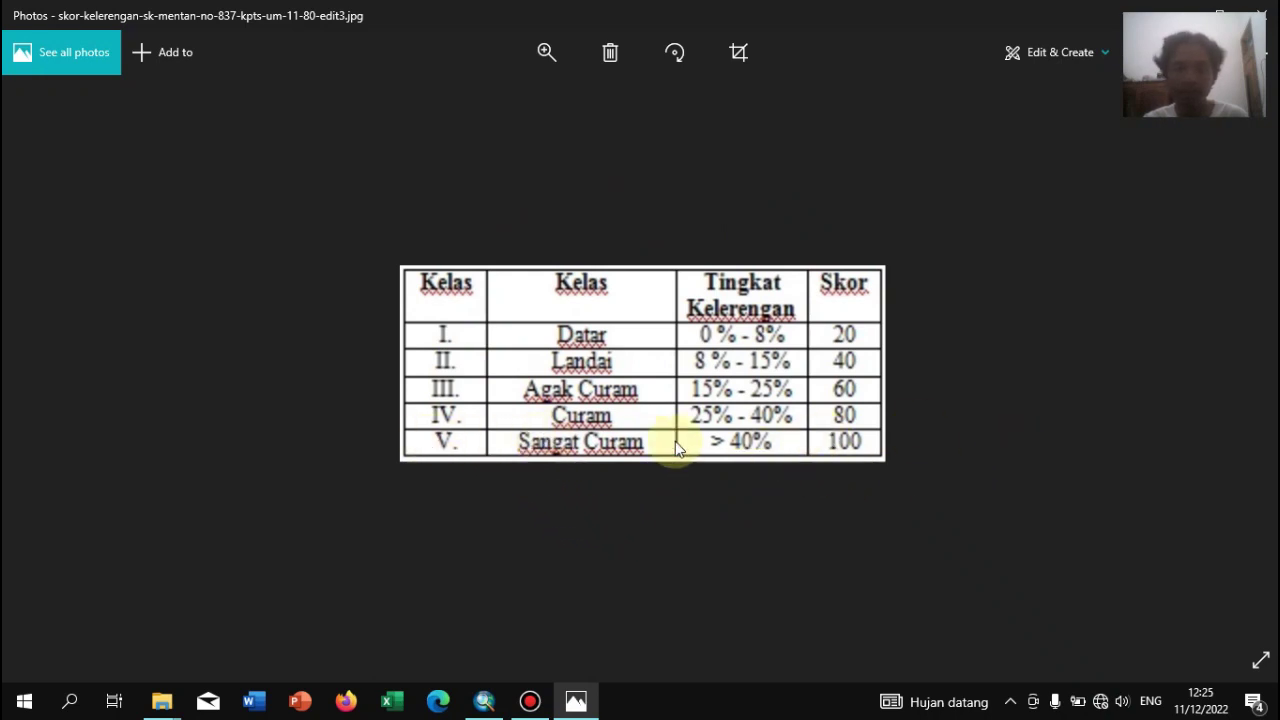
Switch to ArcMap and use the Field Calculator to set Keterangan to "Sangat Curam" for the two >45% records
{"action": "left_click", "coordinate": [484, 701]}
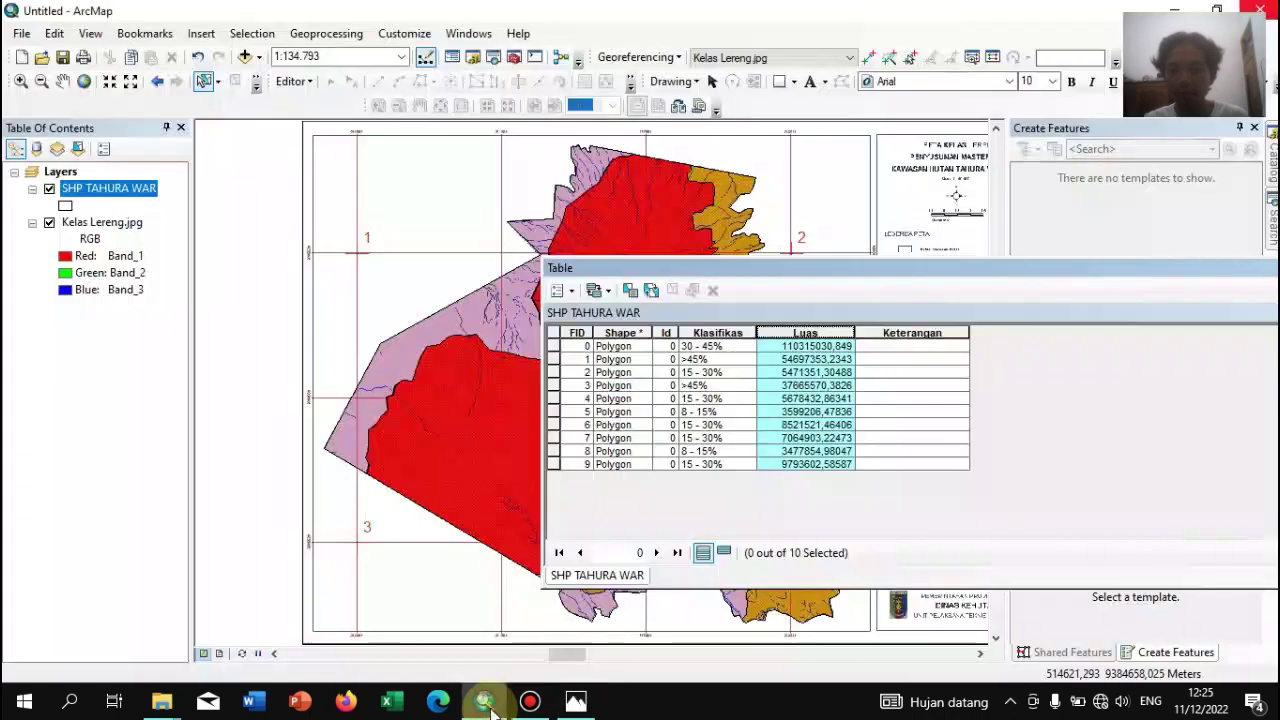
{"action": "left_click", "coordinate": [554, 386]}
{"action": "left_click", "coordinate": [558, 360], "text": "ctrl"}
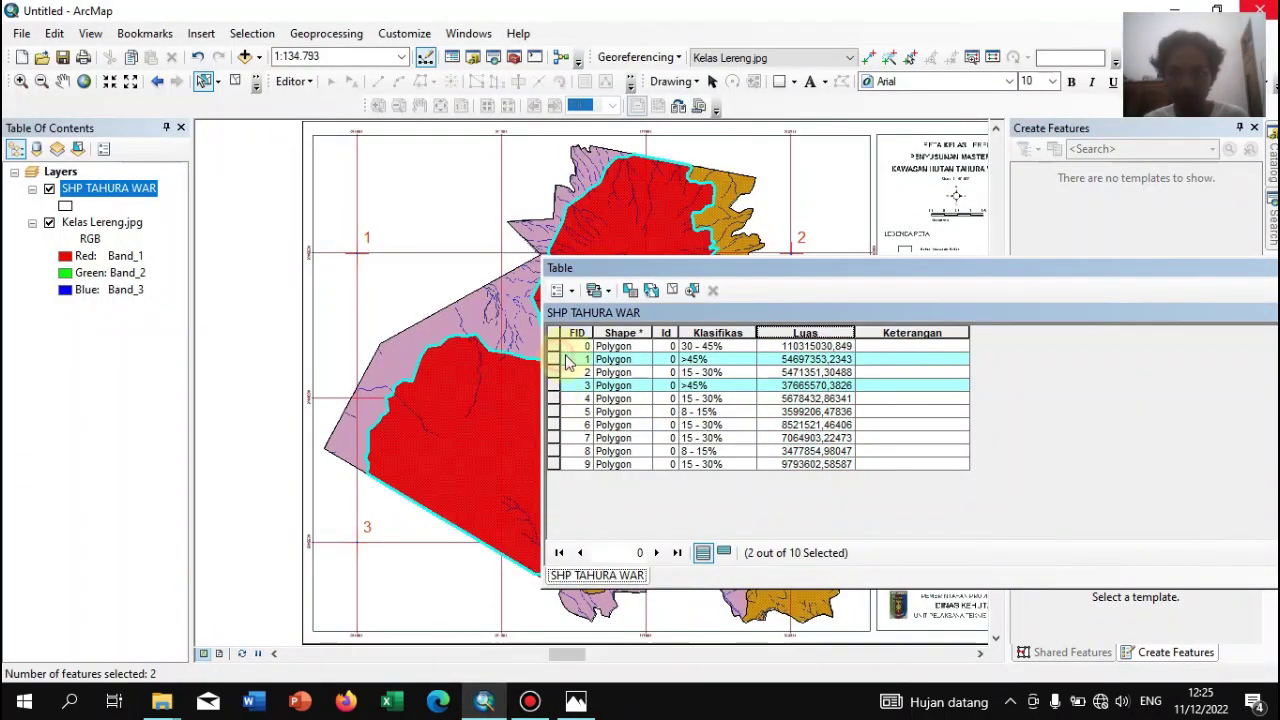
{"action": "right_click", "coordinate": [908, 336]}
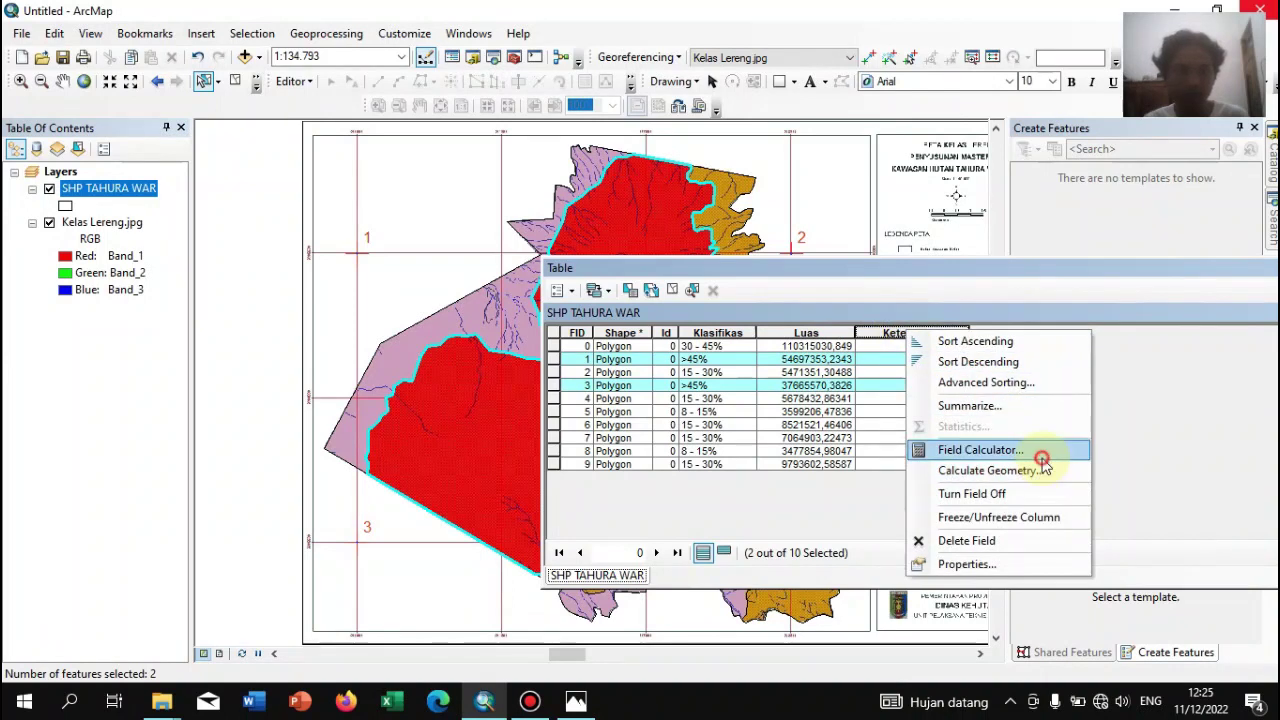
{"action": "left_click", "coordinate": [1040, 451]}
{"action": "left_click", "coordinate": [605, 392]}
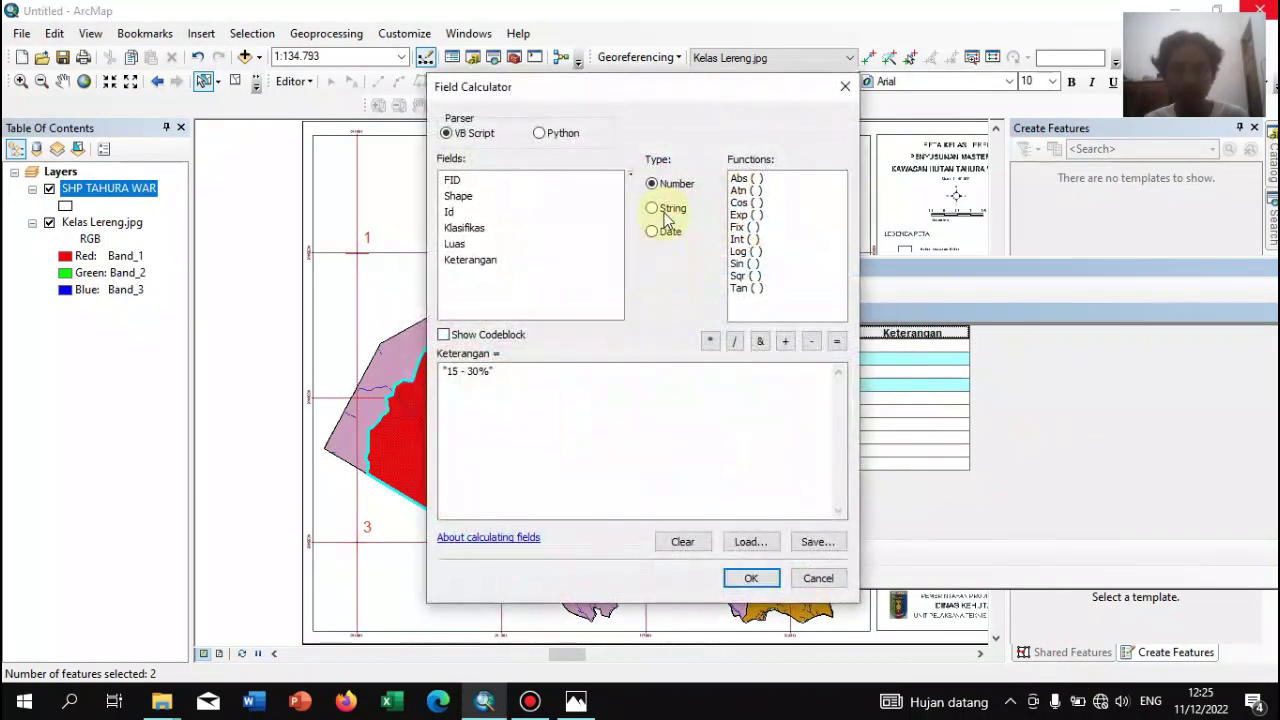
{"action": "left_click", "coordinate": [660, 208]}
{"action": "left_click", "coordinate": [488, 376]}
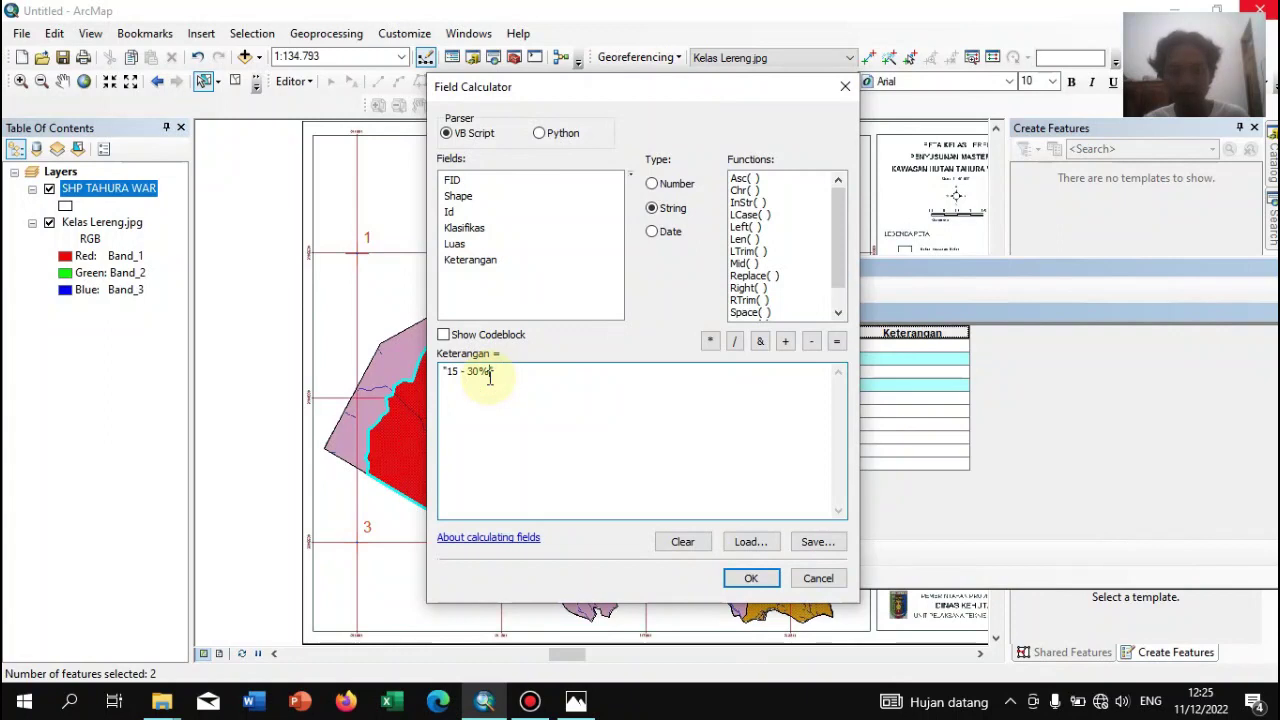
{"action": "type", "text": "\"Sangat Curam"}
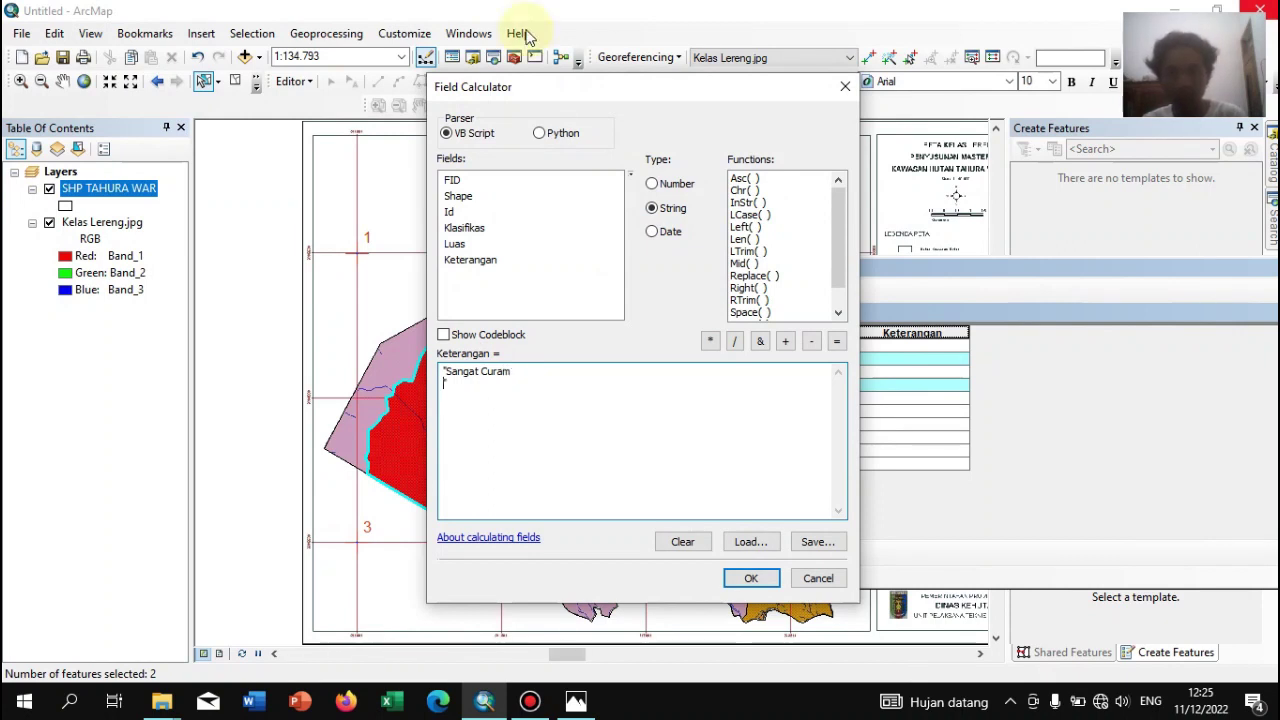
{"action": "left_click", "coordinate": [751, 578]}
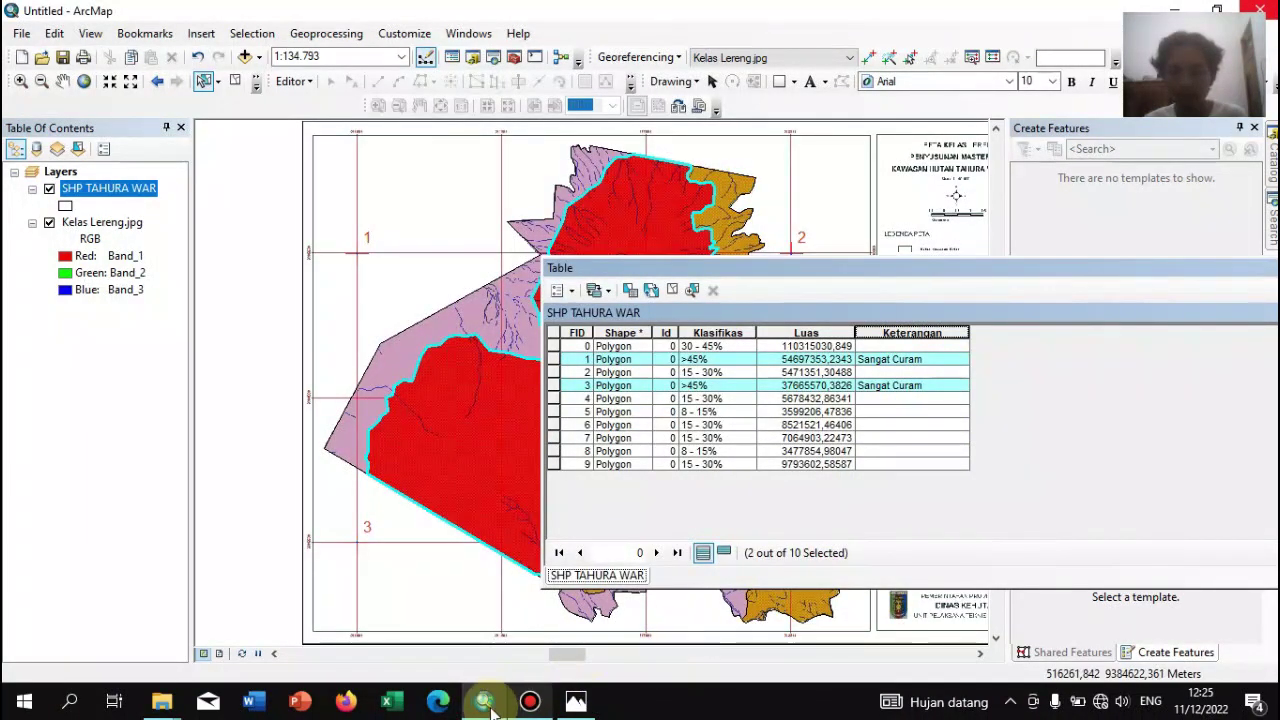
Recheck the slope class table in Photos, and in ArcMap calculate Keterangan as "Agak Curam" for the five 15 - 30% records
{"action": "left_click", "coordinate": [576, 703]}
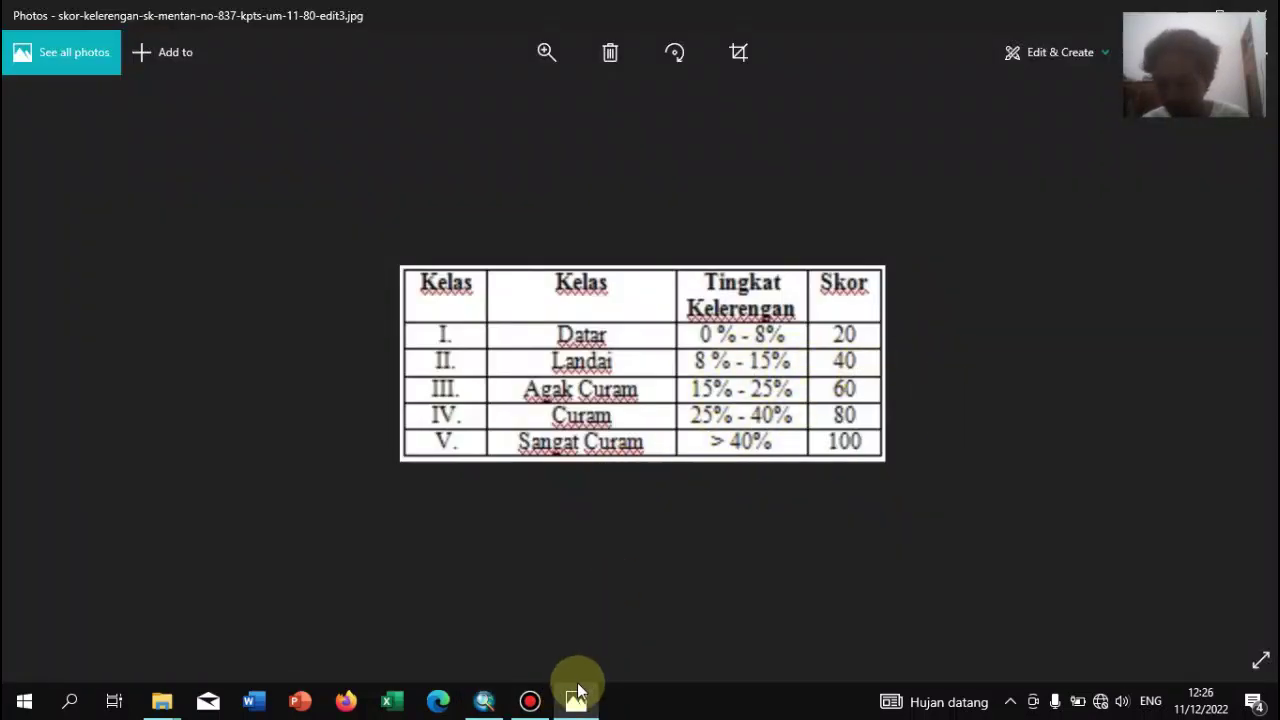
{"action": "left_click", "coordinate": [484, 701]}
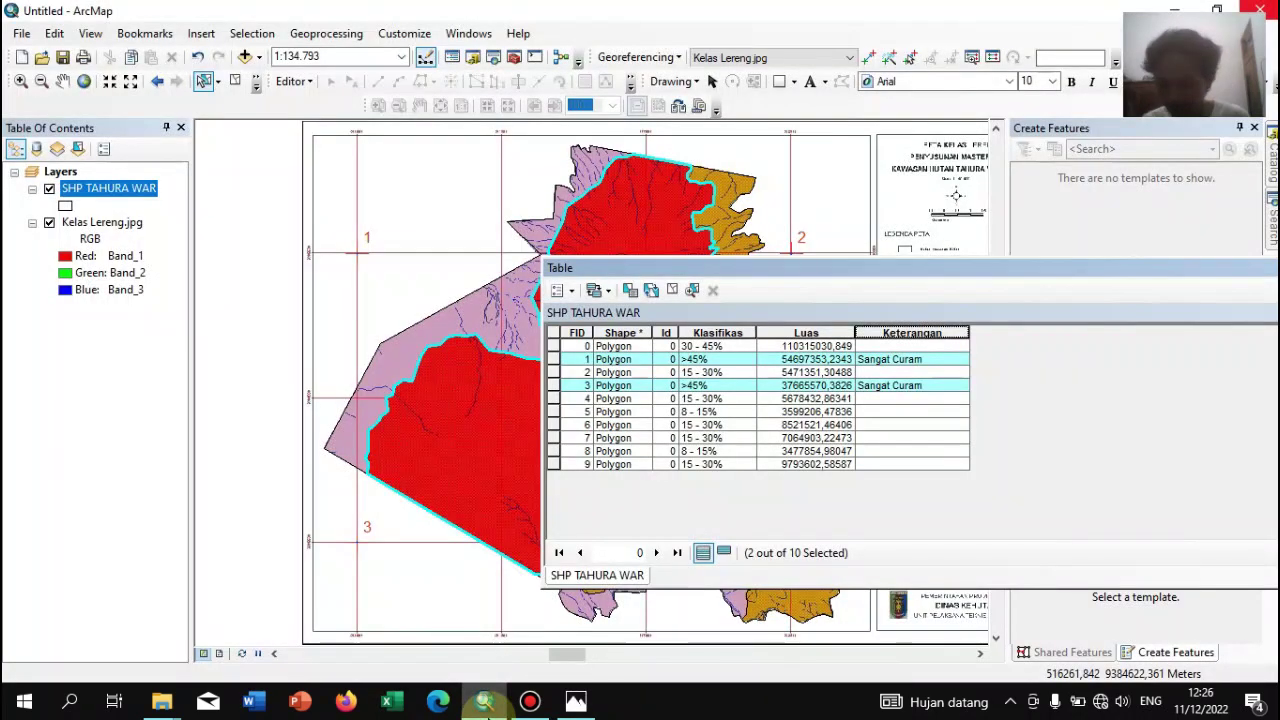
{"action": "left_click", "coordinate": [553, 372]}
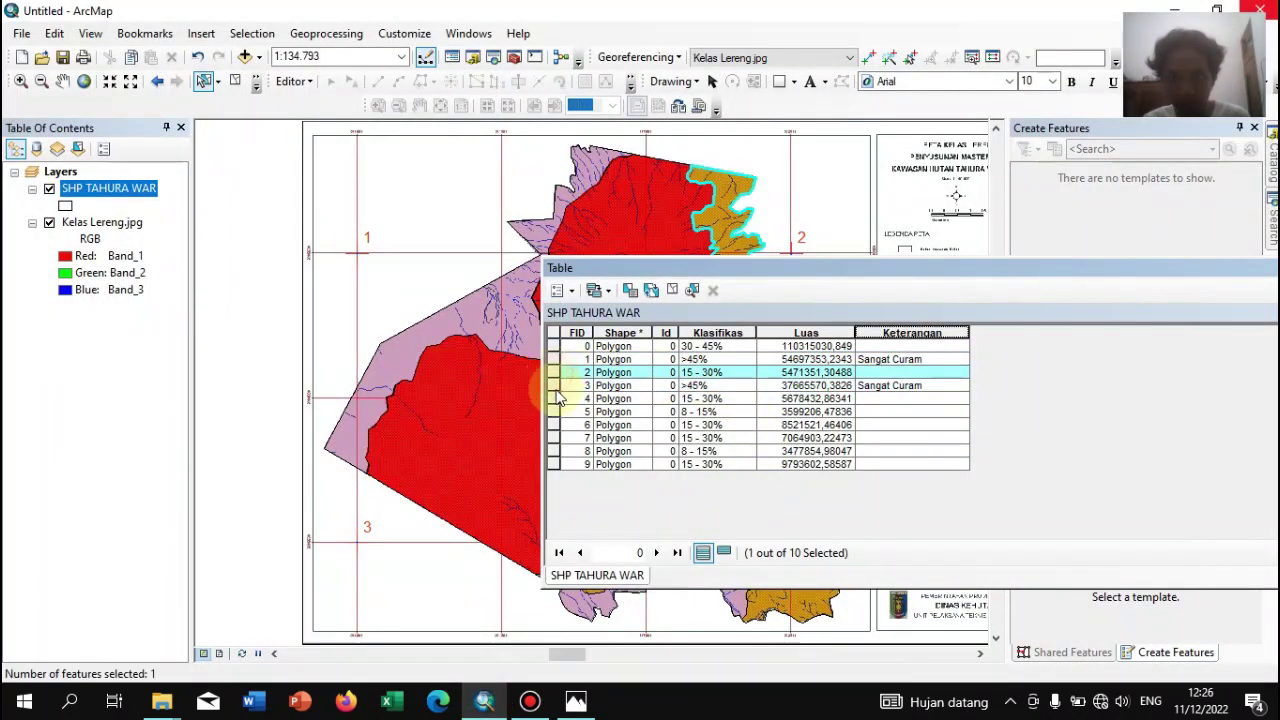
{"action": "left_click", "coordinate": [554, 465], "text": "ctrl"}
{"action": "left_click", "coordinate": [554, 438], "text": "ctrl"}
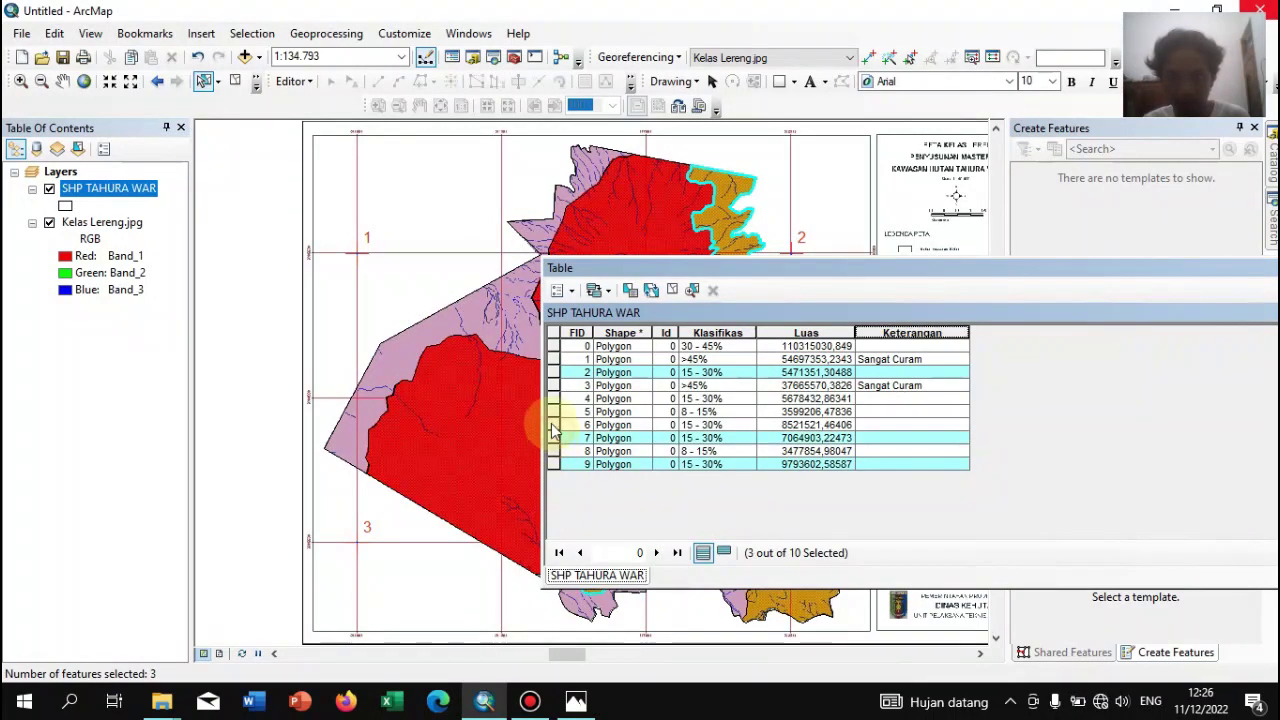
{"action": "left_click", "coordinate": [553, 425], "text": "ctrl"}
{"action": "left_click", "coordinate": [555, 399], "text": "ctrl"}
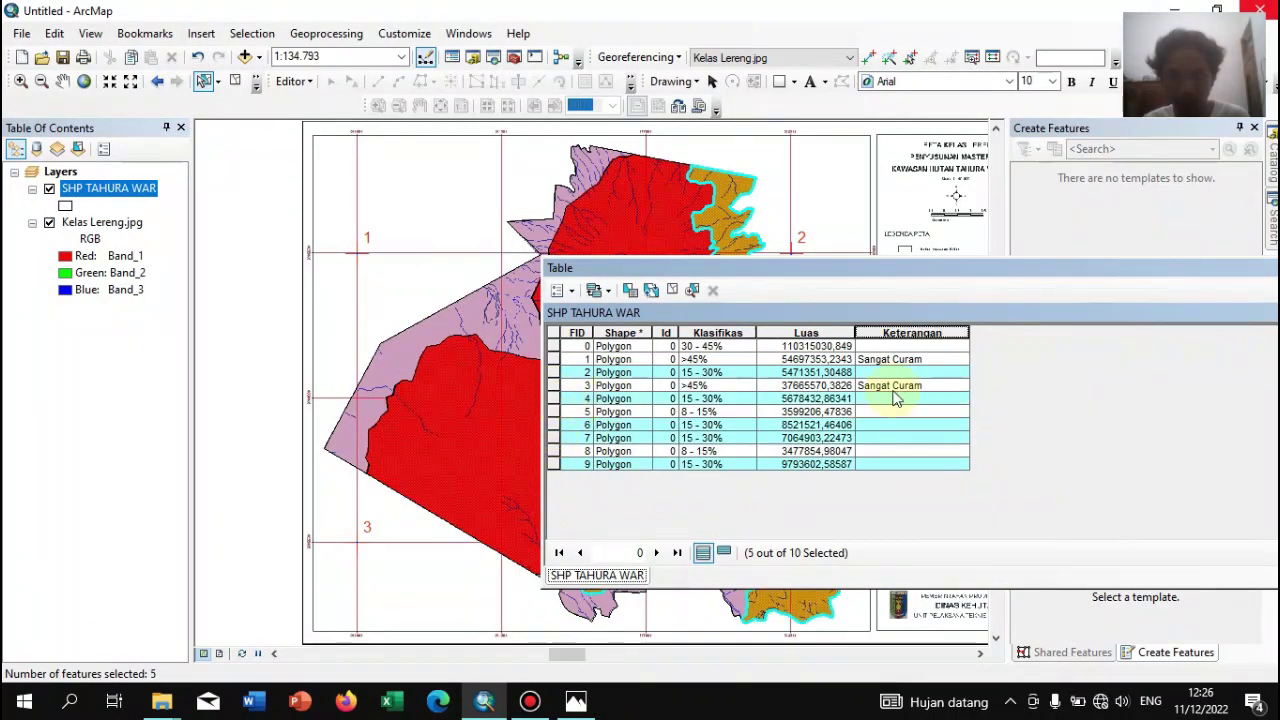
{"action": "right_click", "coordinate": [905, 333]}
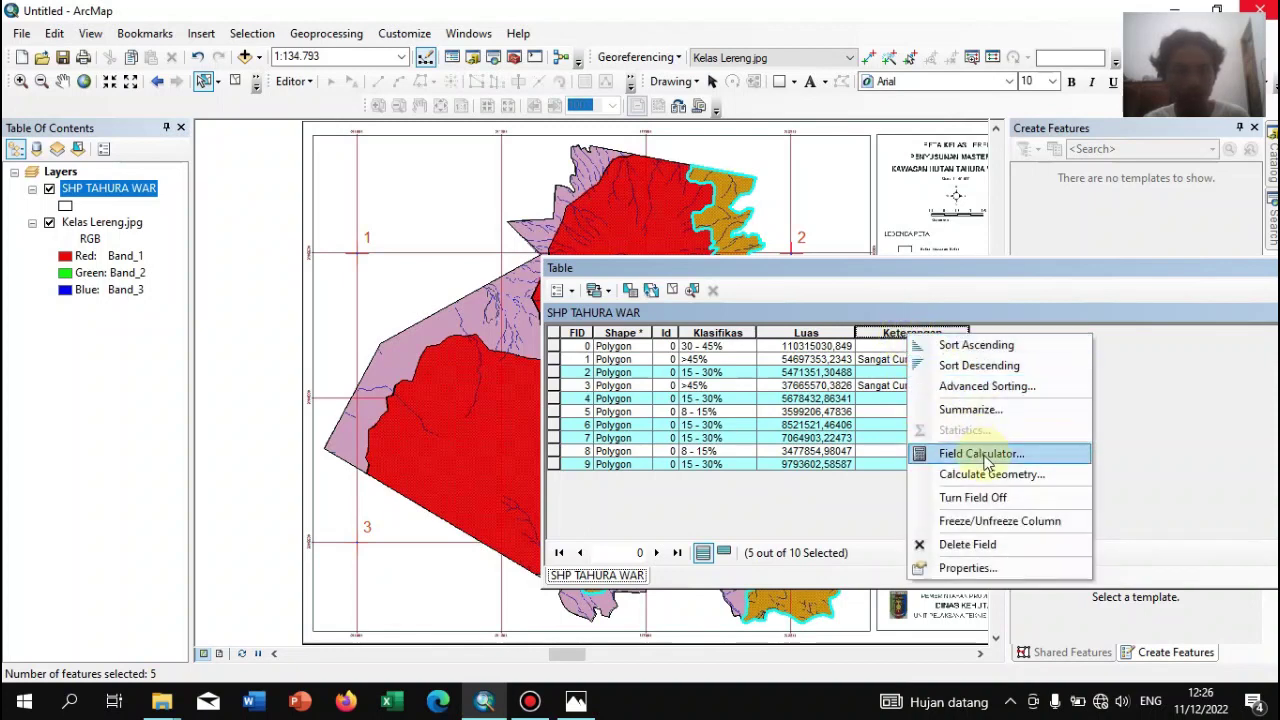
{"action": "left_click", "coordinate": [970, 451]}
{"action": "left_click", "coordinate": [596, 389]}
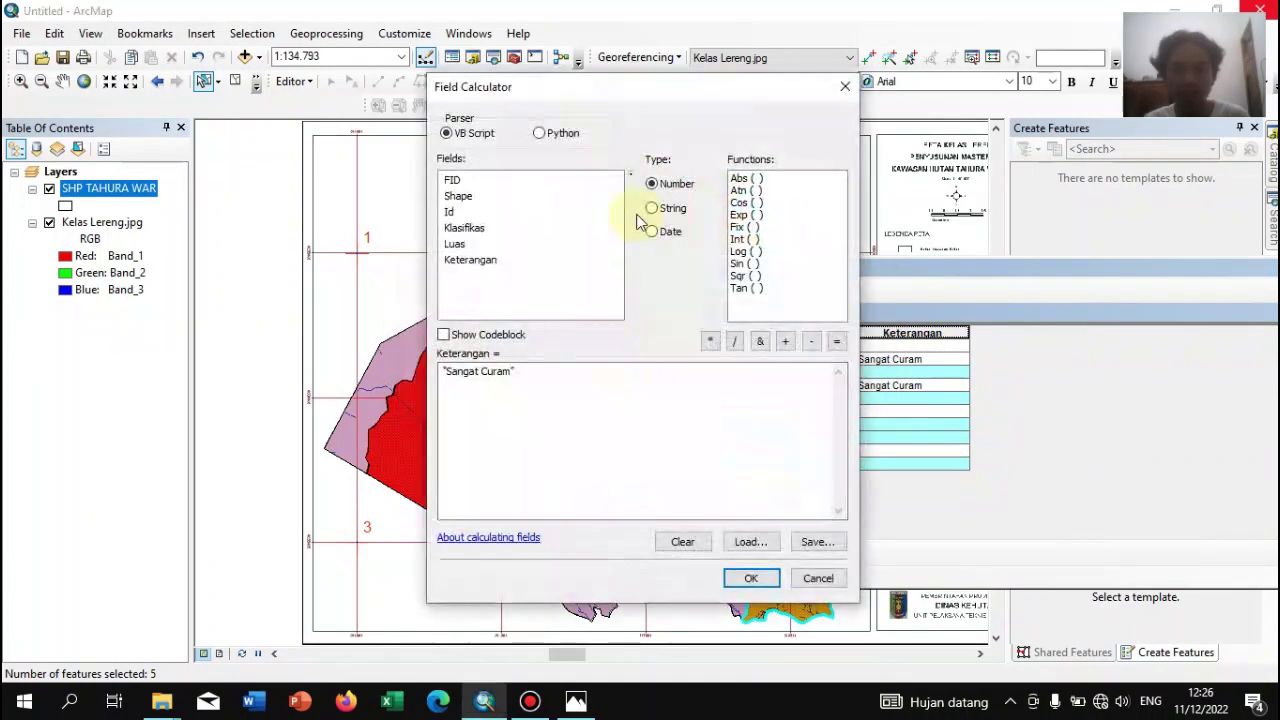
{"action": "left_click", "coordinate": [654, 210]}
{"action": "left_click", "coordinate": [486, 371]}
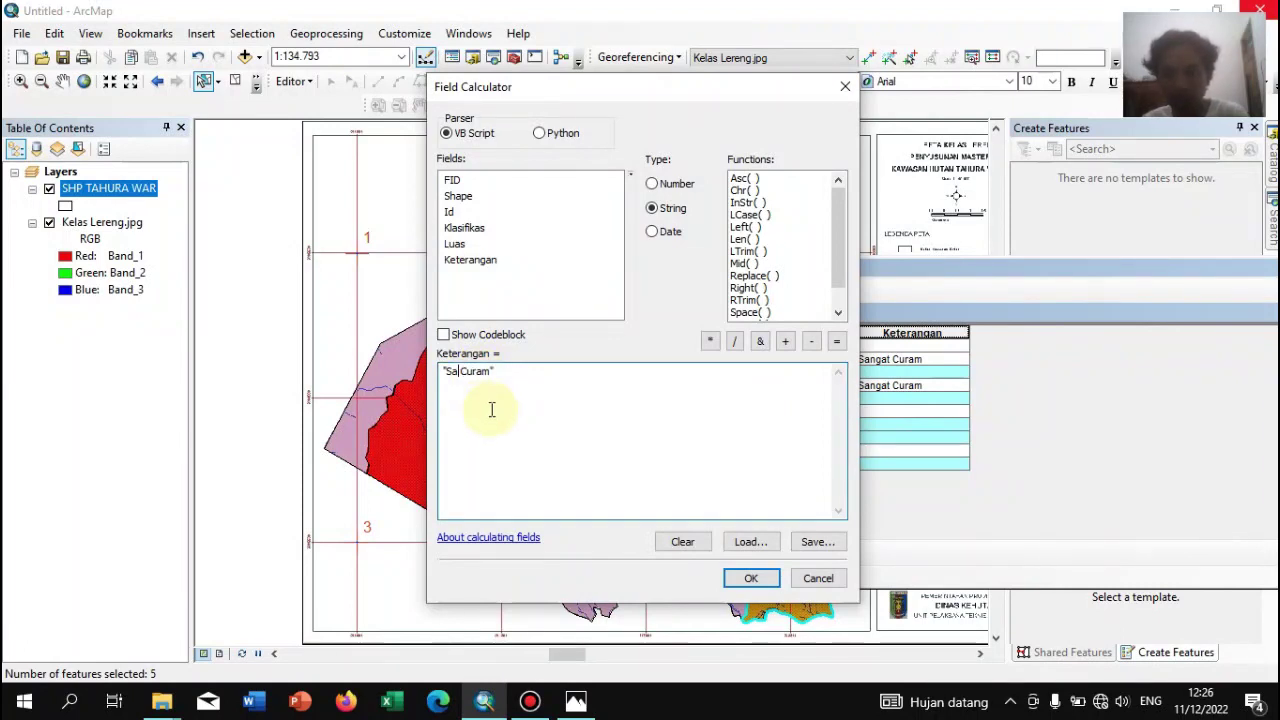
{"action": "type", "text": "A"}
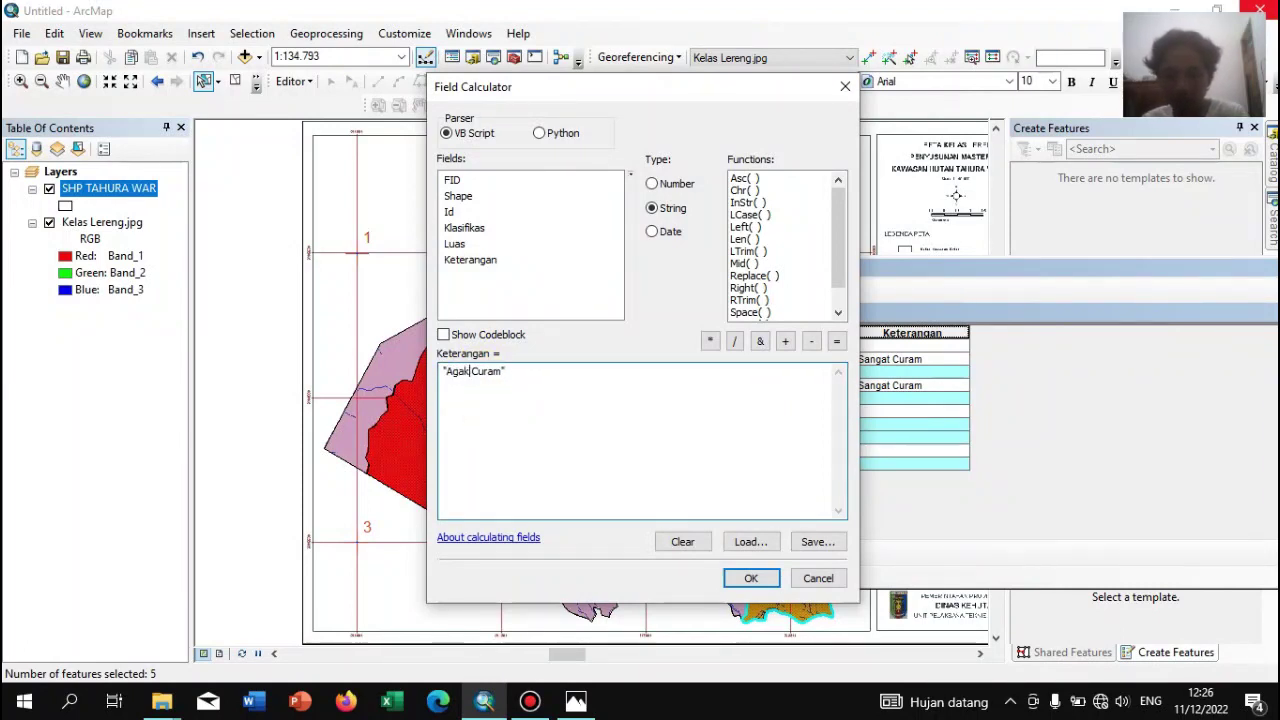
{"action": "type", "text": "gak"}
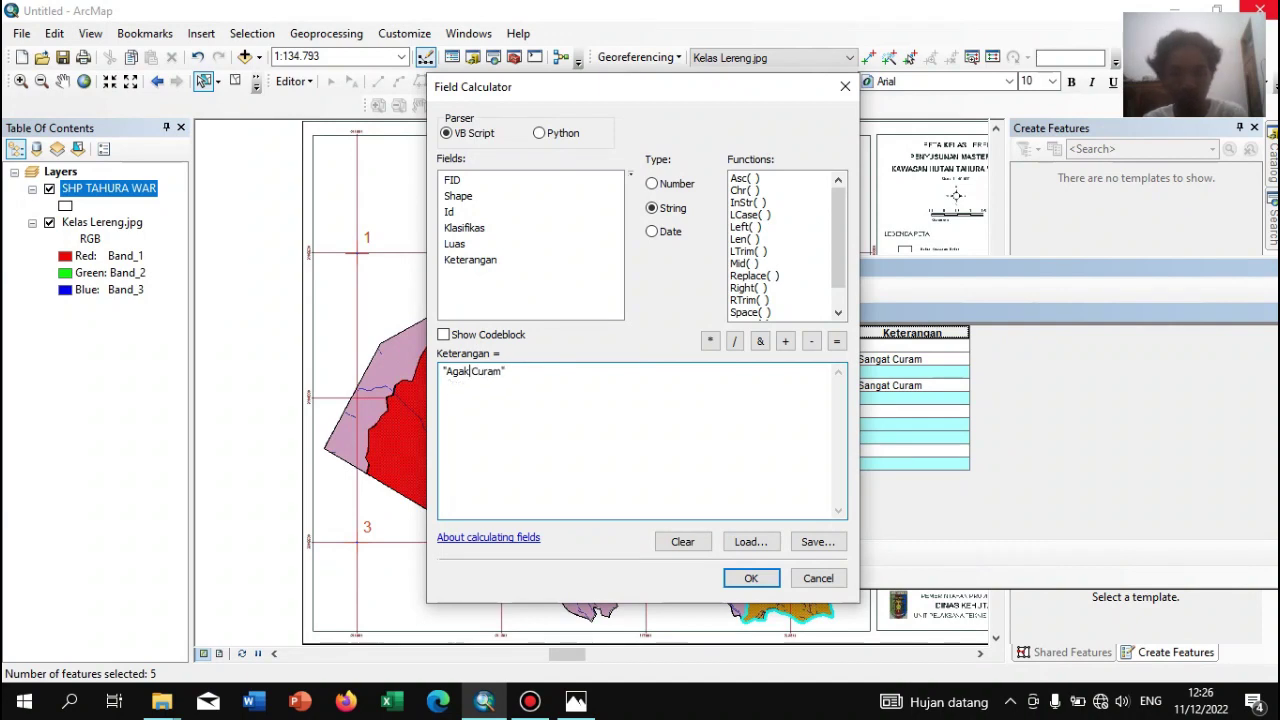
{"action": "left_click", "coordinate": [751, 578]}
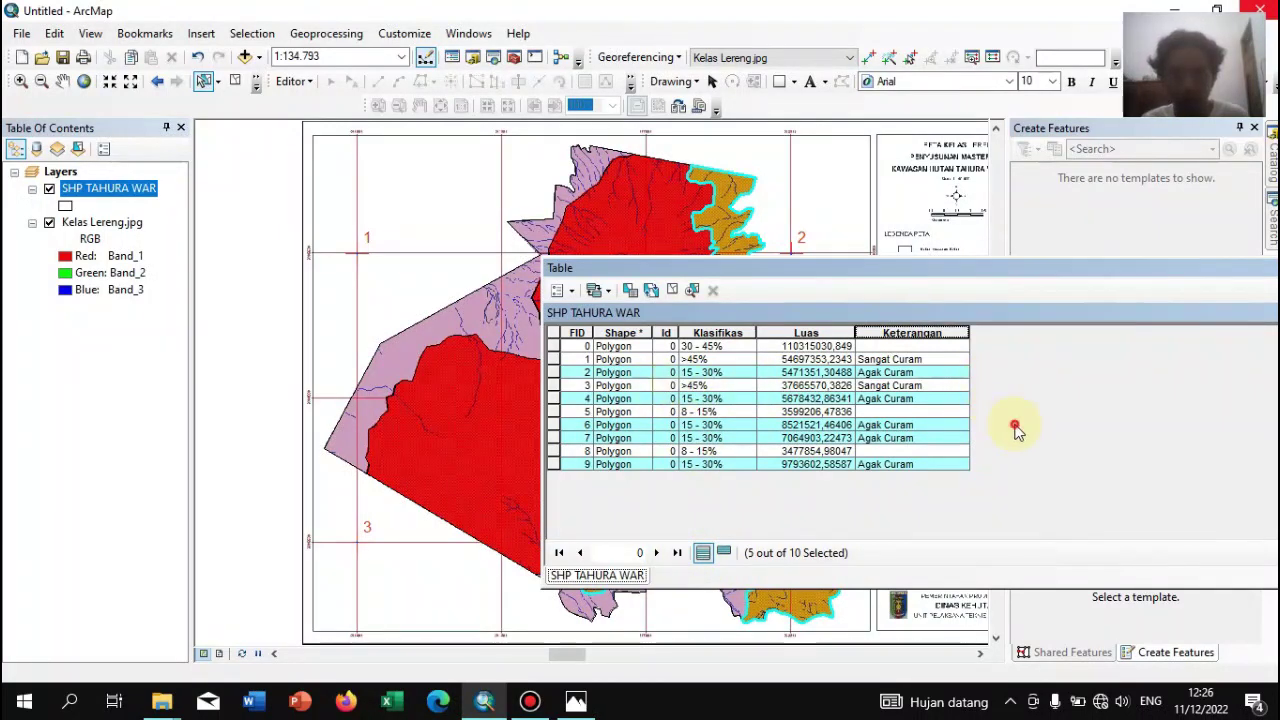
Calculate Keterangan as "Landai" for the 8 - 15% record with FID 5
{"action": "left_click", "coordinate": [553, 412]}
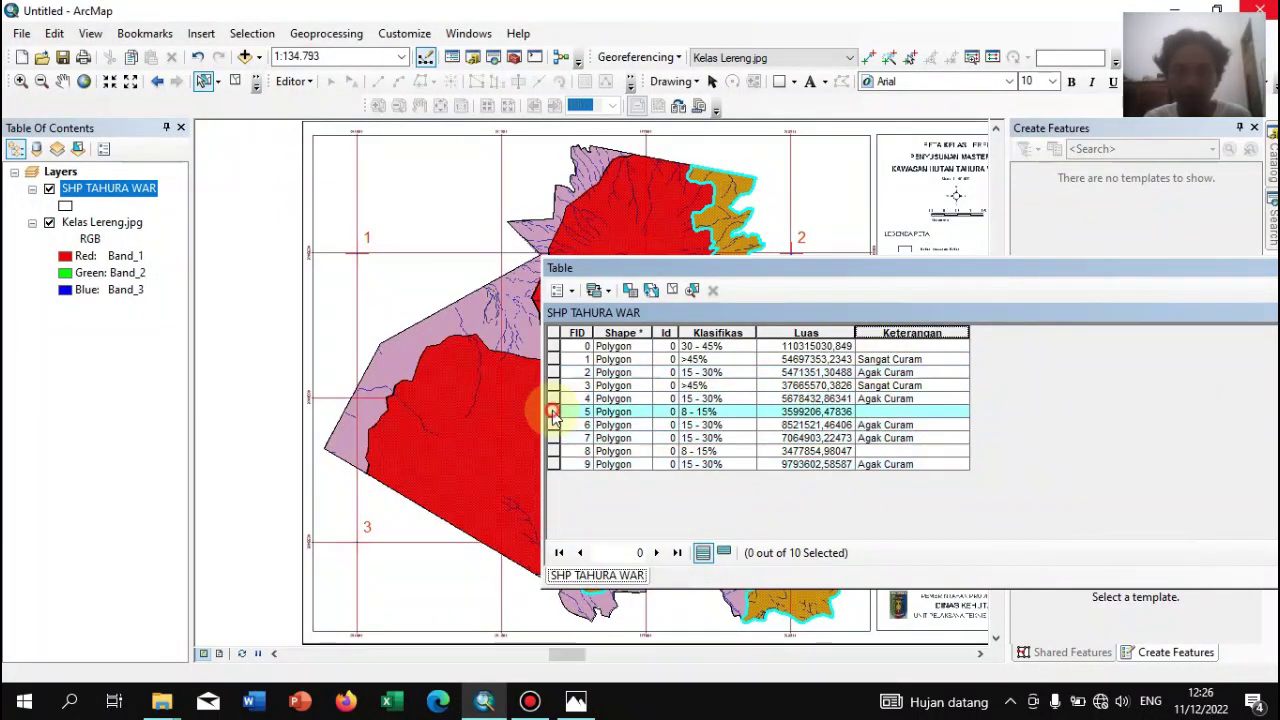
{"action": "right_click", "coordinate": [912, 334]}
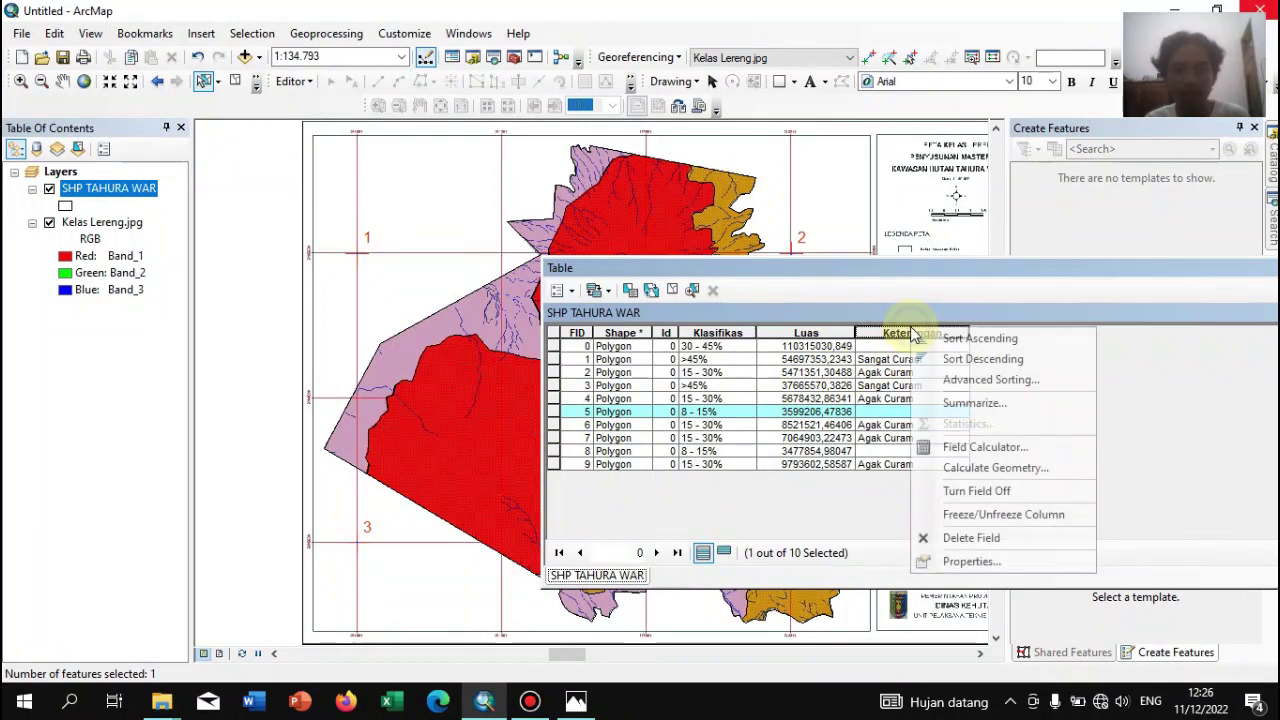
{"action": "left_click", "coordinate": [976, 448]}
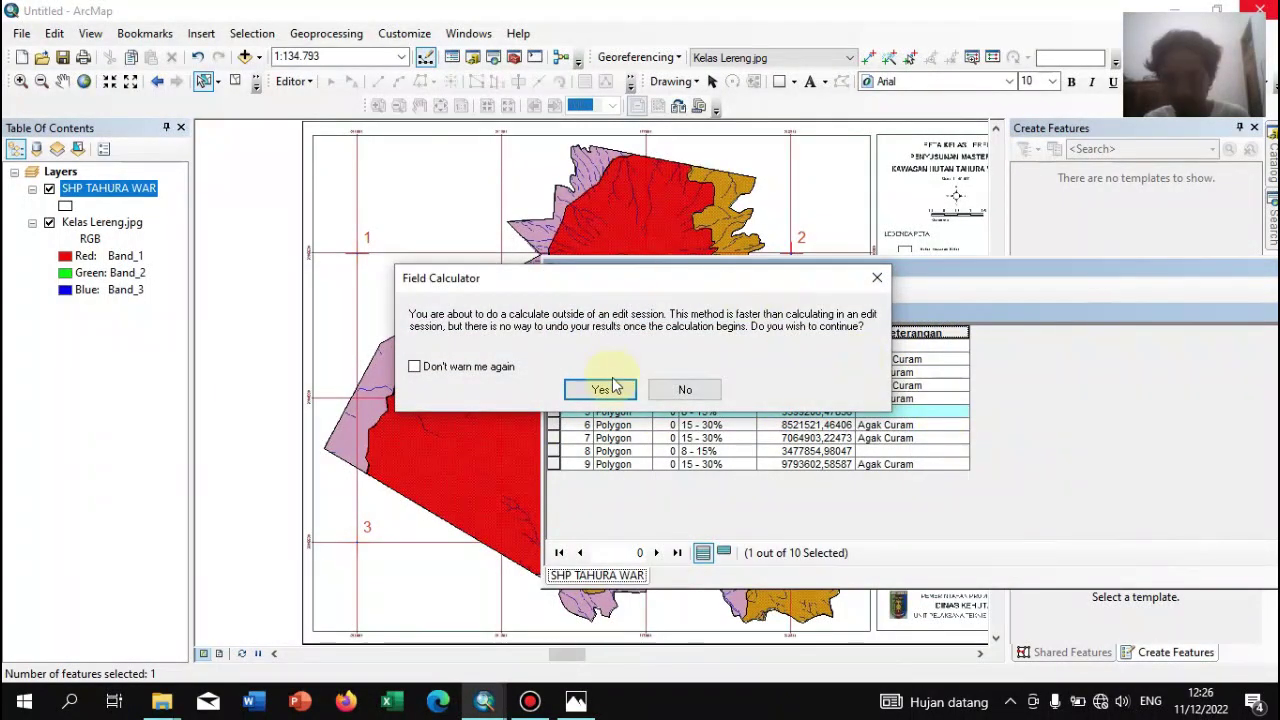
{"action": "left_click", "coordinate": [612, 390]}
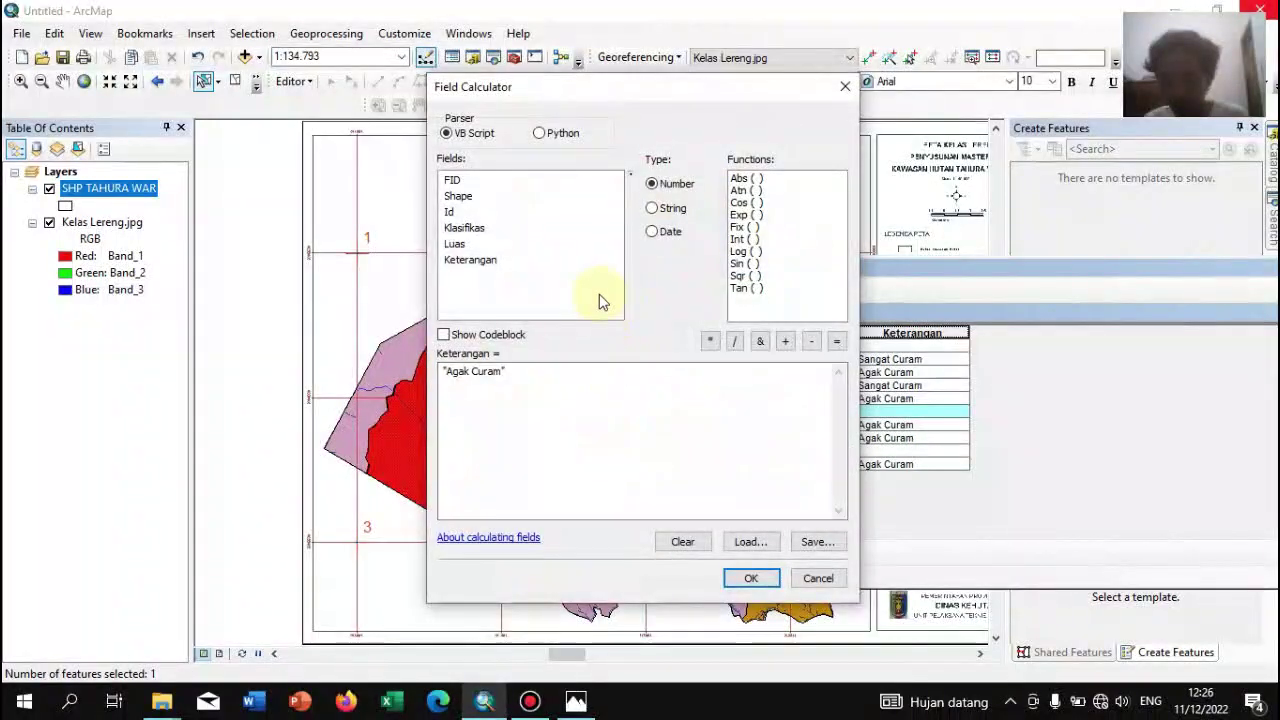
{"action": "left_click_drag", "start_coordinate": [506, 372], "coordinate": [458, 376]}
{"action": "type", "text": "\"Landai"}
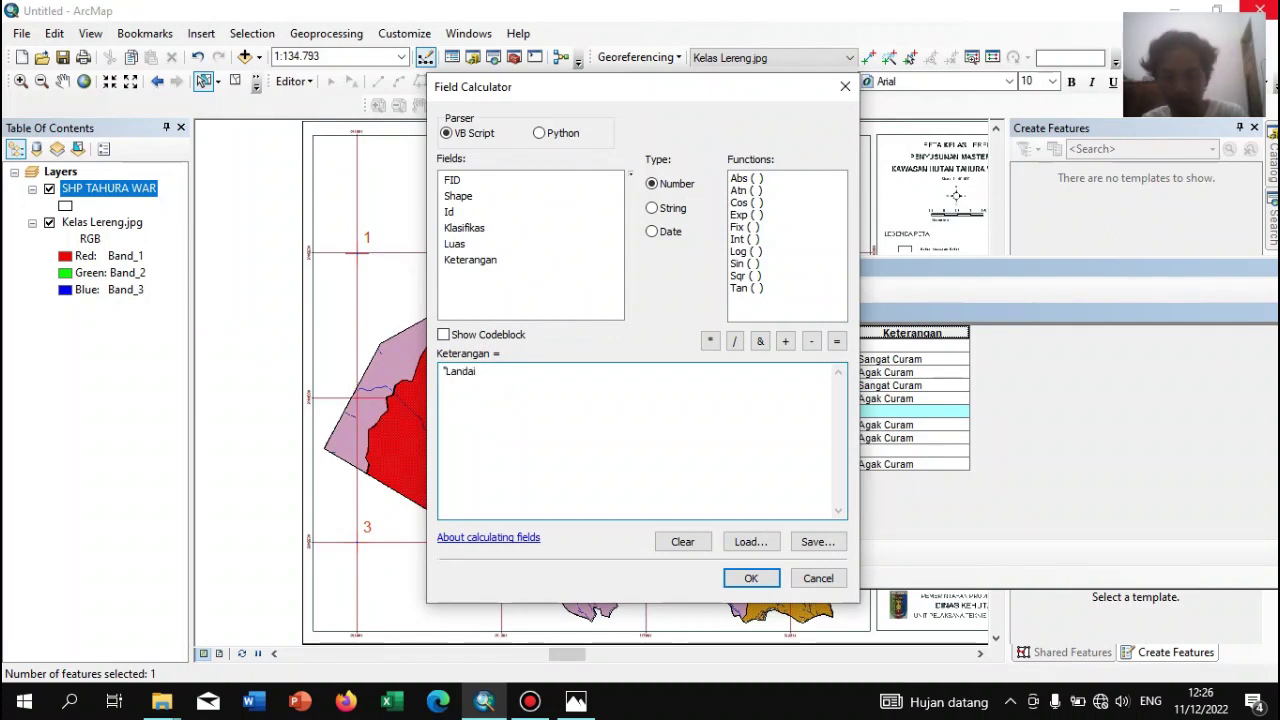
{"action": "left_click", "coordinate": [750, 578]}
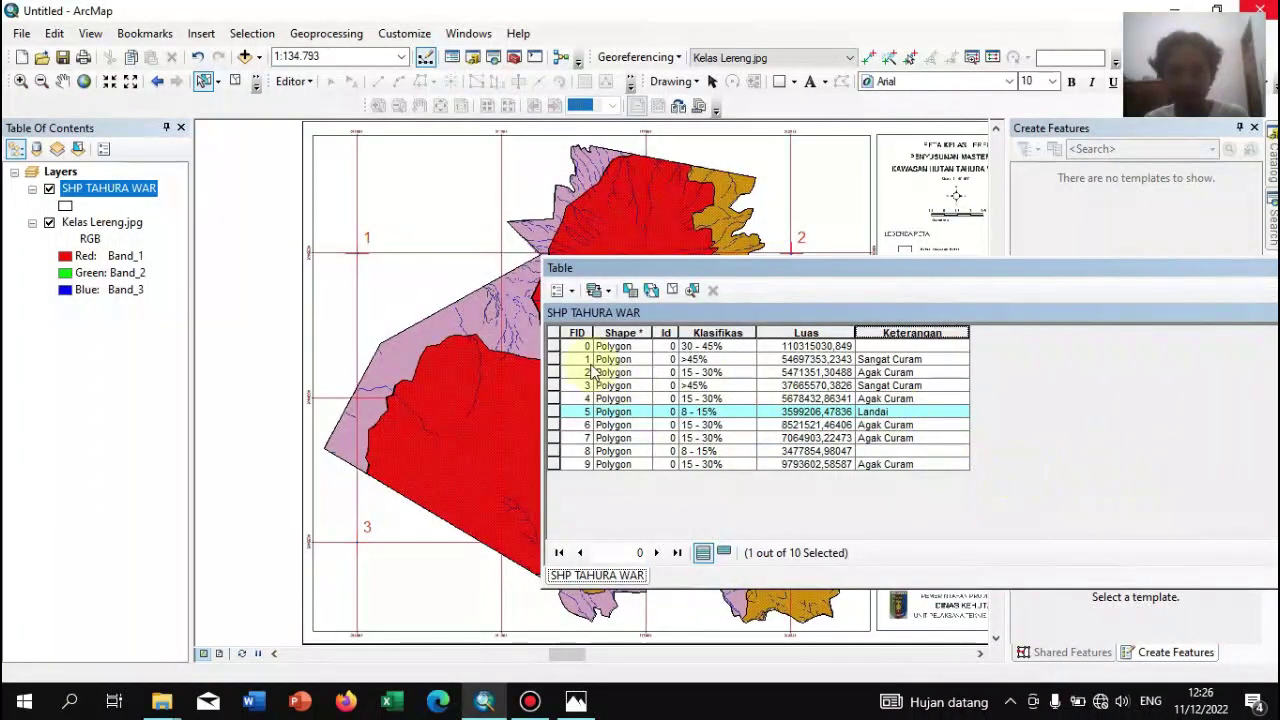
{"action": "left_click", "coordinate": [553, 346]}
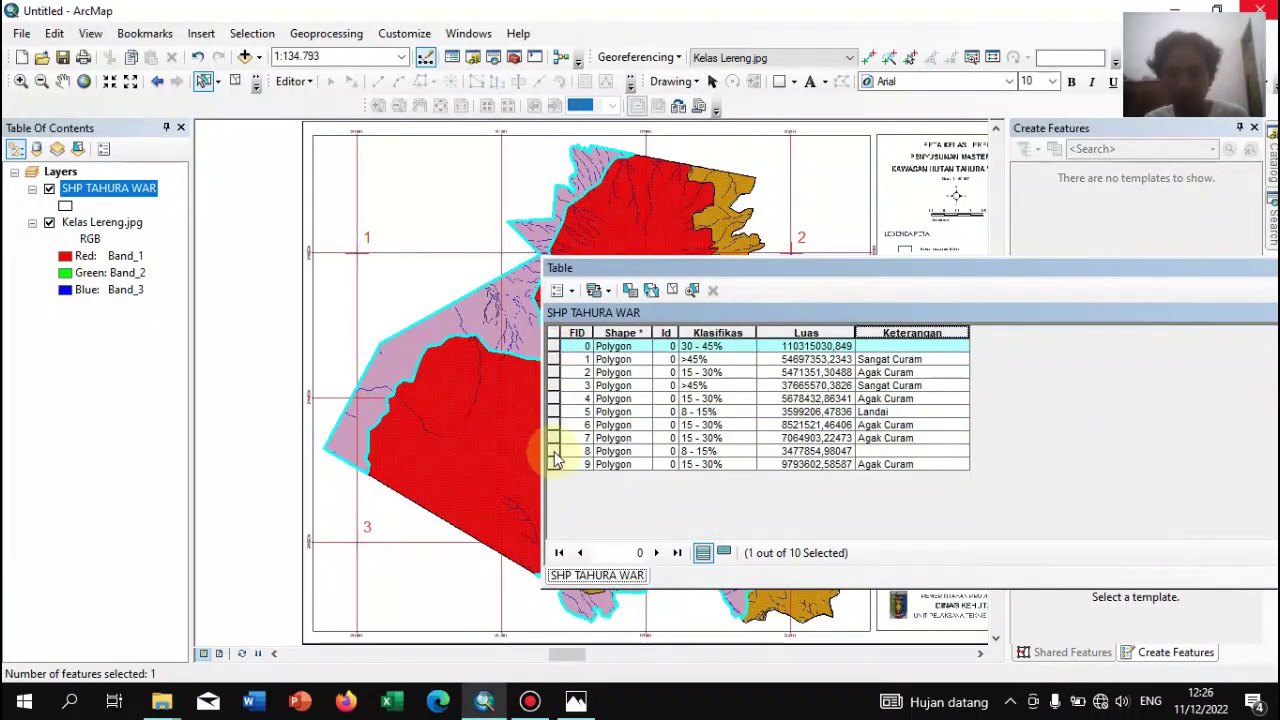
{"action": "left_click", "coordinate": [553, 451], "text": "ctrl"}
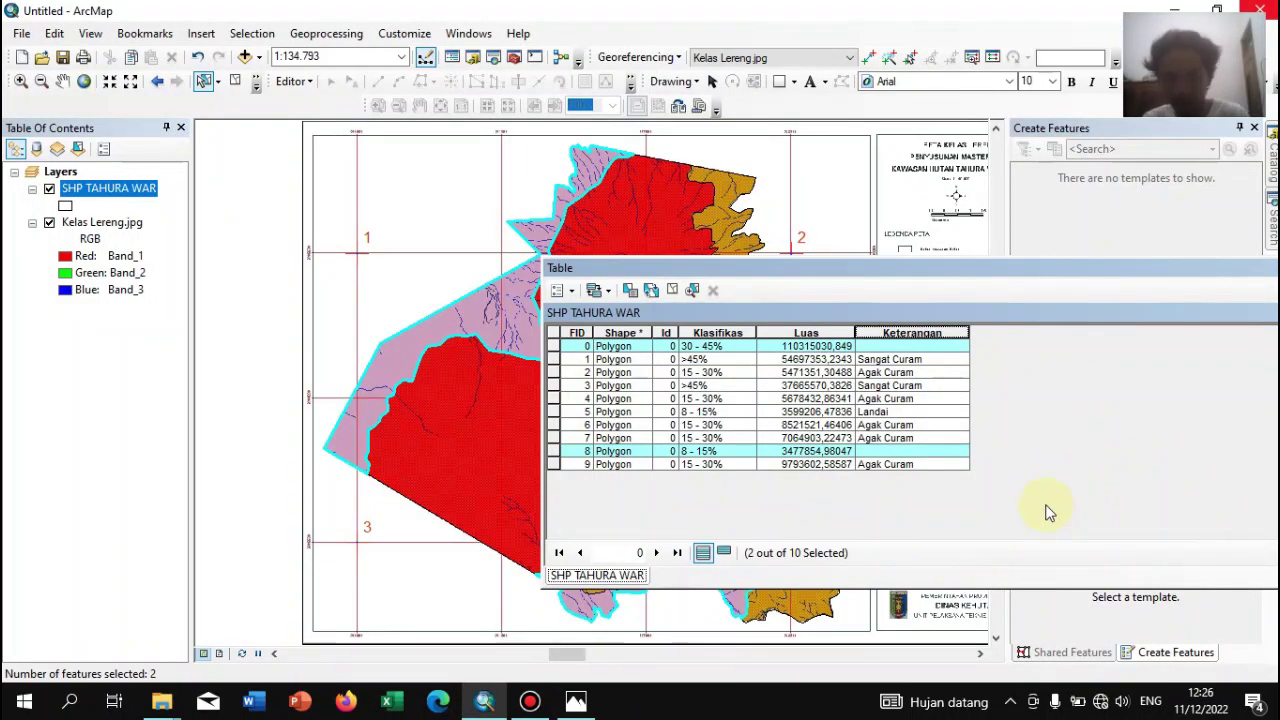
{"action": "left_click", "coordinate": [950, 411]}
{"action": "left_click", "coordinate": [614, 425]}
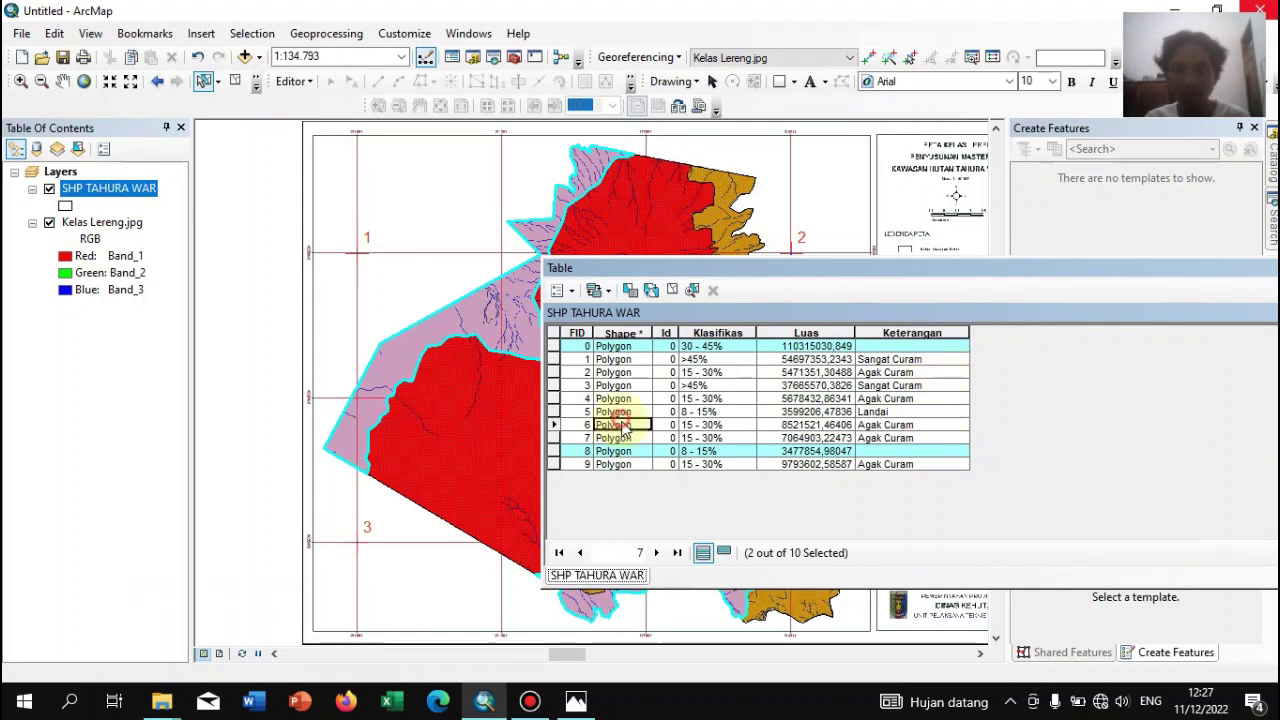
Select only the 30 - 45% record (FID 0) and calculate its Keterangan as the string "Curam"
{"action": "left_click", "coordinate": [555, 346]}
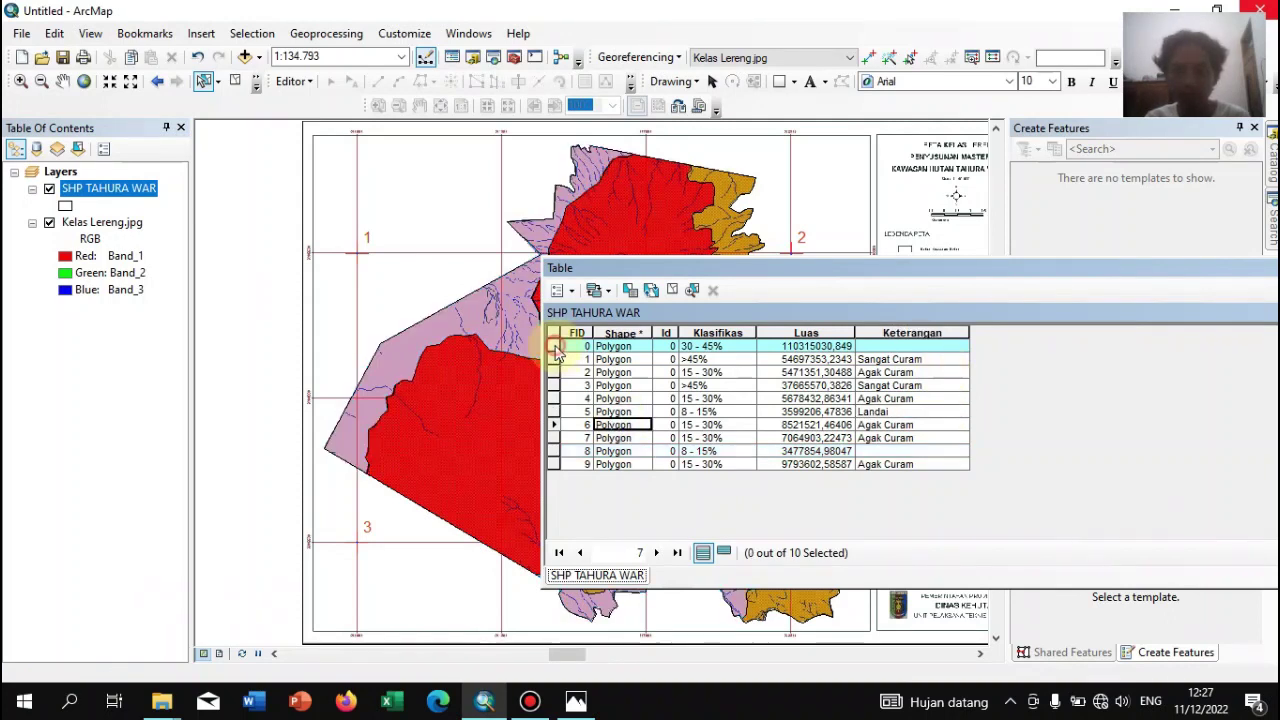
{"action": "right_click", "coordinate": [888, 345]}
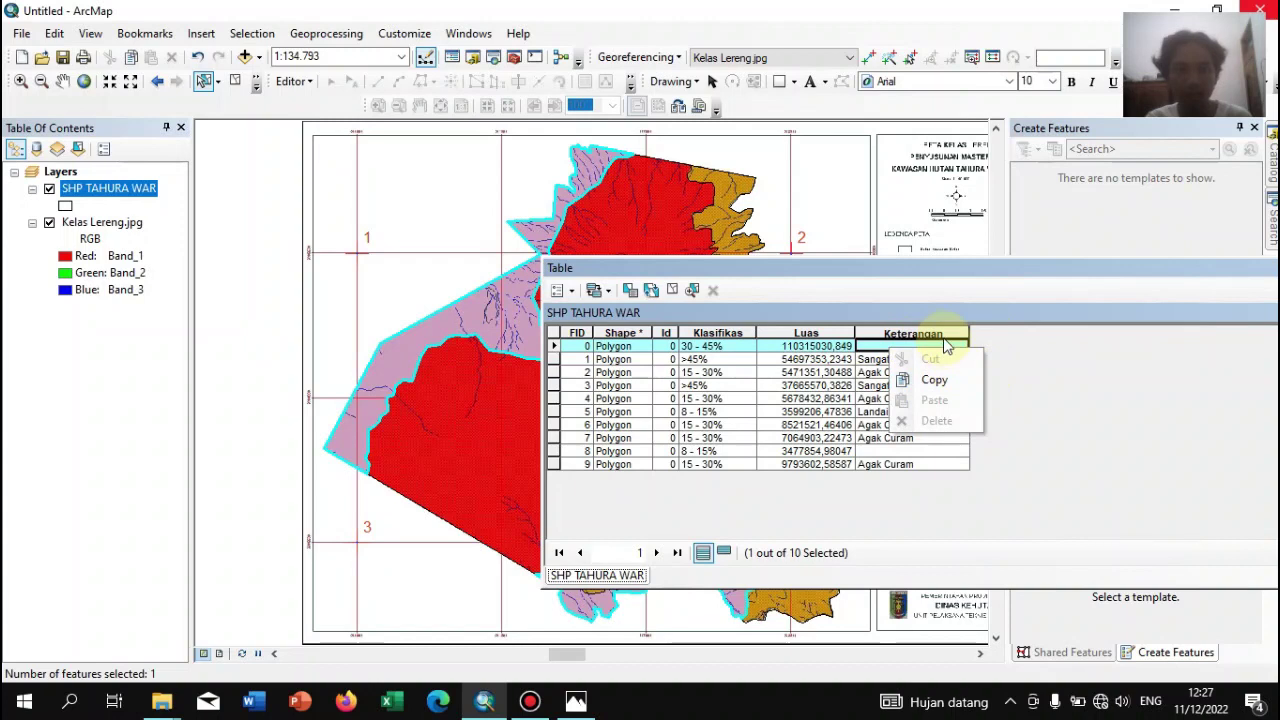
{"action": "left_click", "coordinate": [937, 340]}
{"action": "right_click", "coordinate": [937, 340]}
{"action": "left_click", "coordinate": [995, 452]}
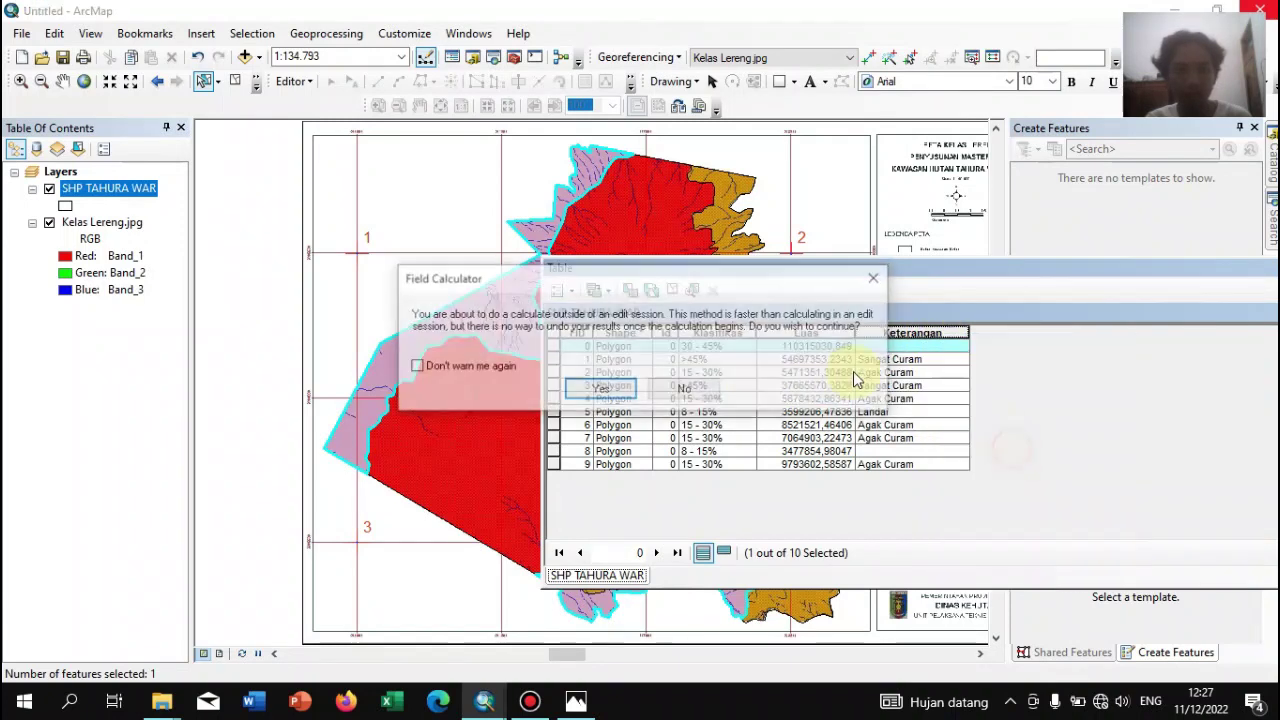
{"action": "left_click", "coordinate": [600, 390]}
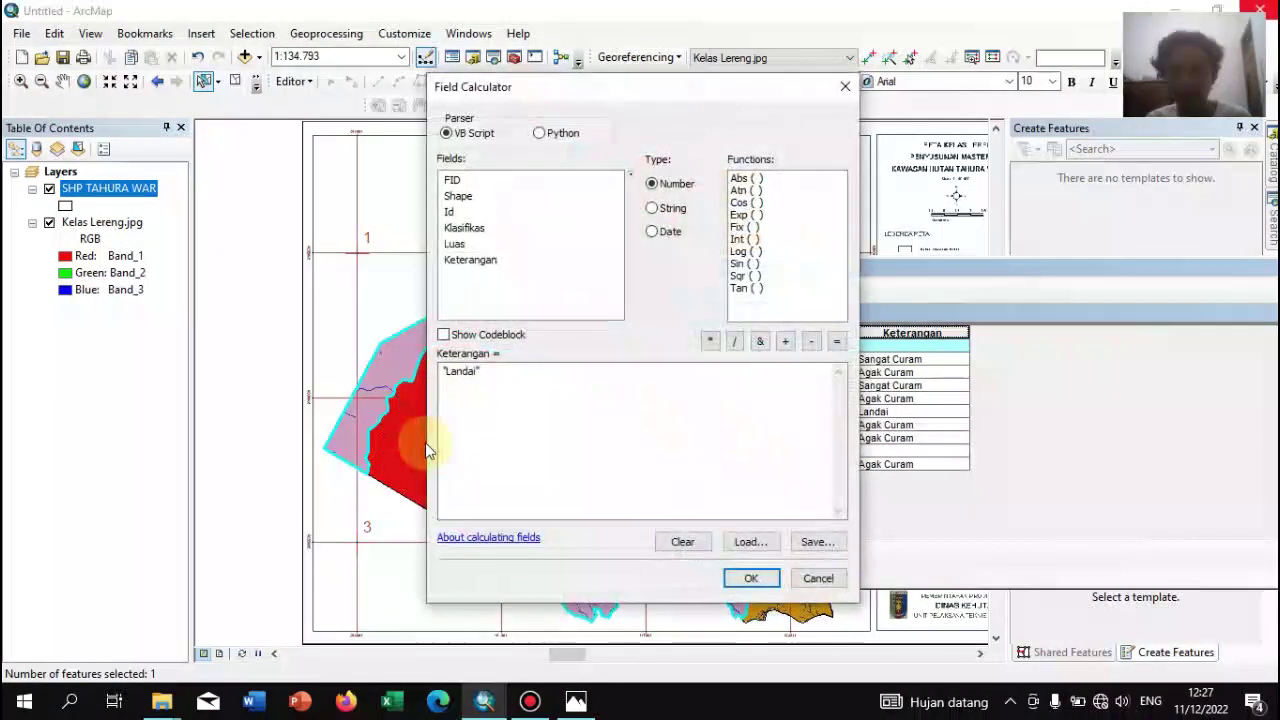
{"action": "left_click", "coordinate": [484, 375]}
{"action": "key", "text": "BackSpace"}
{"action": "key", "text": "BackSpace"}
{"action": "key", "text": "BackSpace"}
{"action": "key", "text": "BackSpace"}
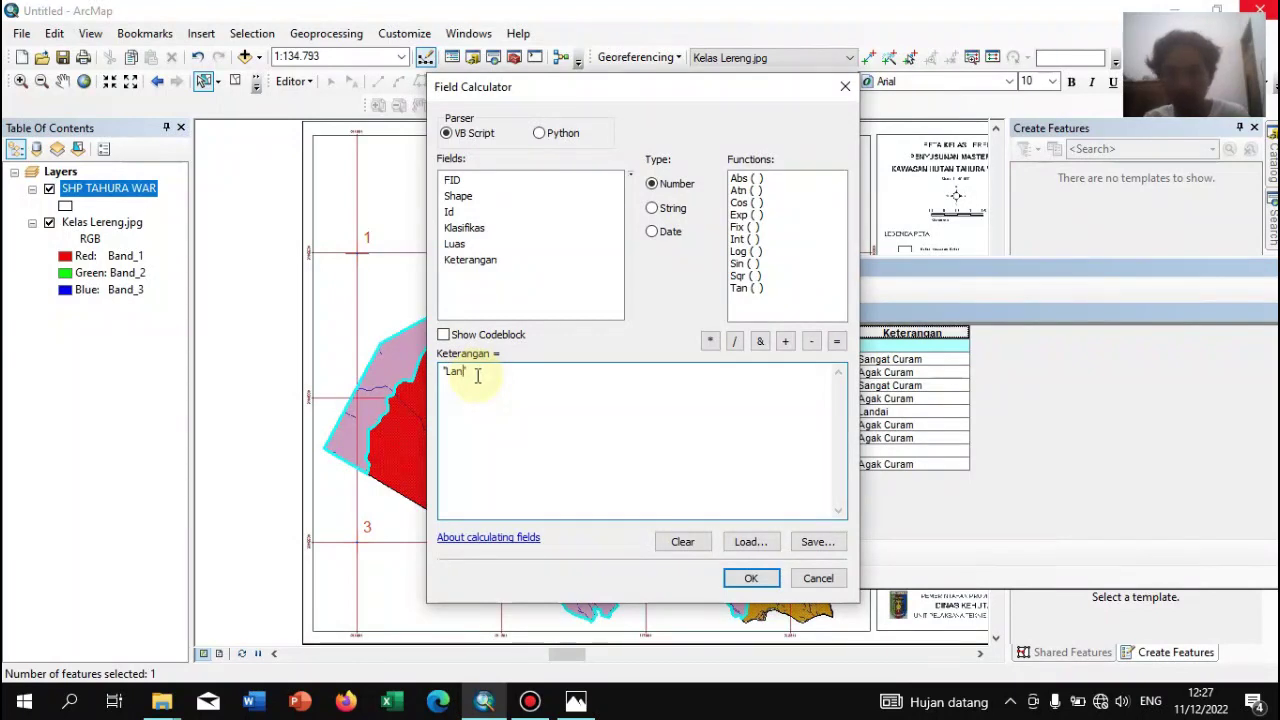
{"action": "type", "text": "Curam"}
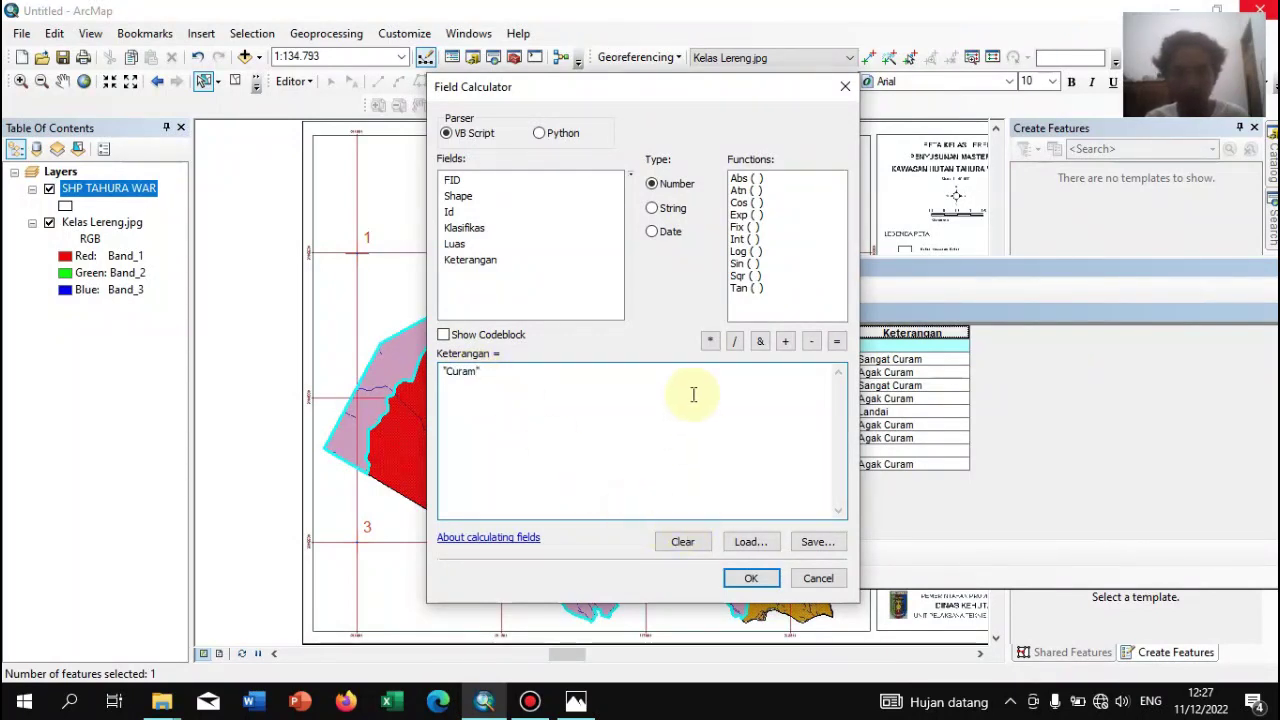
{"action": "left_click", "coordinate": [660, 208]}
{"action": "left_click", "coordinate": [751, 578]}
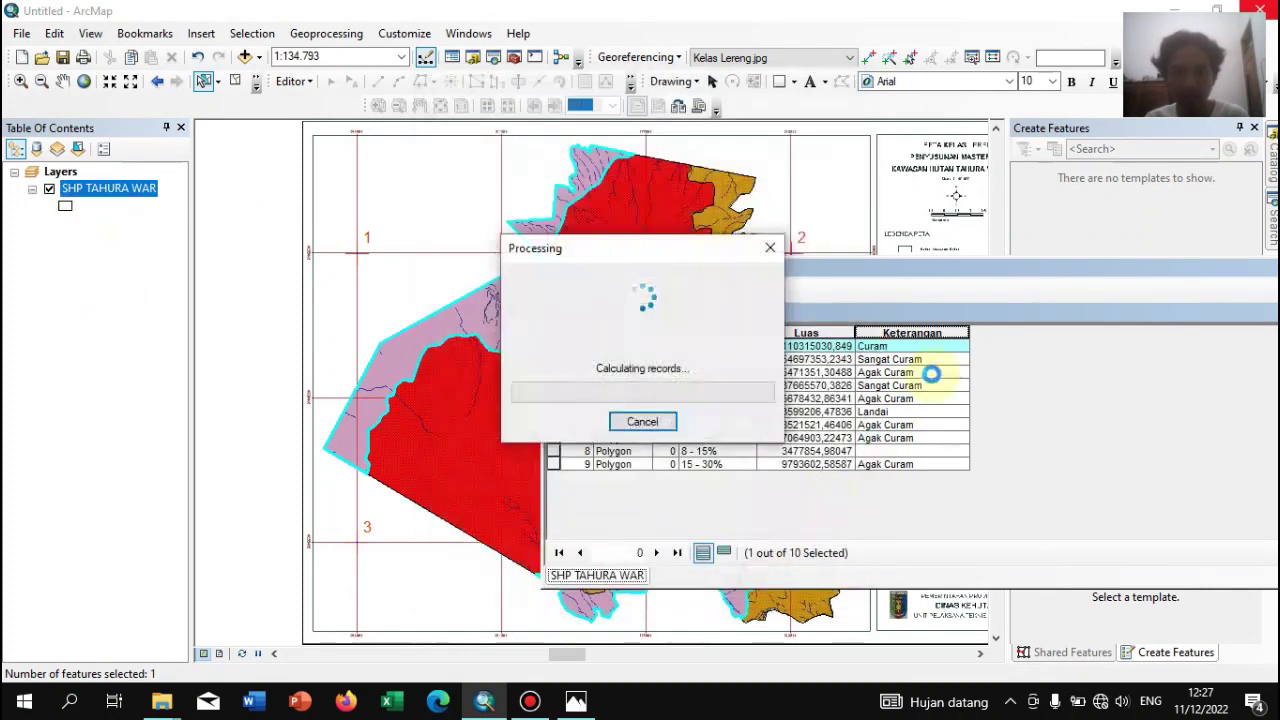
Select only the remaining 8 - 15% record (FID 8) and calculate its Keterangan as the string "Landai"
{"action": "left_click", "coordinate": [884, 453]}
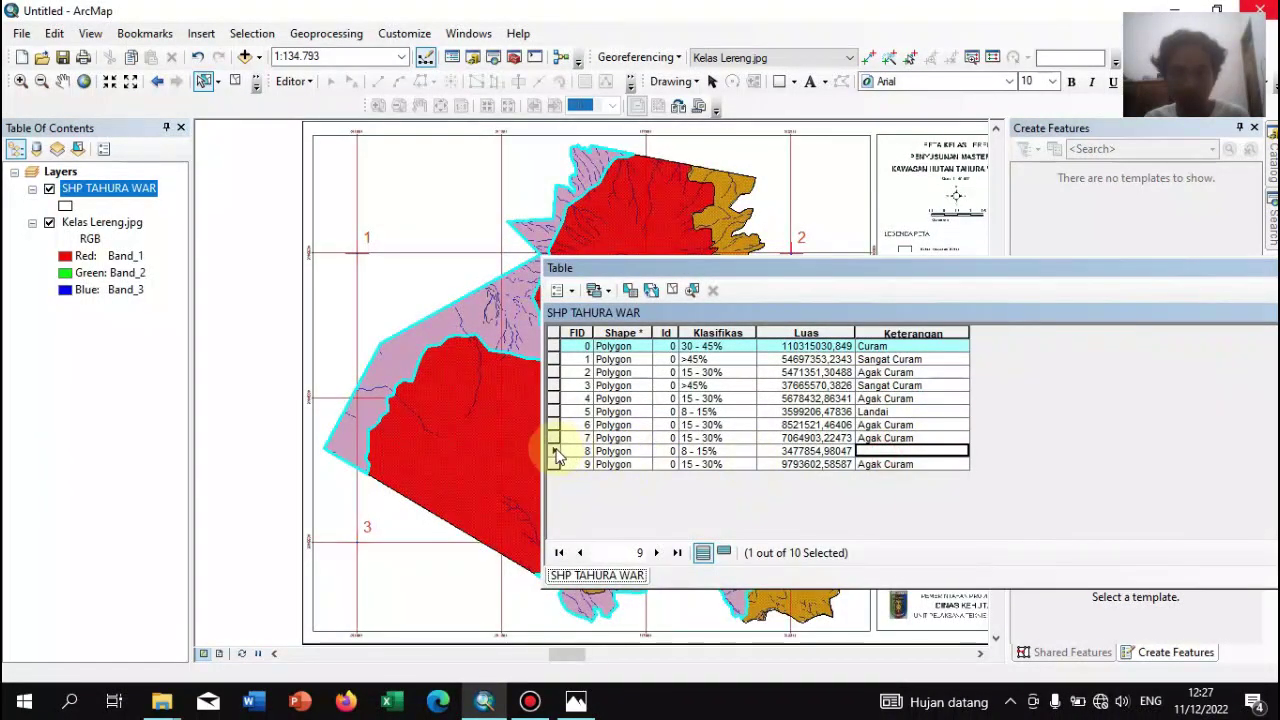
{"action": "left_click", "coordinate": [700, 373]}
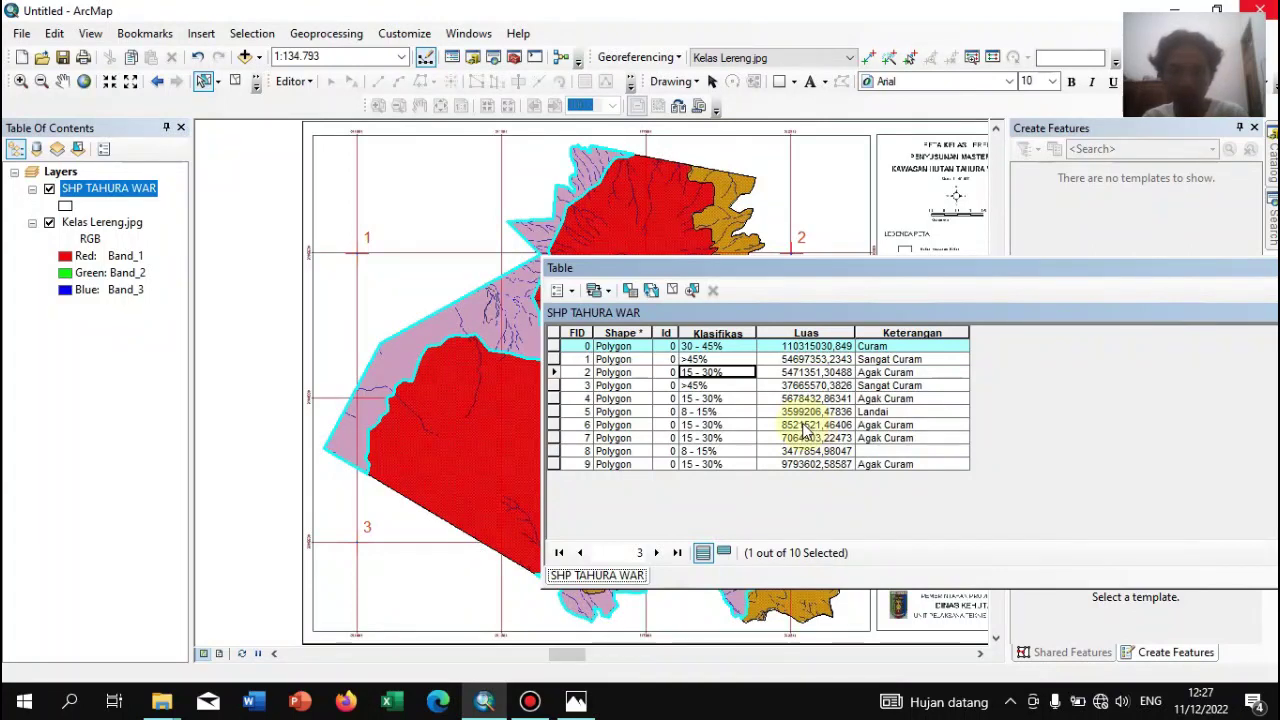
{"action": "left_click", "coordinate": [553, 451]}
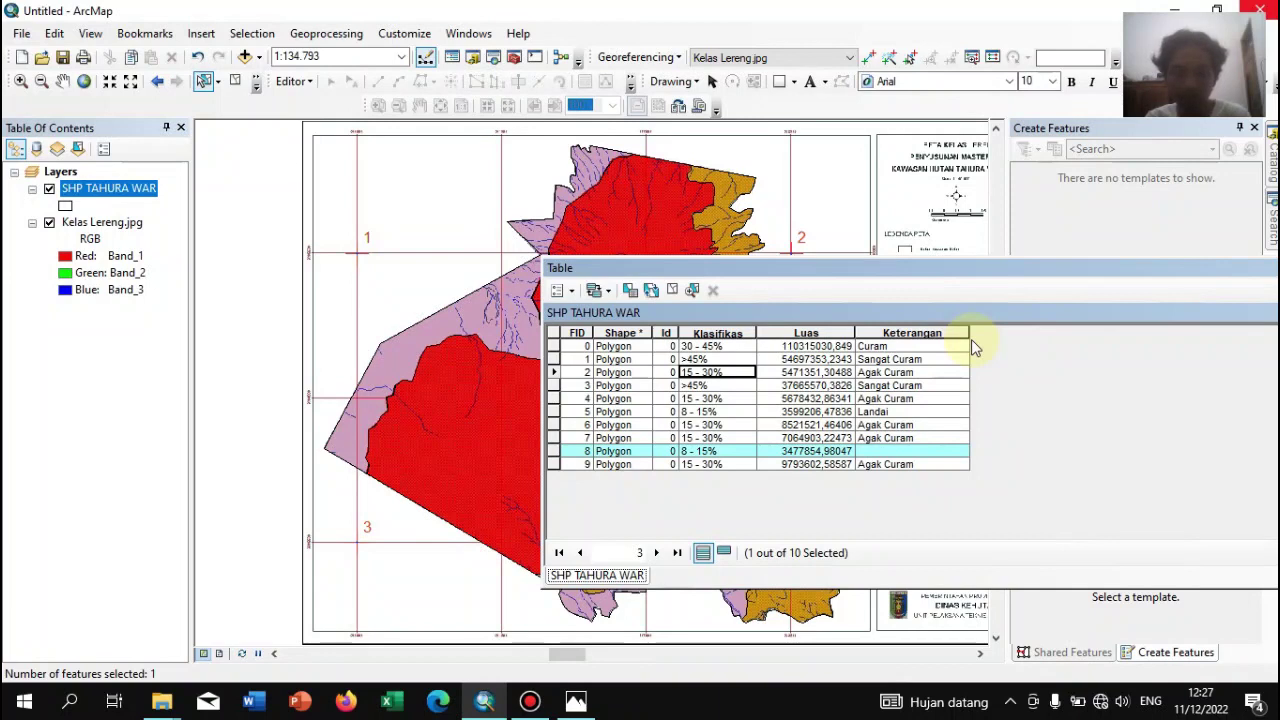
{"action": "right_click", "coordinate": [880, 332]}
{"action": "left_click", "coordinate": [953, 451]}
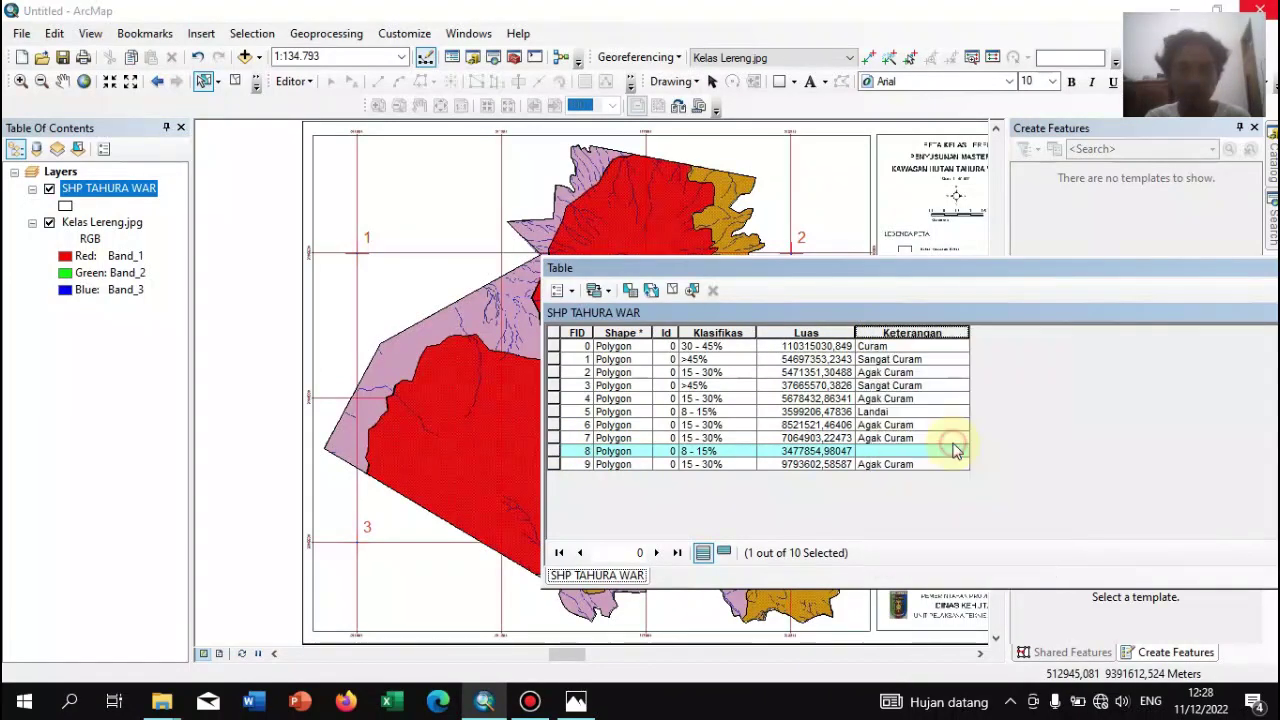
{"action": "left_click", "coordinate": [600, 388]}
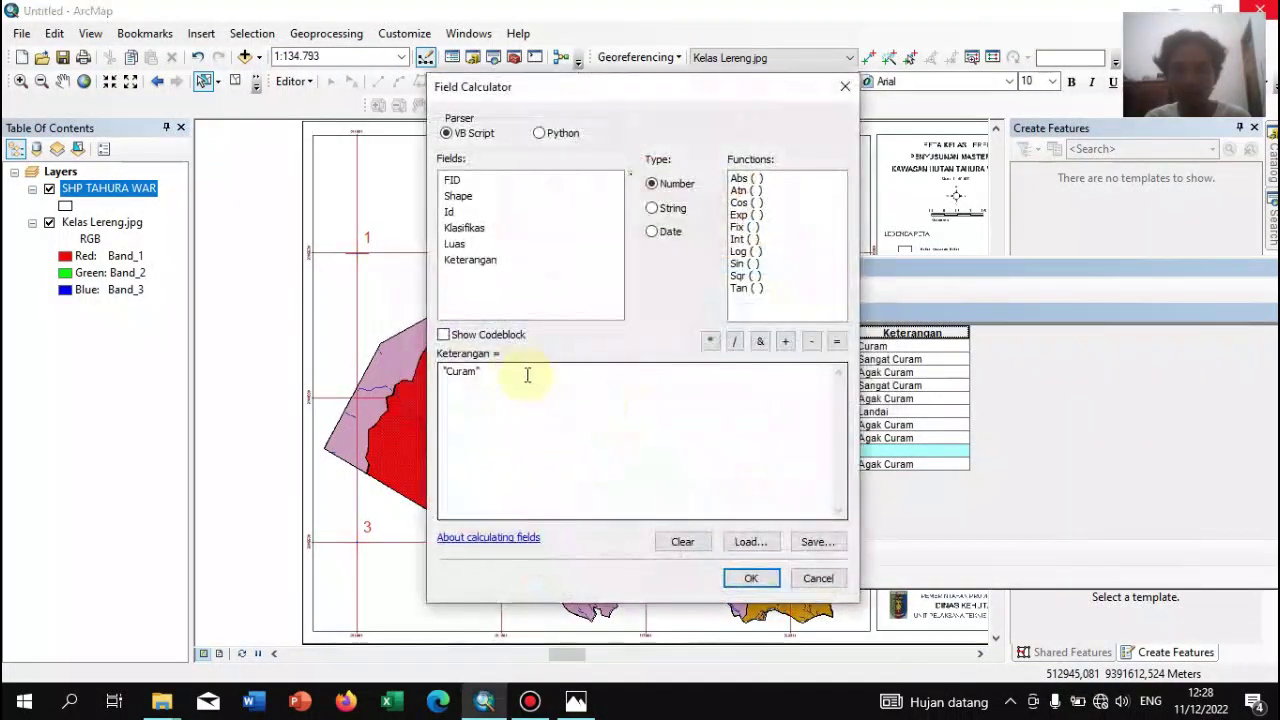
{"action": "left_click", "coordinate": [478, 372]}
{"action": "type", "text": "\""}
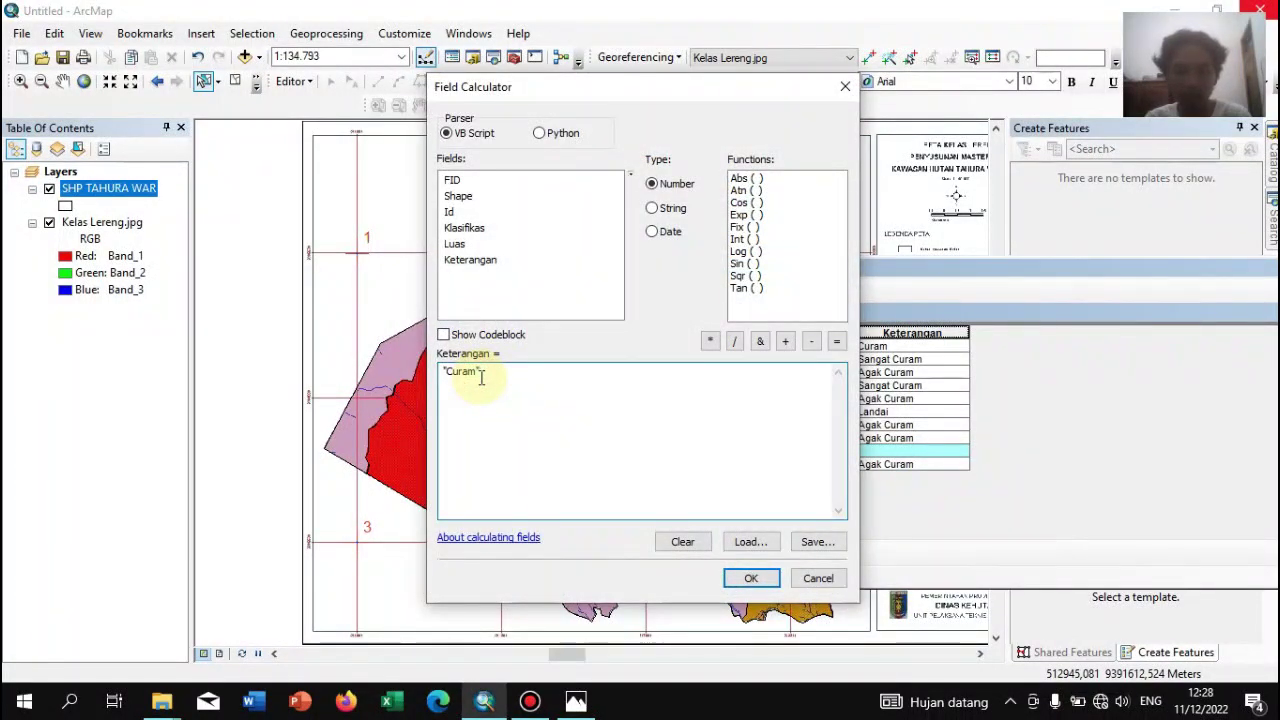
{"action": "type", "text": "\"La"}
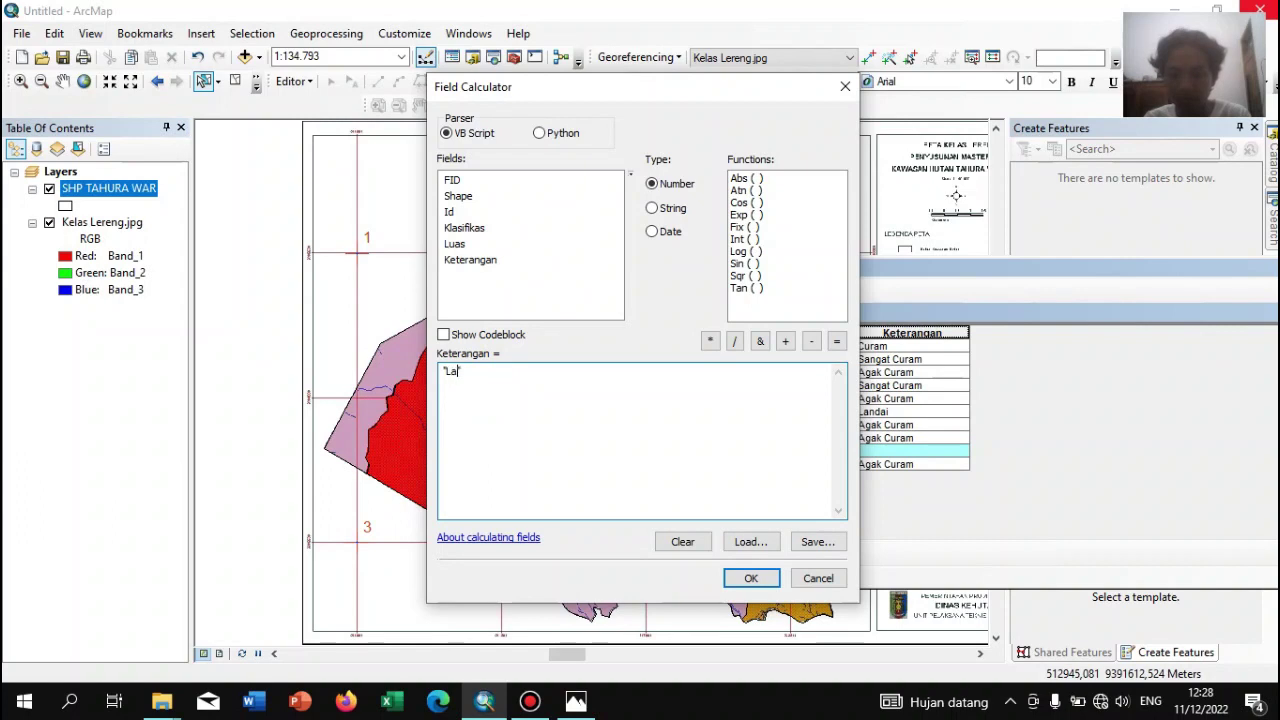
{"action": "type", "text": "ndai\""}
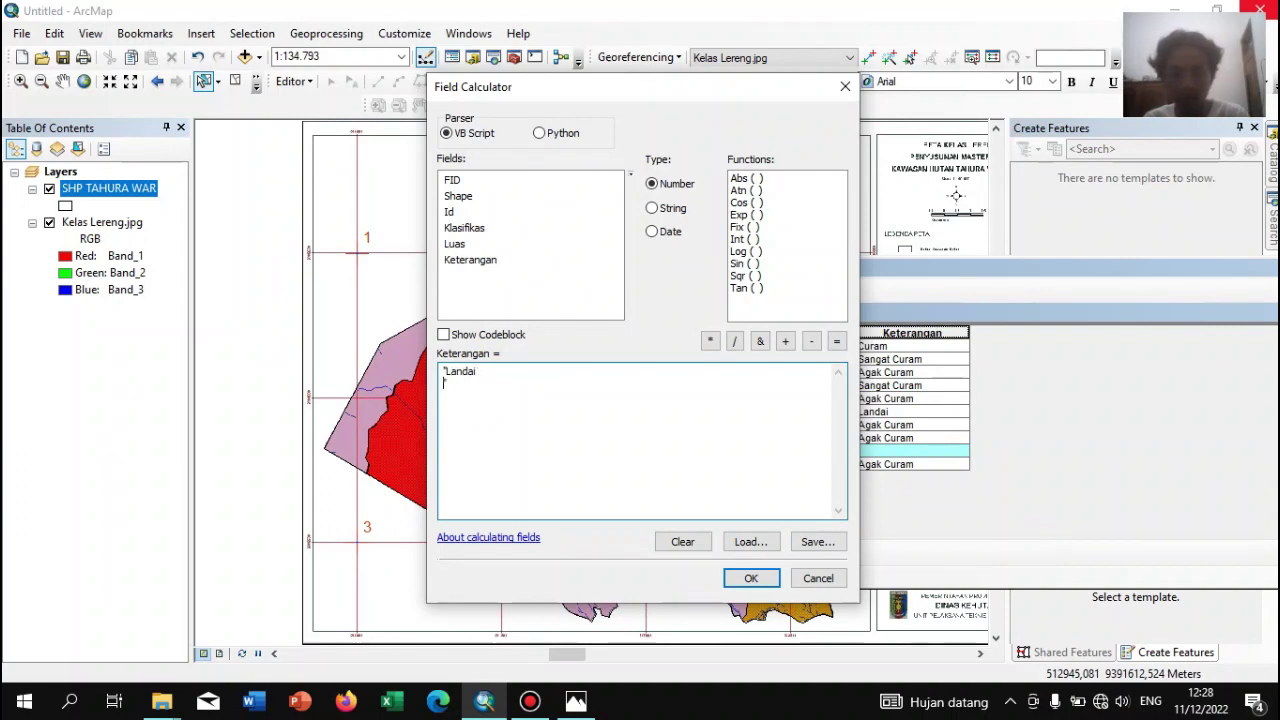
{"action": "left_click", "coordinate": [765, 582]}
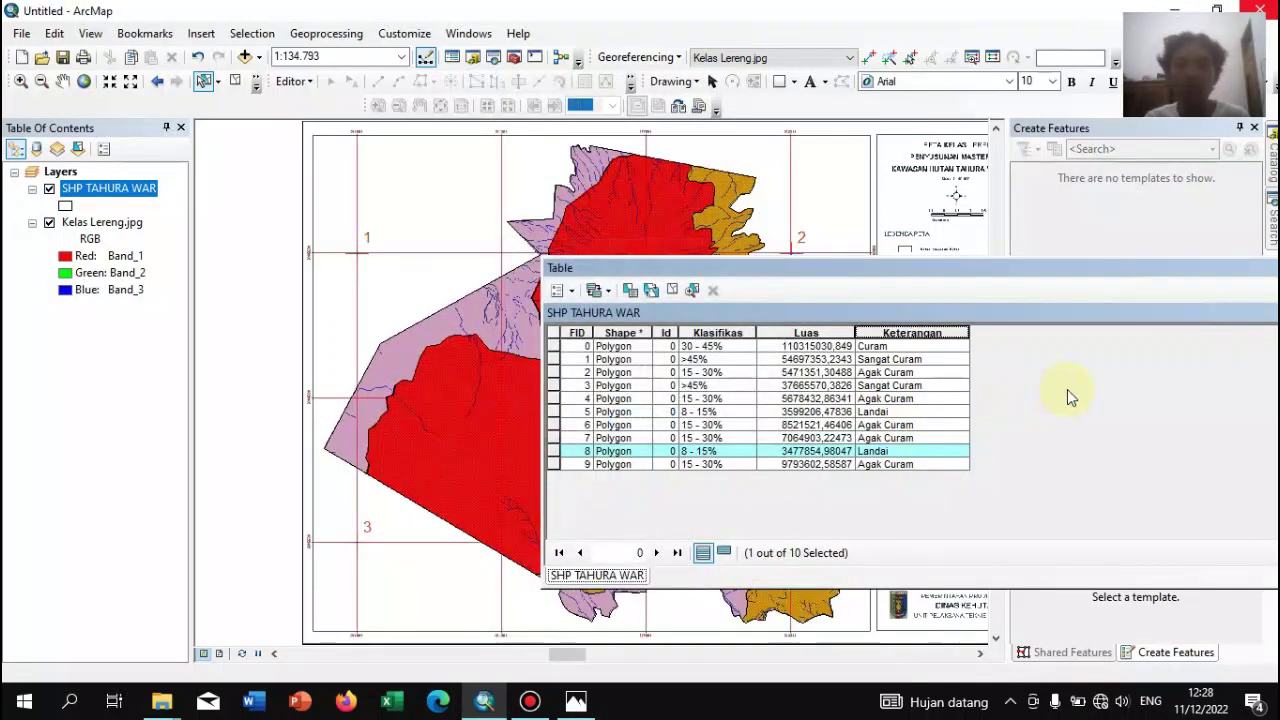
Add a field named Skor of type Double to the SHP TAHURA WAR table and narrow its column
{"action": "left_click_drag", "start_coordinate": [925, 268], "coordinate": [716, 198]}
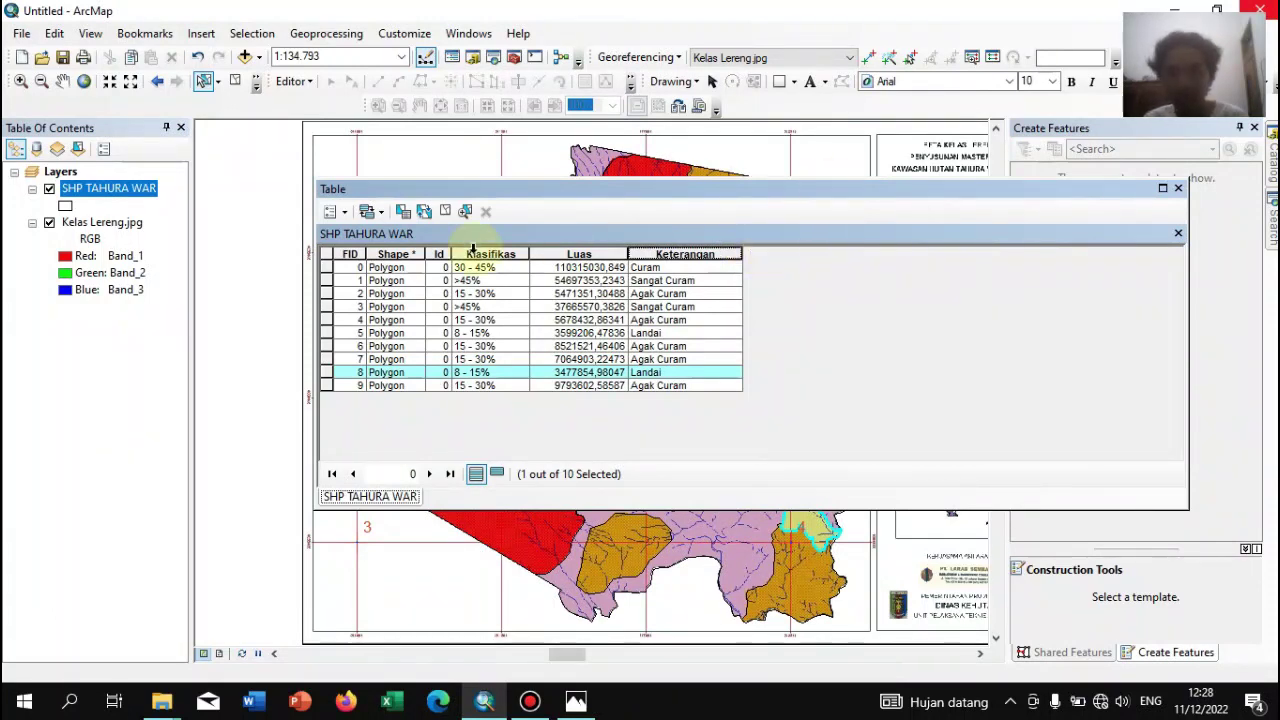
{"action": "left_click", "coordinate": [343, 213]}
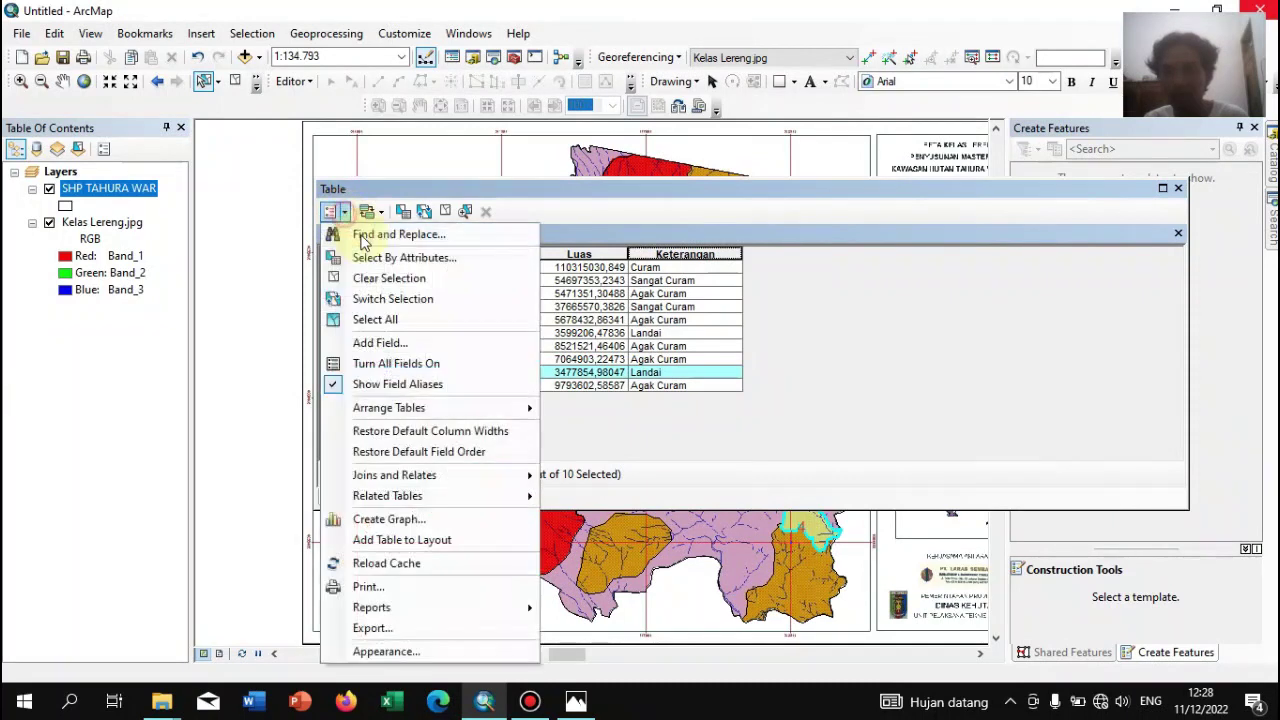
{"action": "left_click", "coordinate": [378, 345]}
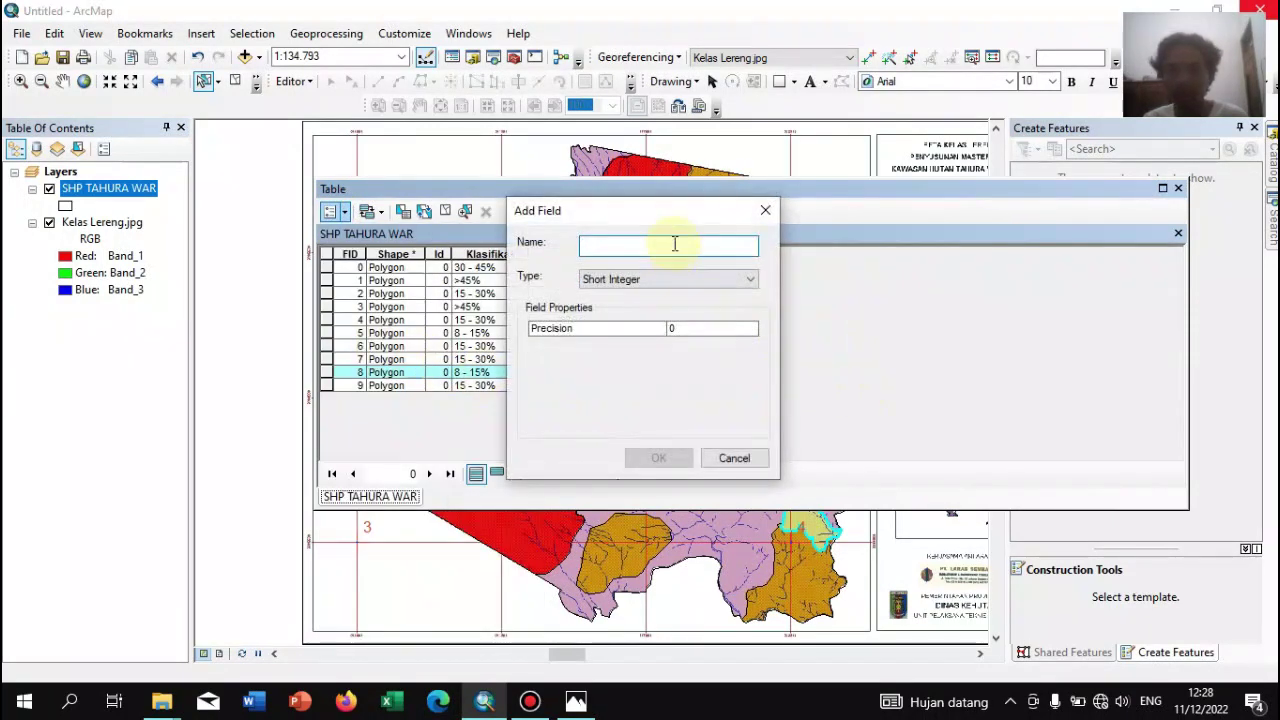
{"action": "type", "text": "Skor"}
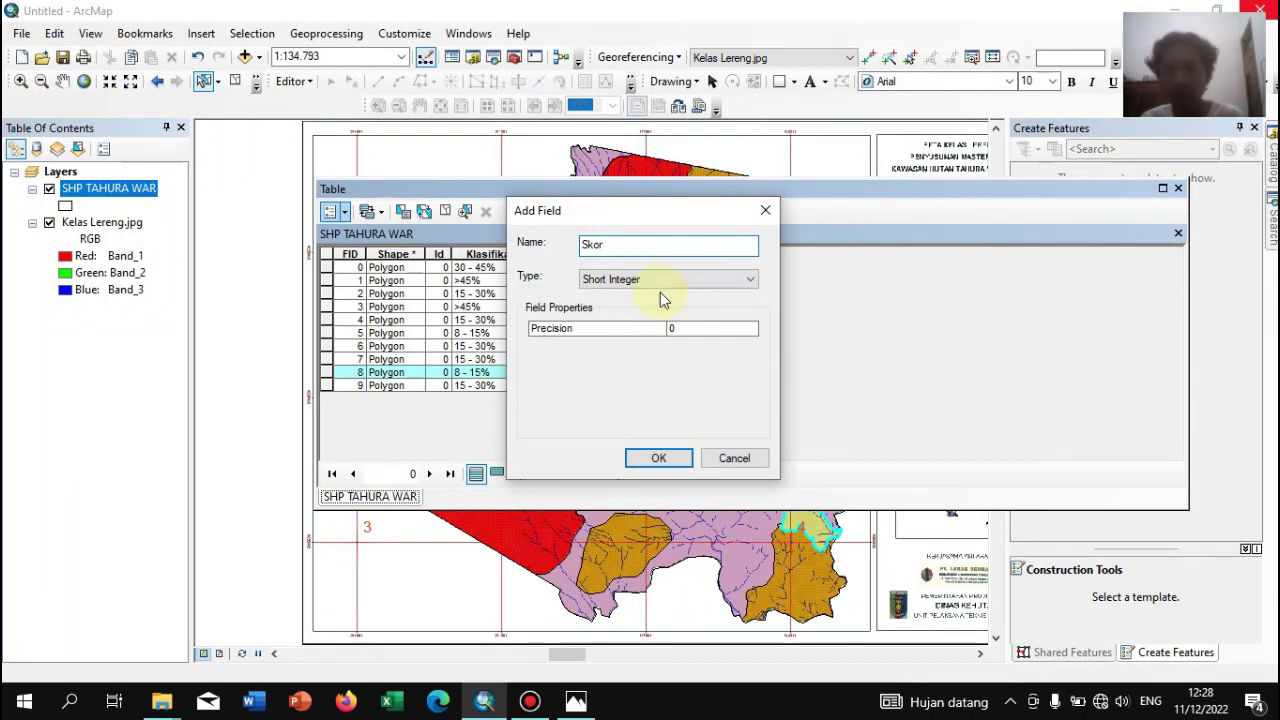
{"action": "left_click", "coordinate": [655, 283]}
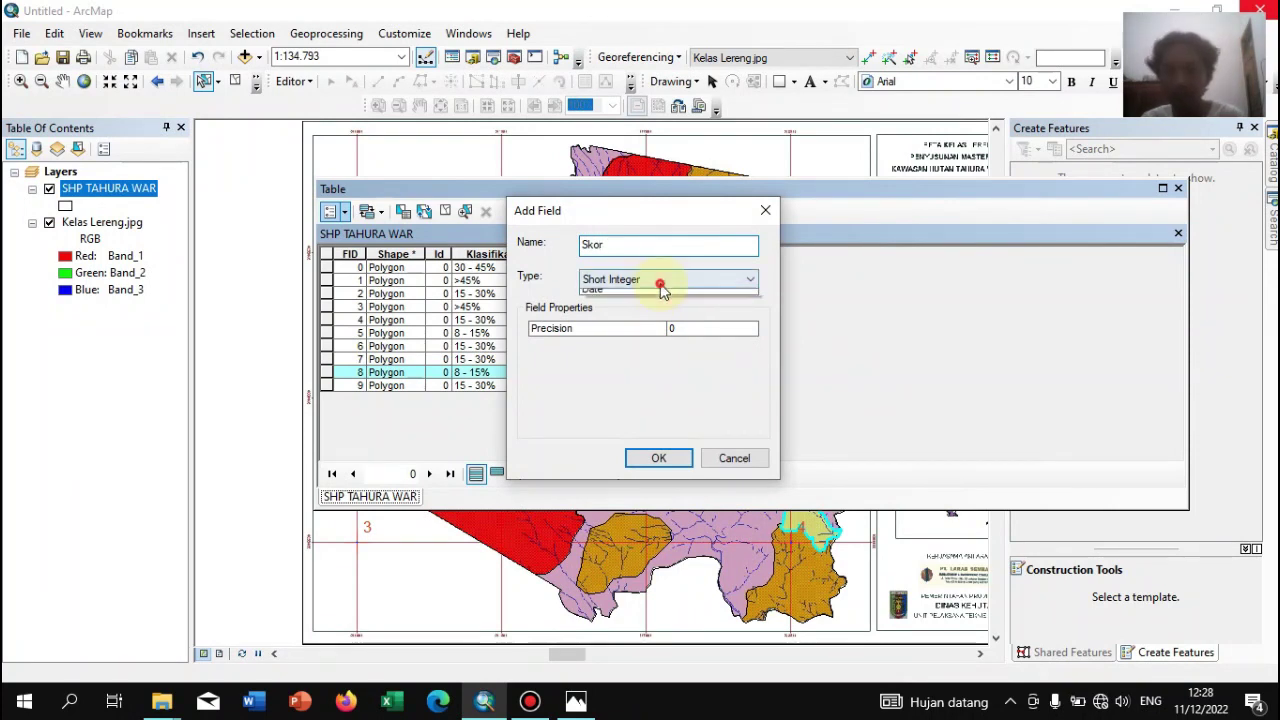
{"action": "left_click", "coordinate": [650, 334]}
{"action": "left_click", "coordinate": [667, 463]}
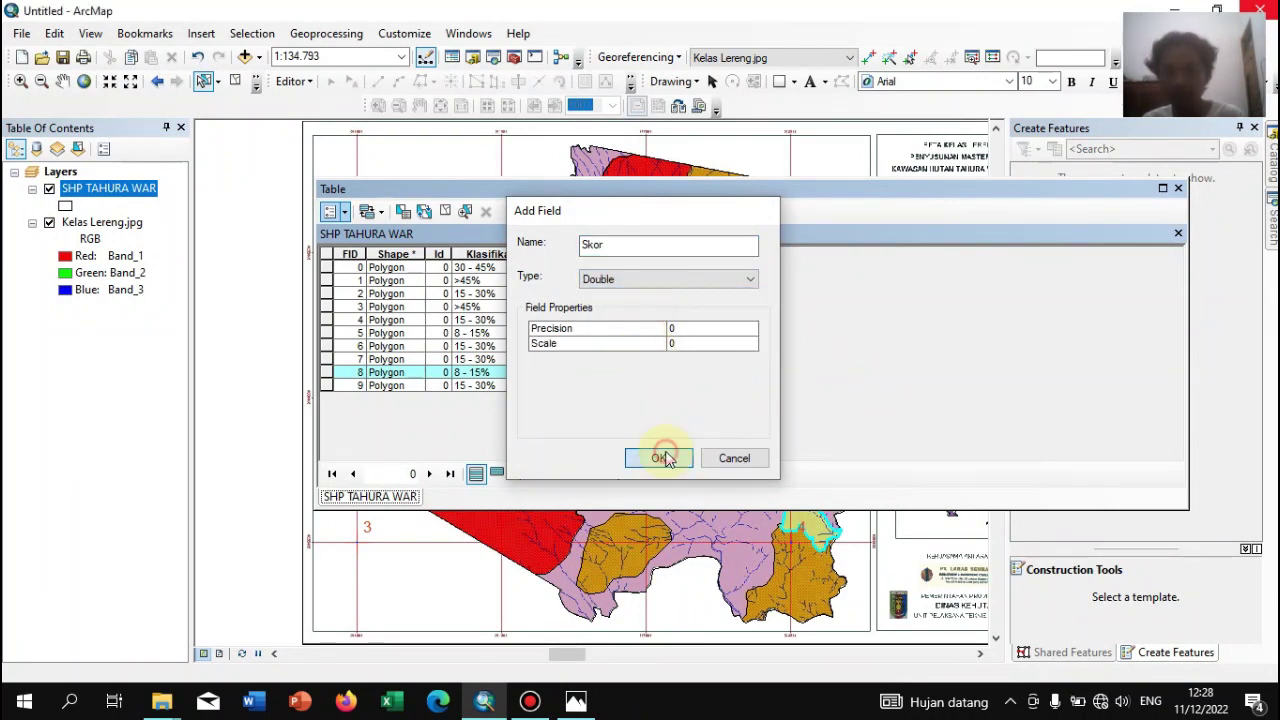
{"action": "left_click_drag", "start_coordinate": [901, 255], "coordinate": [841, 258]}
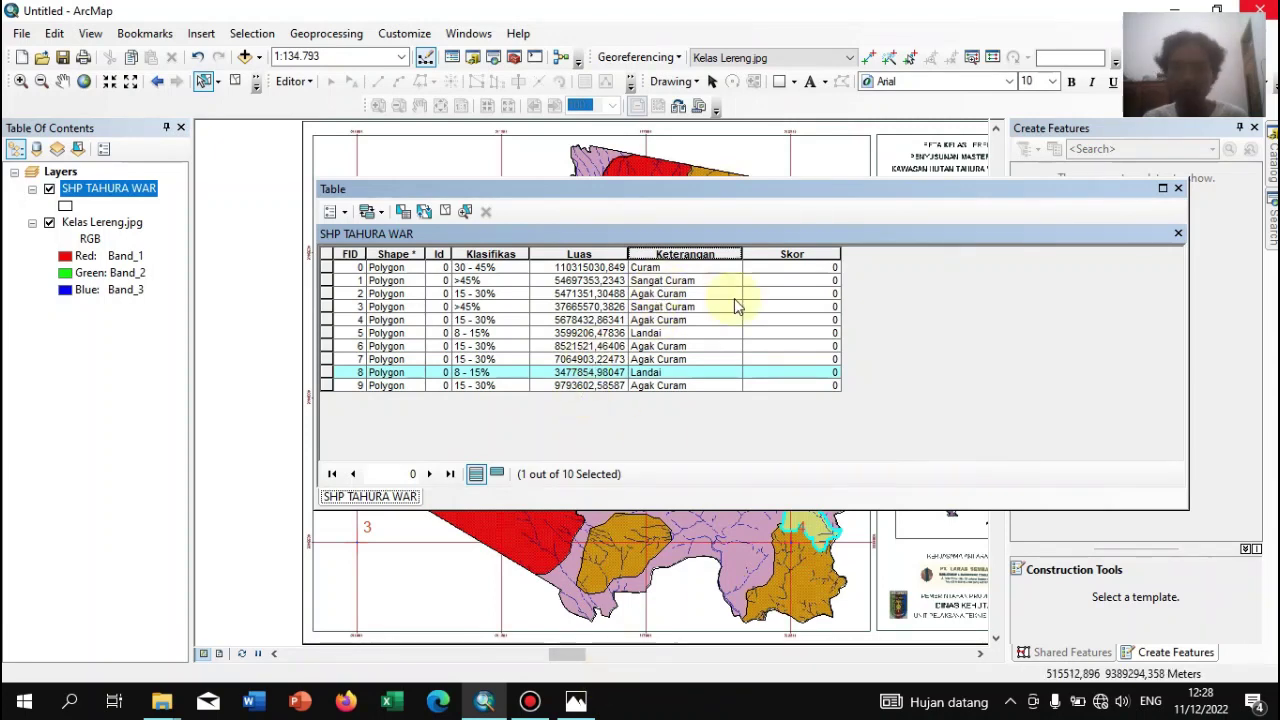
Check the slope score table in Photos, and in ArcMap calculate Skor as 40 for the two 8 - 15% (Landai) records
{"action": "left_click", "coordinate": [584, 693]}
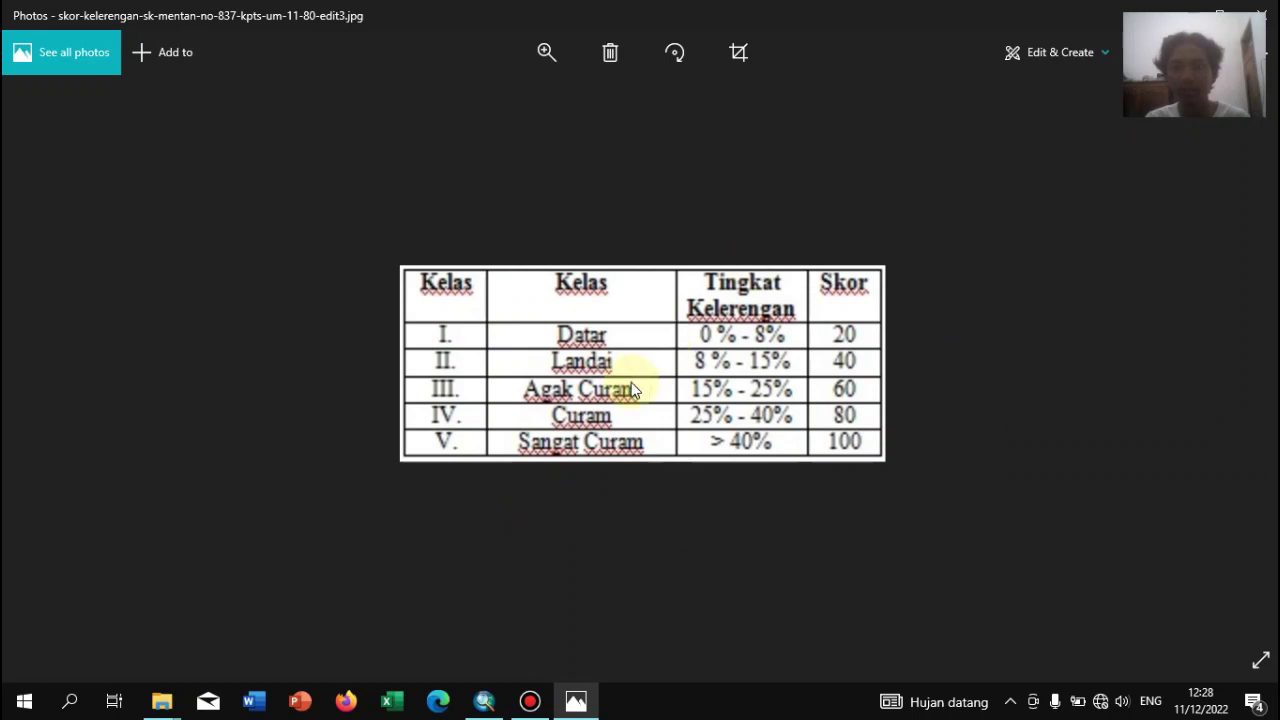
{"action": "left_click", "coordinate": [484, 700]}
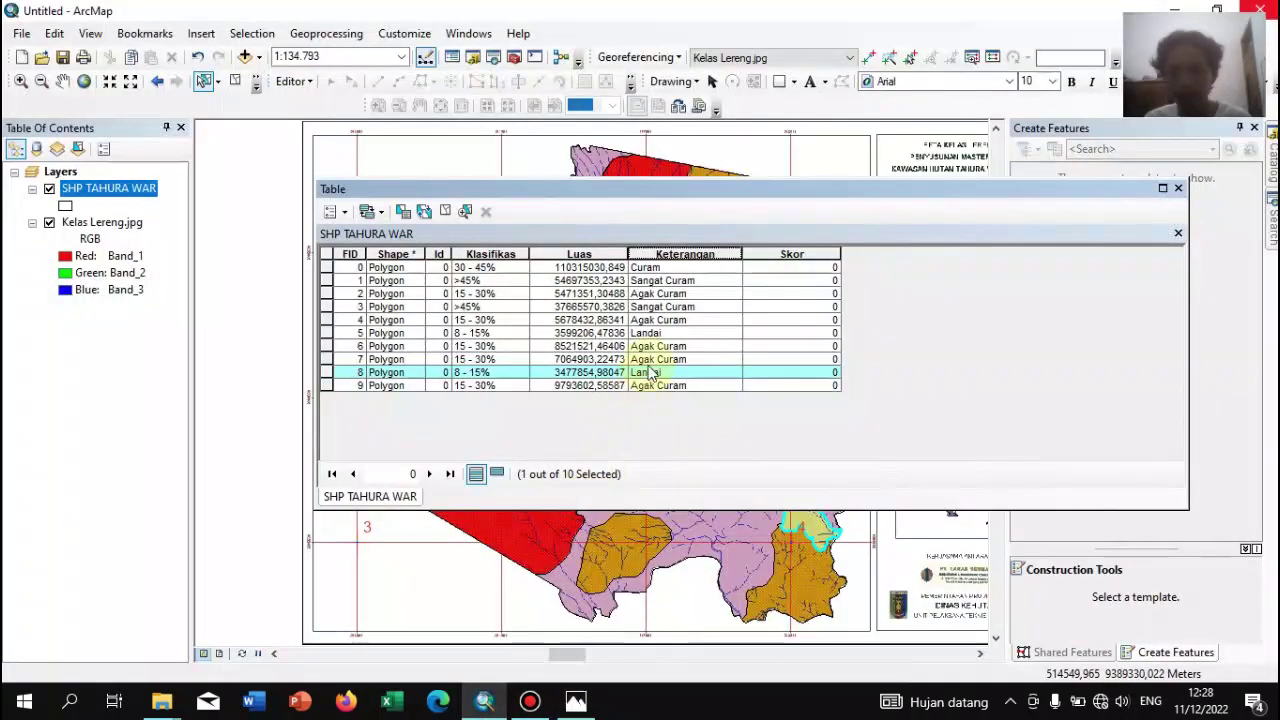
{"action": "left_click", "coordinate": [329, 333], "text": "ctrl"}
{"action": "right_click", "coordinate": [771, 258]}
{"action": "left_click", "coordinate": [823, 378]}
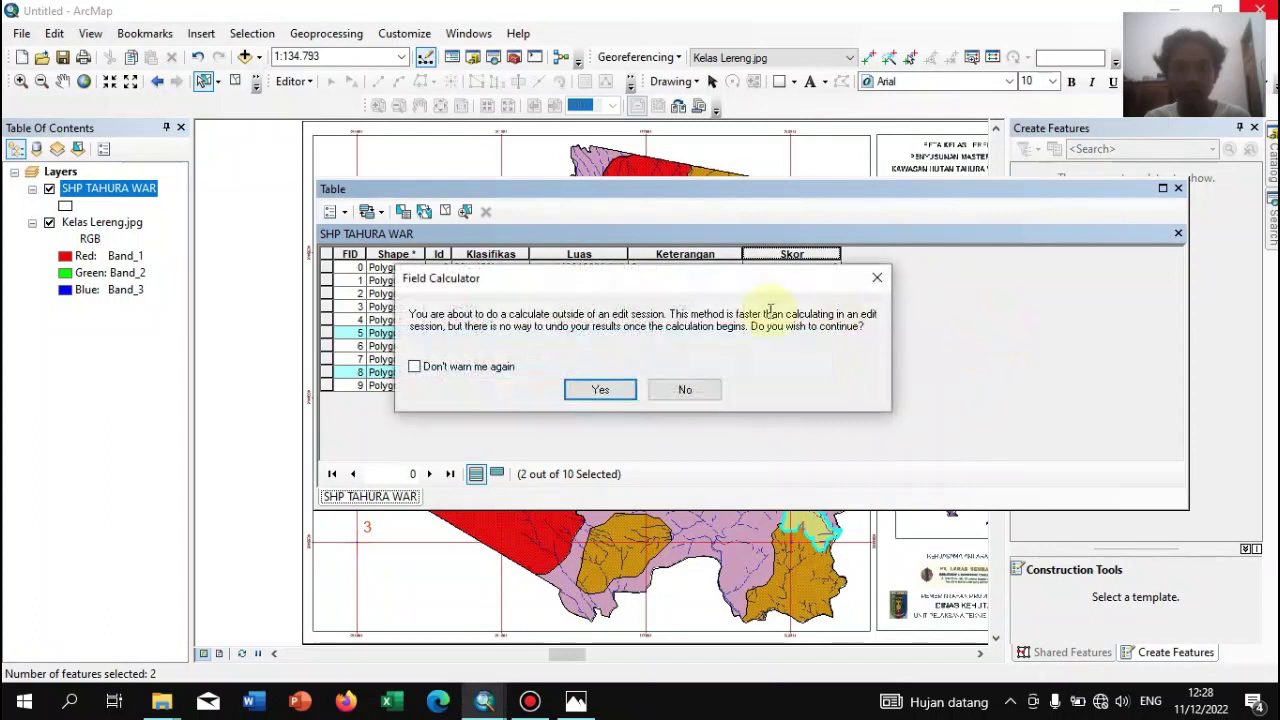
{"action": "left_click", "coordinate": [598, 390]}
{"action": "double_click", "coordinate": [502, 376]}
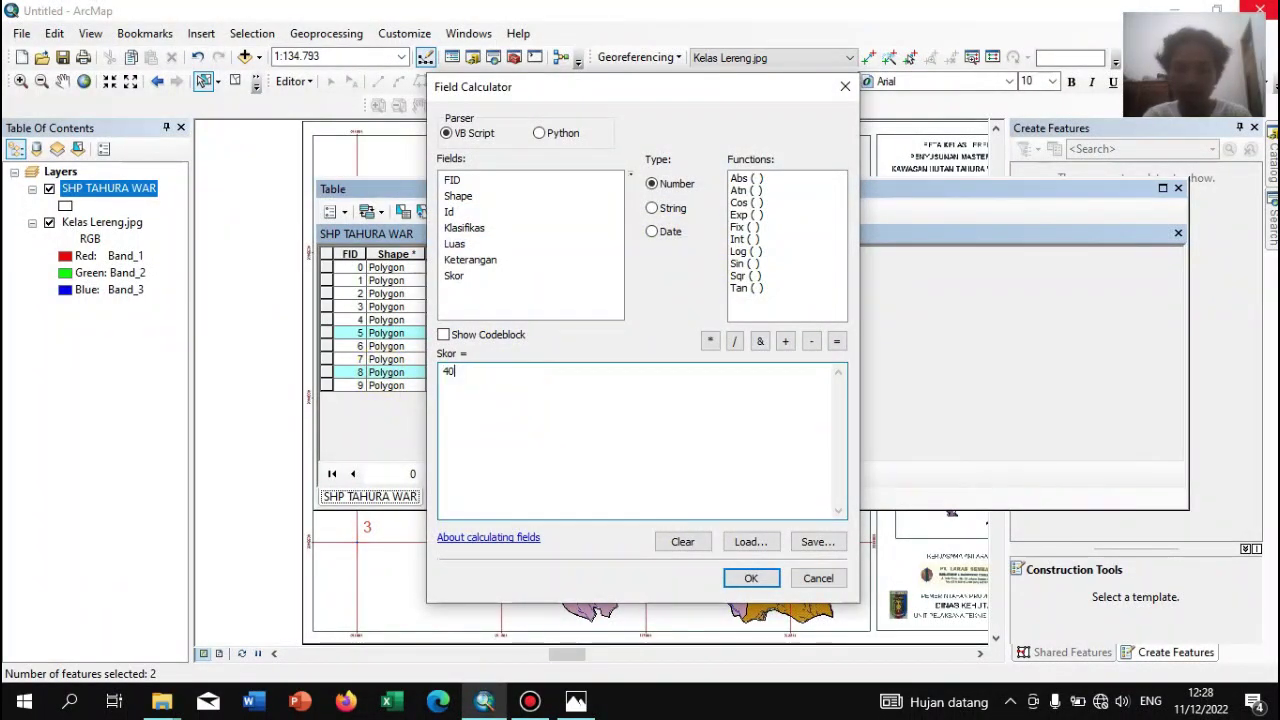
{"action": "left_click", "coordinate": [750, 578]}
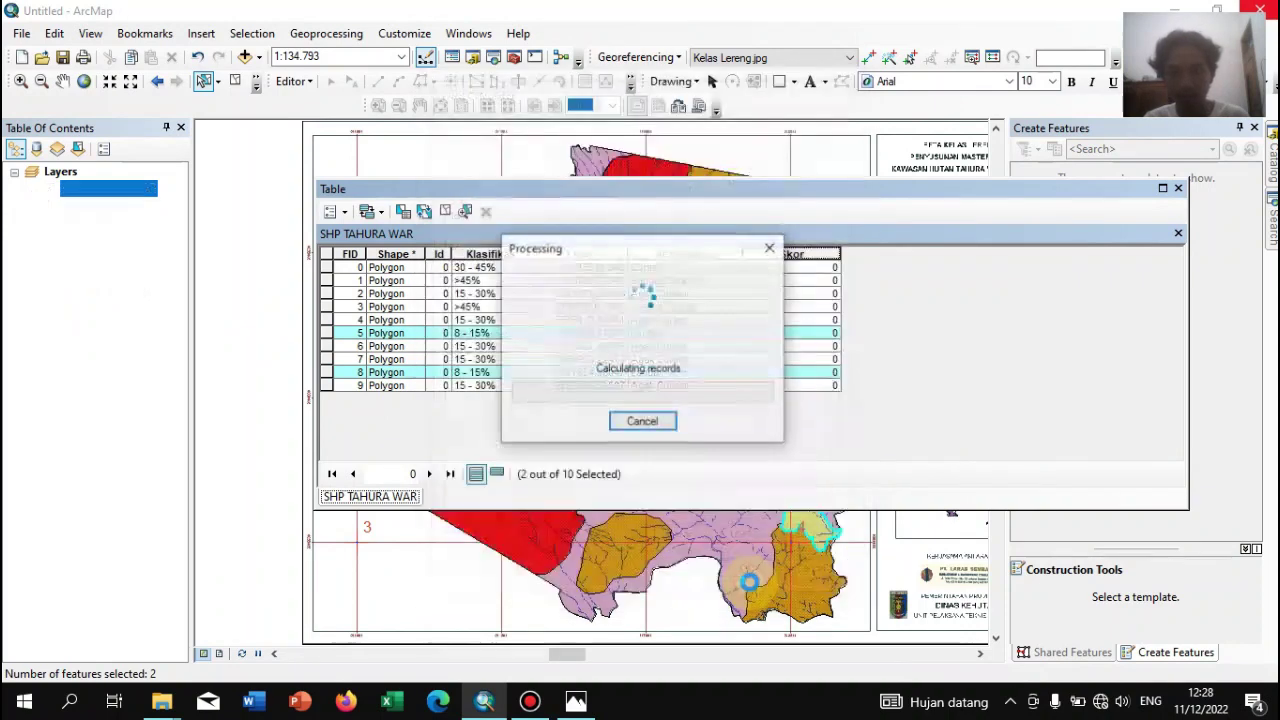
Recheck the score table in Photos, and in ArcMap calculate Skor as 60 for the five 15 - 30% (Agak Curam) records
{"action": "left_click", "coordinate": [576, 701]}
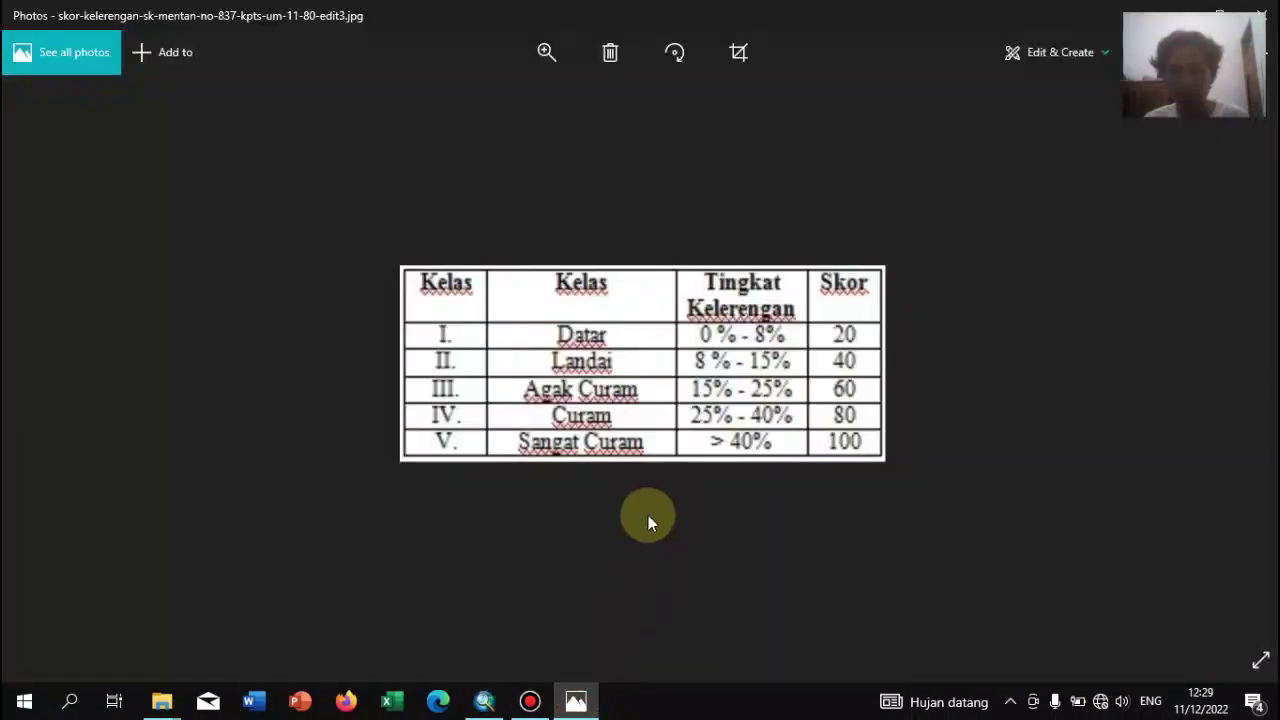
{"action": "left_click", "coordinate": [578, 697]}
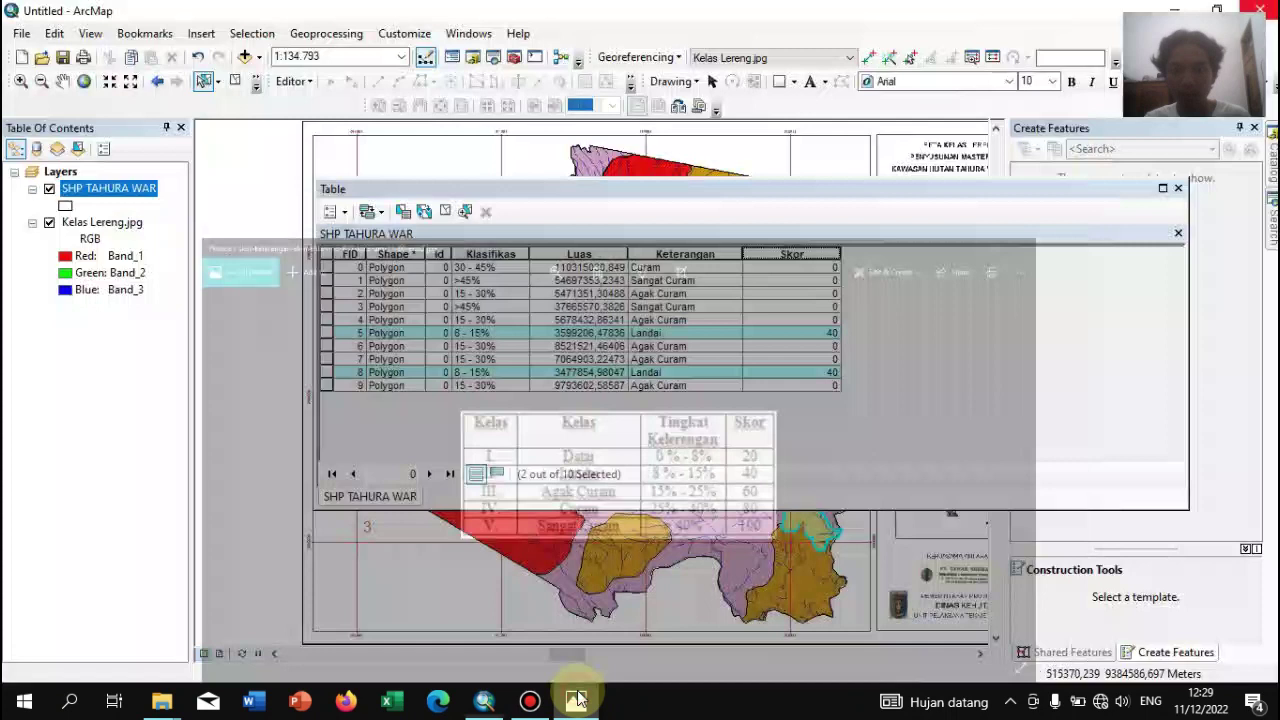
{"action": "left_click", "coordinate": [327, 281]}
{"action": "left_click", "coordinate": [326, 293]}
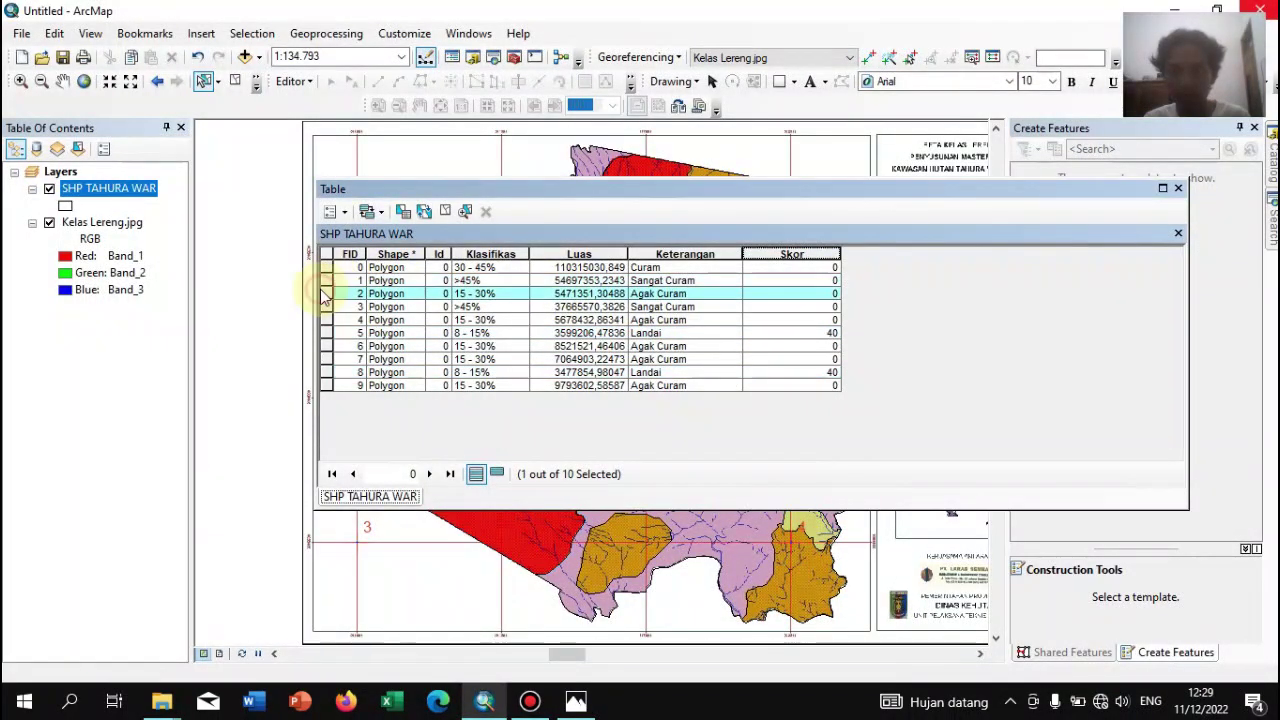
{"action": "left_click", "coordinate": [328, 386], "text": "ctrl"}
{"action": "left_click", "coordinate": [328, 359], "text": "ctrl"}
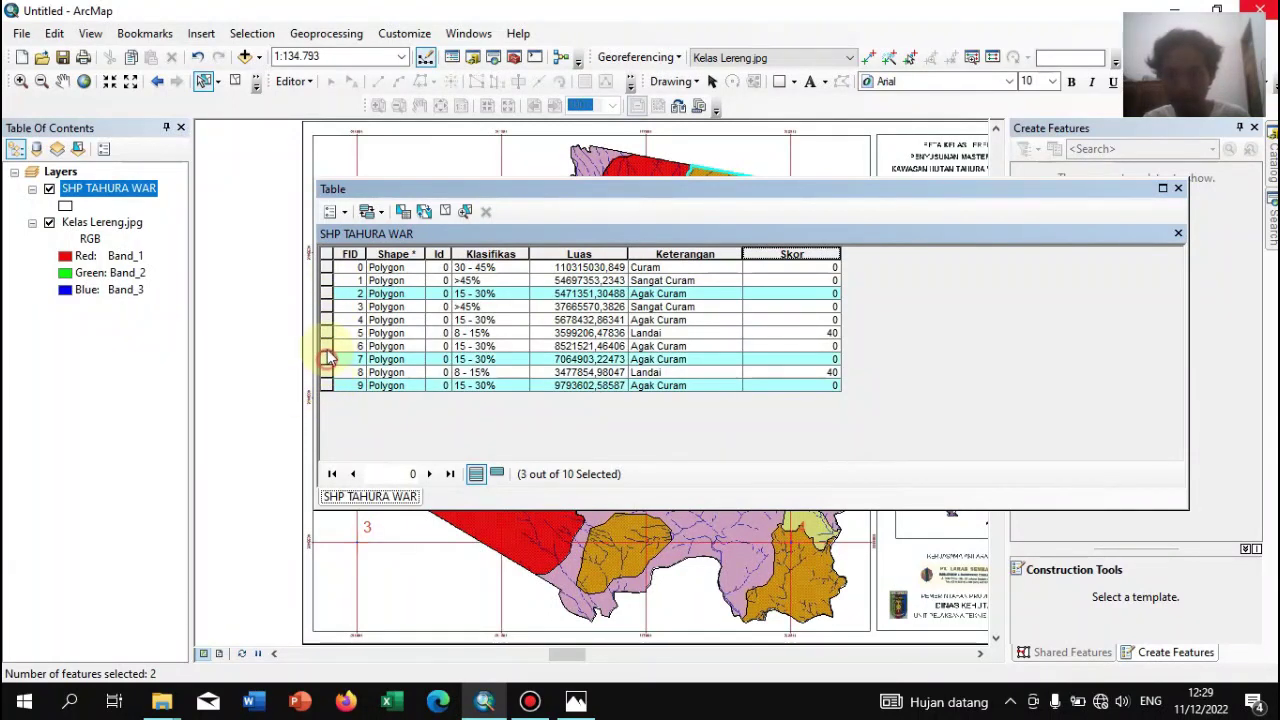
{"action": "left_click", "coordinate": [328, 346], "text": "ctrl"}
{"action": "left_click", "coordinate": [328, 320], "text": "ctrl"}
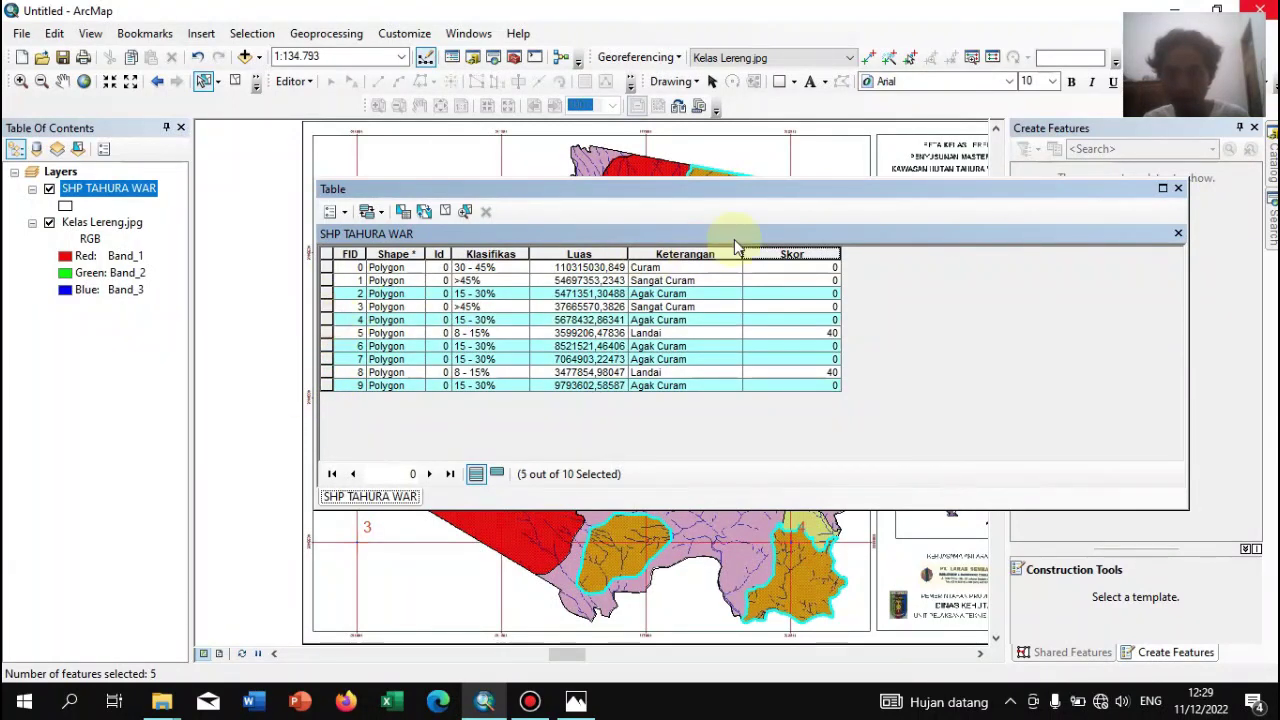
{"action": "right_click", "coordinate": [793, 253]}
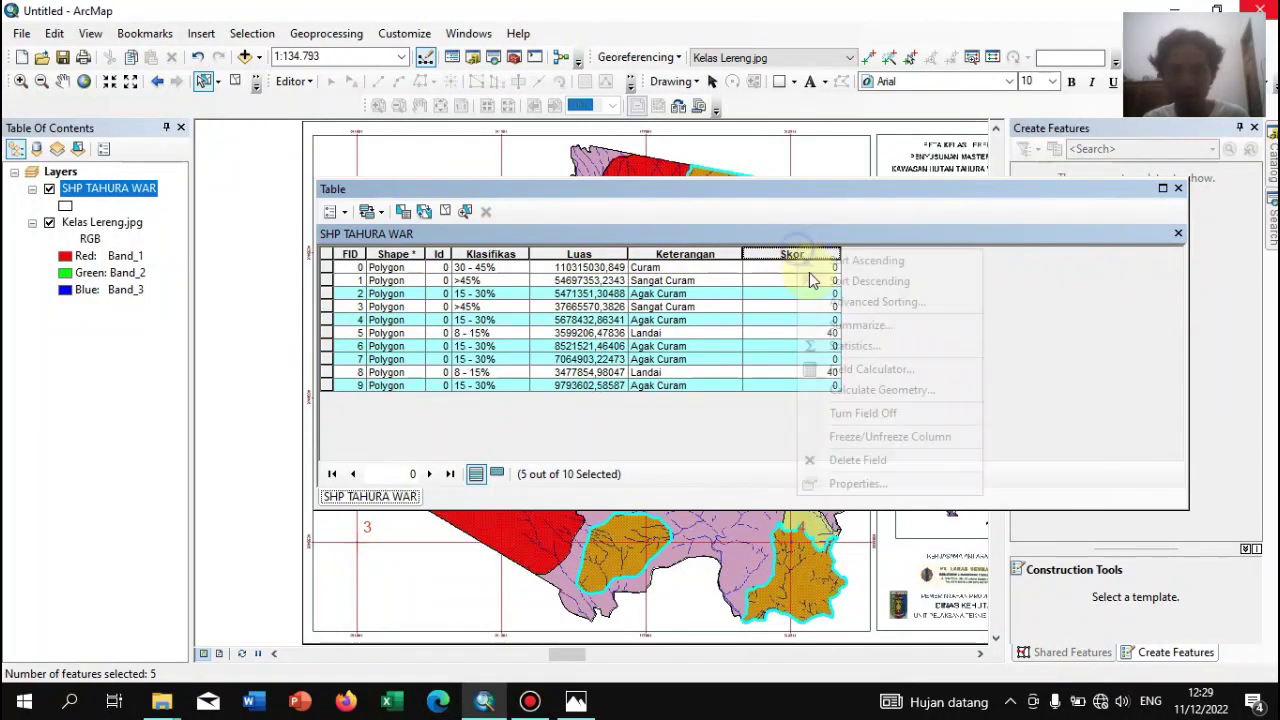
{"action": "left_click", "coordinate": [880, 368]}
{"action": "left_click", "coordinate": [597, 389]}
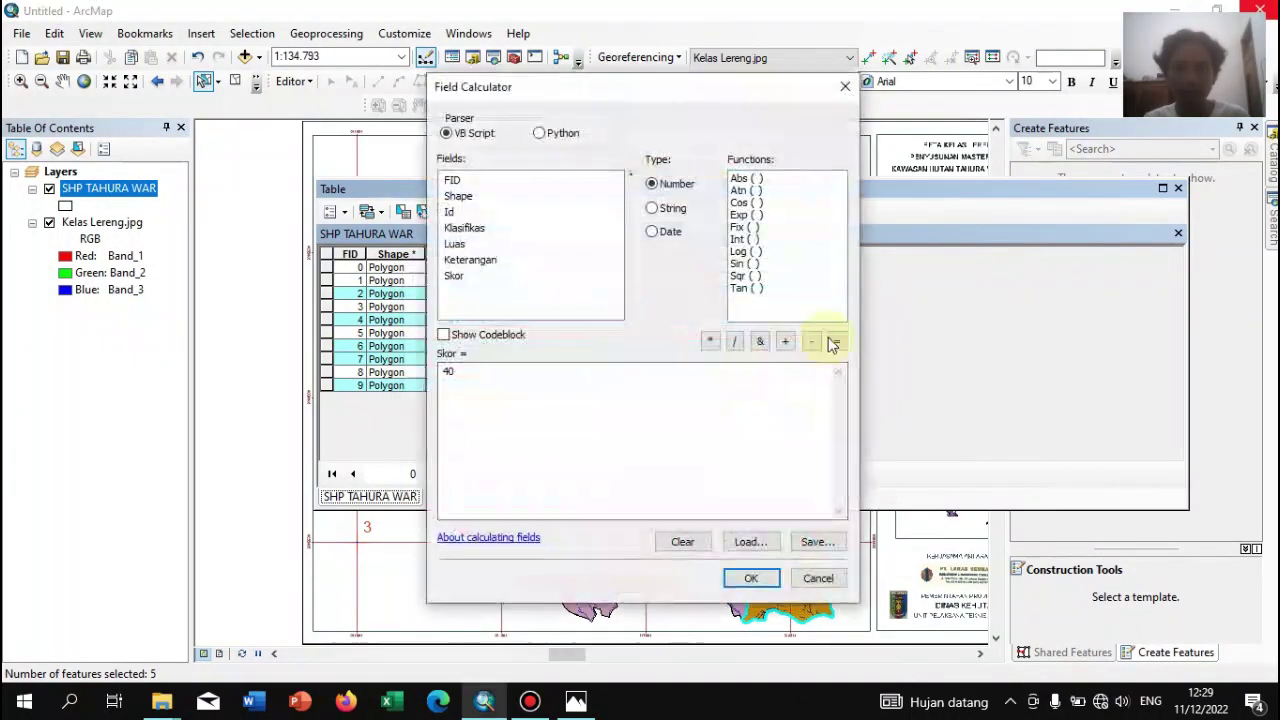
{"action": "left_click_drag", "start_coordinate": [488, 375], "coordinate": [417, 373]}
{"action": "type", "text": "6"}
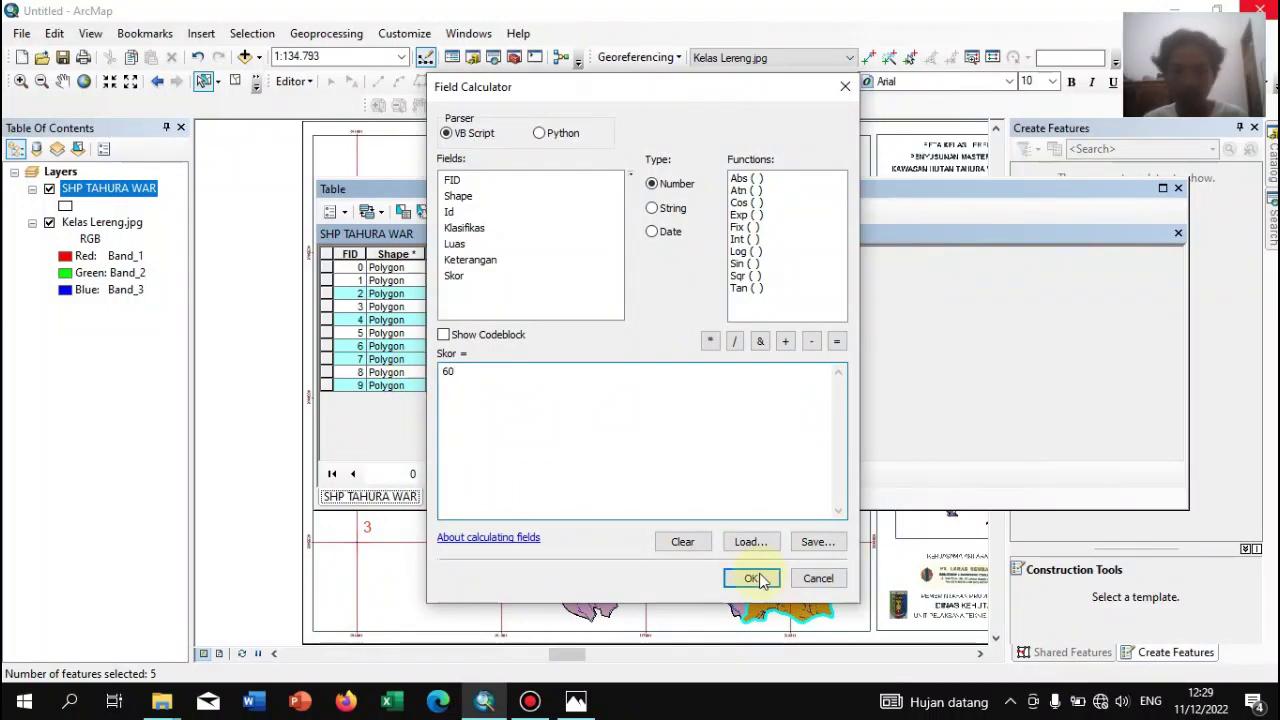
{"action": "left_click", "coordinate": [751, 578]}
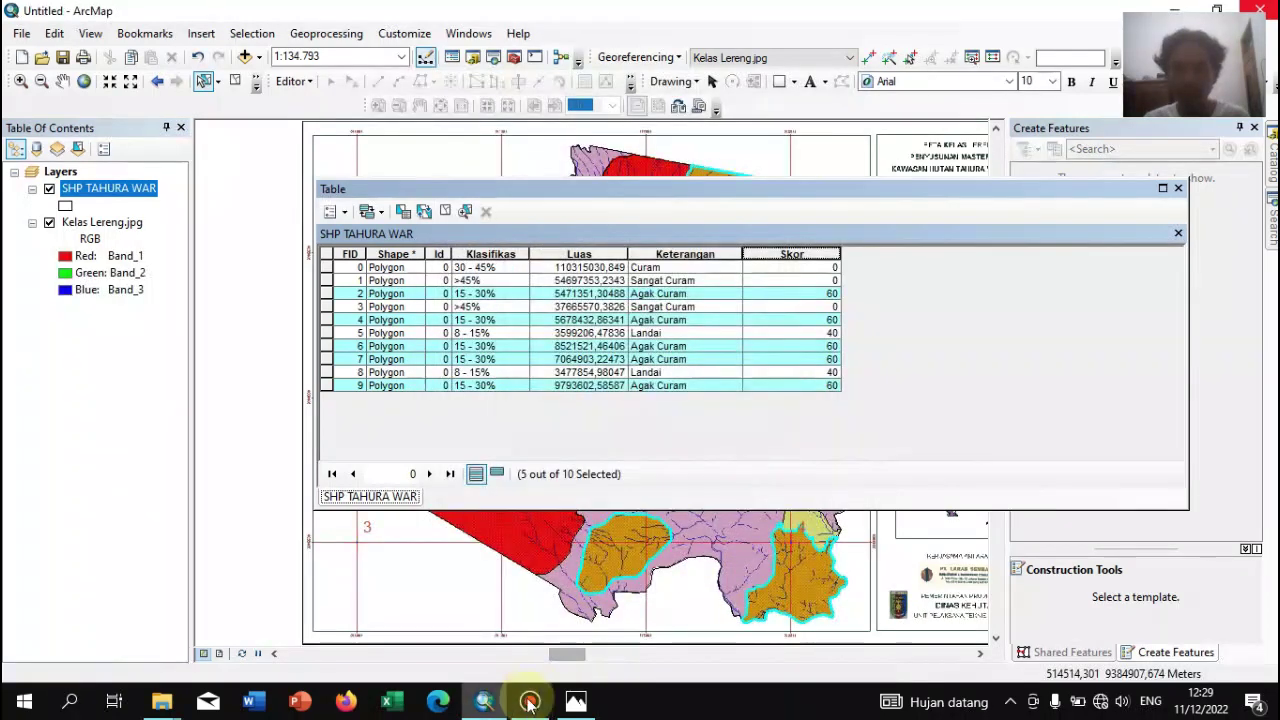
Consult the slope score table in Photos, and in ArcMap calculate Skor as 80 for the 30 - 45% (Curam) record
{"action": "left_click", "coordinate": [578, 703]}
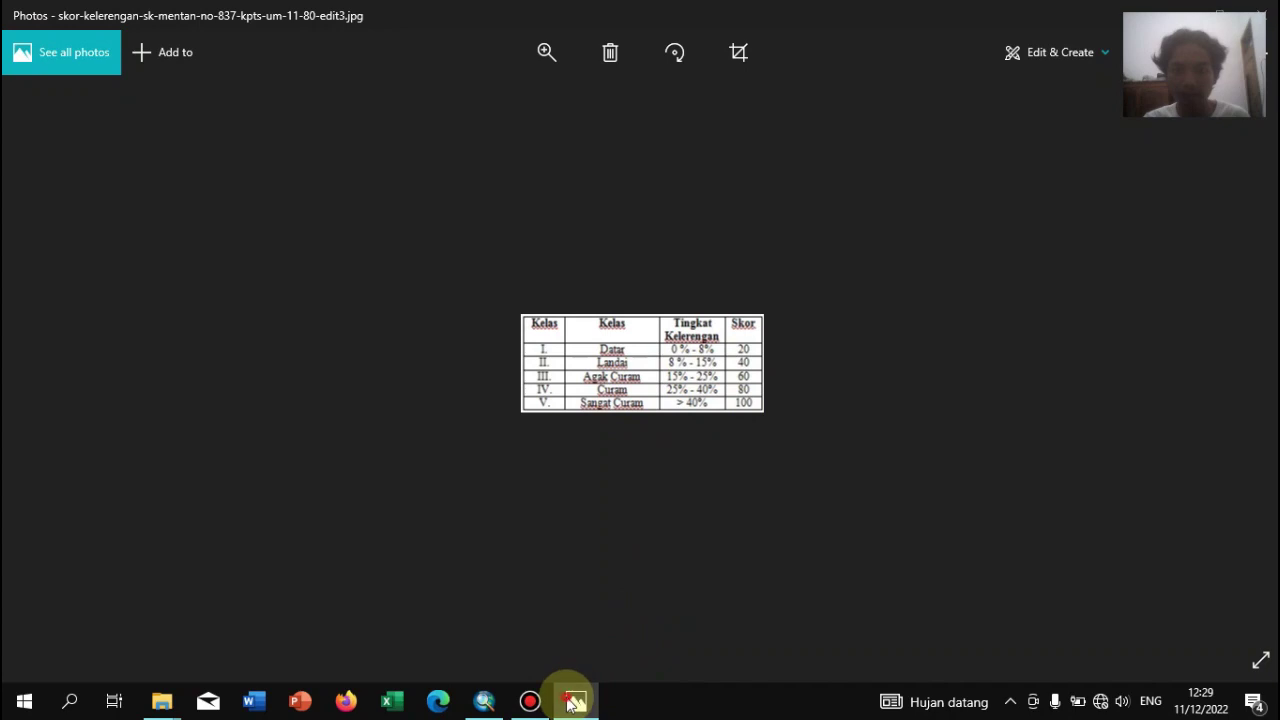
{"action": "left_click", "coordinate": [574, 703]}
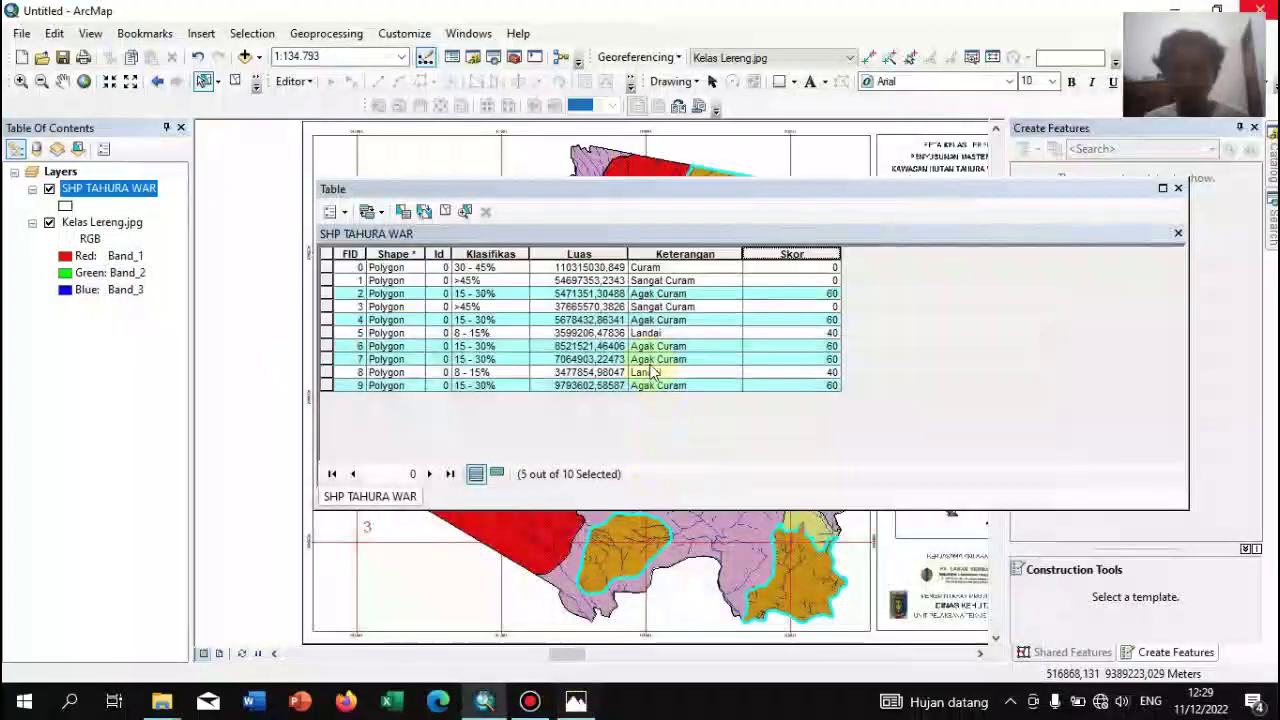
{"action": "left_click", "coordinate": [324, 268]}
{"action": "right_click", "coordinate": [324, 268]}
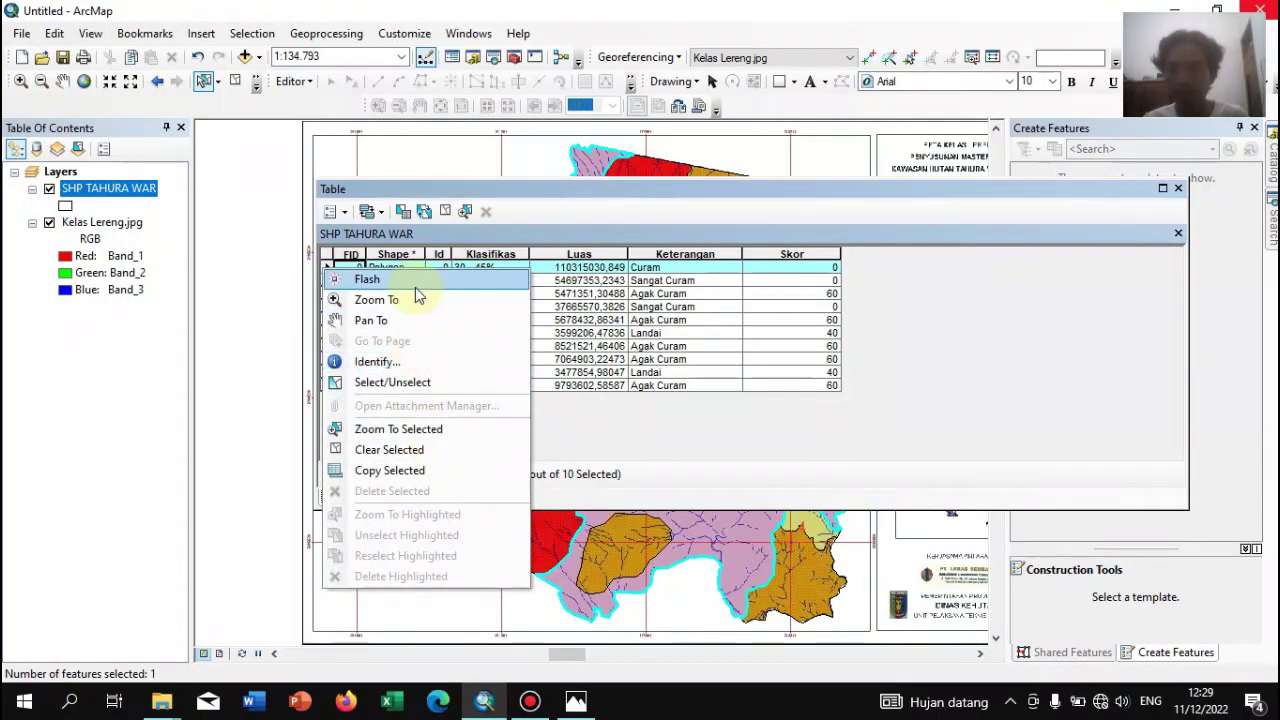
{"action": "left_click", "coordinate": [782, 255]}
{"action": "right_click", "coordinate": [782, 255]}
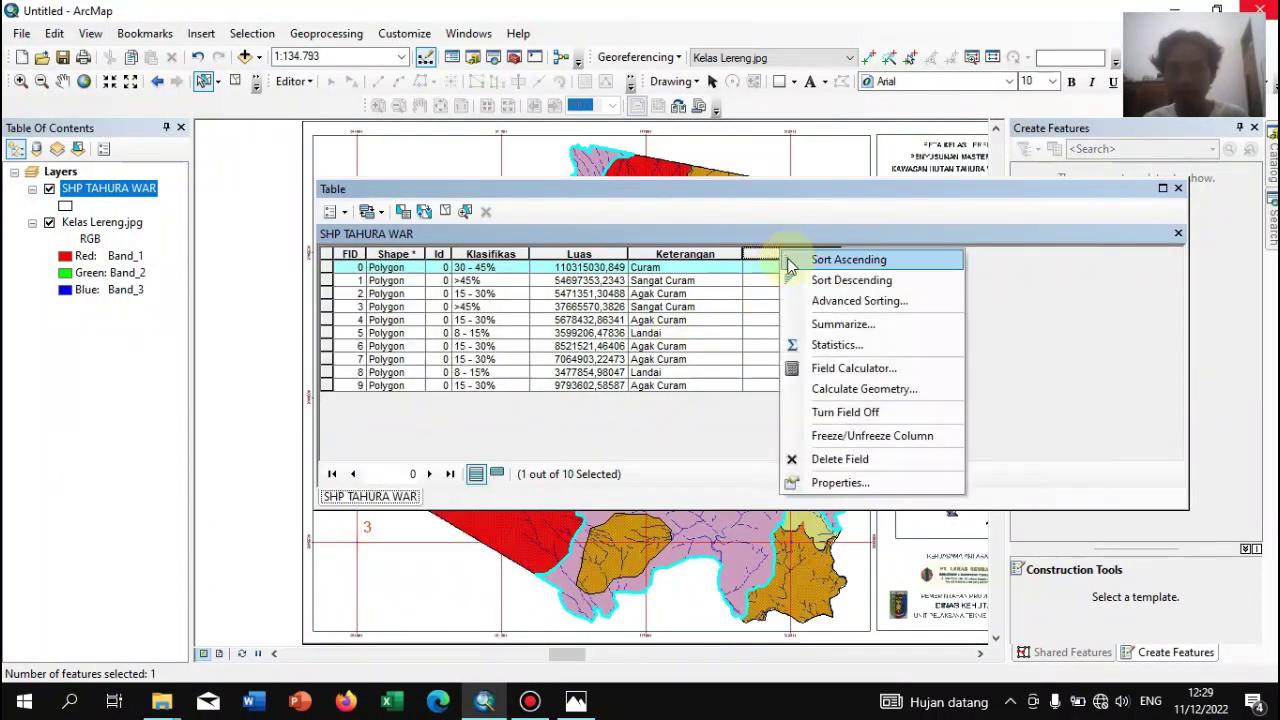
{"action": "left_click", "coordinate": [850, 367]}
{"action": "left_click", "coordinate": [618, 390]}
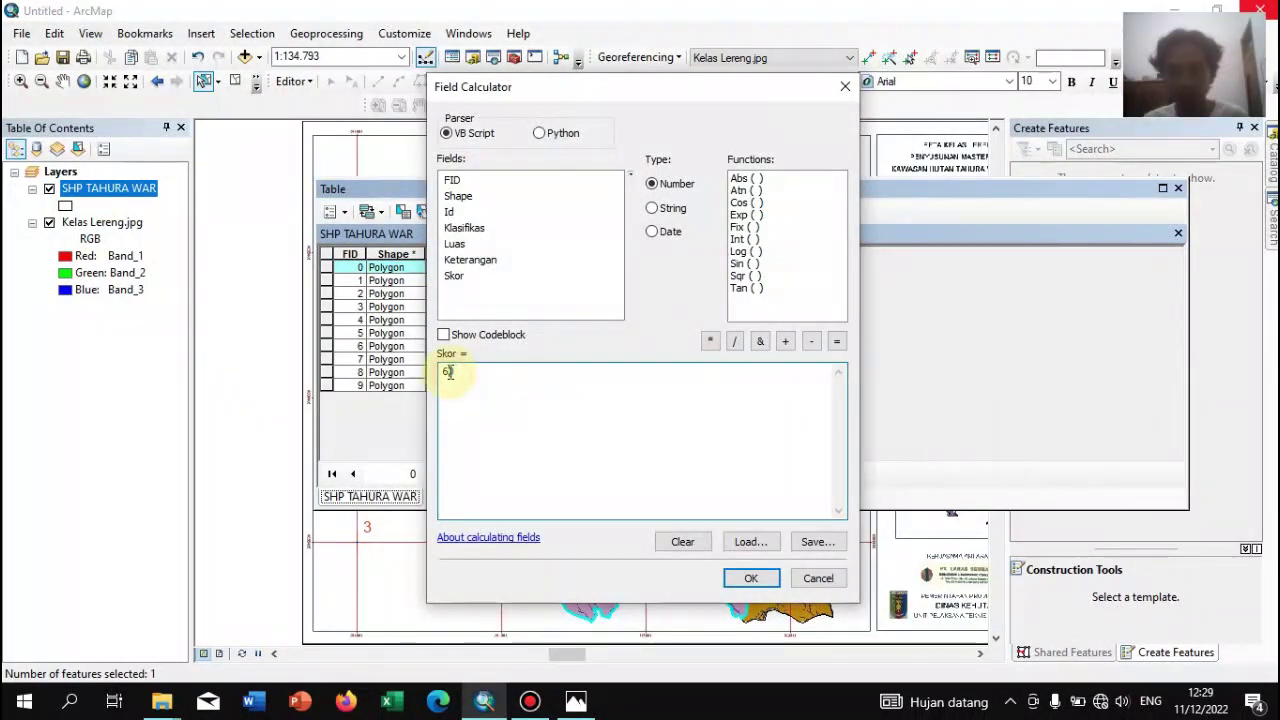
{"action": "double_click", "coordinate": [447, 372]}
{"action": "type", "text": "80"}
{"action": "left_click", "coordinate": [751, 580]}
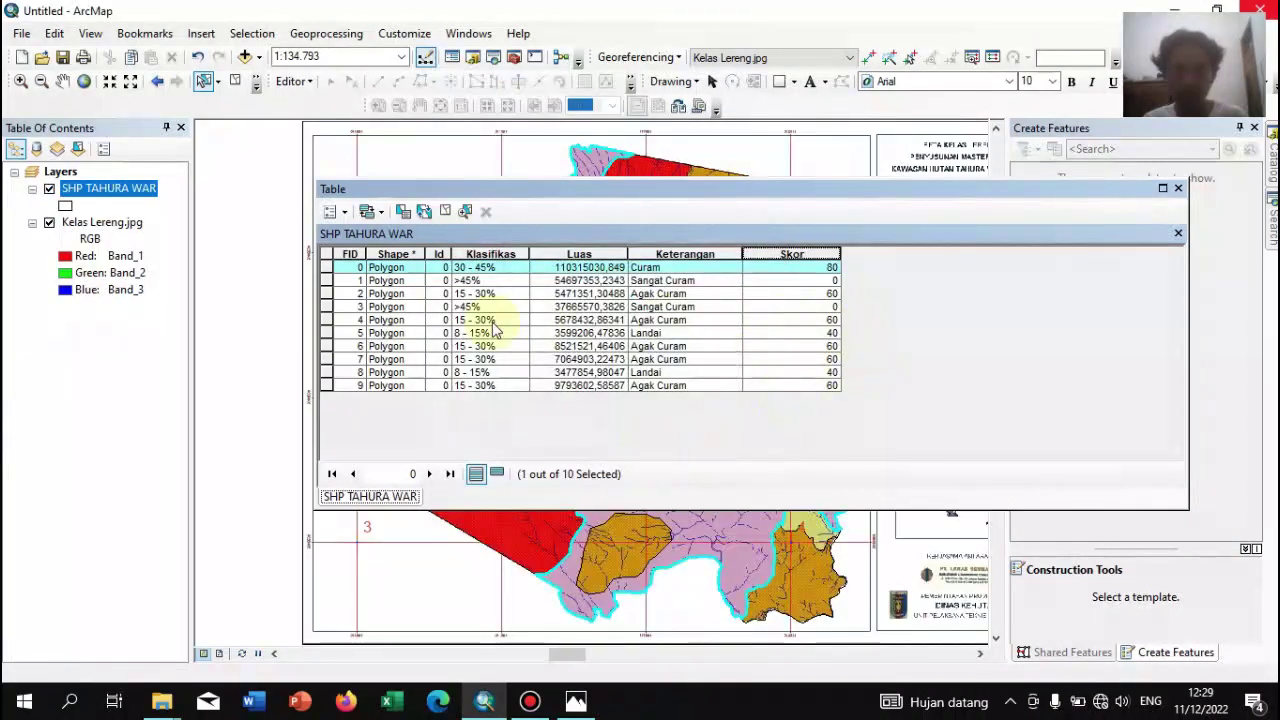
Select only the two >45% (Sangat Curam) records and calculate their Skor as 100
{"action": "left_click", "coordinate": [676, 308]}
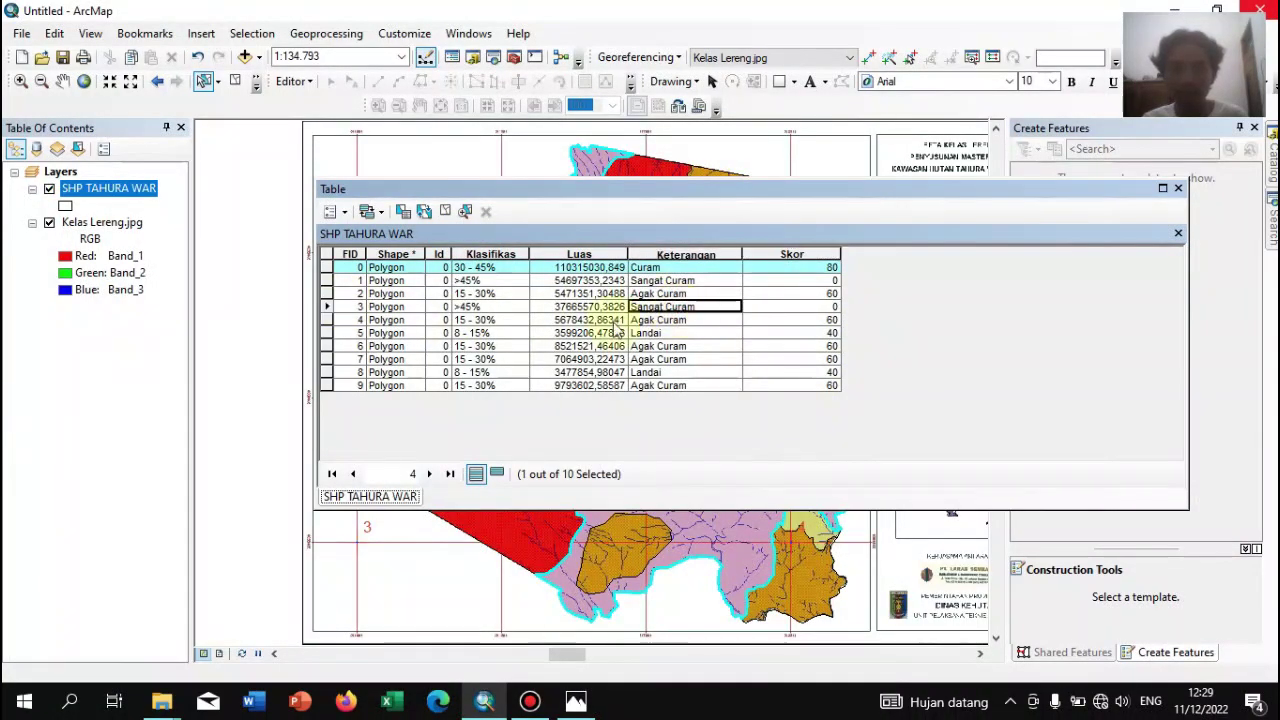
{"action": "left_click", "coordinate": [327, 281]}
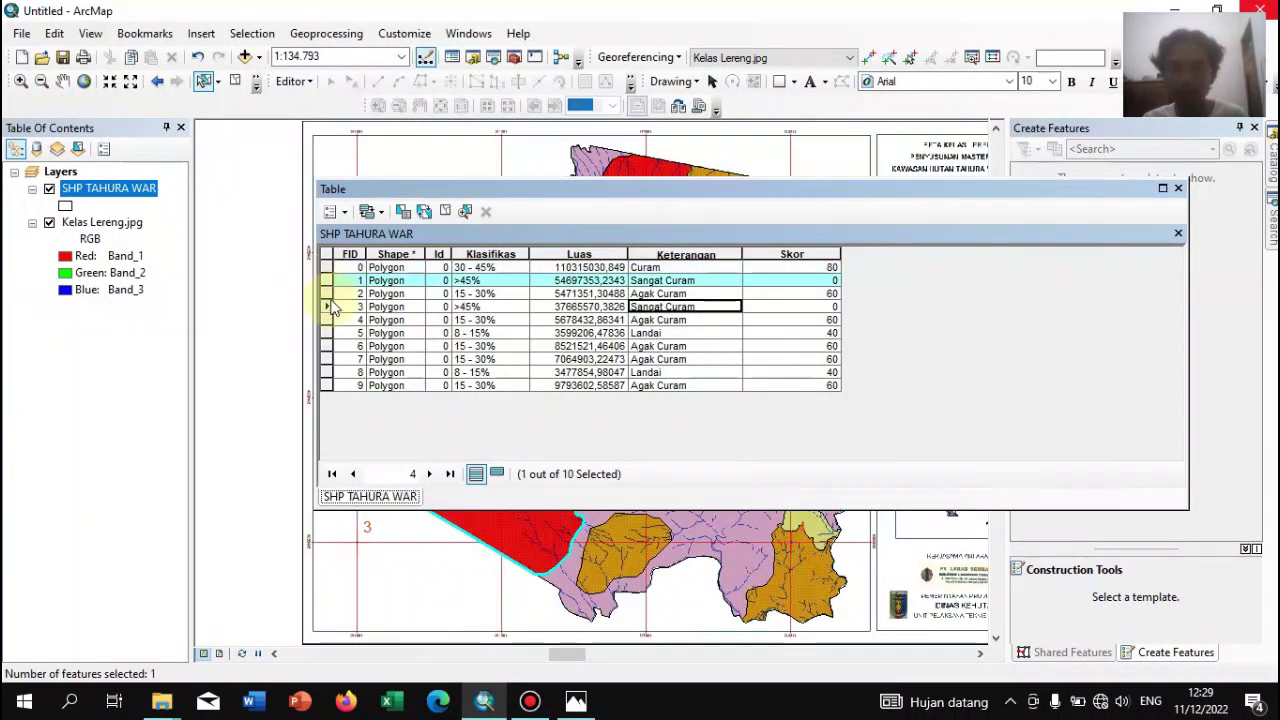
{"action": "left_click", "coordinate": [327, 307], "text": "ctrl"}
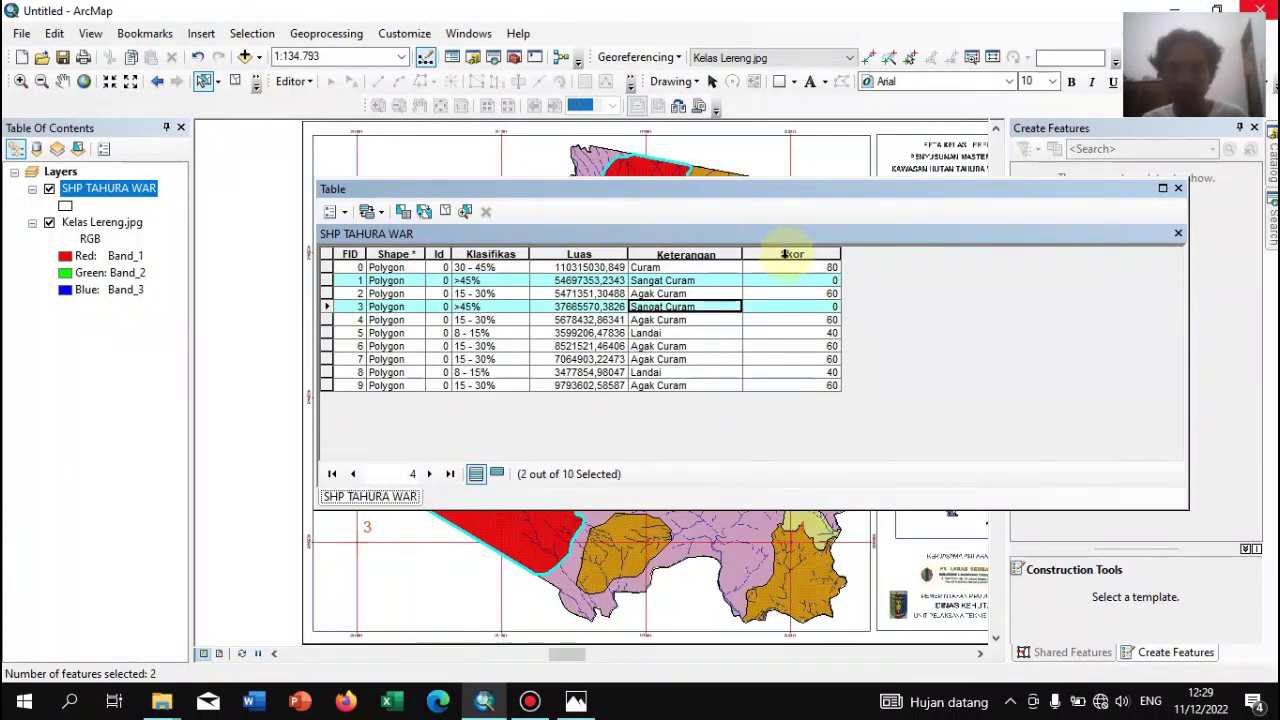
{"action": "right_click", "coordinate": [785, 254]}
{"action": "left_click", "coordinate": [857, 376]}
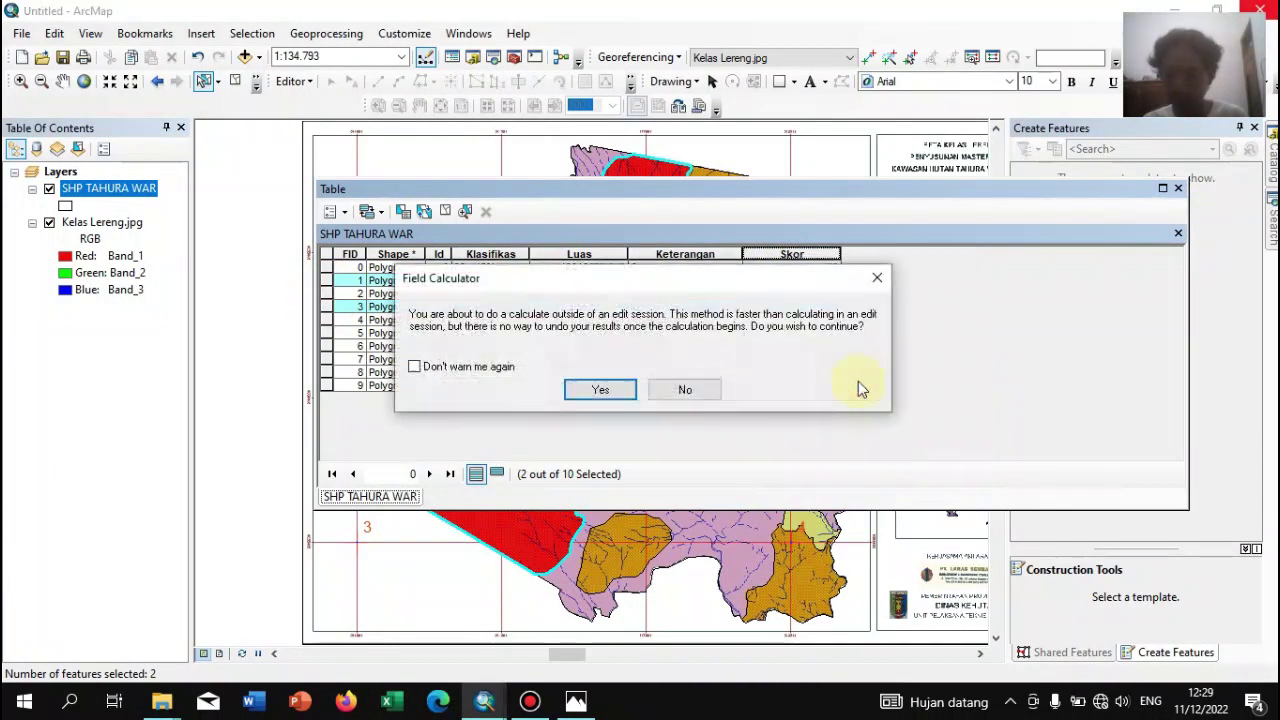
{"action": "left_click", "coordinate": [600, 389]}
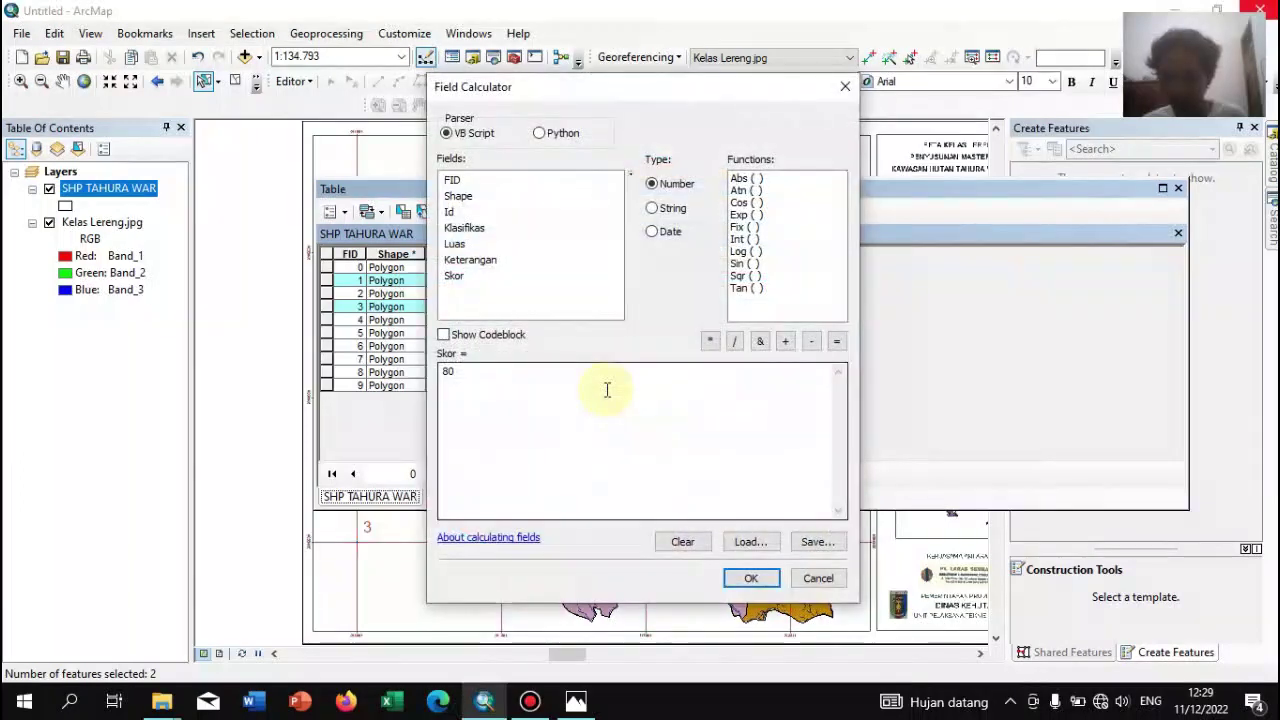
{"action": "double_click", "coordinate": [487, 372]}
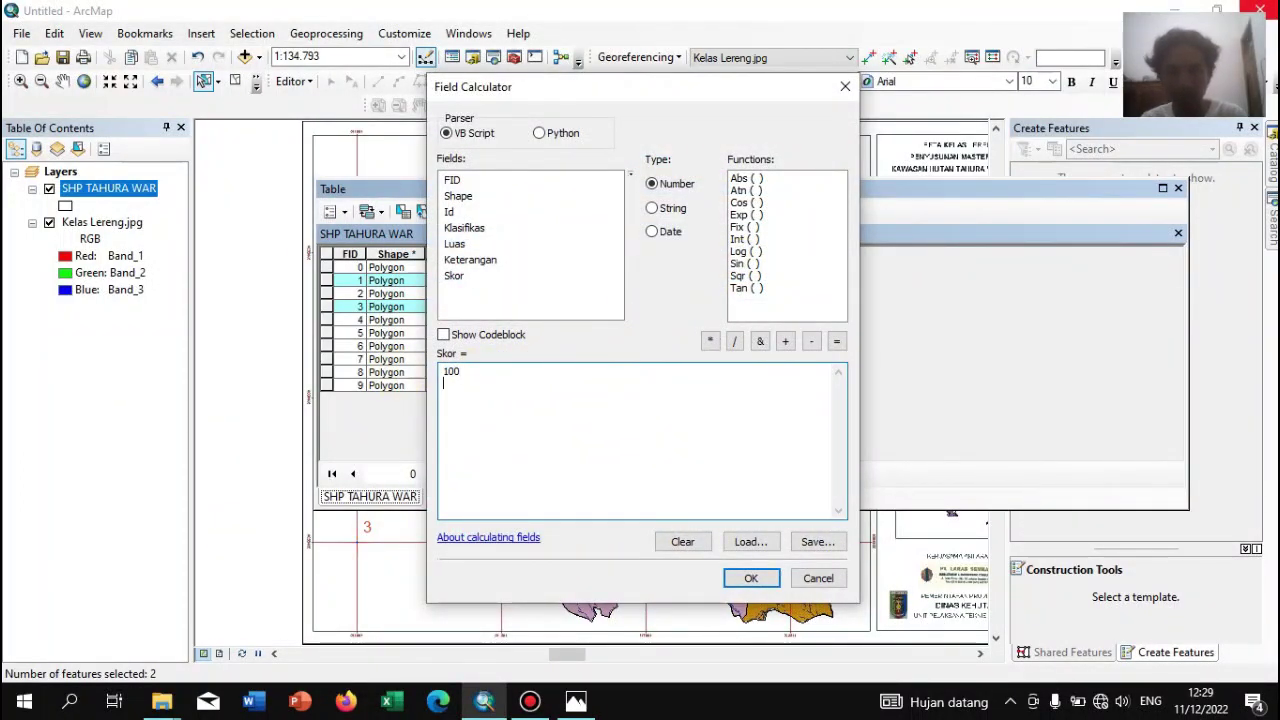
{"action": "left_click", "coordinate": [740, 578]}
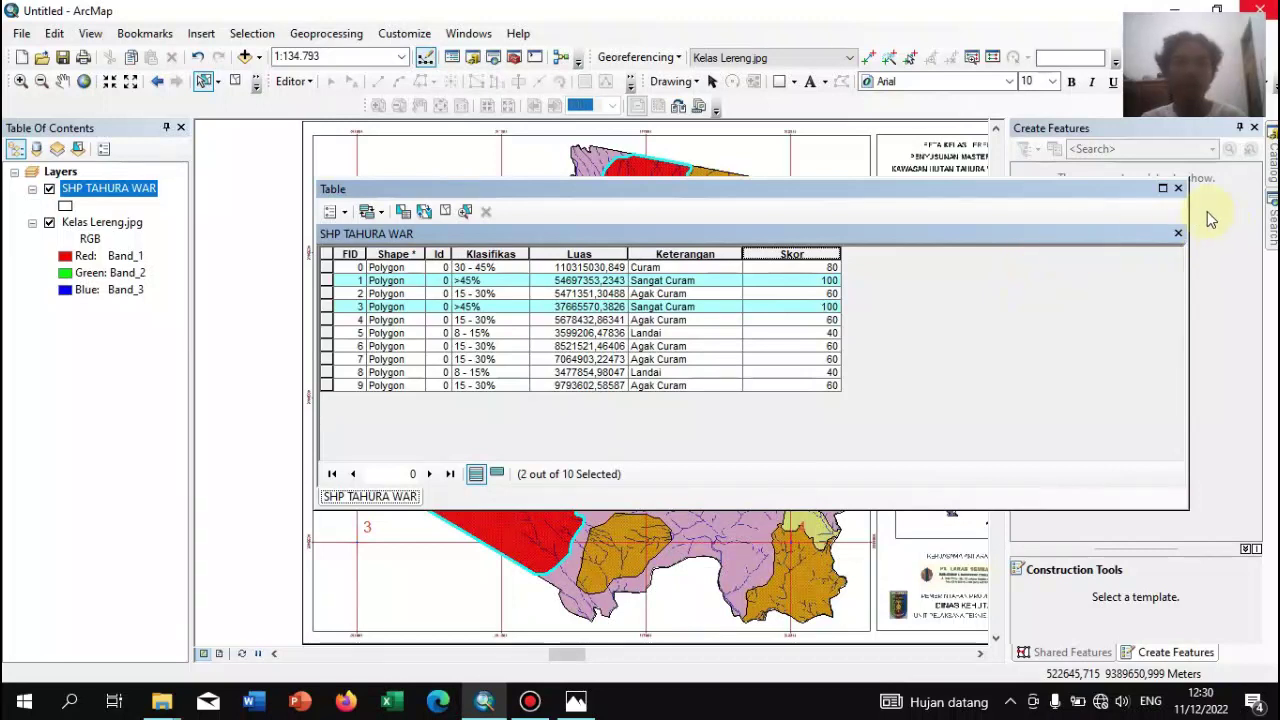
Close the attribute table and turn on feature labels for the SHP TAHURA WAR layer
{"action": "left_click", "coordinate": [1180, 190]}
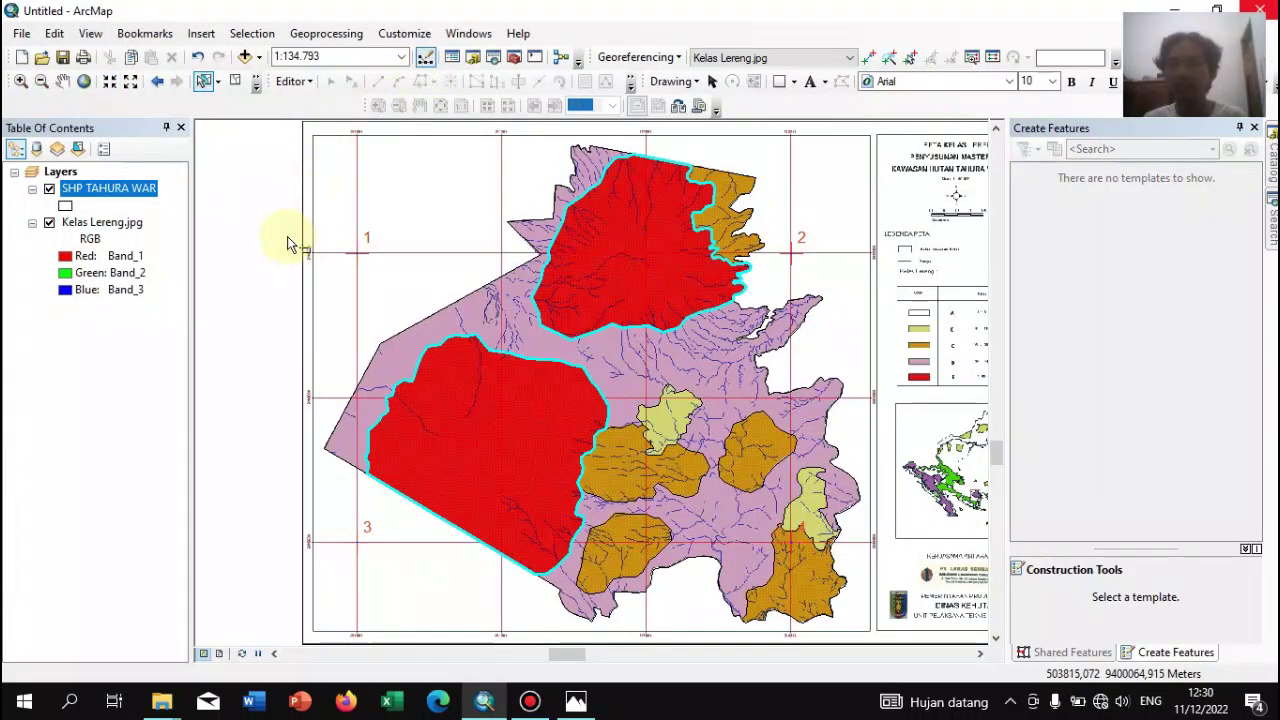
{"action": "right_click", "coordinate": [138, 194]}
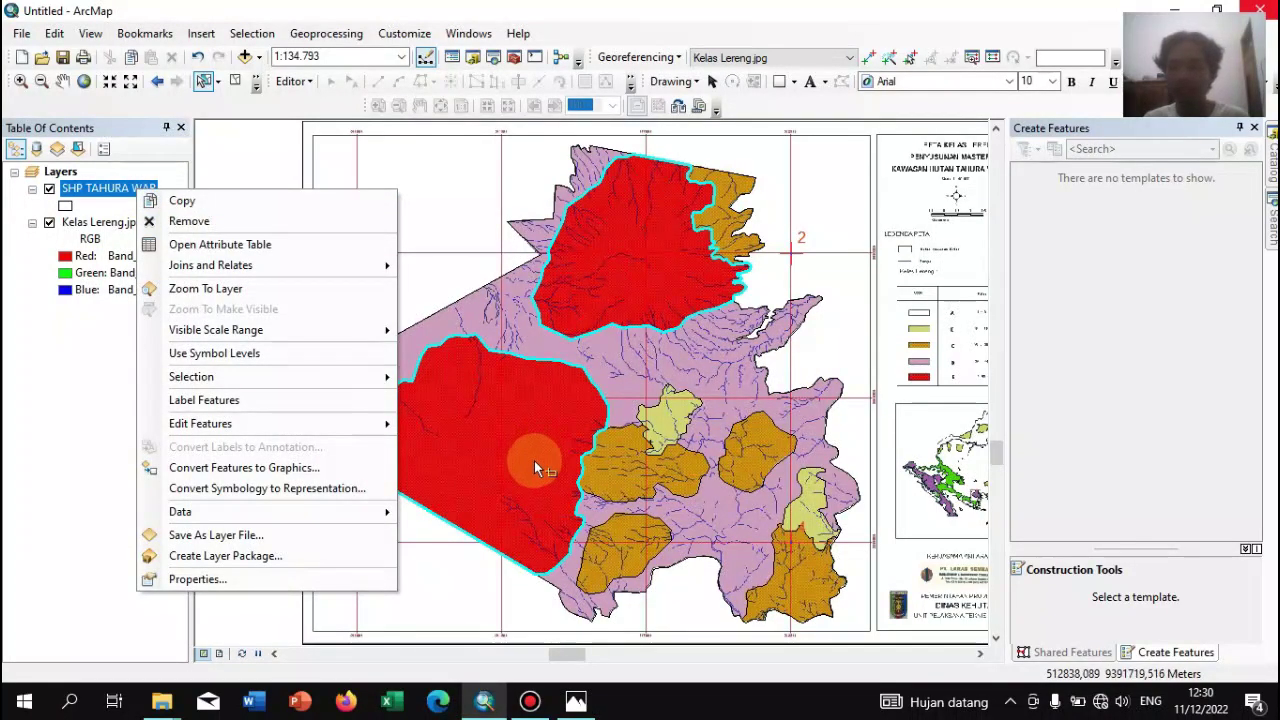
{"action": "left_click", "coordinate": [209, 403]}
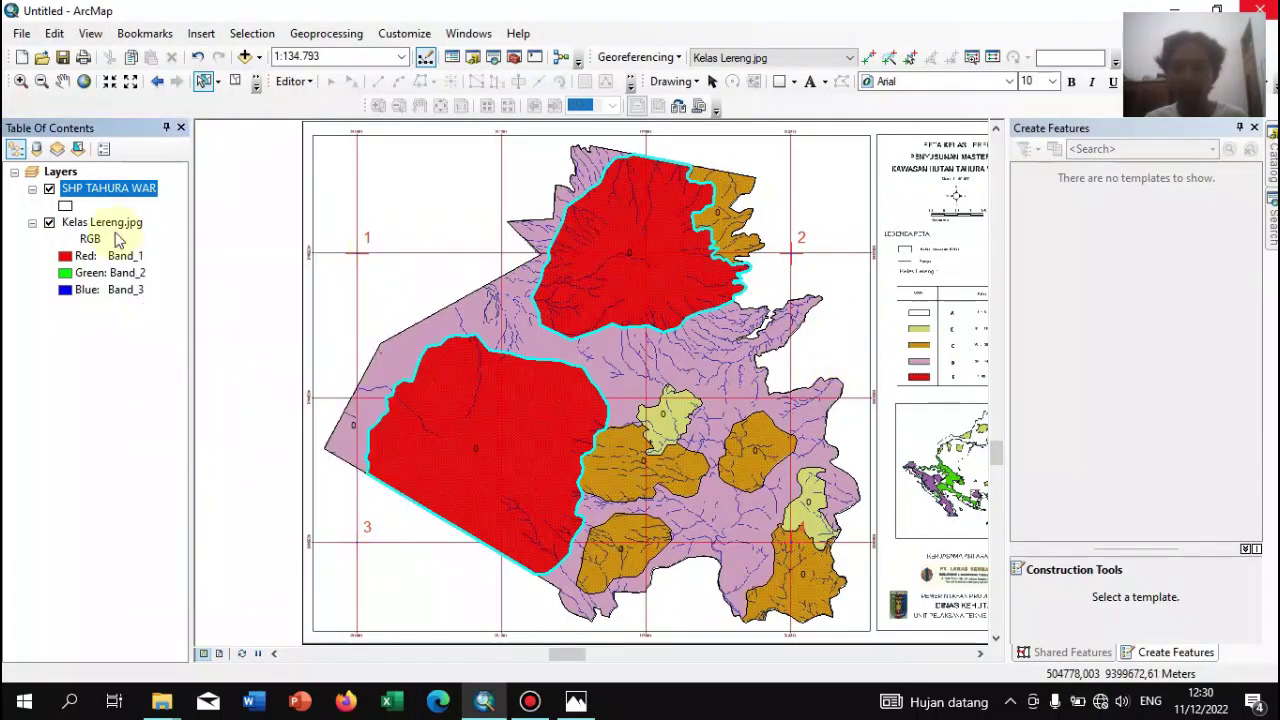
Open the layer properties of SHP TAHURA WAR
{"action": "right_click", "coordinate": [101, 187]}
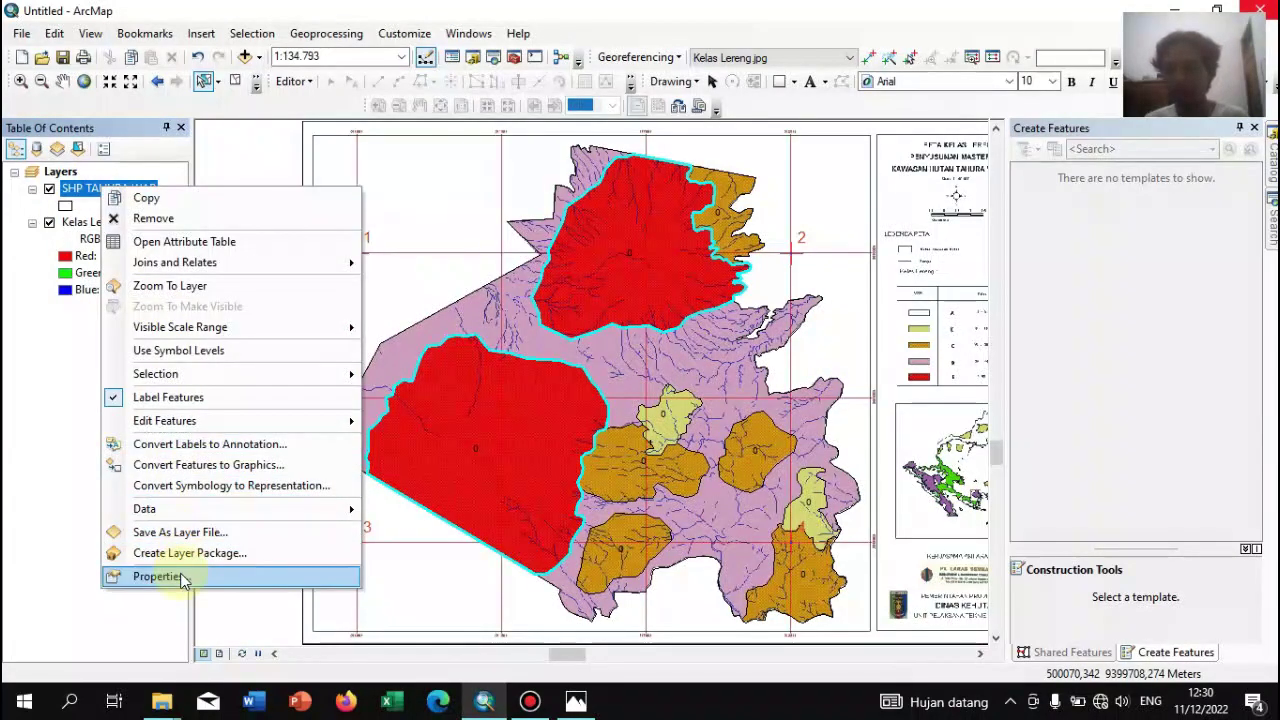
Label the SHP TAHURA WAR features with the Klasifikas field and set label placement to remove duplicate labels
{"action": "left_click", "coordinate": [165, 574]}
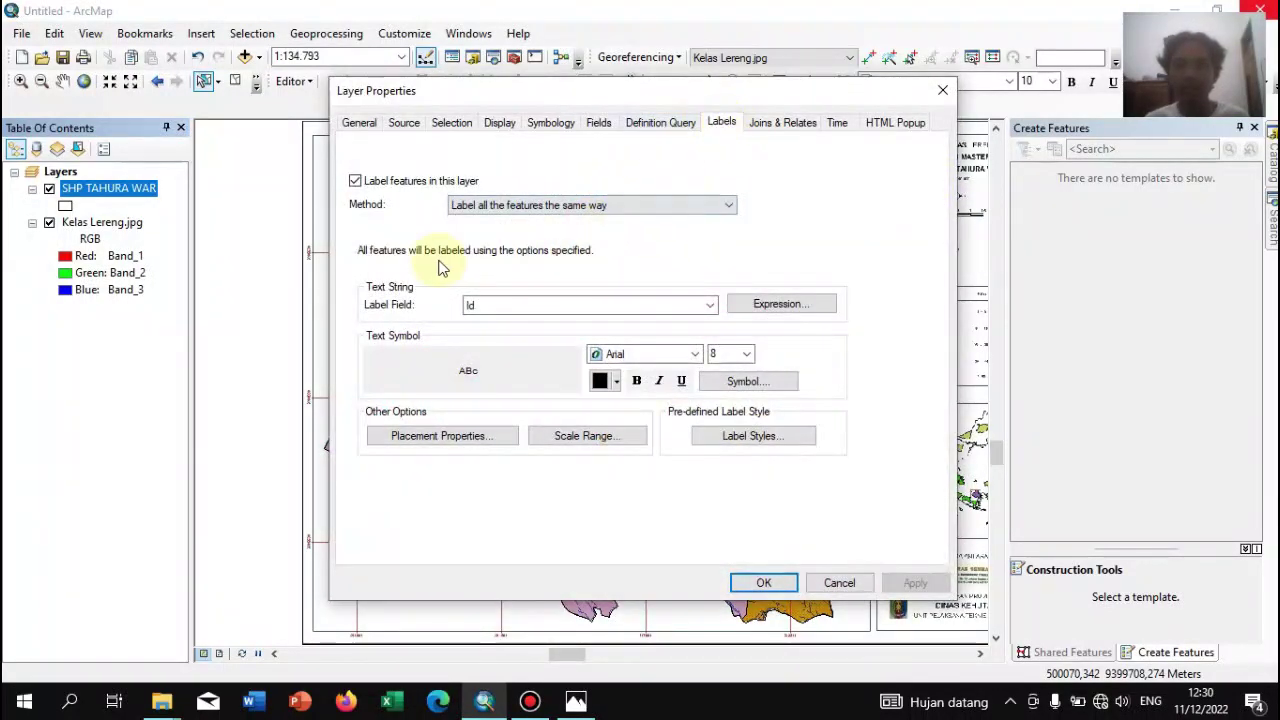
{"action": "left_click", "coordinate": [710, 306]}
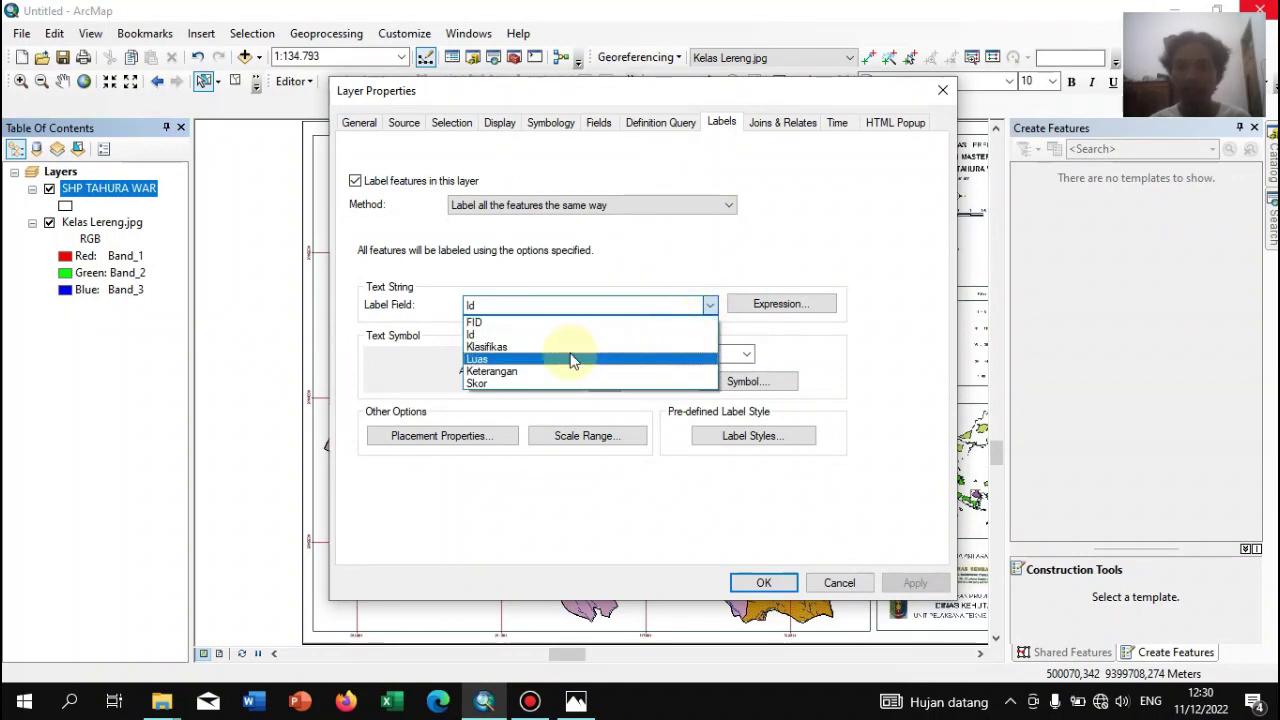
{"action": "left_click", "coordinate": [506, 347]}
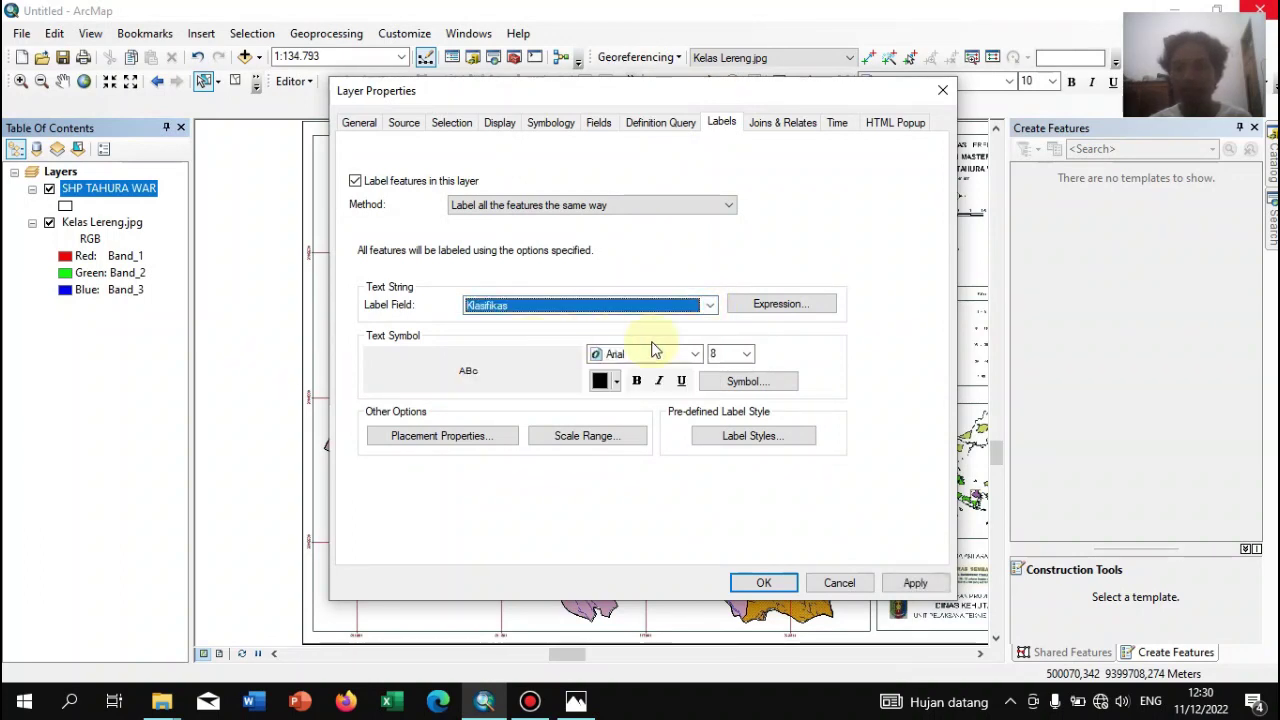
{"action": "left_click", "coordinate": [437, 437]}
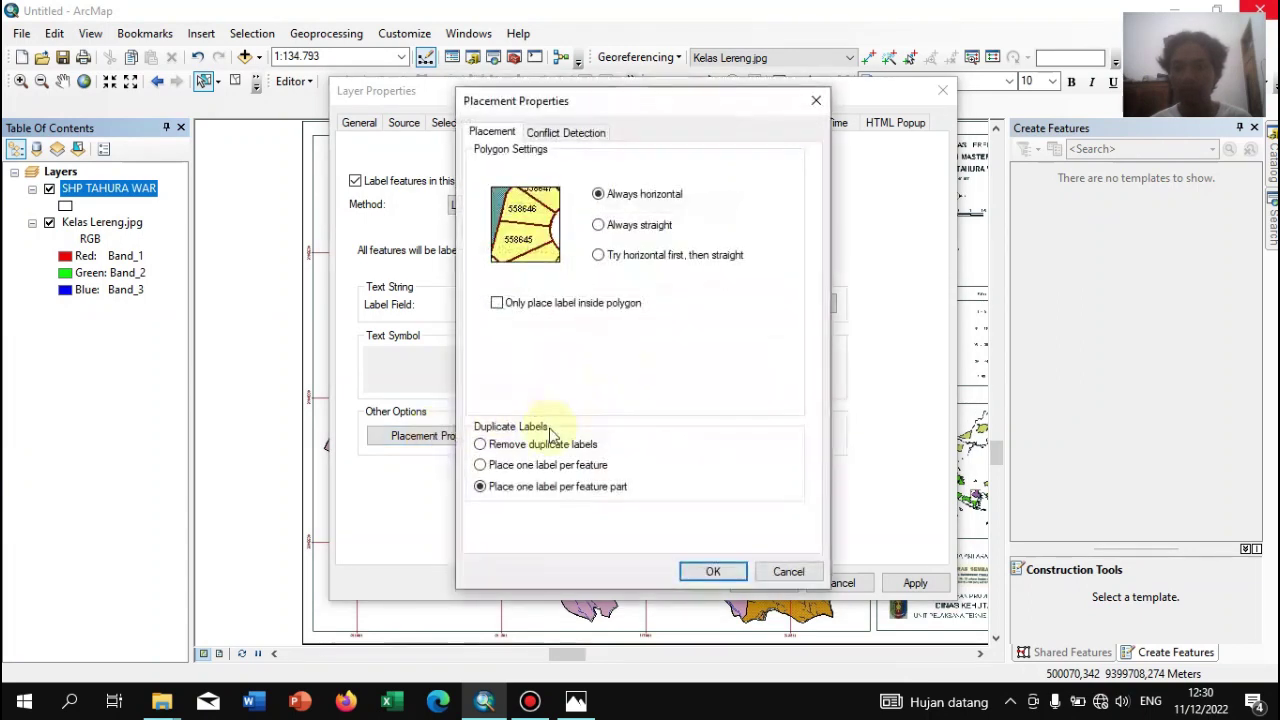
{"action": "left_click", "coordinate": [539, 445]}
{"action": "left_click", "coordinate": [712, 571]}
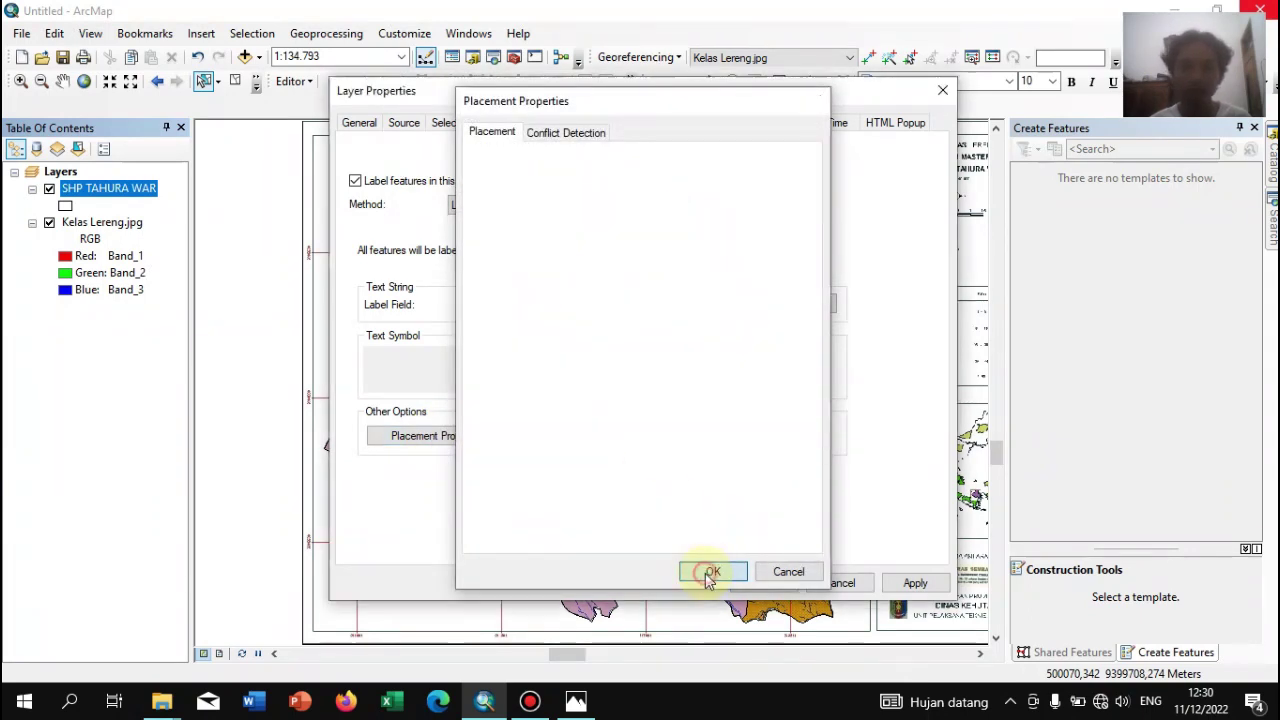
Symbolize the SHP TAHURA WAR layer by unique values of Klasifikas, adding all values with a dark multicolour ramp
{"action": "left_click", "coordinate": [550, 123]}
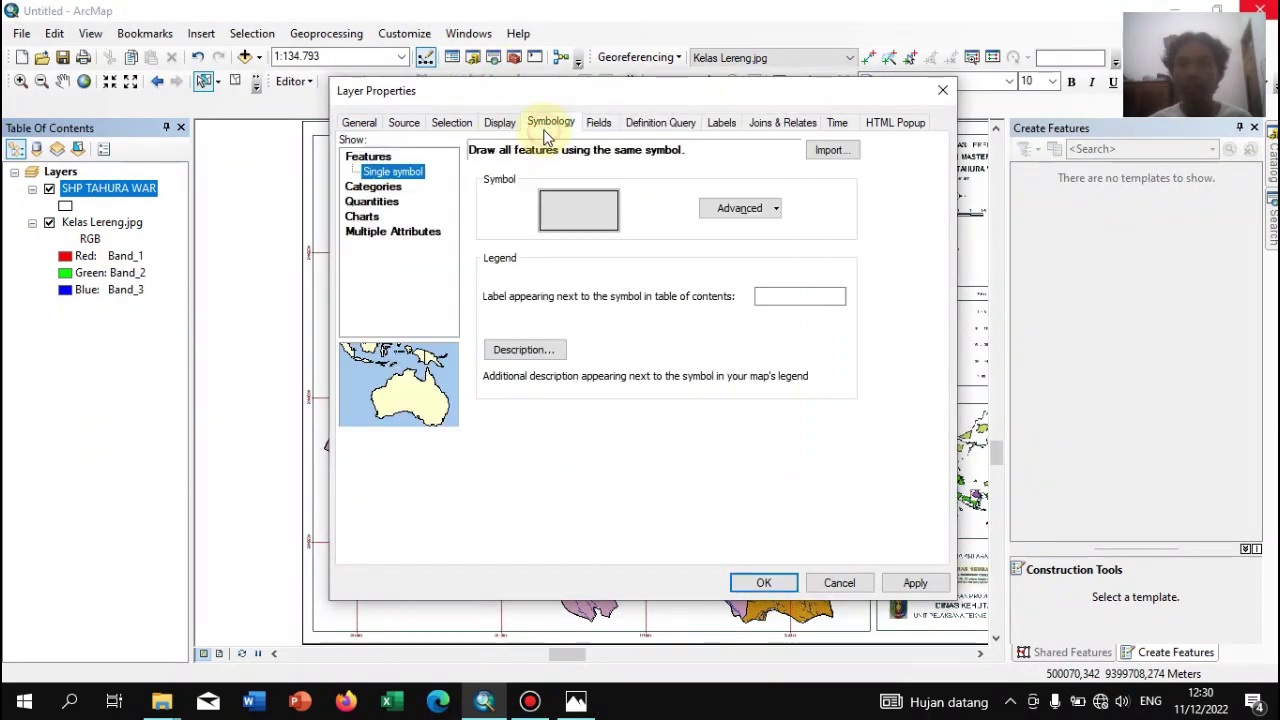
{"action": "left_click", "coordinate": [384, 188]}
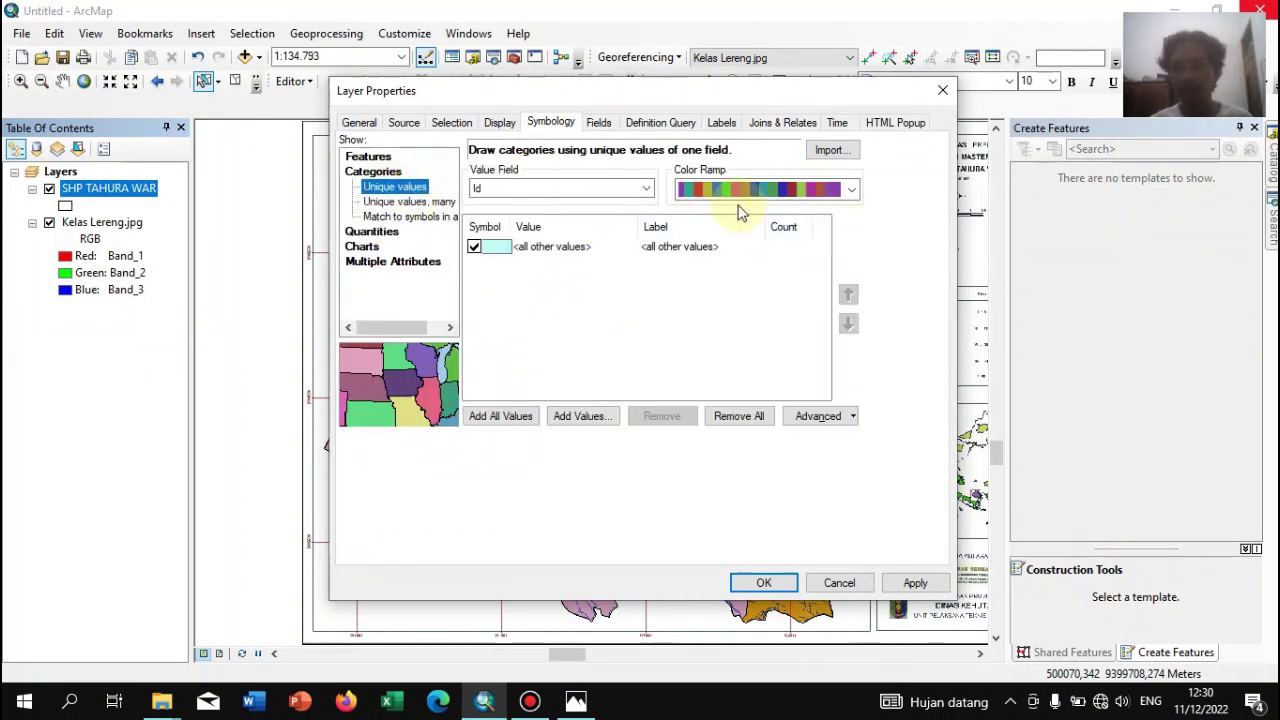
{"action": "left_click", "coordinate": [646, 190]}
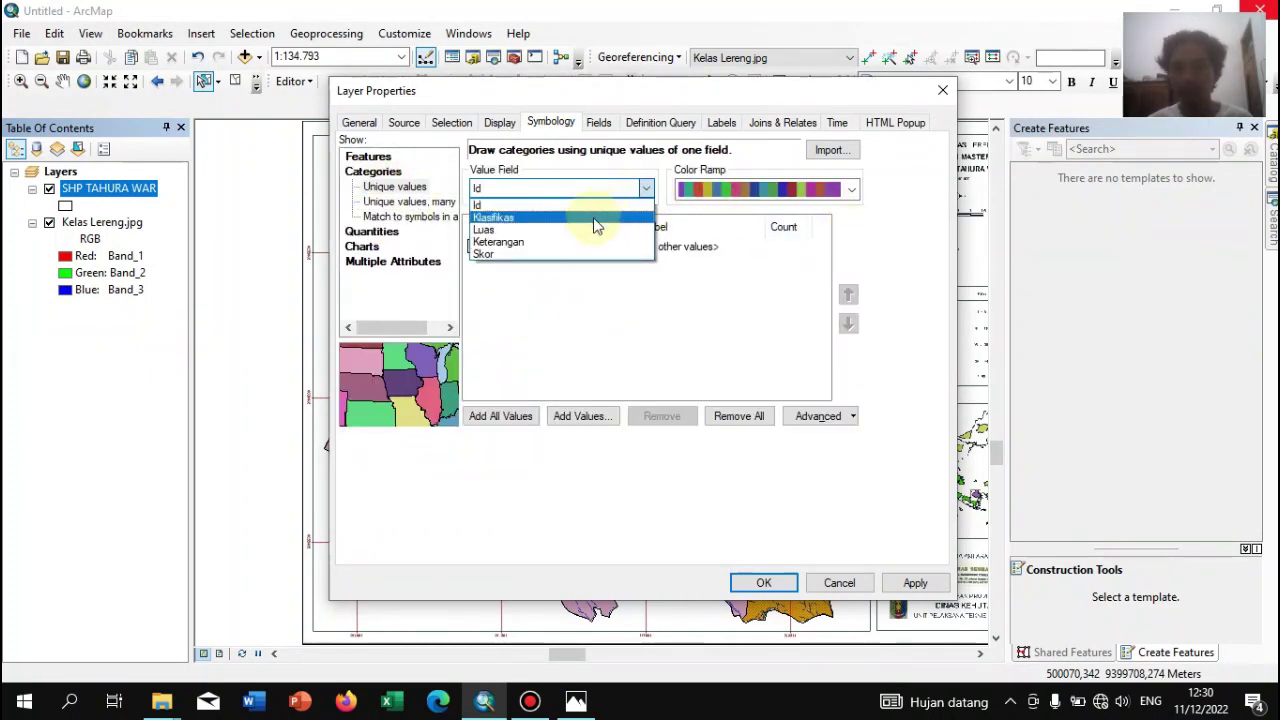
{"action": "left_click", "coordinate": [594, 220]}
{"action": "left_click", "coordinate": [851, 190]}
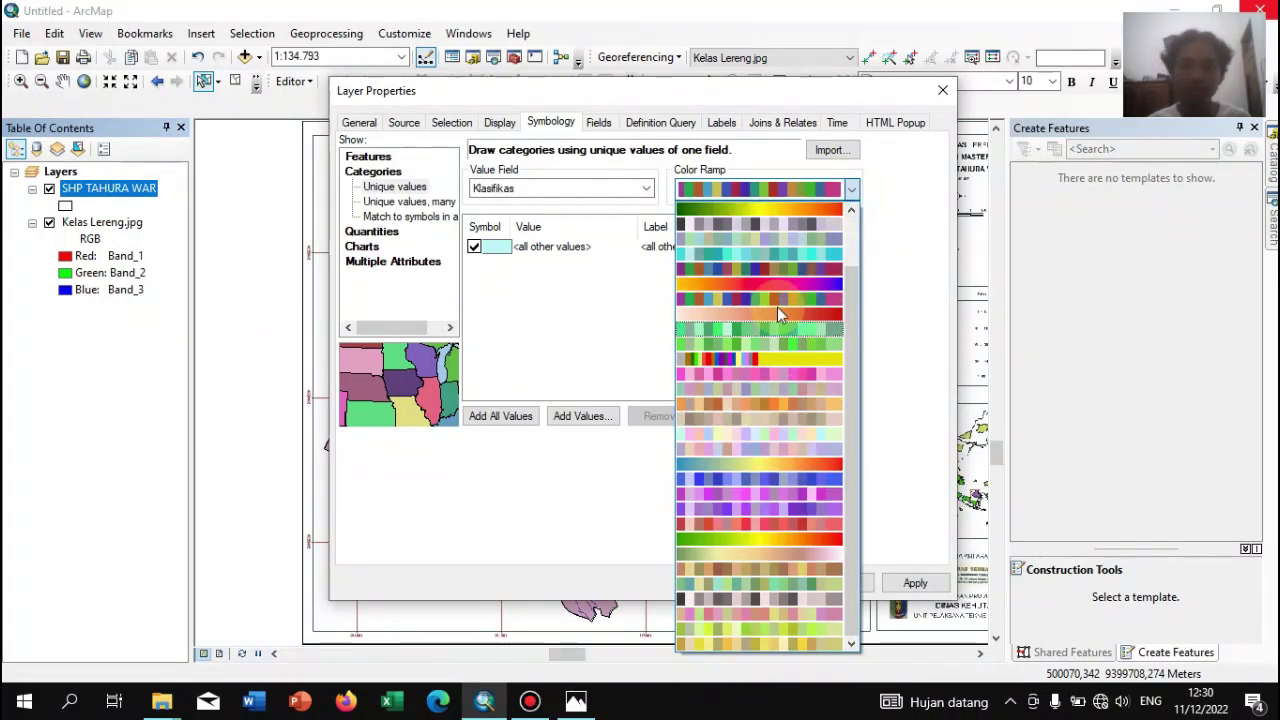
{"action": "left_click", "coordinate": [772, 273]}
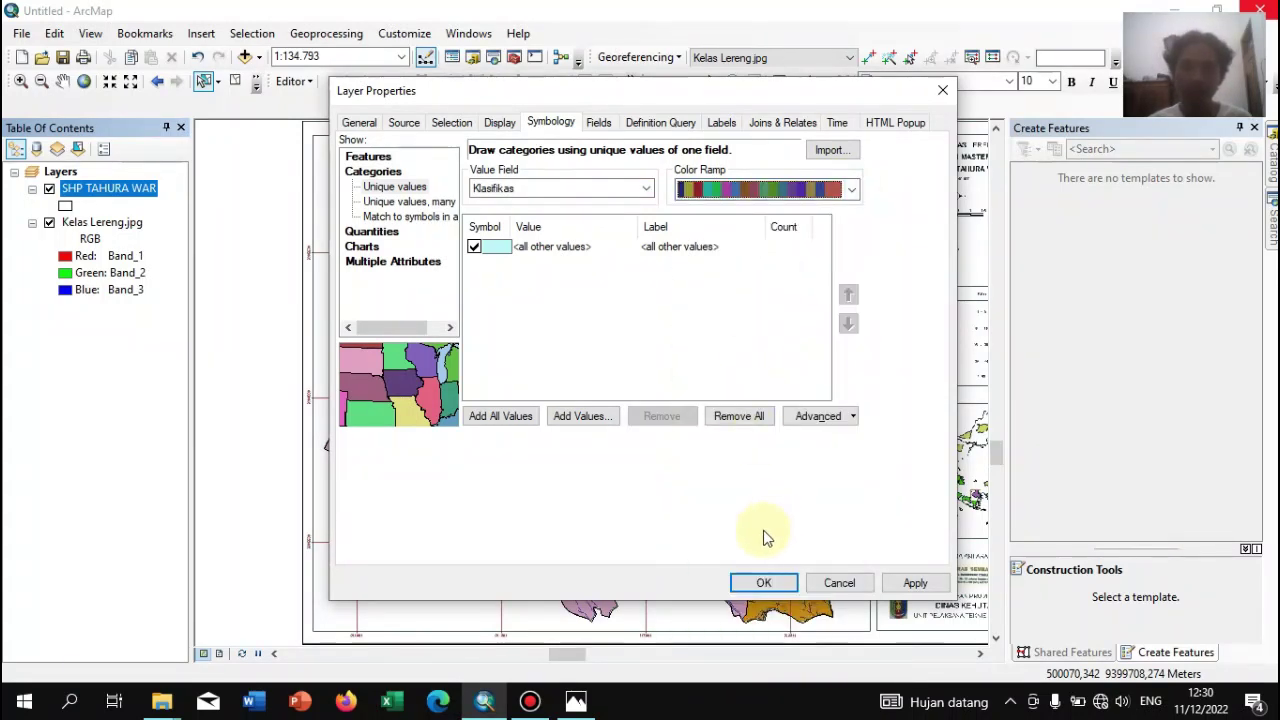
{"action": "left_click", "coordinate": [503, 425]}
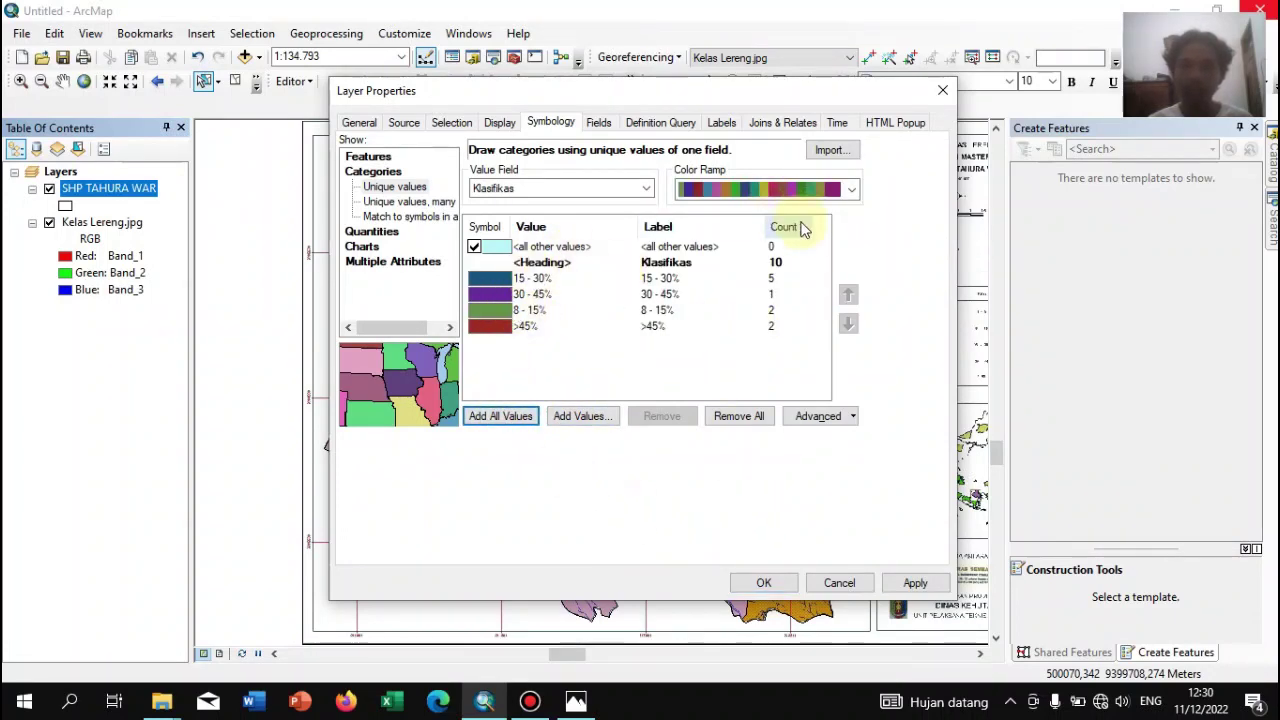
{"action": "left_click", "coordinate": [779, 588]}
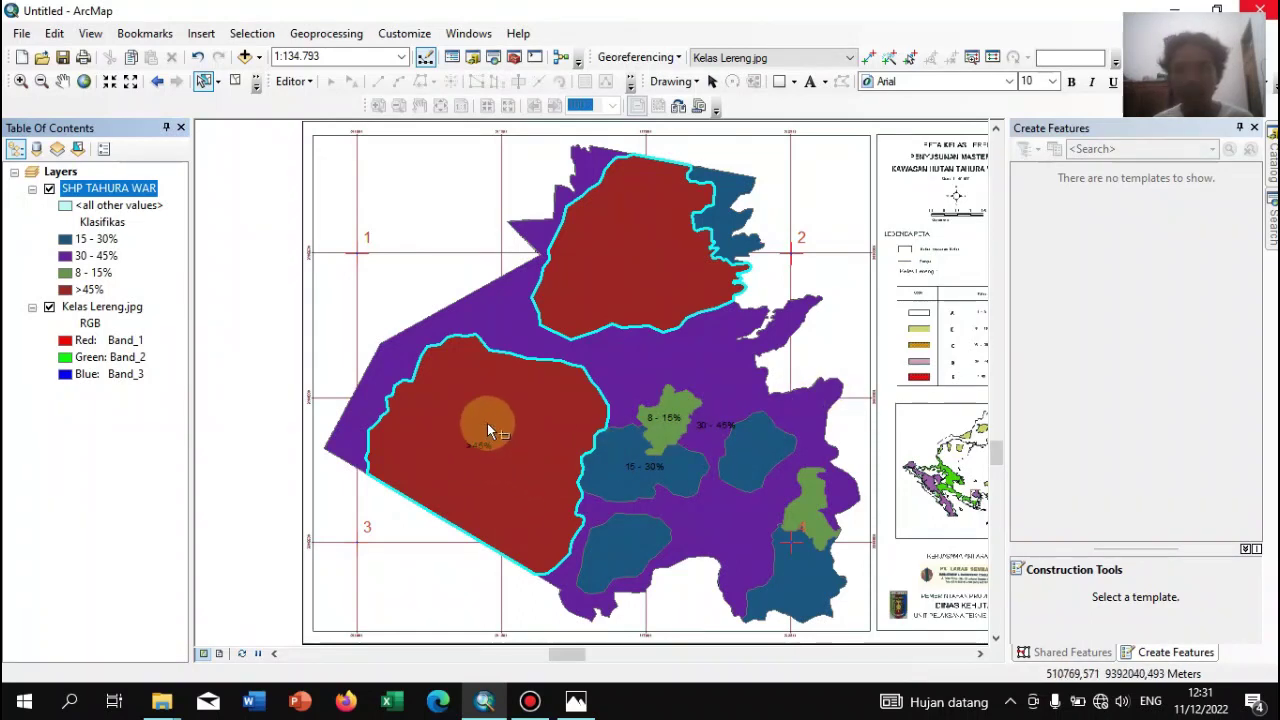
Recolour the SHP TAHURA WAR slope classes with a pastel color ramp and clear the polygon selection on the map
{"action": "right_click", "coordinate": [115, 190]}
{"action": "left_click", "coordinate": [206, 571]}
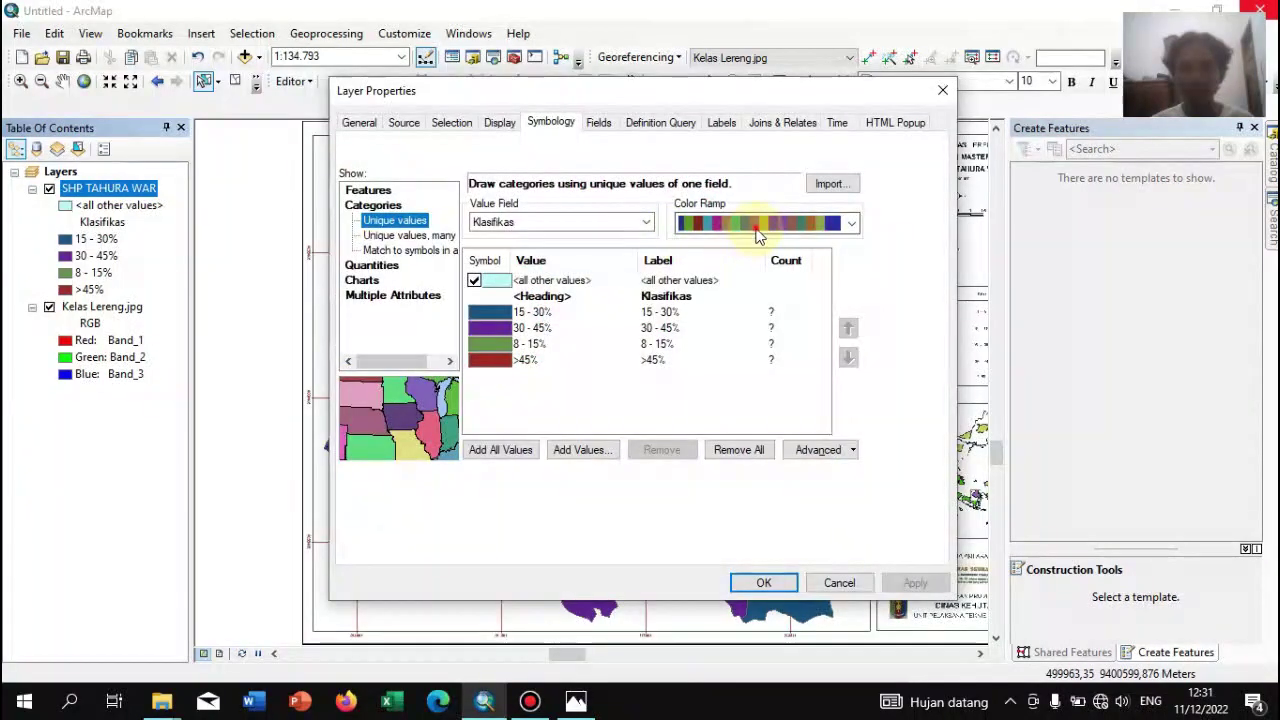
{"action": "left_click", "coordinate": [757, 230]}
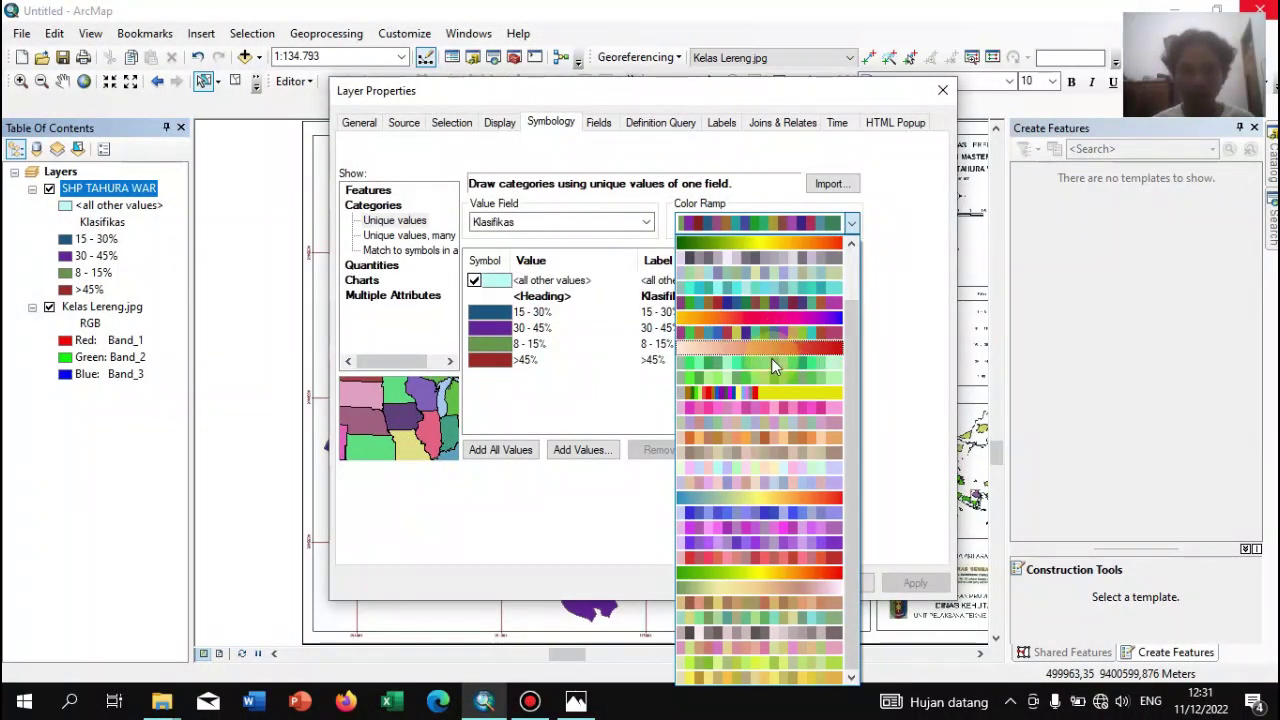
{"action": "left_click", "coordinate": [767, 485]}
{"action": "left_click", "coordinate": [759, 583]}
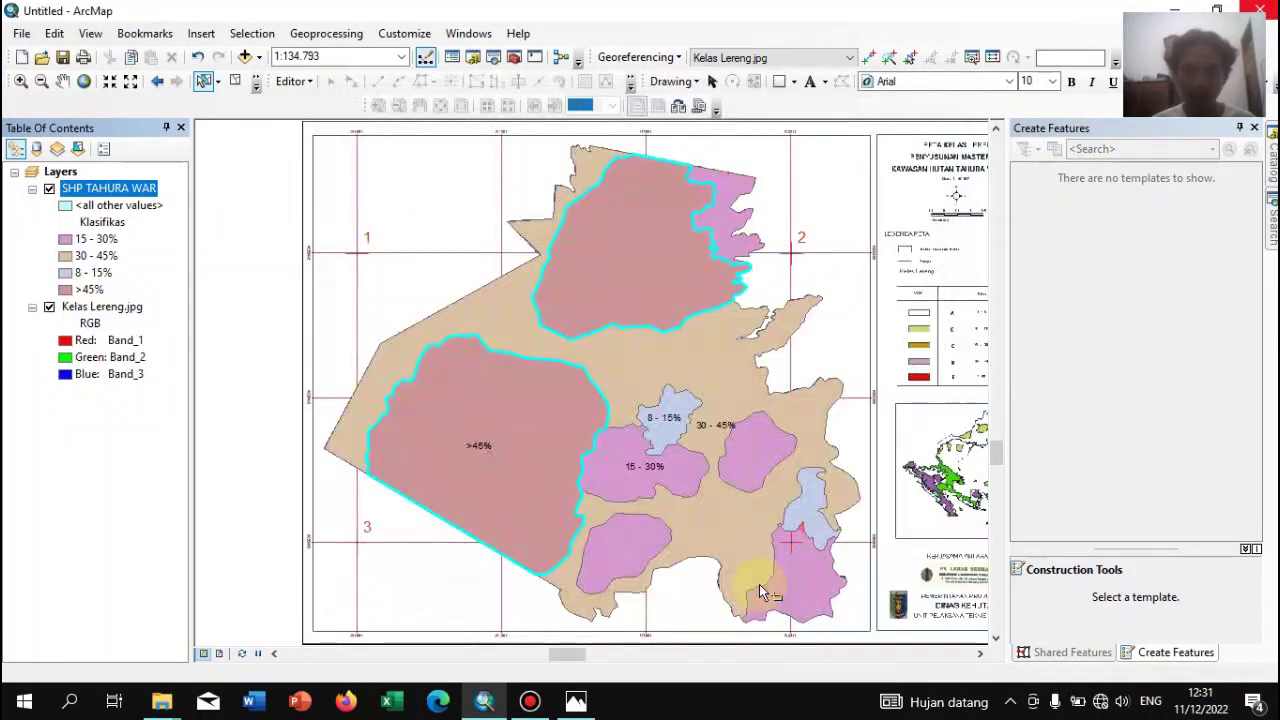
{"action": "left_click", "coordinate": [262, 187]}
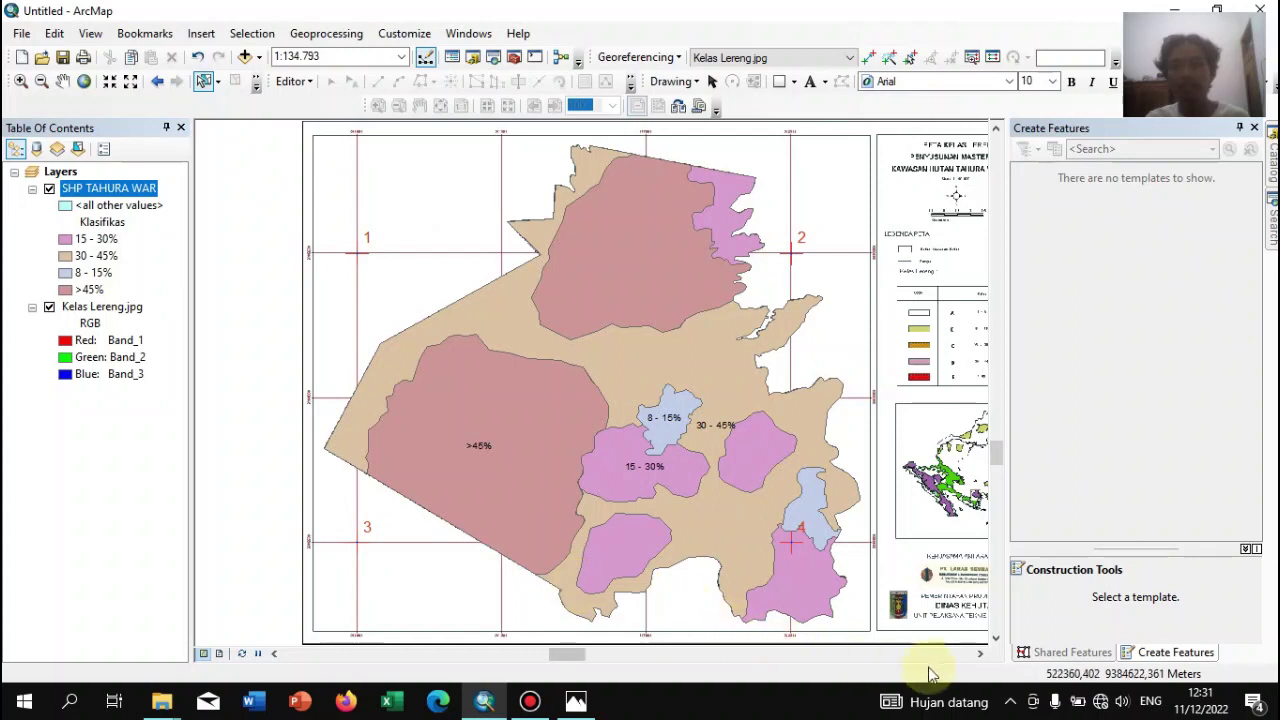
Save the map document as Kelerengan in the Pemetaan folder
{"action": "left_click", "coordinate": [977, 656]}
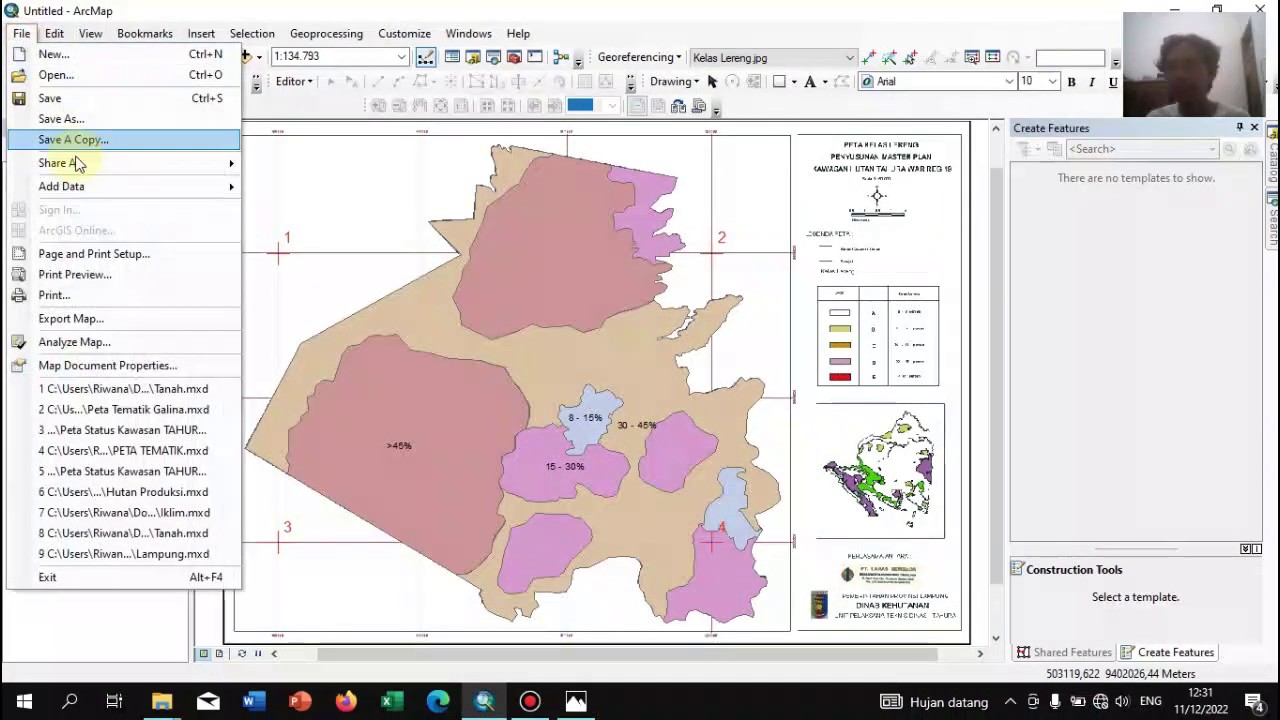
{"action": "left_click", "coordinate": [50, 98]}
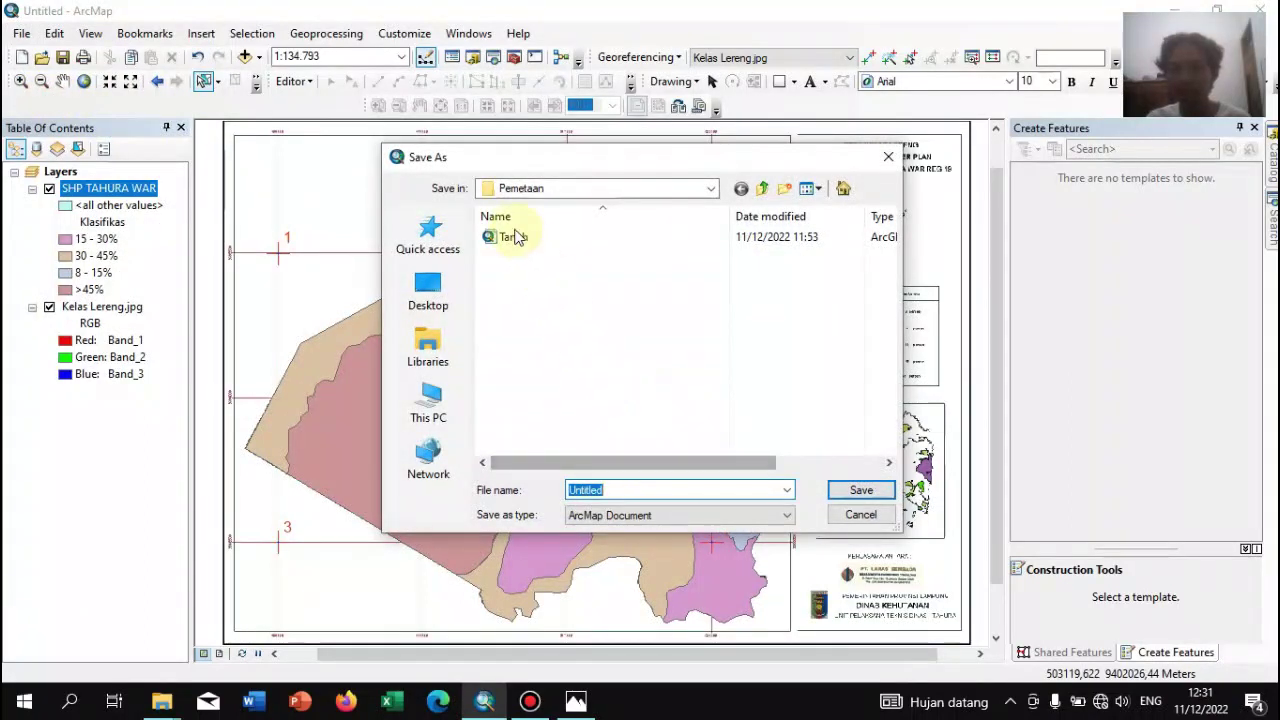
{"action": "type", "text": "Kelerengan"}
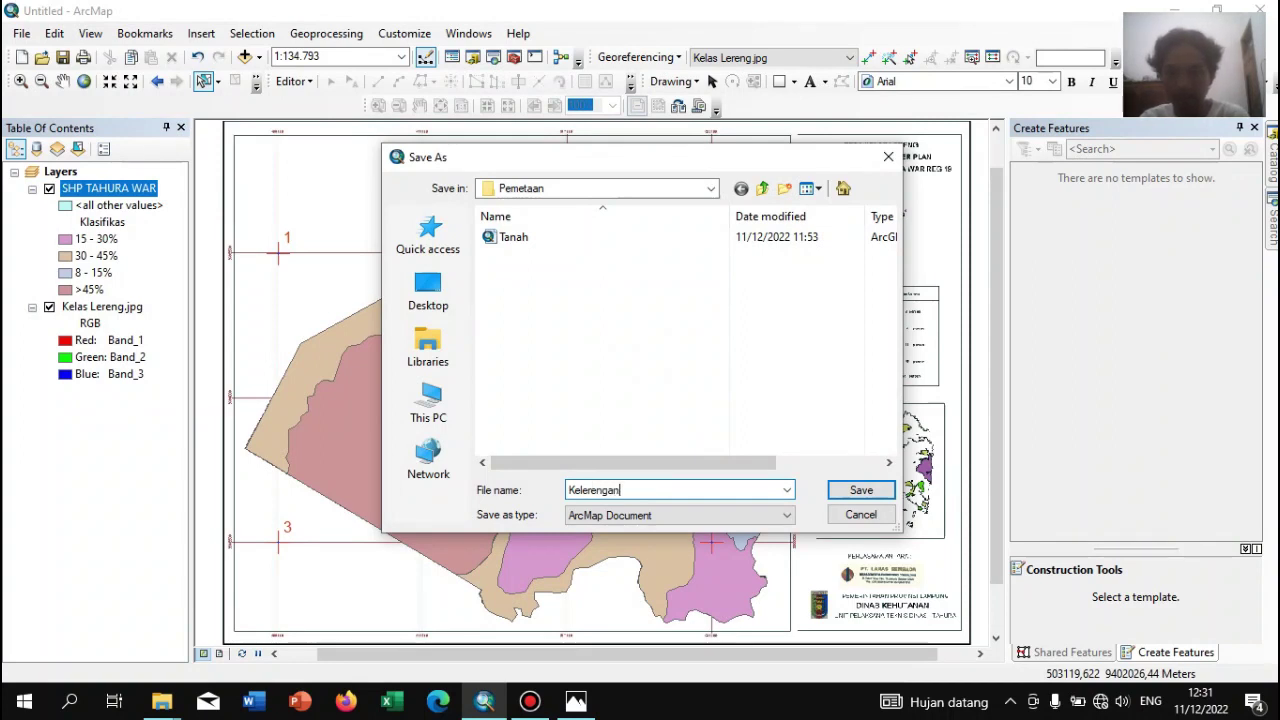
{"action": "left_click", "coordinate": [858, 492]}
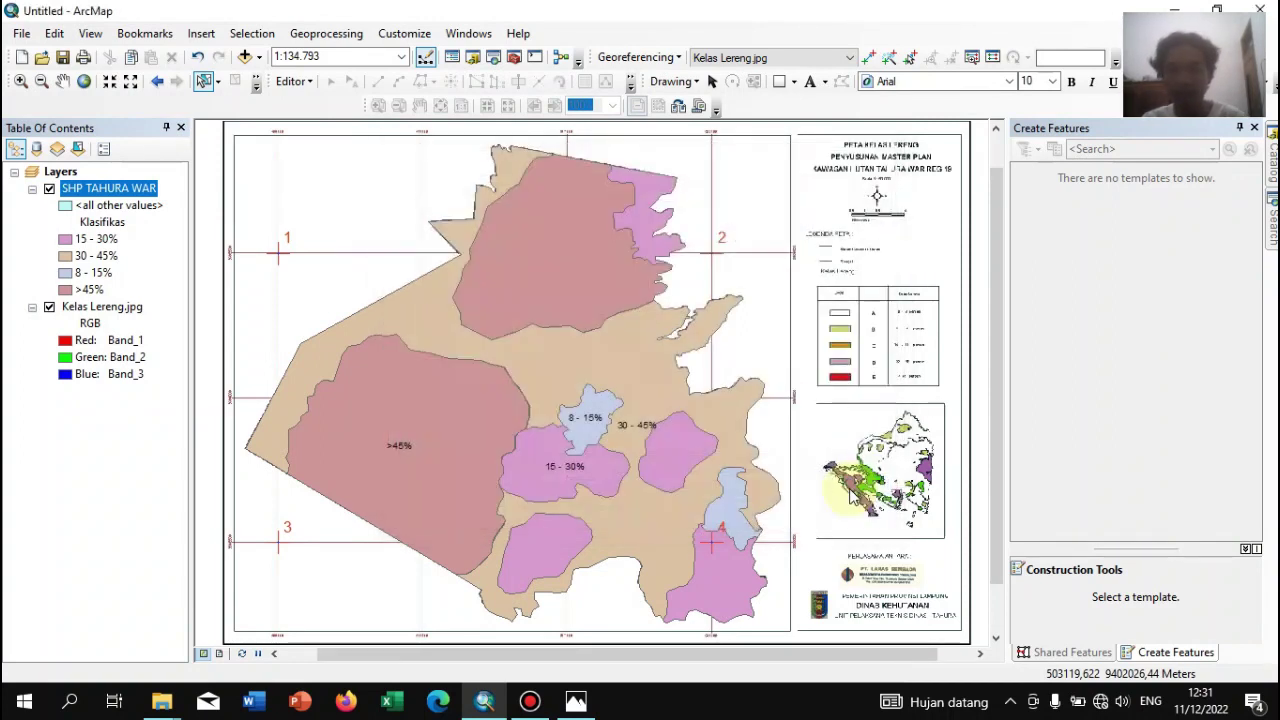
Create a new blank map document and close the open image viewer window
{"action": "left_click", "coordinate": [22, 33]}
{"action": "left_click", "coordinate": [42, 48]}
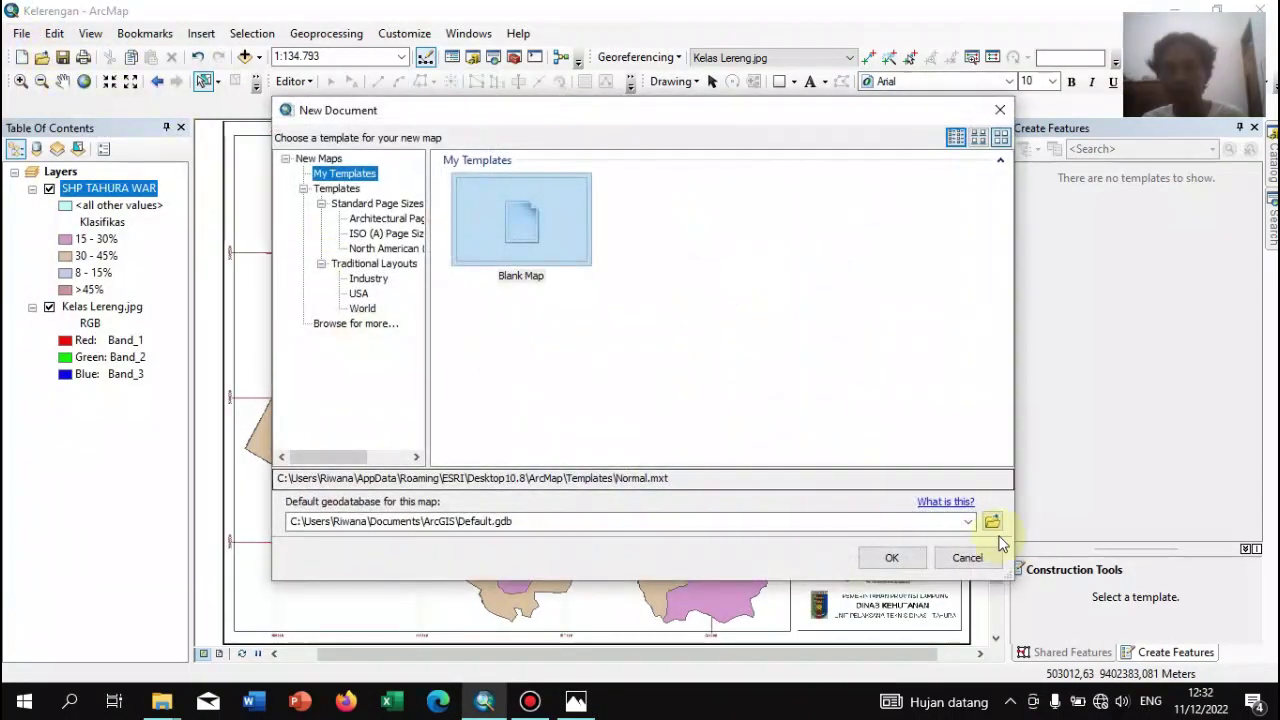
{"action": "left_click", "coordinate": [891, 560]}
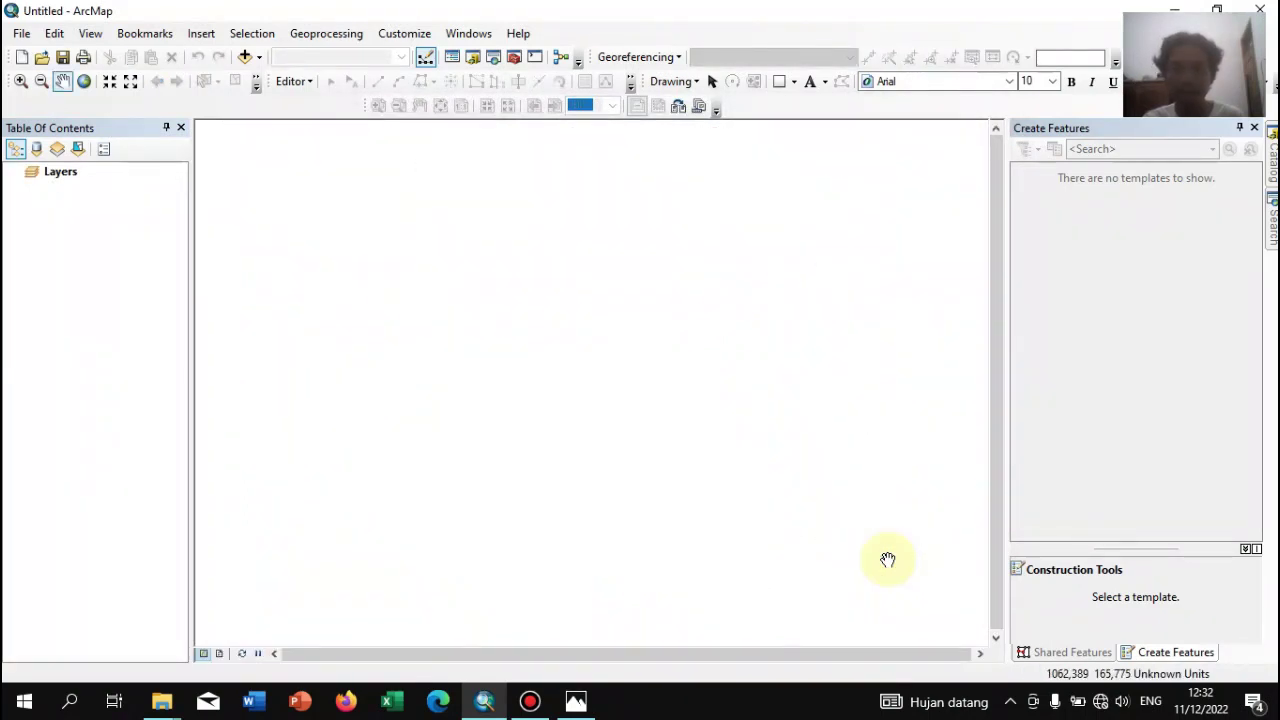
{"action": "left_click", "coordinate": [575, 703]}
{"action": "left_click", "coordinate": [1258, 10]}
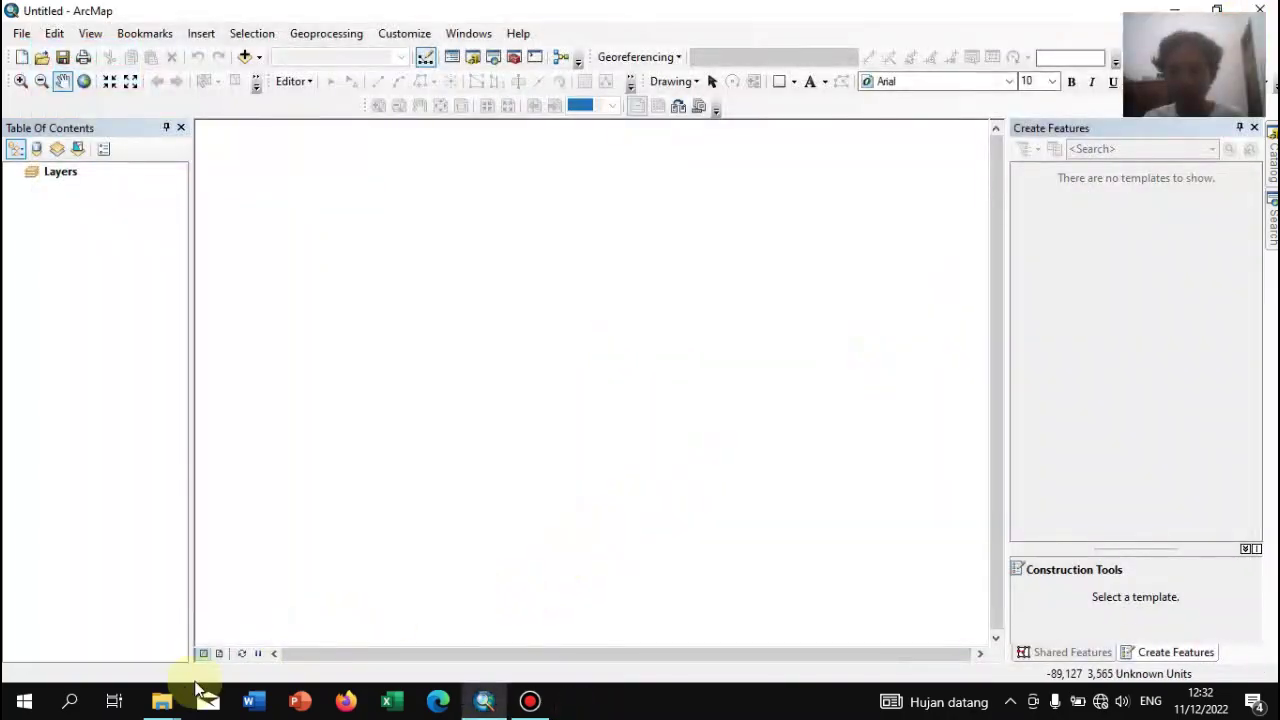
Add the Iklim.jpg image from its folder to the blank map, accepting the missing spatial reference
{"action": "mouse_move", "coordinate": [165, 698]}
{"action": "left_click", "coordinate": [226, 606]}
{"action": "left_click_drag", "start_coordinate": [255, 248], "coordinate": [137, 263]}
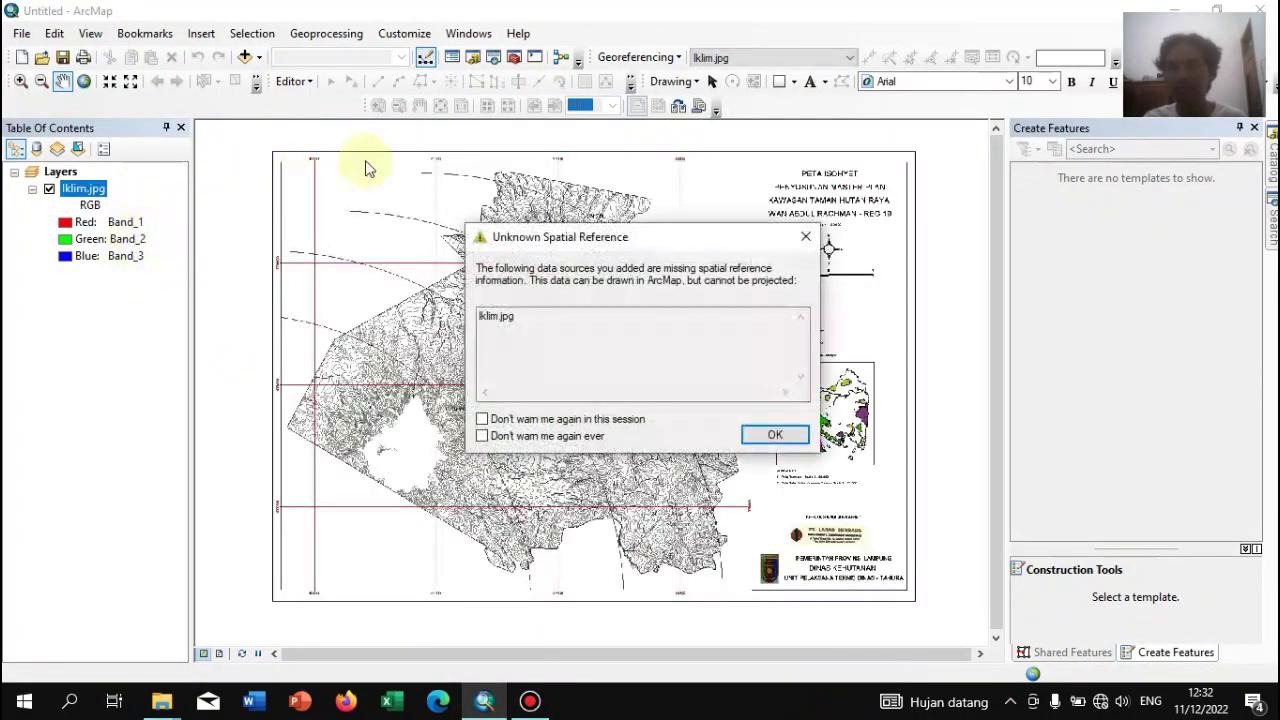
{"action": "left_click", "coordinate": [766, 435]}
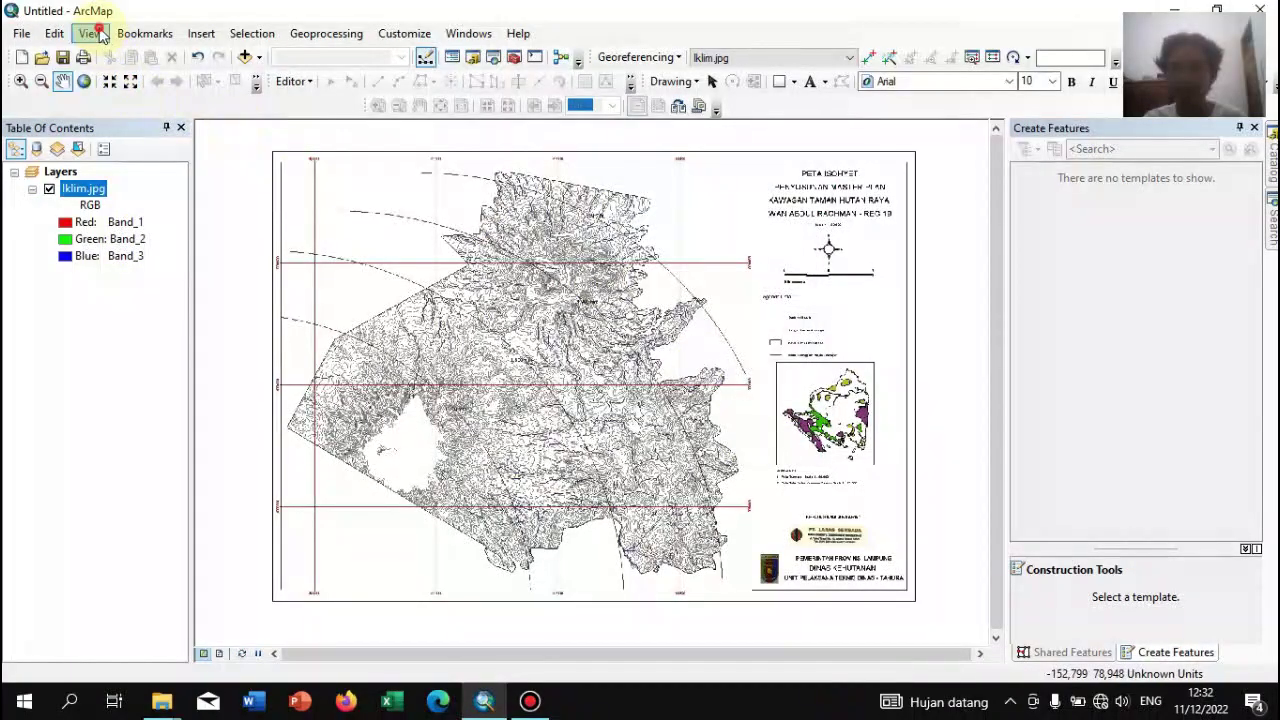
Set the data frame's coordinate system to WGS 1984 UTM Zone 48S
{"action": "left_click", "coordinate": [92, 33]}
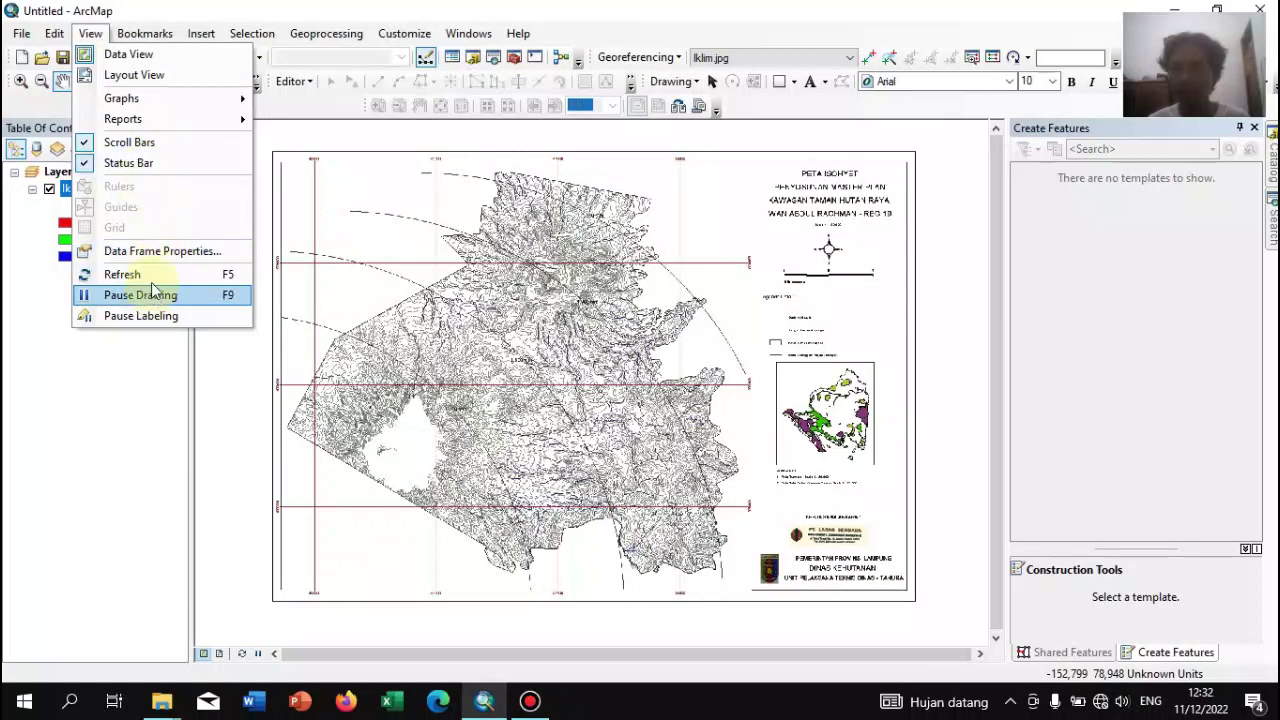
{"action": "left_click", "coordinate": [149, 251]}
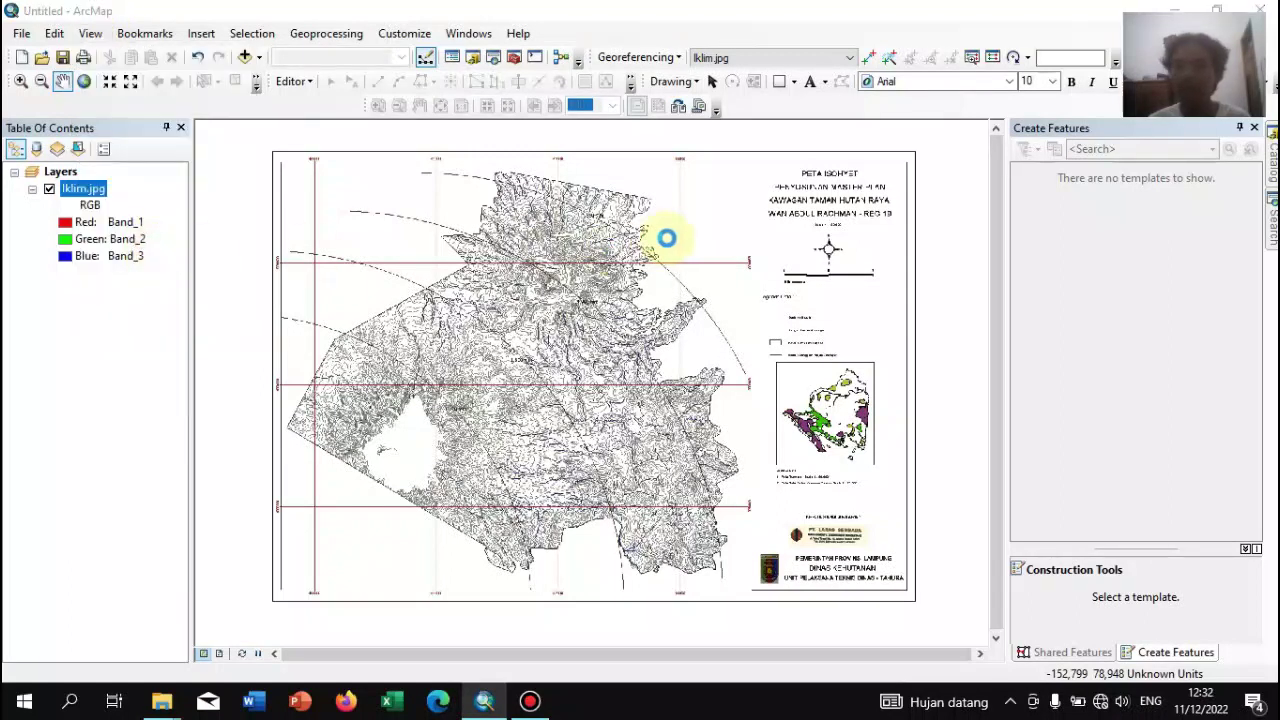
{"action": "left_click", "coordinate": [548, 209]}
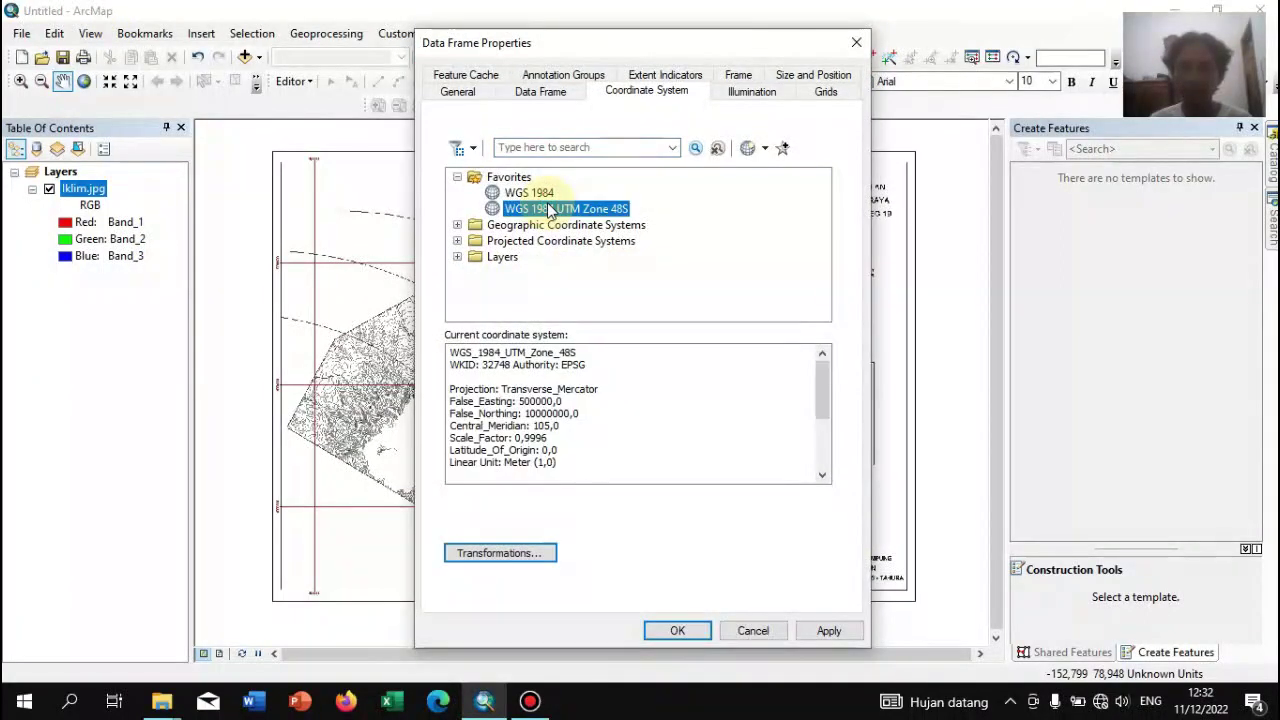
{"action": "key", "text": "Return"}
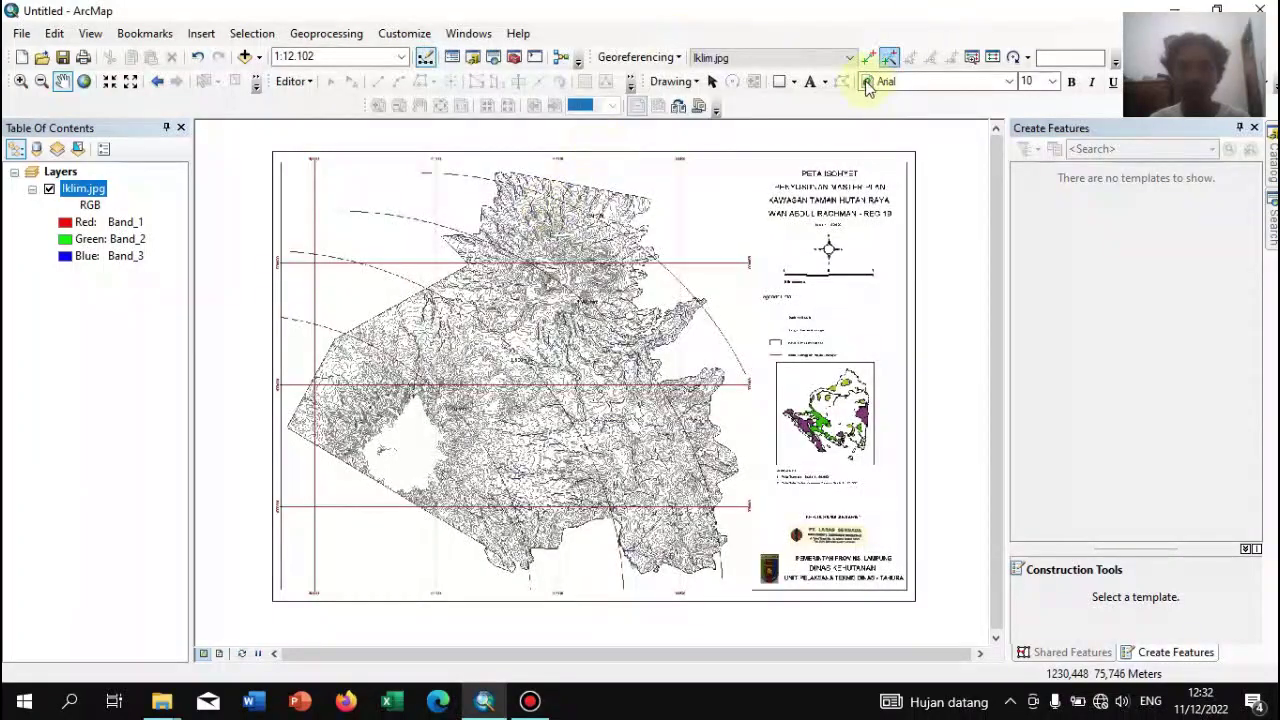
Add the first georeferencing control point at the map's upper-left grid line intersection, with coordinates X 506000 and Y 9399500
{"action": "left_click", "coordinate": [20, 81]}
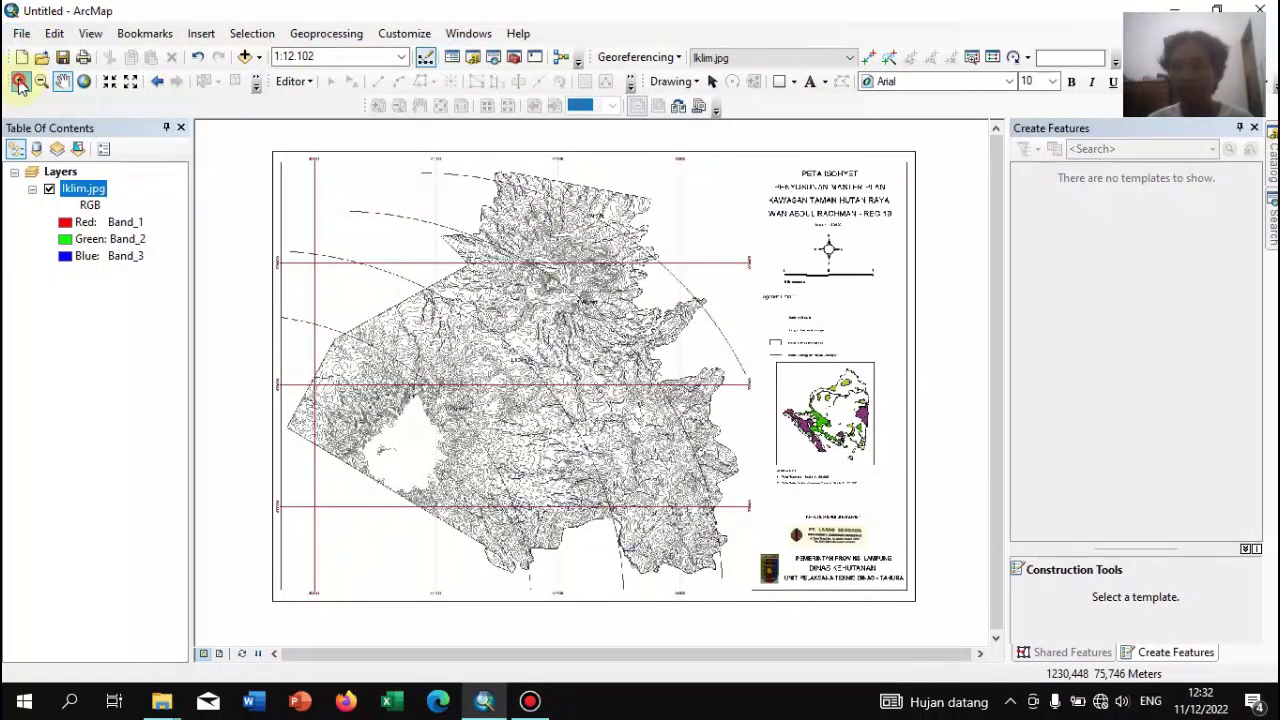
{"action": "left_click_drag", "start_coordinate": [237, 141], "coordinate": [429, 363]}
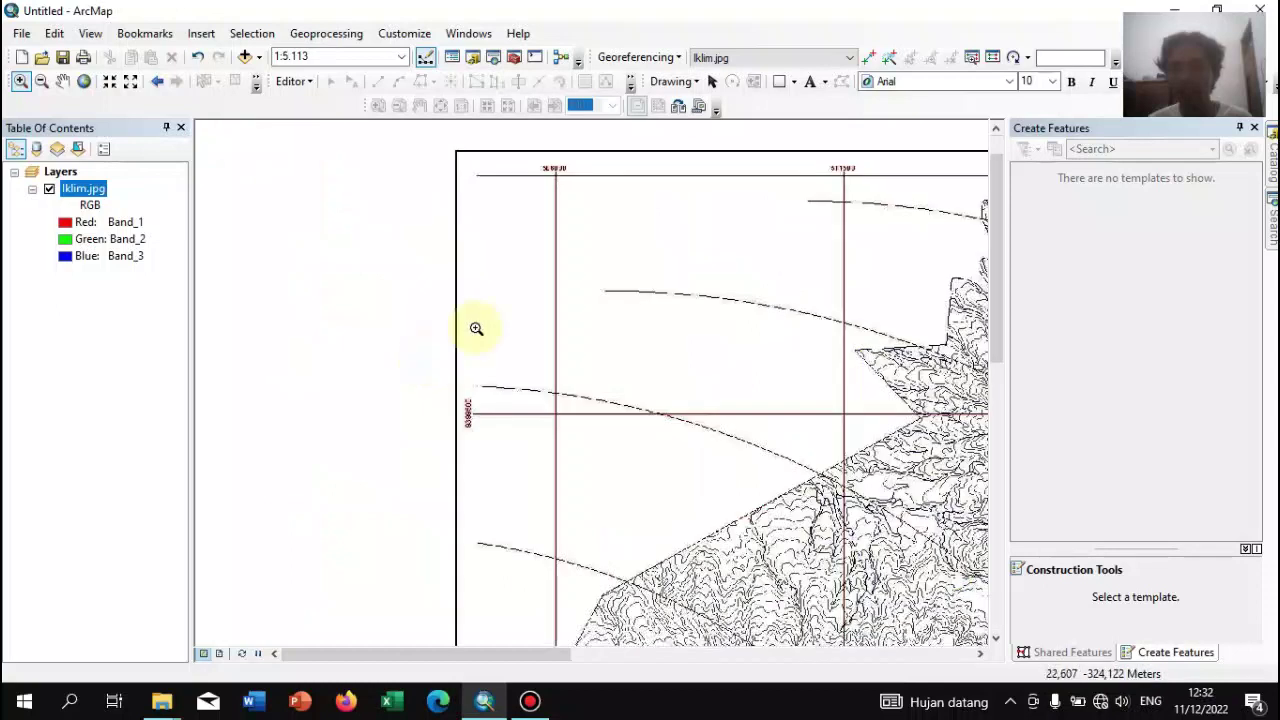
{"action": "left_click_drag", "start_coordinate": [386, 246], "coordinate": [700, 551]}
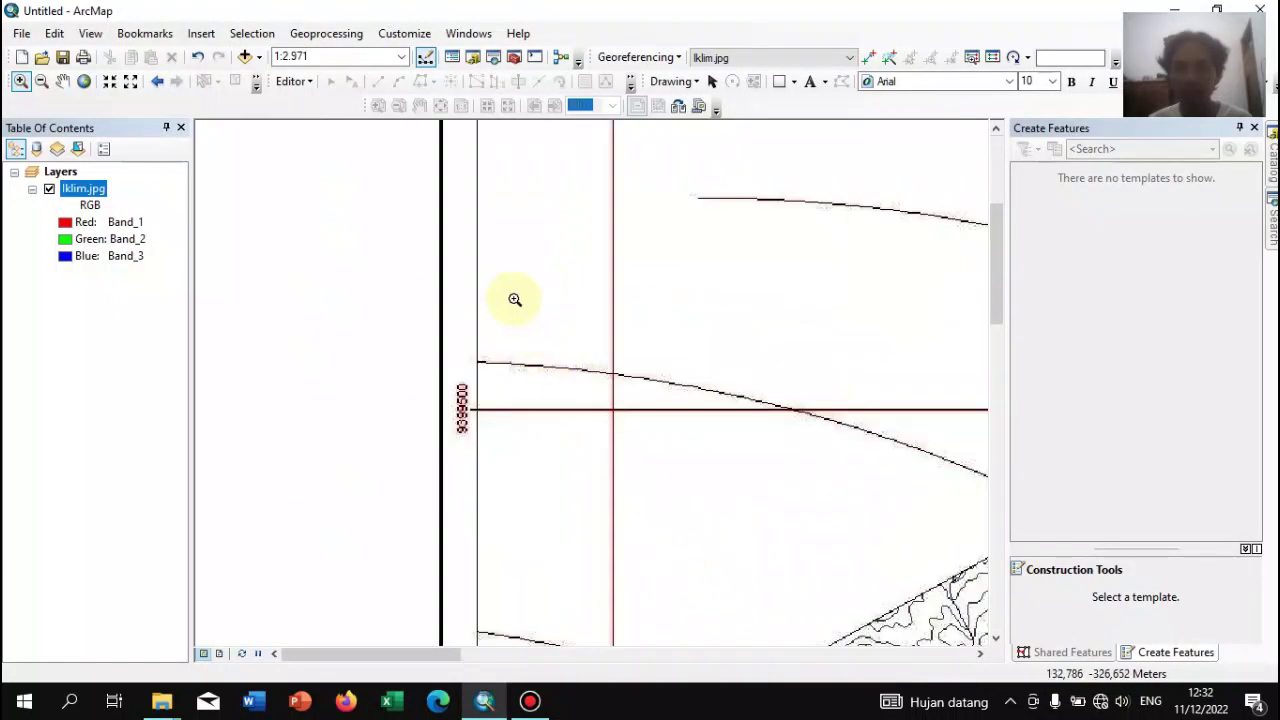
{"action": "left_click_drag", "start_coordinate": [545, 335], "coordinate": [691, 446]}
{"action": "left_click_drag", "start_coordinate": [543, 463], "coordinate": [723, 594]}
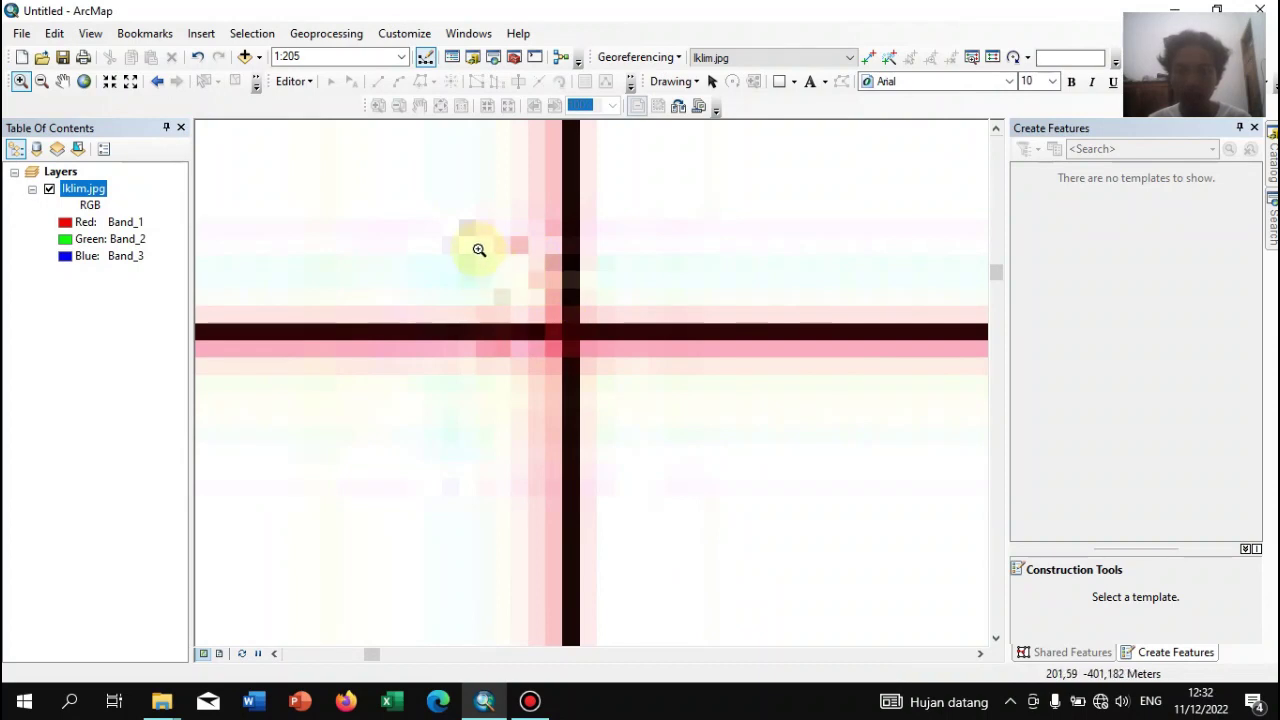
{"action": "left_click_drag", "start_coordinate": [500, 271], "coordinate": [606, 381]}
{"action": "left_click", "coordinate": [866, 57]}
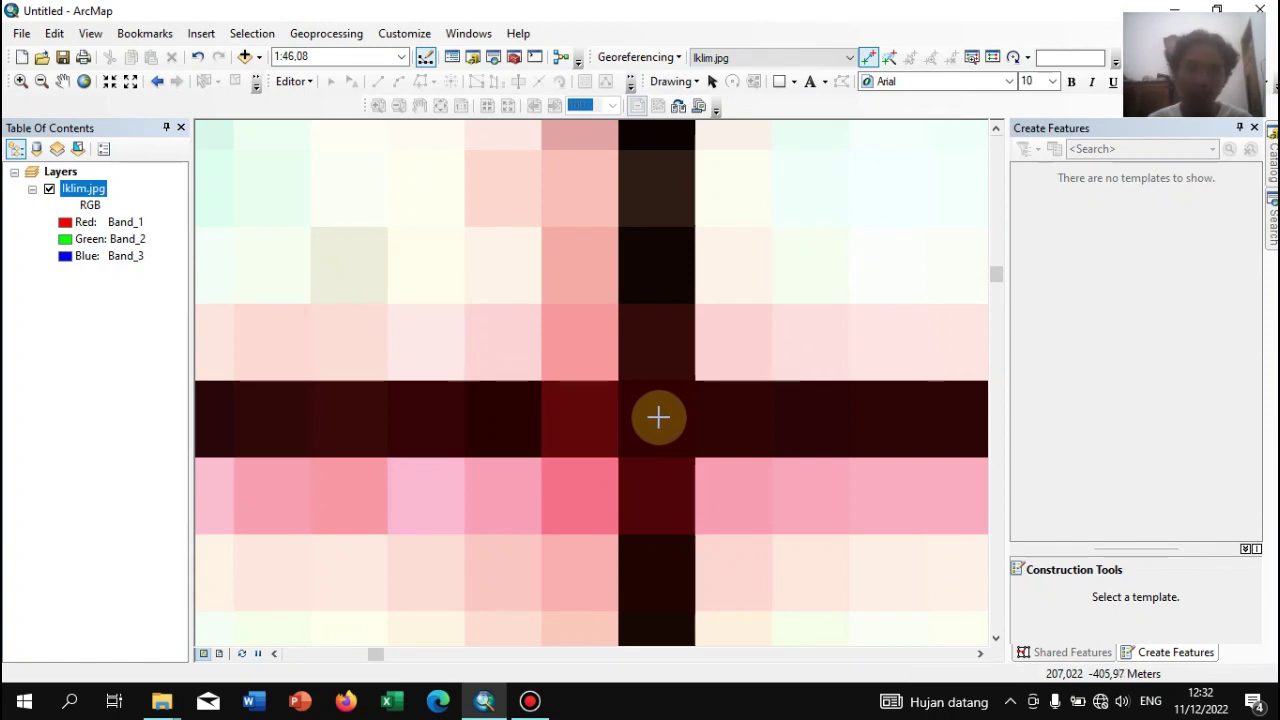
{"action": "right_click", "coordinate": [660, 421]}
{"action": "left_click", "coordinate": [717, 428]}
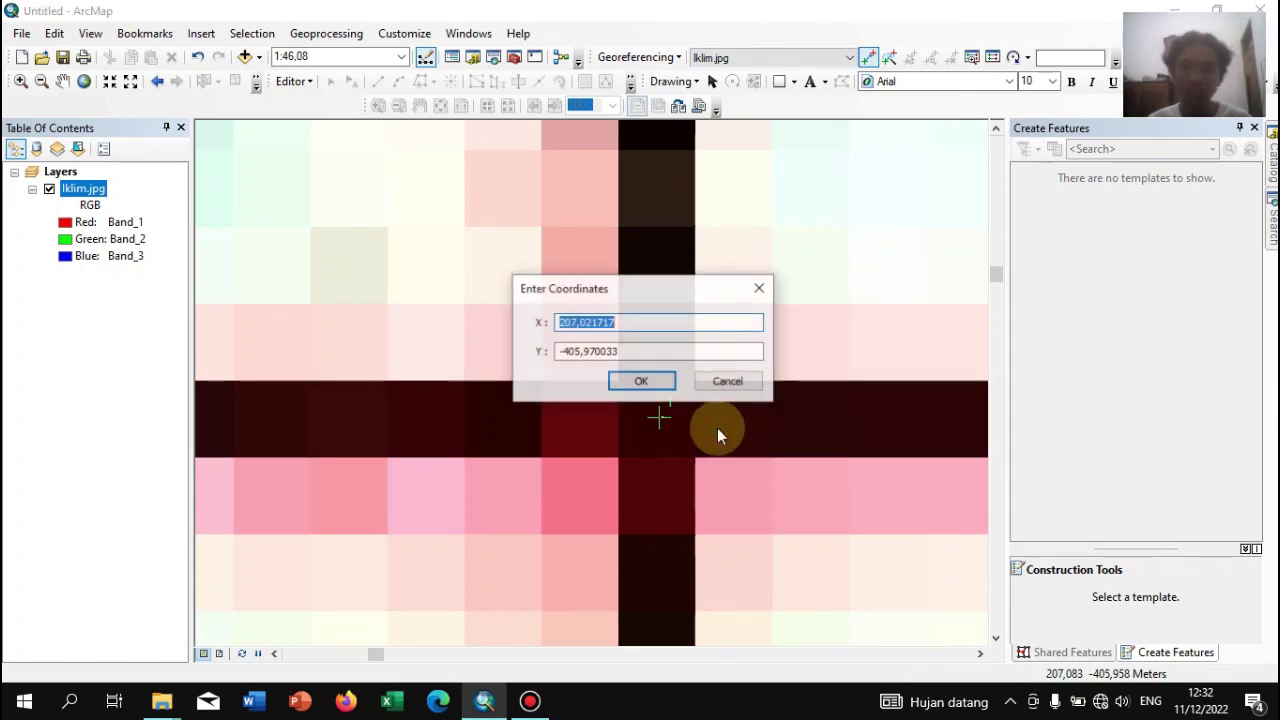
{"action": "type", "text": "50"}
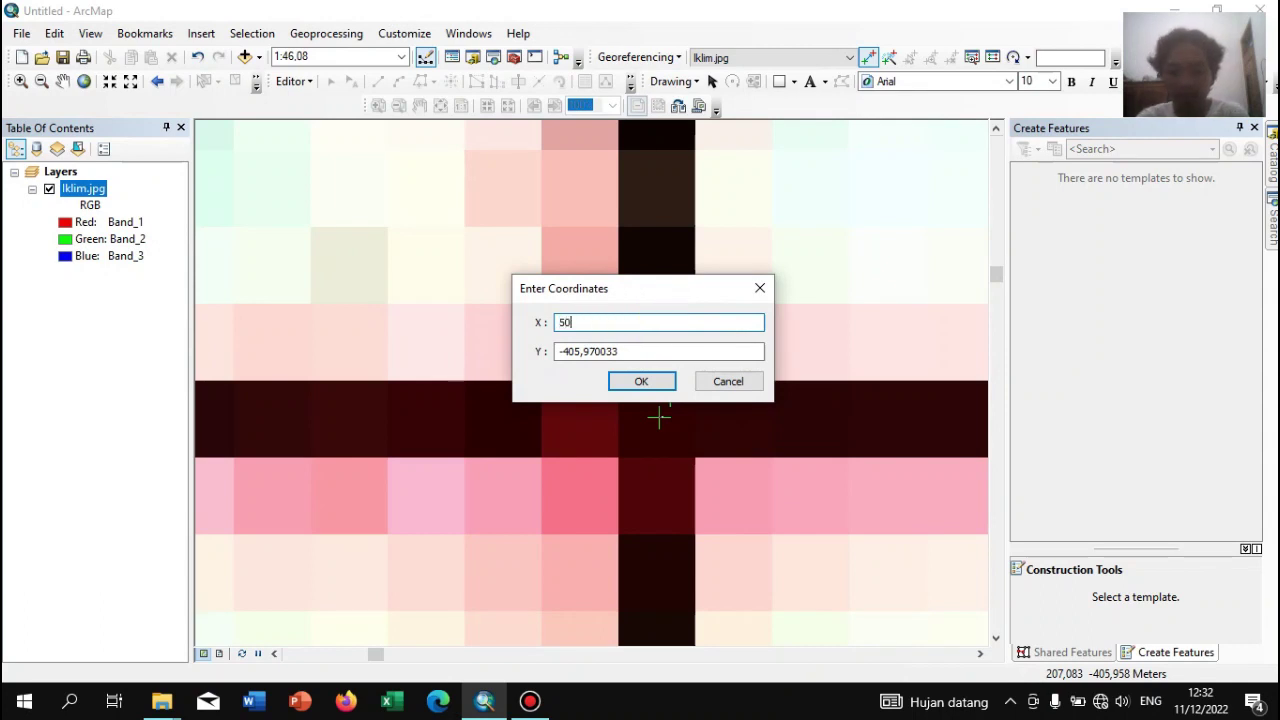
{"action": "type", "text": "6000"}
{"action": "double_click", "coordinate": [635, 351]}
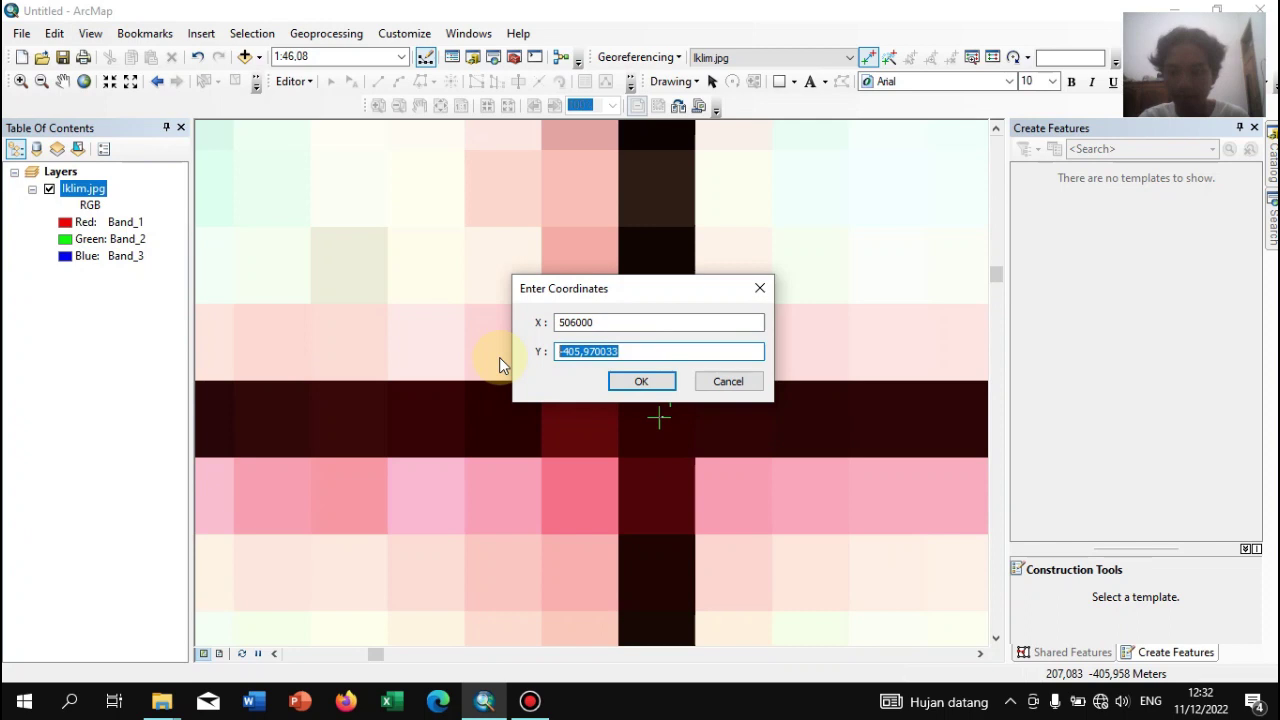
{"action": "type", "text": "399500"}
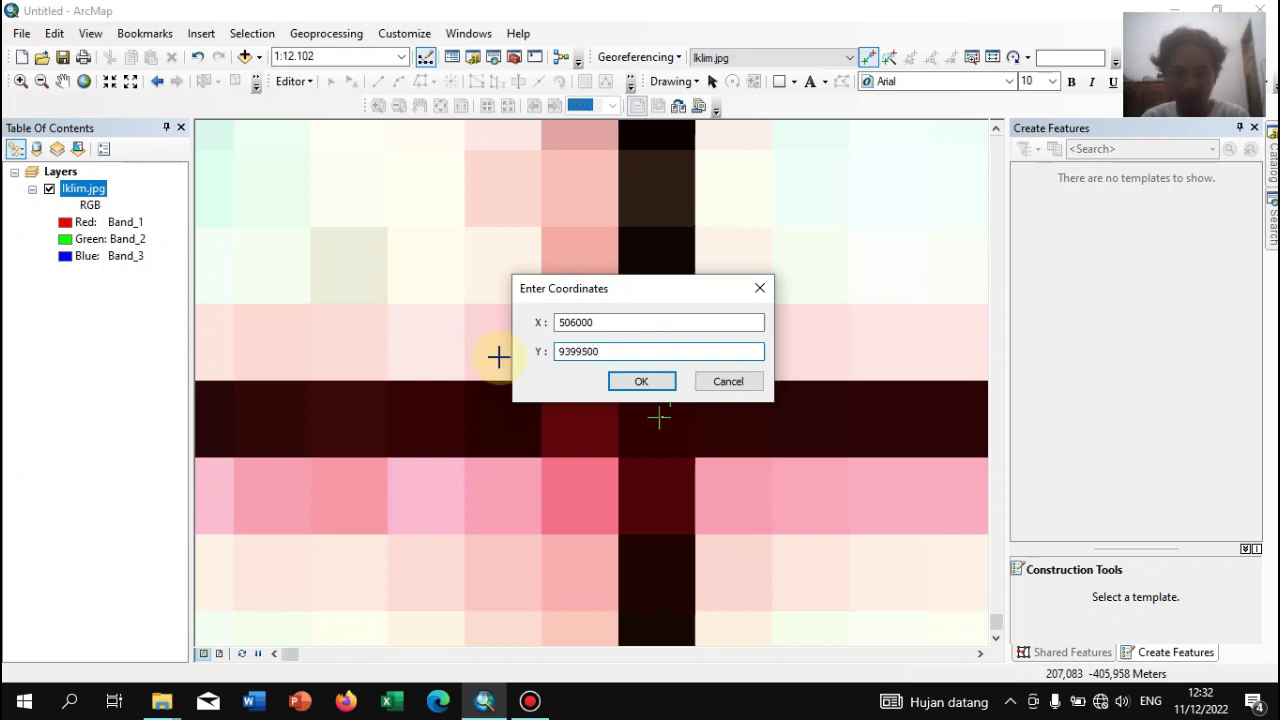
{"action": "key", "text": "Return"}
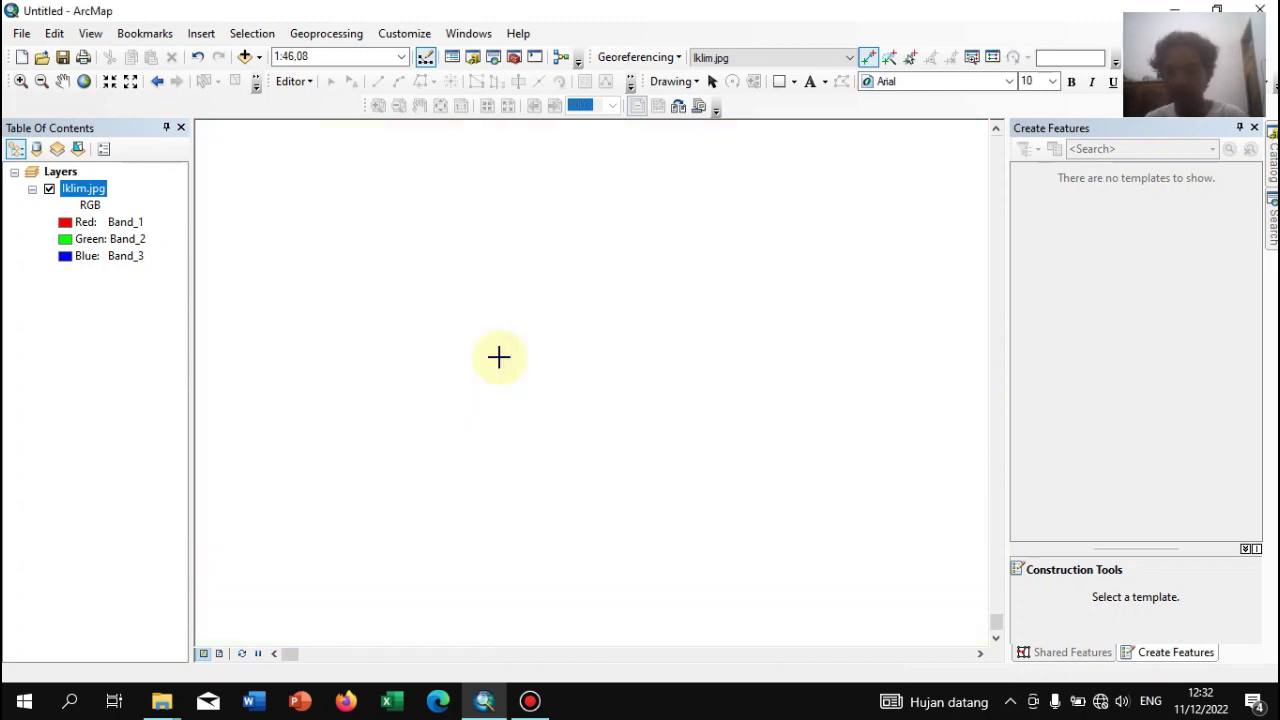
Add a second control point at the map's upper-right grid line intersection, with coordinates X 522500 and Y 9399500
{"action": "right_click", "coordinate": [90, 191]}
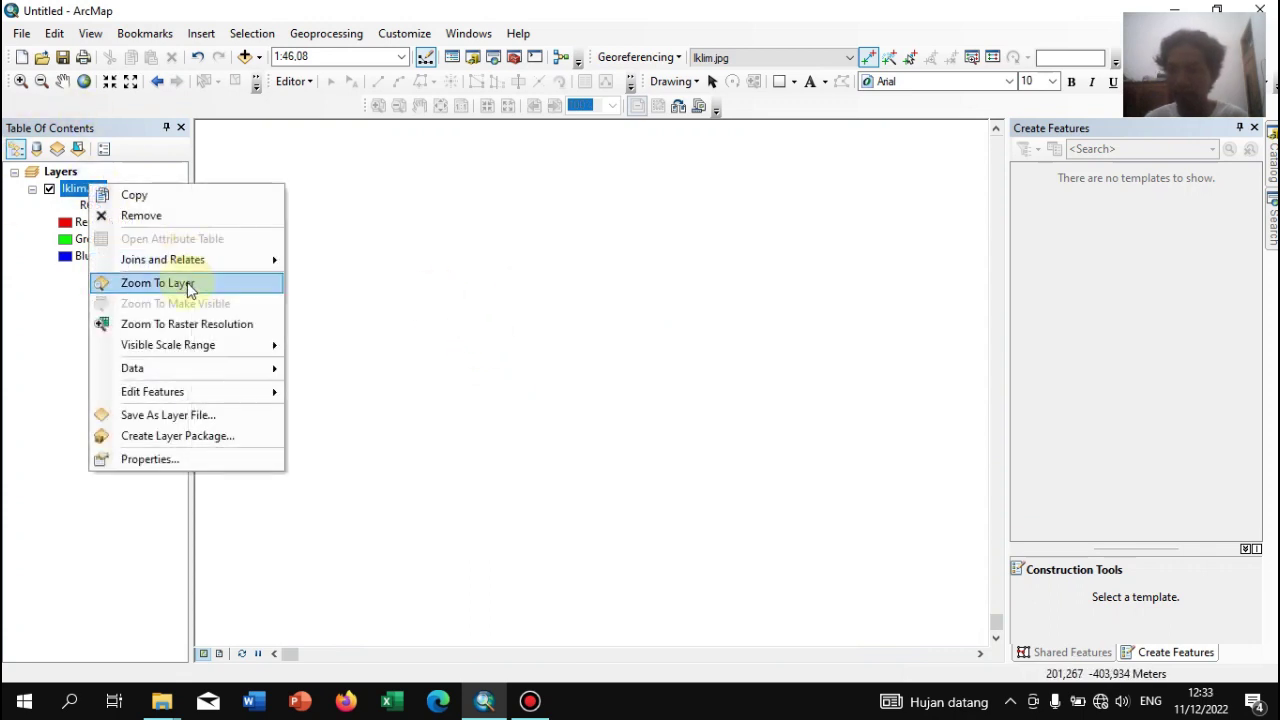
{"action": "left_click", "coordinate": [185, 283]}
{"action": "left_click", "coordinate": [20, 81]}
{"action": "left_click_drag", "start_coordinate": [630, 248], "coordinate": [707, 298]}
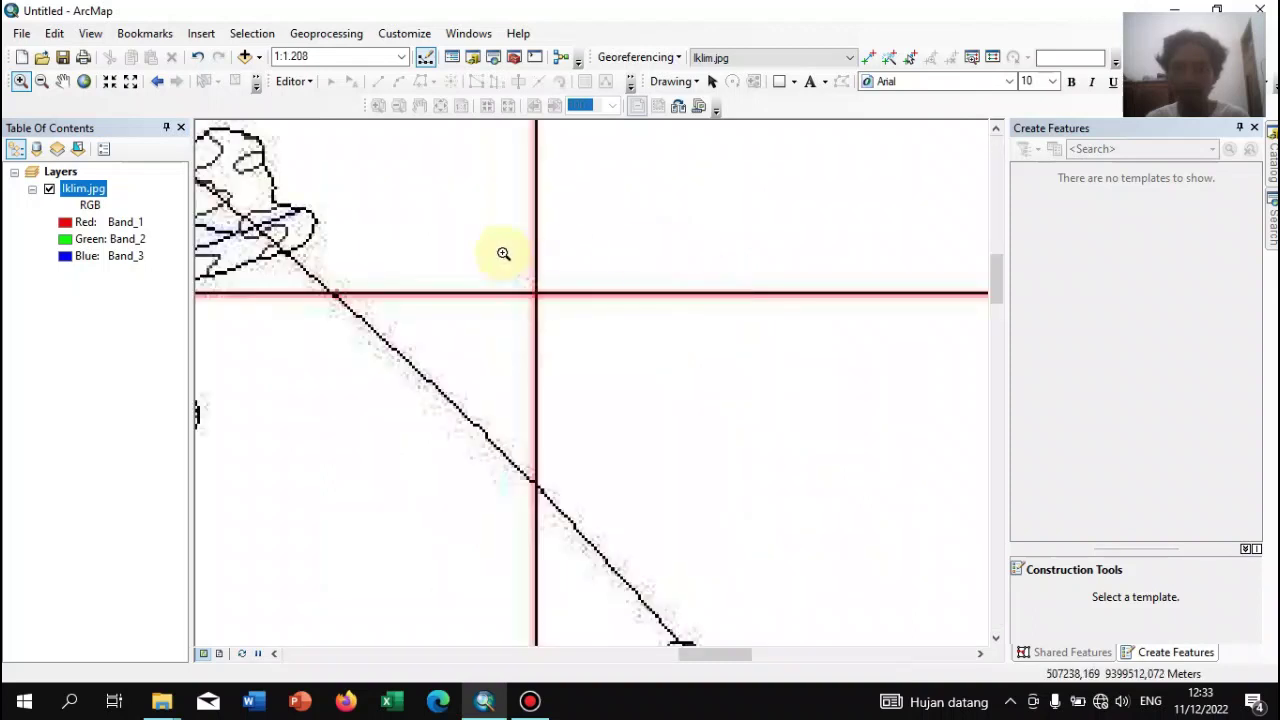
{"action": "left_click", "coordinate": [499, 253]}
{"action": "left_click_drag", "start_coordinate": [517, 275], "coordinate": [603, 354]}
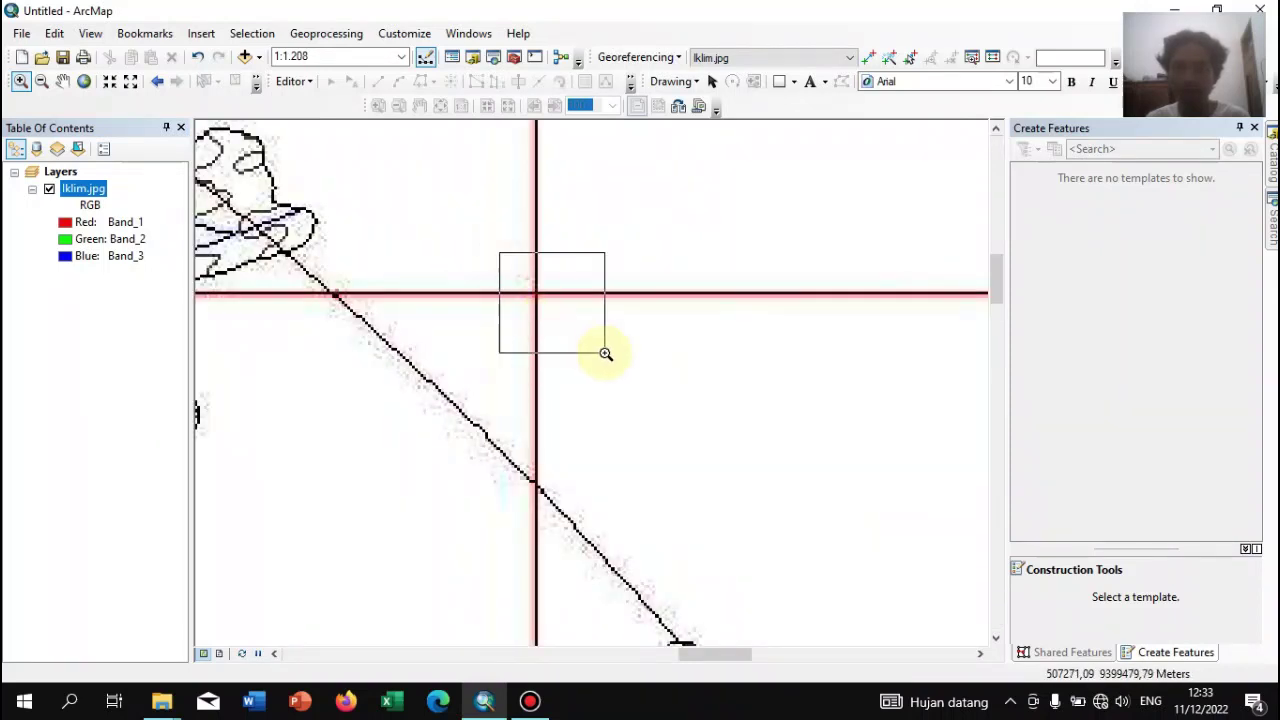
{"action": "left_click_drag", "start_coordinate": [440, 283], "coordinate": [594, 400]}
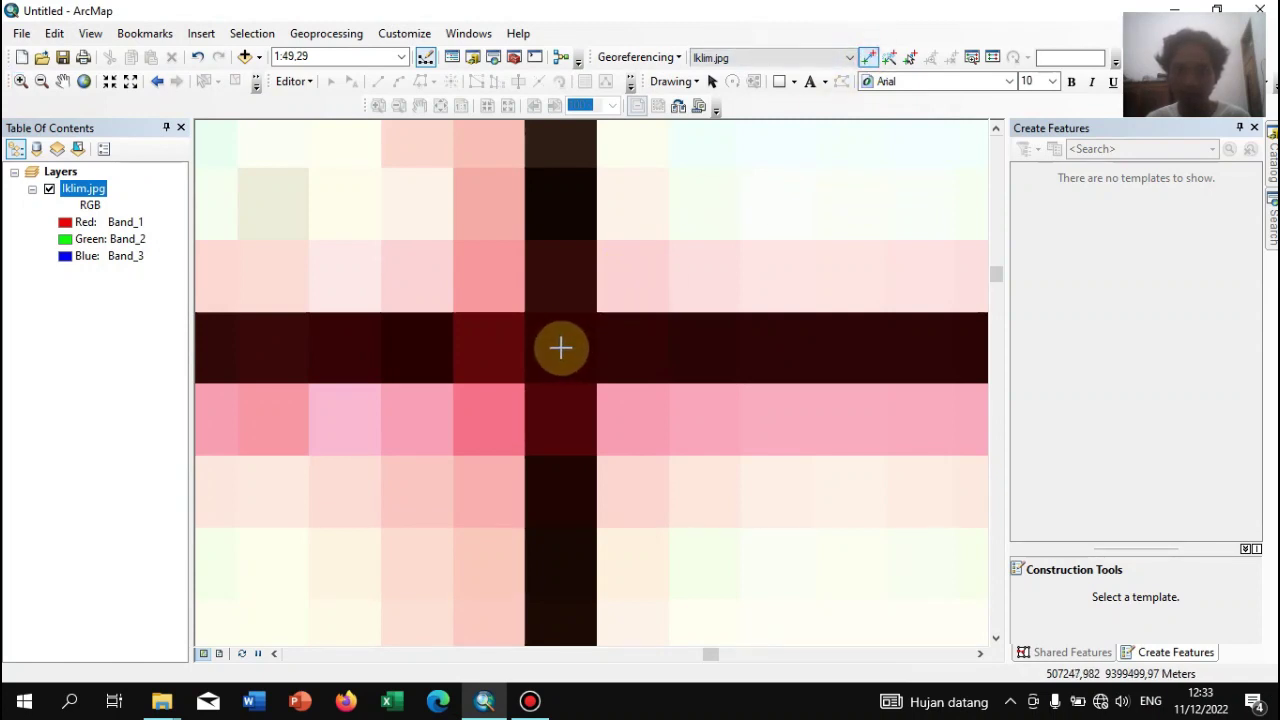
{"action": "right_click", "coordinate": [561, 347]}
{"action": "left_click", "coordinate": [609, 359]}
{"action": "double_click", "coordinate": [650, 321]}
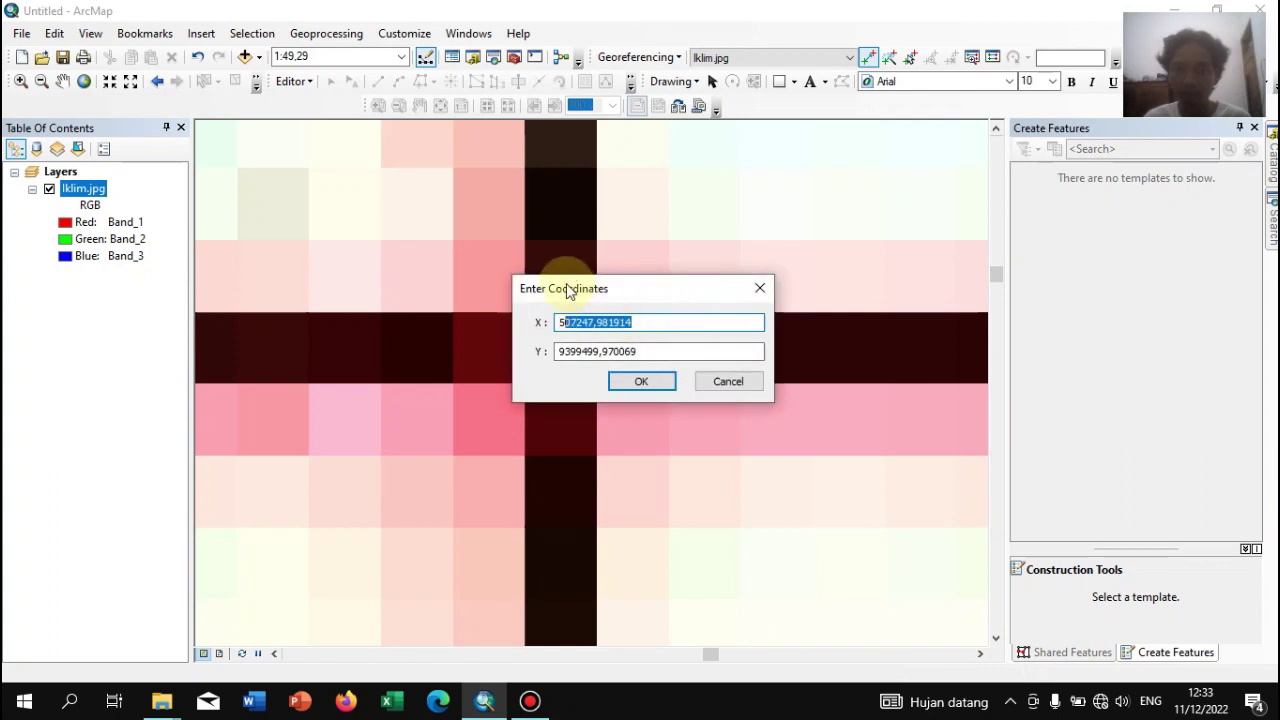
{"action": "type", "text": "22500"}
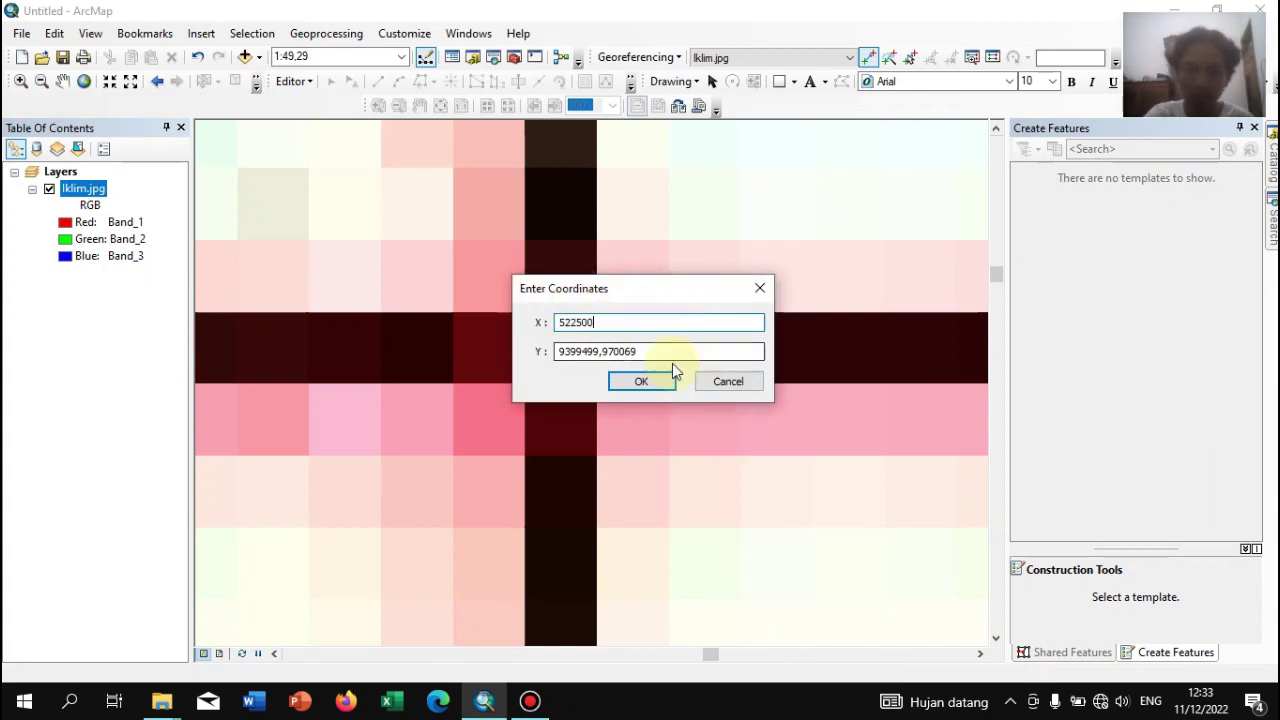
{"action": "left_click_drag", "start_coordinate": [666, 351], "coordinate": [606, 322]}
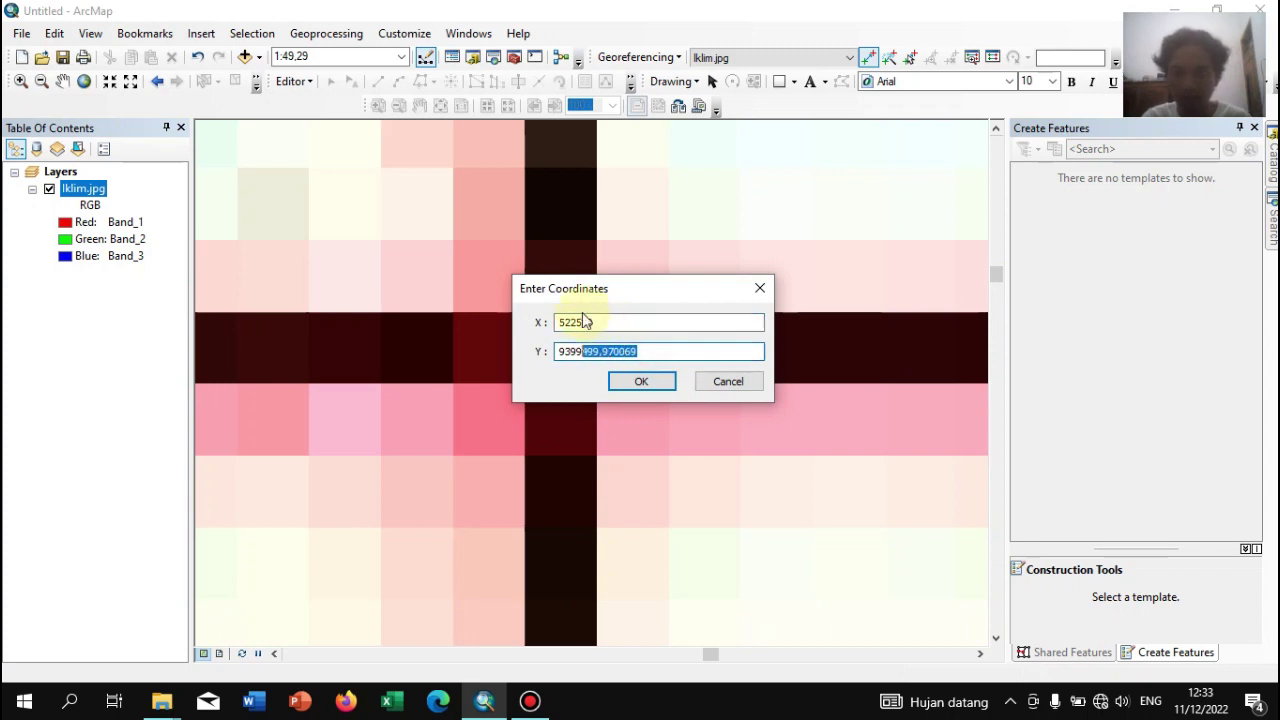
{"action": "left_click", "coordinate": [638, 381]}
Add a third control point at the map's lower-left grid line intersection, with coordinates X 506000 and Y 9388500
{"action": "right_click", "coordinate": [85, 188]}
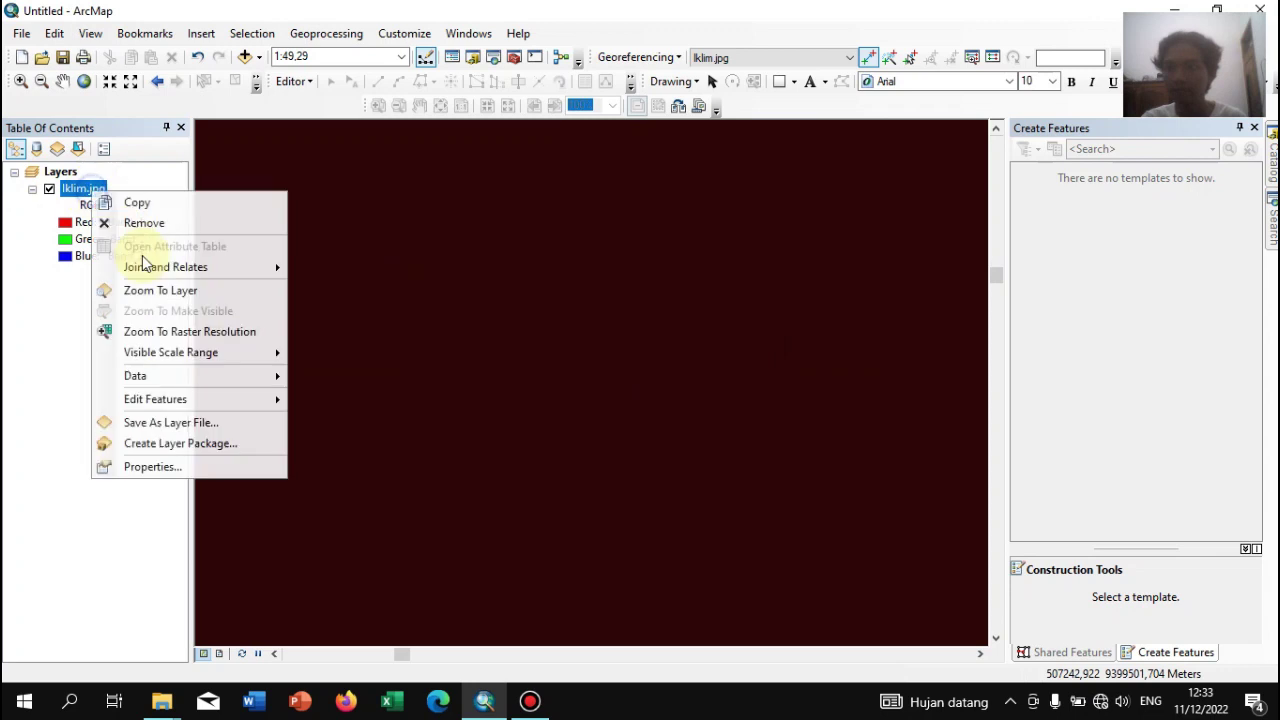
{"action": "left_click", "coordinate": [168, 290]}
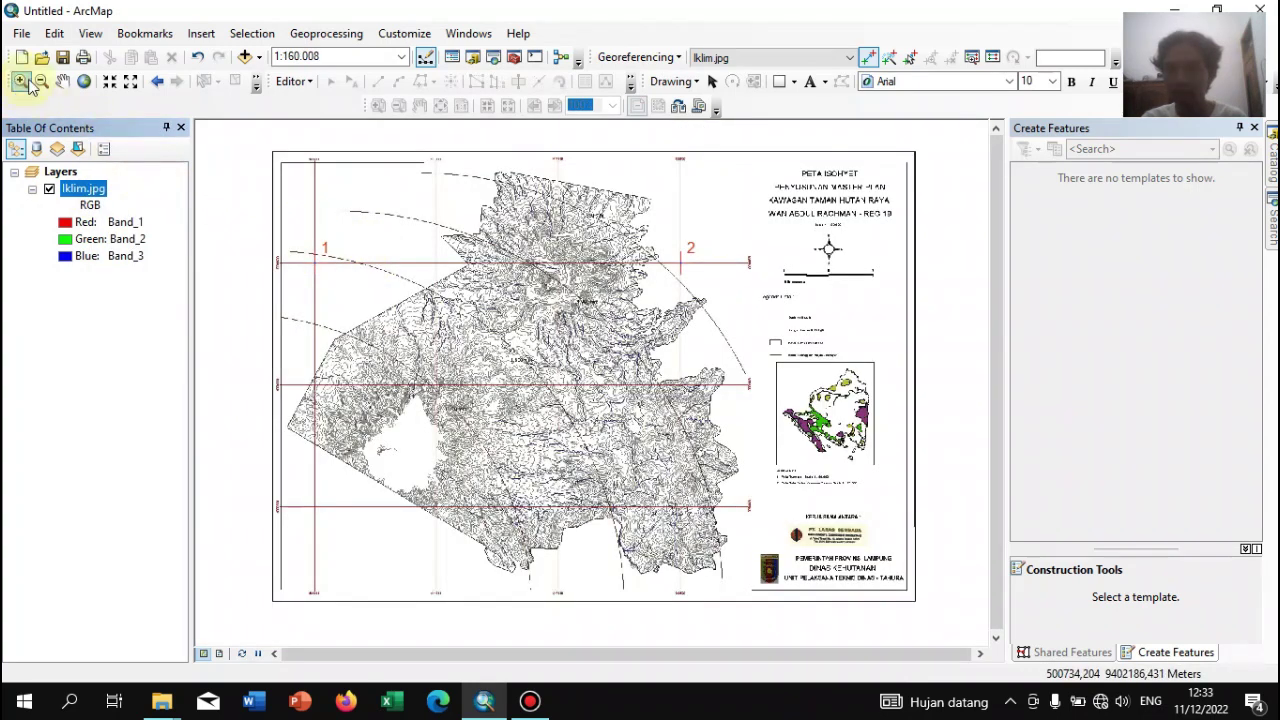
{"action": "left_click", "coordinate": [21, 81]}
{"action": "left_click_drag", "start_coordinate": [300, 482], "coordinate": [343, 549]}
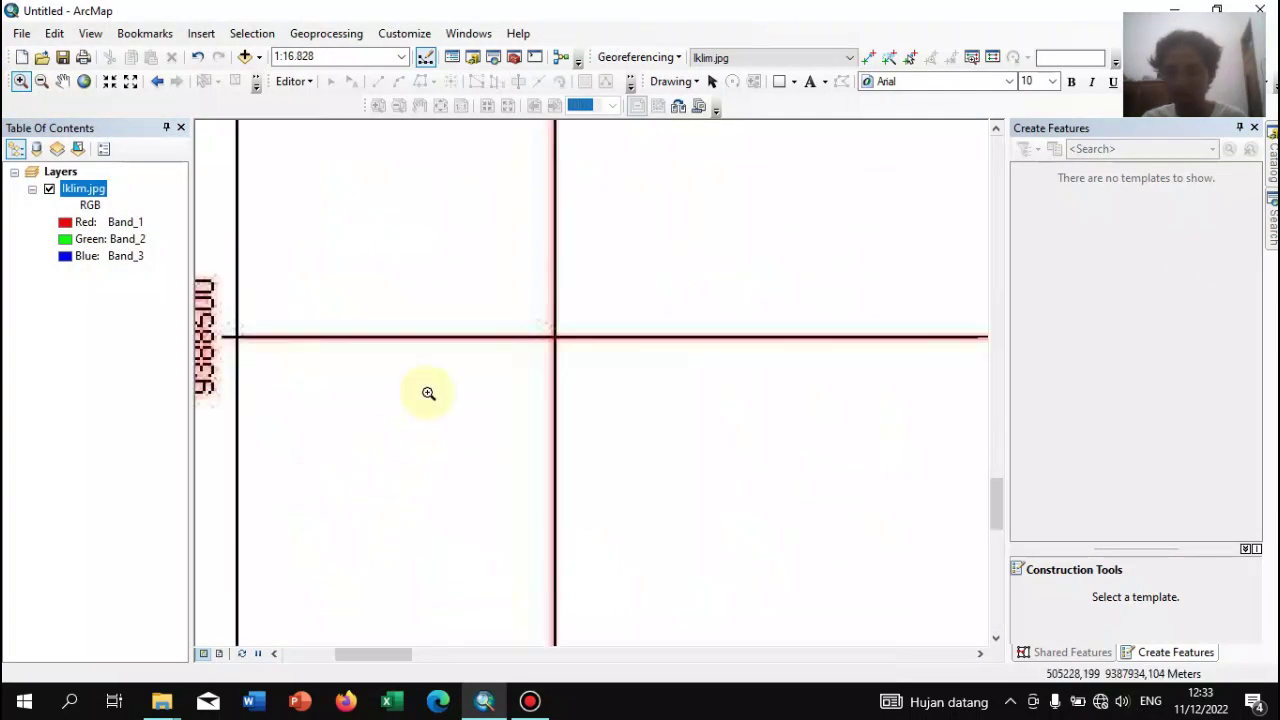
{"action": "left_click_drag", "start_coordinate": [528, 295], "coordinate": [600, 377]}
{"action": "left_click_drag", "start_coordinate": [477, 334], "coordinate": [624, 438]}
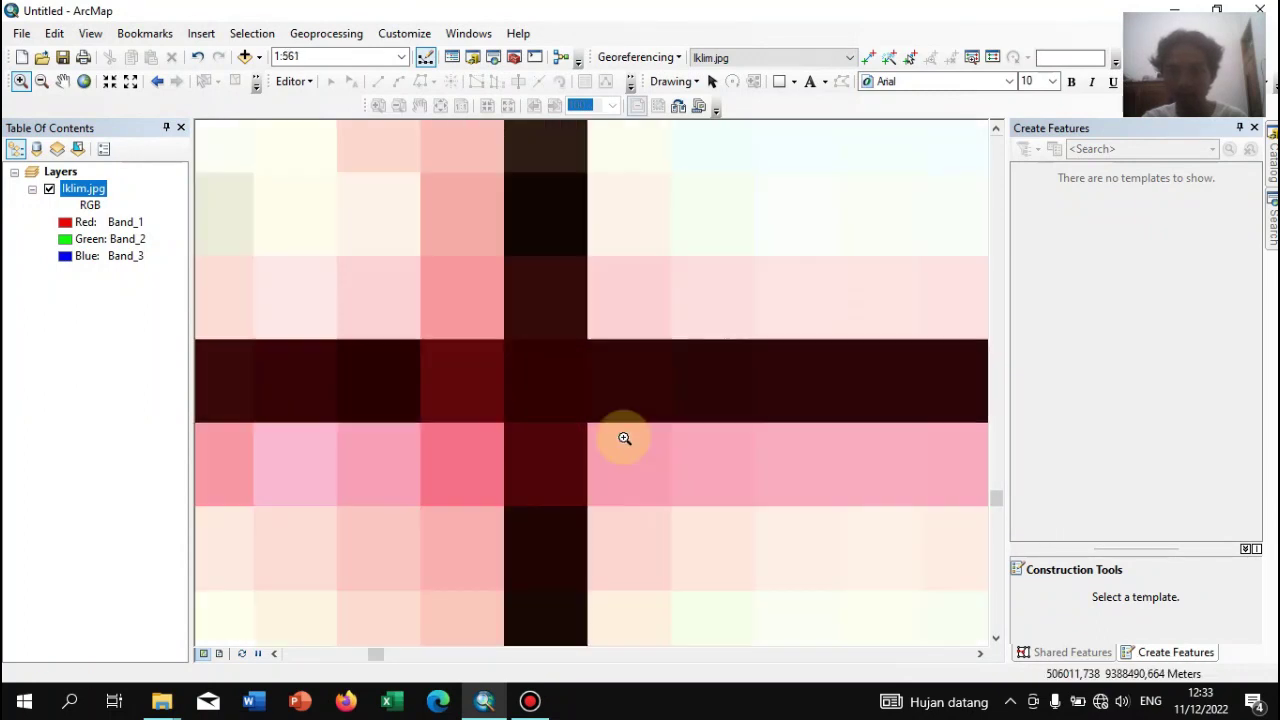
{"action": "left_click", "coordinate": [868, 57]}
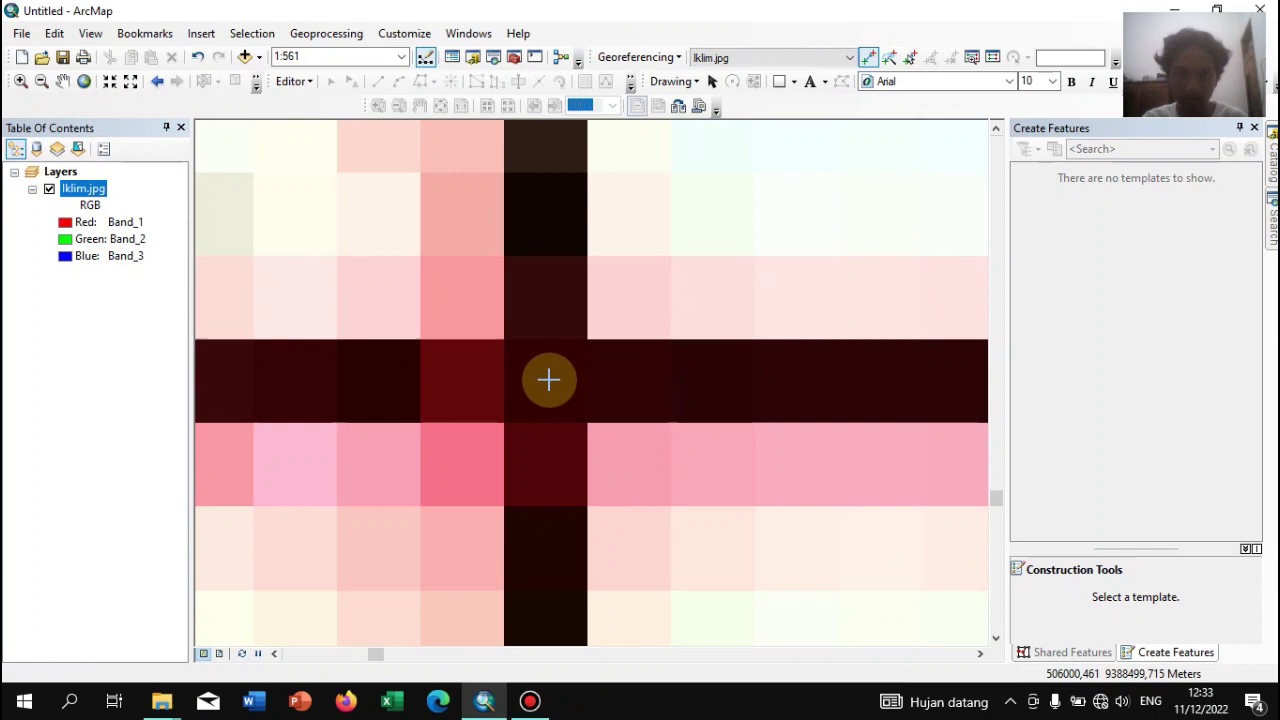
{"action": "right_click", "coordinate": [548, 378]}
{"action": "left_click", "coordinate": [591, 390]}
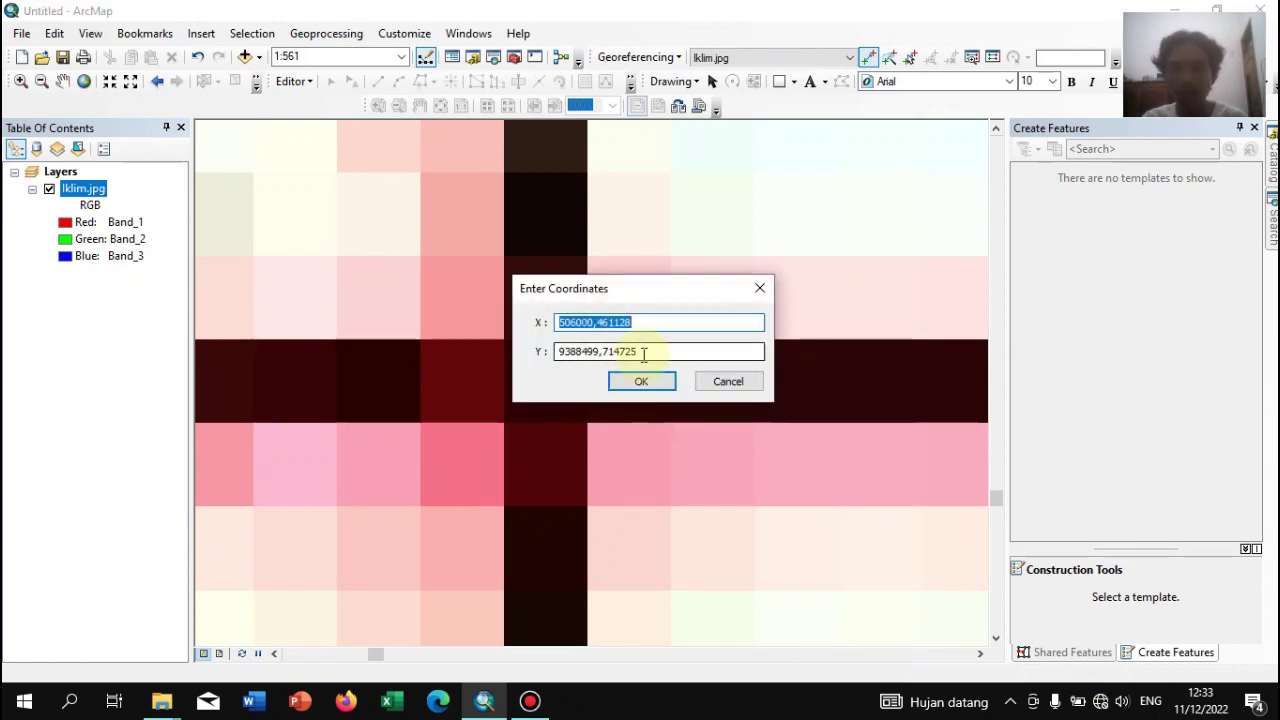
{"action": "left_click_drag", "start_coordinate": [640, 351], "coordinate": [591, 336]}
{"action": "type", "text": "5"}
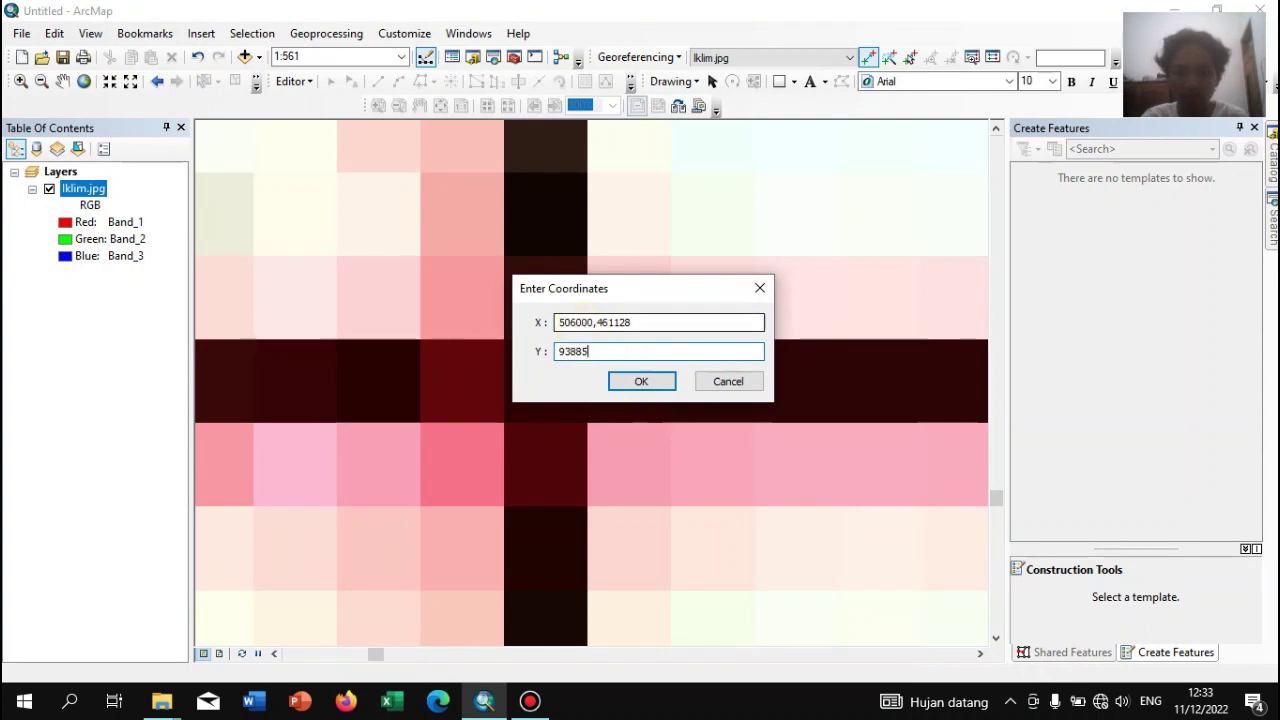
{"action": "left_click_drag", "start_coordinate": [646, 321], "coordinate": [594, 295]}
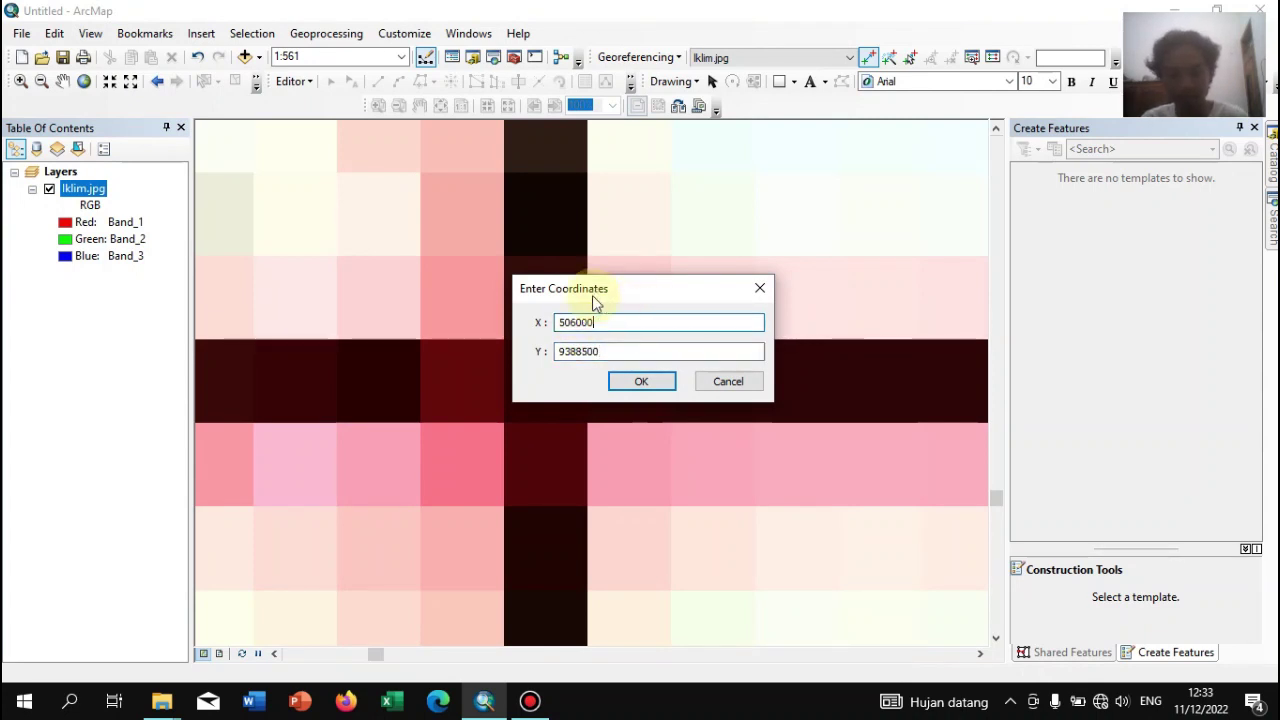
{"action": "key", "text": "Return"}
Add a fourth control point at the map's lower-right grid line intersection, with coordinates X 522500 and Y 9388500
{"action": "right_click", "coordinate": [100, 190]}
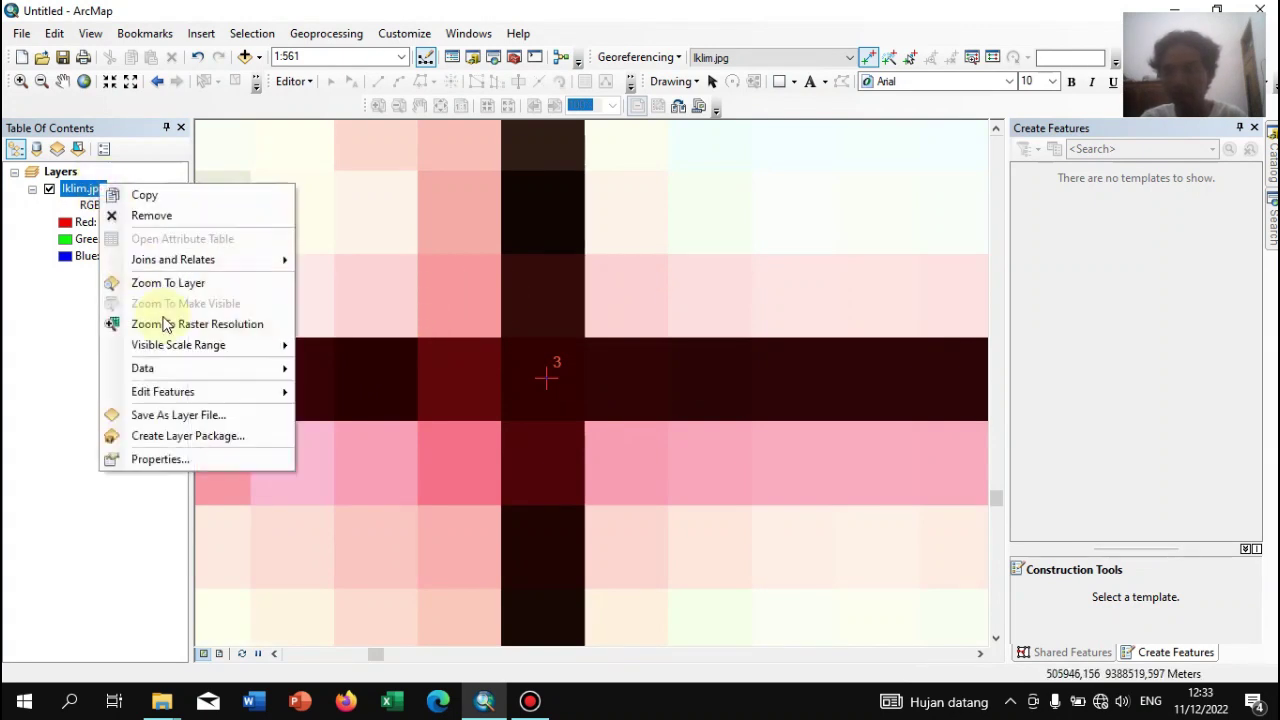
{"action": "left_click", "coordinate": [150, 283]}
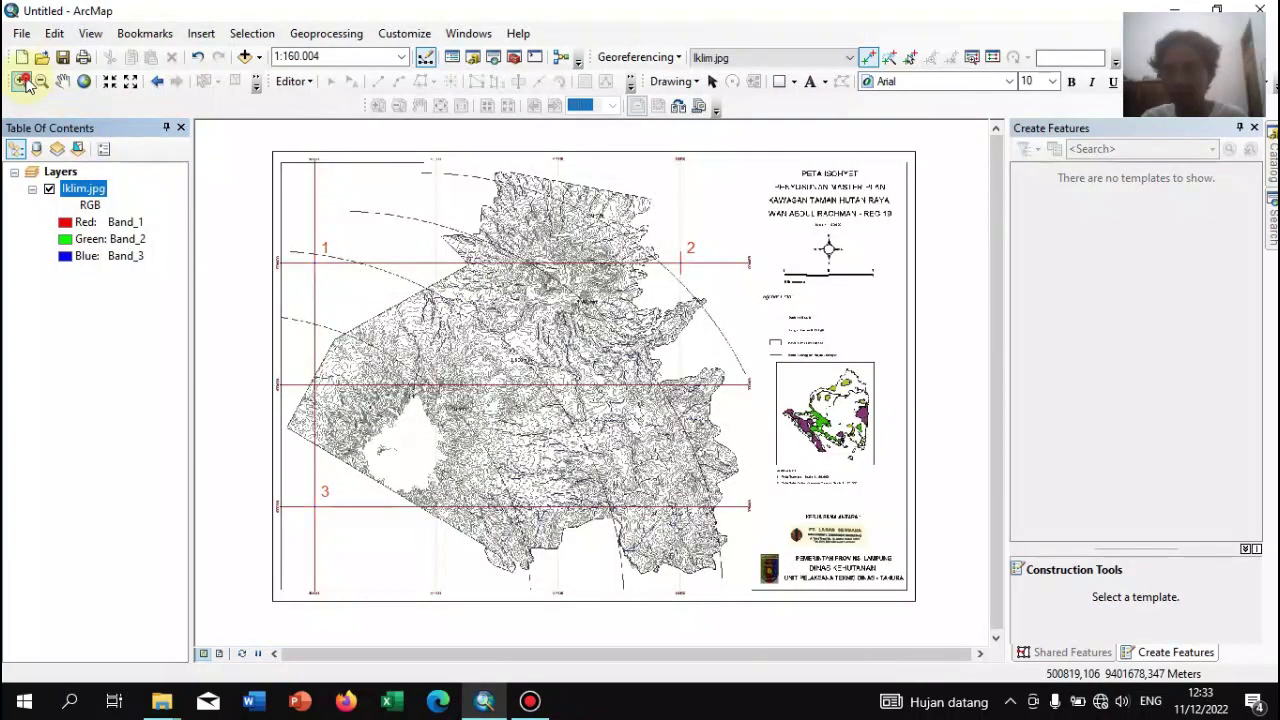
{"action": "left_click", "coordinate": [22, 81]}
{"action": "left_click_drag", "start_coordinate": [677, 474], "coordinate": [740, 531]}
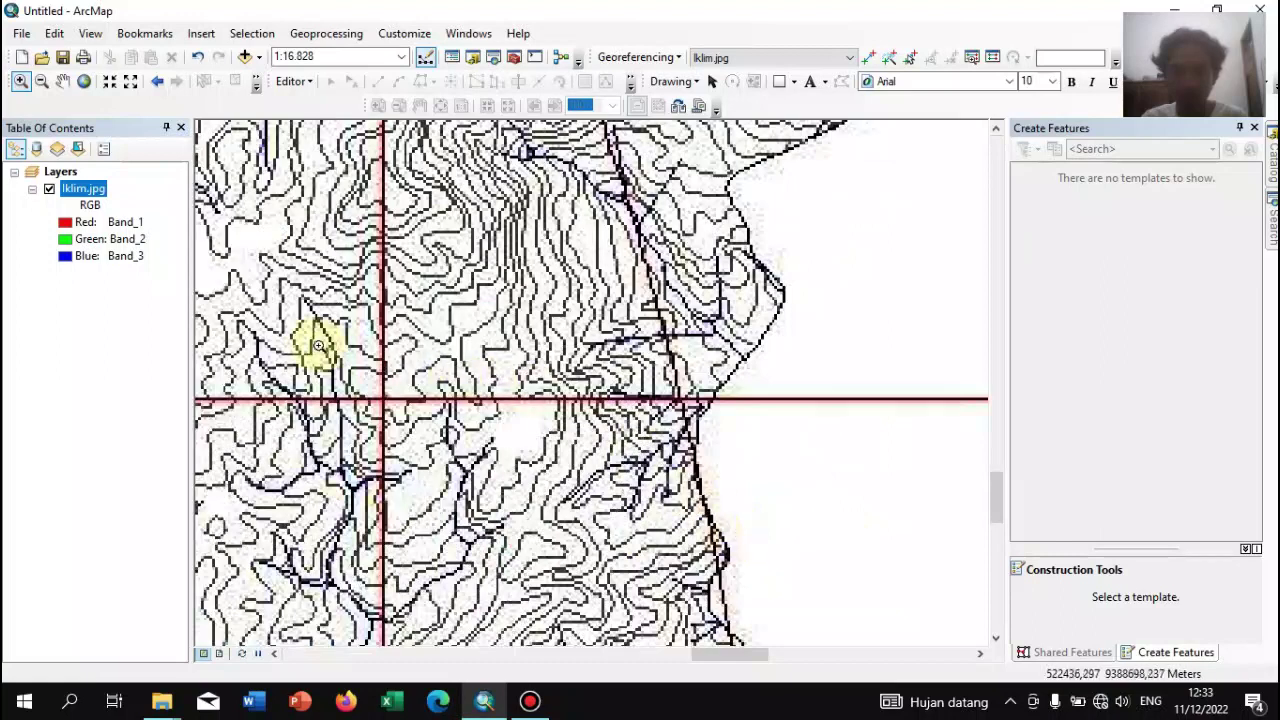
{"action": "left_click_drag", "start_coordinate": [500, 457], "coordinate": [300, 350]}
{"action": "left_click_drag", "start_coordinate": [423, 294], "coordinate": [532, 432]}
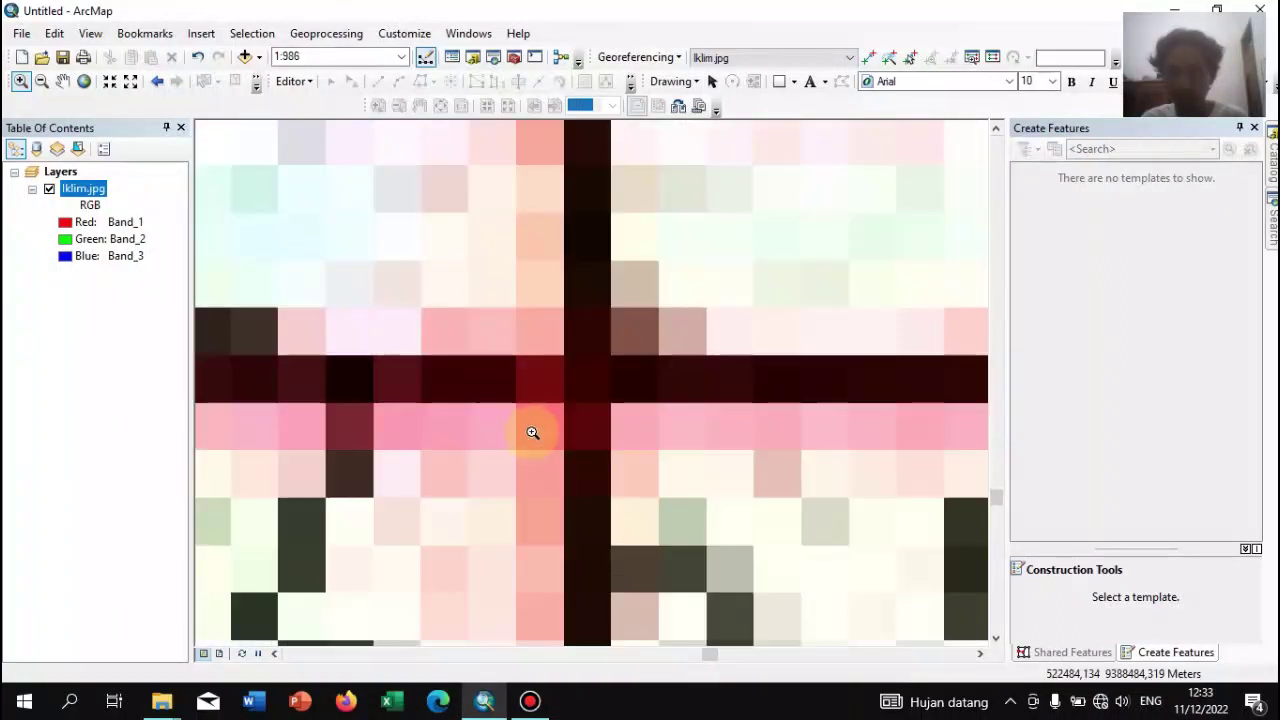
{"action": "left_click_drag", "start_coordinate": [500, 289], "coordinate": [734, 497]}
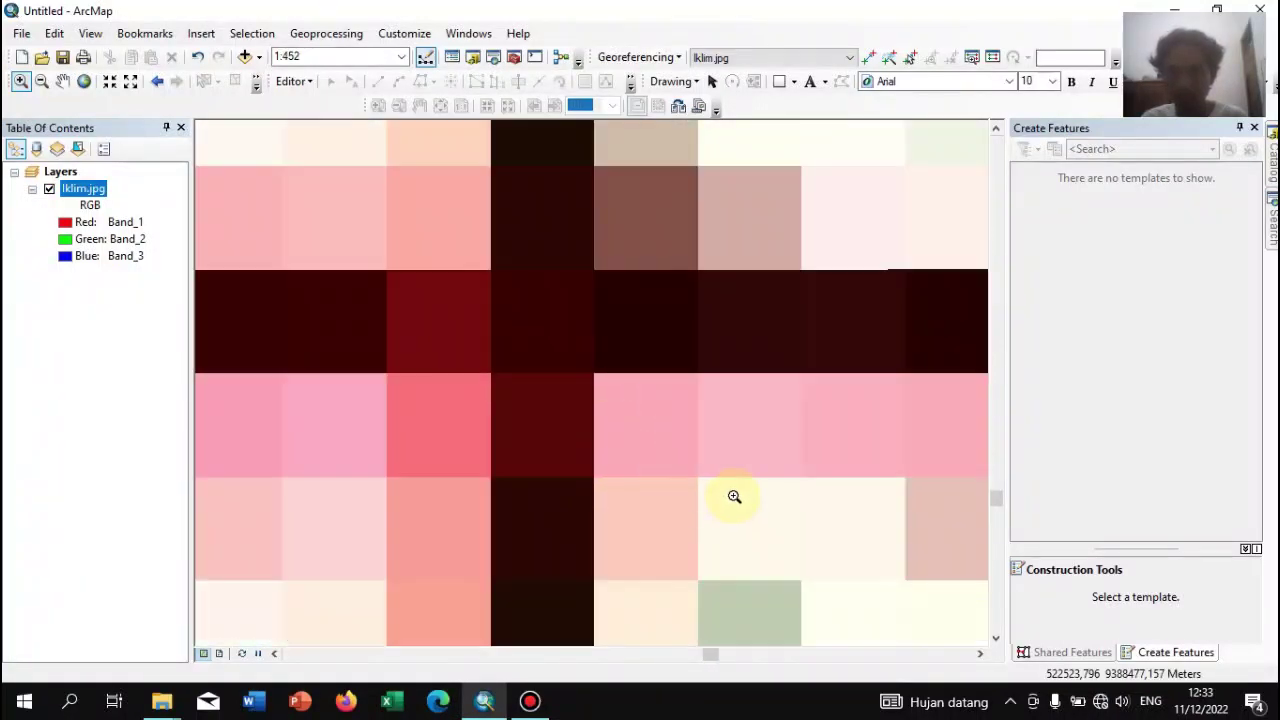
{"action": "left_click", "coordinate": [866, 60]}
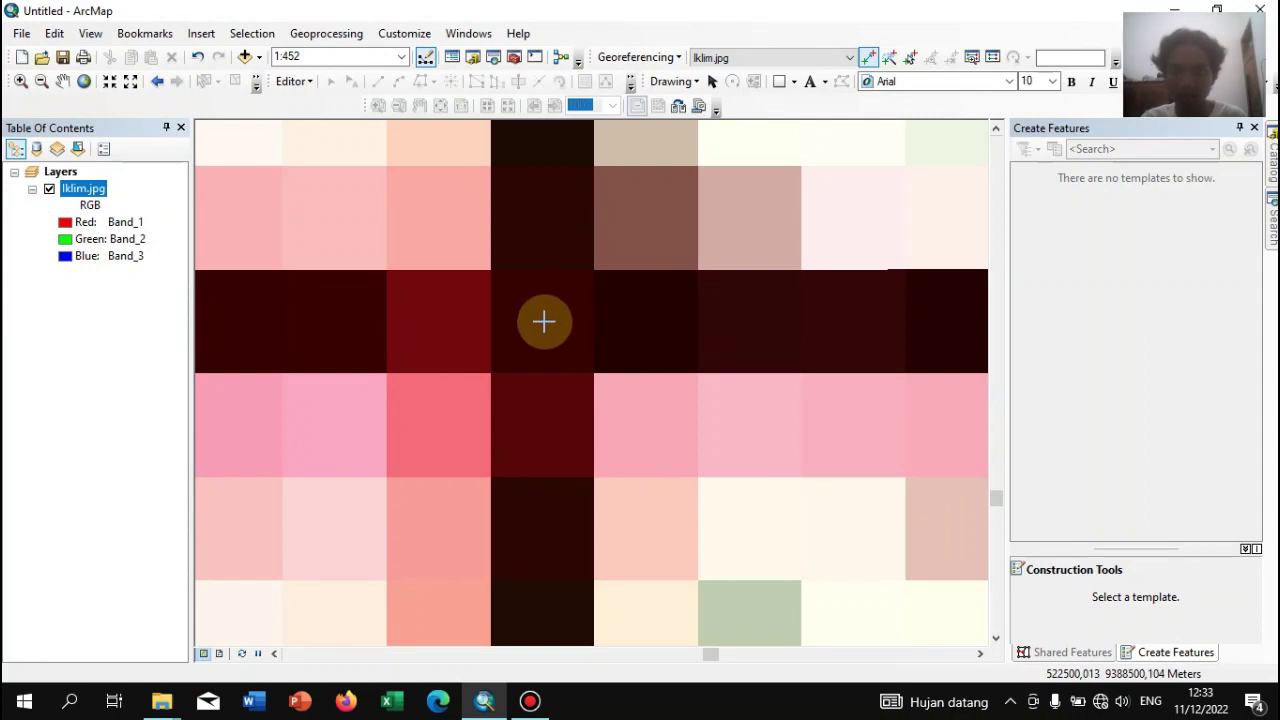
{"action": "right_click", "coordinate": [545, 322]}
{"action": "left_click", "coordinate": [590, 346]}
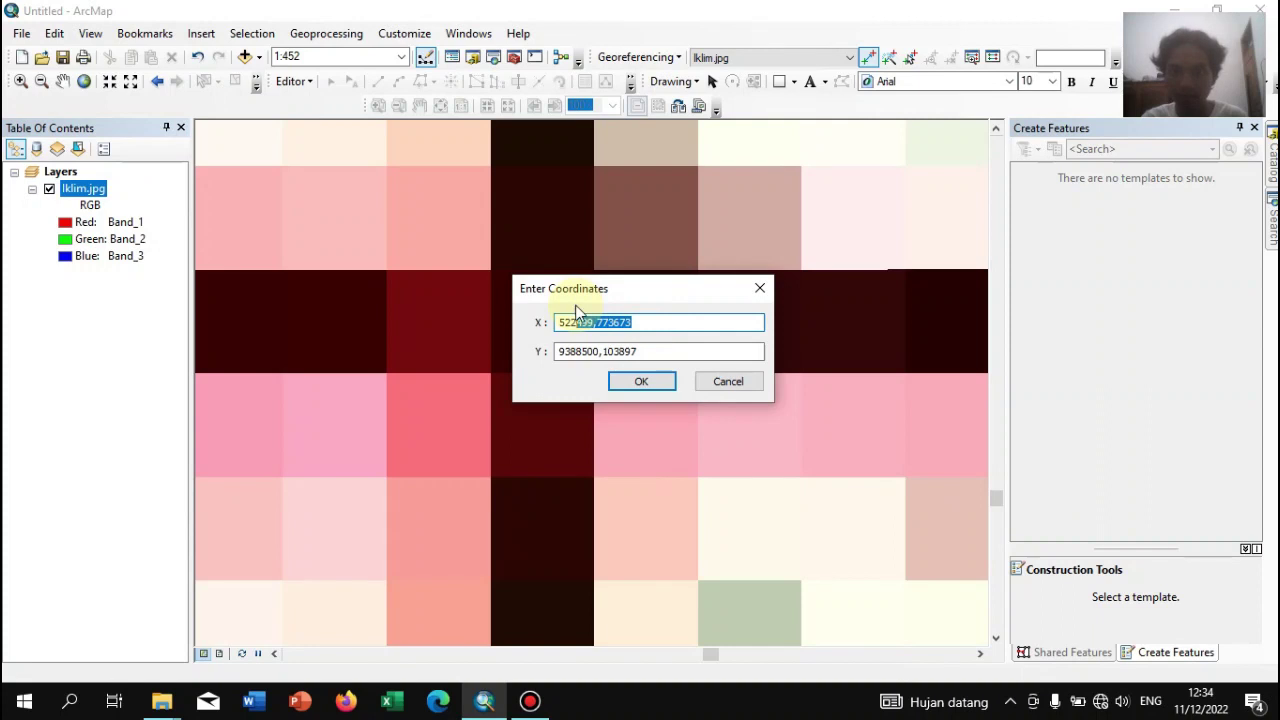
{"action": "left_click_drag", "start_coordinate": [661, 348], "coordinate": [605, 334]}
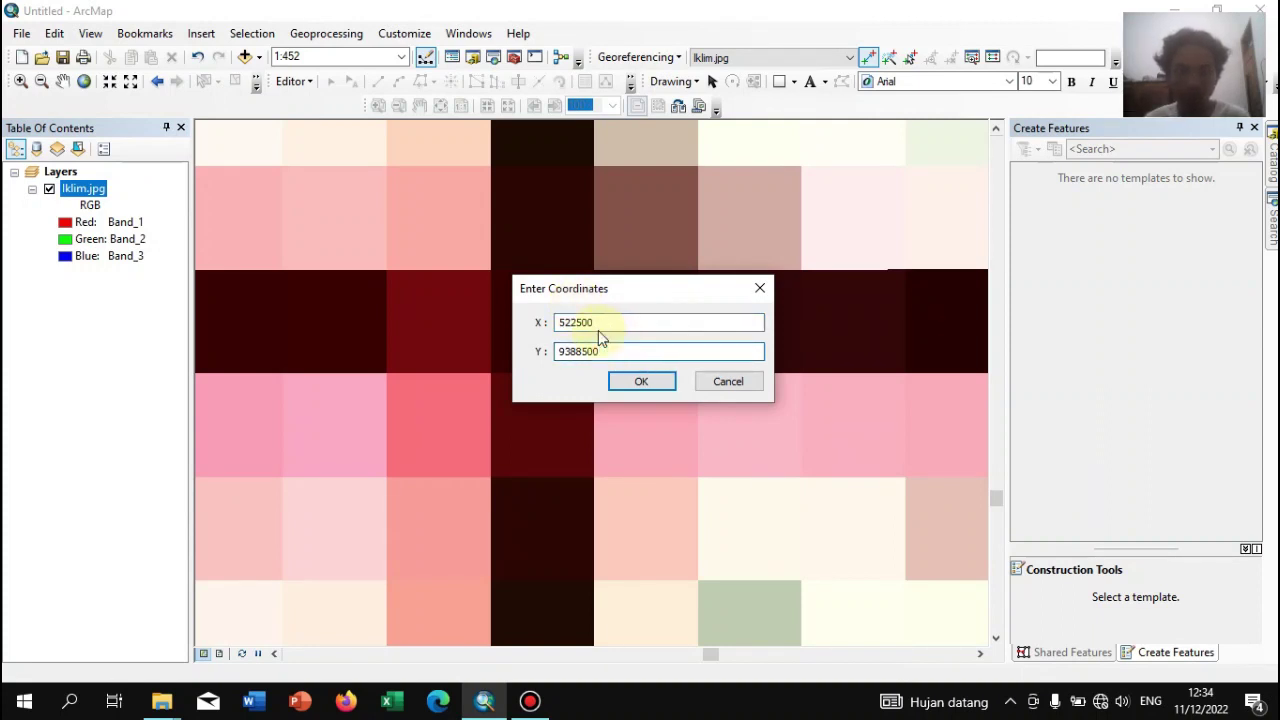
{"action": "key", "text": "Return"}
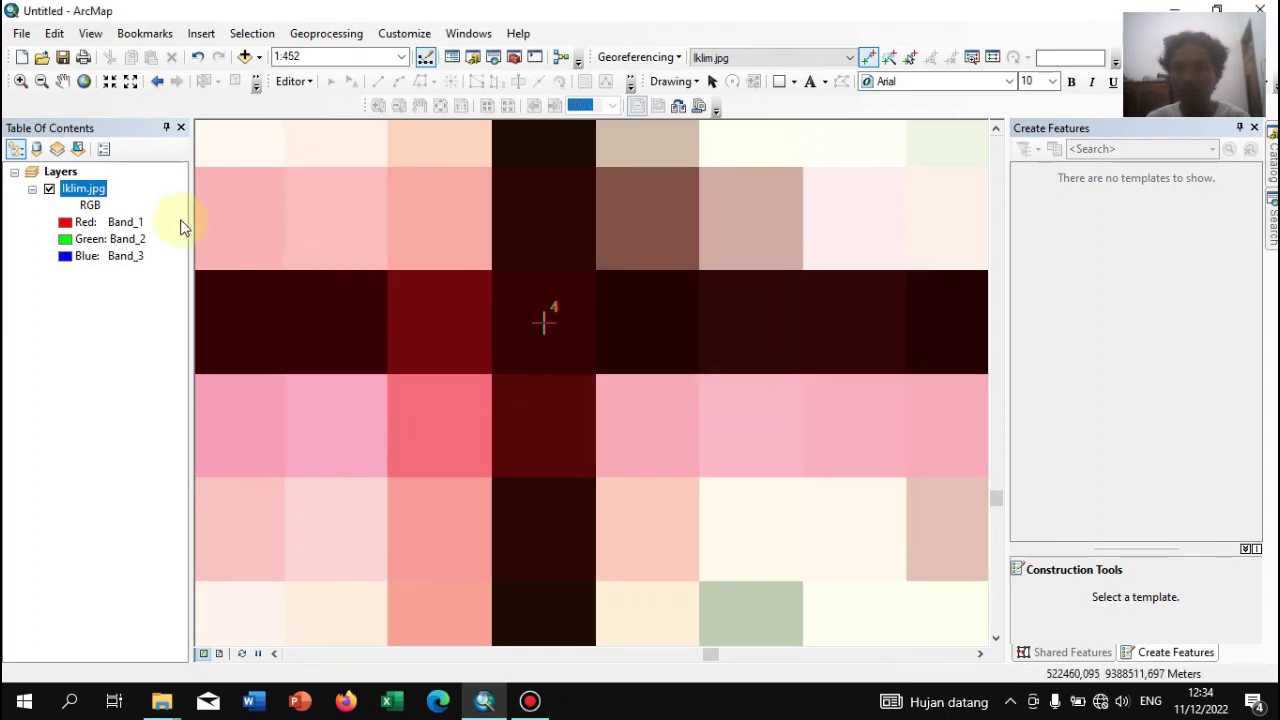
{"action": "right_click", "coordinate": [92, 203]}
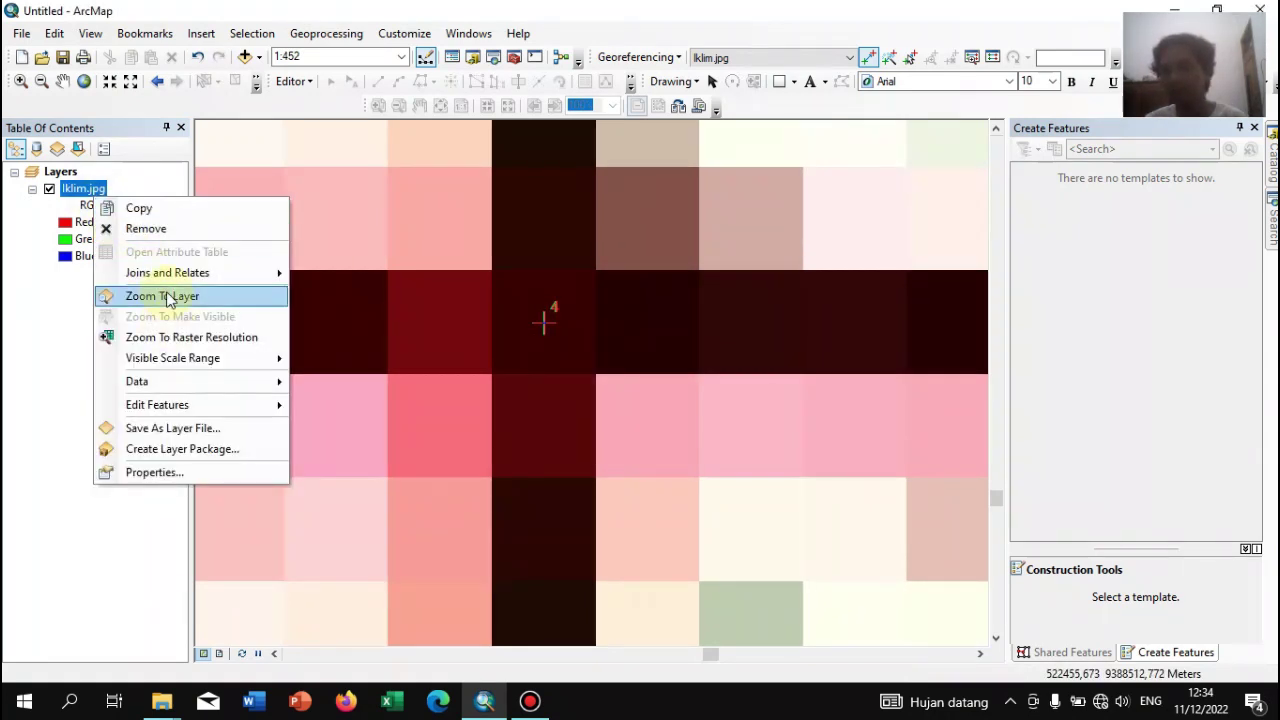
Zoom to the whole Iklim.jpg layer and save its control points as the text file Koordinat Iklim.txt in the Pemetaan folder
{"action": "left_click", "coordinate": [157, 294]}
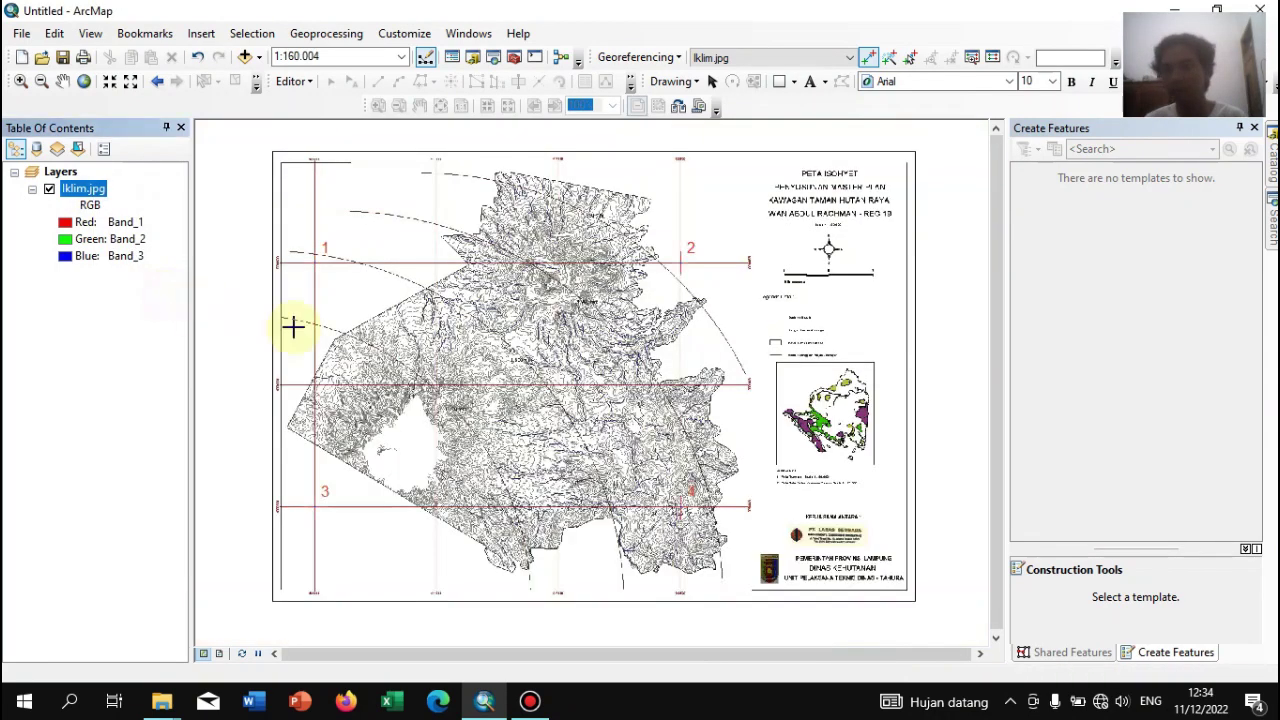
{"action": "left_click", "coordinate": [994, 58]}
{"action": "left_click", "coordinate": [443, 287]}
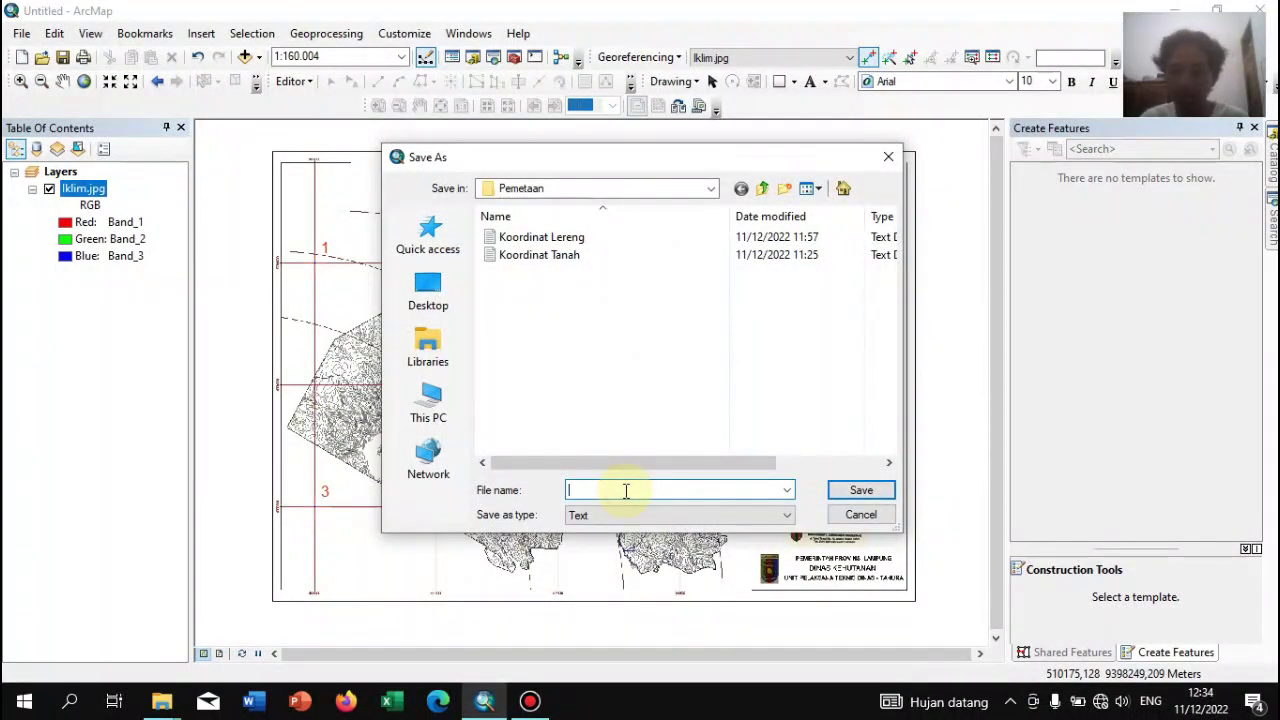
{"action": "type", "text": "Koordinat"}
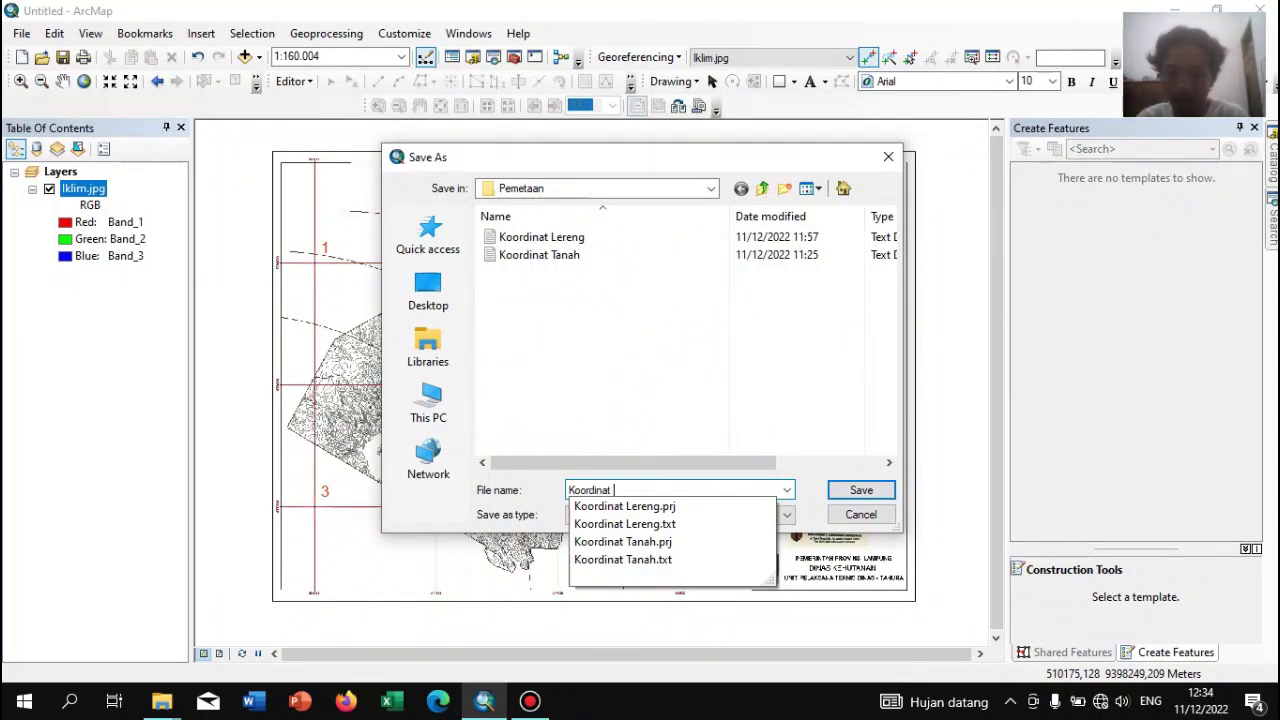
{"action": "left_click", "coordinate": [625, 490]}
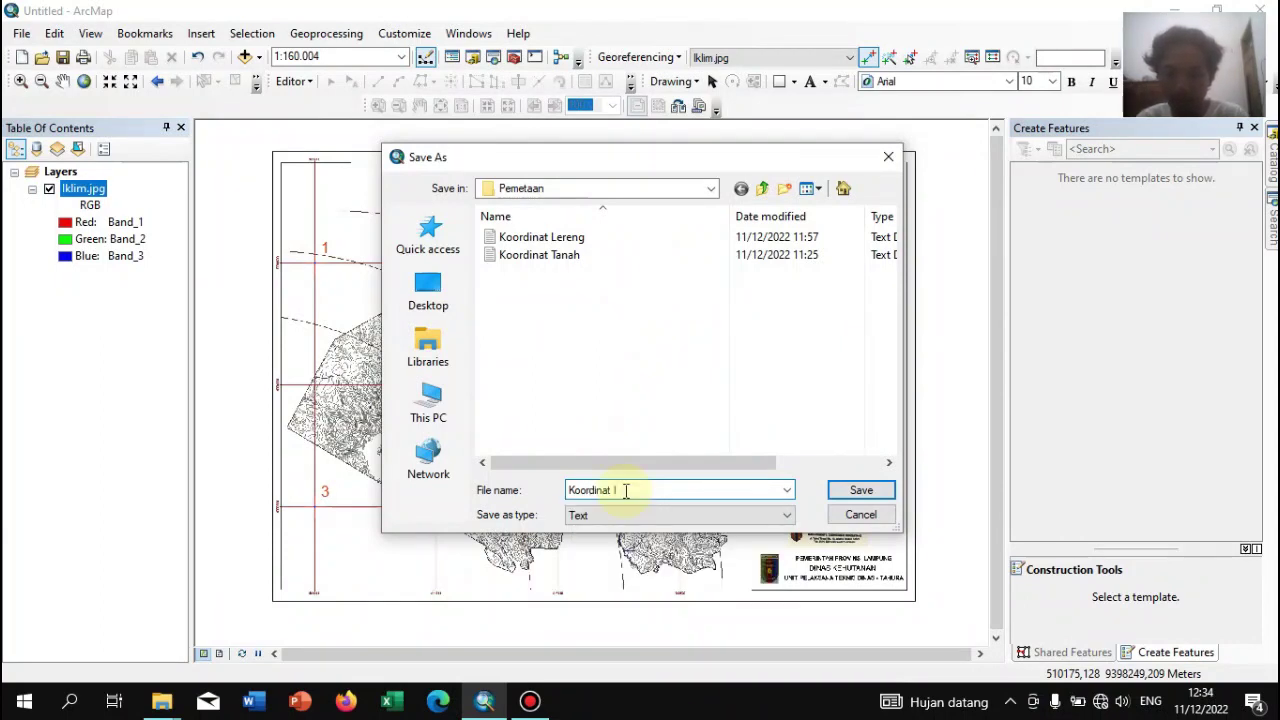
{"action": "key", "text": "Return"}
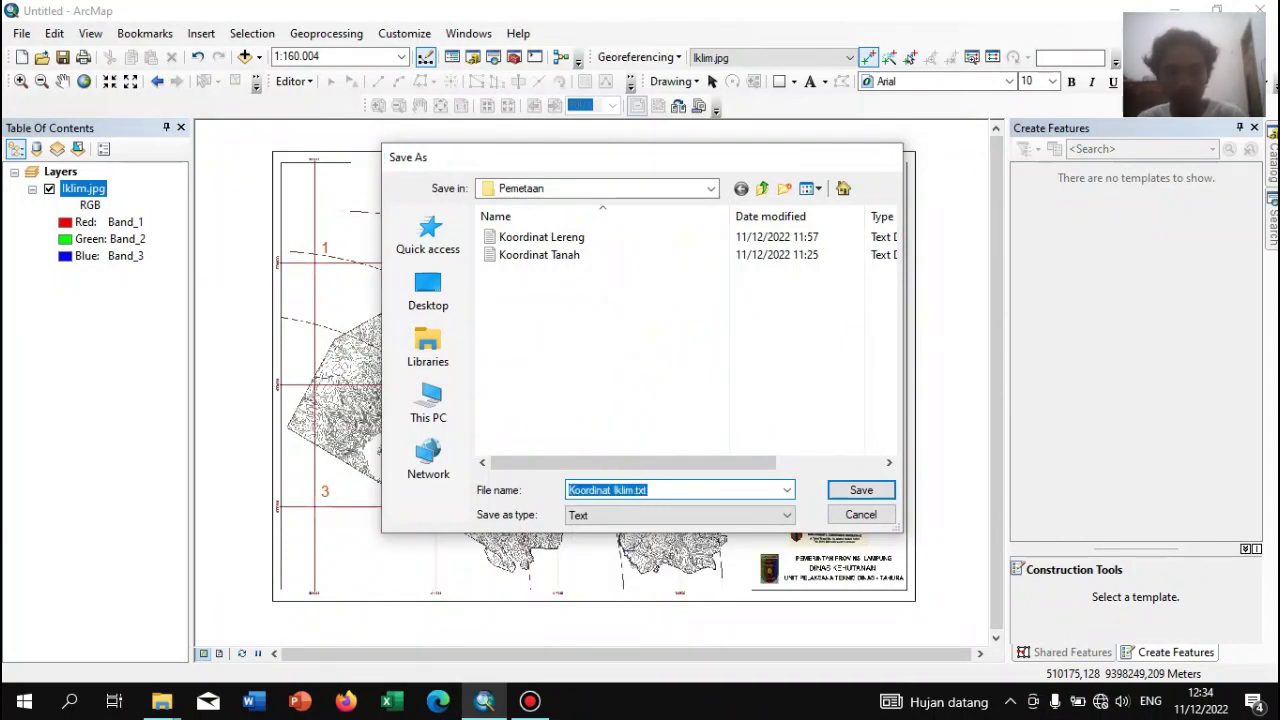
{"action": "left_click", "coordinate": [866, 261]}
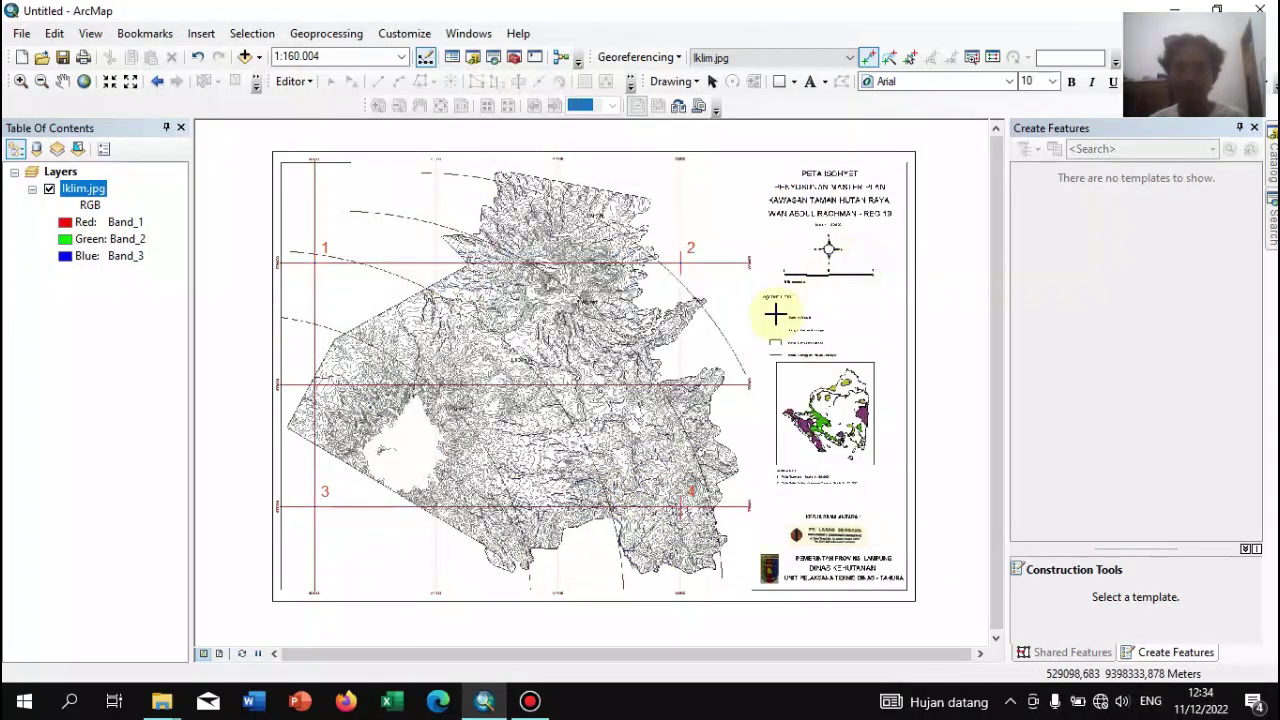
{"action": "left_click", "coordinate": [179, 697]}
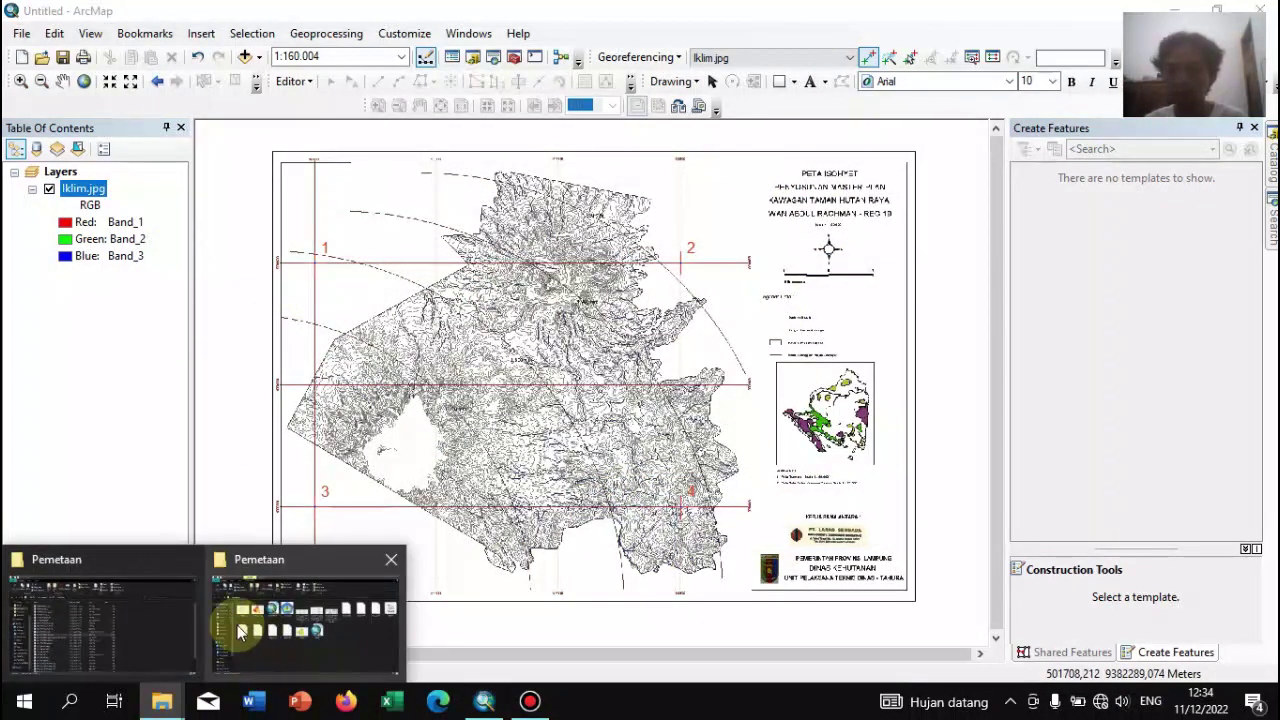
{"action": "left_click", "coordinate": [106, 625]}
{"action": "left_click_drag", "start_coordinate": [254, 408], "coordinate": [113, 379]}
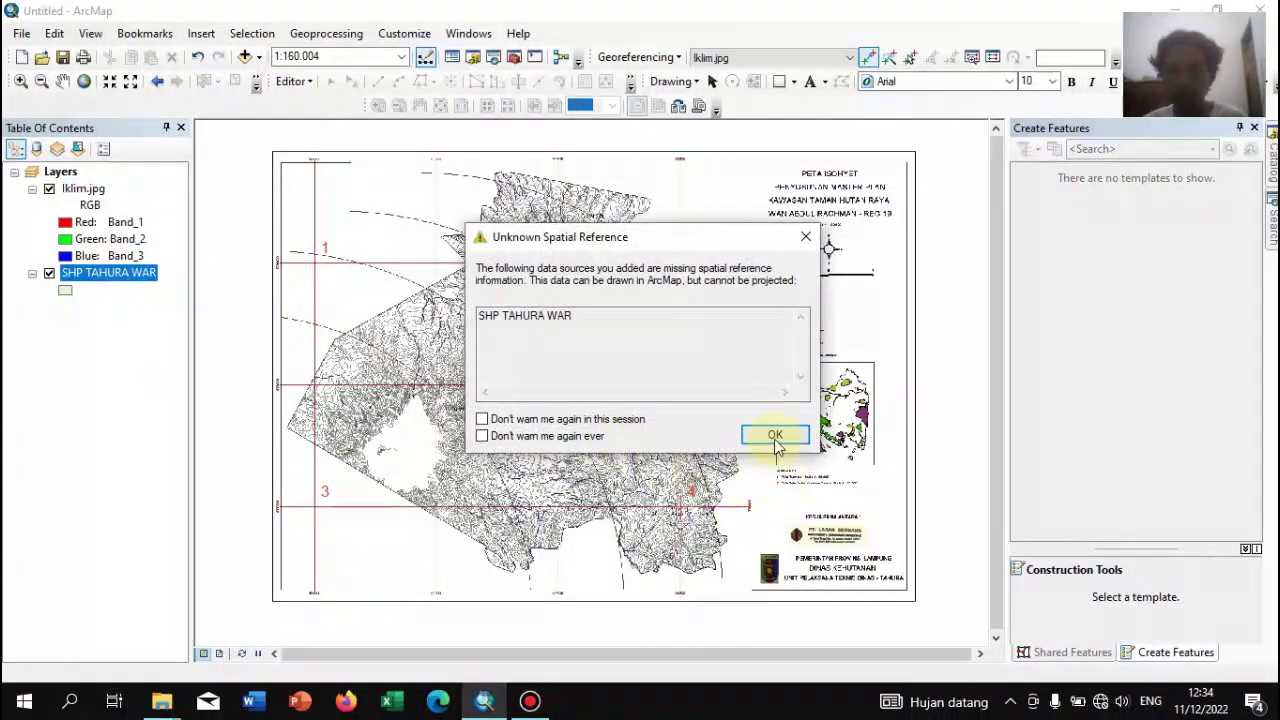
{"action": "left_click", "coordinate": [775, 437]}
{"action": "mouse_move", "coordinate": [112, 271]}
{"action": "left_mouse_down"}
{"action": "mouse_move", "coordinate": [125, 200]}
{"action": "mouse_move", "coordinate": [101, 180]}
{"action": "left_mouse_up"}
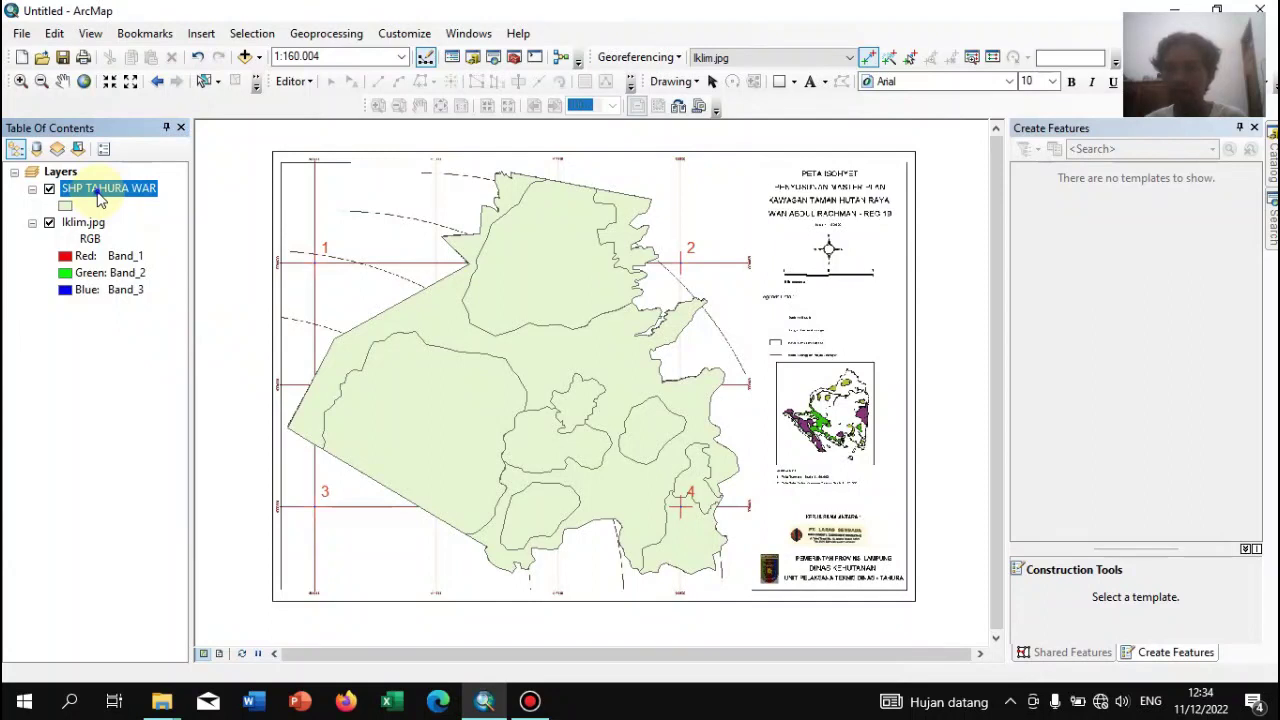
{"action": "right_click", "coordinate": [98, 195]}
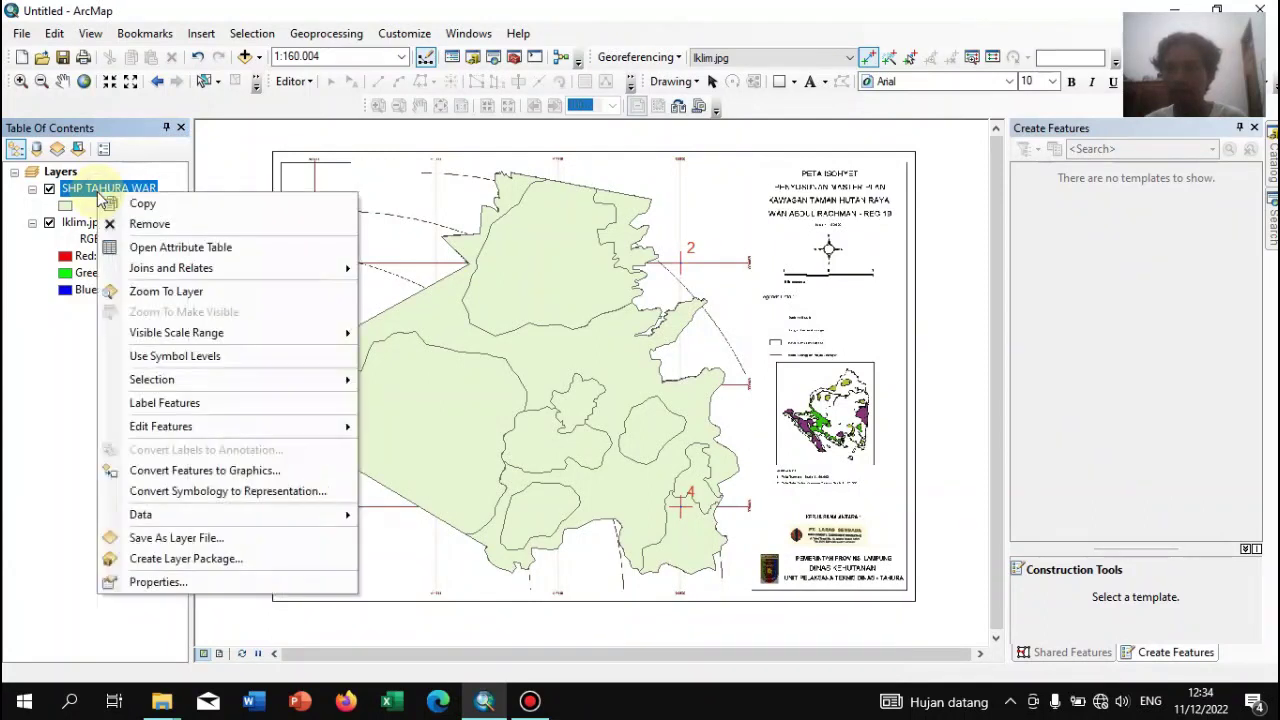
{"action": "left_click", "coordinate": [198, 228]}
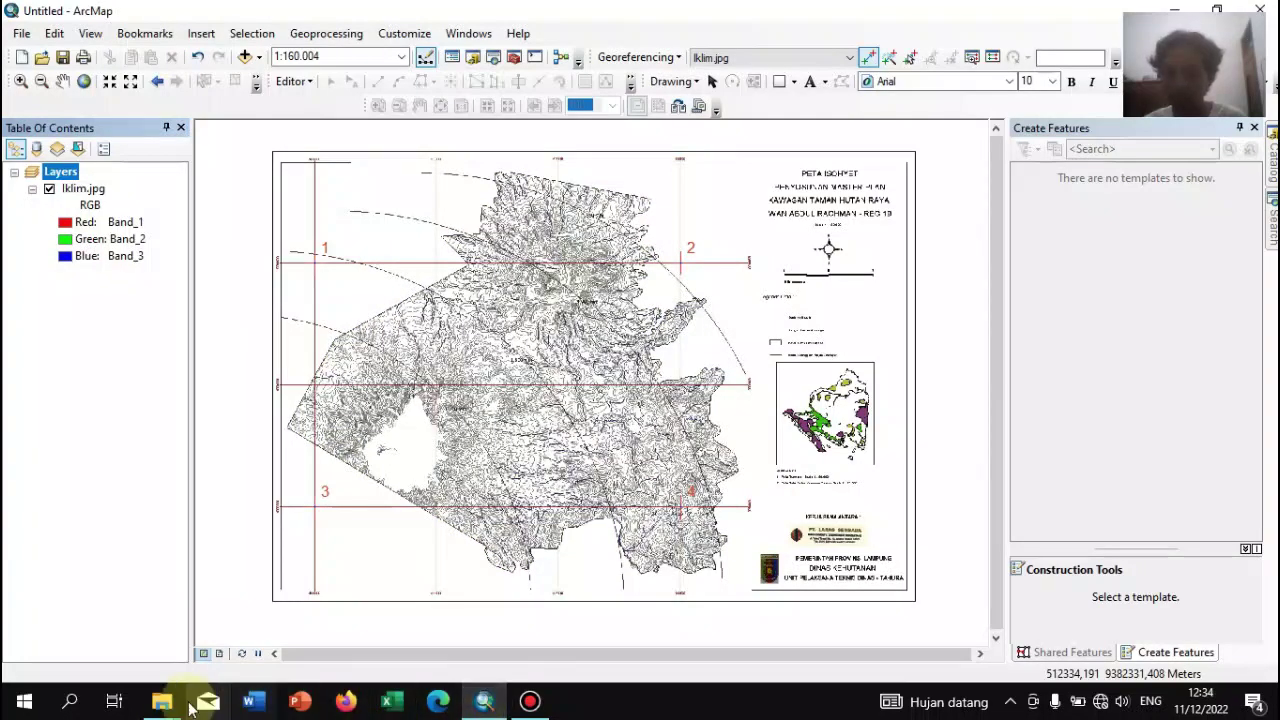
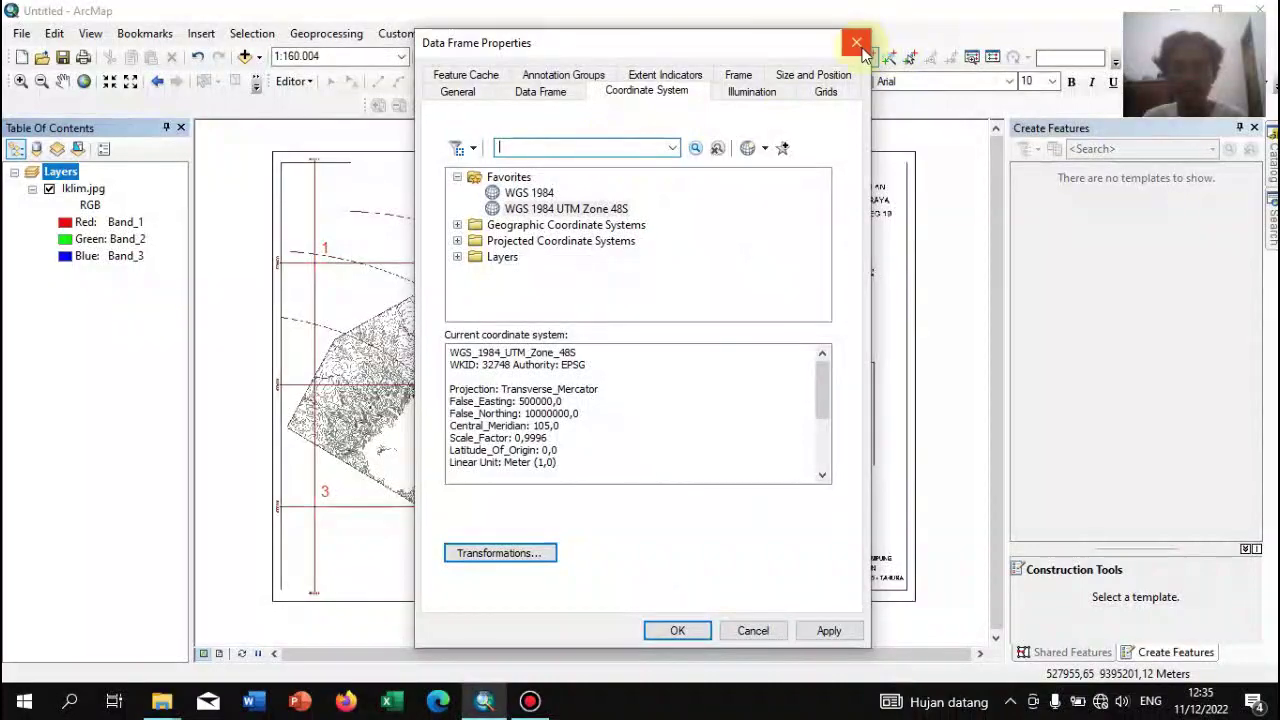
{"action": "left_click", "coordinate": [857, 44]}
Add the SHP_TAHURA.shp boundary from the ArcGIS Pemetaan folder and place its layer above Iklim.jpg
{"action": "mouse_move", "coordinate": [161, 701]}
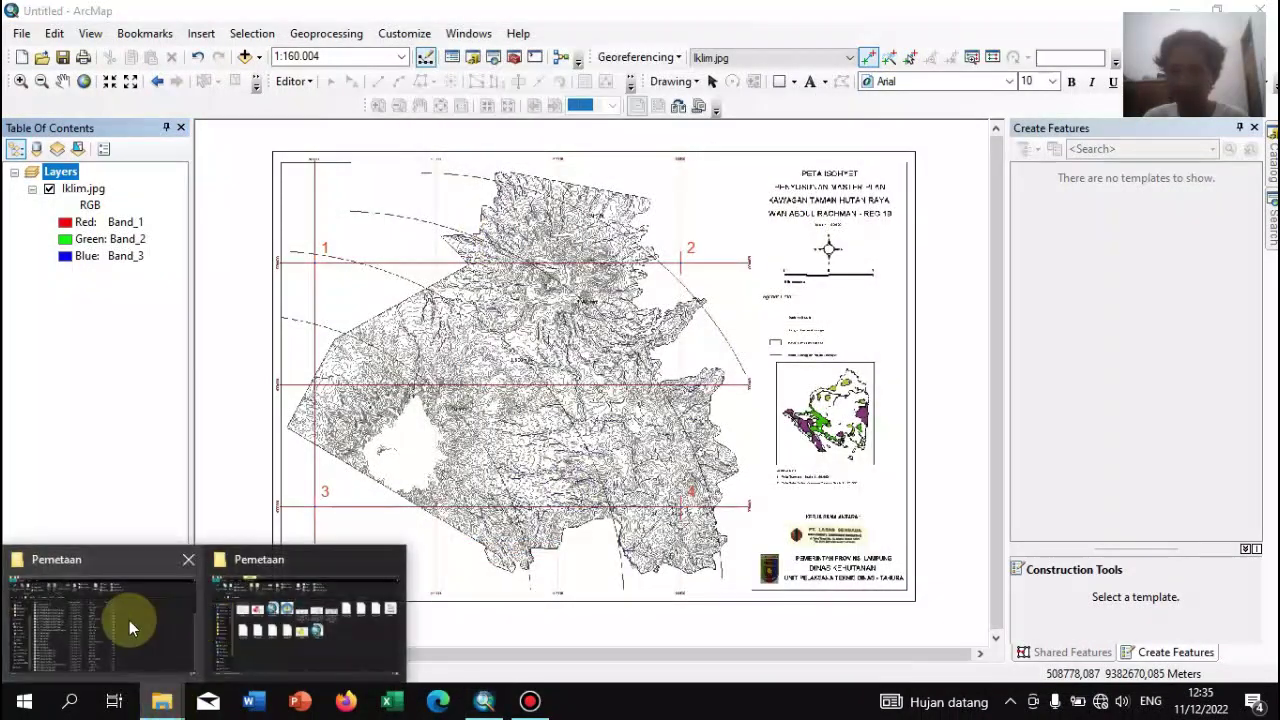
{"action": "left_click", "coordinate": [129, 620]}
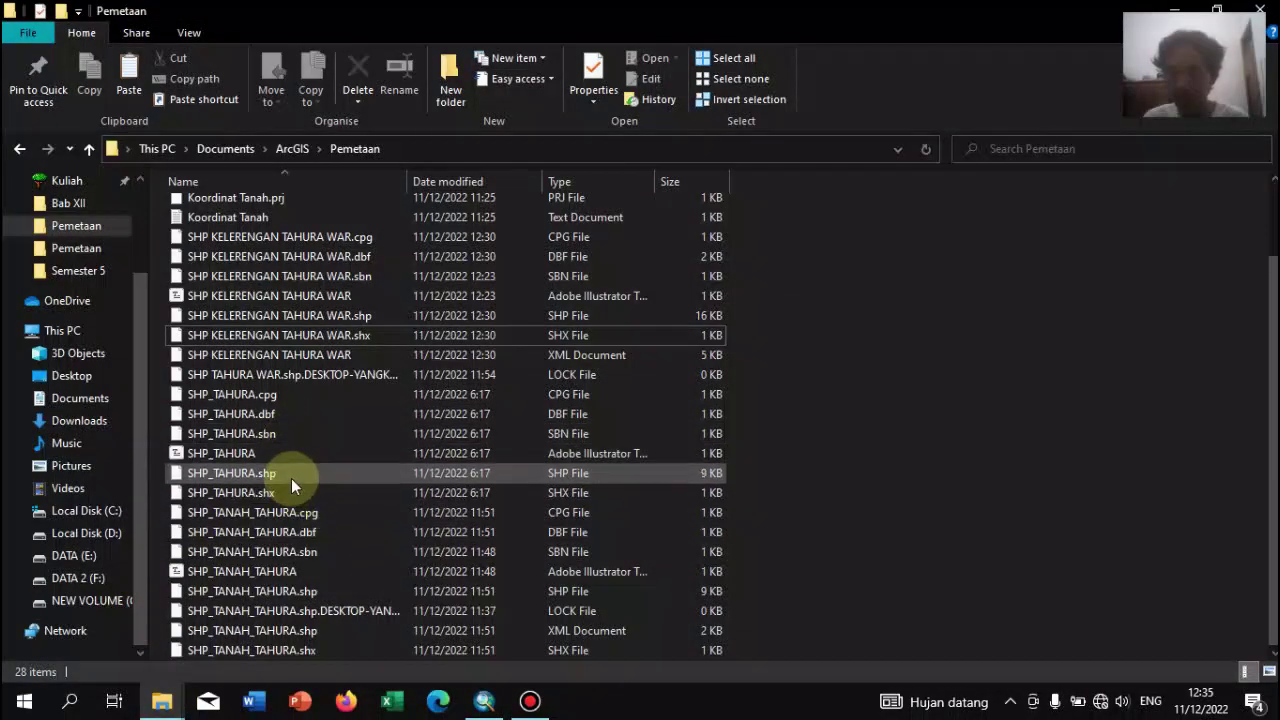
{"action": "left_click_drag", "start_coordinate": [254, 473], "coordinate": [175, 413]}
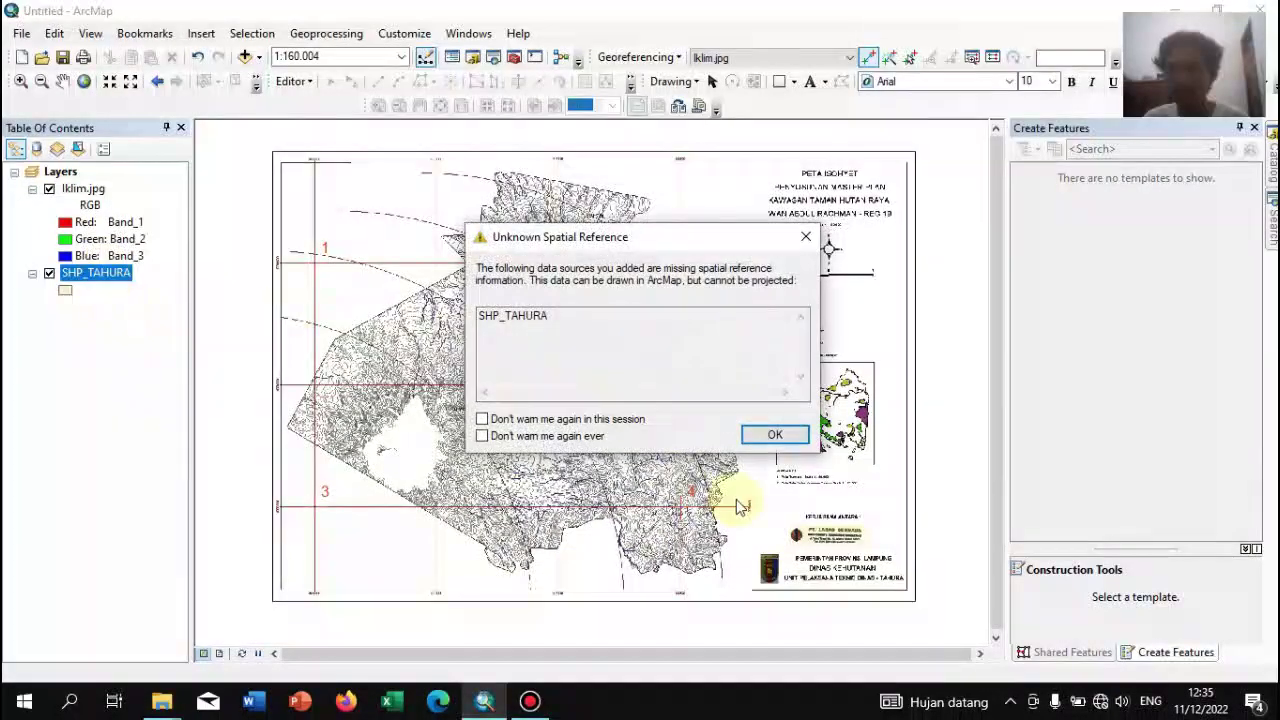
{"action": "left_click", "coordinate": [772, 435]}
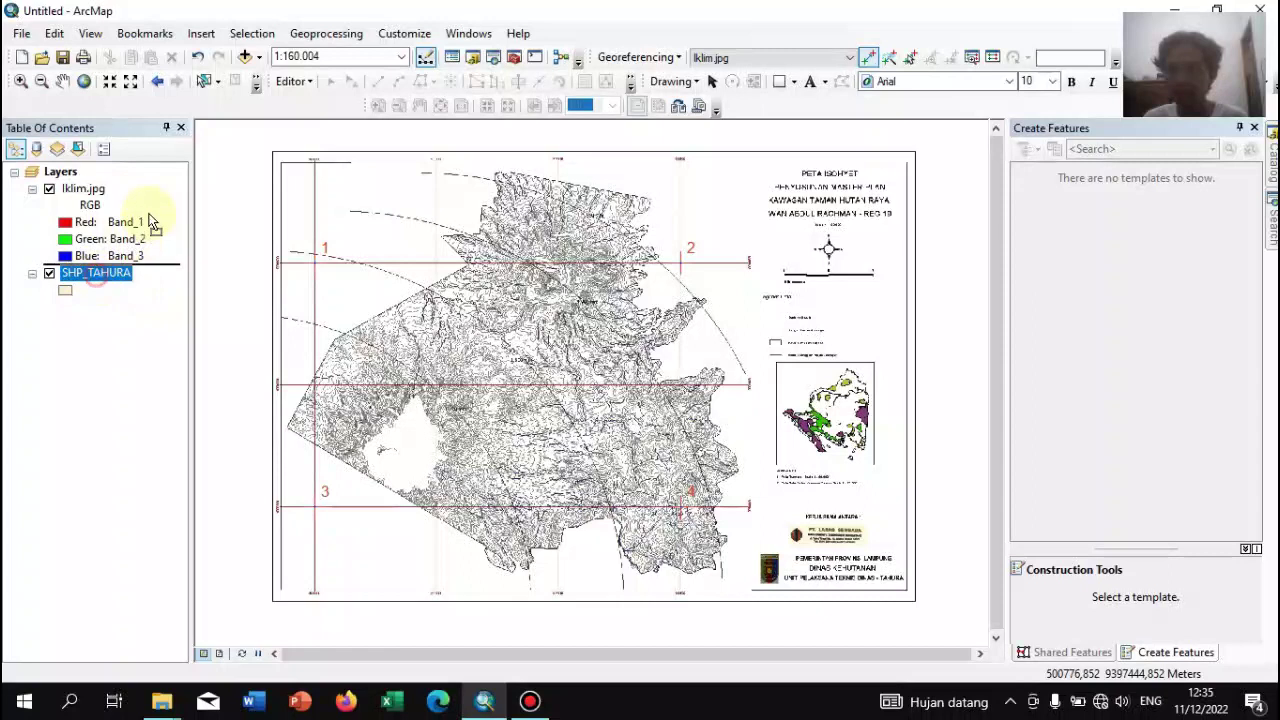
{"action": "left_click_drag", "start_coordinate": [133, 178], "coordinate": [130, 177]}
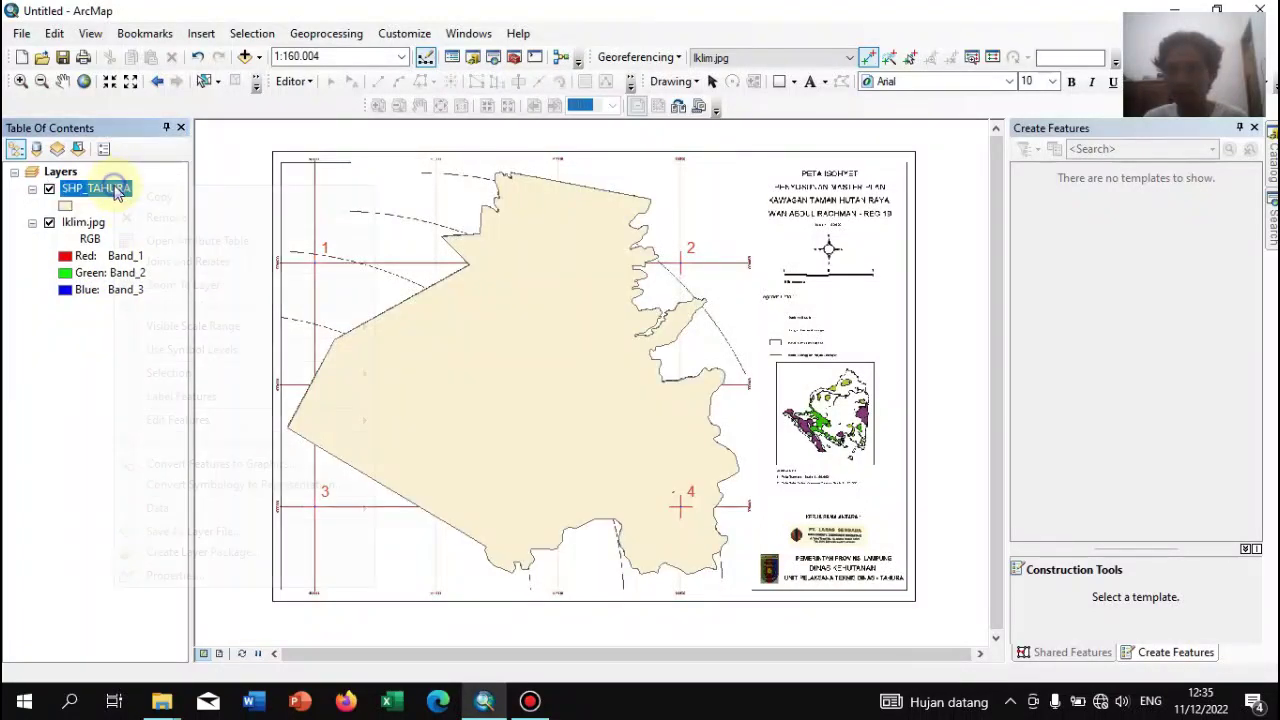
Start exporting the SHP_TAHURA layer's data and set the output type to Shapefile
{"action": "right_click", "coordinate": [114, 187]}
{"action": "mouse_move", "coordinate": [267, 505]}
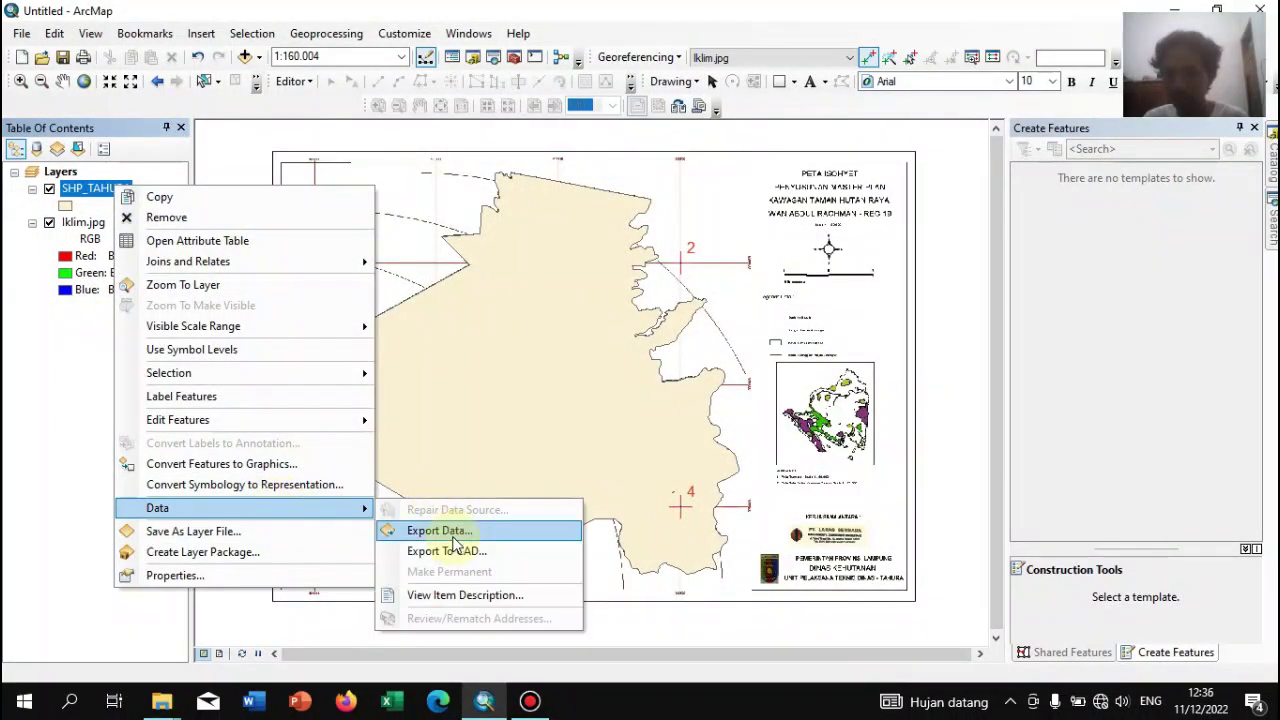
{"action": "left_click", "coordinate": [452, 537]}
{"action": "left_click", "coordinate": [799, 383]}
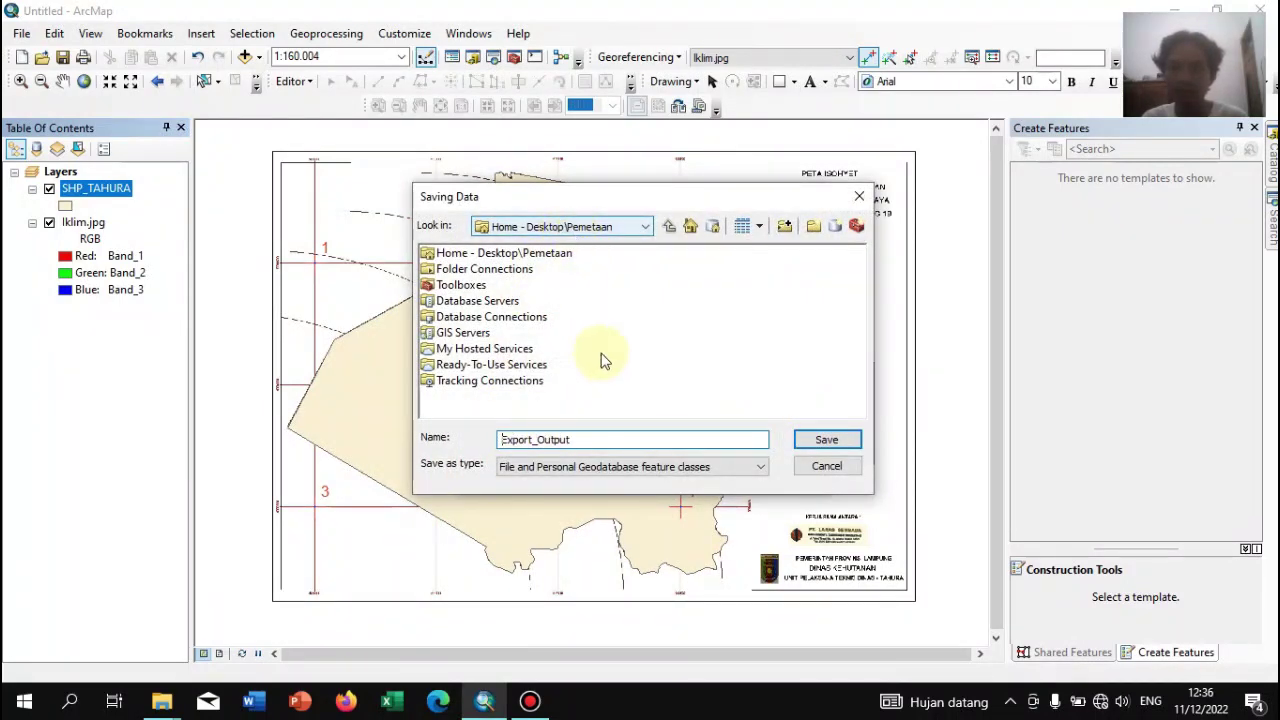
{"action": "left_click", "coordinate": [582, 229]}
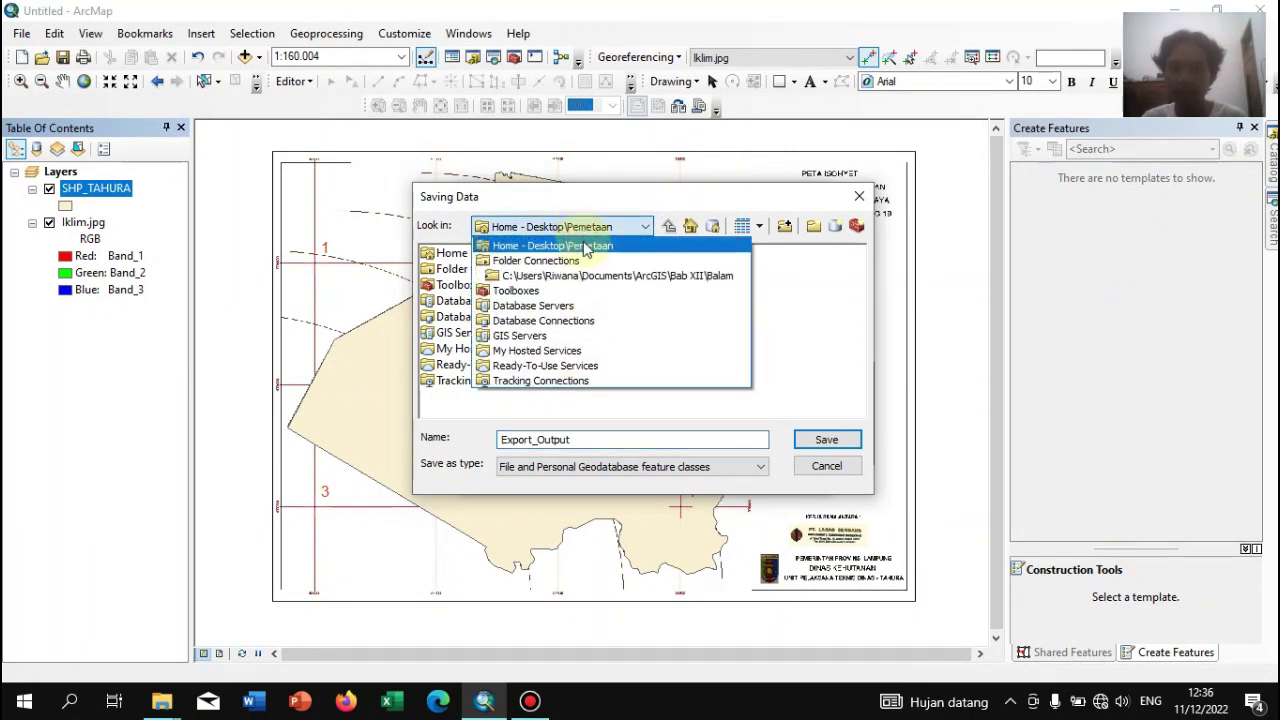
{"action": "left_click", "coordinate": [586, 251]}
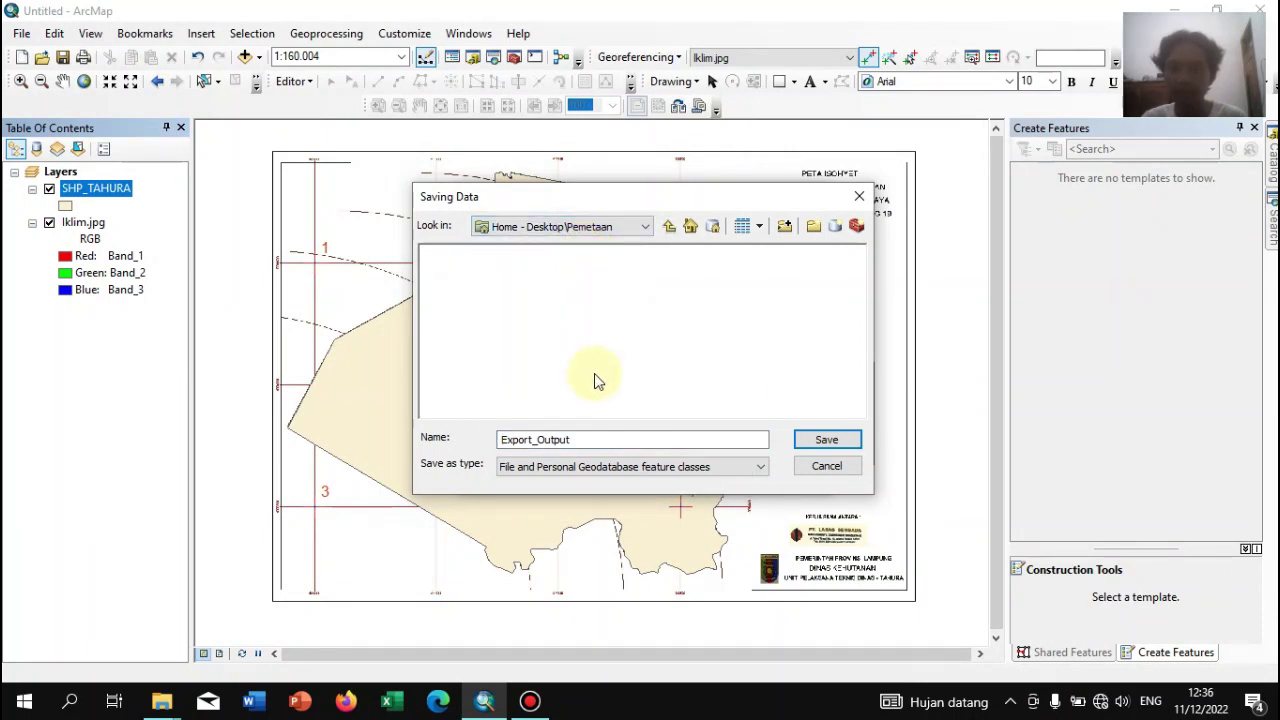
{"action": "left_click", "coordinate": [671, 227]}
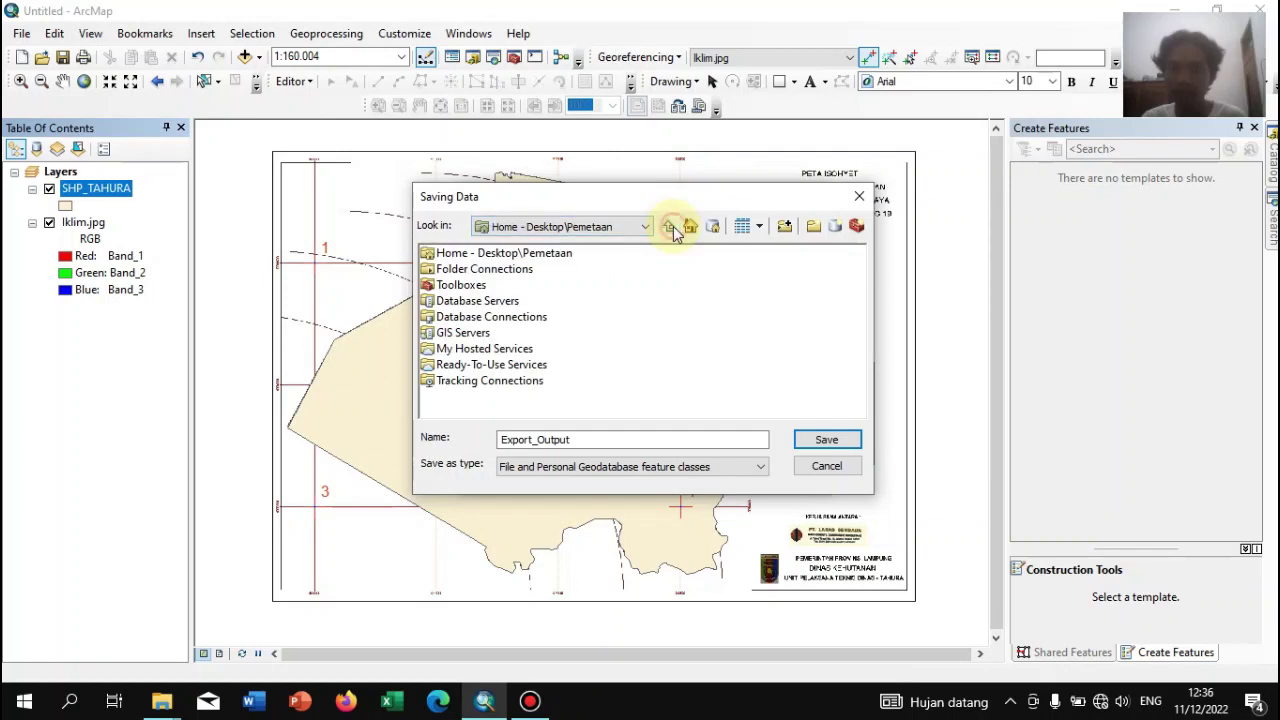
{"action": "left_click", "coordinate": [482, 228]}
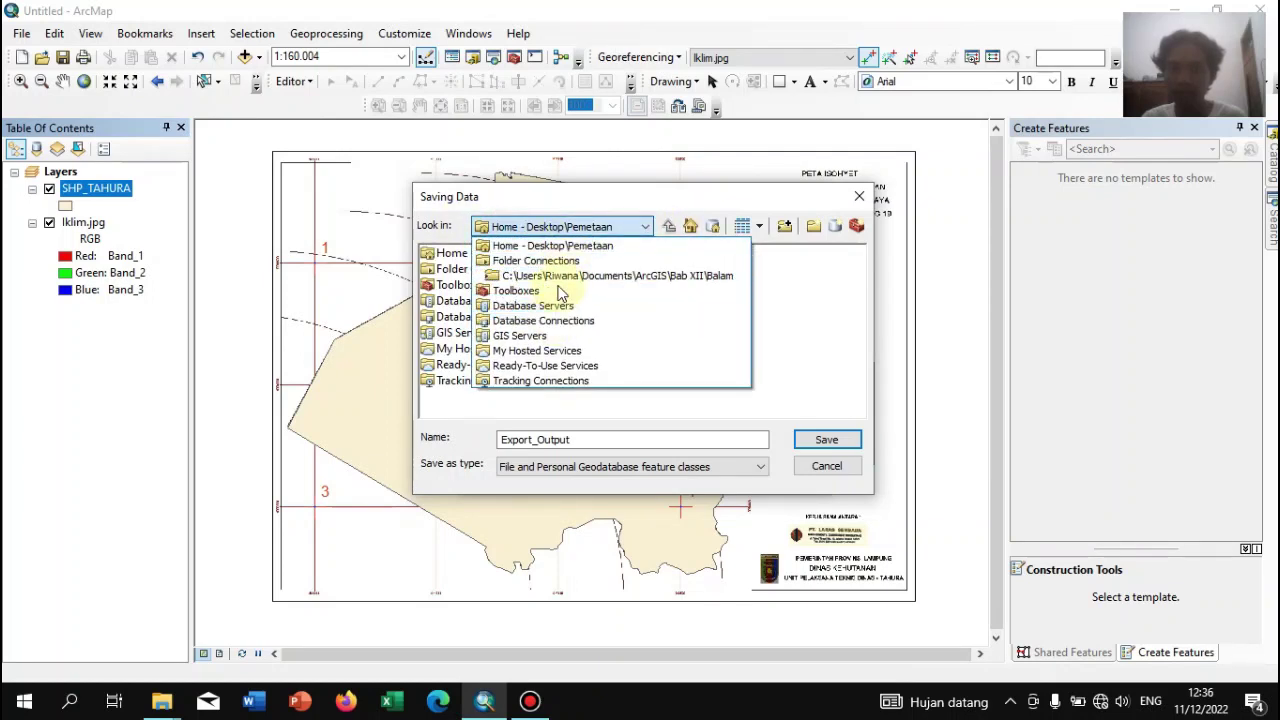
{"action": "left_click", "coordinate": [570, 262]}
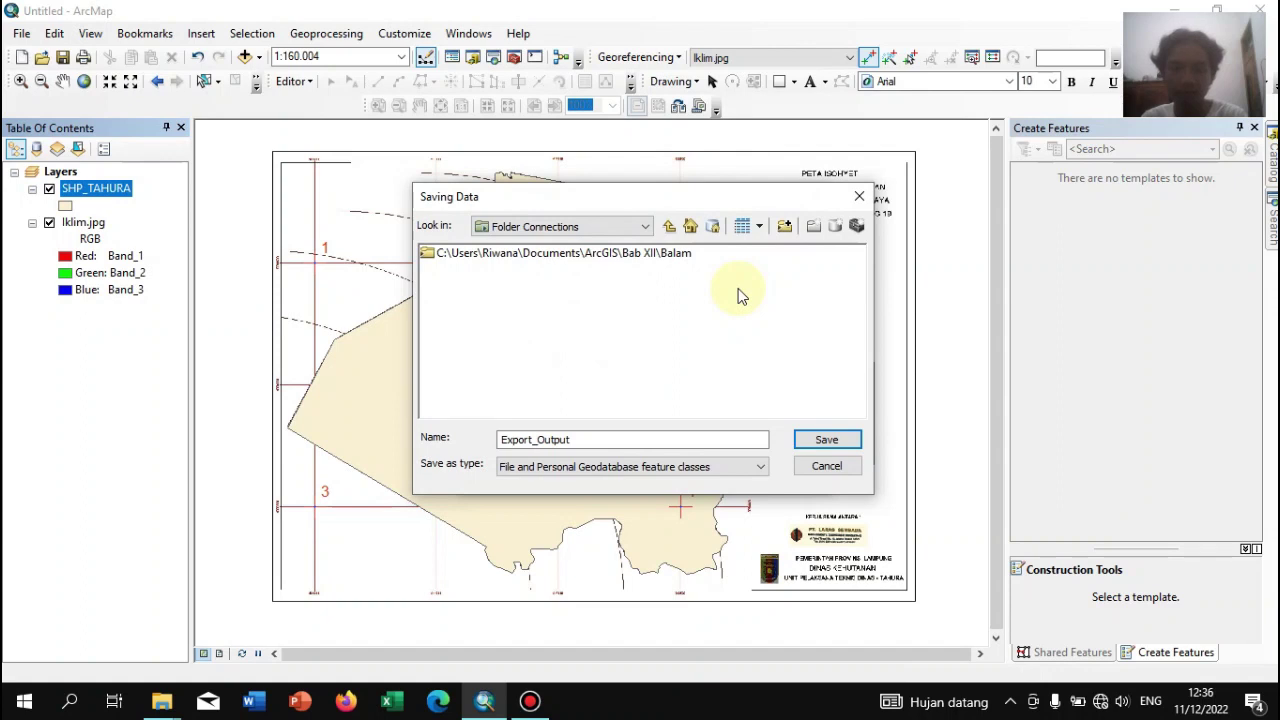
{"action": "left_click", "coordinate": [678, 466]}
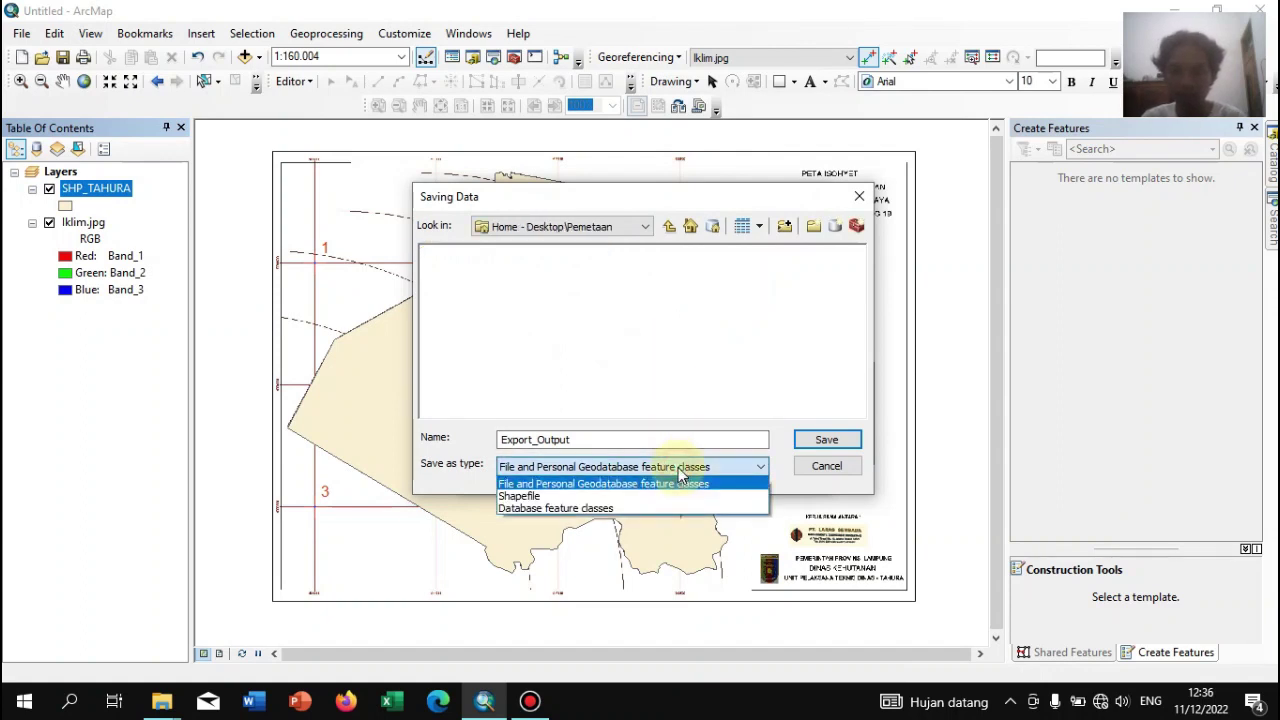
{"action": "left_click", "coordinate": [667, 497]}
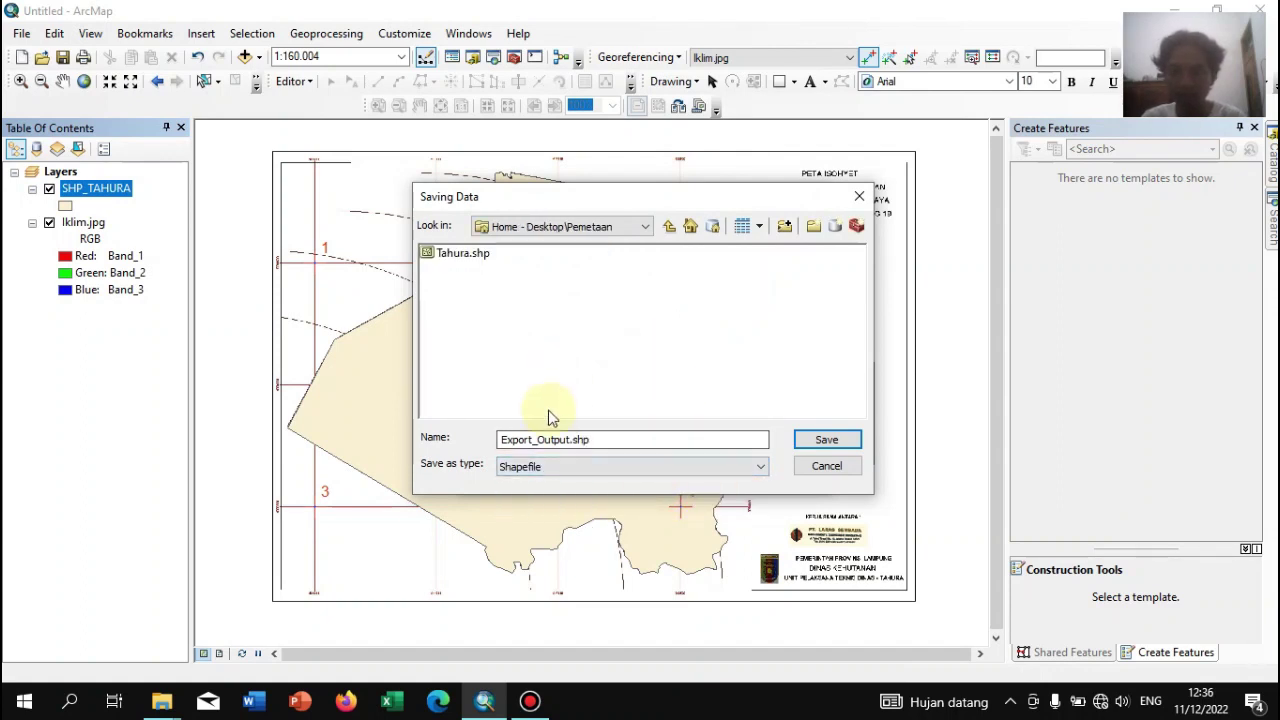
Export the boundary to the Desktop Pemetaan folder as SHP_IKLIM_TAHURA and add the exported data to the map as a layer
{"action": "left_click", "coordinate": [578, 227]}
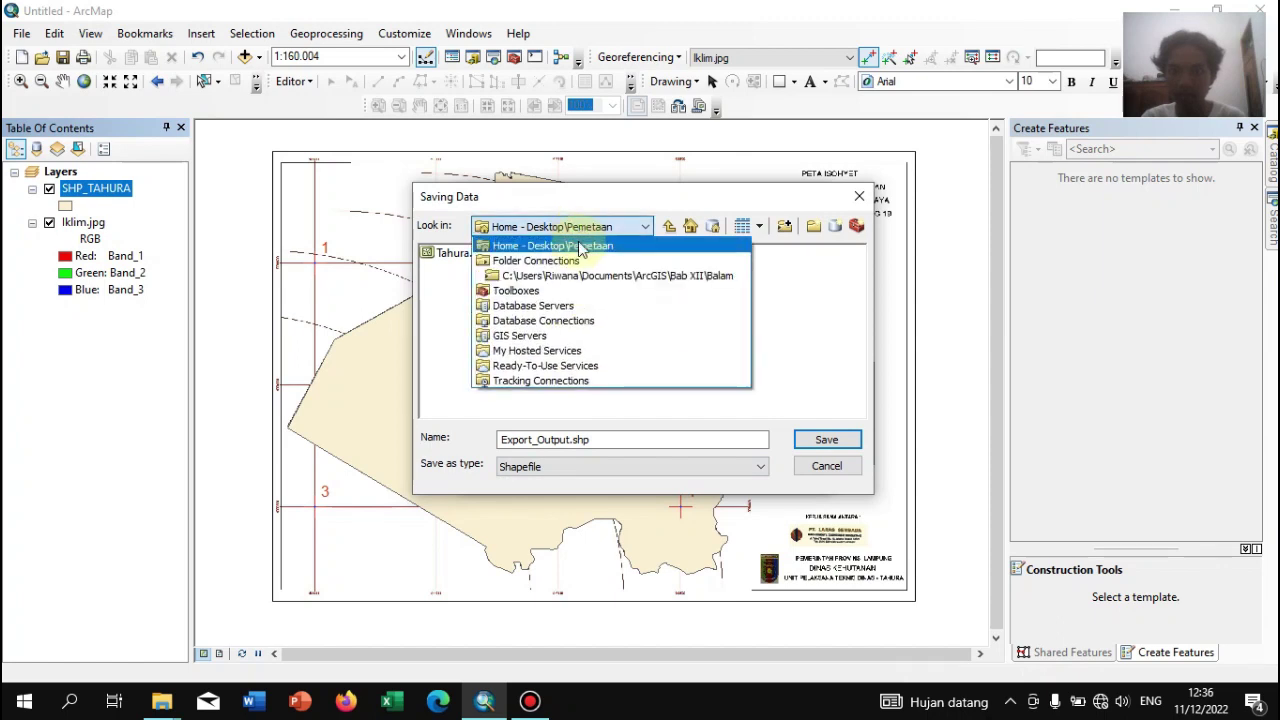
{"action": "left_click", "coordinate": [576, 247]}
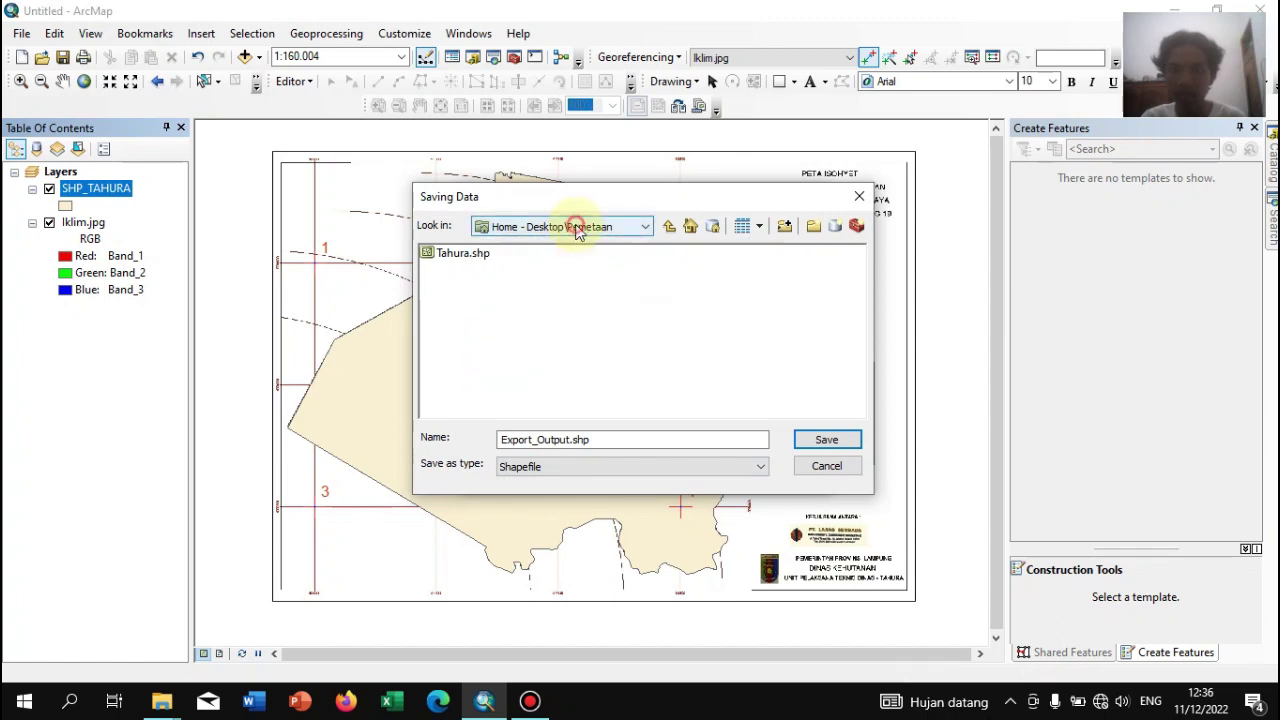
{"action": "left_click", "coordinate": [572, 226]}
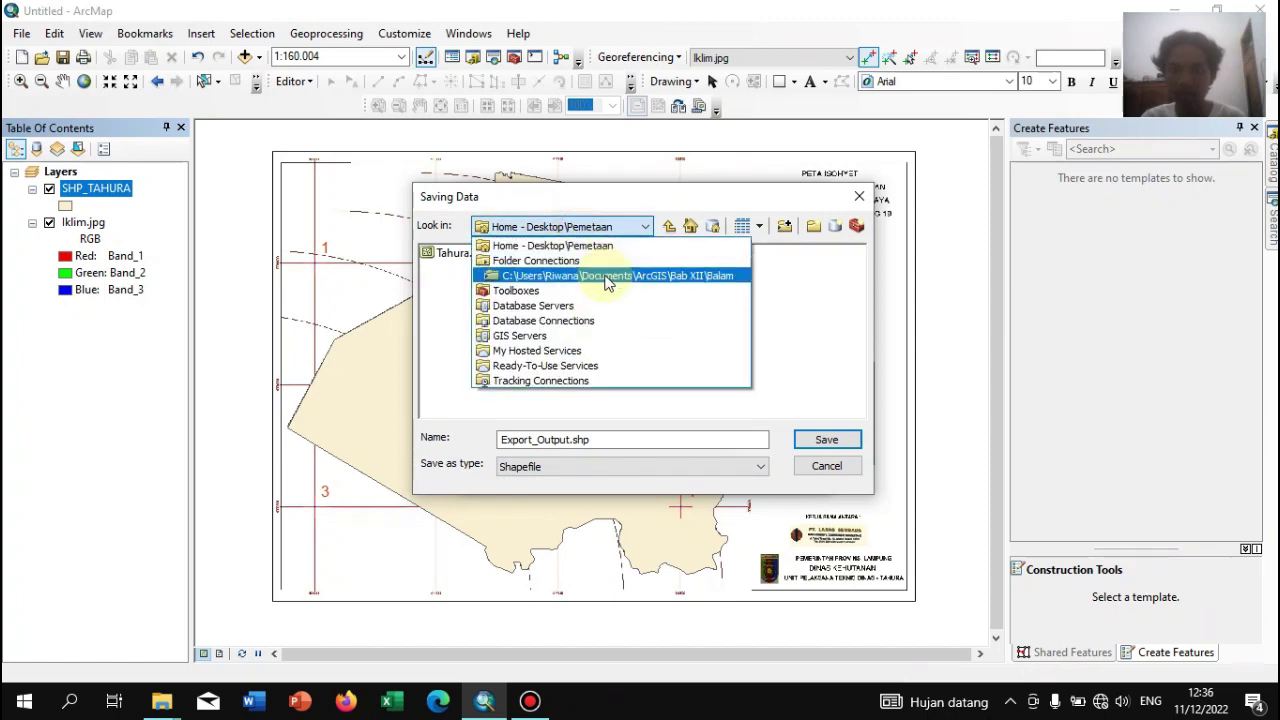
{"action": "left_click", "coordinate": [601, 228]}
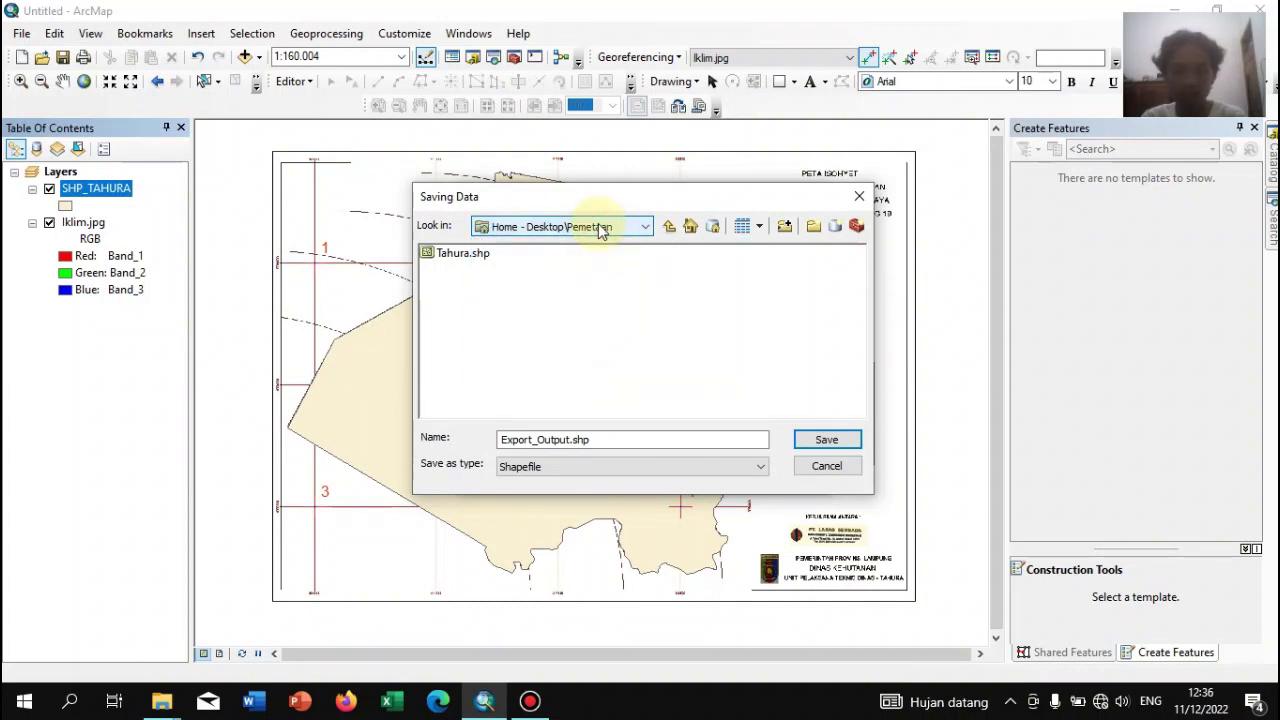
{"action": "left_click_drag", "start_coordinate": [612, 440], "coordinate": [456, 424]}
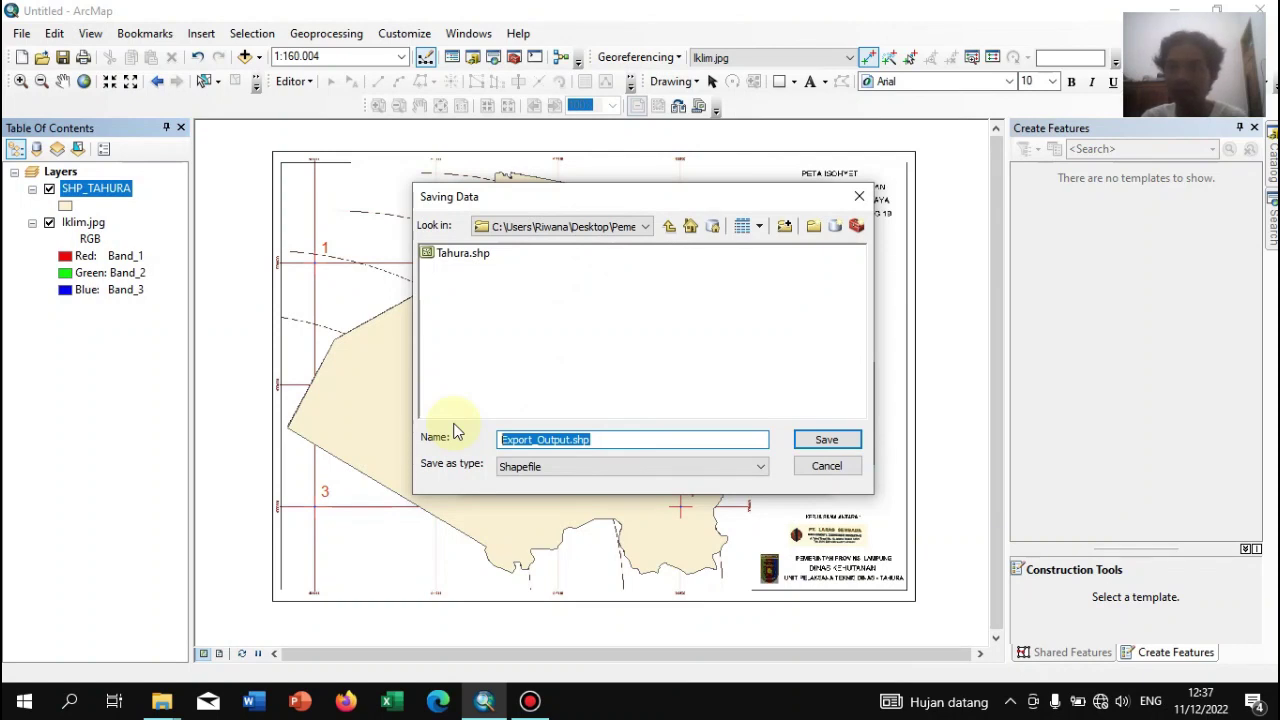
{"action": "type", "text": "SHP IKLIM"}
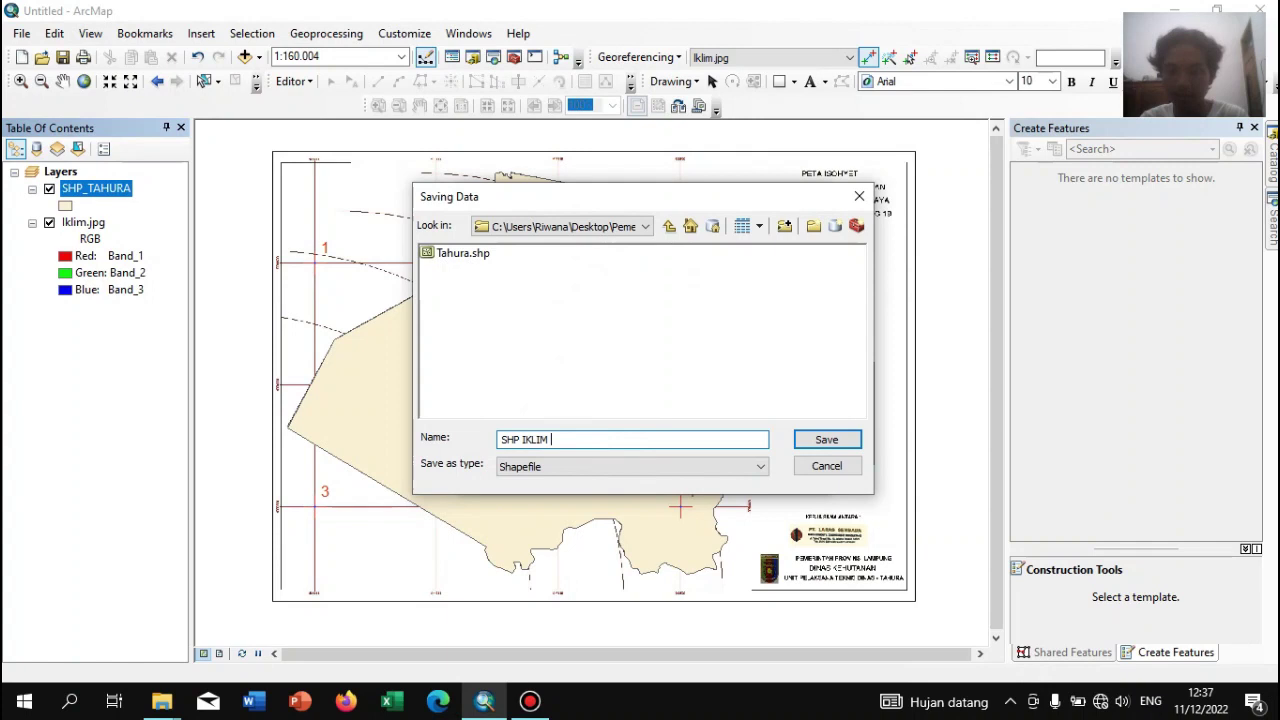
{"action": "left_click", "coordinate": [817, 441]}
{"action": "left_click", "coordinate": [724, 474]}
{"action": "left_click", "coordinate": [721, 418]}
Remove the original SHP_TAHURA layer from the map
{"action": "left_click", "coordinate": [113, 225]}
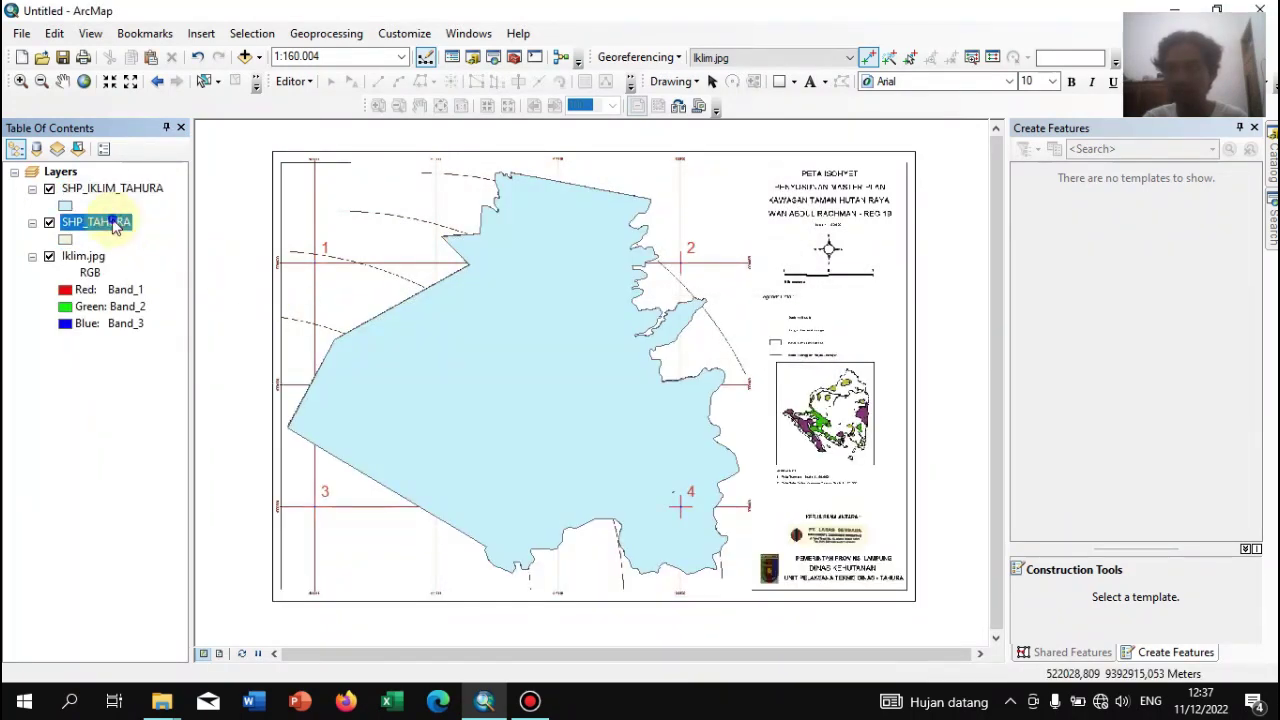
{"action": "right_click", "coordinate": [113, 225]}
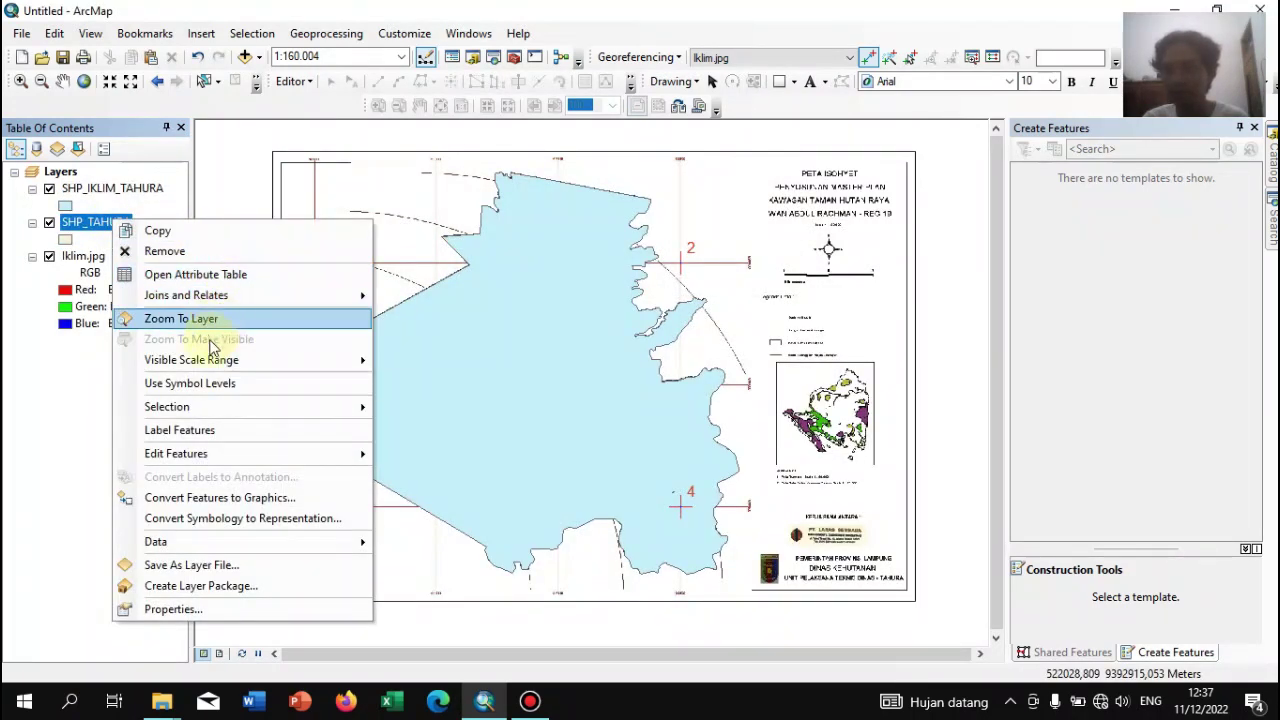
{"action": "left_click", "coordinate": [164, 251]}
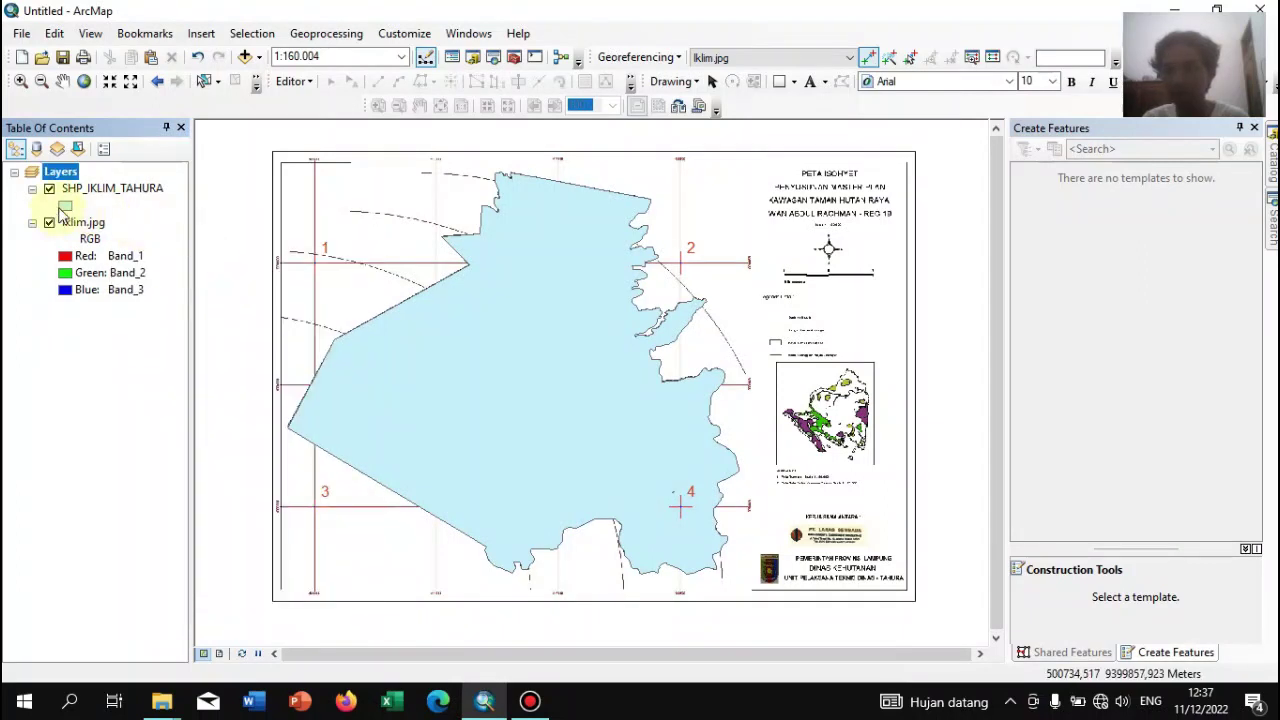
Change the SHP_IKLIM_TAHURA layer's symbol to Hollow so the climate map shows through the boundary
{"action": "double_click", "coordinate": [63, 207]}
{"action": "left_click", "coordinate": [455, 315]}
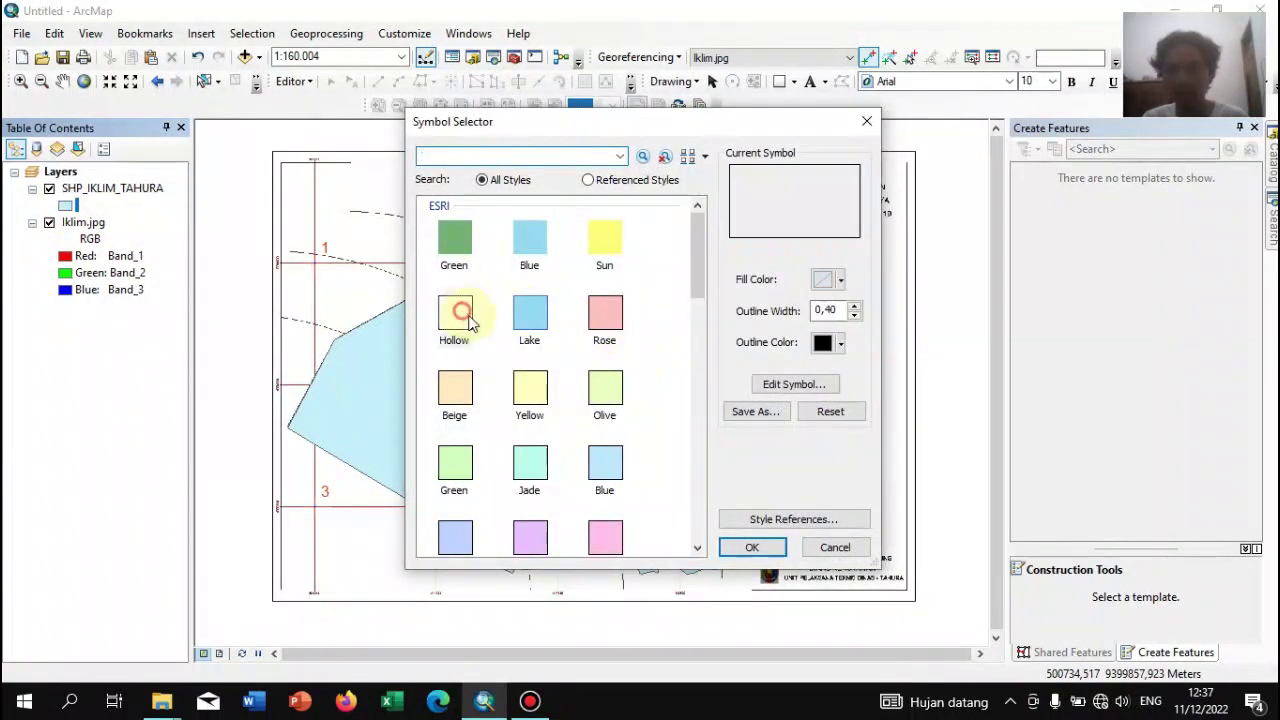
{"action": "left_click", "coordinate": [752, 547]}
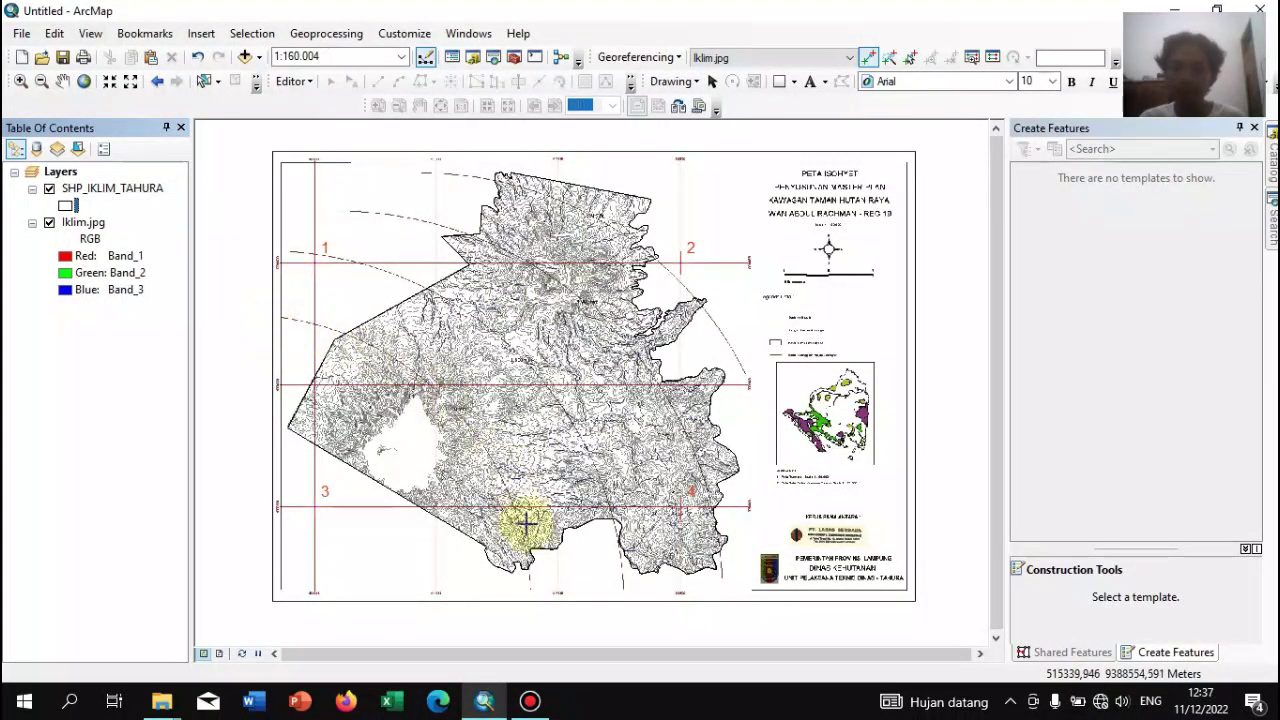
Start an edit session on the SHP_IKLIM_TAHURA layer, continuing past the spatial reference warning
{"action": "left_click_drag", "start_coordinate": [110, 188], "coordinate": [876, 203]}
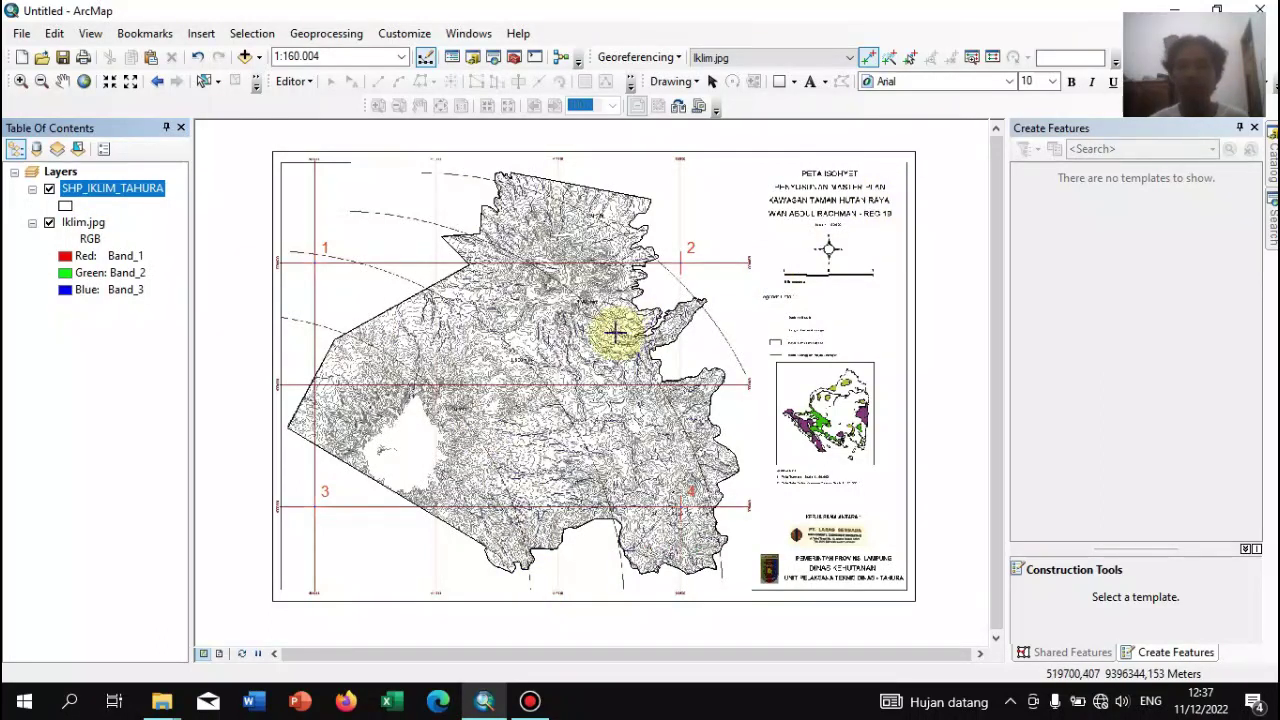
{"action": "left_click", "coordinate": [302, 81]}
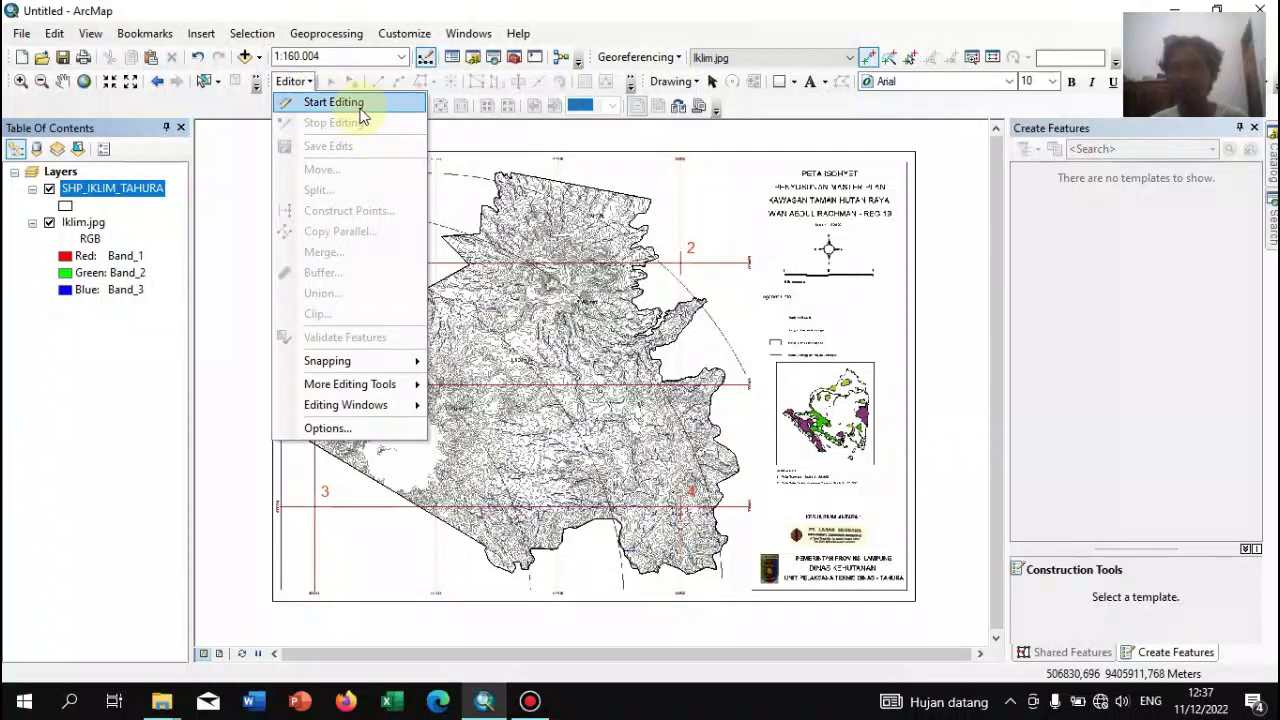
{"action": "left_click", "coordinate": [361, 112]}
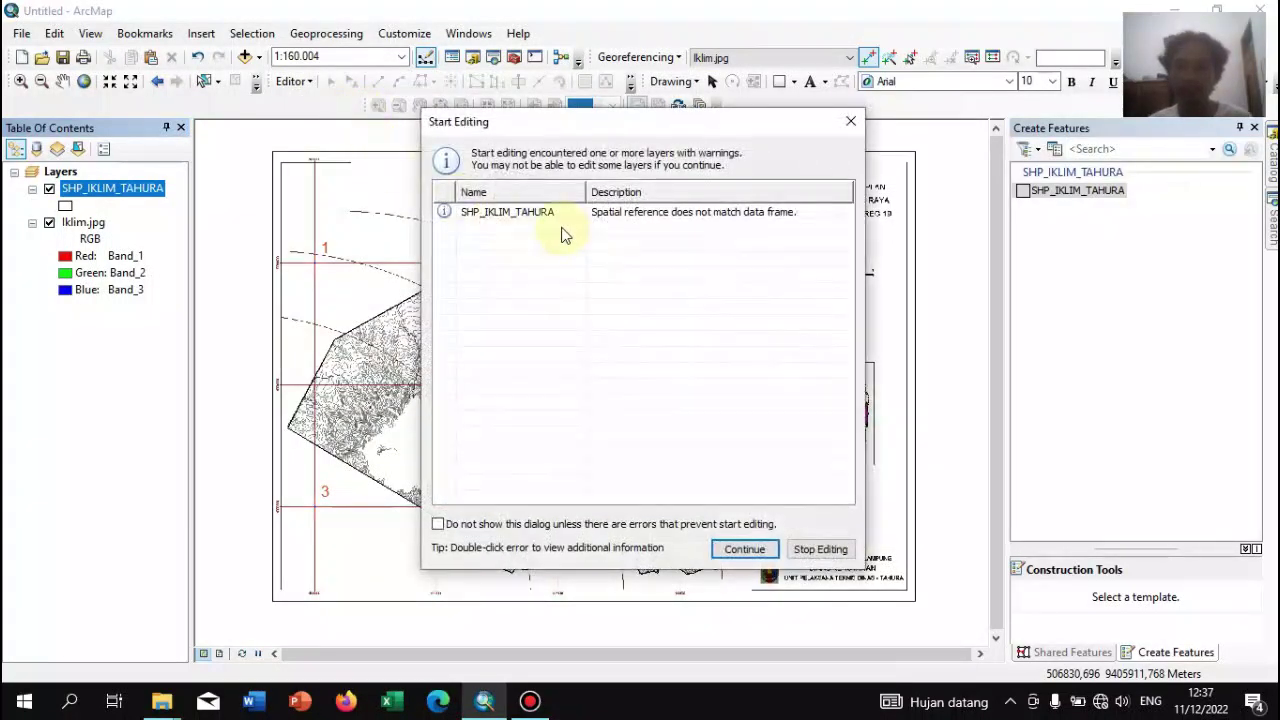
{"action": "left_click", "coordinate": [735, 550]}
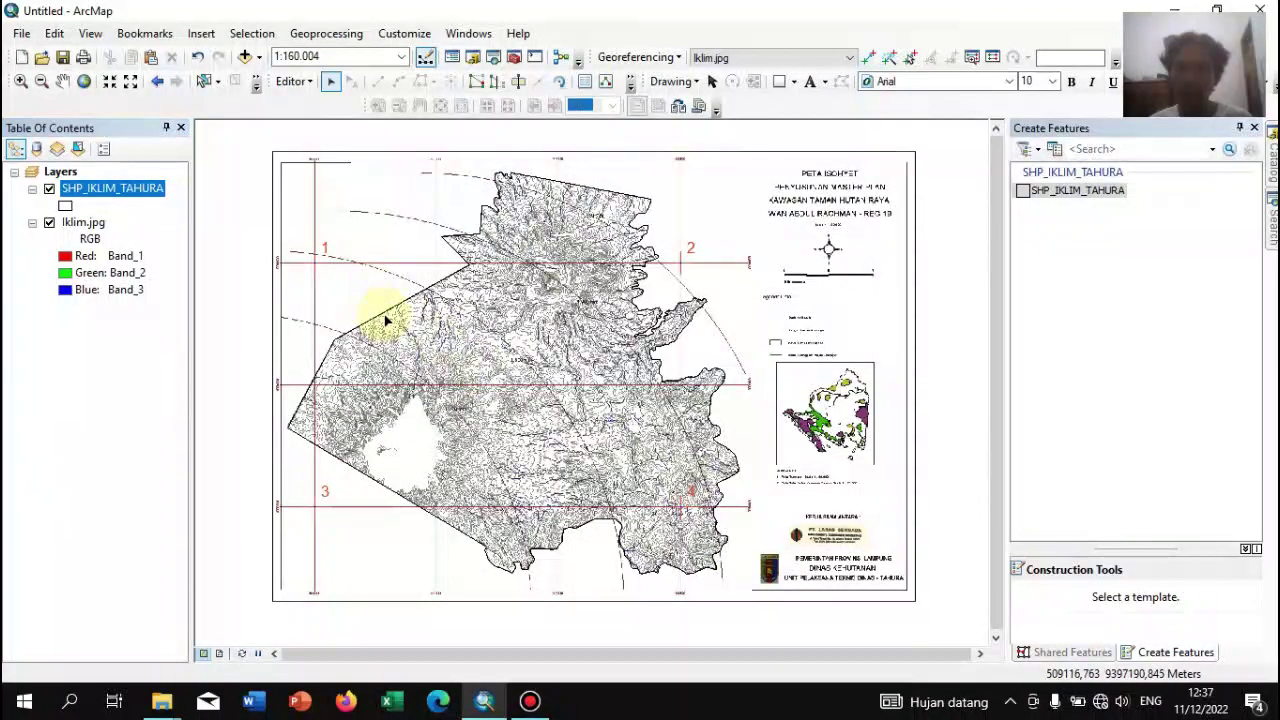
{"action": "left_click", "coordinate": [384, 318]}
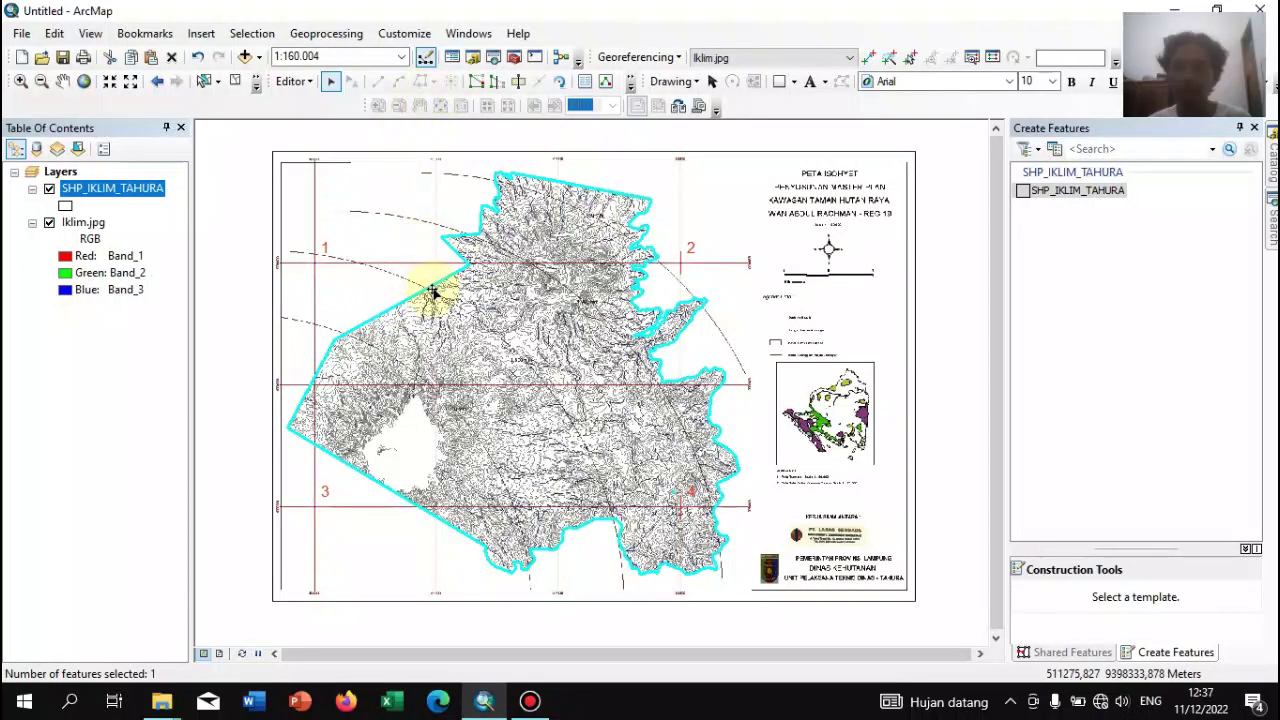
{"action": "left_click", "coordinate": [1080, 191]}
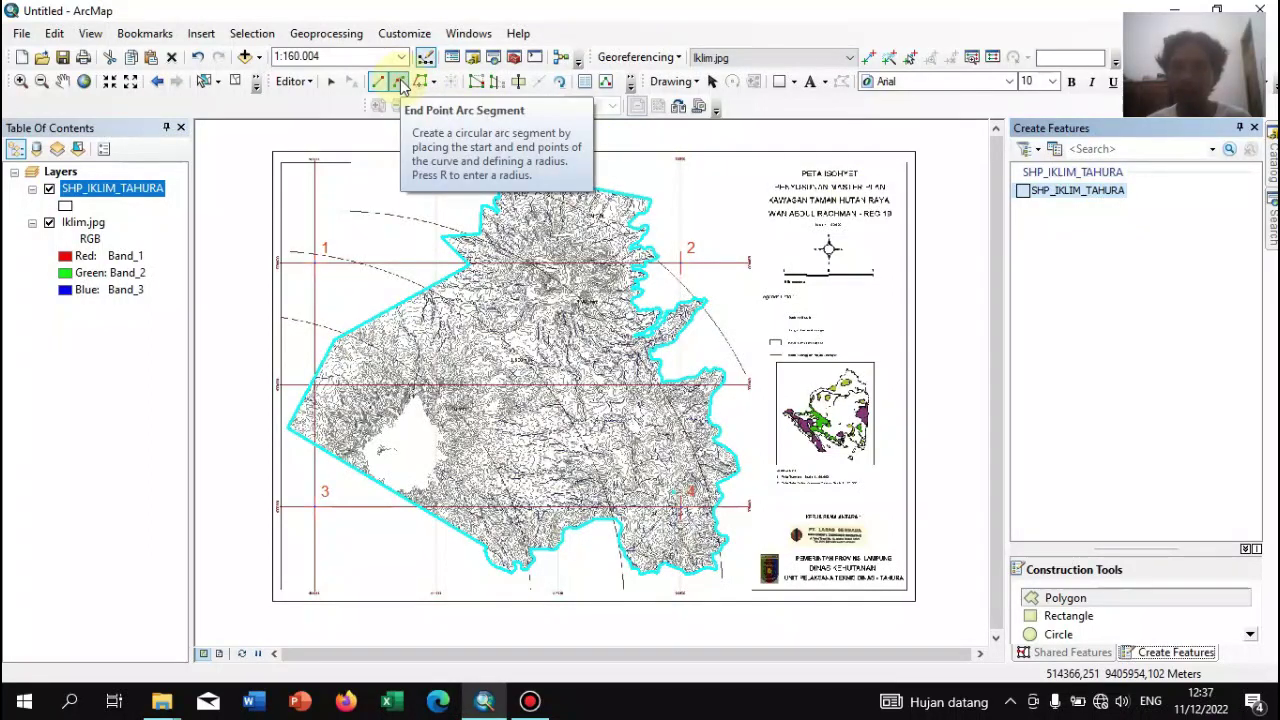
{"action": "left_click", "coordinate": [399, 82]}
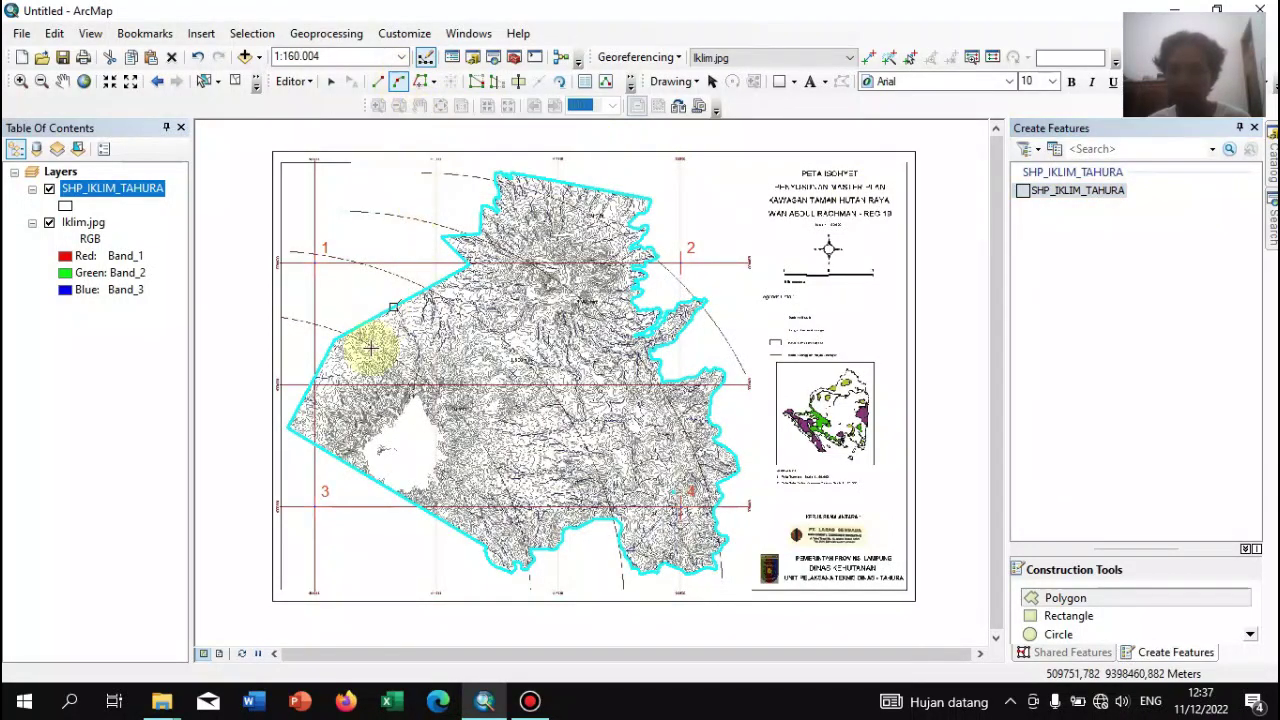
{"action": "left_click", "coordinate": [345, 334]}
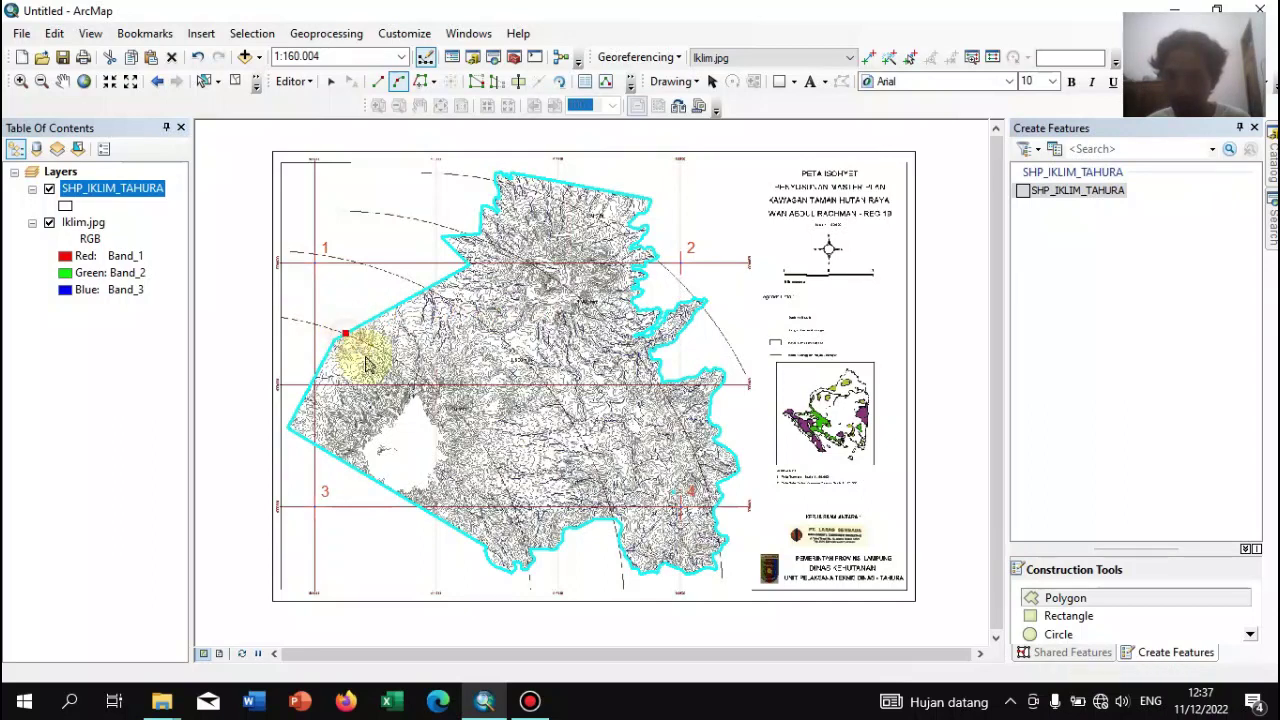
{"action": "left_click", "coordinate": [530, 572]}
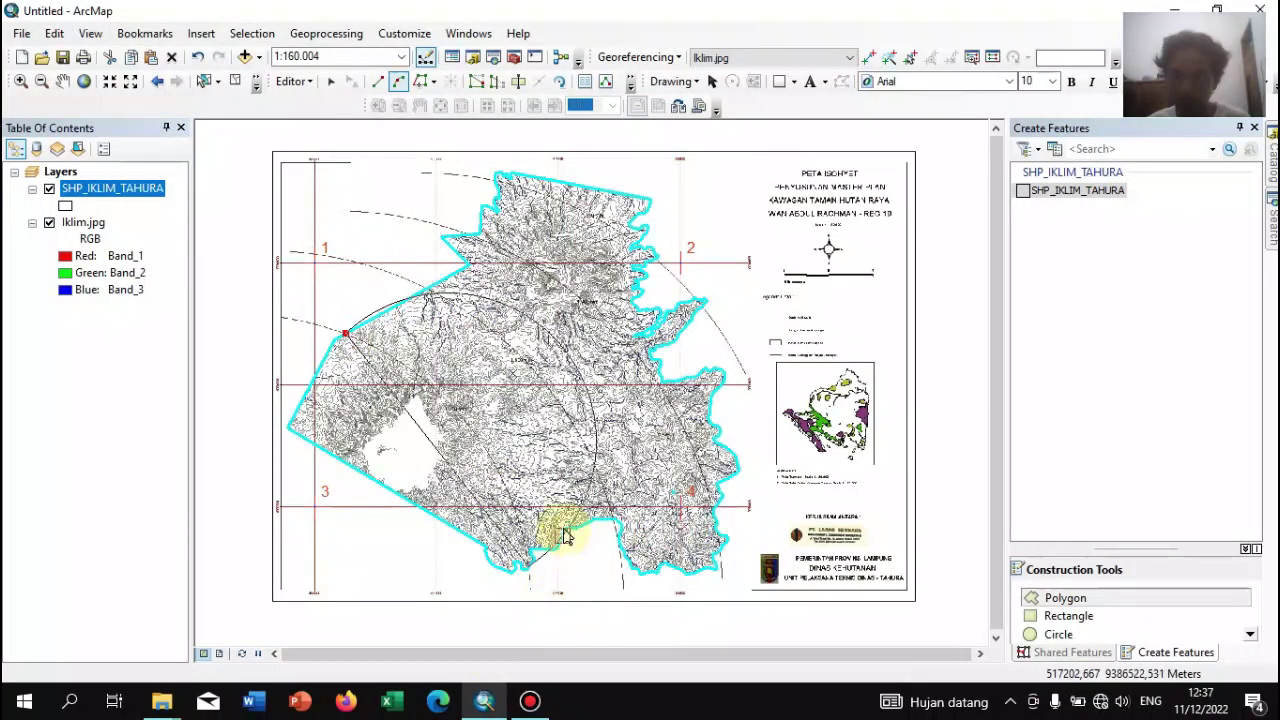
{"action": "double_click", "coordinate": [487, 453]}
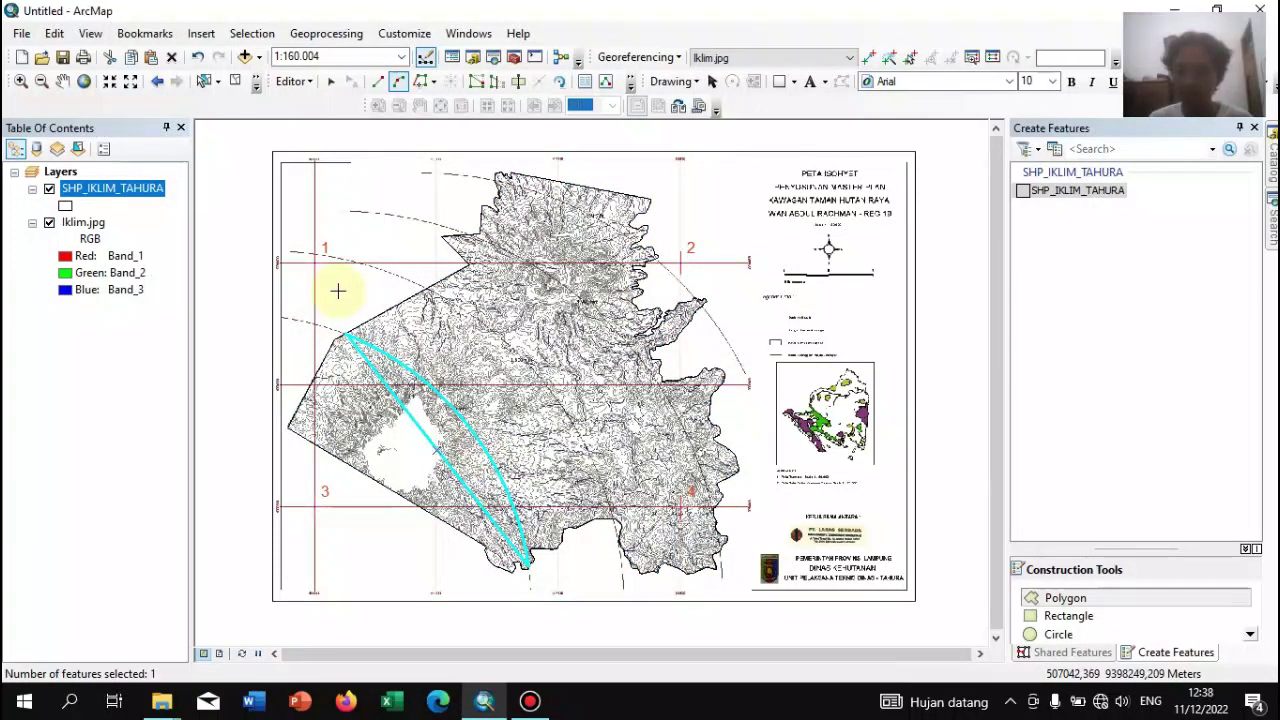
{"action": "left_click", "coordinate": [456, 308]}
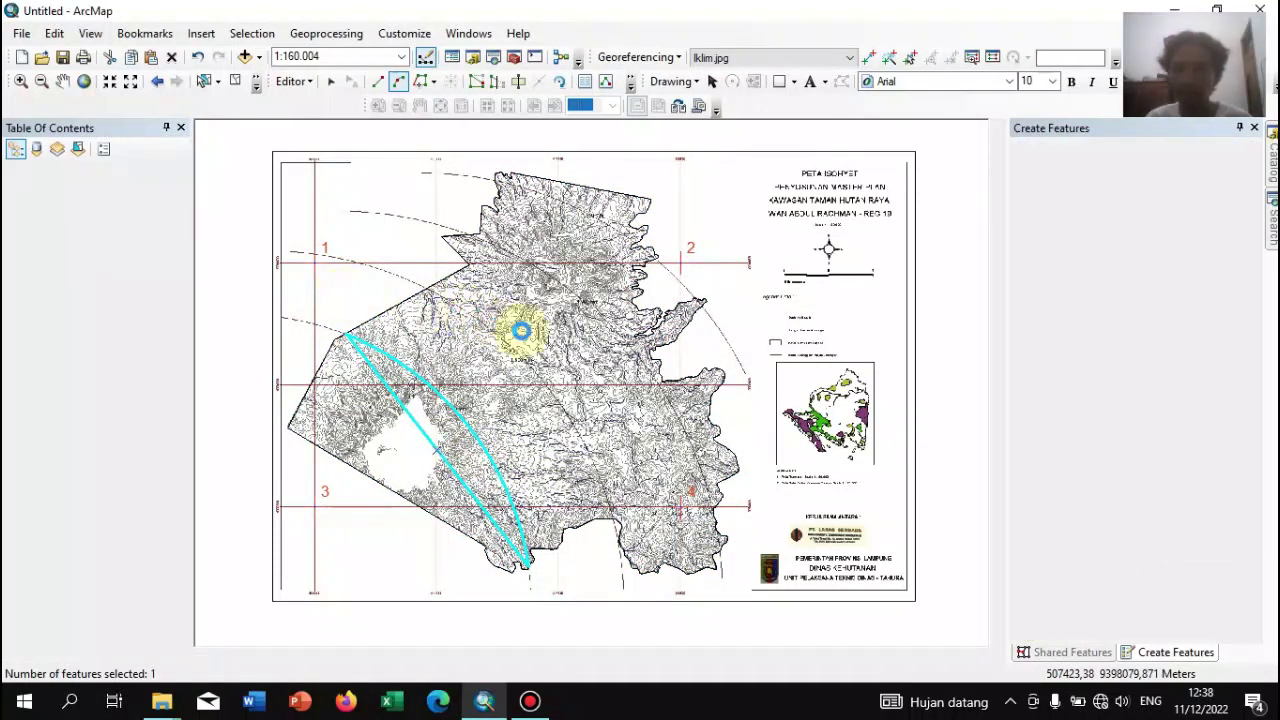
{"action": "left_click", "coordinate": [492, 340]}
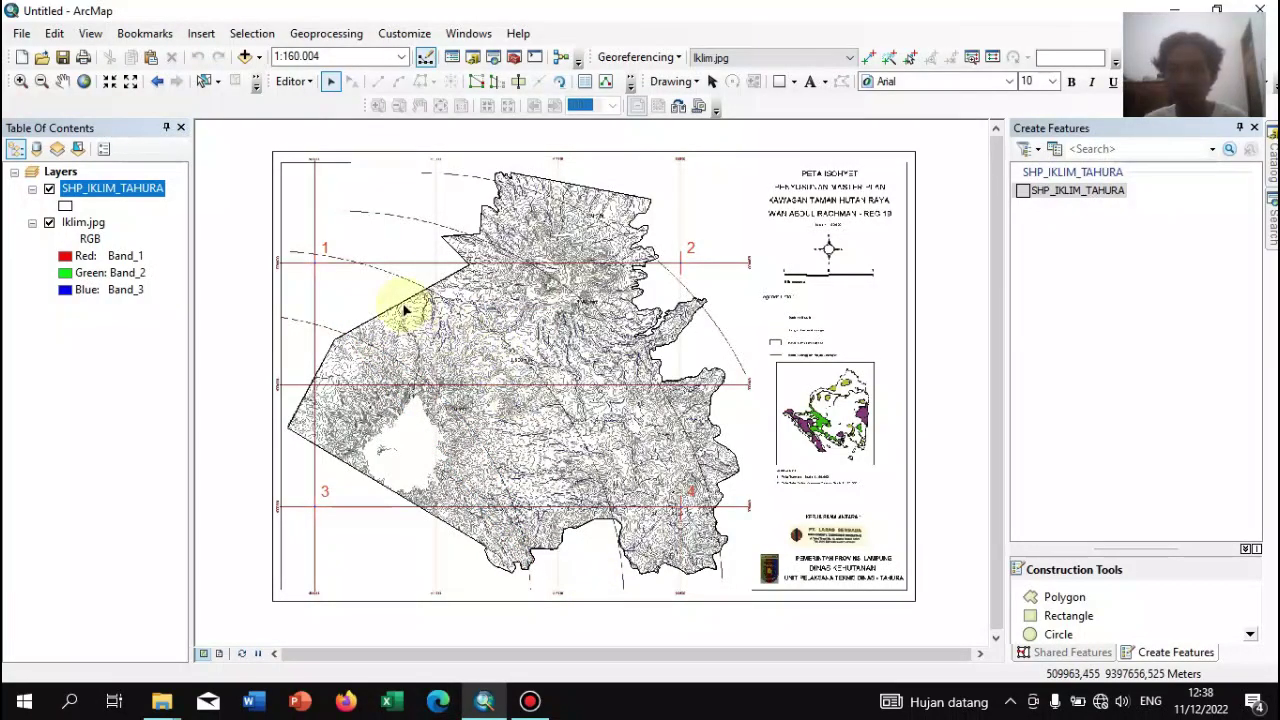
Select the Tahura boundary polygon and cut it with an end point arc along the southwesternmost isohyet line
{"action": "left_click", "coordinate": [403, 310]}
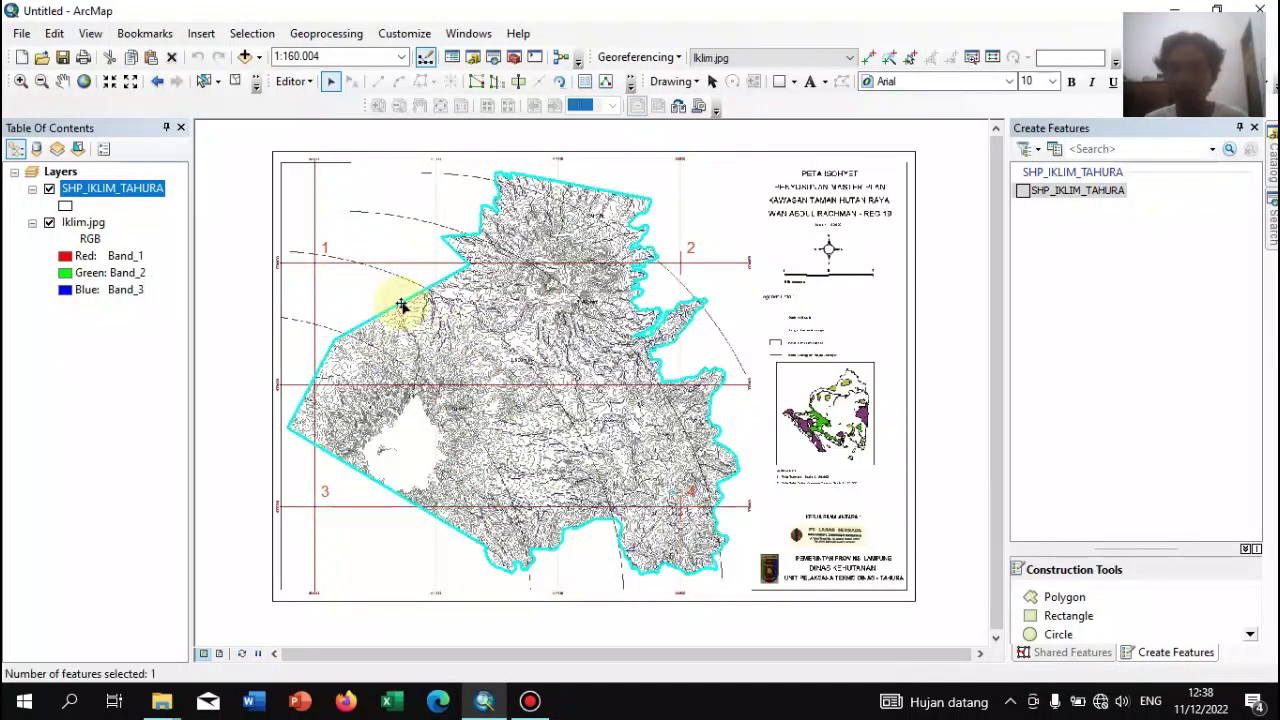
{"action": "left_click", "coordinate": [518, 86]}
{"action": "left_click", "coordinate": [397, 82]}
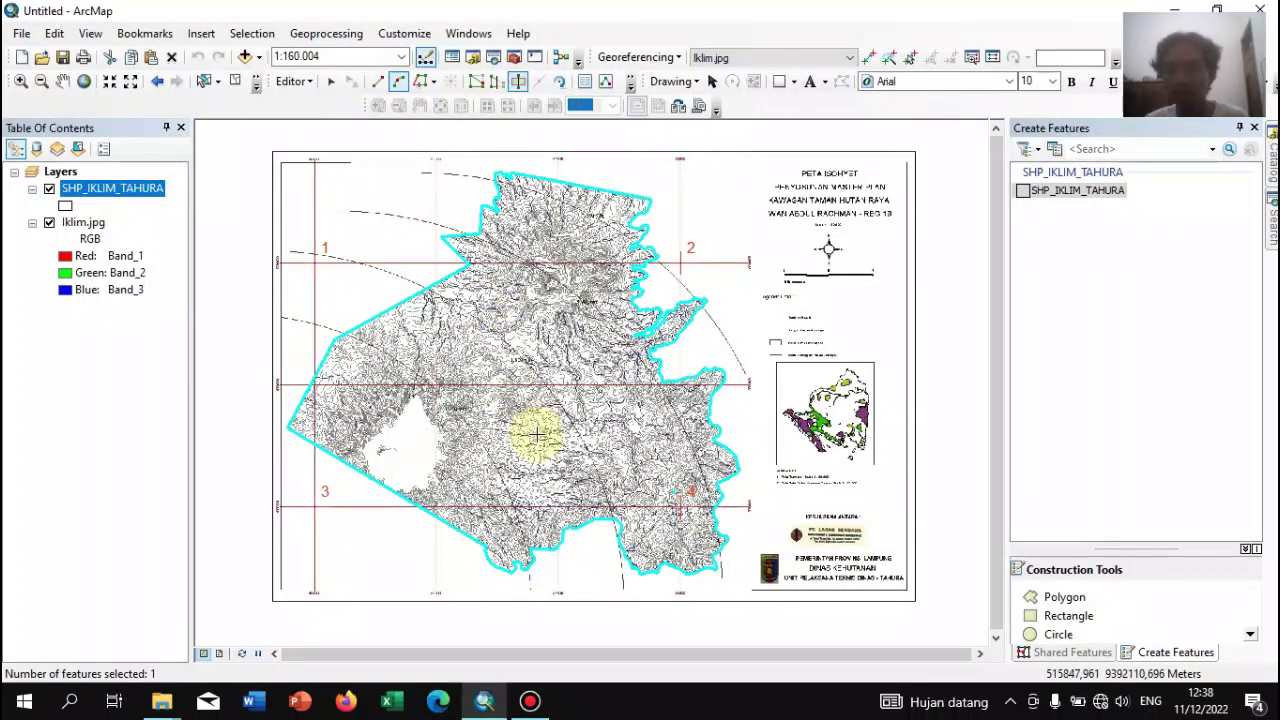
{"action": "left_click", "coordinate": [343, 334]}
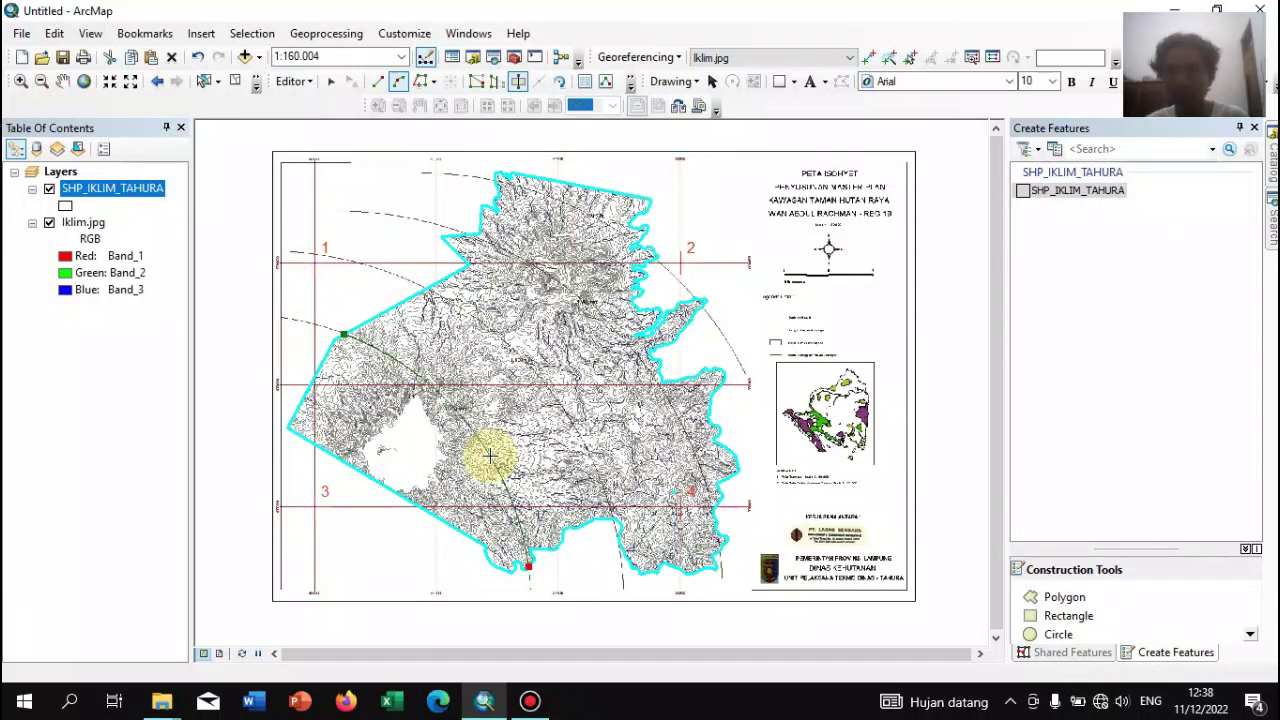
{"action": "key", "text": "F2"}
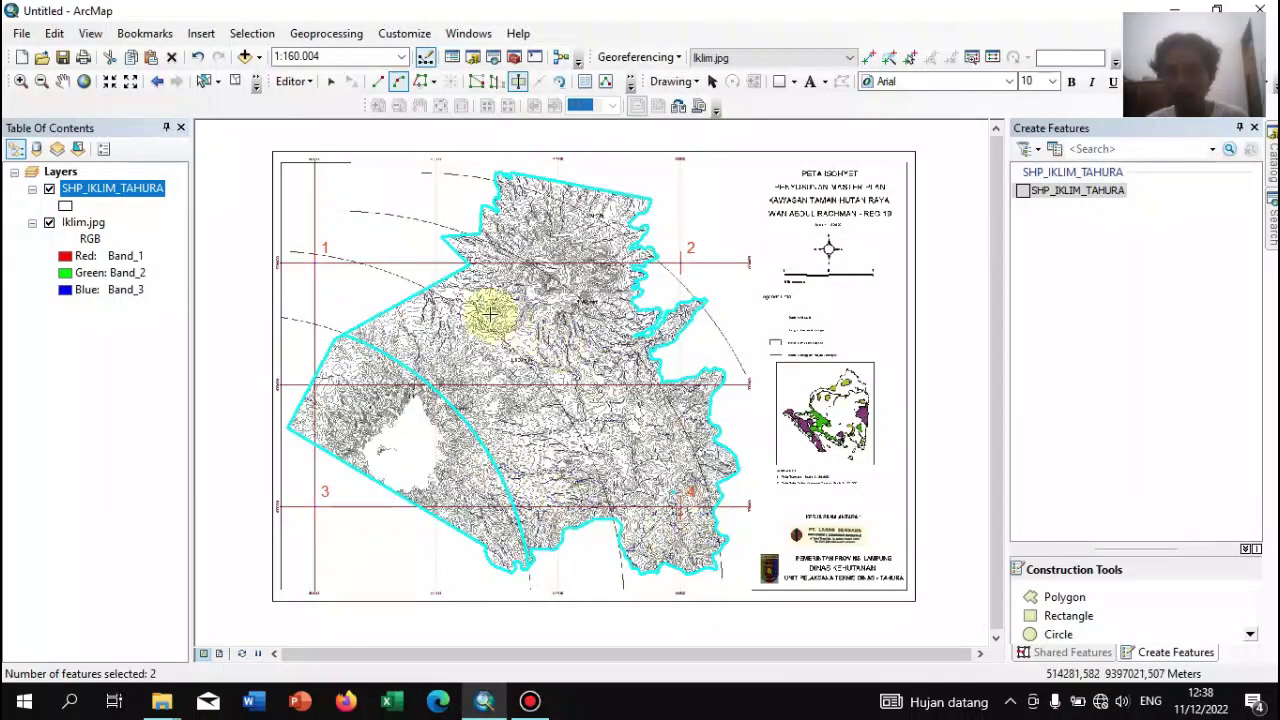
Cut the remaining Tahura polygon with an arc along the isohyet line labelled 1,800 mm, northeast of the first cut
{"action": "left_click", "coordinate": [20, 81]}
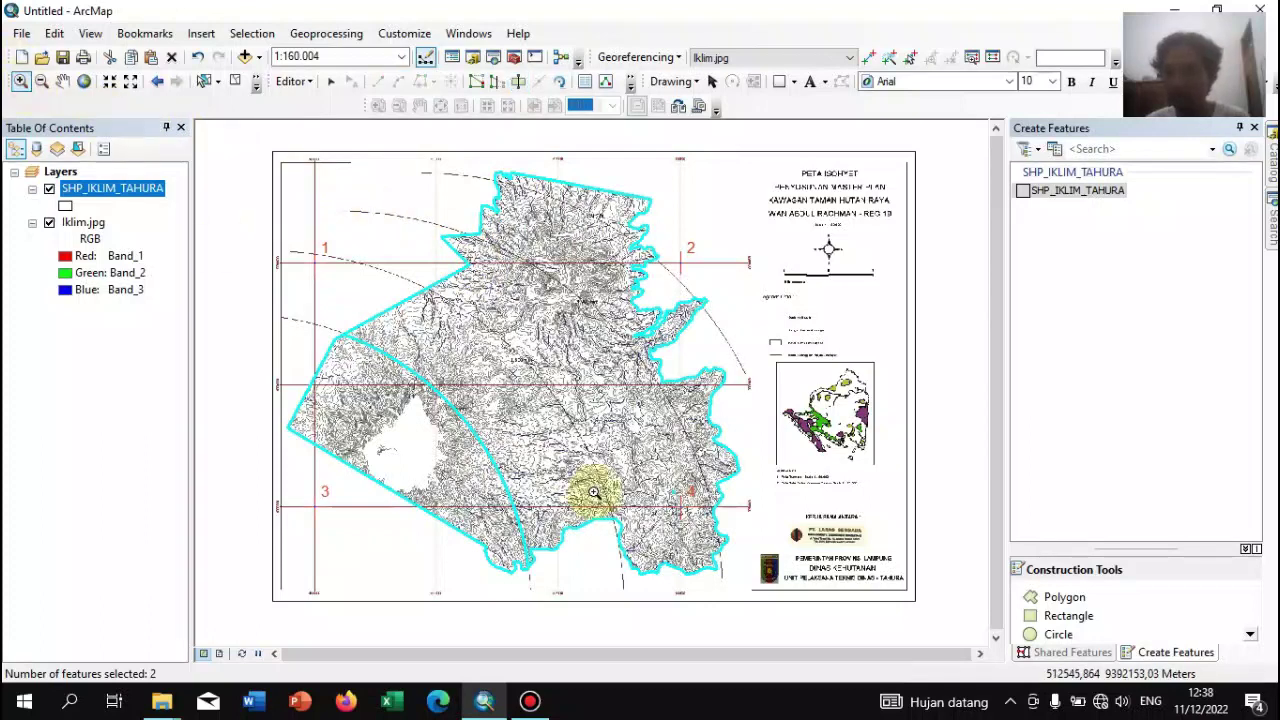
{"action": "scroll", "coordinate": [585, 421], "scroll_direction": "up", "scroll_amount": 3}
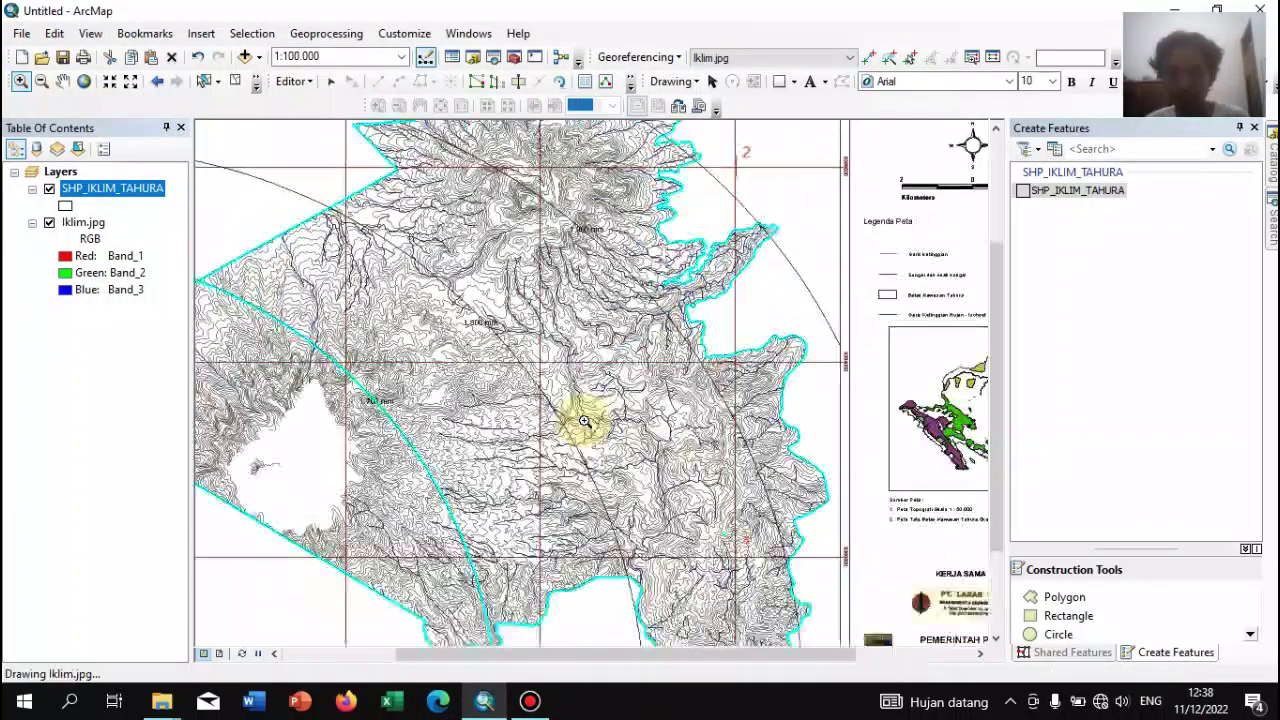
{"action": "left_click", "coordinate": [517, 84]}
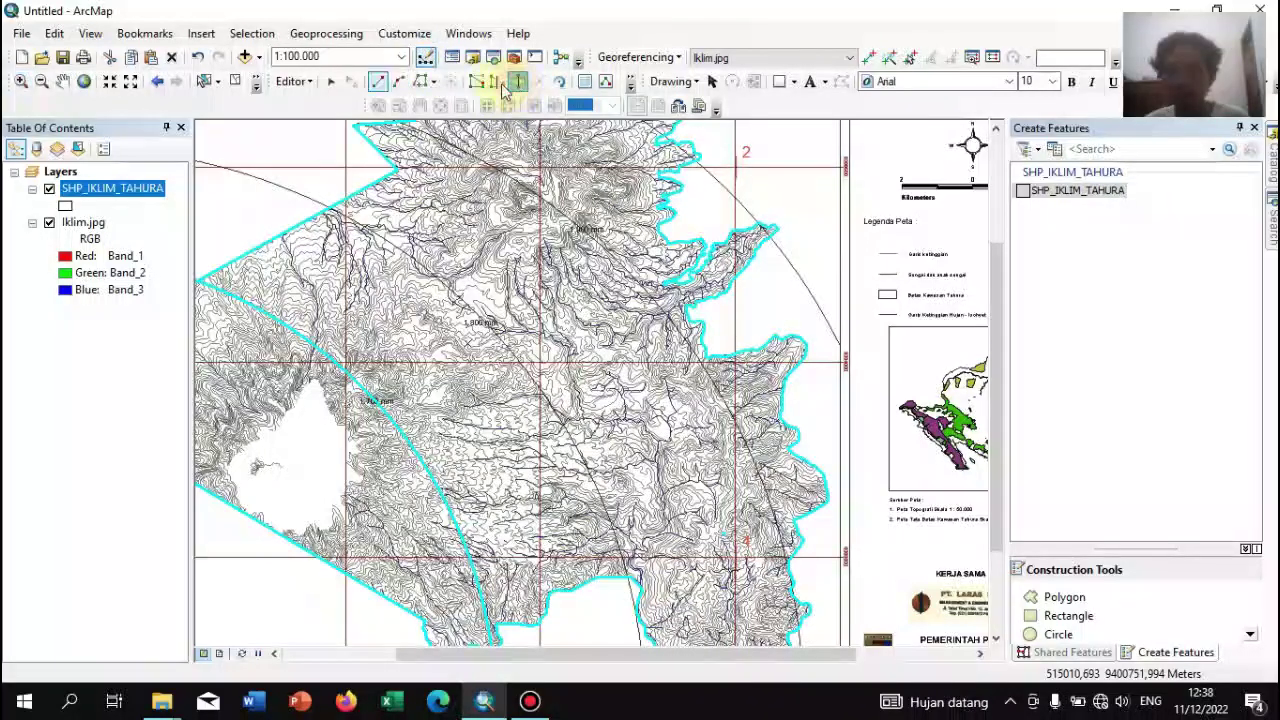
{"action": "left_click", "coordinate": [331, 209]}
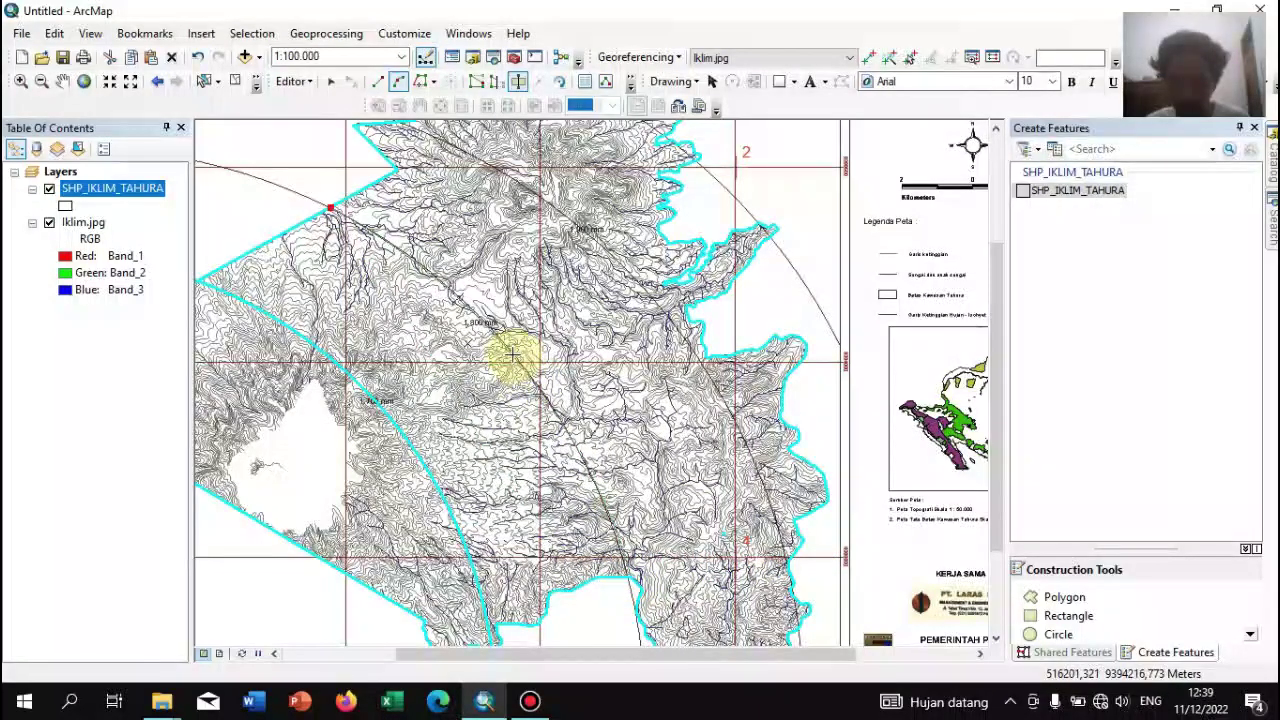
{"action": "left_click", "coordinate": [512, 355]}
{"action": "key", "text": "F2"}
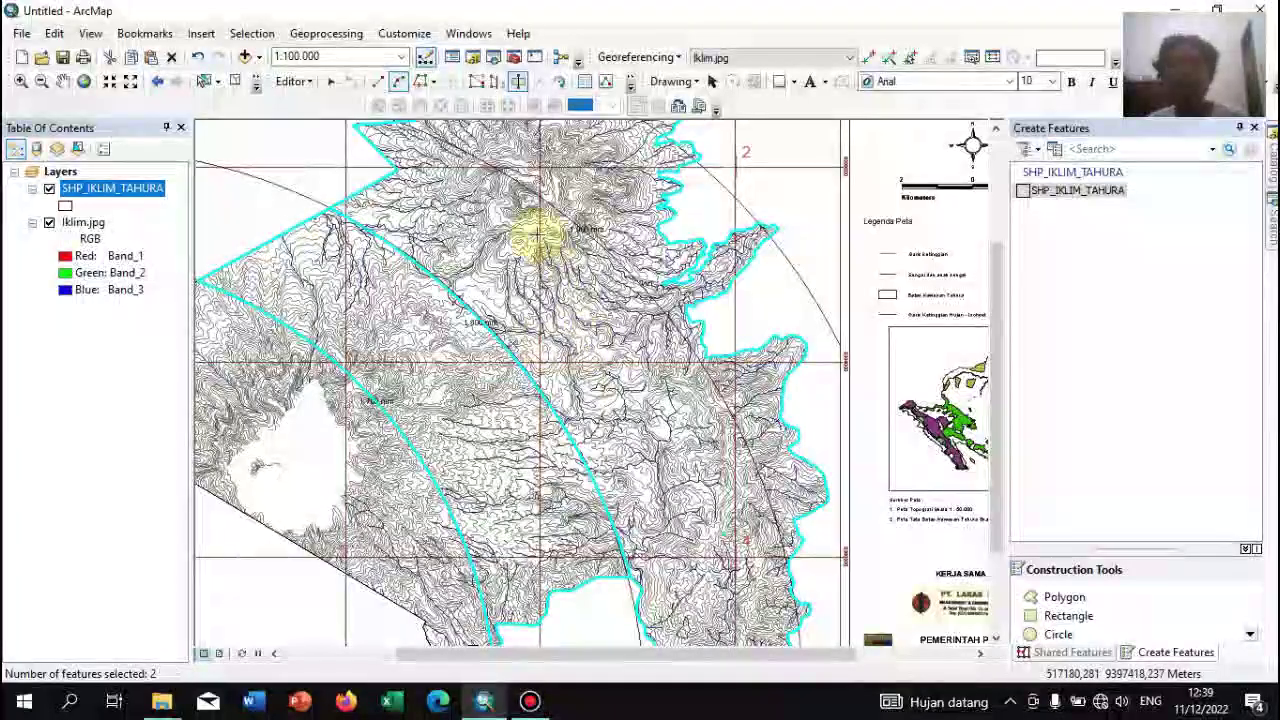
Cut the polygon again with an arc along the third isohyet, from the northwestern notch toward the southeastern edge
{"action": "left_click_drag", "start_coordinate": [996, 334], "coordinate": [996, 328]}
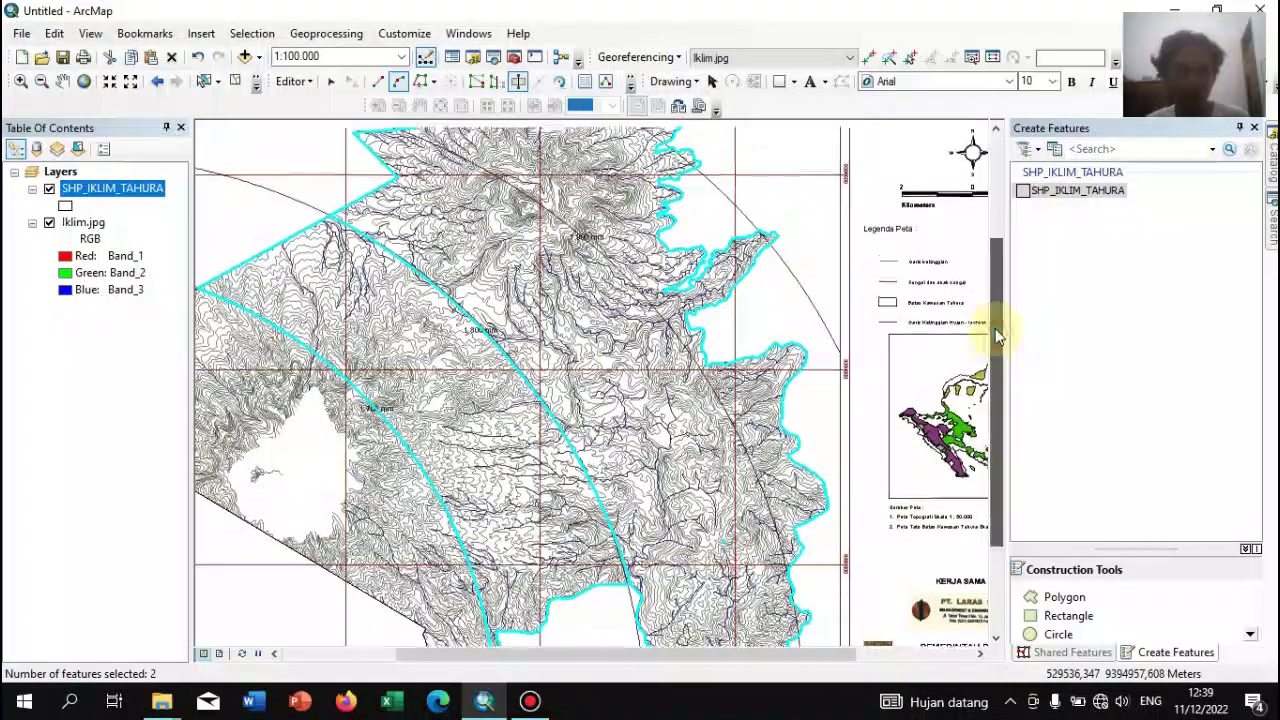
{"action": "left_click", "coordinate": [398, 130]}
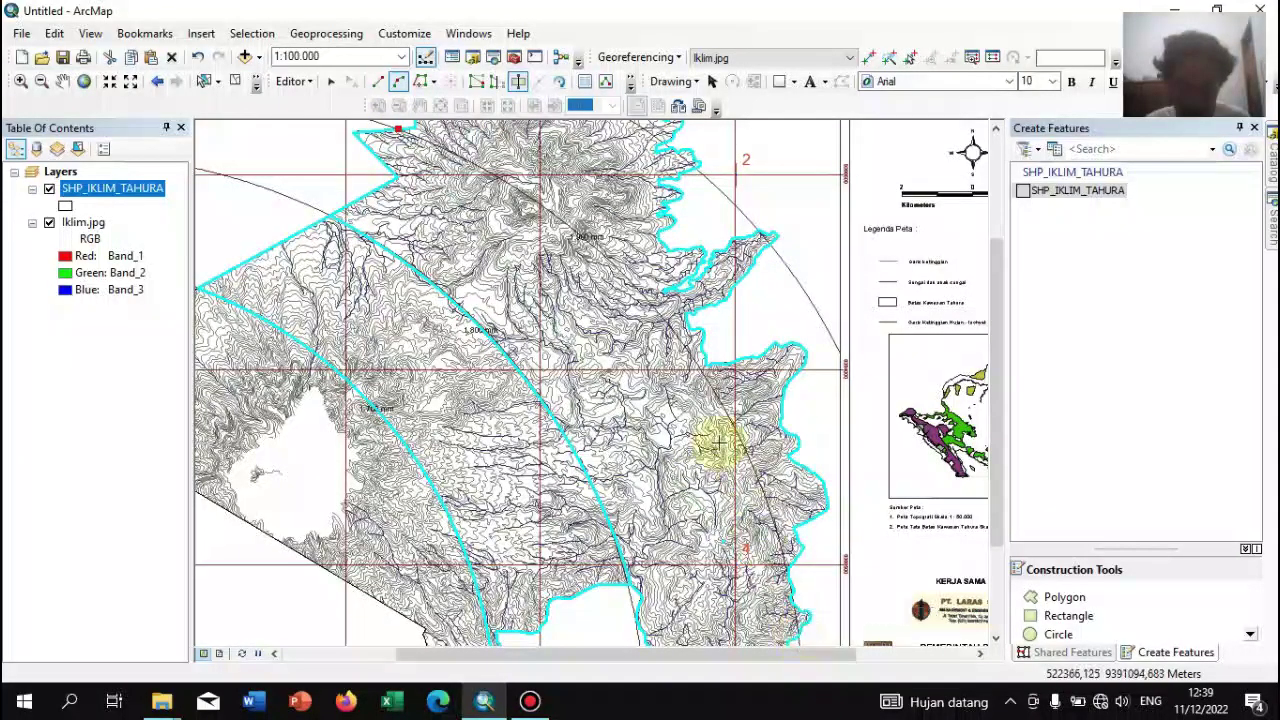
{"action": "double_click", "coordinate": [682, 343]}
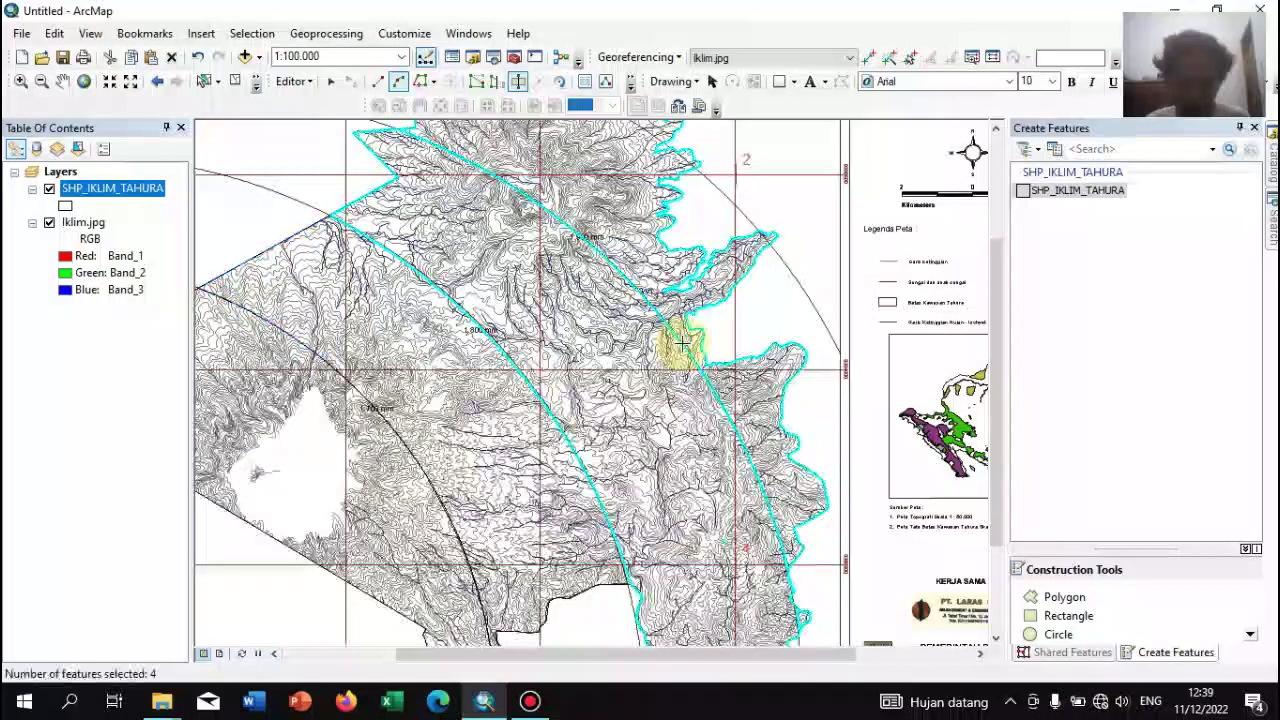
Cut off the area beyond the northernmost isohyet with an arc, including the small tip on the eastern edge
{"action": "left_click_drag", "start_coordinate": [1000, 414], "coordinate": [998, 270]}
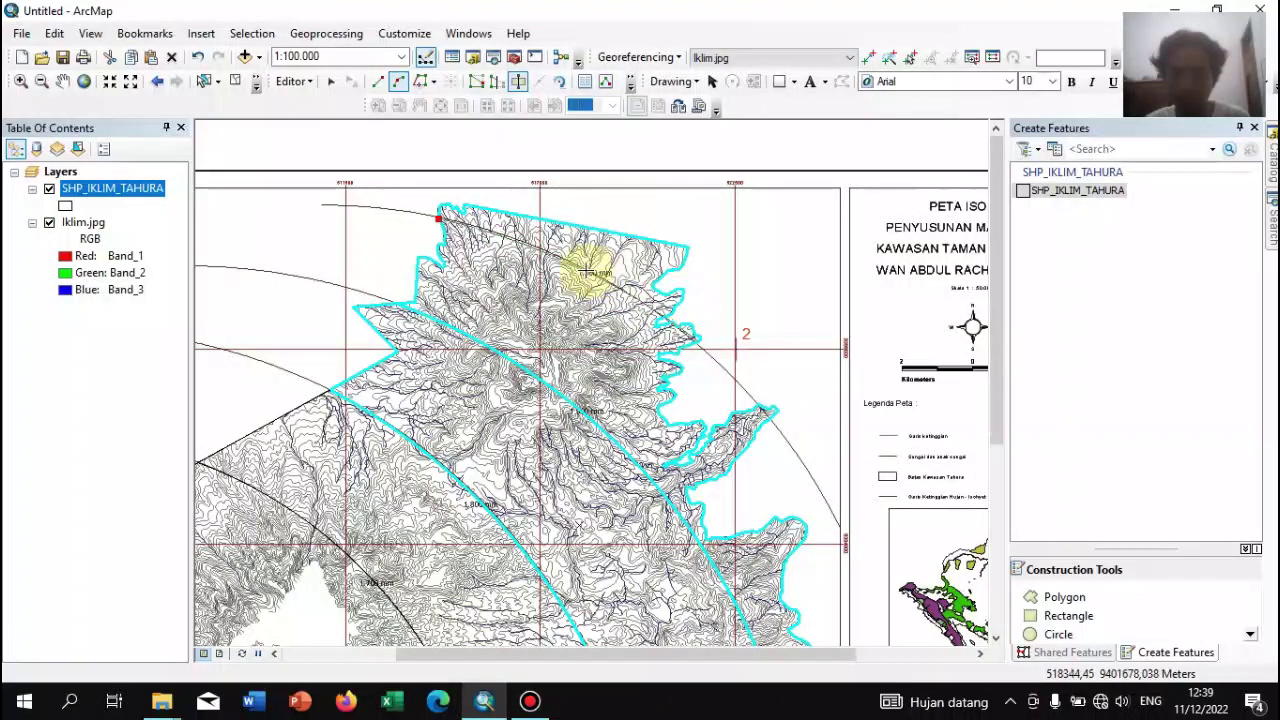
{"action": "double_click", "coordinate": [540, 247]}
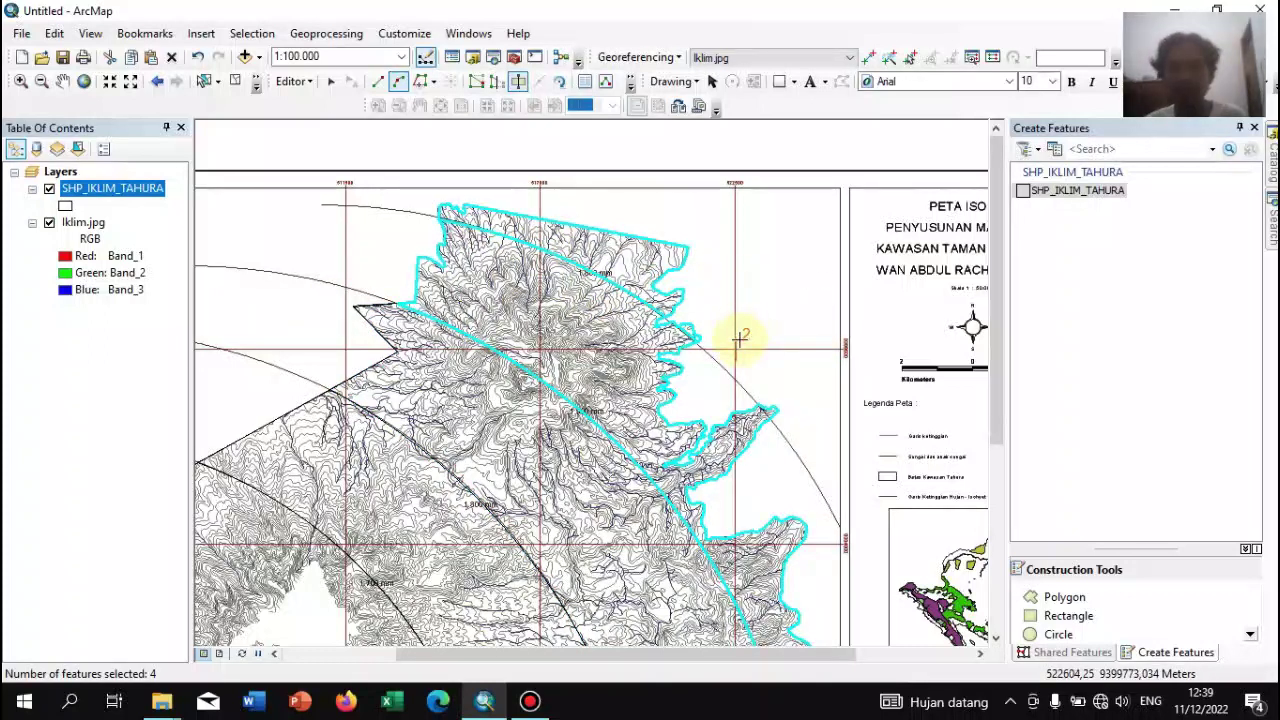
{"action": "left_click", "coordinate": [770, 430]}
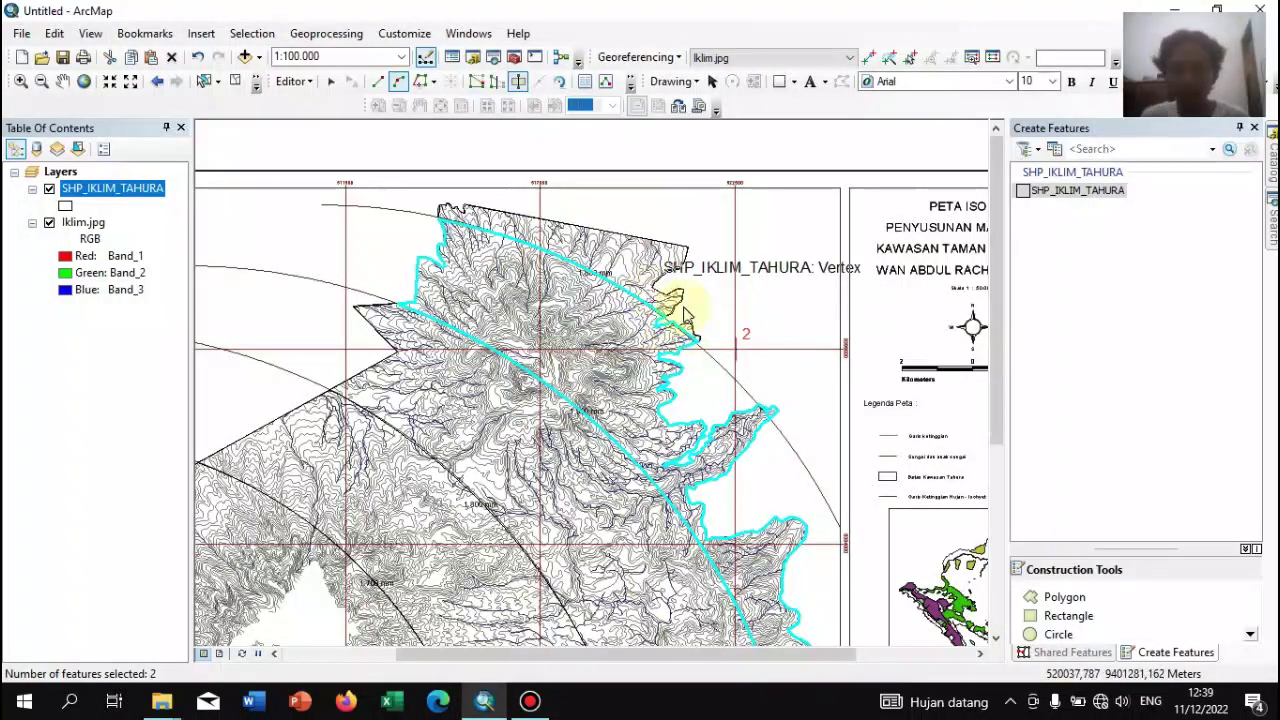
Select the three separate pieces beyond the northernmost isohyet and merge them into one feature
{"action": "left_click", "coordinate": [331, 81]}
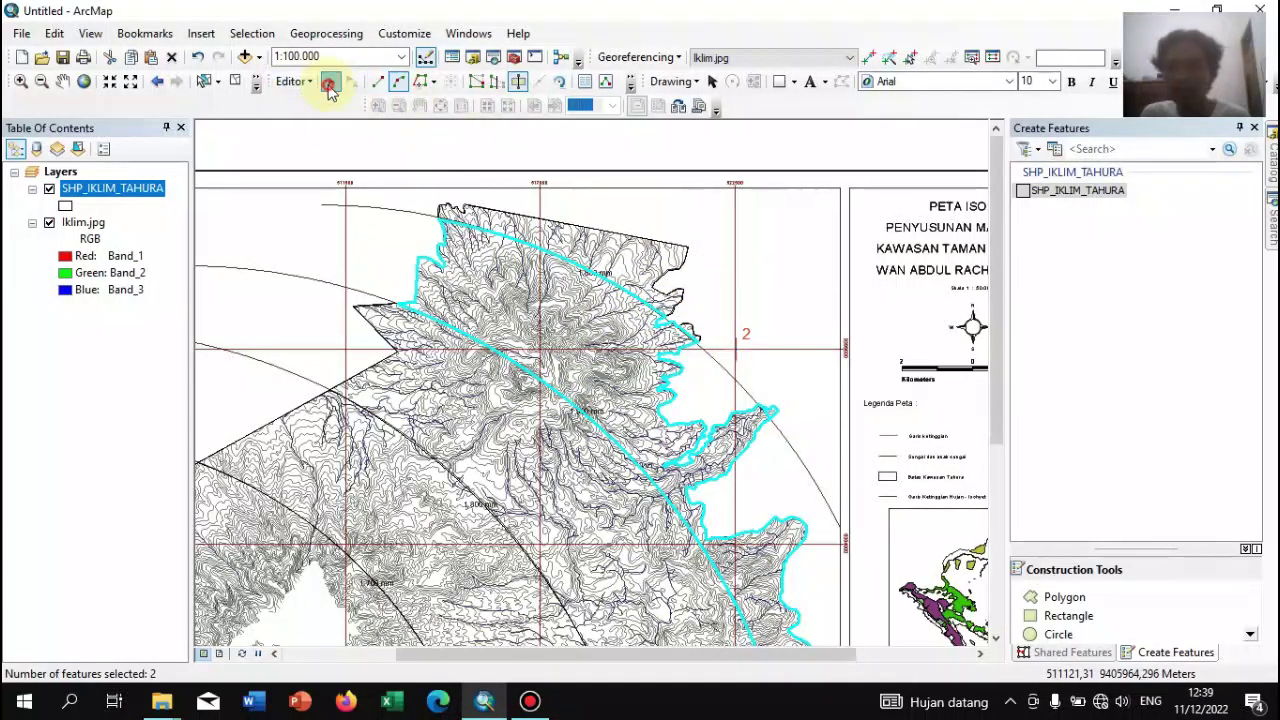
{"action": "left_click", "coordinate": [618, 262]}
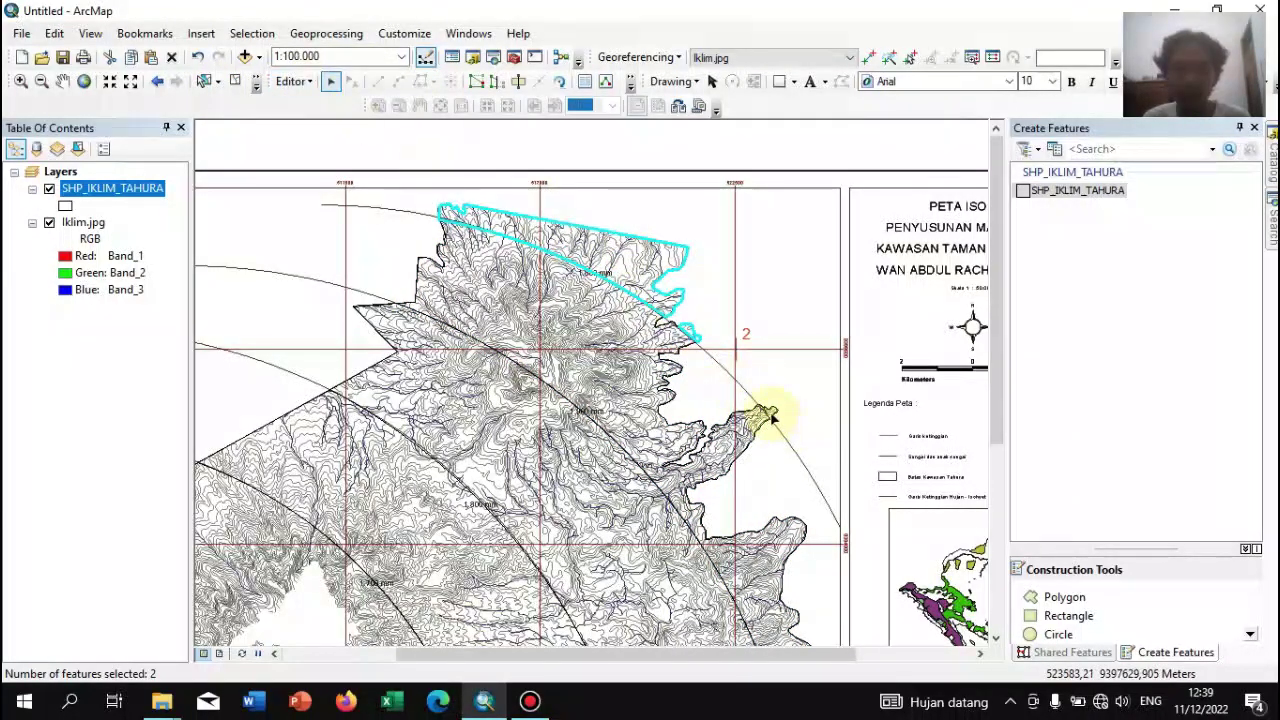
{"action": "left_click", "coordinate": [290, 82]}
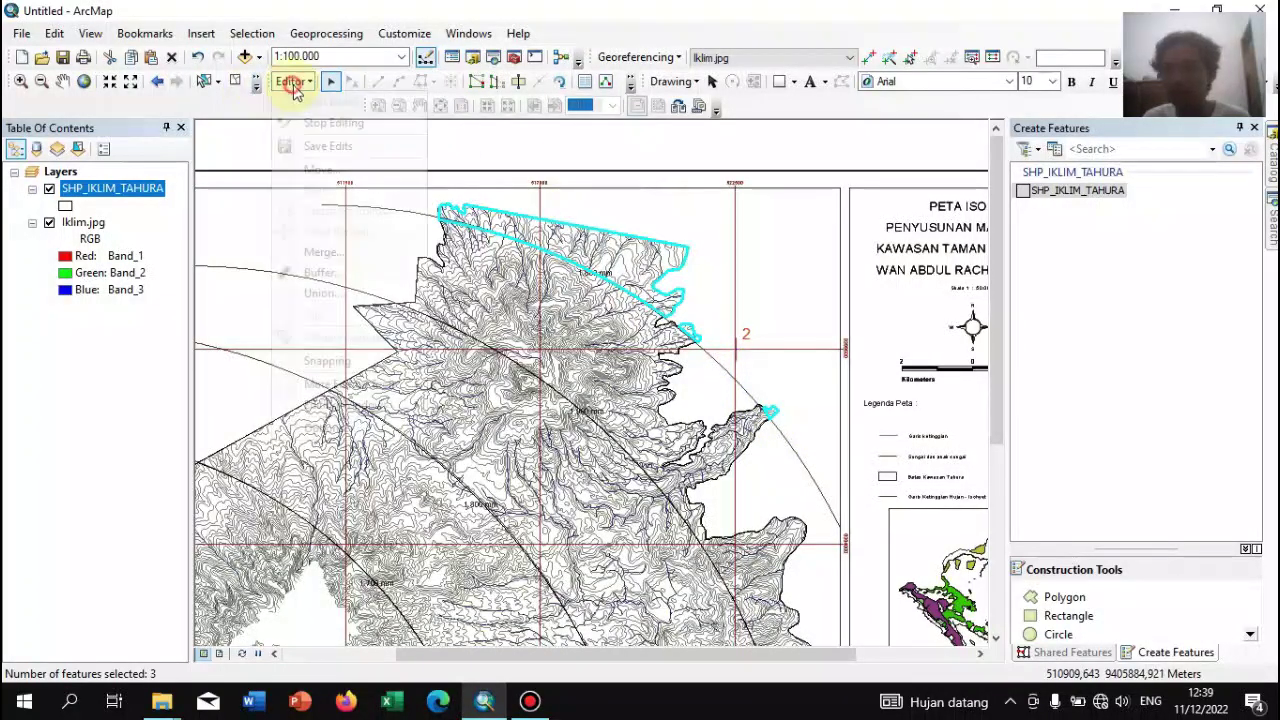
{"action": "left_click", "coordinate": [346, 247]}
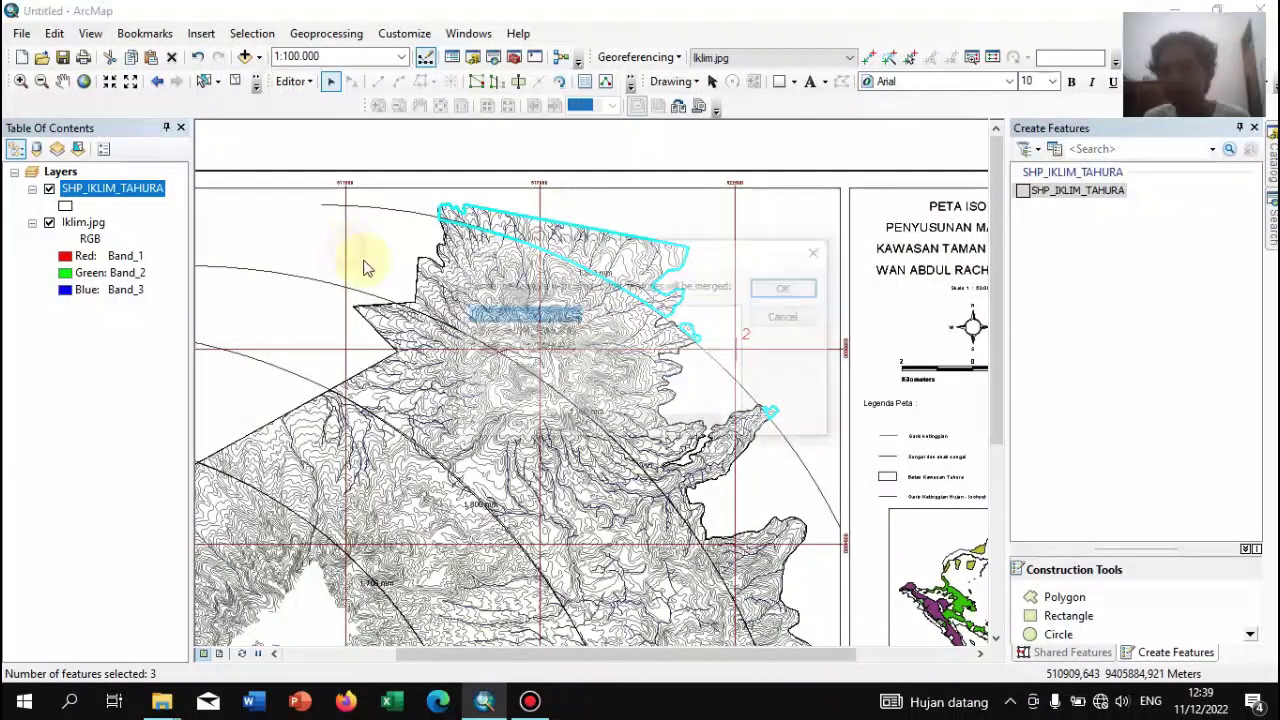
{"action": "left_click", "coordinate": [783, 290]}
{"action": "left_click", "coordinate": [622, 379]}
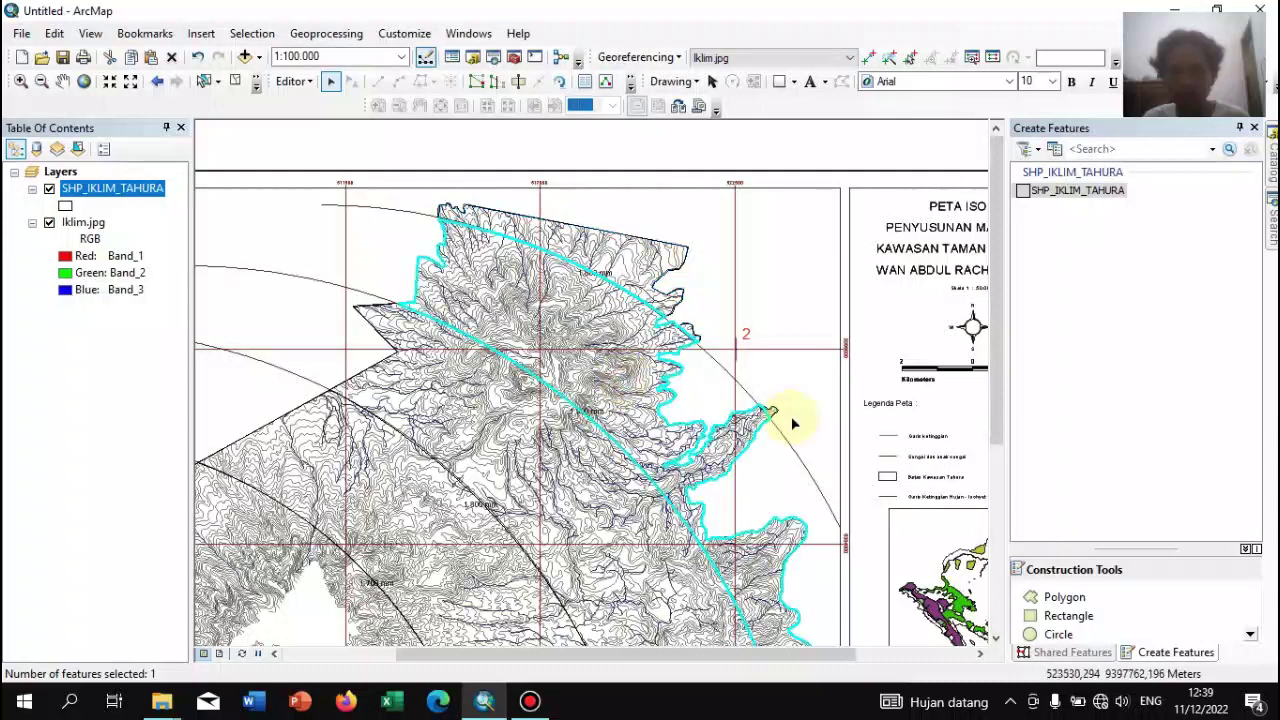
{"action": "scroll", "coordinate": [792, 418], "scroll_direction": "down", "scroll_amount": 1}
{"action": "scroll", "coordinate": [792, 418], "scroll_direction": "up", "scroll_amount": 1}
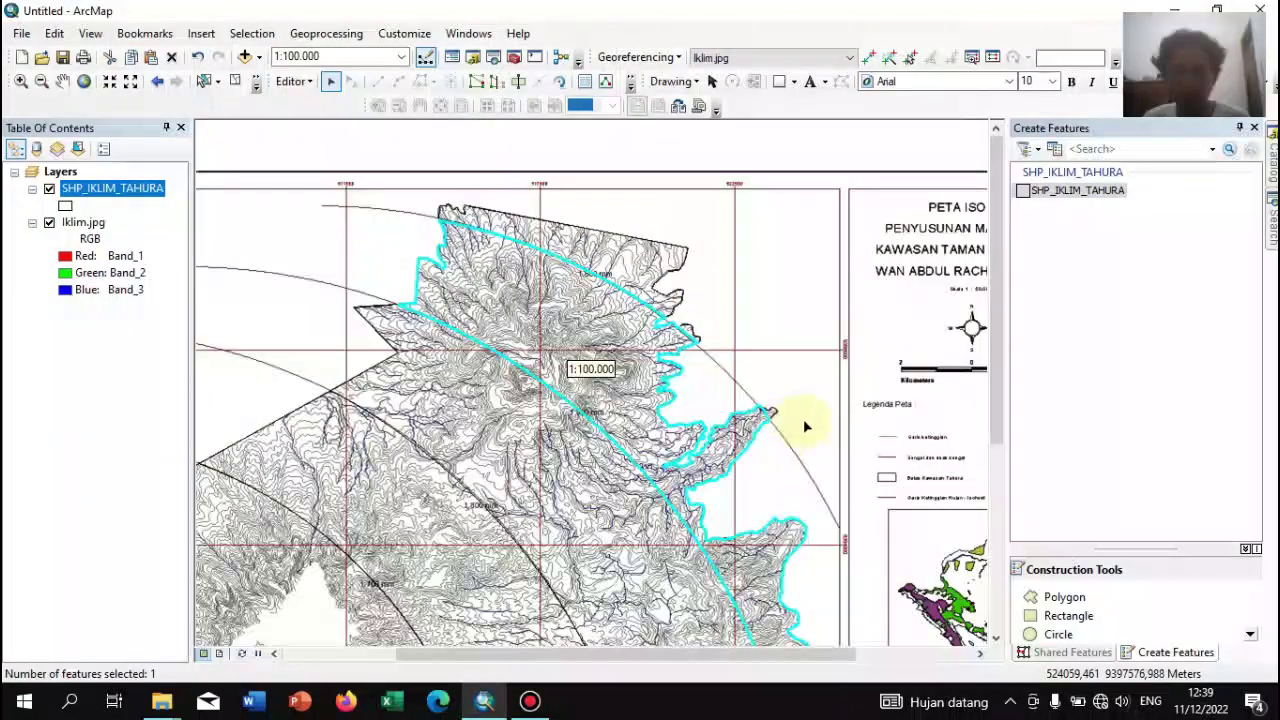
Select the three pieces between the third and northernmost isohyets, including the small ones on the southeastern edge, and merge them into one feature
{"action": "left_click", "coordinate": [646, 258]}
{"action": "key", "text": "Down"}
{"action": "key", "text": "Down"}
{"action": "key", "text": "Down"}
{"action": "key", "text": "Down"}
{"action": "key", "text": "Down"}
{"action": "key", "text": "Down"}
{"action": "key", "text": "Down"}
{"action": "key", "text": "Down"}
{"action": "key", "text": "Down"}
{"action": "key", "text": "Down"}
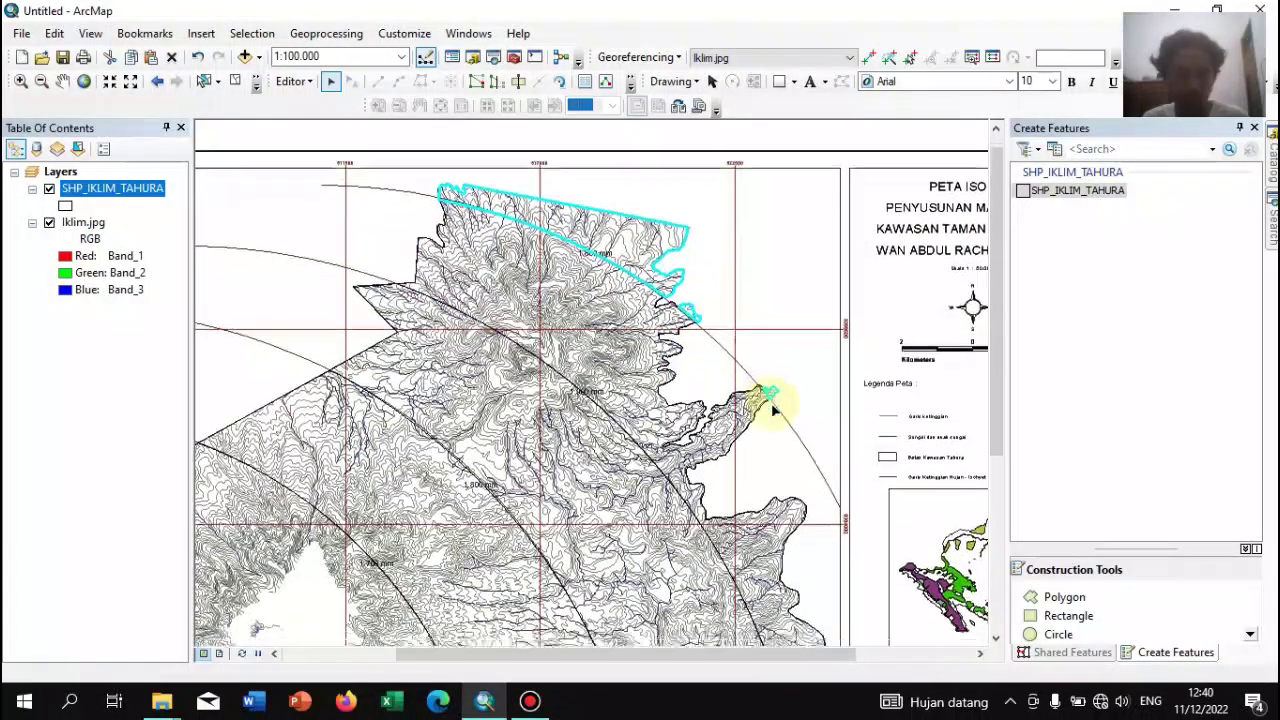
{"action": "key", "text": "Down"}
{"action": "key", "text": "Down"}
{"action": "key", "text": "Down"}
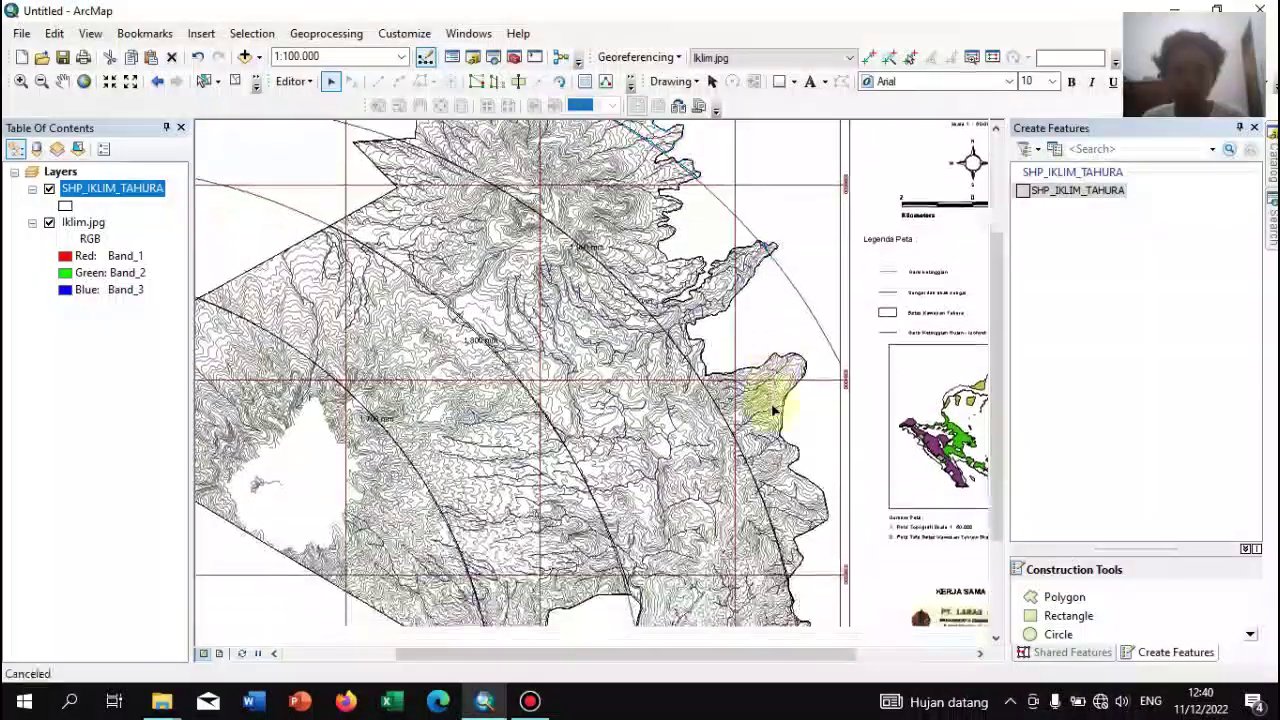
{"action": "left_click", "coordinate": [772, 409]}
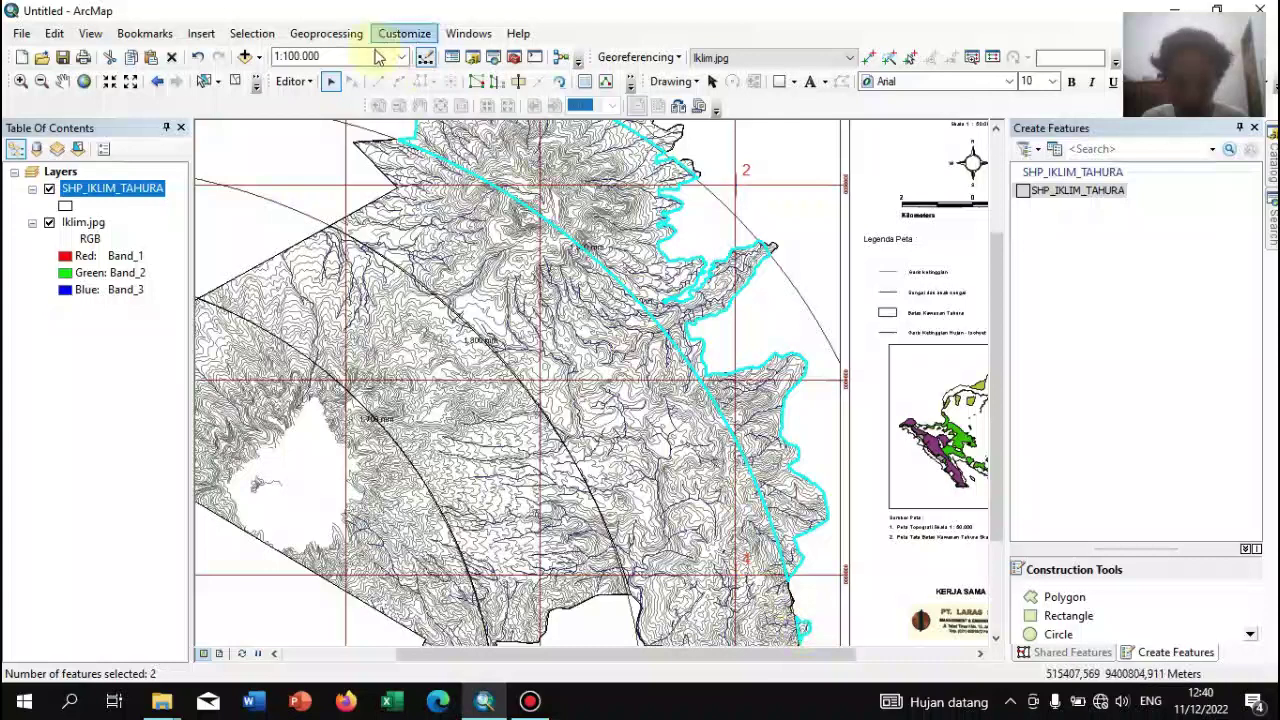
{"action": "key", "text": "Down"}
{"action": "key", "text": "Down"}
{"action": "key", "text": "Down"}
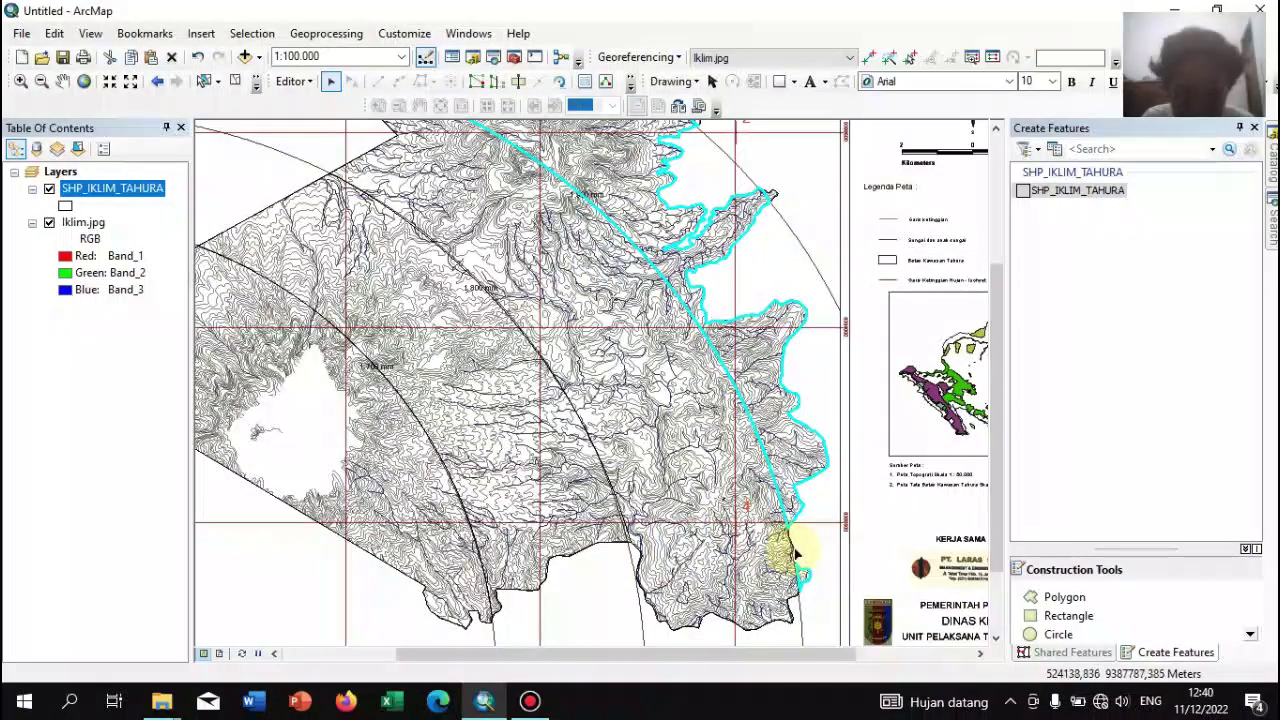
{"action": "left_click", "coordinate": [795, 555]}
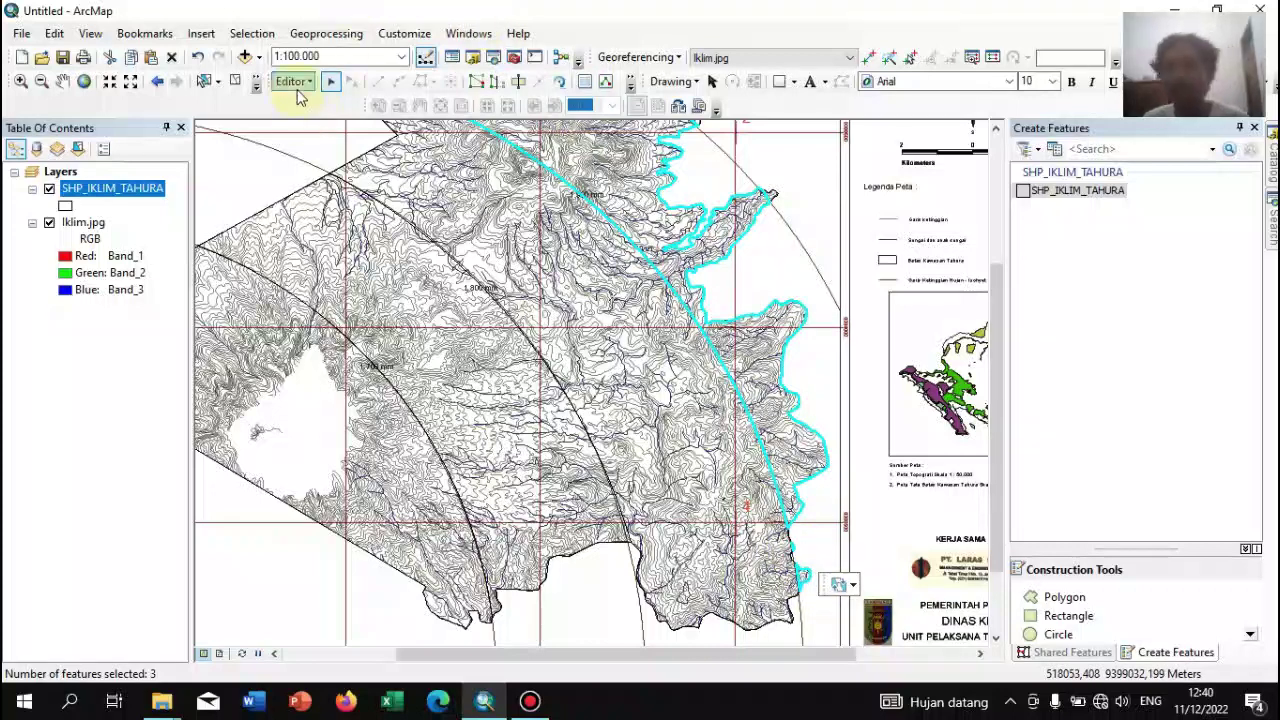
{"action": "left_click", "coordinate": [295, 83]}
{"action": "left_click", "coordinate": [330, 252]}
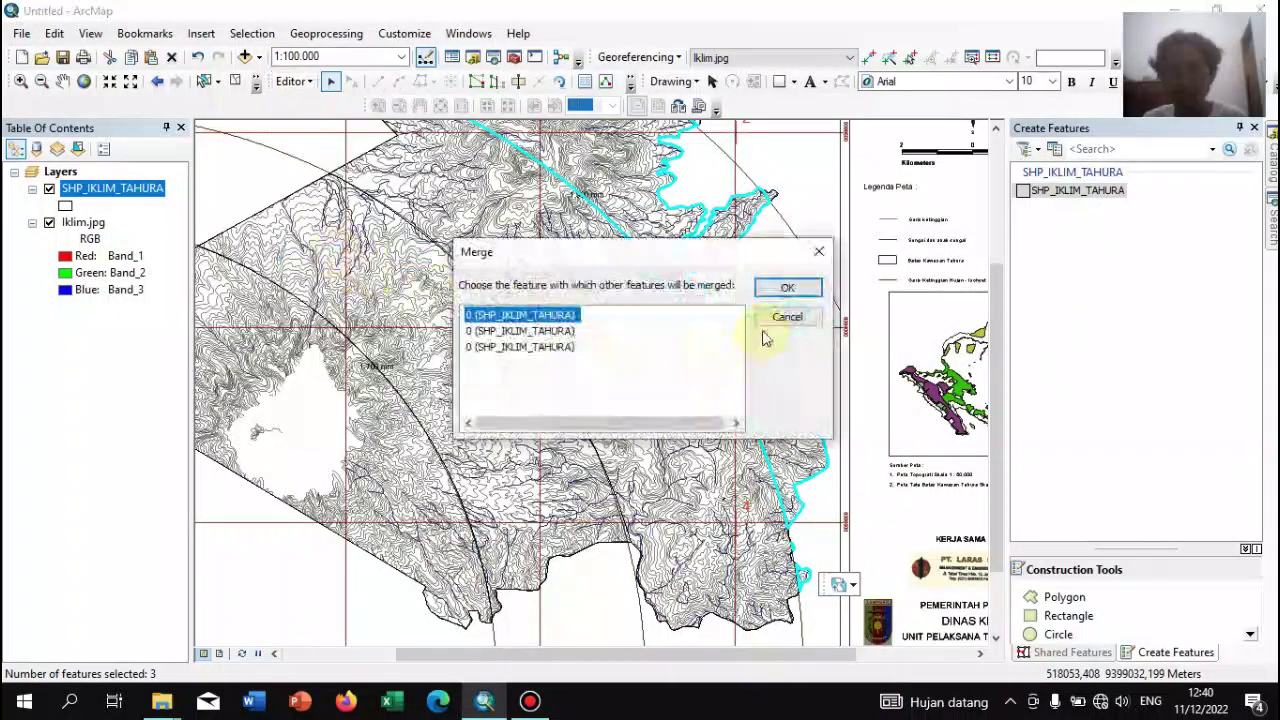
{"action": "left_click", "coordinate": [787, 287]}
Select the climate zones one after another on the map, from southwest to northeast, to check how the polygon is divided
{"action": "left_click_drag", "start_coordinate": [577, 405], "coordinate": [405, 428]}
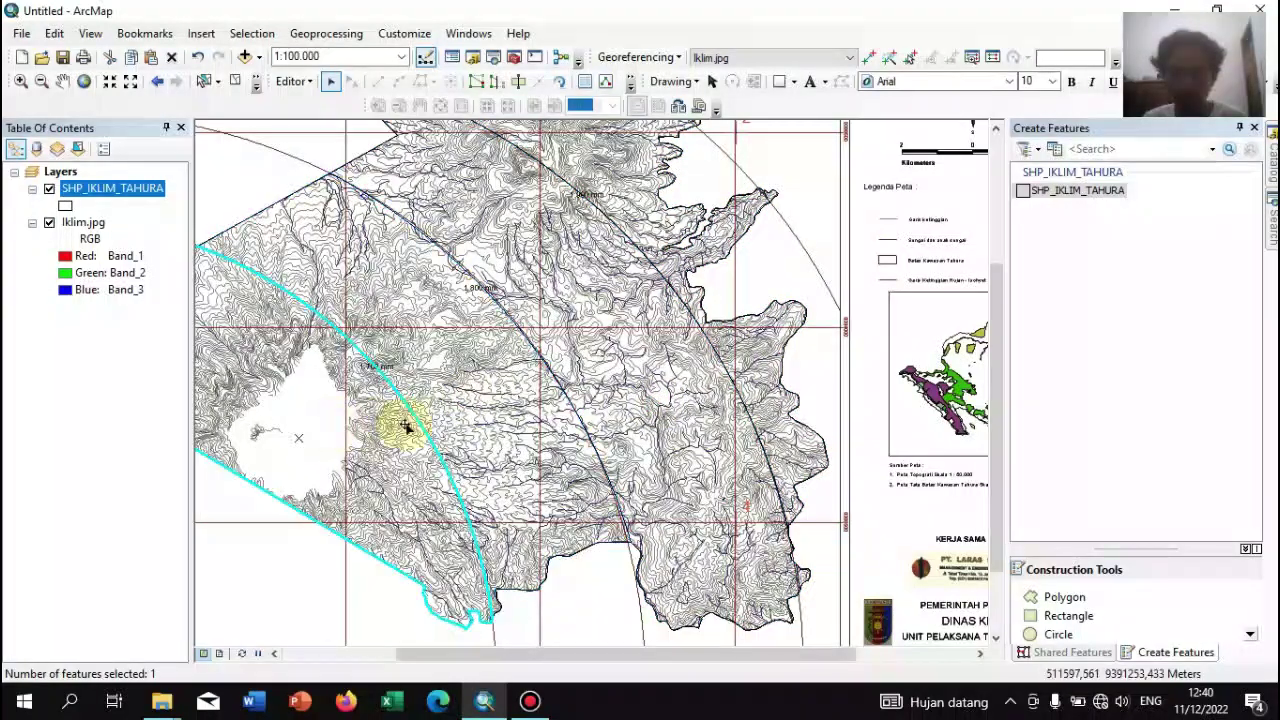
{"action": "key", "text": "Left"}
{"action": "key", "text": "Escape"}
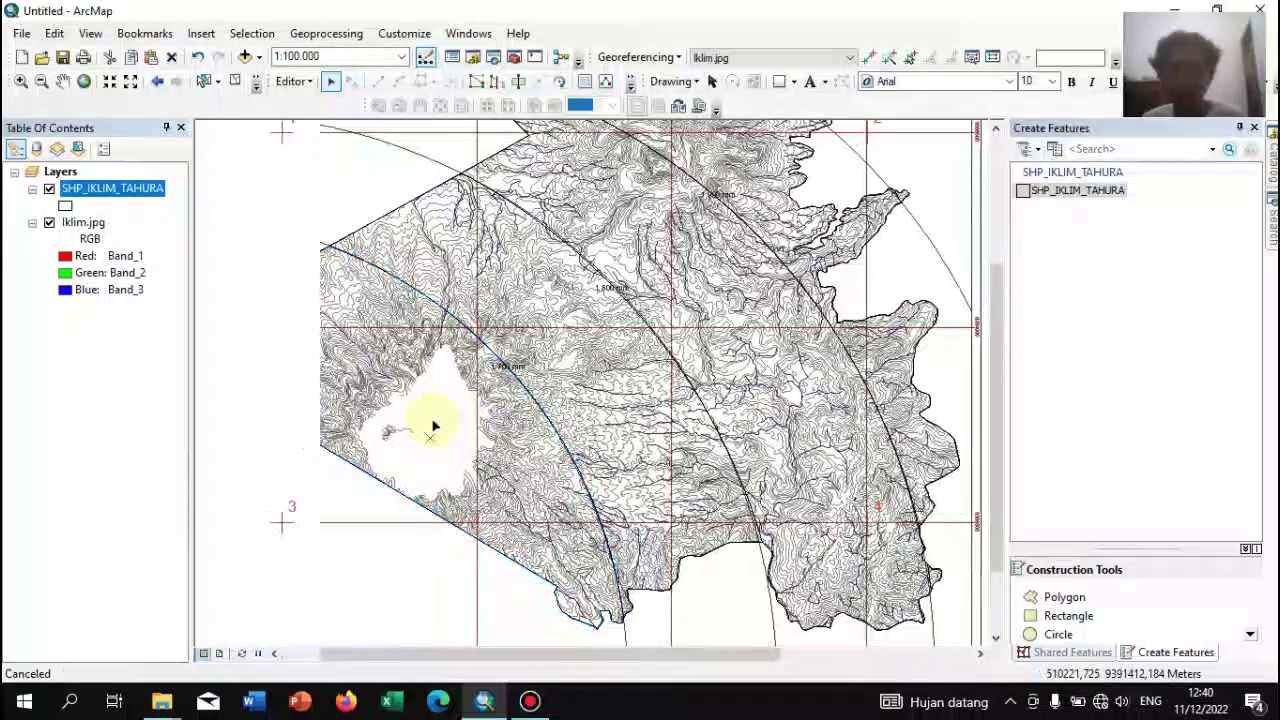
{"action": "key", "text": "Up"}
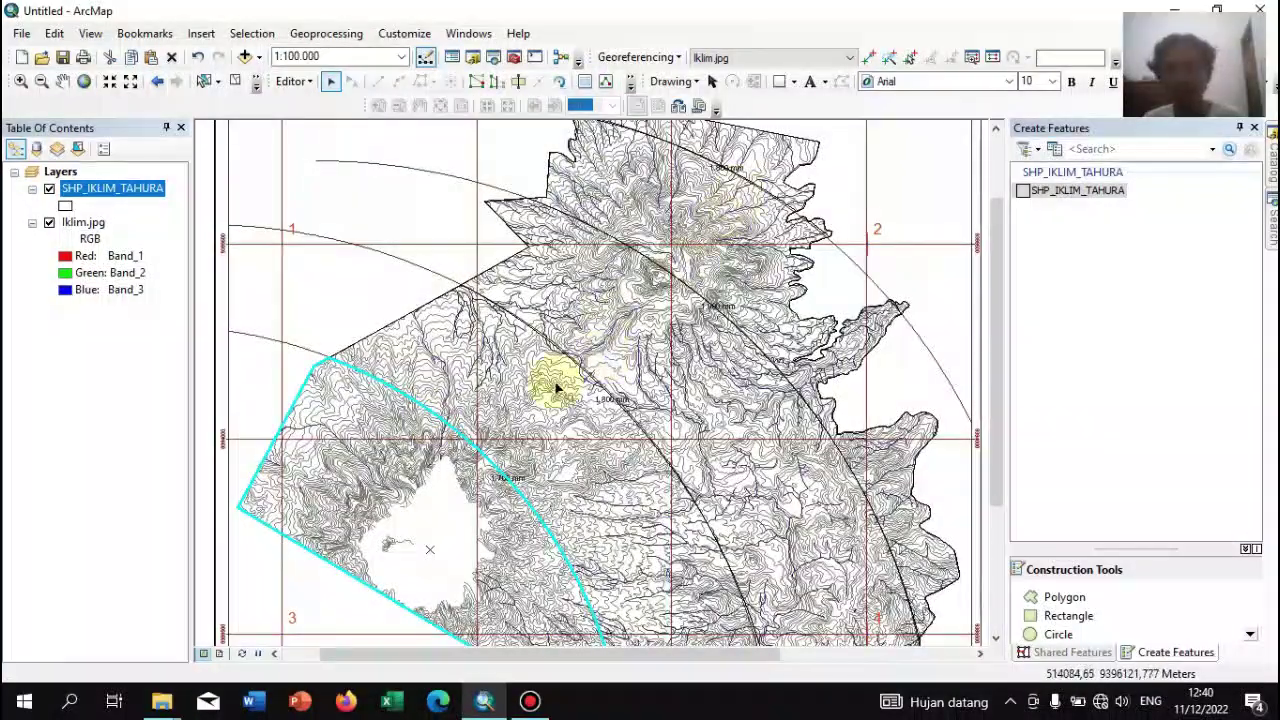
{"action": "left_click", "coordinate": [585, 333]}
{"action": "left_click", "coordinate": [643, 277]}
{"action": "left_click", "coordinate": [751, 149]}
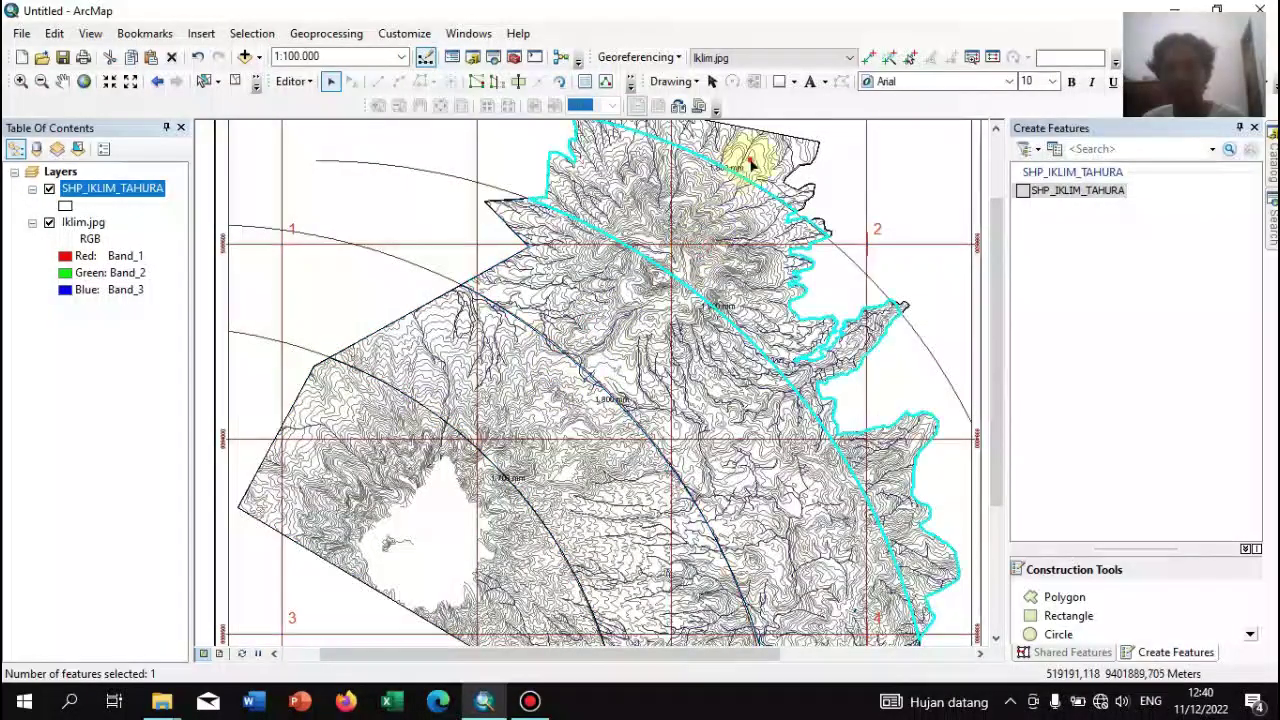
Open the attribute table of SHP_IKLIM_TAHURA and select its records one by one to identify the matching polygons on the map
{"action": "right_click", "coordinate": [129, 189]}
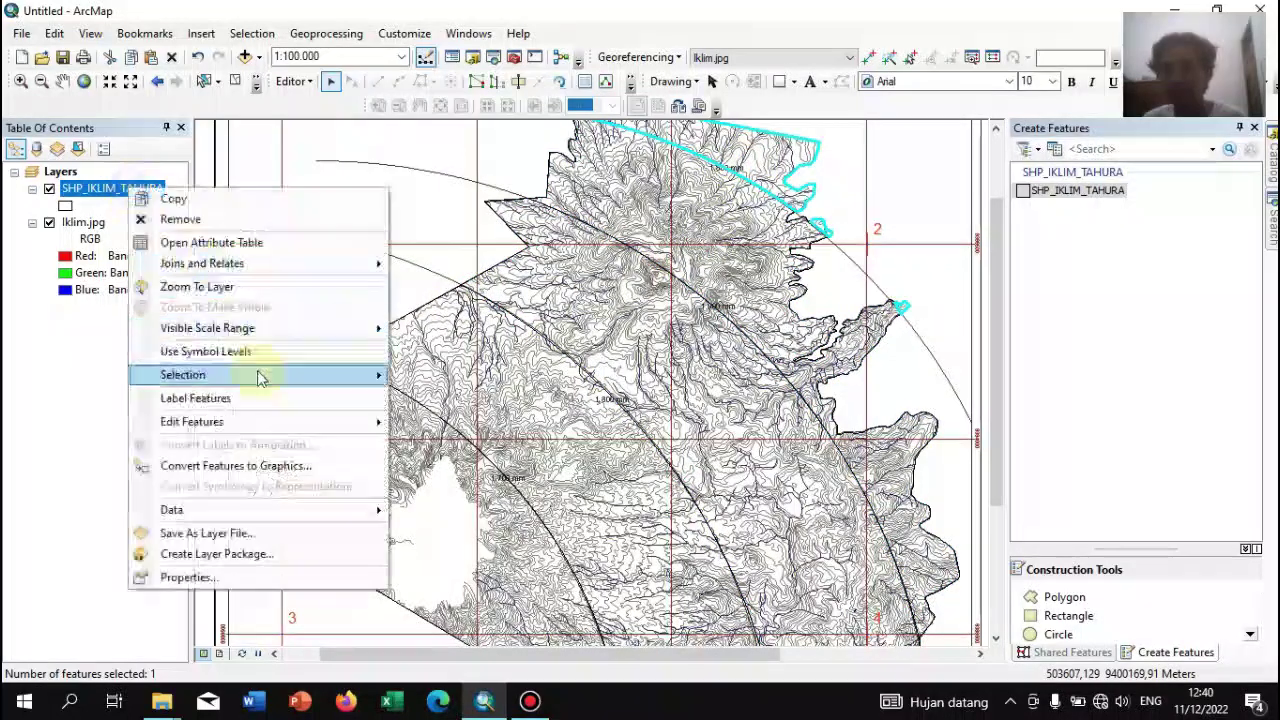
{"action": "left_click", "coordinate": [243, 242]}
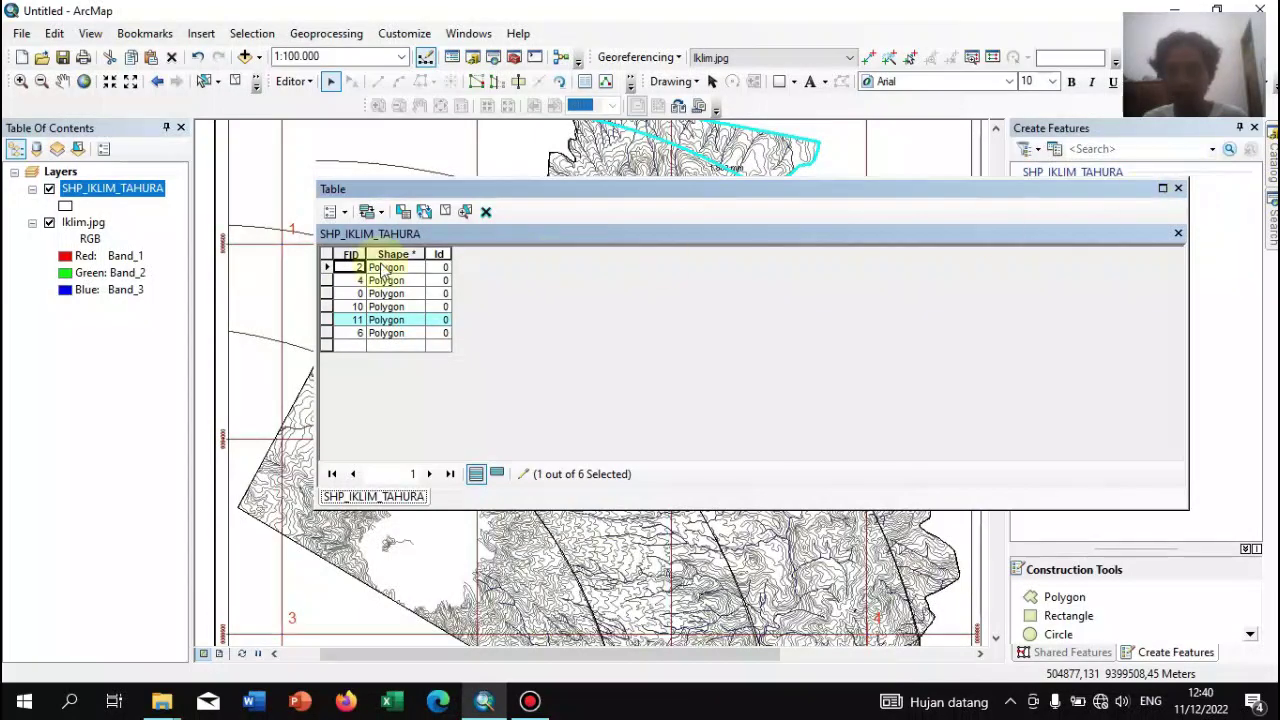
{"action": "left_click_drag", "start_coordinate": [910, 194], "coordinate": [1012, 283]}
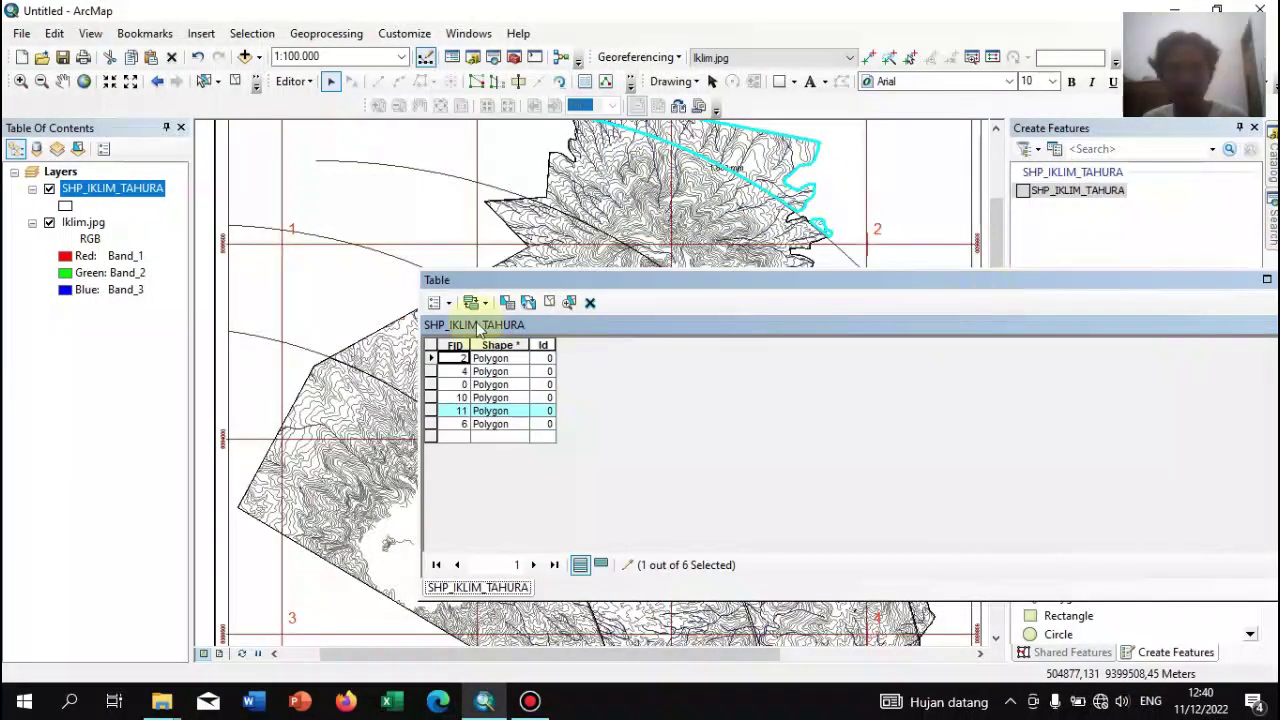
{"action": "left_click", "coordinate": [430, 358]}
{"action": "left_click_drag", "start_coordinate": [574, 285], "coordinate": [692, 148]}
{"action": "left_click", "coordinate": [548, 230]}
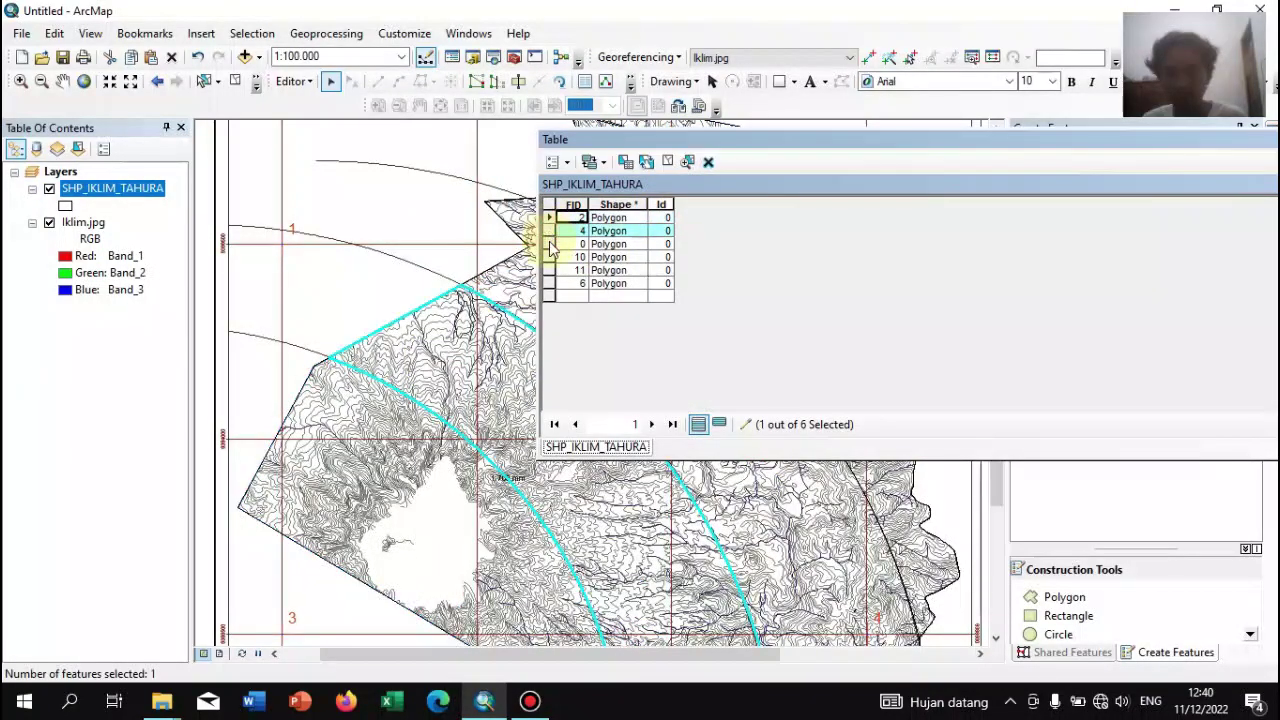
{"action": "left_click", "coordinate": [549, 244]}
{"action": "left_click", "coordinate": [550, 257]}
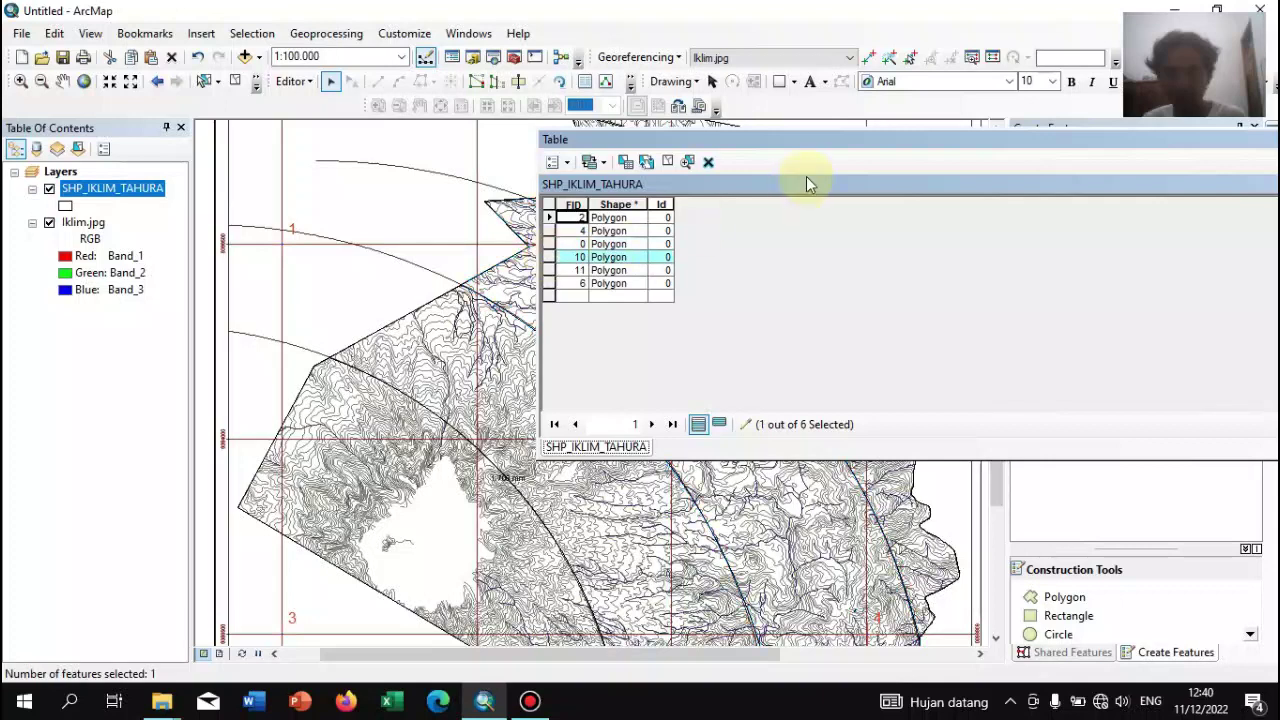
{"action": "left_click_drag", "start_coordinate": [829, 147], "coordinate": [683, 338]}
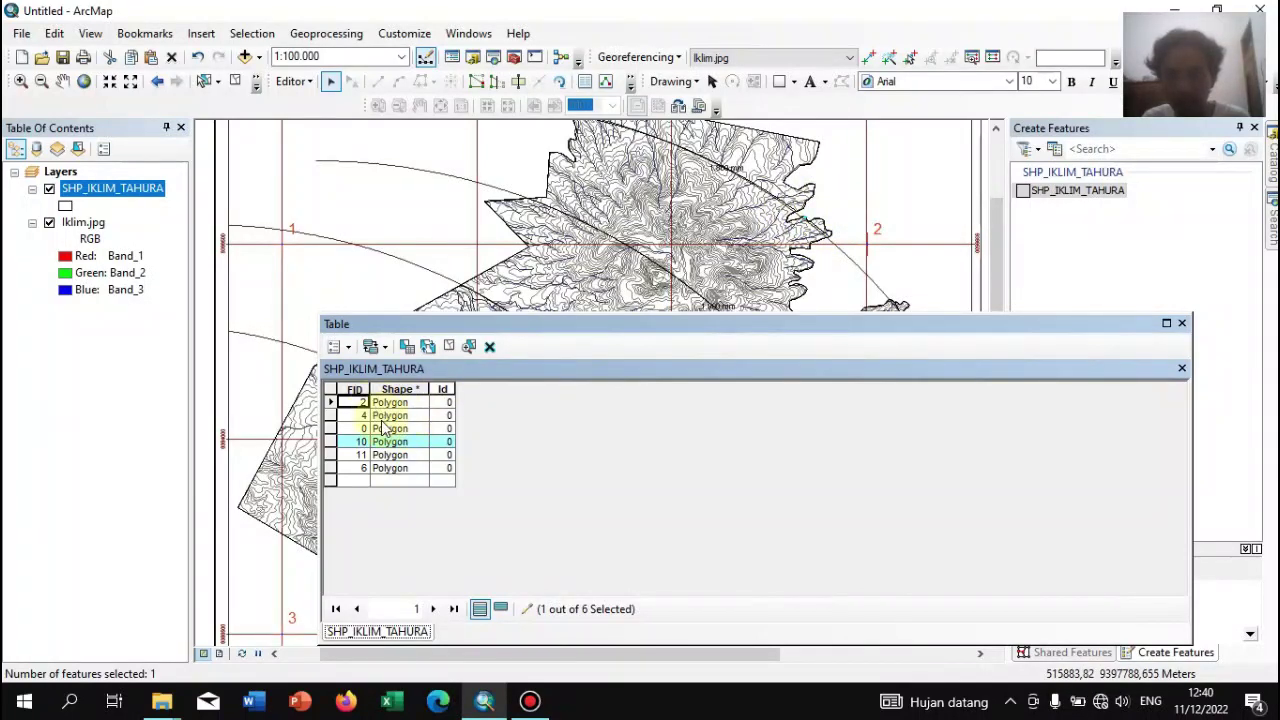
{"action": "left_click", "coordinate": [331, 455]}
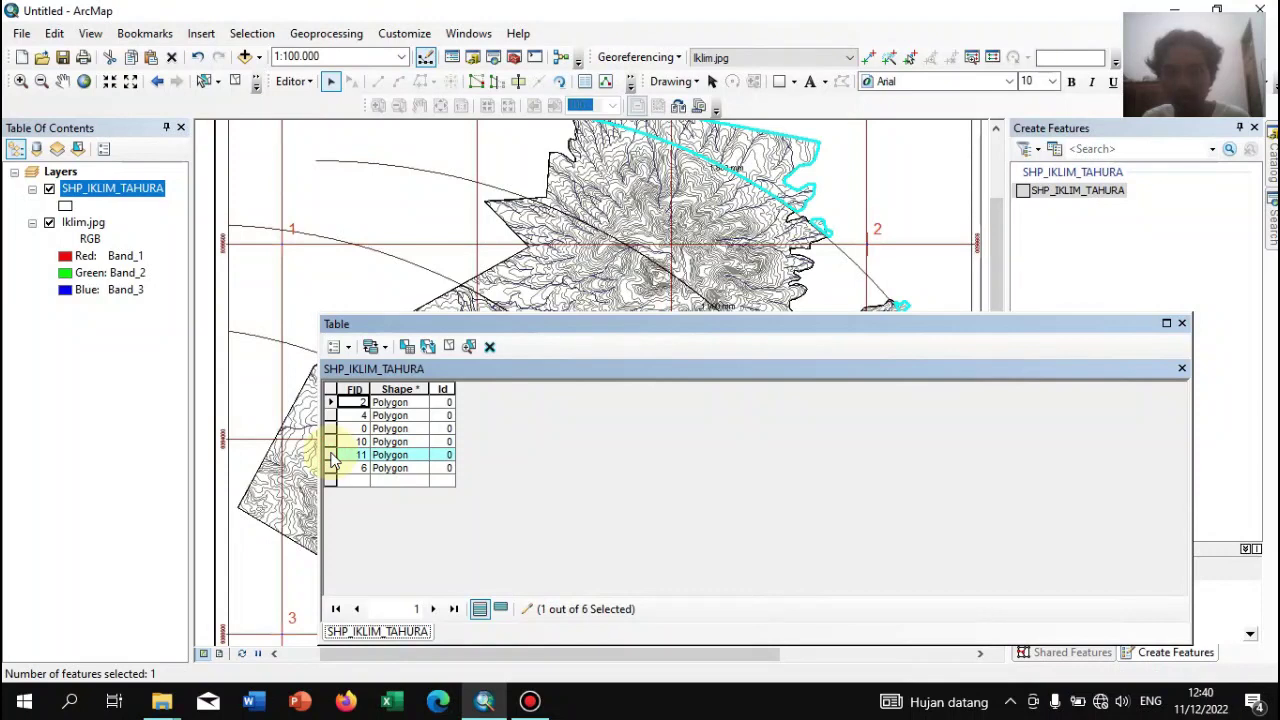
{"action": "left_click", "coordinate": [331, 468]}
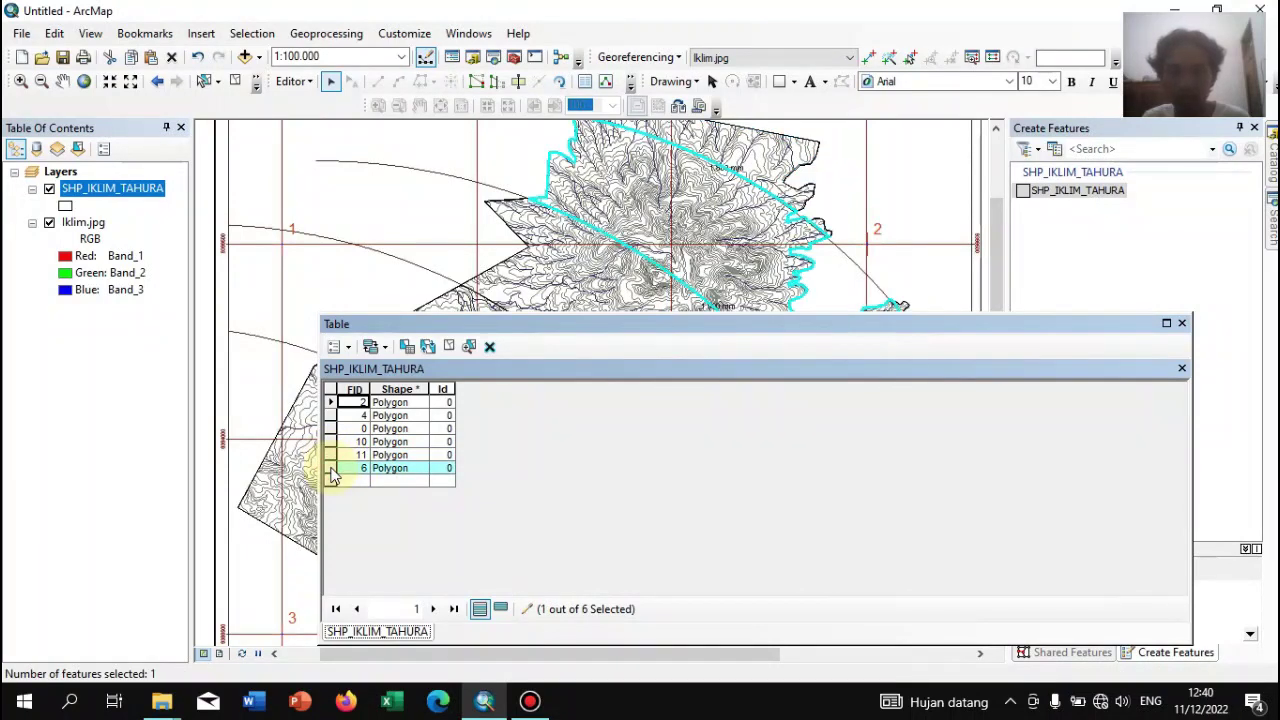
Select the records with FID 10 and 11 in the attribute table and merge them into one feature
{"action": "left_click", "coordinate": [331, 455]}
{"action": "left_click", "coordinate": [331, 441], "text": "ctrl"}
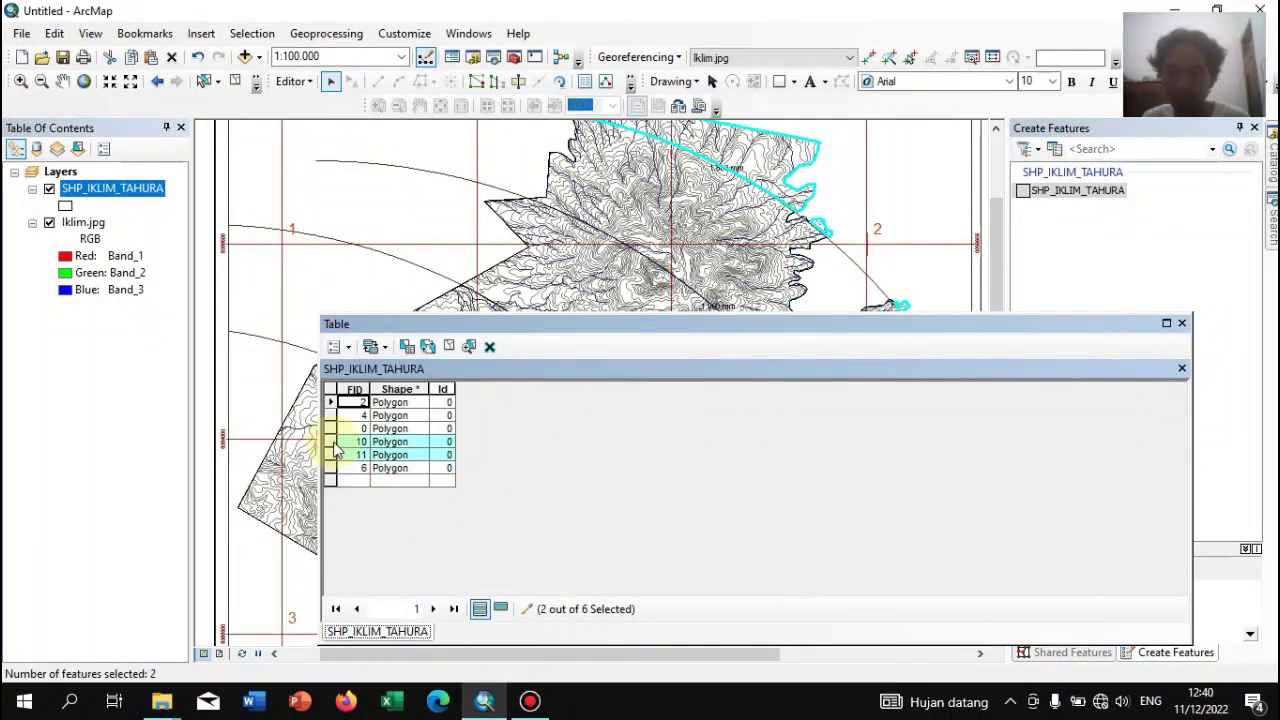
{"action": "left_click", "coordinate": [293, 81]}
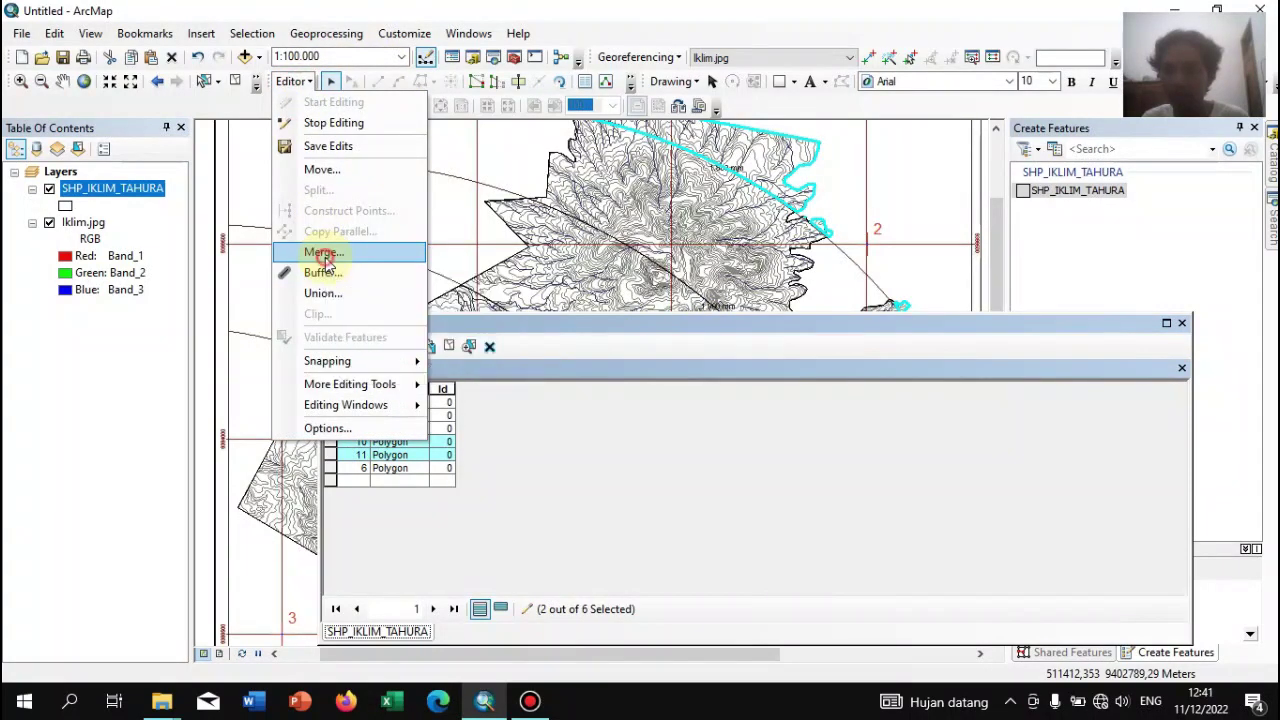
{"action": "left_click", "coordinate": [323, 252]}
{"action": "left_click", "coordinate": [784, 287]}
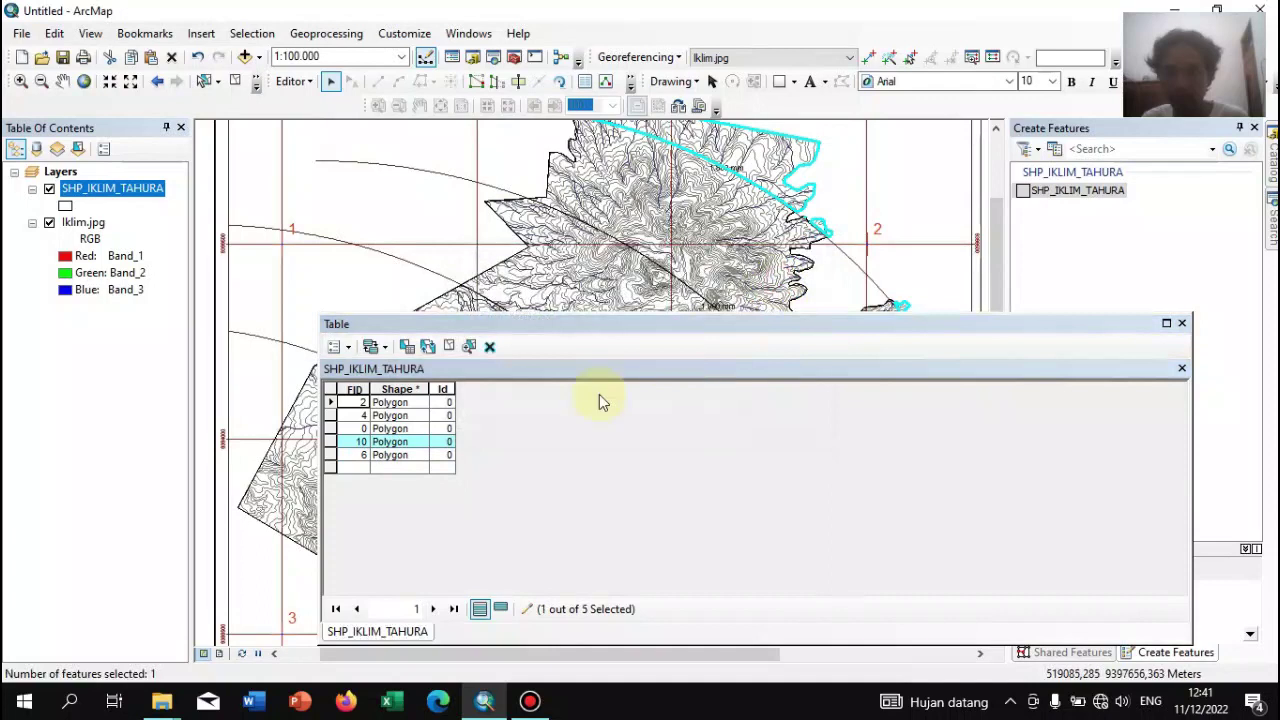
{"action": "left_click", "coordinate": [385, 430]}
{"action": "left_click", "coordinate": [392, 455]}
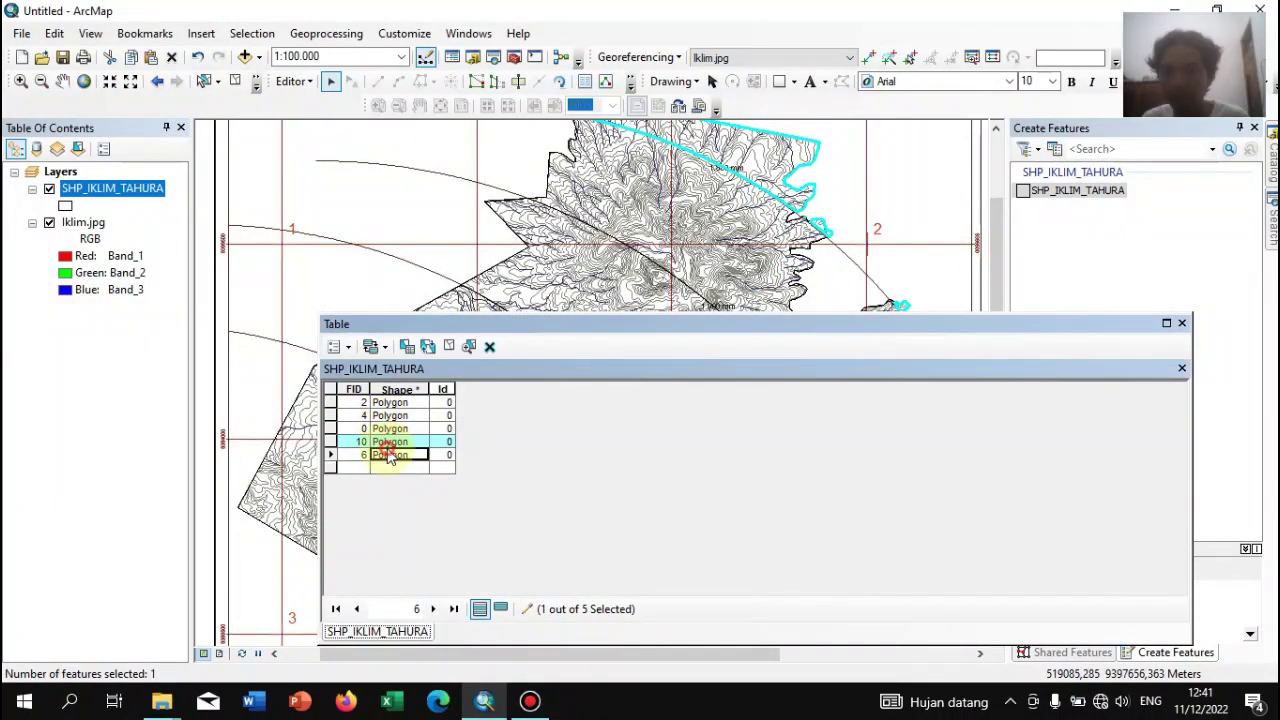
Close the attribute table, save the edits to SHP_IKLIM_TAHURA and stop editing
{"action": "left_click", "coordinate": [1181, 323]}
{"action": "left_click", "coordinate": [292, 81]}
{"action": "left_click", "coordinate": [328, 150]}
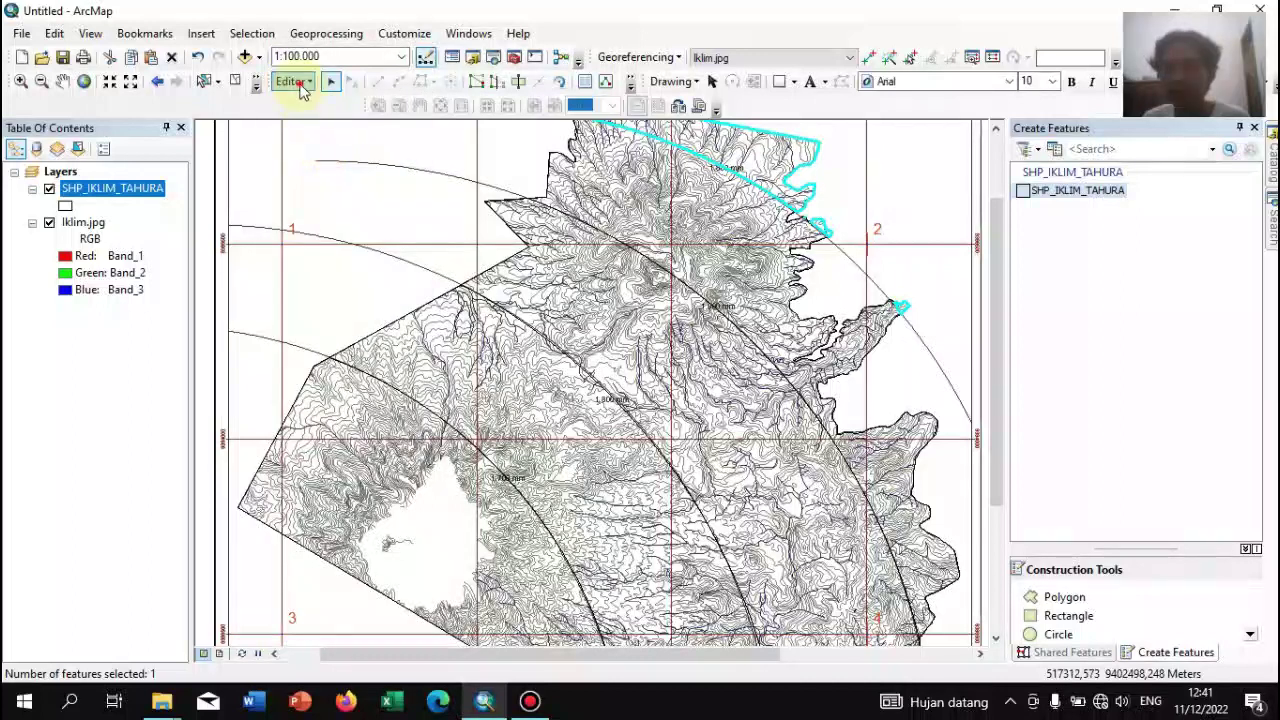
{"action": "left_click", "coordinate": [292, 81]}
{"action": "left_click", "coordinate": [318, 126]}
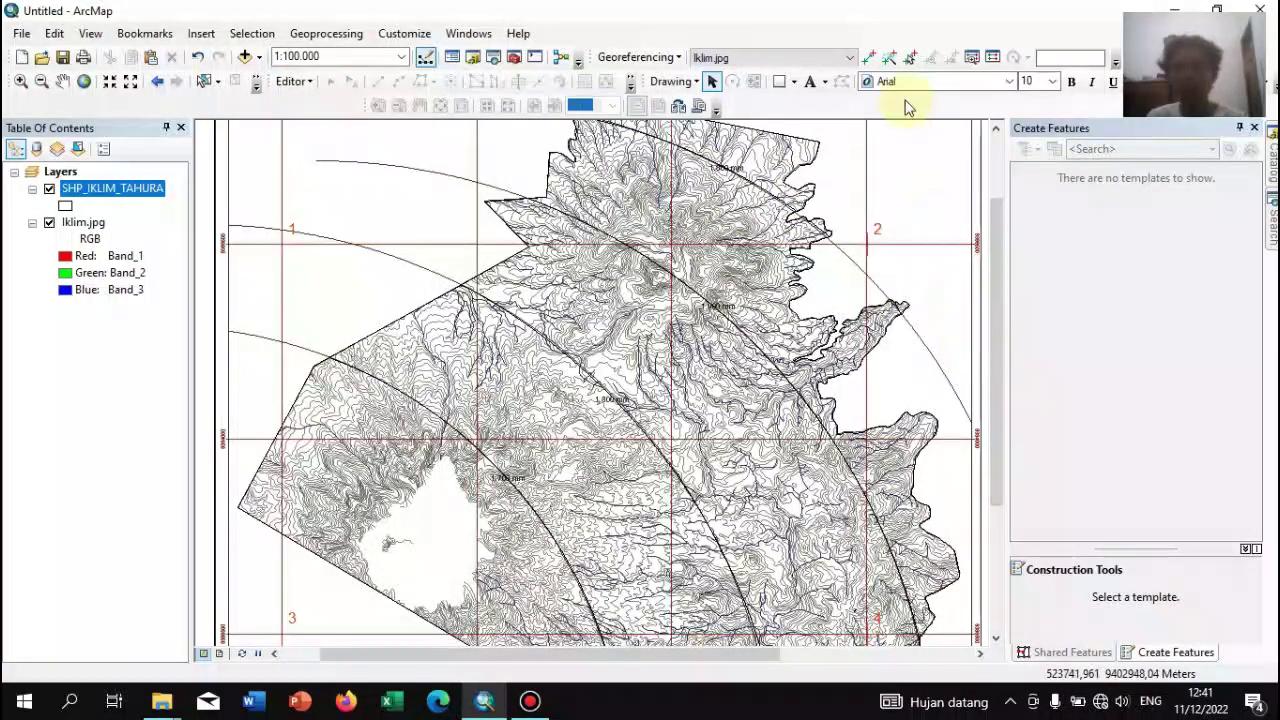
Add a Text field Klasifikasi to the SHP_IKLIM_TAHURA attribute table with length 50, accept the shortened name Klasifikas, and narrow its column
{"action": "right_click", "coordinate": [150, 189]}
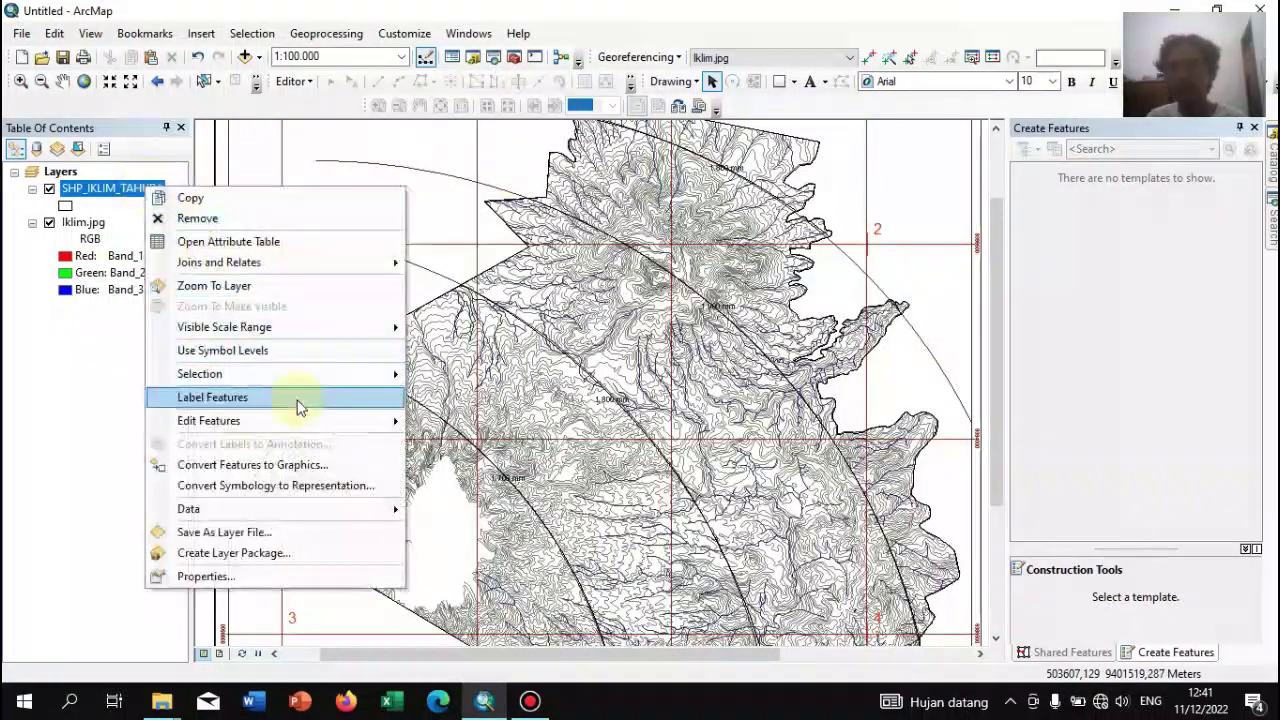
{"action": "left_click", "coordinate": [286, 243]}
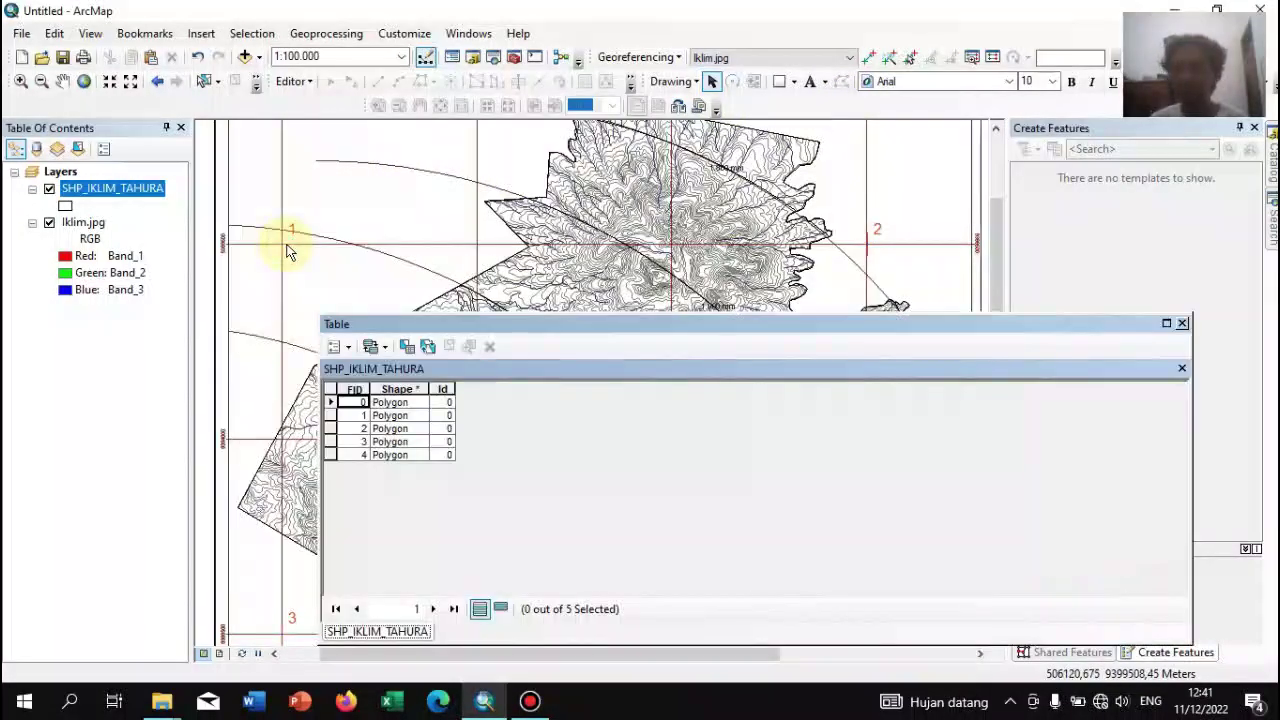
{"action": "left_click_drag", "start_coordinate": [564, 327], "coordinate": [450, 188]}
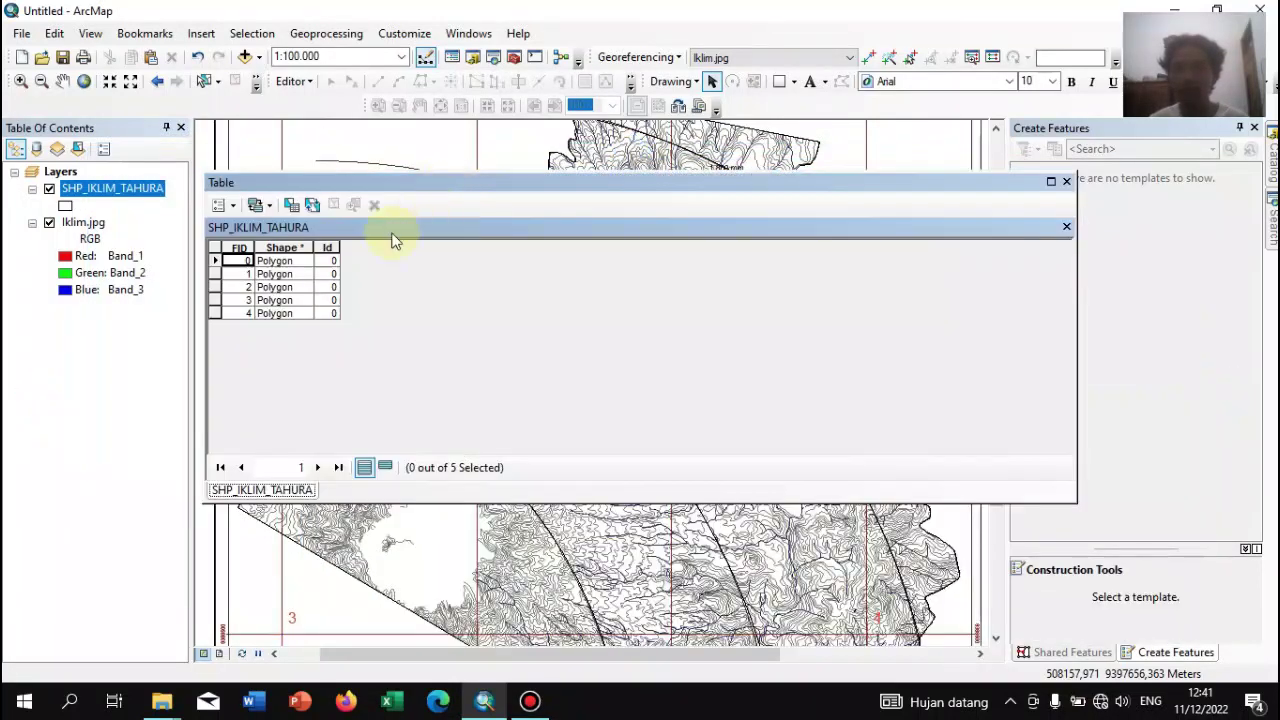
{"action": "left_click", "coordinate": [234, 206]}
{"action": "left_click", "coordinate": [252, 335]}
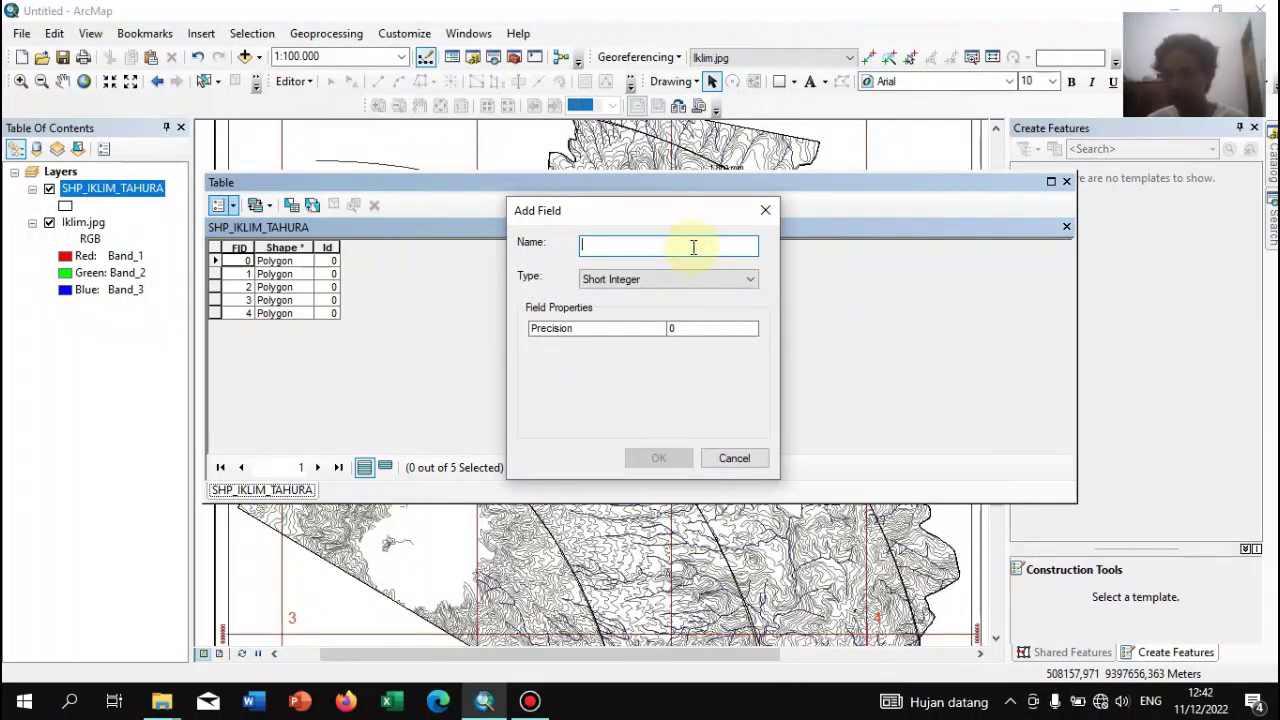
{"action": "type", "text": "Klasifikasi"}
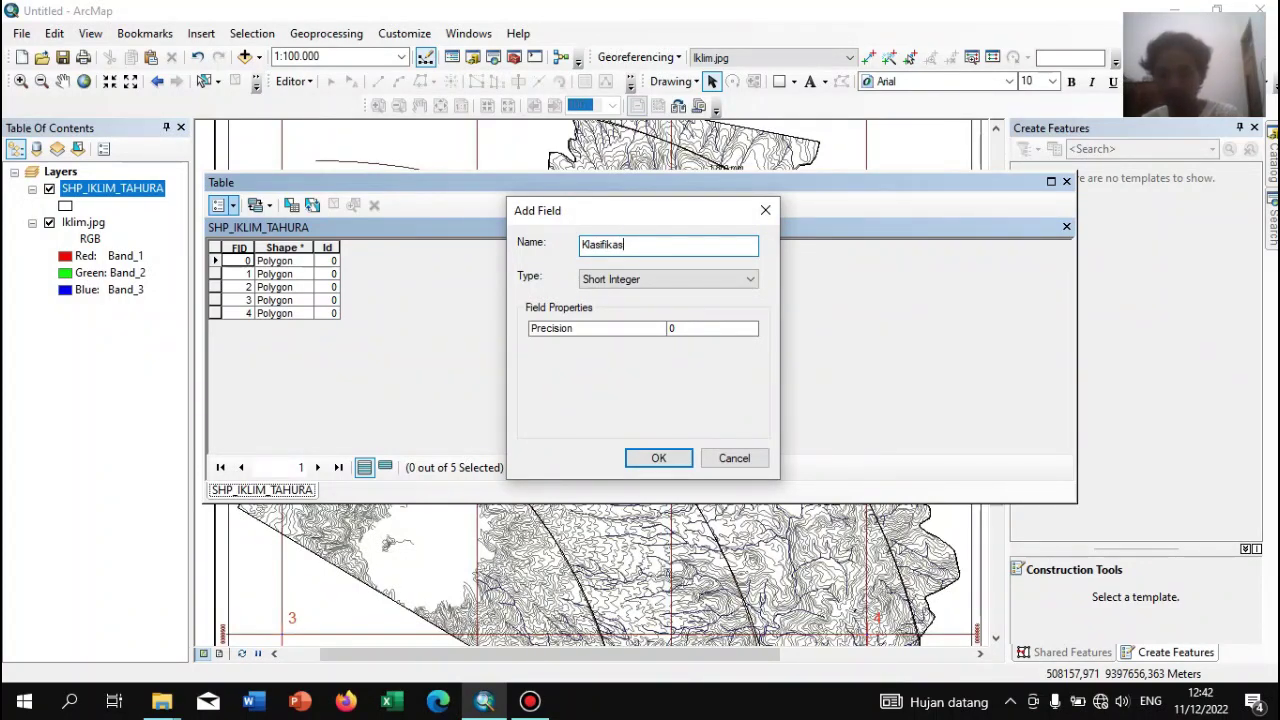
{"action": "left_click", "coordinate": [697, 287]}
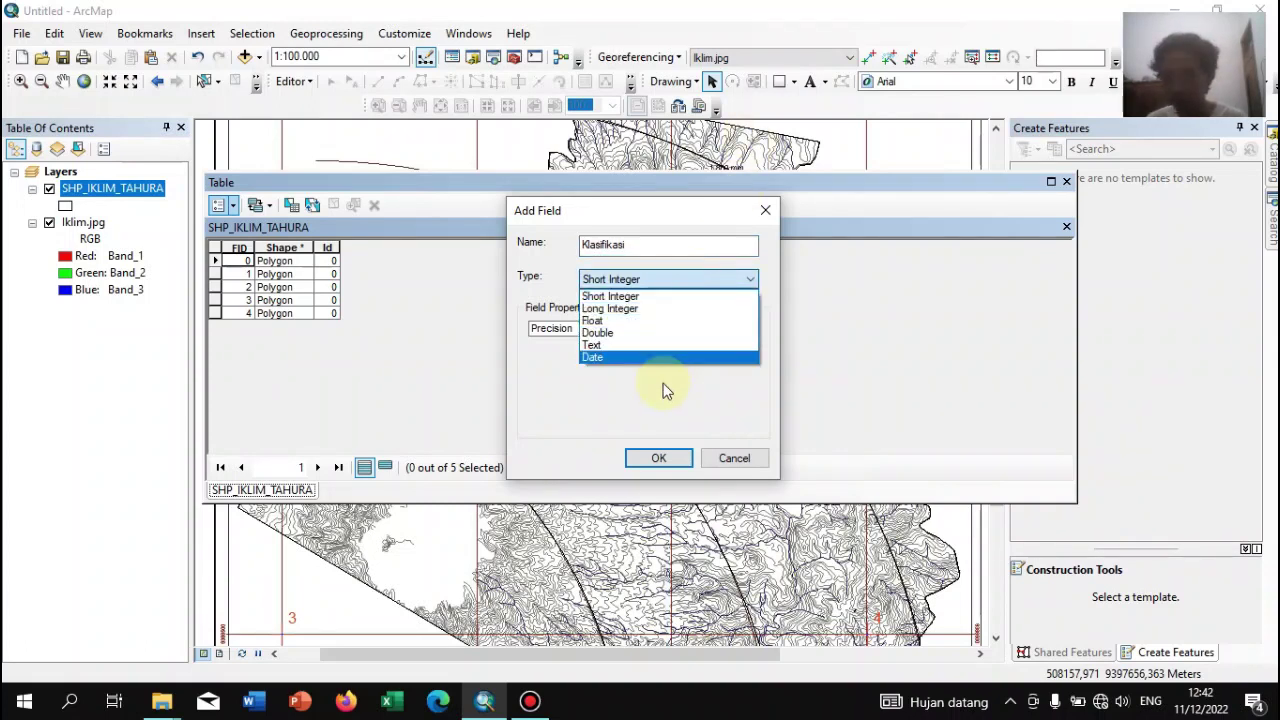
{"action": "left_click", "coordinate": [630, 346]}
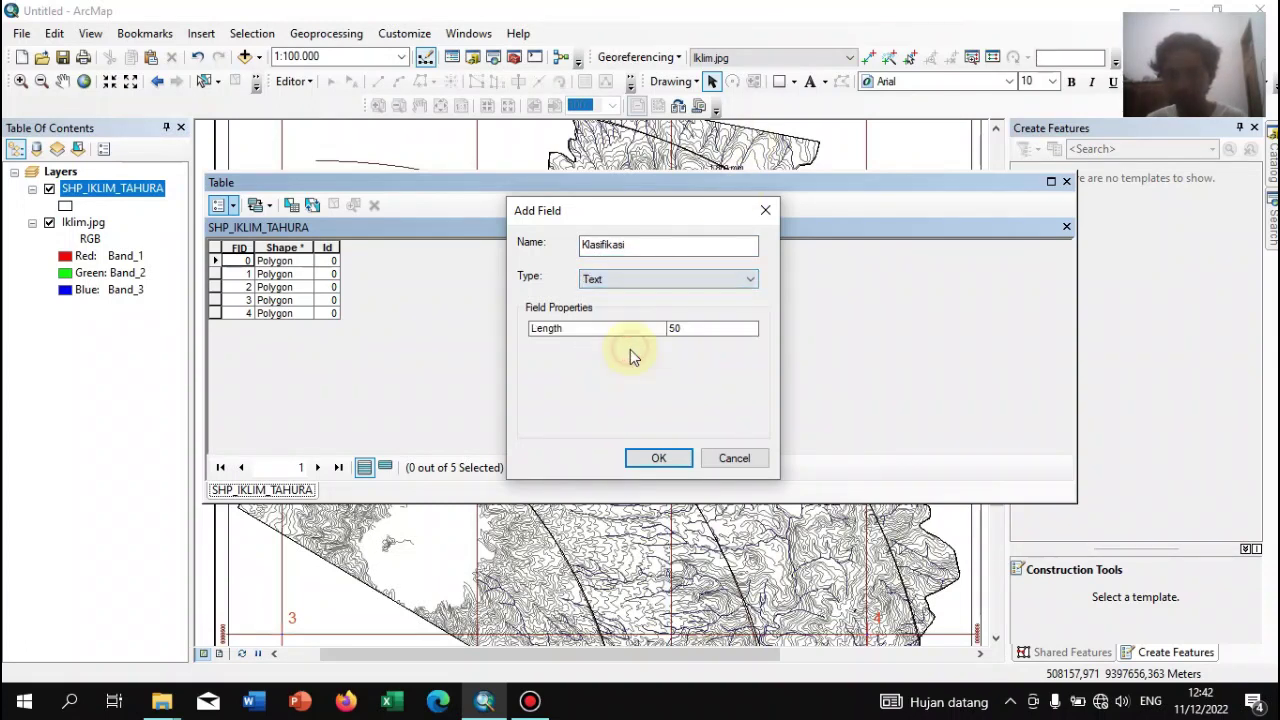
{"action": "left_click", "coordinate": [659, 462]}
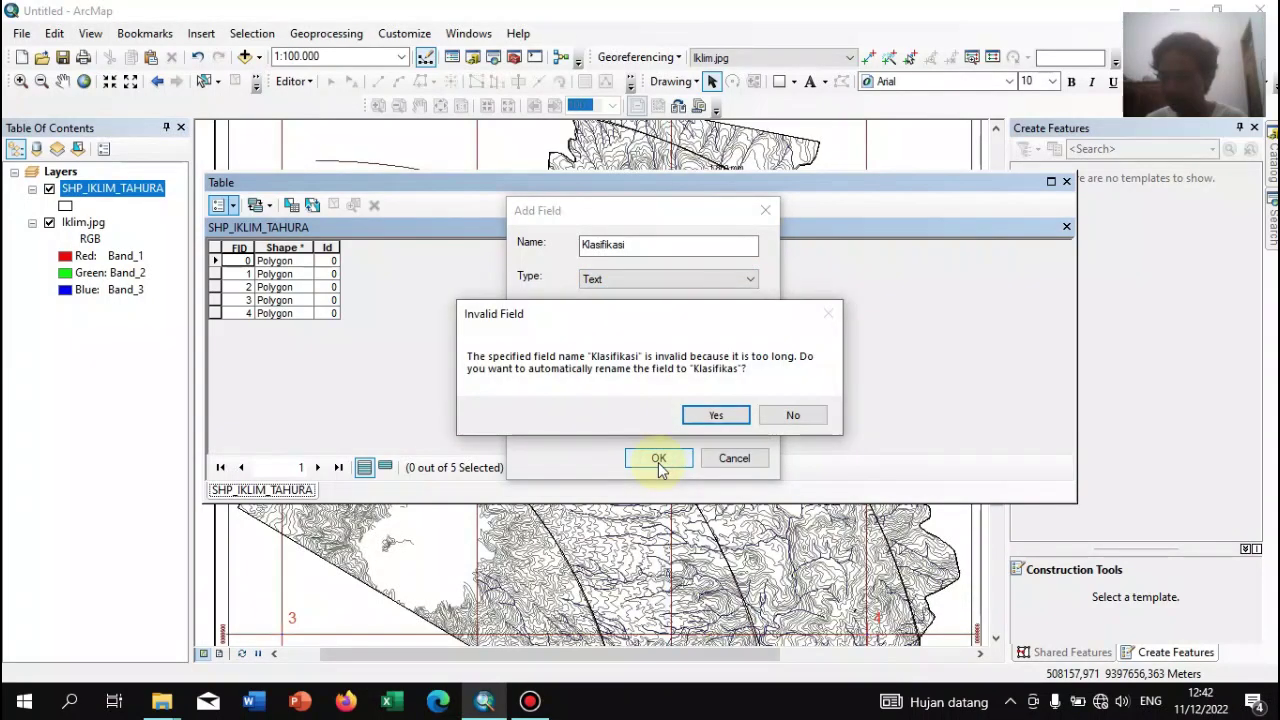
{"action": "key", "text": "Return"}
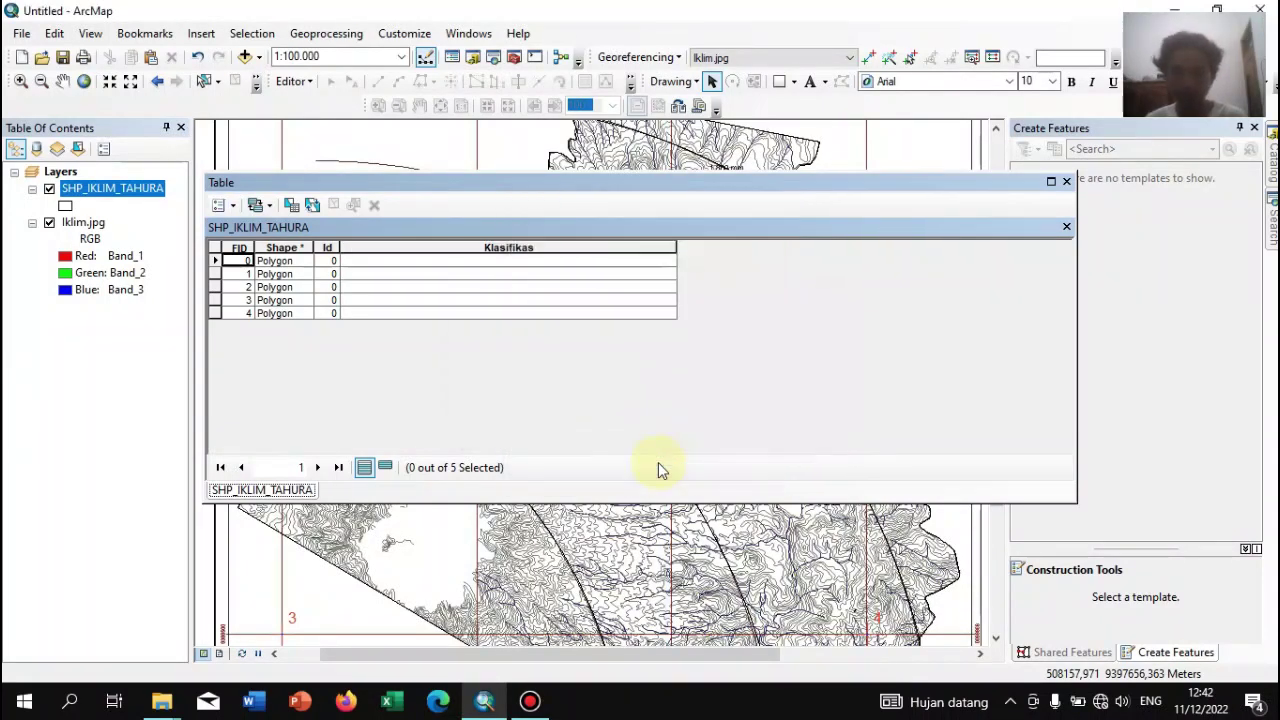
{"action": "left_click_drag", "start_coordinate": [770, 185], "coordinate": [815, 163]}
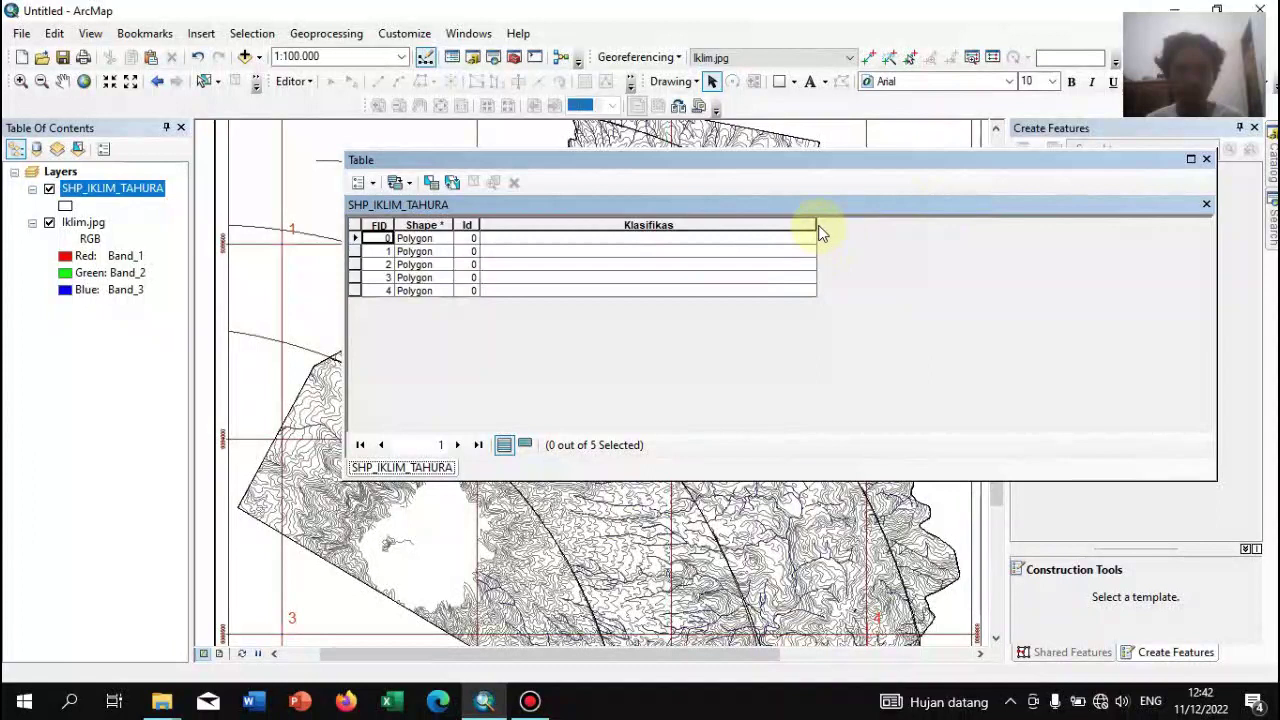
{"action": "left_click_drag", "start_coordinate": [815, 226], "coordinate": [678, 227]}
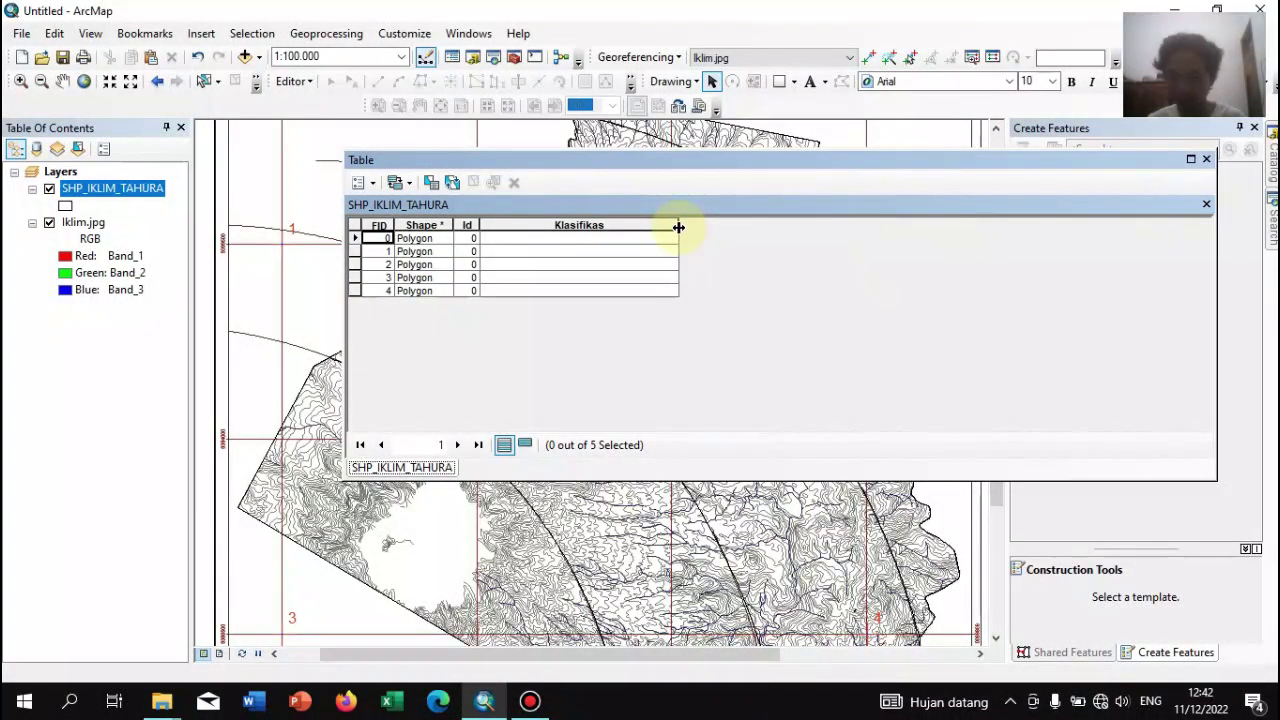
Close the attribute table, examine the 1,700 mm isohyet label on the map up close, and return to the full extent of SHP_IKLIM_TAHURA
{"action": "left_click", "coordinate": [1207, 160]}
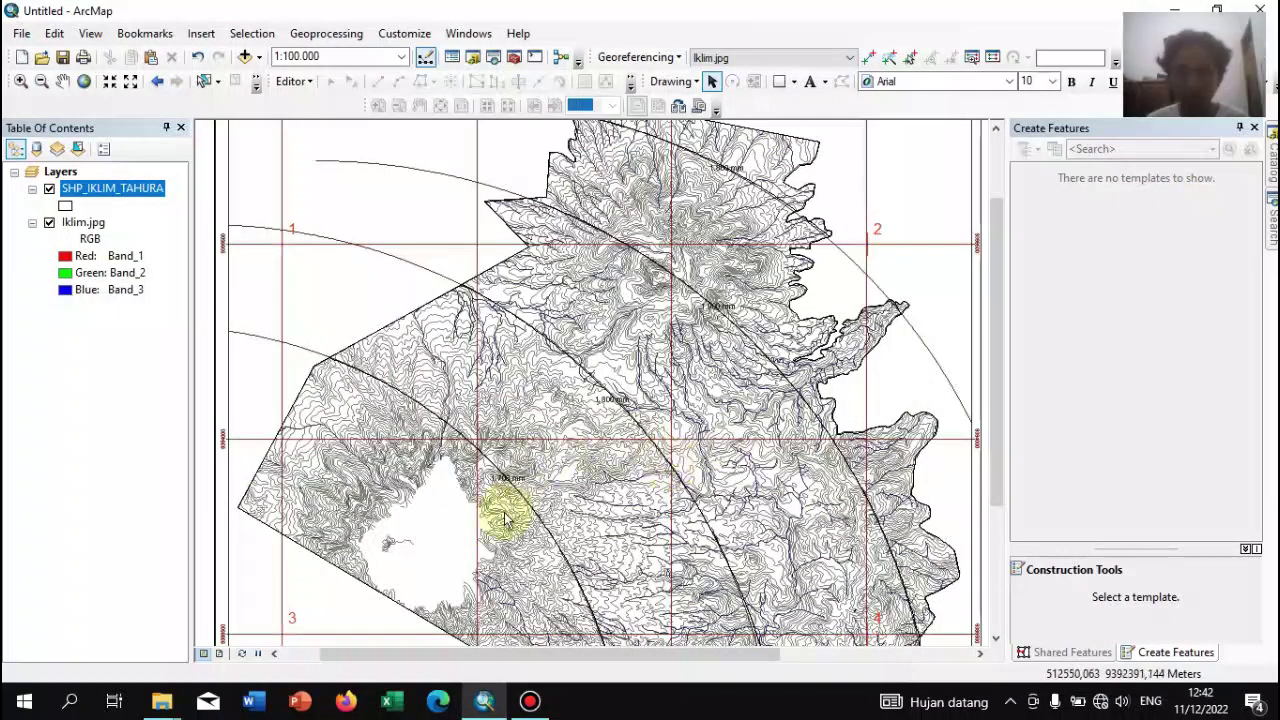
{"action": "left_click_drag", "start_coordinate": [993, 397], "coordinate": [1003, 443]}
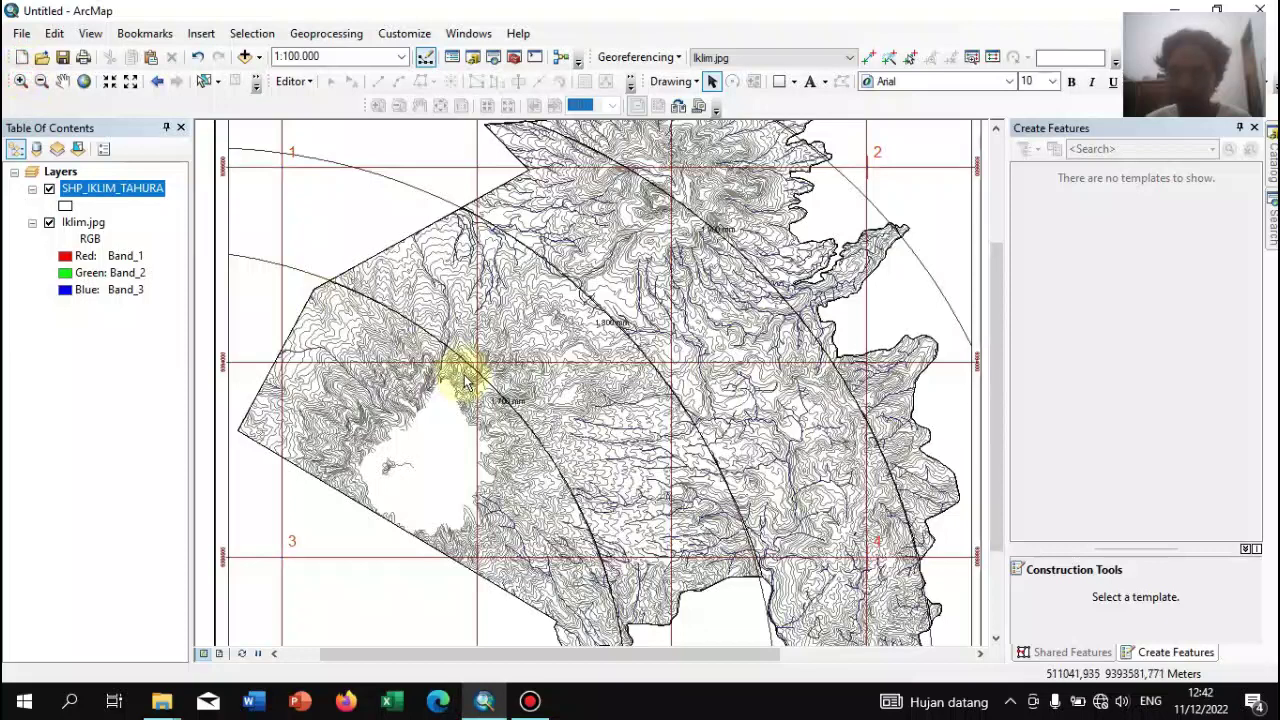
{"action": "left_click", "coordinate": [20, 81]}
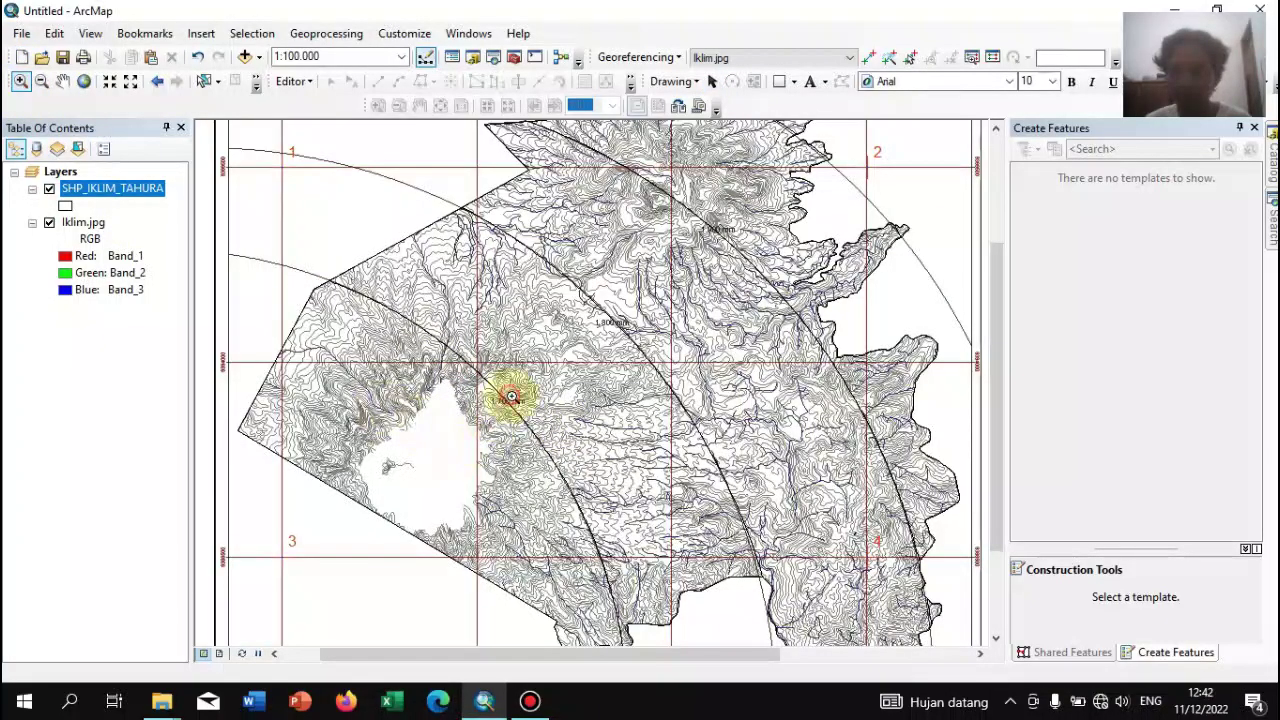
{"action": "left_click_drag", "start_coordinate": [508, 391], "coordinate": [400, 343]}
{"action": "left_click_drag", "start_coordinate": [445, 405], "coordinate": [340, 335]}
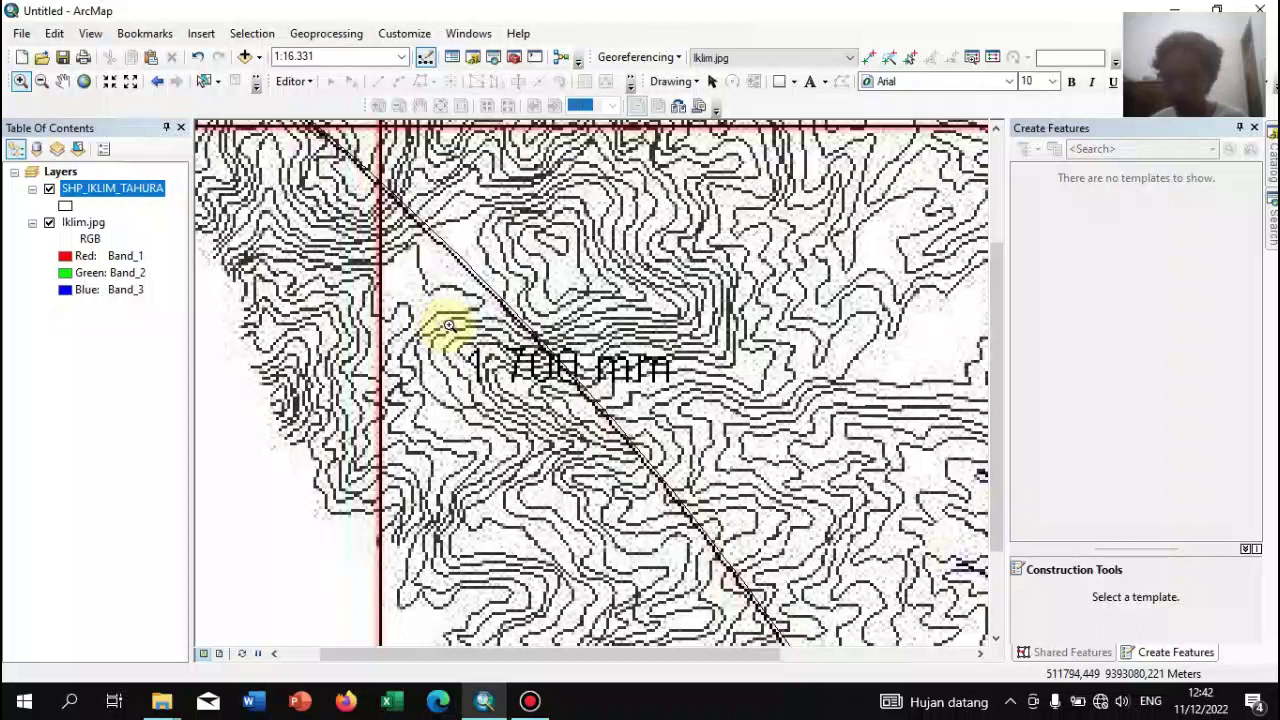
{"action": "right_click", "coordinate": [116, 189]}
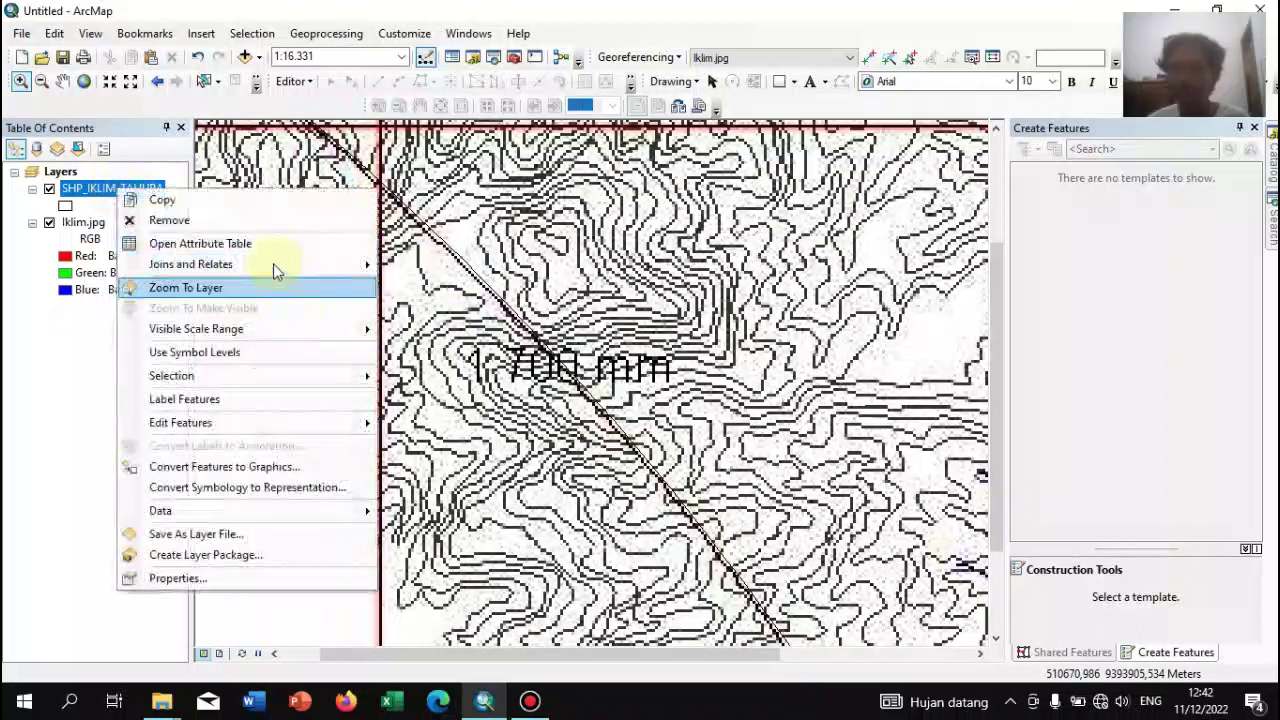
{"action": "left_click", "coordinate": [186, 288]}
Select the southwesternmost zone polygon on the map and calculate its Klasifikas value as the string "1.600 -1.700 mm"
{"action": "left_click", "coordinate": [205, 82]}
{"action": "left_click", "coordinate": [447, 411]}
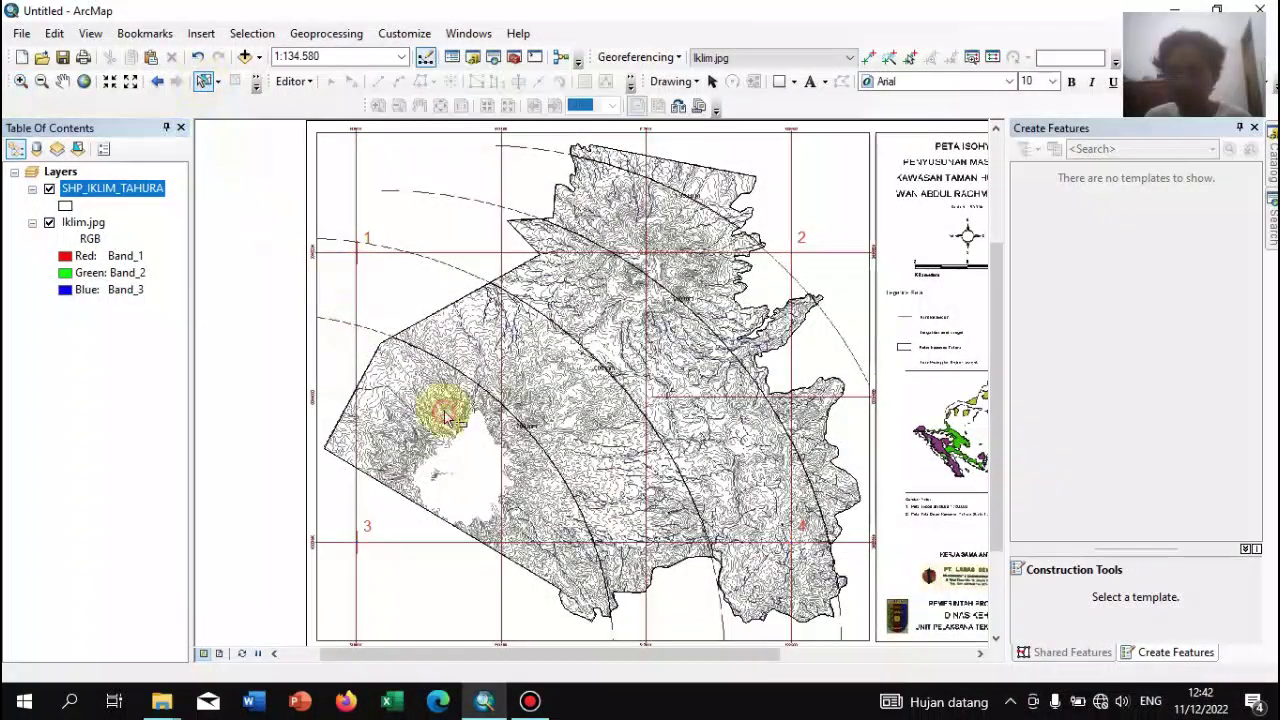
{"action": "right_click", "coordinate": [100, 195]}
{"action": "left_click", "coordinate": [214, 249]}
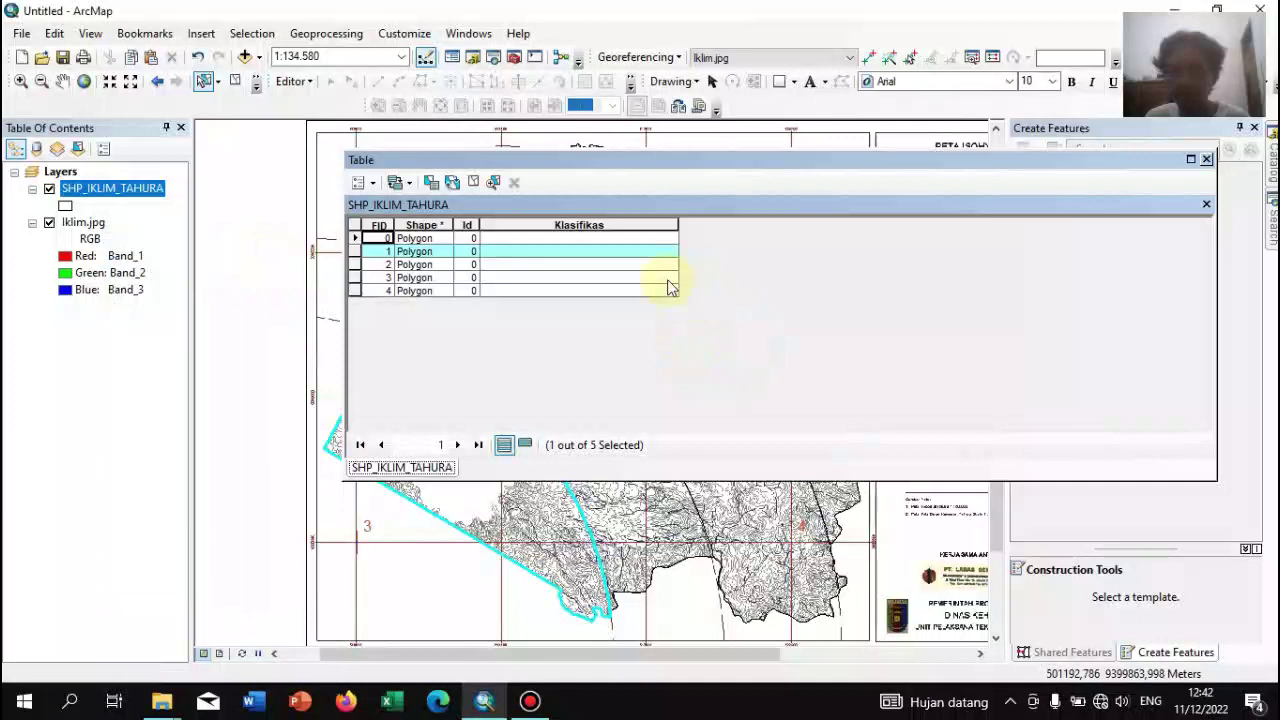
{"action": "right_click", "coordinate": [567, 228]}
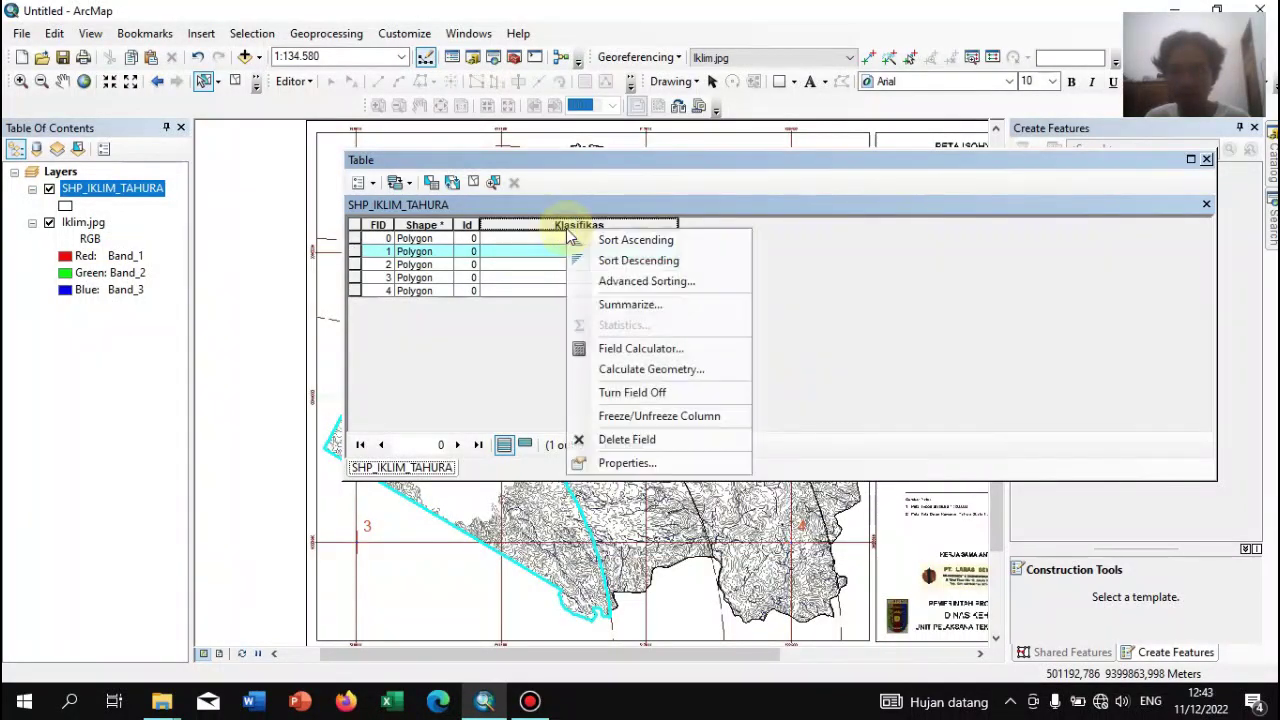
{"action": "left_click", "coordinate": [622, 348]}
{"action": "left_click", "coordinate": [592, 388]}
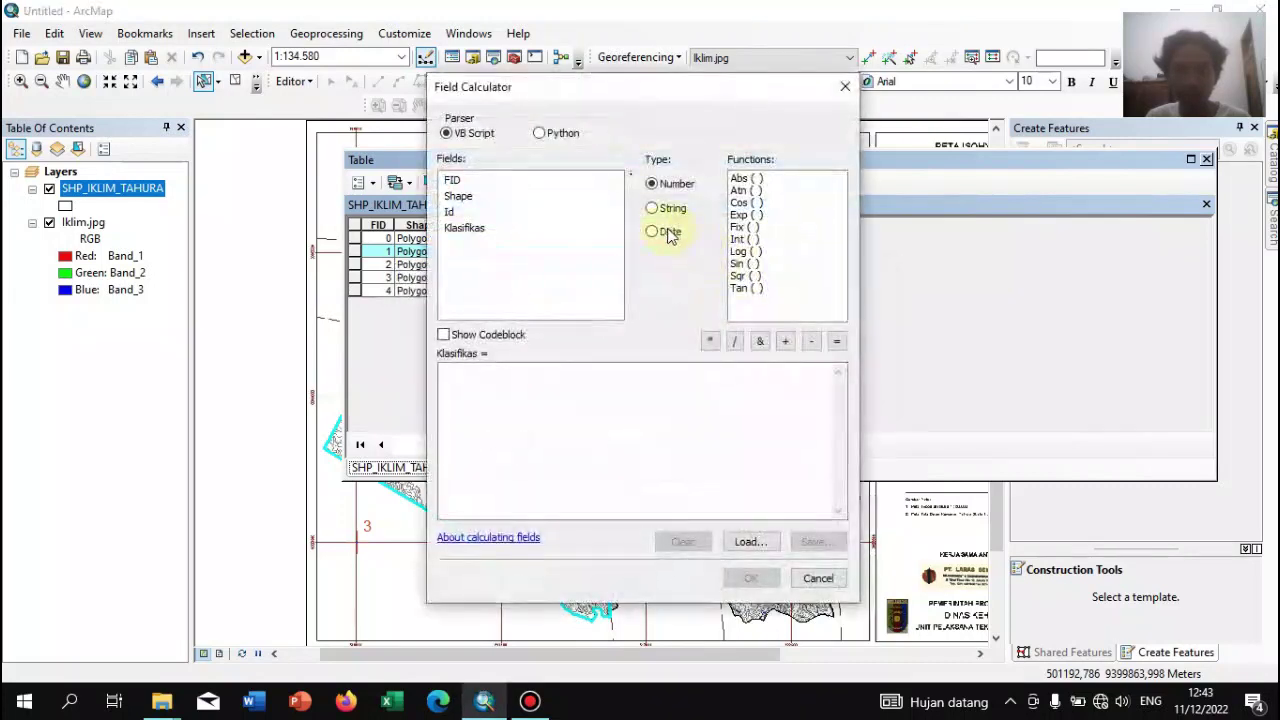
{"action": "left_click", "coordinate": [665, 219]}
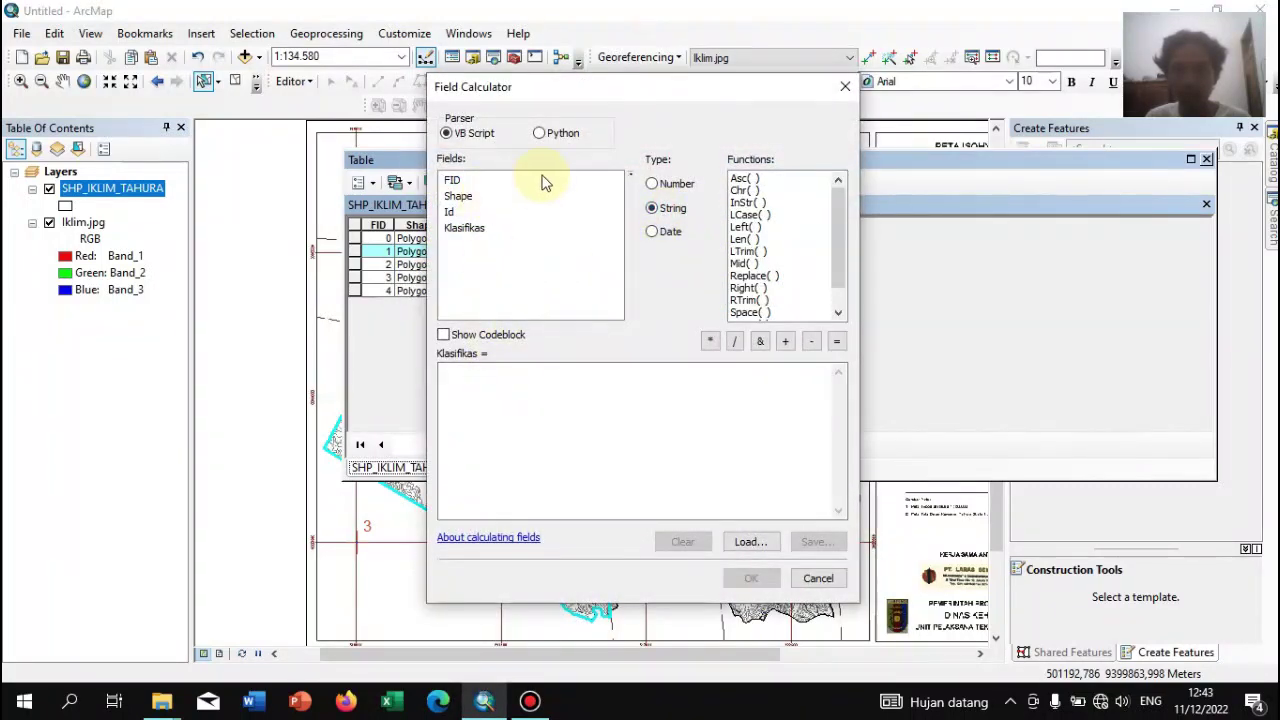
{"action": "left_click", "coordinate": [565, 390]}
{"action": "type", "text": "\"1.600 -1.700 mm"}
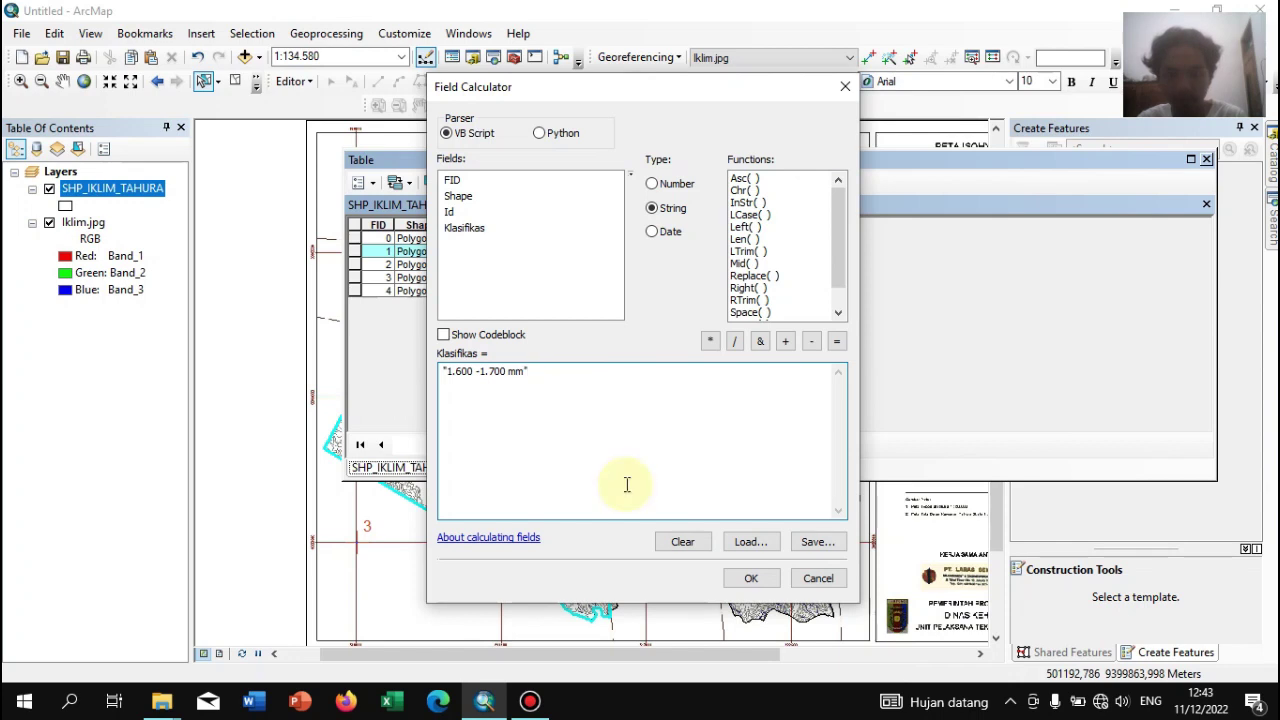
{"action": "left_click", "coordinate": [751, 578]}
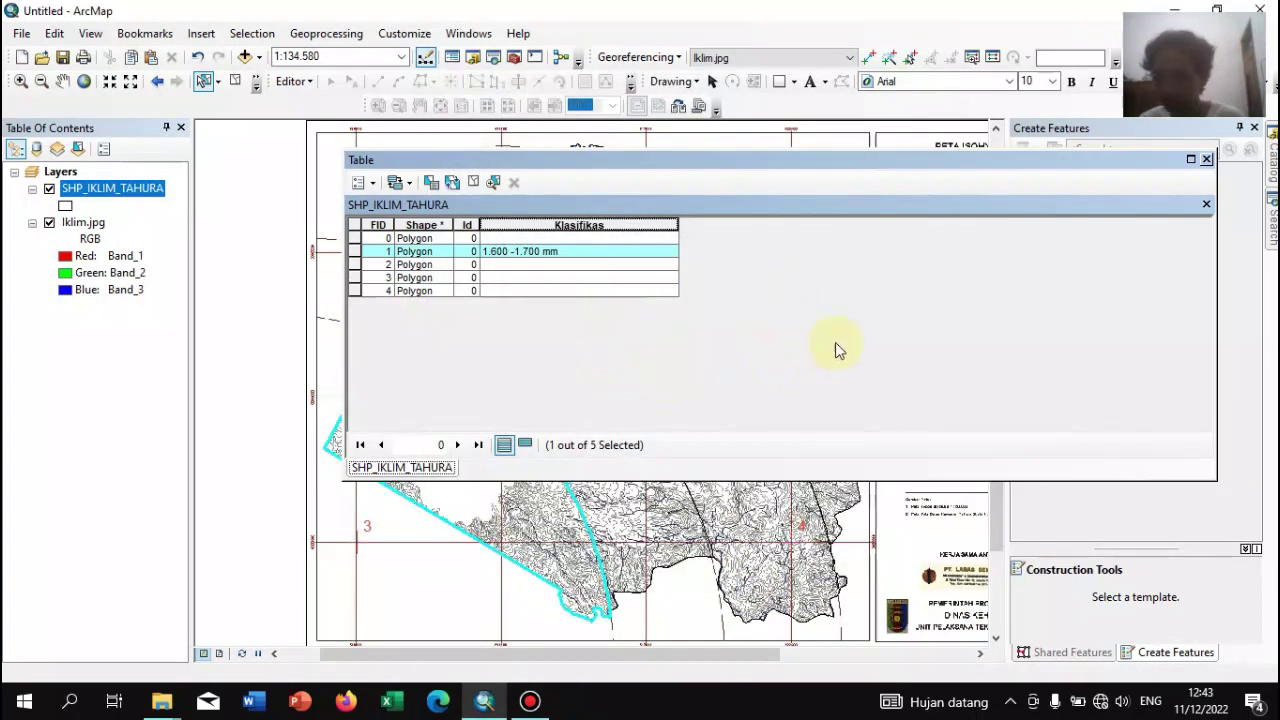
Select the zone between the 1,700 and 1,800 mm isohyets, reopen the attribute table, narrow its window and move it clear of the selected zone
{"action": "left_click", "coordinate": [1207, 159]}
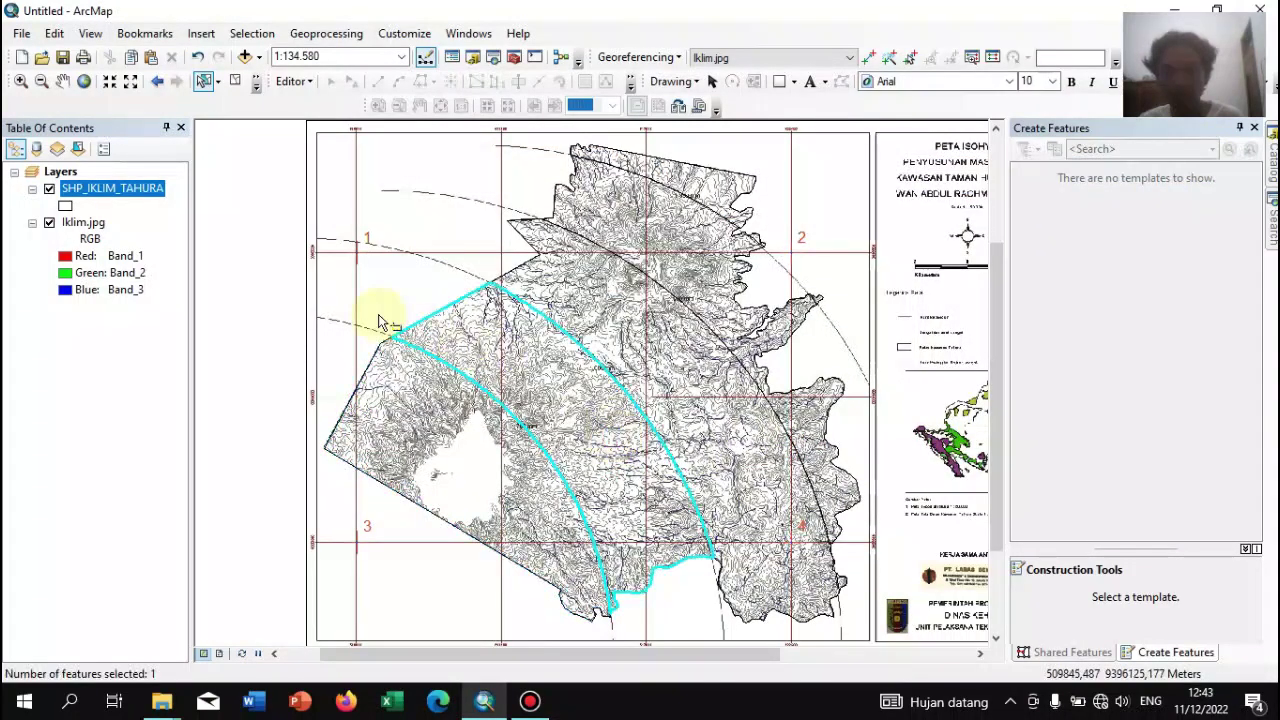
{"action": "right_click", "coordinate": [155, 192]}
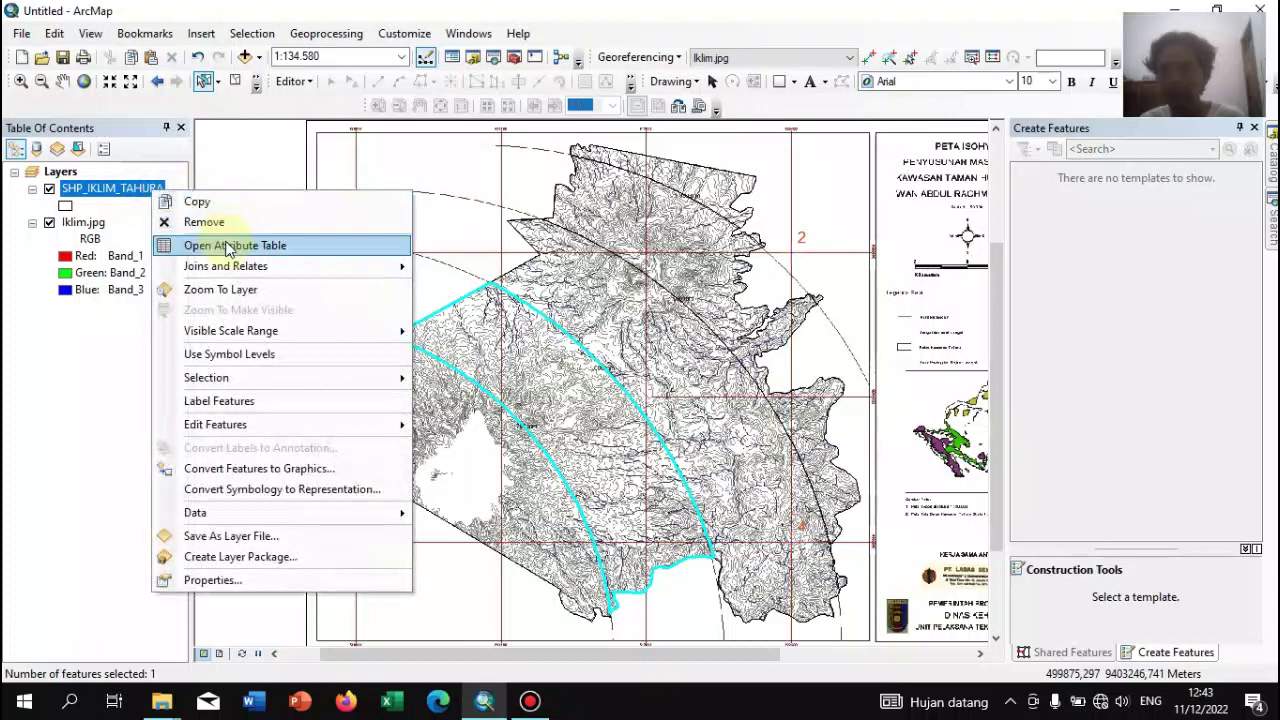
{"action": "left_click", "coordinate": [228, 249]}
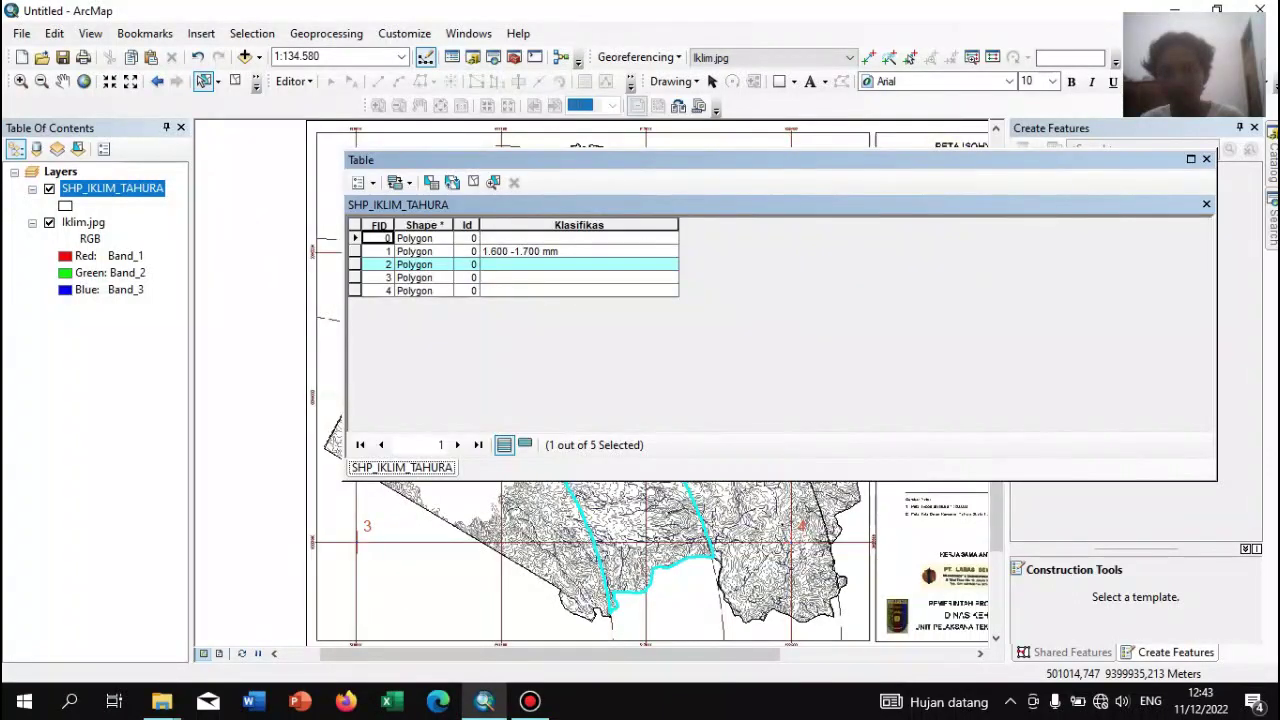
{"action": "left_click_drag", "start_coordinate": [1216, 296], "coordinate": [993, 300]}
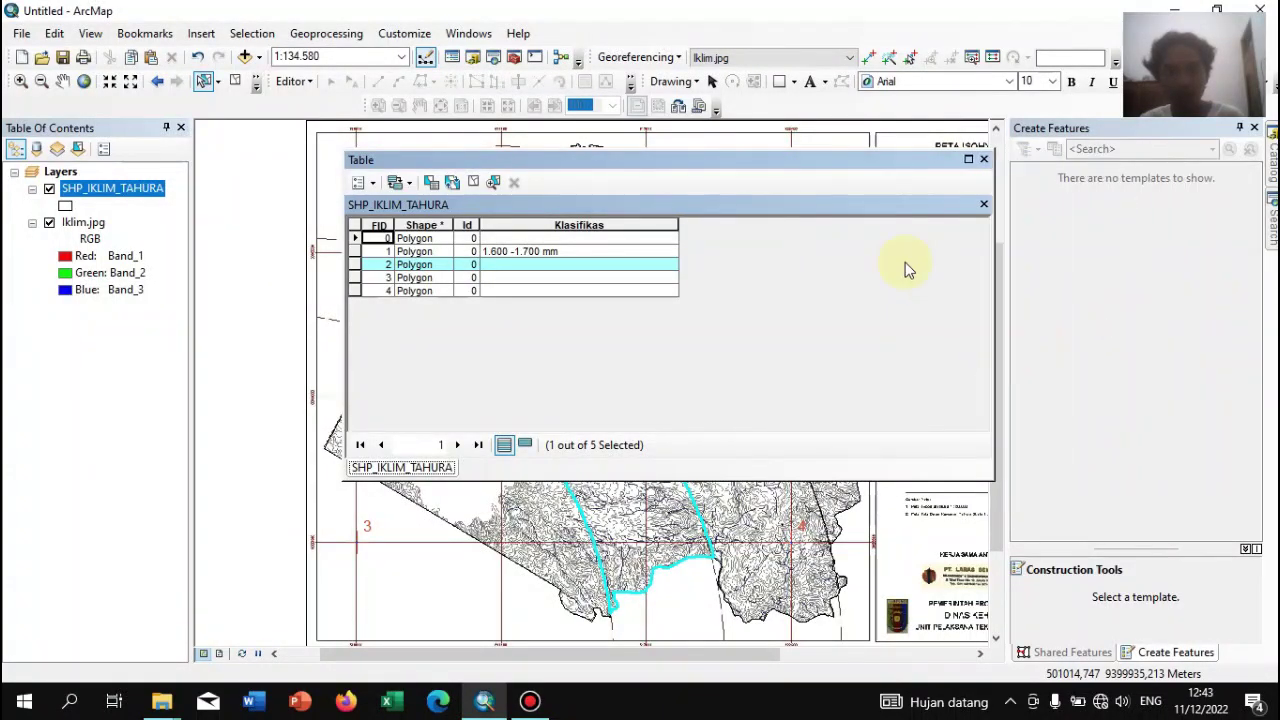
{"action": "left_click", "coordinate": [730, 158]}
{"action": "left_click_drag", "start_coordinate": [856, 242], "coordinate": [1028, 386]}
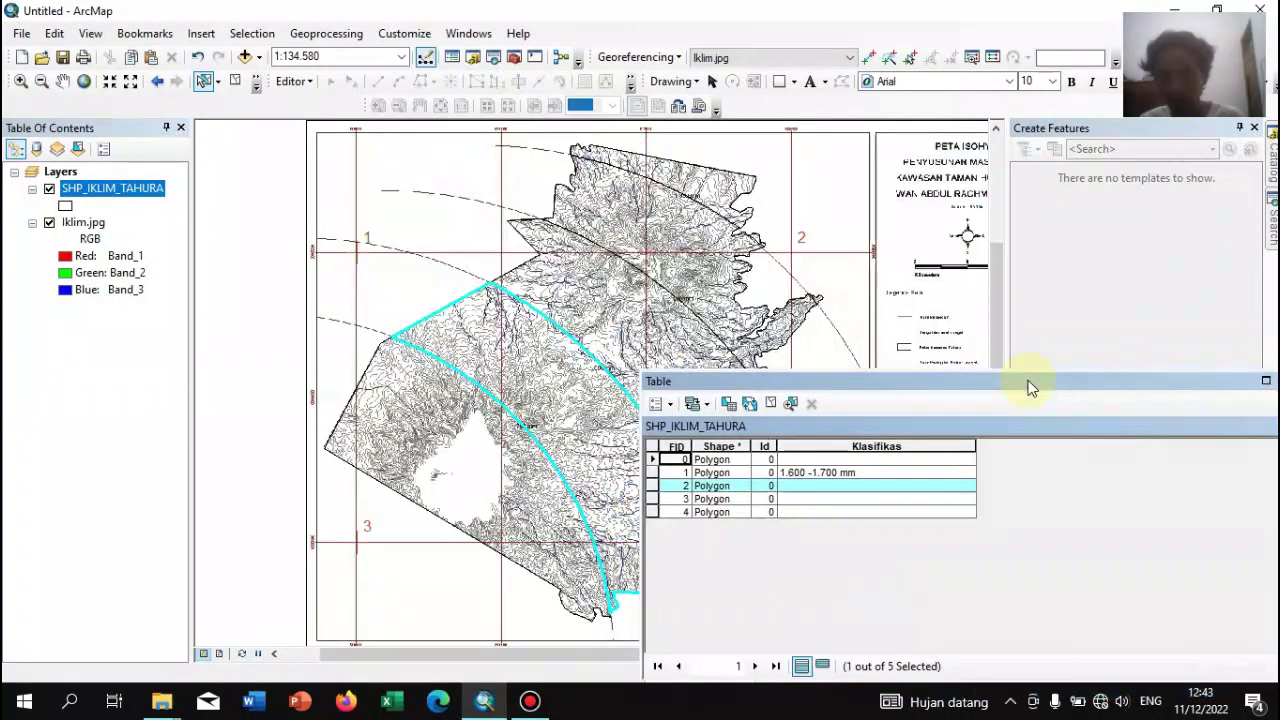
Calculate the Klasifikas value of the selected FID 2 record as the string "1.700 - 1.800 mm"
{"action": "right_click", "coordinate": [842, 452]}
{"action": "left_click", "coordinate": [915, 325]}
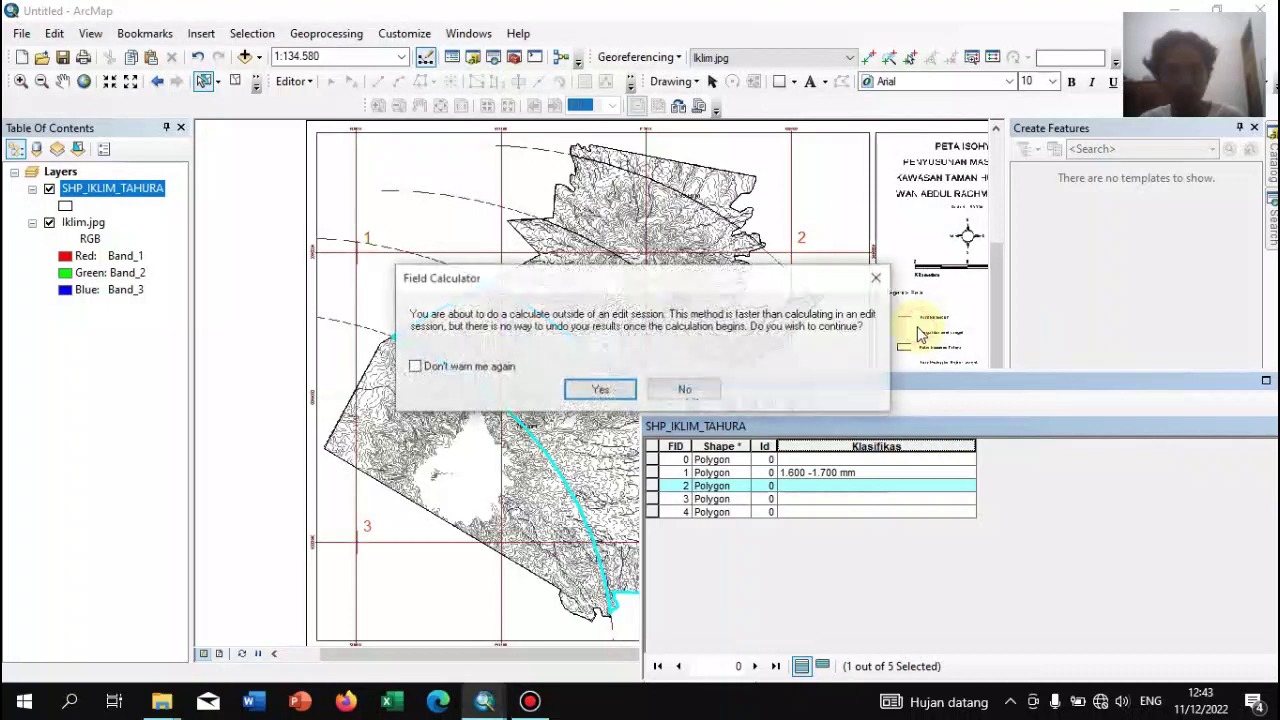
{"action": "left_click", "coordinate": [601, 390]}
{"action": "left_click", "coordinate": [560, 372]}
{"action": "type", "text": "1.700 - 1.800 mm\""}
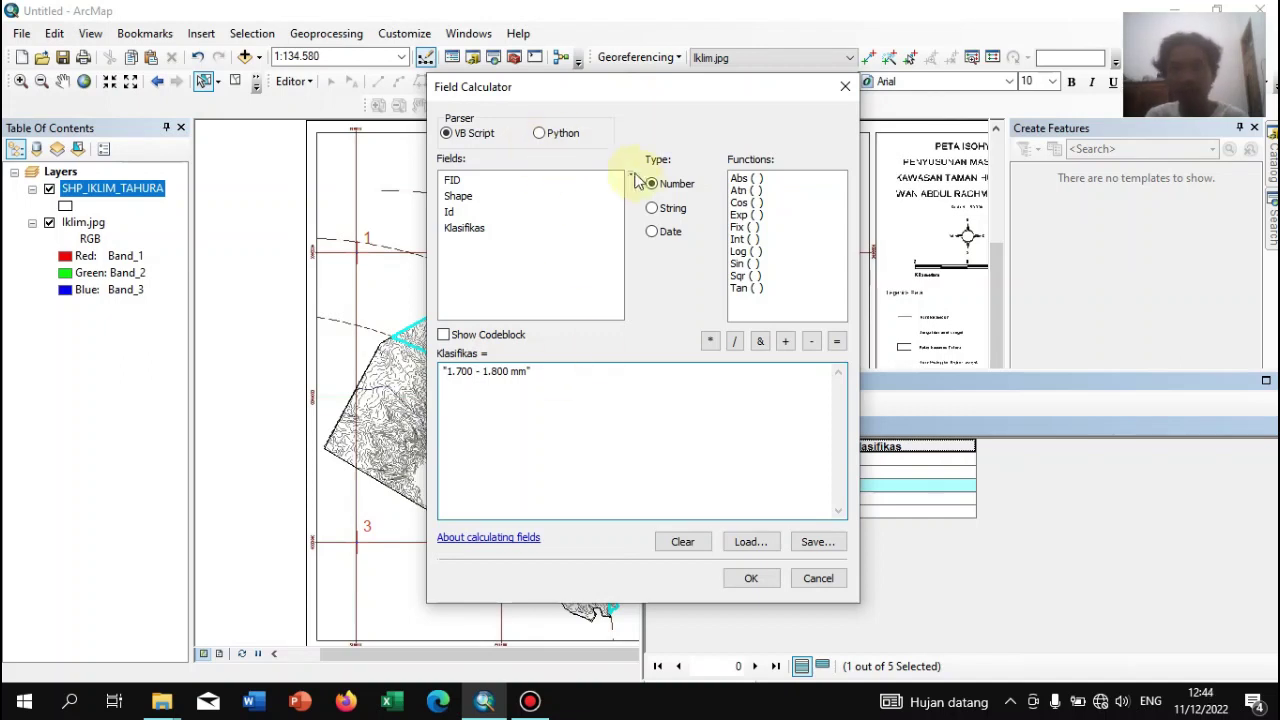
{"action": "left_click", "coordinate": [667, 209]}
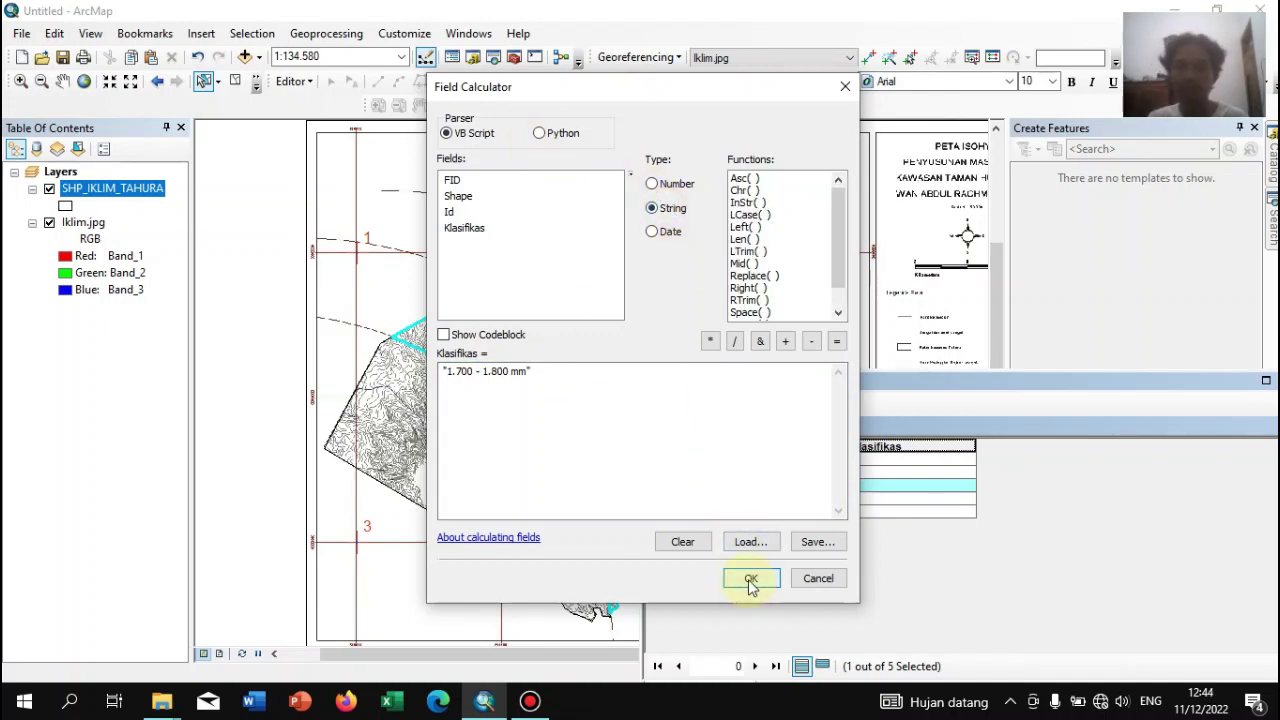
{"action": "left_click", "coordinate": [750, 580]}
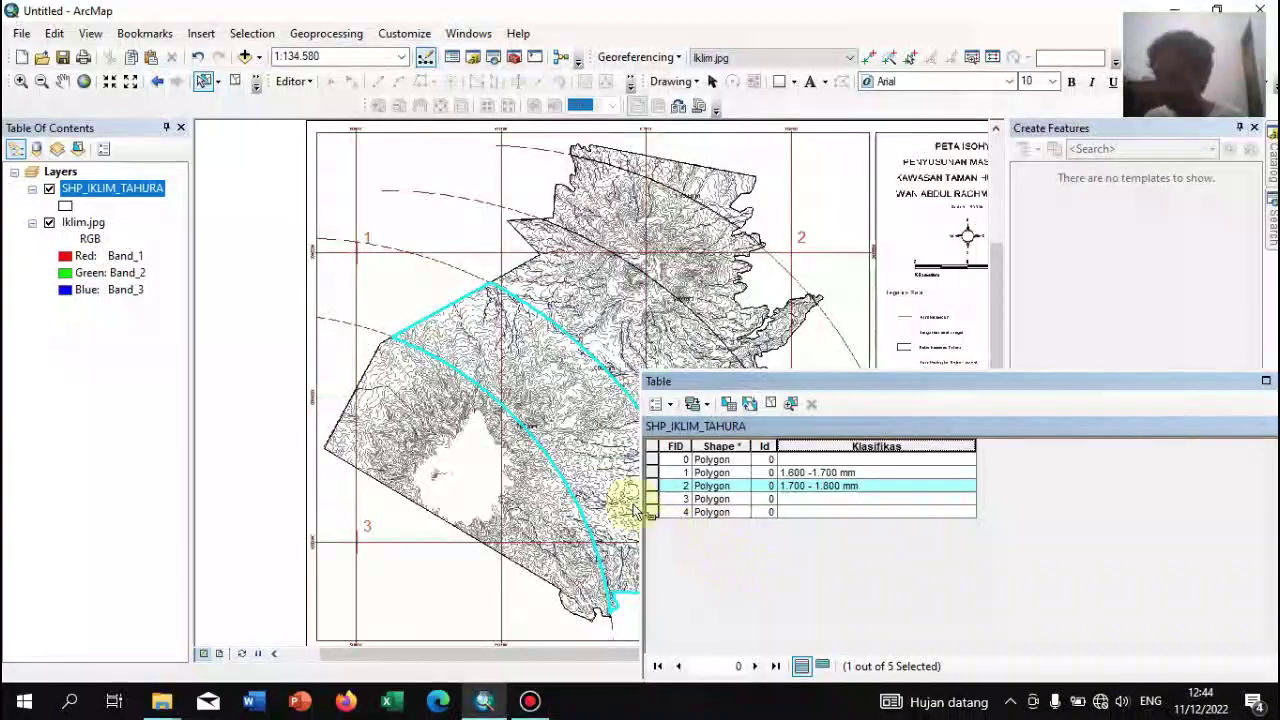
Select the zone between the 1,800 and 1,900 mm isohyets and calculate its Klasifikas value as the string "1.800 - 1.900 mm"
{"action": "left_click", "coordinate": [615, 320]}
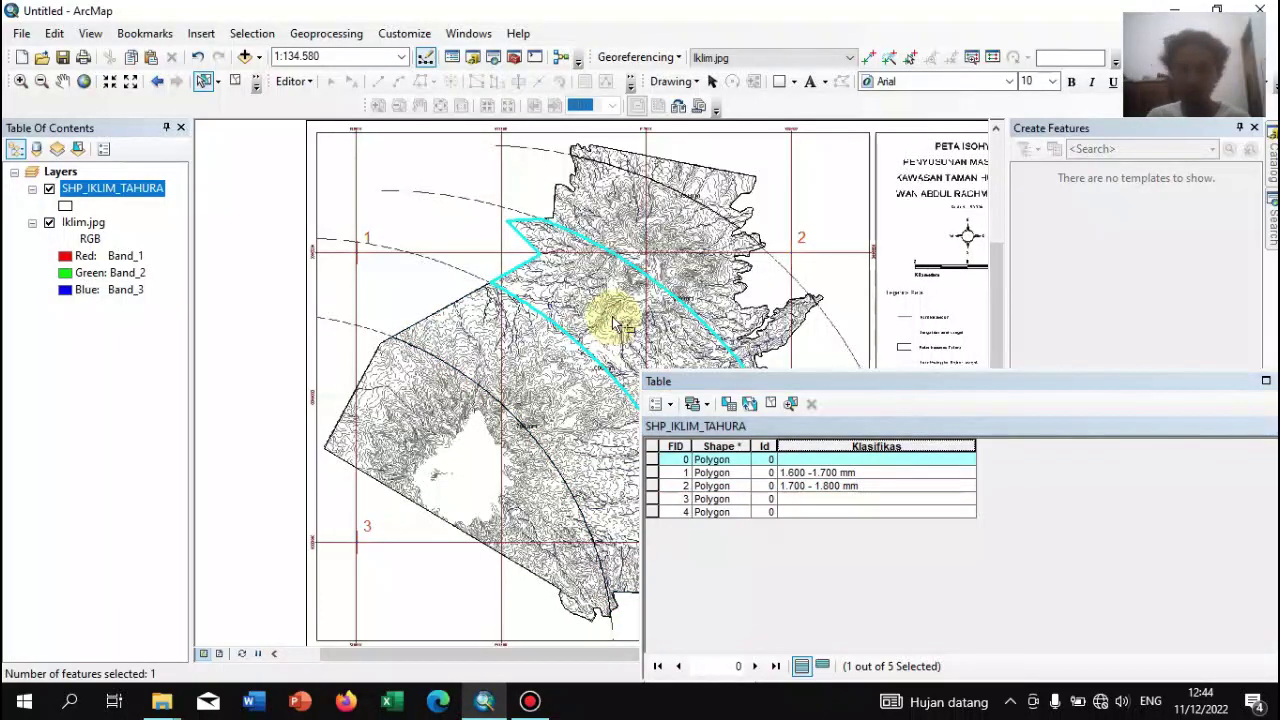
{"action": "left_click_drag", "start_coordinate": [930, 387], "coordinate": [888, 354]}
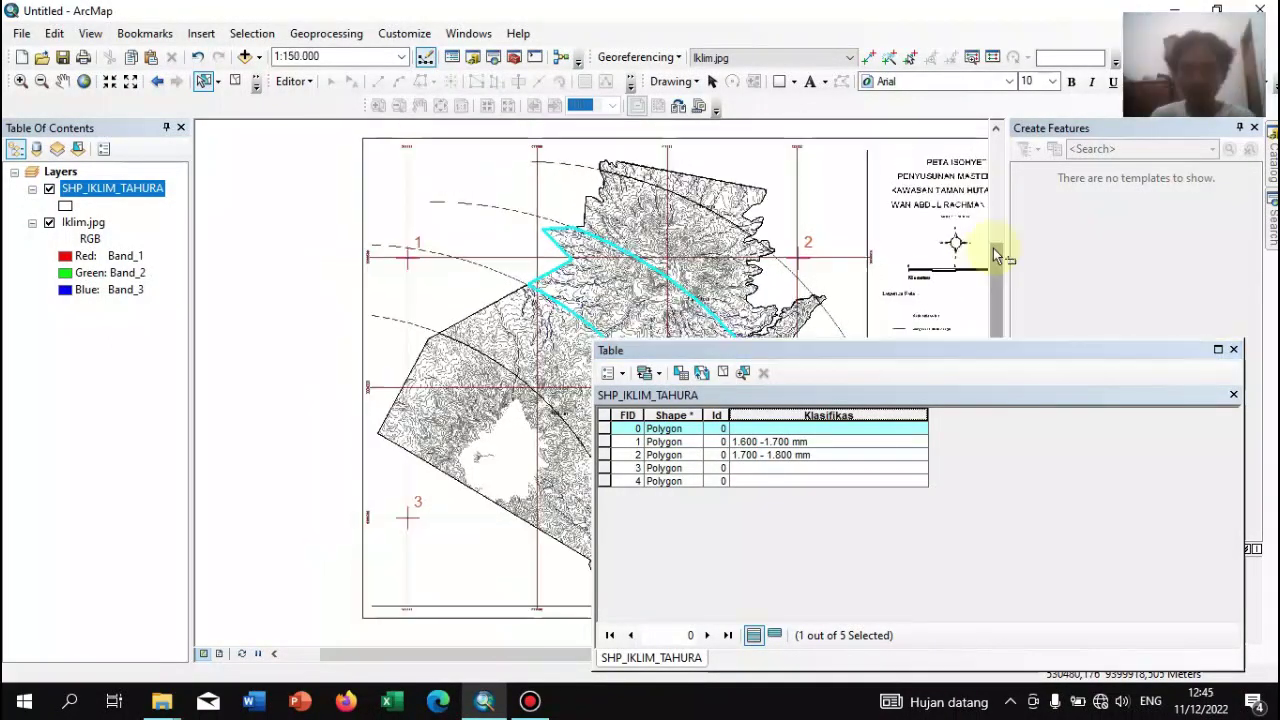
{"action": "right_click", "coordinate": [786, 414]}
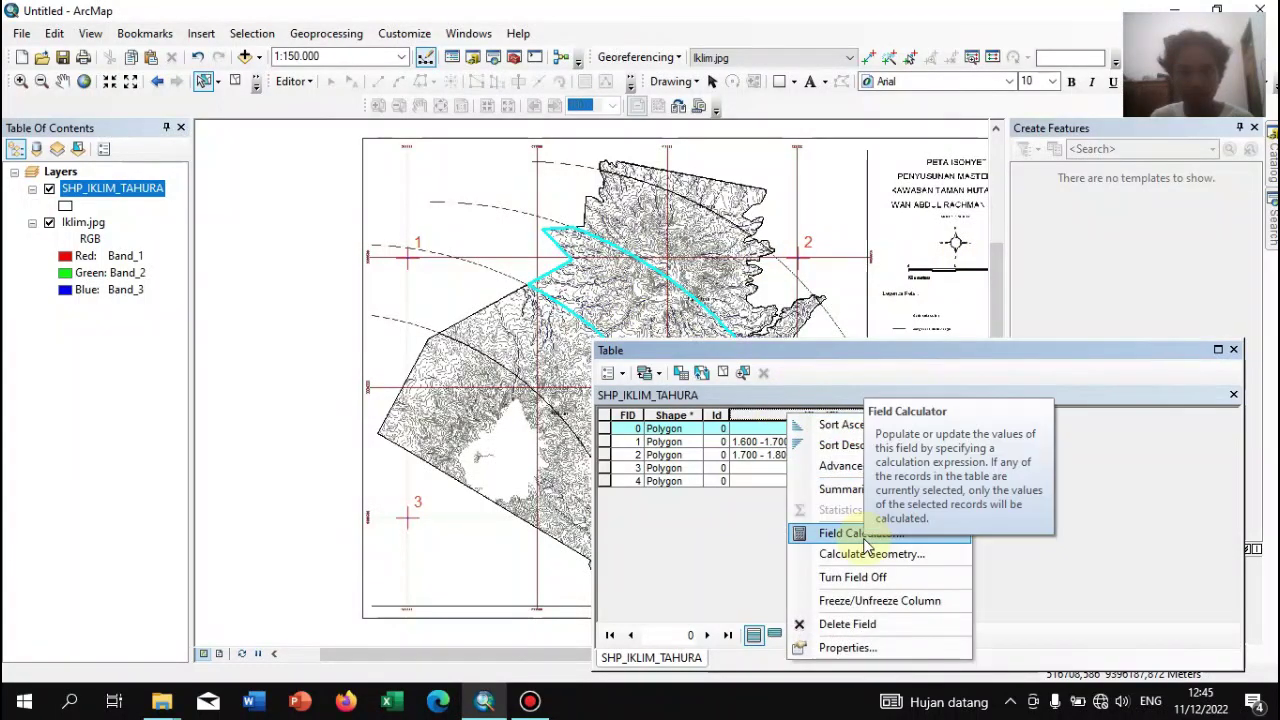
{"action": "left_click", "coordinate": [864, 538]}
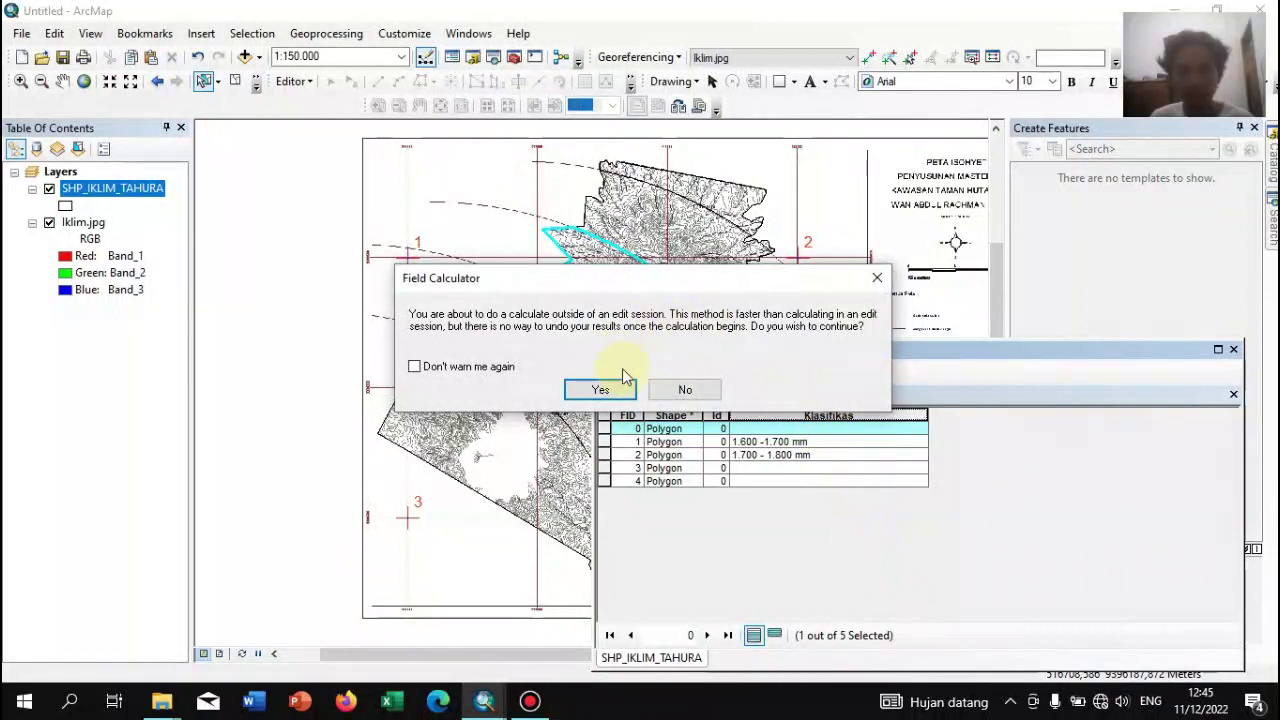
{"action": "left_click", "coordinate": [620, 389]}
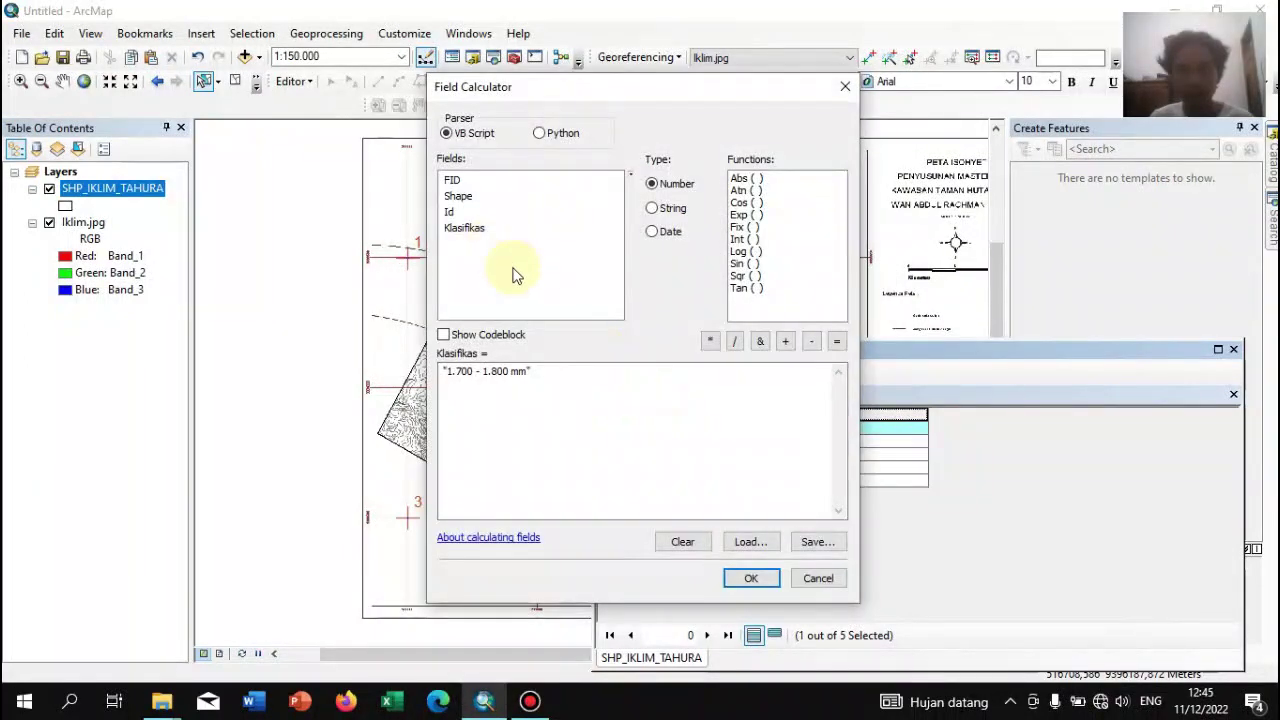
{"action": "left_click", "coordinate": [463, 371]}
{"action": "key", "text": "BackSpace"}
{"action": "type", "text": "9"}
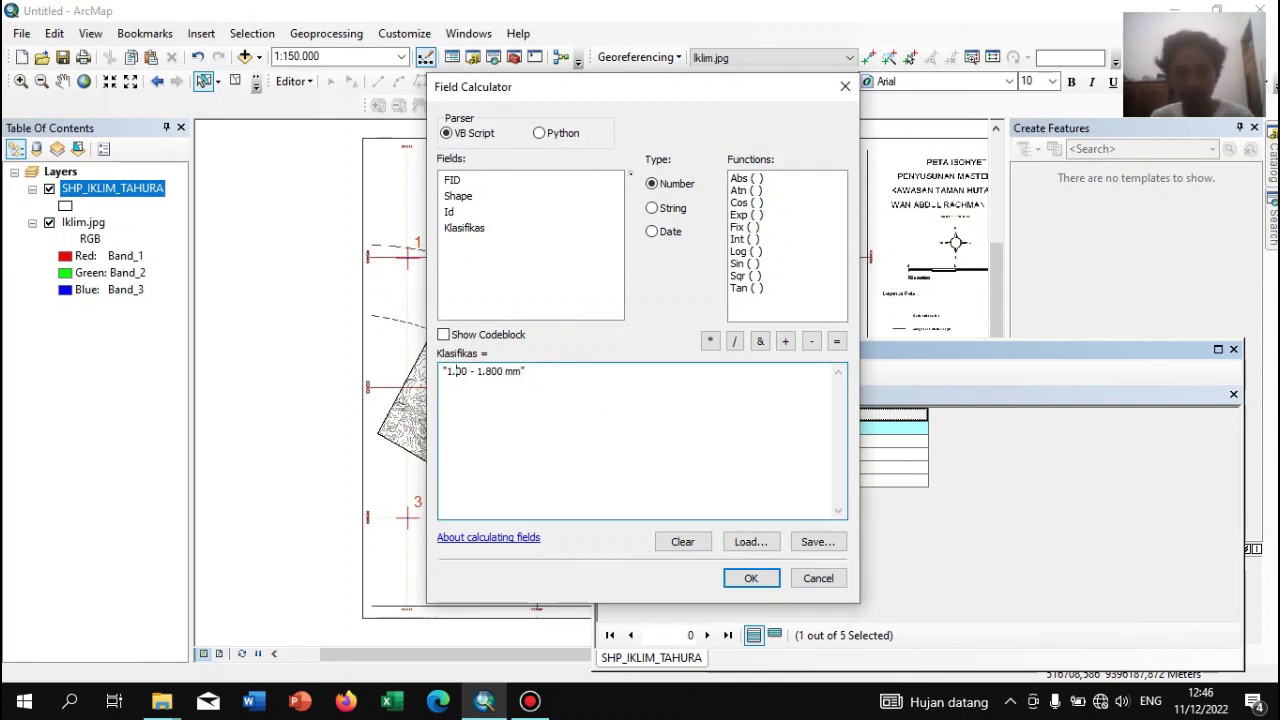
{"action": "left_click", "coordinate": [501, 371]}
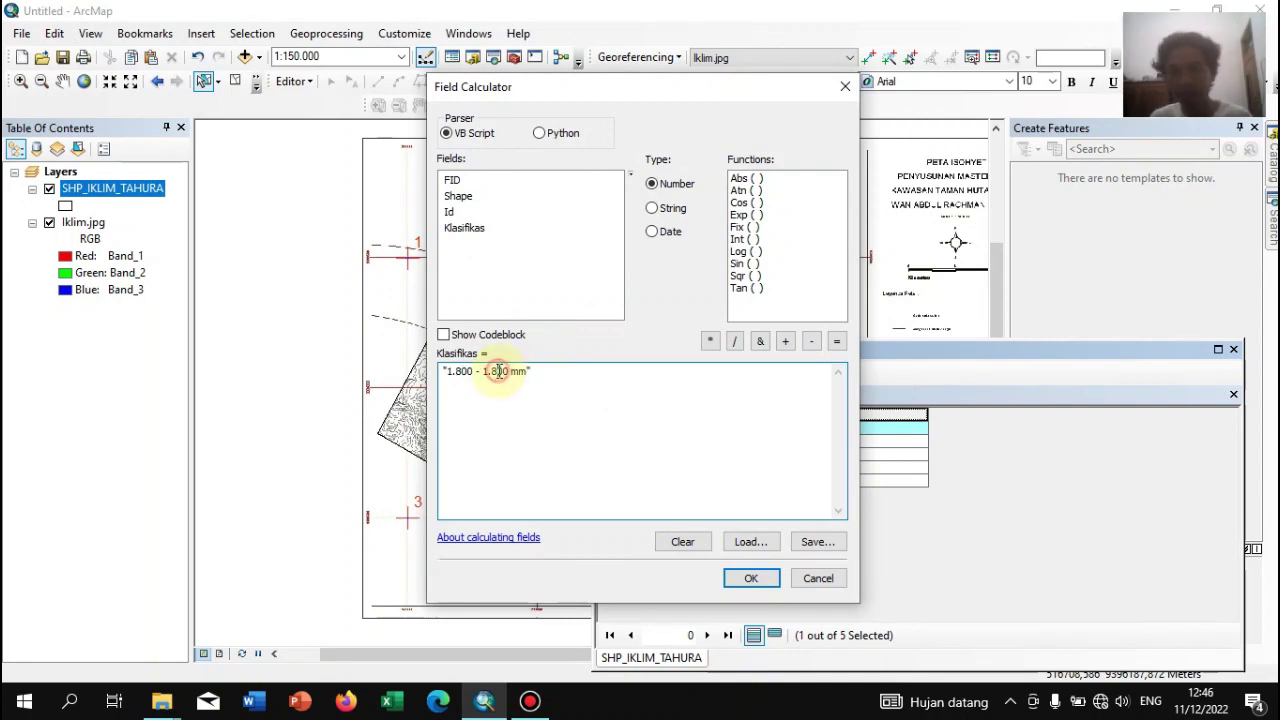
{"action": "left_click", "coordinate": [675, 210]}
{"action": "left_click", "coordinate": [757, 580]}
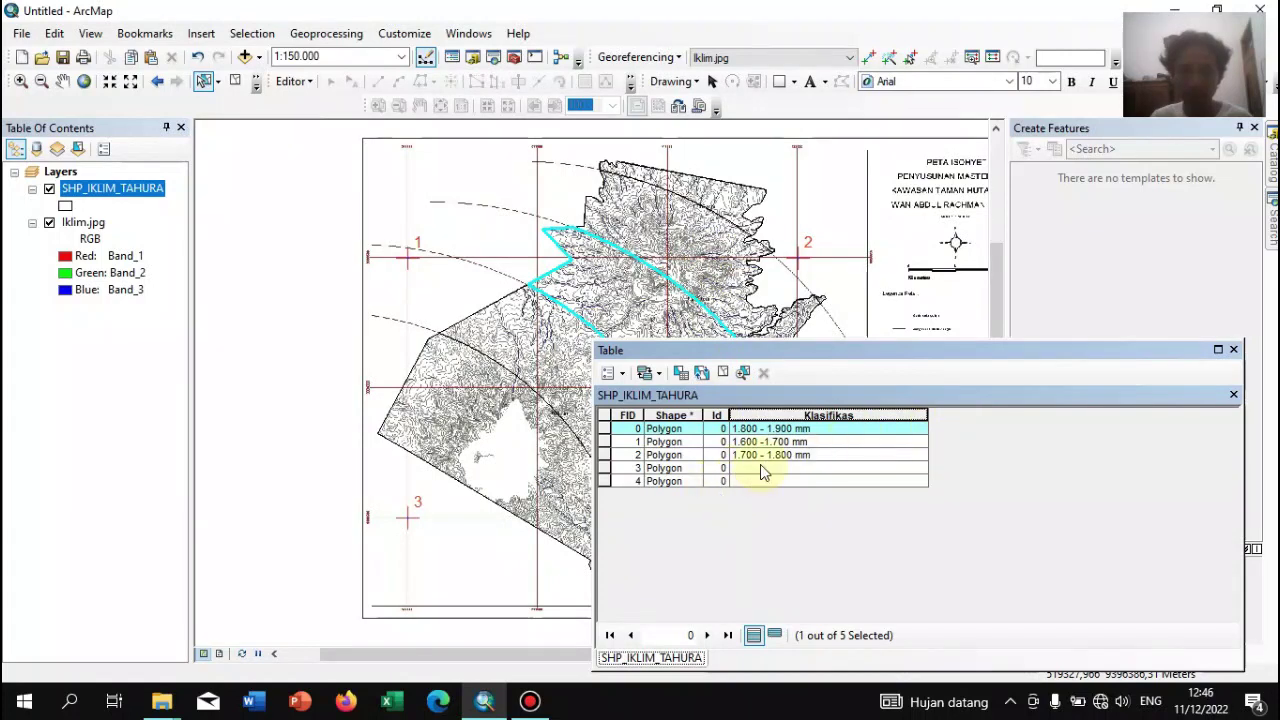
Select zone polygons one by one on the map to check their Klasifikas values in the attribute table
{"action": "left_click", "coordinate": [720, 263]}
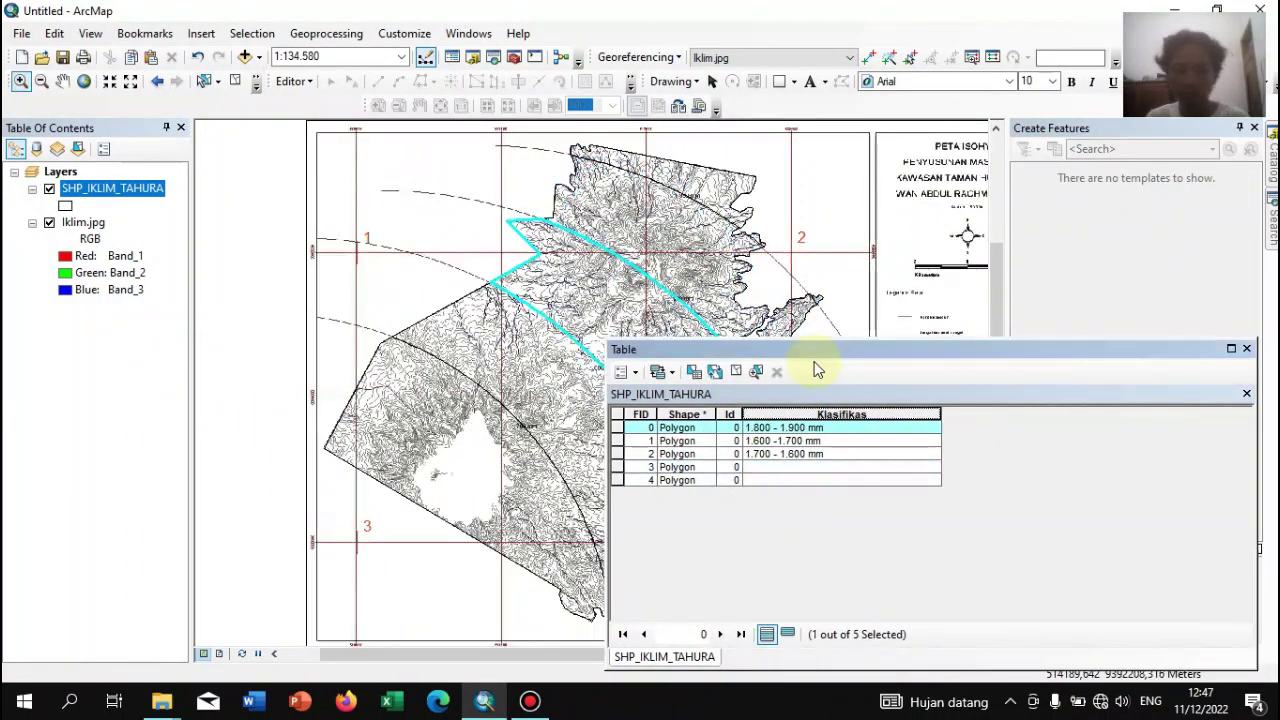
{"action": "left_click", "coordinate": [203, 87]}
{"action": "left_click", "coordinate": [428, 471]}
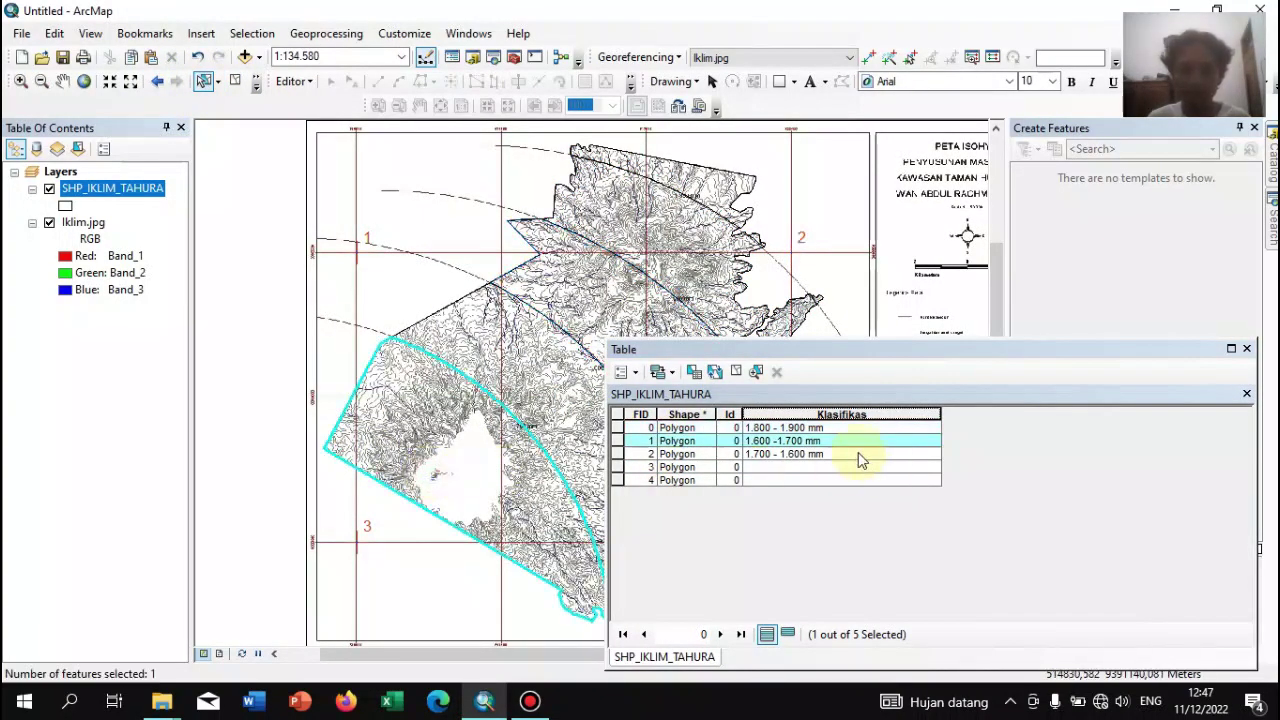
{"action": "left_click", "coordinate": [537, 383]}
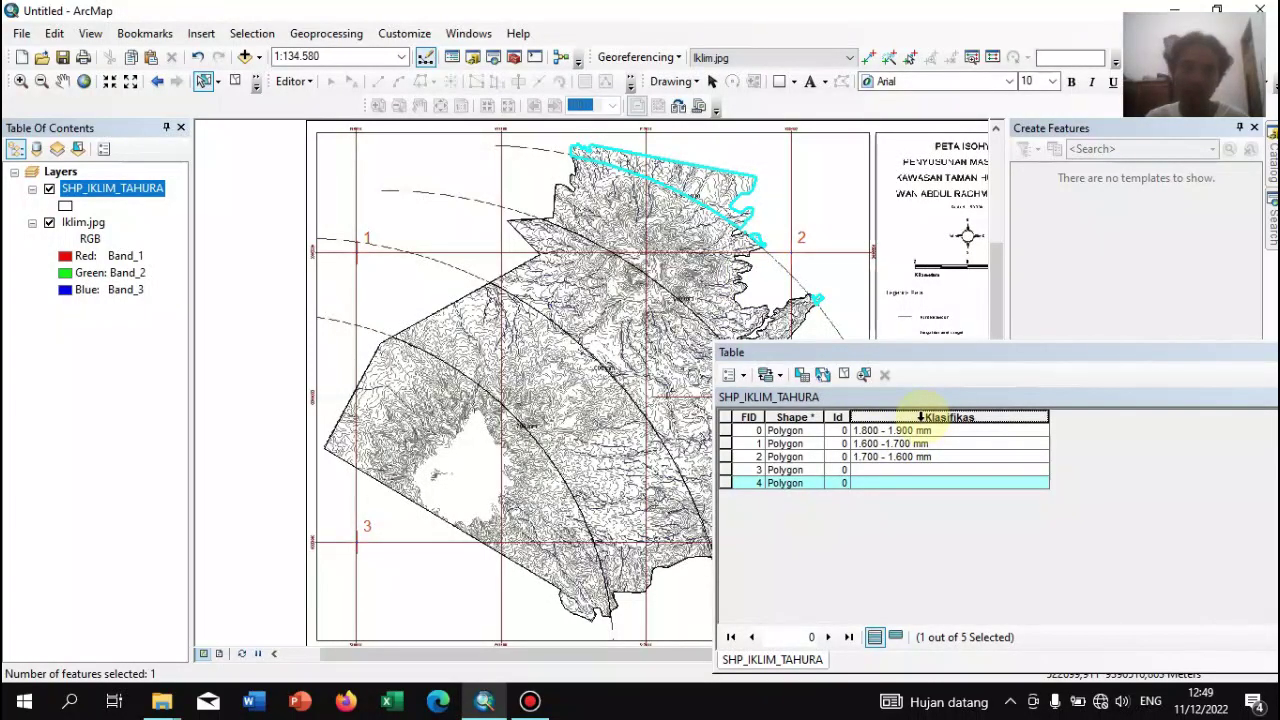
Calculate the selected FID 4 record's Klasifikas as the string "1.800 - 1.900 mm" and select the adjacent FID 3 zone on the map
{"action": "right_click", "coordinate": [922, 418]}
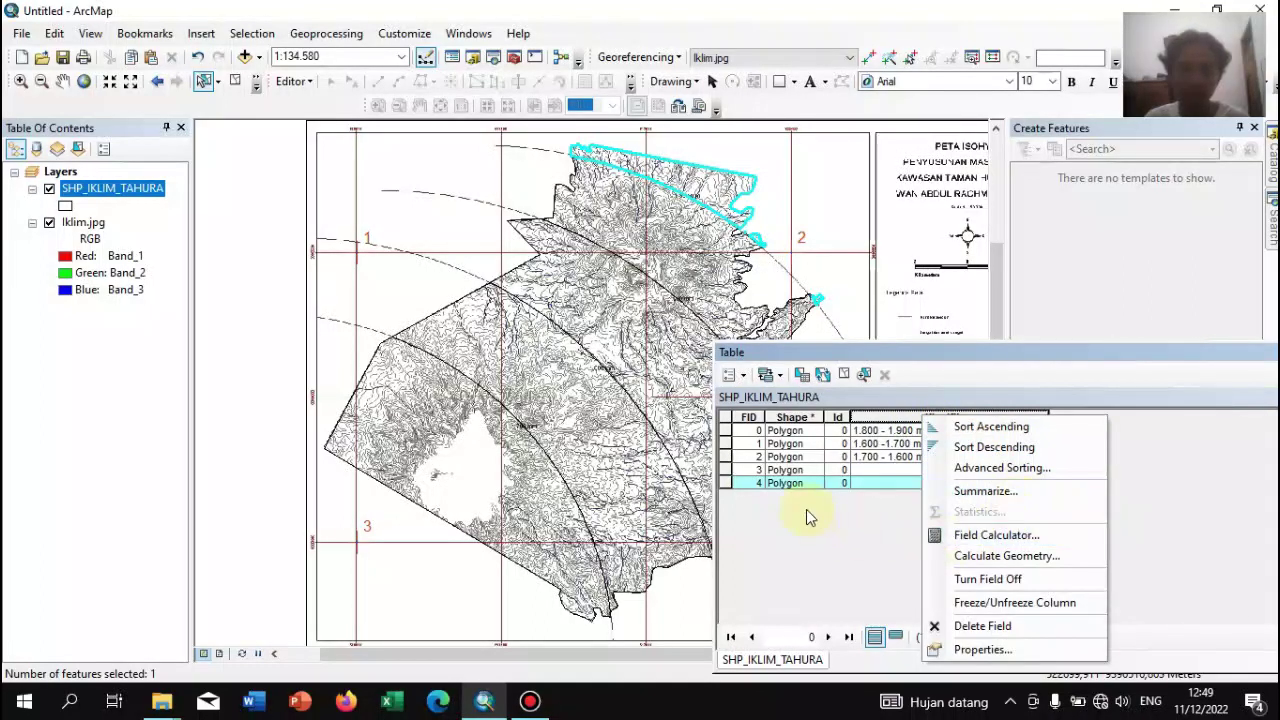
{"action": "left_click", "coordinate": [1019, 536]}
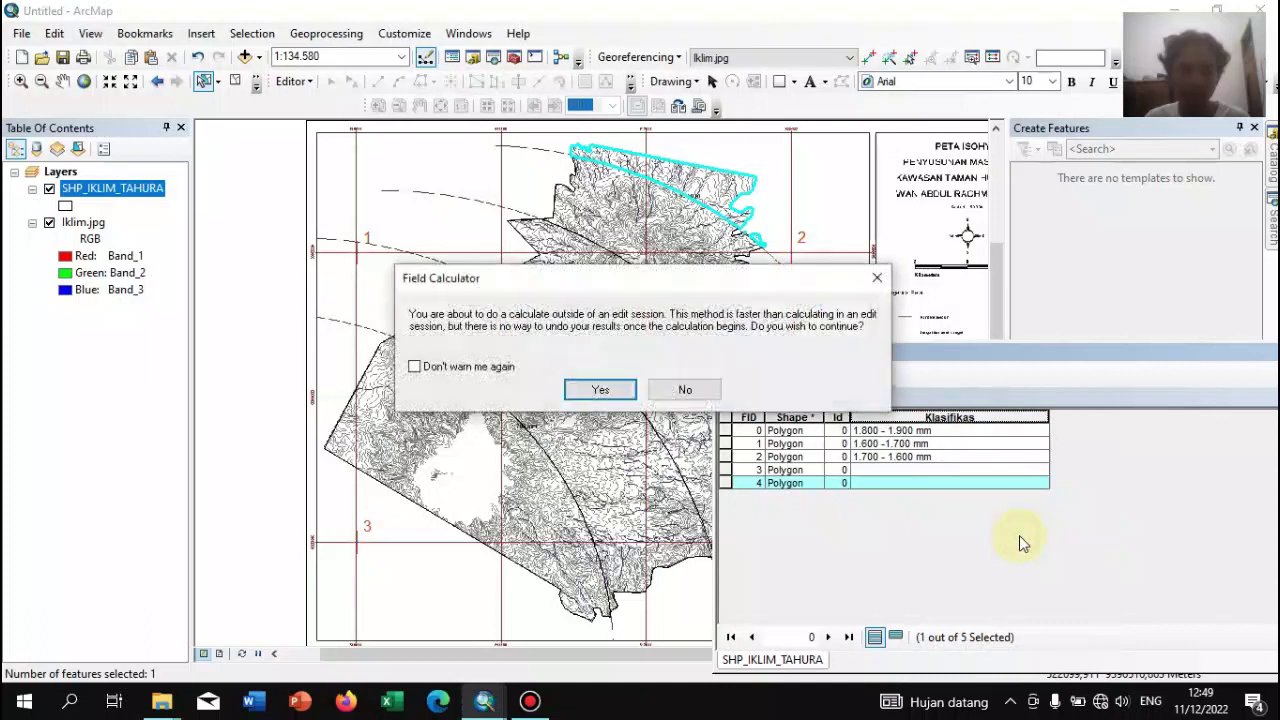
{"action": "left_click", "coordinate": [604, 388]}
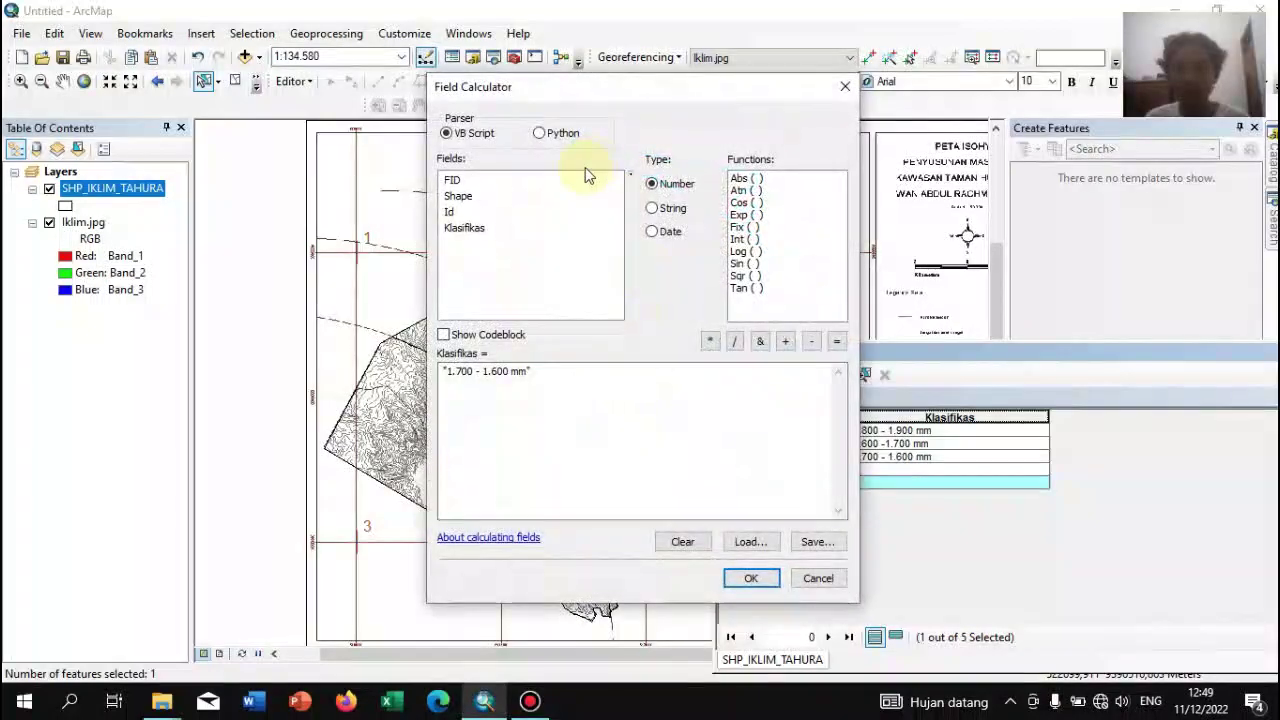
{"action": "left_click", "coordinate": [652, 208]}
{"action": "left_click", "coordinate": [460, 371]}
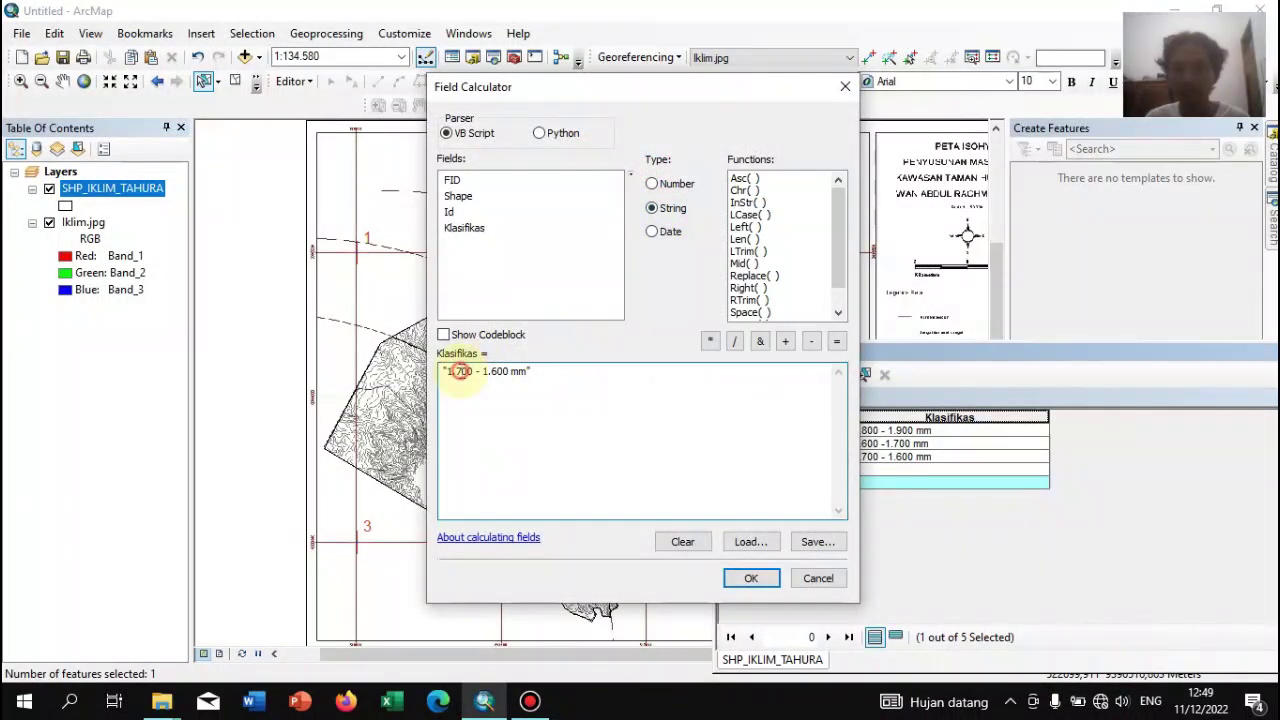
{"action": "type", "text": "8"}
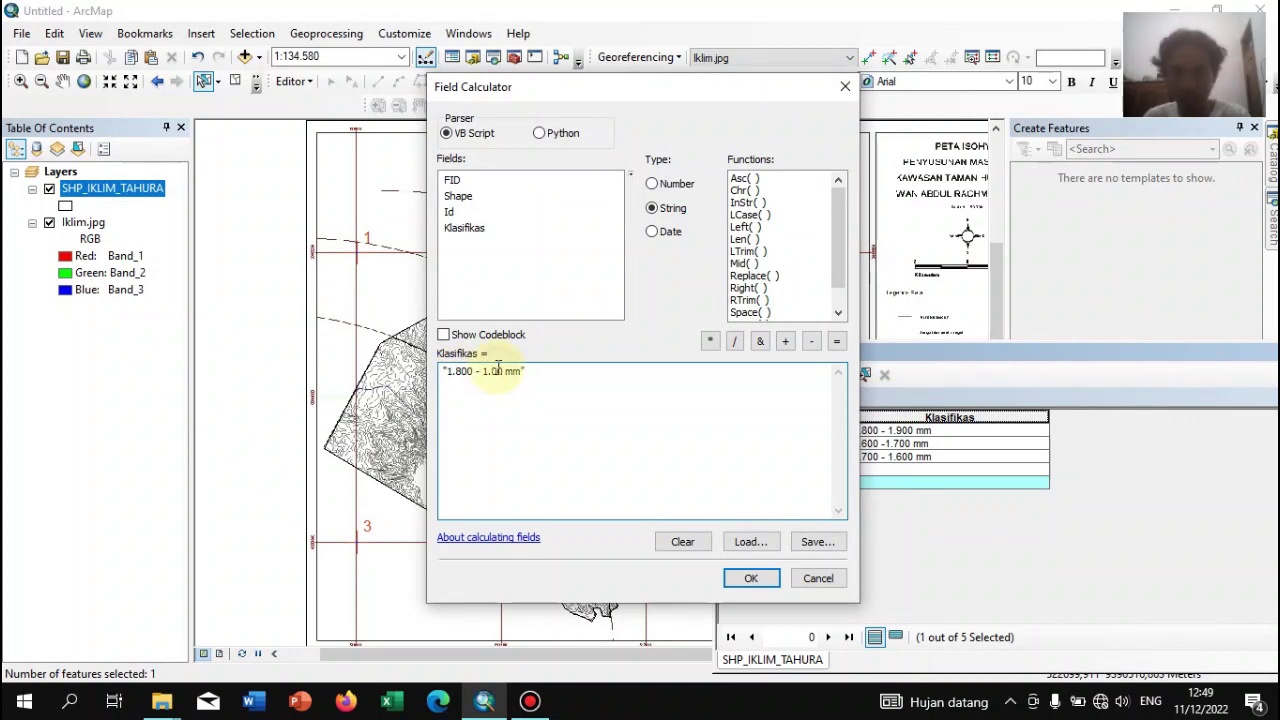
{"action": "left_click", "coordinate": [750, 578]}
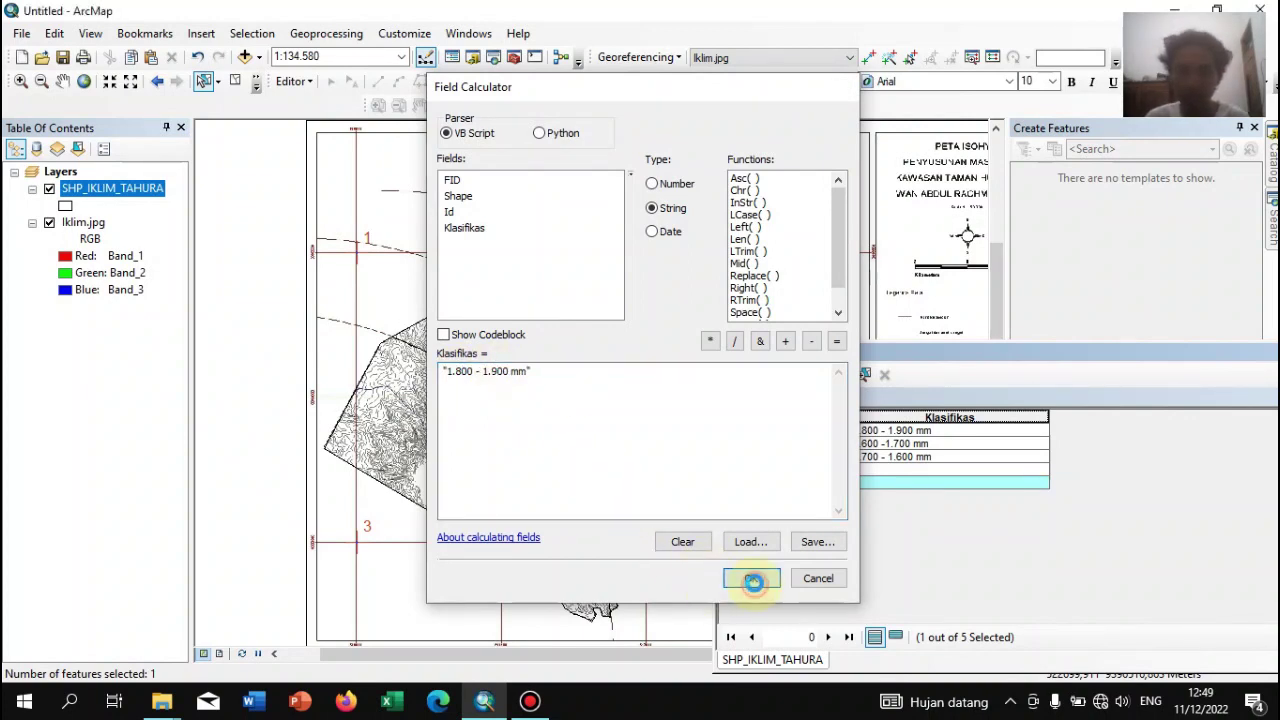
{"action": "left_click", "coordinate": [671, 243]}
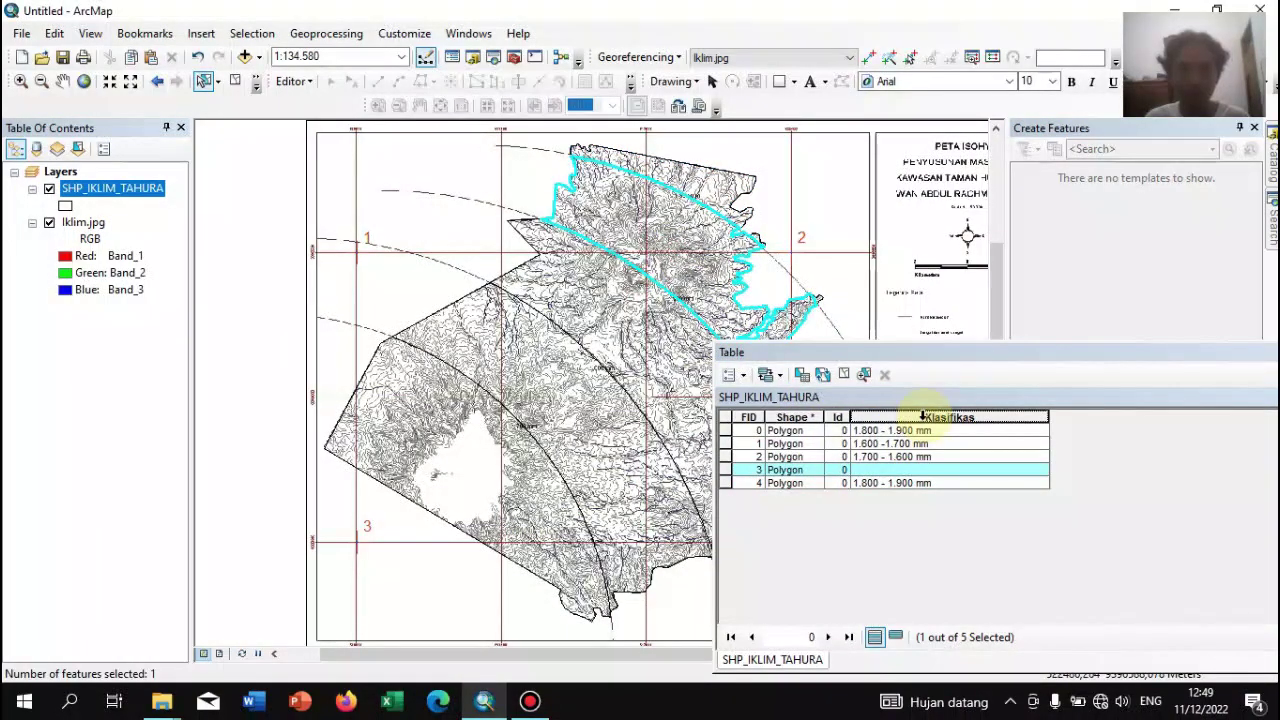
{"action": "right_click", "coordinate": [925, 415]}
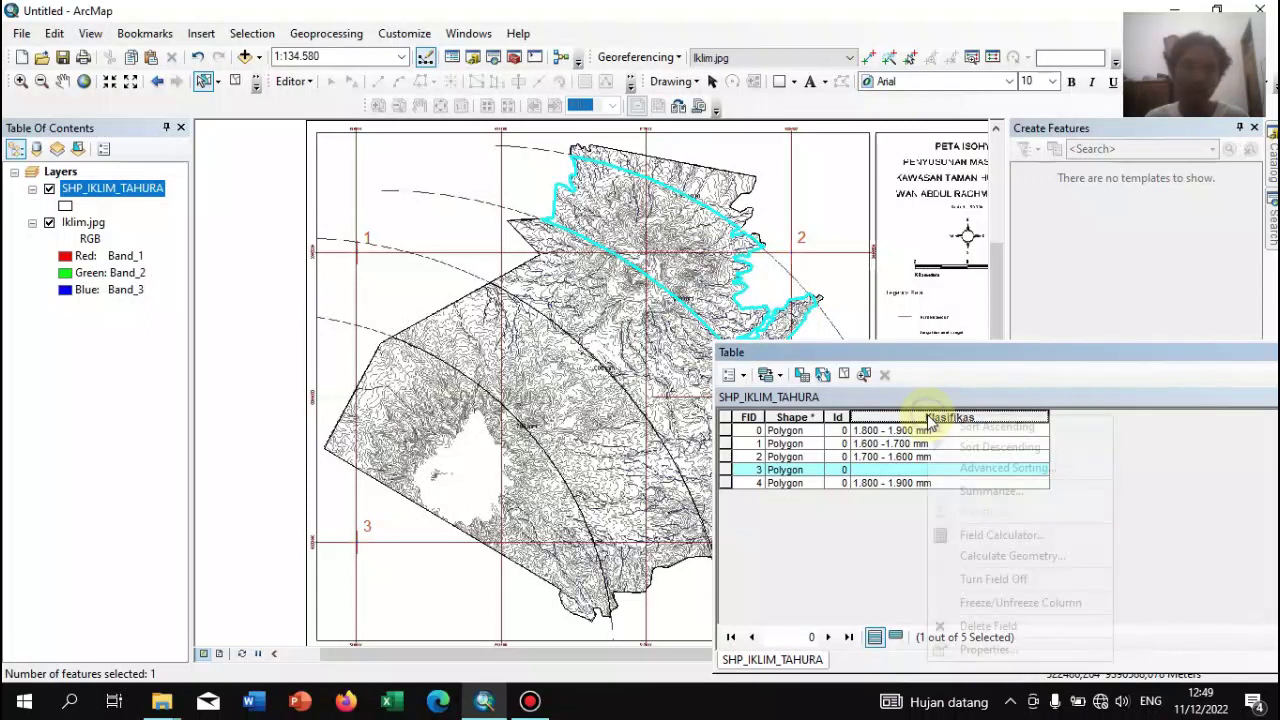
{"action": "left_click", "coordinate": [985, 533]}
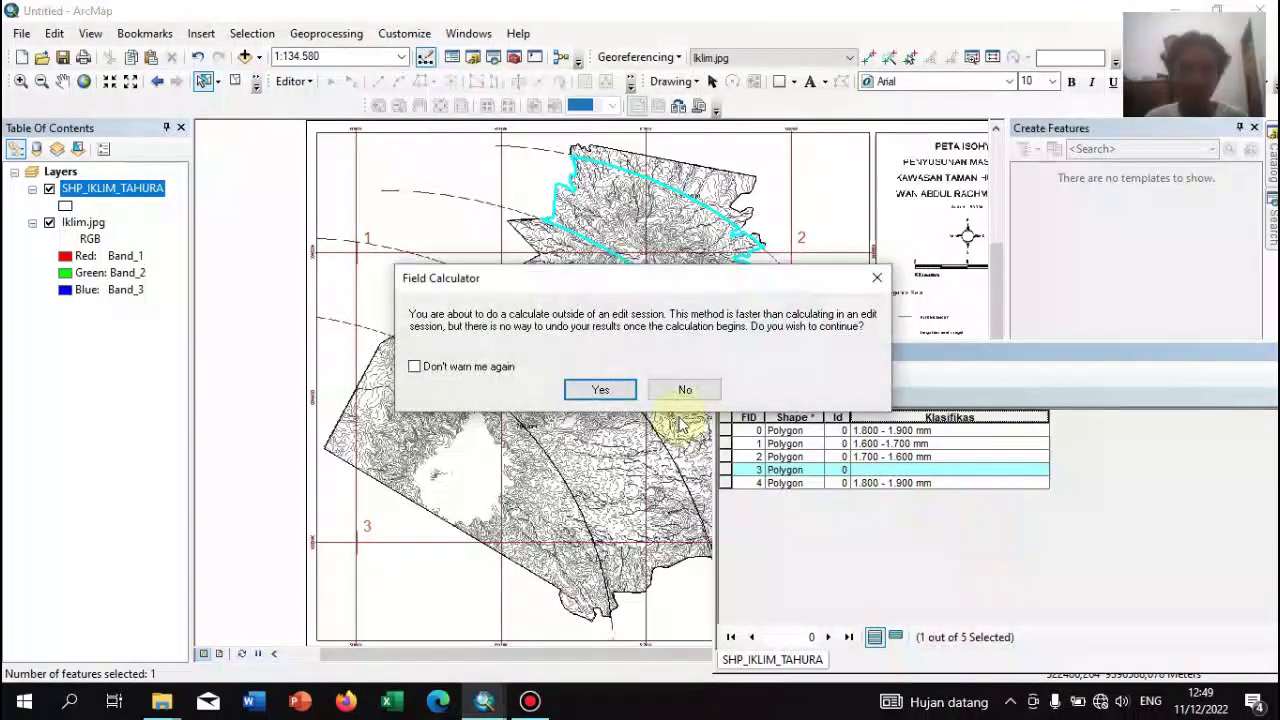
{"action": "left_click", "coordinate": [600, 389]}
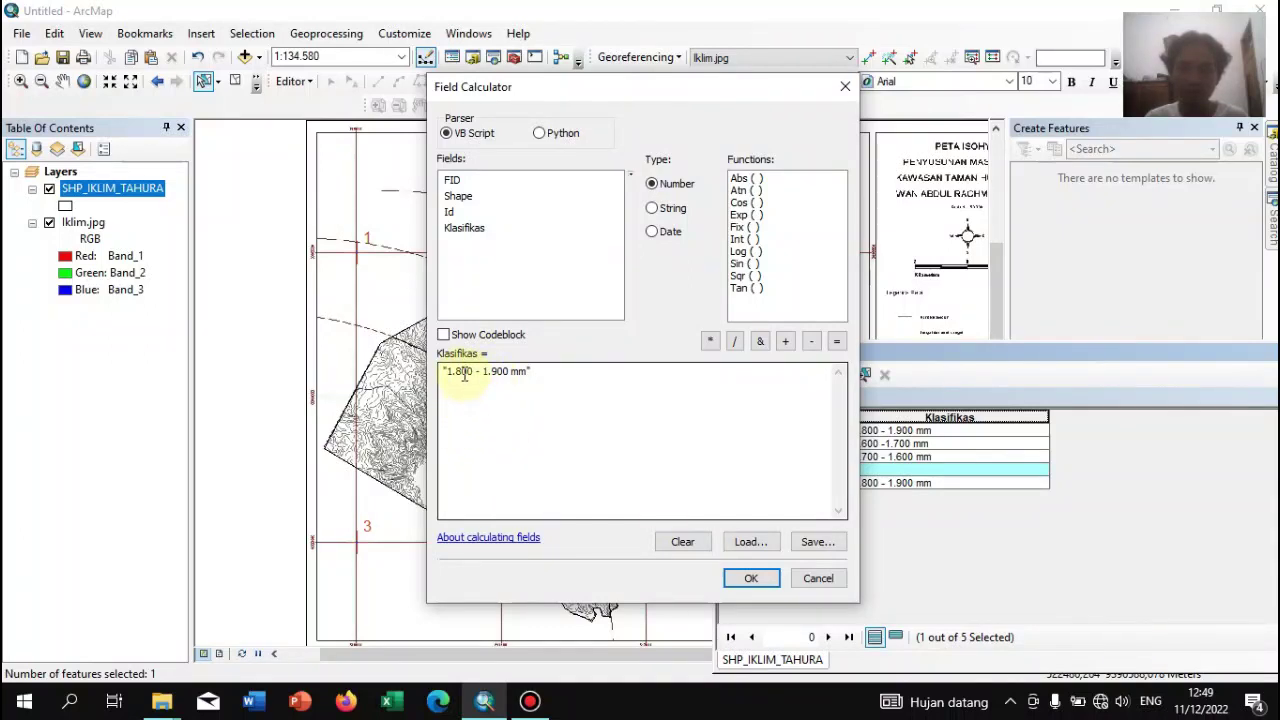
{"action": "left_click", "coordinate": [817, 579]}
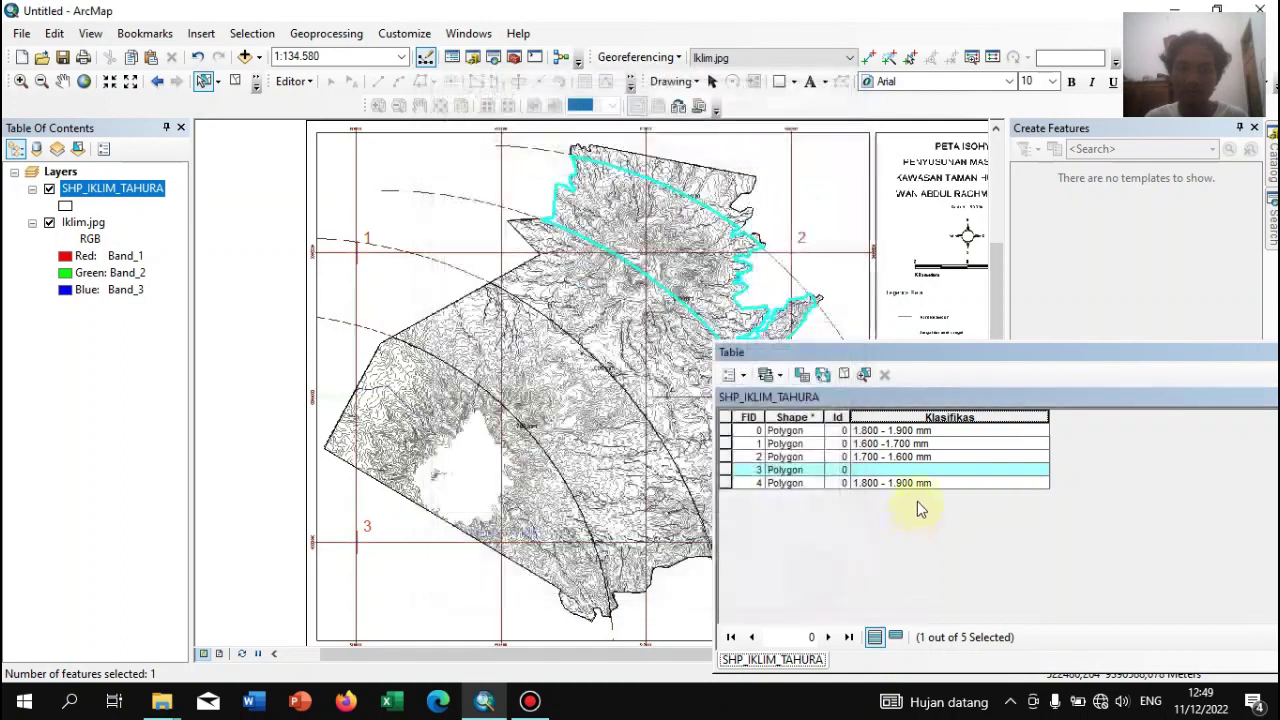
Calculate the Klasifikas value of the selected FID 3 record as the string "1.800 - 1.900 mm"
{"action": "right_click", "coordinate": [910, 417]}
{"action": "left_click", "coordinate": [1000, 537]}
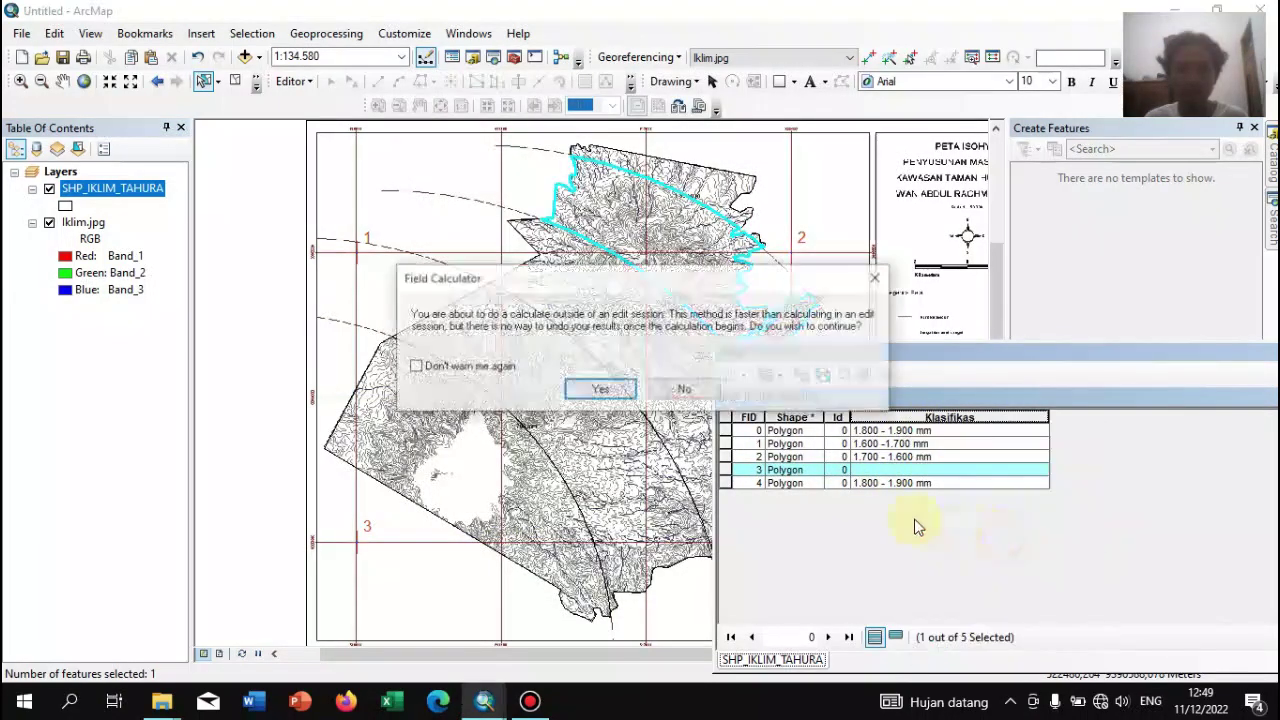
{"action": "left_click", "coordinate": [603, 390]}
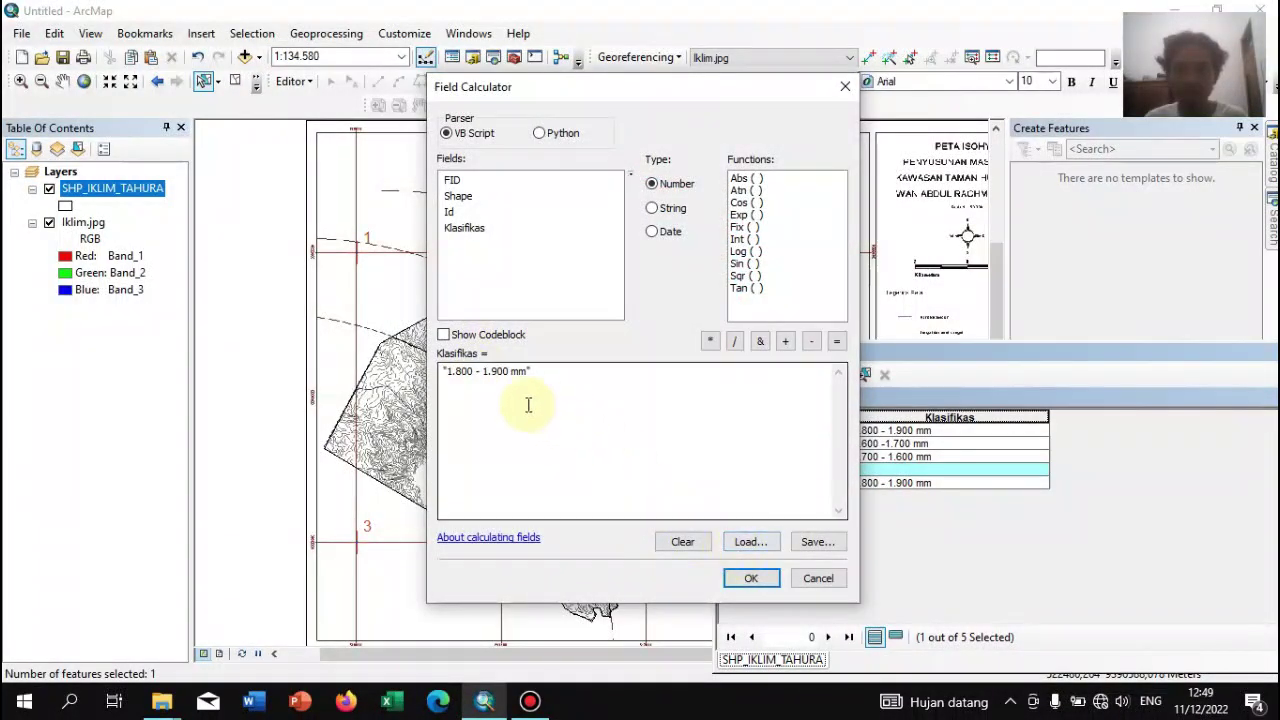
{"action": "left_click", "coordinate": [463, 378]}
{"action": "key", "text": "BackSpace"}
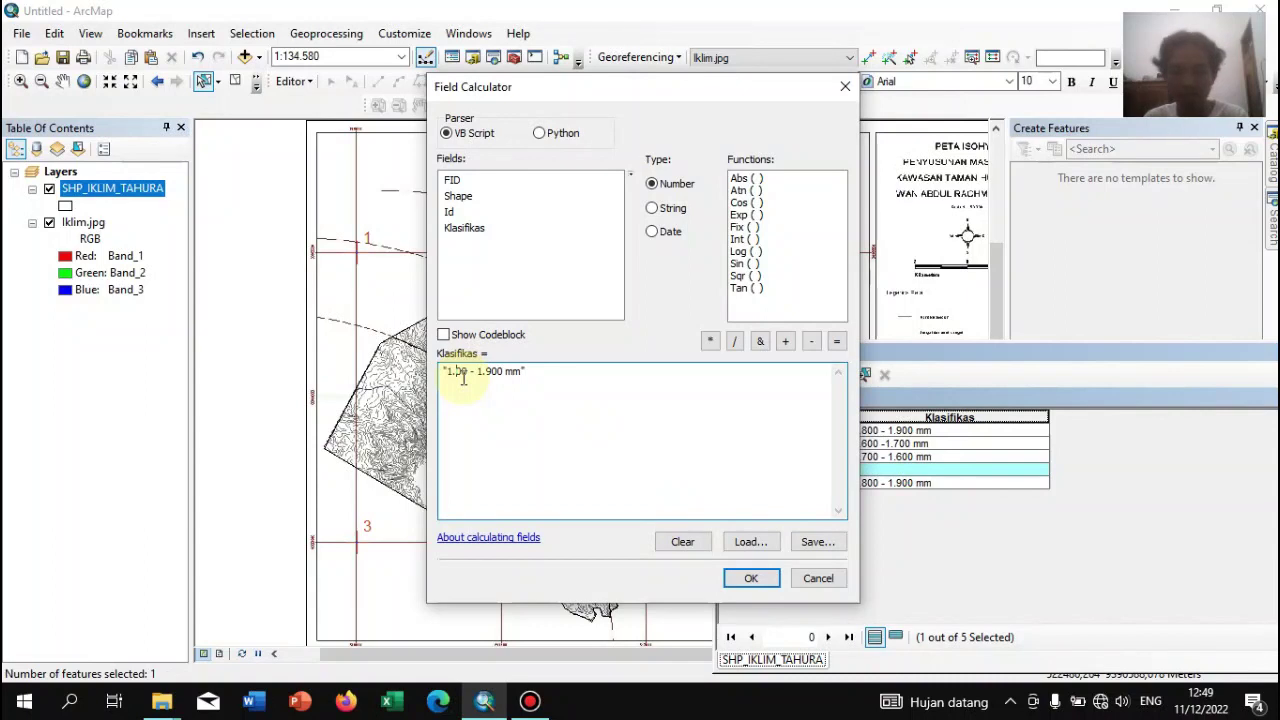
{"action": "type", "text": "8"}
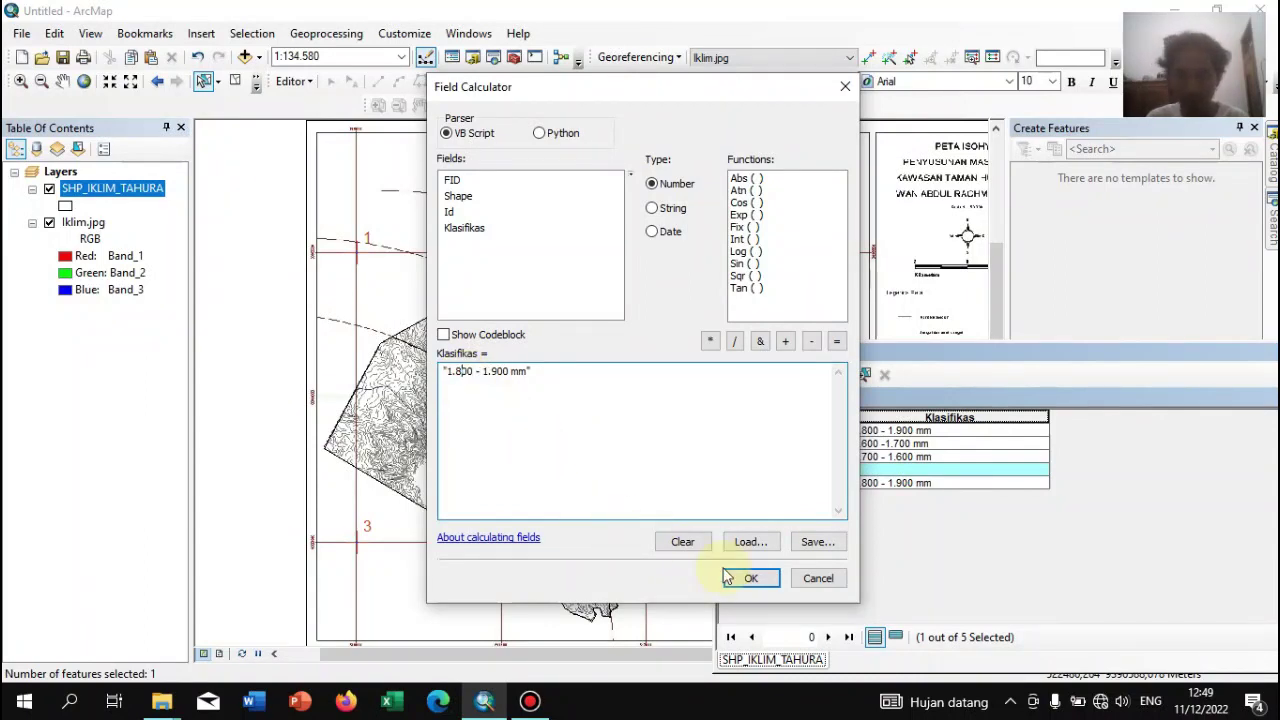
{"action": "left_click", "coordinate": [673, 210]}
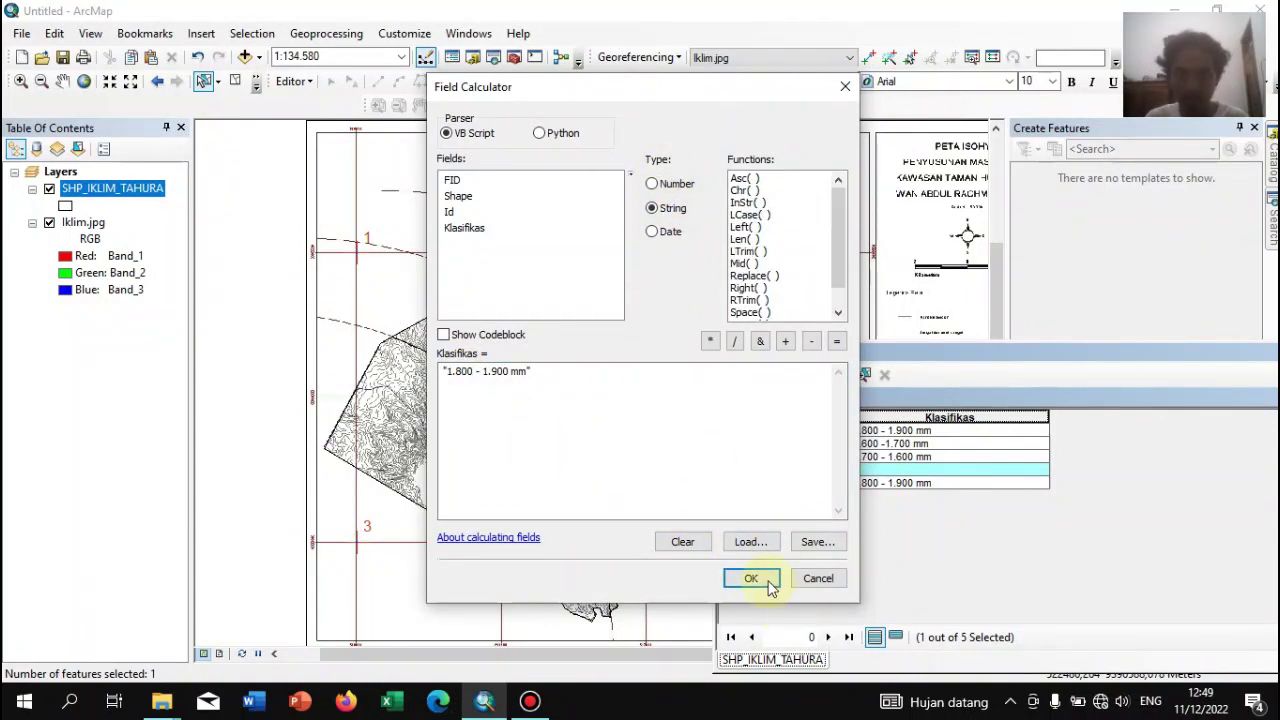
{"action": "left_click", "coordinate": [760, 580]}
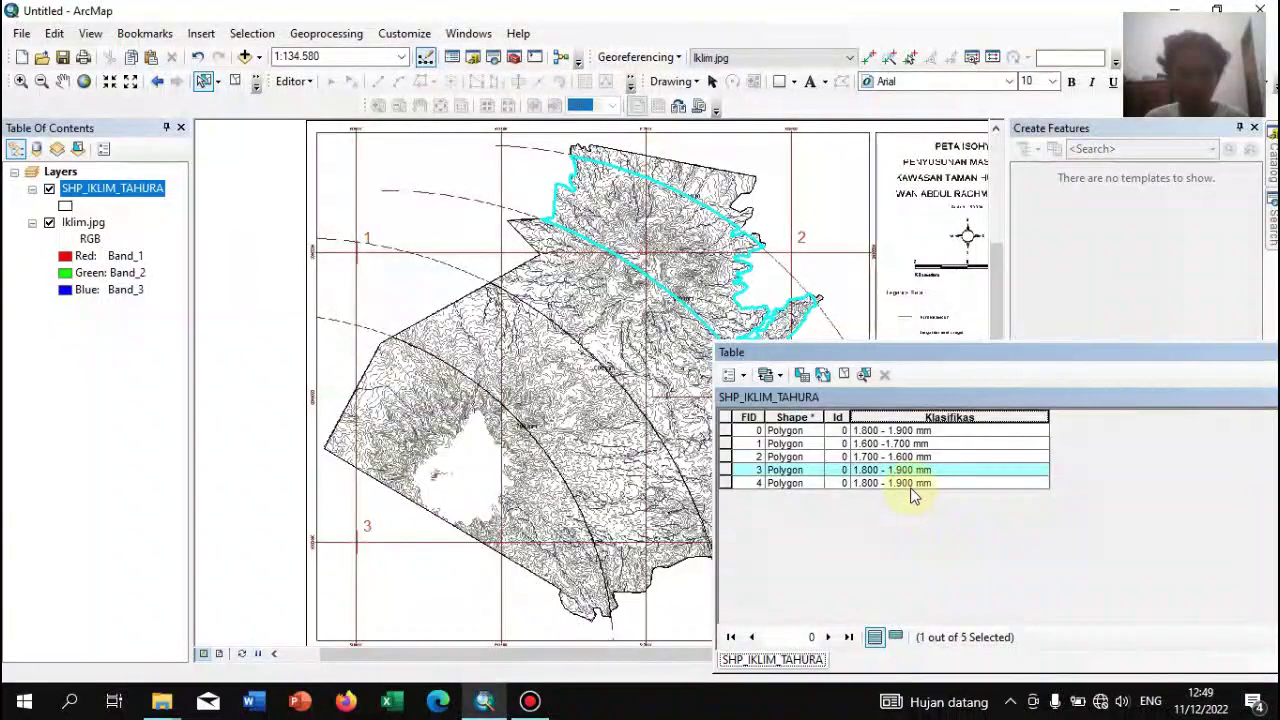
Add a Double field named Luas to the SHP_IKLIM_TAHURA attribute table
{"action": "left_click", "coordinate": [484, 468]}
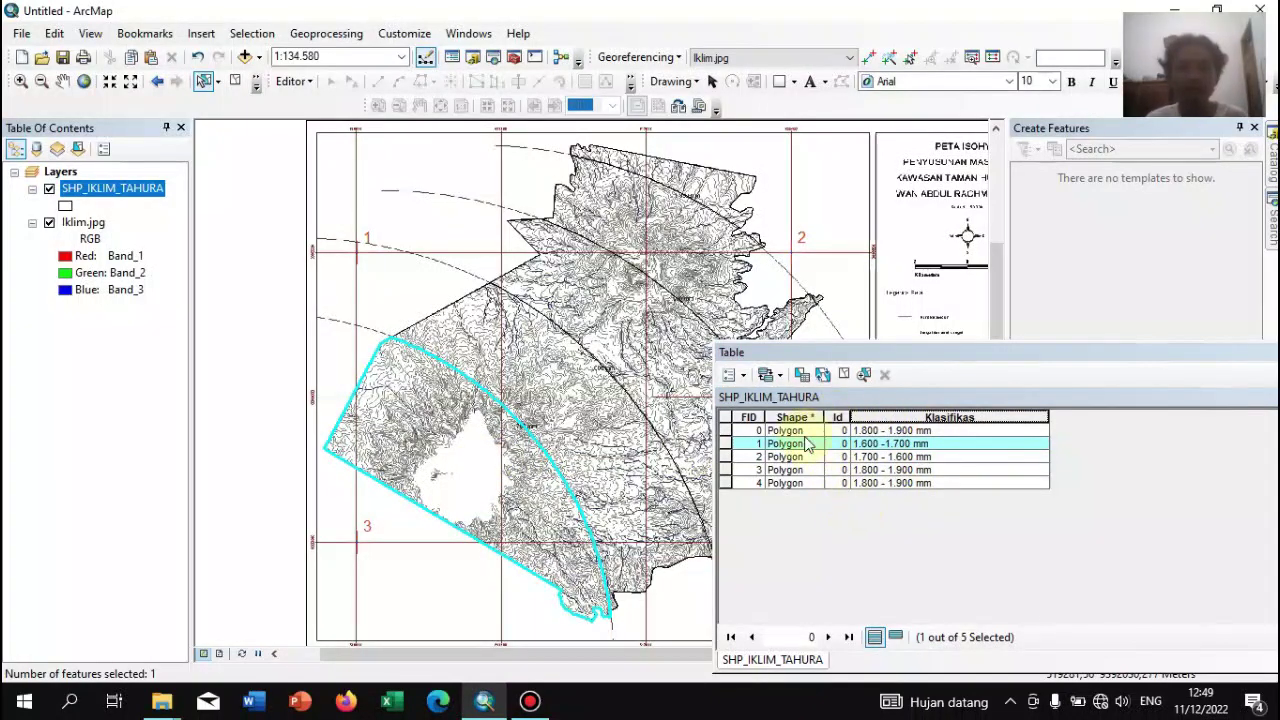
{"action": "left_click", "coordinate": [742, 375]}
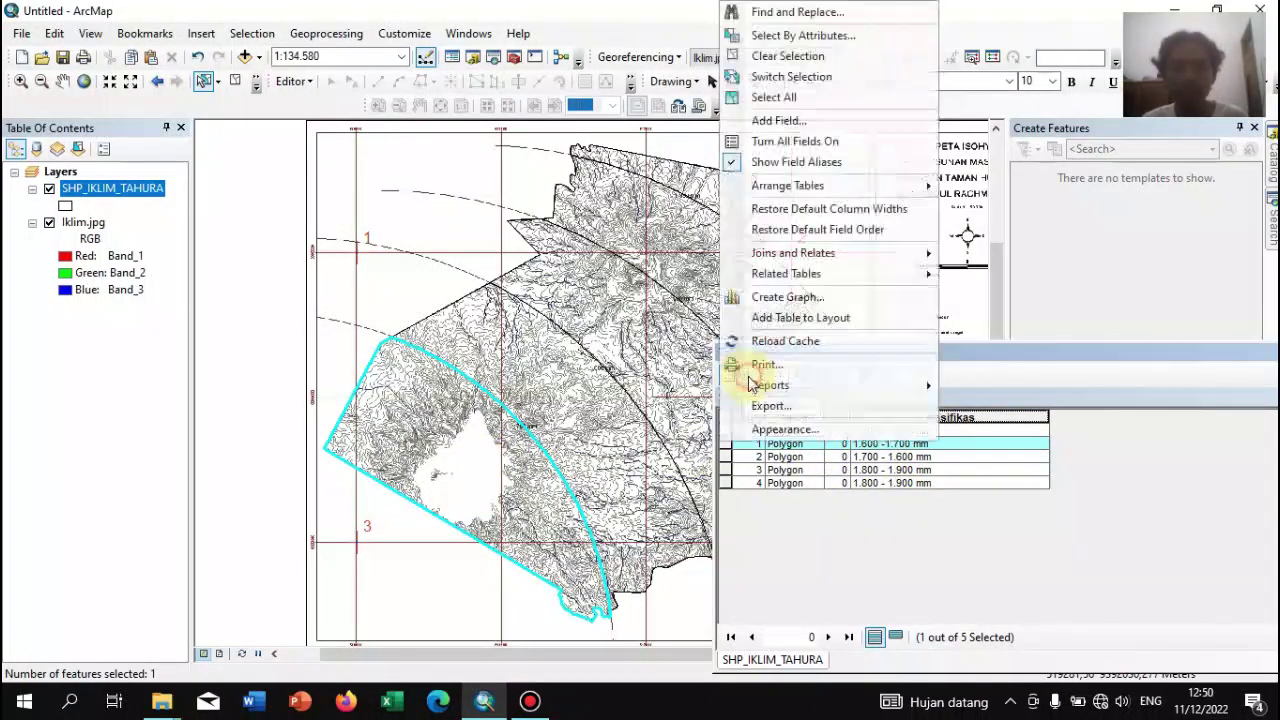
{"action": "left_click", "coordinate": [825, 130]}
{"action": "left_click", "coordinate": [627, 279]}
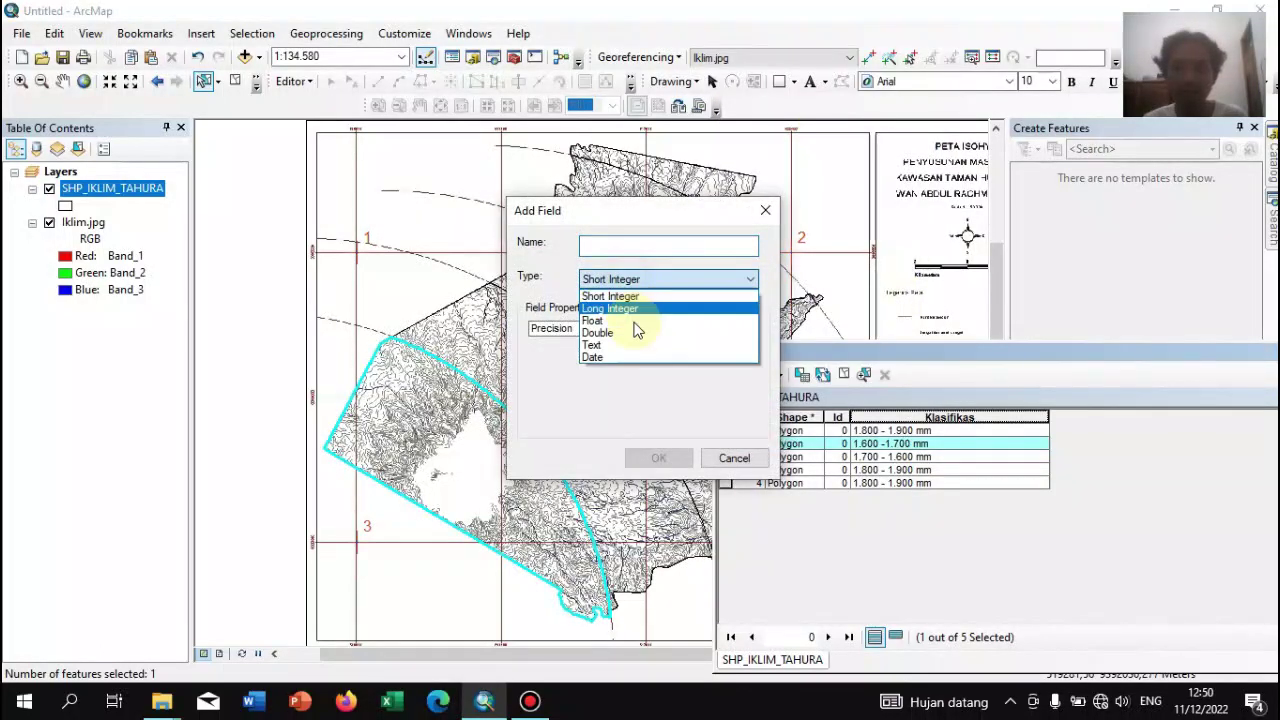
{"action": "left_click", "coordinate": [636, 331]}
{"action": "left_click", "coordinate": [631, 250]}
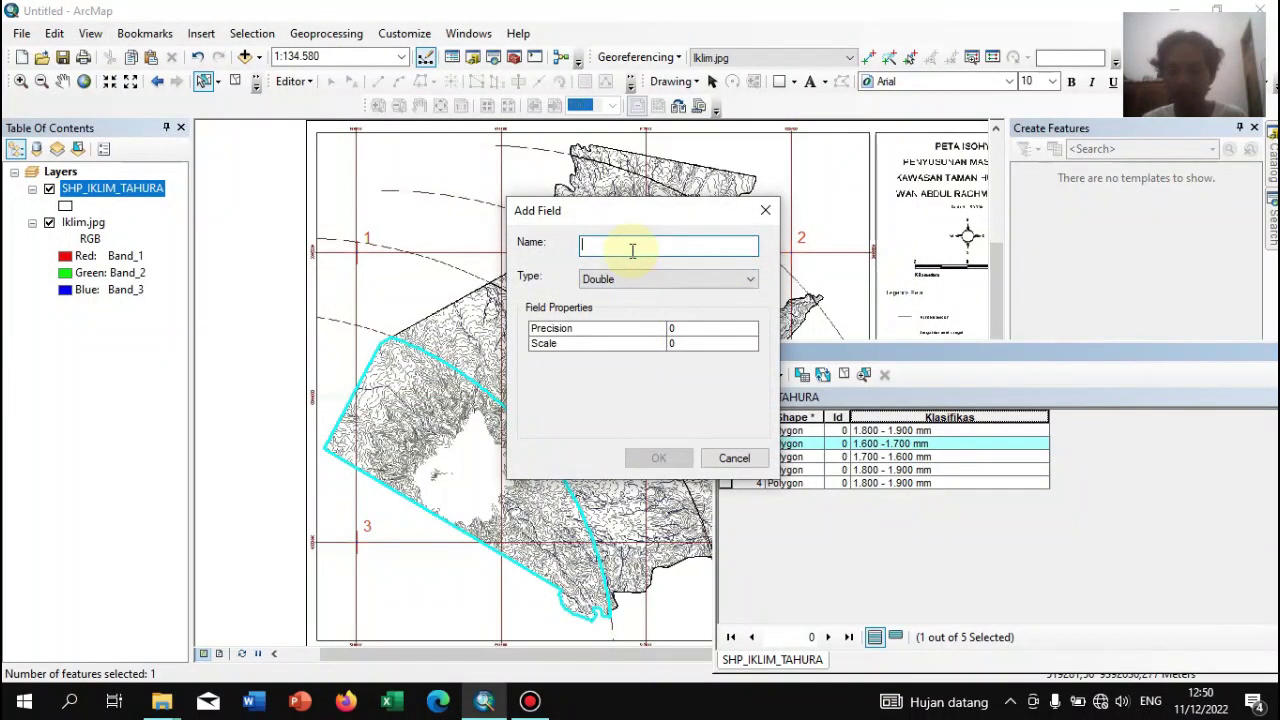
{"action": "type", "text": "Sk"}
{"action": "key", "text": "BackSpace"}
{"action": "key", "text": "BackSpace"}
{"action": "type", "text": "Lo"}
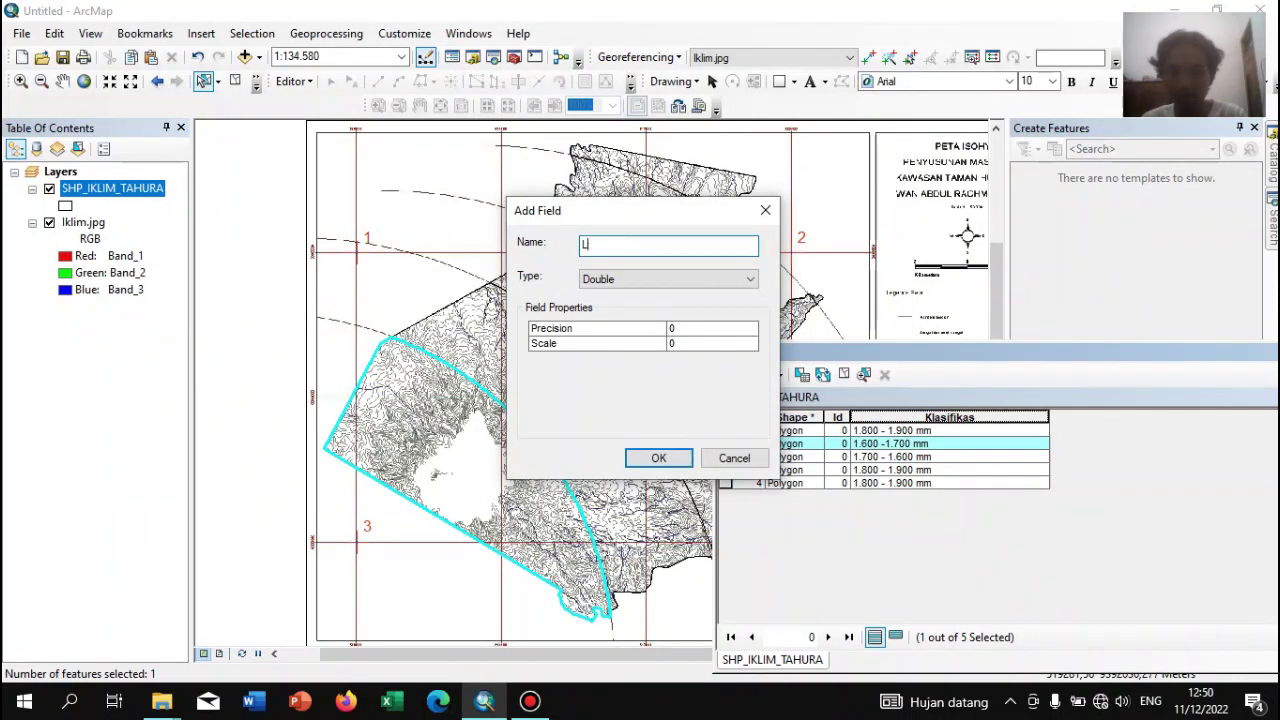
{"action": "left_click", "coordinate": [658, 458]}
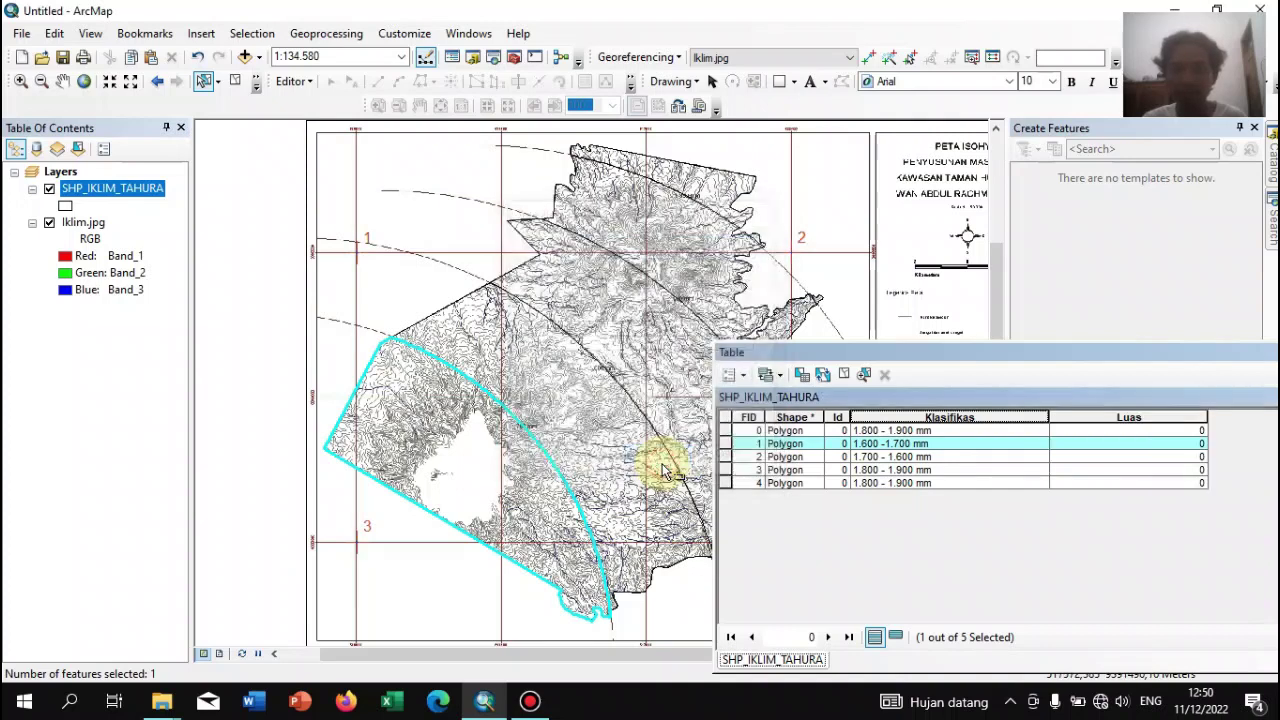
Select all SHP_IKLIM_TAHURA records and calculate their polygon areas into the Luas field with Calculate Geometry
{"action": "key", "text": "ctrl+a"}
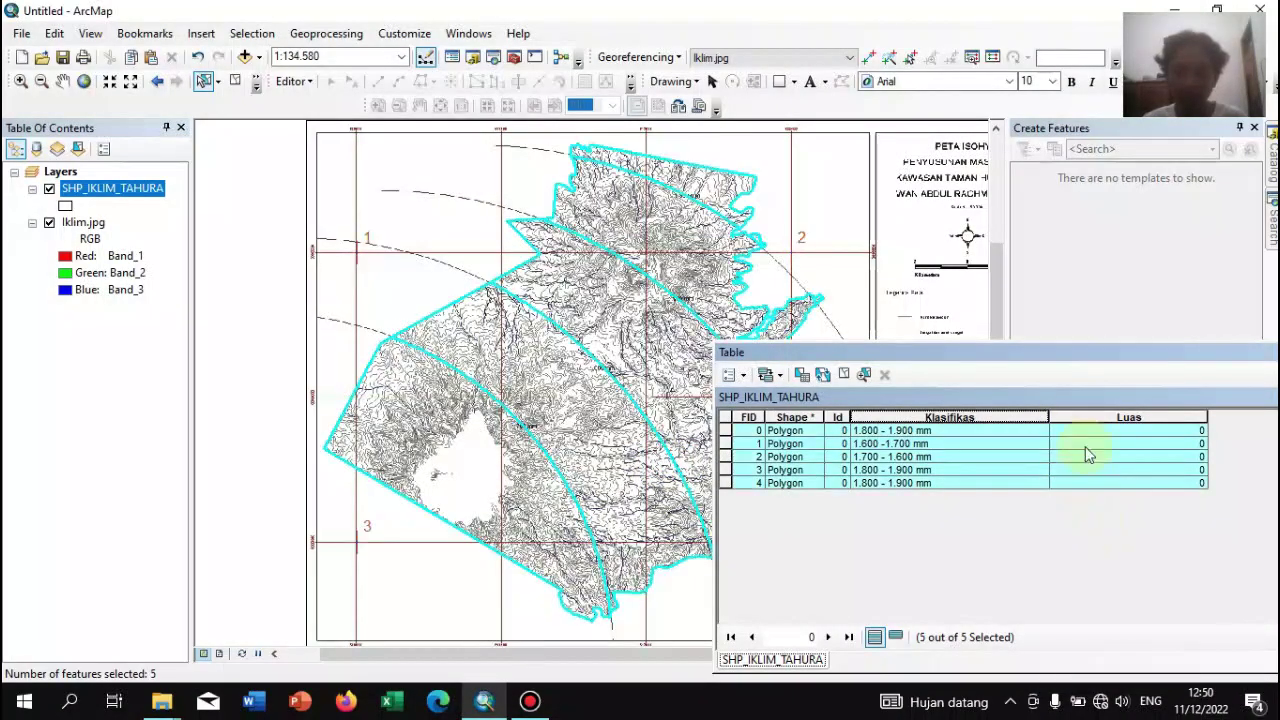
{"action": "right_click", "coordinate": [1082, 410]}
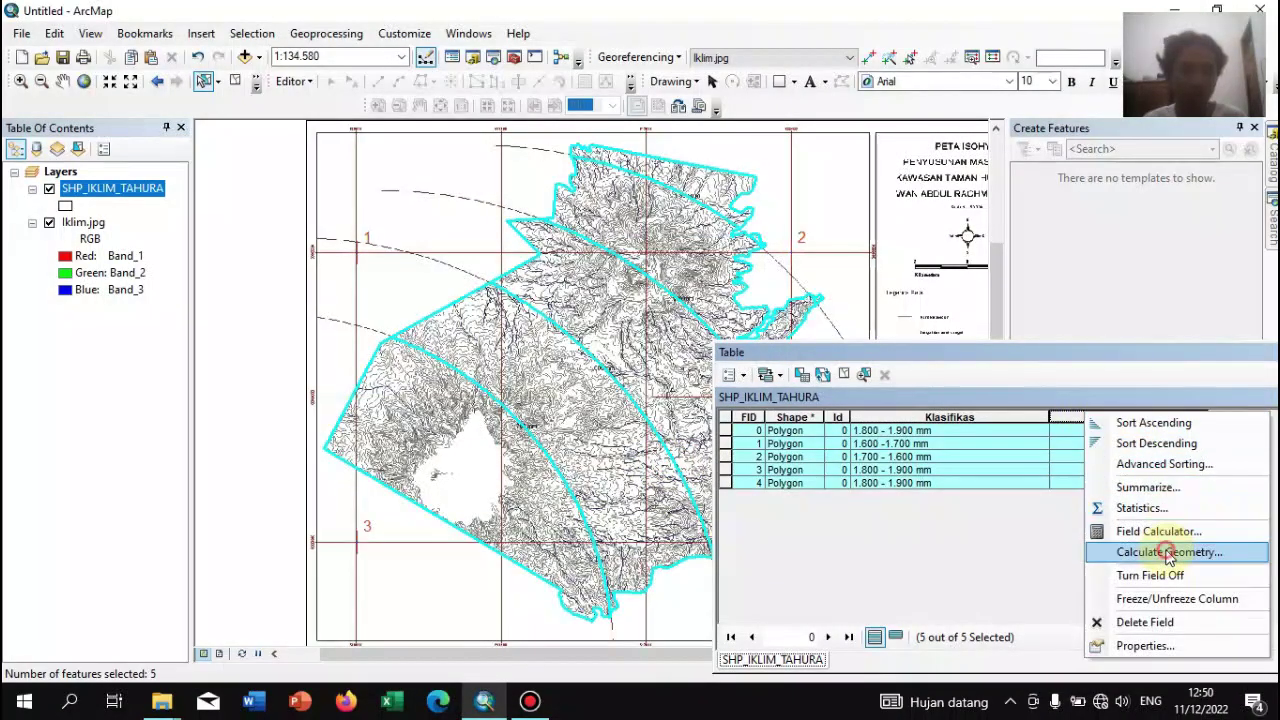
{"action": "left_click", "coordinate": [1135, 551]}
{"action": "left_click", "coordinate": [598, 392]}
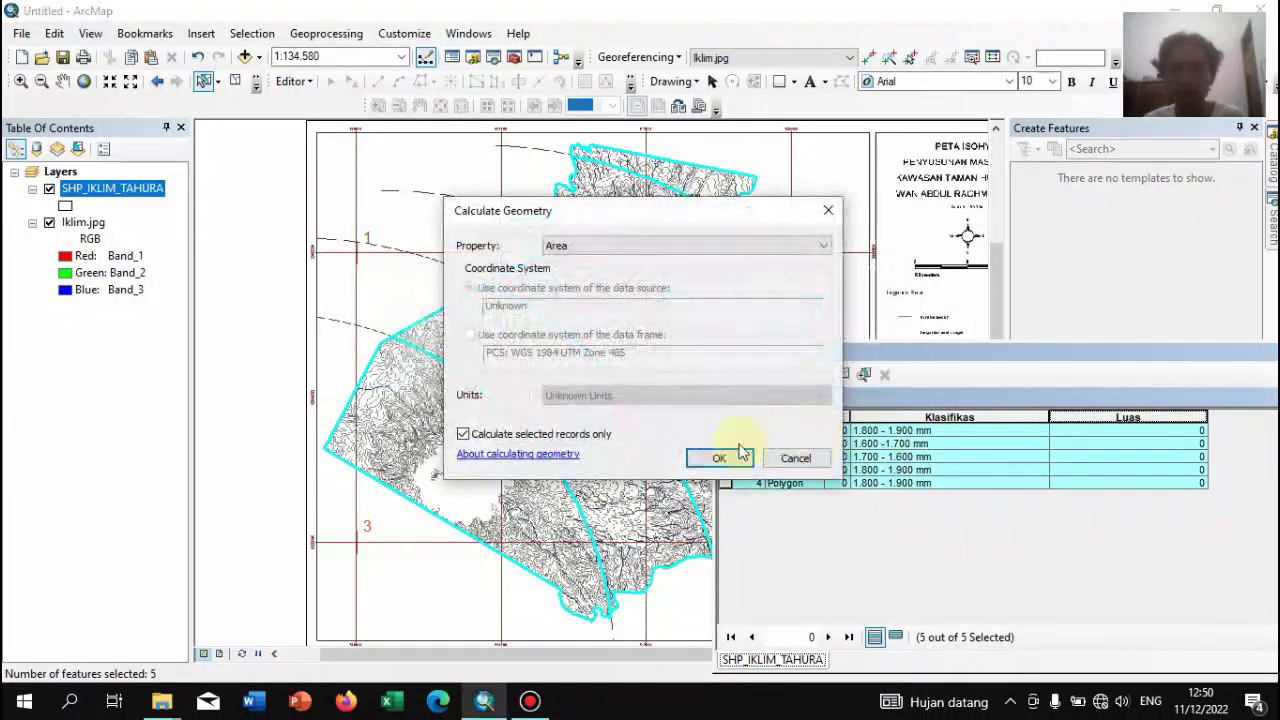
{"action": "left_click", "coordinate": [724, 460]}
{"action": "left_click", "coordinate": [605, 391]}
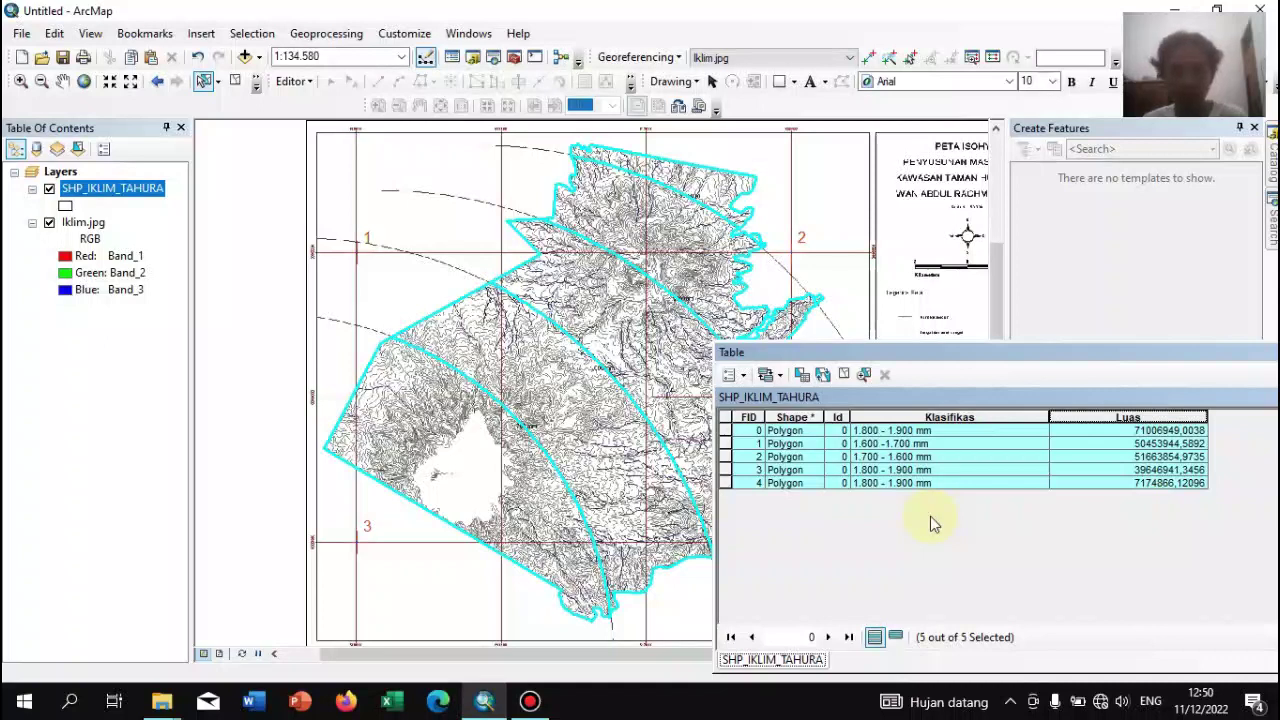
Narrow the Luas column in the attribute table and close the table
{"action": "left_click_drag", "start_coordinate": [948, 360], "coordinate": [691, 277]}
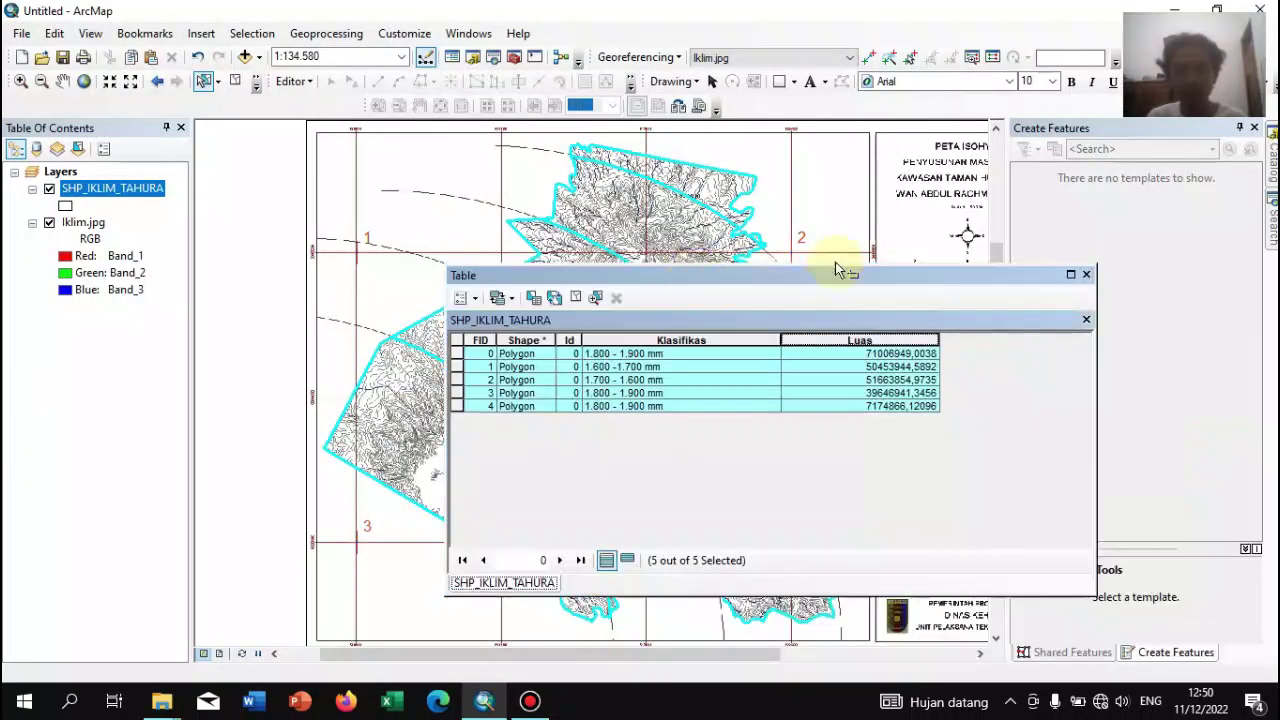
{"action": "left_click_drag", "start_coordinate": [935, 340], "coordinate": [875, 340]}
{"action": "left_click", "coordinate": [1086, 275]}
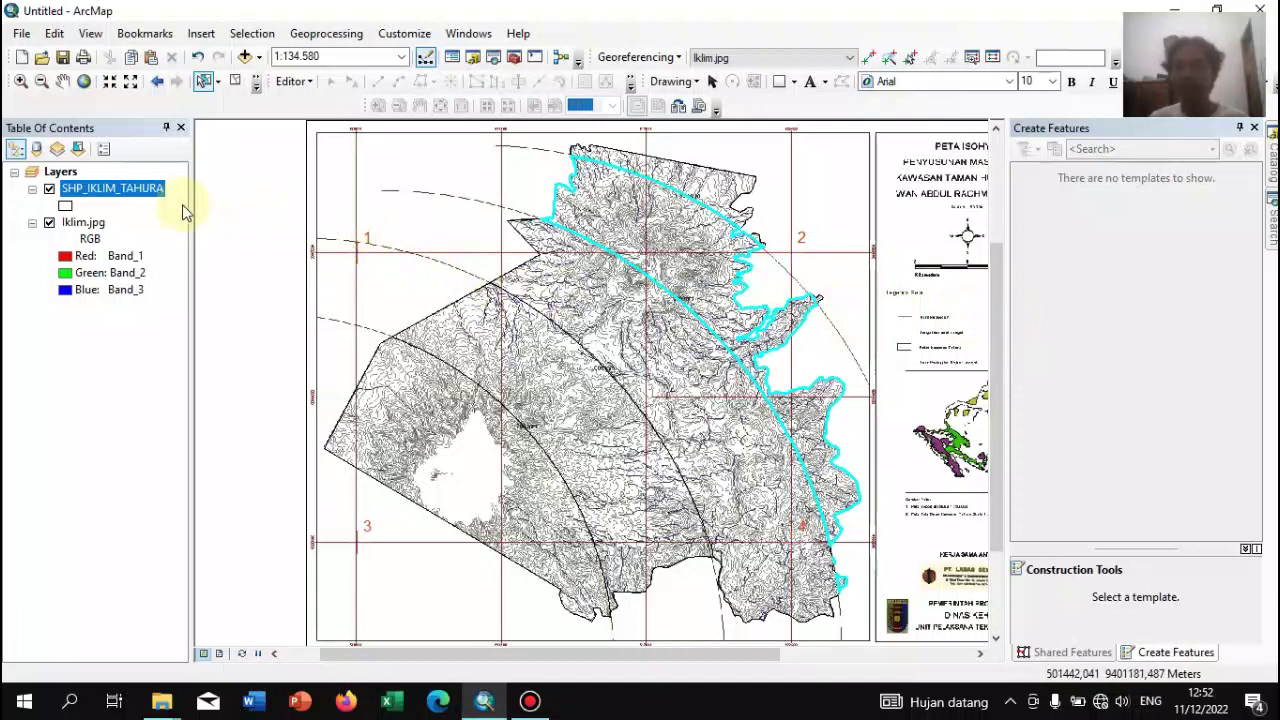
Reopen the SHP_IKLIM_TAHURA attribute table and add a Text field named Keterangan
{"action": "right_click", "coordinate": [143, 193]}
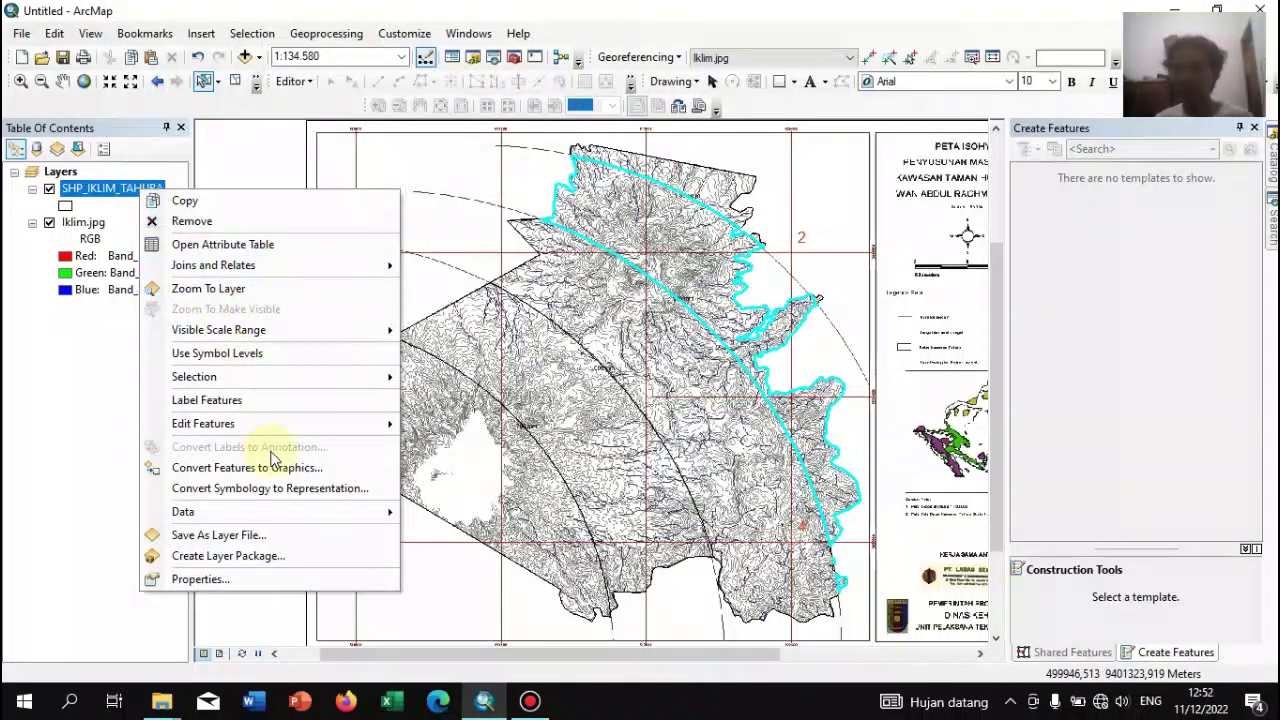
{"action": "left_click", "coordinate": [245, 244]}
{"action": "left_click", "coordinate": [463, 297]}
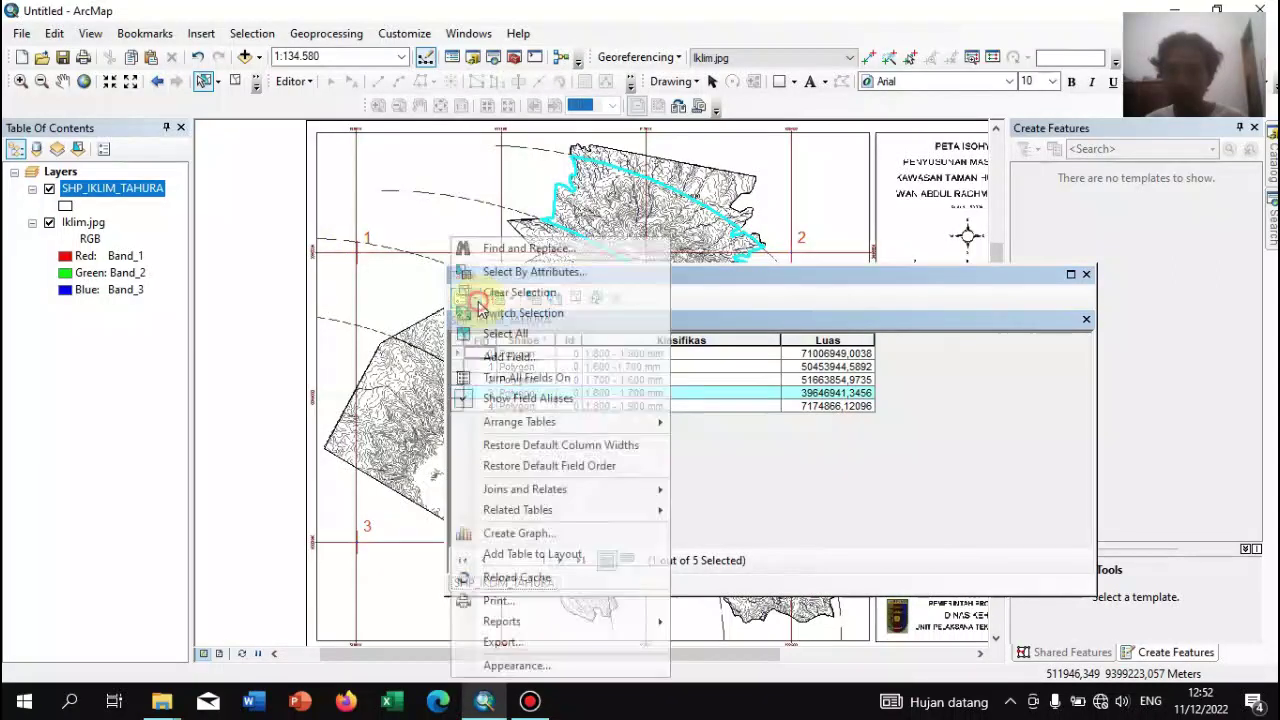
{"action": "left_click", "coordinate": [533, 362]}
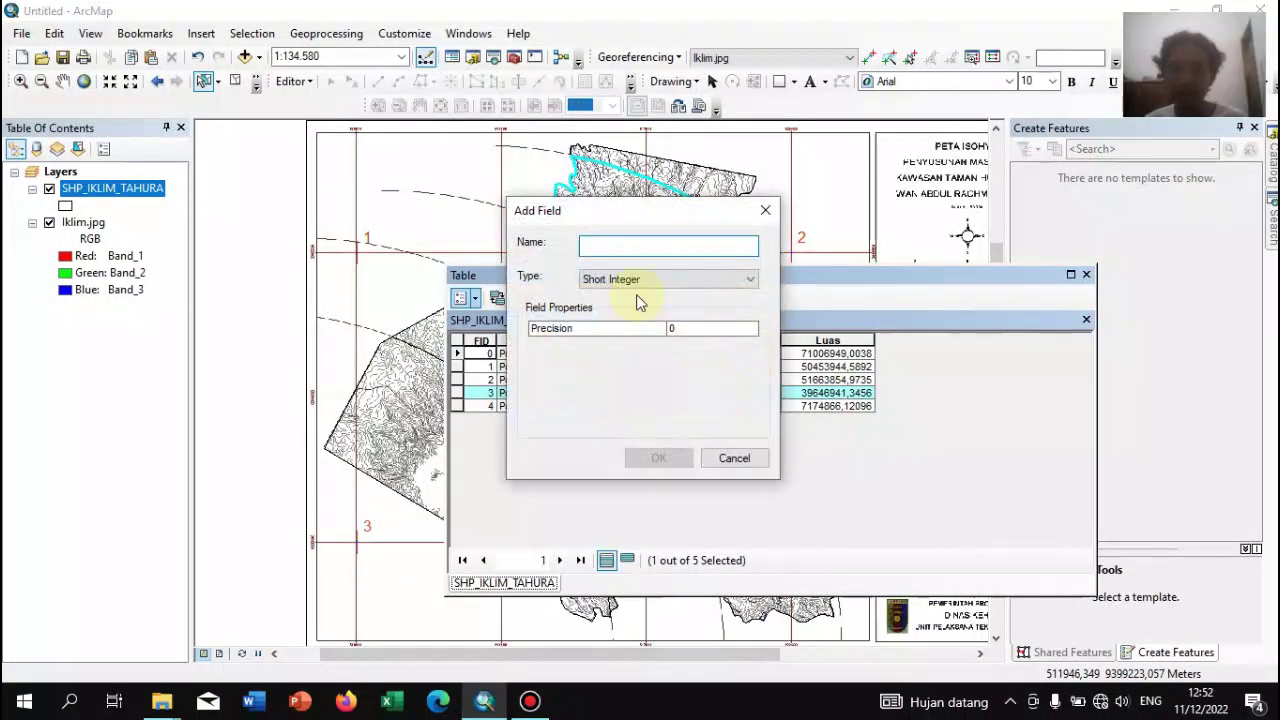
{"action": "type", "text": "Keterangan"}
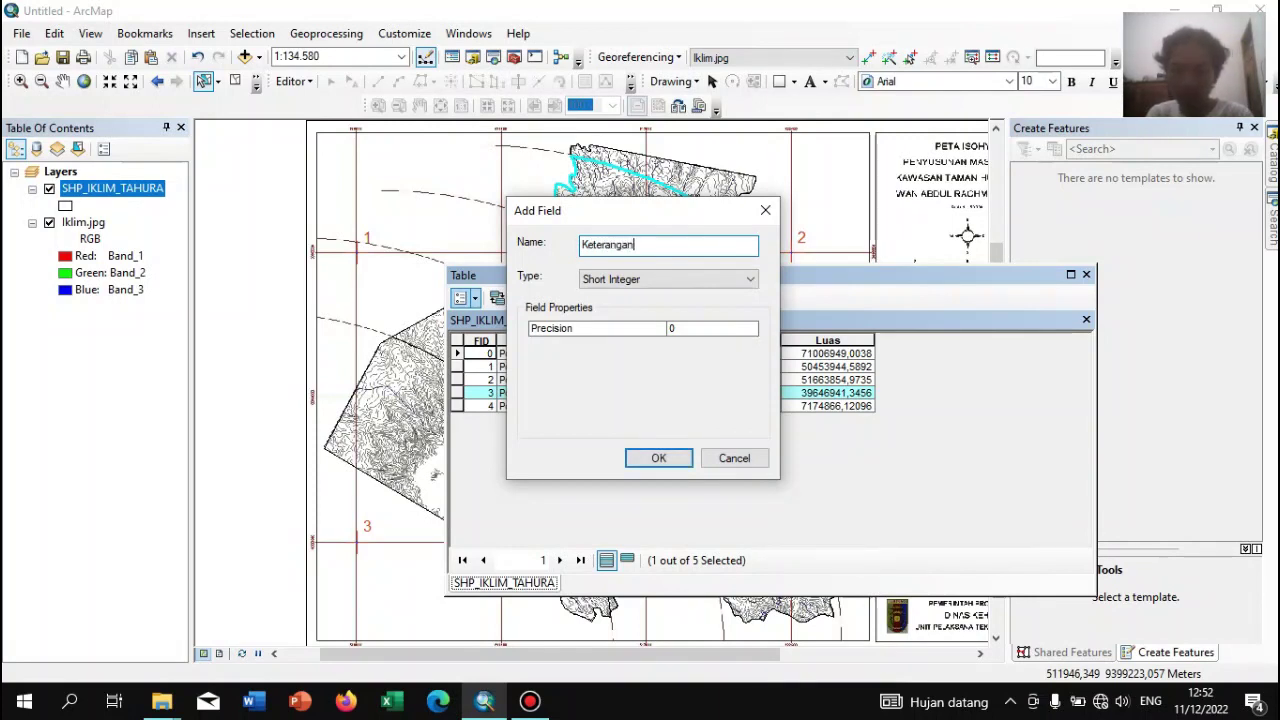
{"action": "left_click", "coordinate": [665, 279]}
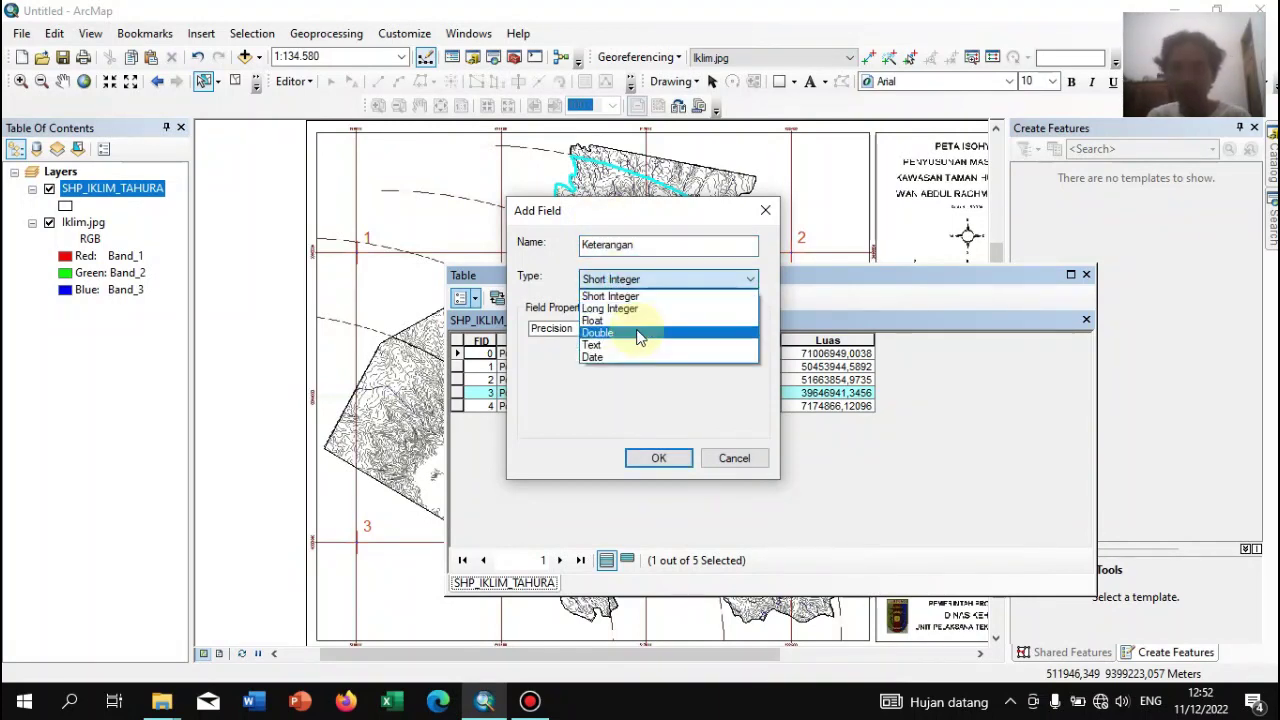
{"action": "left_click", "coordinate": [636, 346]}
{"action": "left_click", "coordinate": [658, 458]}
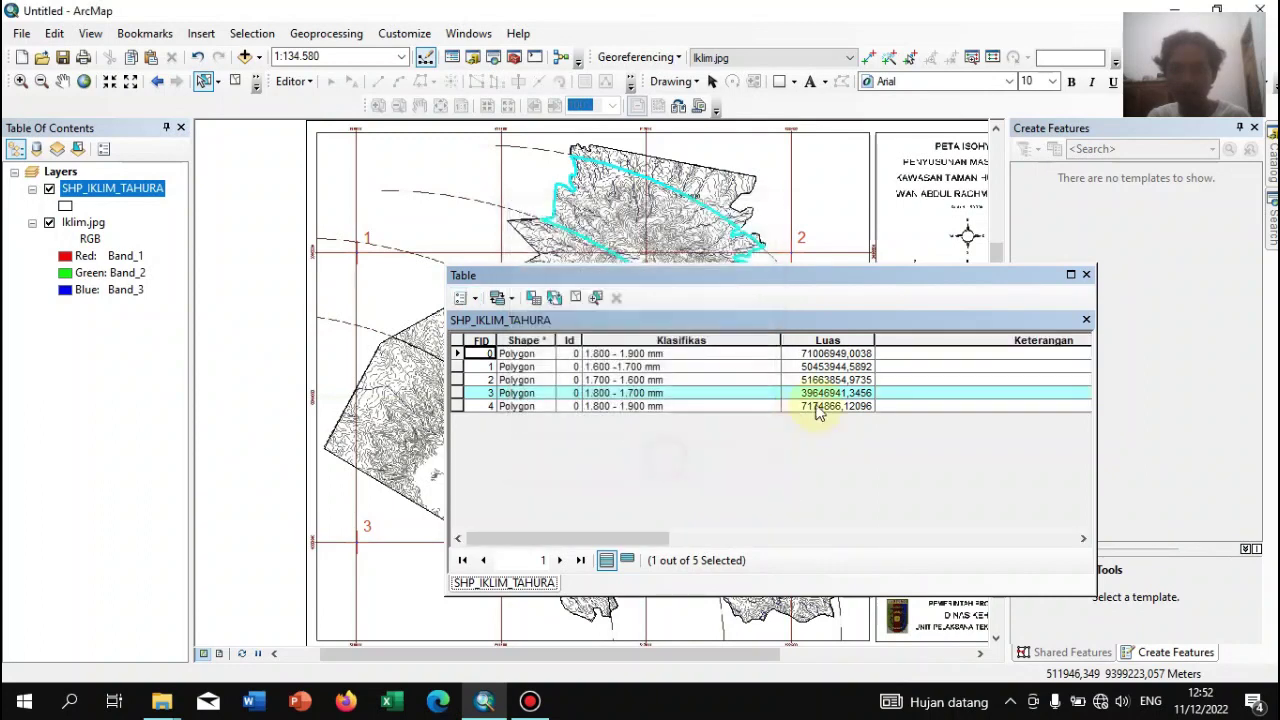
Narrow the Klasifikas and Keterangan columns in the SHP_IKLIM_TAHURA attribute table
{"action": "left_click_drag", "start_coordinate": [778, 340], "coordinate": [688, 340]}
{"action": "left_click_drag", "start_coordinate": [809, 531], "coordinate": [911, 531]}
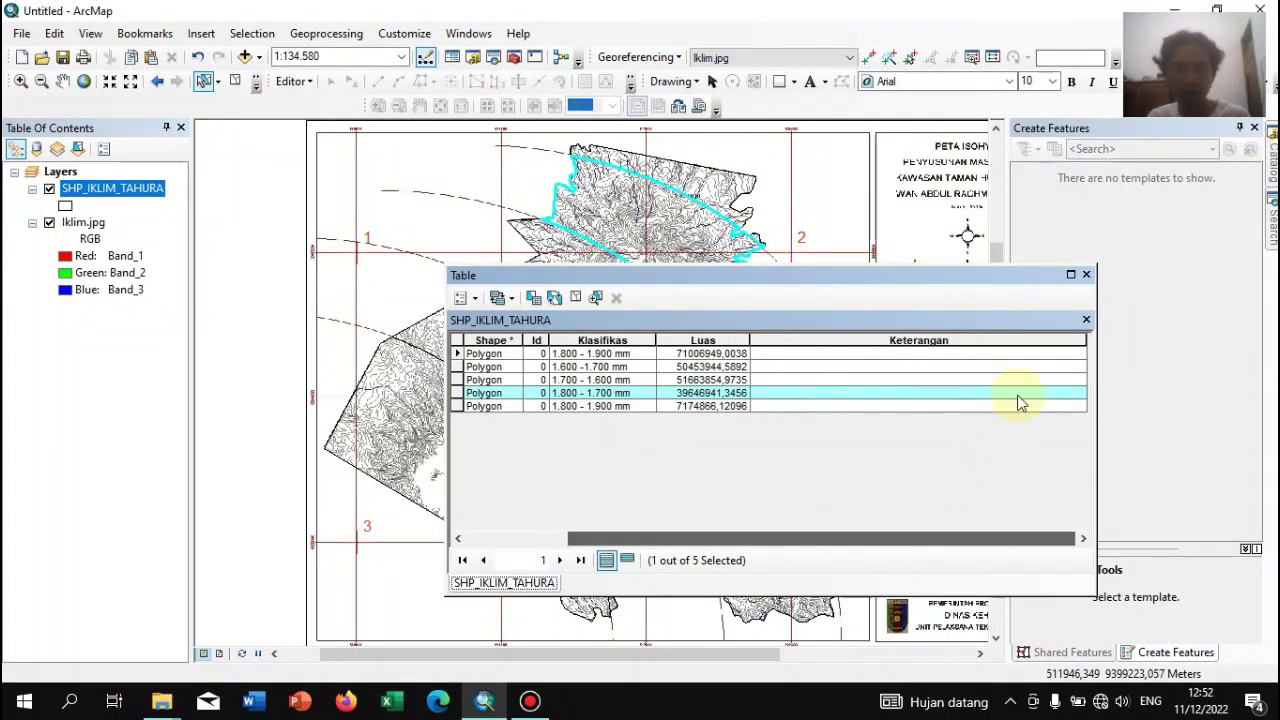
{"action": "left_click_drag", "start_coordinate": [1080, 340], "coordinate": [838, 403]}
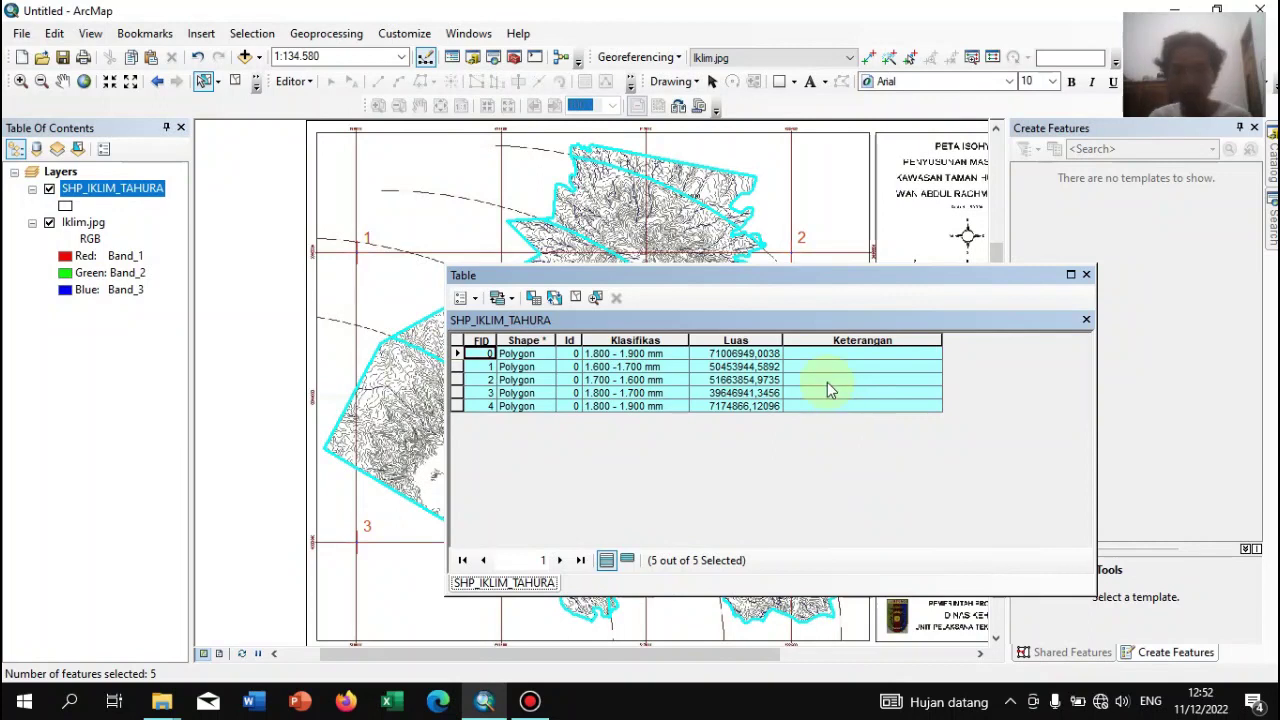
Fill the Keterangan field of all records with "Sangat Rendah" using the Field Calculator and narrow the column
{"action": "right_click", "coordinate": [838, 341]}
{"action": "left_click", "coordinate": [902, 457]}
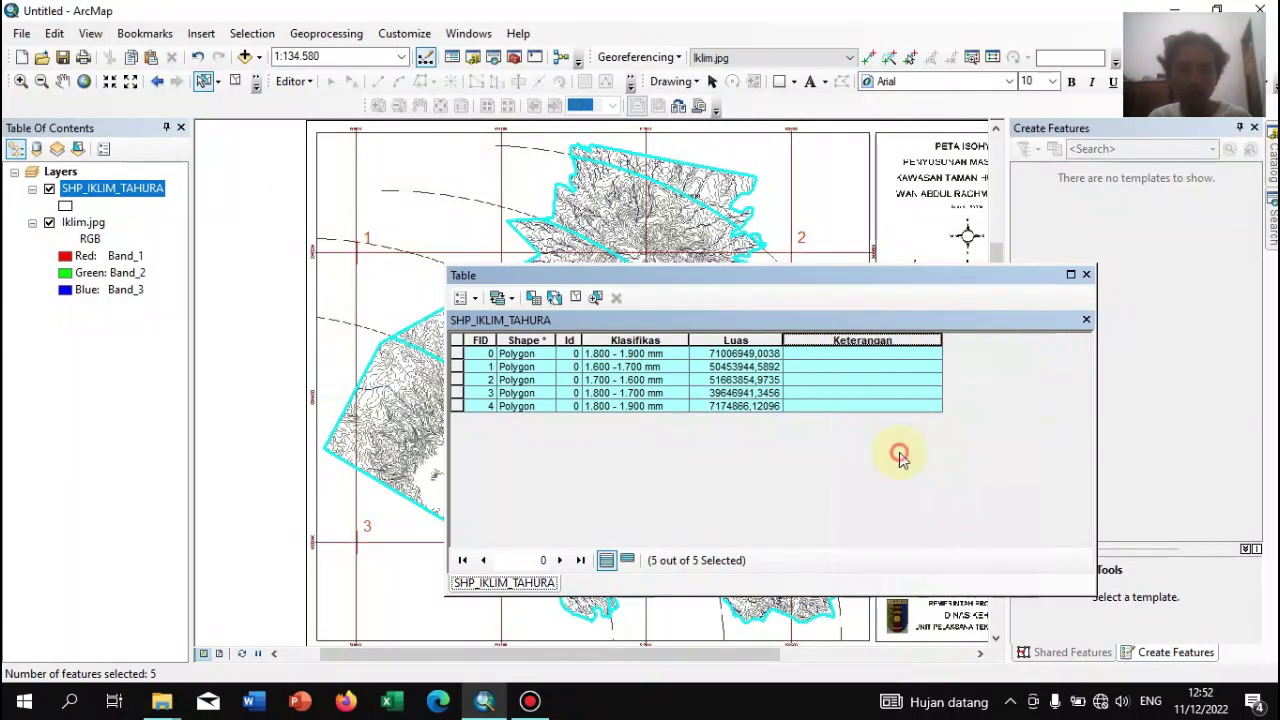
{"action": "left_click", "coordinate": [598, 389]}
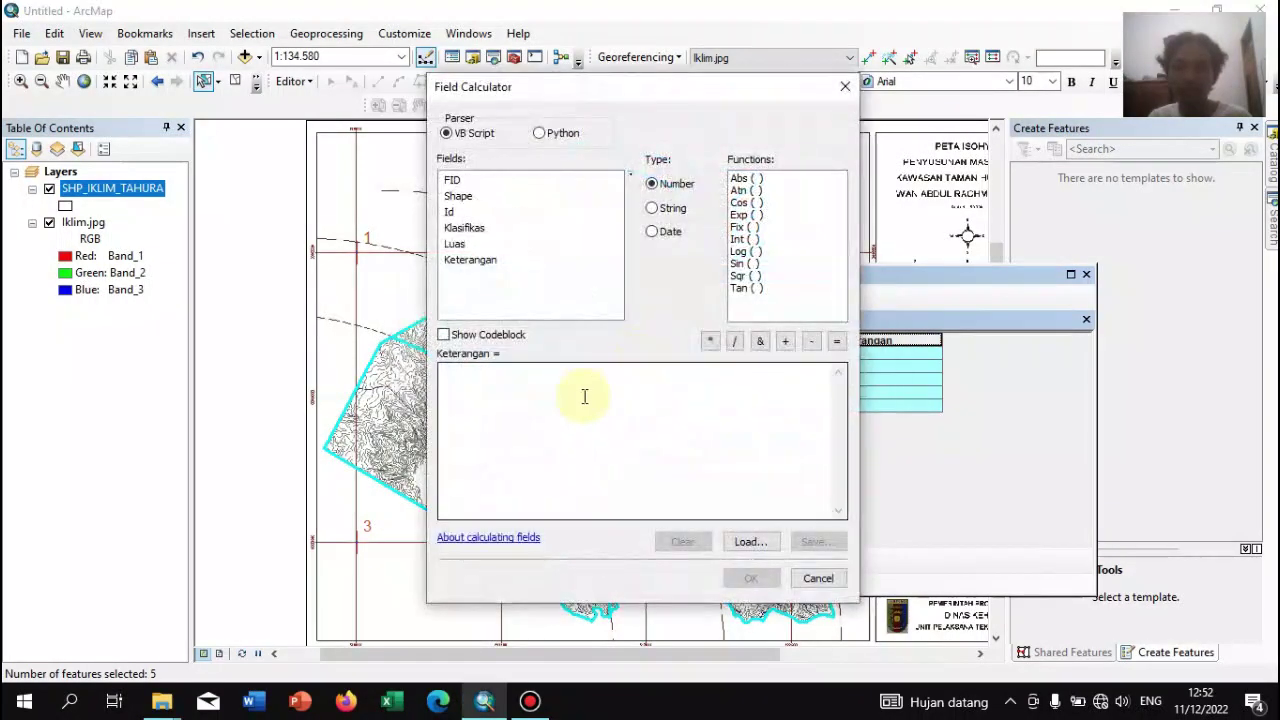
{"action": "type", "text": "\"Sangat Rendah"}
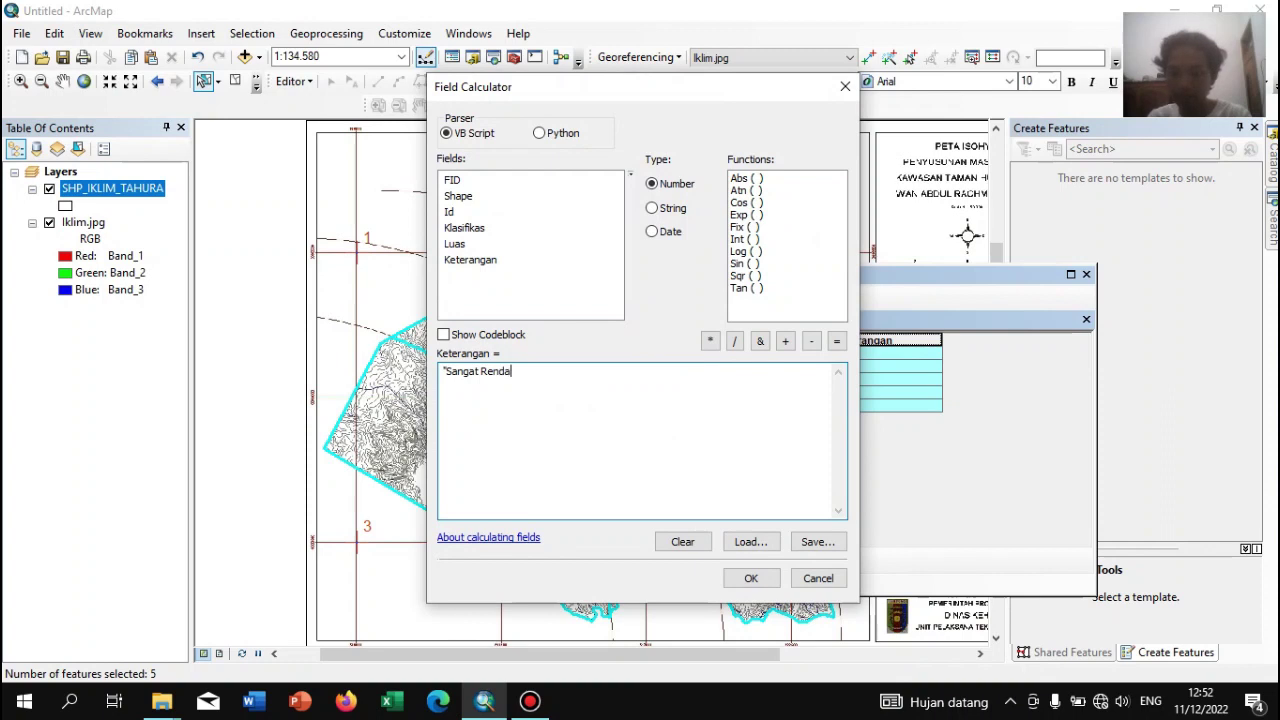
{"action": "left_click", "coordinate": [652, 208]}
{"action": "left_click", "coordinate": [748, 577]}
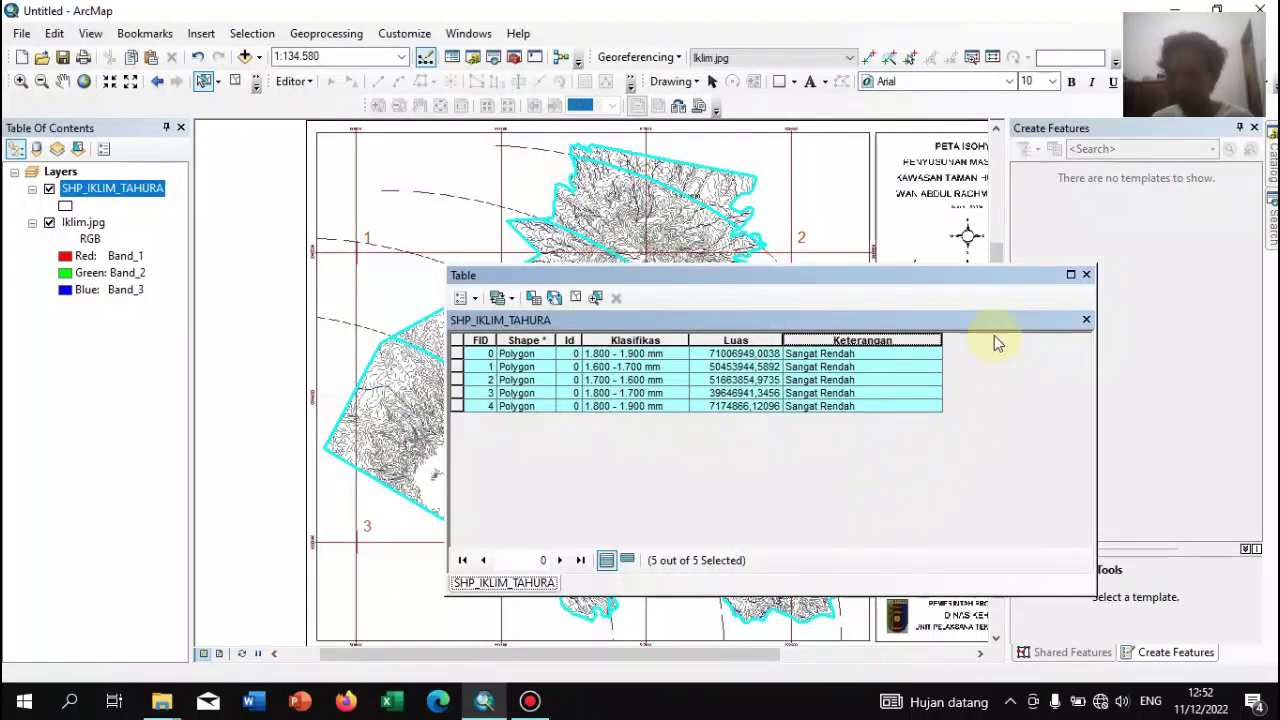
{"action": "left_click_drag", "start_coordinate": [941, 340], "coordinate": [861, 341]}
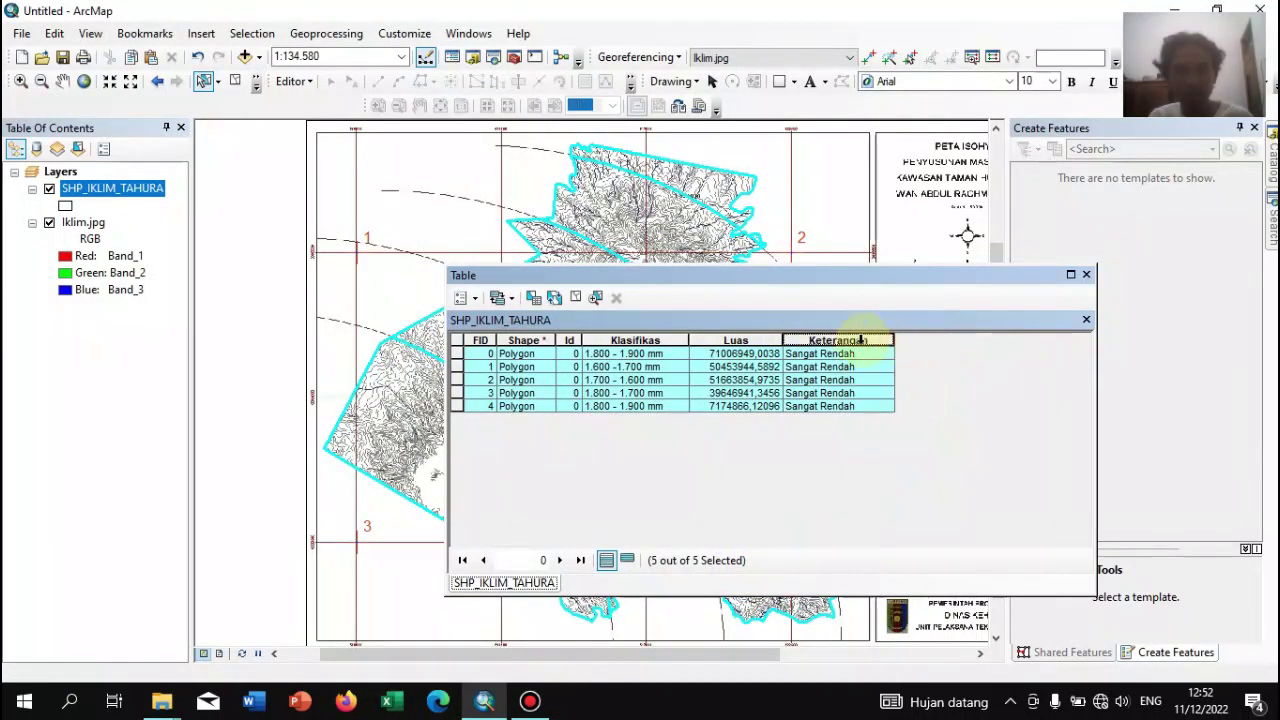
Add a Double field named Skor to the SHP_IKLIM_TAHURA attribute table
{"action": "left_click", "coordinate": [465, 298]}
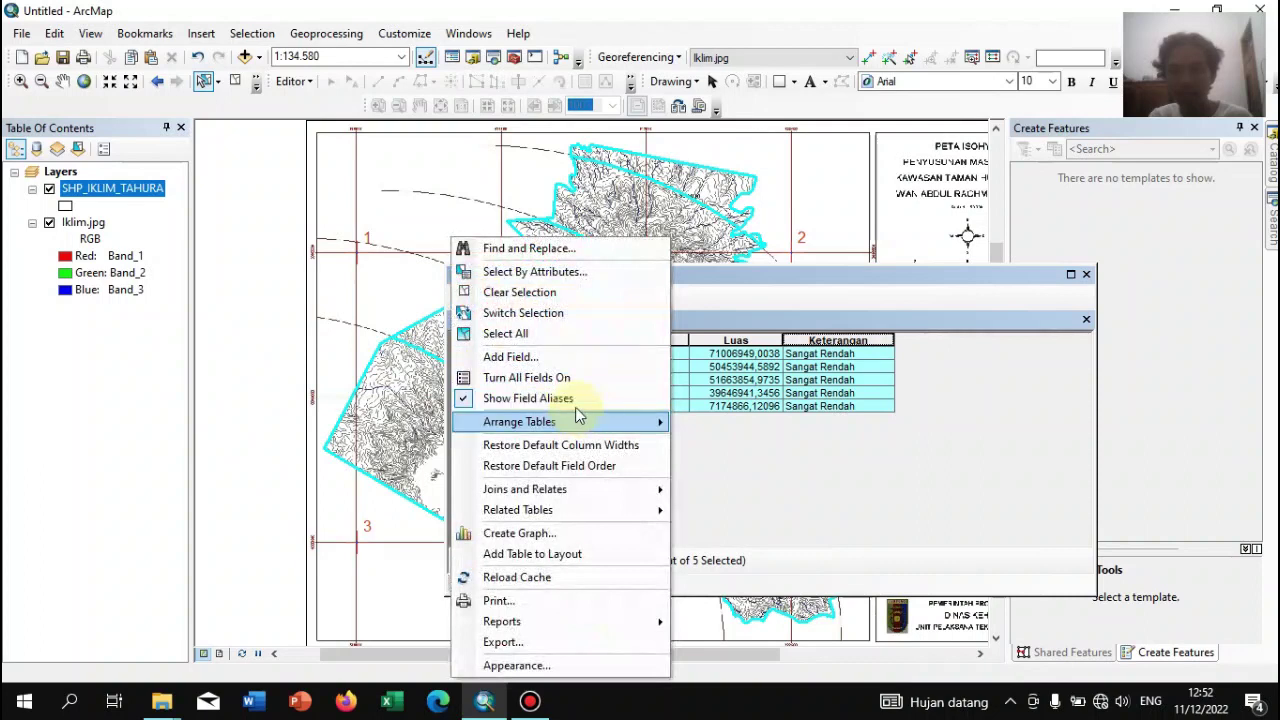
{"action": "left_click", "coordinate": [566, 357]}
{"action": "left_click", "coordinate": [669, 280]}
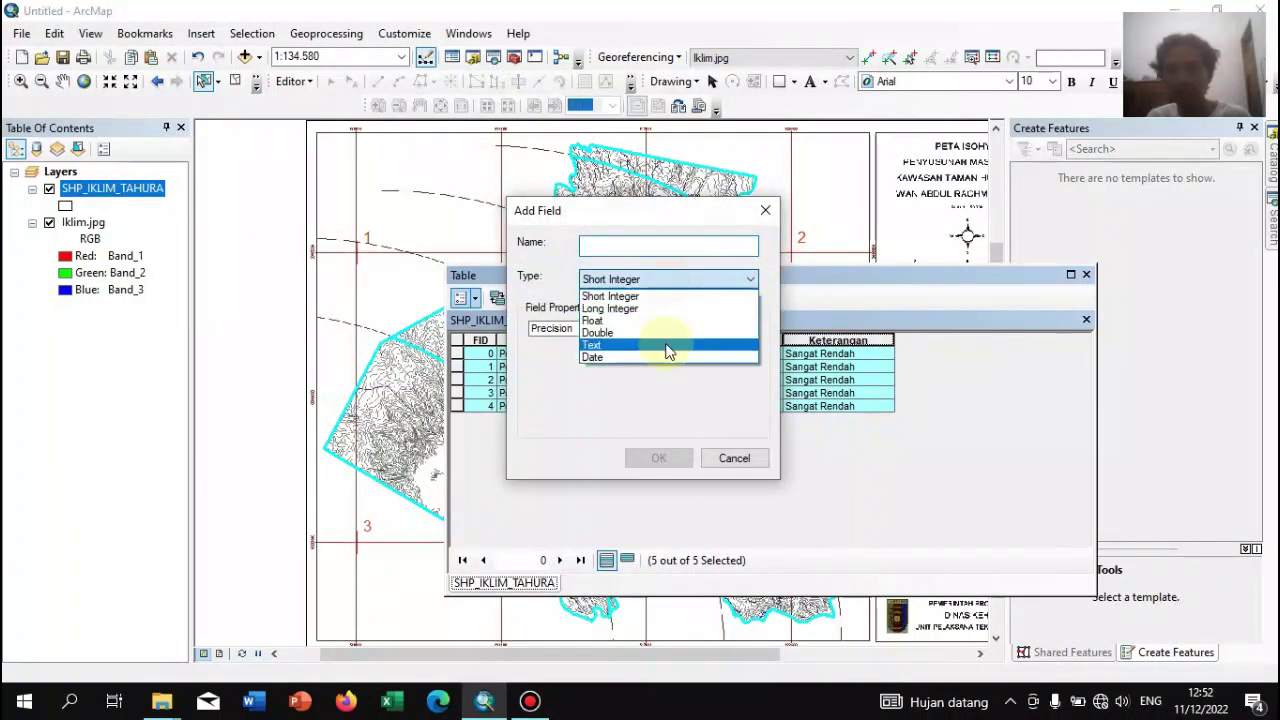
{"action": "left_click", "coordinate": [666, 333]}
{"action": "left_click", "coordinate": [659, 250]}
{"action": "type", "text": "Skor"}
{"action": "key", "text": "Return"}
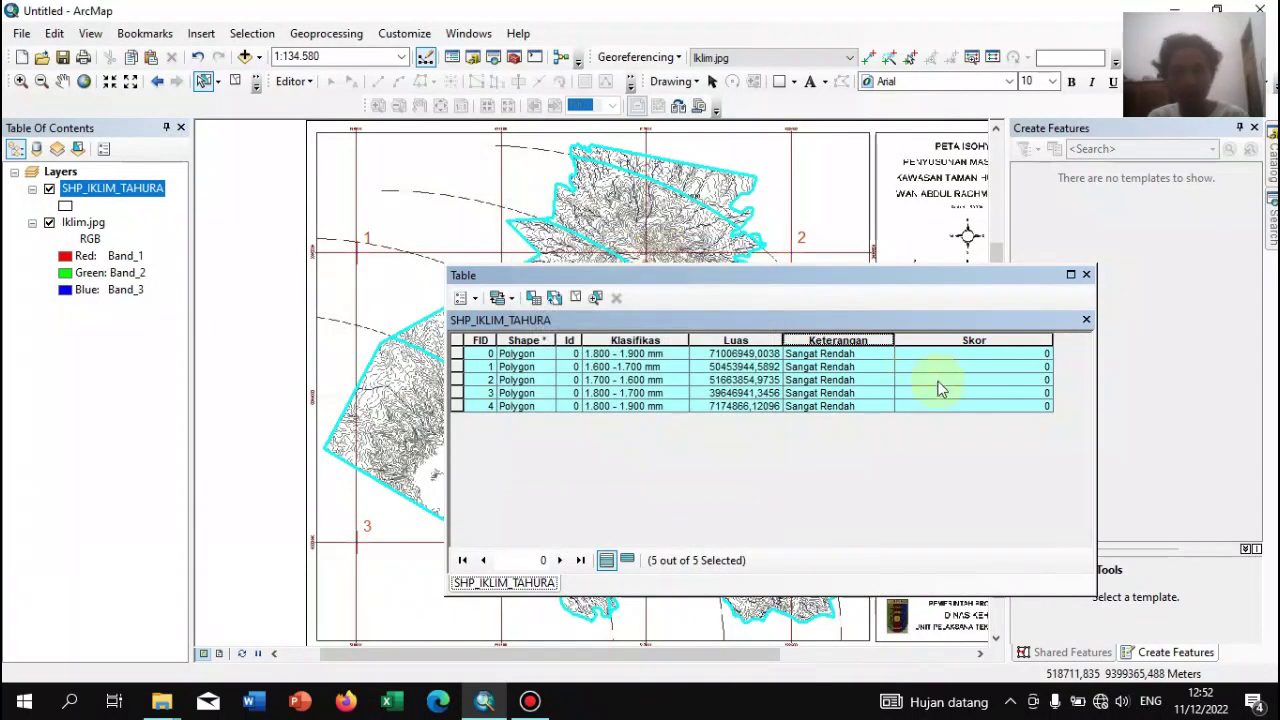
Set Skor to 10 for all records with the Field Calculator, narrow its column and close the table
{"action": "right_click", "coordinate": [965, 338]}
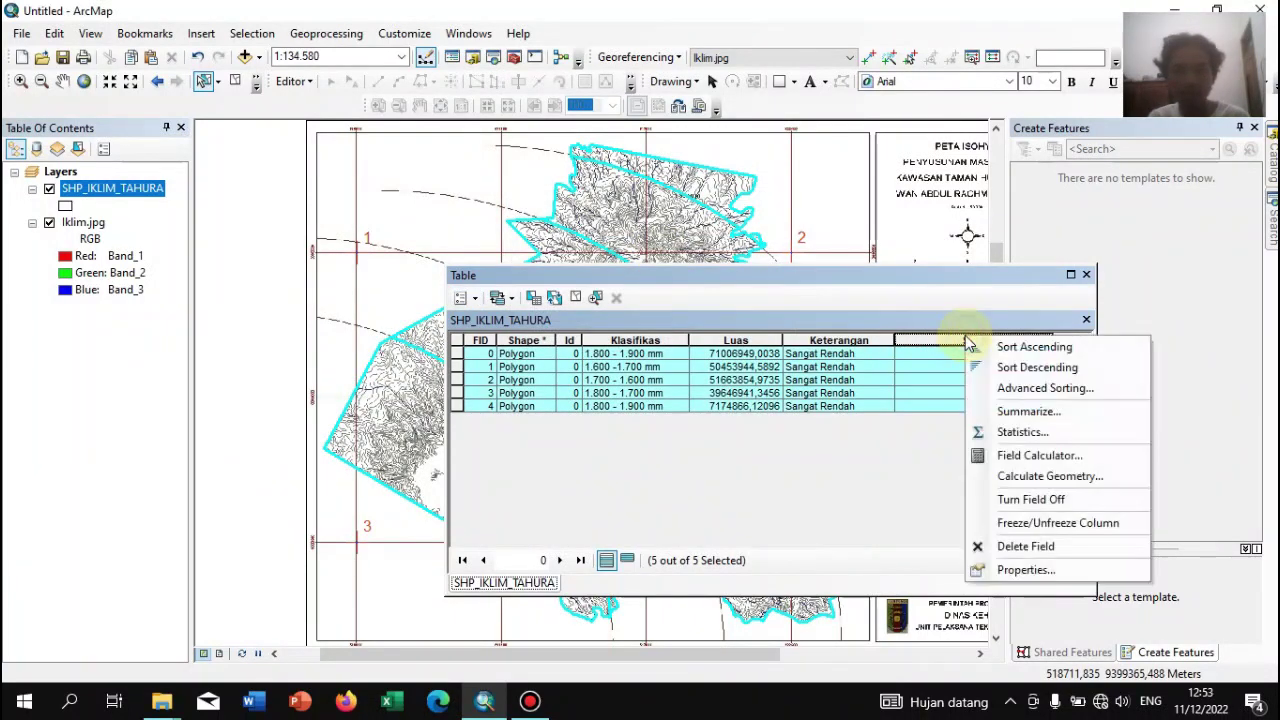
{"action": "left_click", "coordinate": [1021, 453]}
{"action": "left_click", "coordinate": [592, 387]}
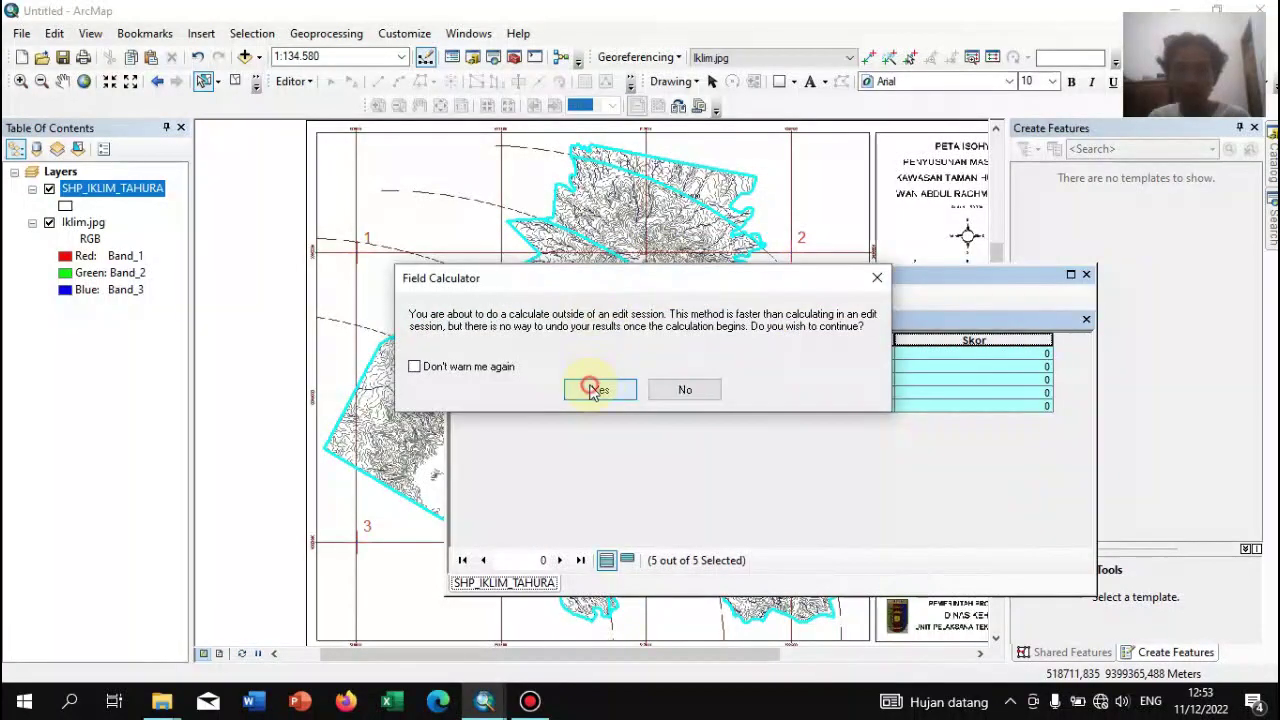
{"action": "left_click_drag", "start_coordinate": [571, 371], "coordinate": [412, 378]}
{"action": "type", "text": "10"}
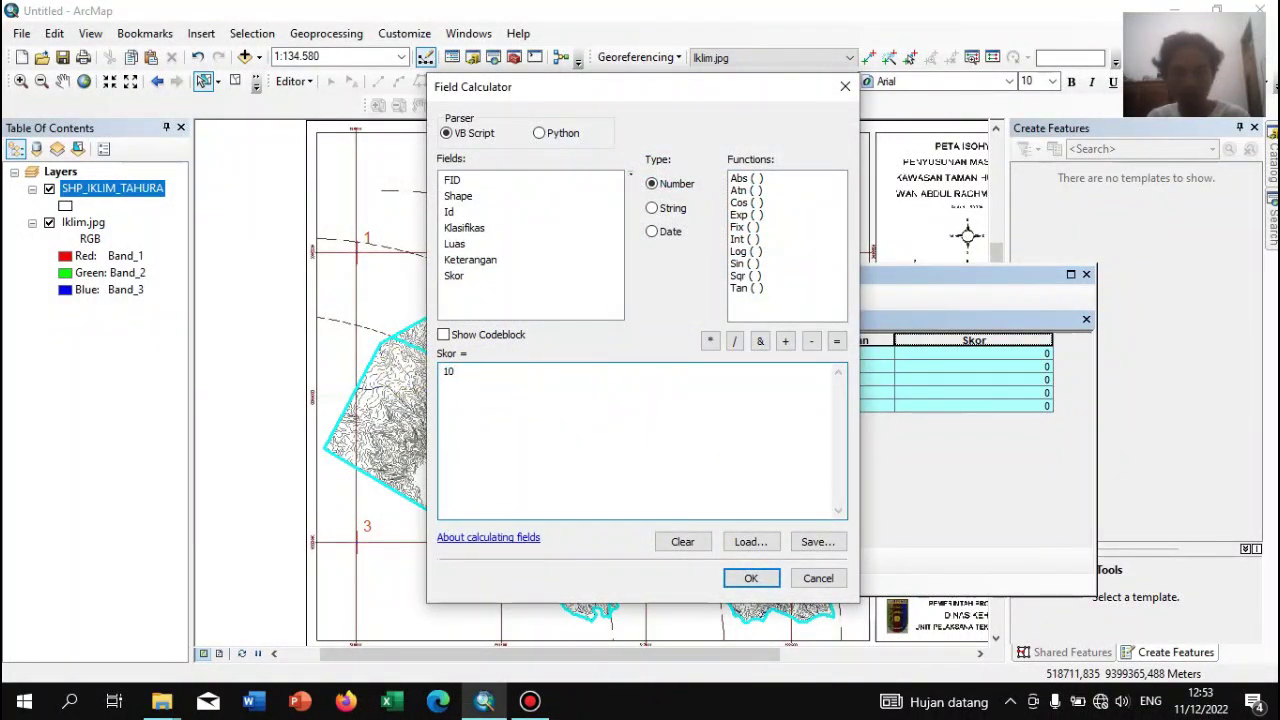
{"action": "left_click", "coordinate": [755, 579]}
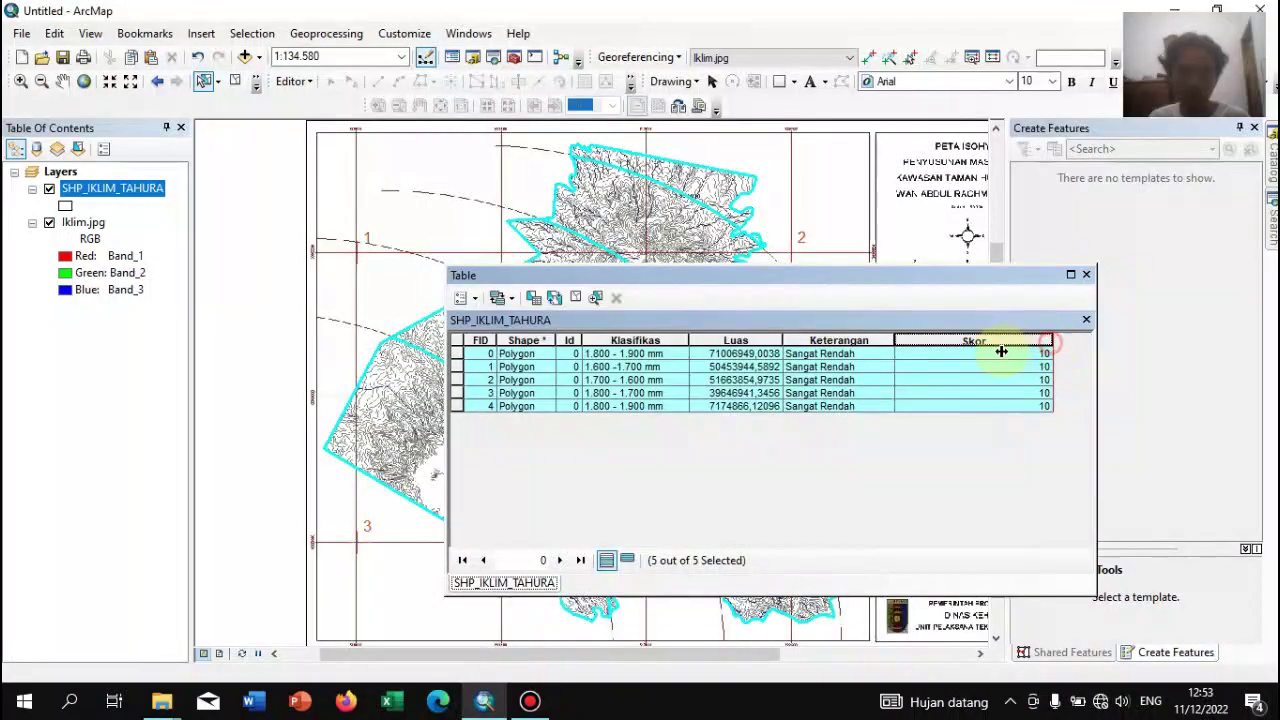
{"action": "left_click_drag", "start_coordinate": [968, 360], "coordinate": [968, 360]}
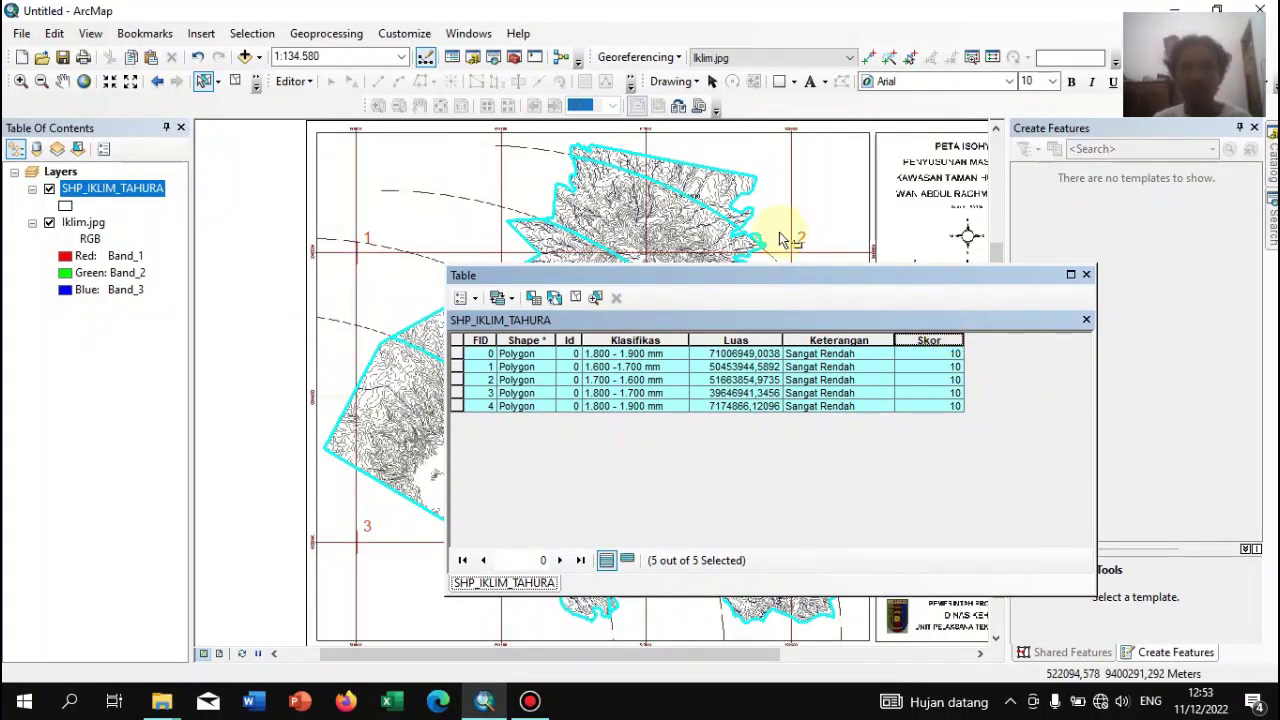
{"action": "left_click", "coordinate": [1087, 274]}
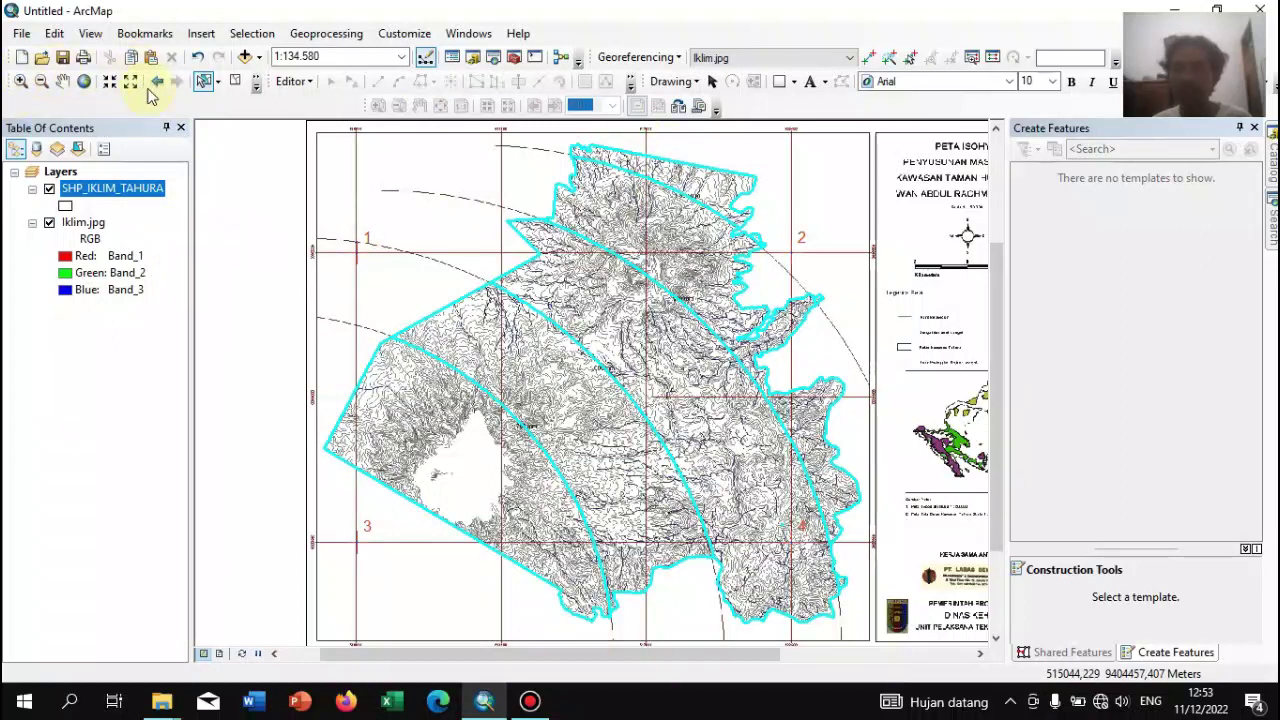
Set the SHP_IKLIM_TAHURA label field to Klasifikas and the label placement to remove duplicate labels
{"action": "right_click", "coordinate": [130, 193]}
{"action": "left_click", "coordinate": [233, 574]}
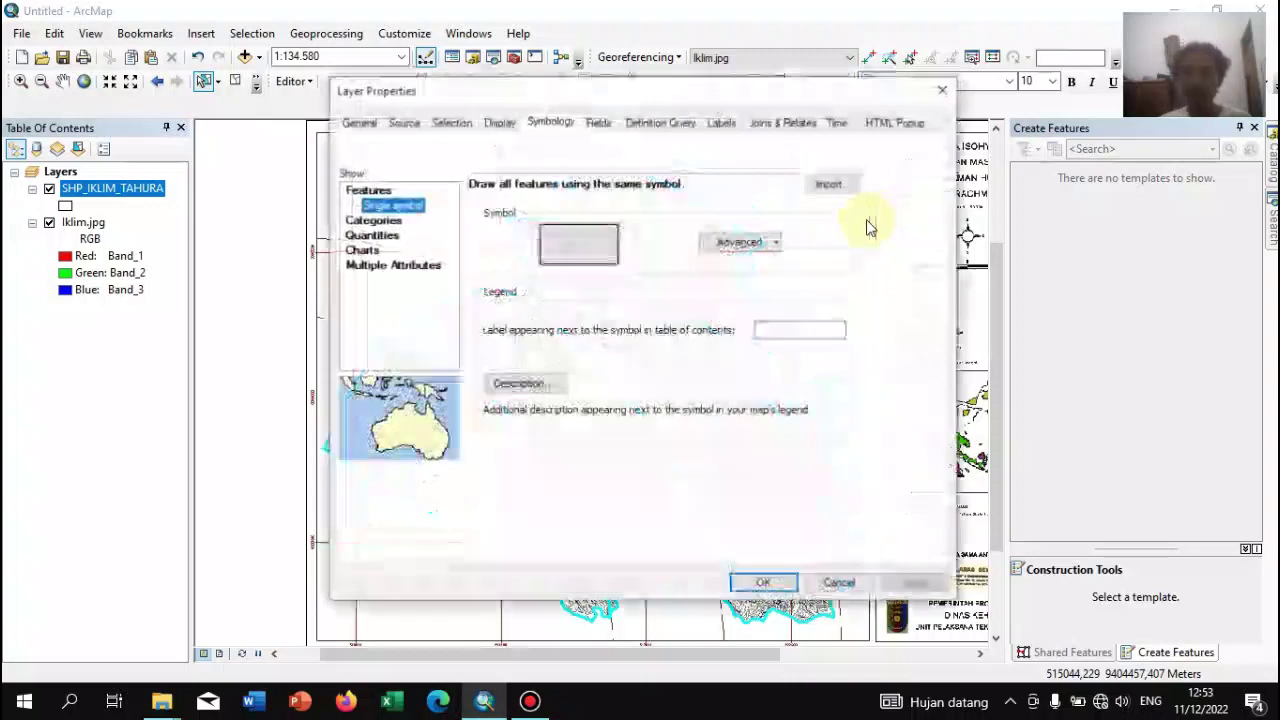
{"action": "left_click", "coordinate": [722, 124]}
{"action": "left_click", "coordinate": [707, 276]}
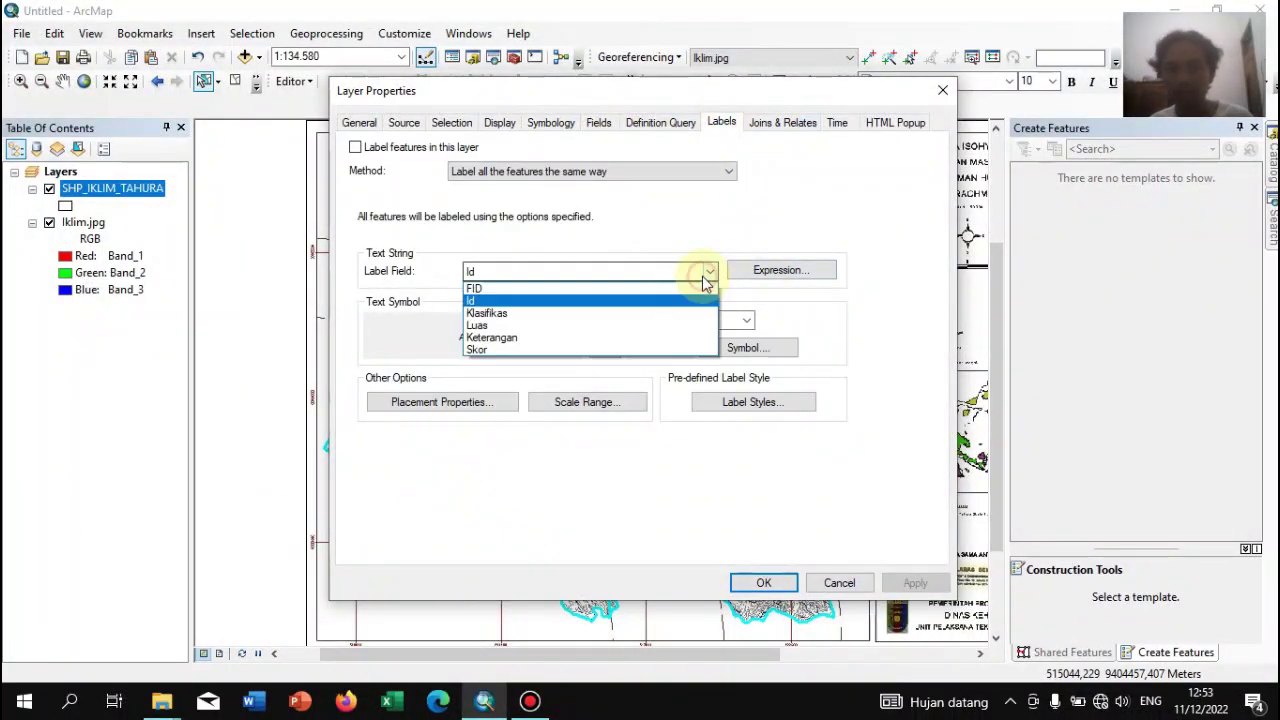
{"action": "left_click", "coordinate": [667, 324]}
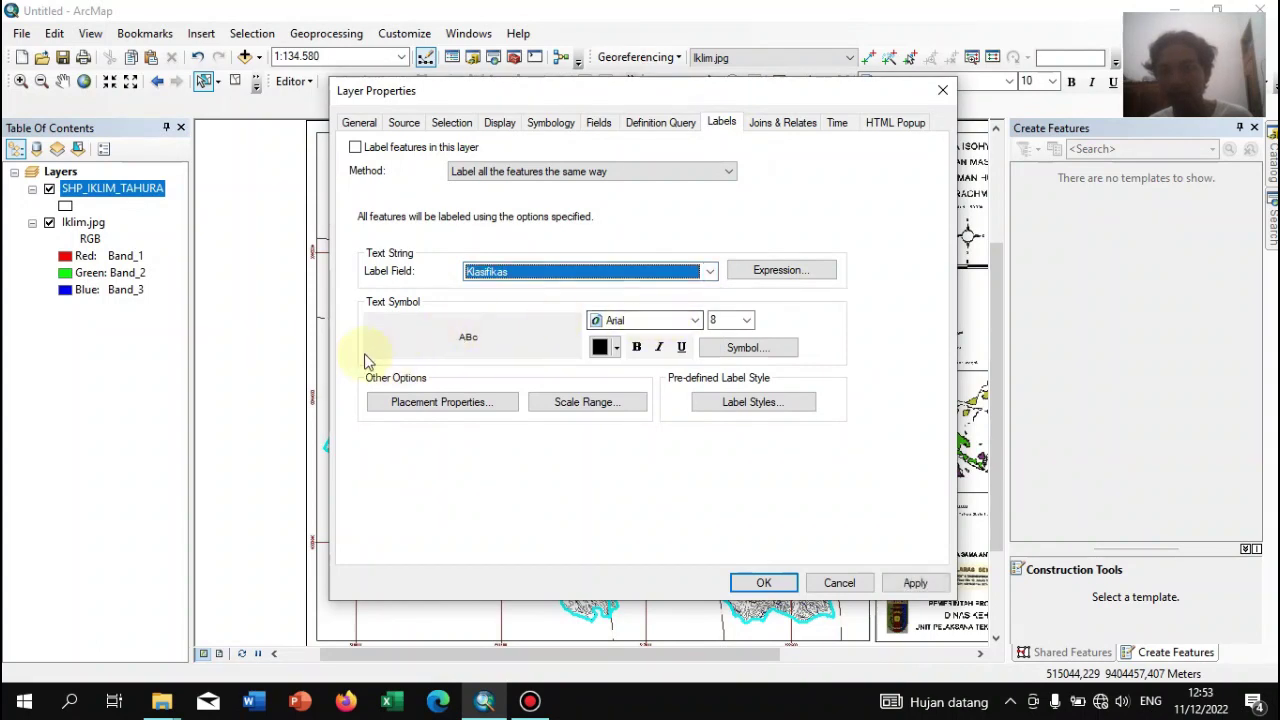
{"action": "left_click", "coordinate": [419, 414]}
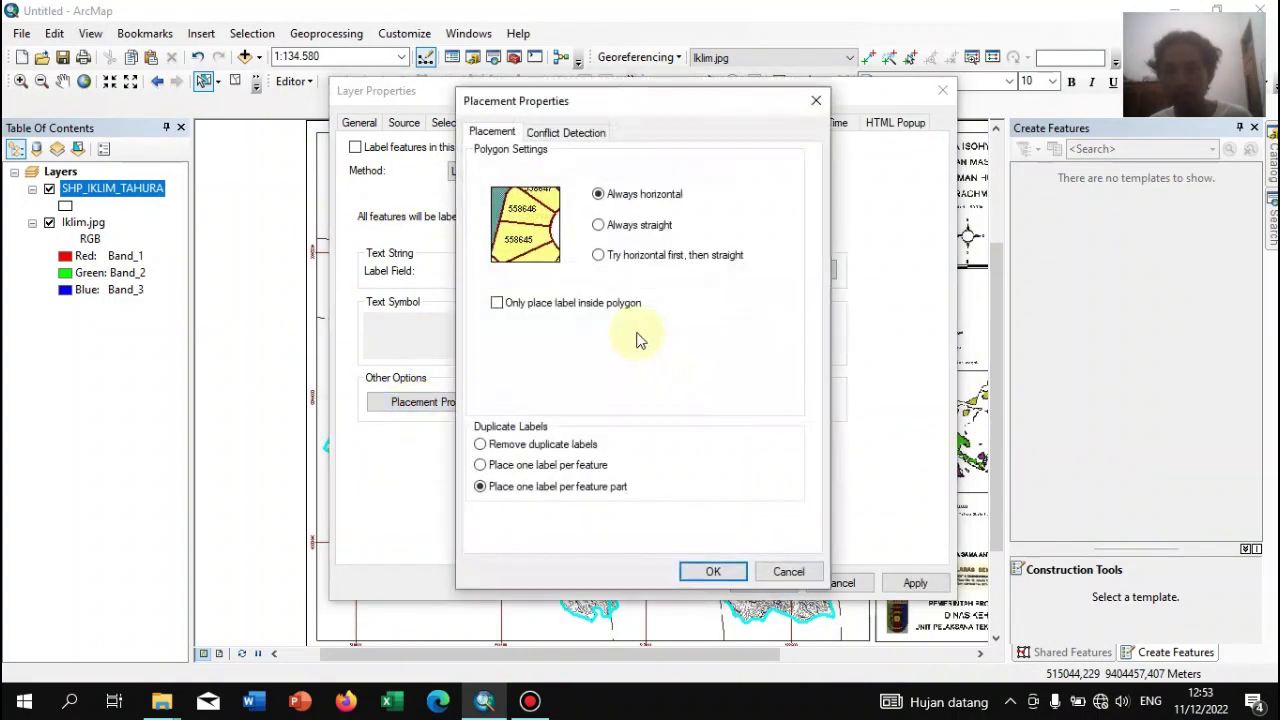
{"action": "left_click", "coordinate": [528, 444]}
{"action": "left_click", "coordinate": [715, 571]}
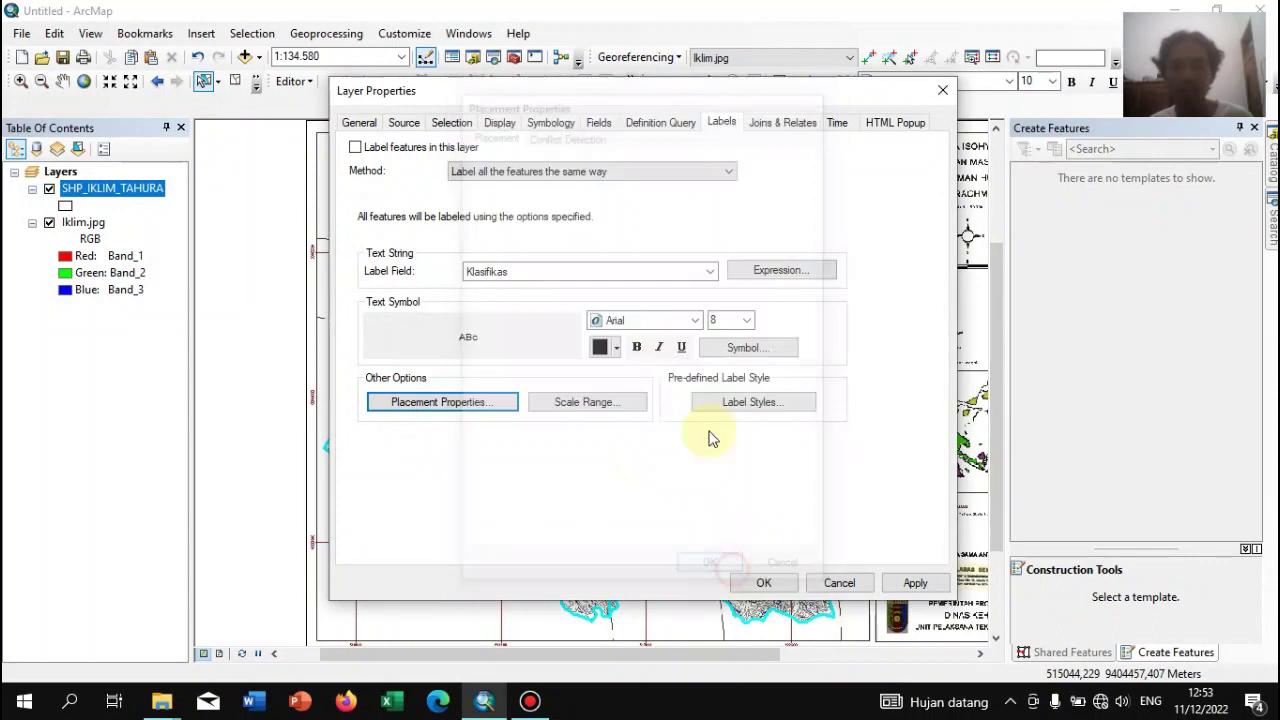
Symbolize SHP_IKLIM_TAHURA by unique values of the Klasifikas field with all values added, and apply the layer properties
{"action": "left_click", "coordinate": [540, 125]}
{"action": "left_click", "coordinate": [386, 186]}
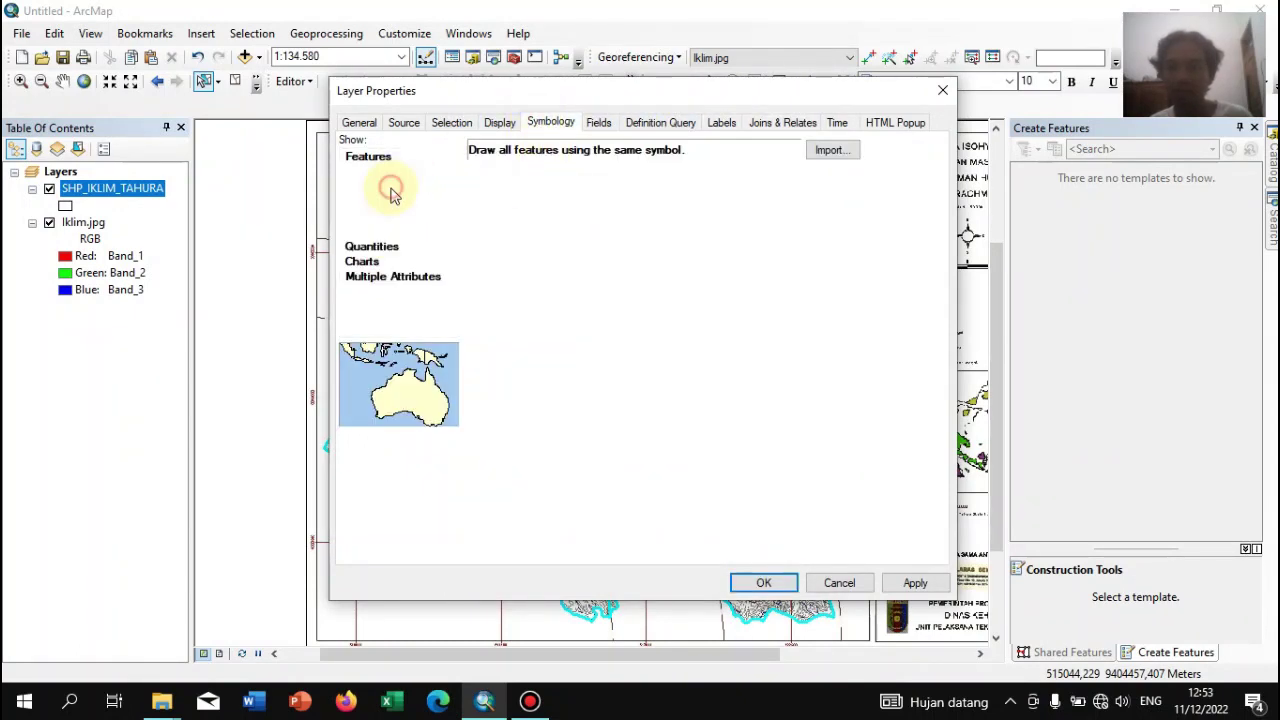
{"action": "left_click", "coordinate": [530, 424]}
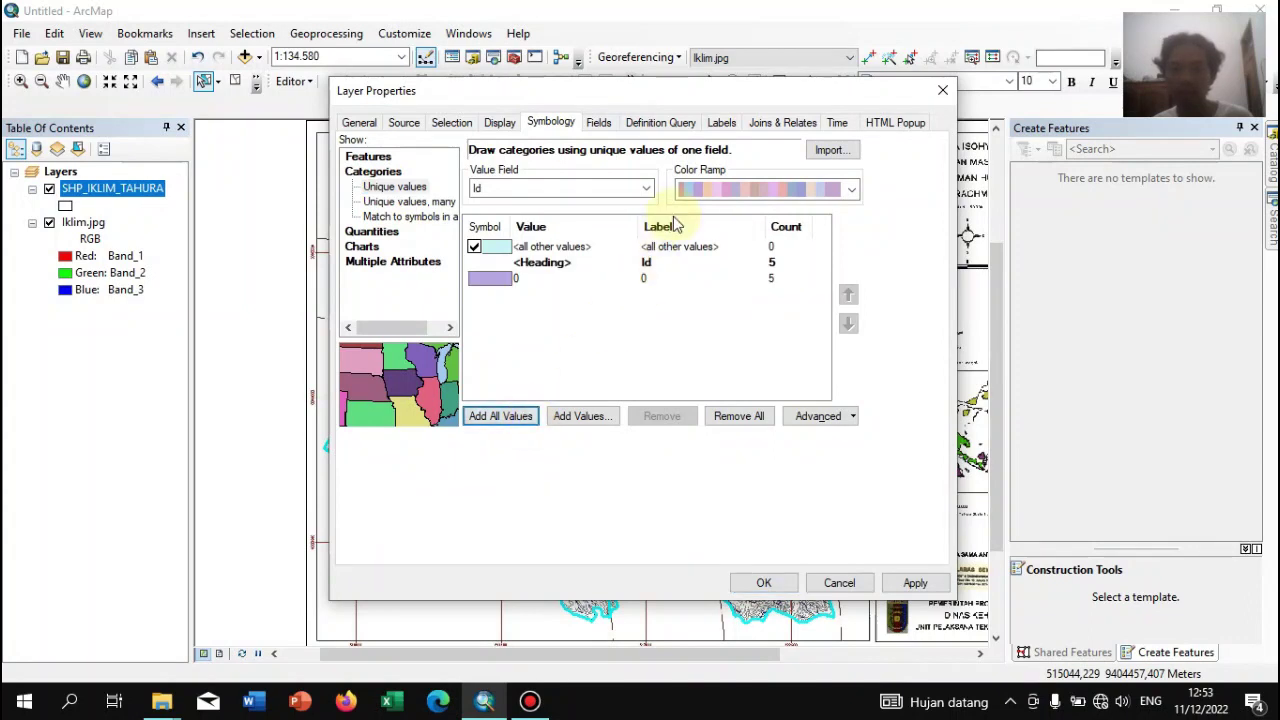
{"action": "left_click", "coordinate": [644, 190]}
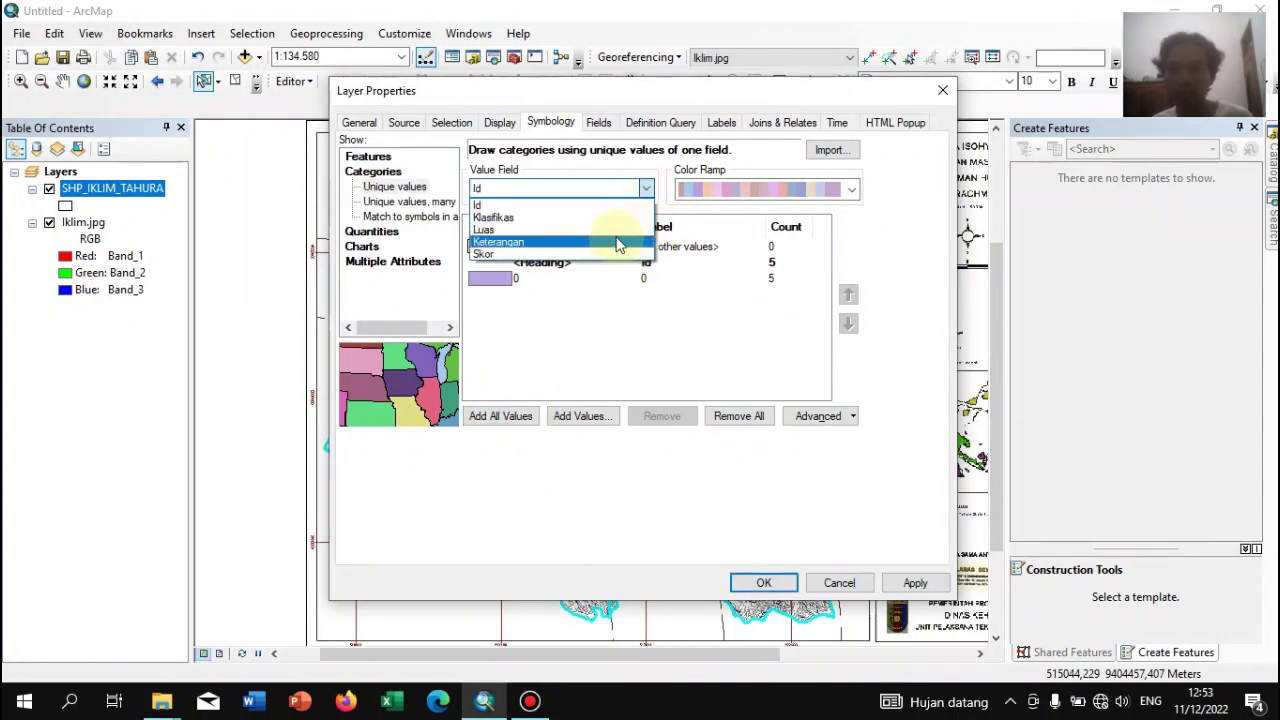
{"action": "left_click", "coordinate": [612, 215]}
{"action": "left_click", "coordinate": [508, 415]}
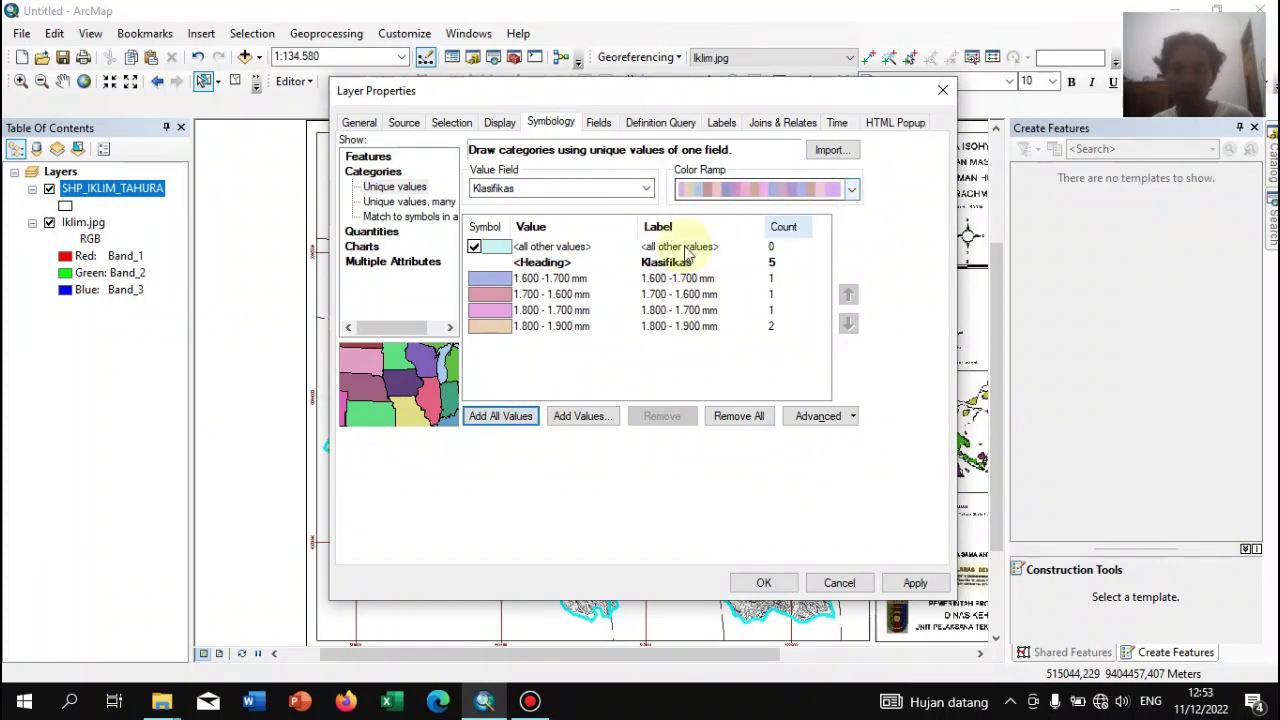
{"action": "left_click", "coordinate": [764, 583]}
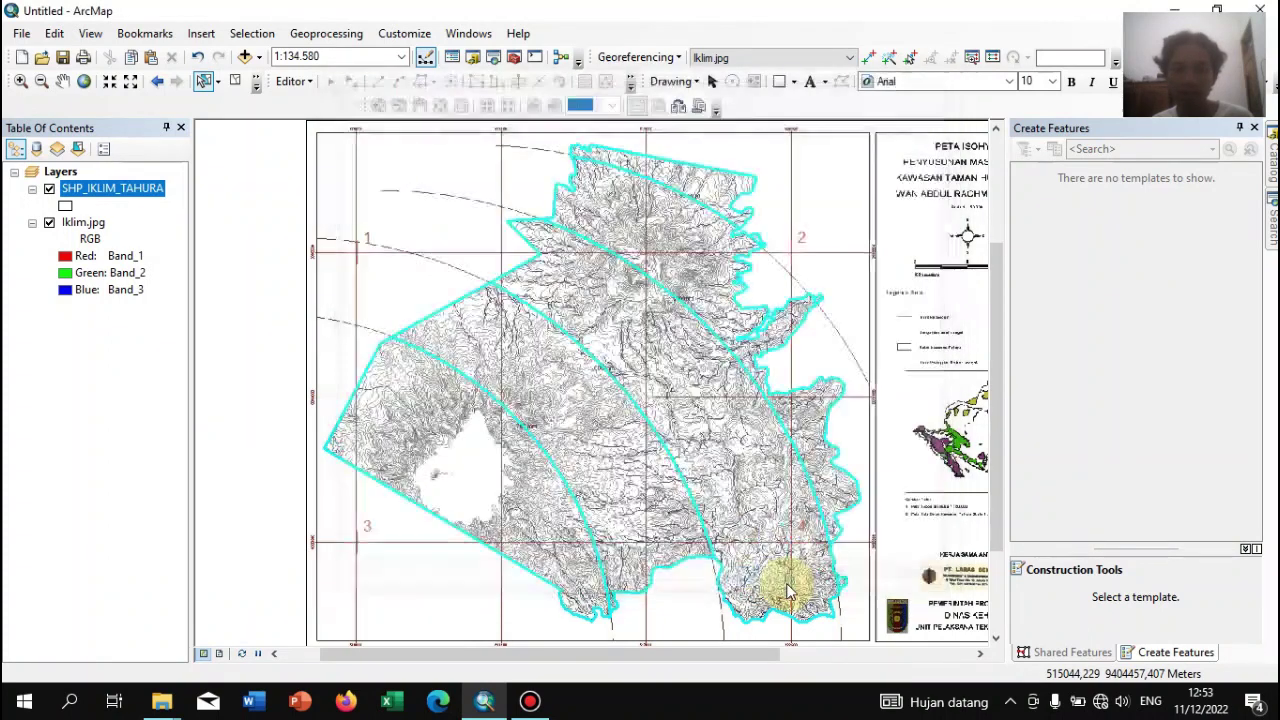
Turn on feature labels for SHP_IKLIM_TAHURA and hide the Iklim.jpg raster layer
{"action": "right_click", "coordinate": [130, 190]}
{"action": "left_click", "coordinate": [268, 396]}
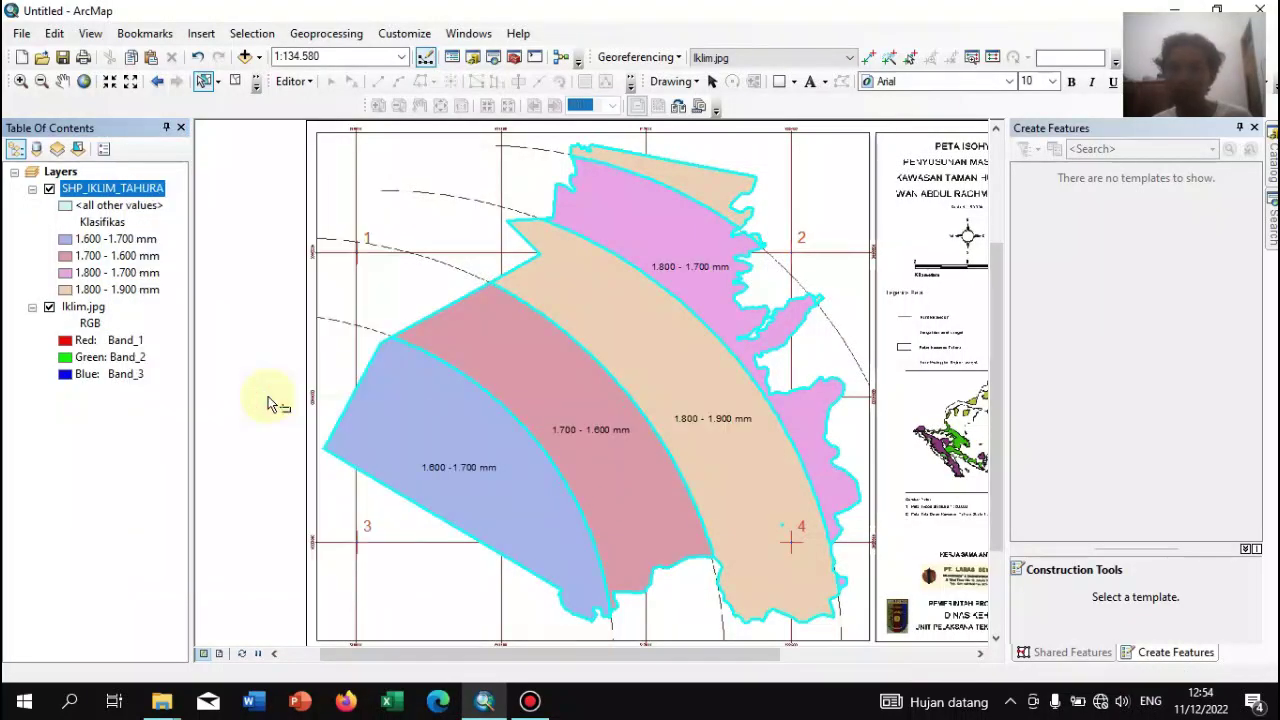
{"action": "left_click", "coordinate": [48, 308]}
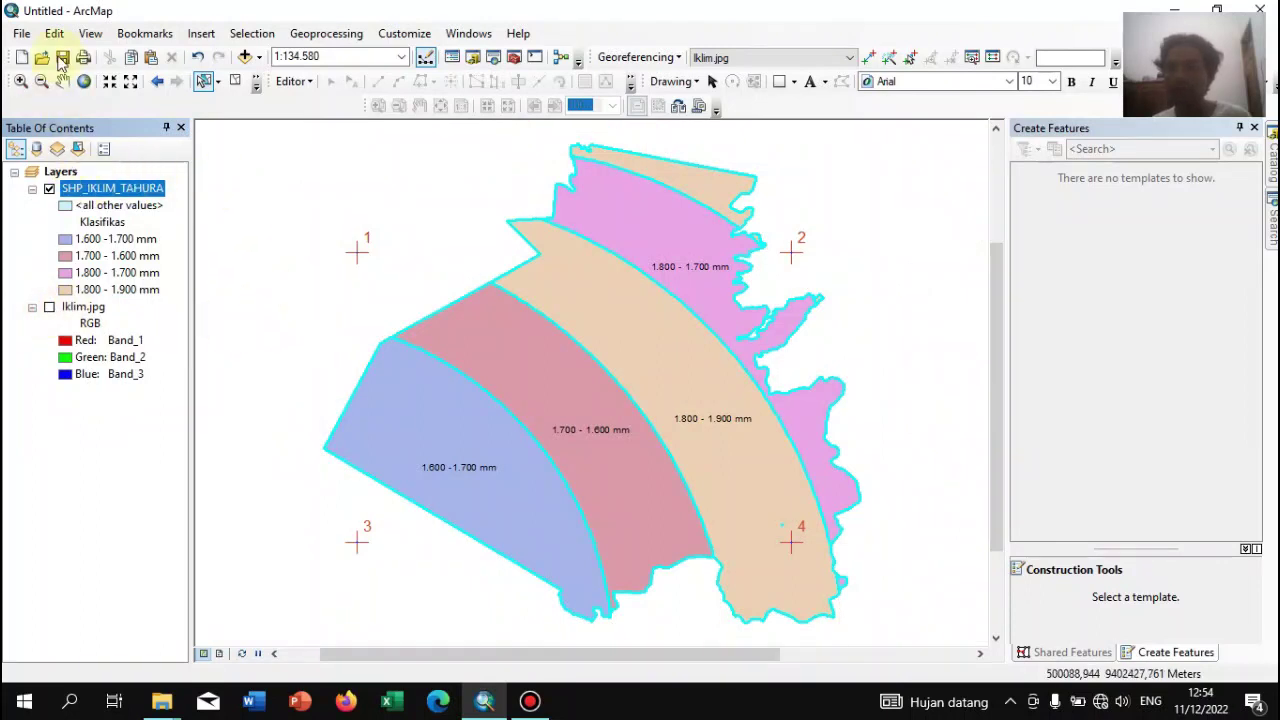
{"action": "left_click", "coordinate": [296, 82]}
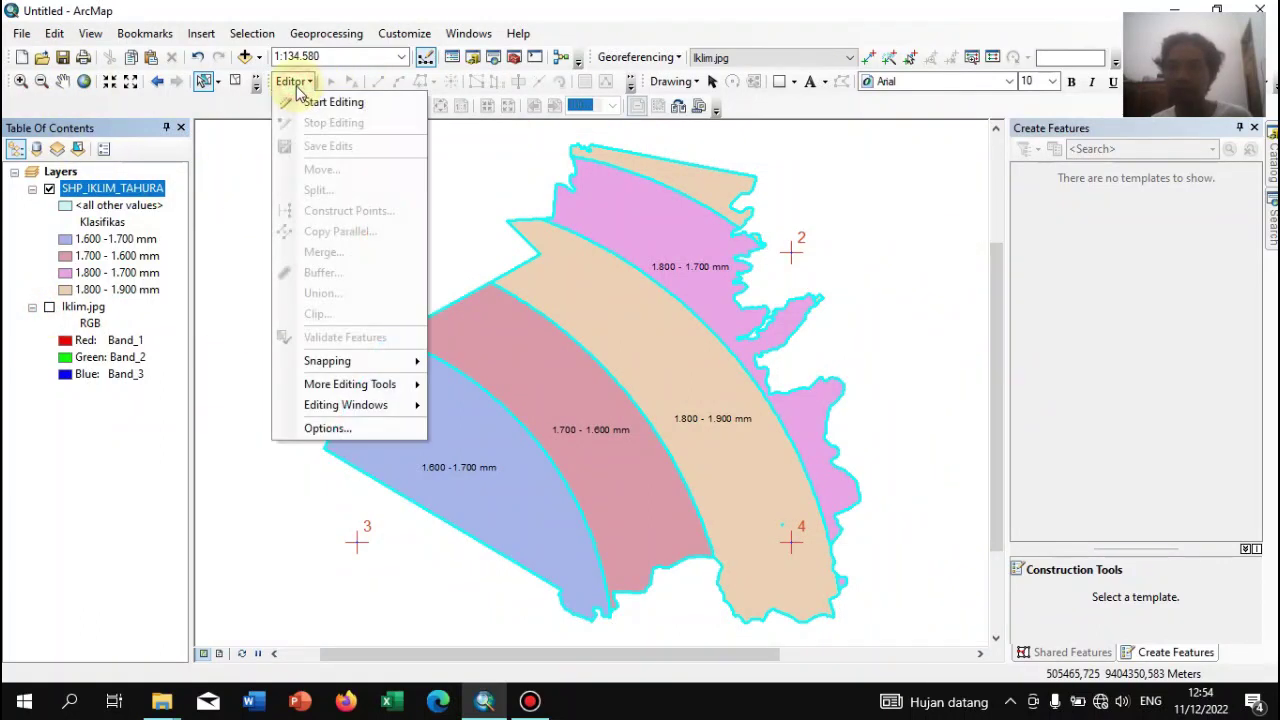
{"action": "left_click", "coordinate": [300, 99]}
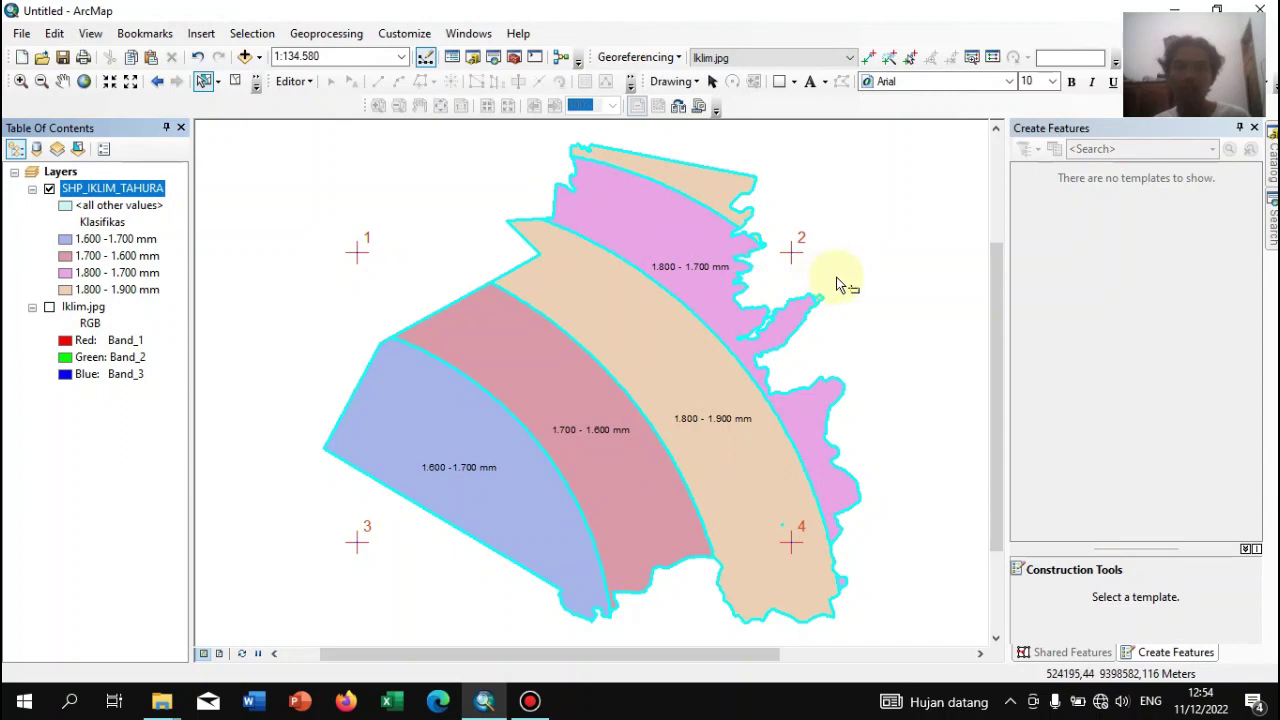
{"action": "left_click", "coordinate": [63, 81]}
{"action": "left_click_drag", "start_coordinate": [628, 251], "coordinate": [879, 244]}
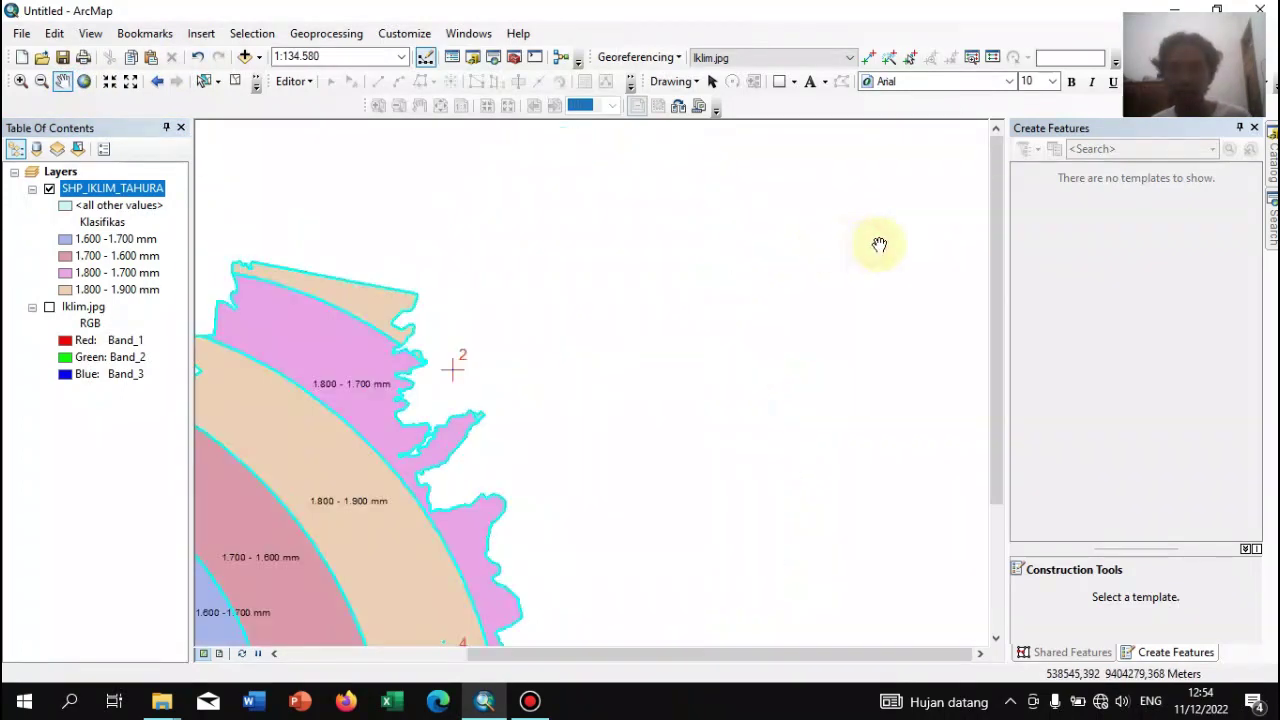
{"action": "left_click_drag", "start_coordinate": [517, 323], "coordinate": [729, 189]}
{"action": "left_click_drag", "start_coordinate": [663, 246], "coordinate": [714, 295]}
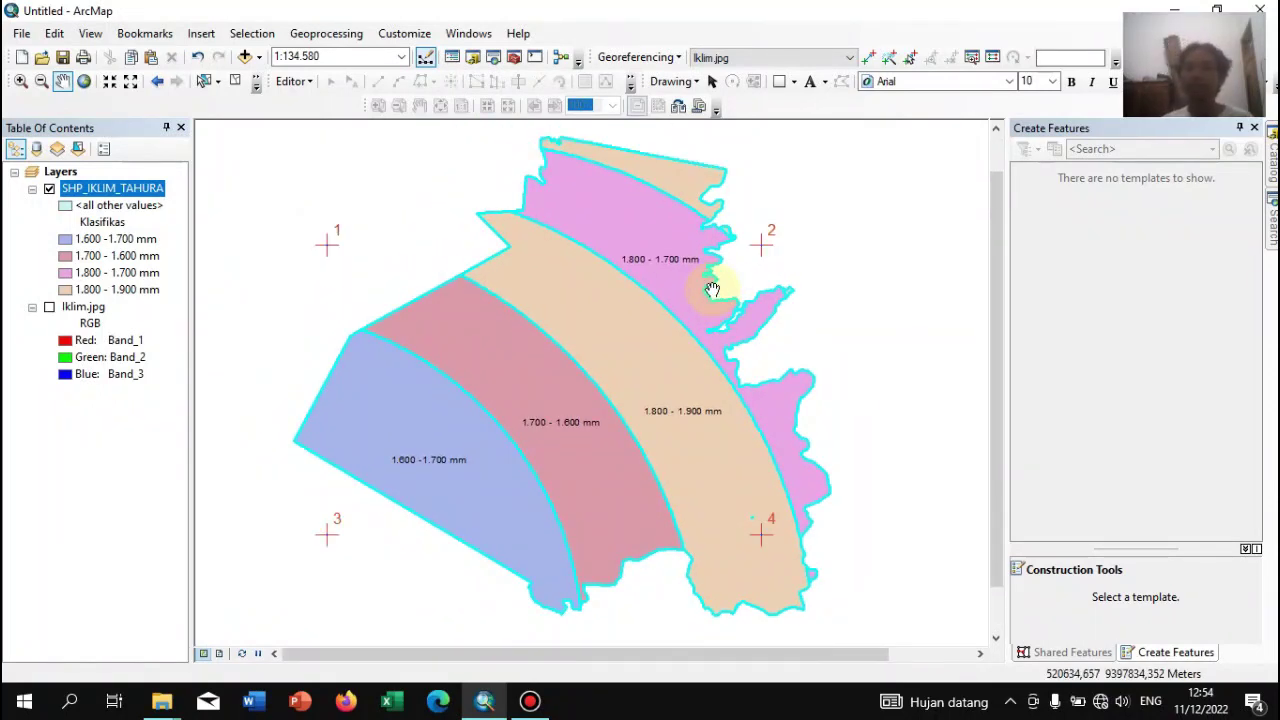
{"action": "left_click", "coordinate": [712, 81]}
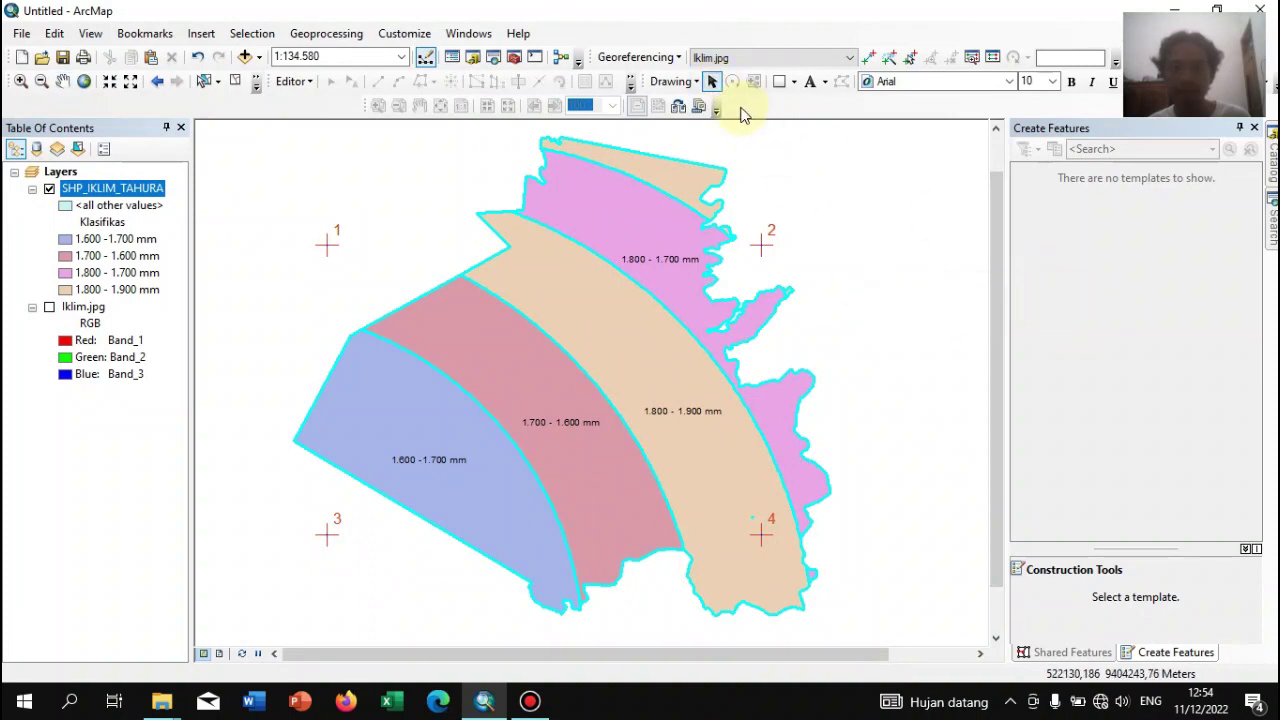
Select the isohyet polygons one after another on the map, ending with the northernmost 1.800 - 1.900 mm polygon
{"action": "left_click", "coordinate": [204, 81]}
{"action": "left_click", "coordinate": [379, 397]}
{"action": "left_click", "coordinate": [467, 349]}
{"action": "left_click", "coordinate": [586, 313]}
{"action": "left_click", "coordinate": [633, 180]}
{"action": "left_click", "coordinate": [652, 174]}
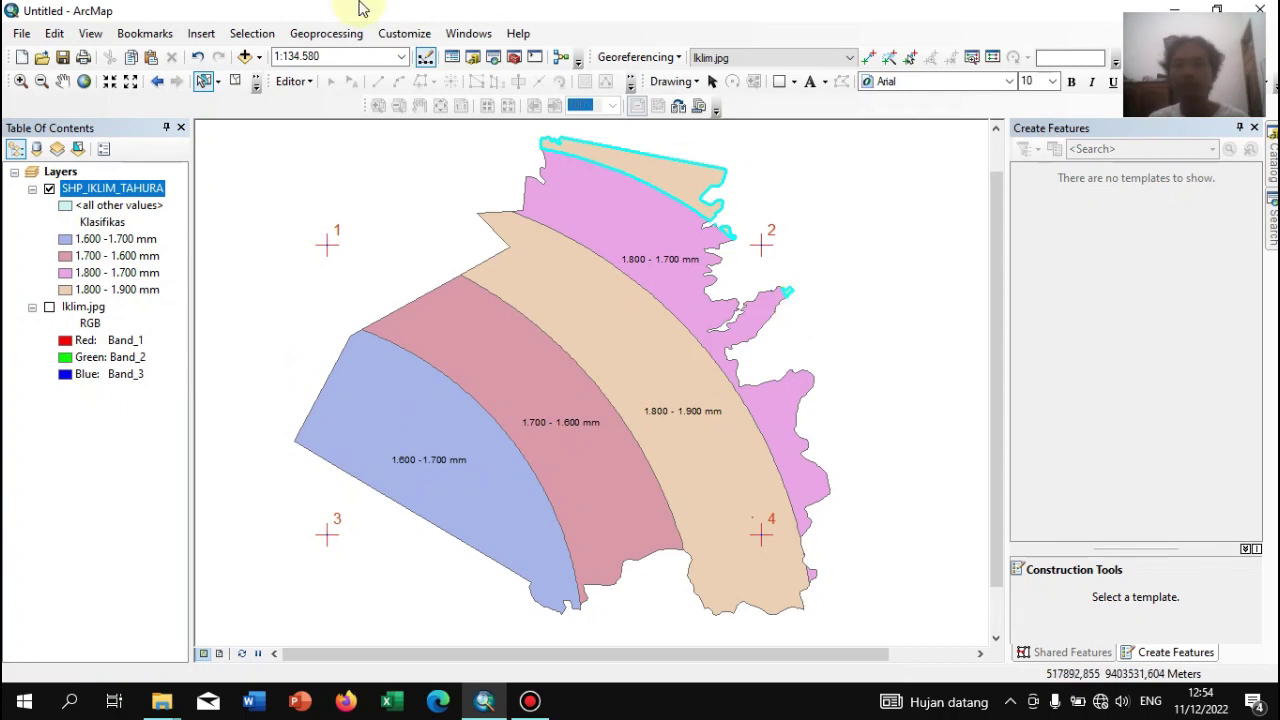
Save the untitled map document as Iklim in the Pemetaan folder
{"action": "left_click", "coordinate": [22, 33]}
{"action": "left_click", "coordinate": [91, 97]}
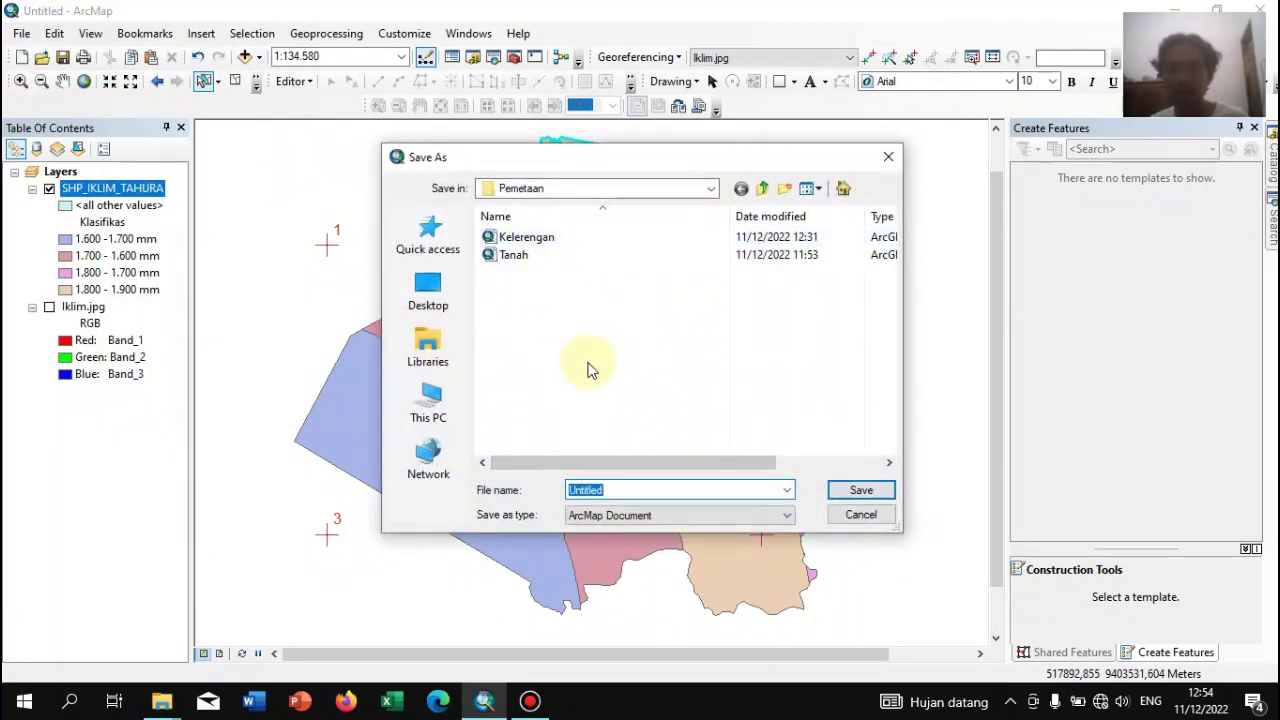
{"action": "type", "text": "Iklim"}
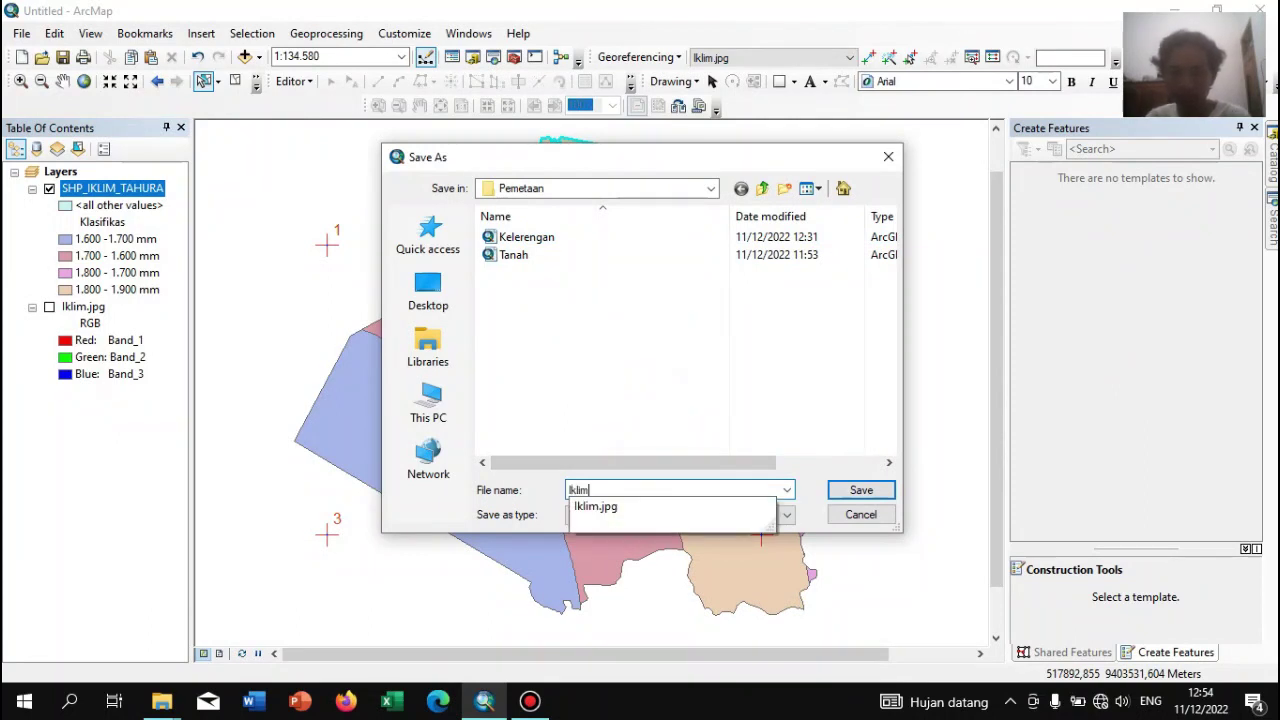
{"action": "left_click", "coordinate": [631, 368]}
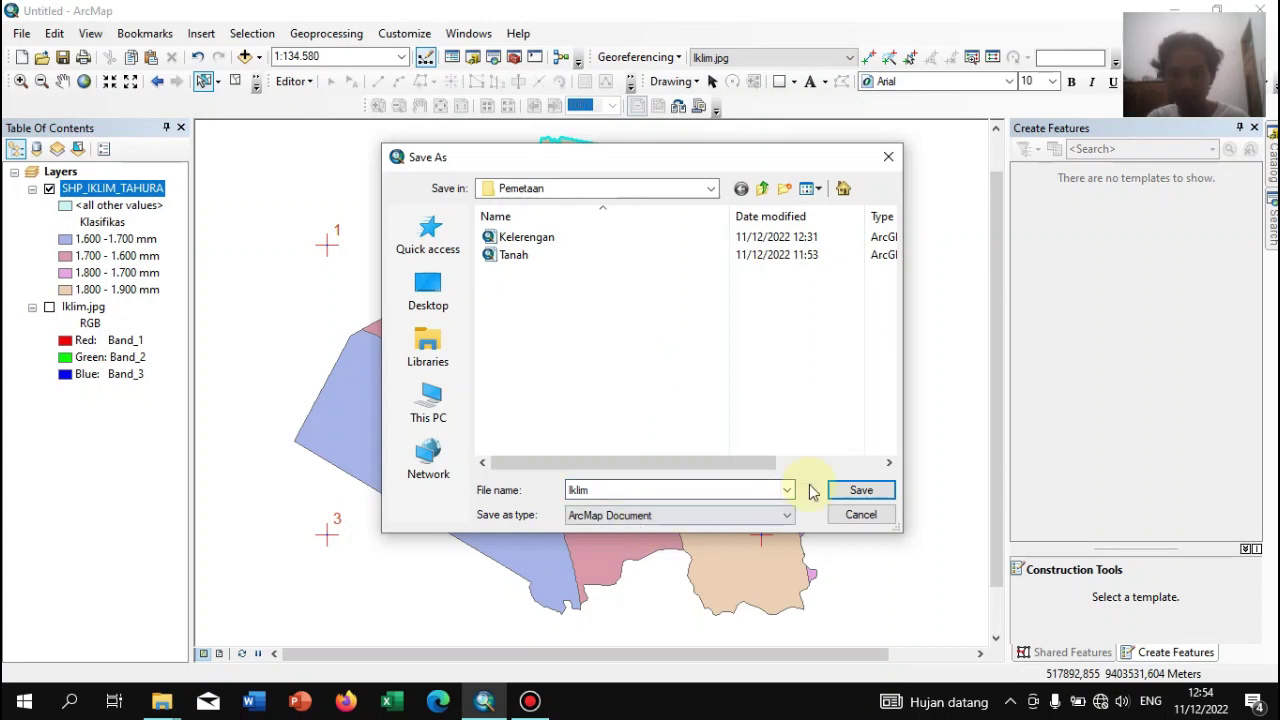
{"action": "left_click", "coordinate": [855, 492]}
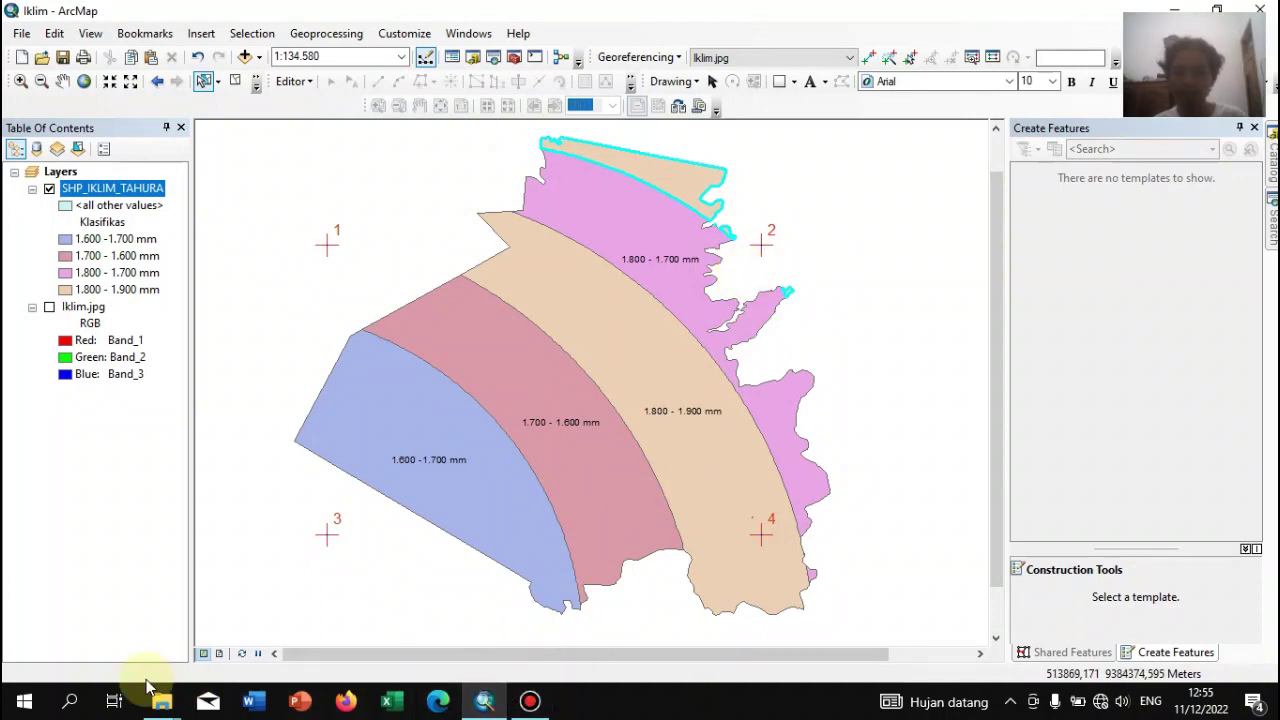
Check the contents of the Pemetaan folder inside Documents > ArcGIS in File Explorer, refresh the listing, and return to ArcMap
{"action": "mouse_move", "coordinate": [165, 705]}
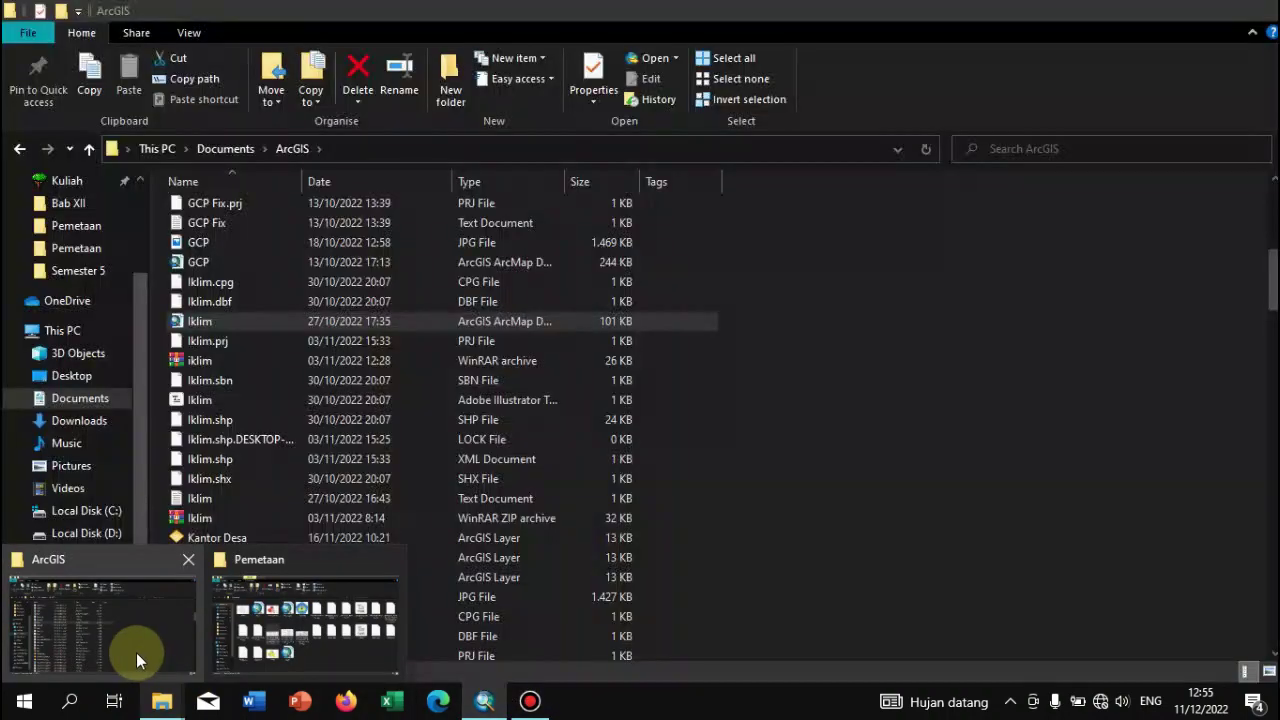
{"action": "left_click", "coordinate": [136, 652]}
{"action": "scroll", "coordinate": [259, 297], "scroll_direction": "up", "scroll_amount": 8}
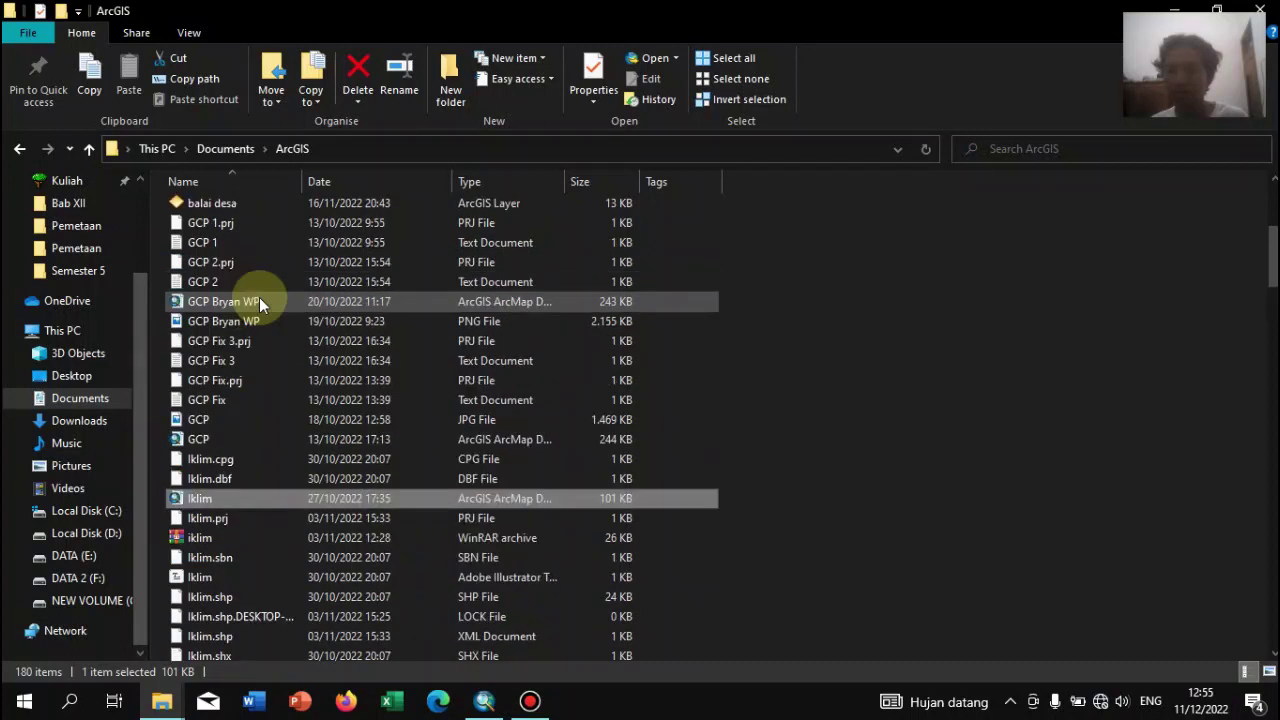
{"action": "double_click", "coordinate": [267, 463]}
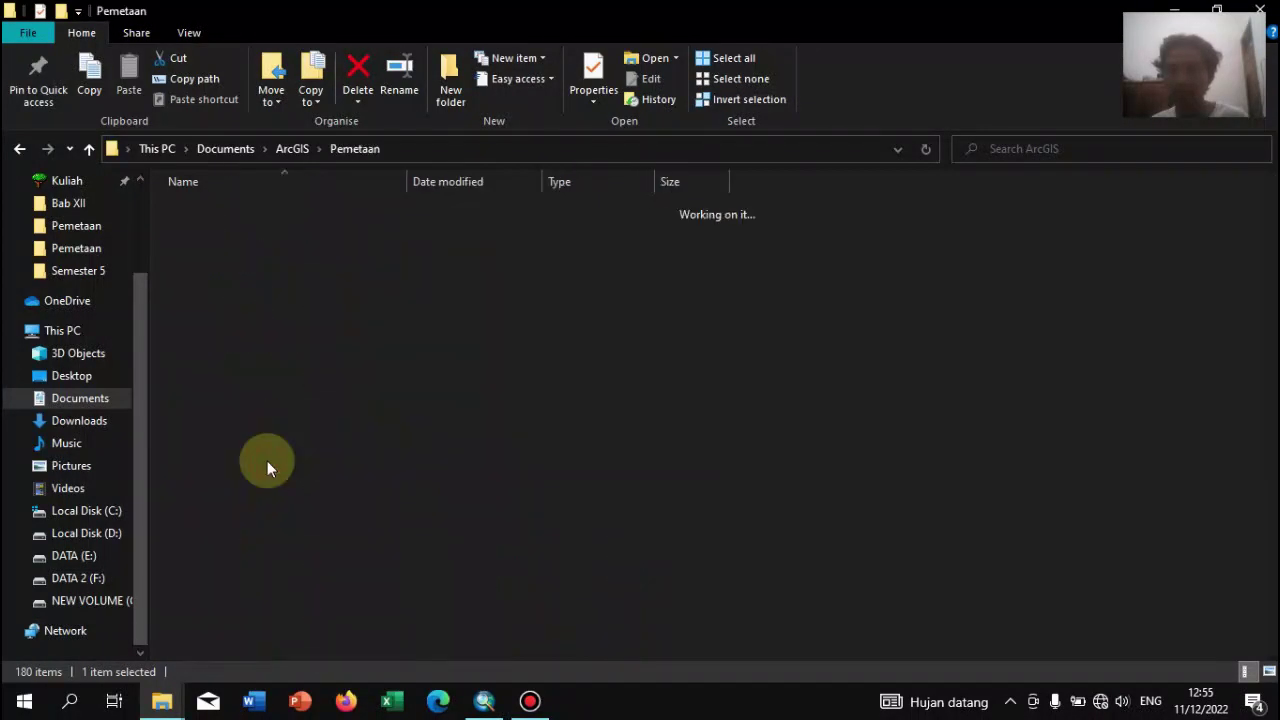
{"action": "scroll", "coordinate": [361, 428], "scroll_direction": "down", "scroll_amount": 2}
{"action": "scroll", "coordinate": [361, 428], "scroll_direction": "up", "scroll_amount": 2}
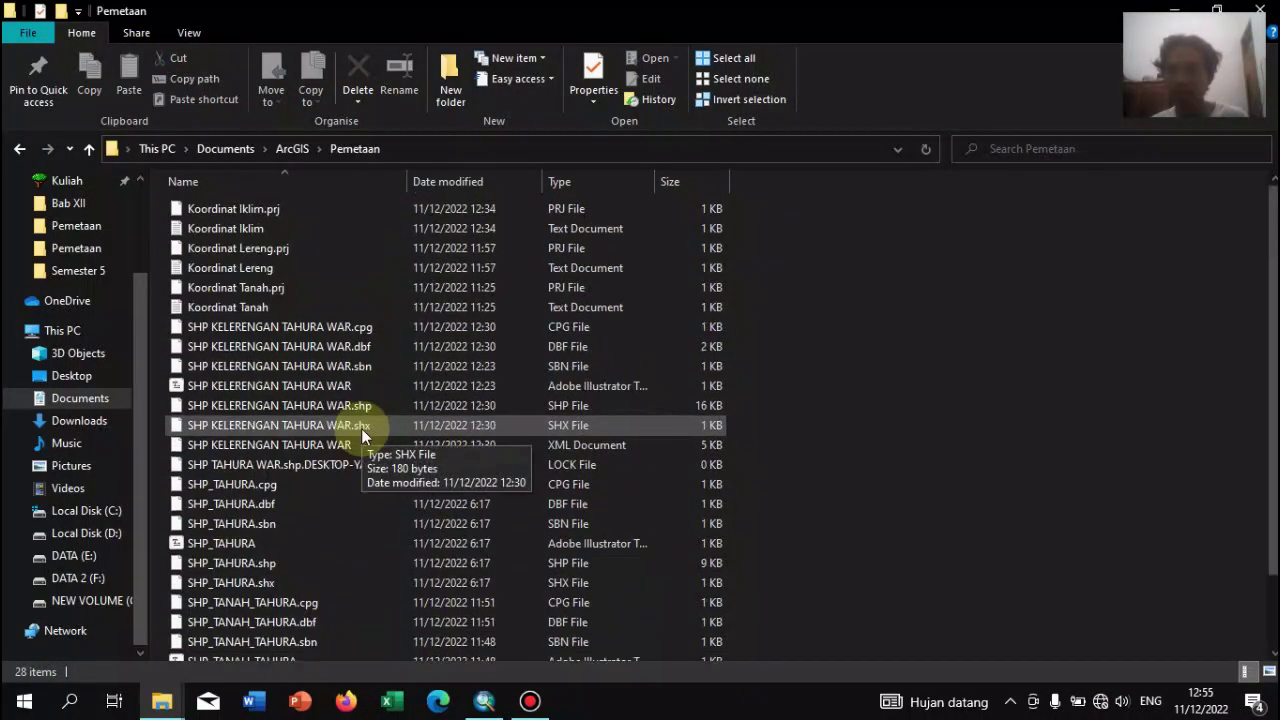
{"action": "right_click", "coordinate": [861, 344]}
{"action": "left_click", "coordinate": [947, 410]}
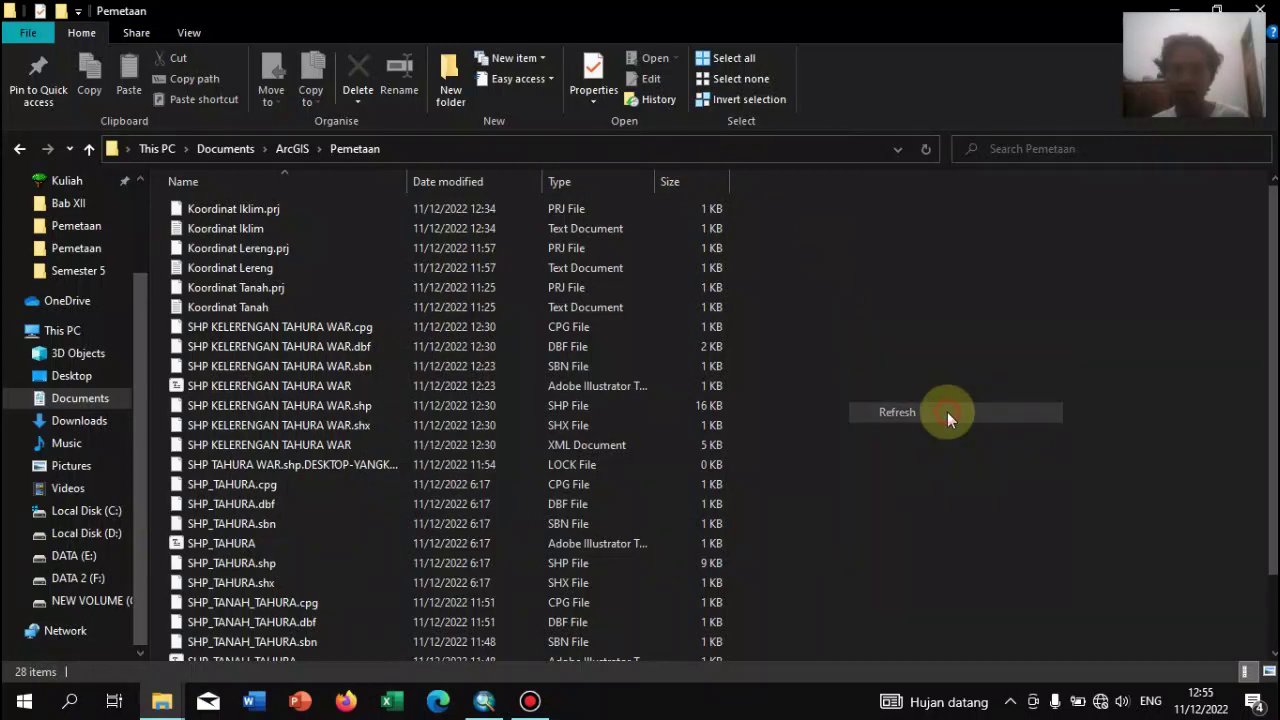
{"action": "scroll", "coordinate": [564, 366], "scroll_direction": "down", "scroll_amount": 2}
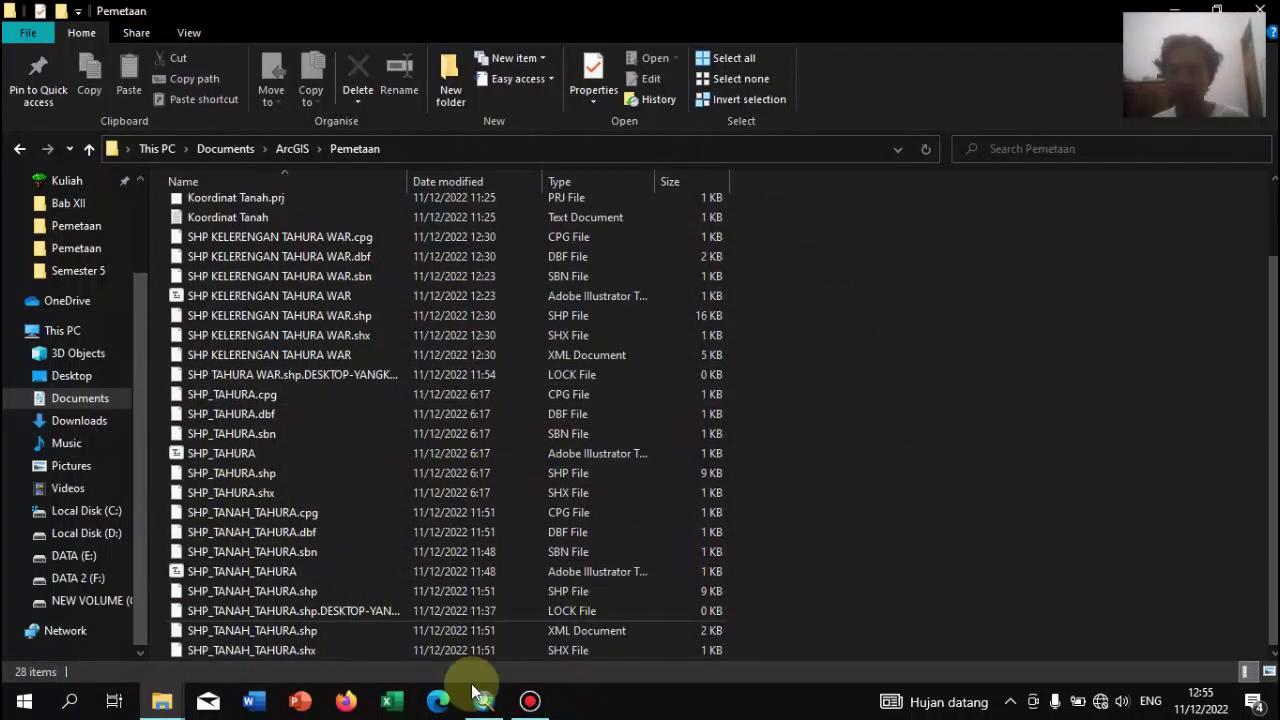
{"action": "mouse_move", "coordinate": [483, 708]}
{"action": "left_click", "coordinate": [490, 625]}
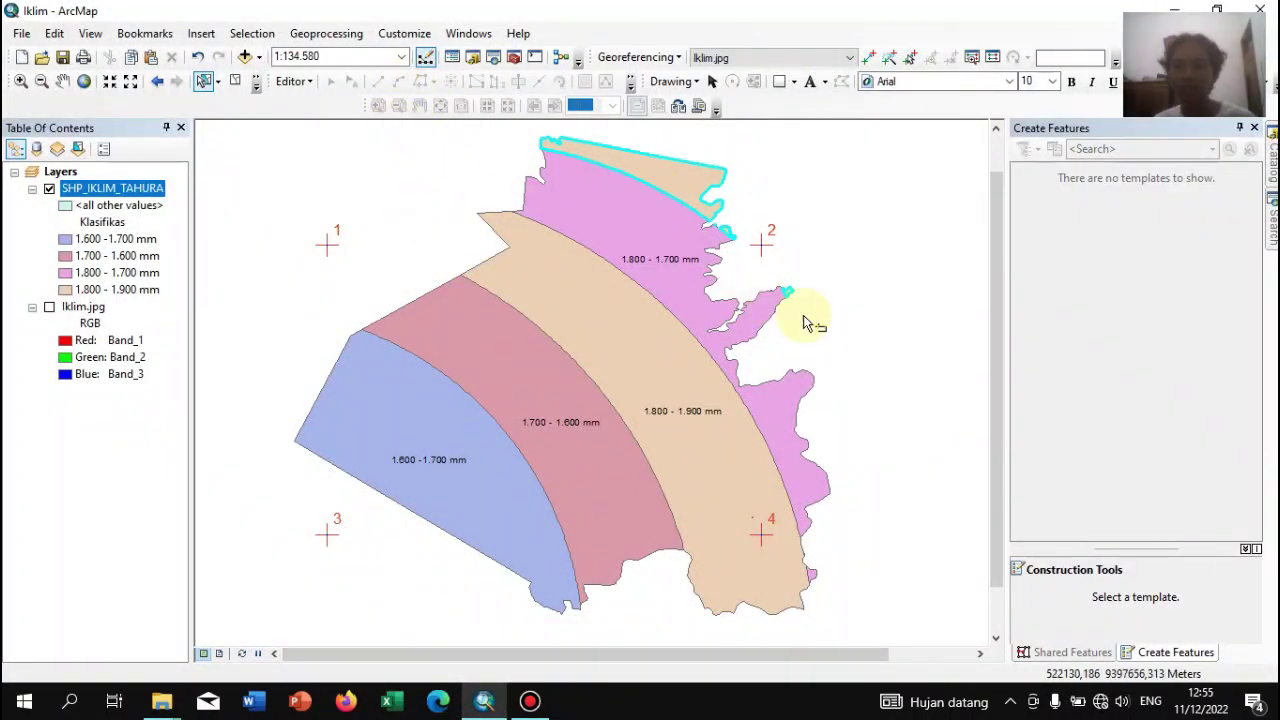
Clear the feature selection and set the page setup to landscape orientation on A4 paper
{"action": "left_click", "coordinate": [866, 258]}
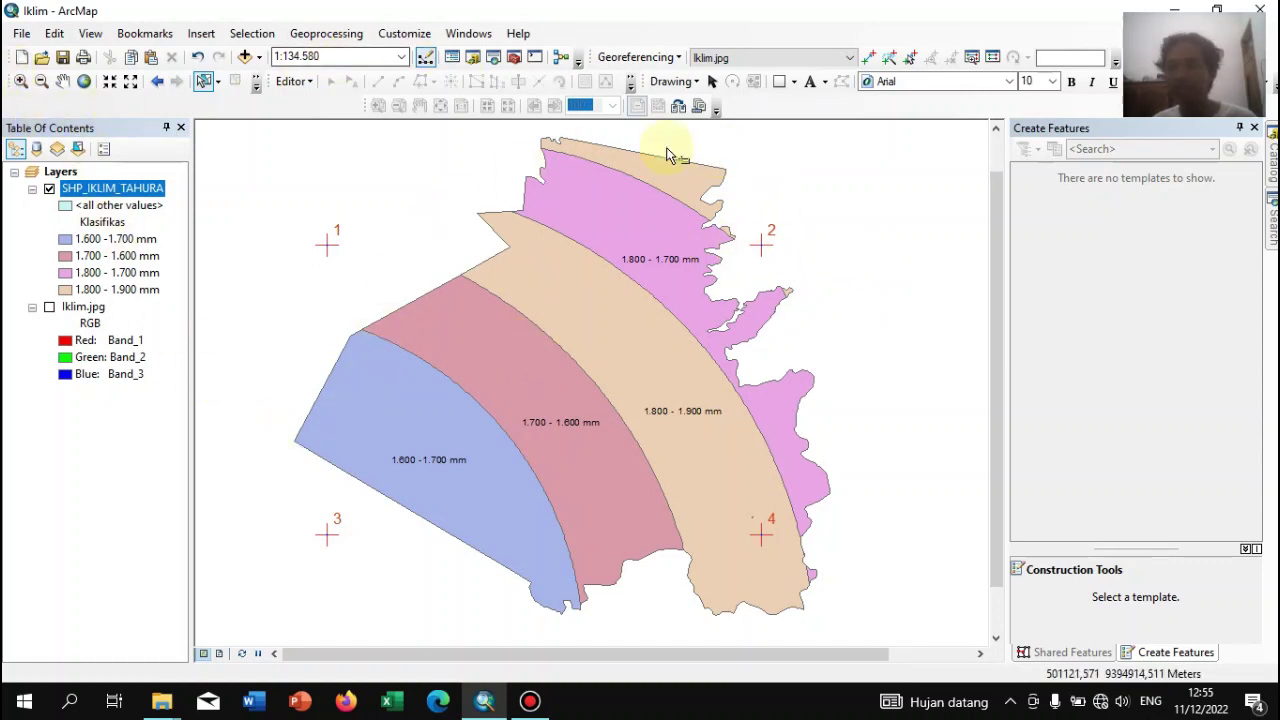
{"action": "left_click", "coordinate": [21, 34]}
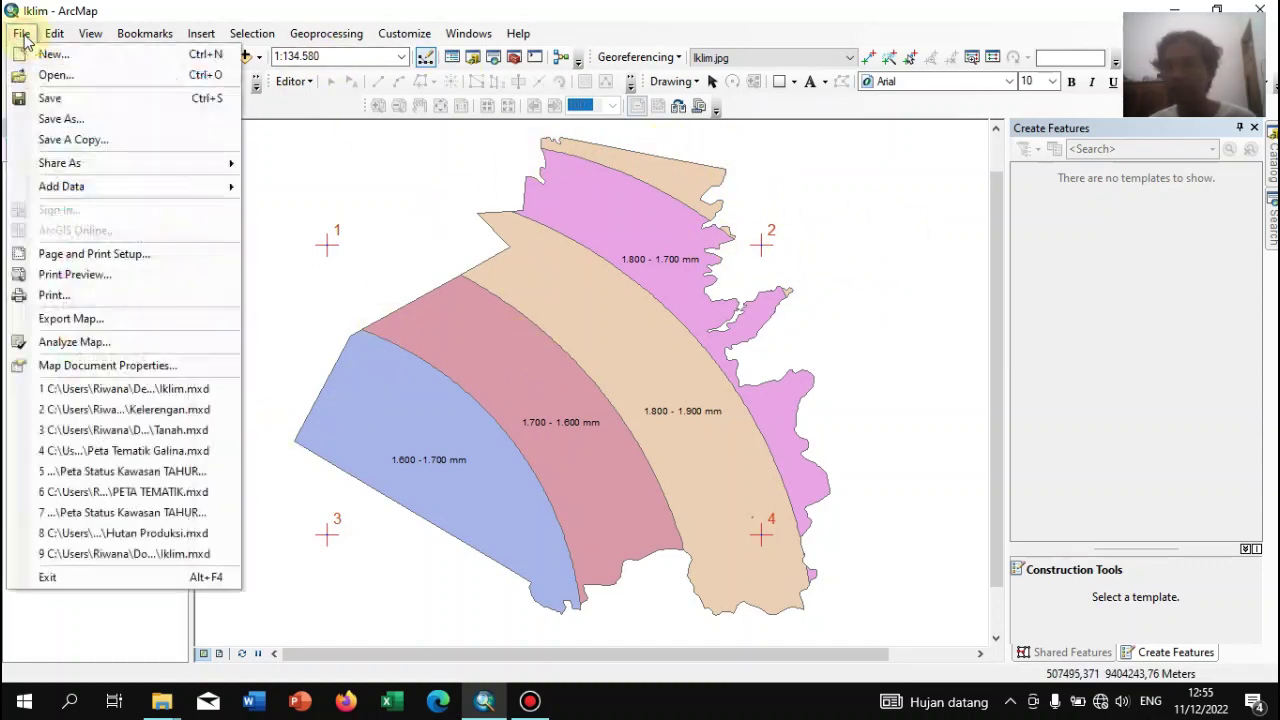
{"action": "left_click", "coordinate": [99, 256]}
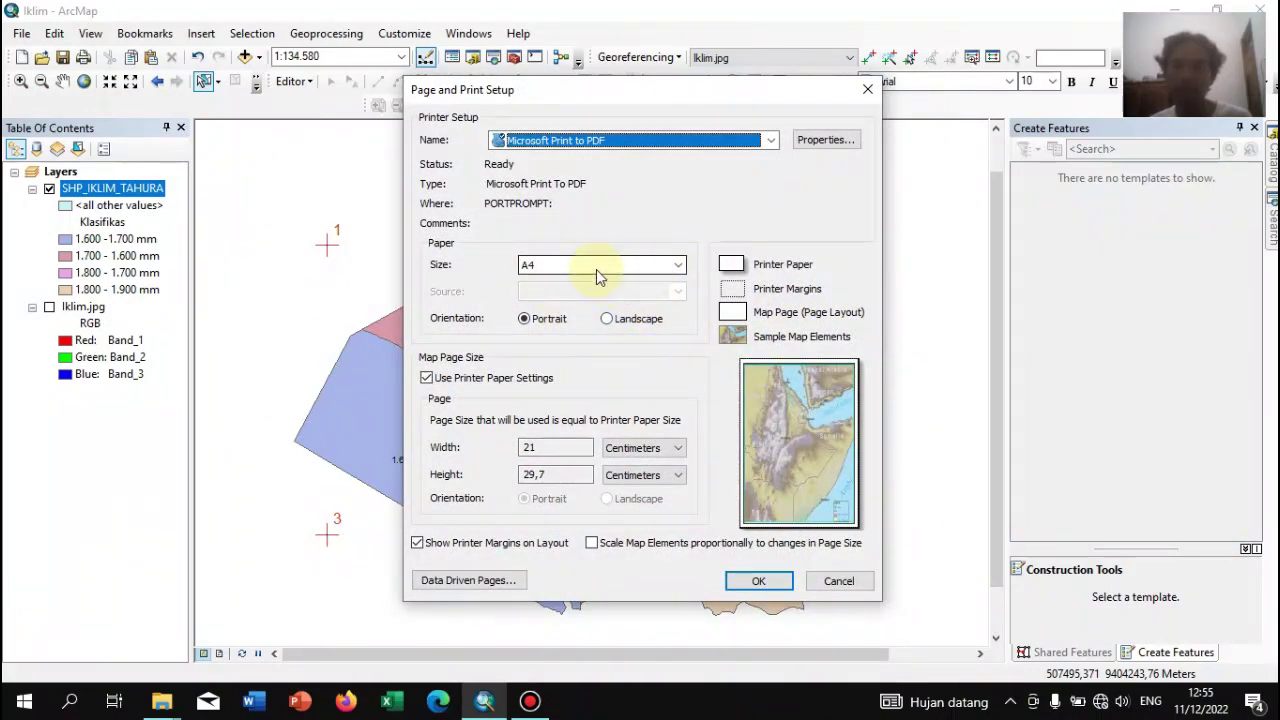
{"action": "left_click", "coordinate": [625, 327]}
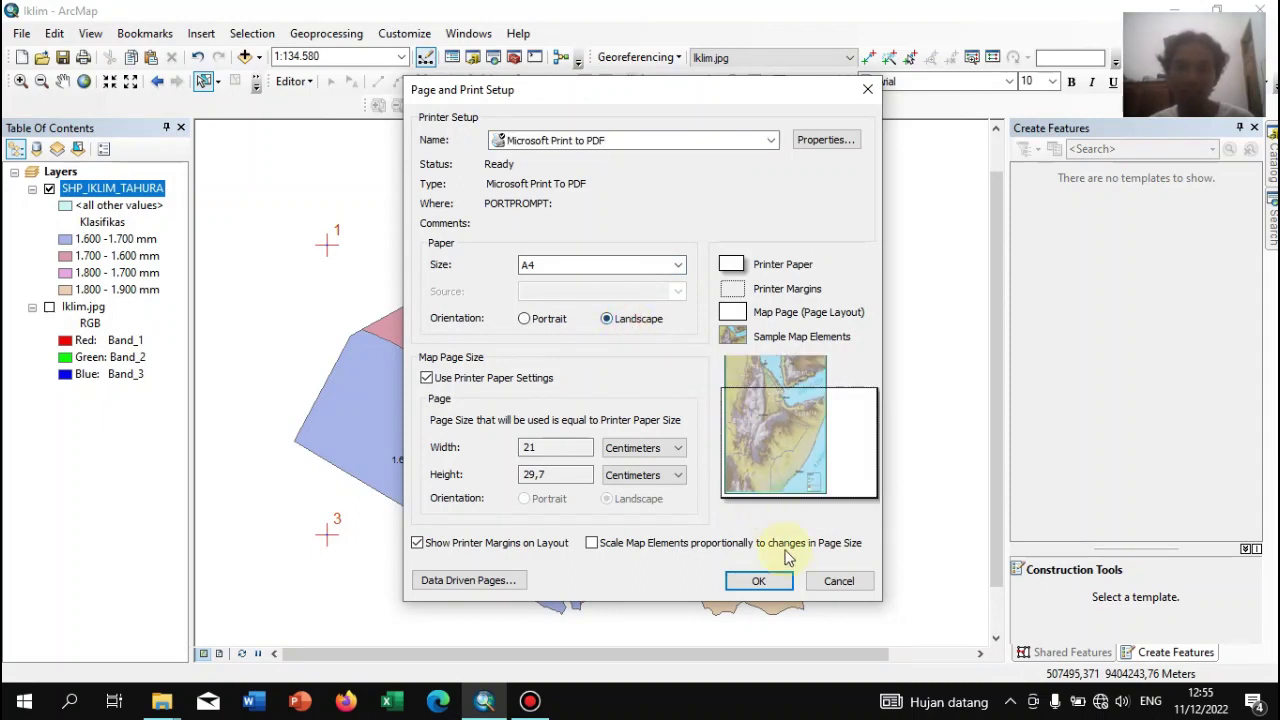
{"action": "left_click", "coordinate": [760, 582]}
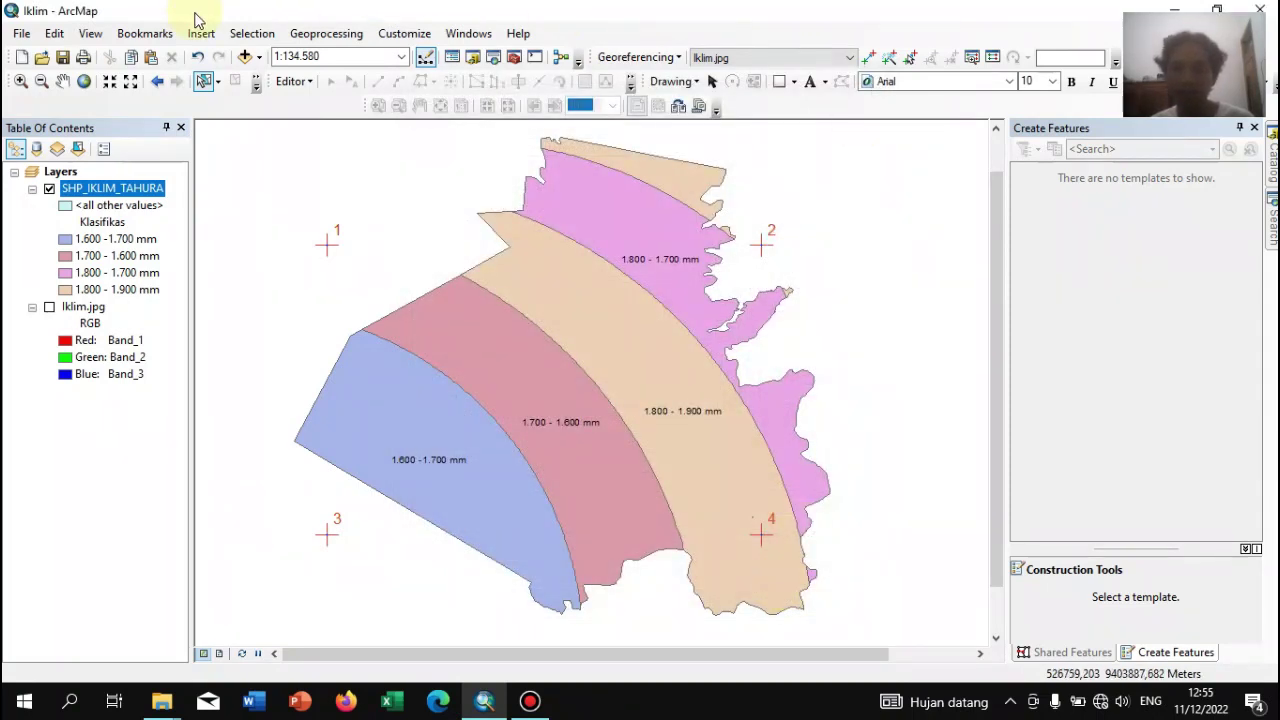
Switch the map to layout view and pan the page so the whole sheet is in view
{"action": "left_click", "coordinate": [98, 40]}
{"action": "left_click", "coordinate": [125, 78]}
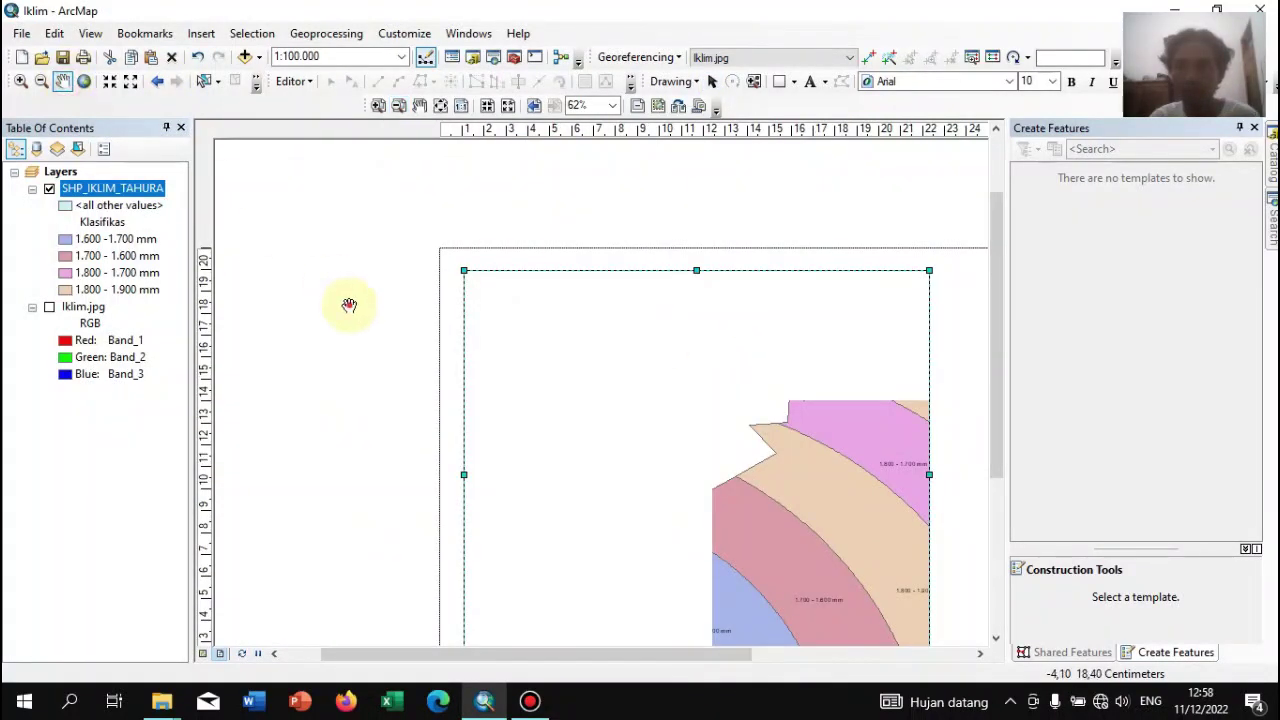
{"action": "left_click", "coordinate": [419, 105]}
{"action": "left_click_drag", "start_coordinate": [685, 387], "coordinate": [583, 316]}
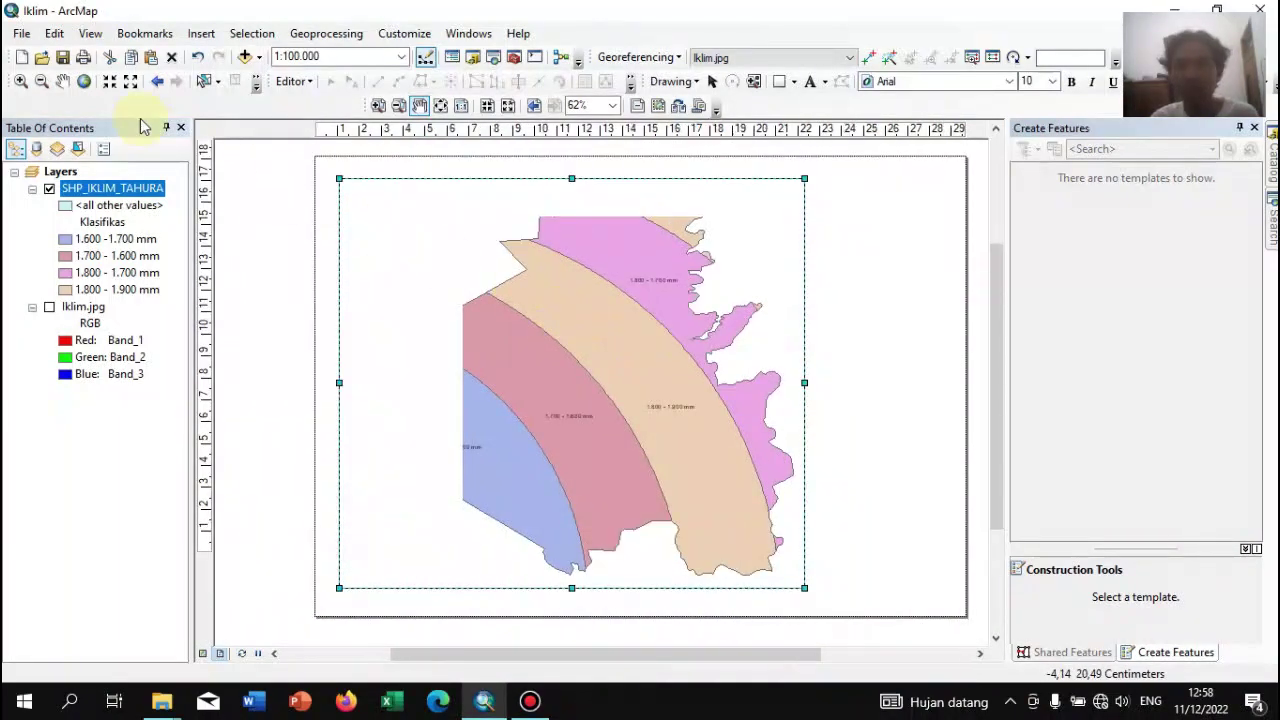
Try the data frame at a map scale of 1:100.000 and shift the Tahura polygons toward the middle of the frame
{"action": "left_click", "coordinate": [41, 81]}
{"action": "left_click", "coordinate": [628, 340]}
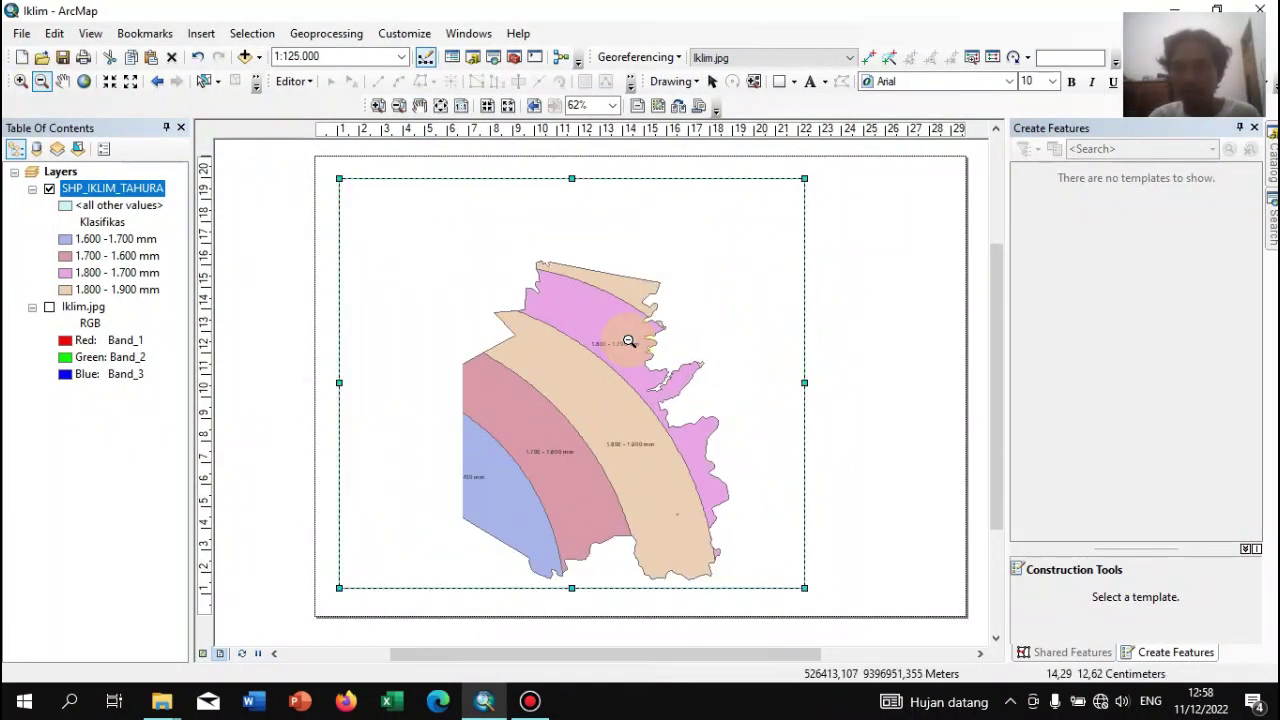
{"action": "left_click", "coordinate": [21, 82]}
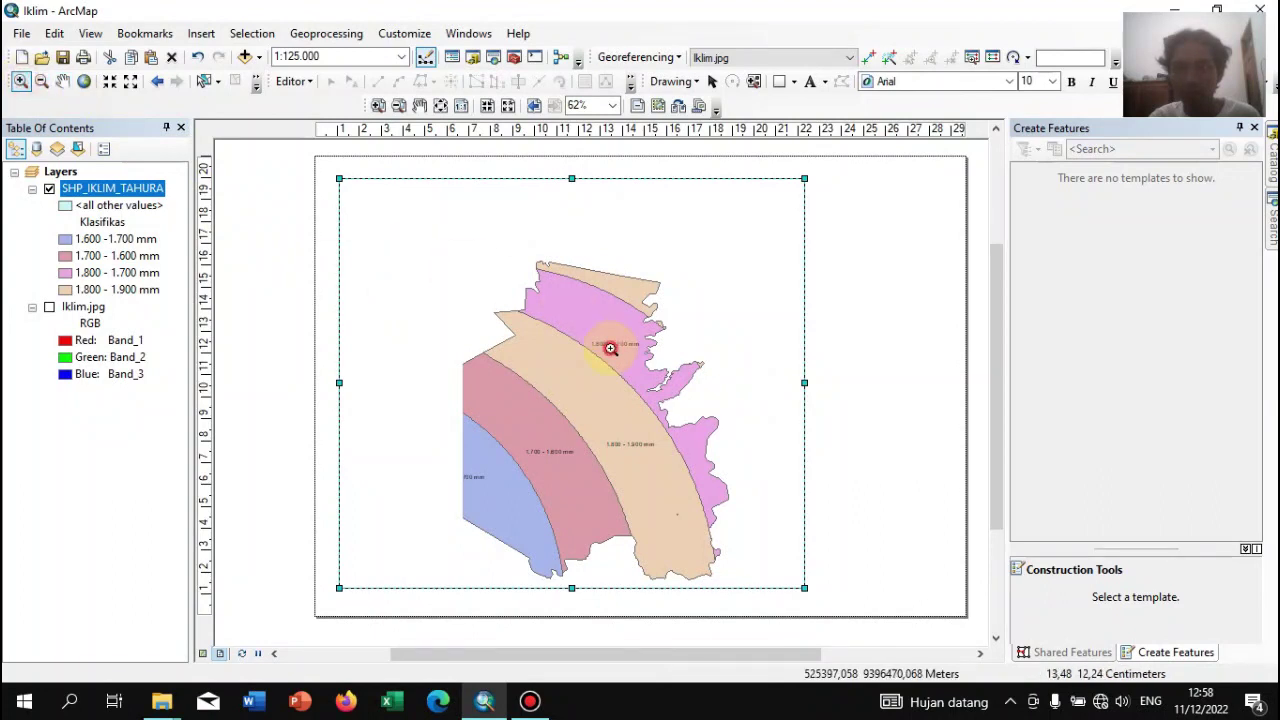
{"action": "left_click", "coordinate": [610, 348]}
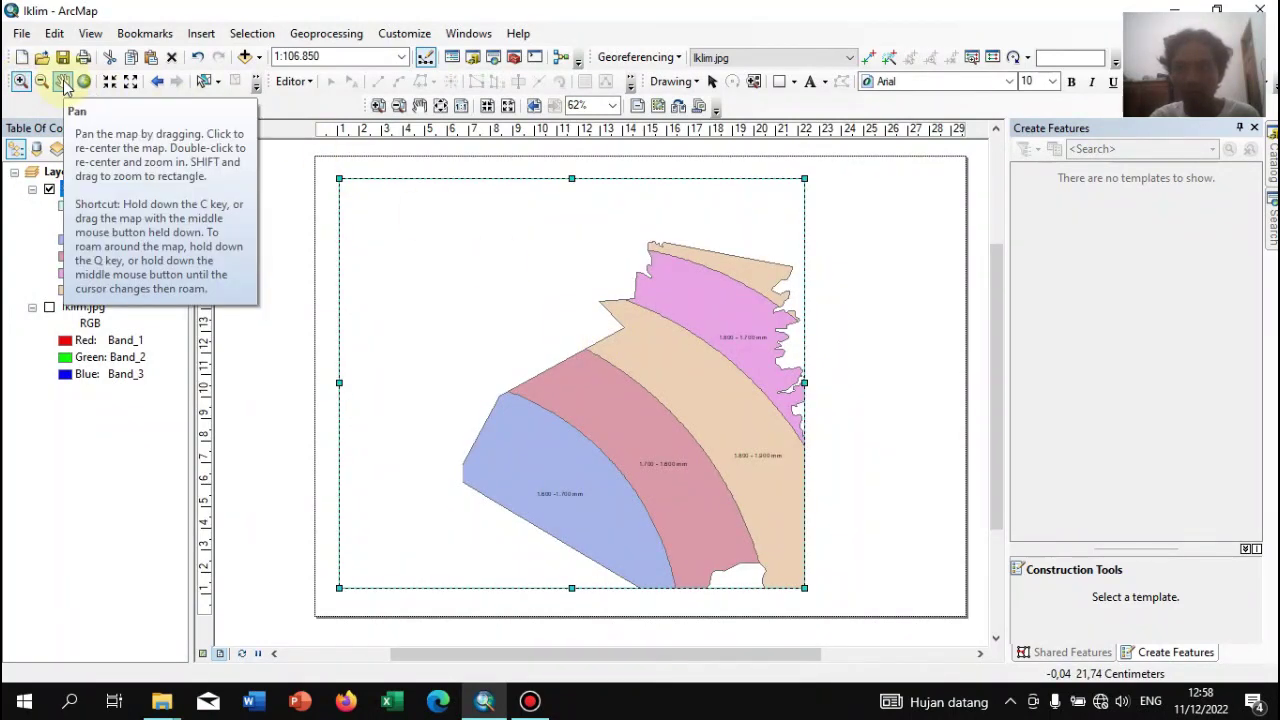
{"action": "left_click", "coordinate": [401, 56]}
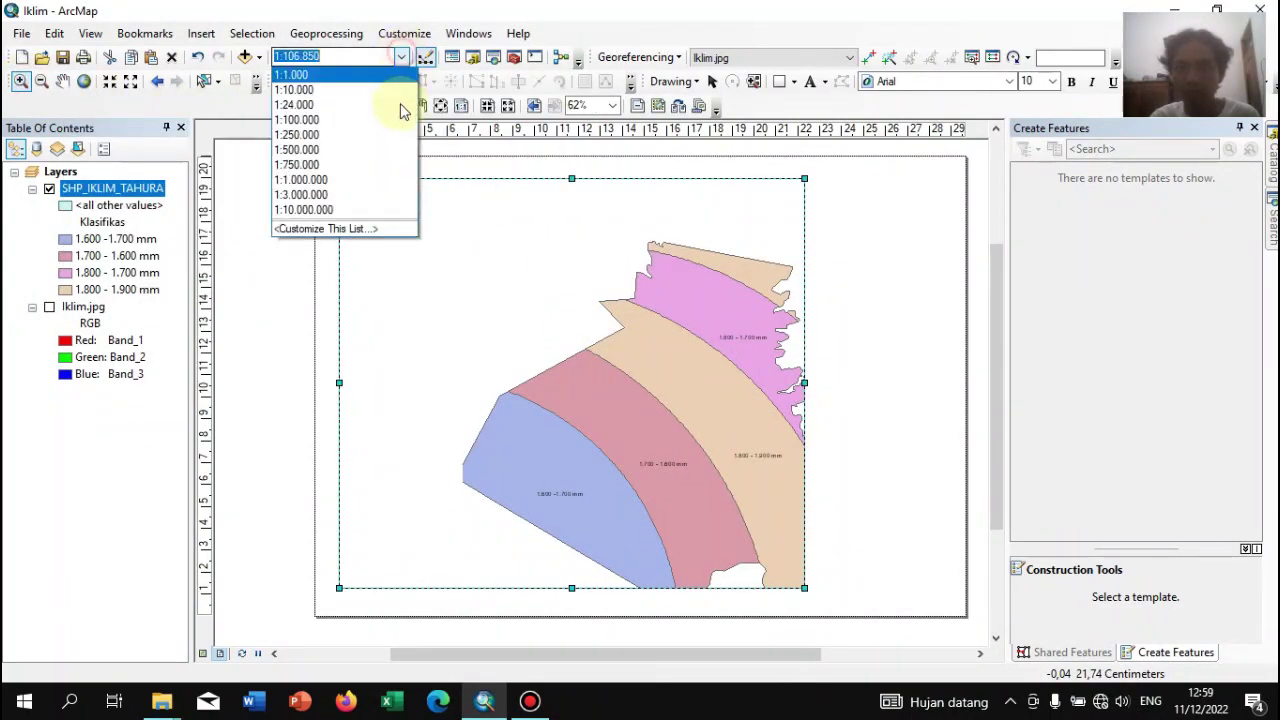
{"action": "left_click", "coordinate": [355, 131]}
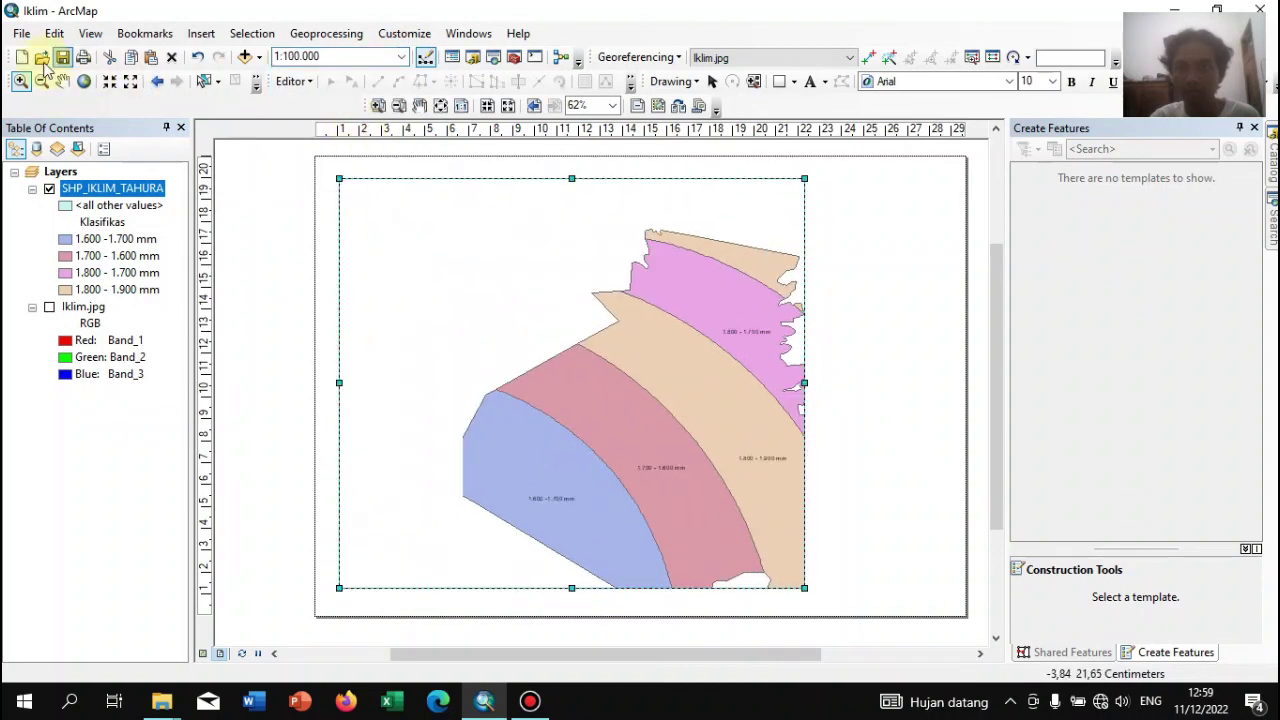
{"action": "left_click_drag", "start_coordinate": [697, 354], "coordinate": [609, 398]}
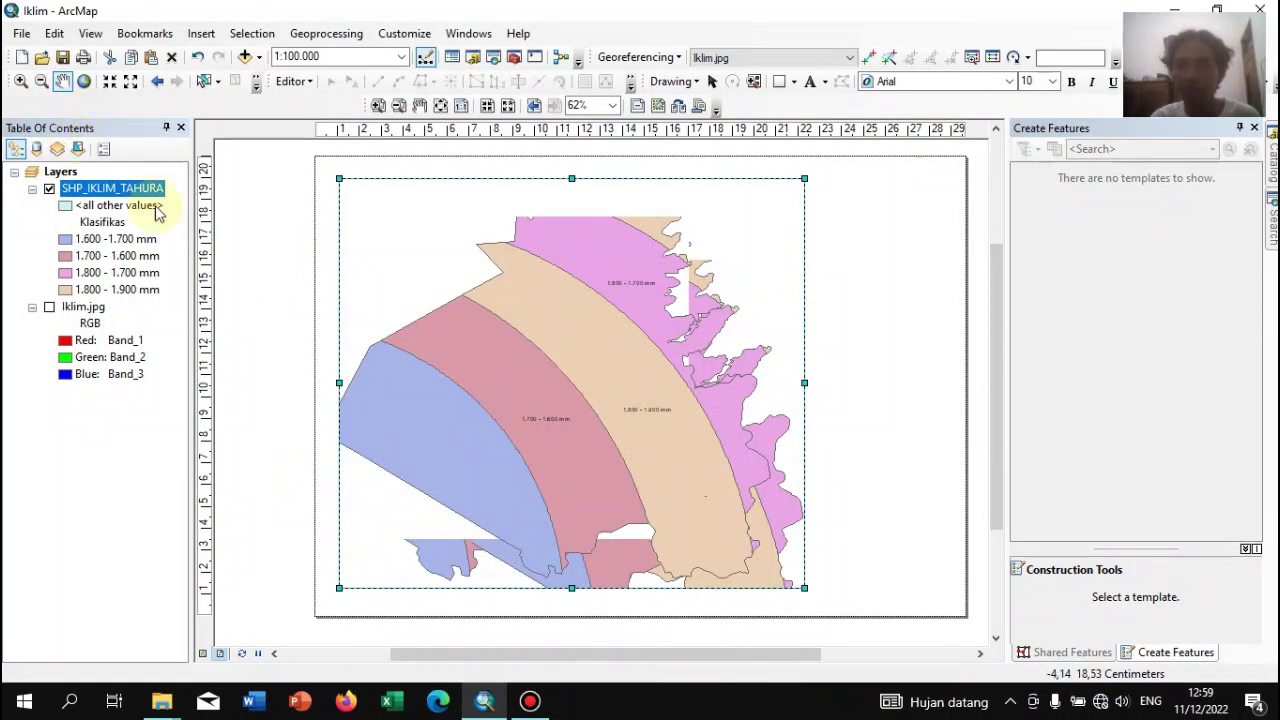
{"action": "left_click_drag", "start_coordinate": [538, 349], "coordinate": [563, 354]}
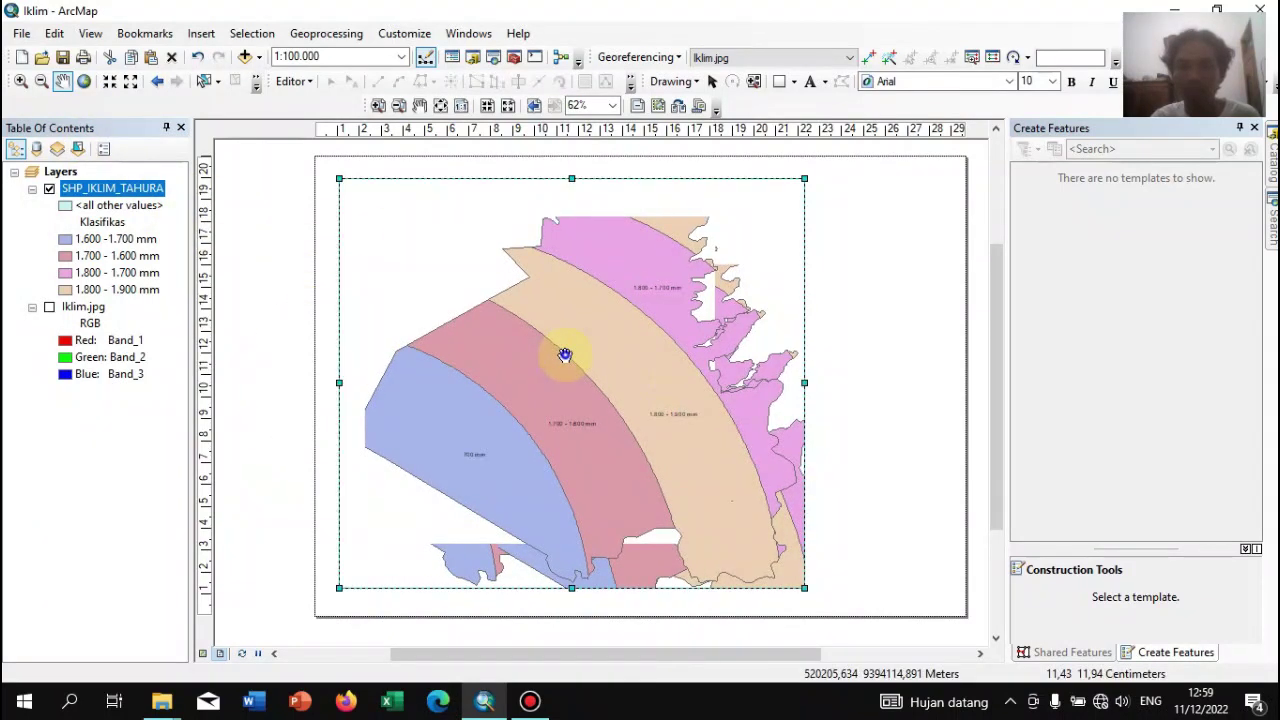
Put the focus on the layout's data frame and release it again
{"action": "right_click", "coordinate": [565, 354]}
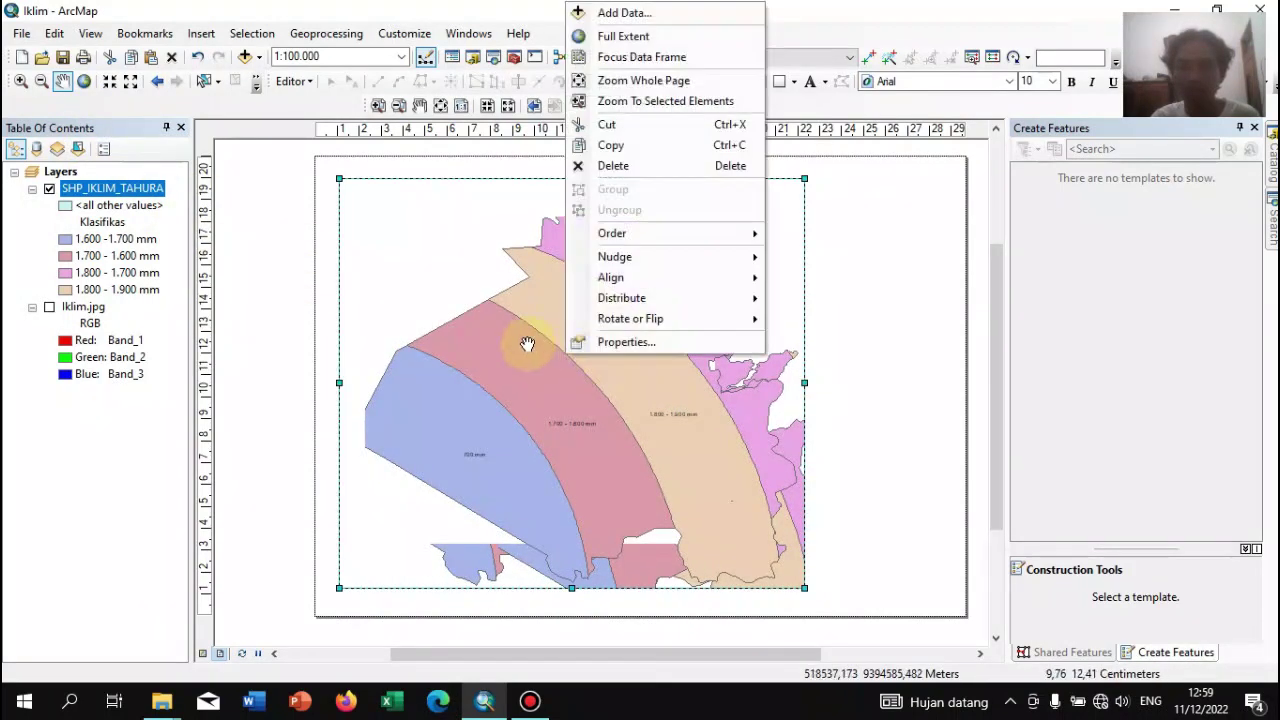
{"action": "left_click", "coordinate": [664, 57]}
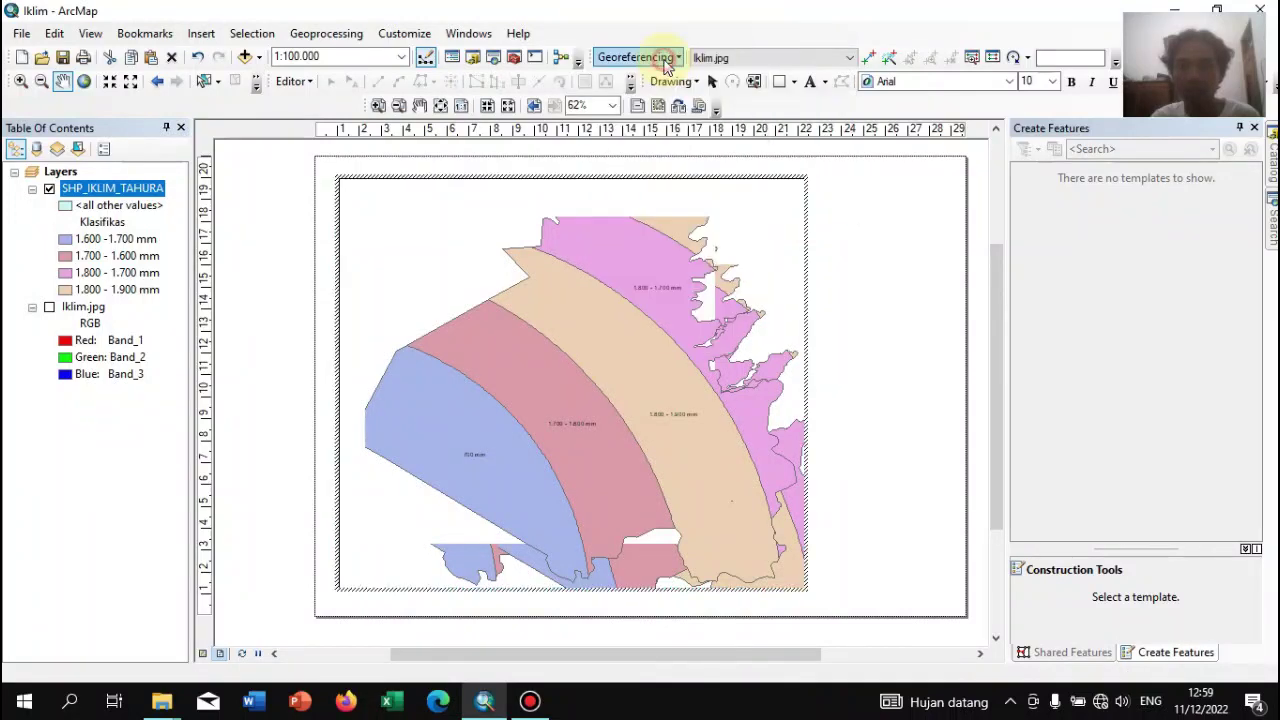
{"action": "right_click", "coordinate": [583, 289]}
{"action": "left_click", "coordinate": [650, 352]}
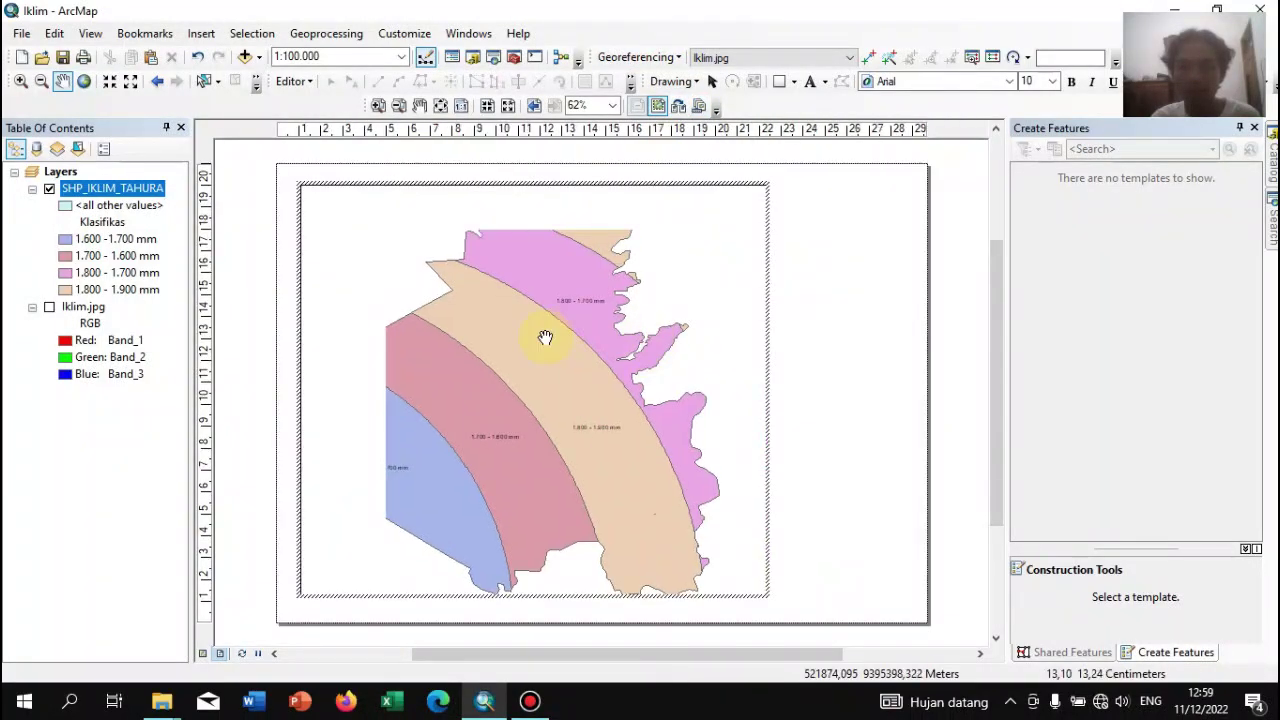
{"action": "right_click", "coordinate": [545, 337]}
{"action": "left_click", "coordinate": [580, 374]}
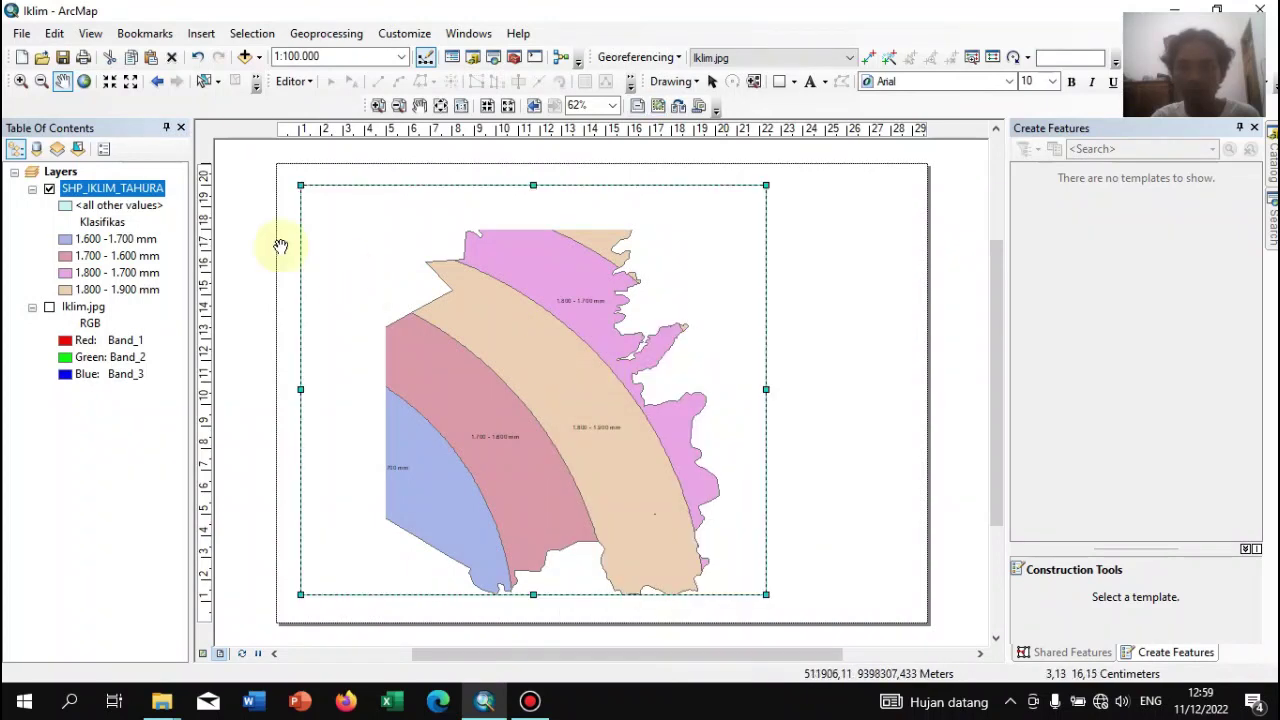
Fit the data frame to the extent of the SHP_IKLIM_TAHURA layer and adjust the map's position in it
{"action": "right_click", "coordinate": [133, 192]}
{"action": "left_click", "coordinate": [220, 285]}
{"action": "left_click_drag", "start_coordinate": [648, 409], "coordinate": [564, 359]}
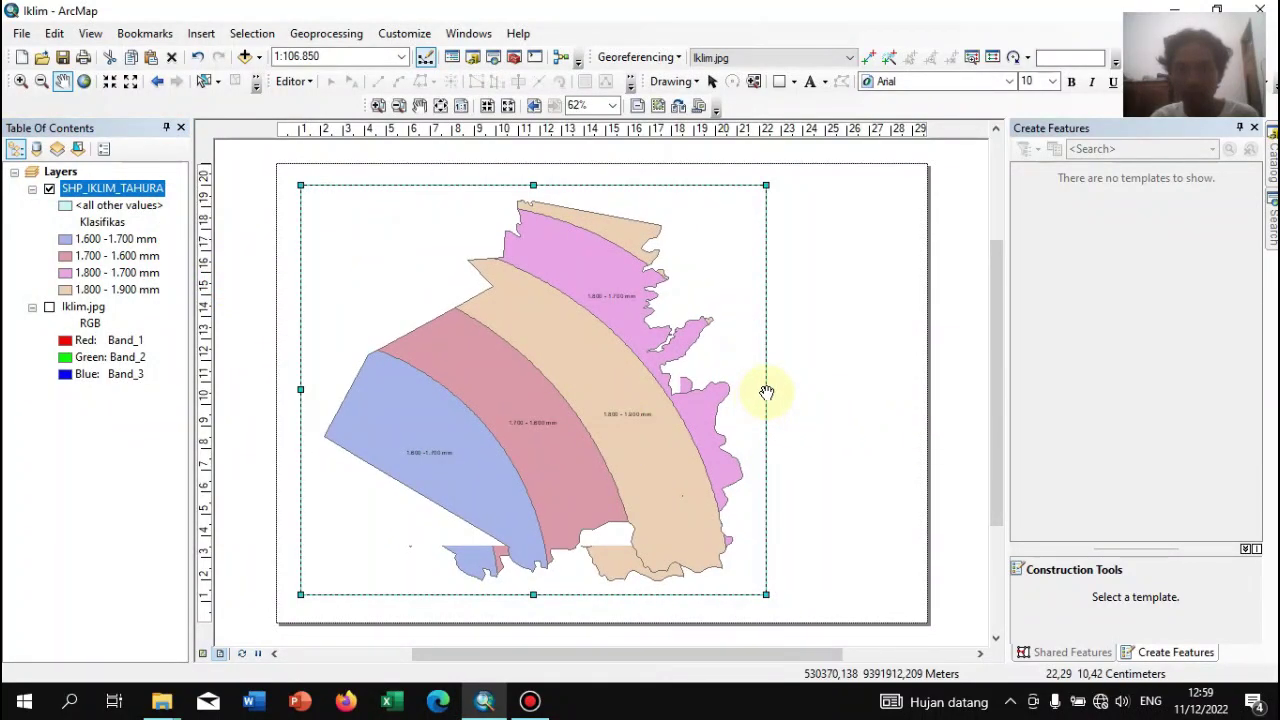
Try the map scale at 1:50.000 and change it to 1:500.000
{"action": "left_click", "coordinate": [401, 56]}
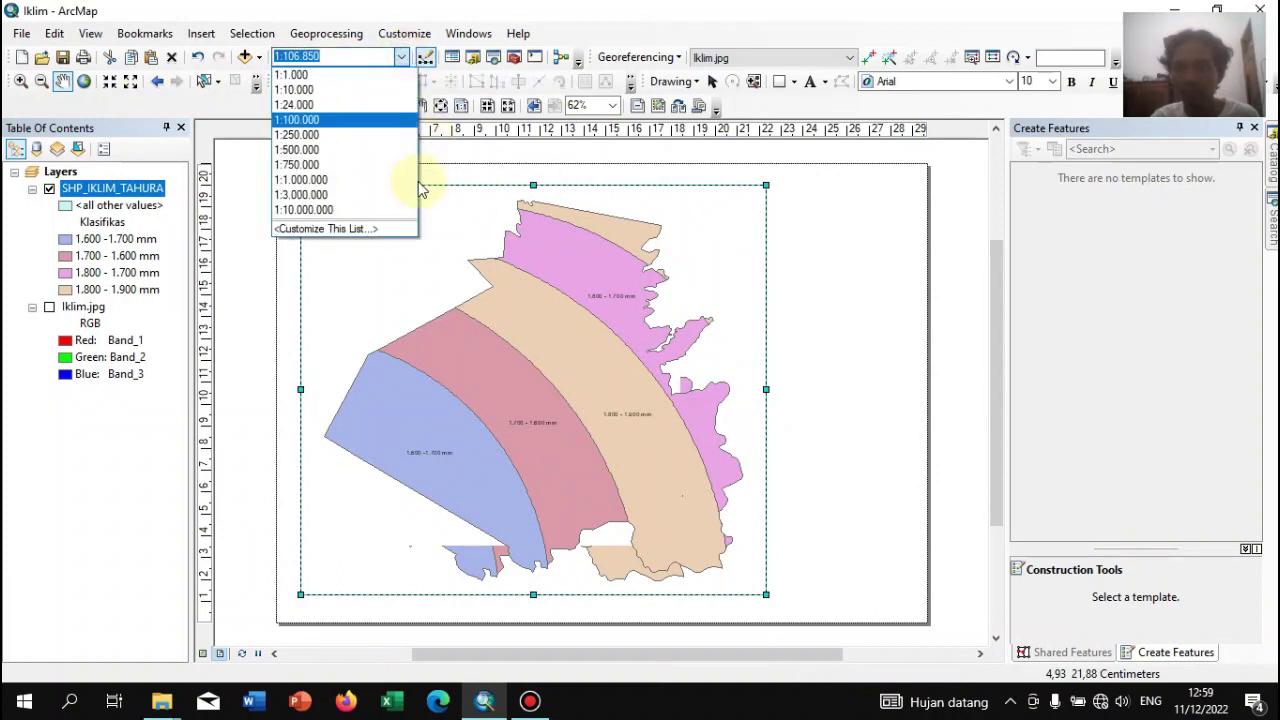
{"action": "left_click", "coordinate": [333, 56]}
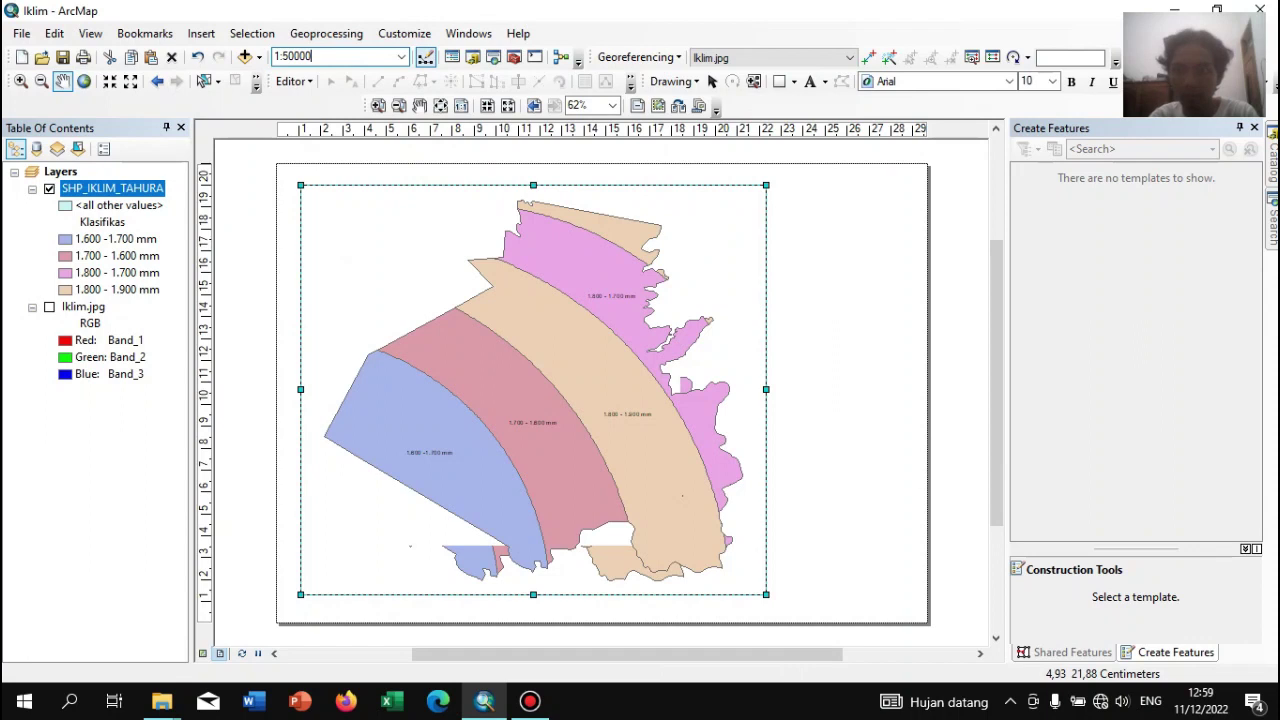
{"action": "key", "text": "Return"}
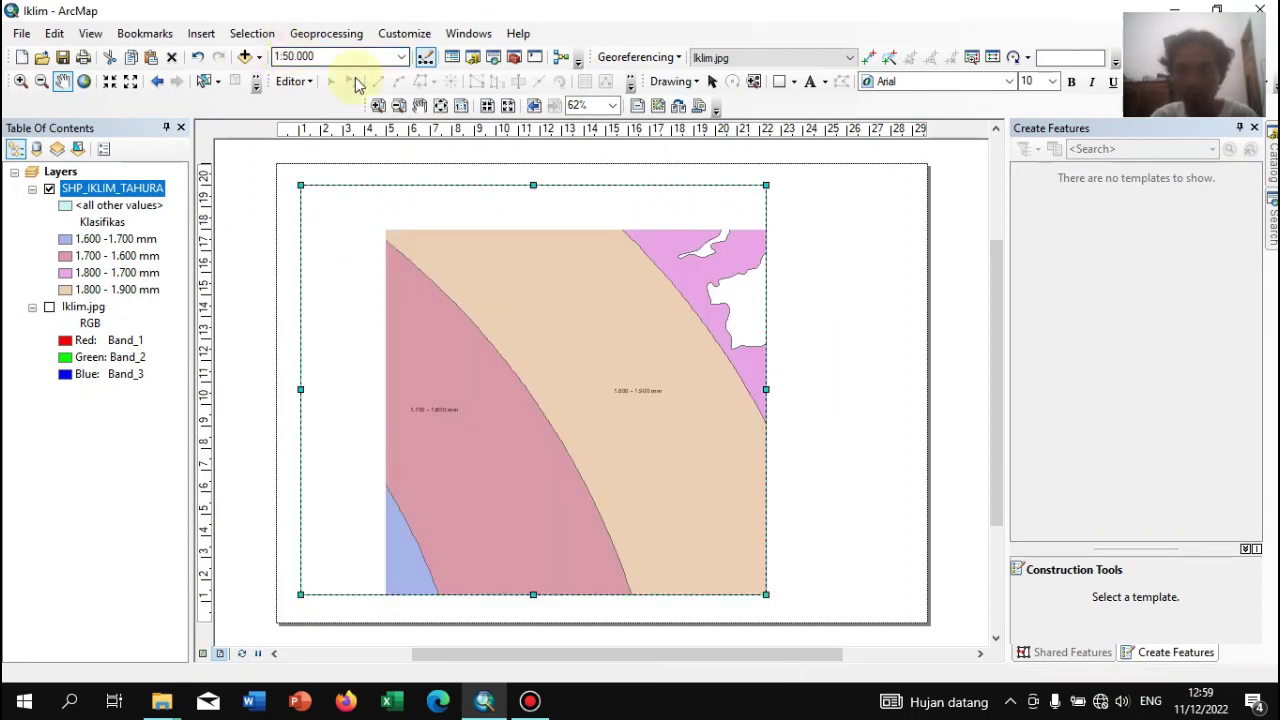
{"action": "left_click", "coordinate": [401, 57]}
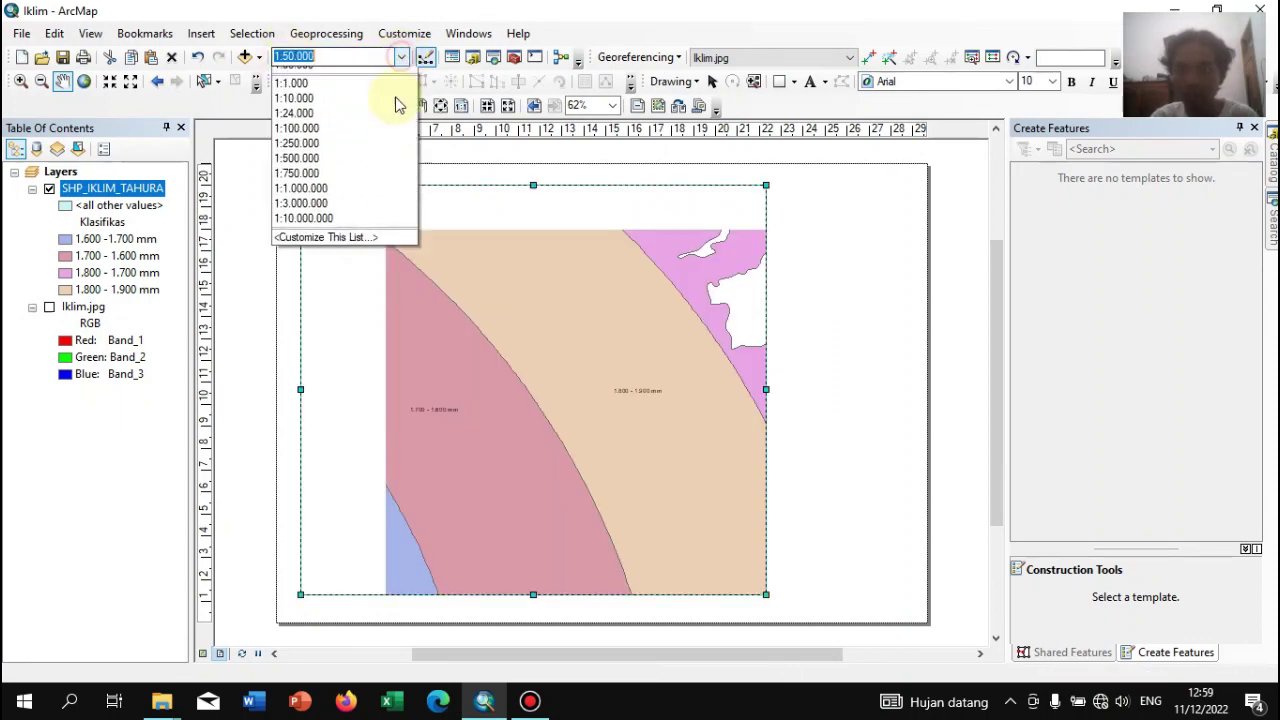
{"action": "left_click", "coordinate": [348, 169]}
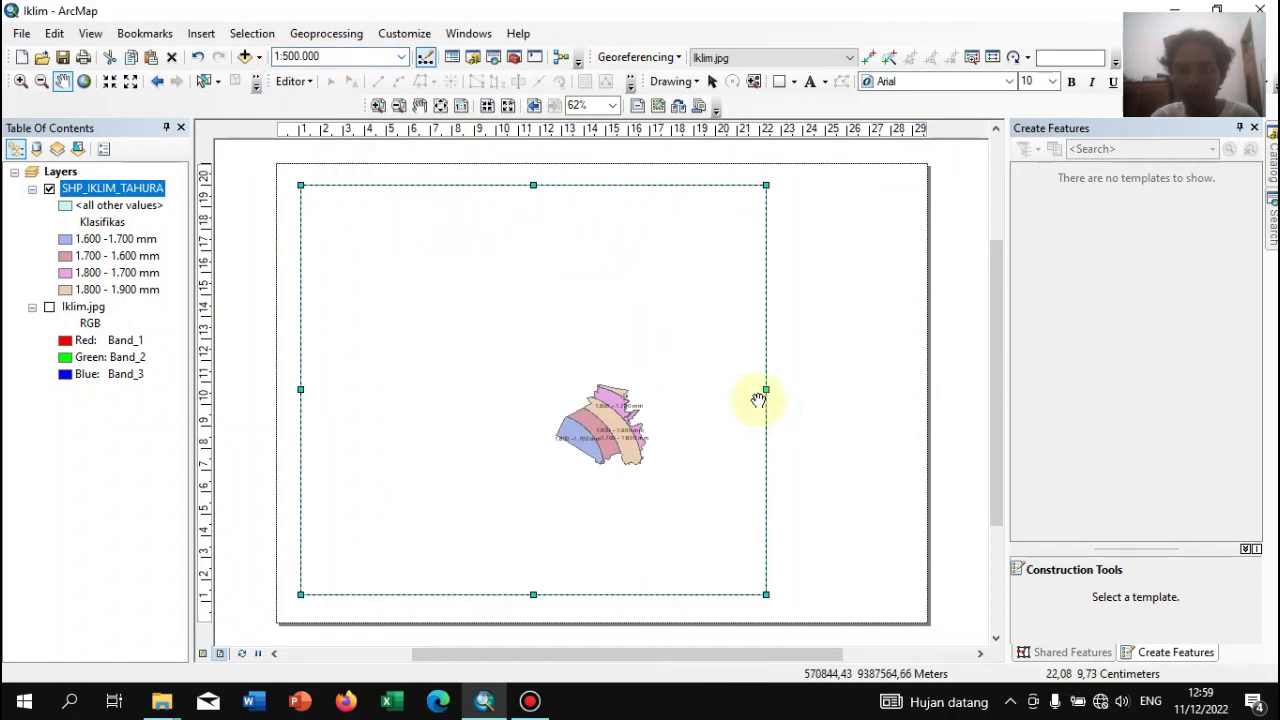
Narrow the data frame from its right edge so it covers about the left half of the page
{"action": "left_click", "coordinate": [712, 81]}
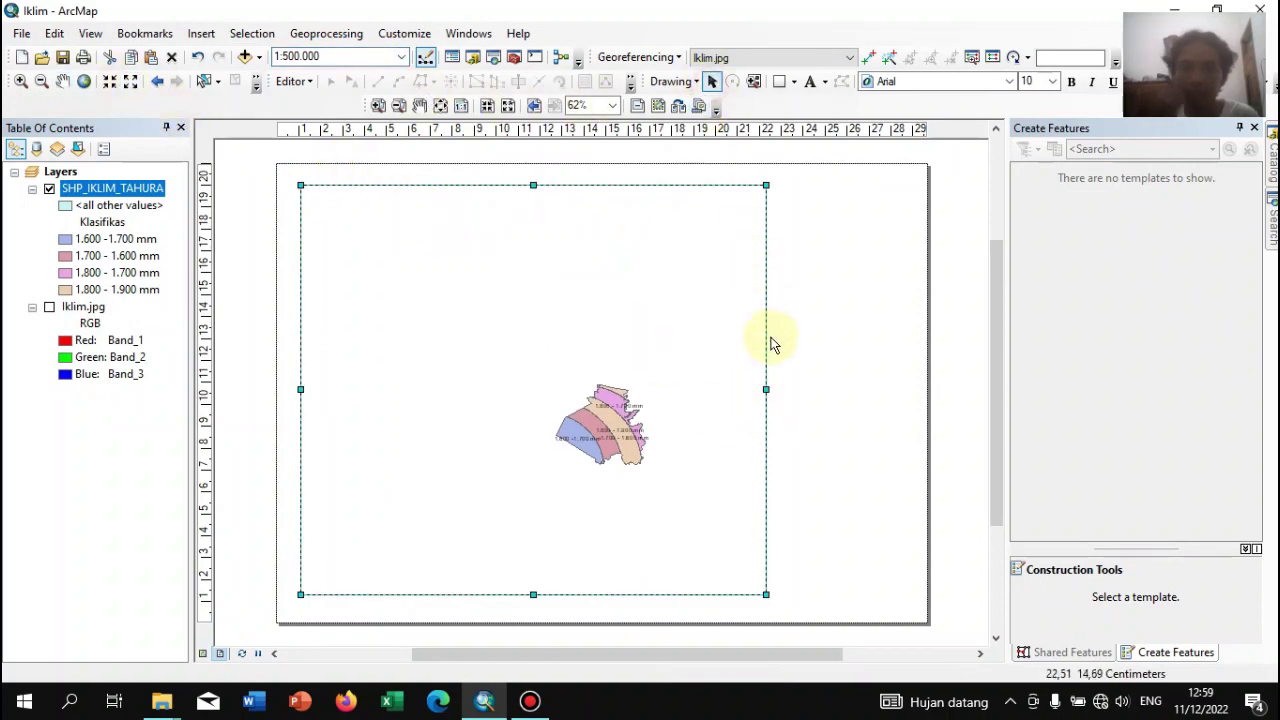
{"action": "left_click_drag", "start_coordinate": [766, 389], "coordinate": [607, 388]}
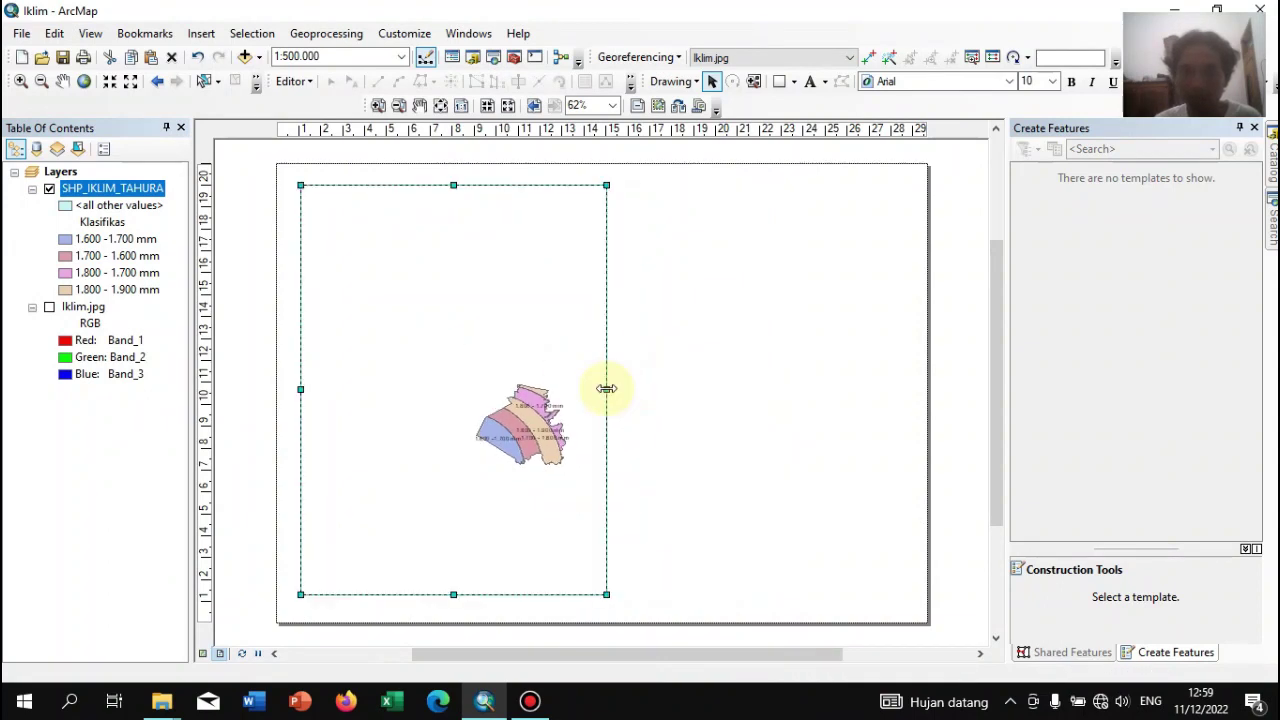
Try the map scale at 1:250.000, 1:200.000 and 1:180.000 for the narrowed data frame
{"action": "left_click", "coordinate": [401, 57]}
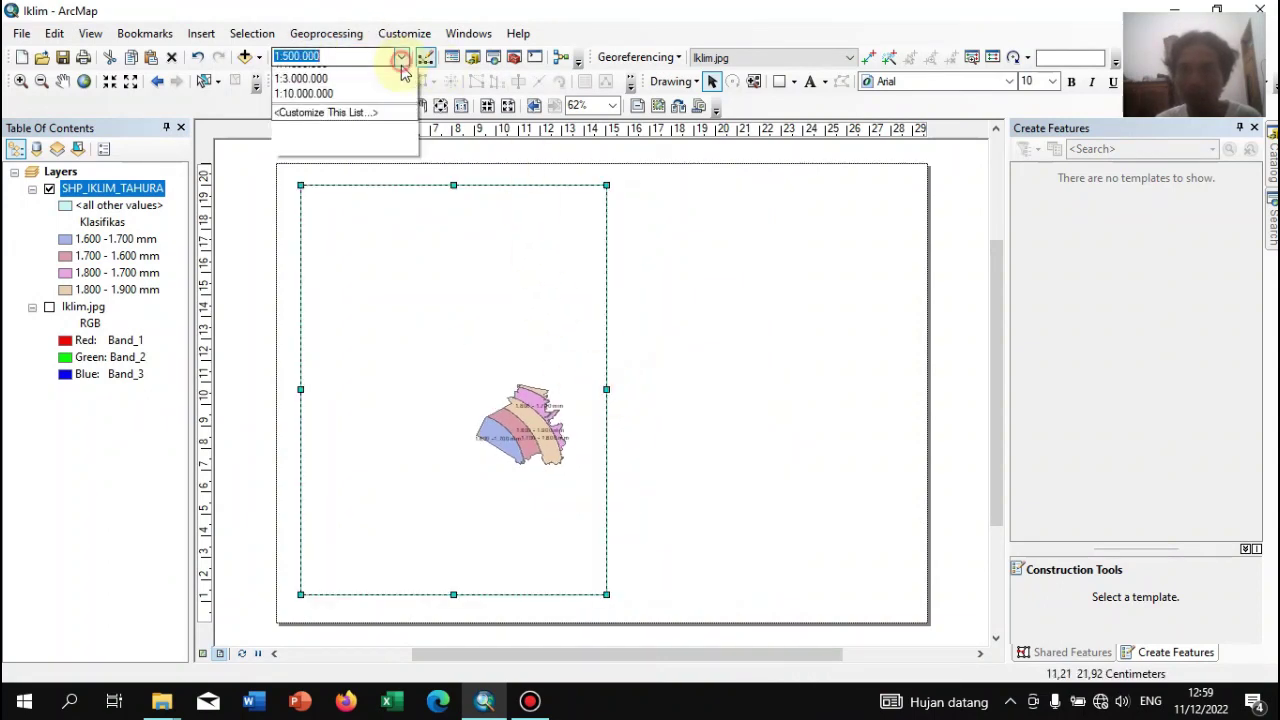
{"action": "left_click", "coordinate": [362, 154]}
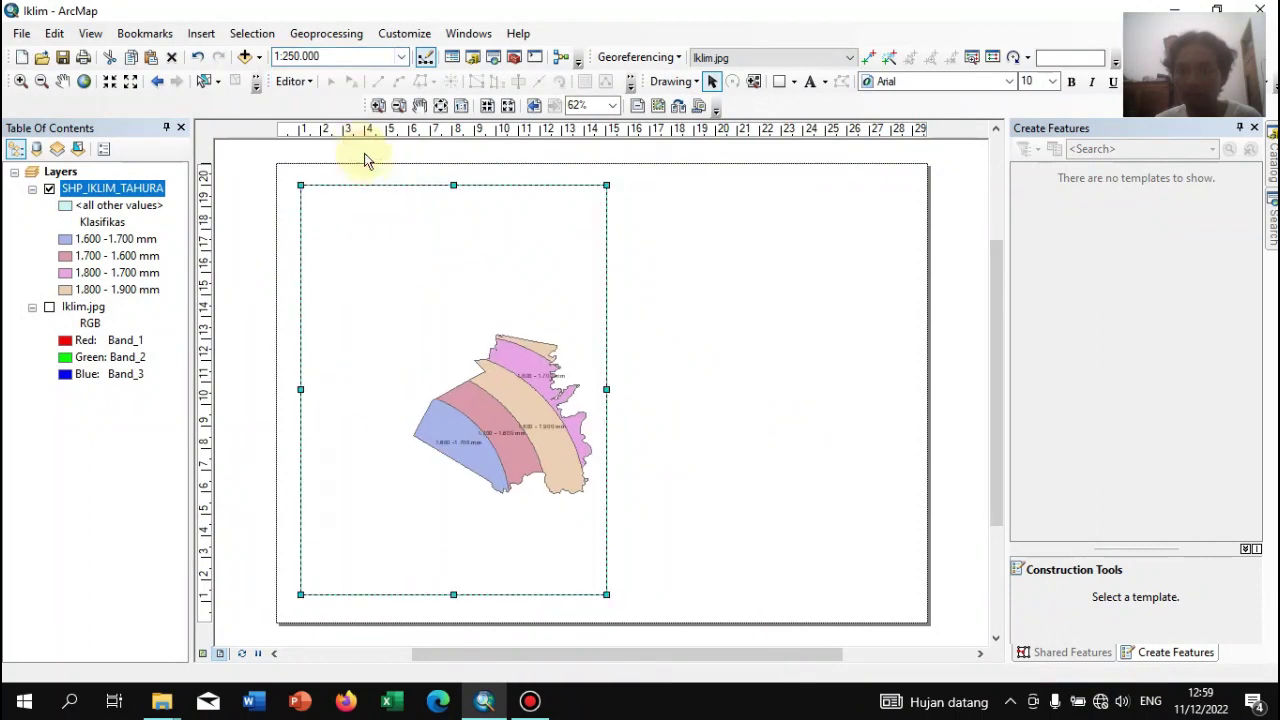
{"action": "left_click", "coordinate": [401, 57]}
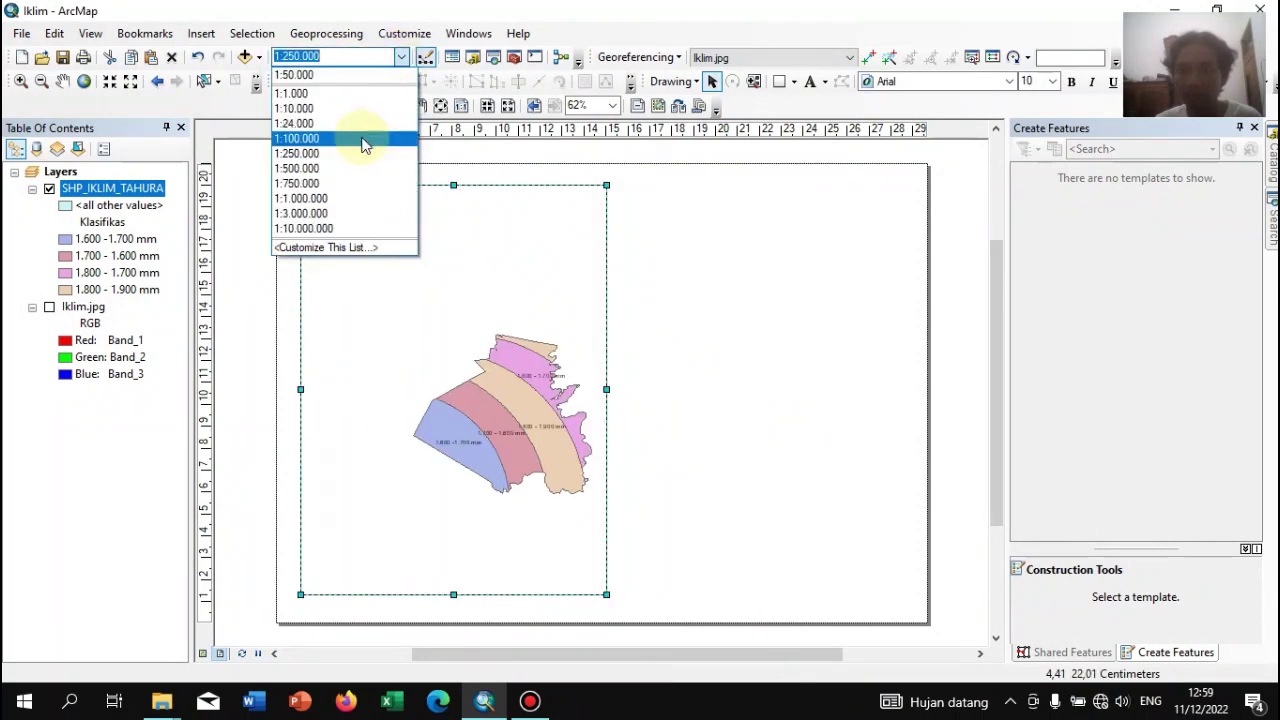
{"action": "left_click", "coordinate": [340, 56]}
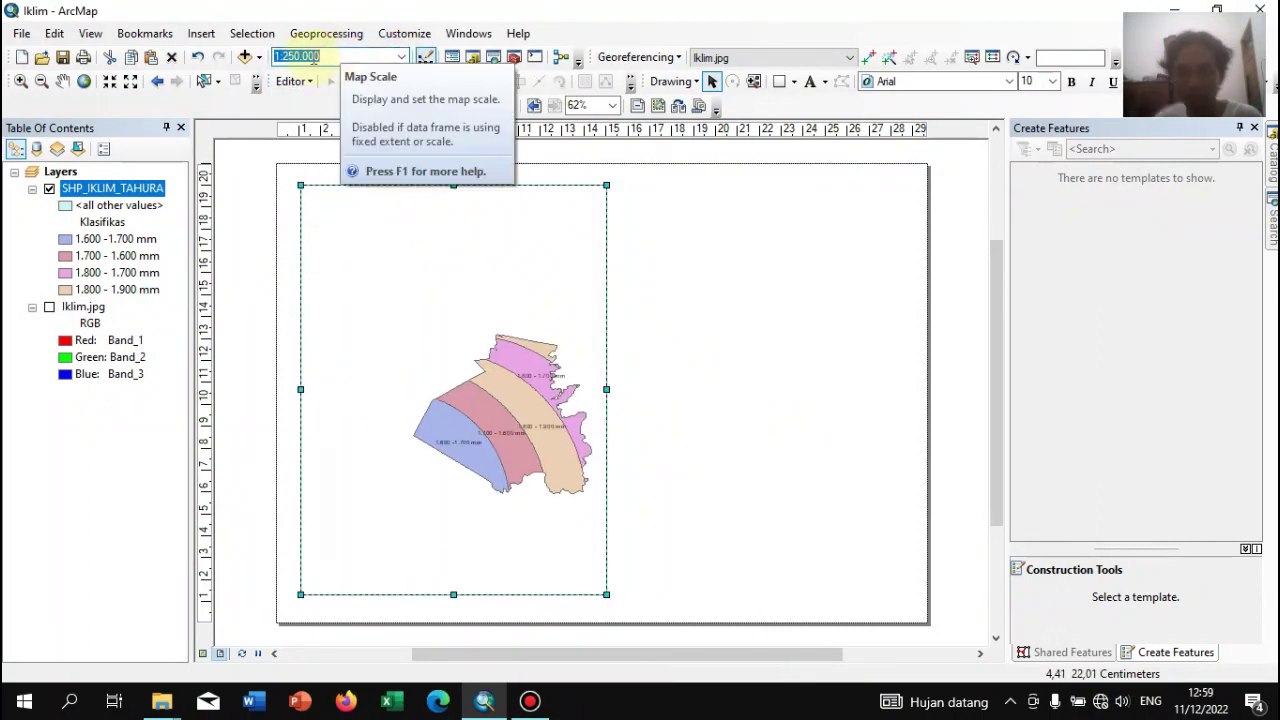
{"action": "left_click", "coordinate": [299, 57]}
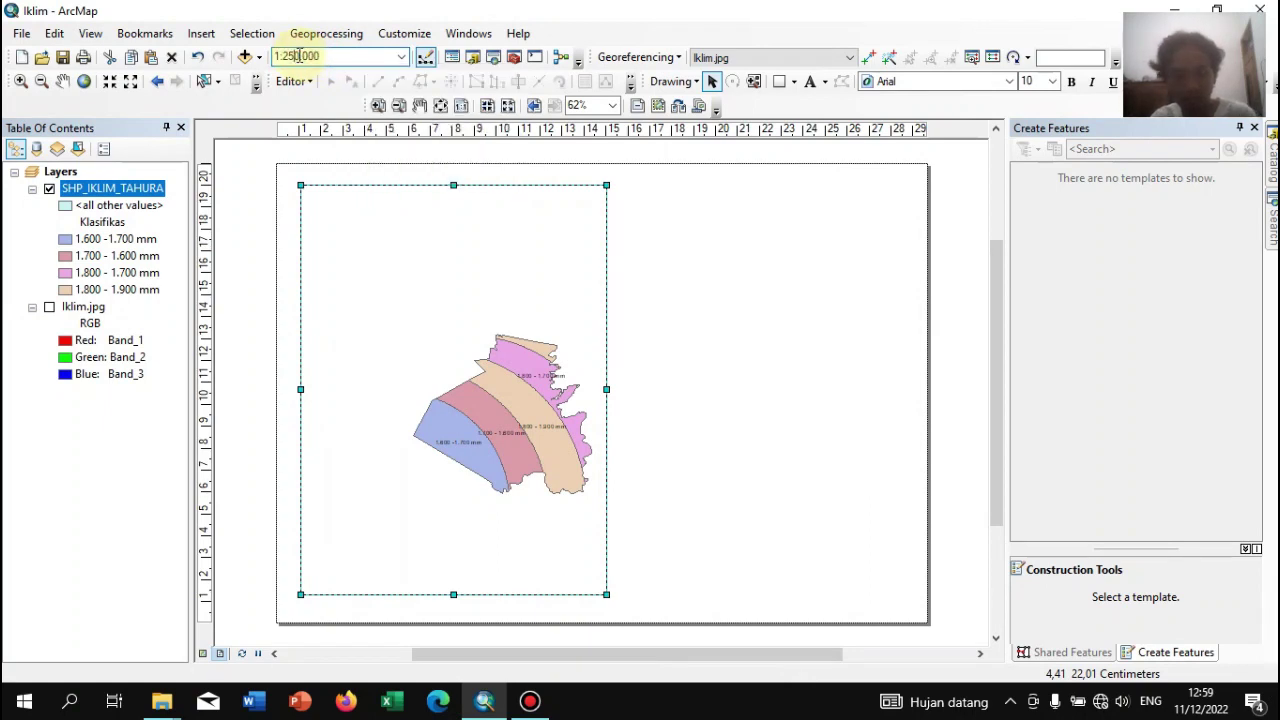
{"action": "key", "text": "Return"}
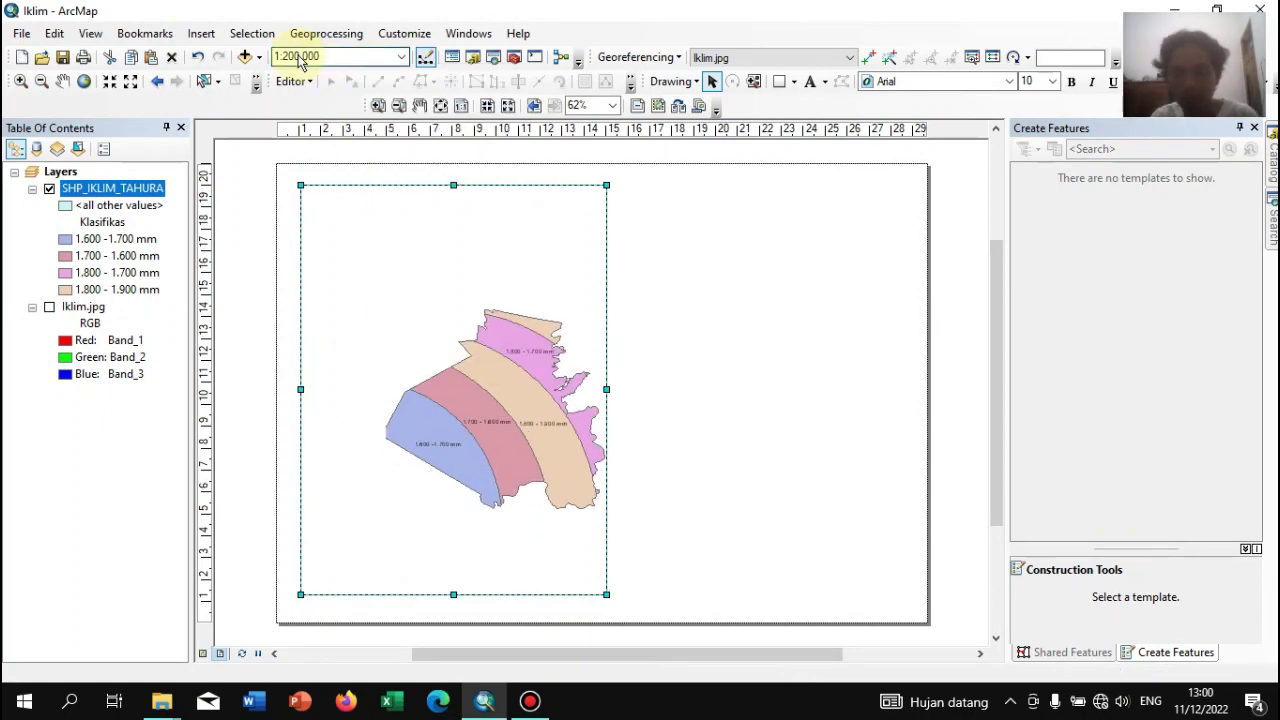
{"action": "double_click", "coordinate": [292, 57]}
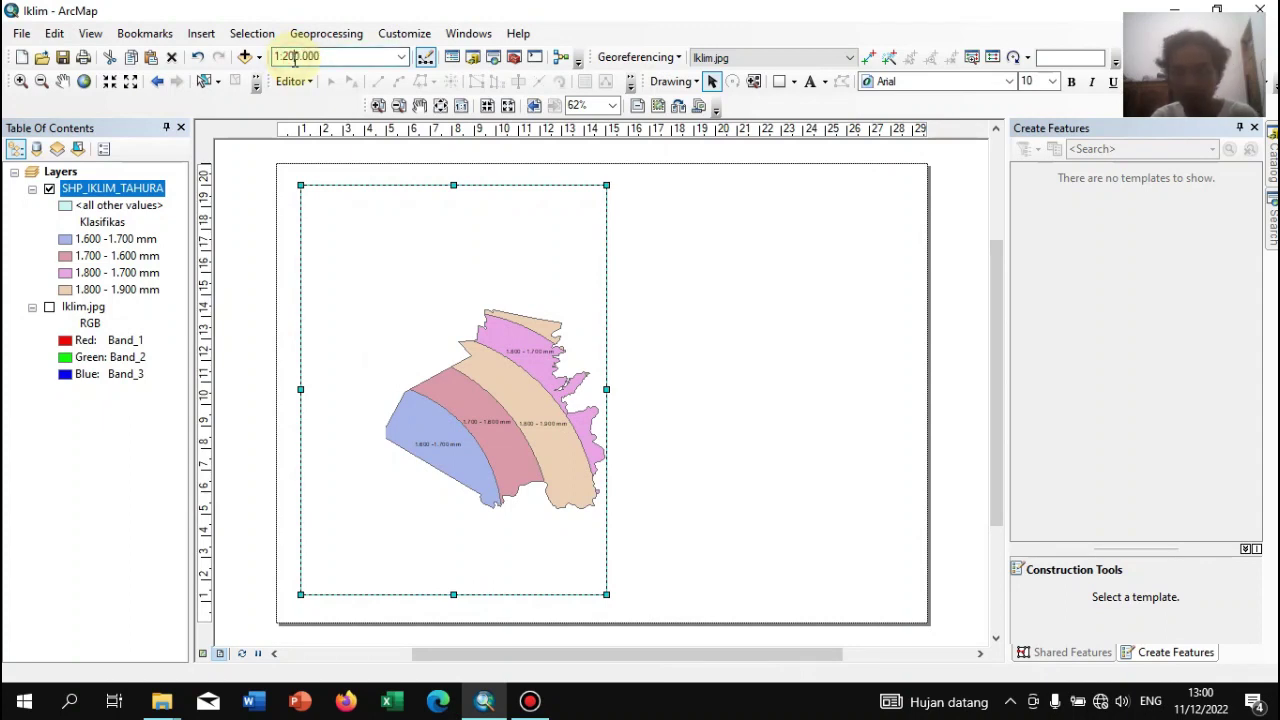
{"action": "key", "text": "Return"}
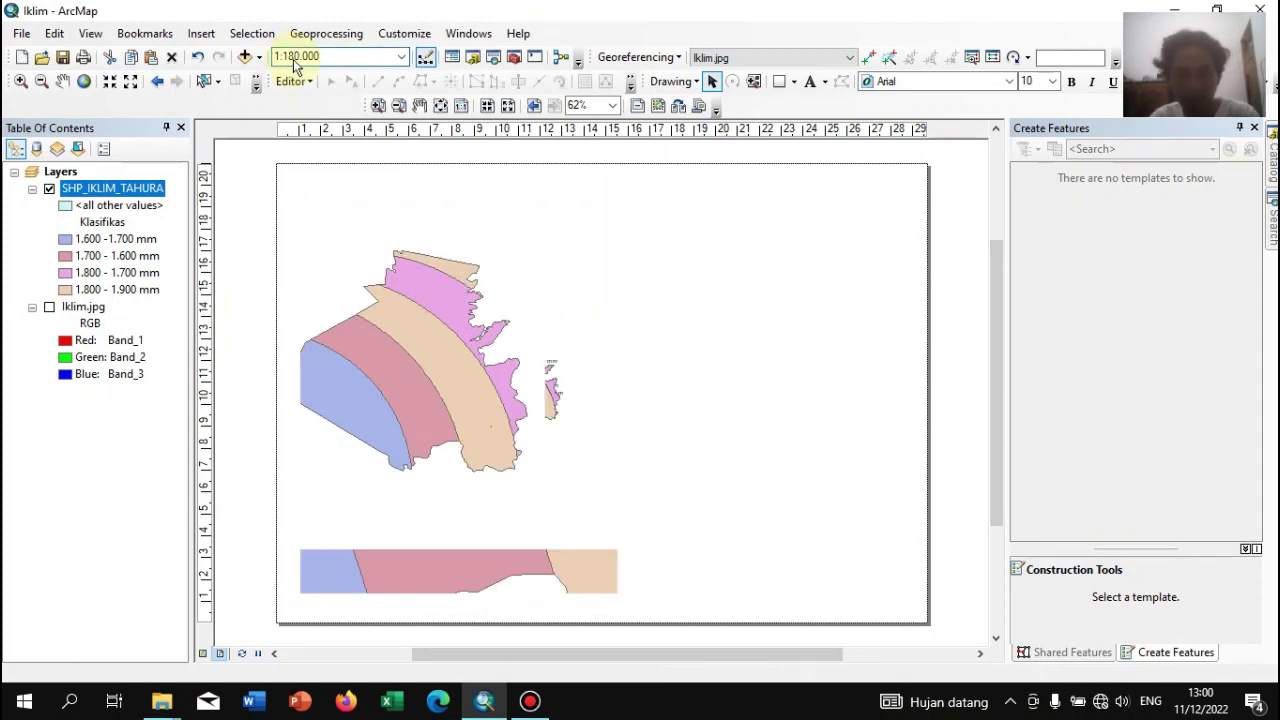
Shift the Tahura polygons up and to the left inside the data frame and deselect the frame
{"action": "left_click", "coordinate": [62, 82]}
{"action": "left_click_drag", "start_coordinate": [451, 409], "coordinate": [417, 389]}
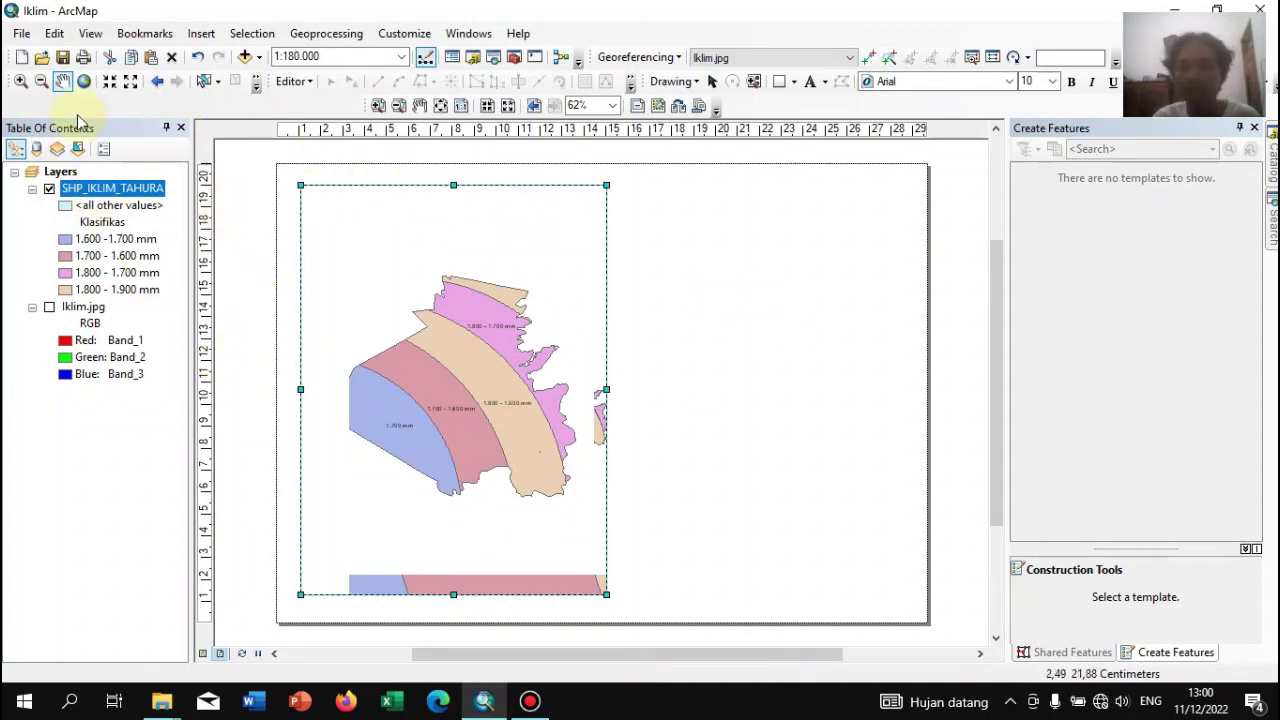
{"action": "left_click", "coordinate": [714, 83]}
{"action": "left_click", "coordinate": [745, 360]}
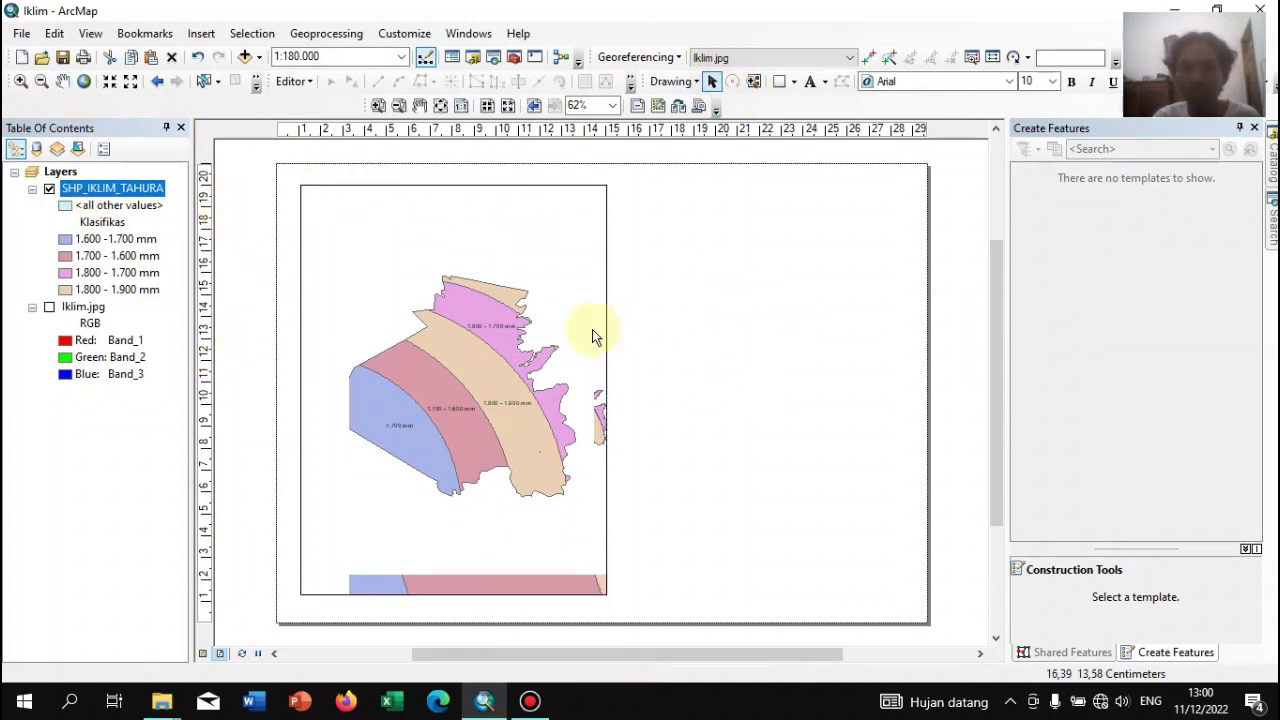
{"action": "left_click", "coordinate": [512, 366]}
{"action": "right_click", "coordinate": [514, 366]}
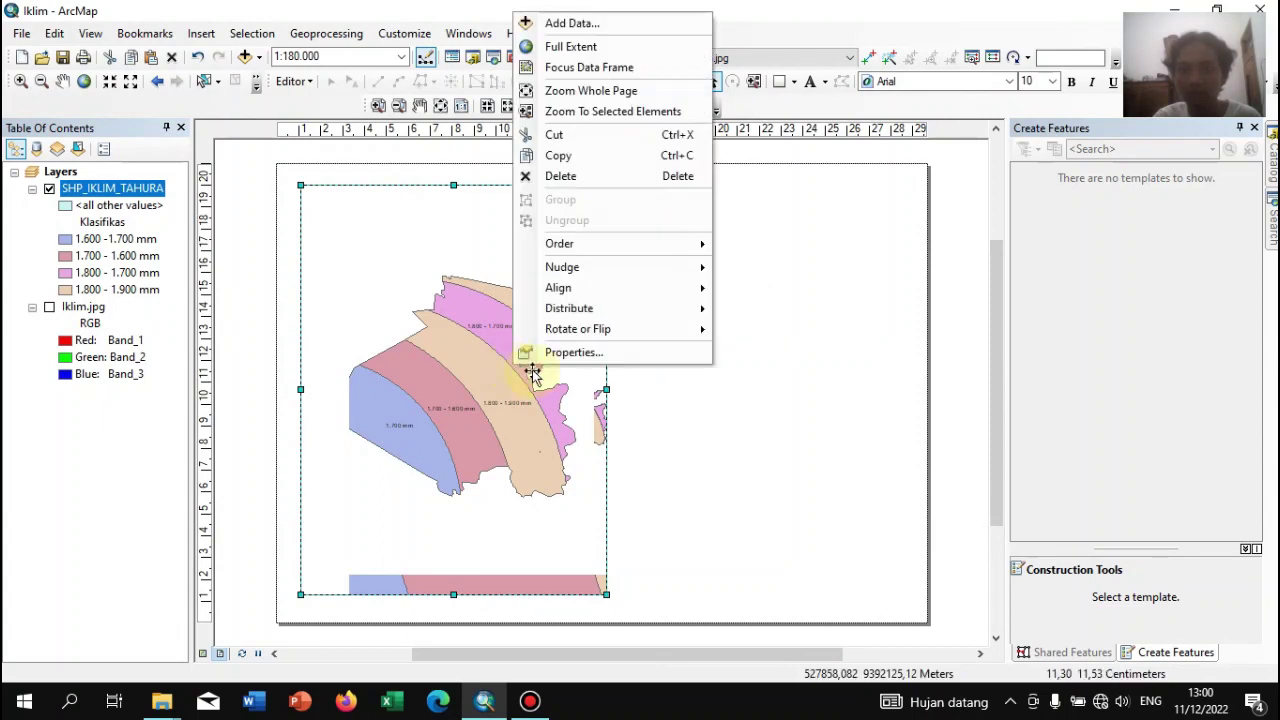
{"action": "left_click", "coordinate": [591, 91]}
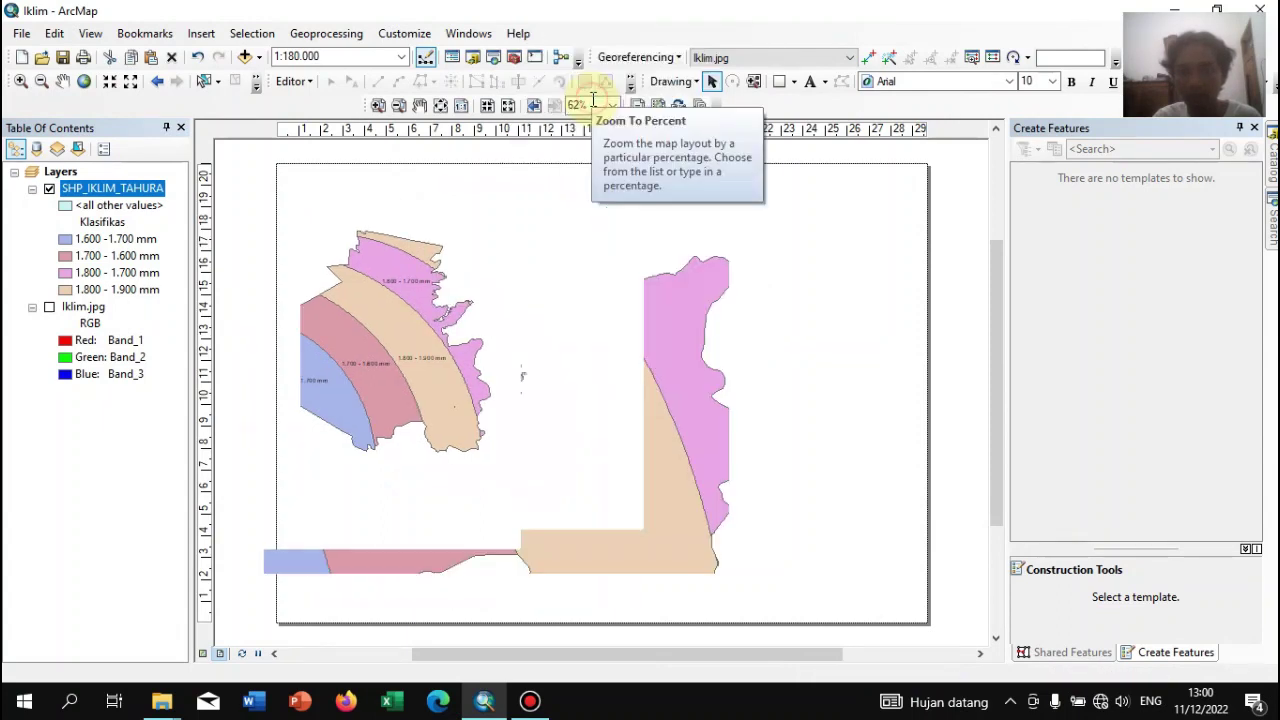
{"action": "left_click", "coordinate": [695, 418]}
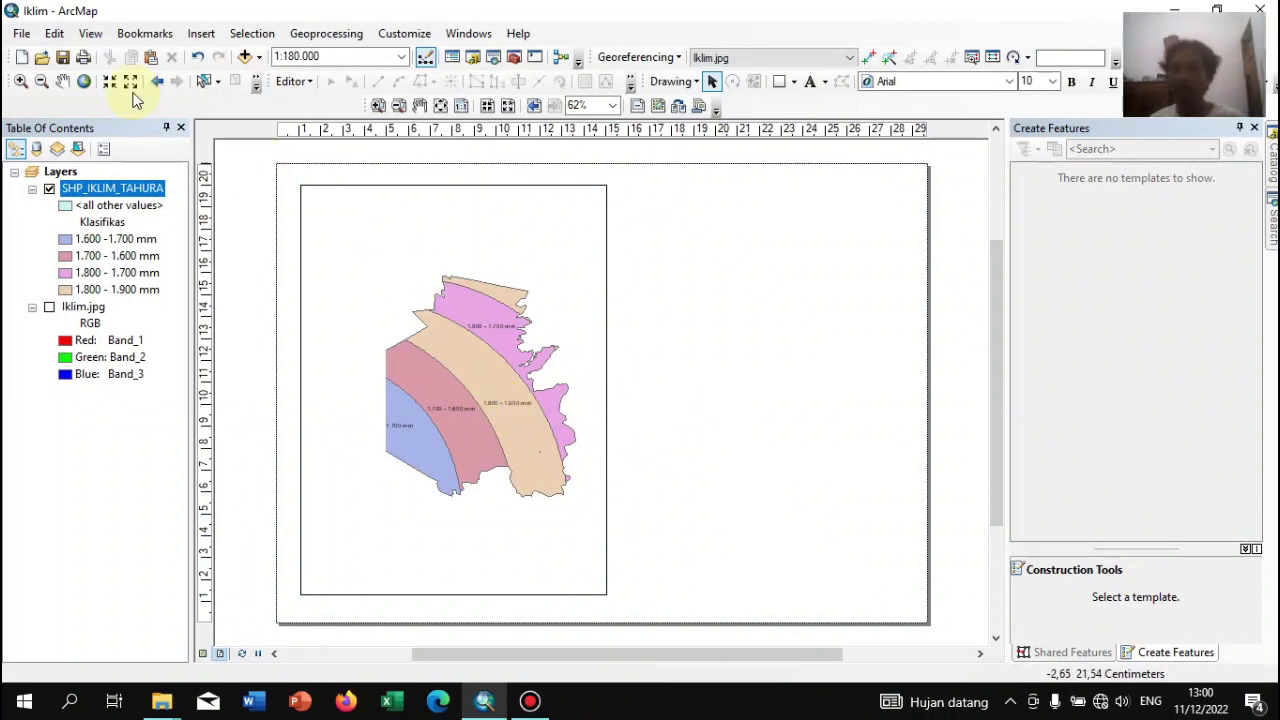
{"action": "left_click", "coordinate": [510, 325]}
{"action": "right_click", "coordinate": [510, 325]}
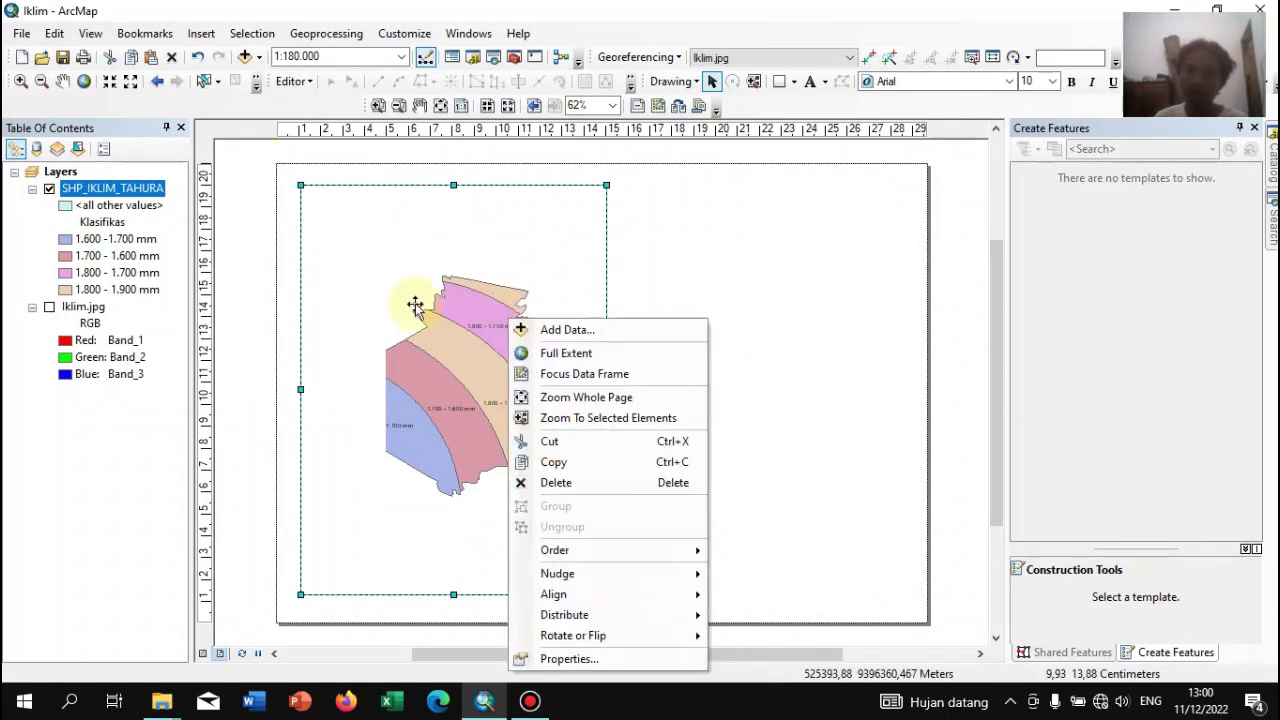
Zoom the data frame to the SHP_IKLIM_TAHURA layer and shift the map up and left so all zones fit inside
{"action": "left_click", "coordinate": [149, 189]}
{"action": "right_click", "coordinate": [149, 189]}
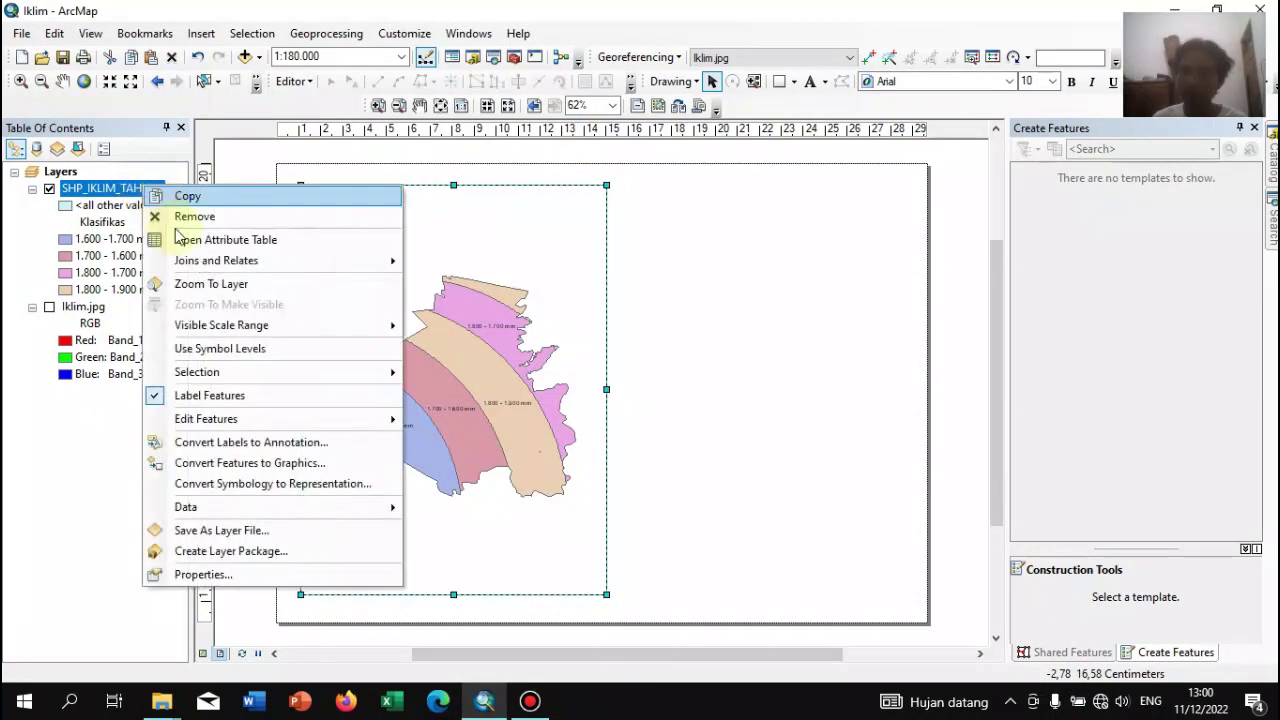
{"action": "left_click", "coordinate": [212, 284]}
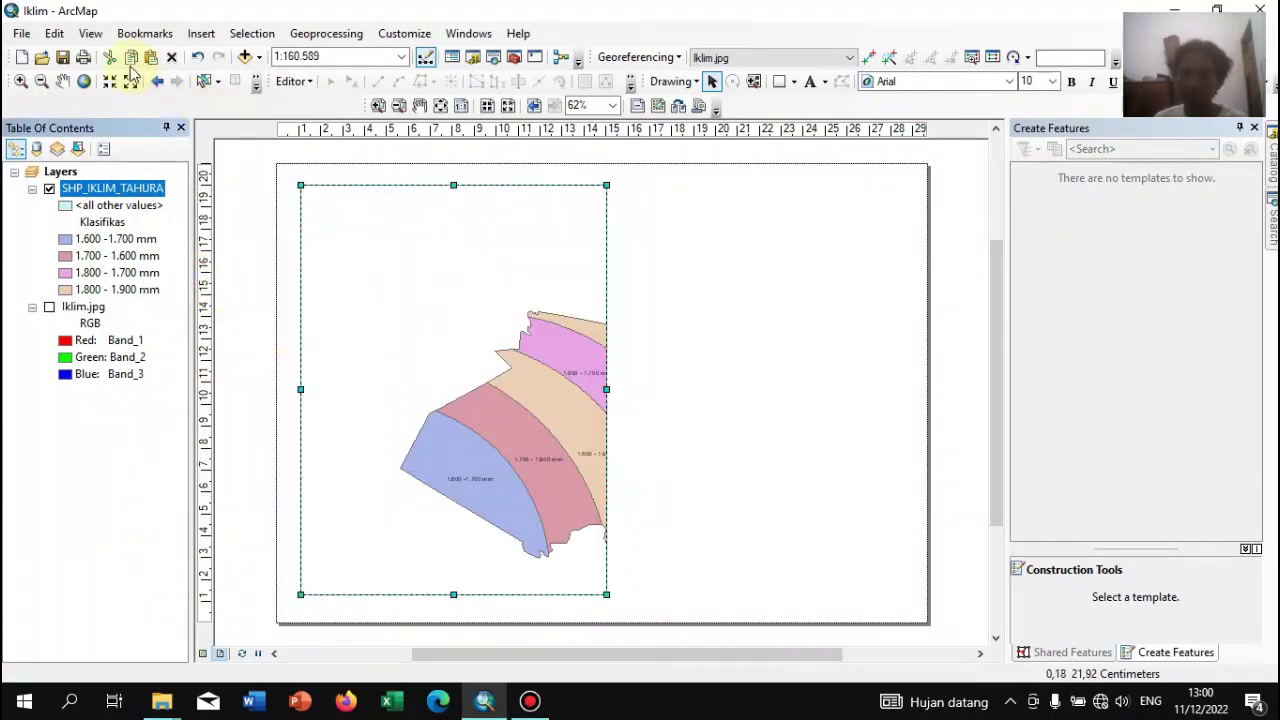
{"action": "left_click", "coordinate": [62, 81]}
{"action": "left_click_drag", "start_coordinate": [500, 428], "coordinate": [404, 401]}
{"action": "left_click", "coordinate": [729, 423]}
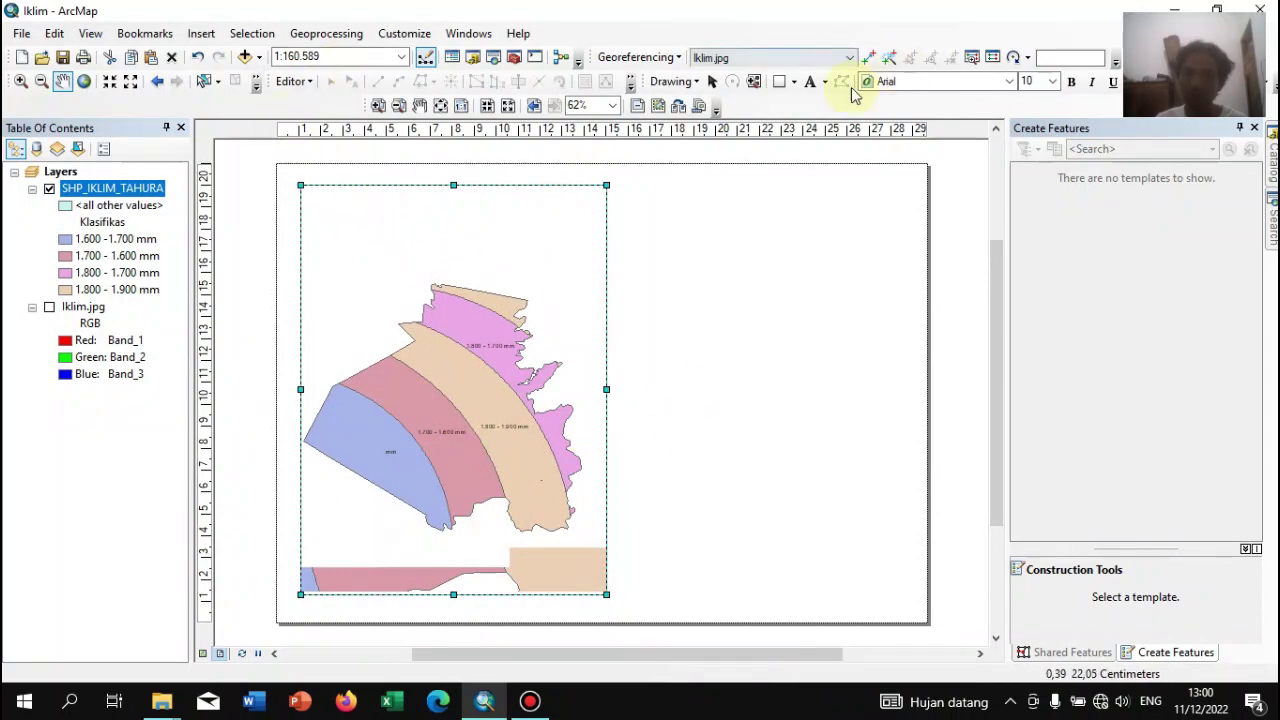
Draw a border rectangle about 28,6 cm wide and 19,9 cm high just inside the page edges, around the data frame
{"action": "left_click", "coordinate": [781, 84]}
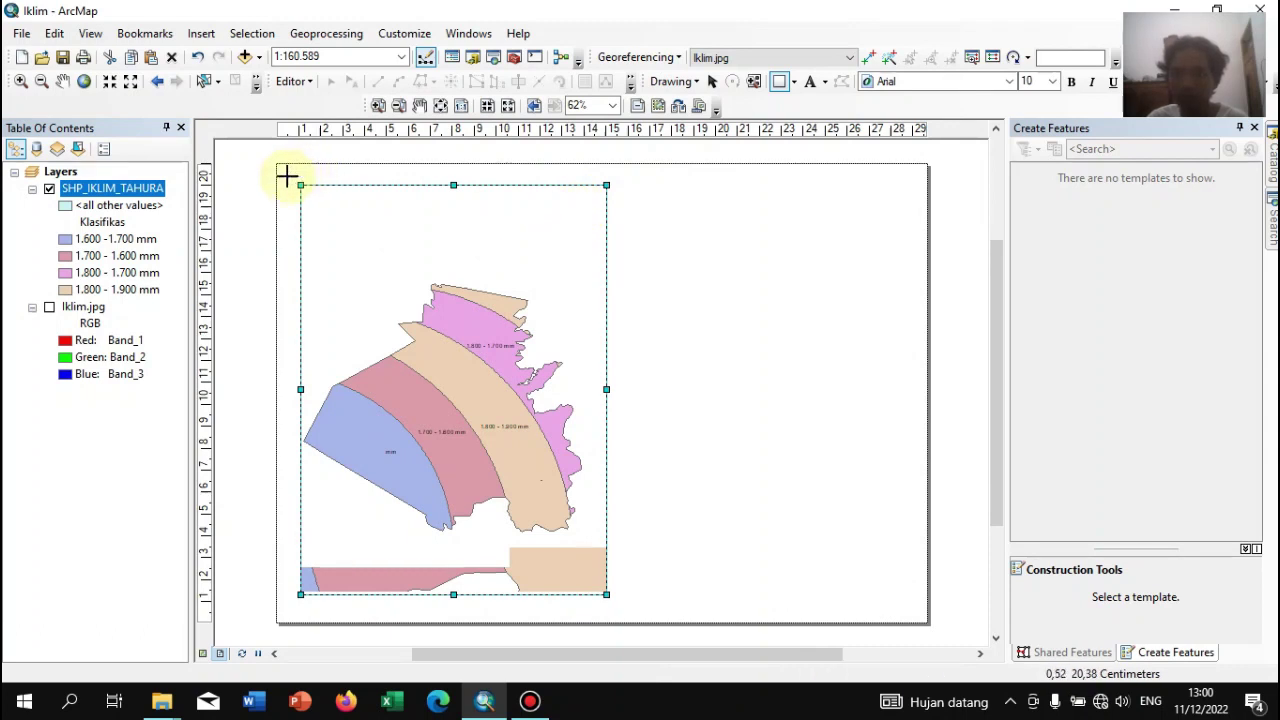
{"action": "left_click_drag", "start_coordinate": [288, 176], "coordinate": [916, 612]}
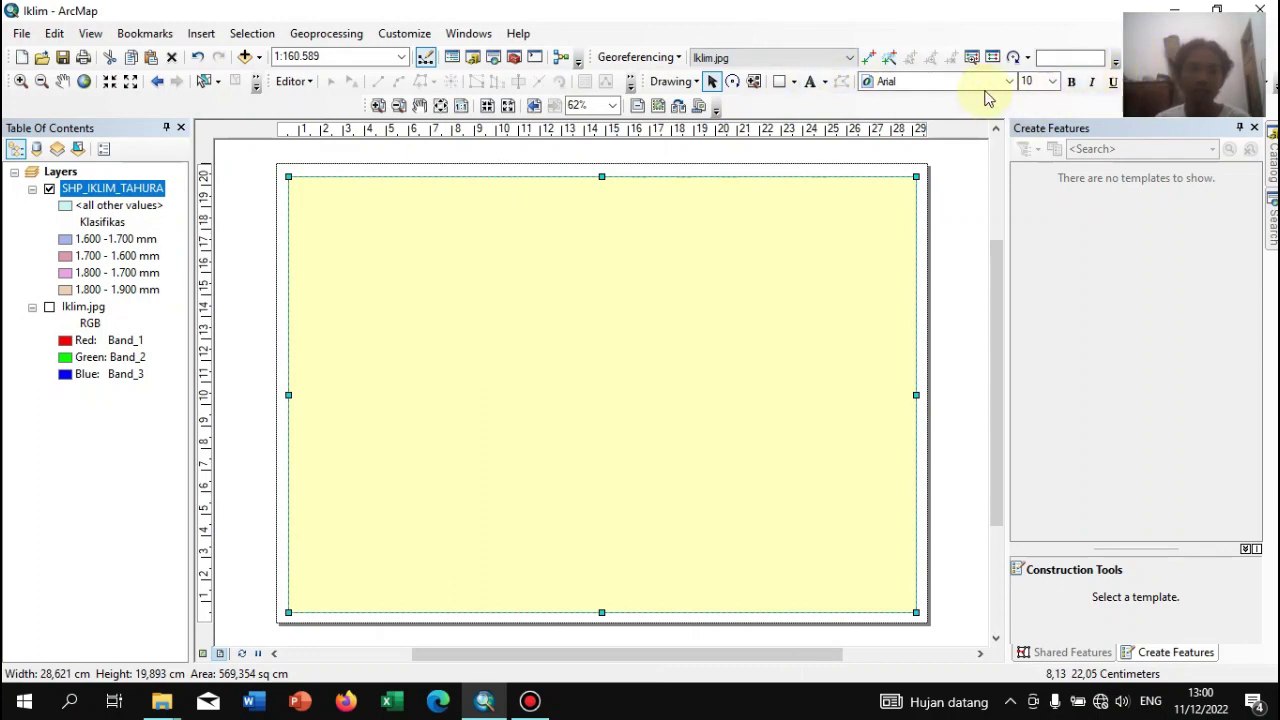
{"action": "left_click", "coordinate": [792, 82]}
{"action": "left_click", "coordinate": [800, 88]}
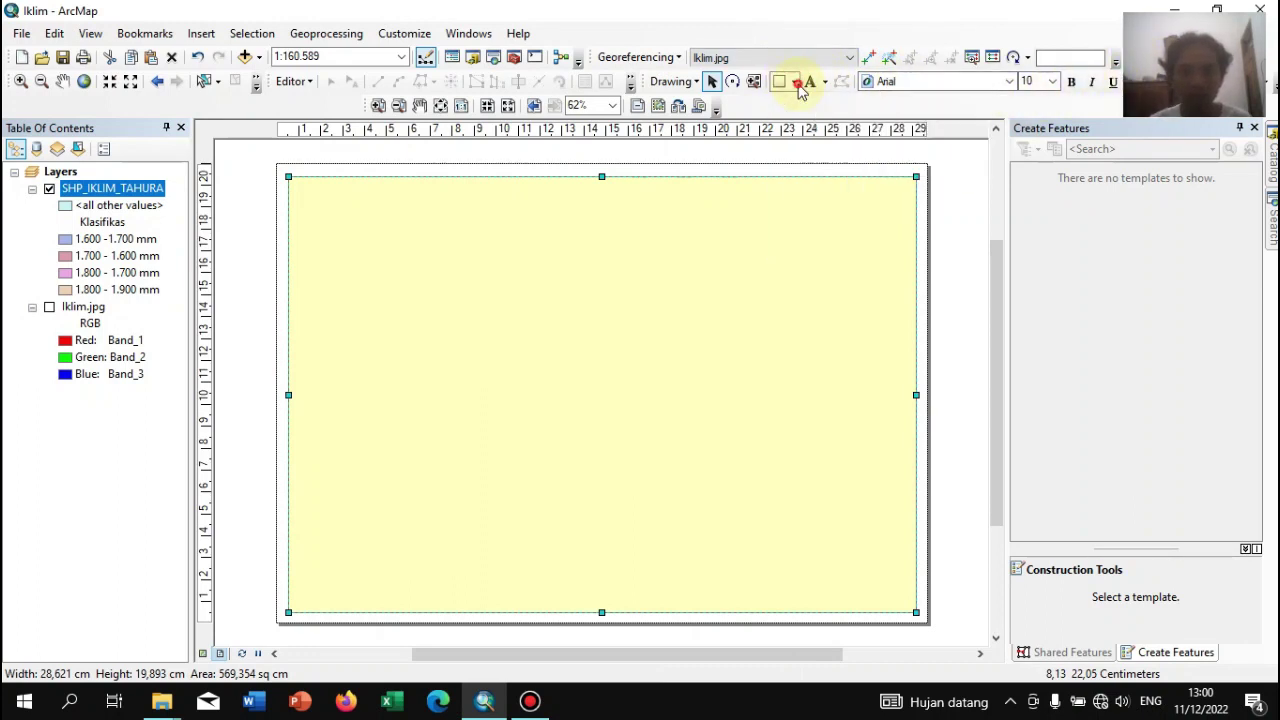
Give the border rectangle no fill color, a black outline and an outline width of 2
{"action": "right_click", "coordinate": [808, 310]}
{"action": "left_click", "coordinate": [866, 622]}
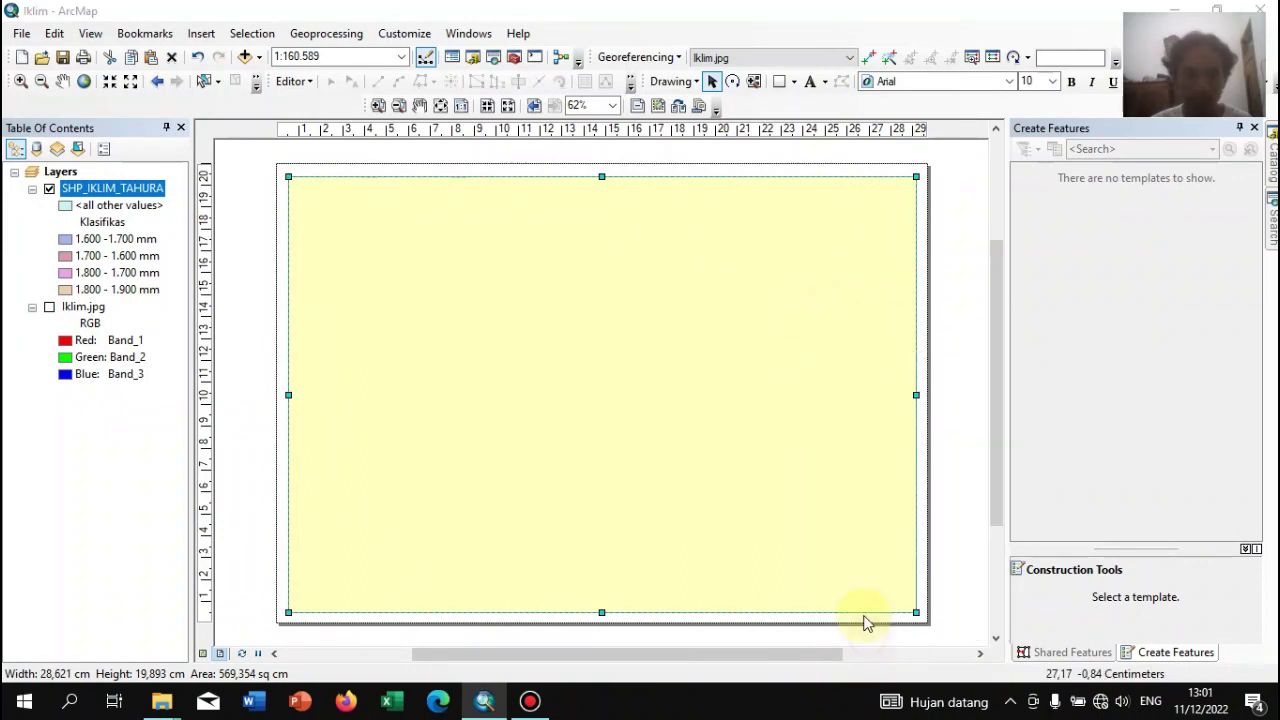
{"action": "left_click", "coordinate": [588, 268]}
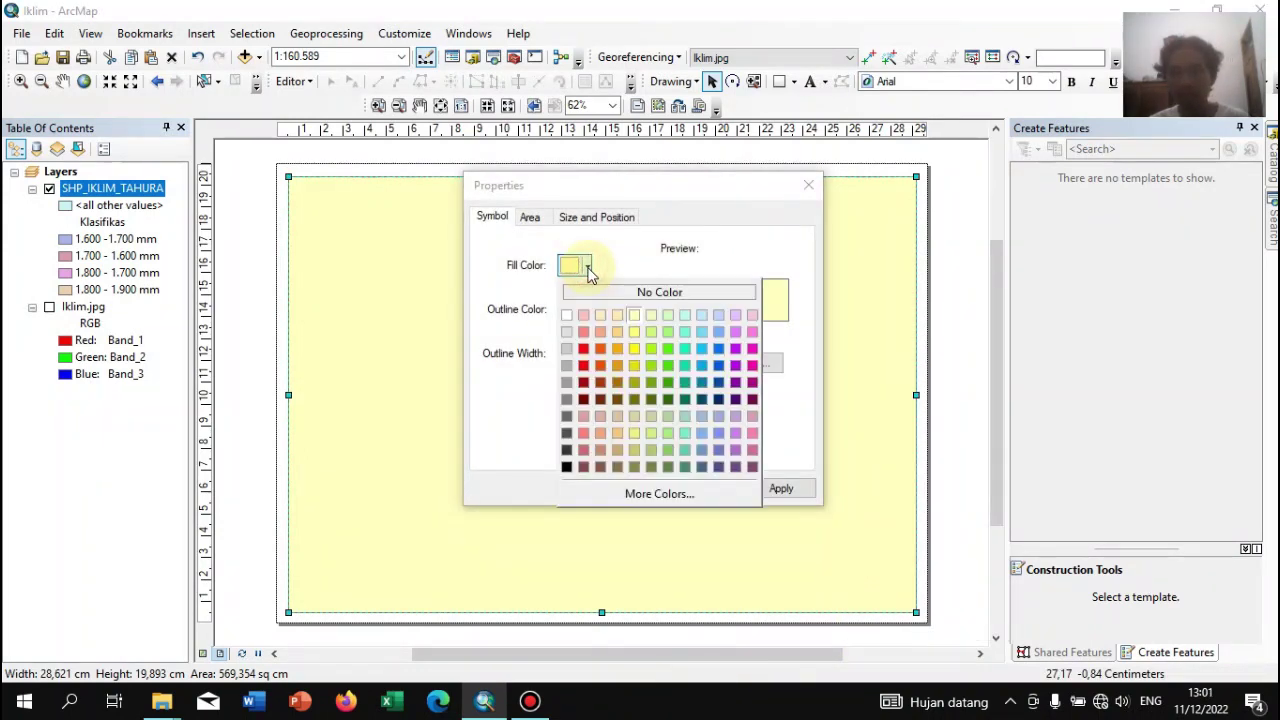
{"action": "left_click", "coordinate": [597, 299]}
{"action": "left_click", "coordinate": [588, 310]}
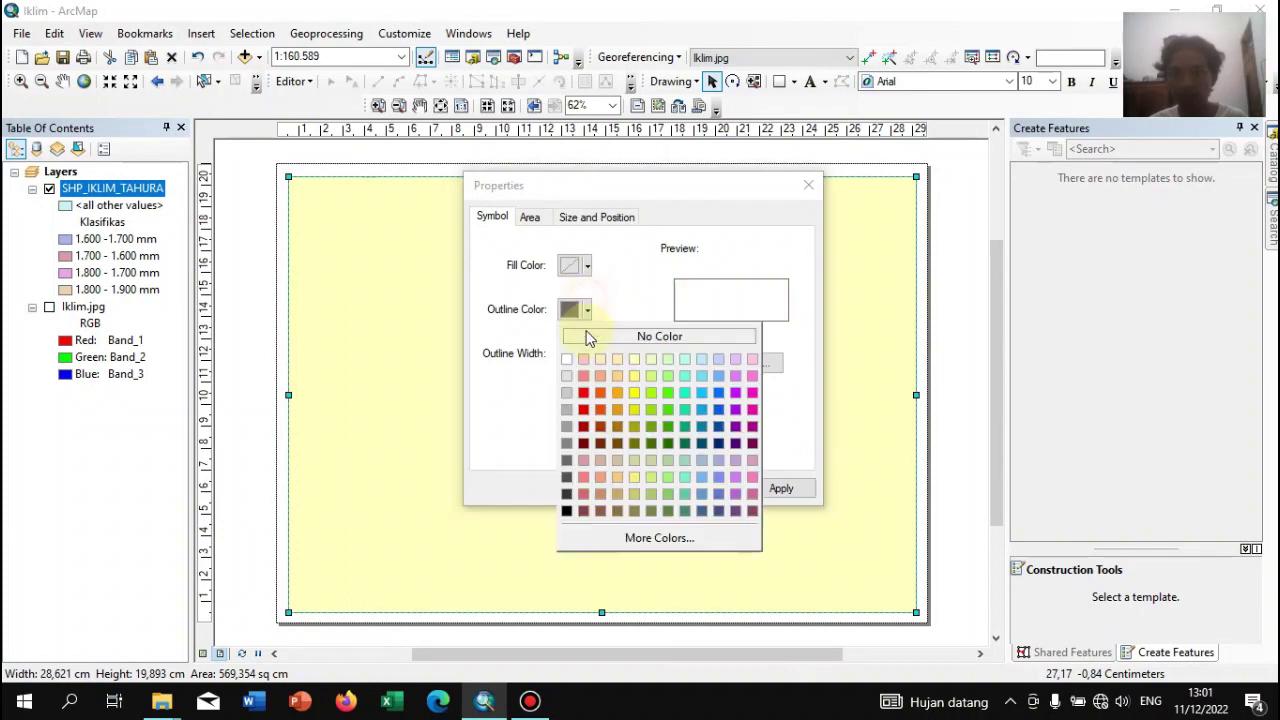
{"action": "left_click", "coordinate": [566, 511]}
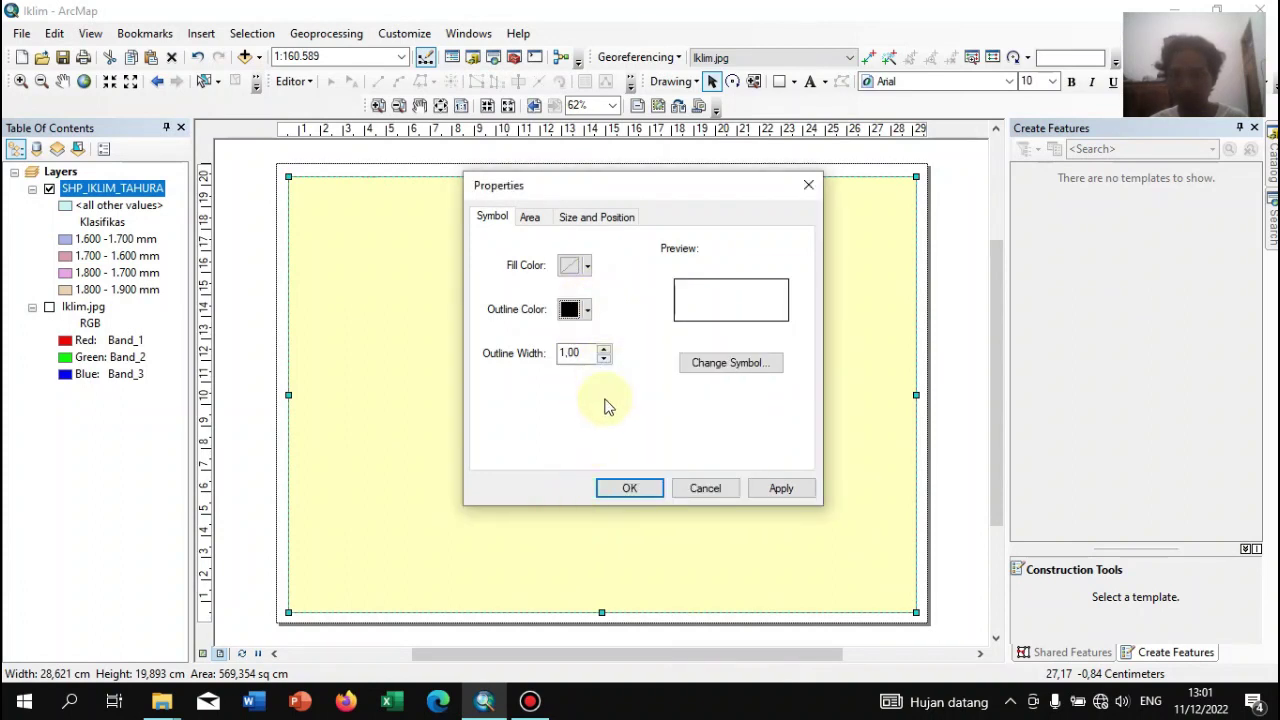
{"action": "left_click", "coordinate": [603, 350]}
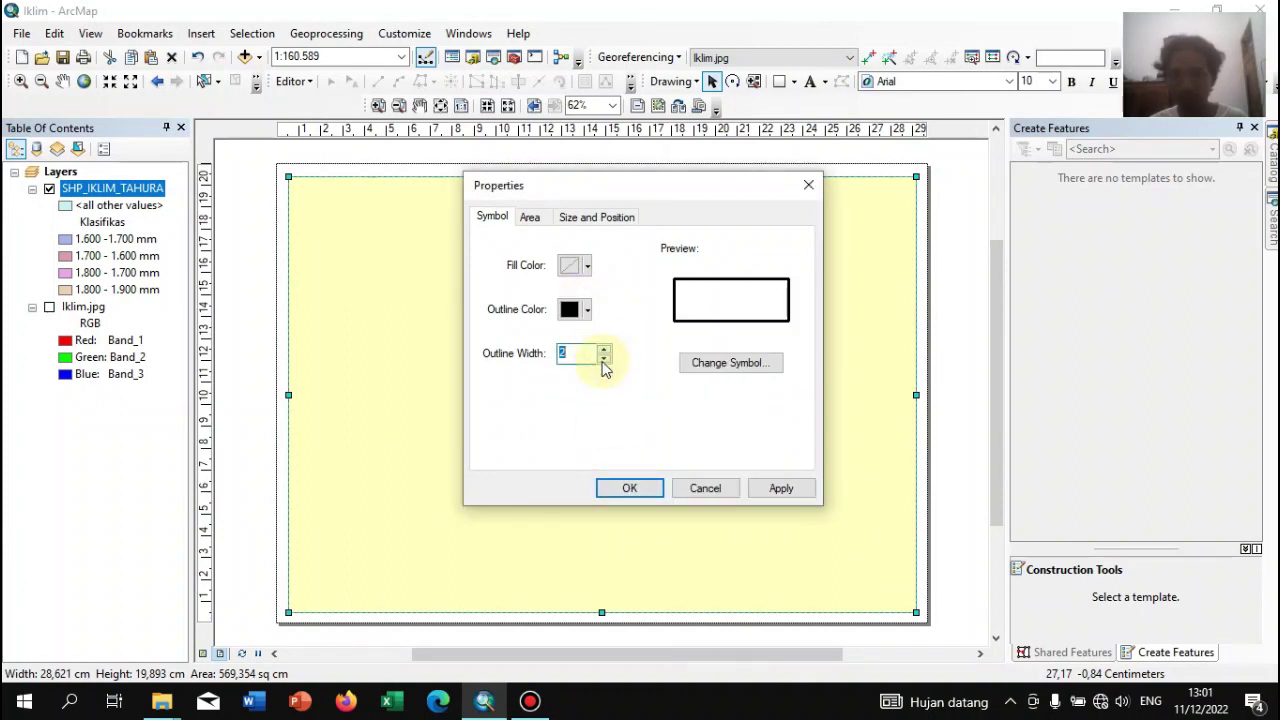
{"action": "left_click", "coordinate": [630, 490]}
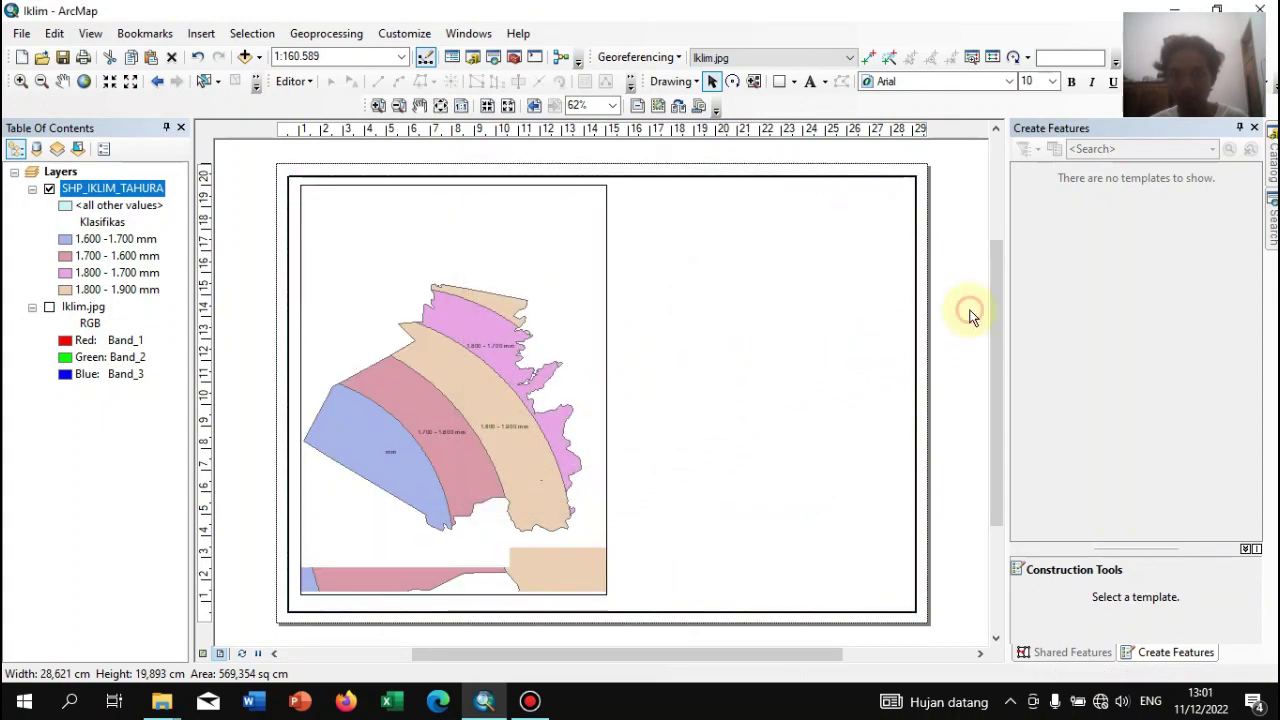
{"action": "left_click", "coordinate": [480, 447]}
{"action": "left_click", "coordinate": [476, 428]}
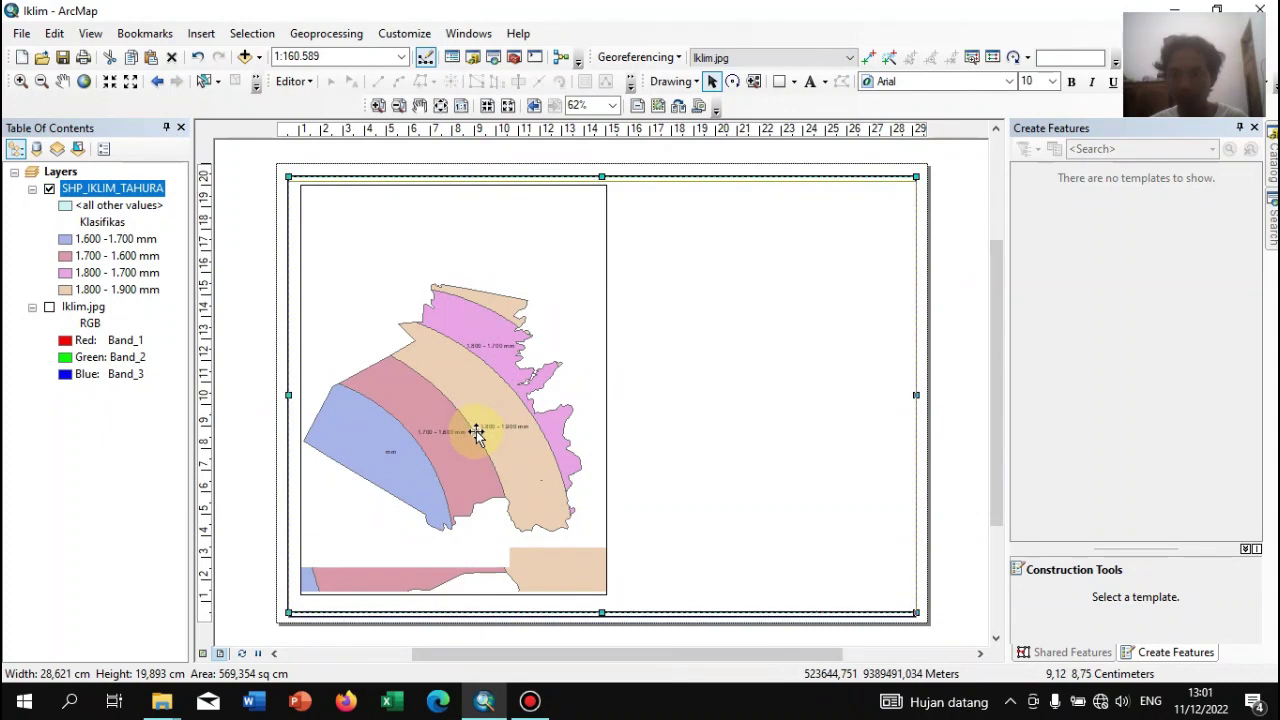
{"action": "double_click", "coordinate": [476, 431]}
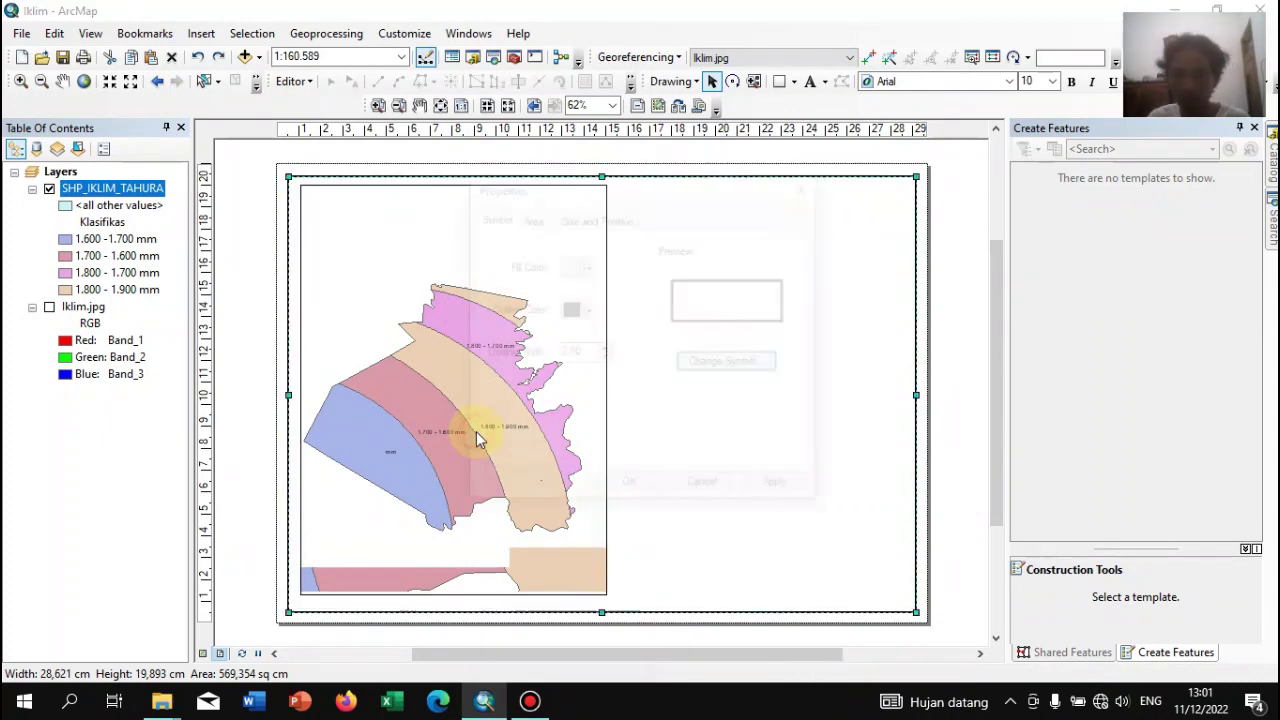
{"action": "left_click", "coordinate": [705, 488]}
Move the data frame slightly down inside the border rectangle and deselect it
{"action": "left_click", "coordinate": [458, 425]}
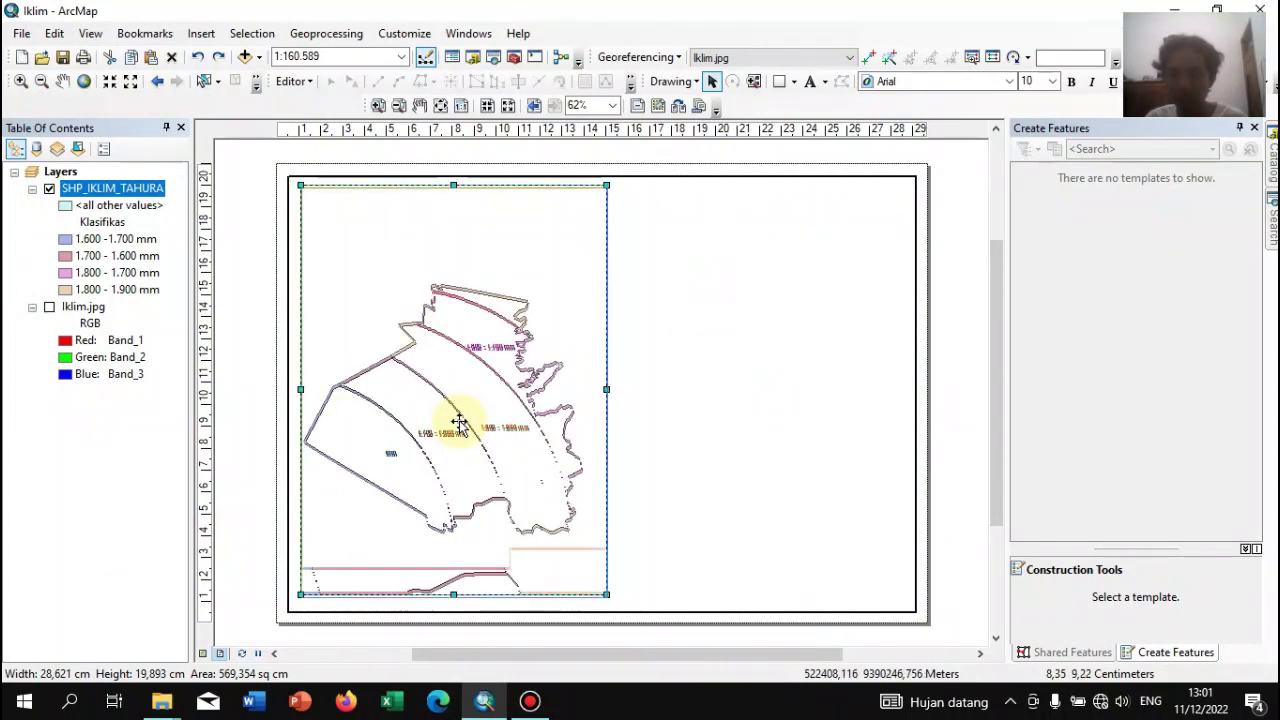
{"action": "left_click", "coordinate": [712, 142]}
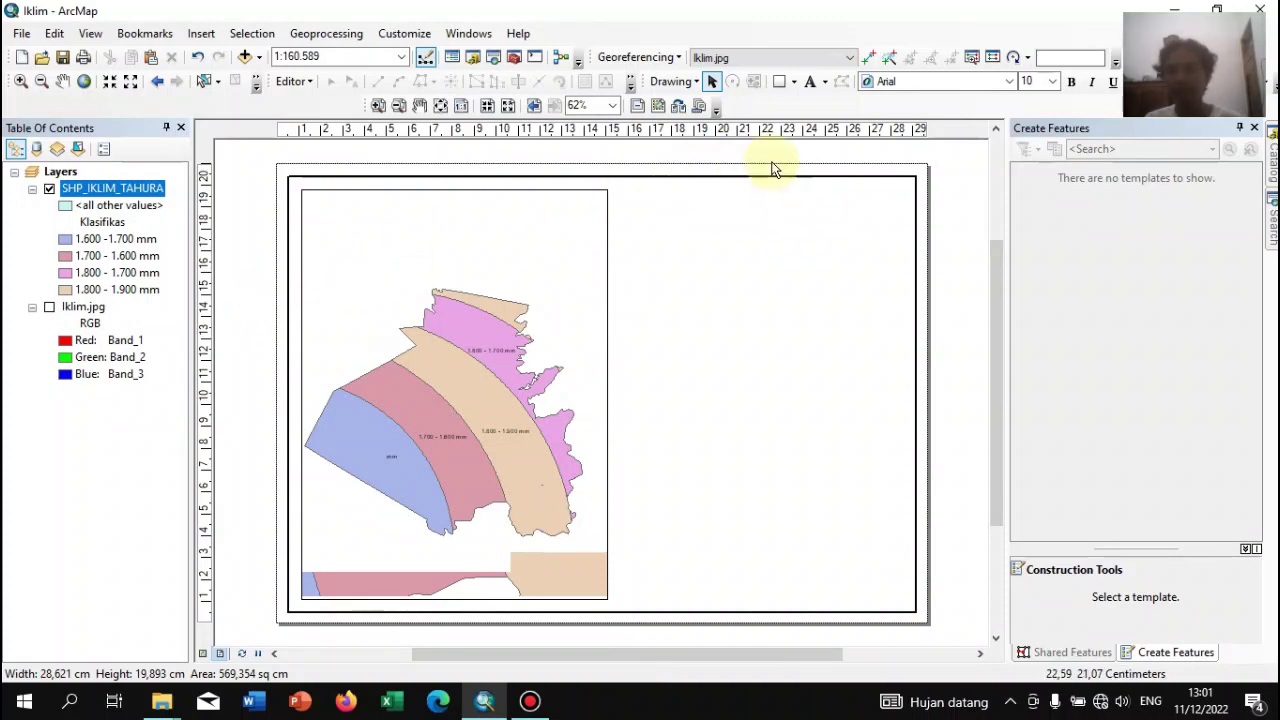
Draw a box about 13 cm wide and 3,25 cm high beside the data frame's upper edge, with no fill color and a black outline
{"action": "left_click", "coordinate": [781, 83]}
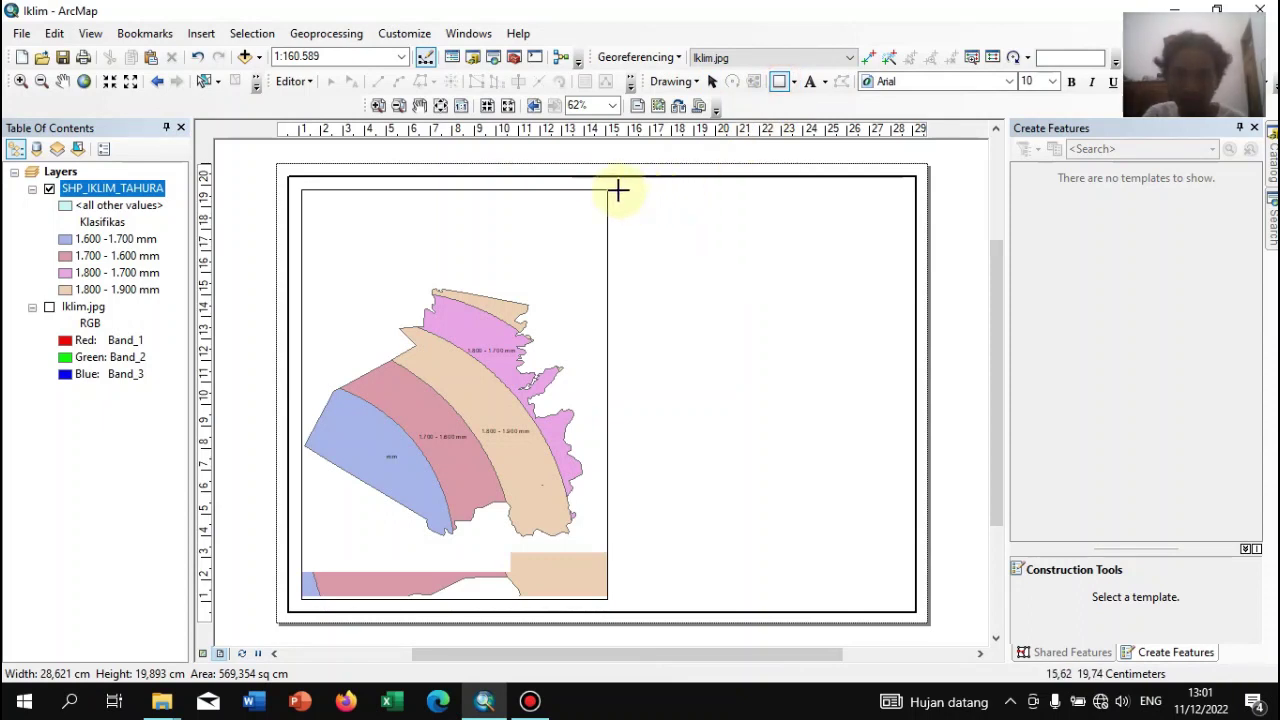
{"action": "left_click_drag", "start_coordinate": [618, 190], "coordinate": [903, 264]}
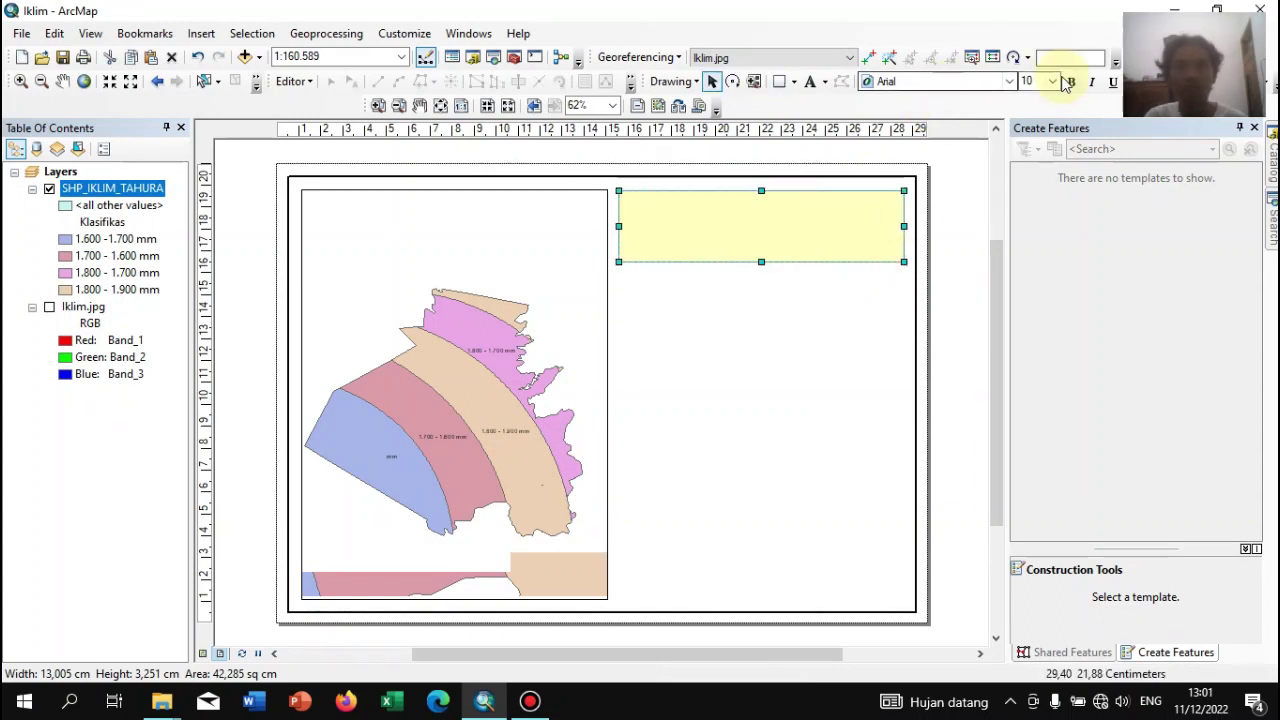
{"action": "right_click", "coordinate": [823, 249]}
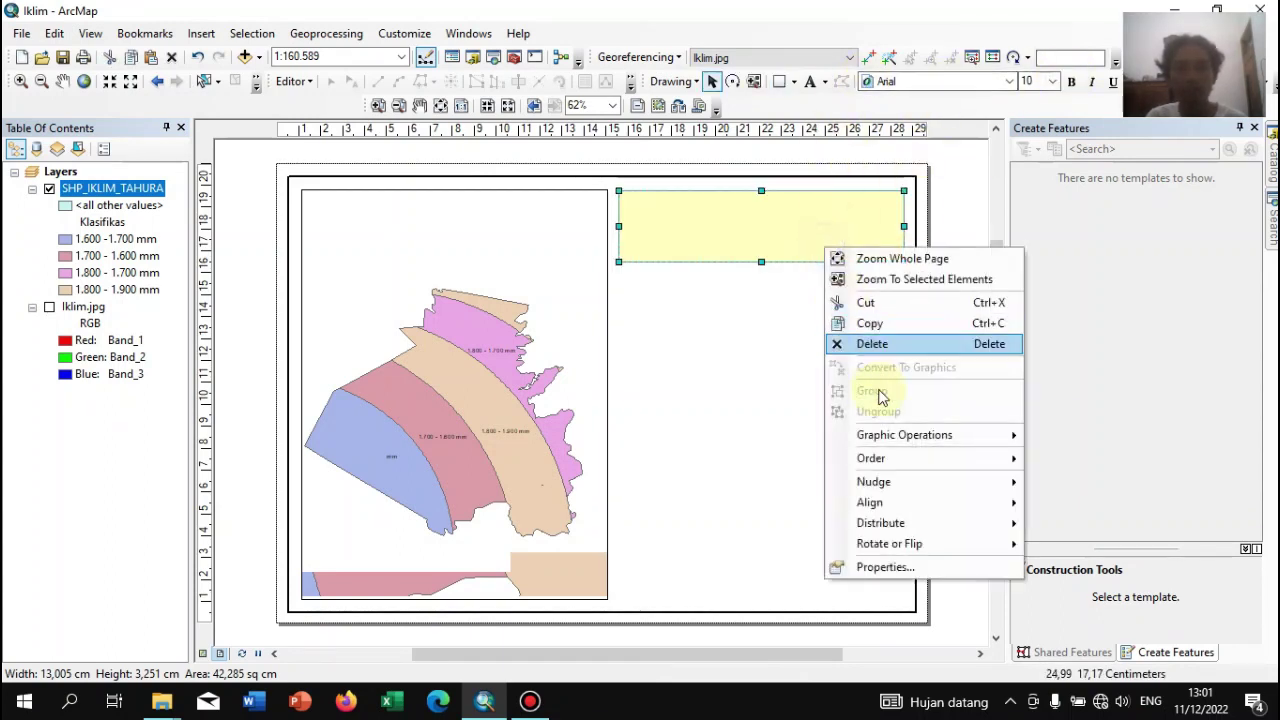
{"action": "left_click", "coordinate": [882, 567]}
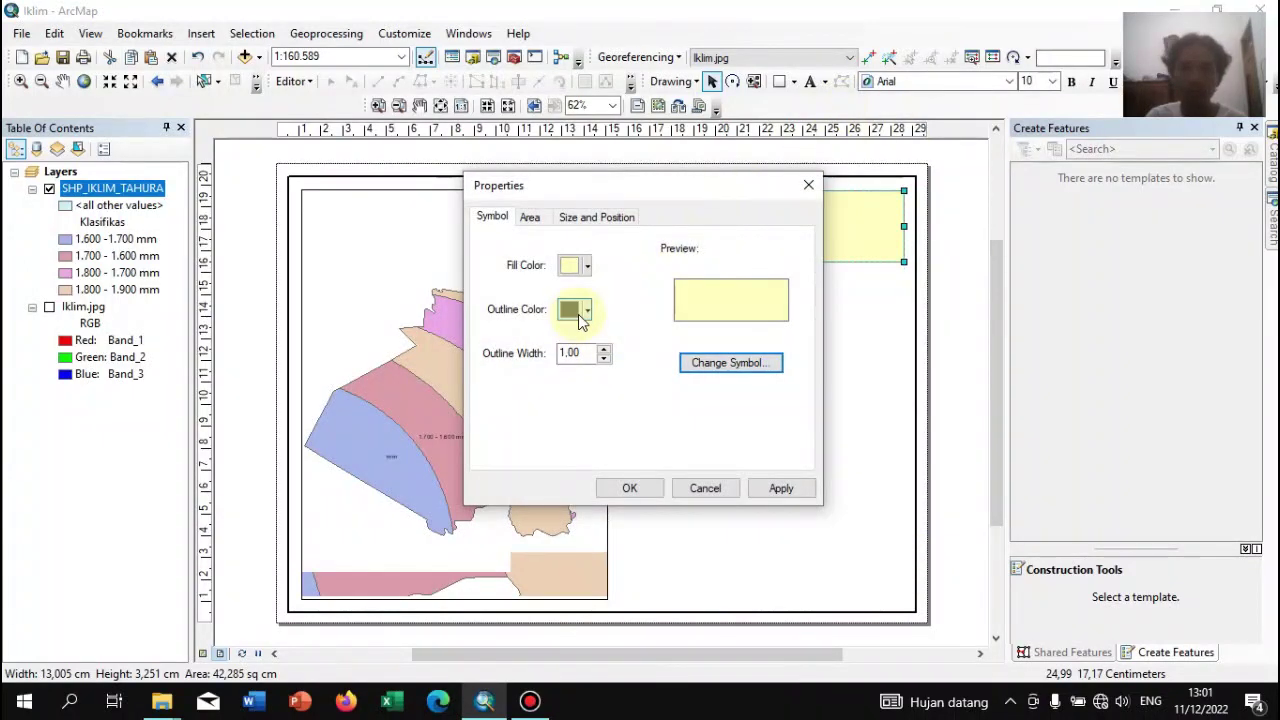
{"action": "left_click", "coordinate": [587, 312]}
{"action": "left_click", "coordinate": [597, 341]}
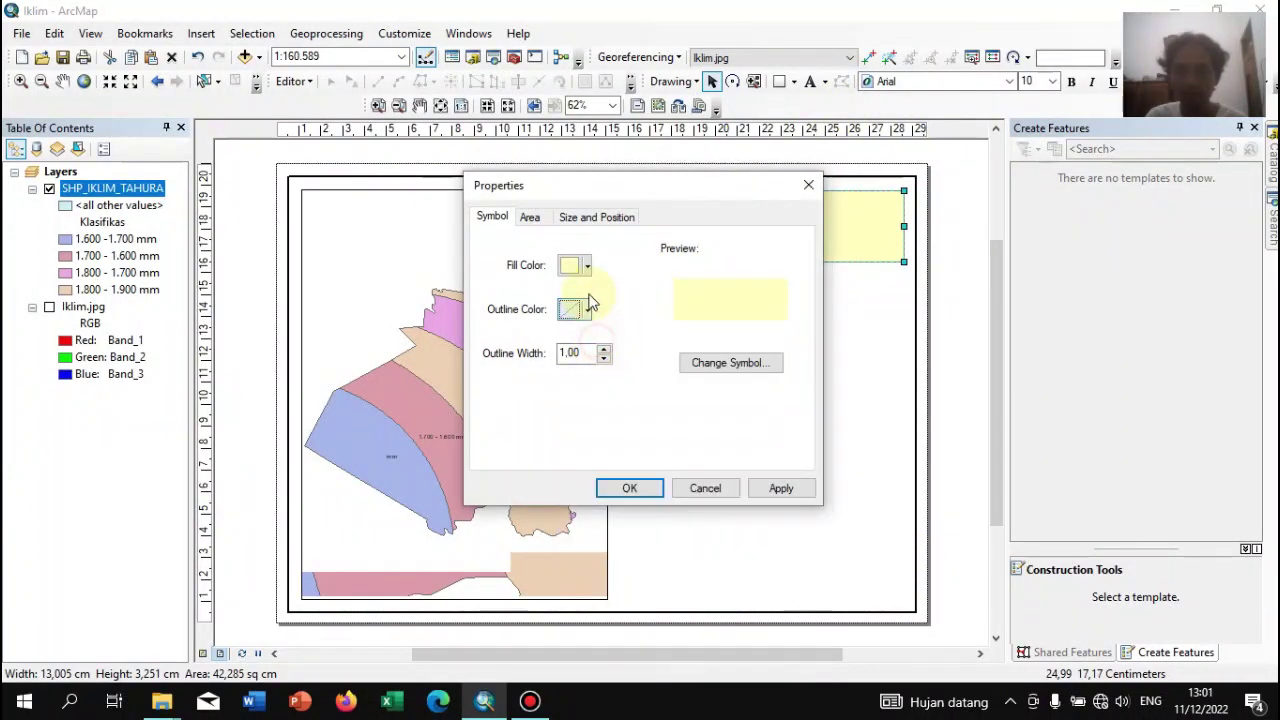
{"action": "left_click", "coordinate": [587, 266]}
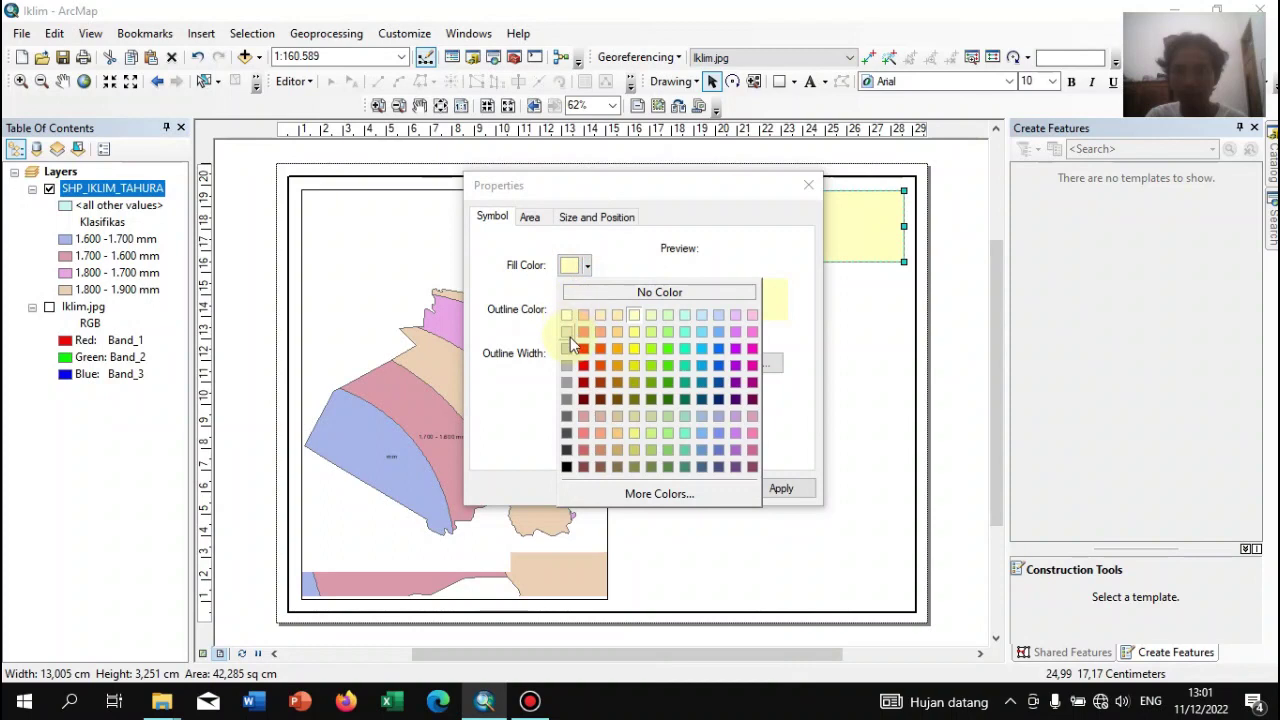
{"action": "left_click", "coordinate": [600, 292]}
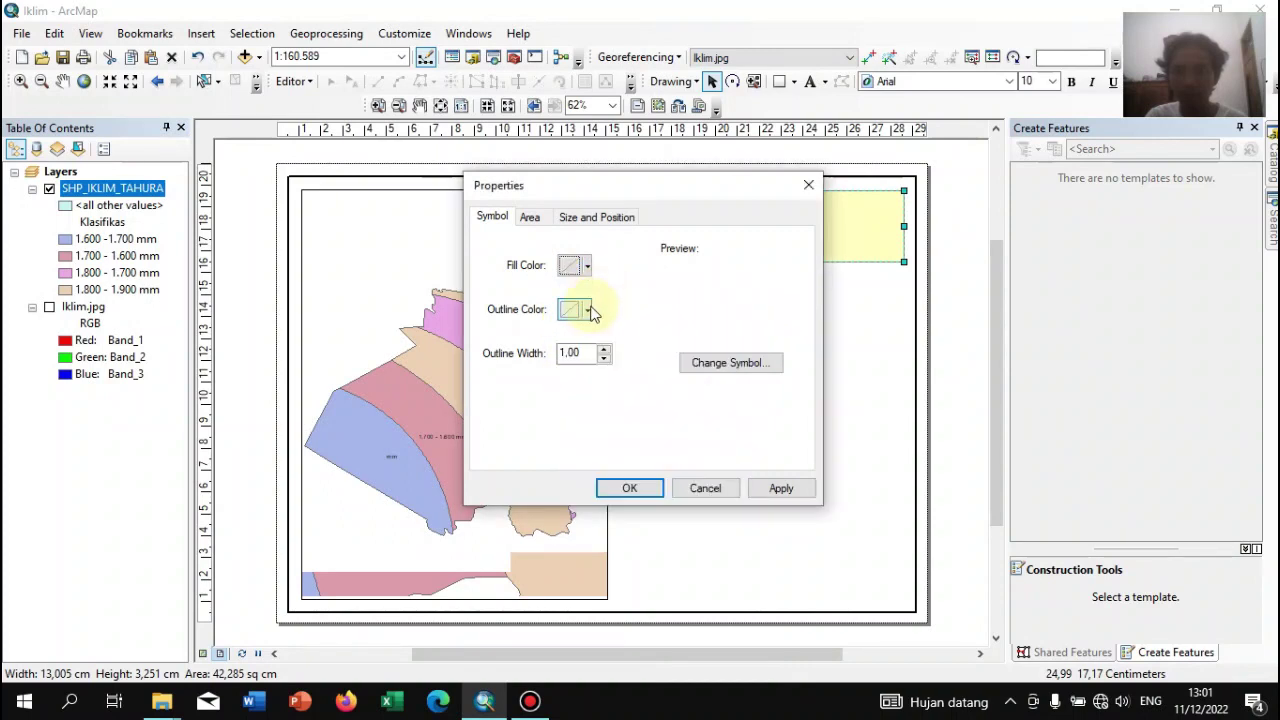
{"action": "left_click", "coordinate": [588, 310]}
{"action": "left_click", "coordinate": [567, 511]}
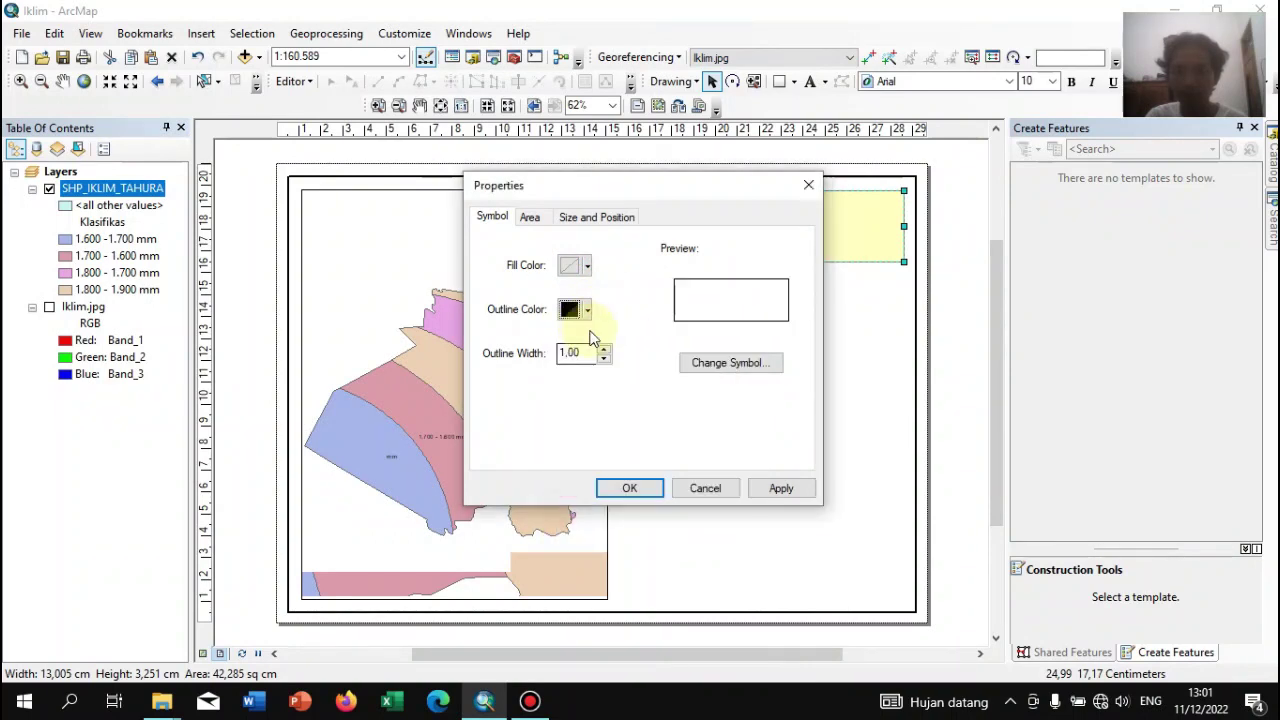
{"action": "left_click", "coordinate": [629, 490]}
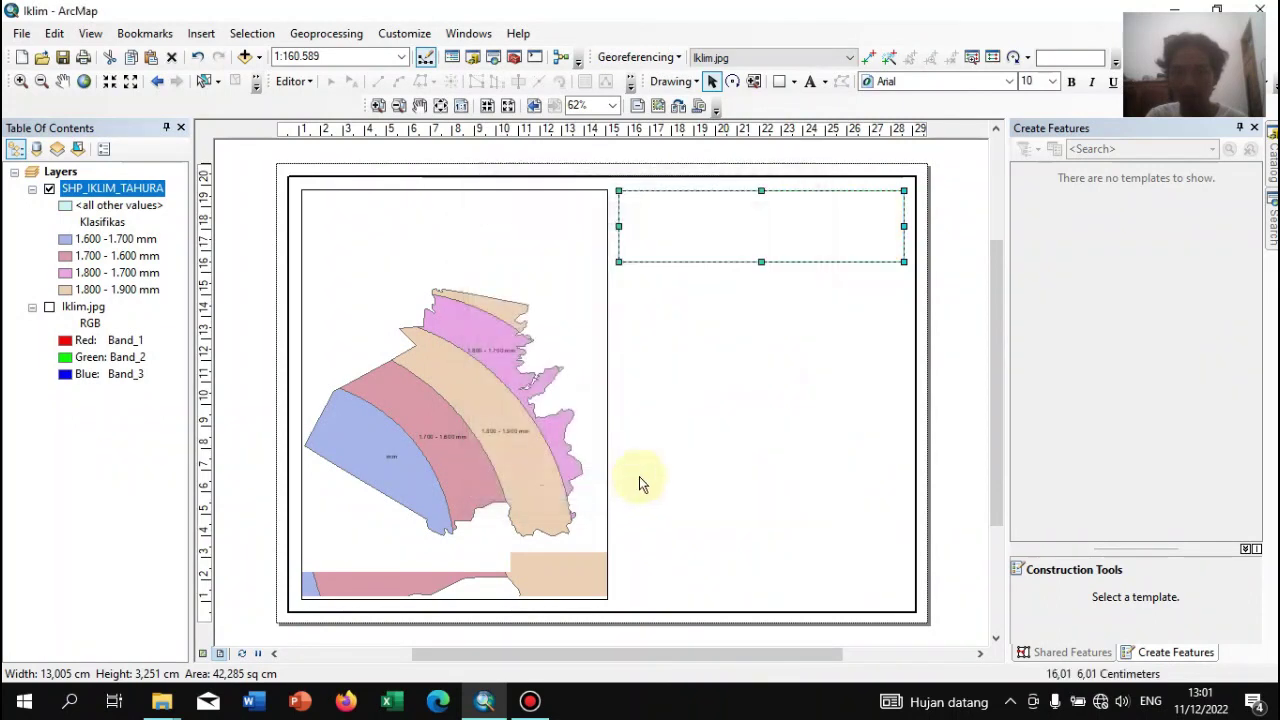
Add the title text "PETA IKLIM TAHURA WAR 2022" inside the upper corner of the new box
{"action": "left_click", "coordinate": [812, 81]}
{"action": "left_click", "coordinate": [625, 205]}
{"action": "left_click", "coordinate": [663, 220]}
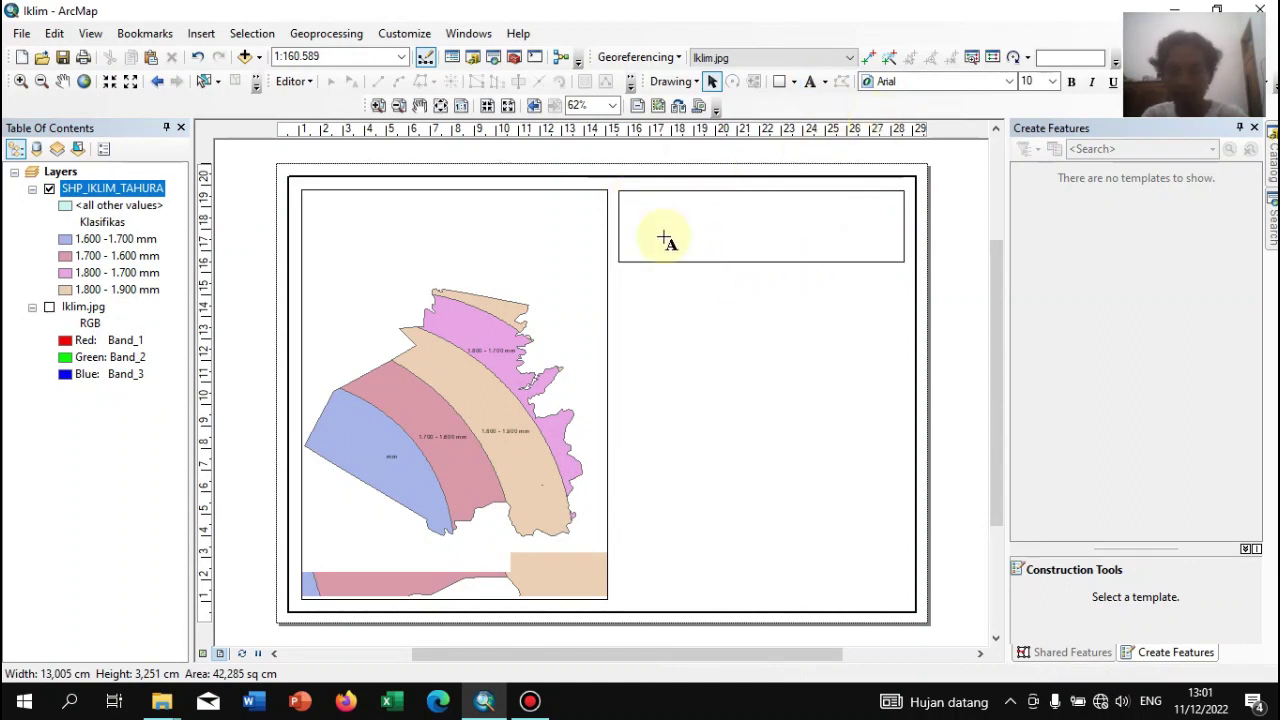
{"action": "type", "text": "ETA"}
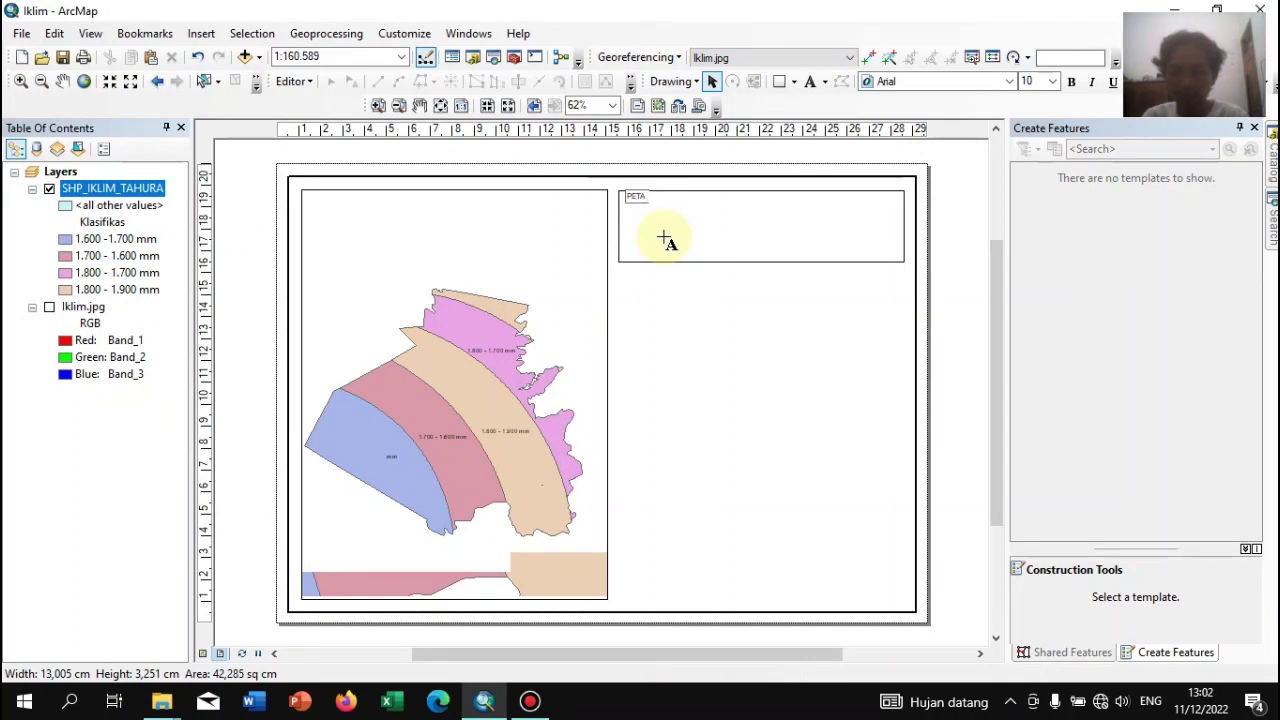
{"action": "type", "text": " IKLIM TAHURA WAR 2022"}
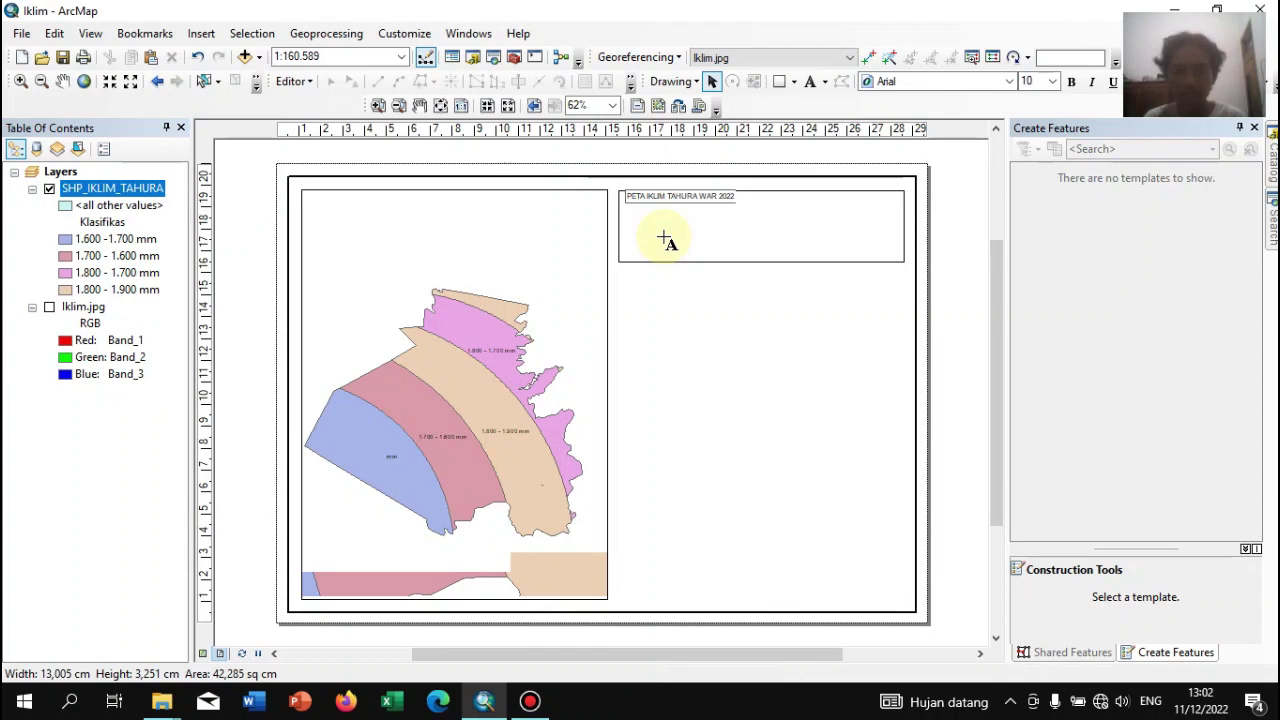
Open the editing options for the map title text
{"action": "left_click", "coordinate": [675, 196]}
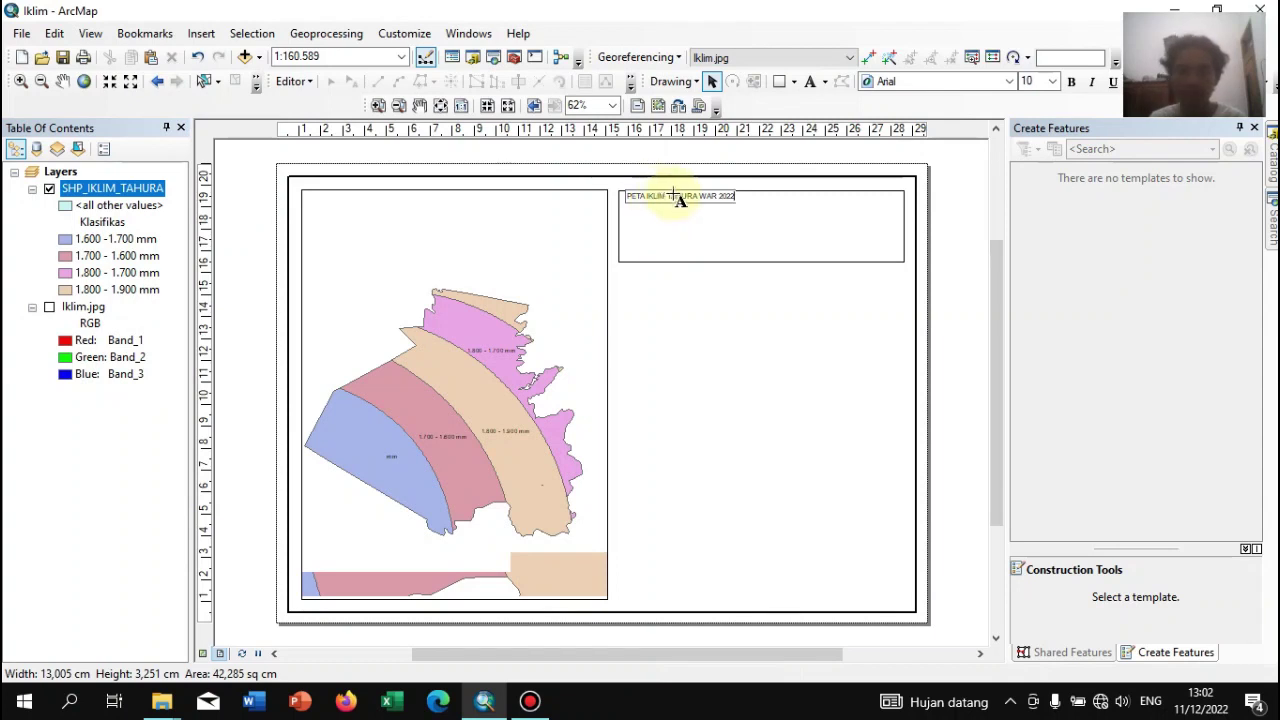
{"action": "right_click", "coordinate": [723, 200]}
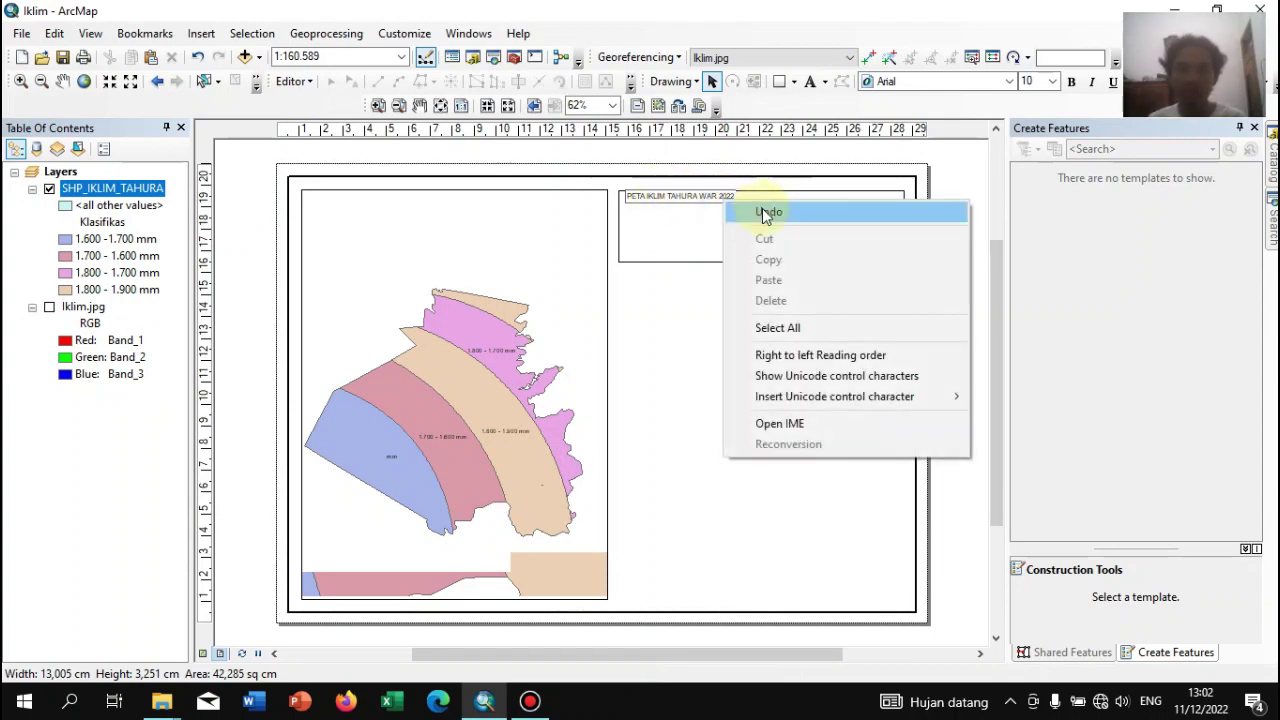